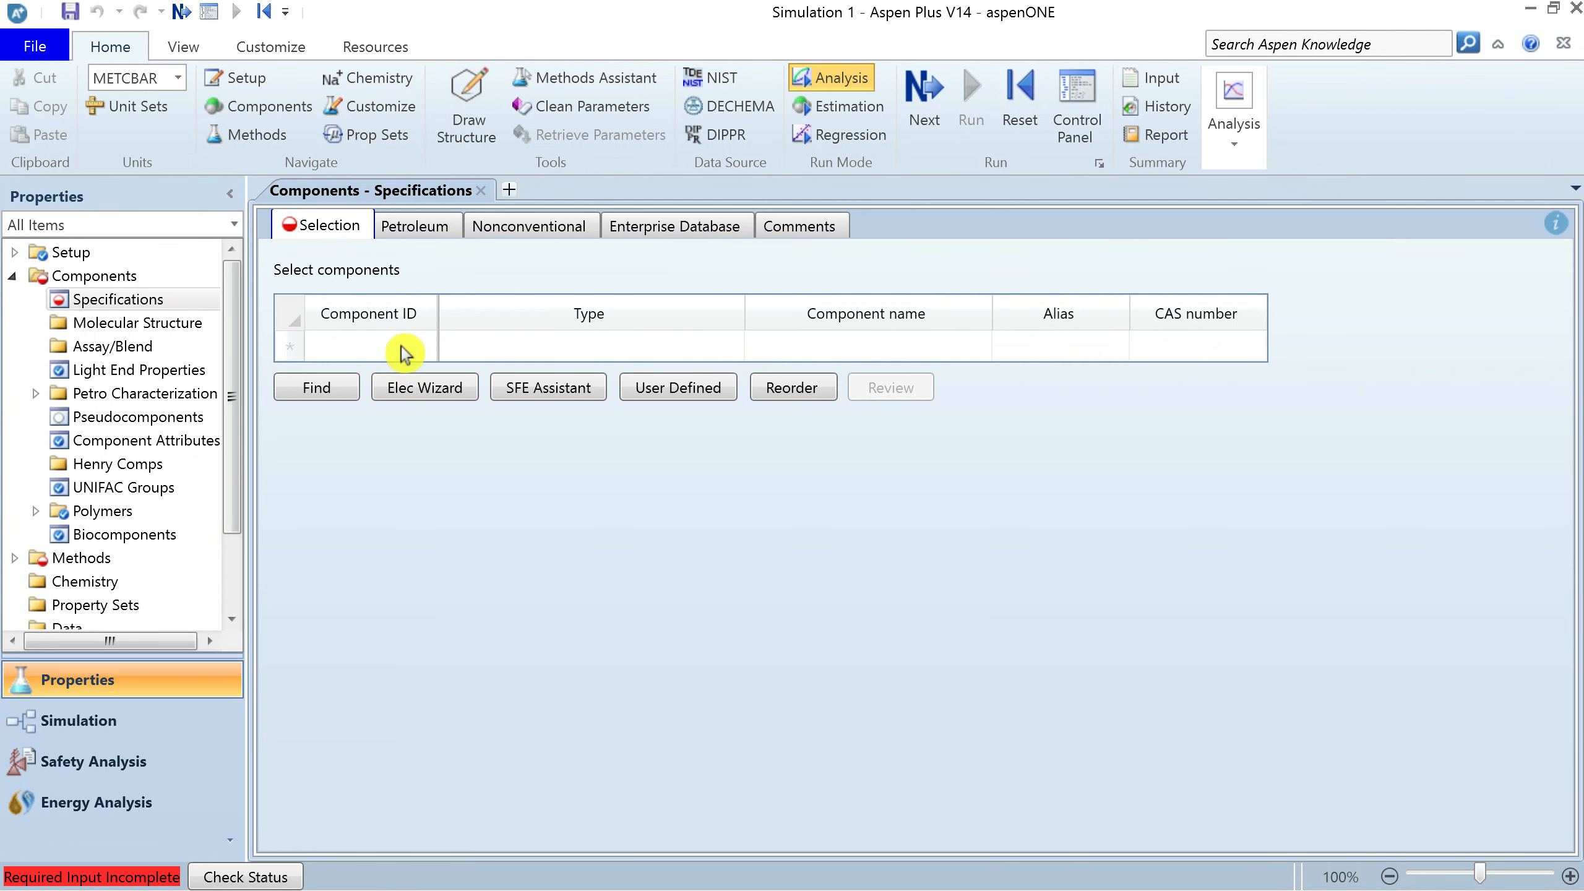
Add ETHANOL as the first component in the components list
{"action": "type", "text": "ETHA"}
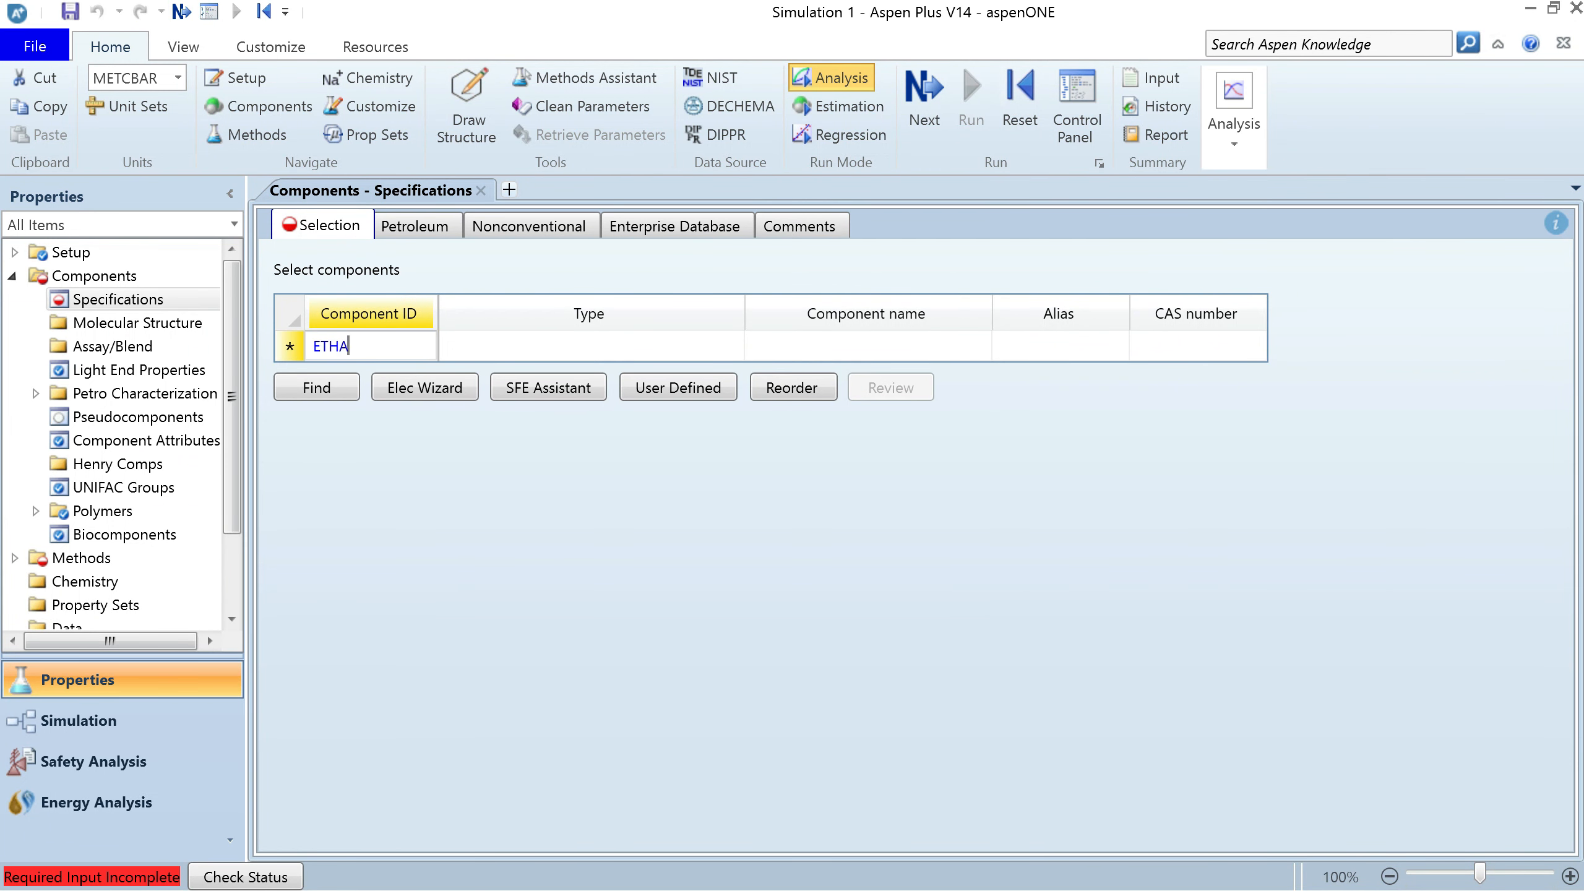
{"action": "type", "text": "NOL"}
{"action": "key", "text": "Return"}
Find ethyl acetate in the databanks using an exact name match and add the compound to the components list
{"action": "left_click", "coordinate": [781, 377]}
{"action": "type", "text": "ETHYL ACETATE"}
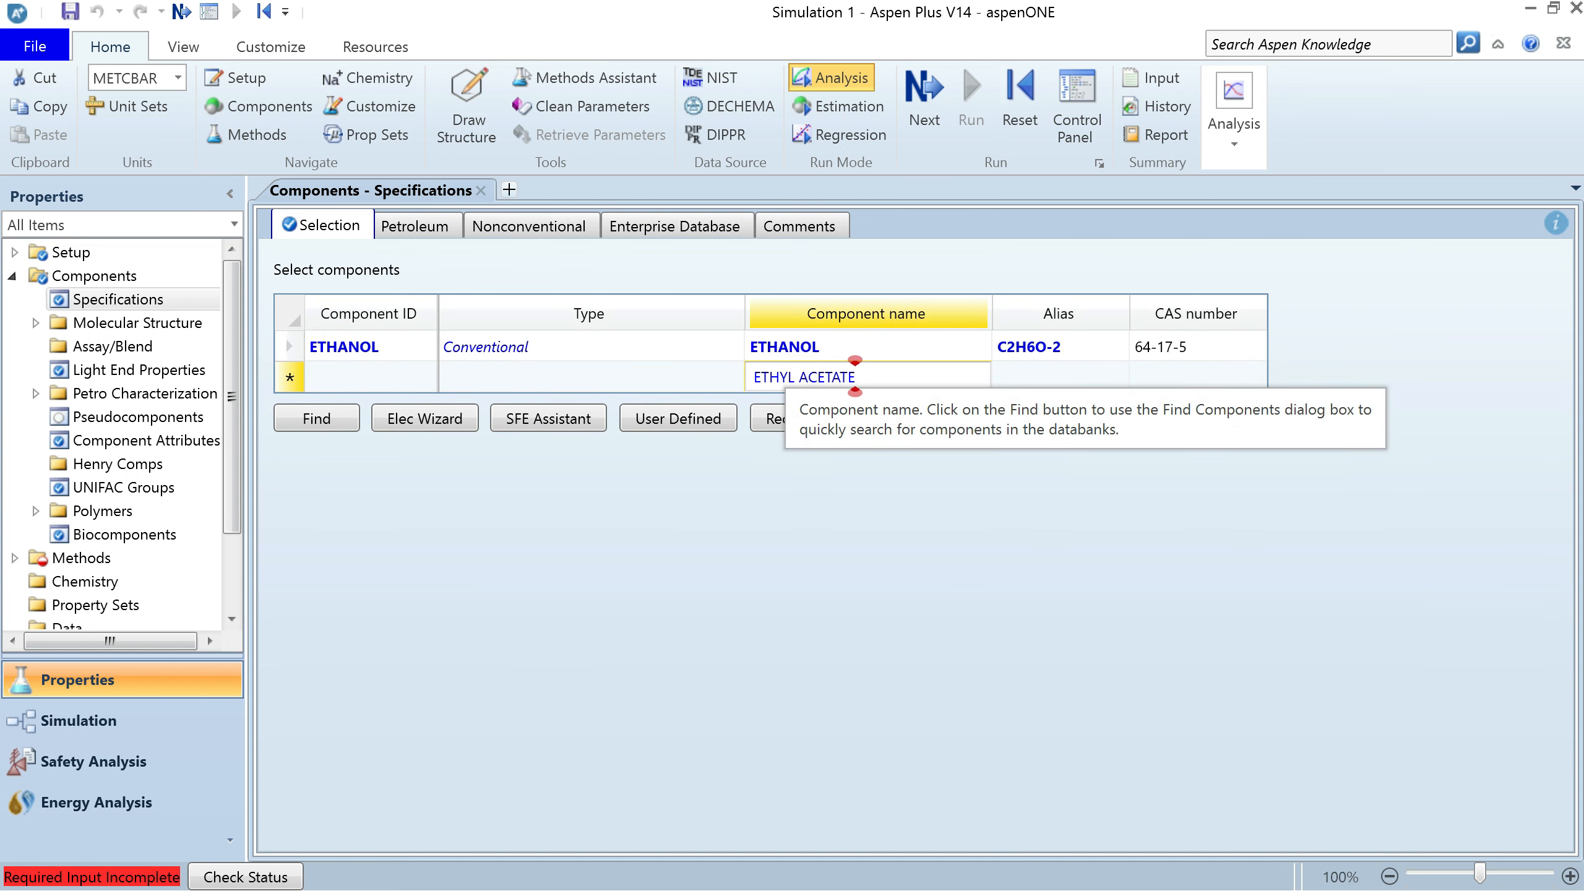
{"action": "key", "text": "Return"}
{"action": "left_click", "coordinate": [563, 273]}
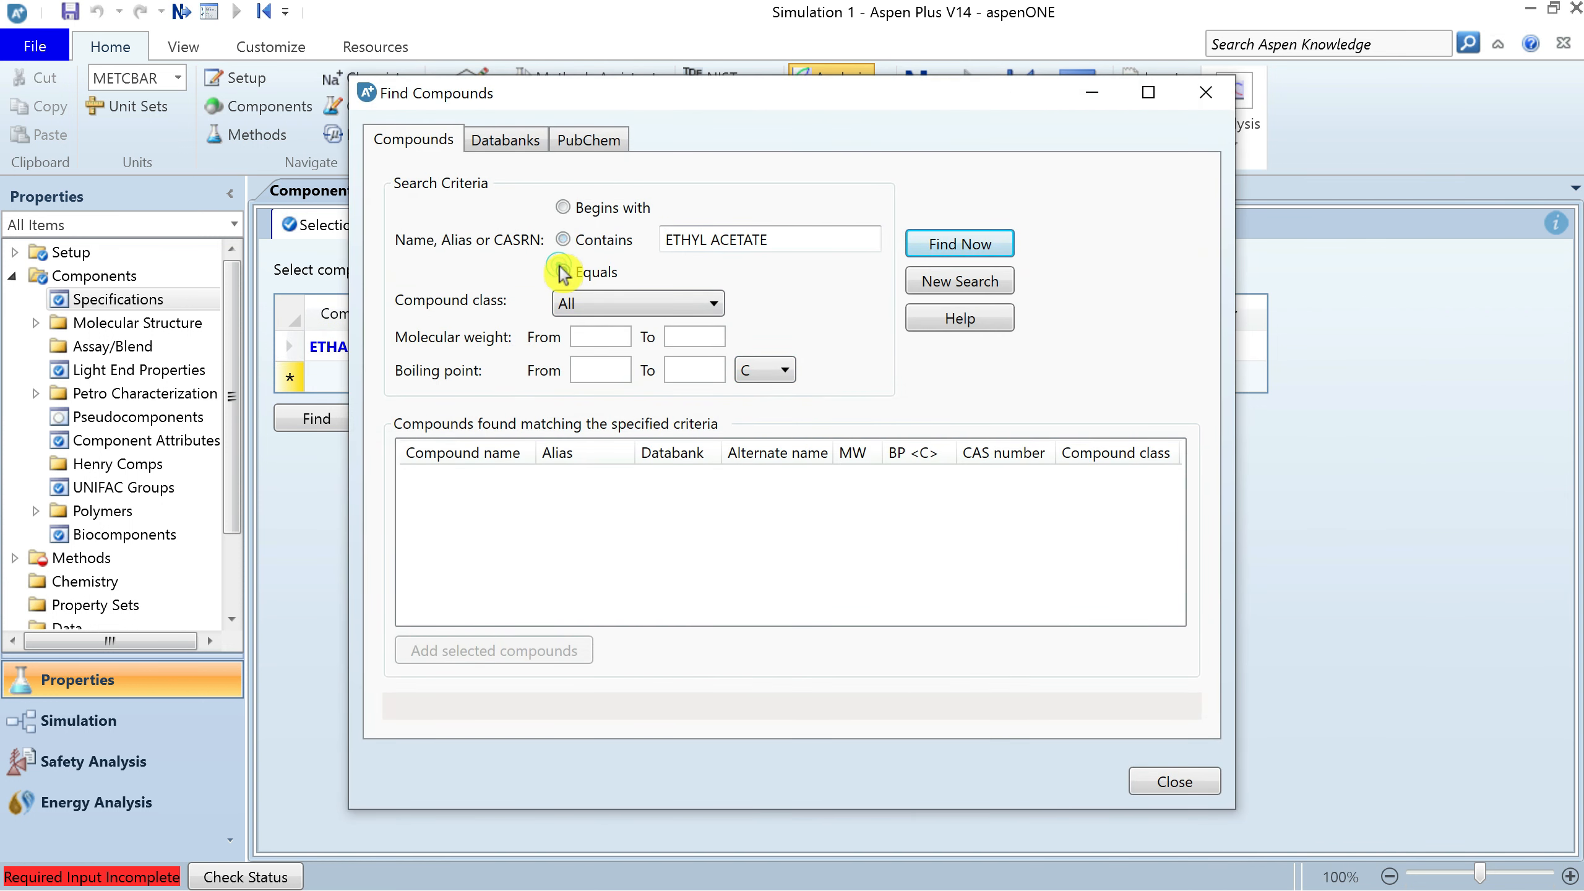
{"action": "left_click", "coordinate": [975, 268]}
{"action": "left_click", "coordinate": [428, 477]}
{"action": "left_click", "coordinate": [520, 649]}
Search the compounds for acetic acid and add it as a new component without replacing ethyl acetate
{"action": "type", "text": "acetic acid"}
{"action": "key", "text": "Return"}
{"action": "left_click", "coordinate": [442, 479]}
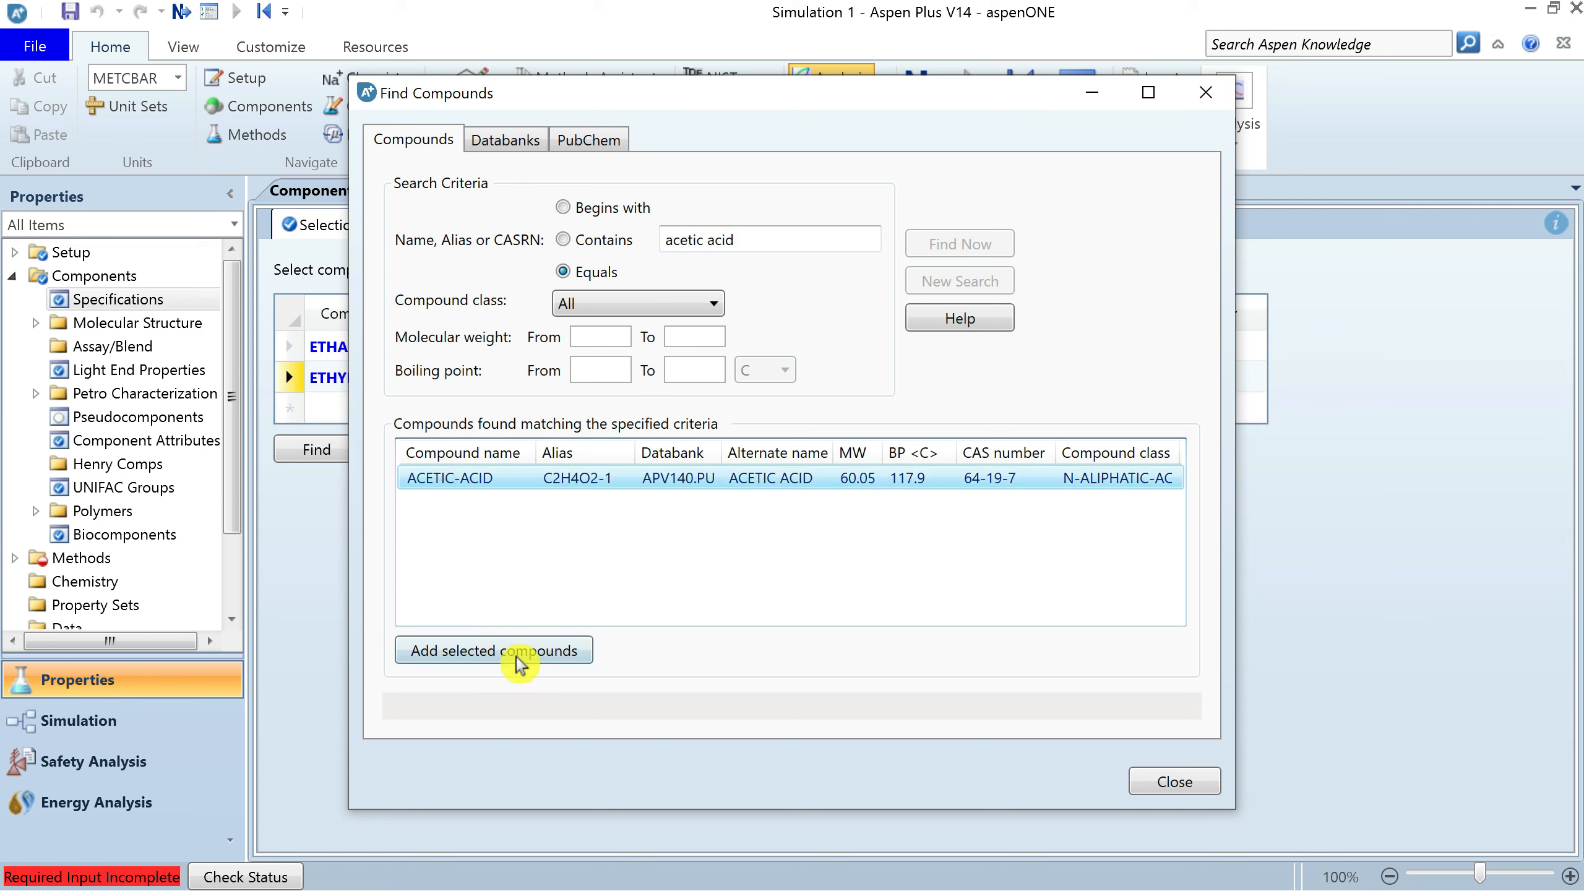
{"action": "left_click", "coordinate": [516, 653]}
{"action": "left_click", "coordinate": [924, 487]}
Search the compounds for water, add it as a new component, and close the compound search
{"action": "left_click", "coordinate": [753, 239]}
{"action": "type", "text": "water"}
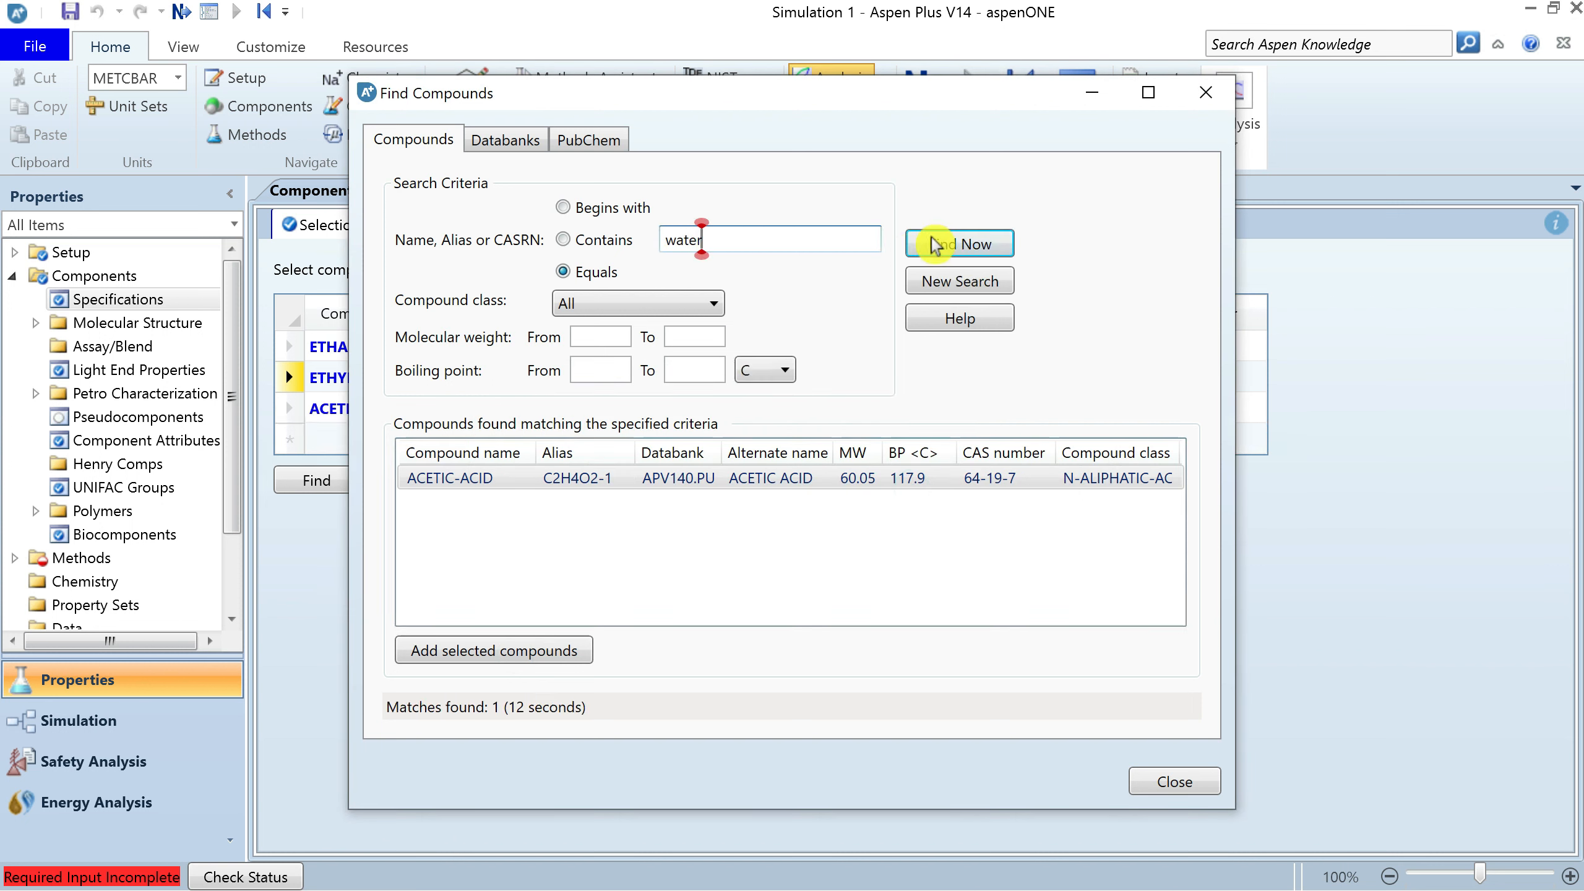
{"action": "key", "text": "Return"}
{"action": "left_click", "coordinate": [512, 653]}
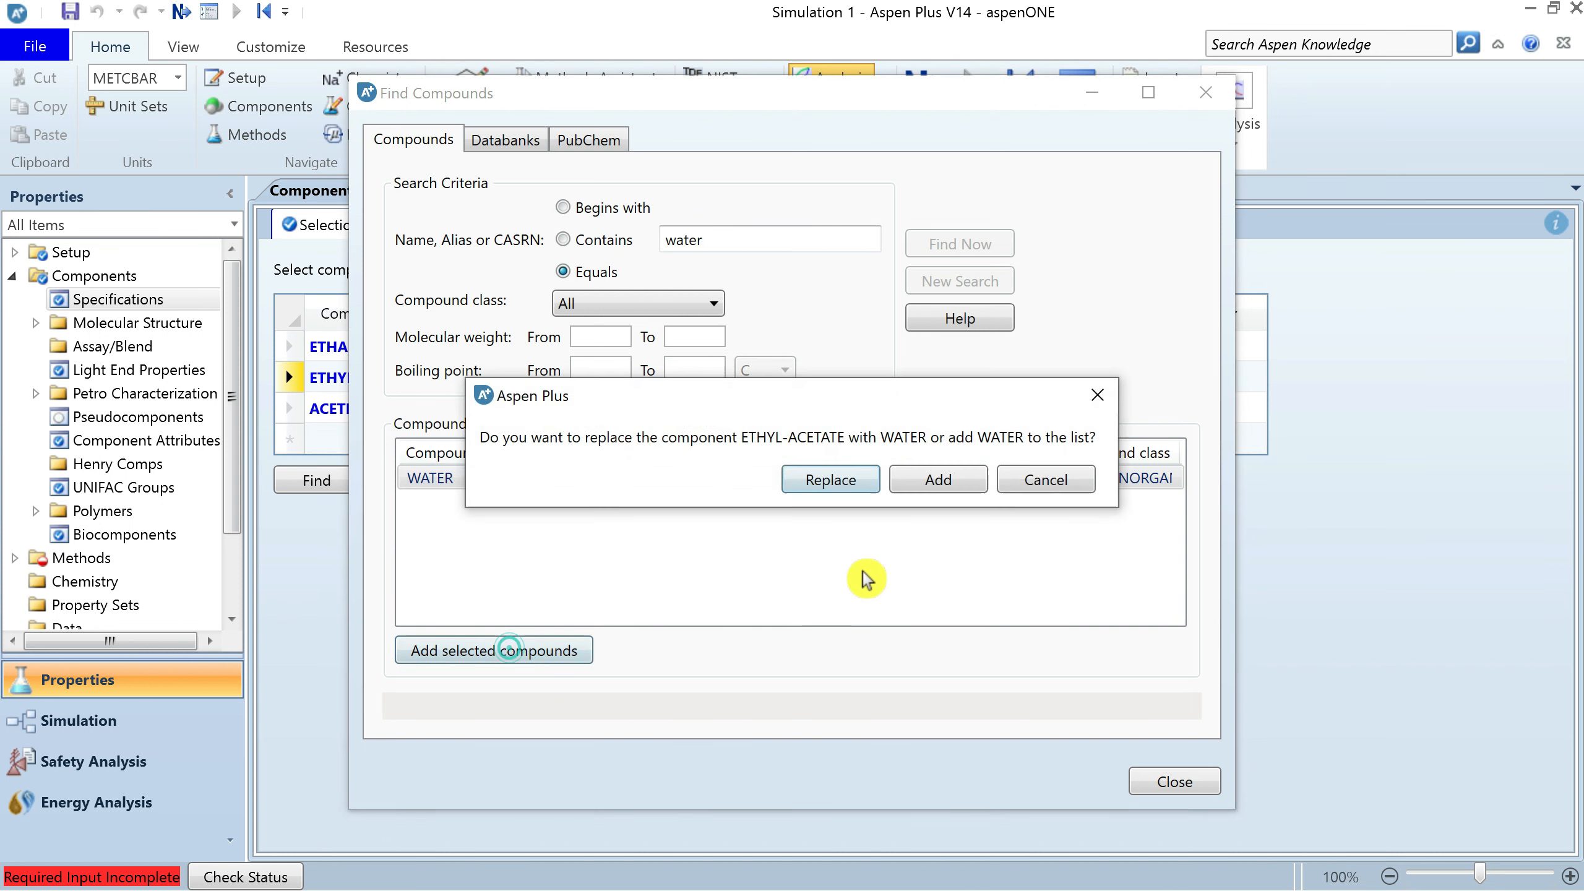
{"action": "left_click", "coordinate": [942, 480]}
{"action": "left_click", "coordinate": [1161, 780]}
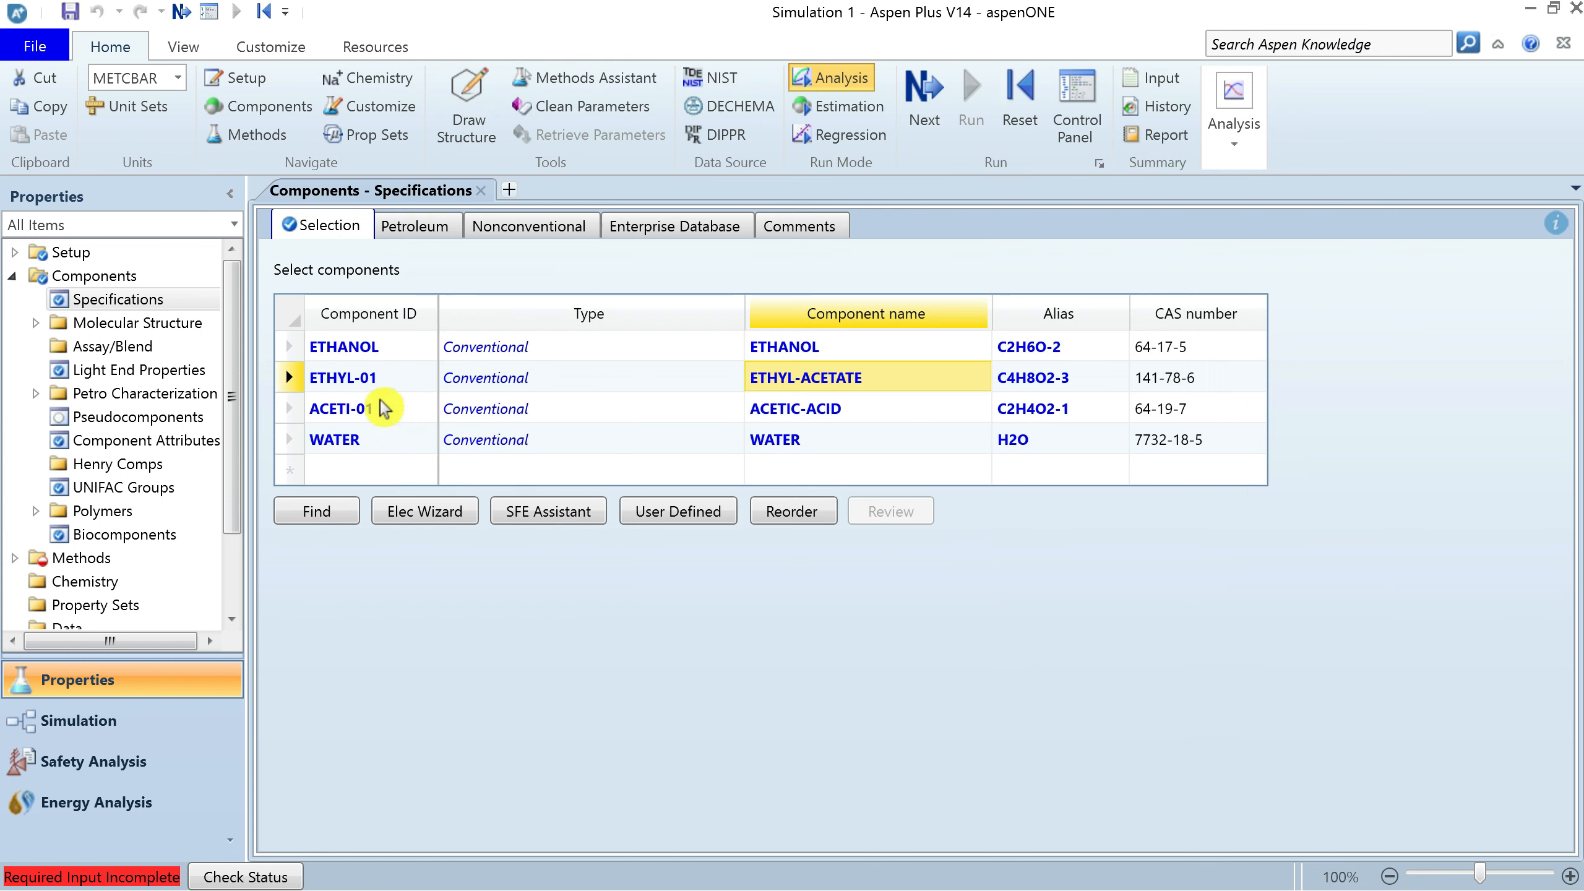
Rename the ethyl acetate component ID to E-ACETAT
{"action": "left_click", "coordinate": [390, 379]}
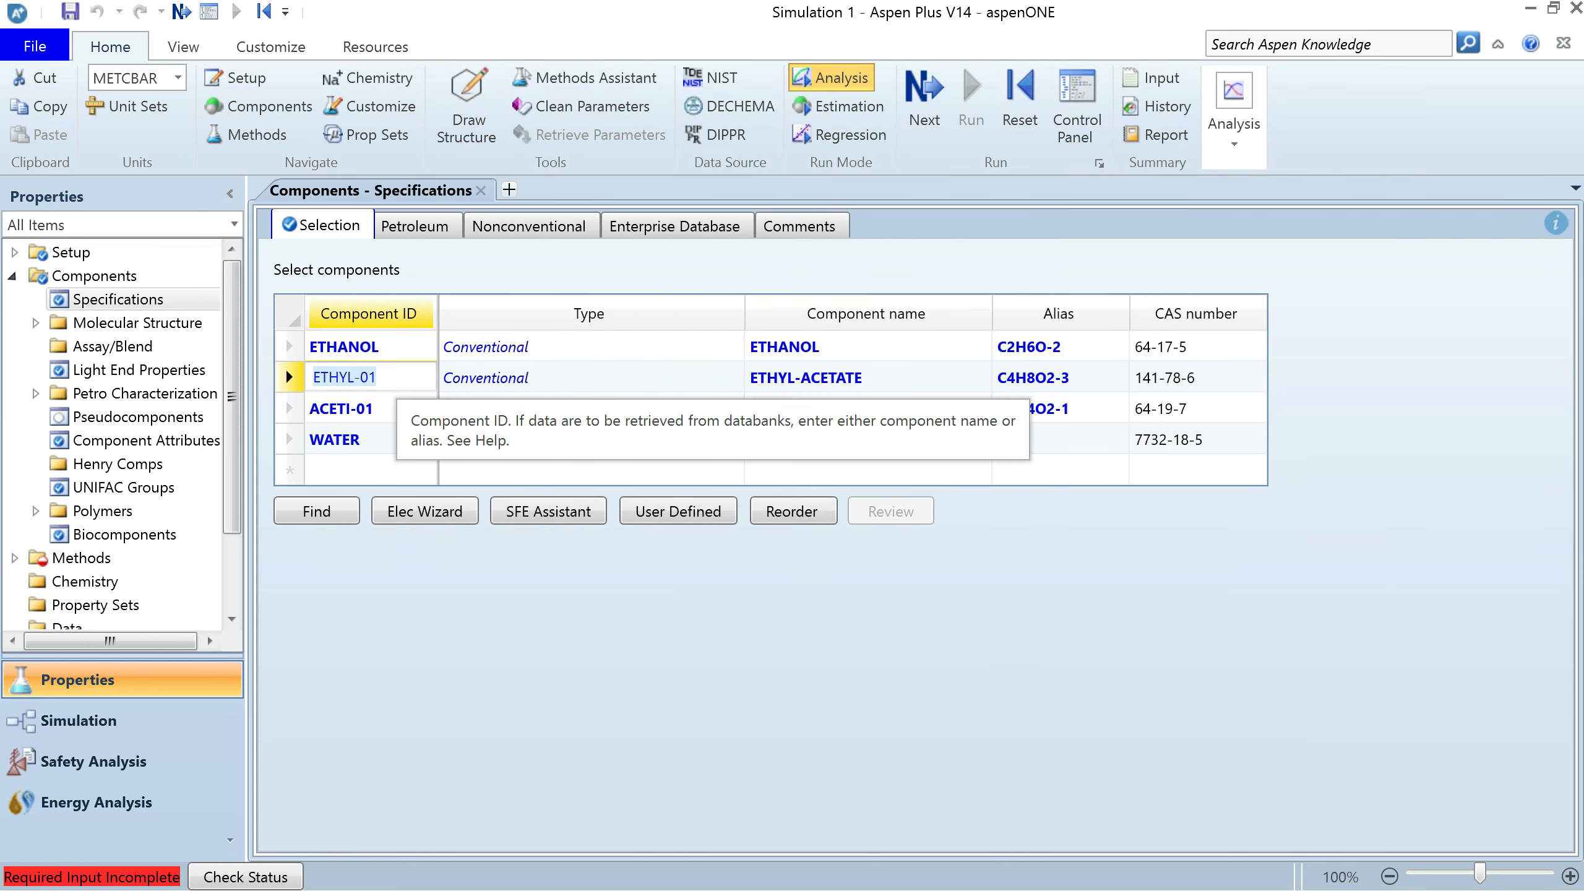
{"action": "type", "text": "E-ACETAT"}
{"action": "key", "text": "Return"}
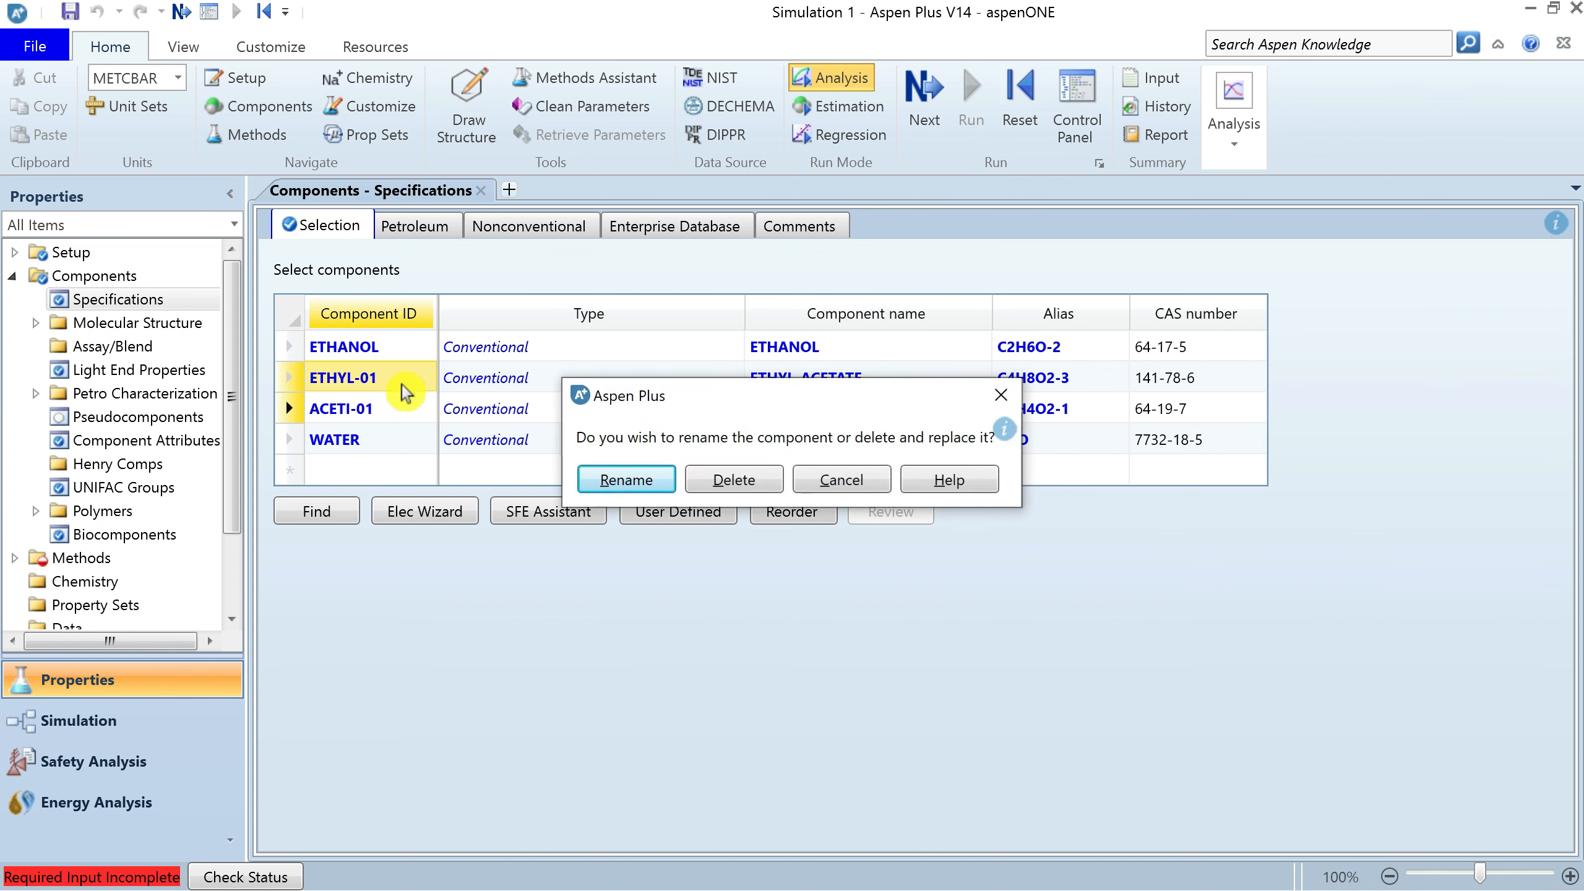
{"action": "left_click", "coordinate": [627, 481]}
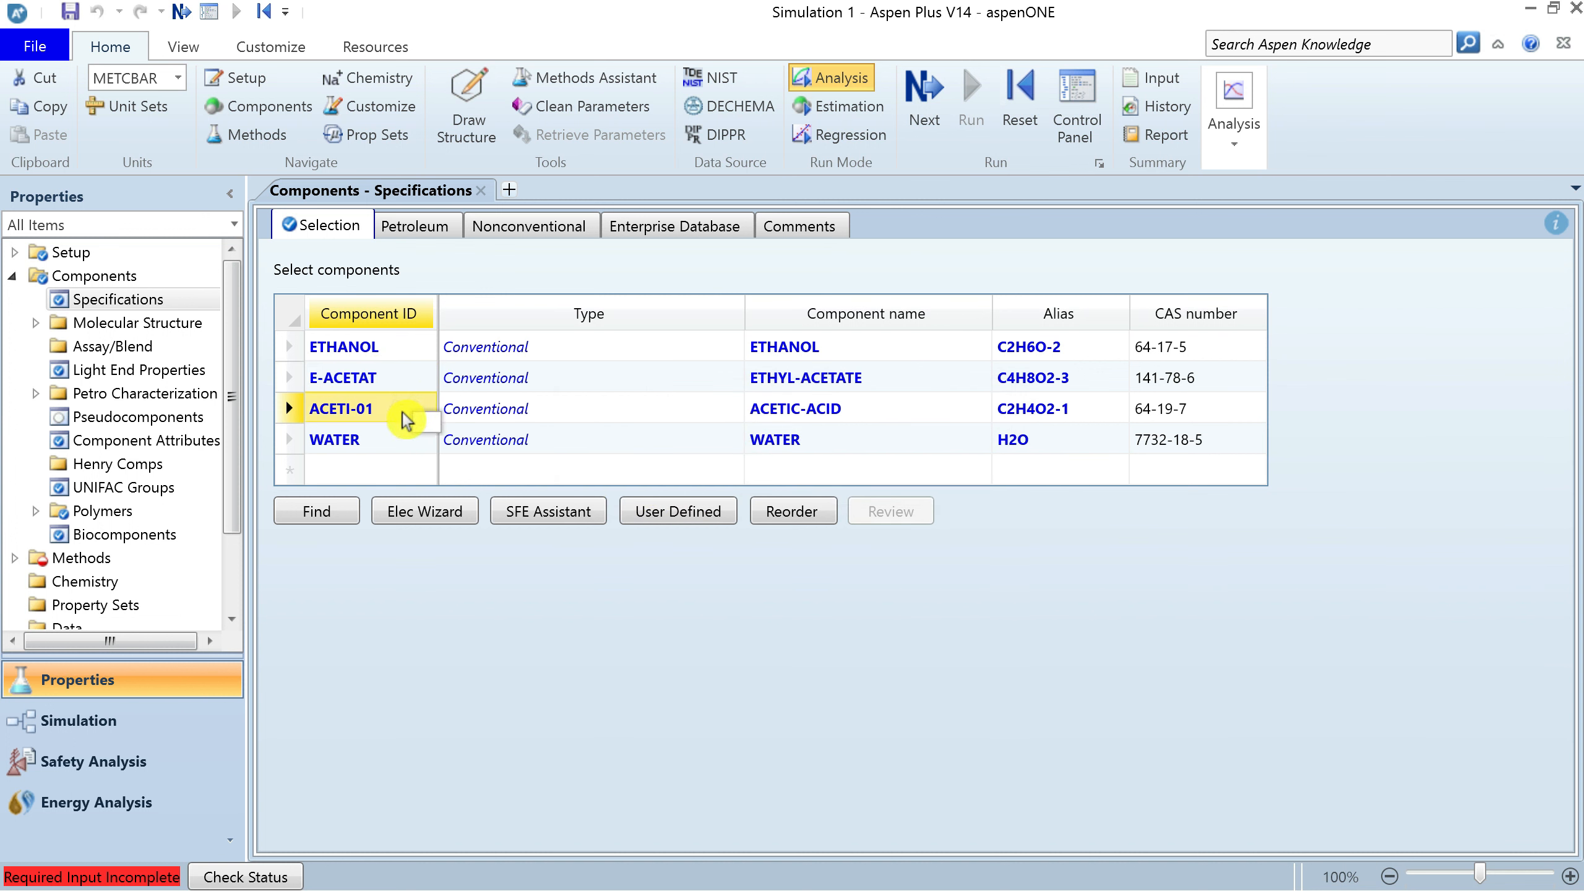
Rename the acetic acid component ID to A-ACID
{"action": "left_click", "coordinate": [401, 411]}
{"action": "type", "text": "A-ACID"}
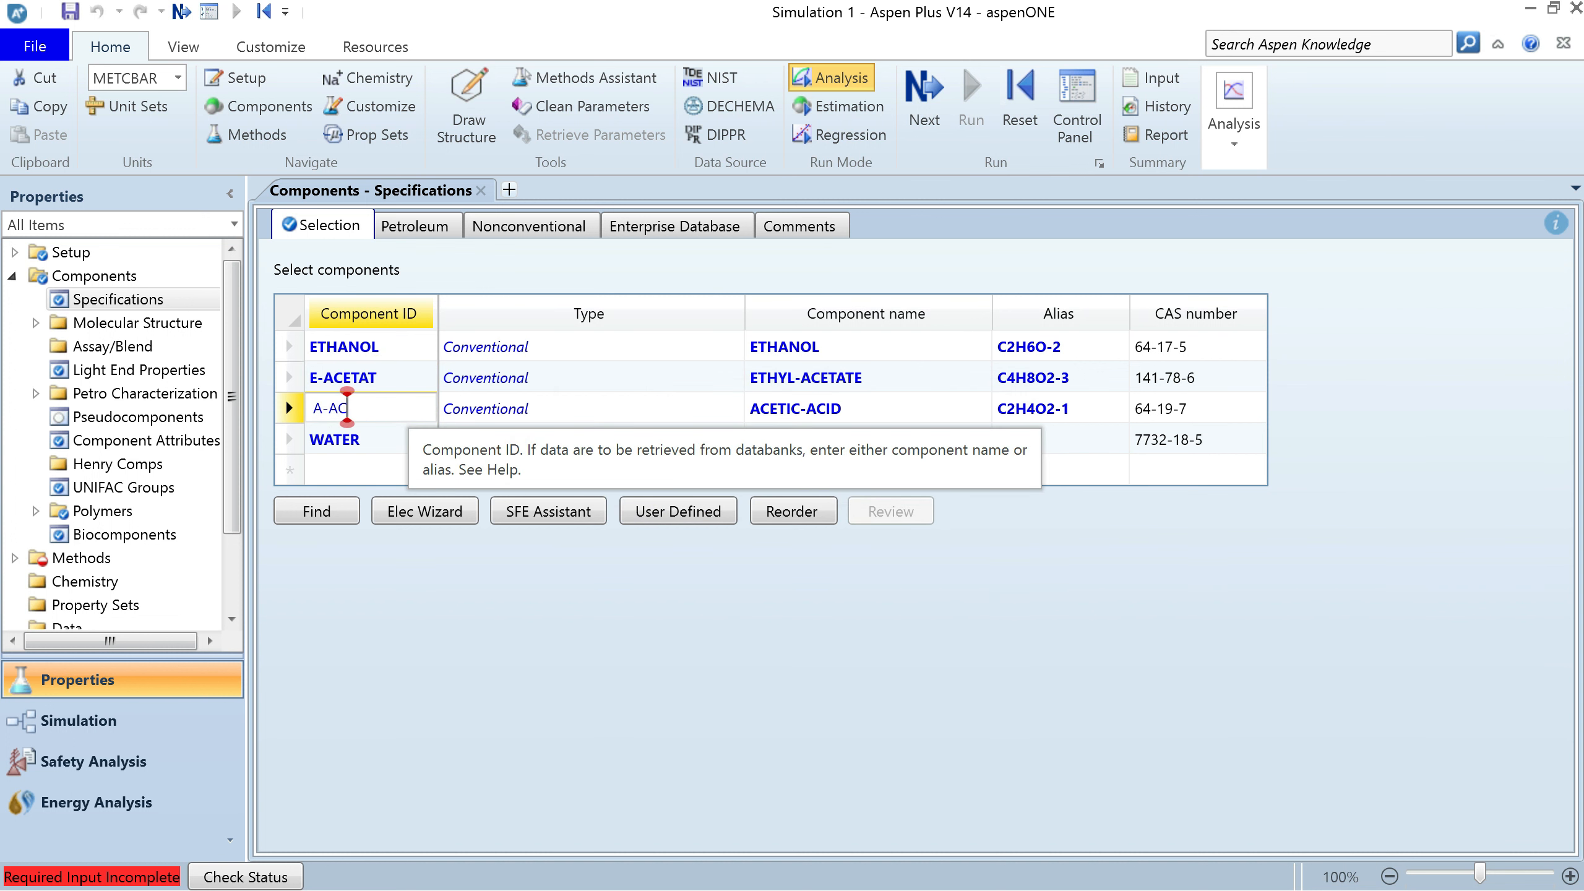
{"action": "key", "text": "Return"}
{"action": "left_click", "coordinate": [627, 479]}
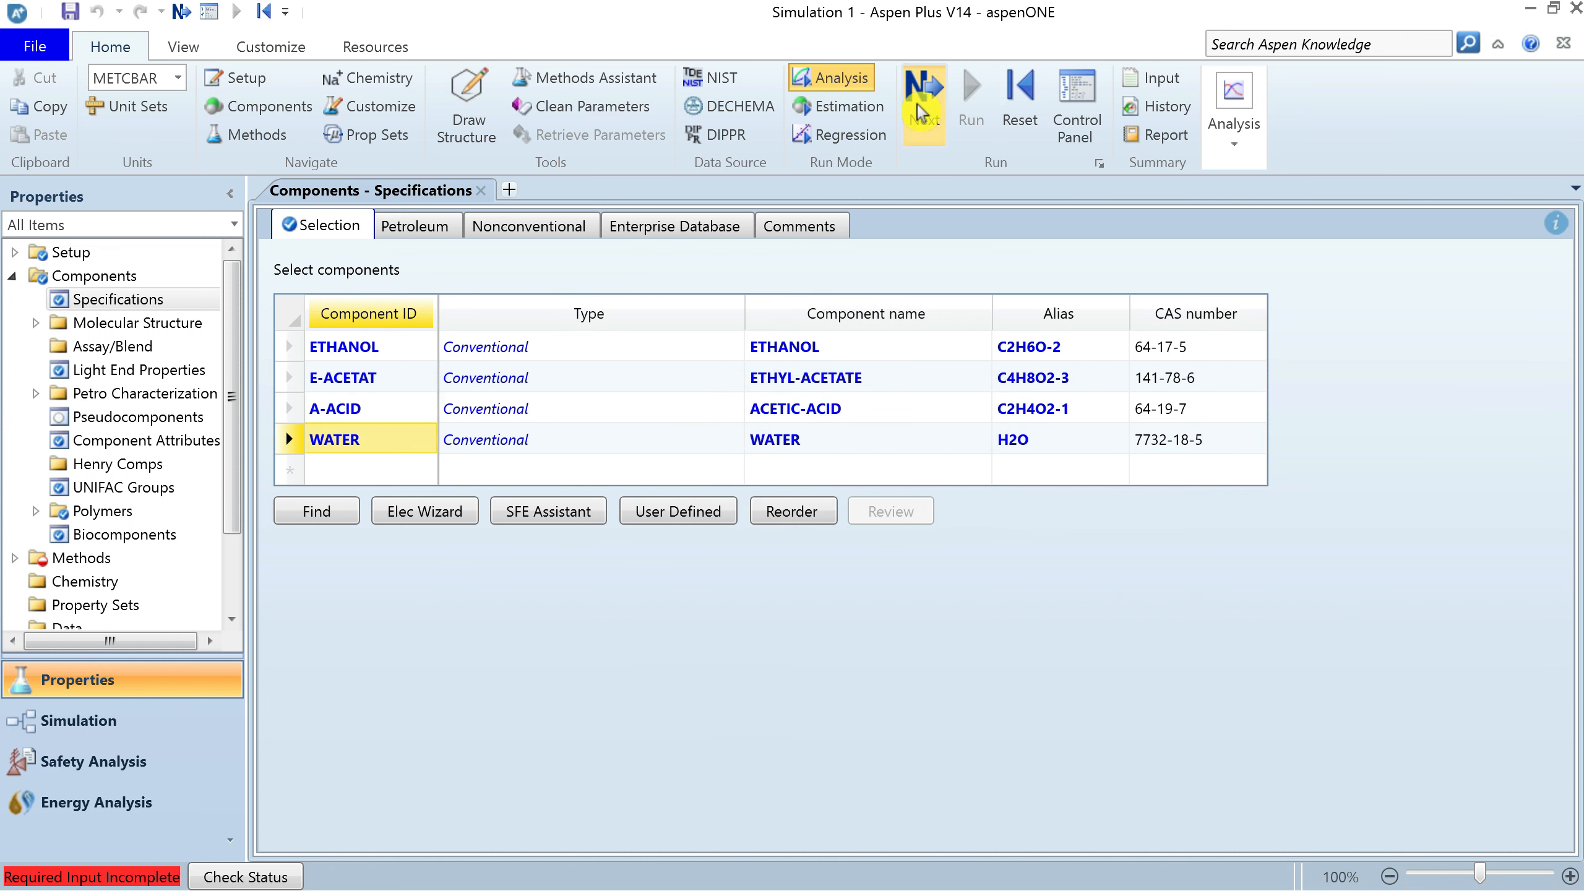
Proceed to the methods specifications and select NRTL-HOC as the property method
{"action": "left_click", "coordinate": [922, 114]}
{"action": "left_click", "coordinate": [708, 312]}
{"action": "type", "text": "NRTL-HOC"}
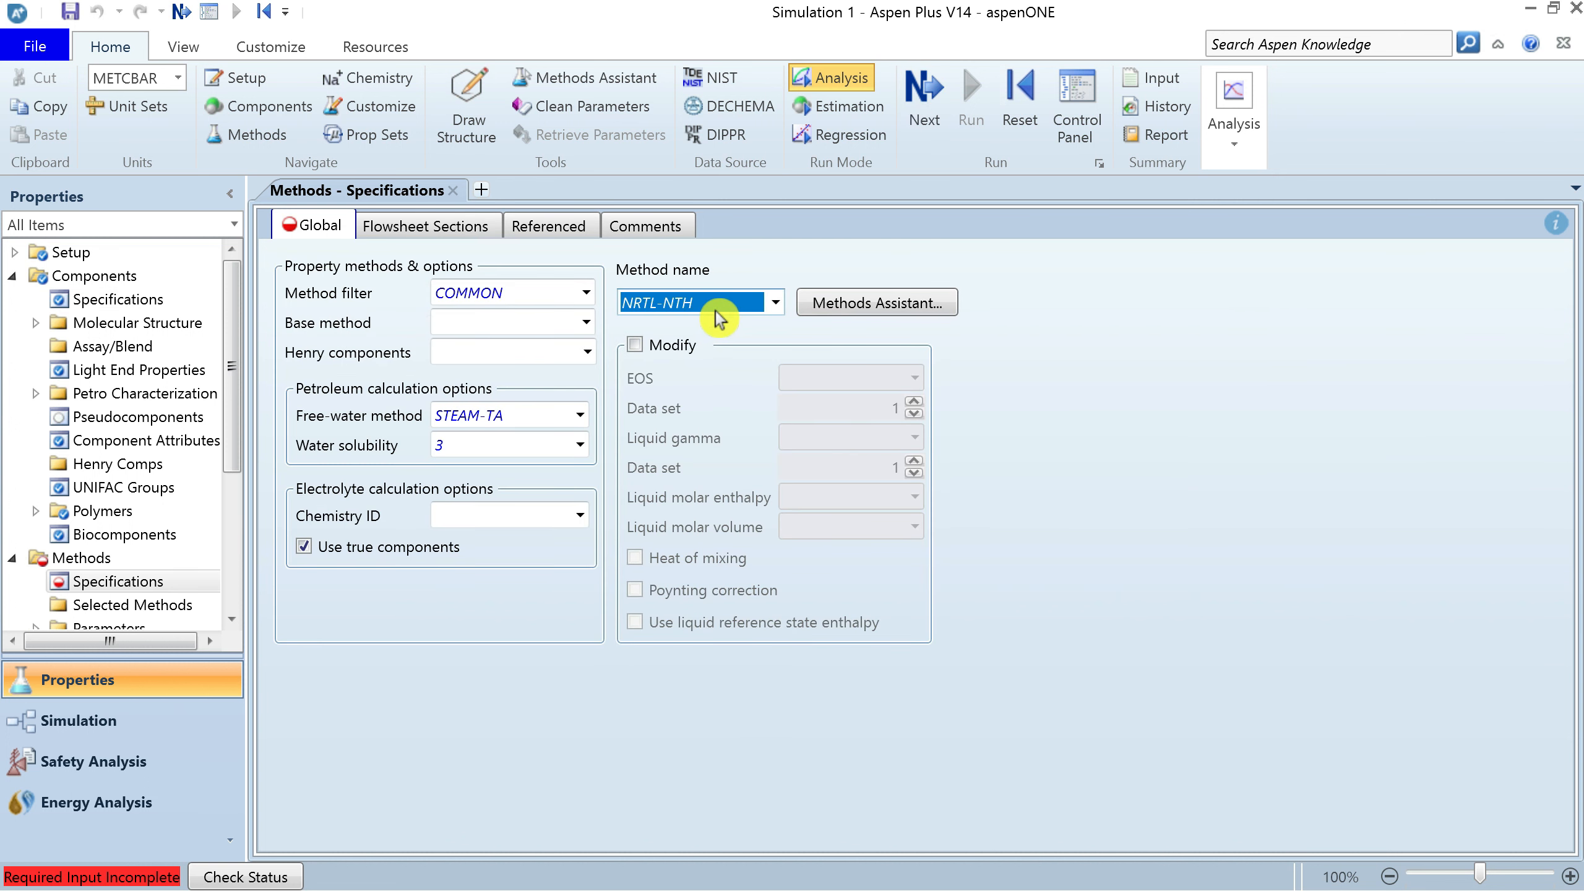
Load the NRTL binary interaction parameters and run the properties calculation
{"action": "left_click", "coordinate": [922, 100]}
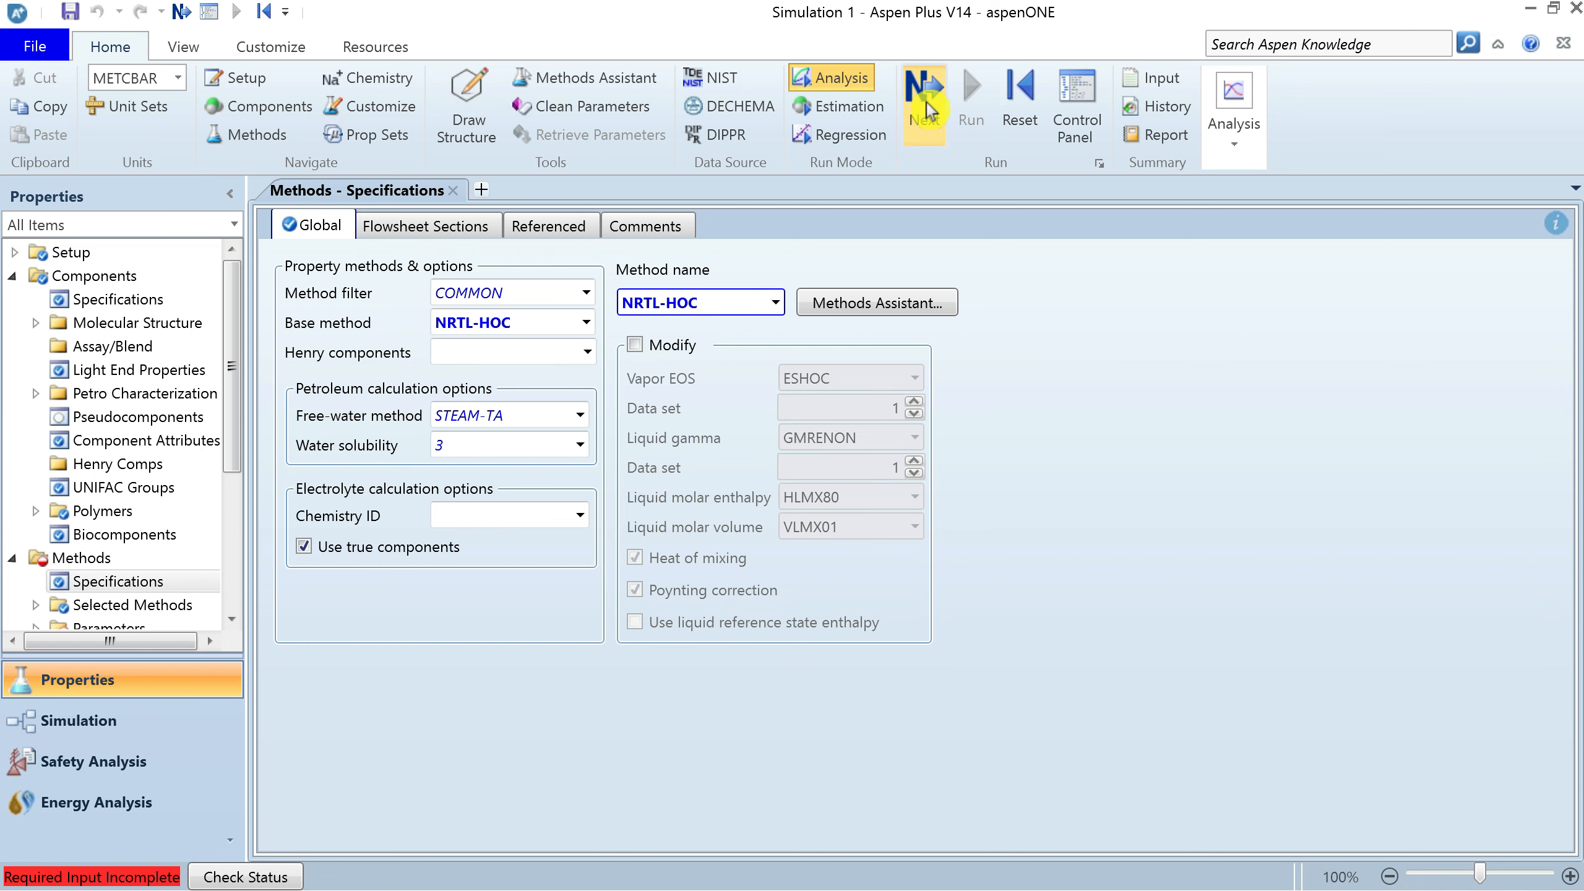
{"action": "left_click", "coordinate": [922, 100]}
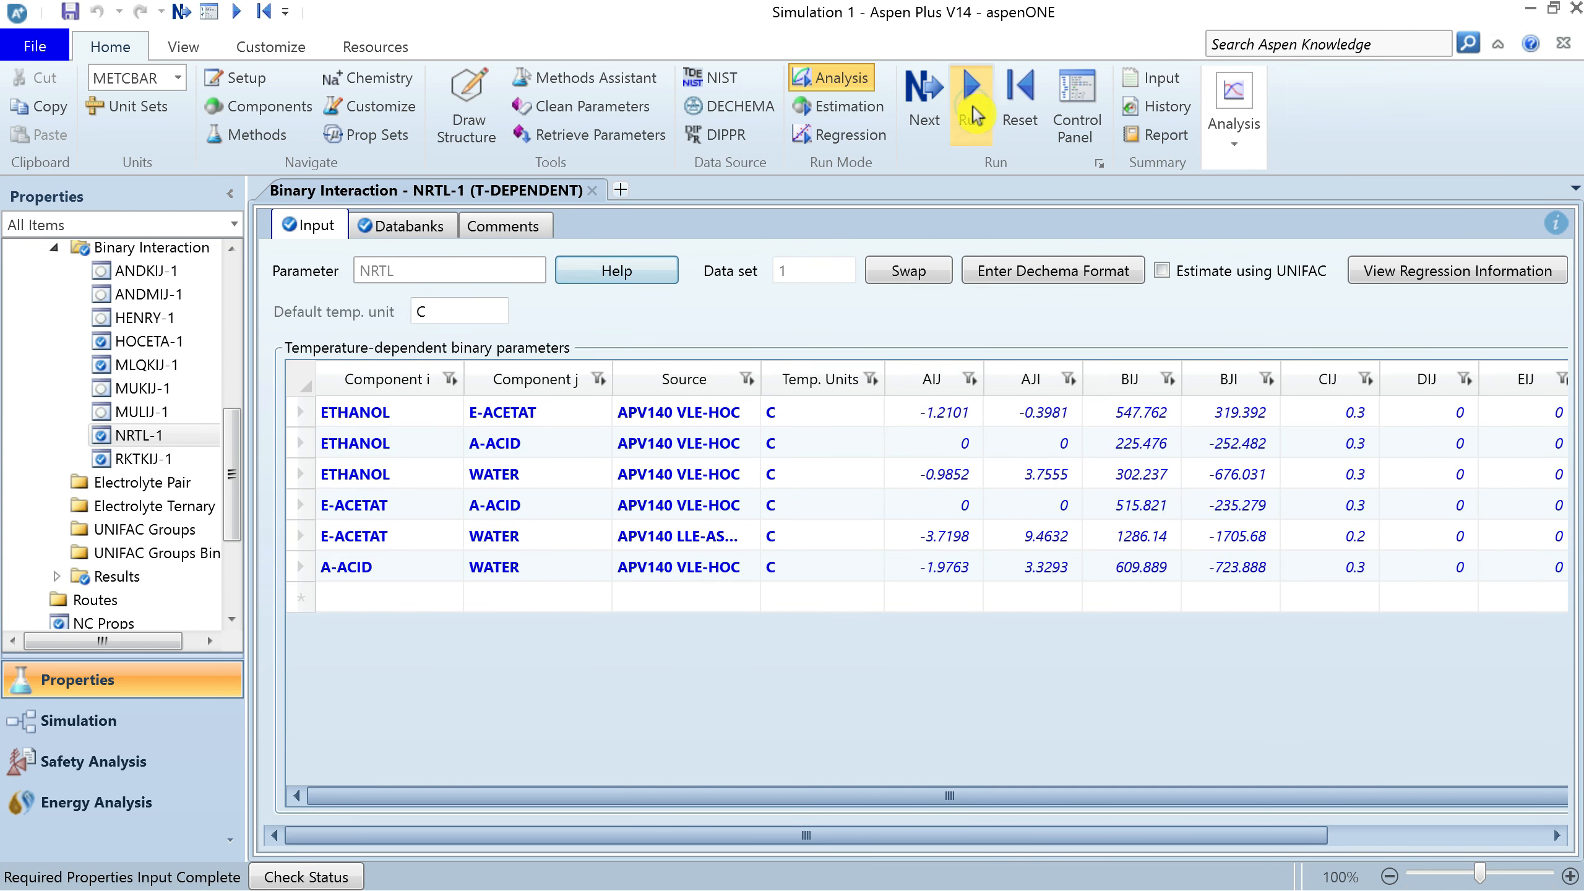
{"action": "left_click", "coordinate": [975, 115]}
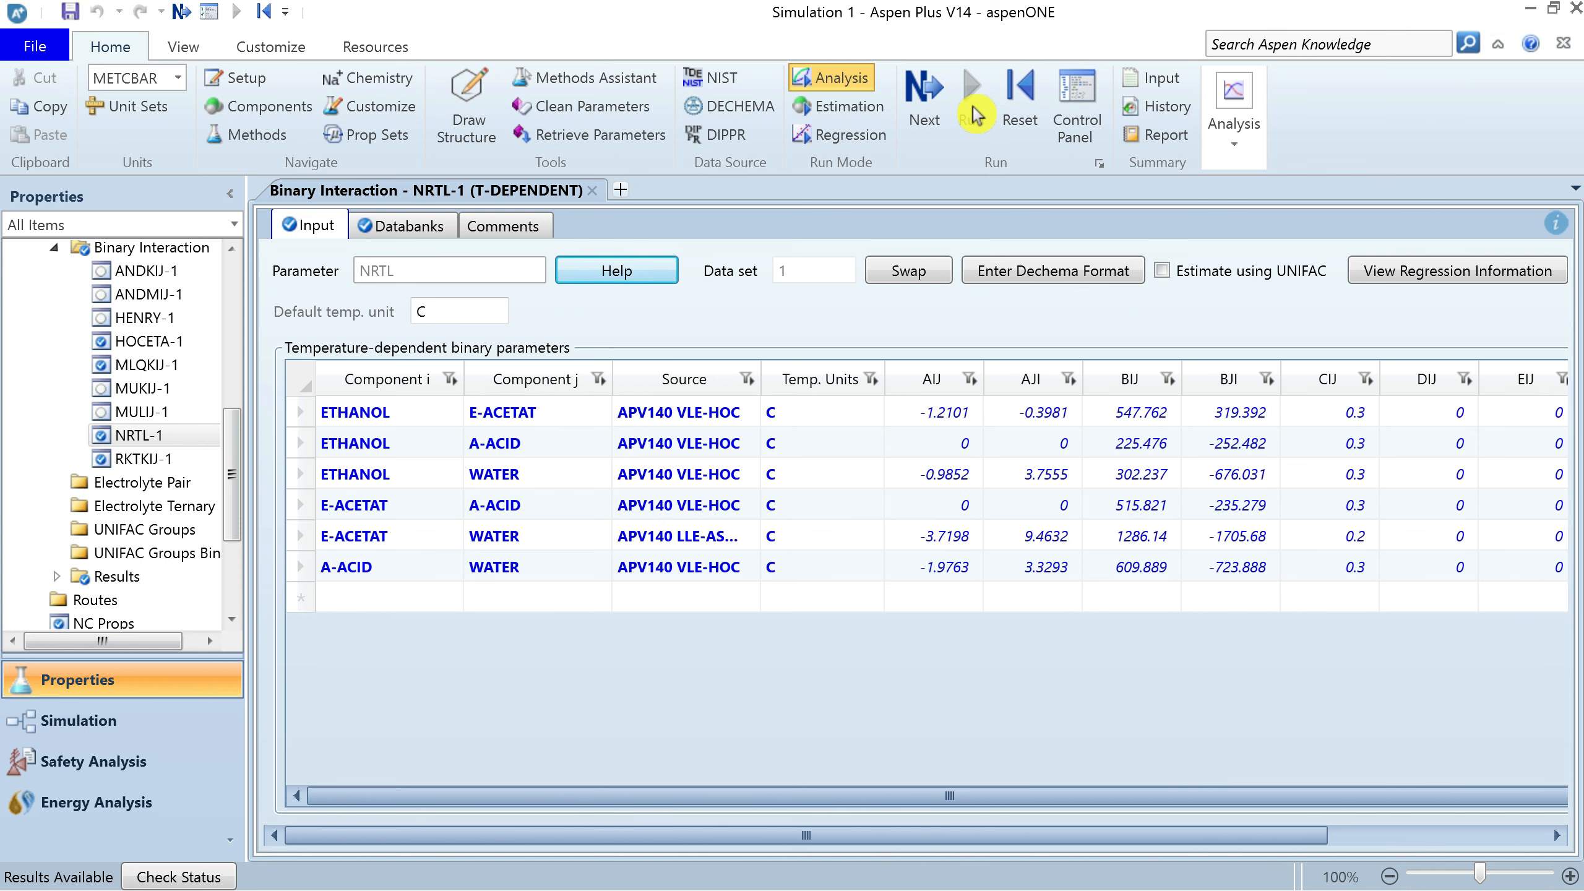
Save the simulation as a compound file named lec-2.6a
{"action": "key", "text": "ctrl+s"}
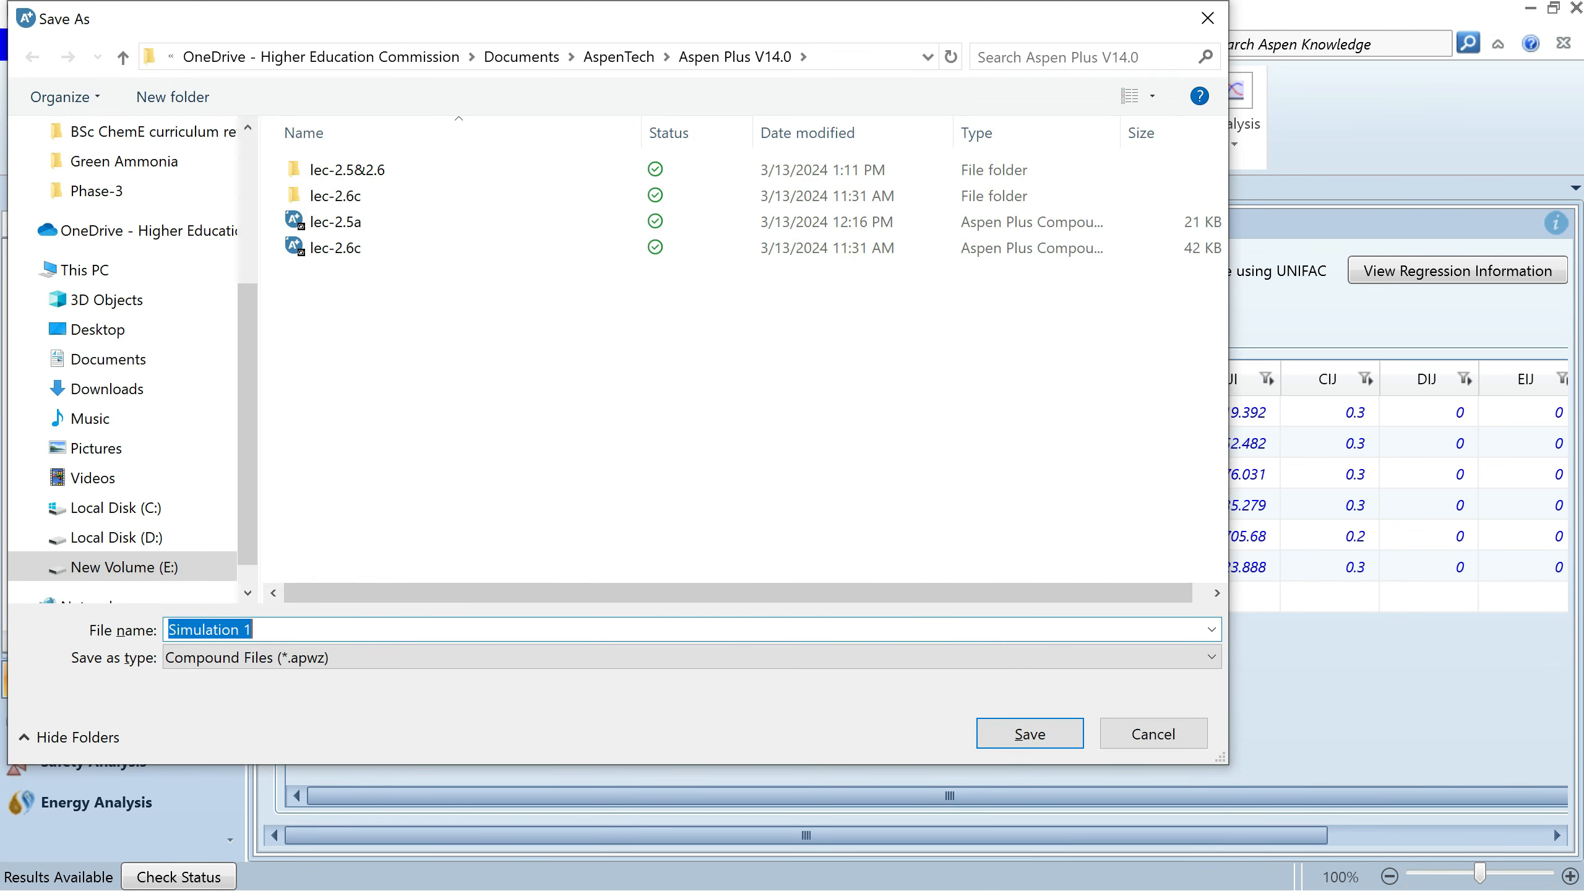
{"action": "type", "text": "lec-2.6a"}
{"action": "left_click", "coordinate": [1026, 734]}
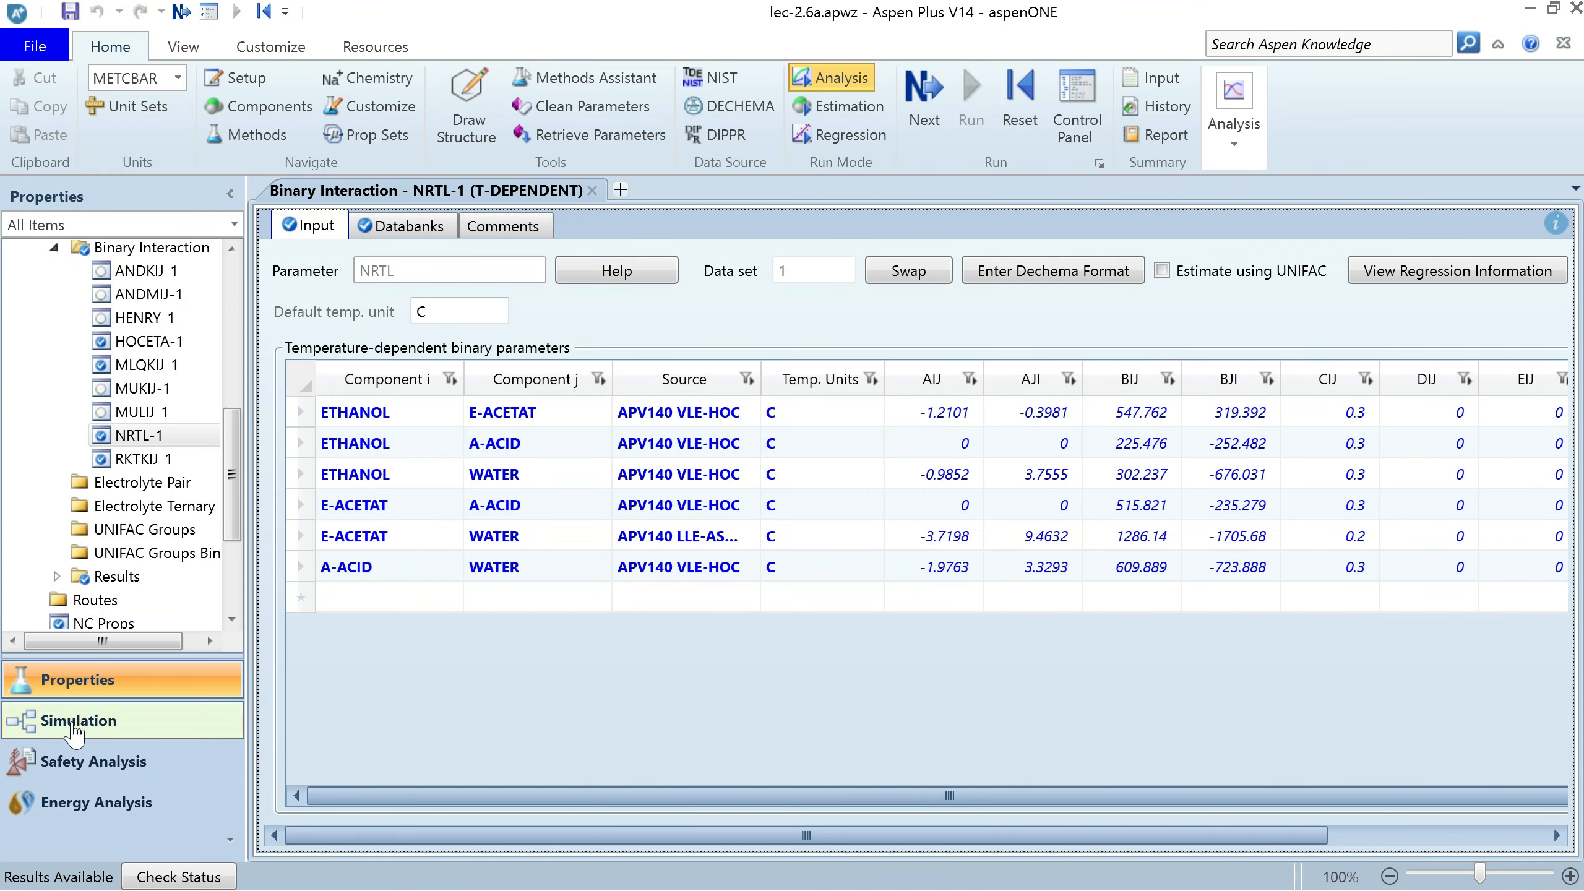
Create a reaction set R-1 of type GENERAL in the simulation environment
{"action": "left_click", "coordinate": [74, 725]}
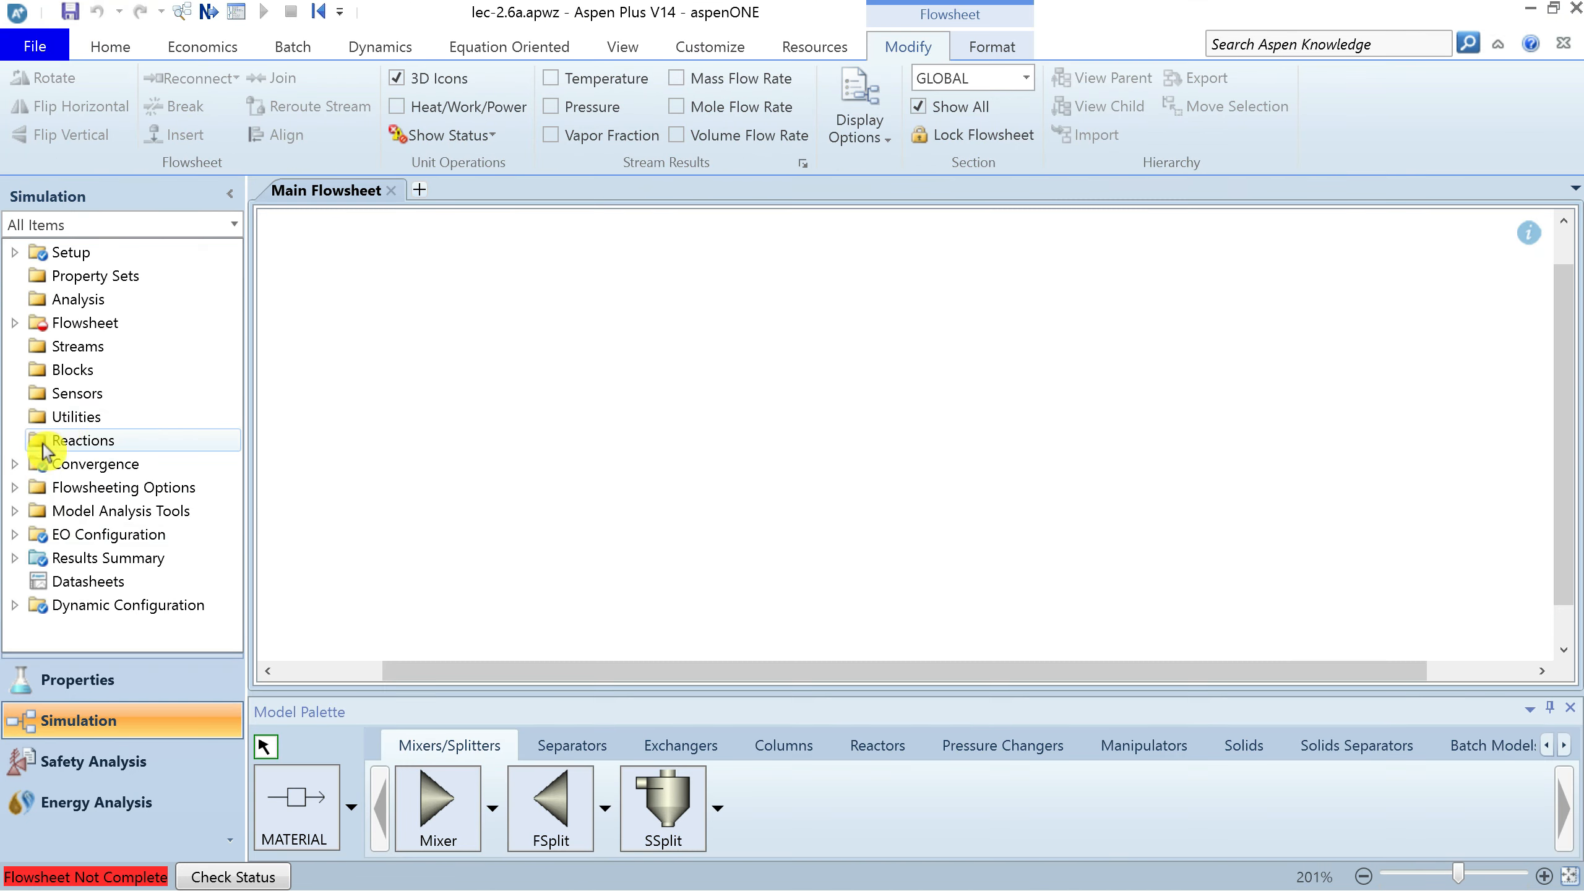
{"action": "left_click", "coordinate": [91, 439]}
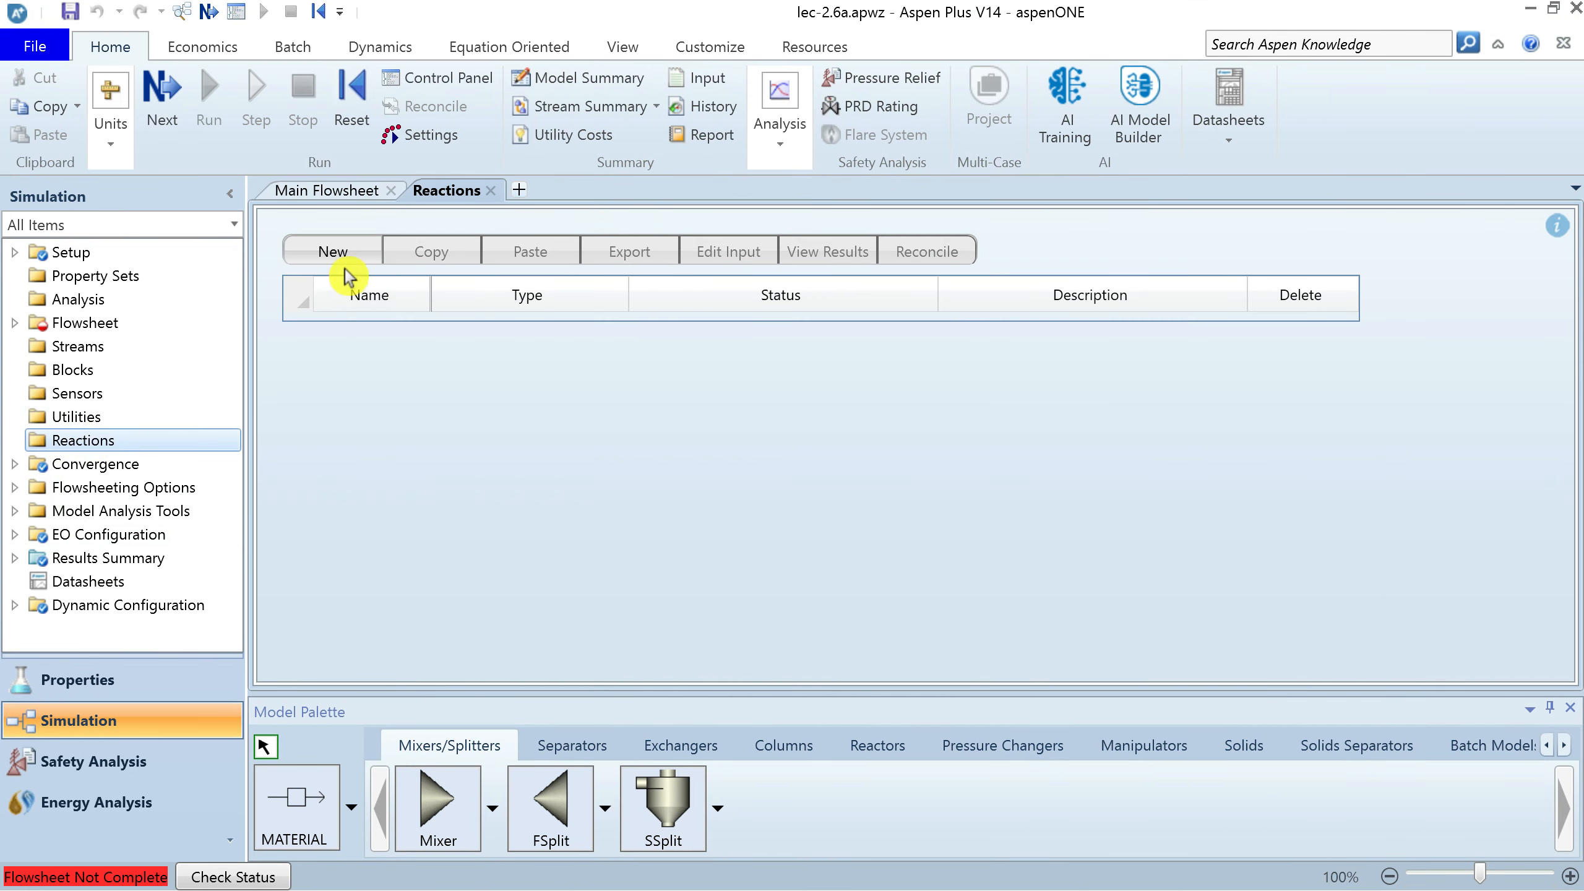
{"action": "left_click", "coordinate": [332, 252]}
{"action": "left_click", "coordinate": [842, 493]}
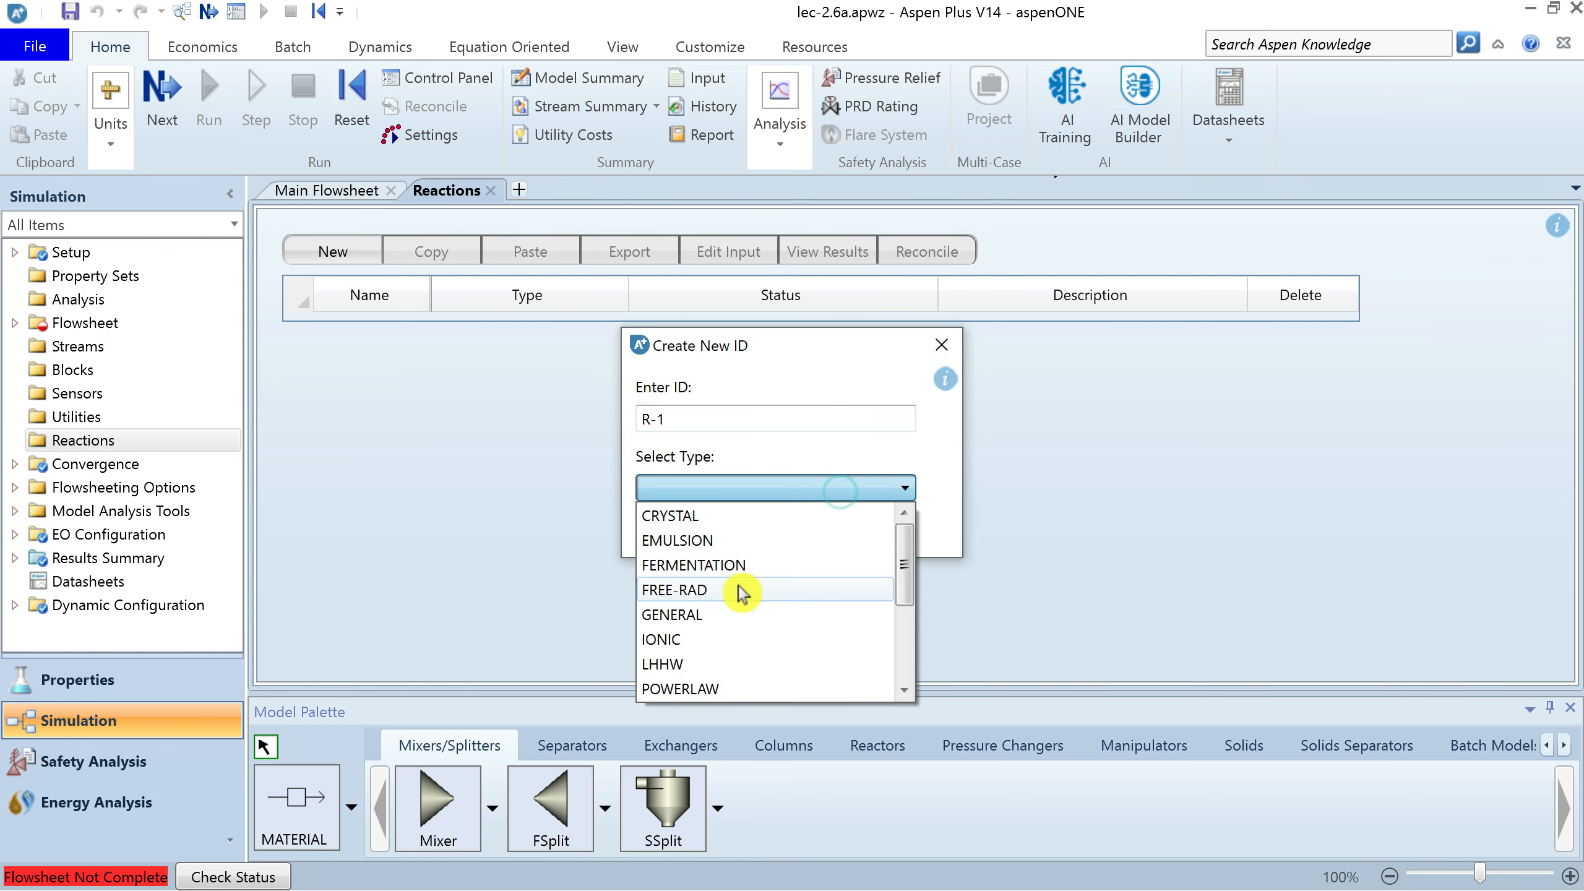
{"action": "left_click", "coordinate": [722, 621]}
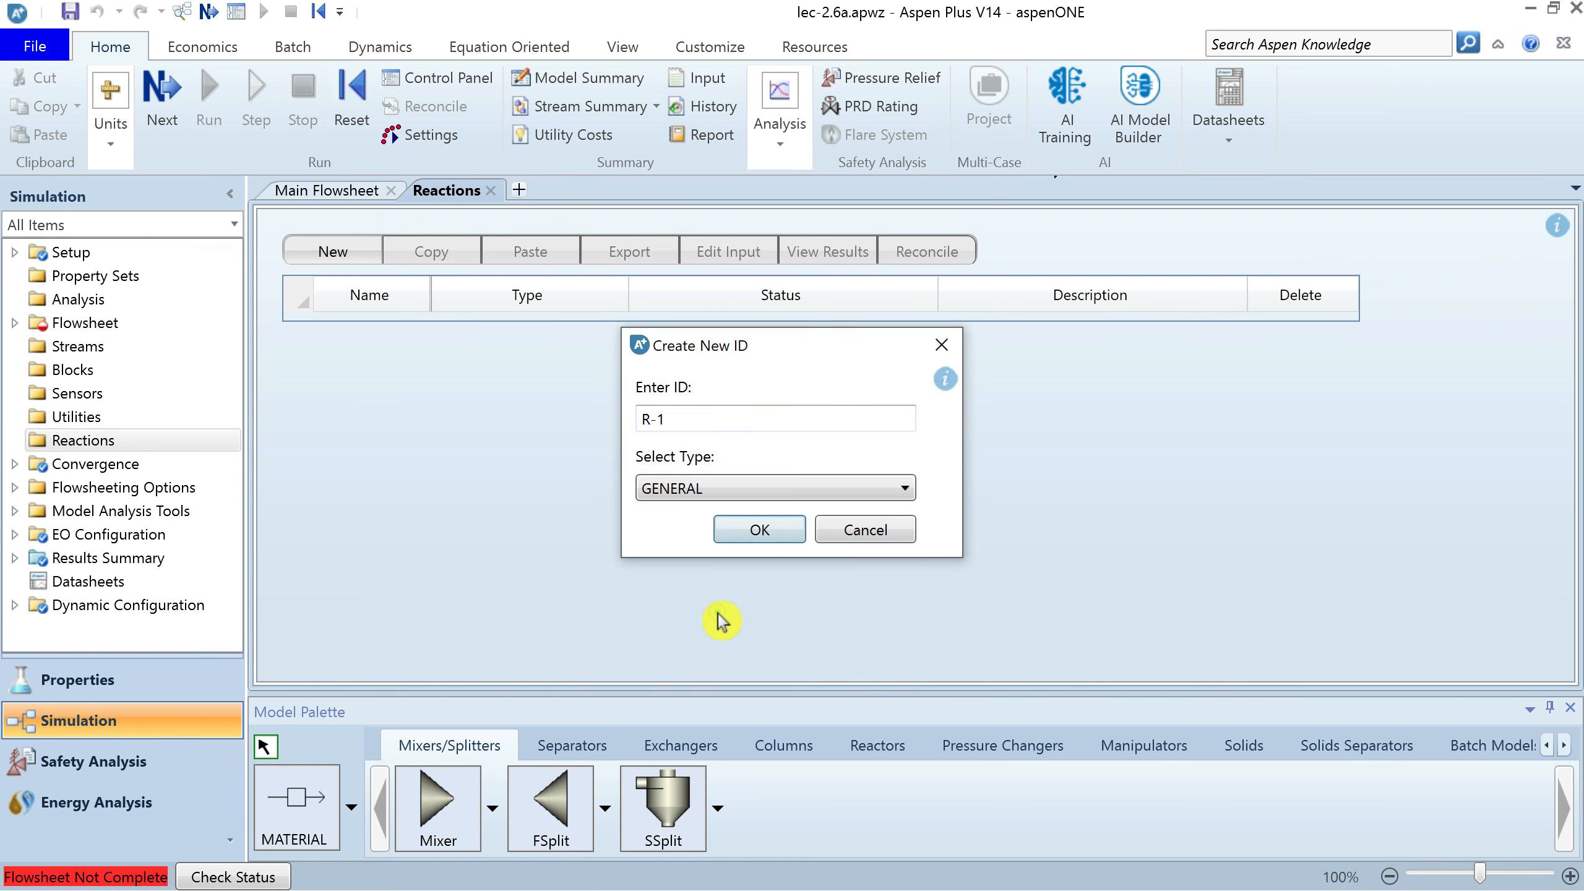
{"action": "left_click", "coordinate": [786, 537]}
Add a new reaction named R1 to the set with ETHANOL and A-ACID as its reactants
{"action": "left_click", "coordinate": [316, 271]}
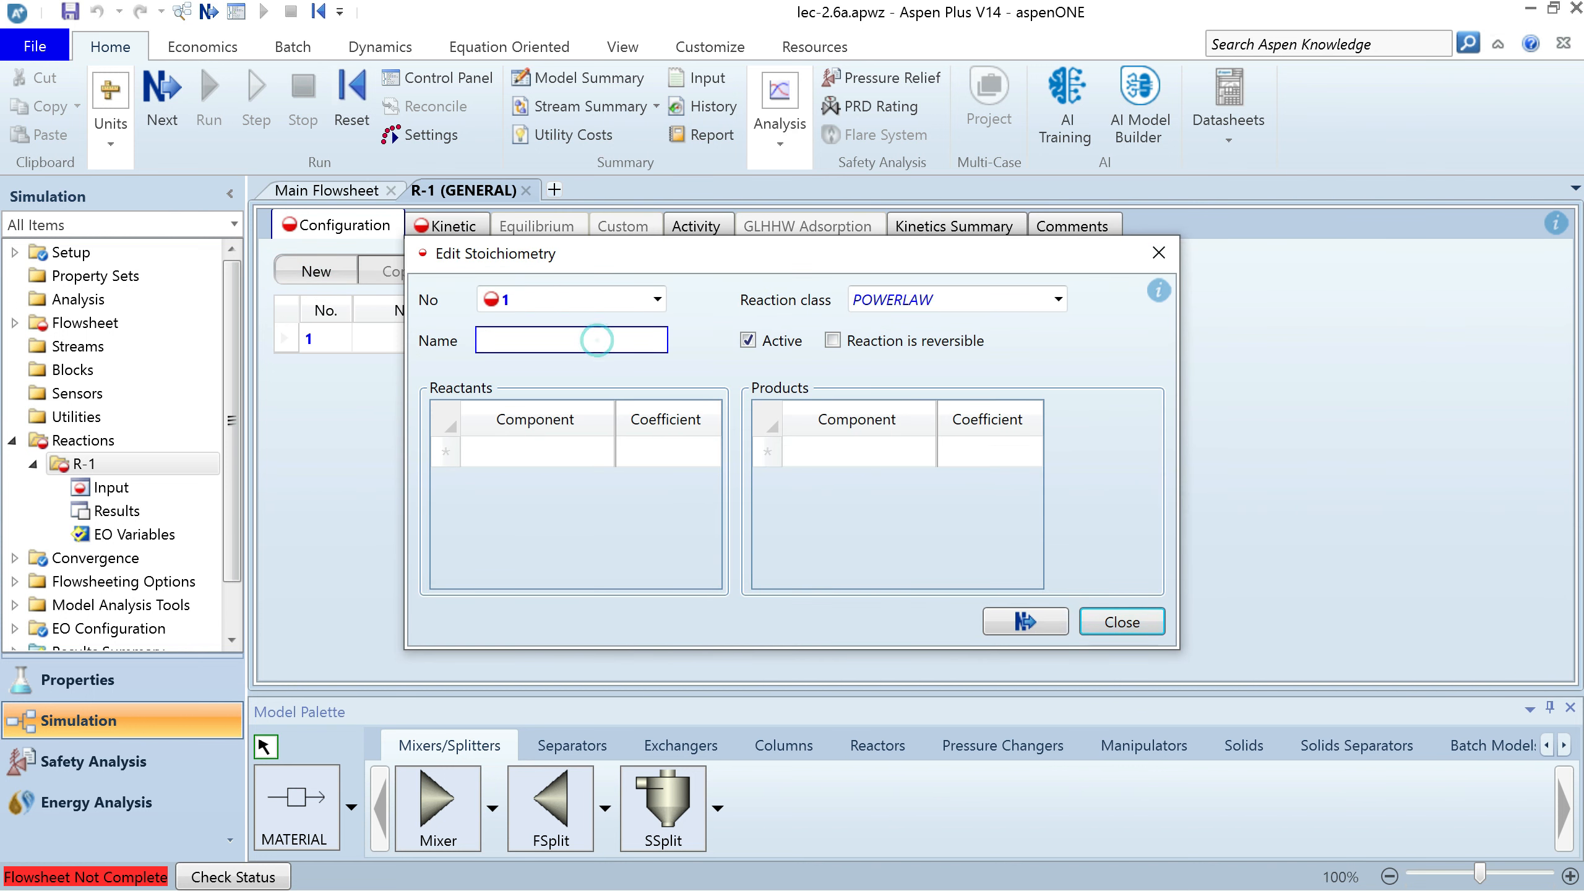
{"action": "type", "text": "R1"}
{"action": "left_click", "coordinate": [603, 451]}
{"action": "left_click", "coordinate": [603, 450]}
{"action": "left_click", "coordinate": [562, 480]}
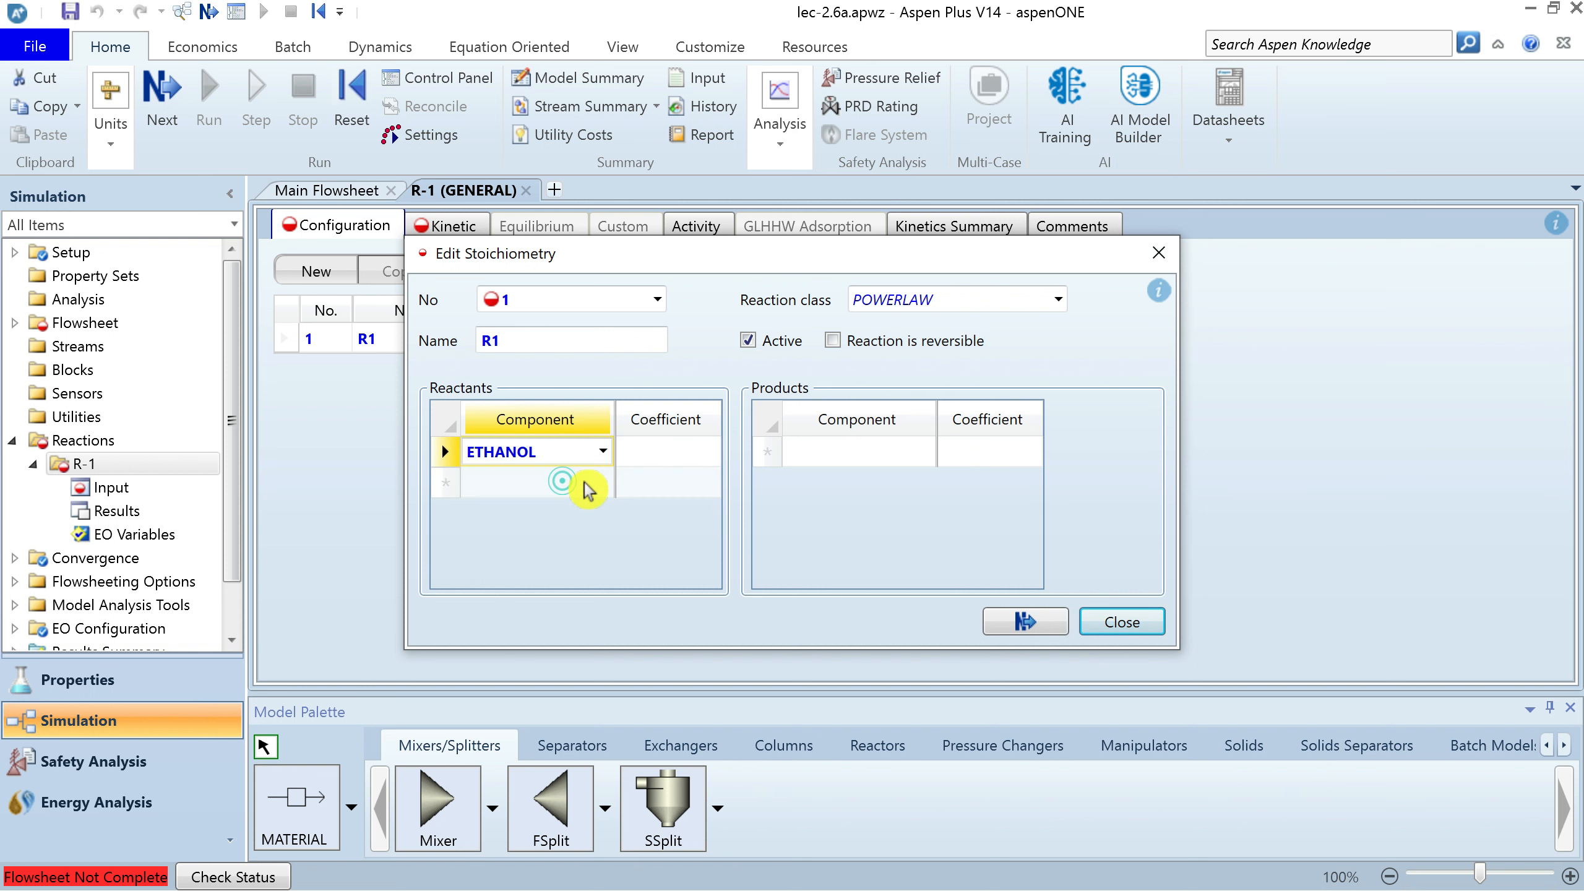
{"action": "left_click", "coordinate": [602, 484]}
{"action": "left_click", "coordinate": [603, 482]}
{"action": "left_click", "coordinate": [542, 552]}
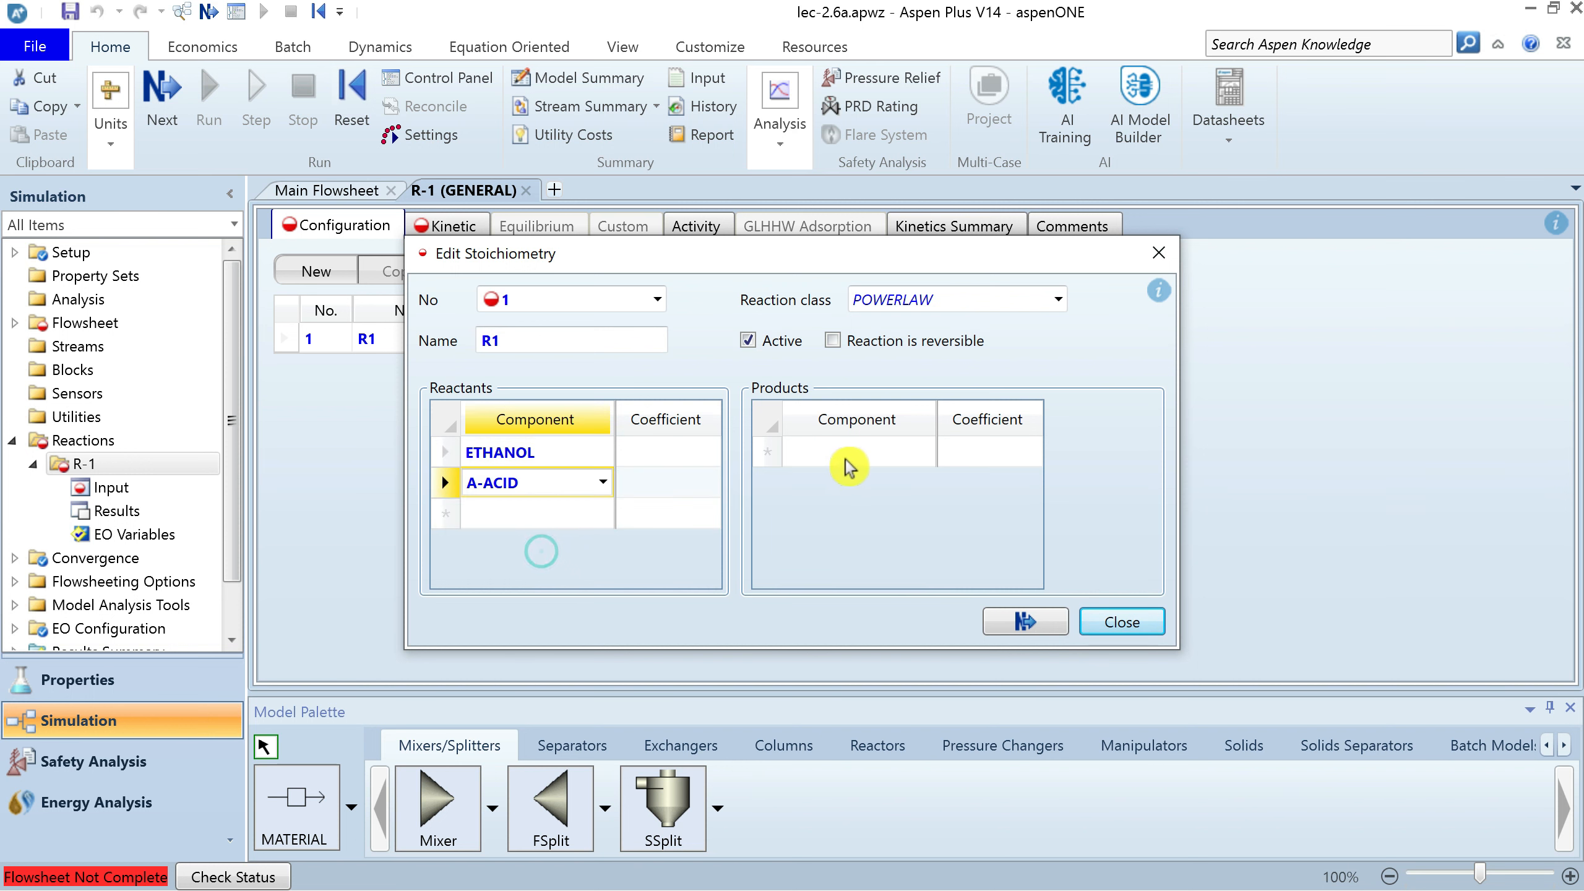
Set E-ACETAT and WATER as the products of reaction R1 and make the reaction reversible
{"action": "left_click", "coordinate": [923, 453]}
{"action": "left_click", "coordinate": [924, 451]}
{"action": "left_click", "coordinate": [862, 499]}
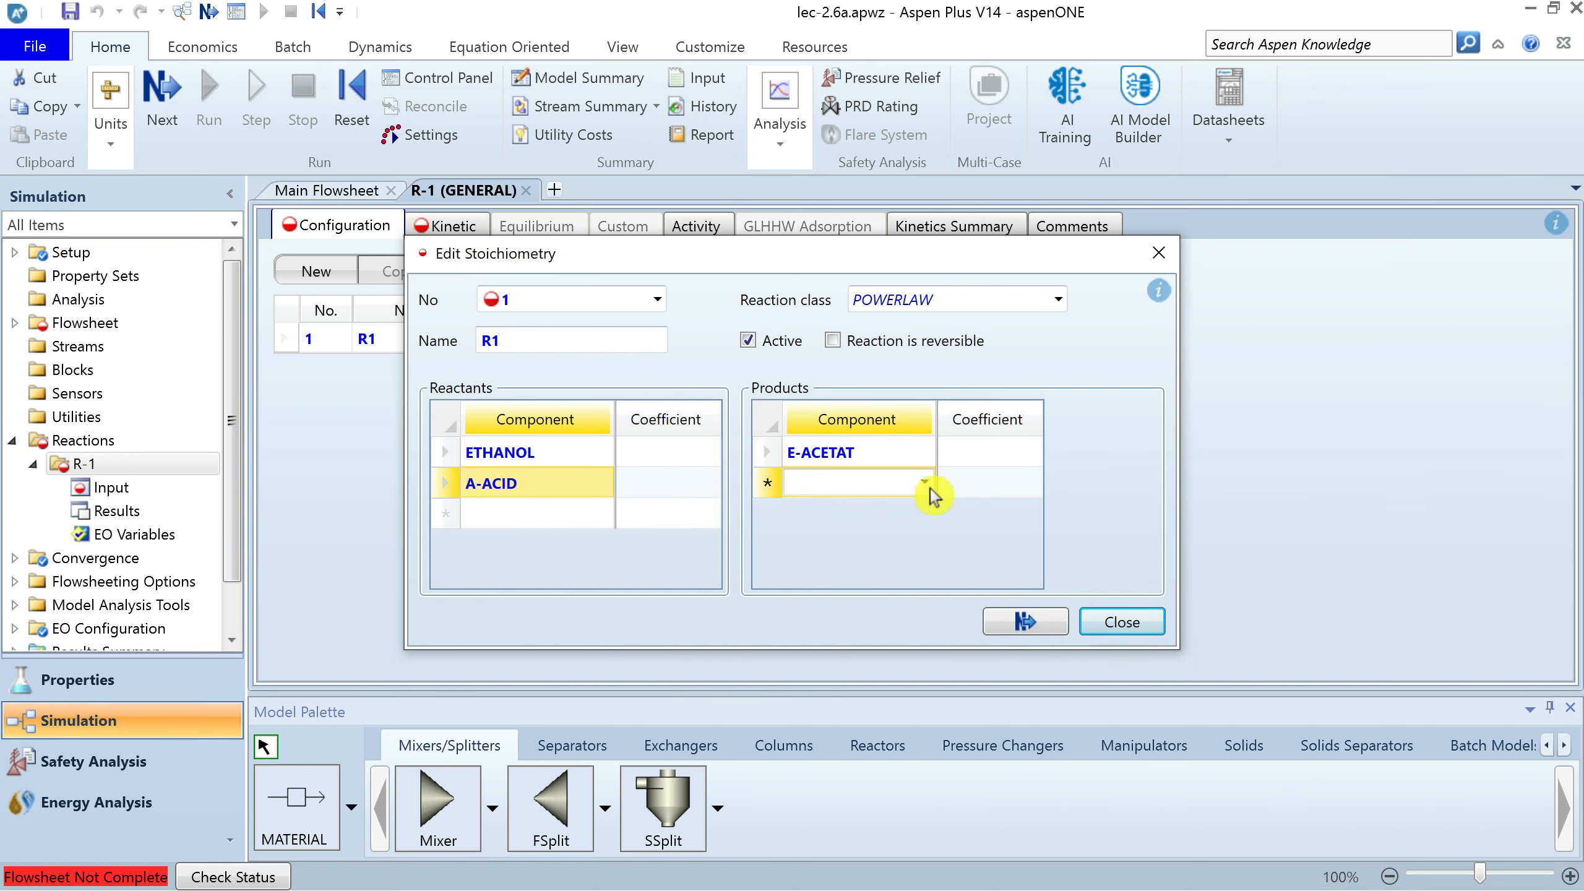
{"action": "left_click", "coordinate": [934, 496]}
{"action": "left_click", "coordinate": [847, 582]}
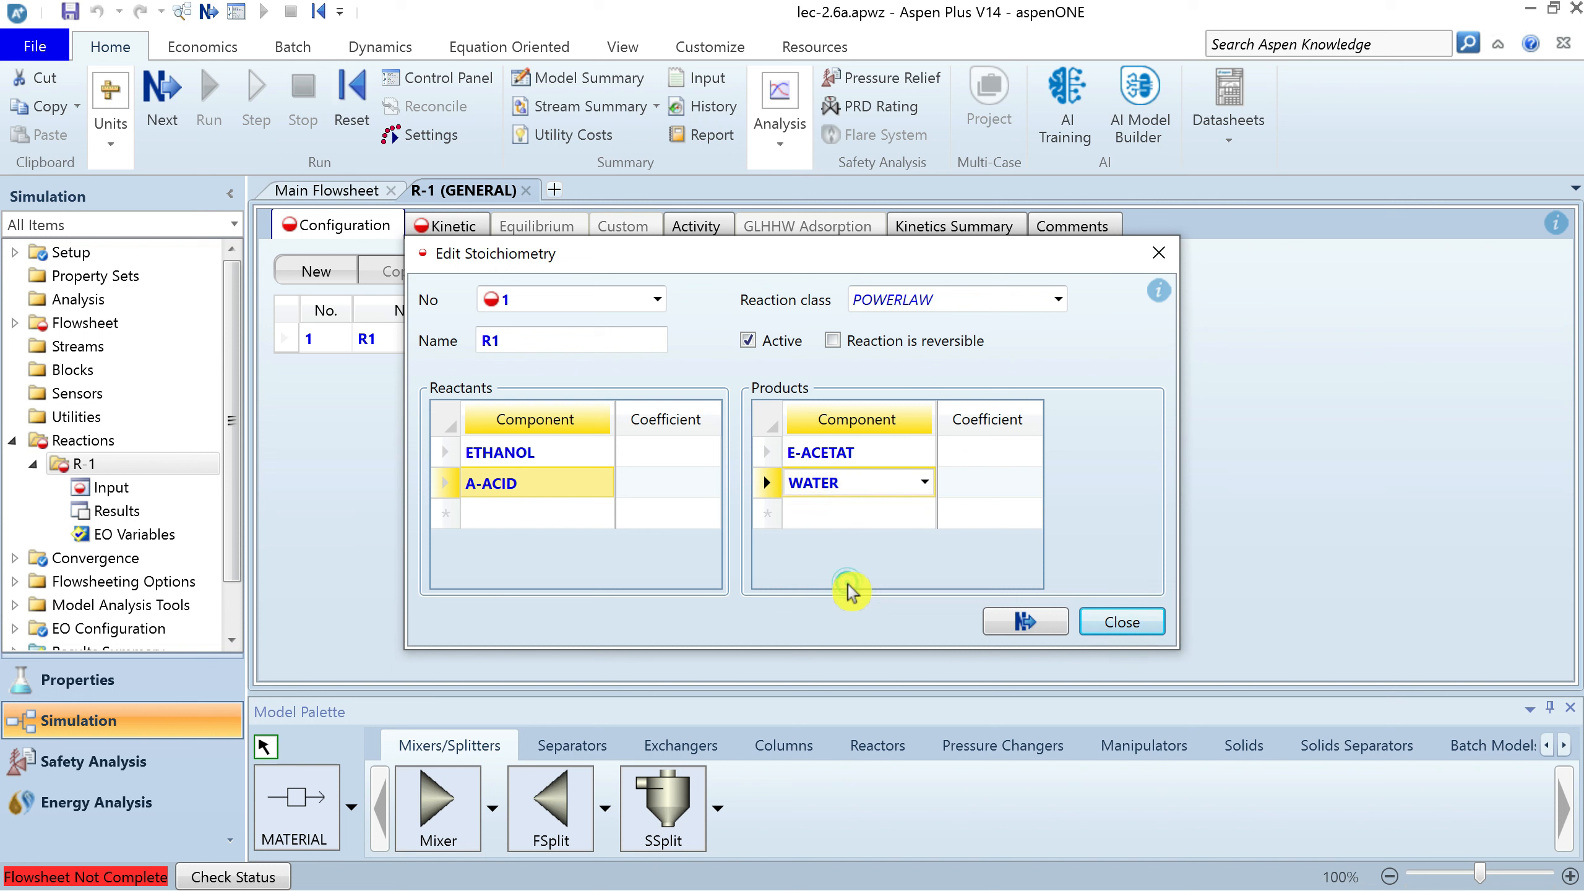
{"action": "left_click", "coordinate": [833, 342]}
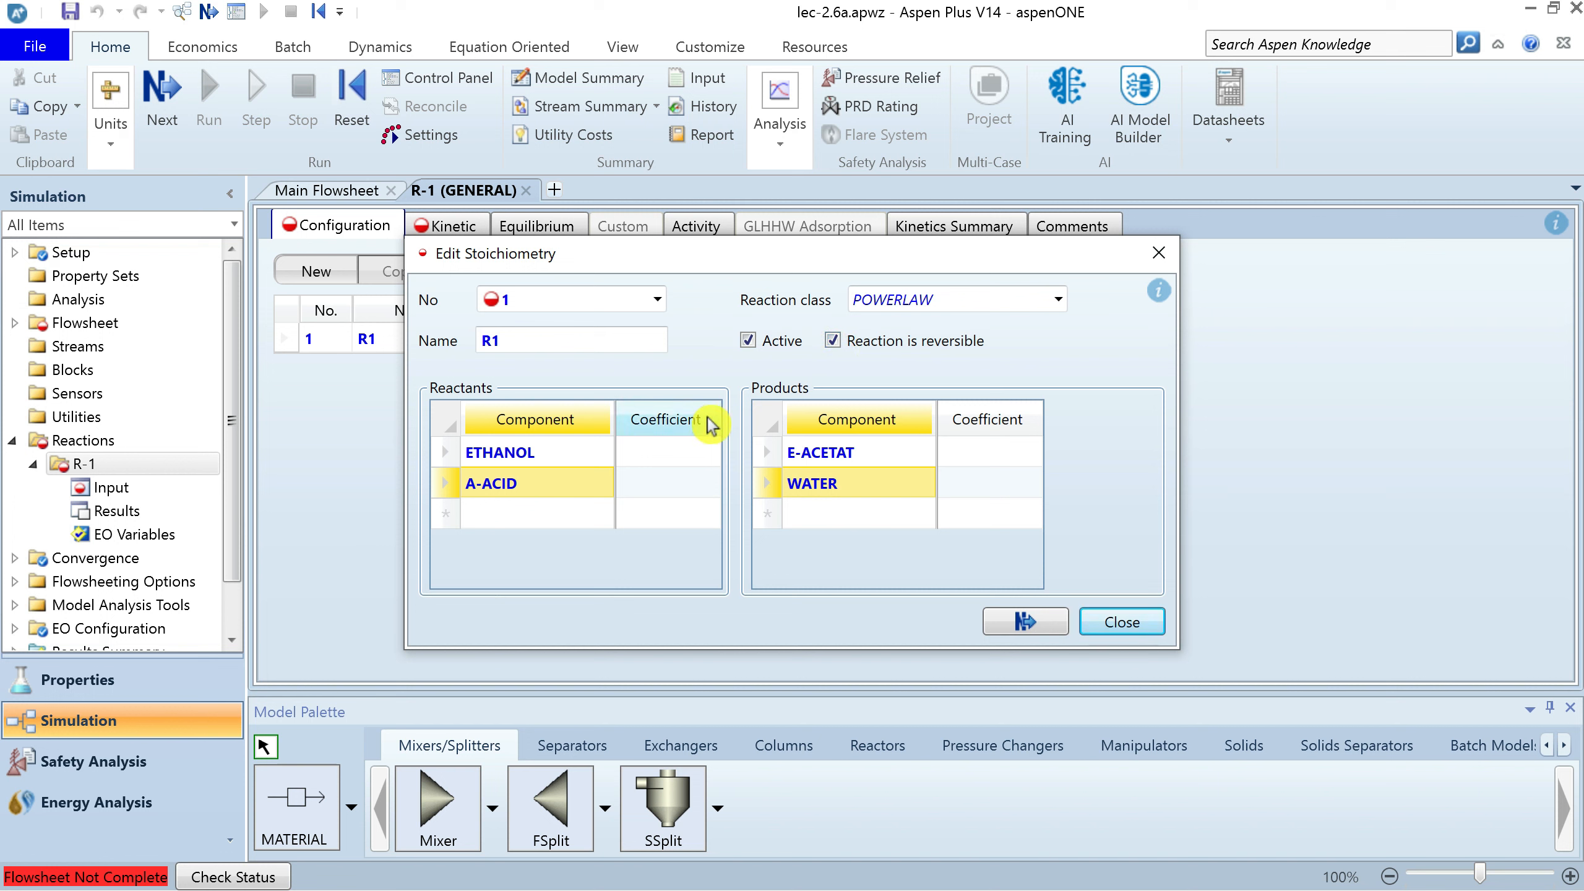
Set the stoichiometric coefficients of both reactants, ETHANOL and A-ACID, to -1
{"action": "left_click", "coordinate": [676, 461]}
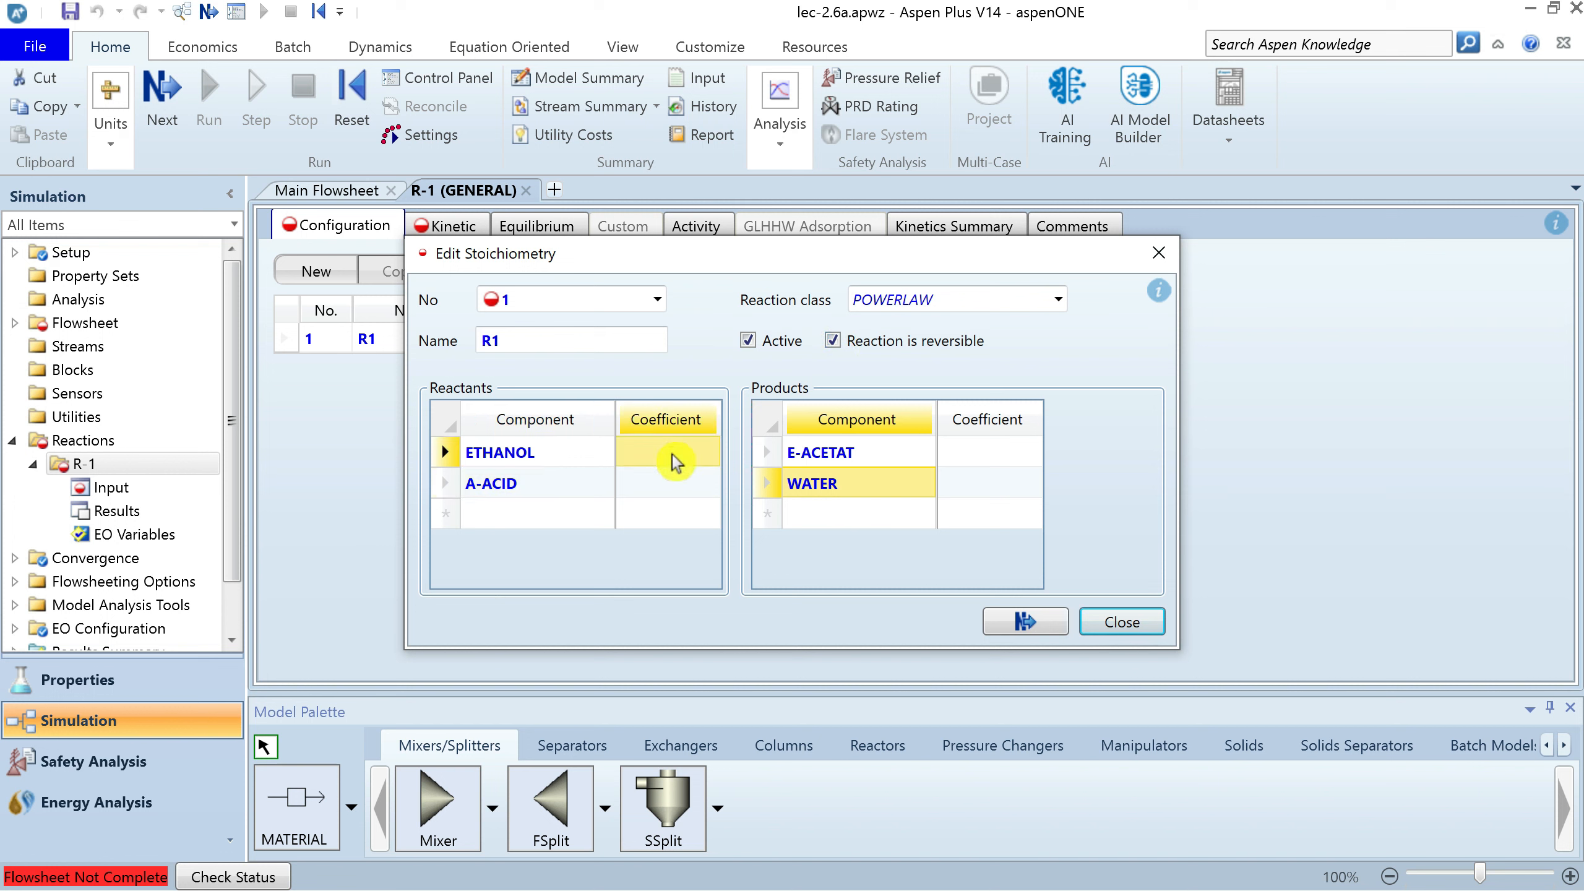
{"action": "type", "text": "-1"}
{"action": "key", "text": "Return"}
{"action": "type", "text": "-1"}
{"action": "key", "text": "Return"}
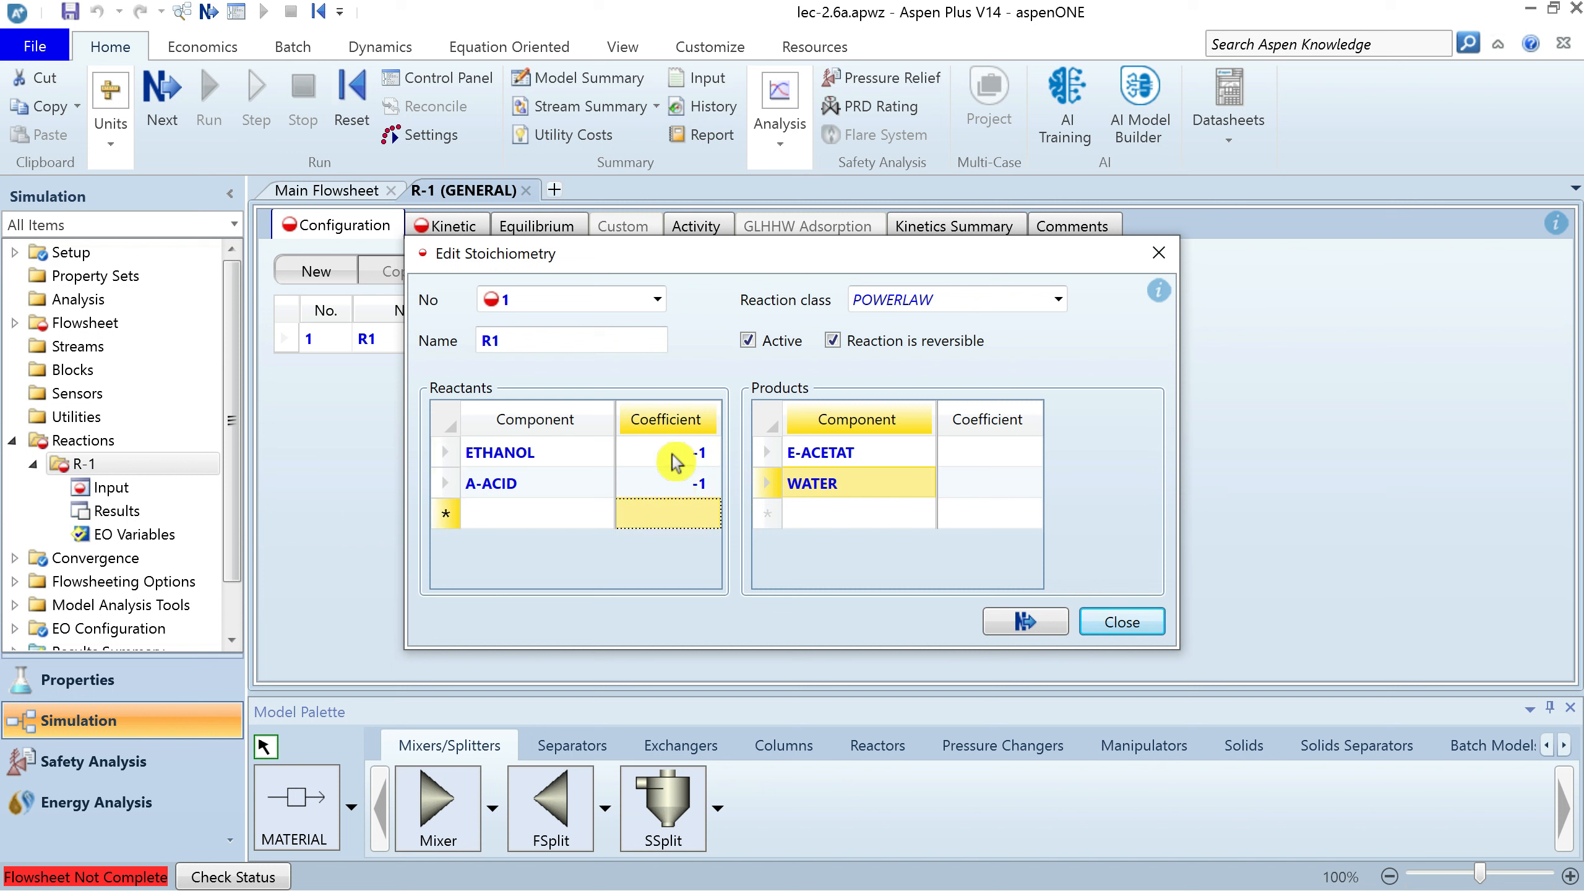
Set the coefficients of products E-ACETAT and WATER to 1 and close the stoichiometry editor
{"action": "left_click", "coordinate": [996, 453]}
{"action": "type", "text": "1"}
{"action": "key", "text": "Return"}
{"action": "type", "text": "1"}
{"action": "key", "text": "Return"}
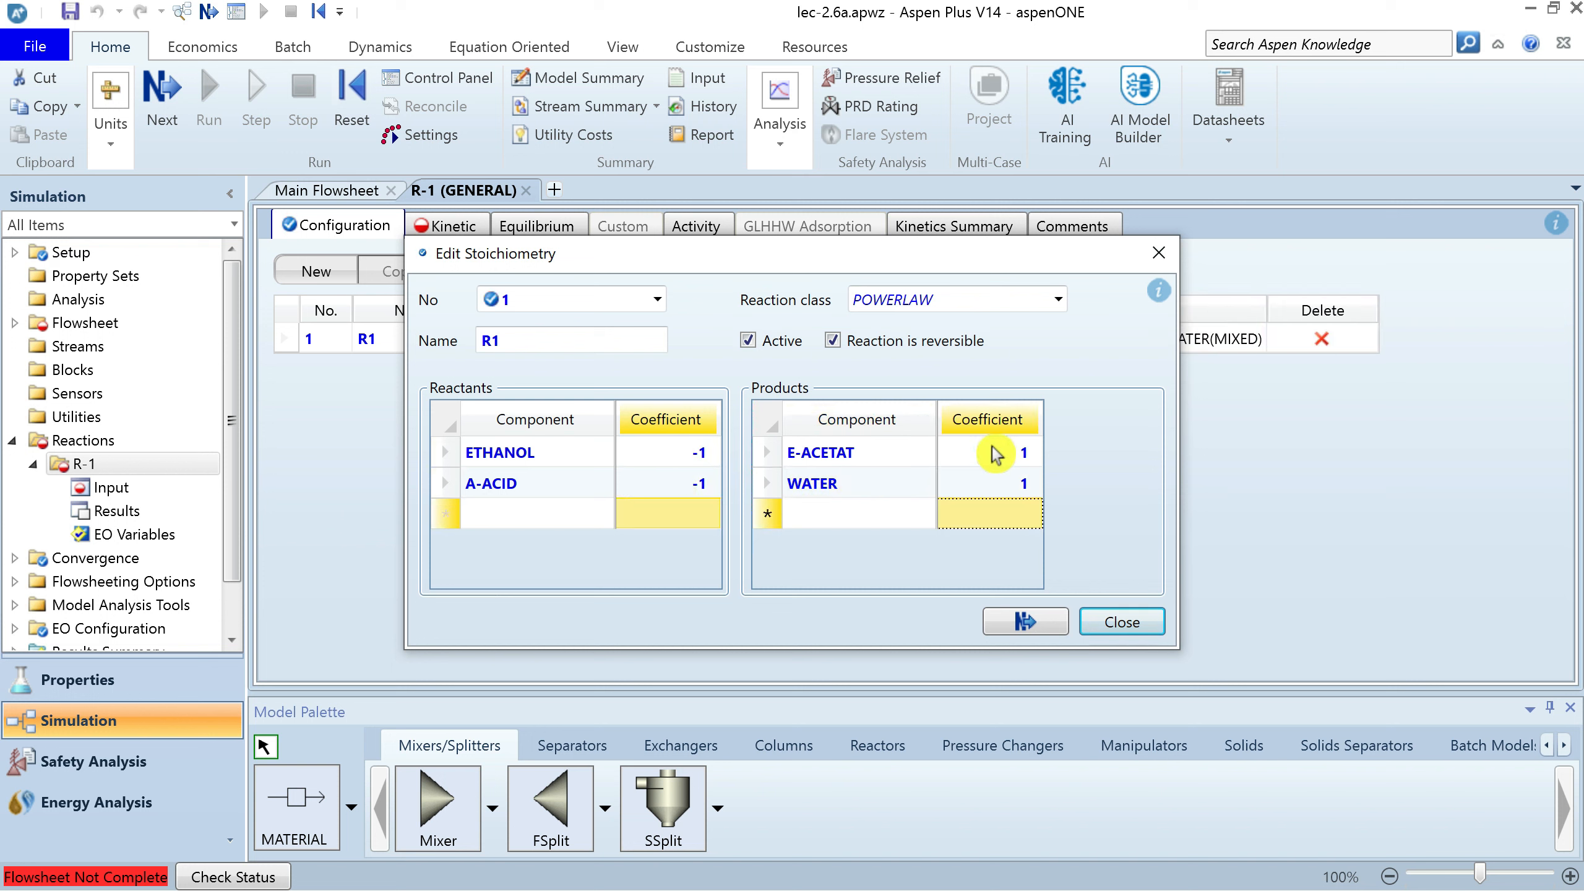
{"action": "left_click", "coordinate": [1121, 622]}
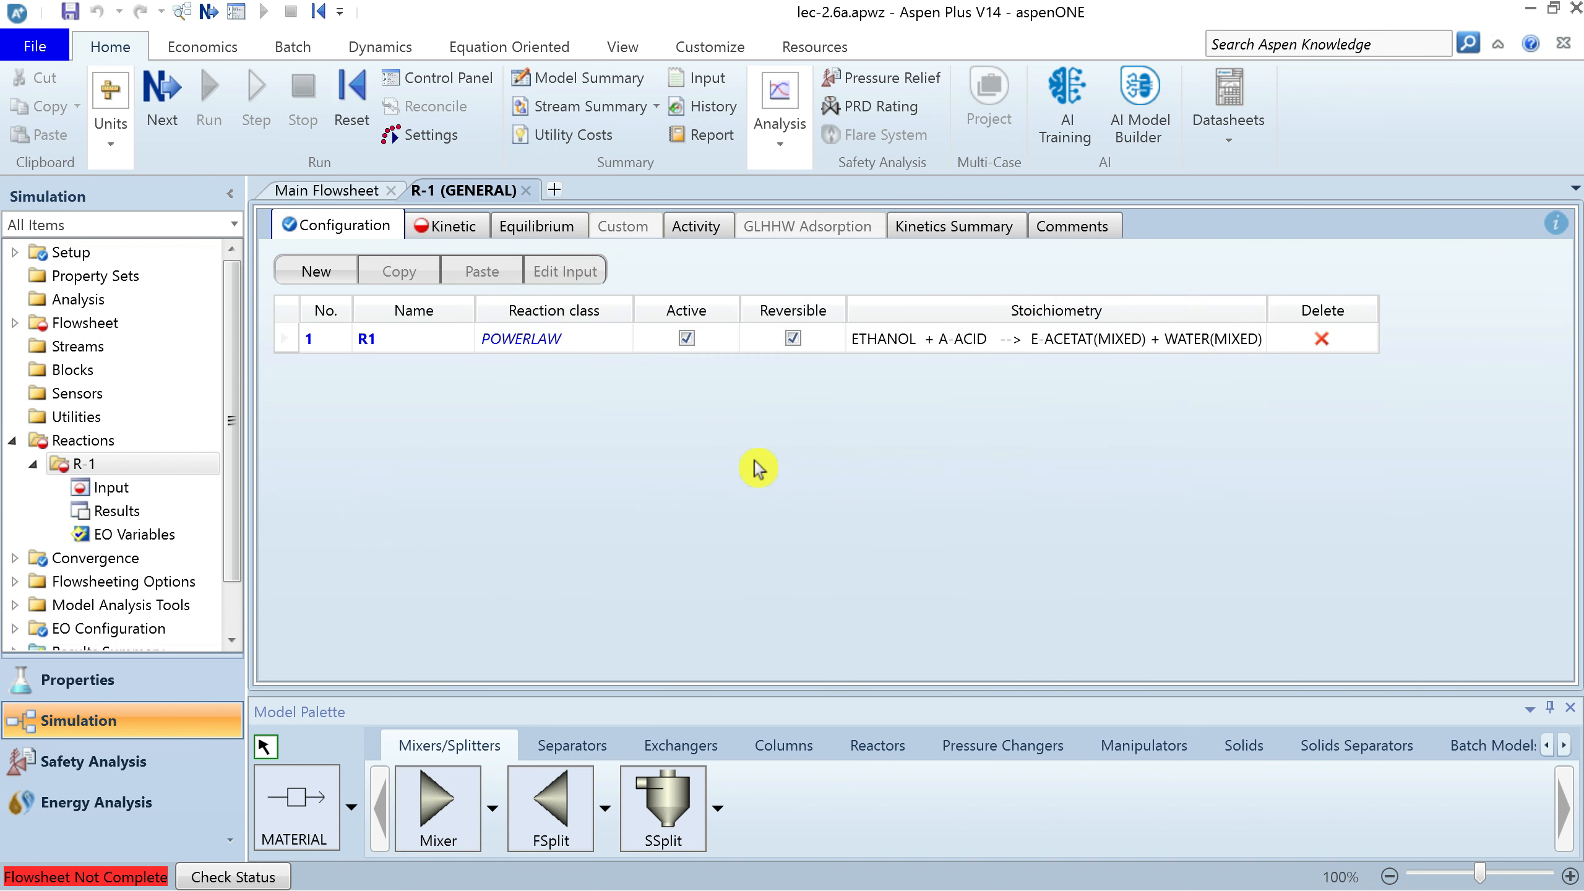
Open the kinetic inputs of R1, place the Word problem statement beside Aspen Plus, and highlight its rate constant expression
{"action": "left_click", "coordinate": [459, 236]}
{"action": "left_click_drag", "start_coordinate": [1162, 16], "coordinate": [762, 32]}
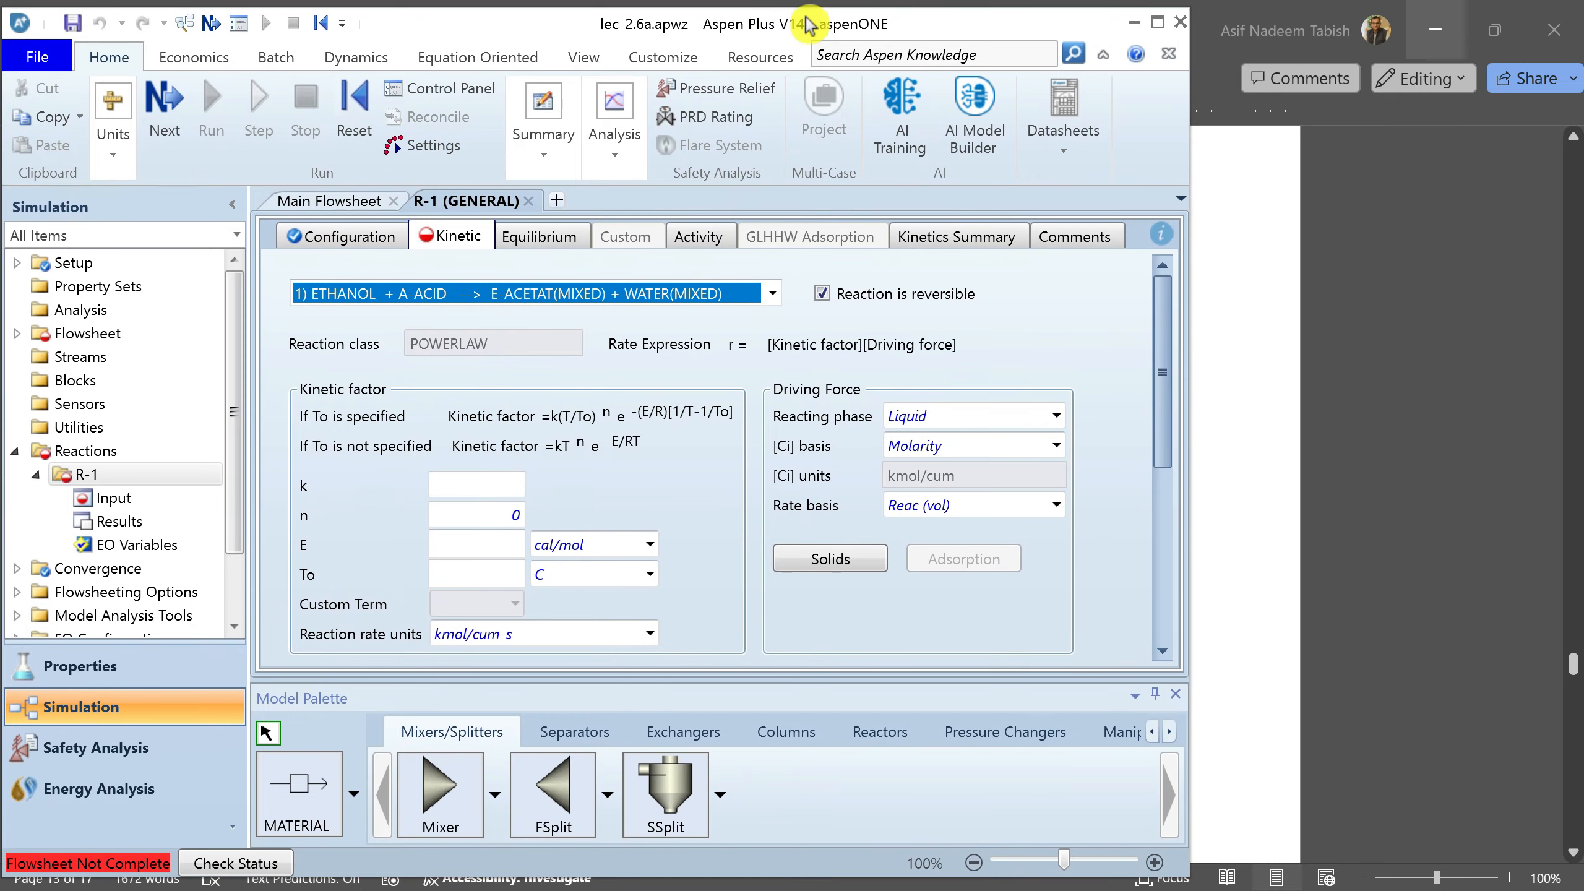
{"action": "left_click", "coordinate": [1495, 30]}
{"action": "left_click_drag", "start_coordinate": [754, 96], "coordinate": [1383, 34]}
{"action": "scroll", "coordinate": [1130, 462], "scroll_direction": "down", "scroll_amount": 1}
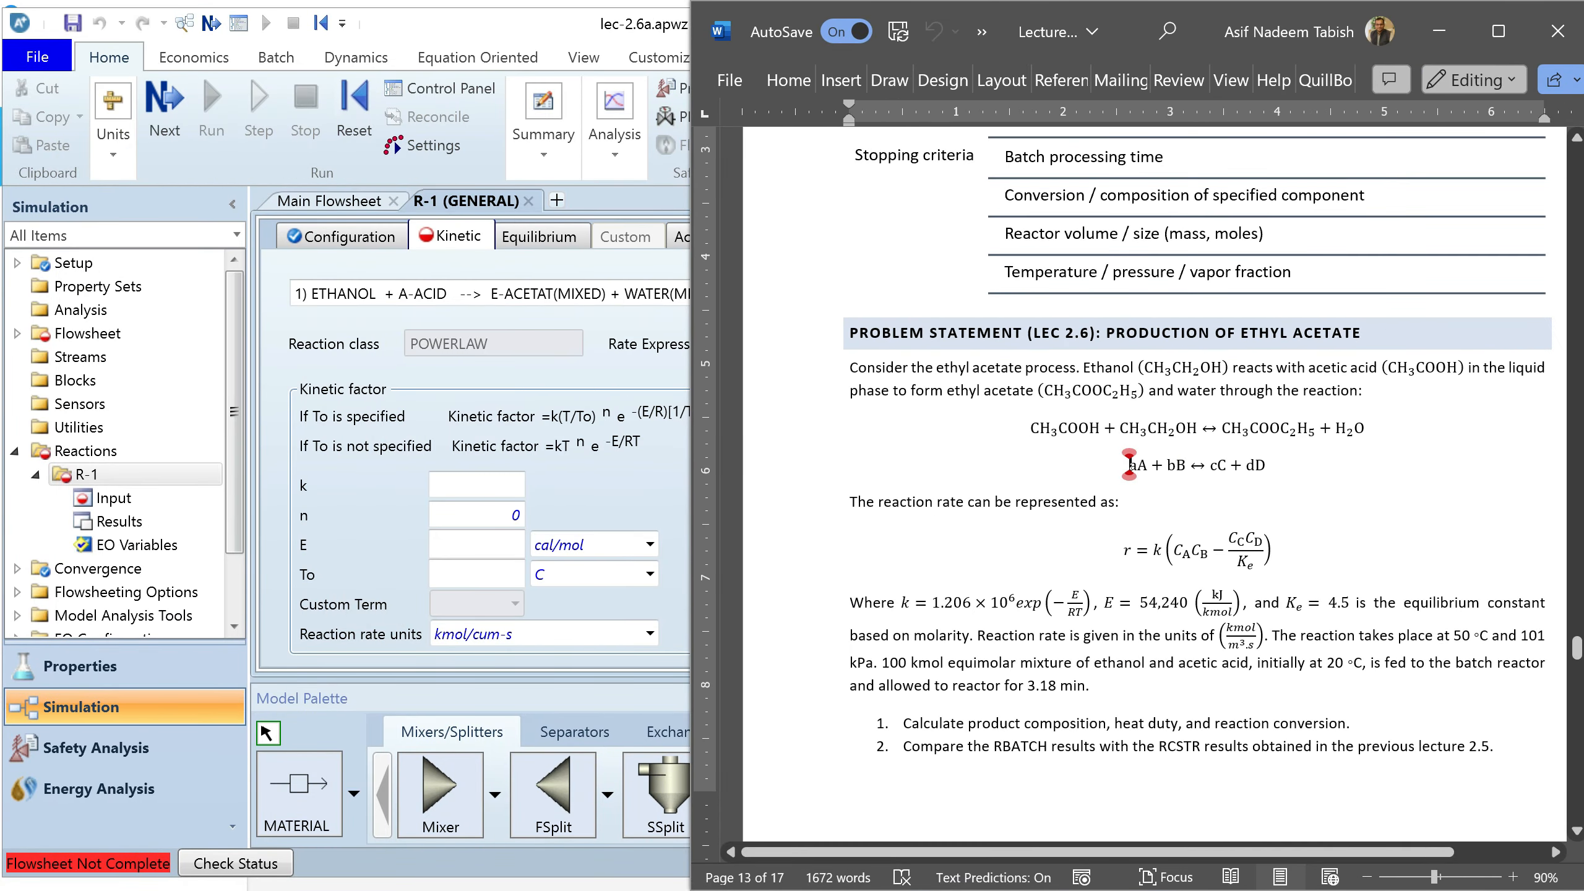
{"action": "left_click_drag", "start_coordinate": [898, 603], "coordinate": [1015, 600]}
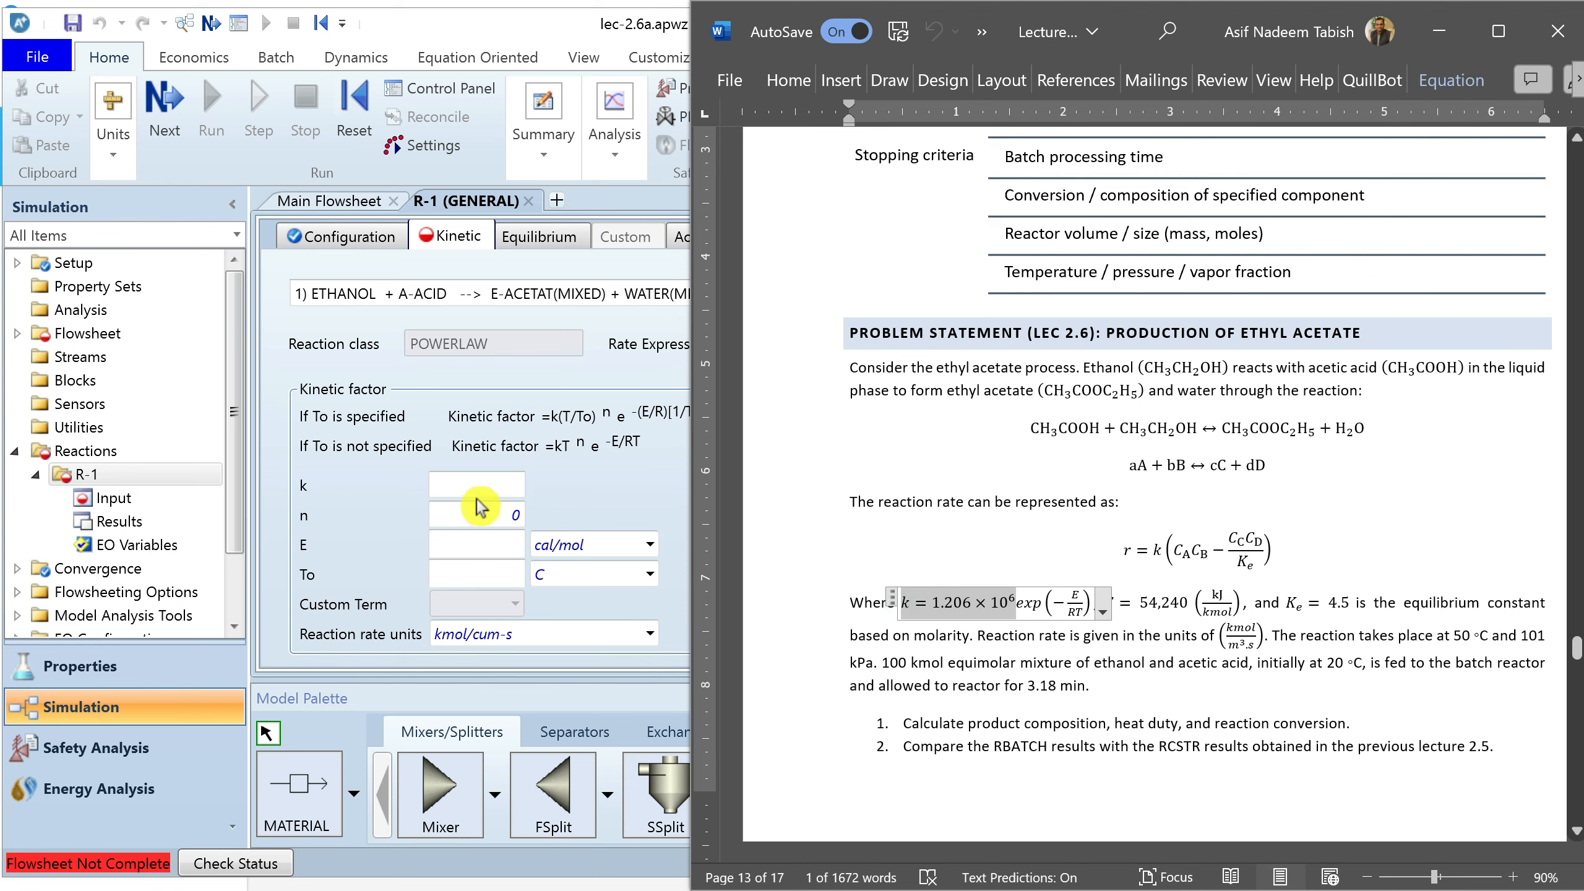
Enter the kinetic factor of the ethyl acetate reaction with k 1.206e+06 and activation energy 54240 kJ/kmol
{"action": "left_click", "coordinate": [476, 483]}
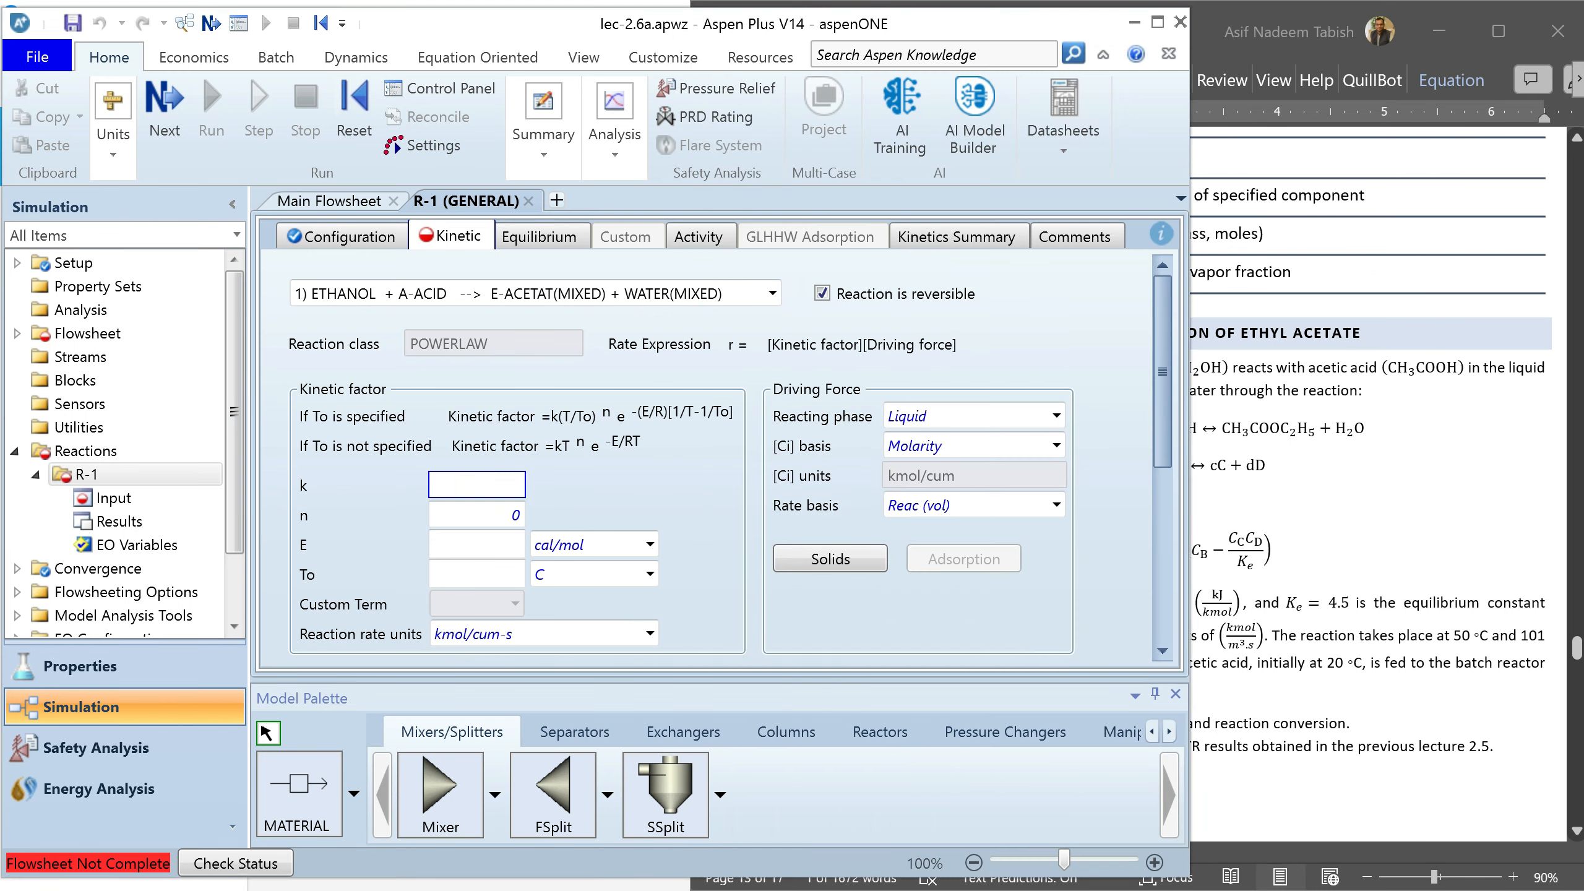
{"action": "left_click", "coordinate": [463, 543]}
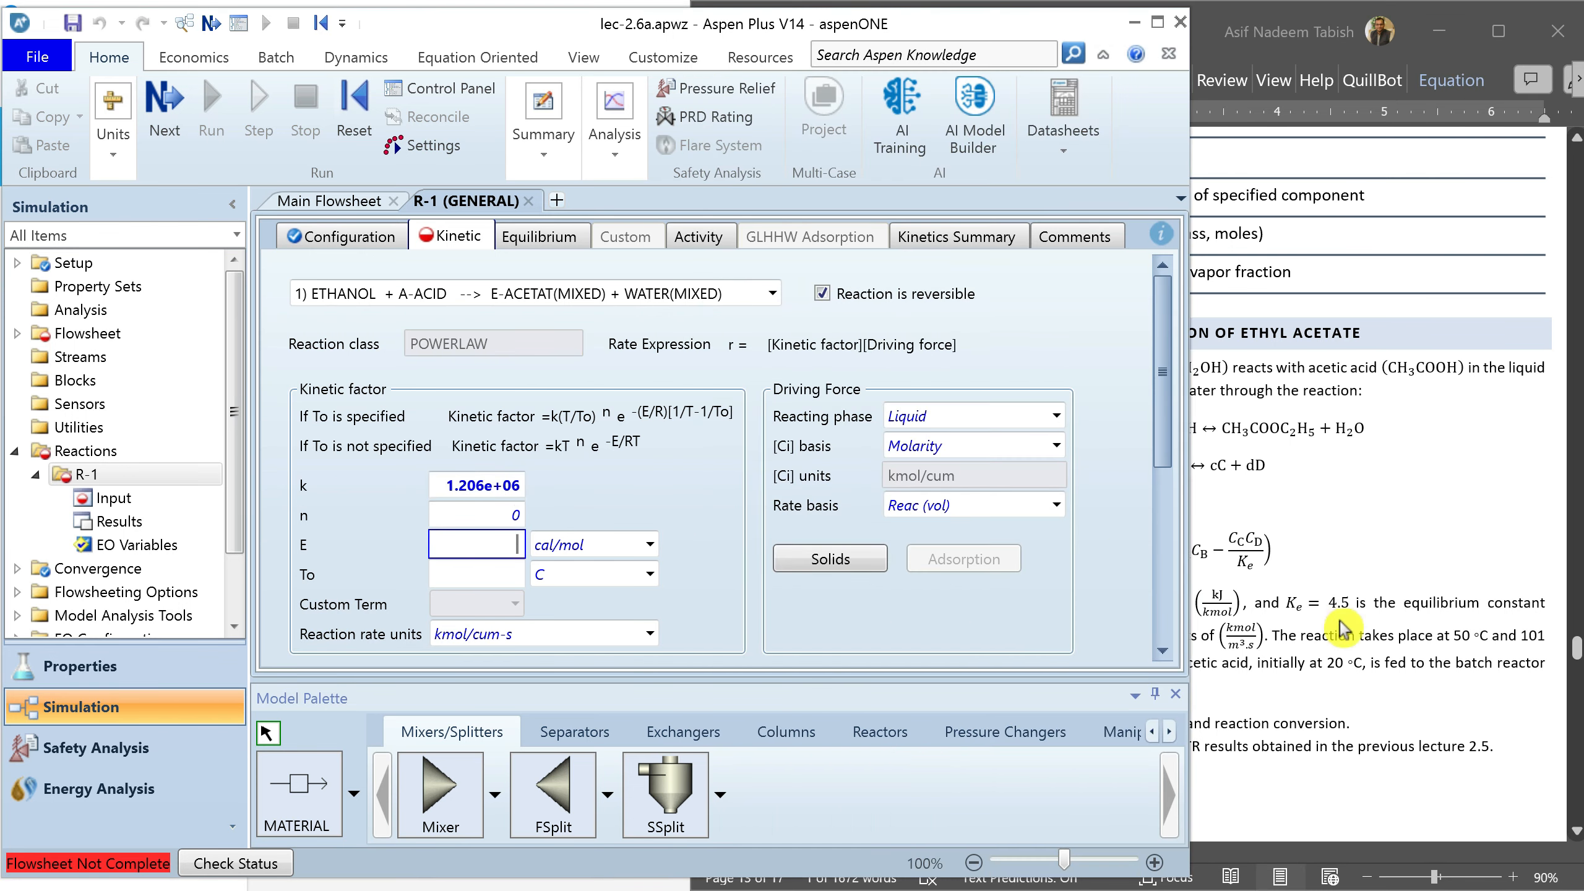
{"action": "left_click", "coordinate": [1341, 626]}
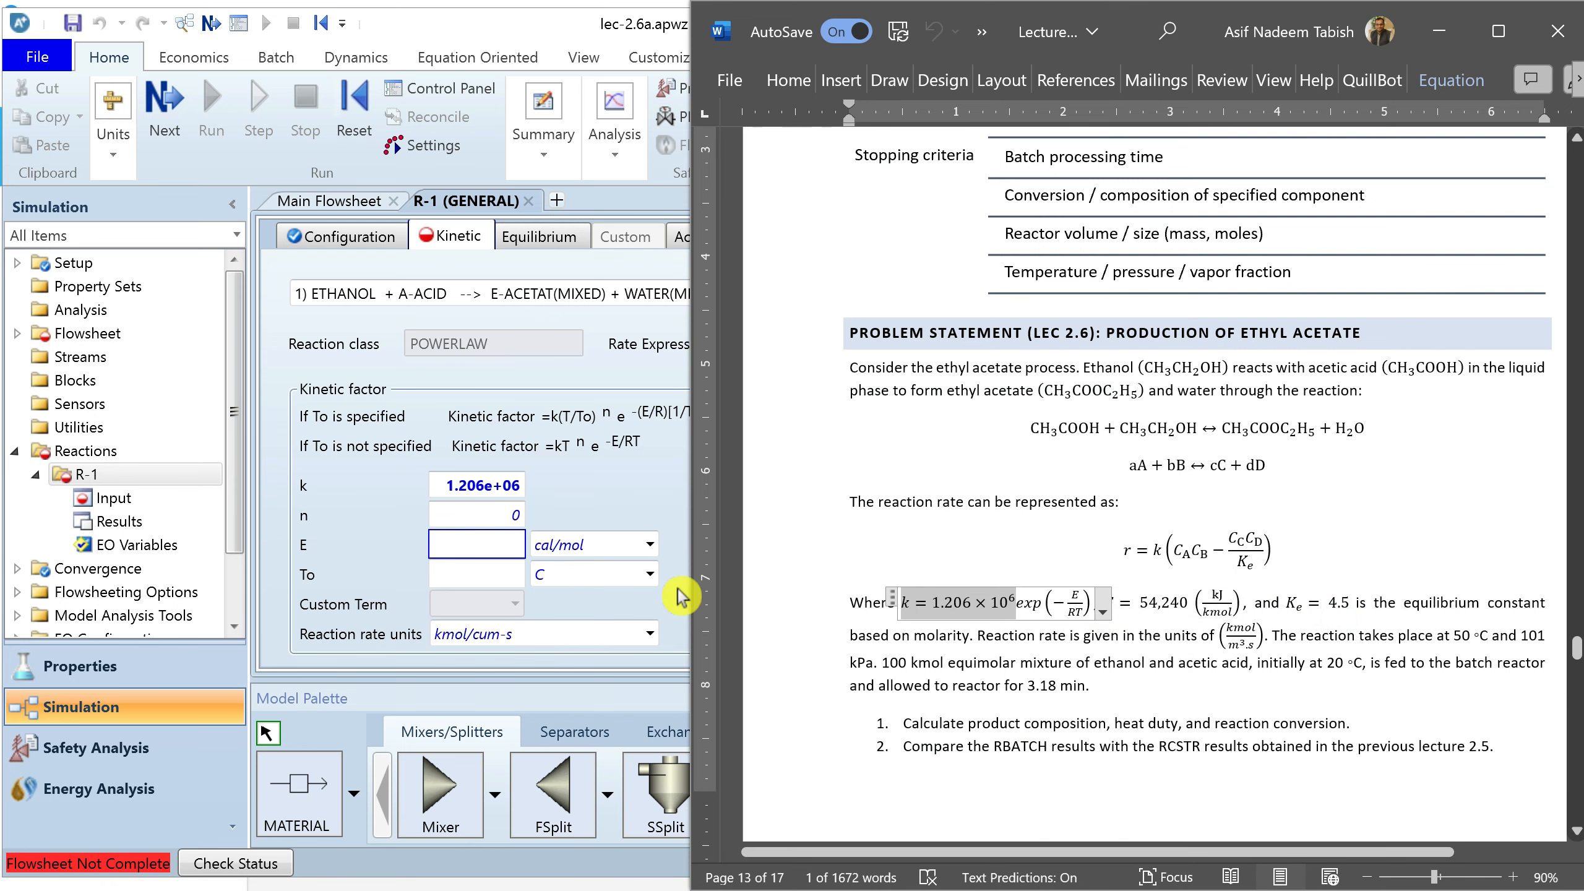
{"action": "left_click", "coordinate": [491, 547]}
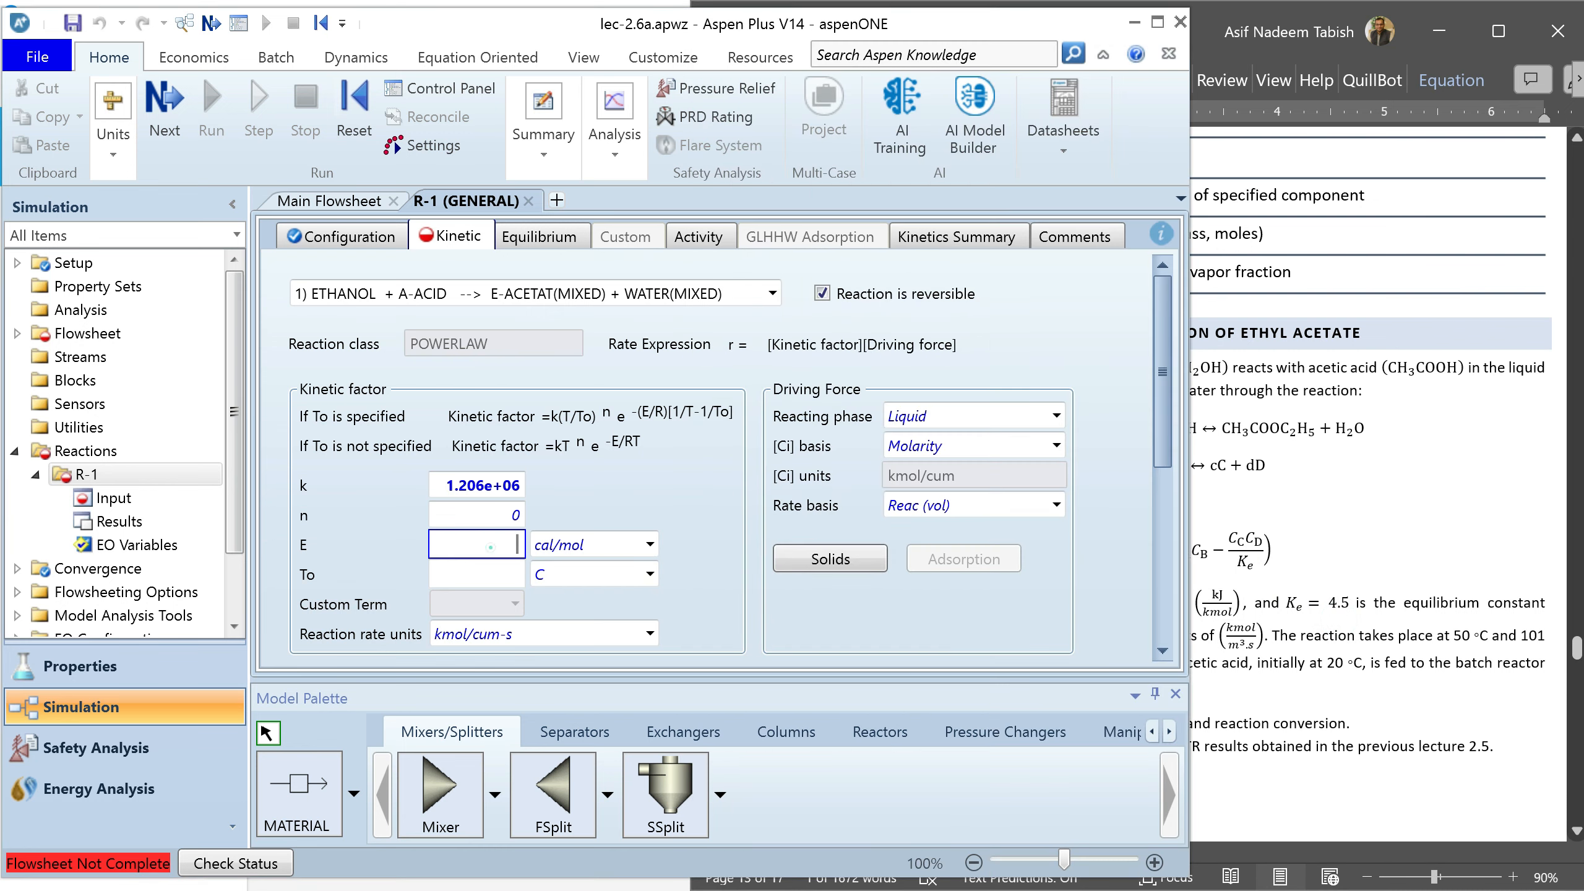
{"action": "type", "text": "54240"}
{"action": "left_click", "coordinate": [580, 552]}
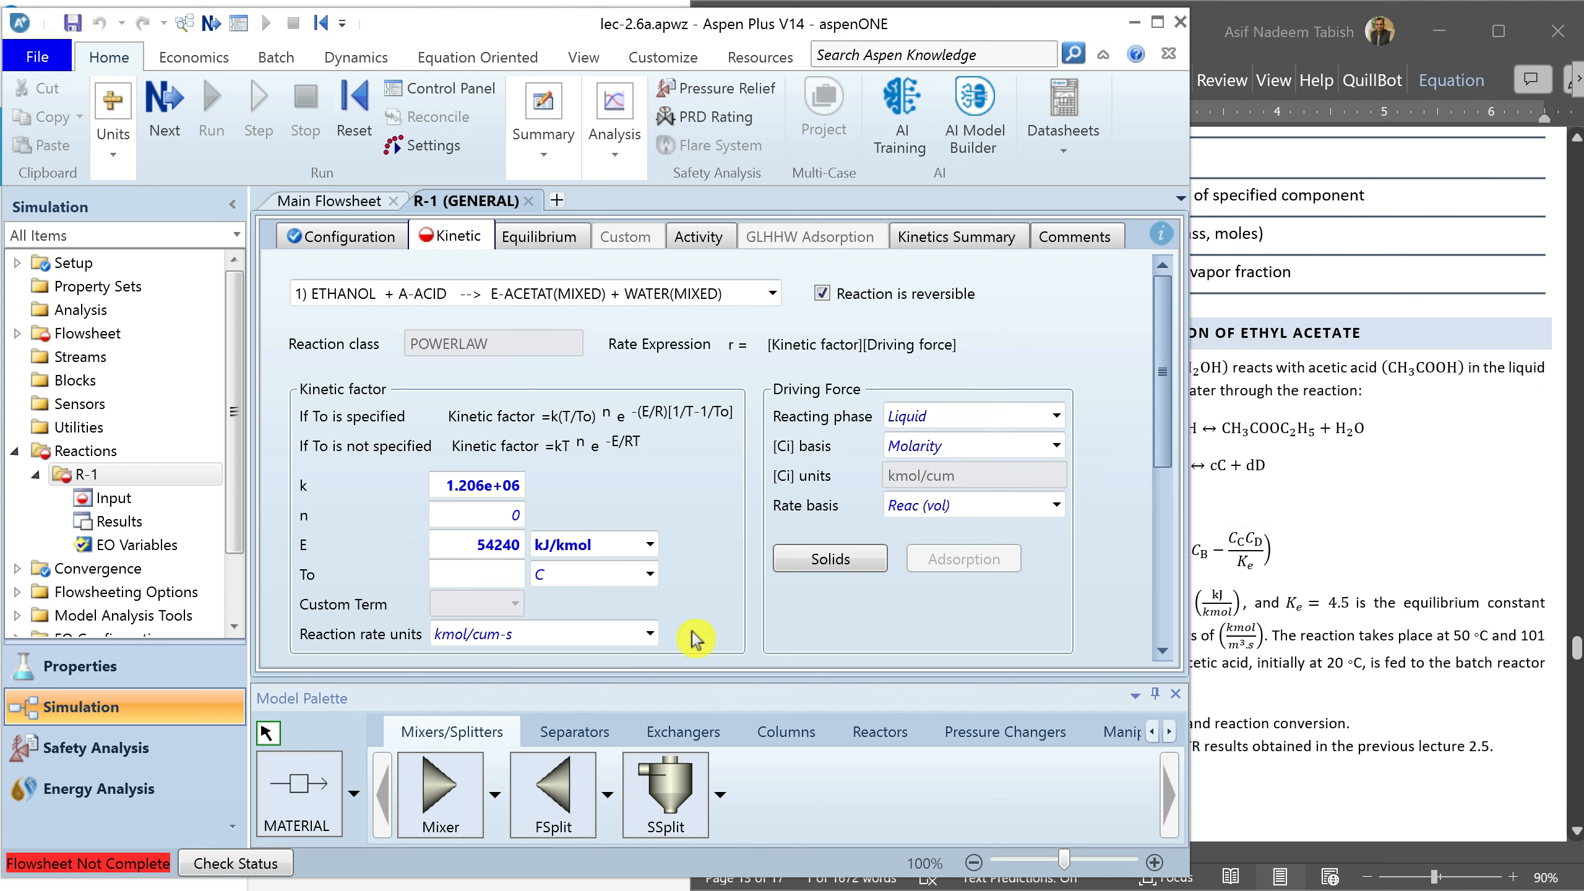
Enter 1, 1 and 0 as the component exponents in the lower part of R-1's kinetic inputs
{"action": "left_click_drag", "start_coordinate": [1153, 425], "coordinate": [1154, 605]}
{"action": "left_click", "coordinate": [586, 531]}
{"action": "type", "text": "1"}
{"action": "key", "text": "Return"}
{"action": "type", "text": "1"}
{"action": "left_click", "coordinate": [882, 530]}
{"action": "type", "text": "0"}
{"action": "key", "text": "Return"}
Compute Keq of R-1 from the built-in expression on a Molarity basis with A set to 1.504, and close the reaction form
{"action": "left_click", "coordinate": [554, 237]}
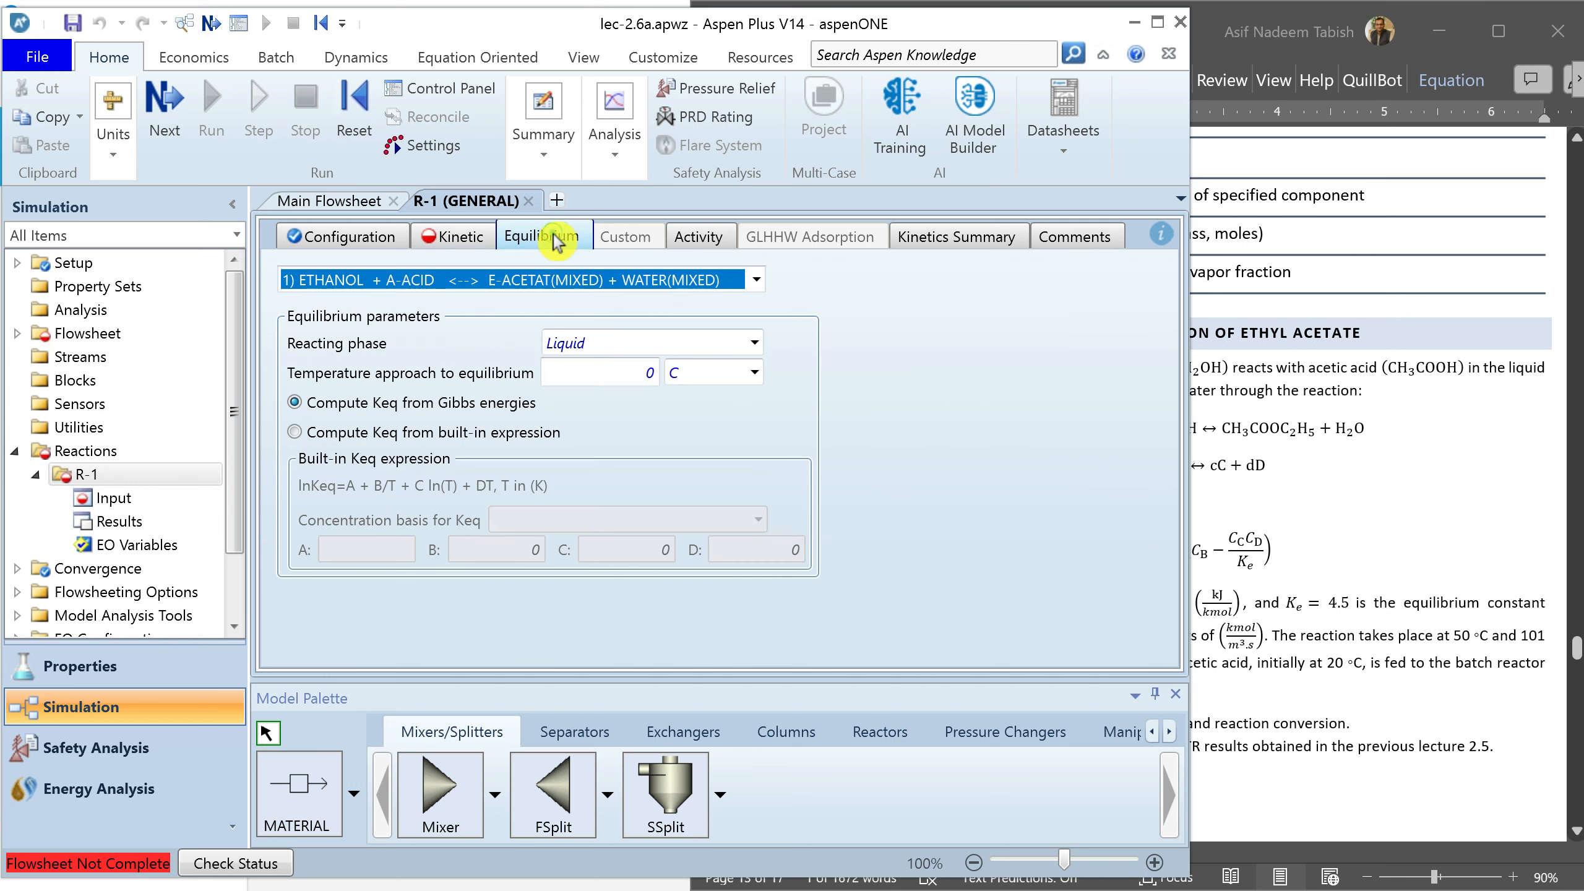
{"action": "left_click", "coordinate": [294, 432]}
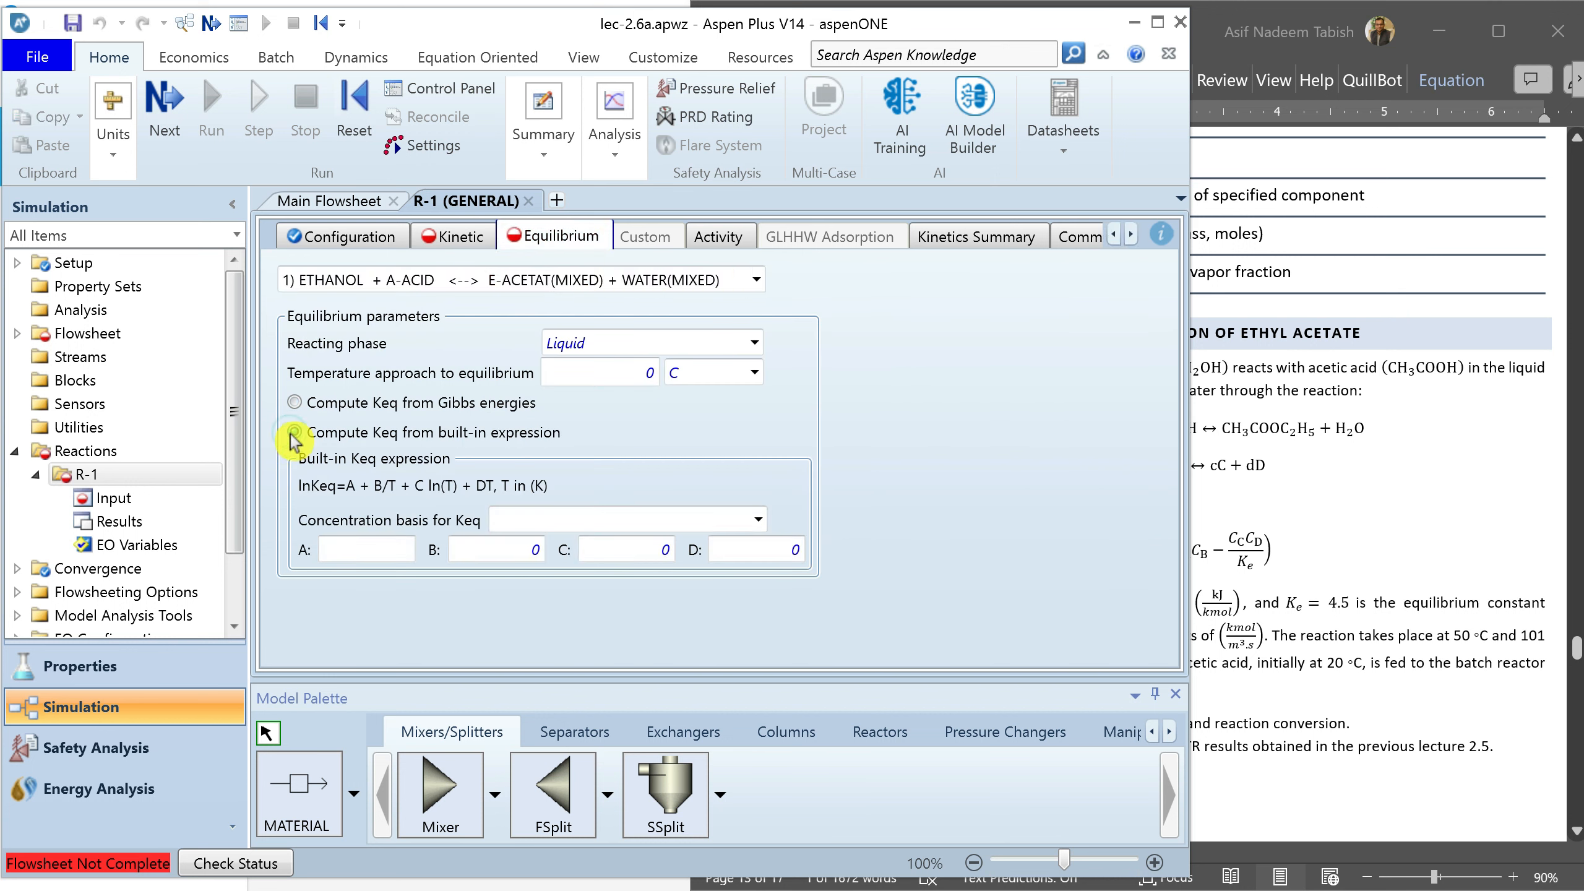
{"action": "left_click", "coordinate": [758, 522]}
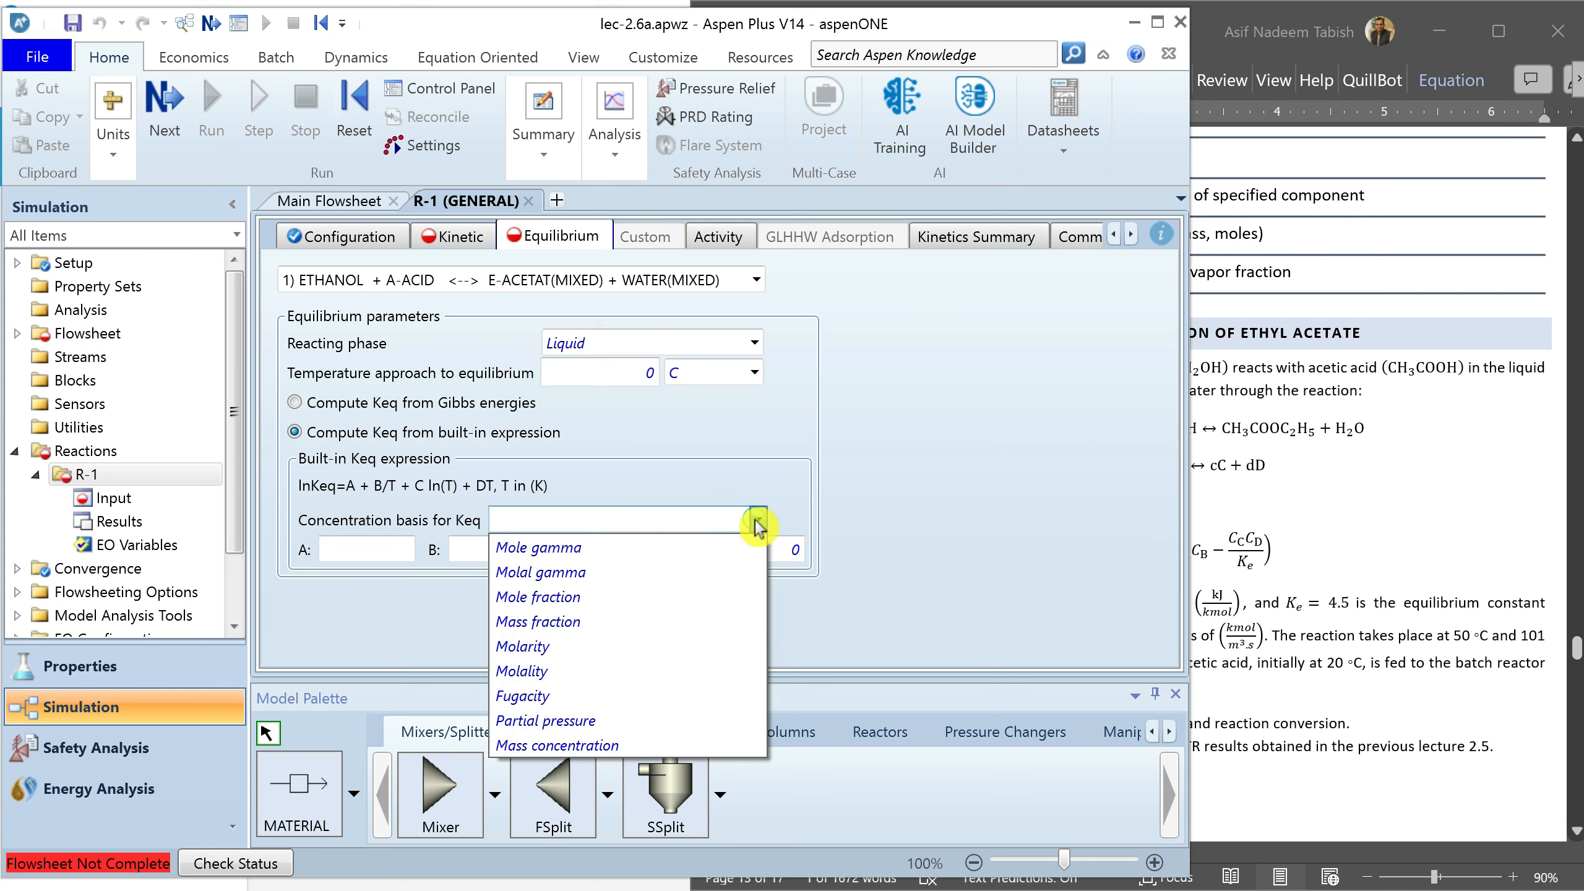
{"action": "left_click", "coordinate": [572, 649]}
{"action": "key", "text": "Tab"}
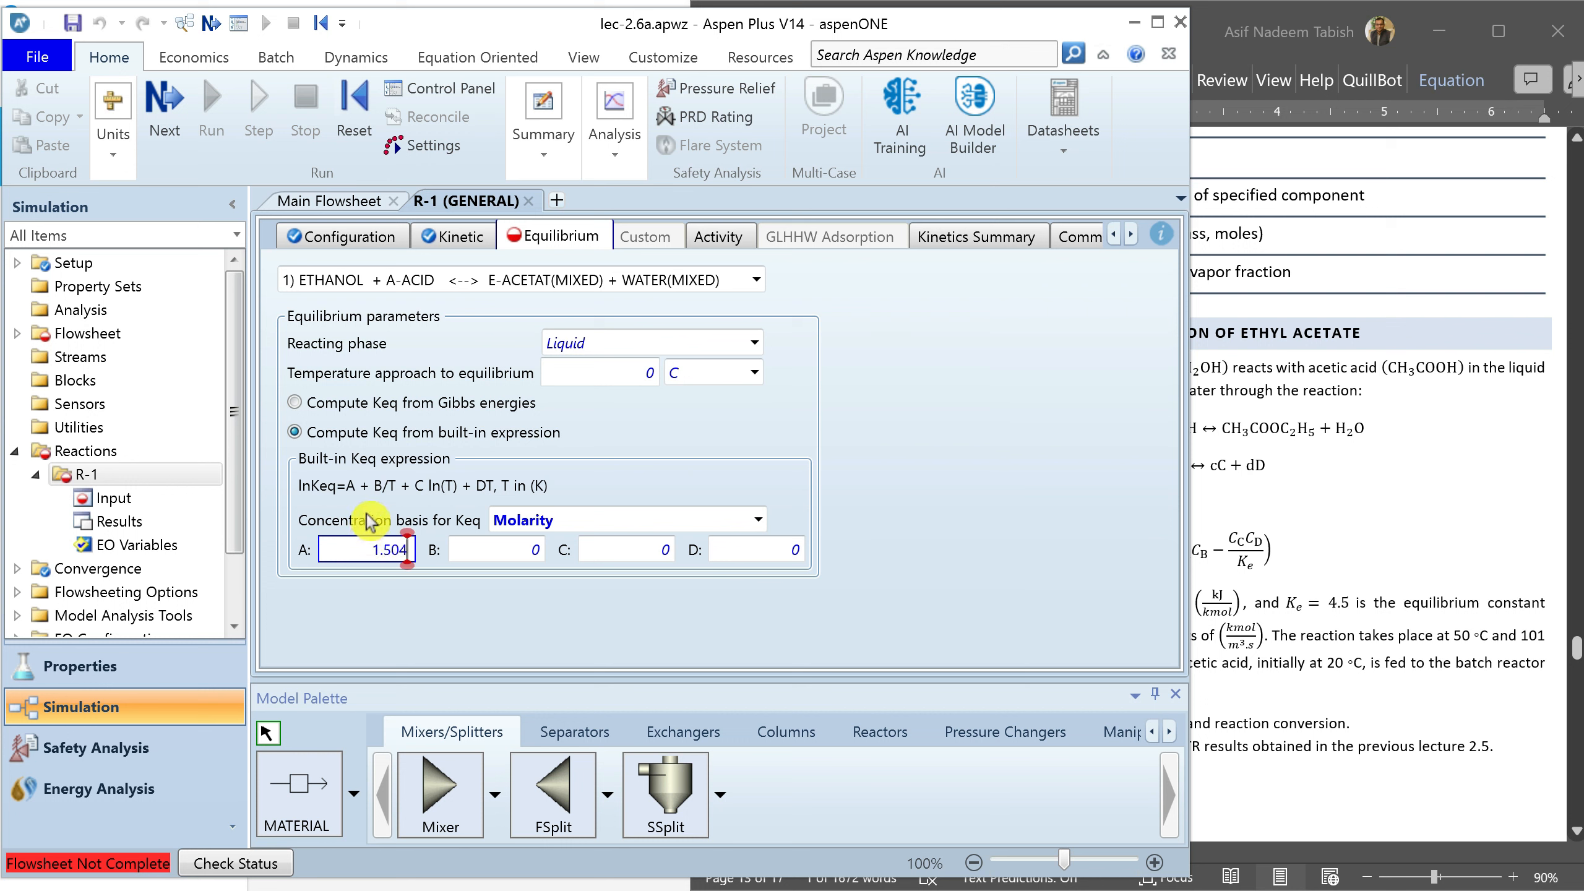
{"action": "left_click", "coordinate": [377, 579]}
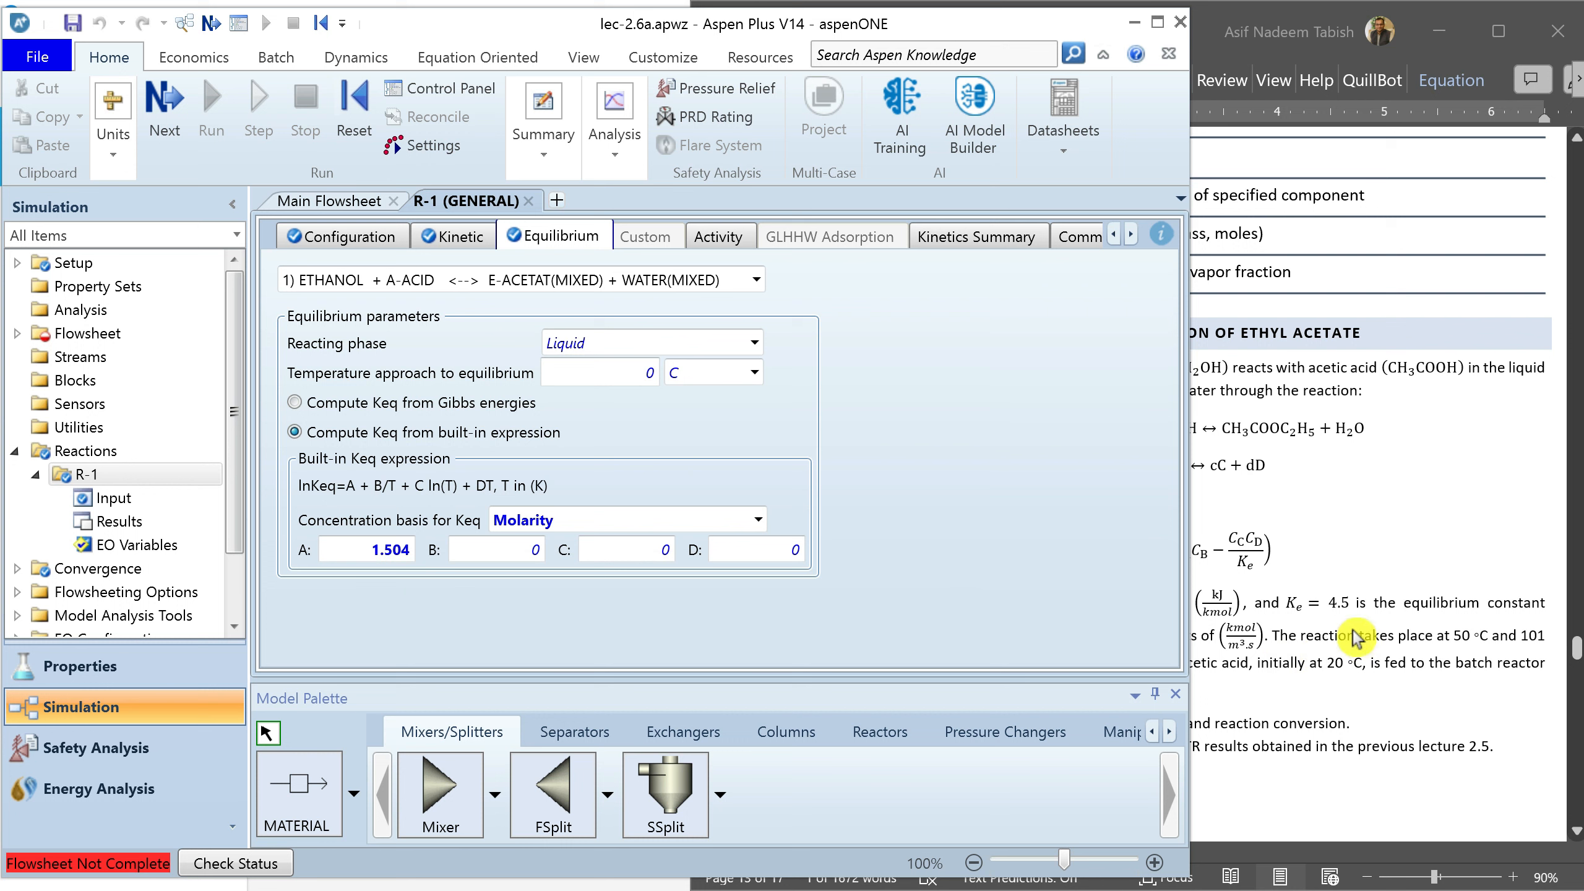
{"action": "left_click", "coordinate": [399, 392]}
{"action": "left_click", "coordinate": [529, 202]}
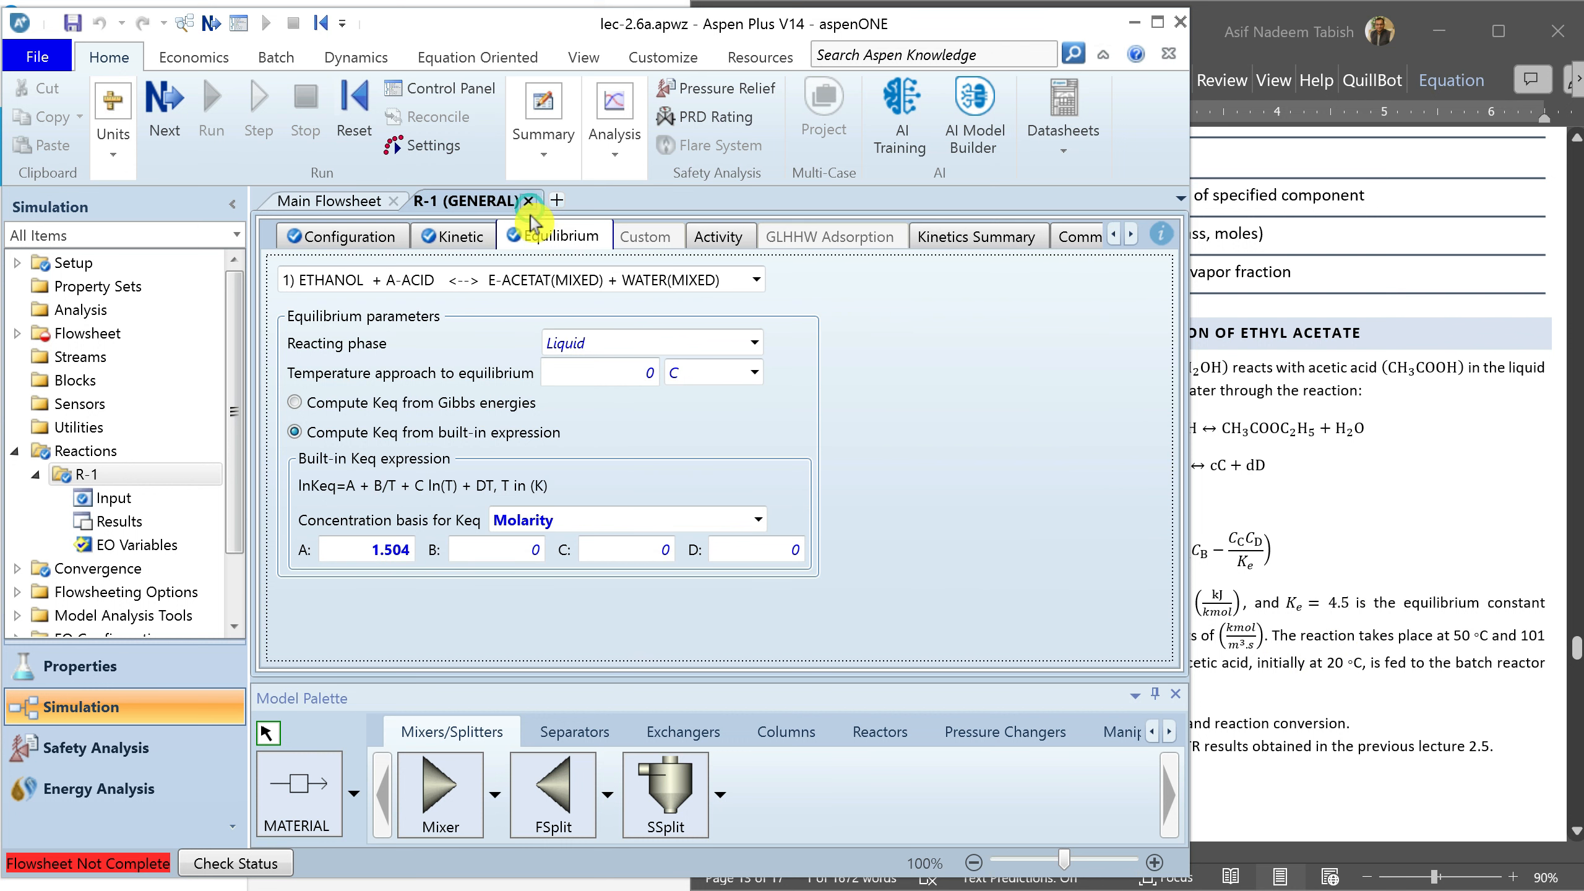
{"action": "left_click", "coordinate": [528, 200]}
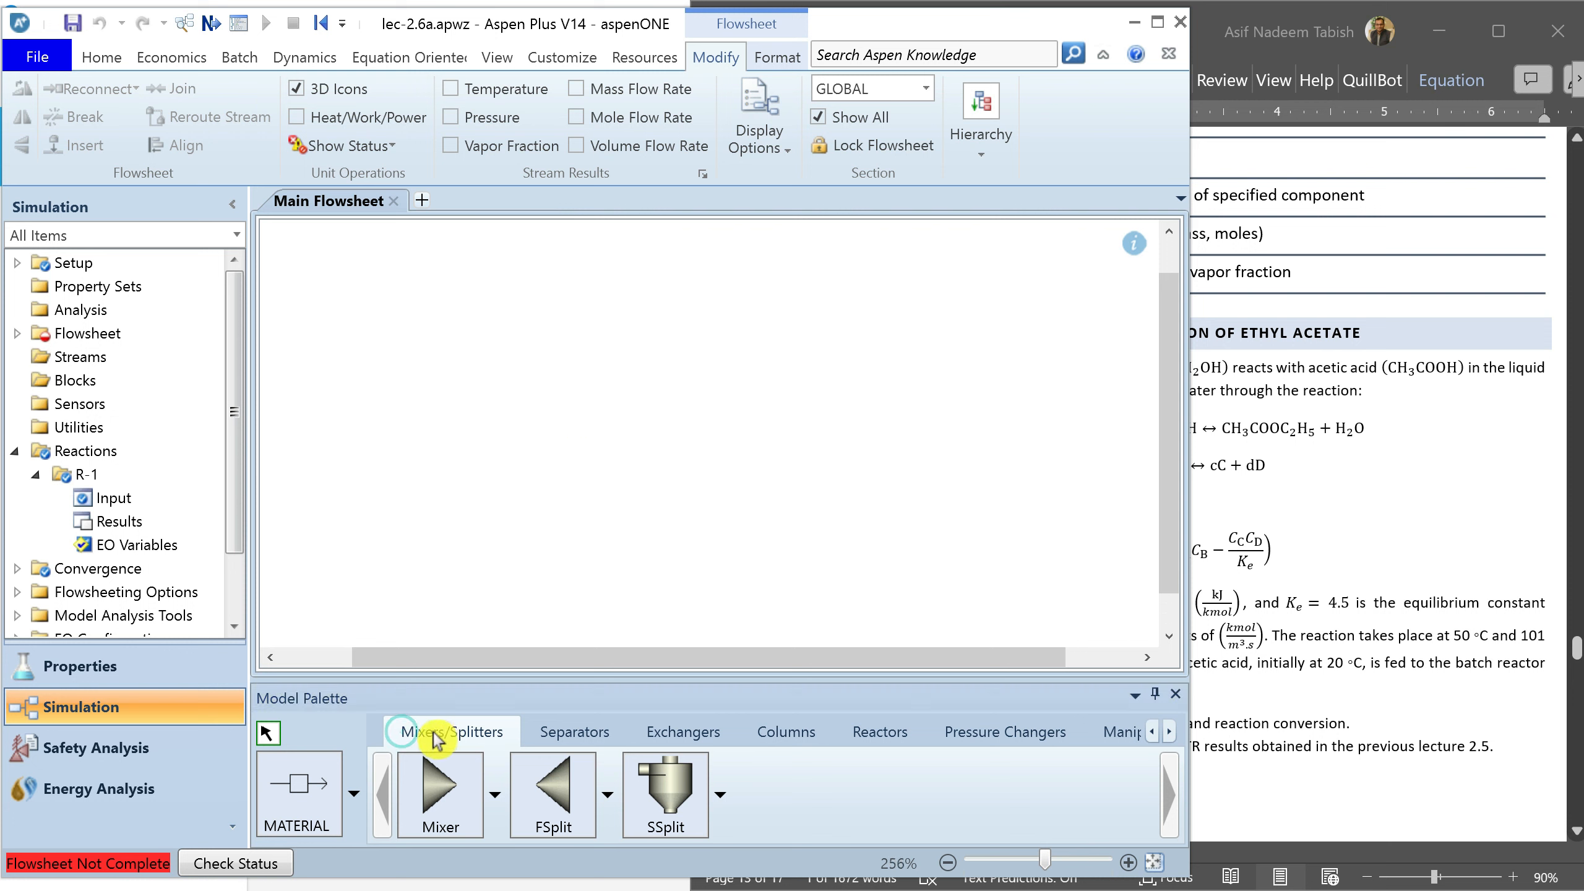
Place an RCSTR reactor in the upper middle of the flowsheet and a Dupl block below and to the left of it
{"action": "left_click", "coordinate": [879, 731]}
{"action": "left_click", "coordinate": [888, 793]}
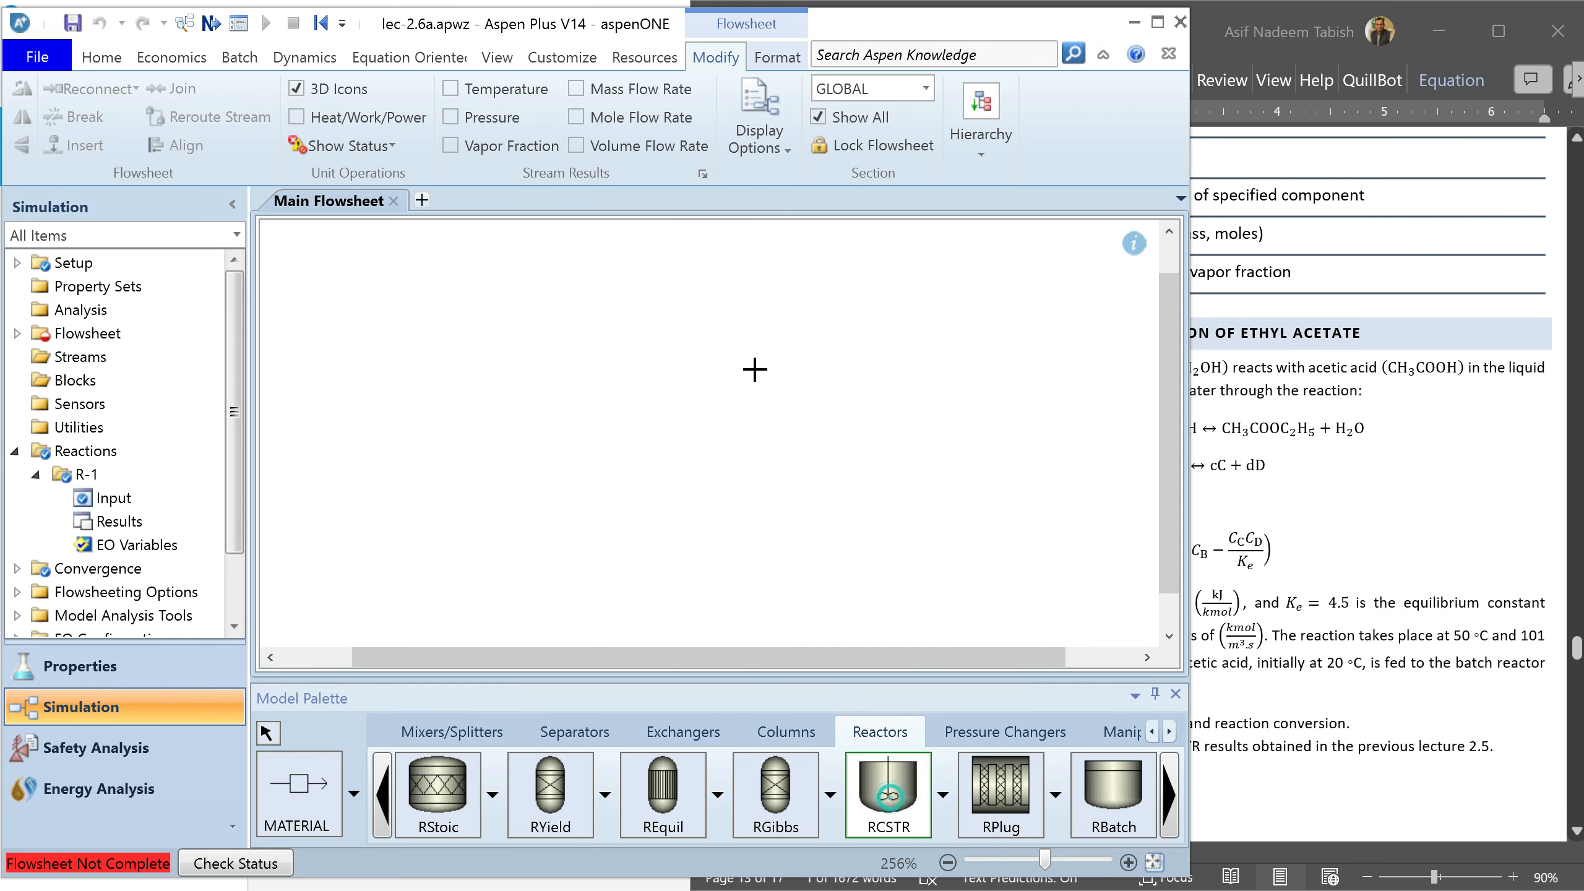
{"action": "left_click", "coordinate": [721, 311]}
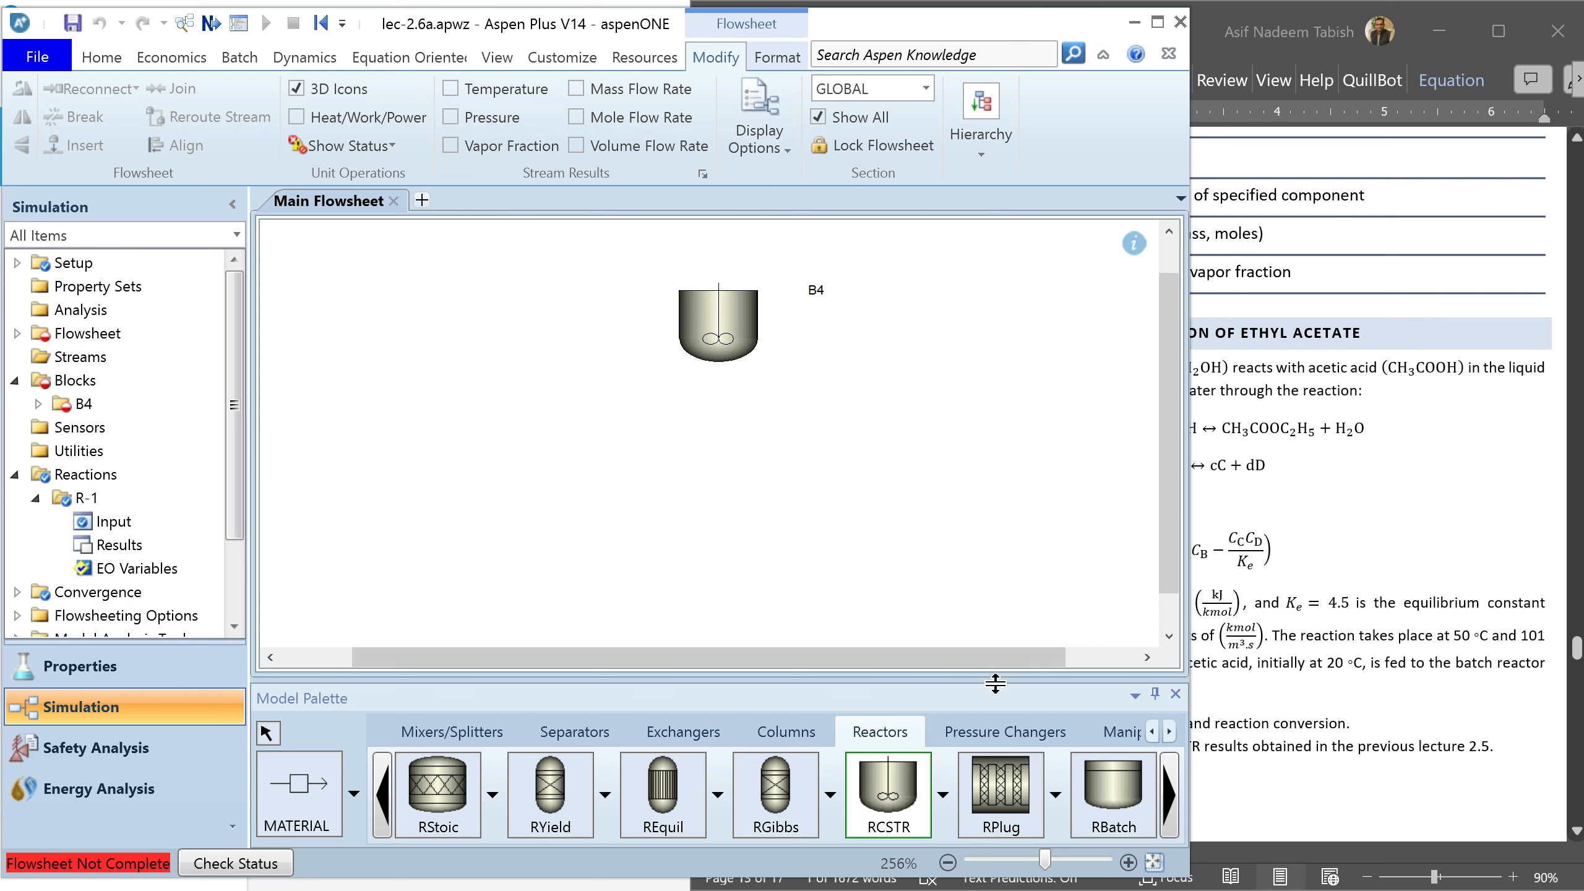
{"action": "left_click", "coordinate": [1117, 732]}
{"action": "left_click", "coordinate": [549, 805]}
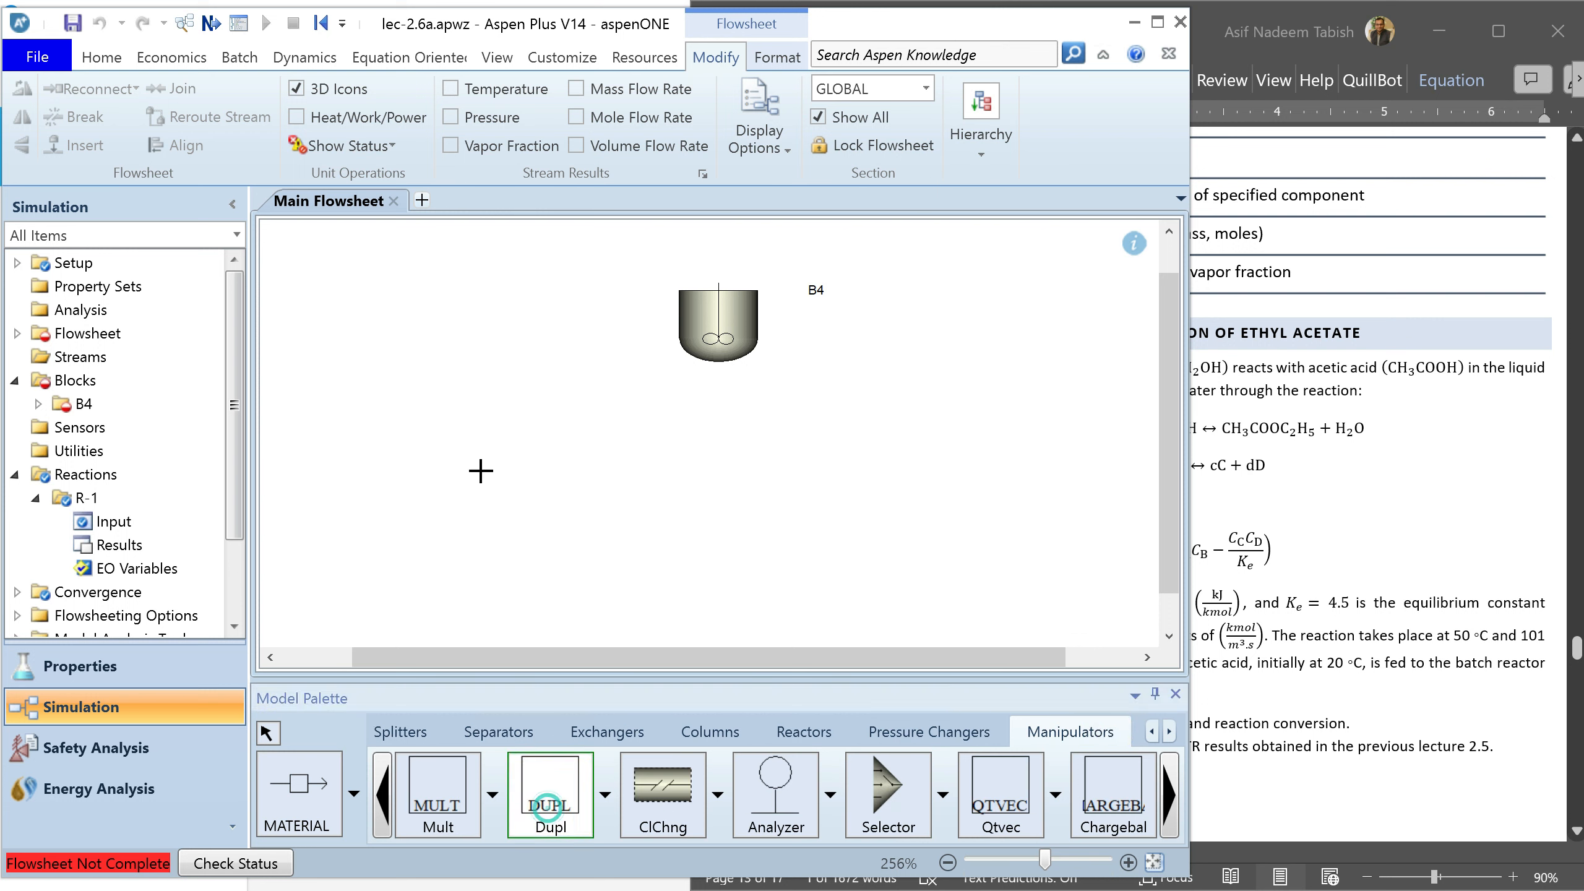
{"action": "left_click", "coordinate": [466, 446]}
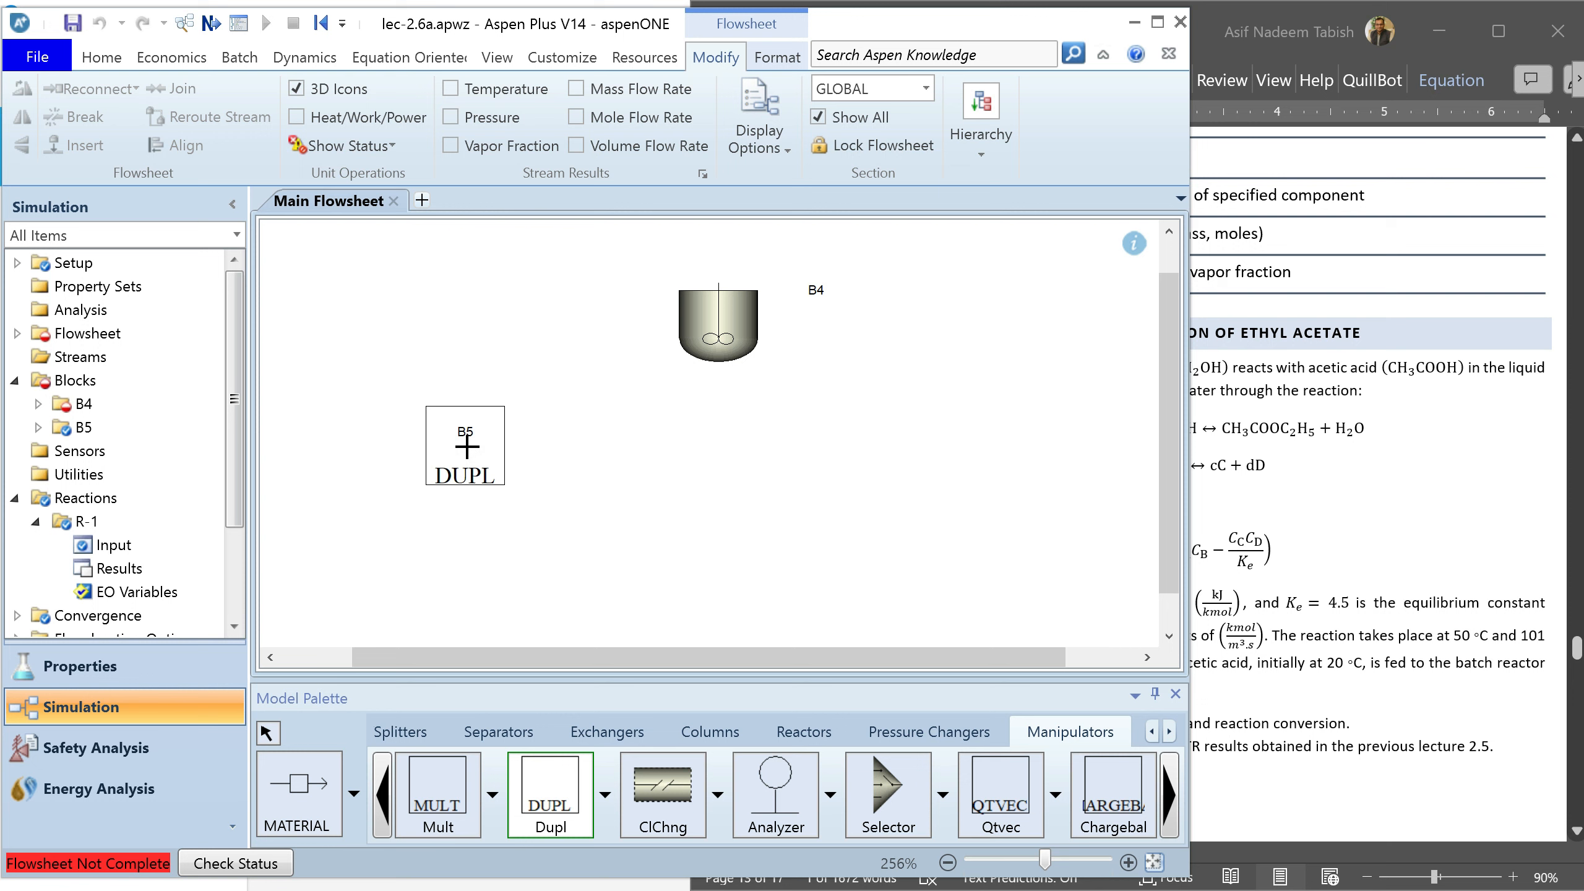
Connect material streams into the Dupl block, from it to the reactor inlet, and out of the reactor as product
{"action": "left_click", "coordinate": [311, 775]}
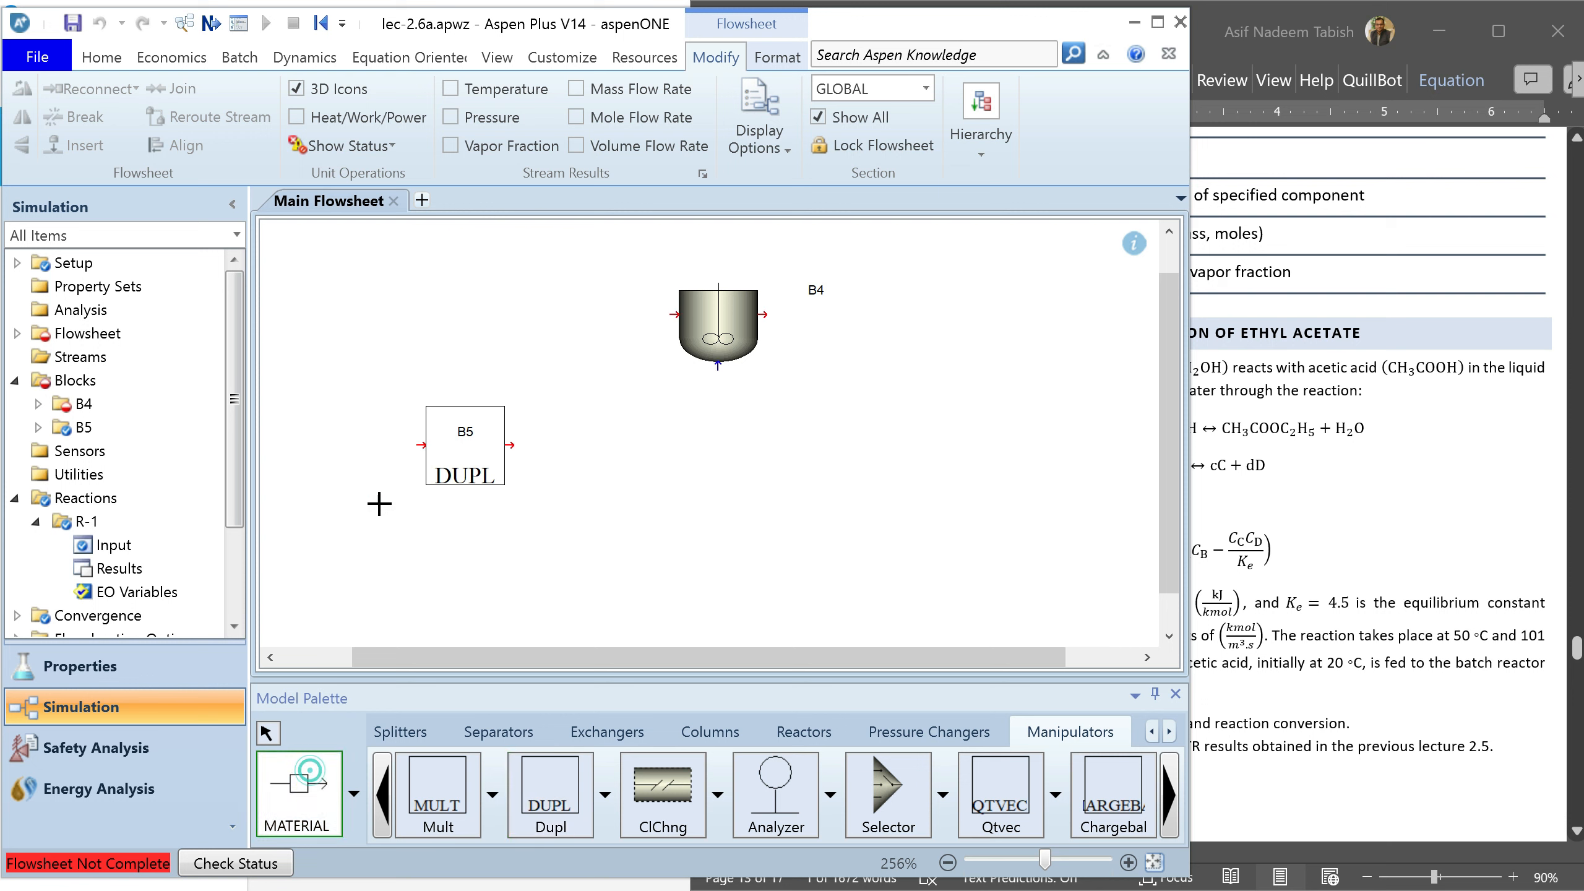
{"action": "left_click", "coordinate": [422, 447]}
{"action": "left_click", "coordinate": [510, 445]}
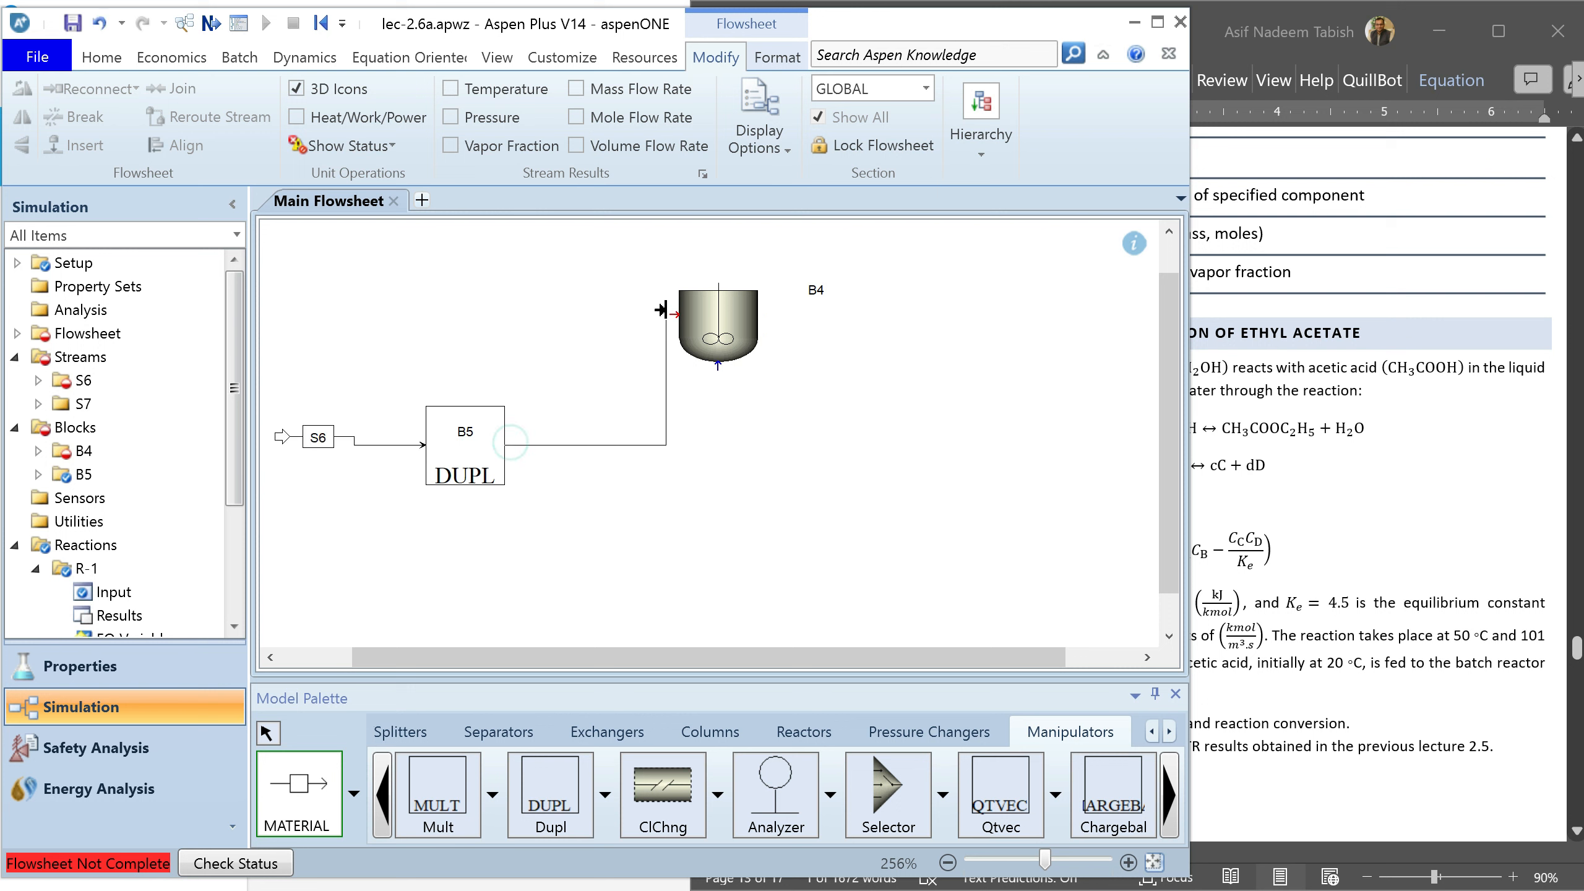
{"action": "left_click", "coordinate": [675, 314]}
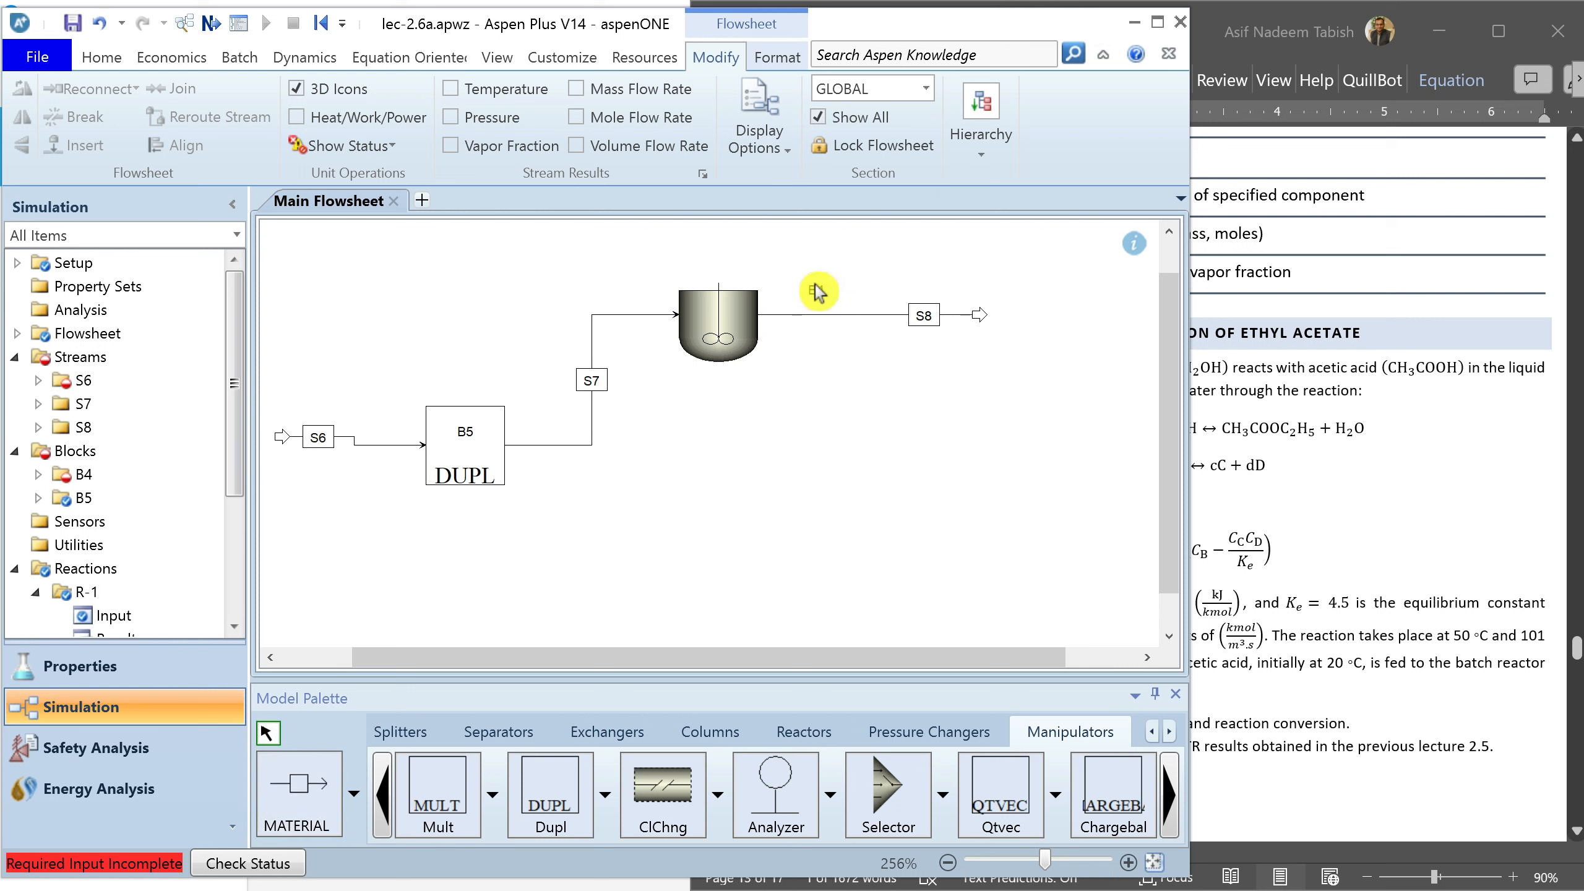
Rename the reactor as RCSTR, its product stream as P-CSTR and its inlet stream as F-CSTR
{"action": "double_click", "coordinate": [816, 290]}
{"action": "type", "text": "RCSTR"}
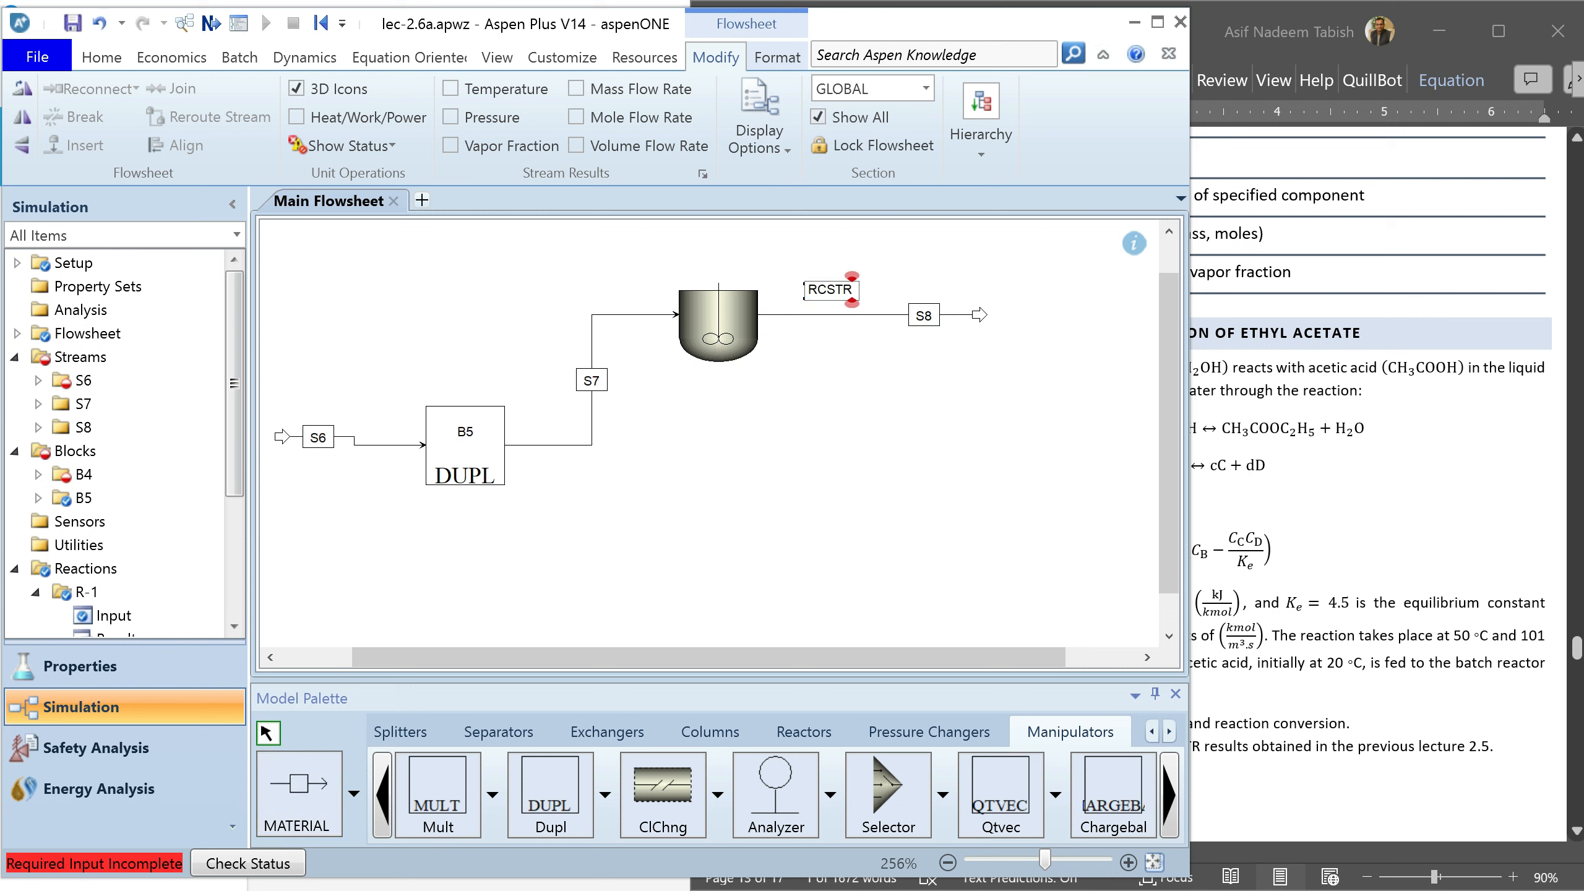
{"action": "double_click", "coordinate": [921, 313]}
{"action": "type", "text": "P-CSTR"}
{"action": "double_click", "coordinate": [591, 380]}
{"action": "type", "text": "F-CSTR"}
Rename the stream entering the duplicator as FEED and the duplicator block as DUPL
{"action": "double_click", "coordinate": [318, 437]}
{"action": "type", "text": "FEED"}
{"action": "left_click", "coordinate": [494, 555]}
{"action": "double_click", "coordinate": [465, 431]}
{"action": "type", "text": "DUPL"}
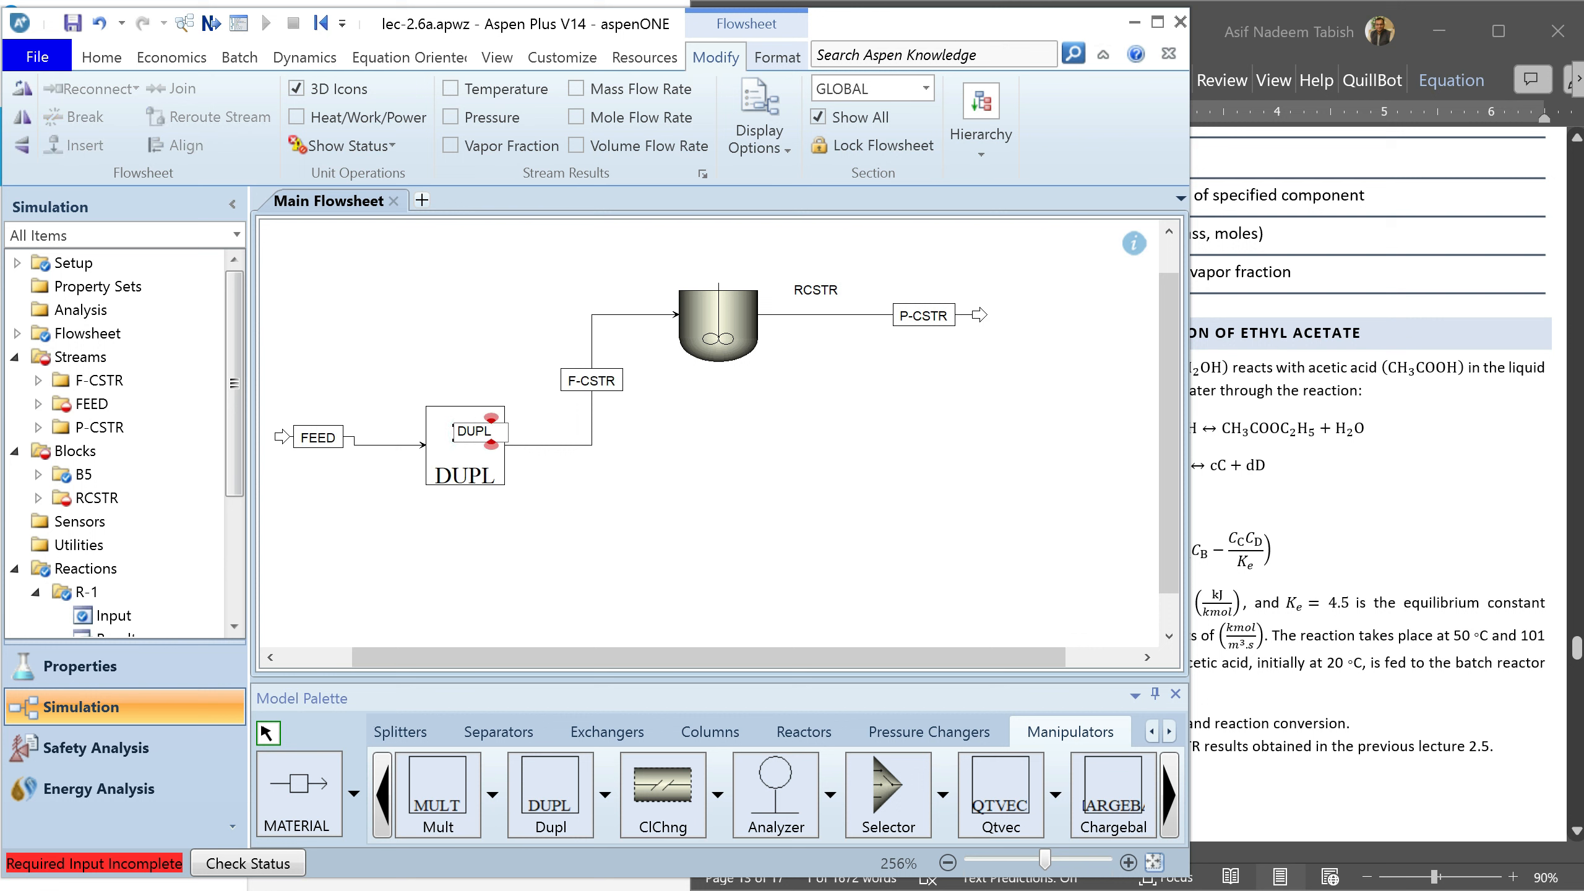
{"action": "left_click", "coordinate": [399, 562]}
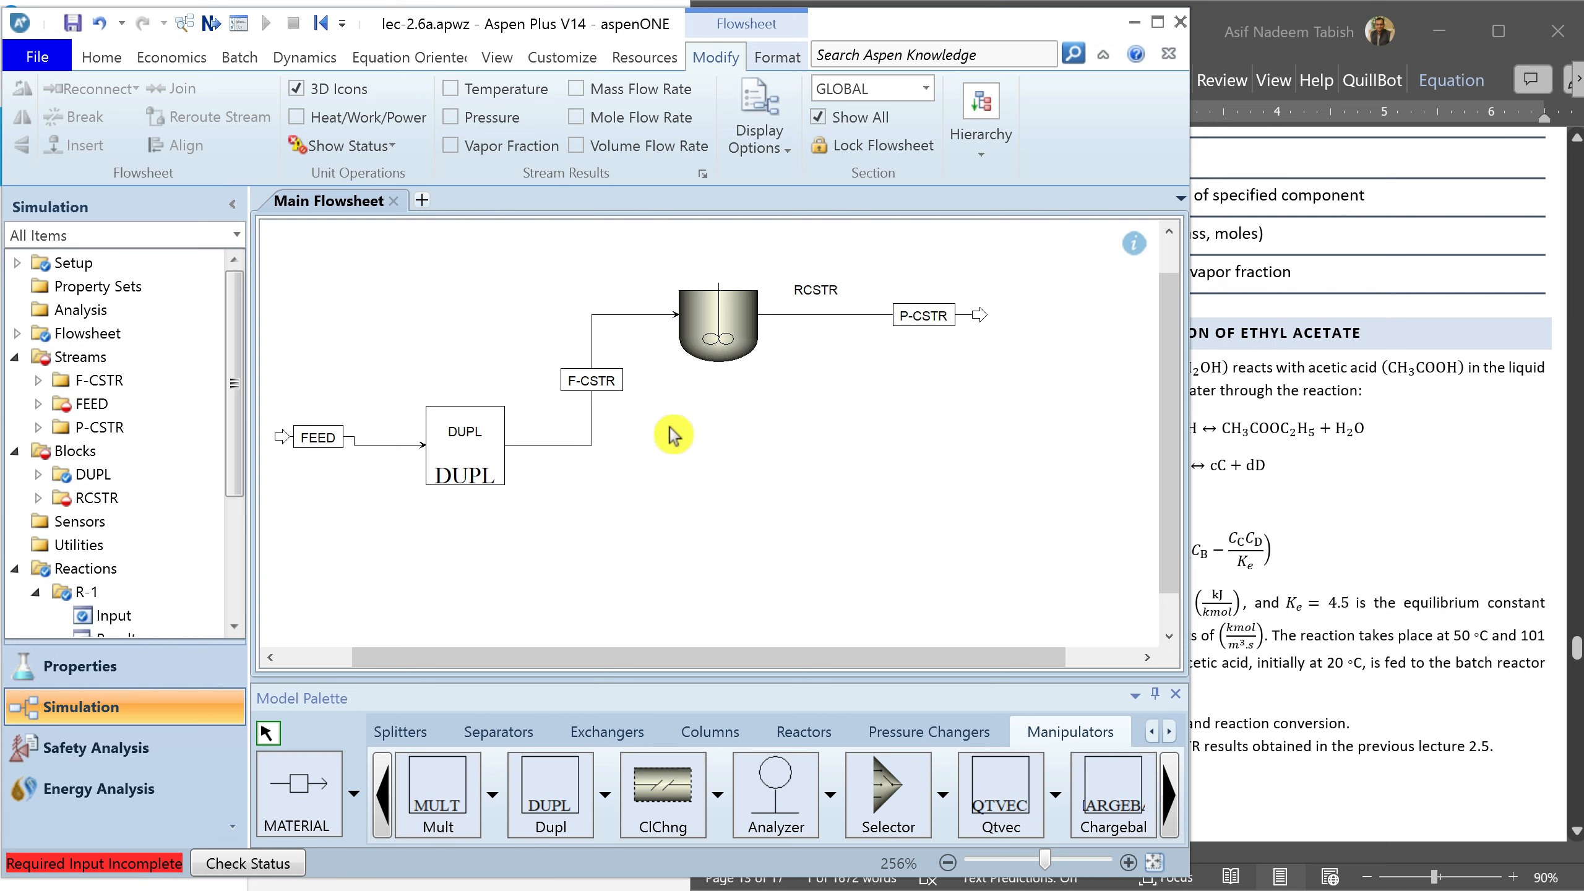
Specify the FEED stream at 20 C and 101 kPa with a total mole flow rate of 100 kmol/hr
{"action": "left_click", "coordinate": [211, 23]}
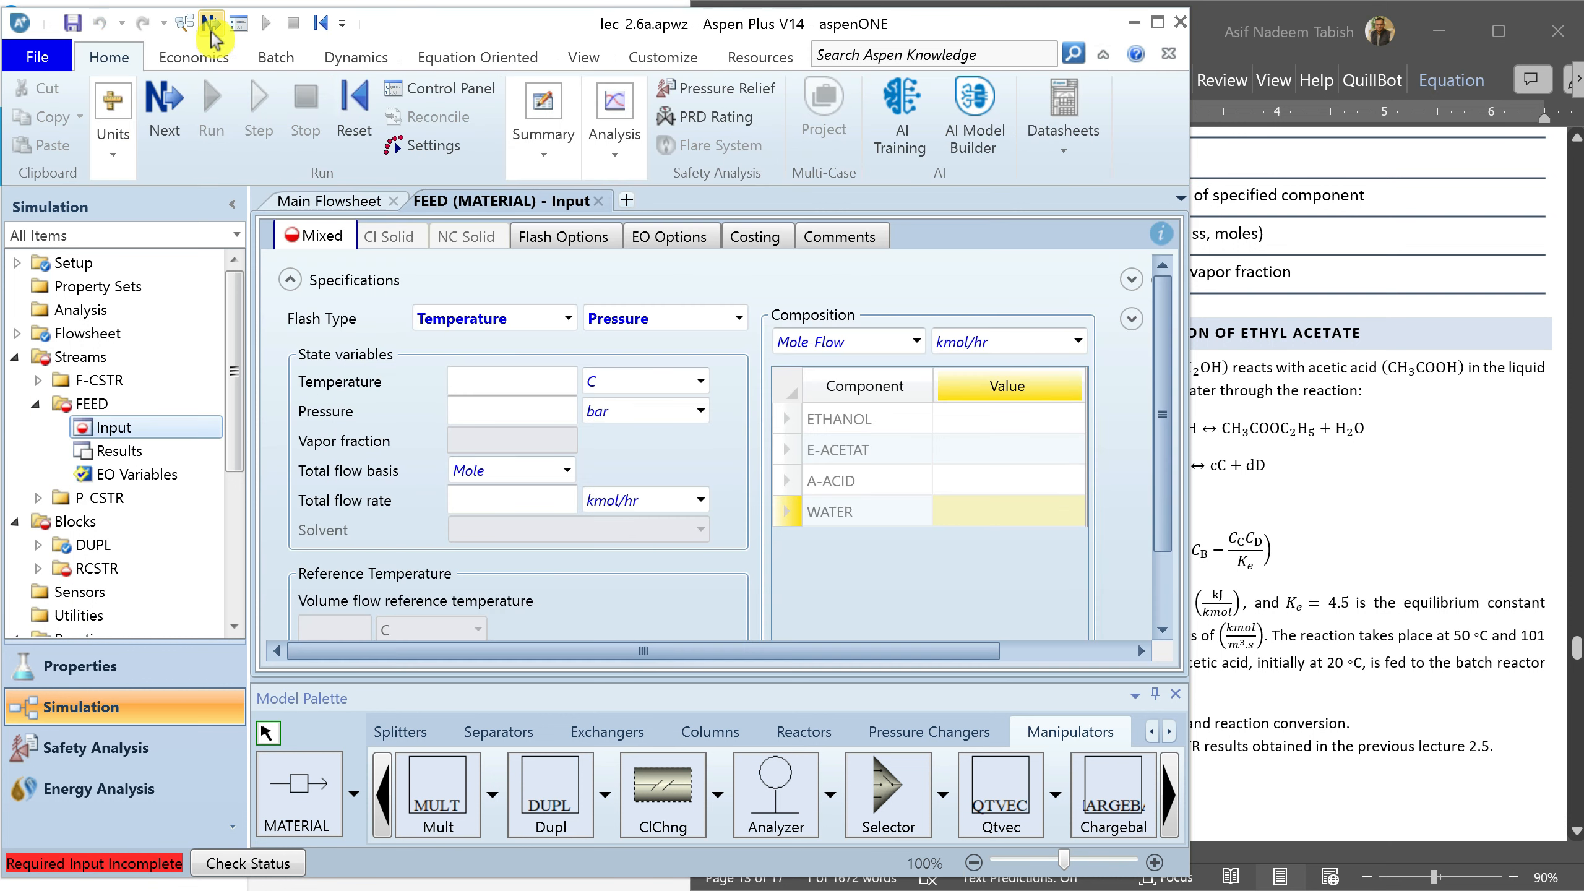
{"action": "left_click", "coordinate": [518, 383]}
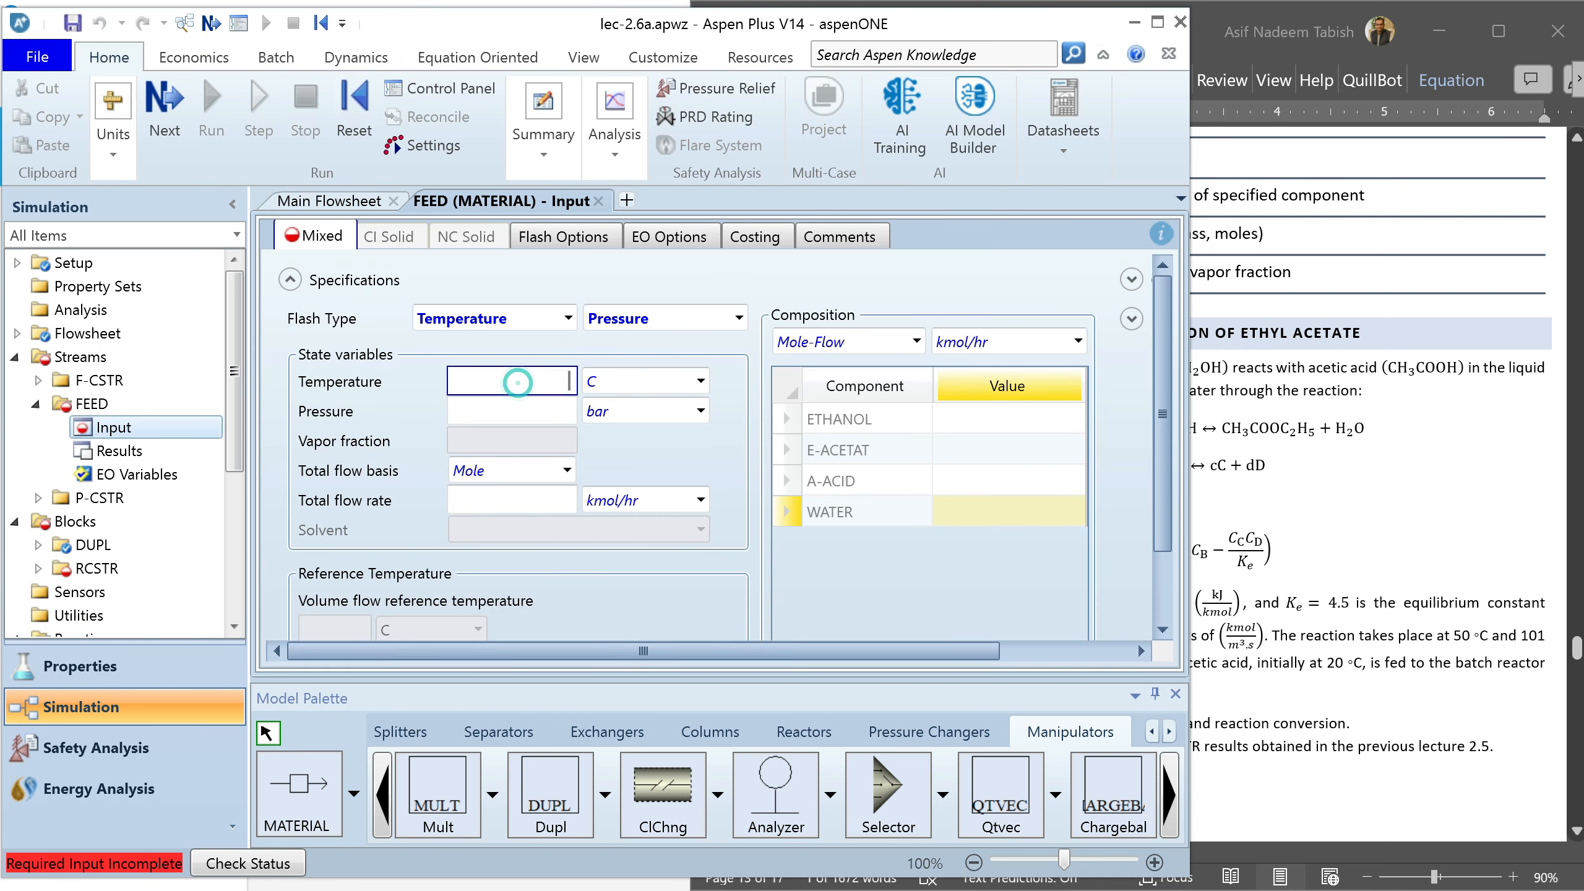
{"action": "type", "text": "20"}
{"action": "left_click", "coordinate": [499, 412]}
{"action": "type", "text": "101"}
{"action": "key", "text": "Tab"}
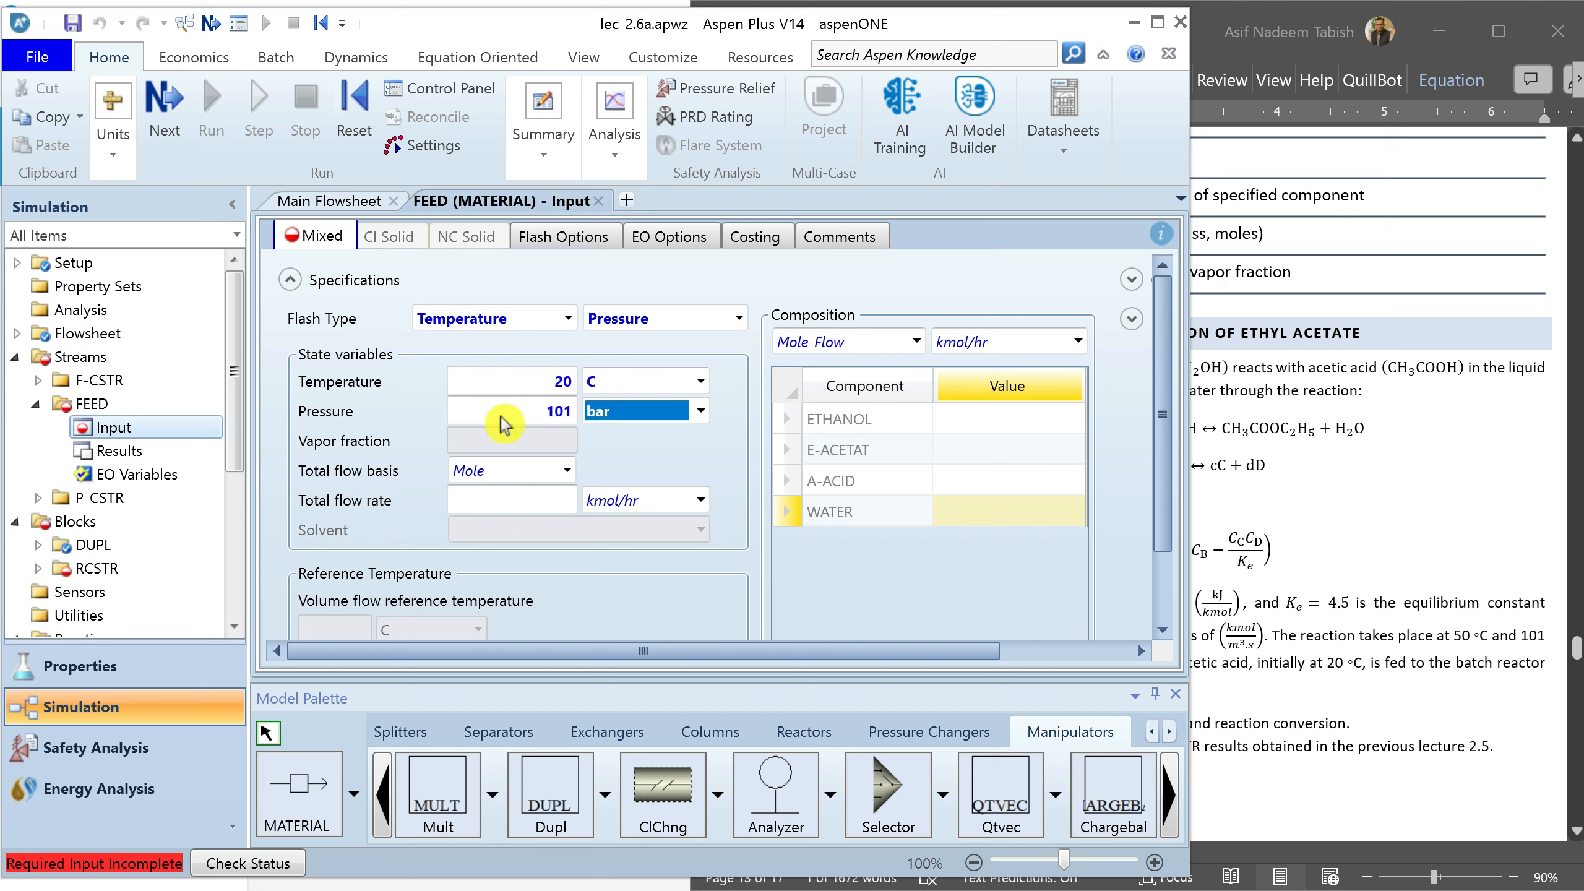
{"action": "type", "text": "pa"}
{"action": "left_click", "coordinate": [499, 499]}
{"action": "type", "text": "100"}
Set the FEED composition basis to Mole-Frac with 0.5 for ETHANOL and 0.5 for A-ACID
{"action": "left_click", "coordinate": [939, 450]}
{"action": "left_click", "coordinate": [917, 342]}
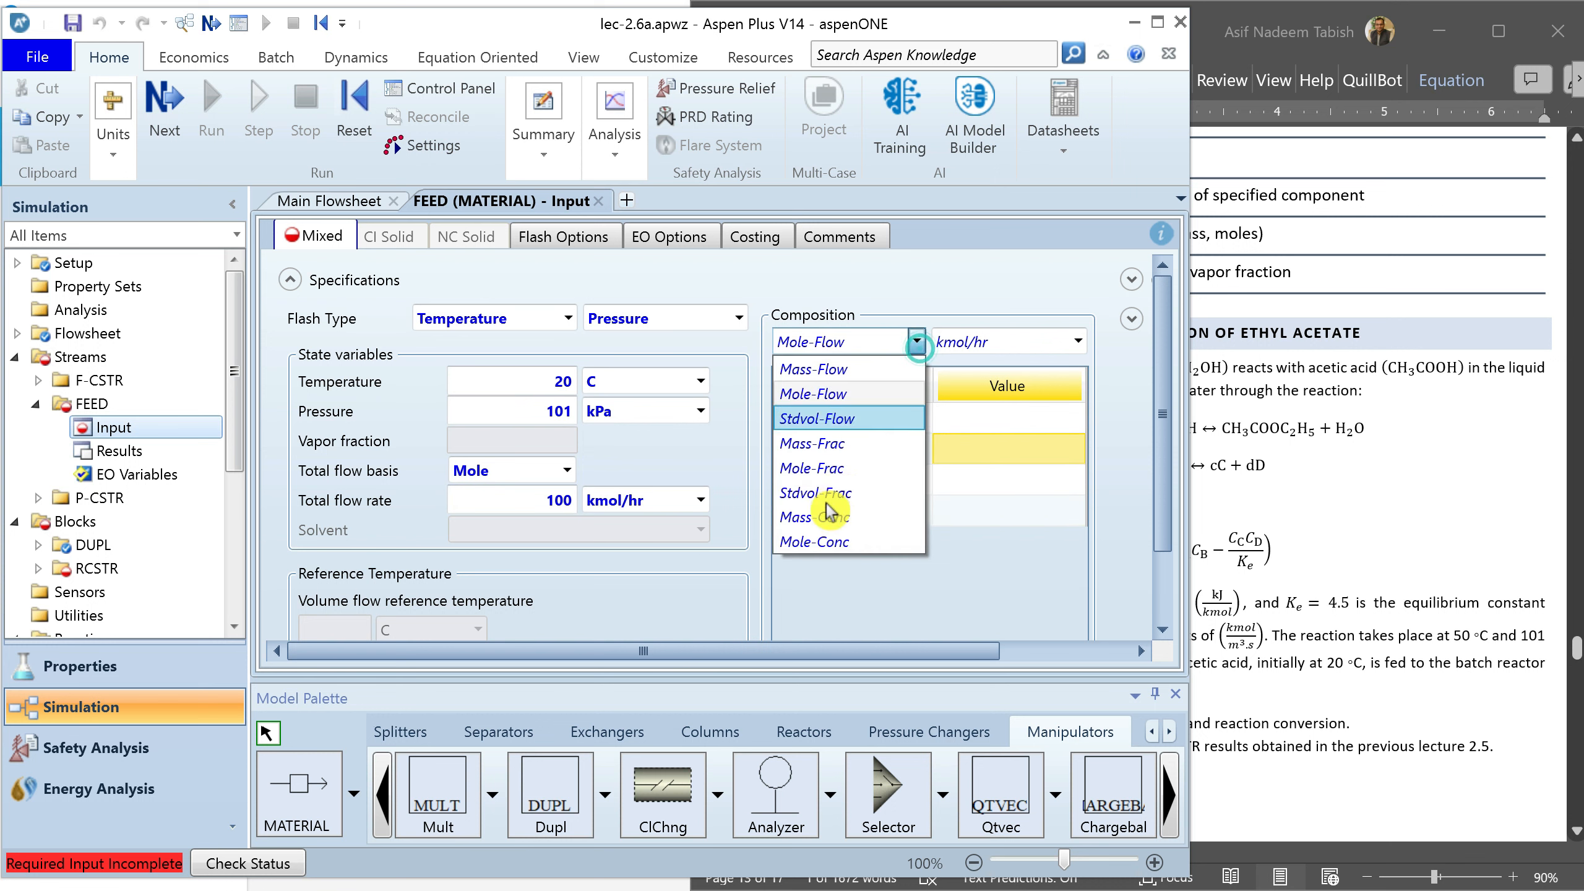
{"action": "left_click", "coordinate": [812, 468]}
{"action": "left_click", "coordinate": [1012, 426]}
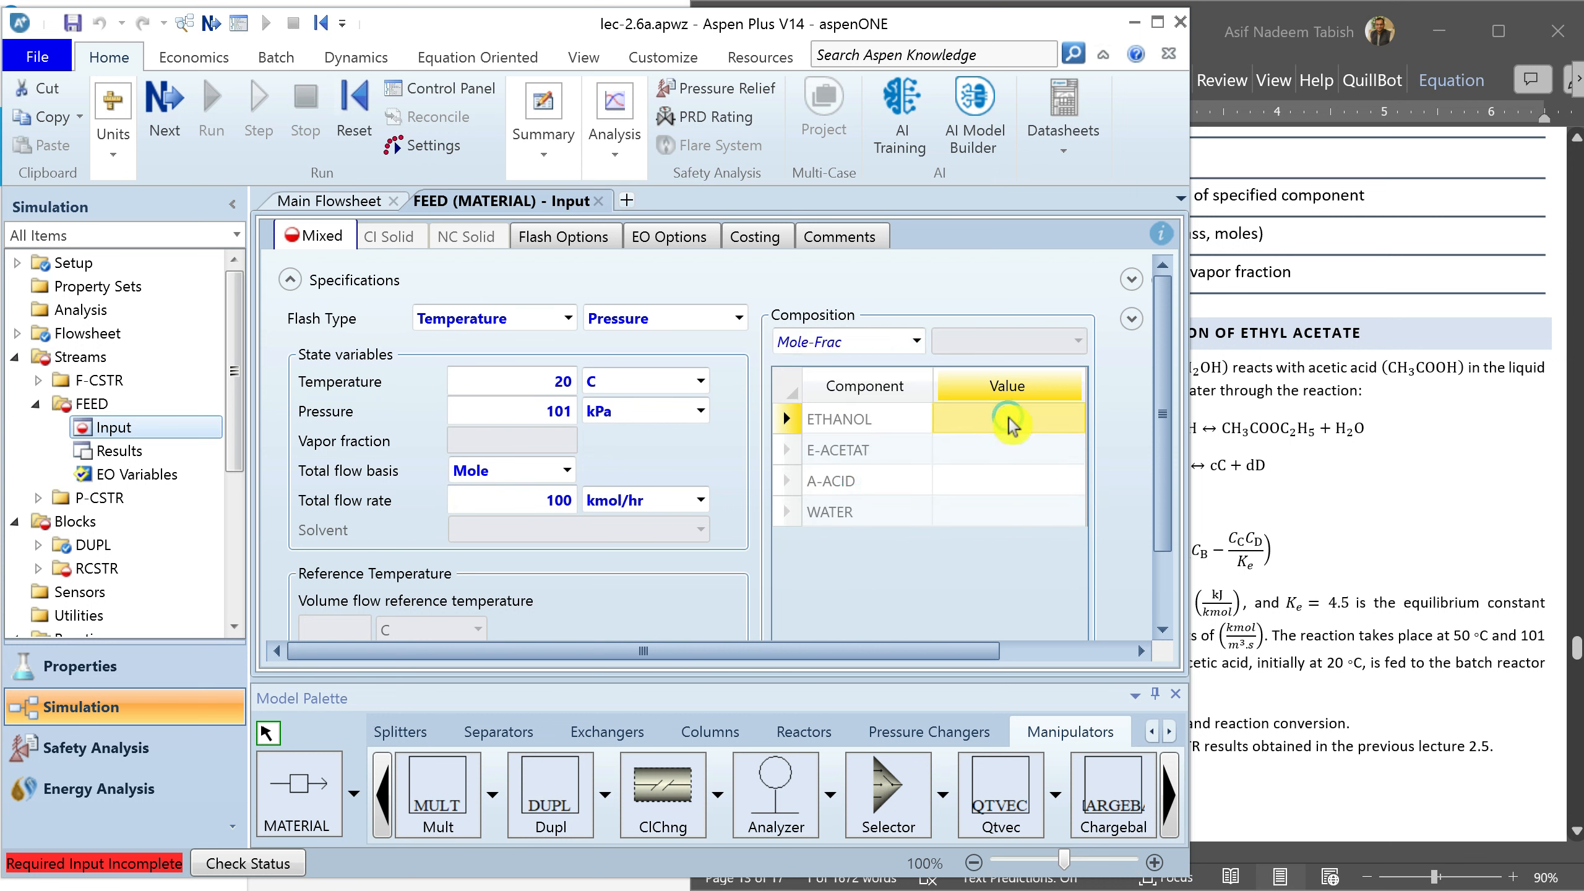
{"action": "type", "text": "0.5"}
{"action": "left_click", "coordinate": [1043, 451]}
{"action": "left_click", "coordinate": [1044, 479]}
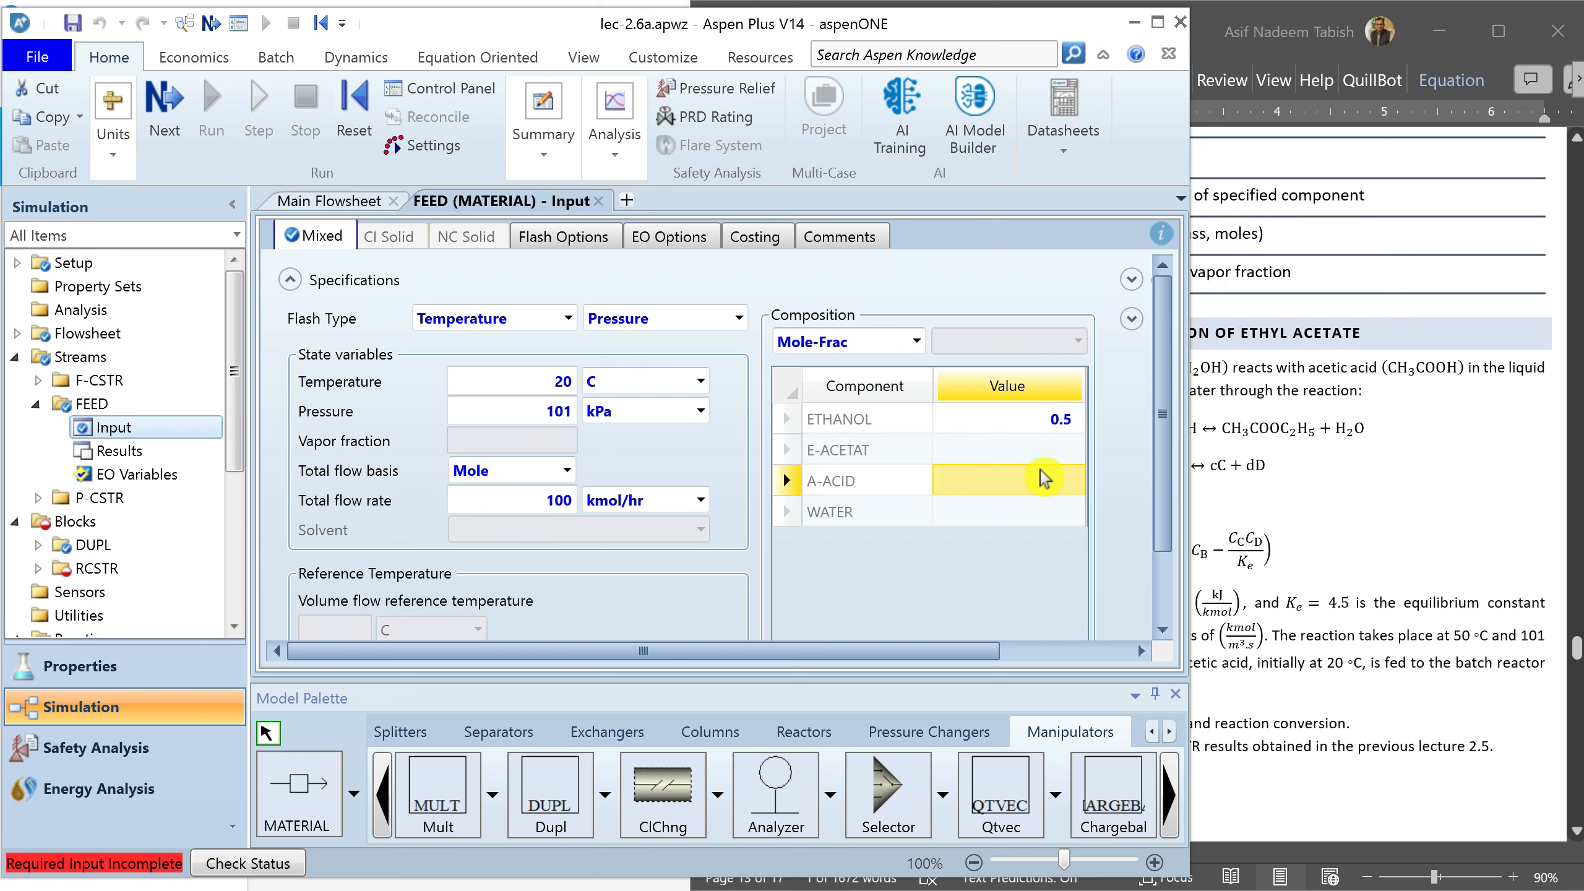
{"action": "type", "text": "0.5"}
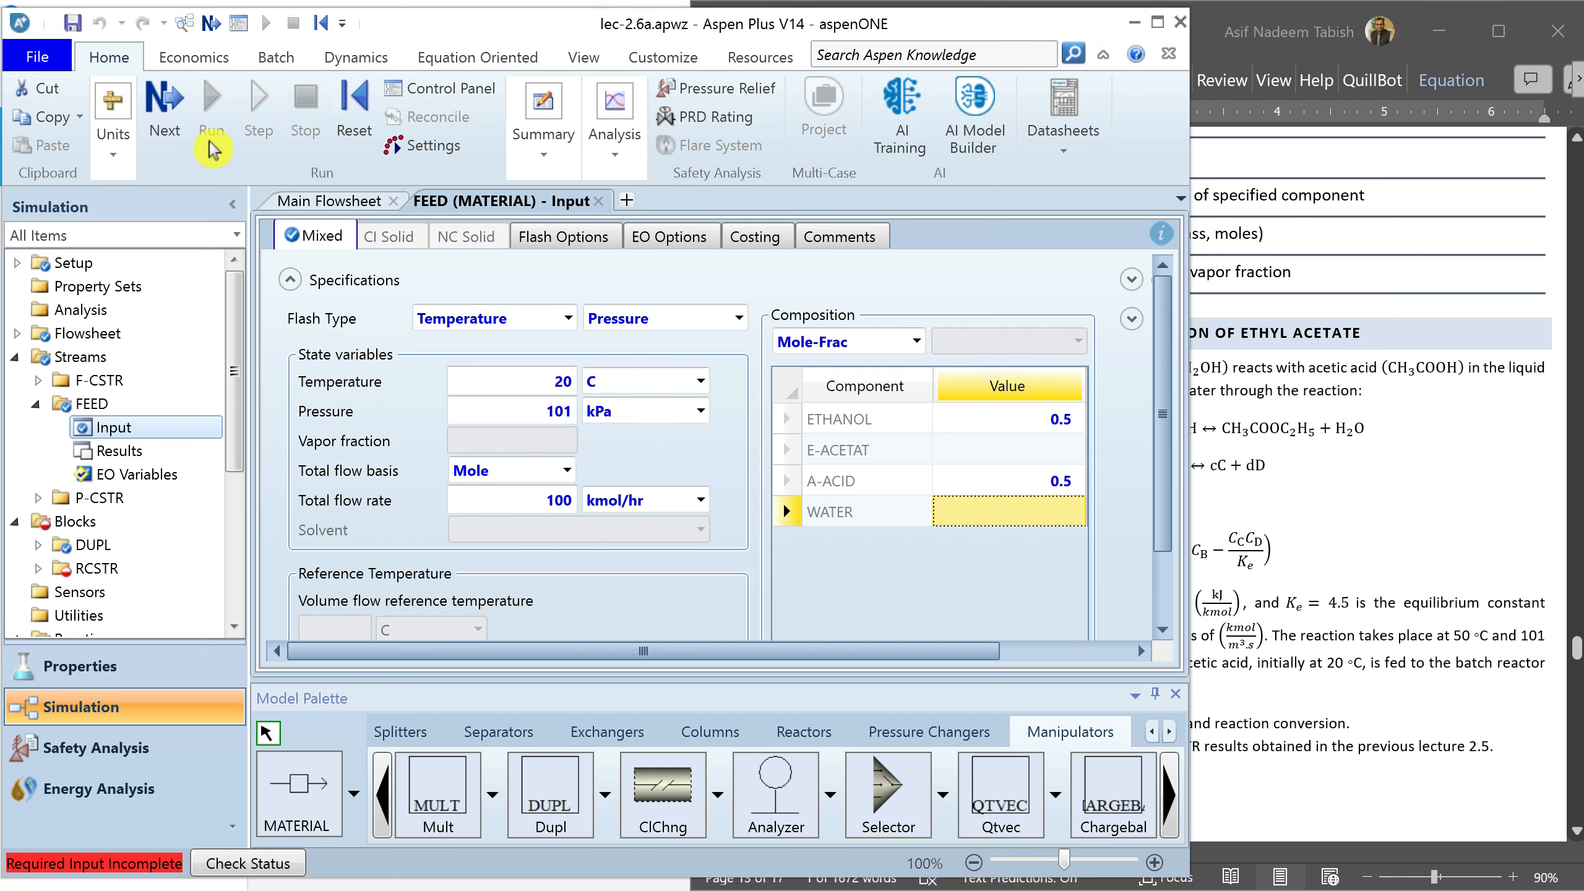
Set the operating conditions of the RCSTR block to 101 kPa and 50 C
{"action": "left_click", "coordinate": [178, 133]}
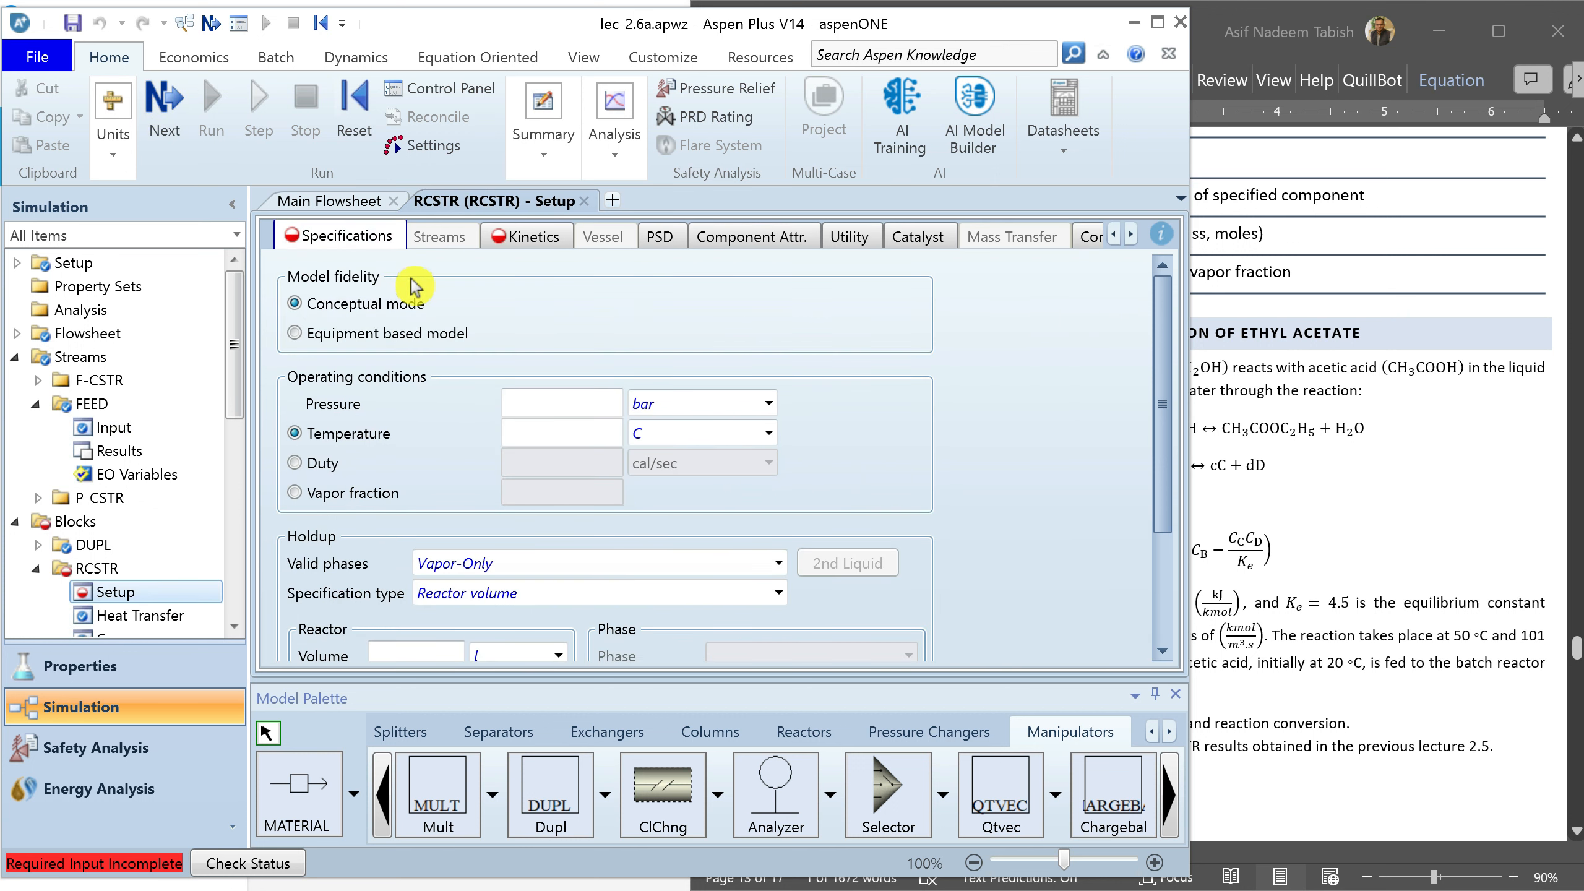
{"action": "left_click", "coordinate": [583, 404]}
{"action": "type", "text": "101"}
{"action": "key", "text": "Tab"}
{"action": "type", "text": "kp"}
{"action": "left_click", "coordinate": [564, 437]}
{"action": "type", "text": "50"}
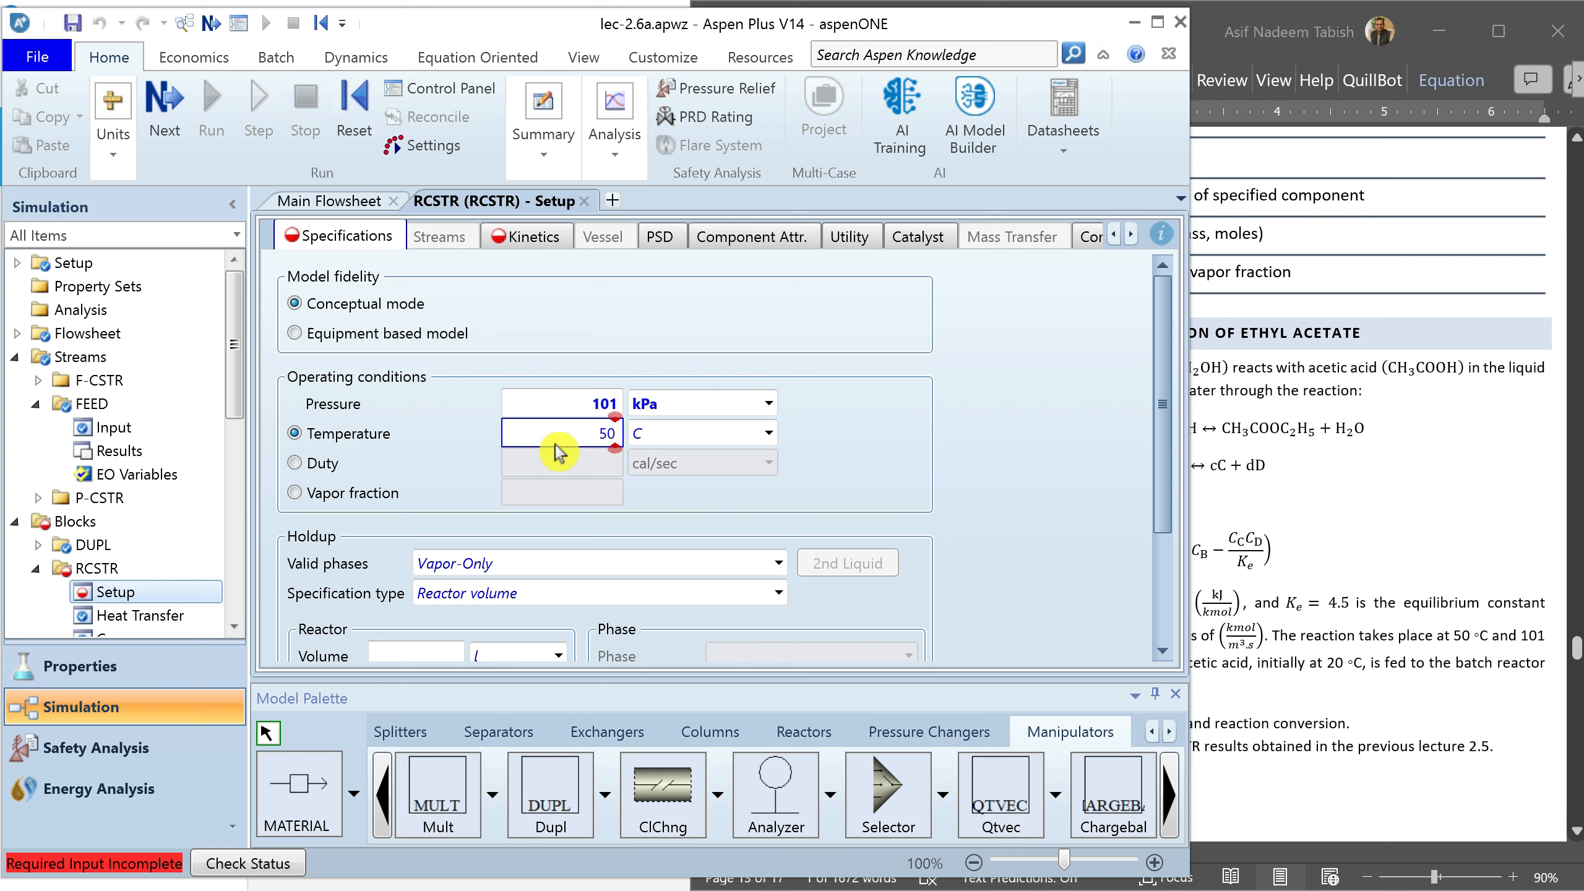
{"action": "key", "text": "Return"}
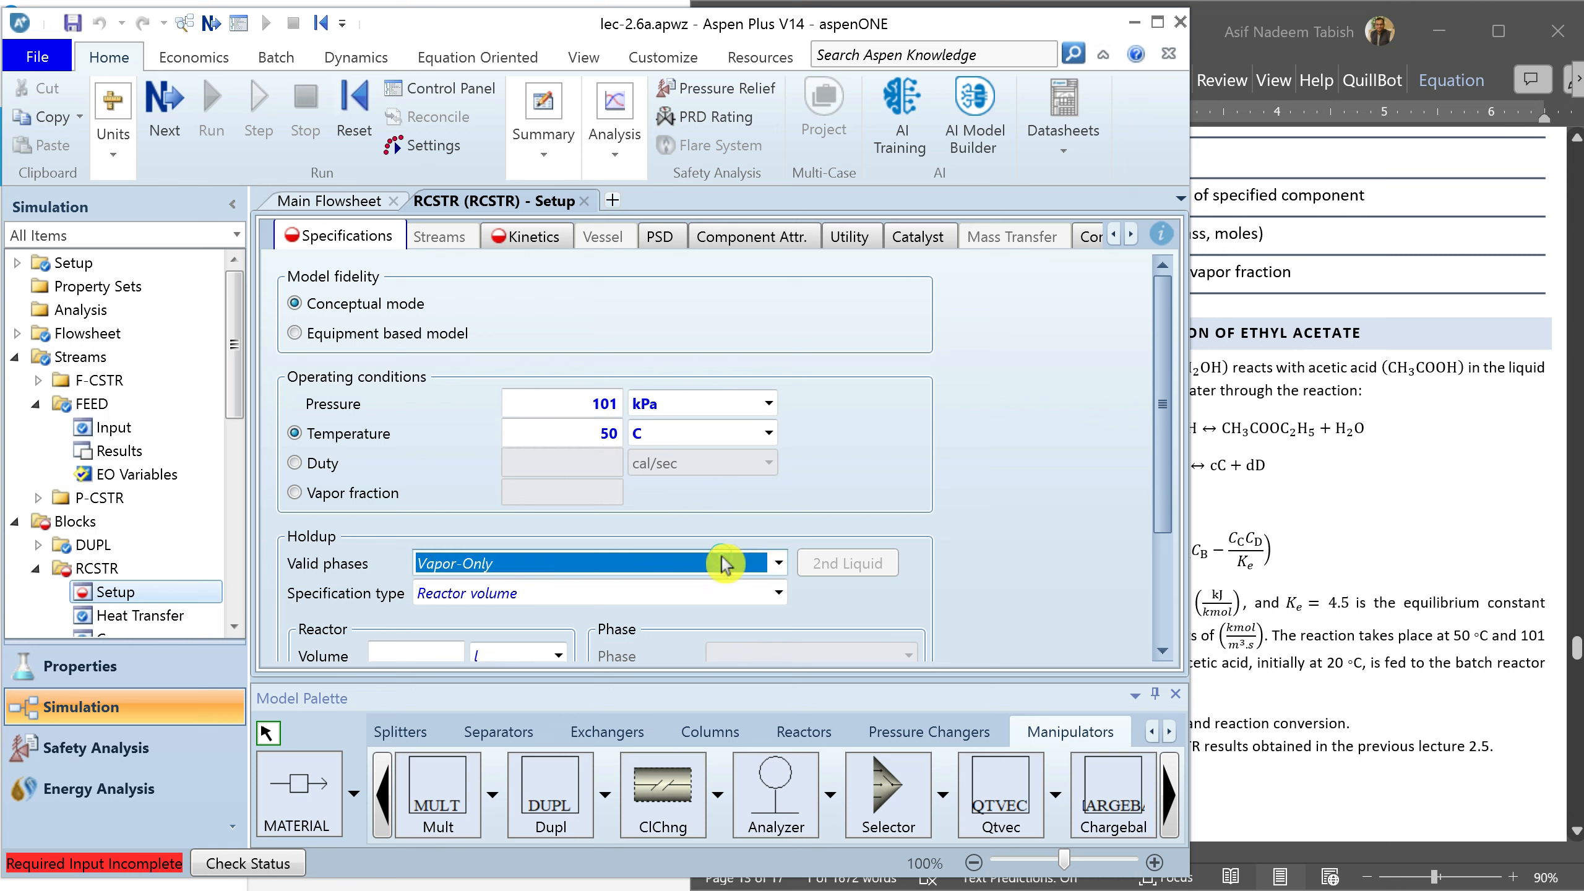
Set the RCSTR holdup to Liquid-Only valid phases with Residence time as the specification type
{"action": "left_click", "coordinate": [723, 564]}
{"action": "left_click", "coordinate": [577, 616]}
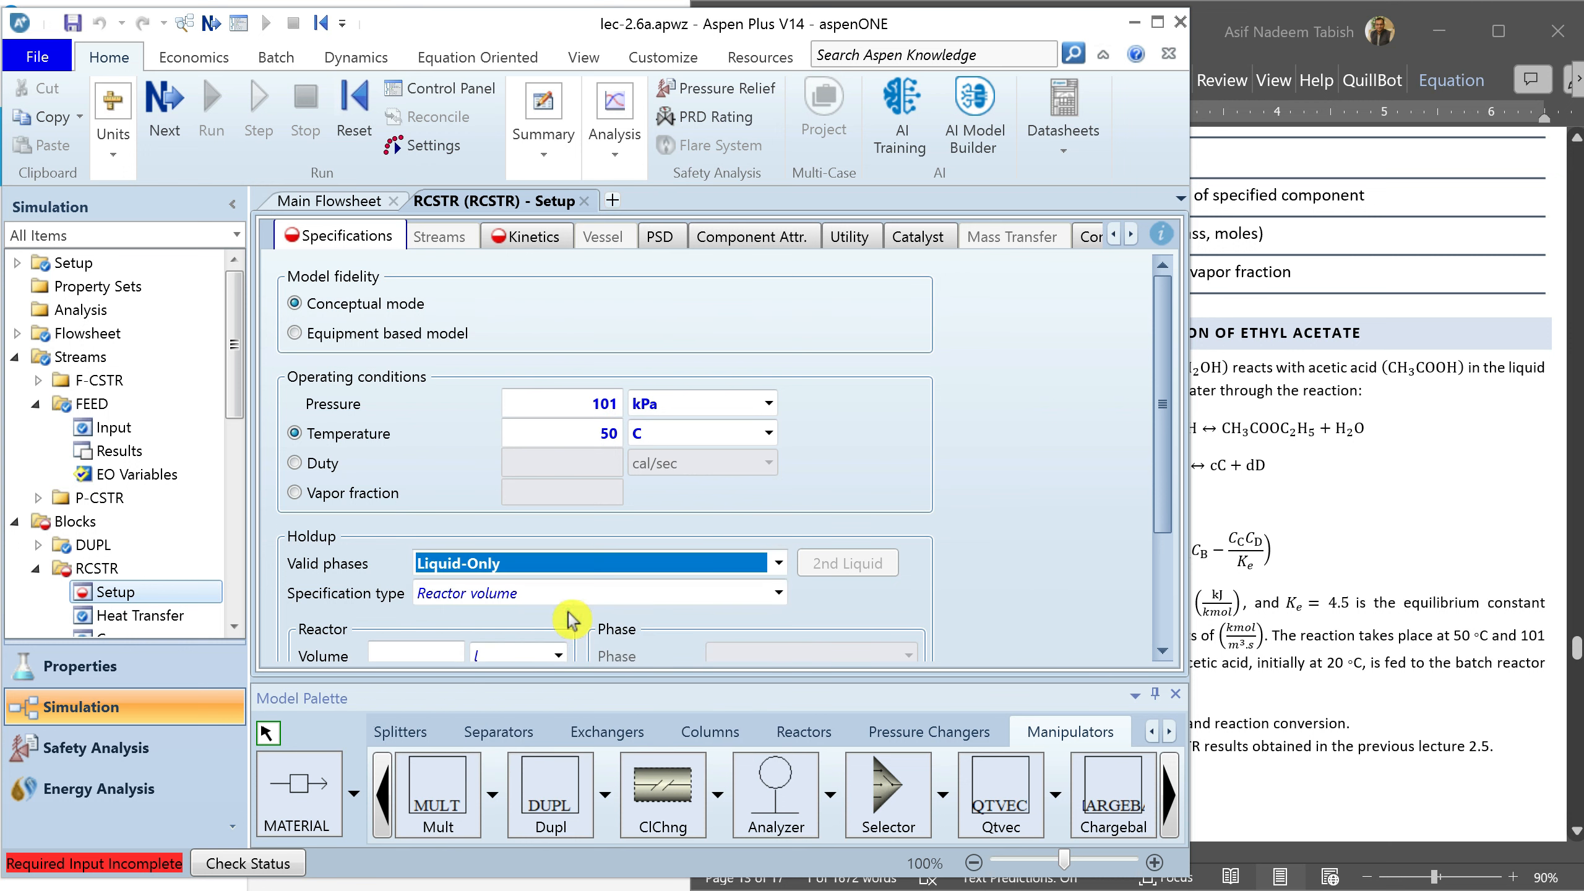
{"action": "left_click", "coordinate": [618, 594]}
{"action": "left_click", "coordinate": [529, 647]}
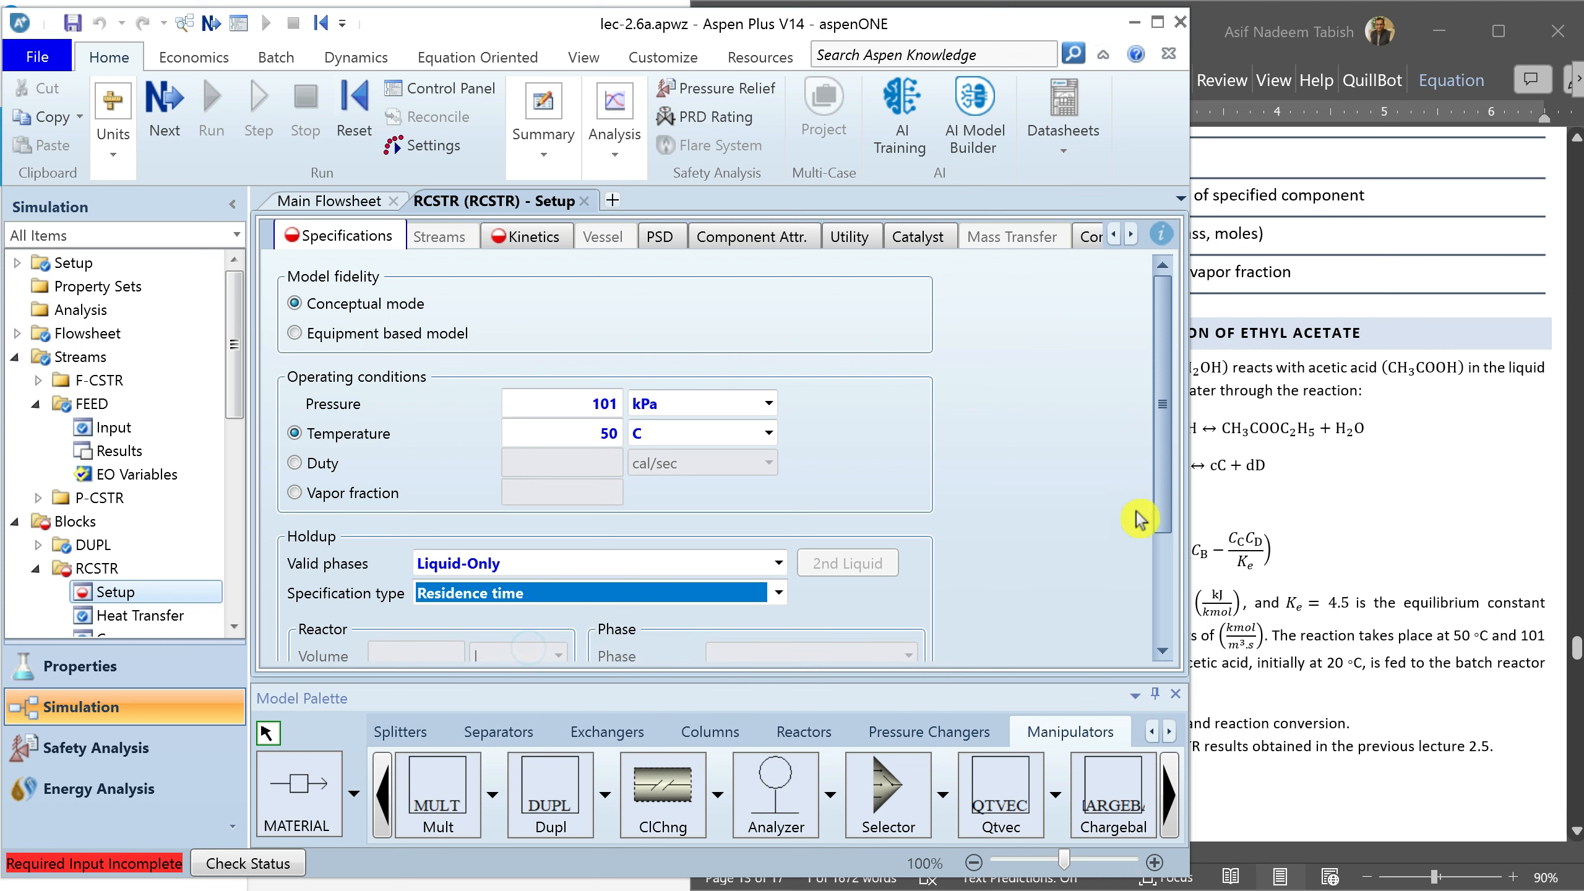
{"action": "left_click_drag", "start_coordinate": [1164, 507], "coordinate": [1161, 601]}
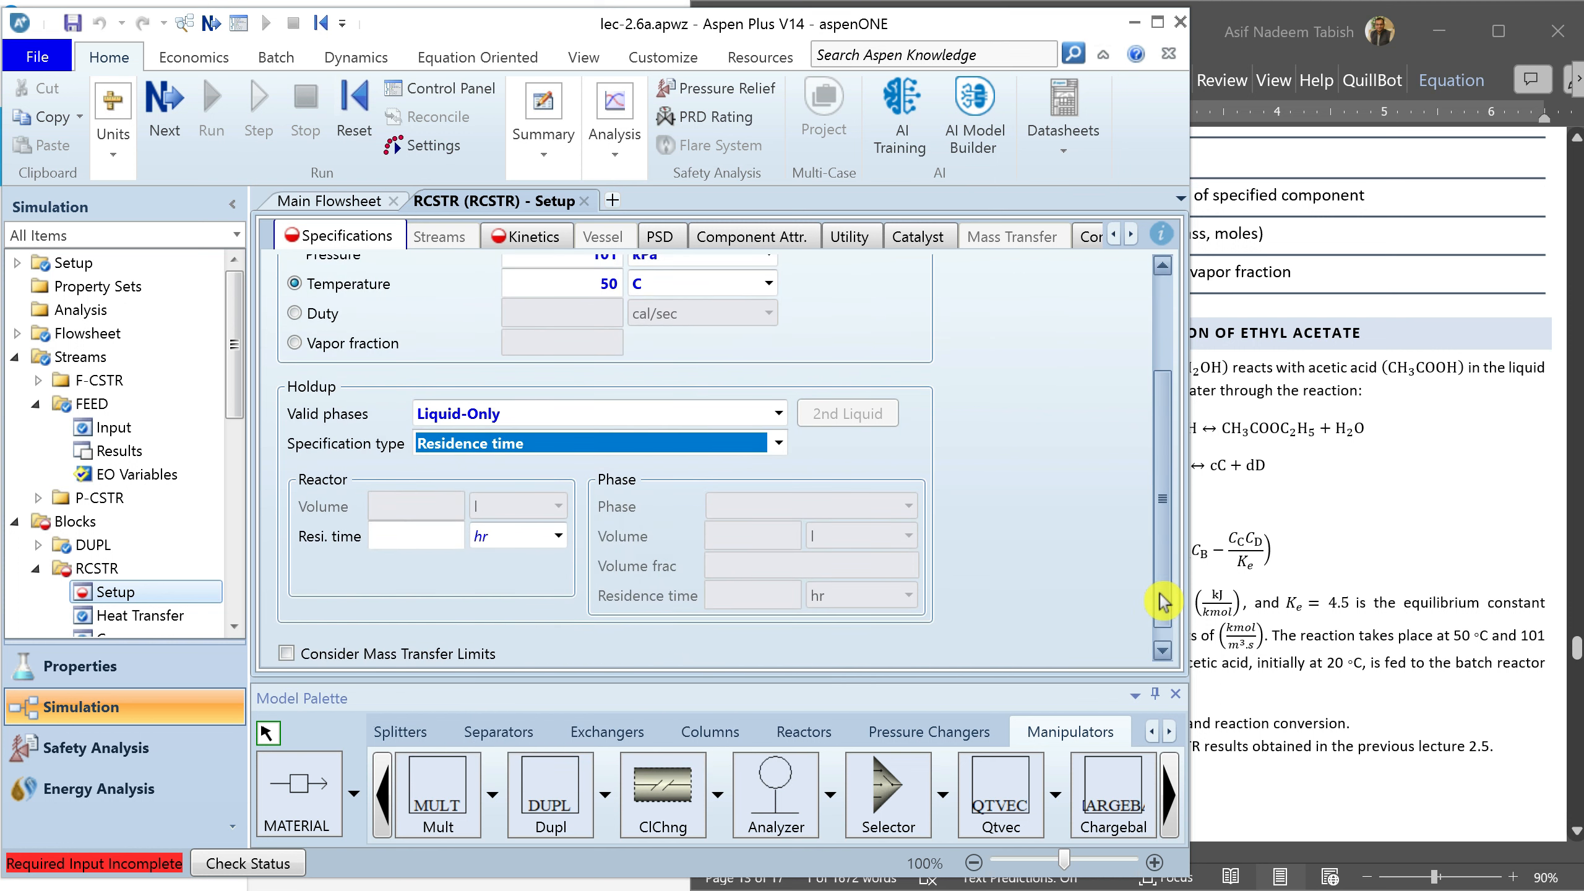
Set the RCSTR residence time to 3.18 min, as given in the problem statement
{"action": "left_click", "coordinate": [1419, 686]}
{"action": "left_click_drag", "start_coordinate": [1086, 685], "coordinate": [1028, 685]}
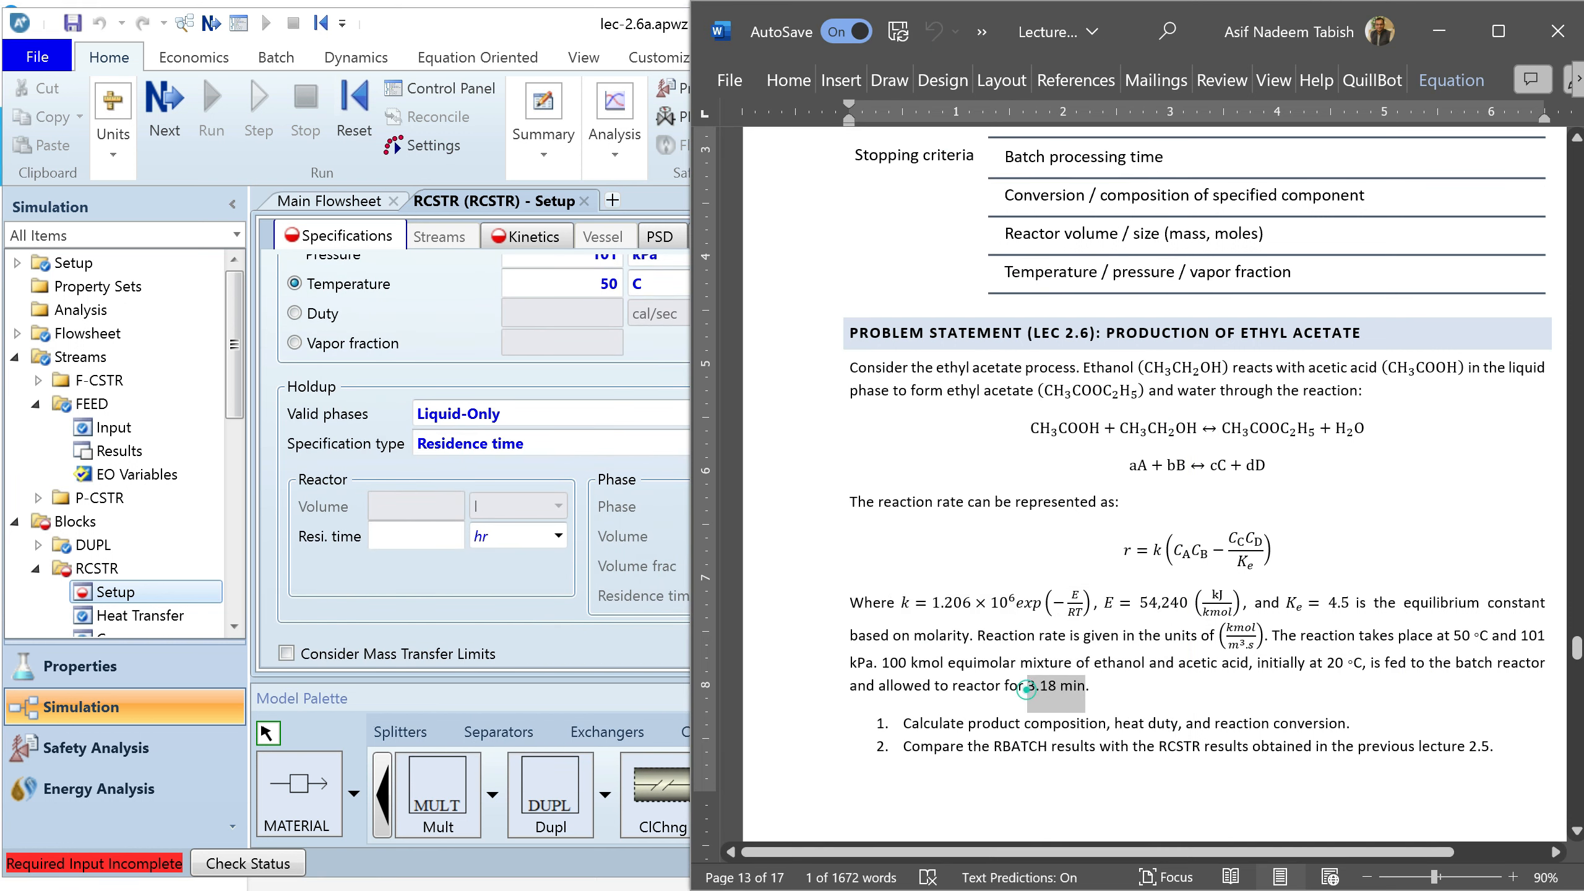
{"action": "left_click", "coordinate": [396, 537]}
{"action": "type", "text": "3.18"}
{"action": "key", "text": "Tab"}
{"action": "type", "text": "min"}
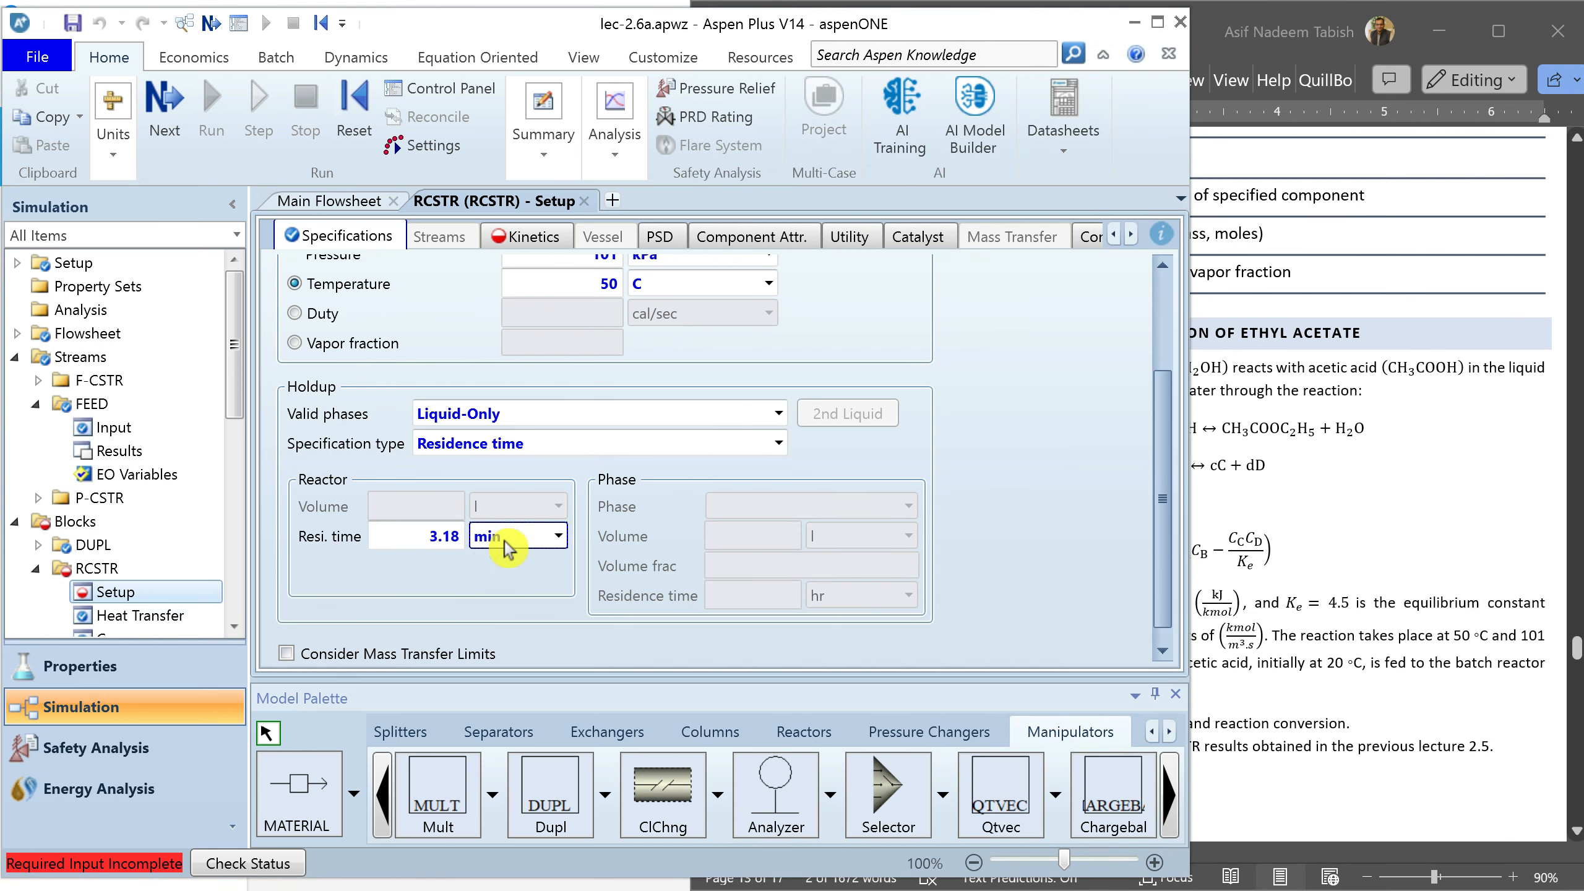
Enable reactions for the RCSTR block, include reaction set R-1, and run the simulation
{"action": "left_click", "coordinate": [523, 240]}
{"action": "left_click", "coordinate": [284, 281]}
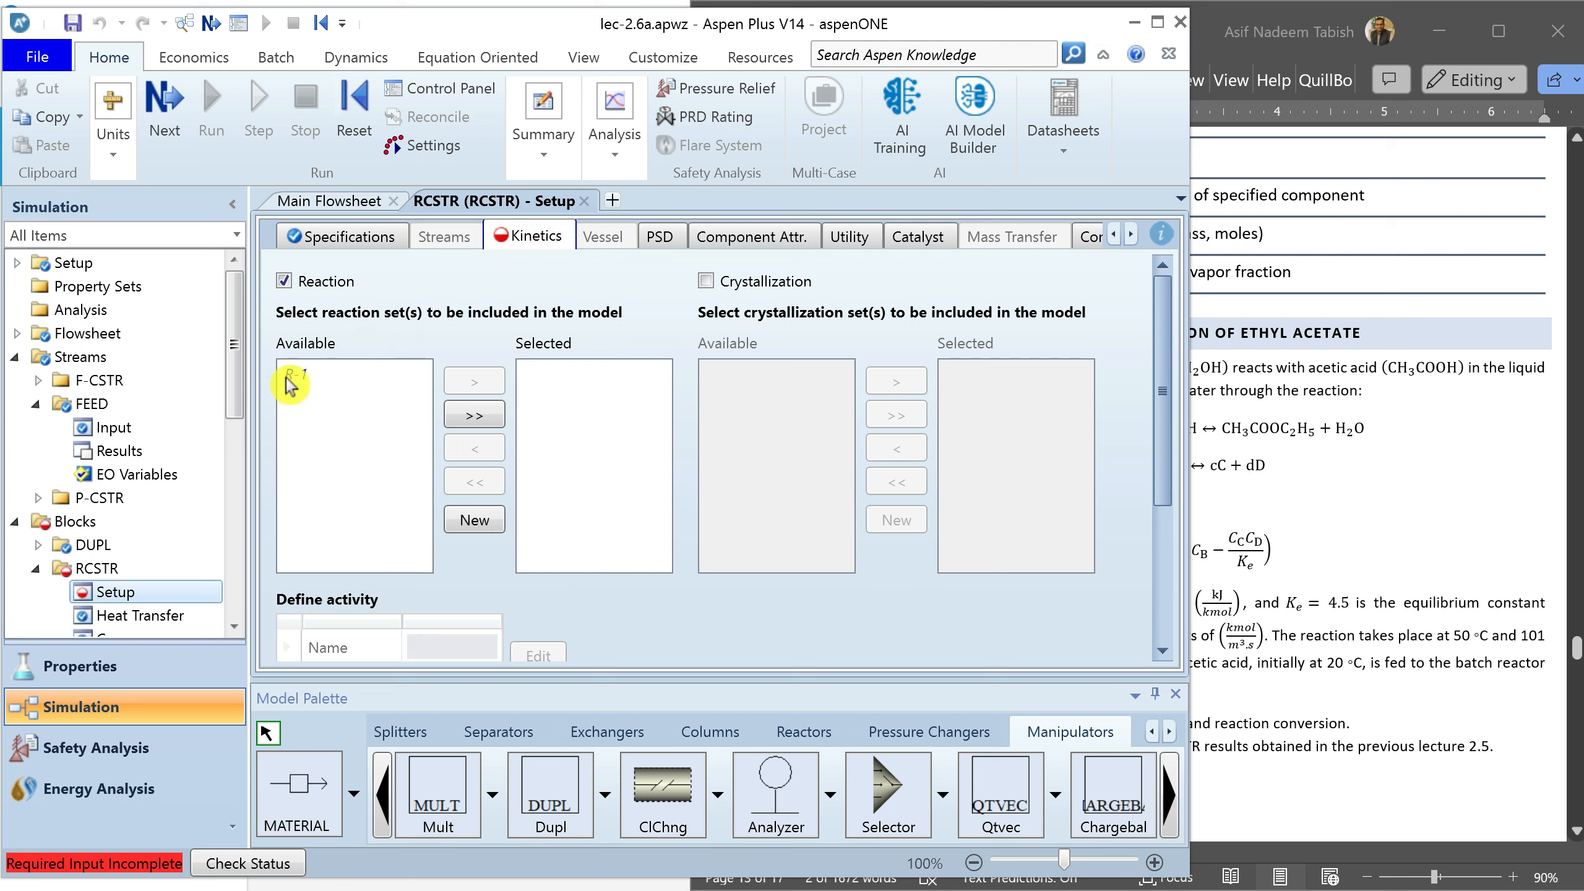
{"action": "left_click", "coordinate": [286, 375]}
{"action": "left_click", "coordinate": [479, 385]}
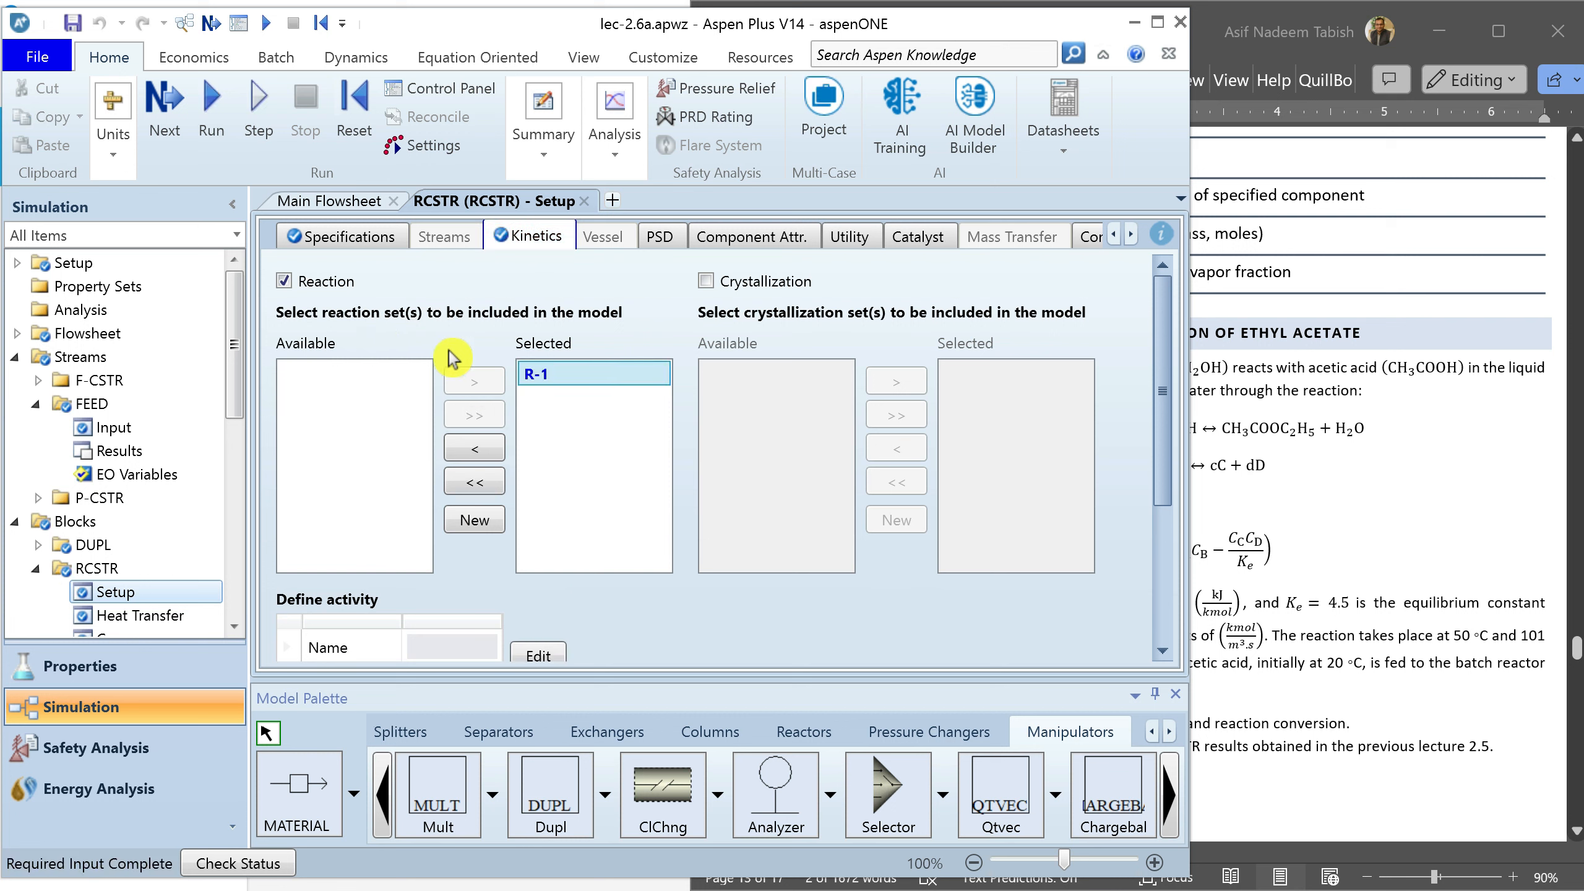
{"action": "left_click", "coordinate": [201, 98]}
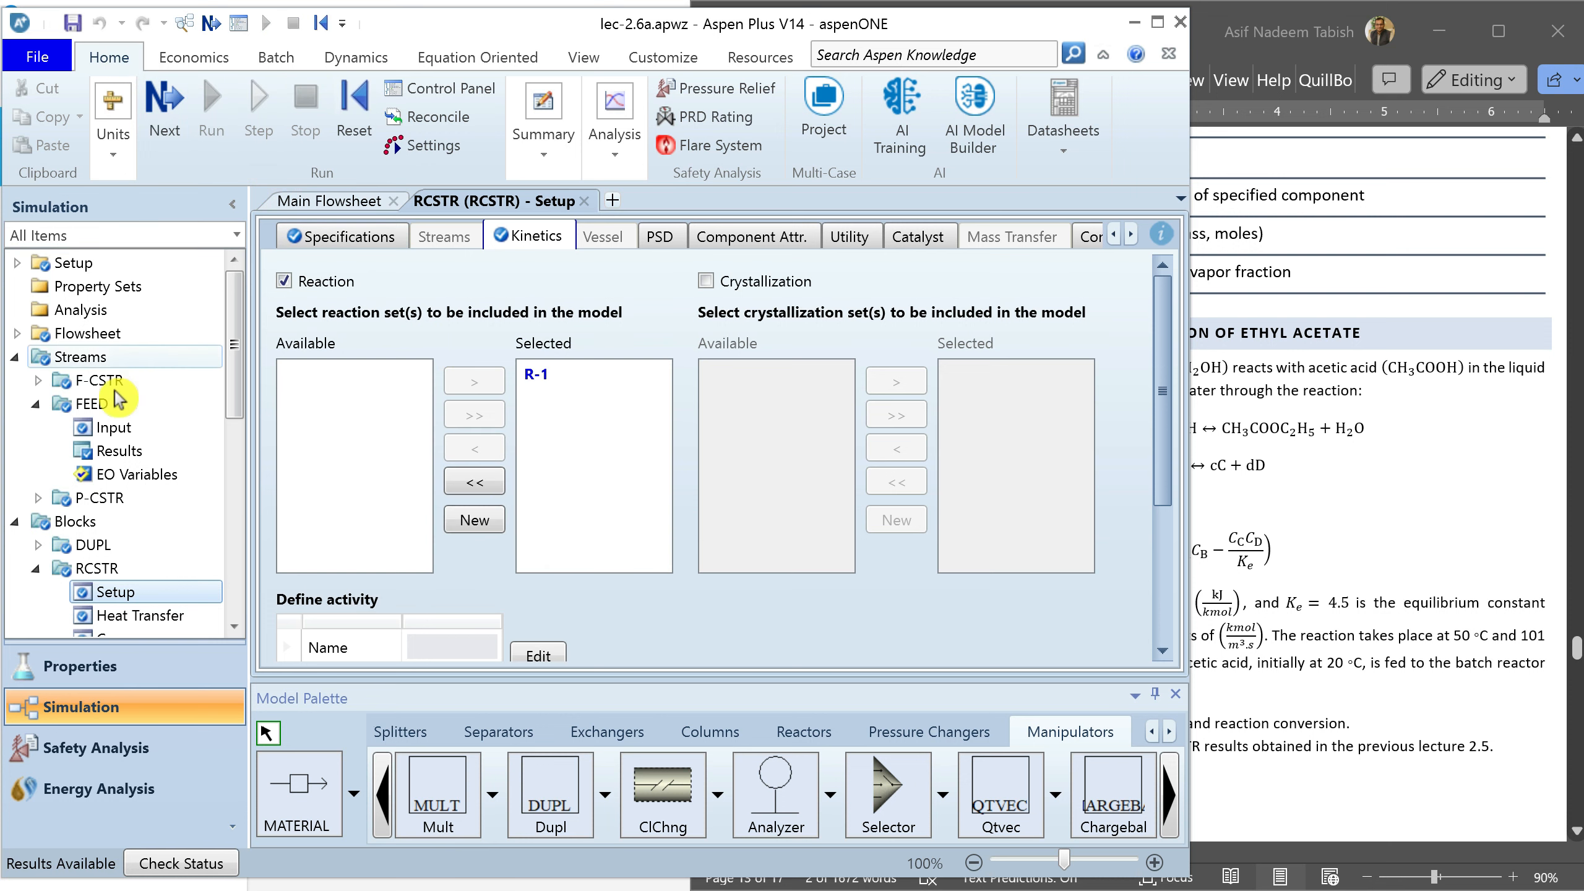
Review the RCSTR results summary for heat duty, reactor volume and residence time
{"action": "left_click", "coordinate": [36, 404]}
{"action": "left_click_drag", "start_coordinate": [242, 399], "coordinate": [241, 507]}
{"action": "left_click", "coordinate": [128, 415]}
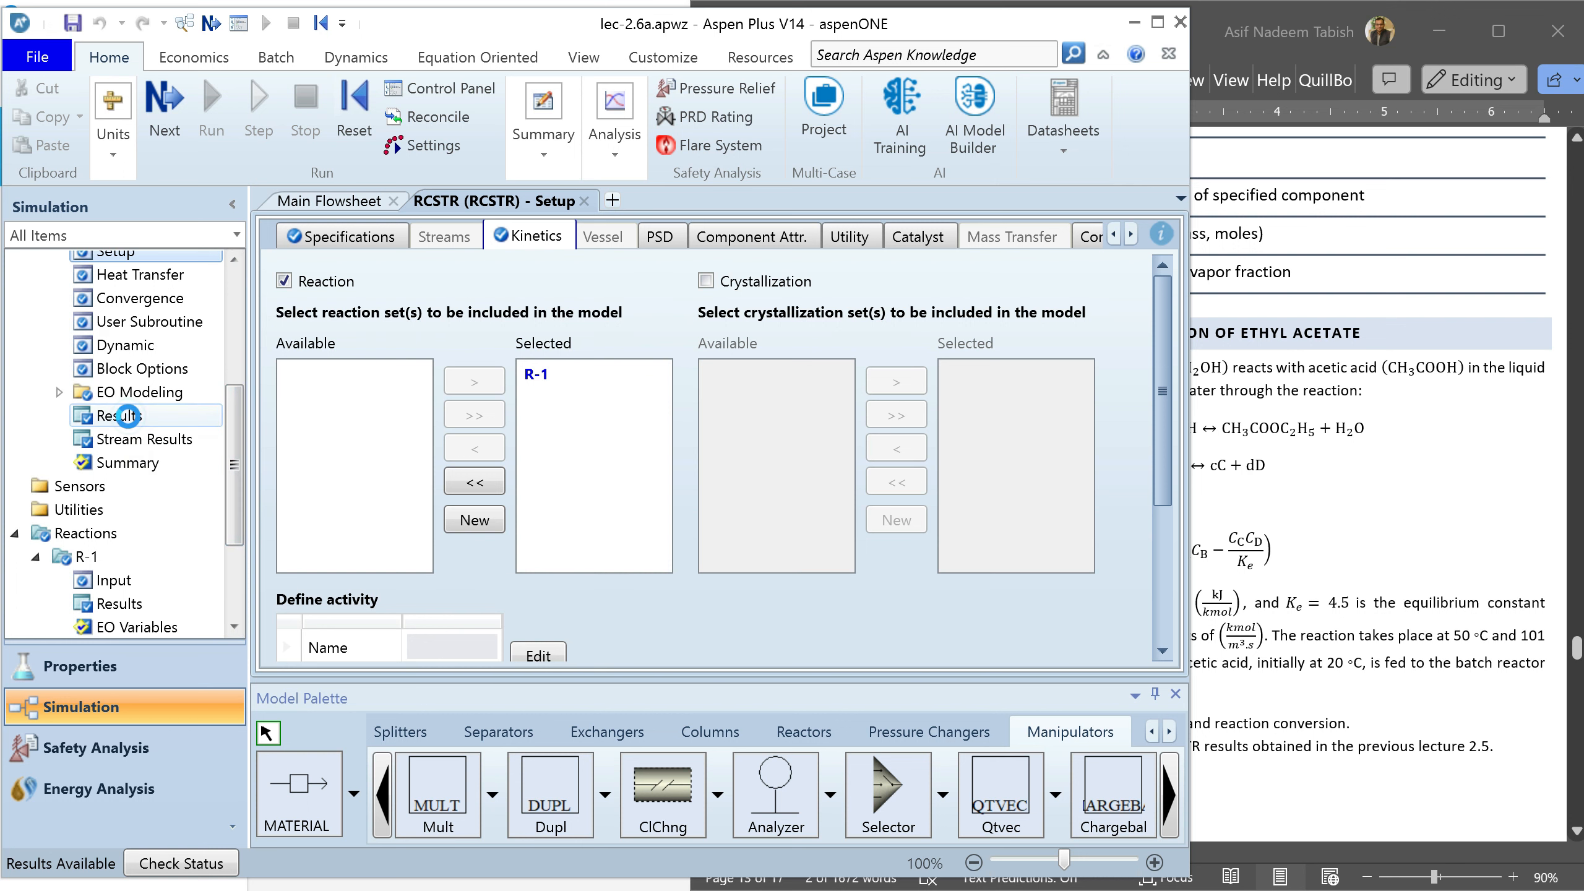
{"action": "left_click", "coordinate": [583, 494]}
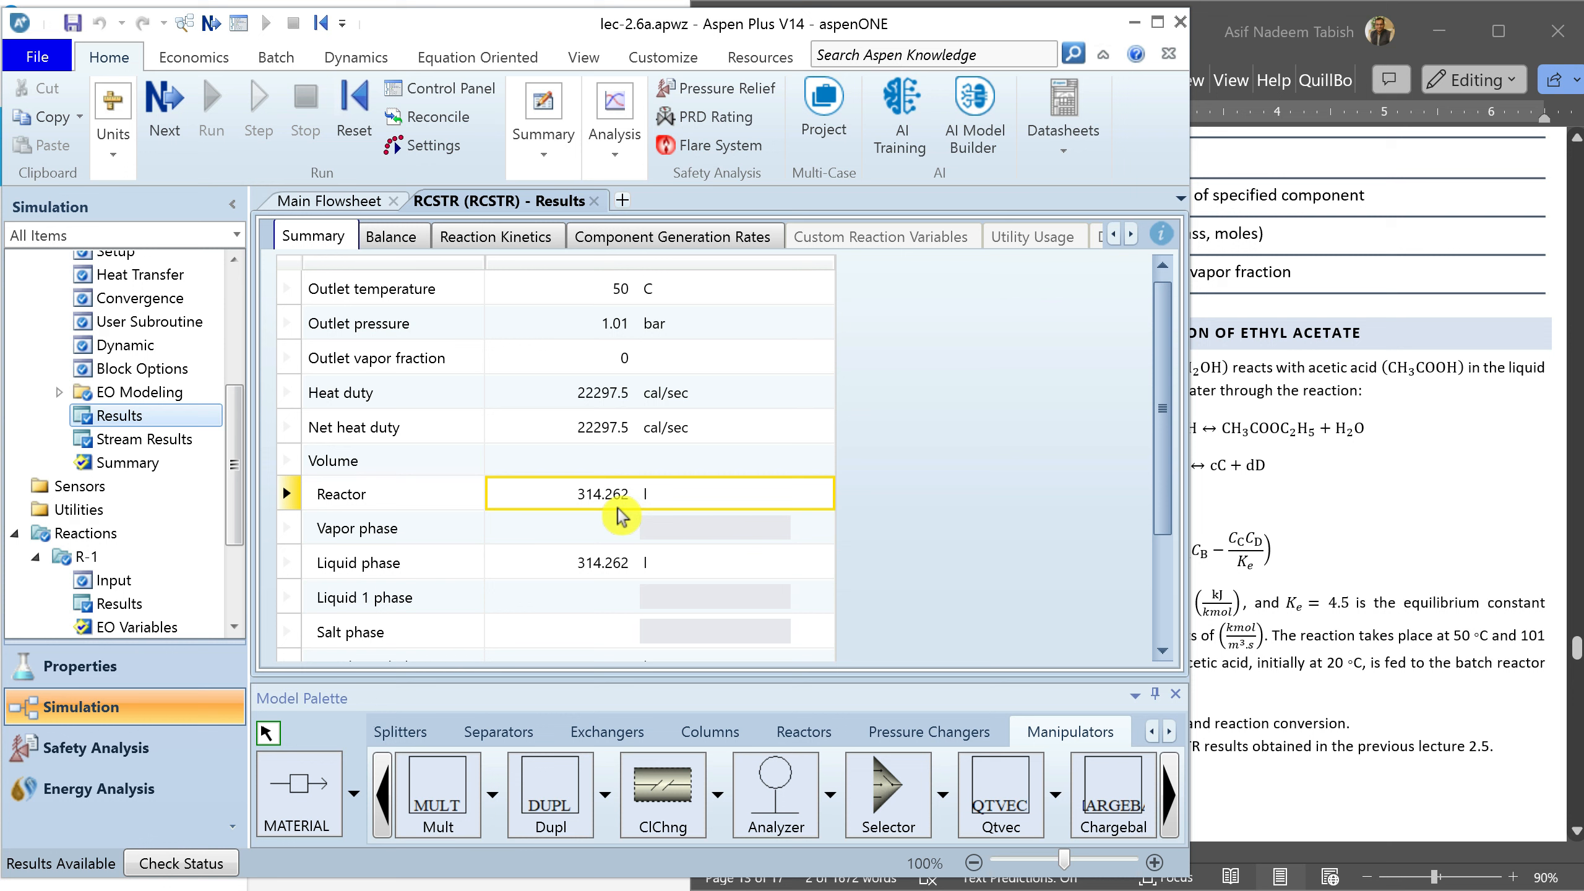
{"action": "scroll", "coordinate": [621, 516], "scroll_direction": "down", "scroll_amount": 2}
{"action": "left_click", "coordinate": [589, 568]}
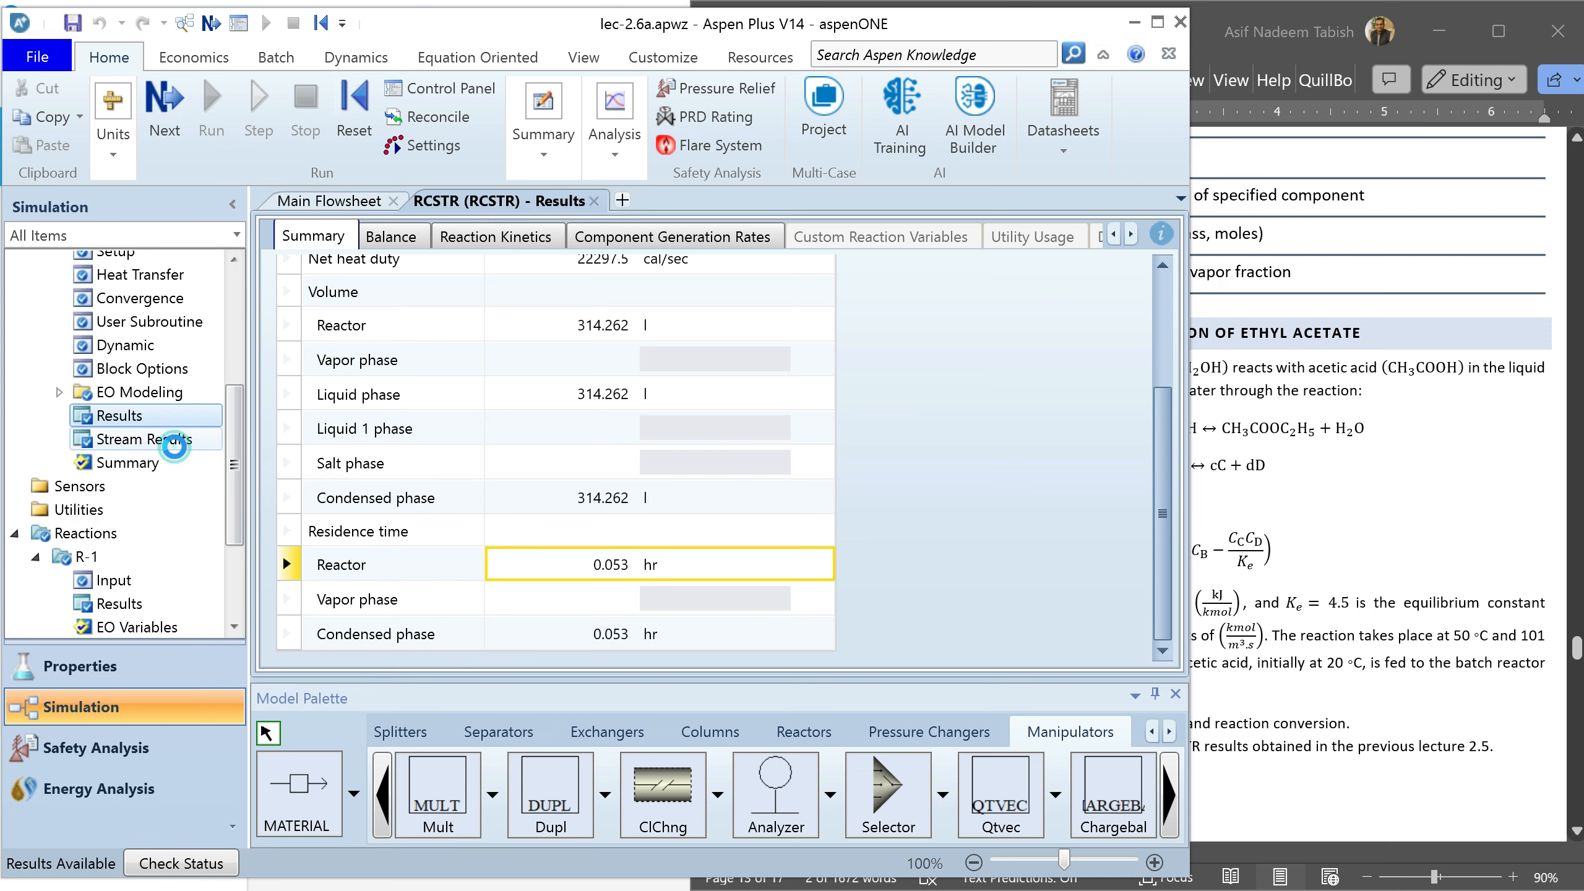
Examine the RCSTR stream results, comparing the component mole flows of F-CSTR and P-CSTR
{"action": "left_click", "coordinate": [175, 449]}
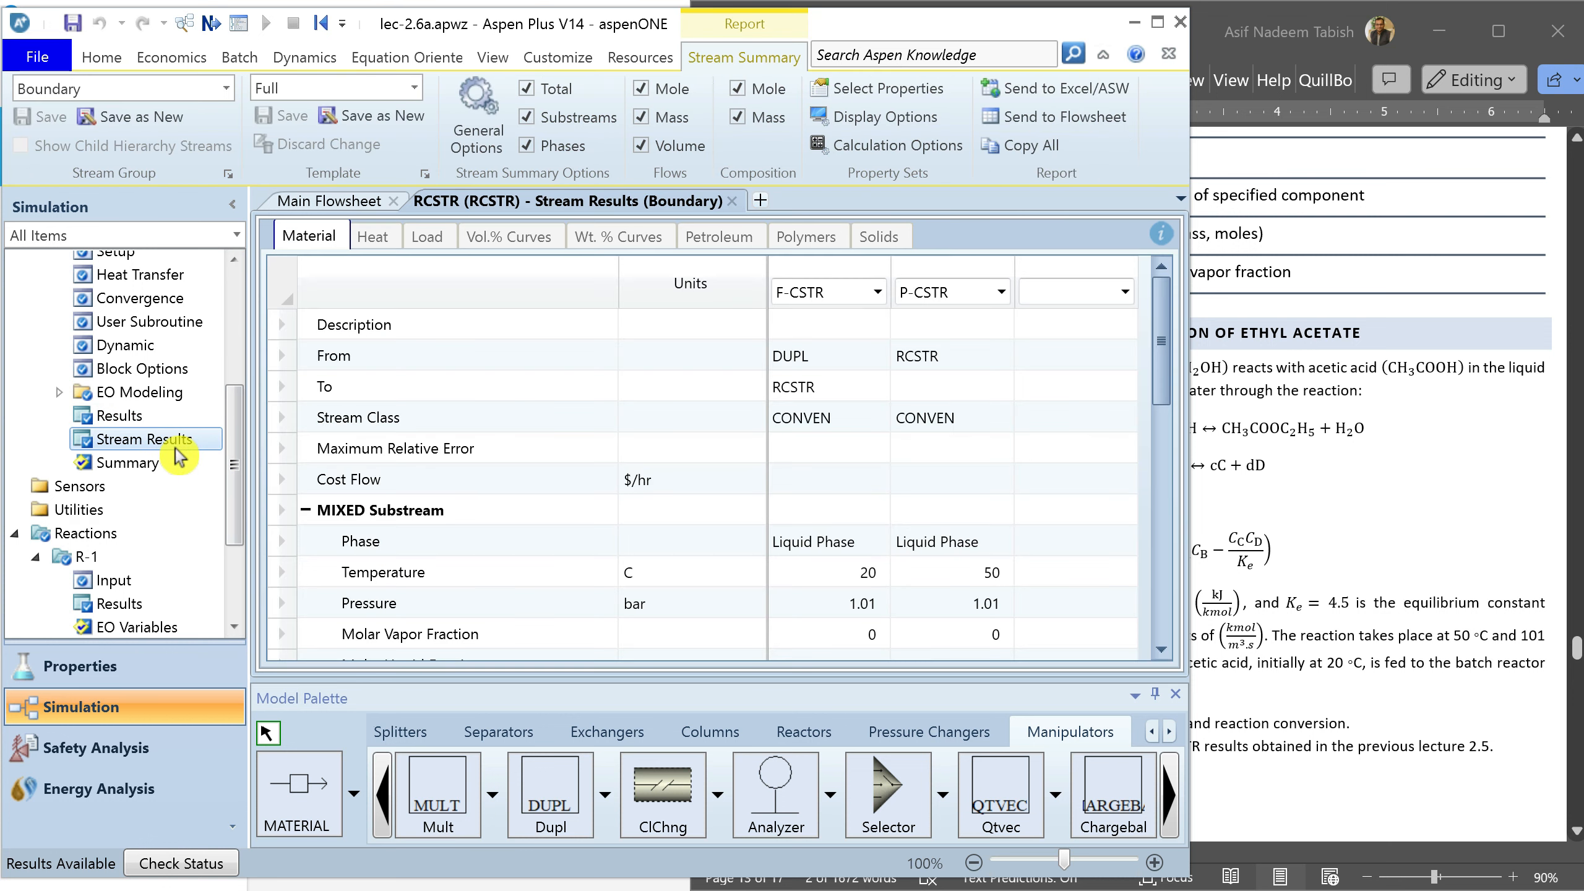
{"action": "left_click_drag", "start_coordinate": [1162, 342], "coordinate": [1162, 586]}
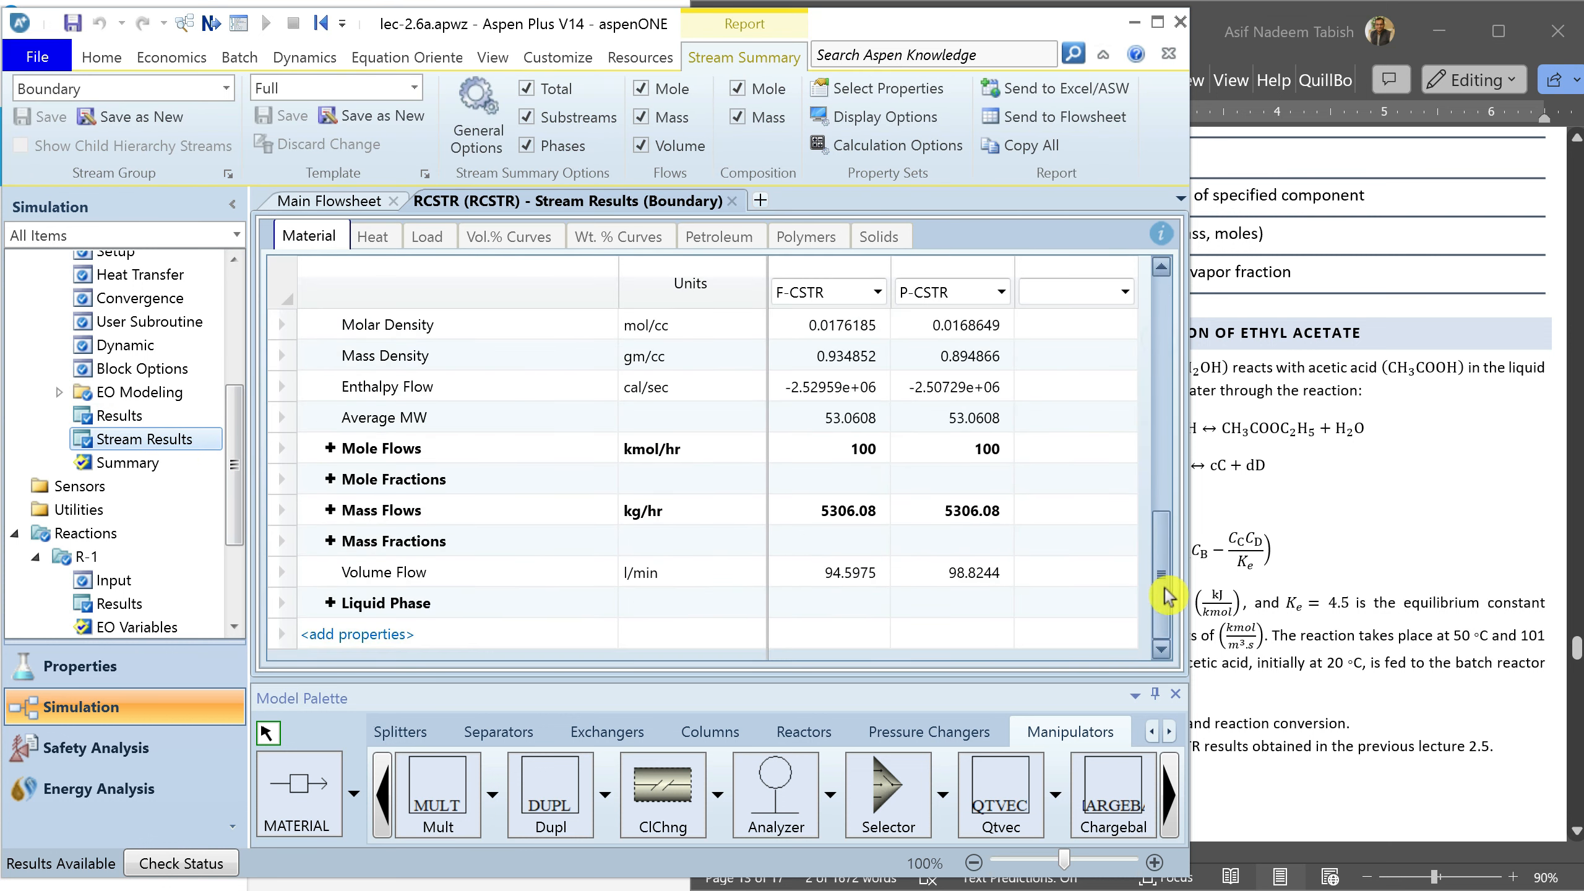
{"action": "left_click", "coordinate": [331, 448]}
{"action": "left_click", "coordinate": [829, 480]}
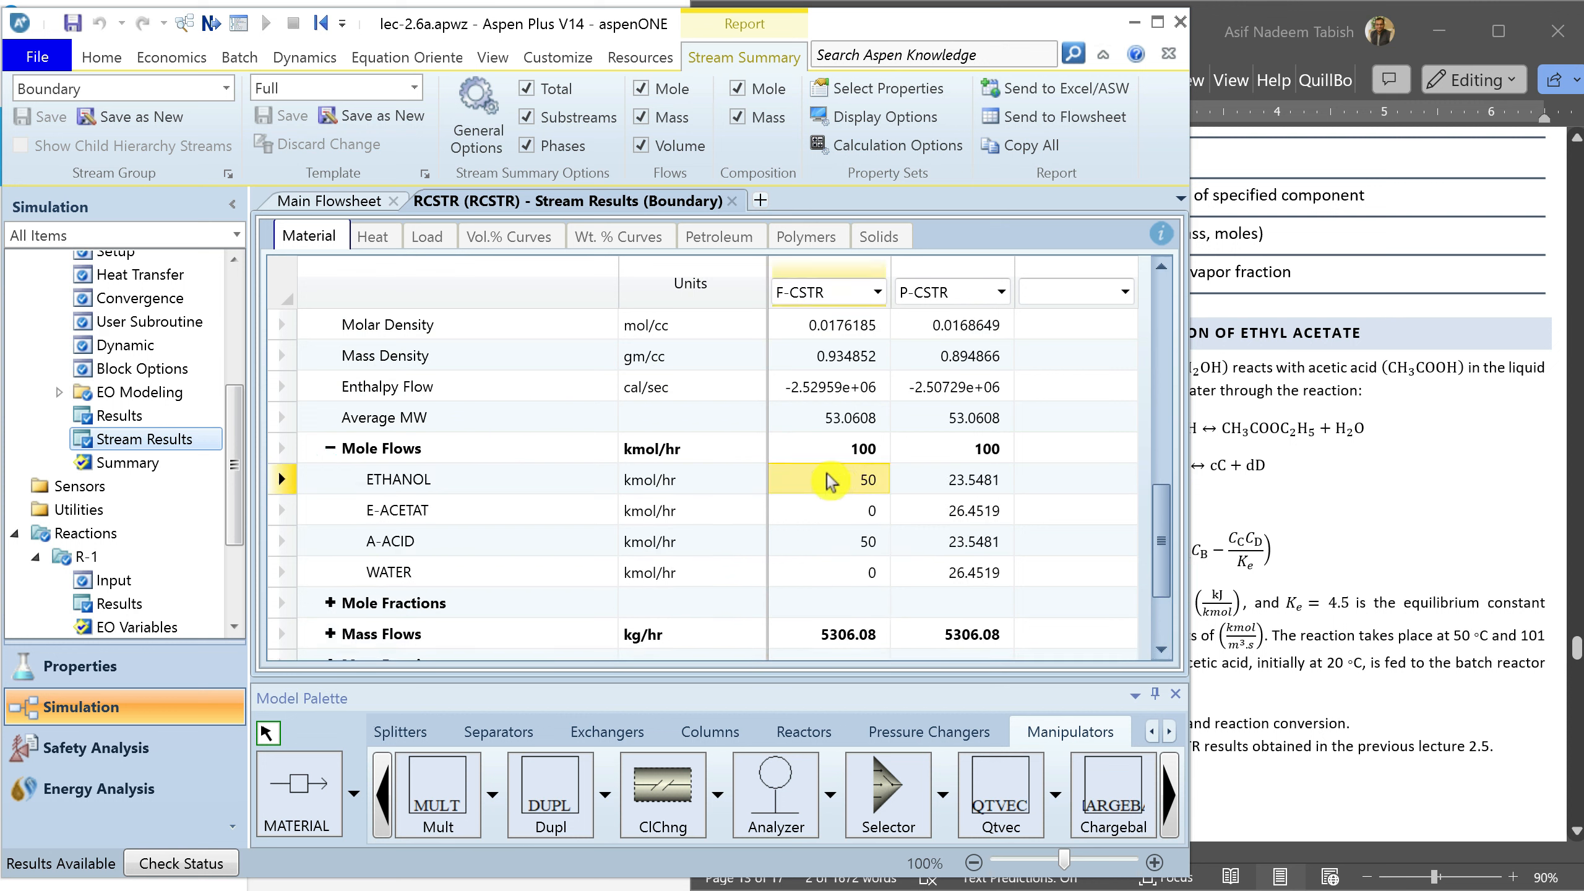
{"action": "left_click", "coordinate": [852, 544]}
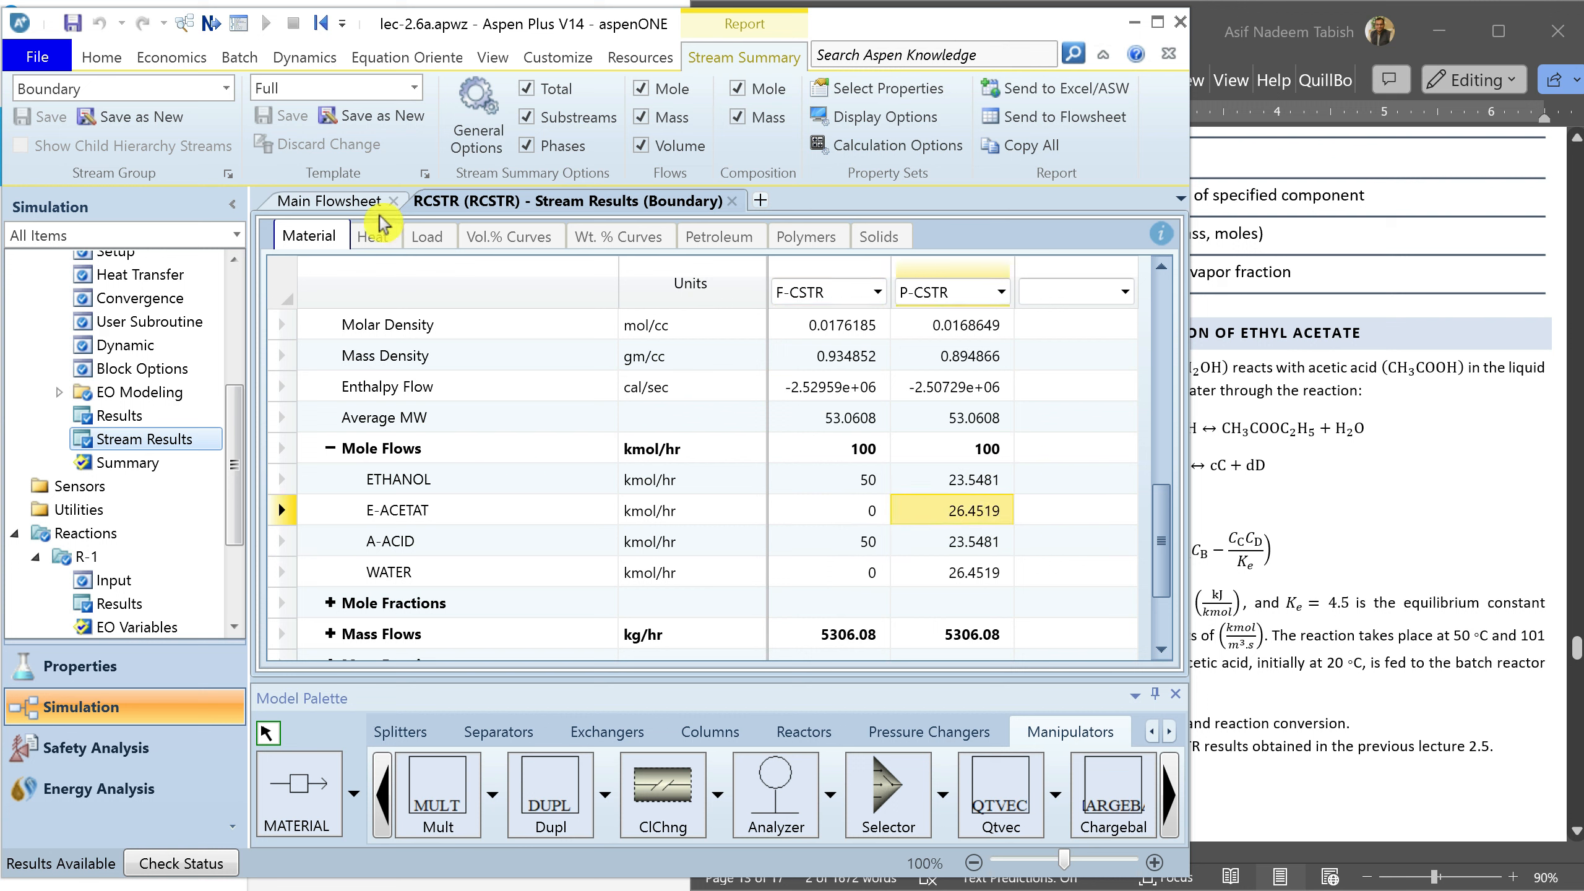
Place an RBatch reactor on the main flowsheet below the RCSTR block
{"action": "left_click", "coordinate": [340, 201]}
{"action": "left_click", "coordinate": [763, 503]}
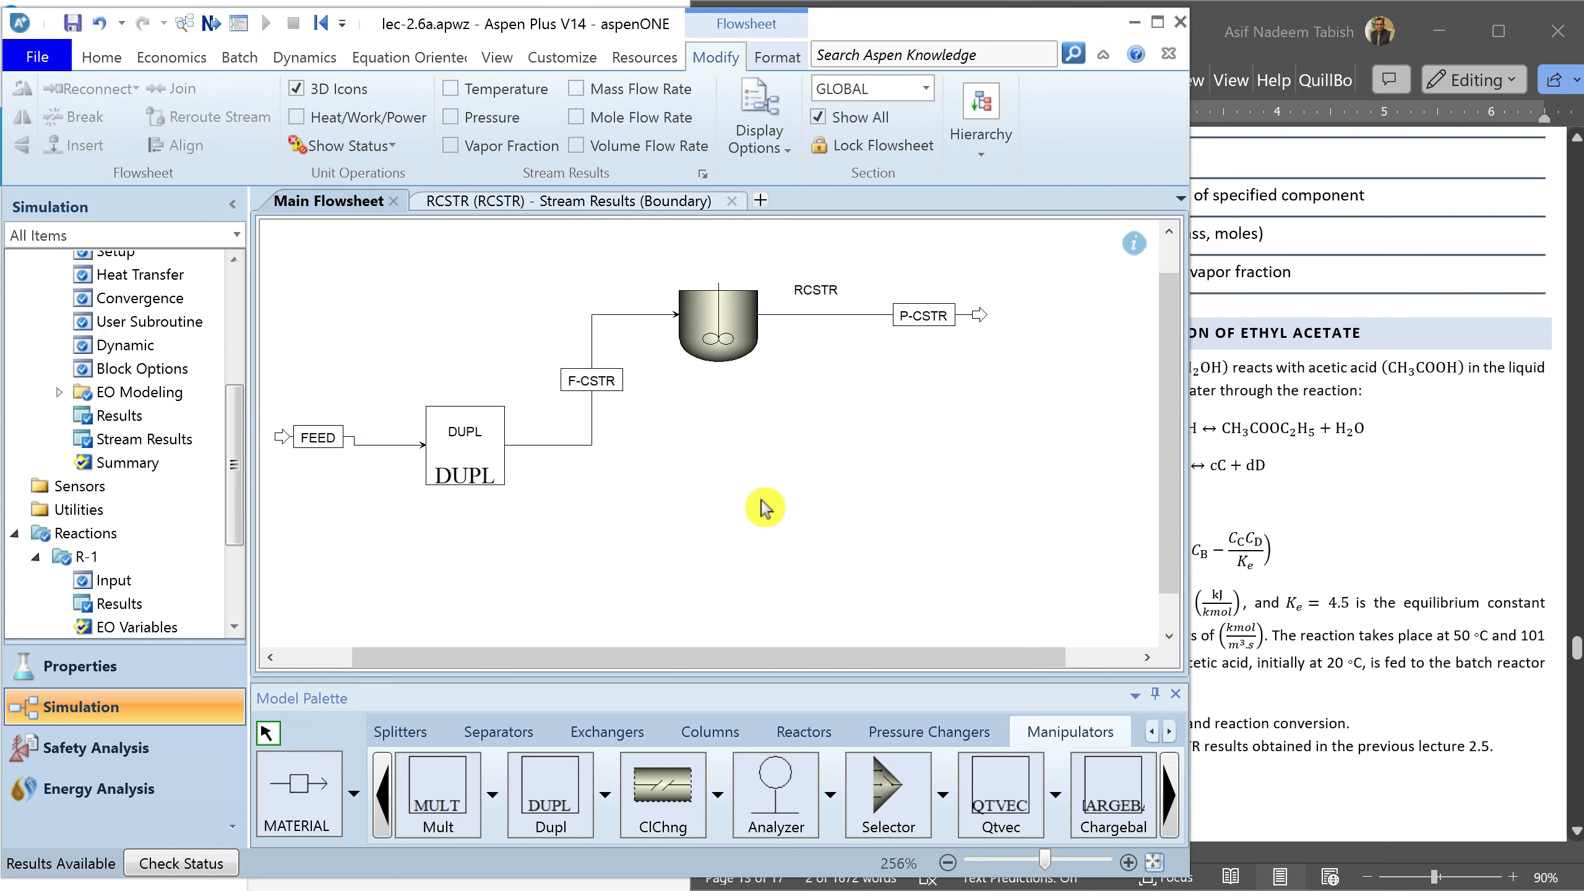
{"action": "left_click", "coordinate": [804, 732]}
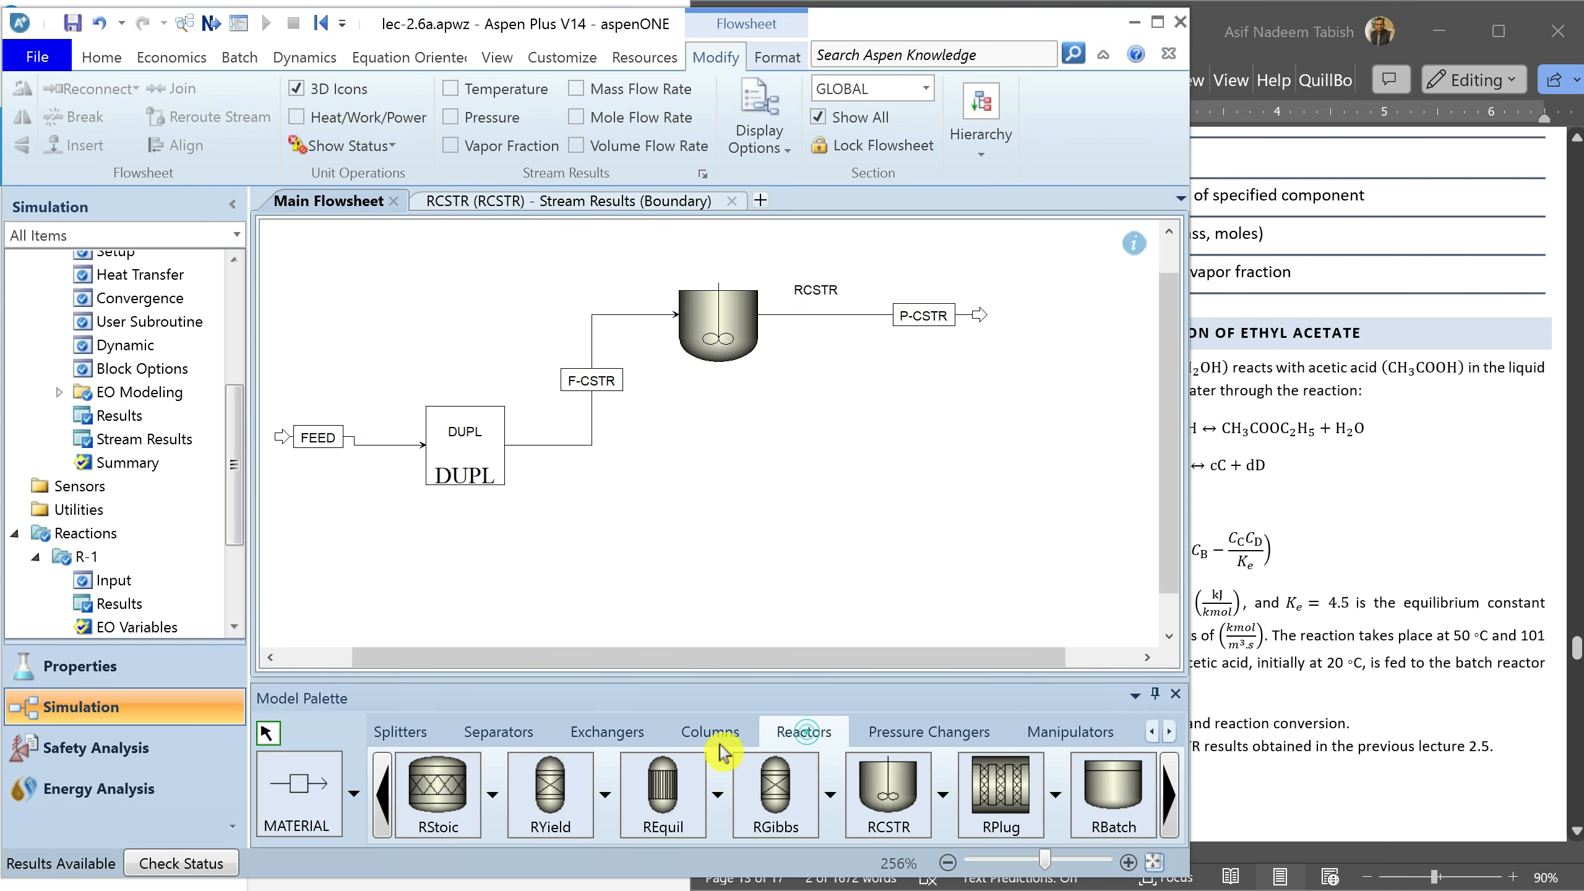
{"action": "left_click", "coordinate": [1084, 814]}
{"action": "left_click", "coordinate": [742, 581]}
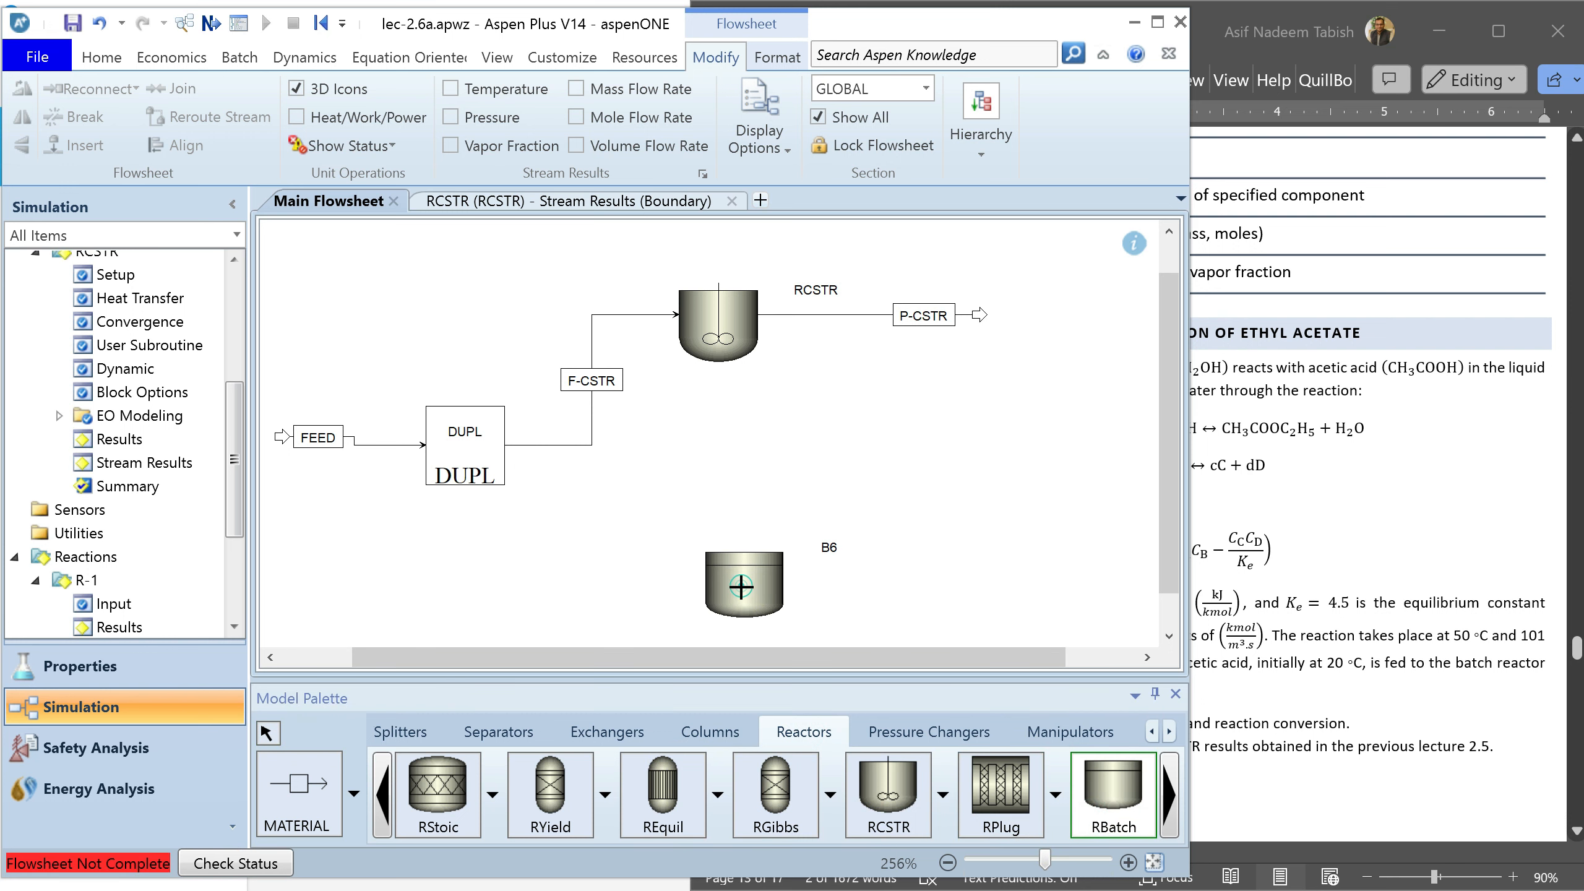
Connect a material stream from the DUPL block to the batch reactor's feed and add a product stream at its outlet
{"action": "left_click", "coordinate": [300, 793]}
{"action": "left_click", "coordinate": [506, 444]}
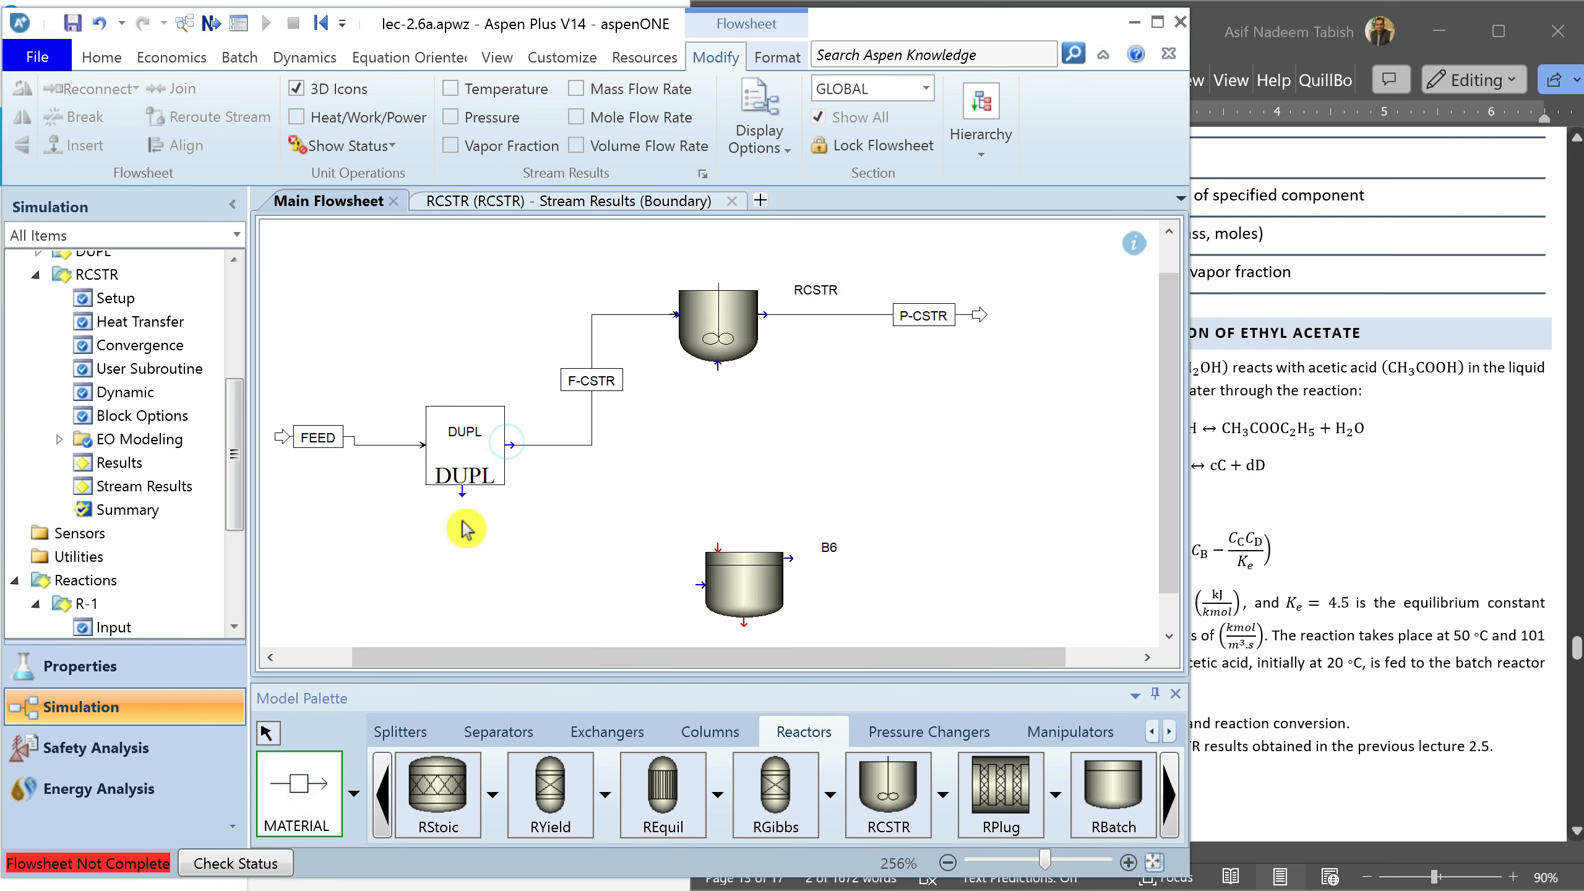
{"action": "left_click", "coordinate": [718, 548]}
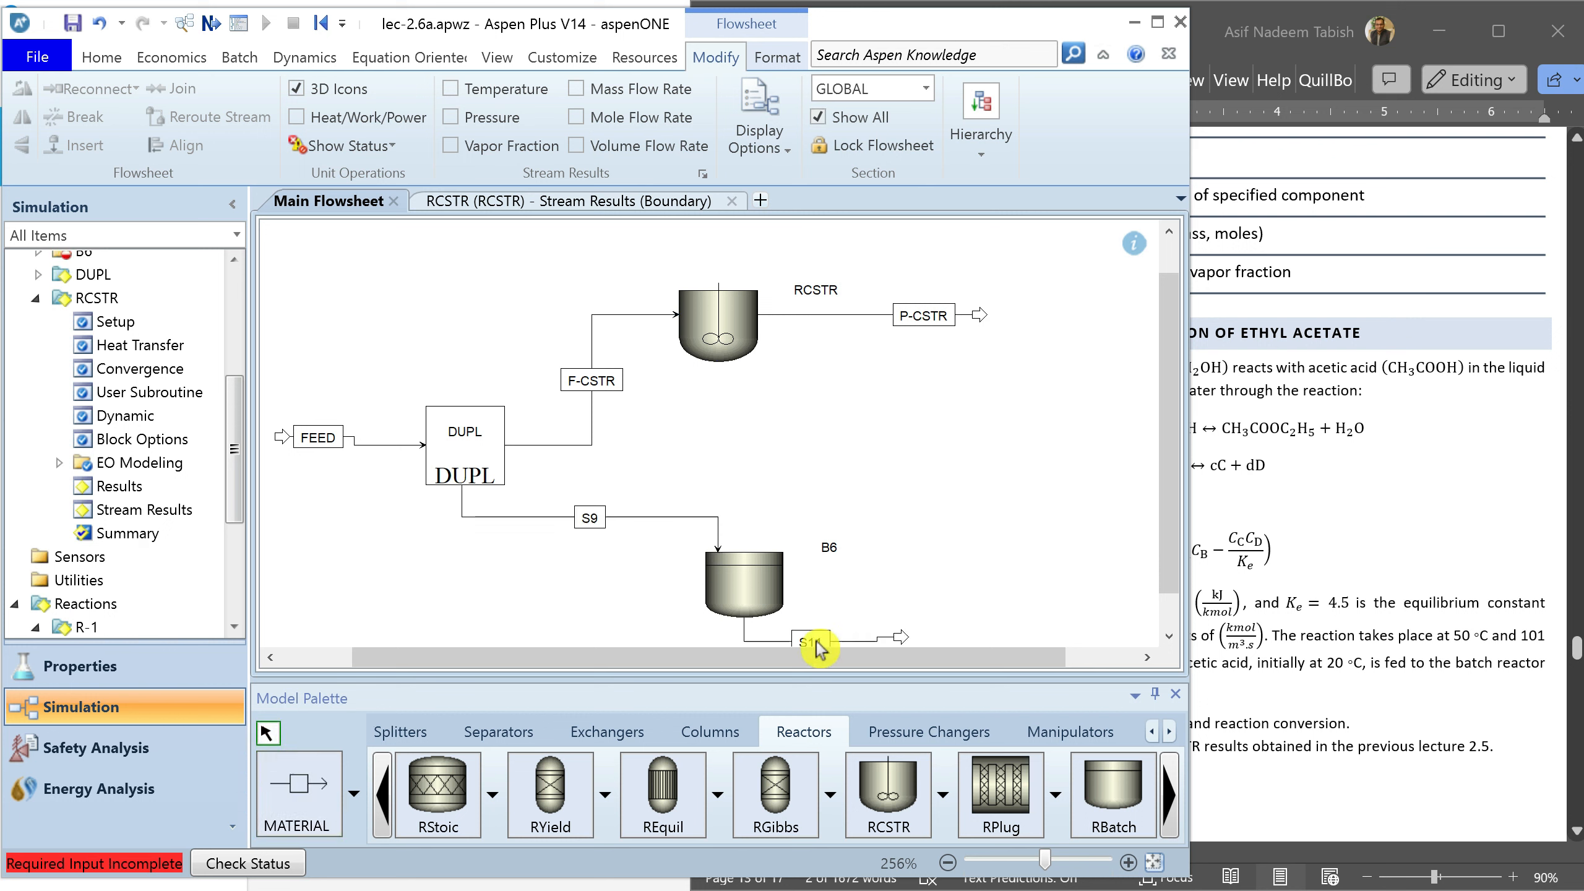
Rename the batch reactor's product stream P-RBATCH, its feed stream F-RBATCH, and the block RBATCH
{"action": "double_click", "coordinate": [816, 640]}
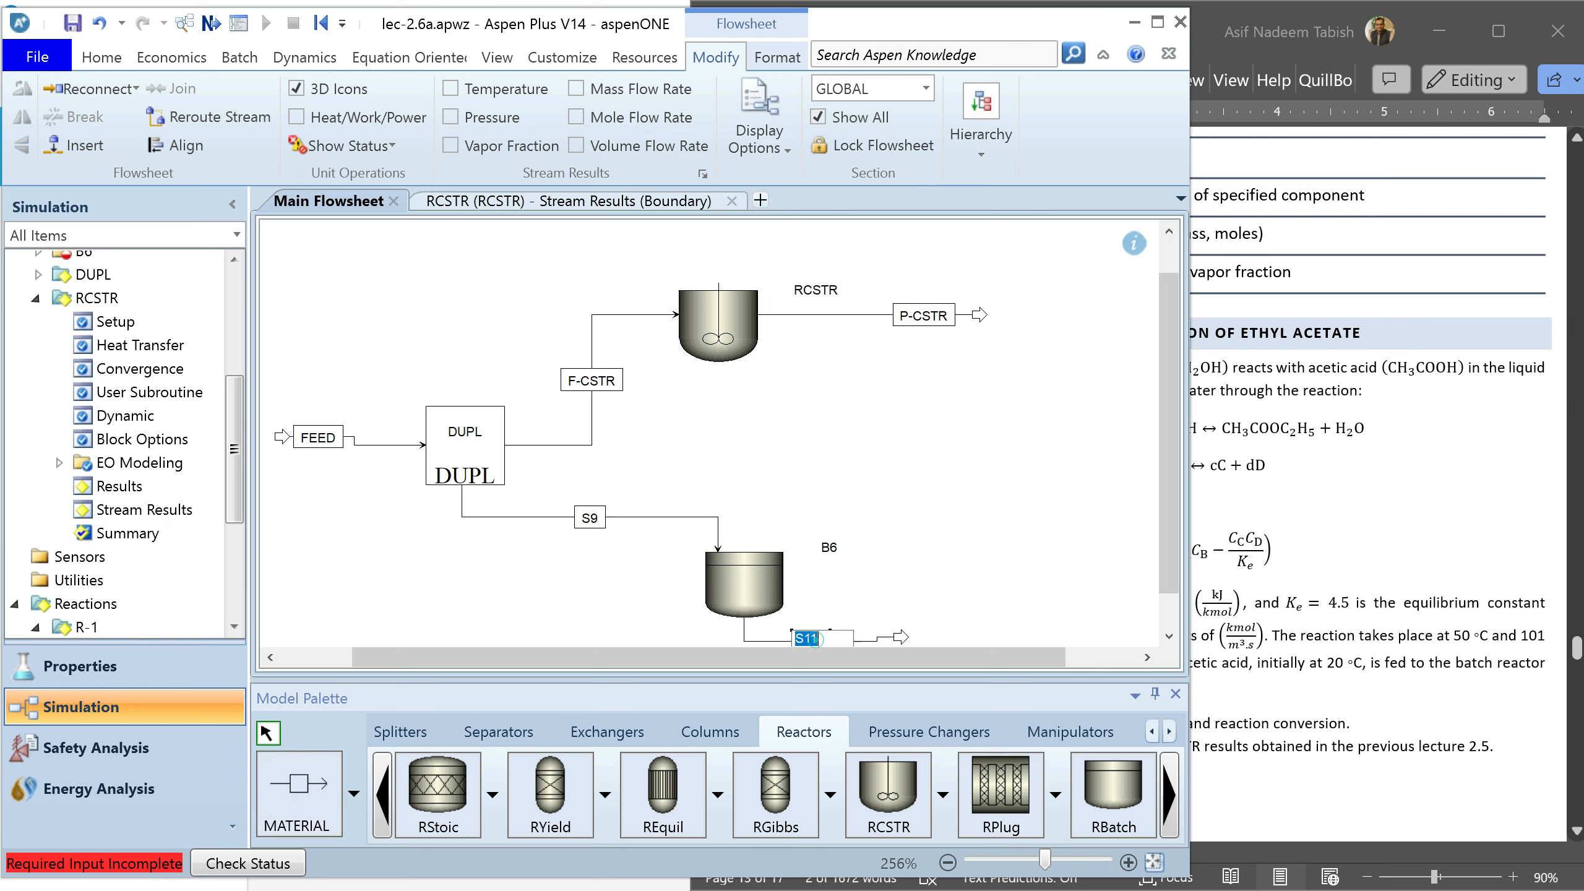
{"action": "type", "text": "P-RBATCH"}
{"action": "left_click", "coordinate": [591, 519]}
{"action": "double_click", "coordinate": [591, 519]}
{"action": "type", "text": "F-RBATCH"}
{"action": "double_click", "coordinate": [828, 547]}
{"action": "type", "text": "RBATCH"}
{"action": "key", "text": "Return"}
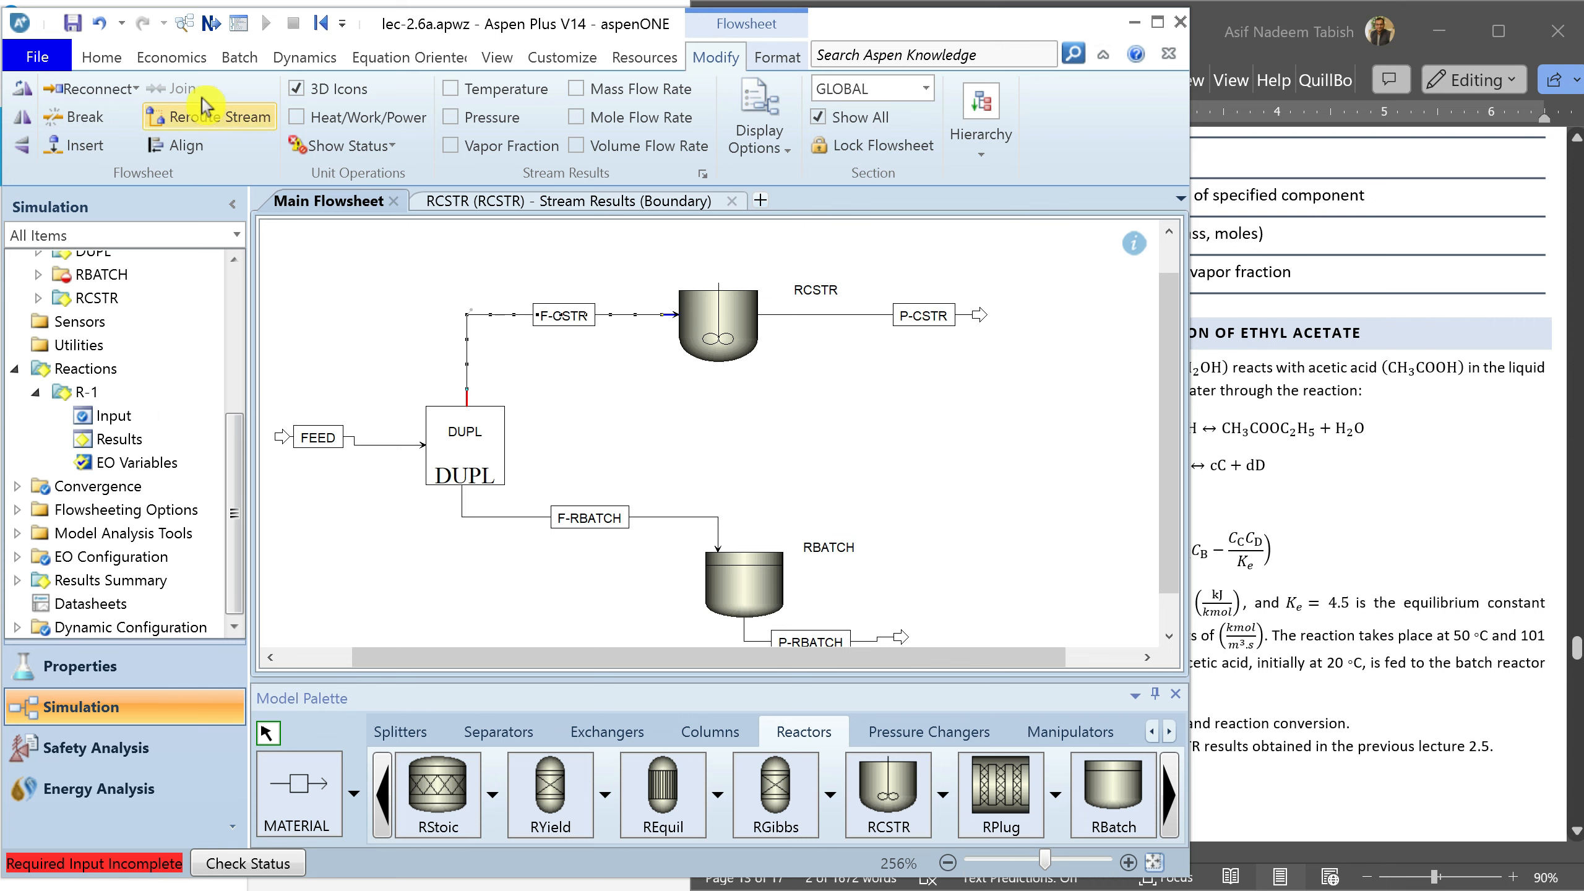
Open the RBATCH setup form in a maximized window with the Model Palette collapsed
{"action": "left_click", "coordinate": [208, 25]}
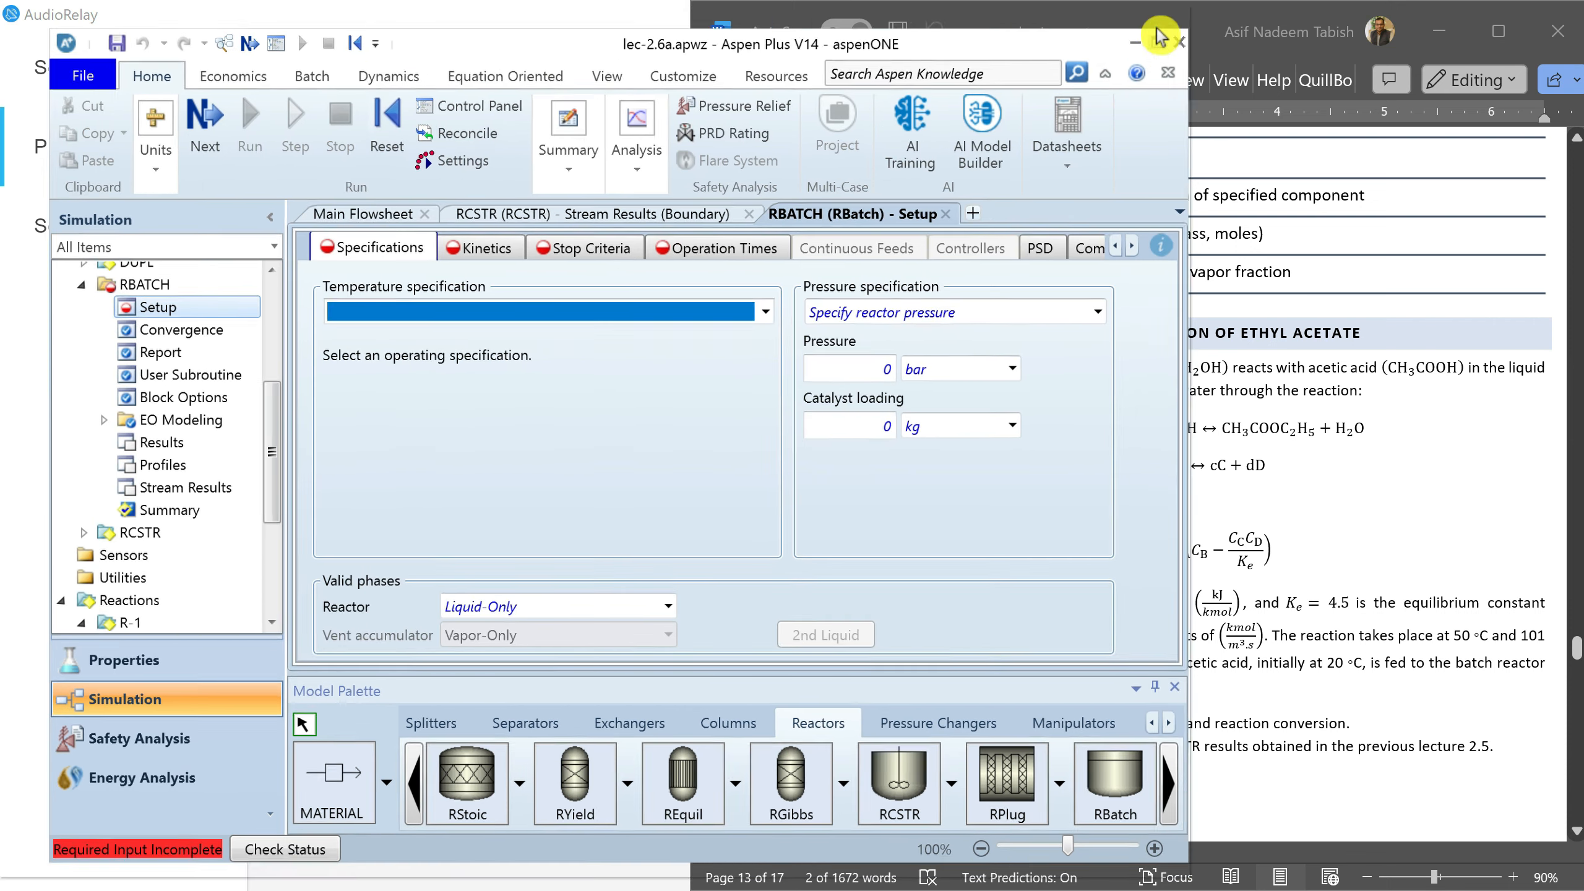
{"action": "left_click", "coordinate": [1158, 22]}
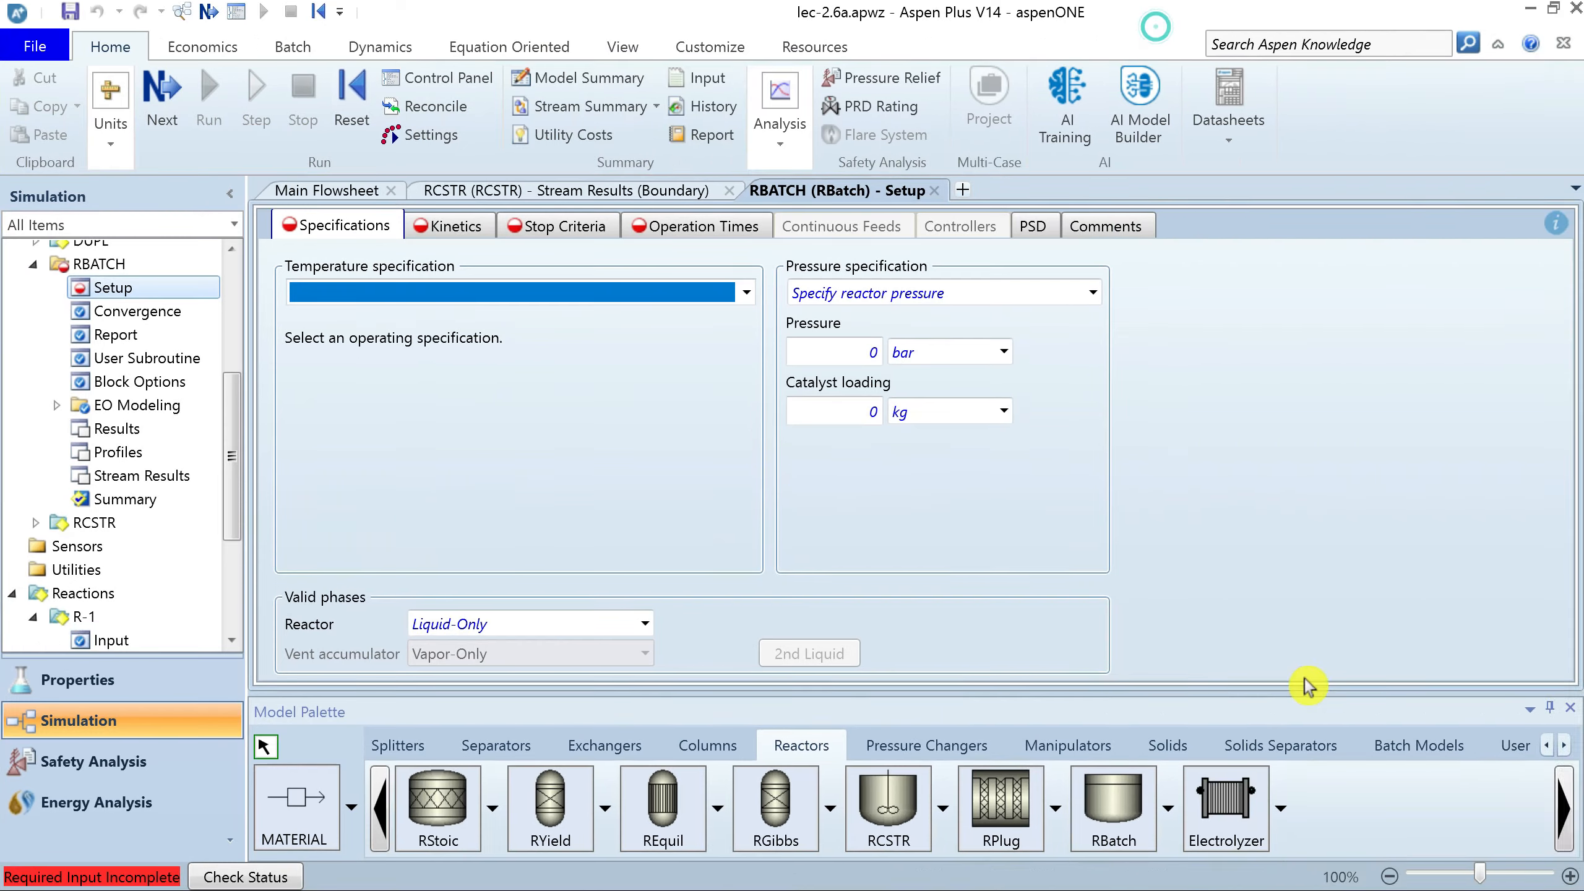
{"action": "left_click", "coordinate": [1550, 707]}
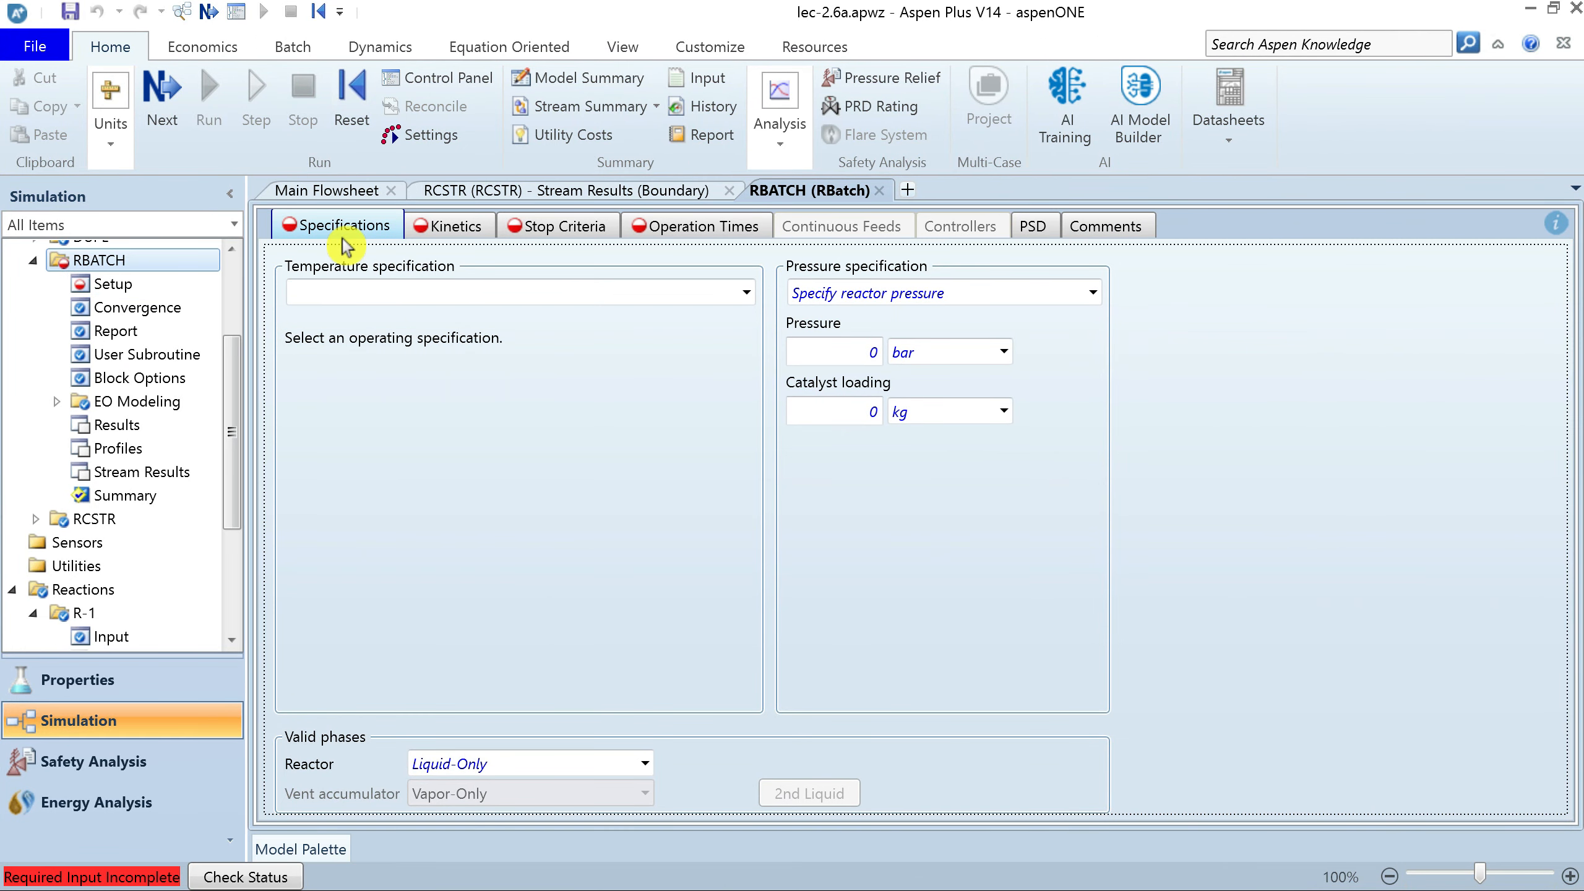
Specify RBATCH with a Constant temperature of 50 C, keeping the Specify reactor pressure option
{"action": "left_click", "coordinate": [516, 295]}
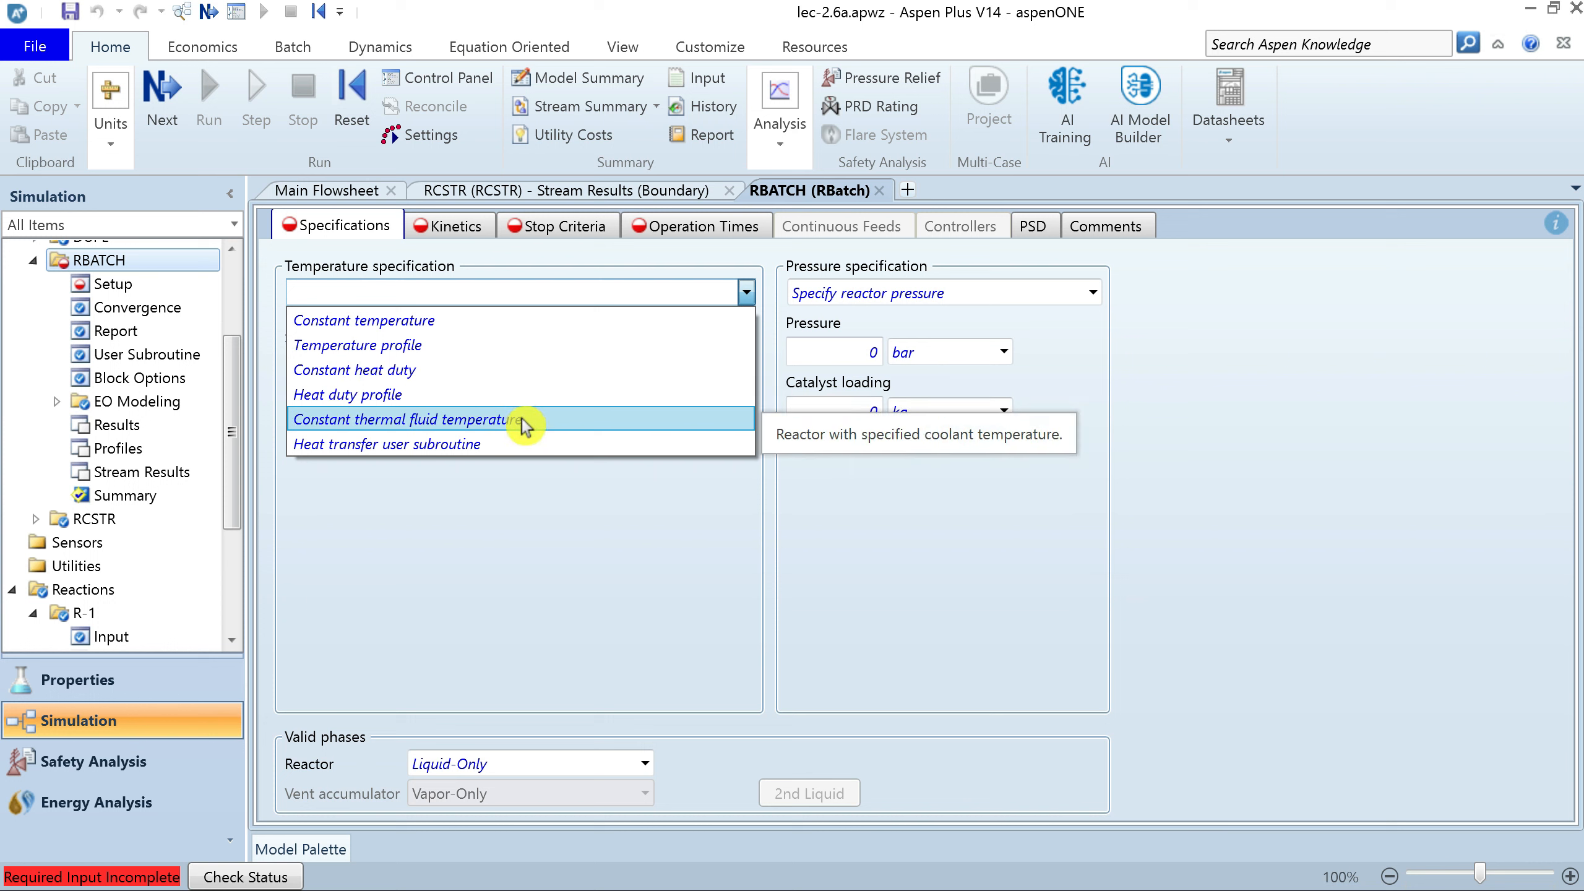
{"action": "left_click", "coordinate": [499, 321]}
{"action": "left_click", "coordinate": [559, 337]}
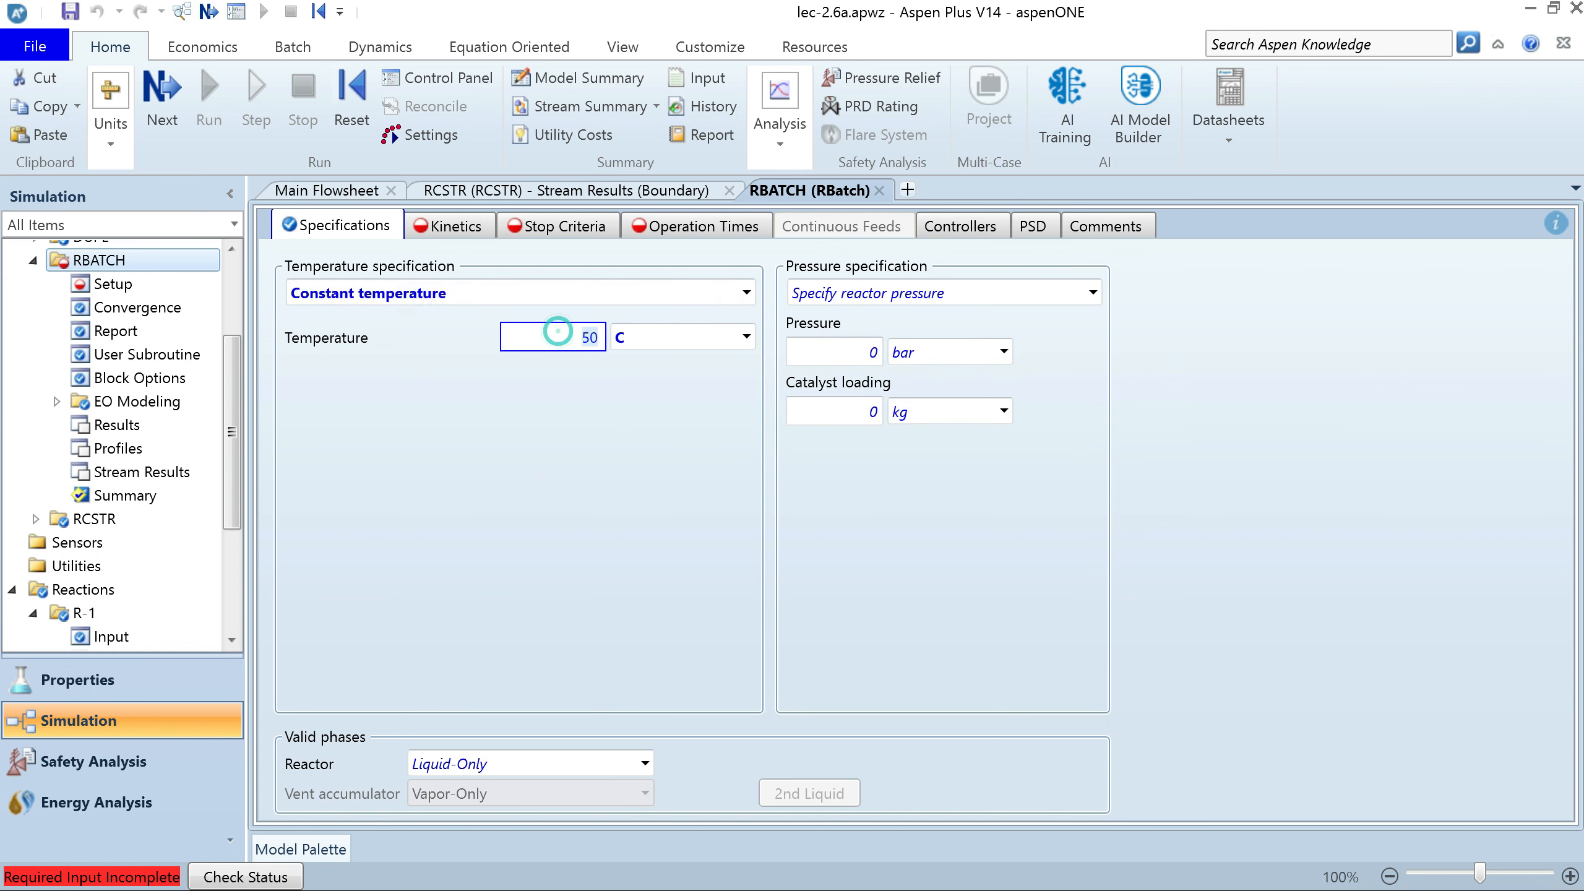
{"action": "left_click", "coordinate": [1087, 296]}
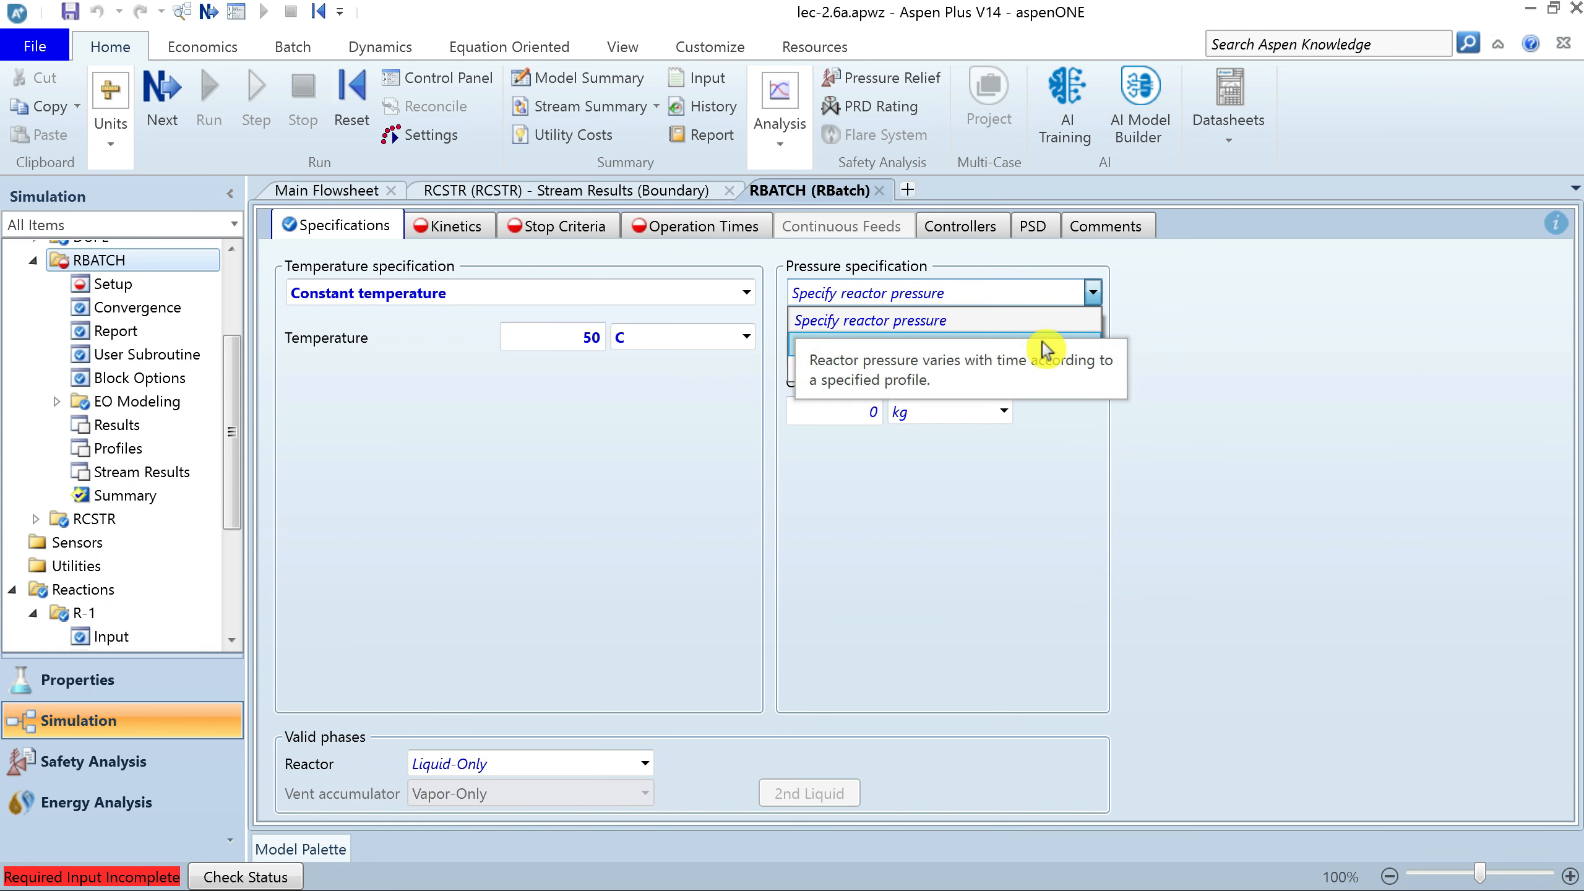
{"action": "left_click", "coordinate": [1103, 452]}
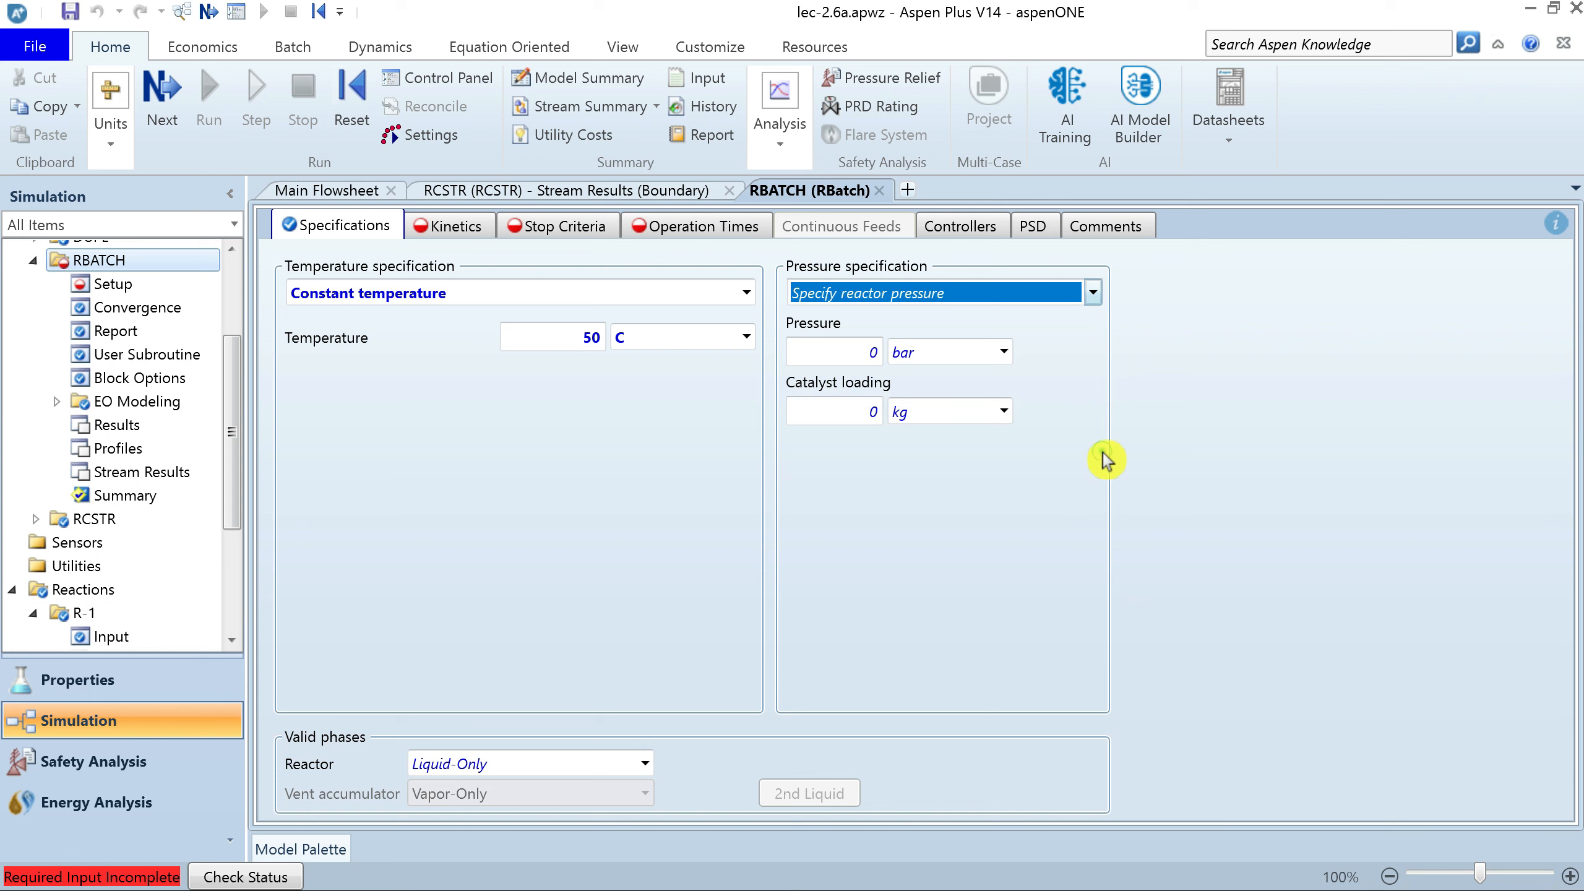
{"action": "left_click", "coordinate": [833, 352]}
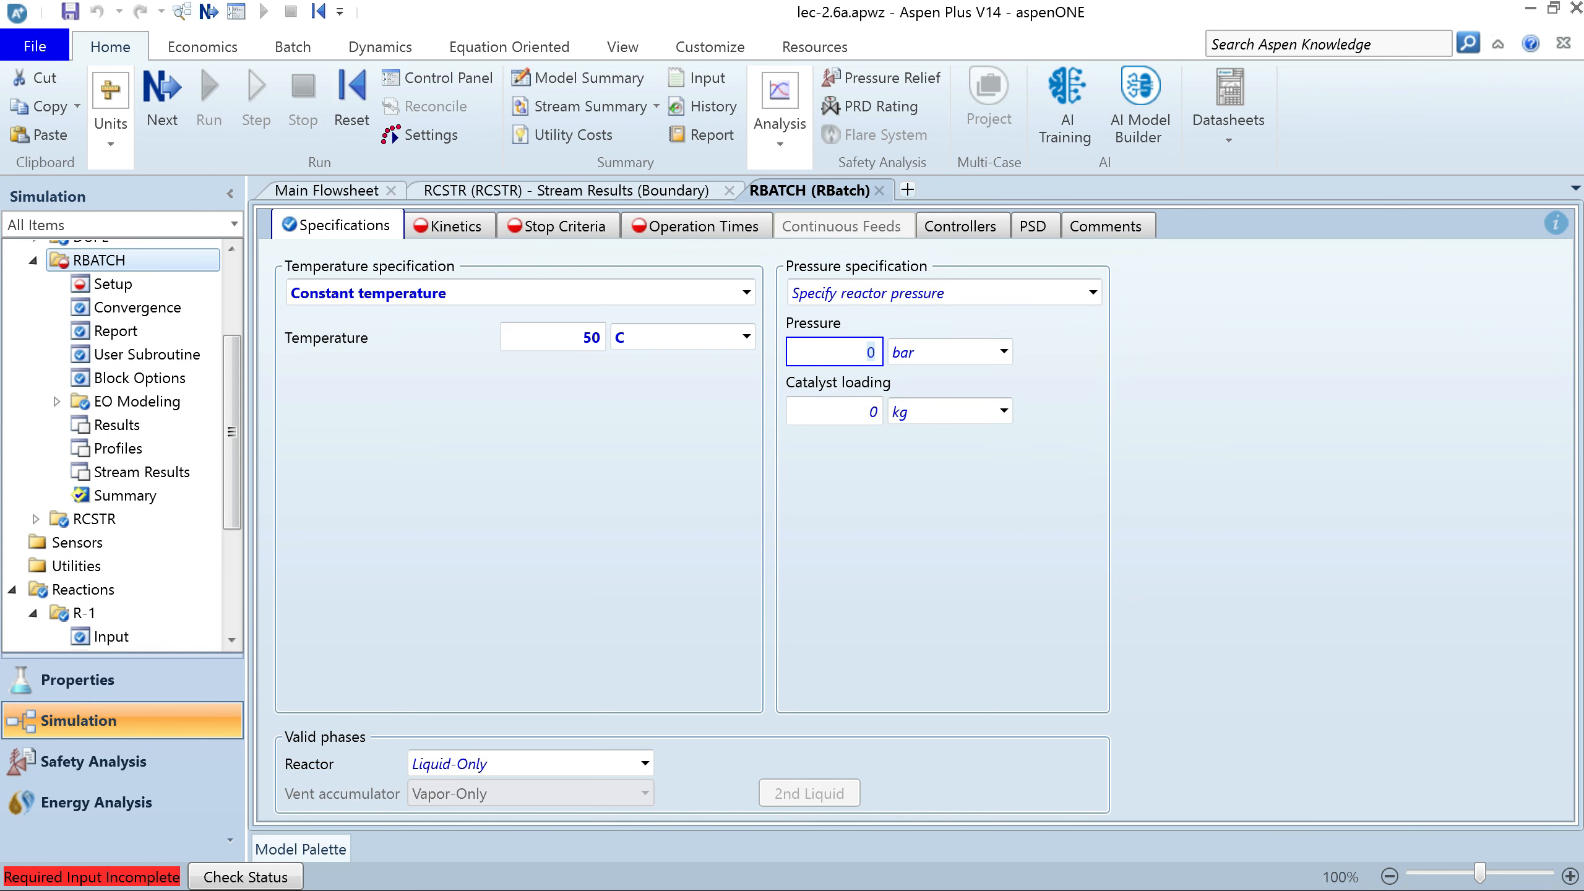
Include reaction set R-1 in the RBATCH kinetics
{"action": "left_click", "coordinate": [462, 226]}
{"action": "left_click", "coordinate": [315, 367]}
{"action": "left_click", "coordinate": [484, 433]}
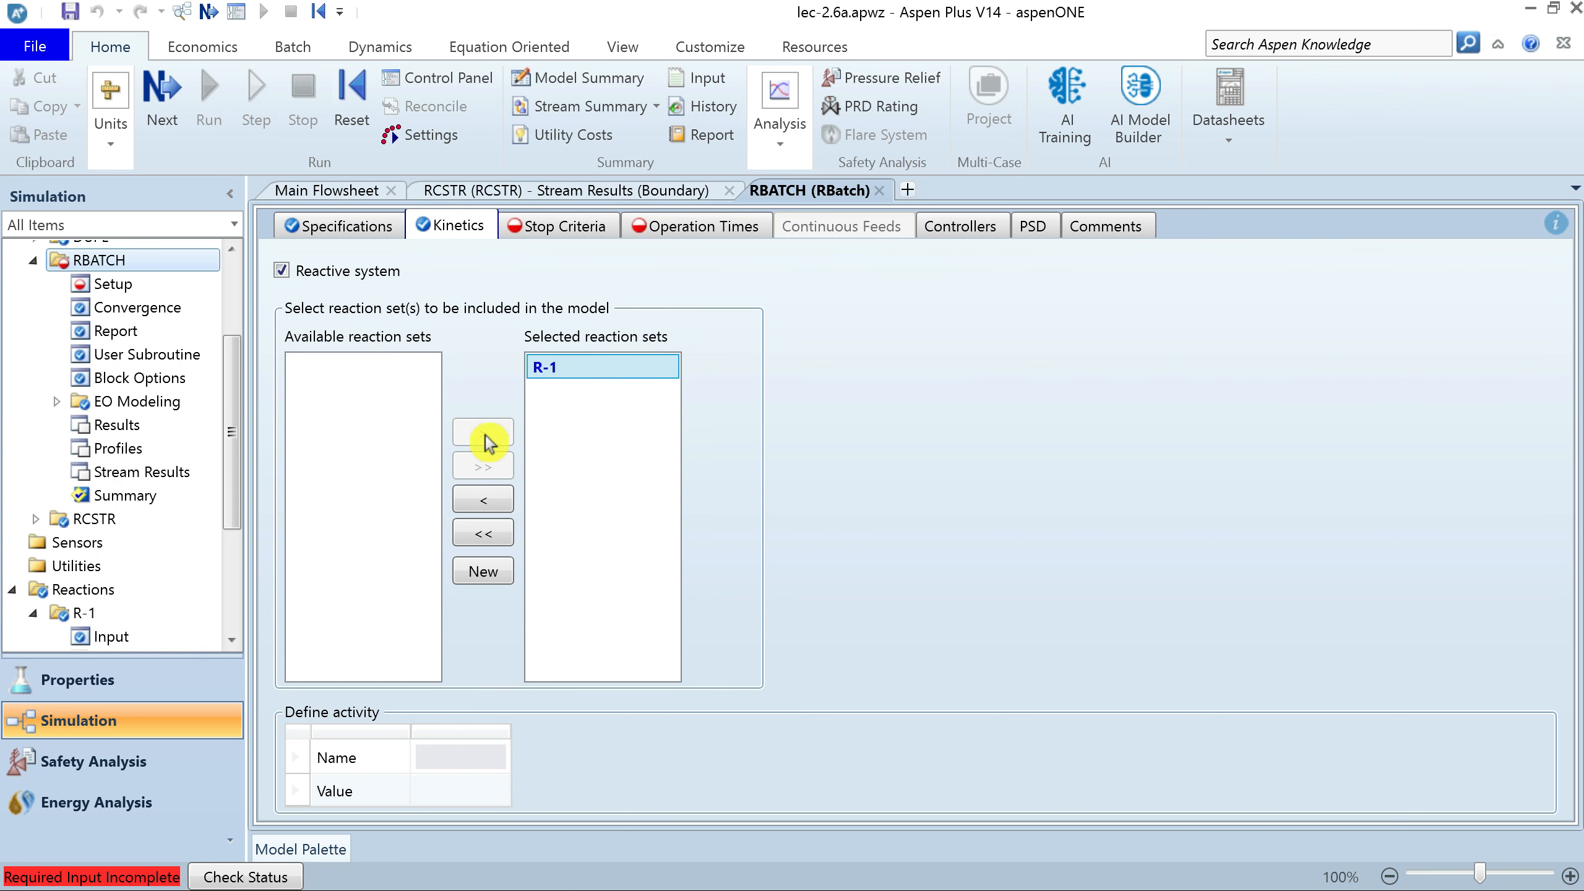
Add stop criterion number 1 for RBATCH with Reactor as its location
{"action": "left_click", "coordinate": [577, 234]}
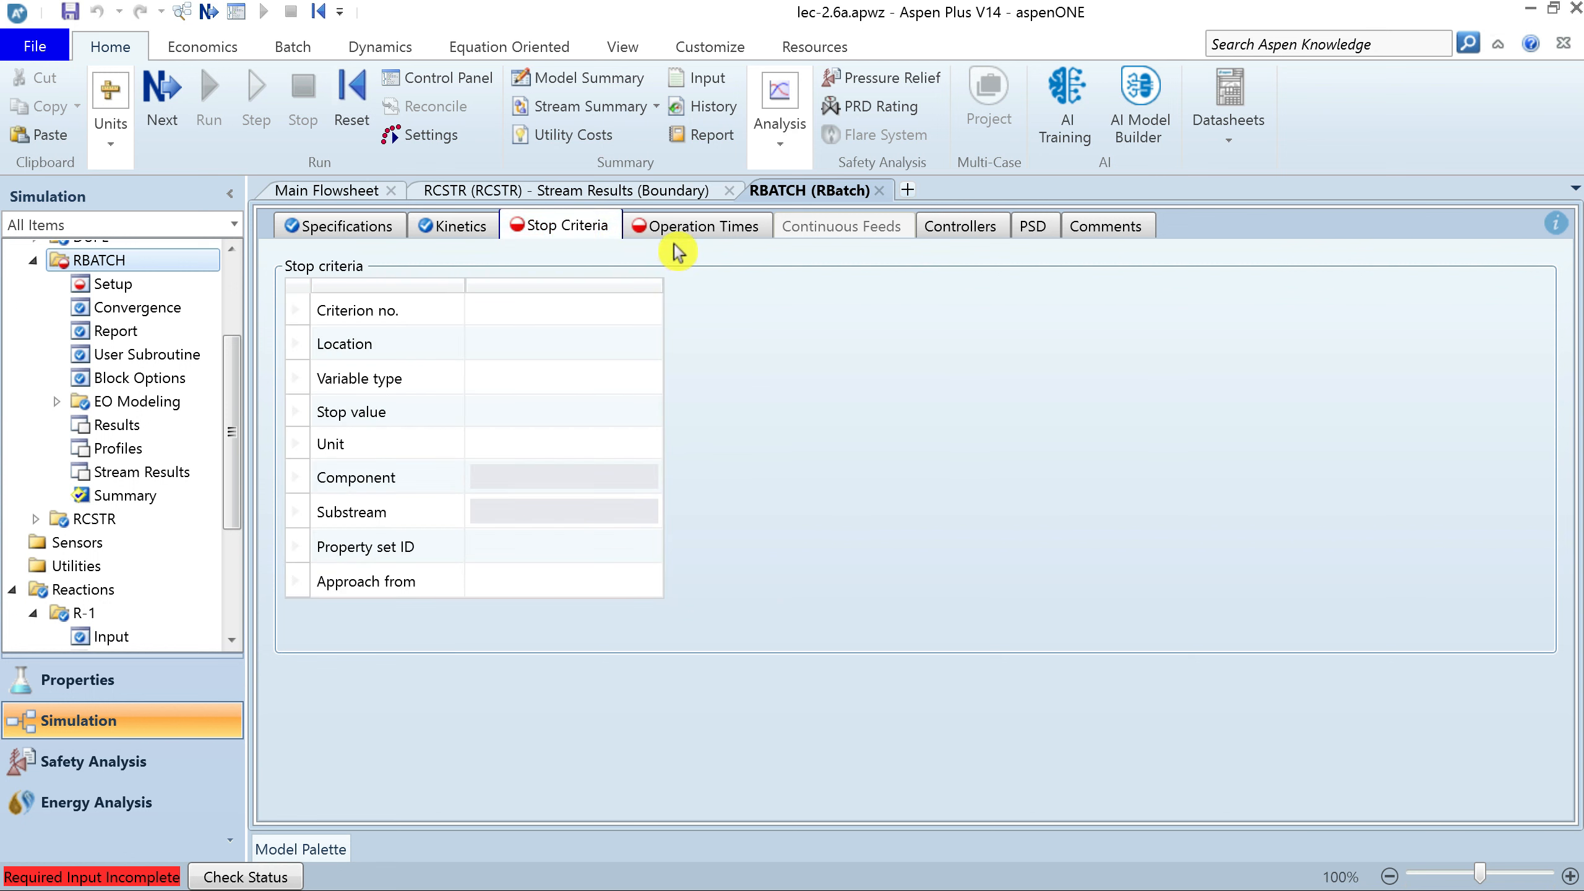
{"action": "left_click", "coordinate": [691, 238]}
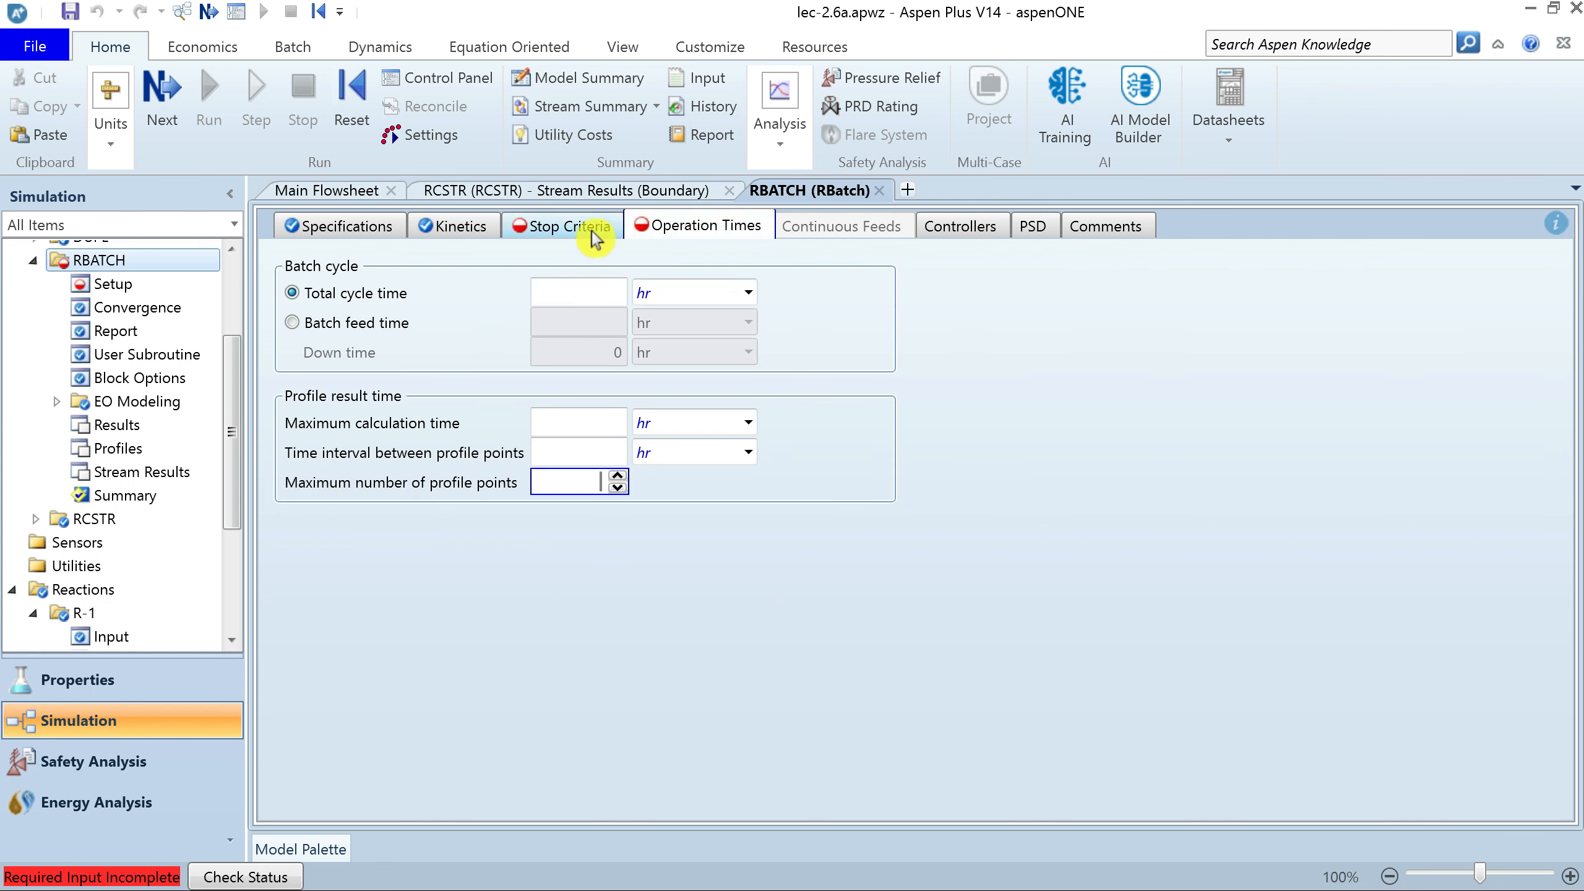
{"action": "left_click", "coordinate": [572, 236]}
{"action": "left_click", "coordinate": [575, 316]}
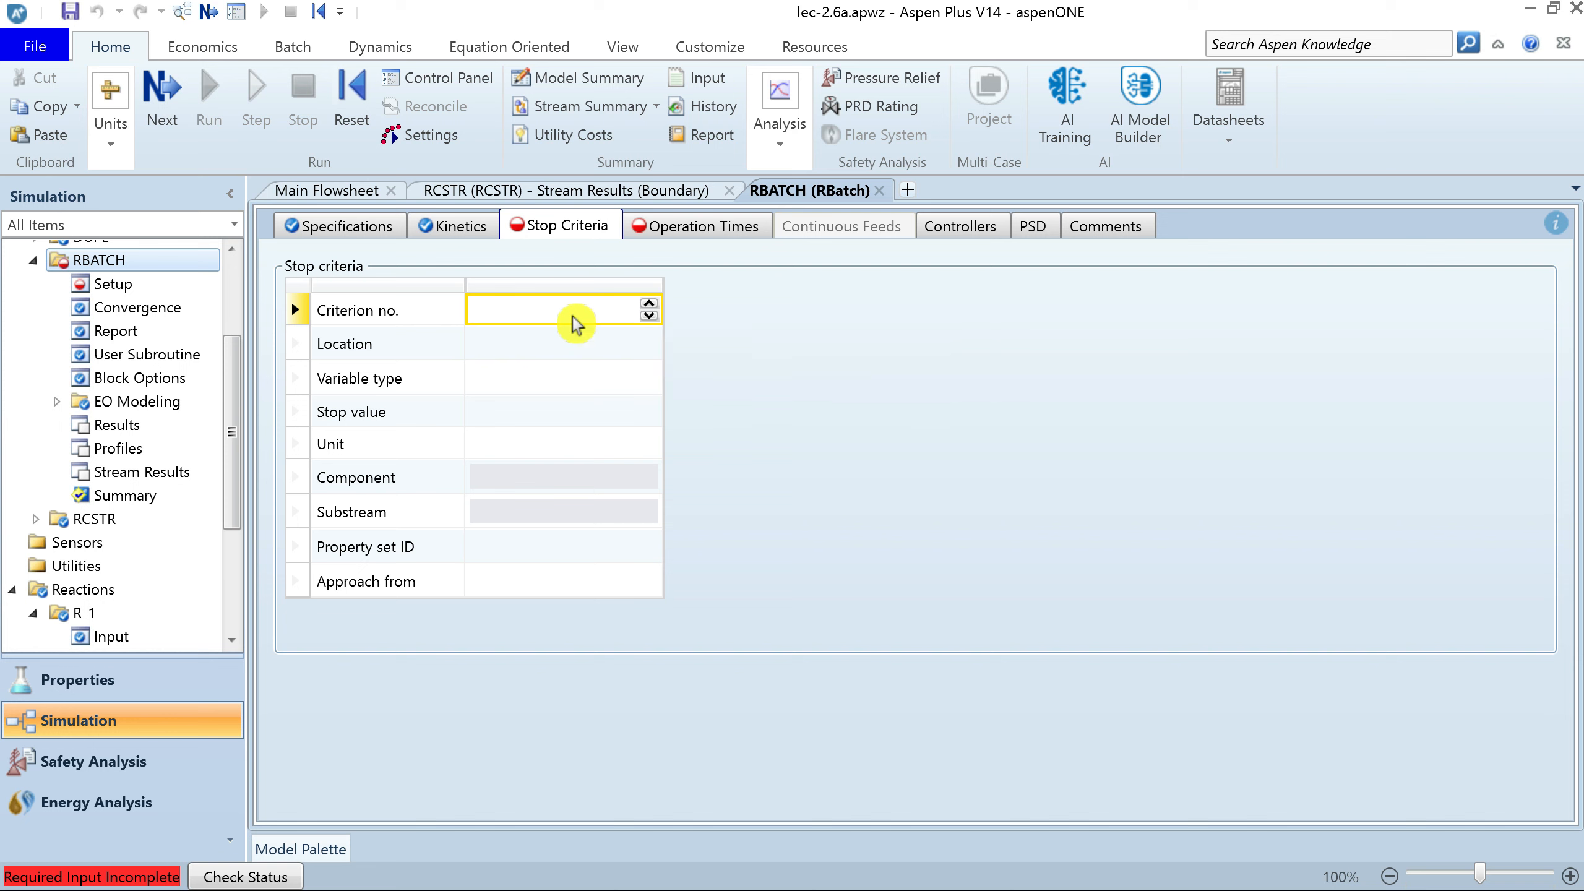
{"action": "type", "text": "1"}
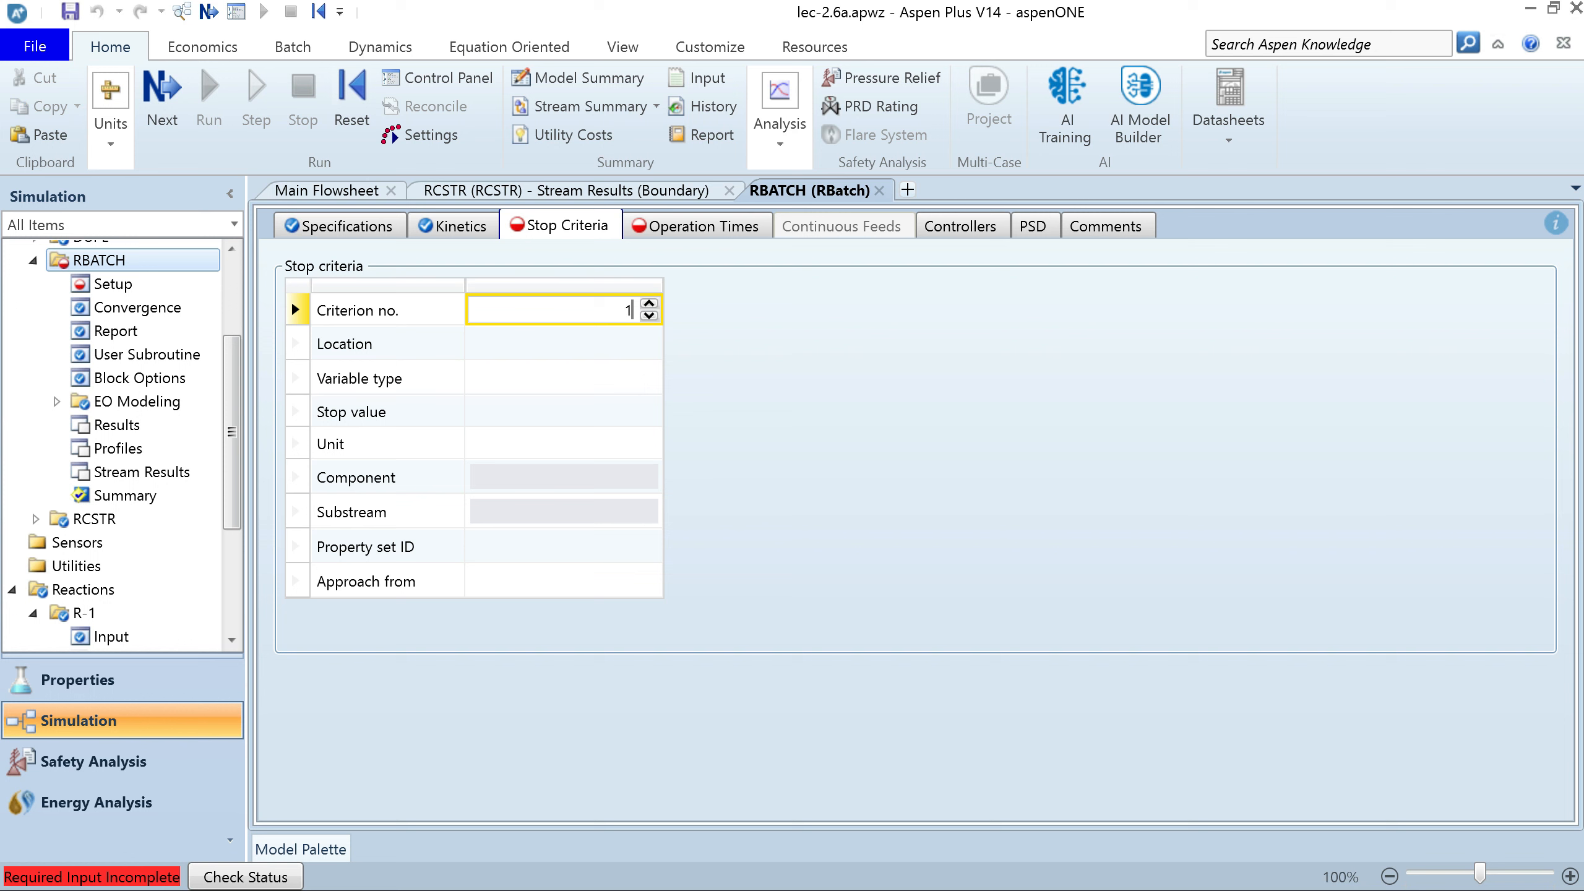
{"action": "key", "text": "Return"}
{"action": "left_click", "coordinate": [629, 344]}
{"action": "left_click", "coordinate": [649, 343]}
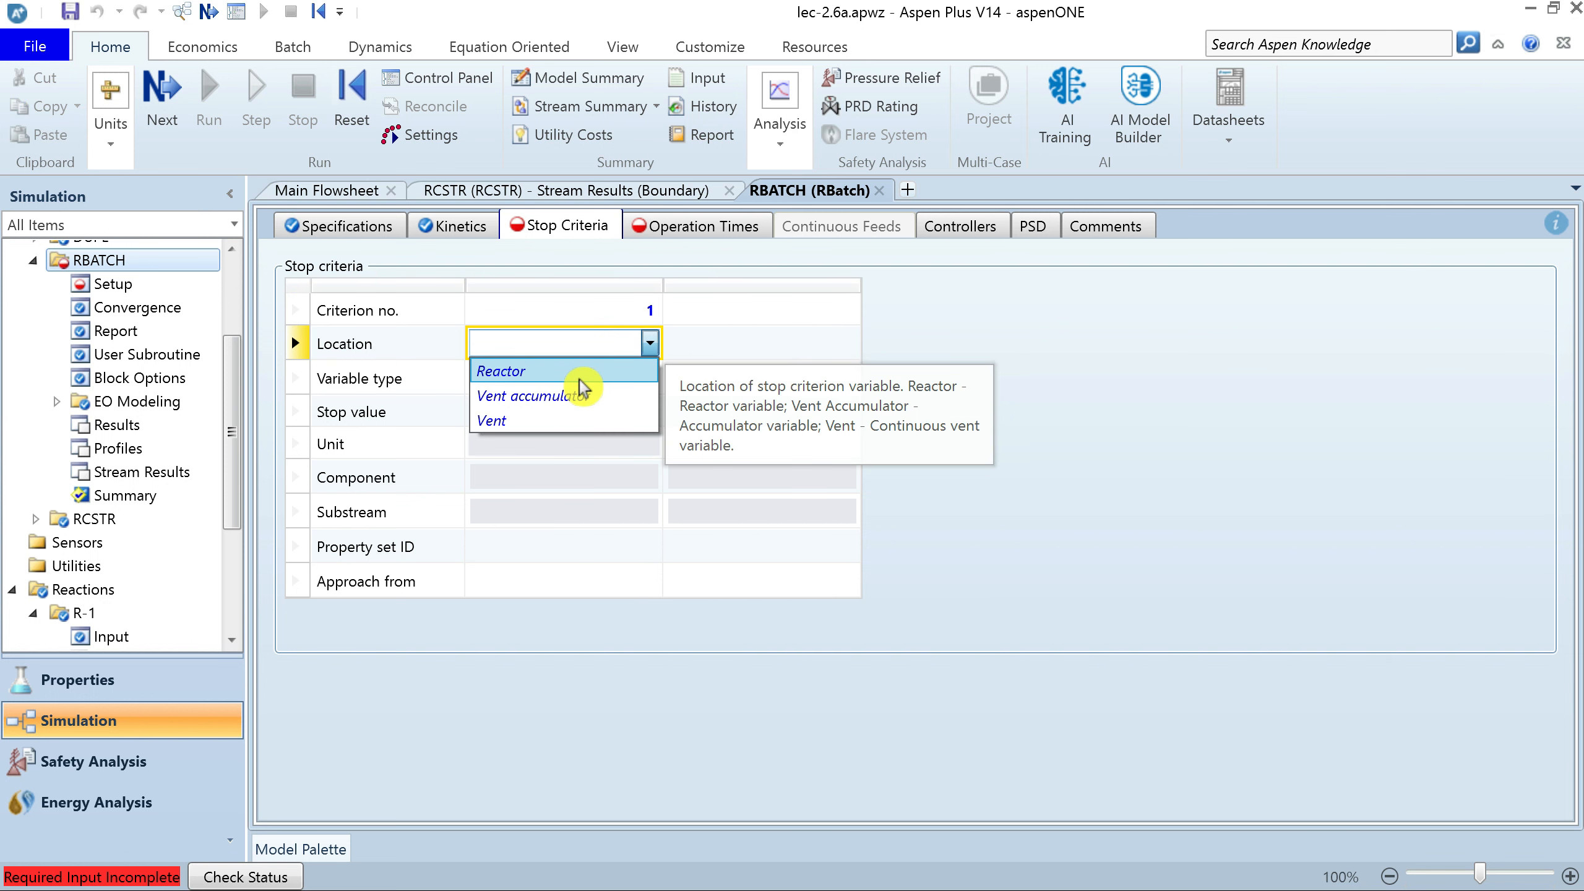
{"action": "left_click", "coordinate": [580, 374]}
Set stop criterion 1 to the Time variable type with a stop value of 0.053 hr
{"action": "left_click", "coordinate": [649, 379]}
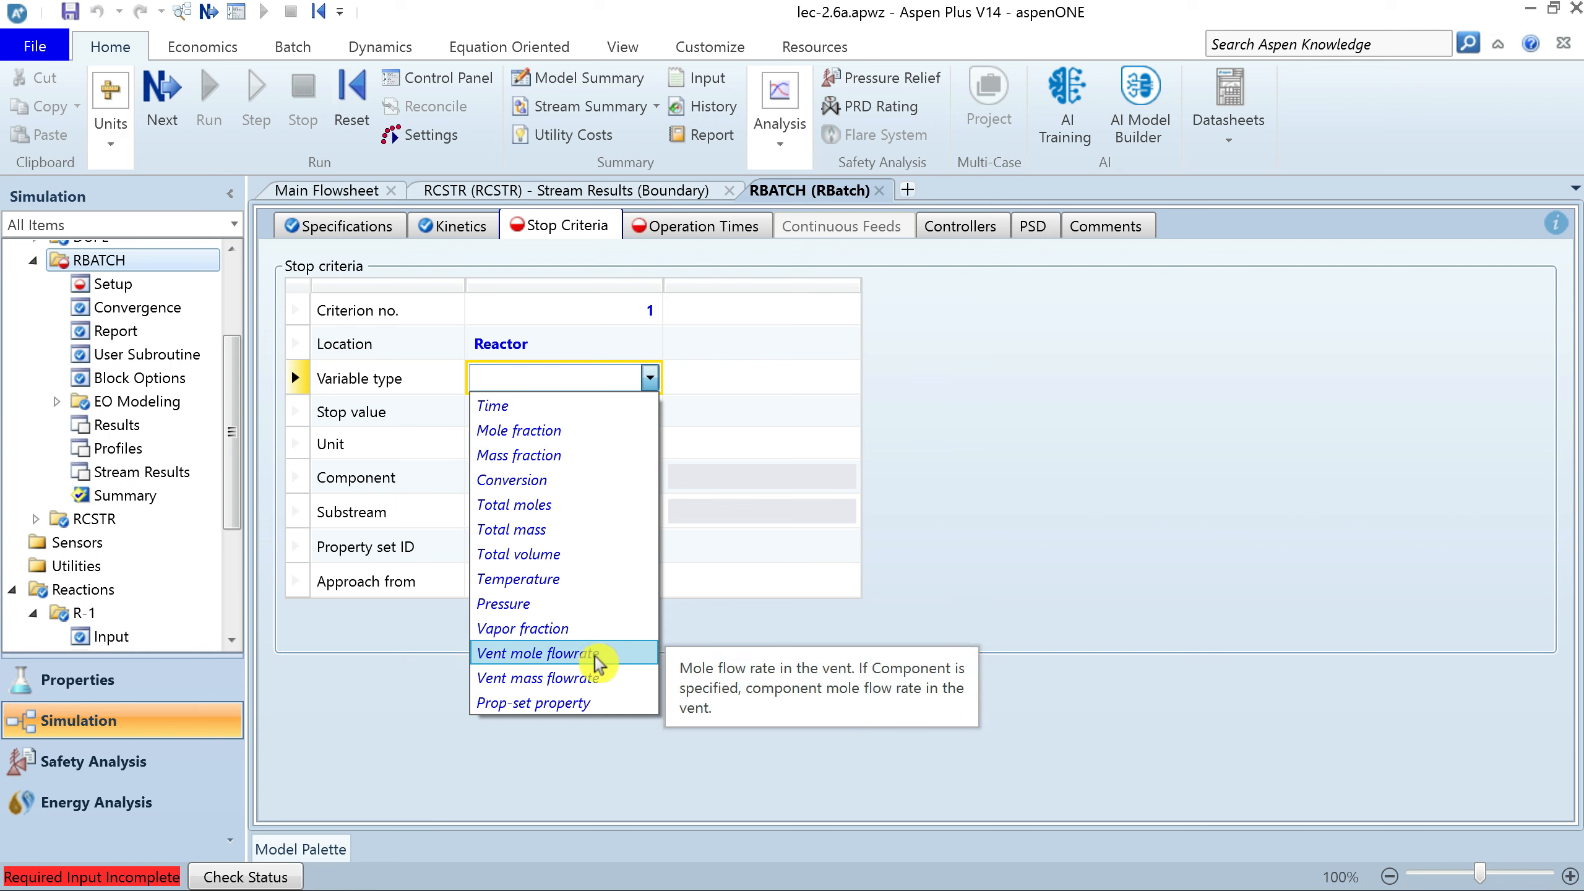
{"action": "left_click", "coordinate": [570, 410]}
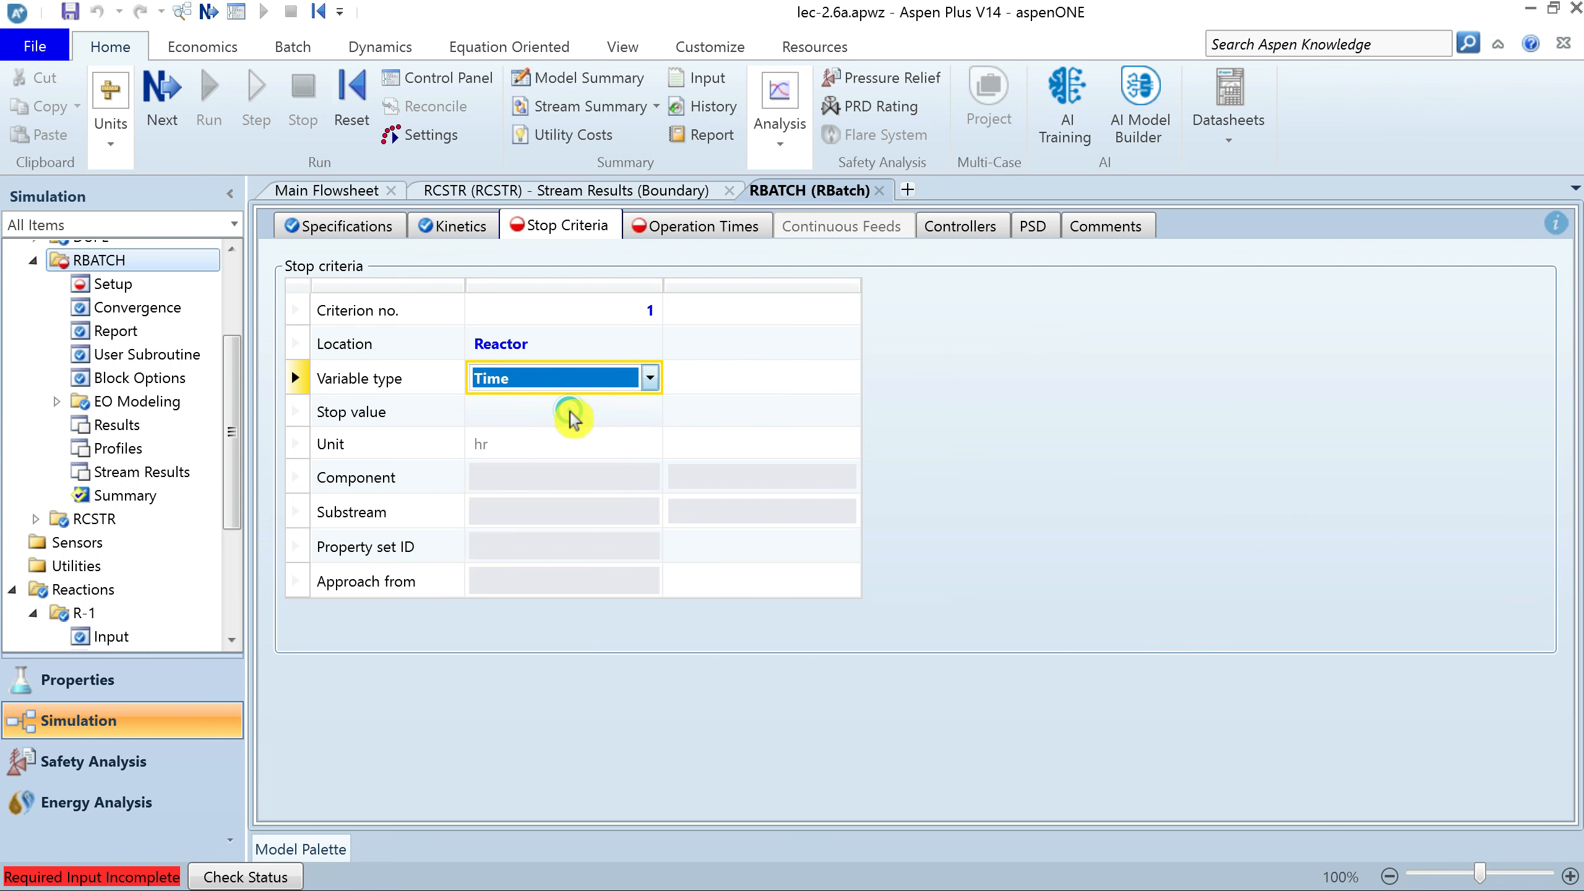
{"action": "left_click", "coordinate": [593, 415]}
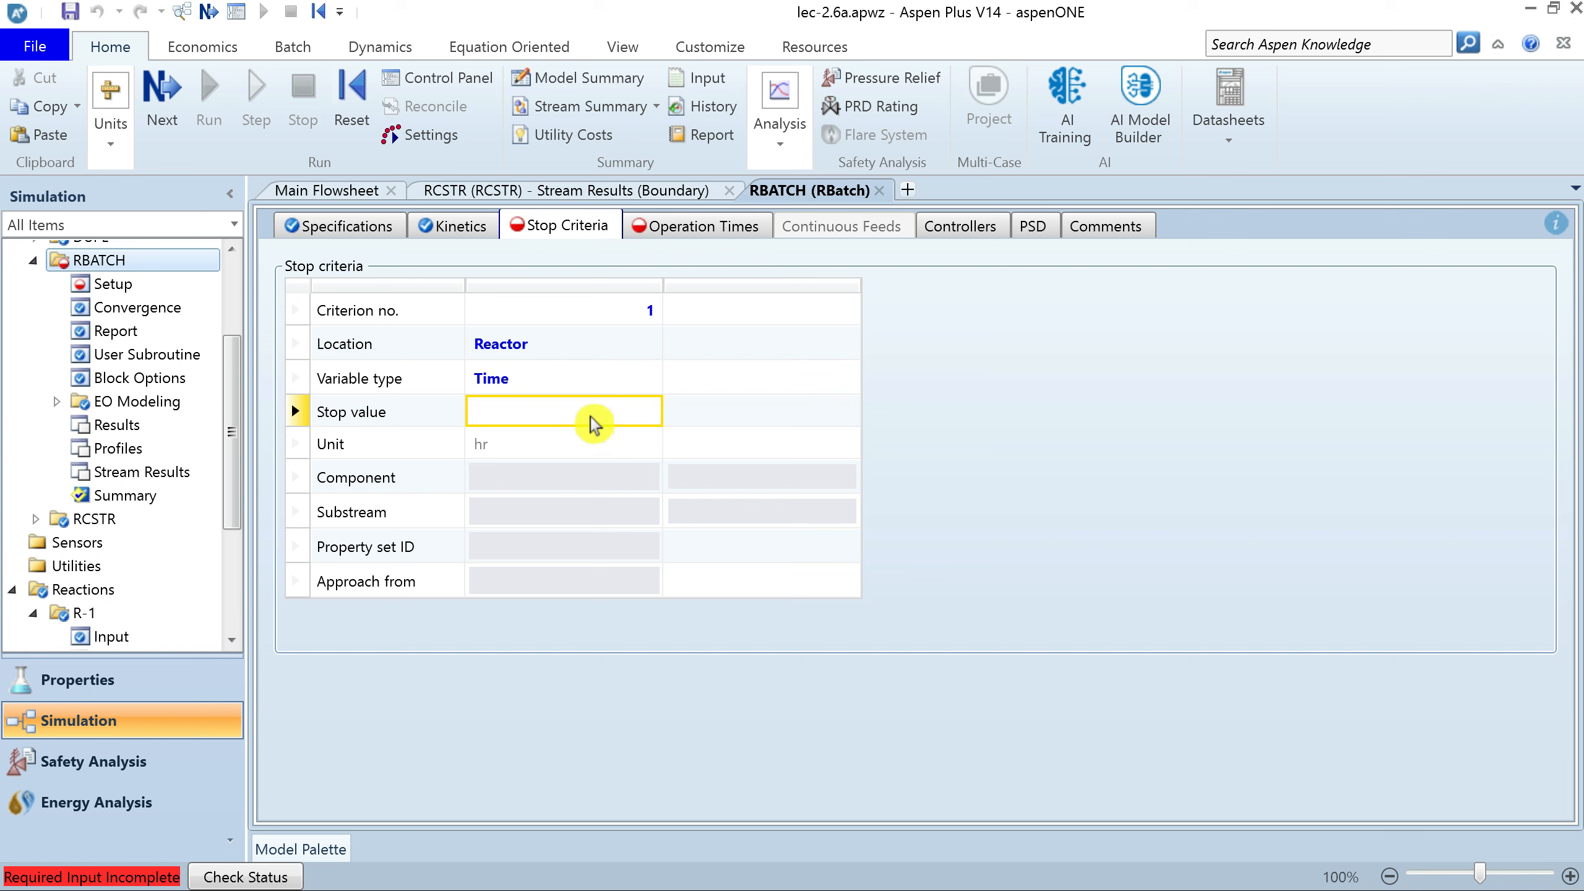
{"action": "type", "text": "0.053"}
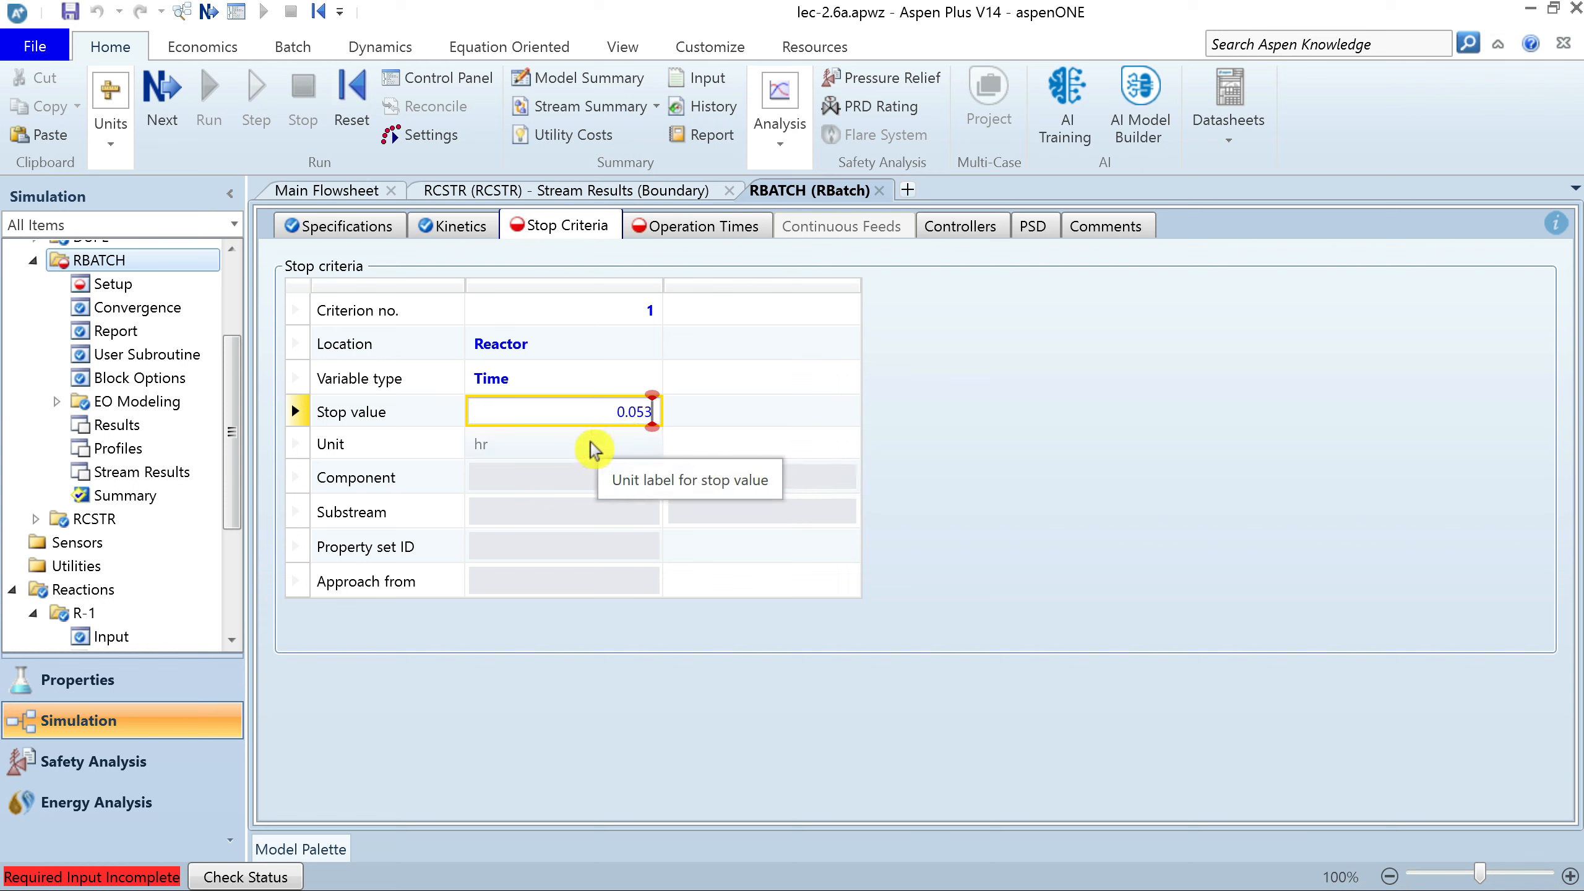
{"action": "key", "text": "Return"}
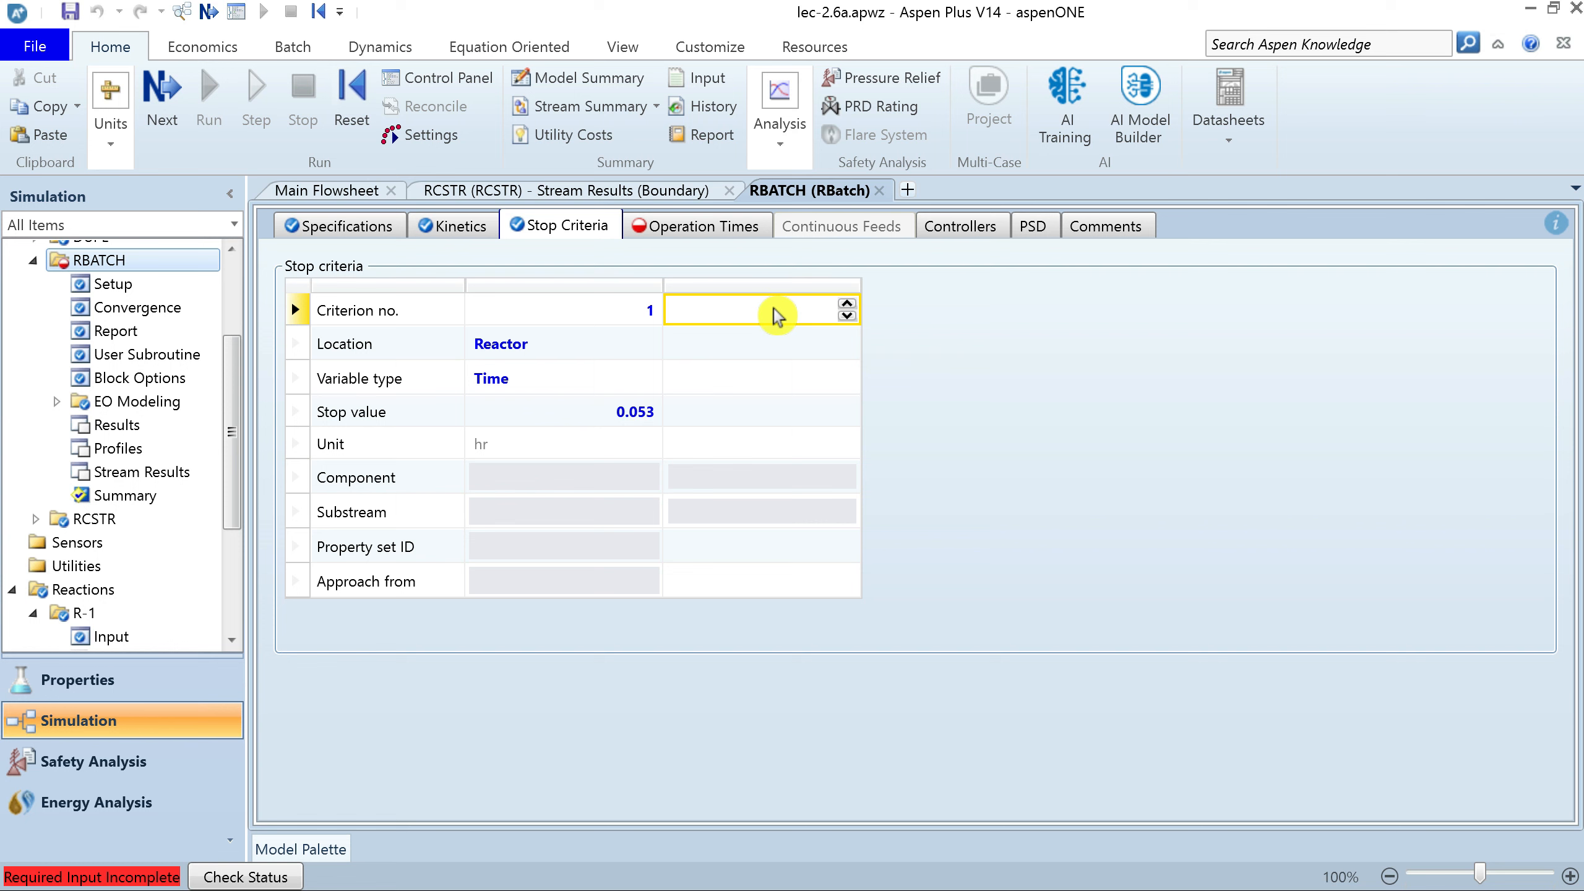
Add stop criterion number 2 with location Reactor, variable type Conversion and a stop value of 0.7
{"action": "type", "text": "2"}
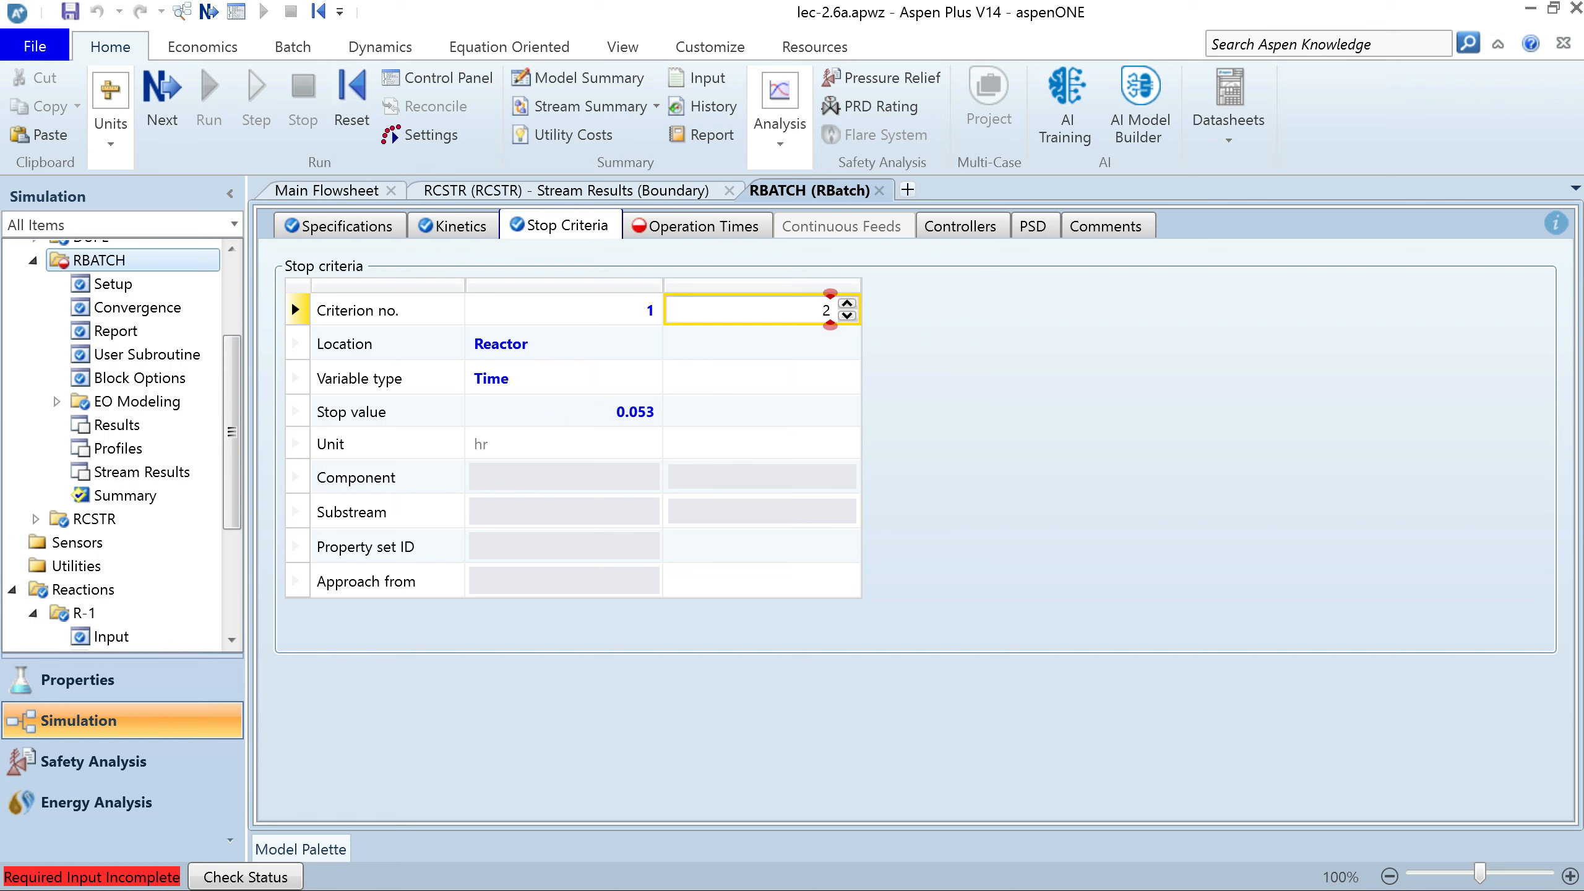
{"action": "left_click", "coordinate": [848, 344]}
{"action": "left_click", "coordinate": [803, 369]}
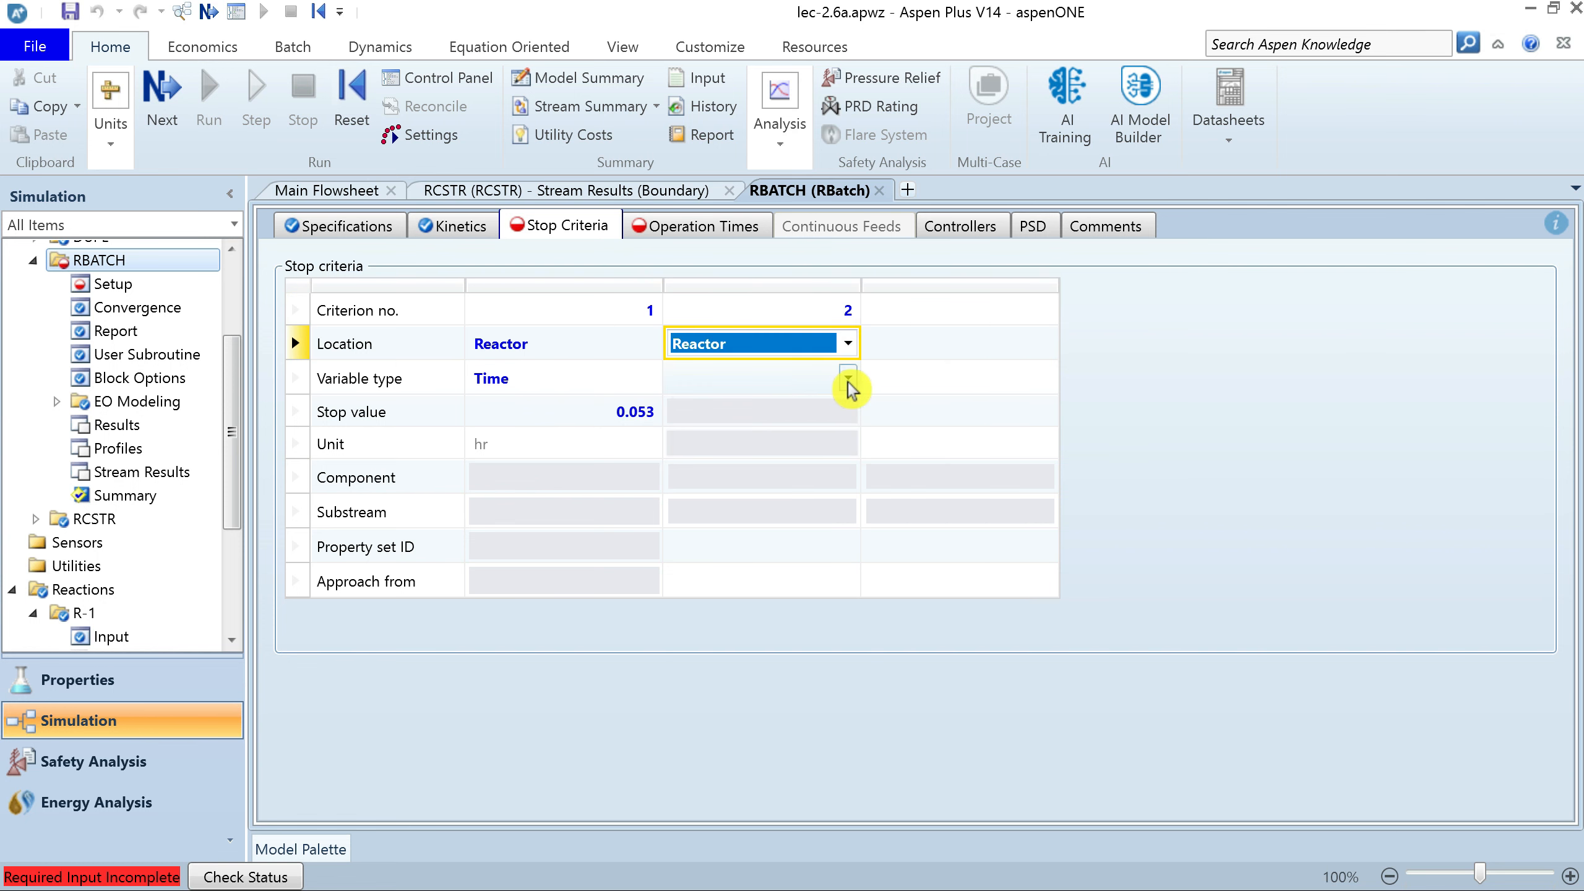
{"action": "left_click", "coordinate": [850, 383]}
{"action": "left_click", "coordinate": [759, 487]}
{"action": "left_click", "coordinate": [805, 417]}
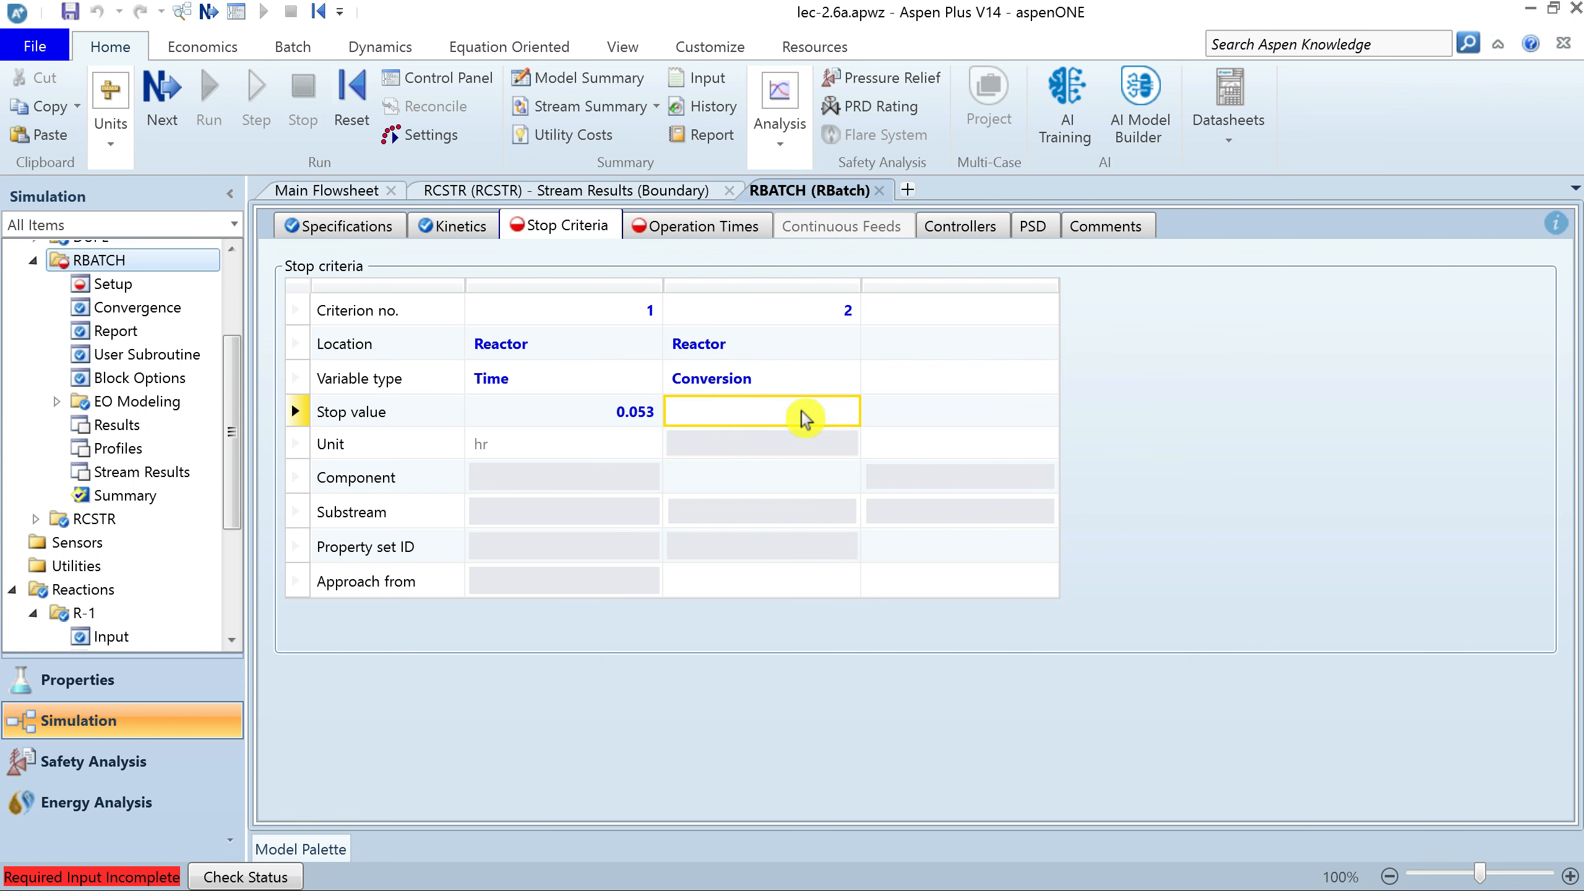
{"action": "type", "text": "0."}
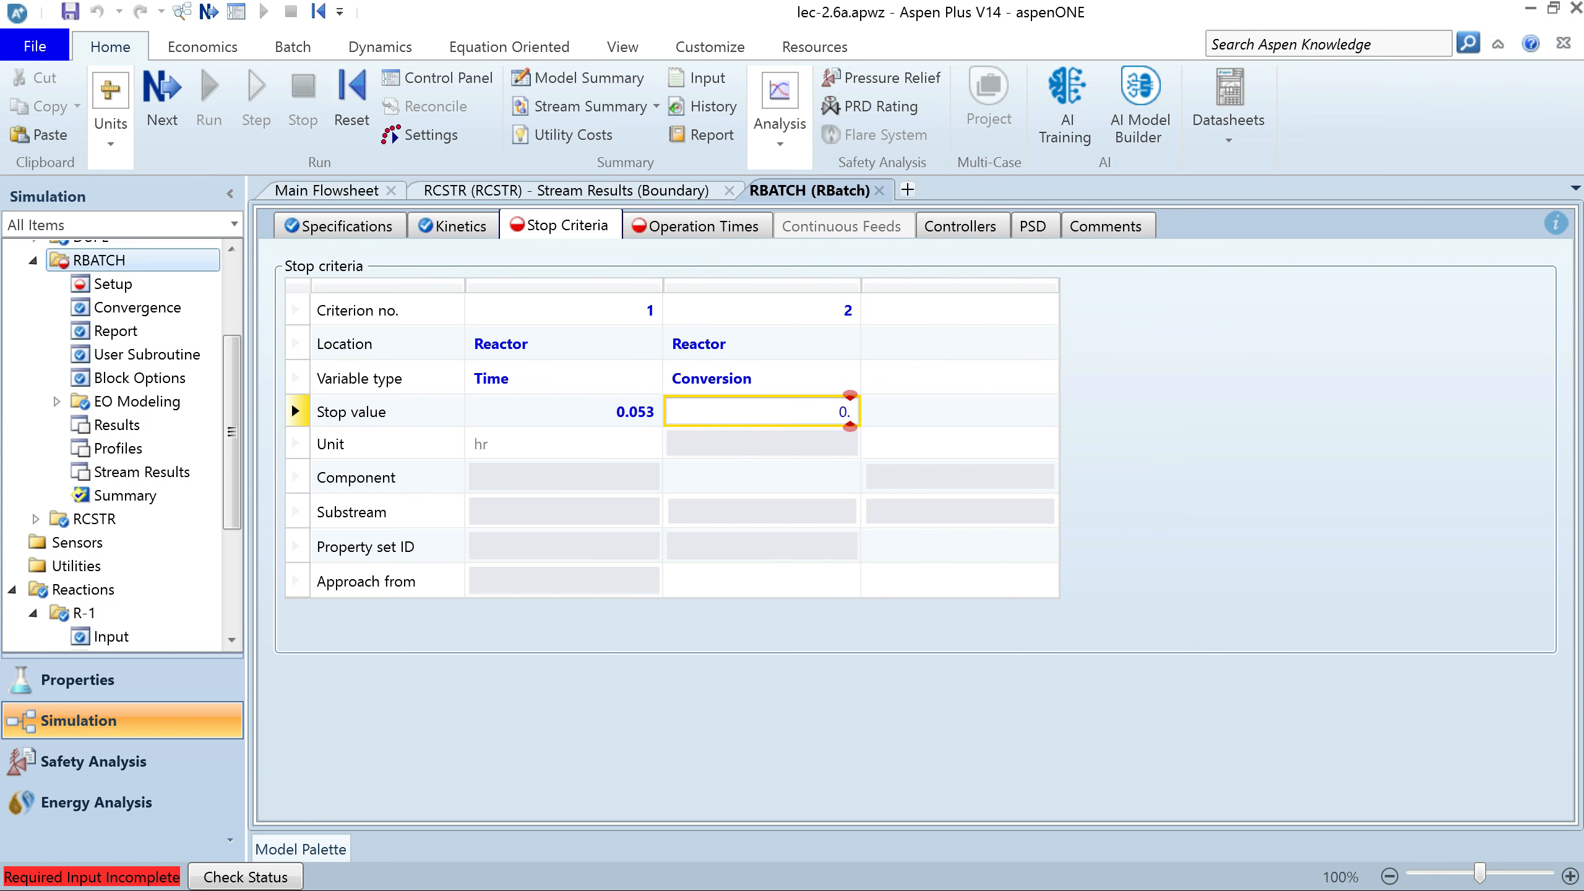
{"action": "type", "text": "7"}
Base the conversion stop criterion on component ETHANOL, approached from Below
{"action": "left_click", "coordinate": [842, 465]}
{"action": "left_click", "coordinate": [847, 477]}
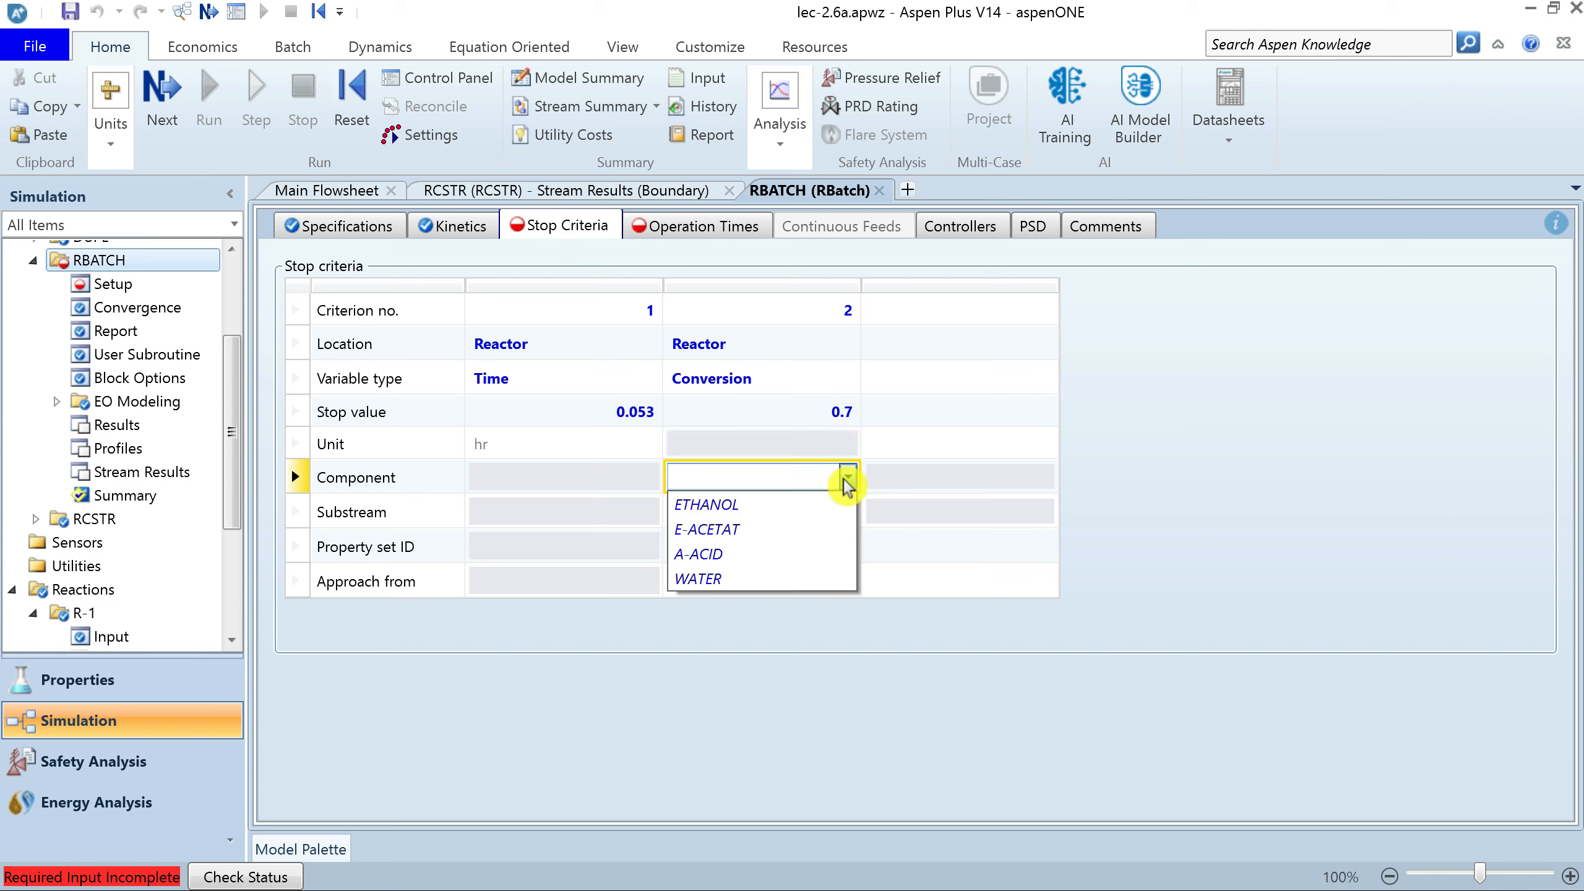
{"action": "left_click", "coordinate": [794, 518]}
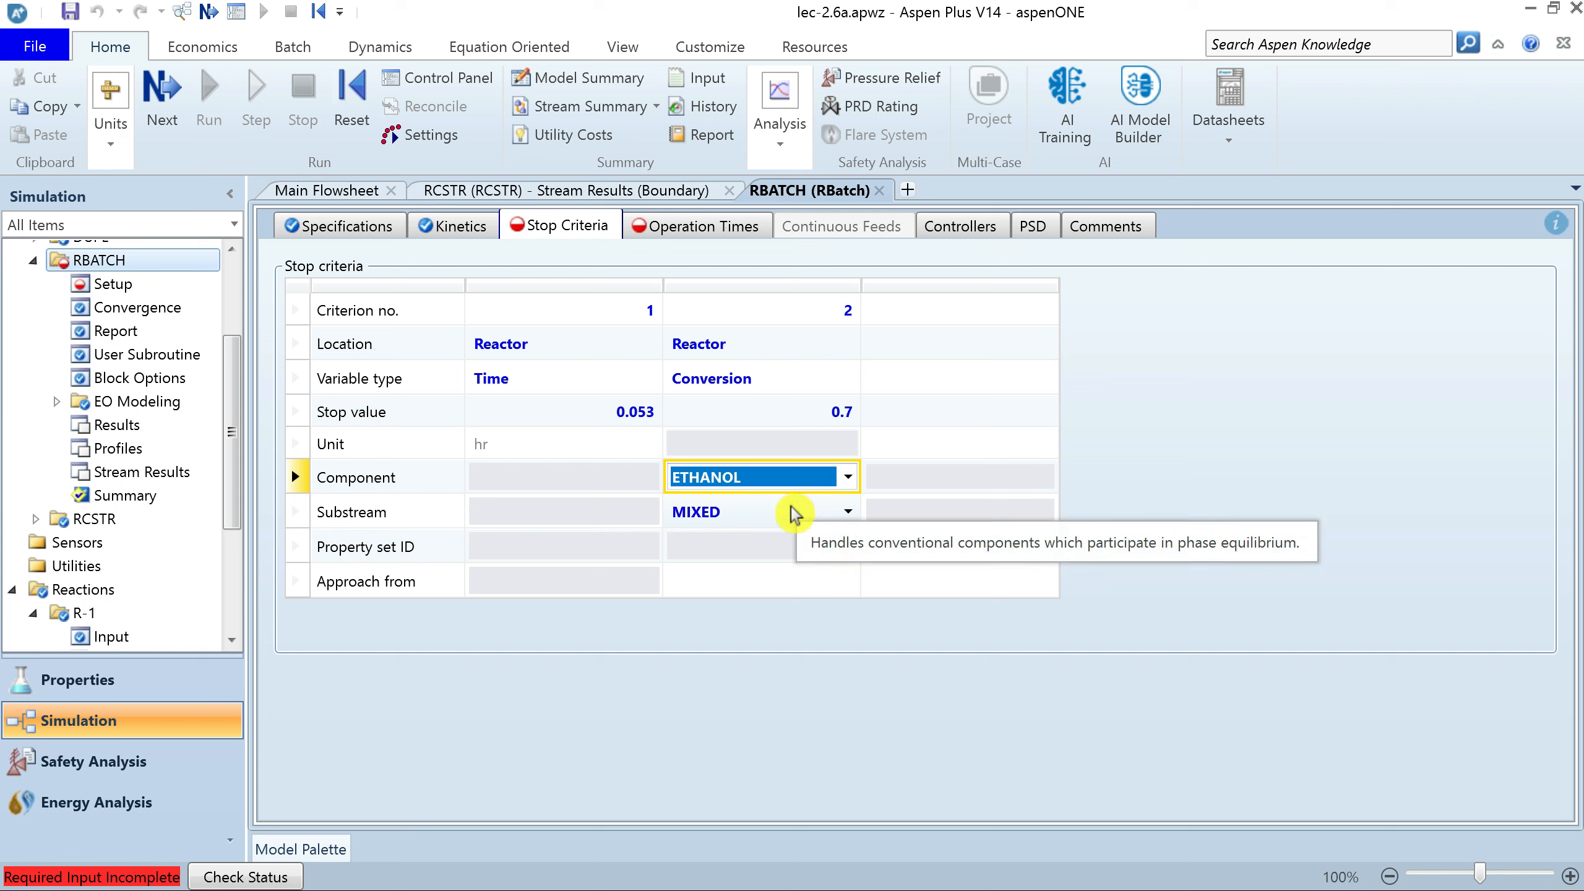
{"action": "left_click", "coordinate": [848, 580]}
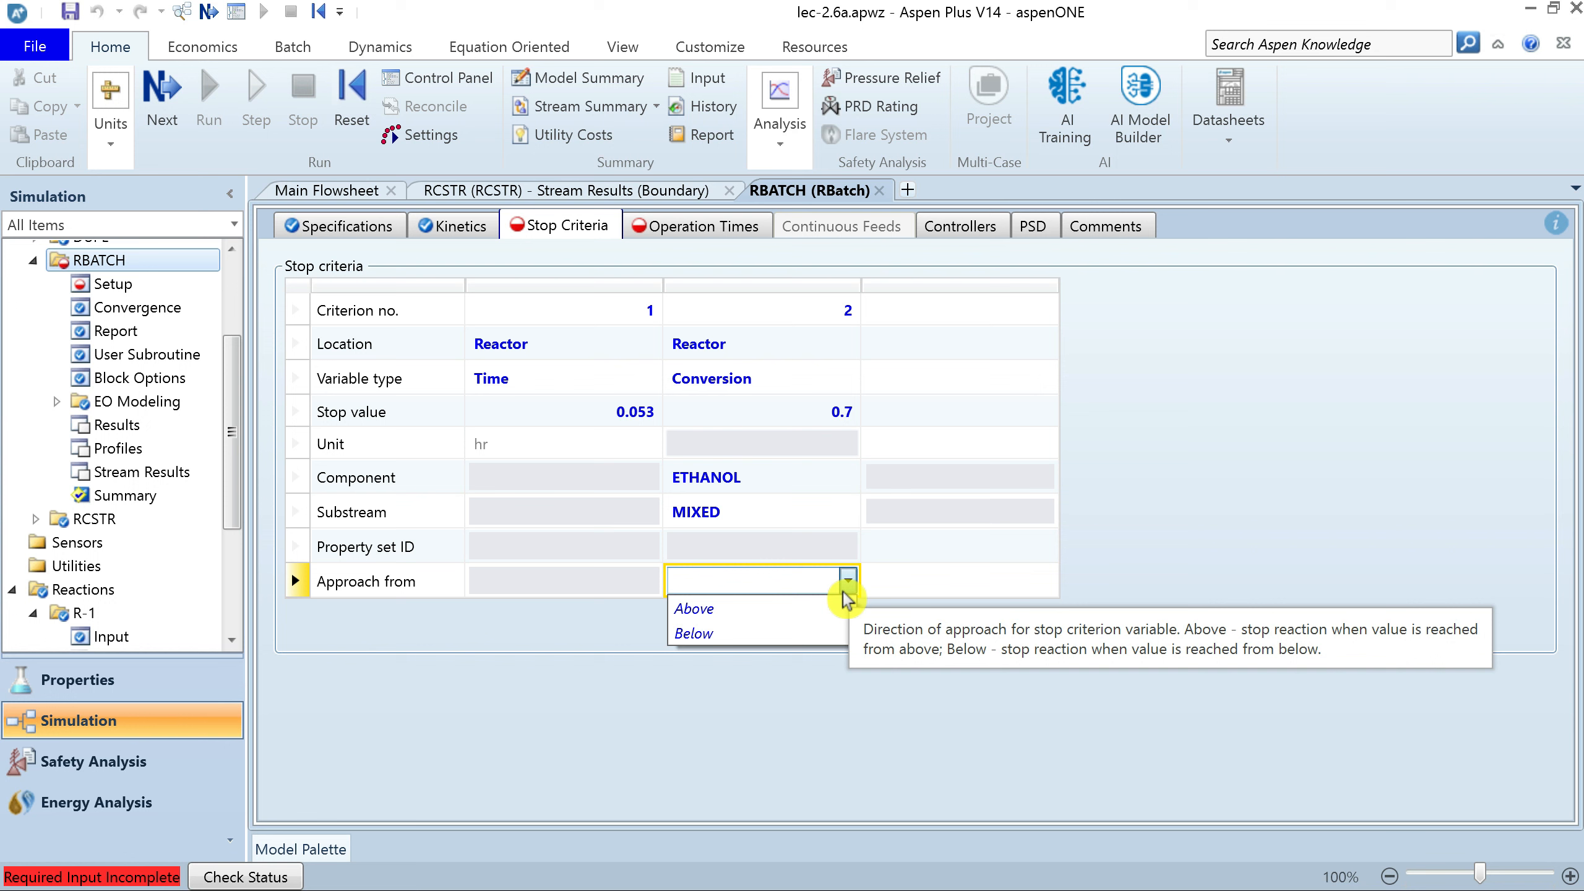
{"action": "left_click", "coordinate": [774, 637]}
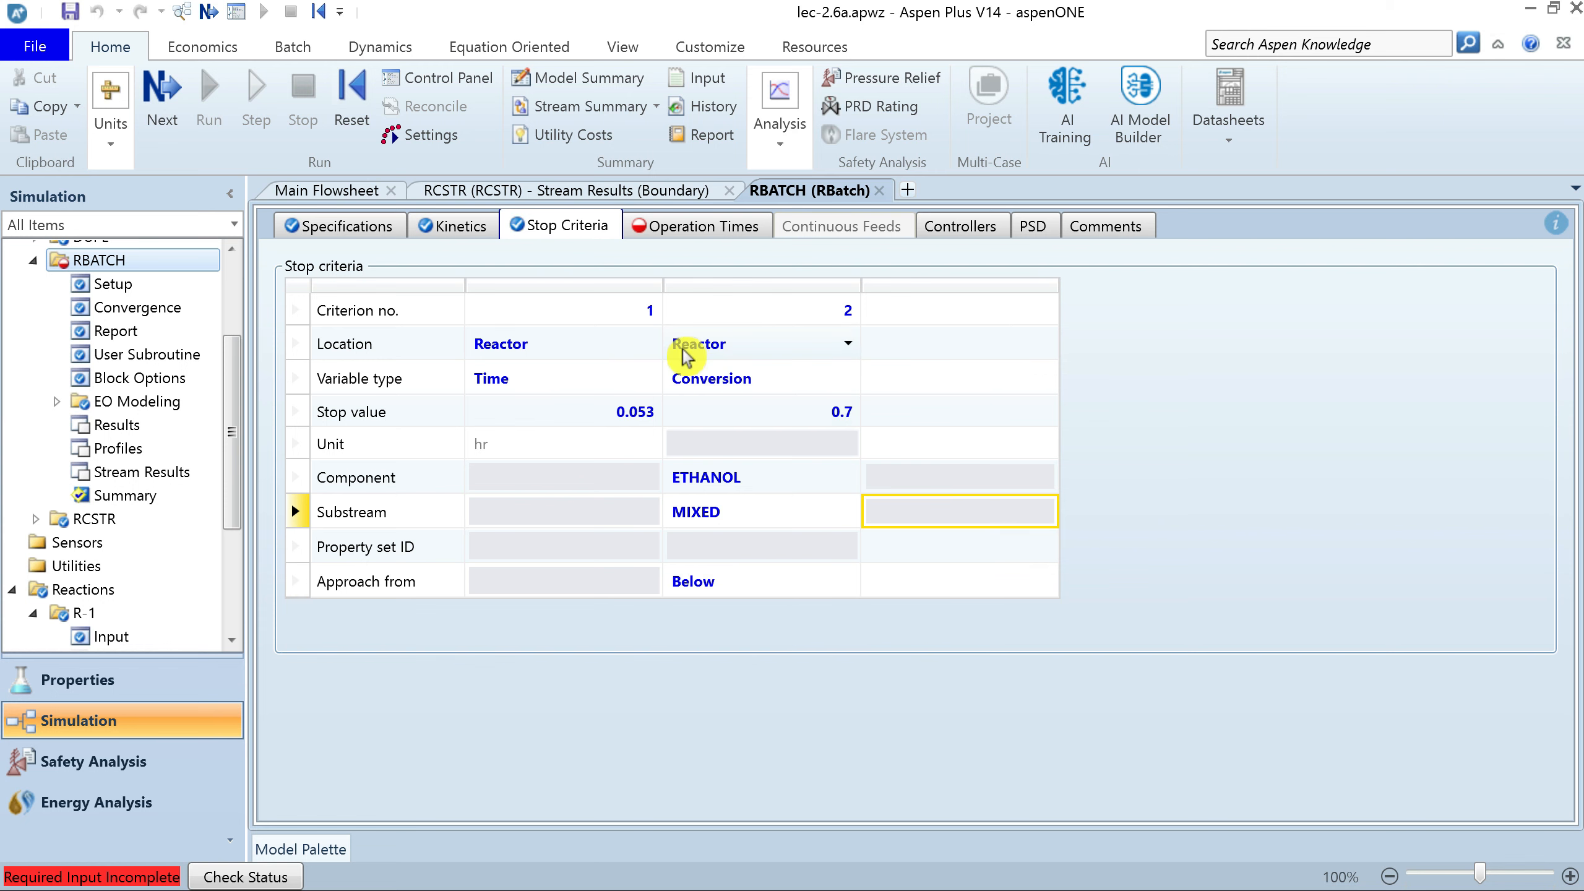
Set the RBATCH operation times to a total cycle time of 3.18 min and a maximum calculation time of 10 min
{"action": "left_click", "coordinate": [688, 234]}
{"action": "left_click", "coordinate": [686, 231]}
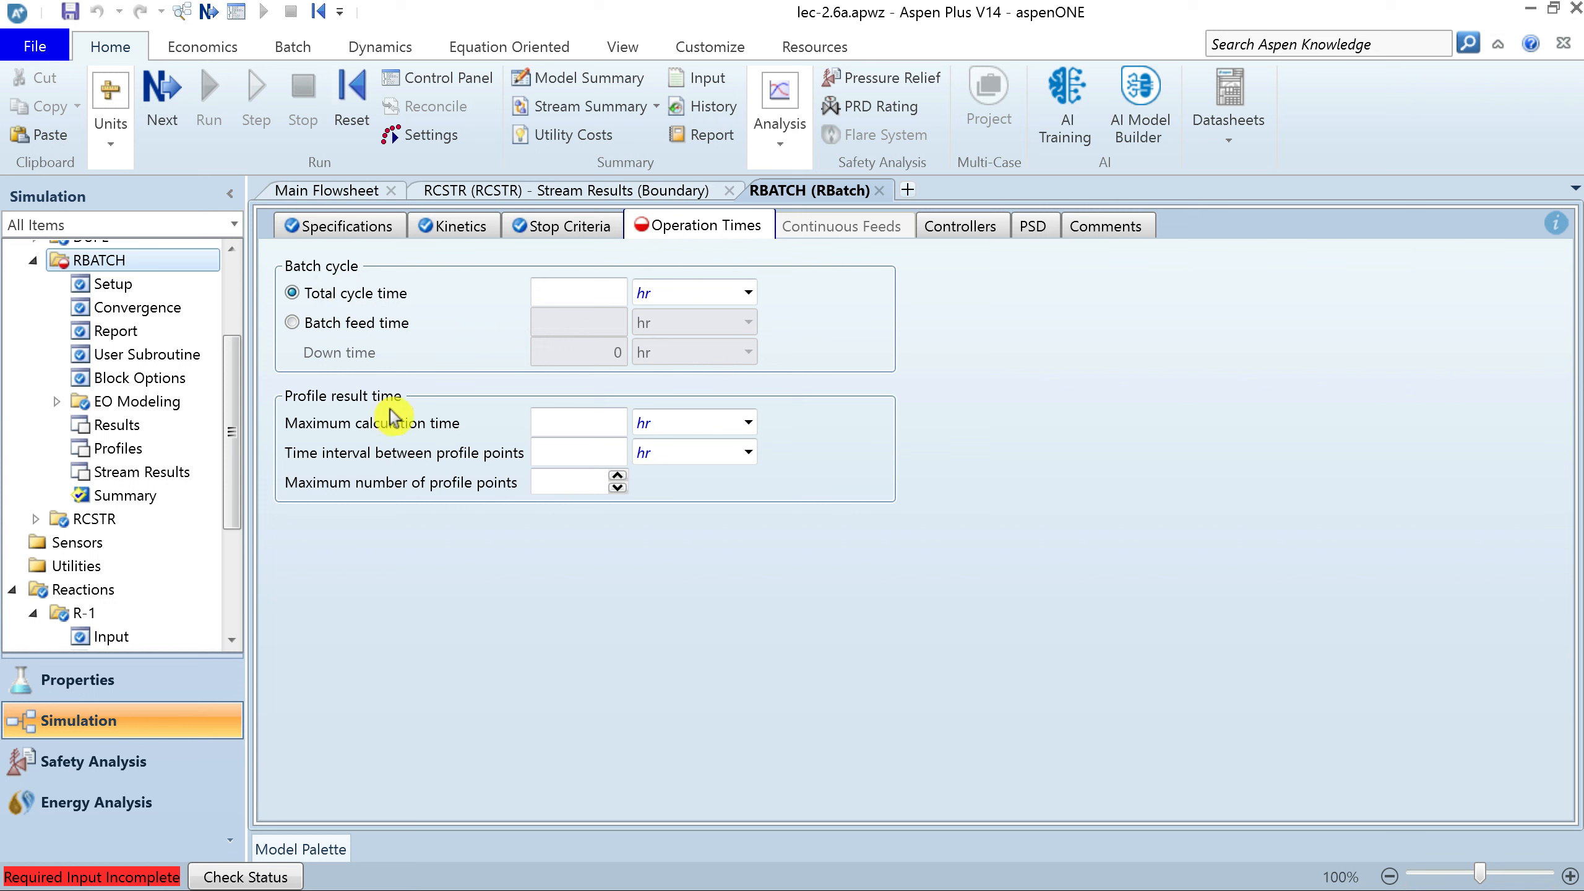
{"action": "mouse_move", "coordinate": [391, 417]}
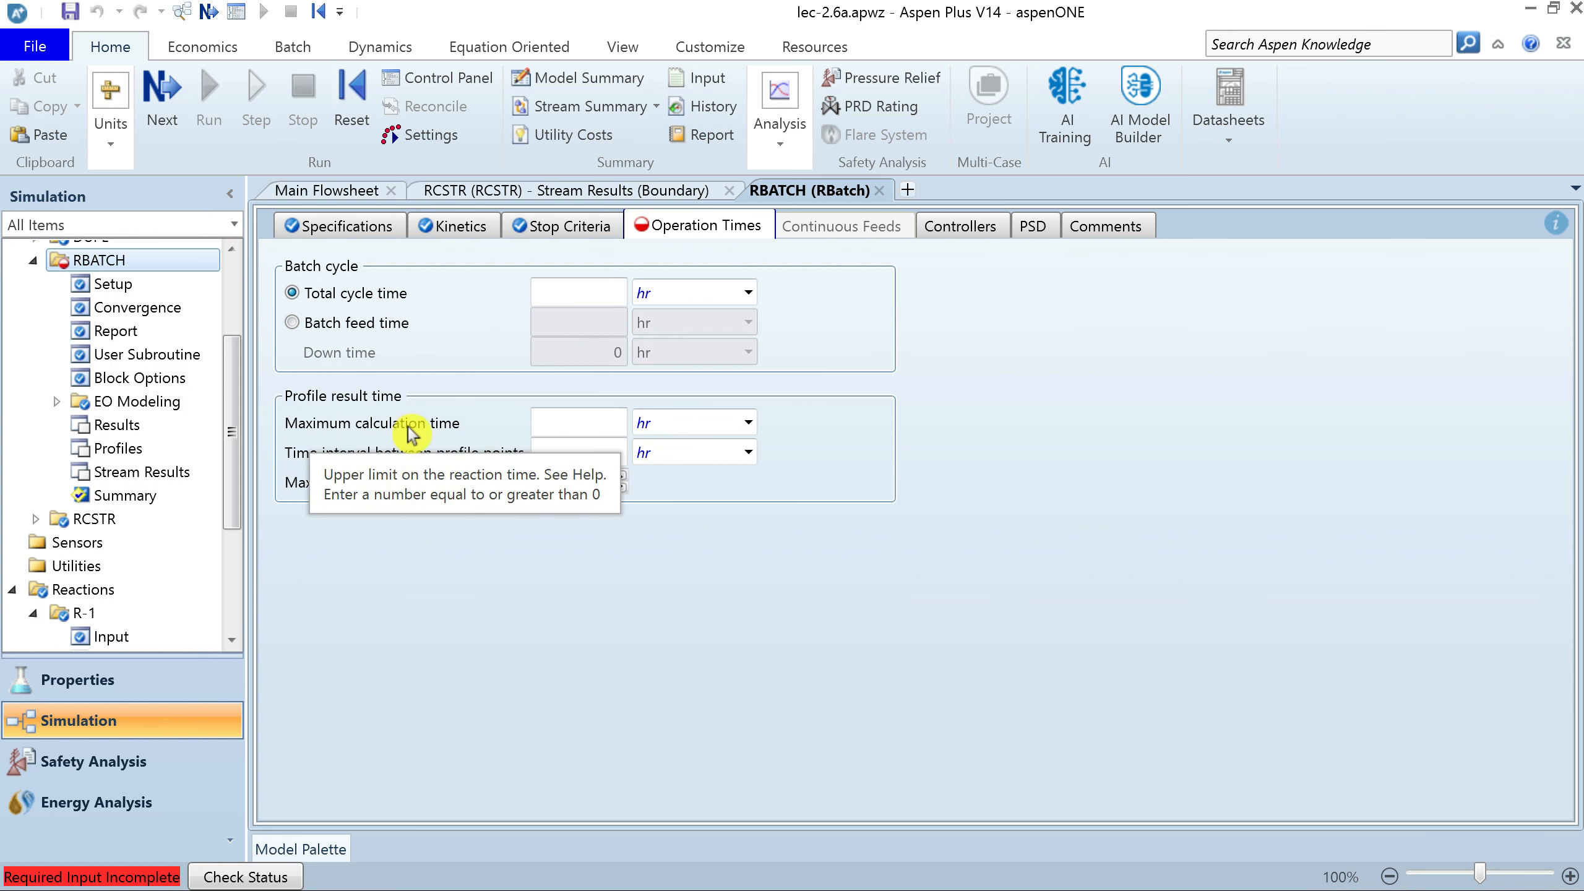
{"action": "mouse_move", "coordinate": [426, 448]}
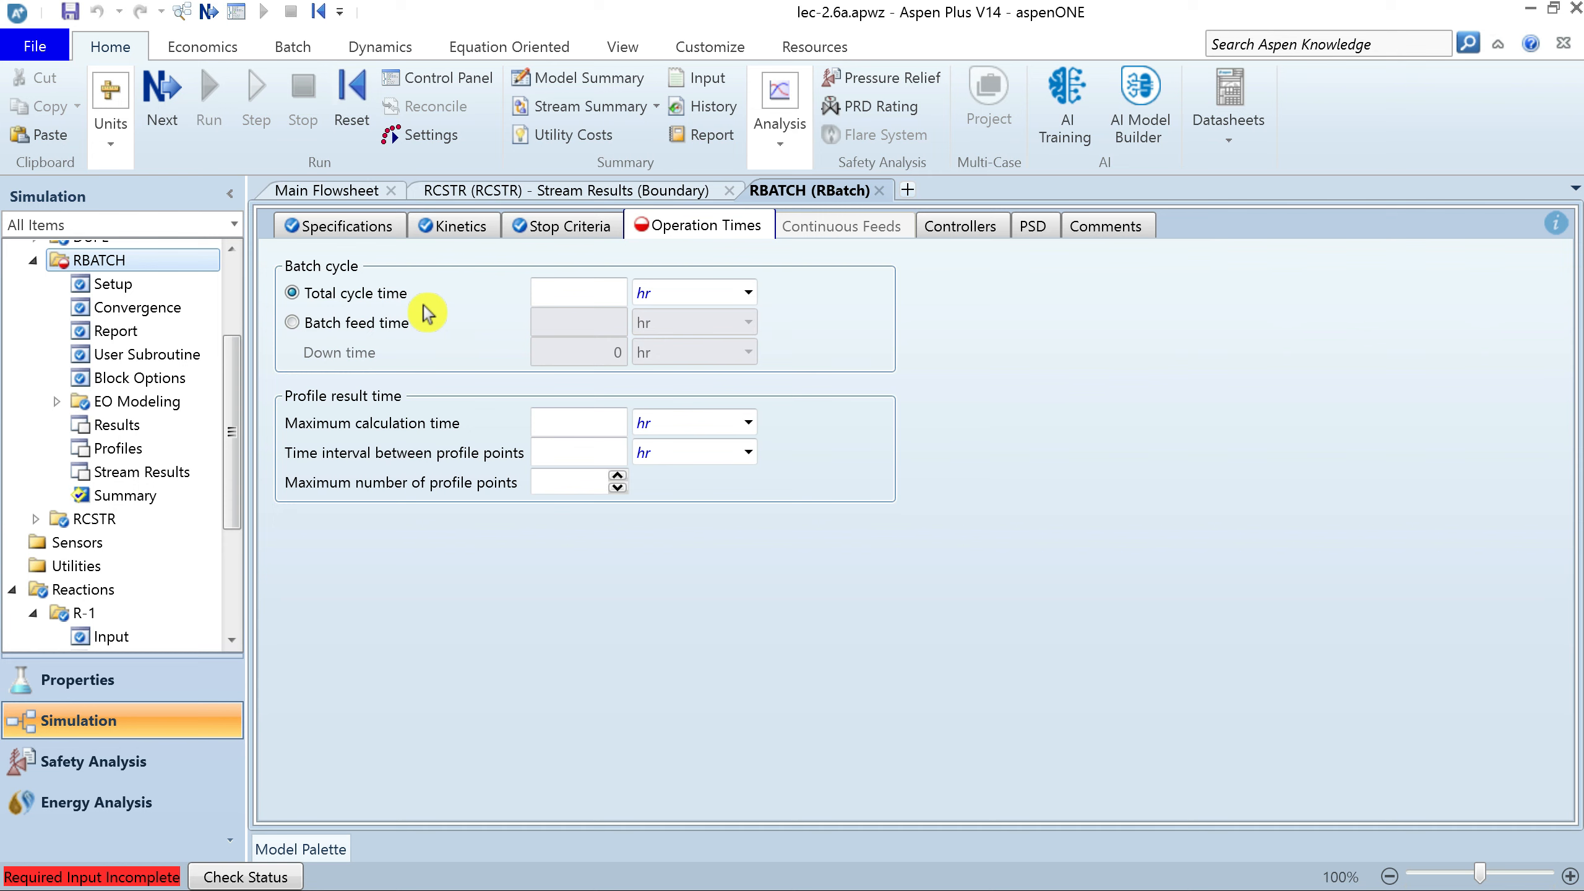
{"action": "left_click", "coordinate": [579, 294]}
{"action": "type", "text": "3.18"}
{"action": "key", "text": "Tab"}
{"action": "key", "text": "m"}
{"action": "left_click", "coordinate": [593, 419]}
{"action": "type", "text": "10"}
{"action": "key", "text": "Tab"}
{"action": "key", "text": "m"}
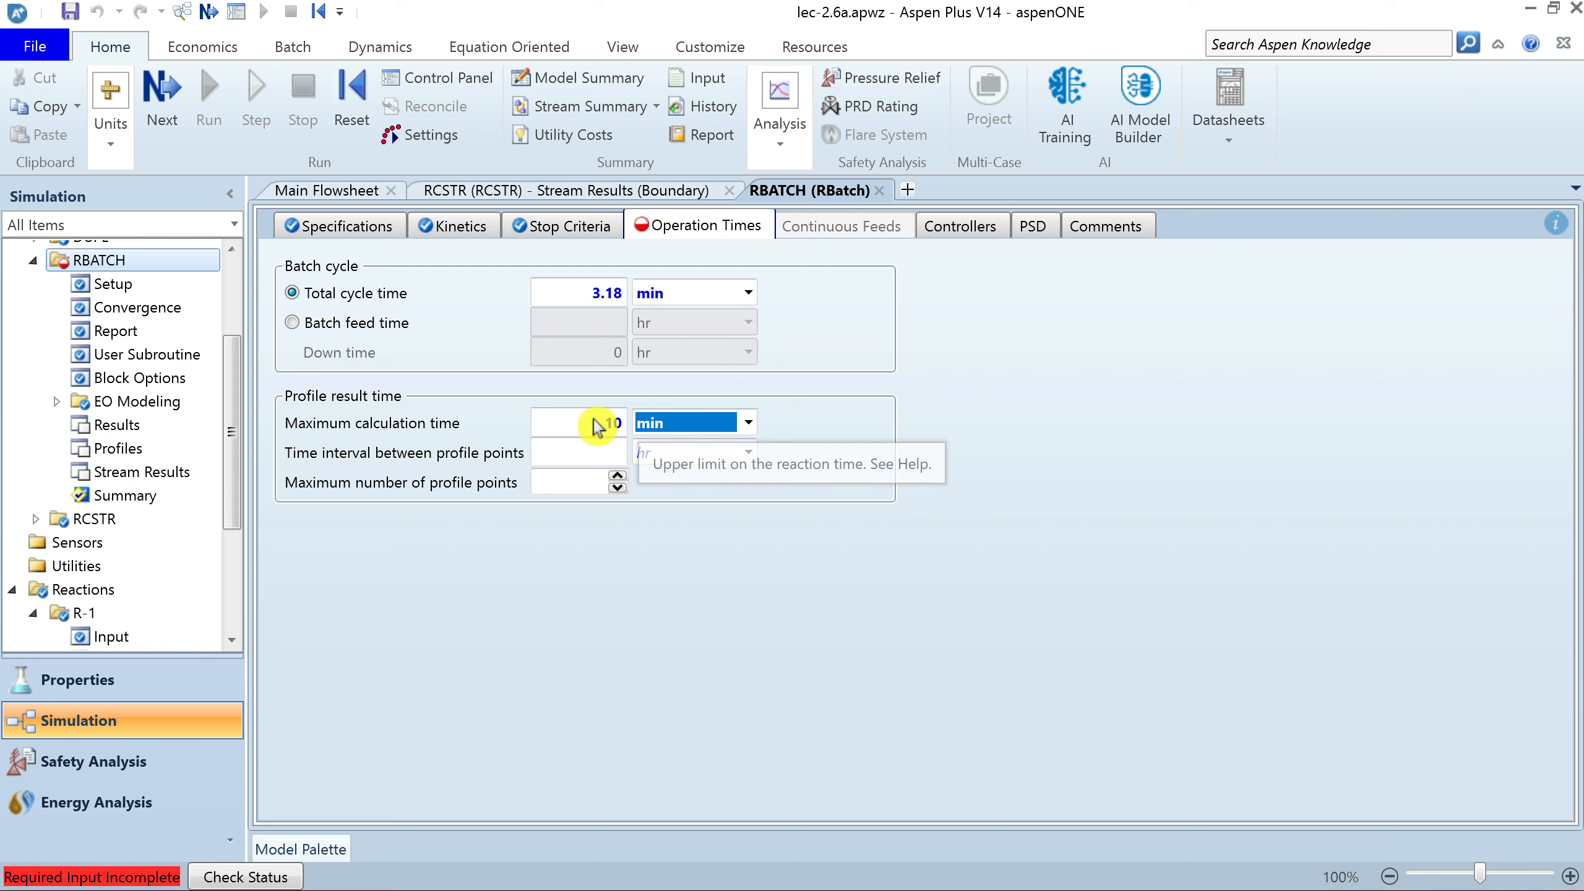
Set the time interval between profile points to 0.2 min
{"action": "left_click", "coordinate": [663, 466]}
{"action": "key", "text": "m"}
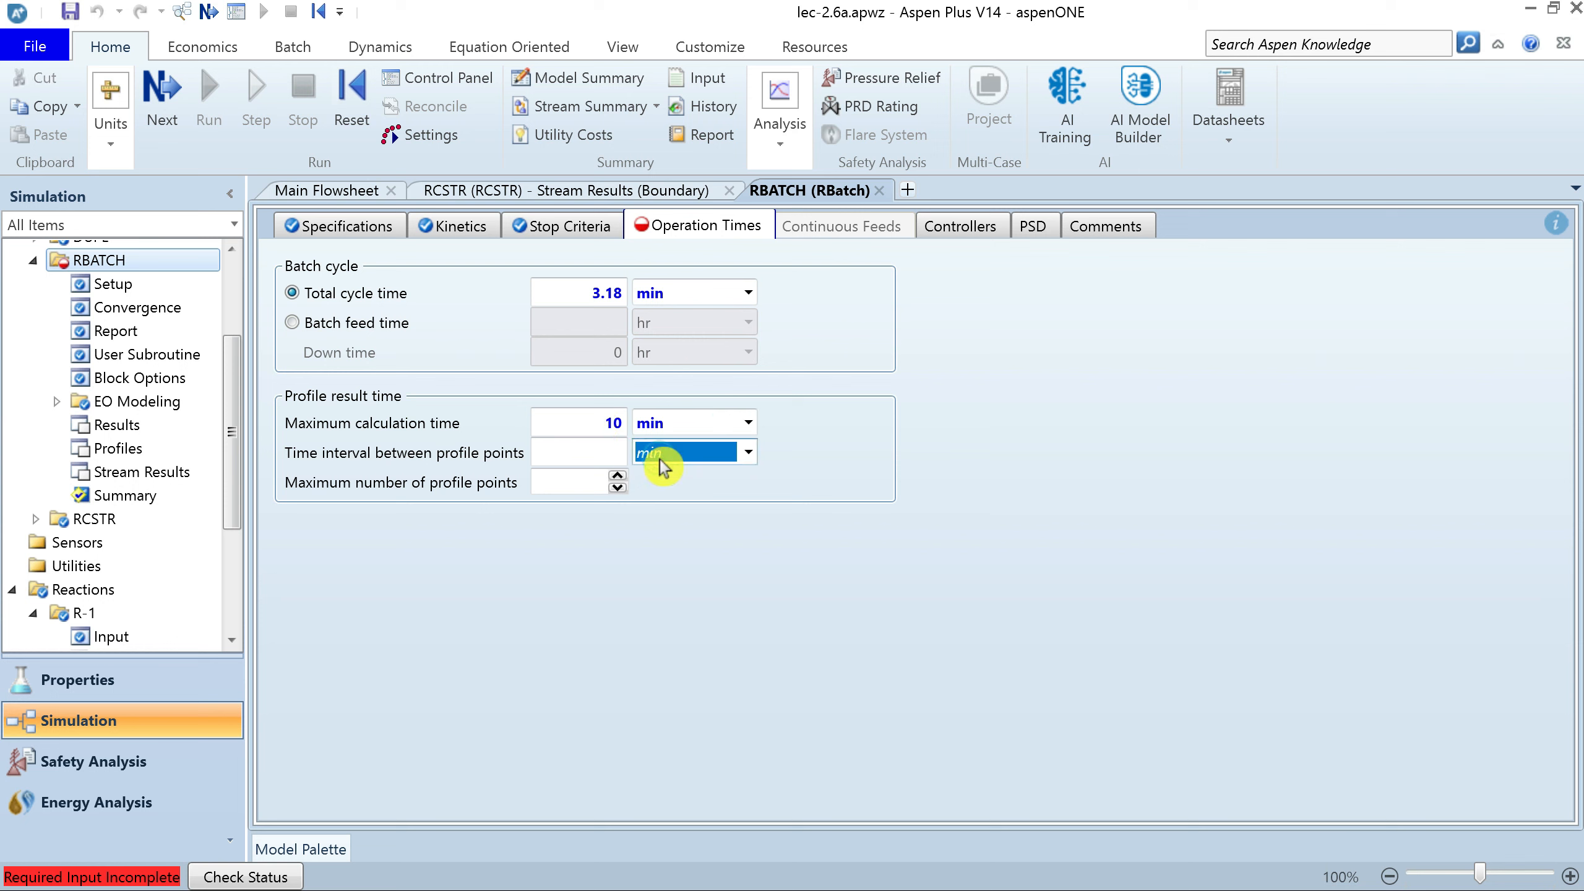
{"action": "left_click", "coordinate": [589, 460]}
{"action": "type", "text": "0.5"}
{"action": "left_click", "coordinate": [680, 535]}
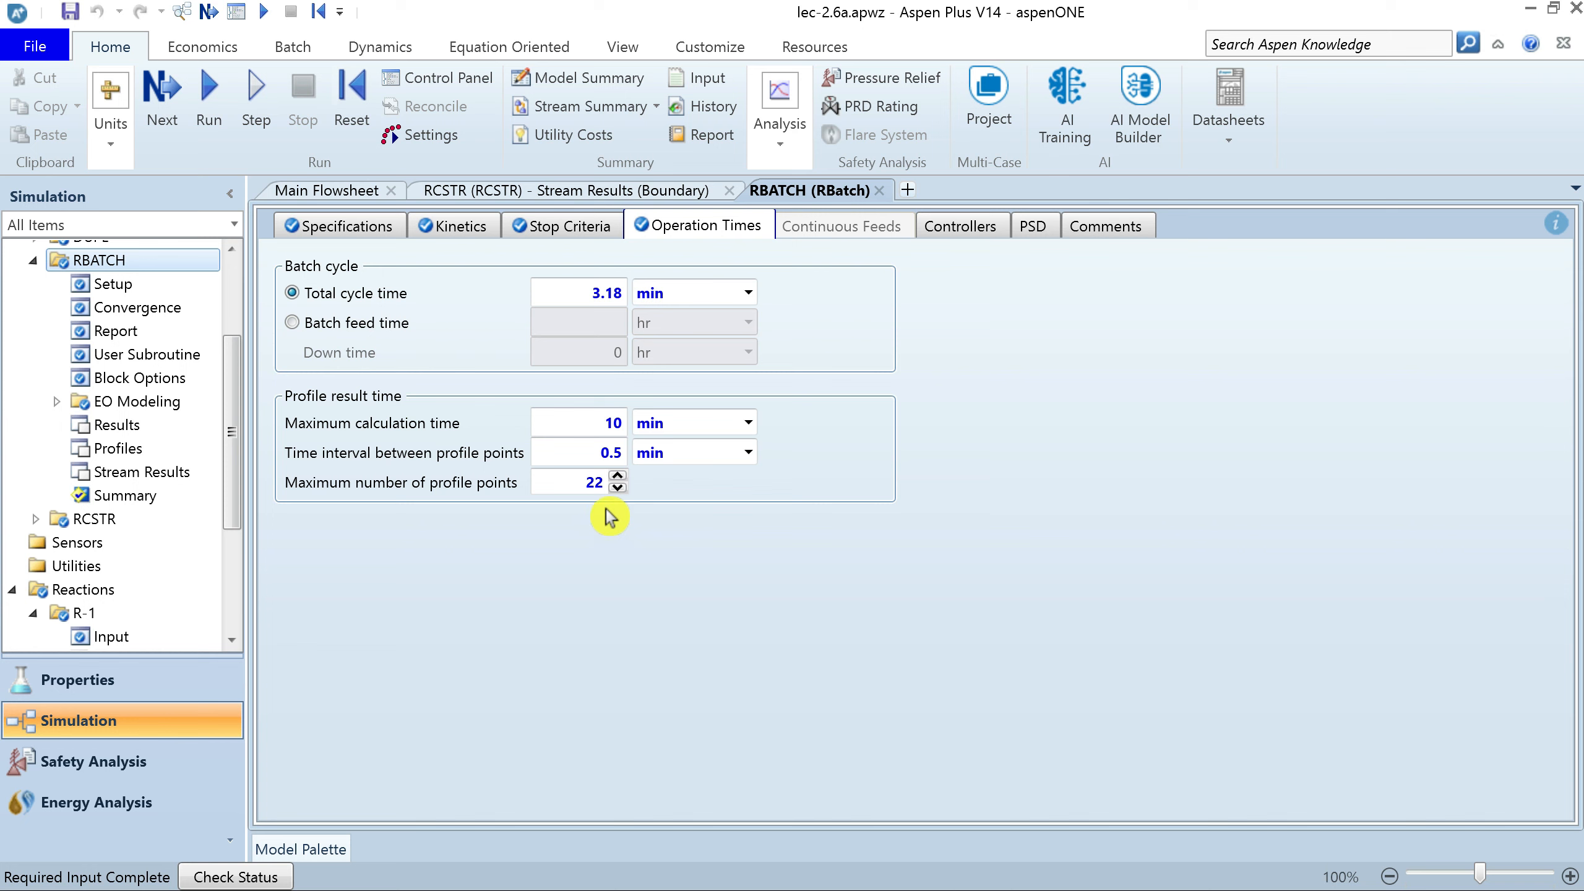
{"action": "left_click", "coordinate": [608, 453]}
{"action": "type", "text": "0.2"}
{"action": "key", "text": "Return"}
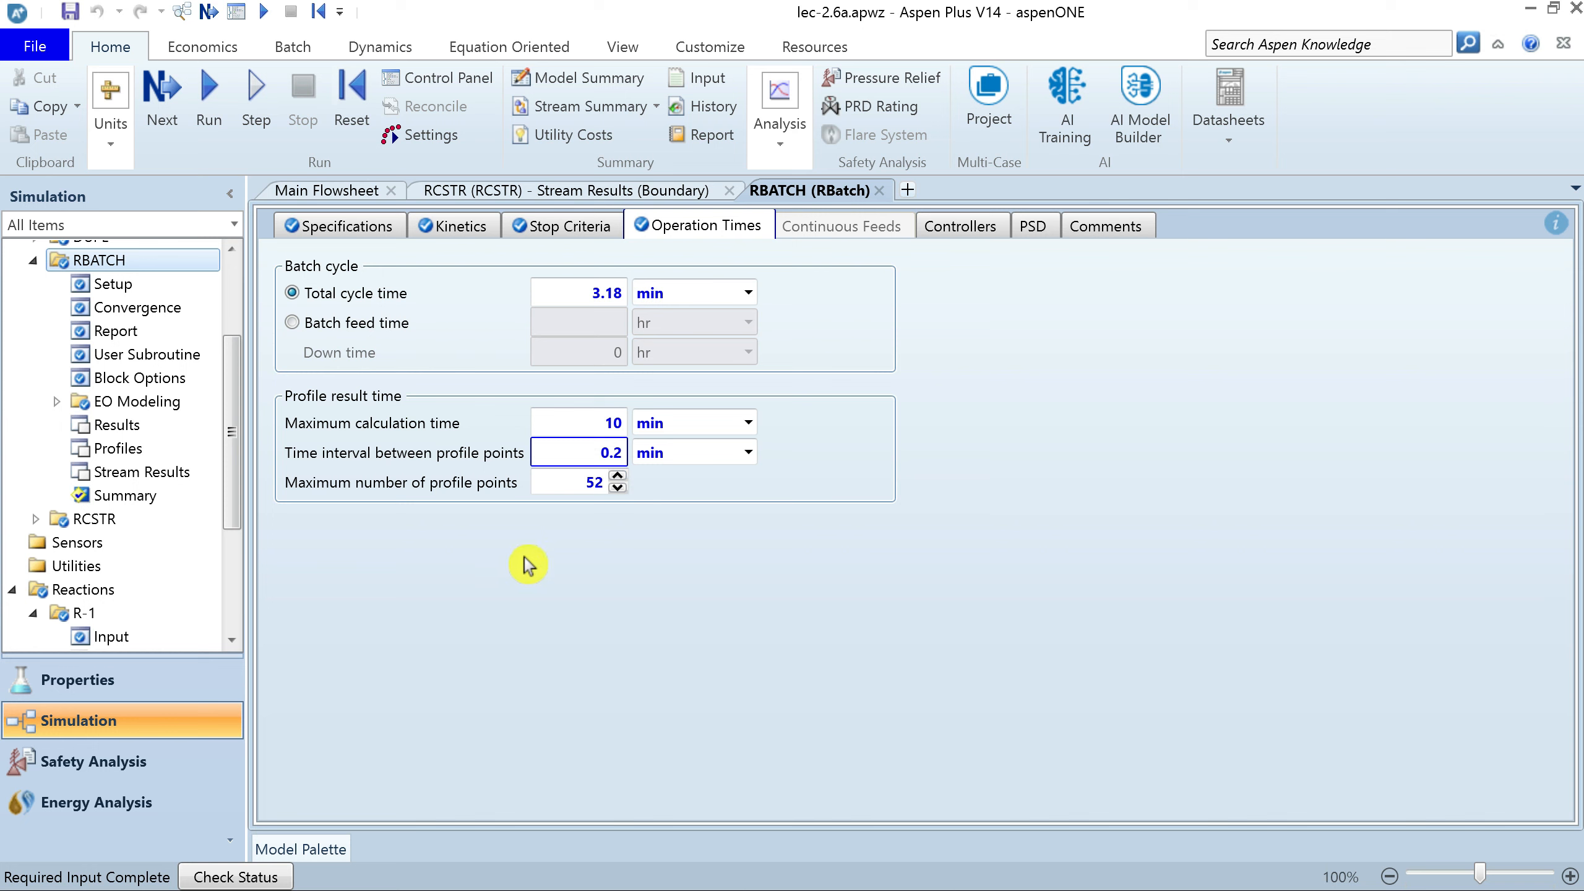
Run the simulation and show the average heat duty per cycle in the RBATCH results in kW
{"action": "left_click", "coordinate": [206, 94]}
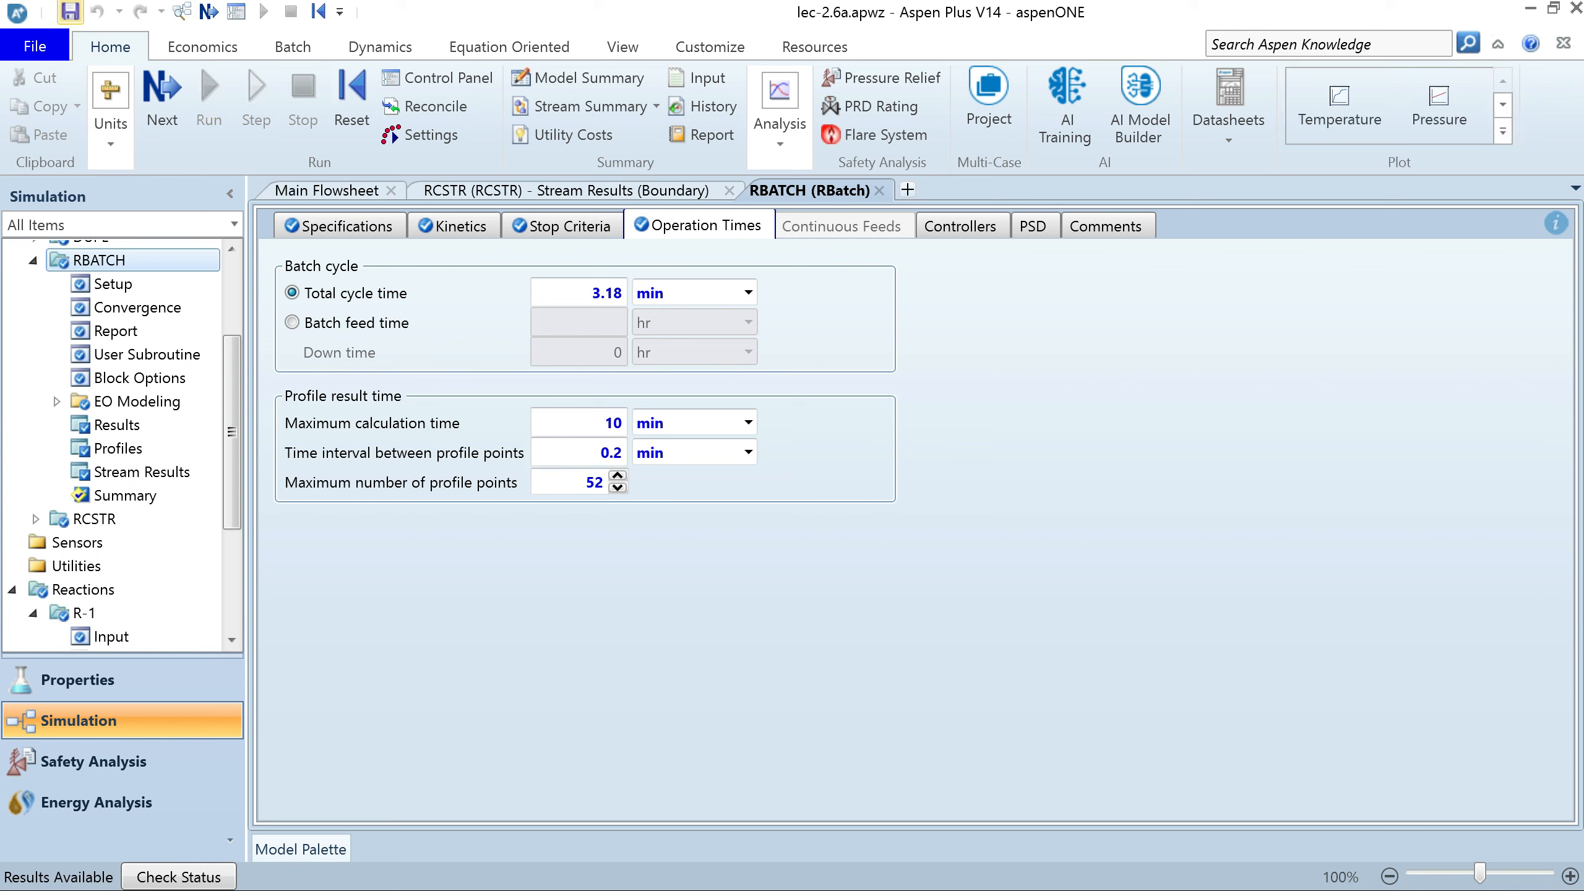
{"action": "left_click", "coordinate": [139, 429]}
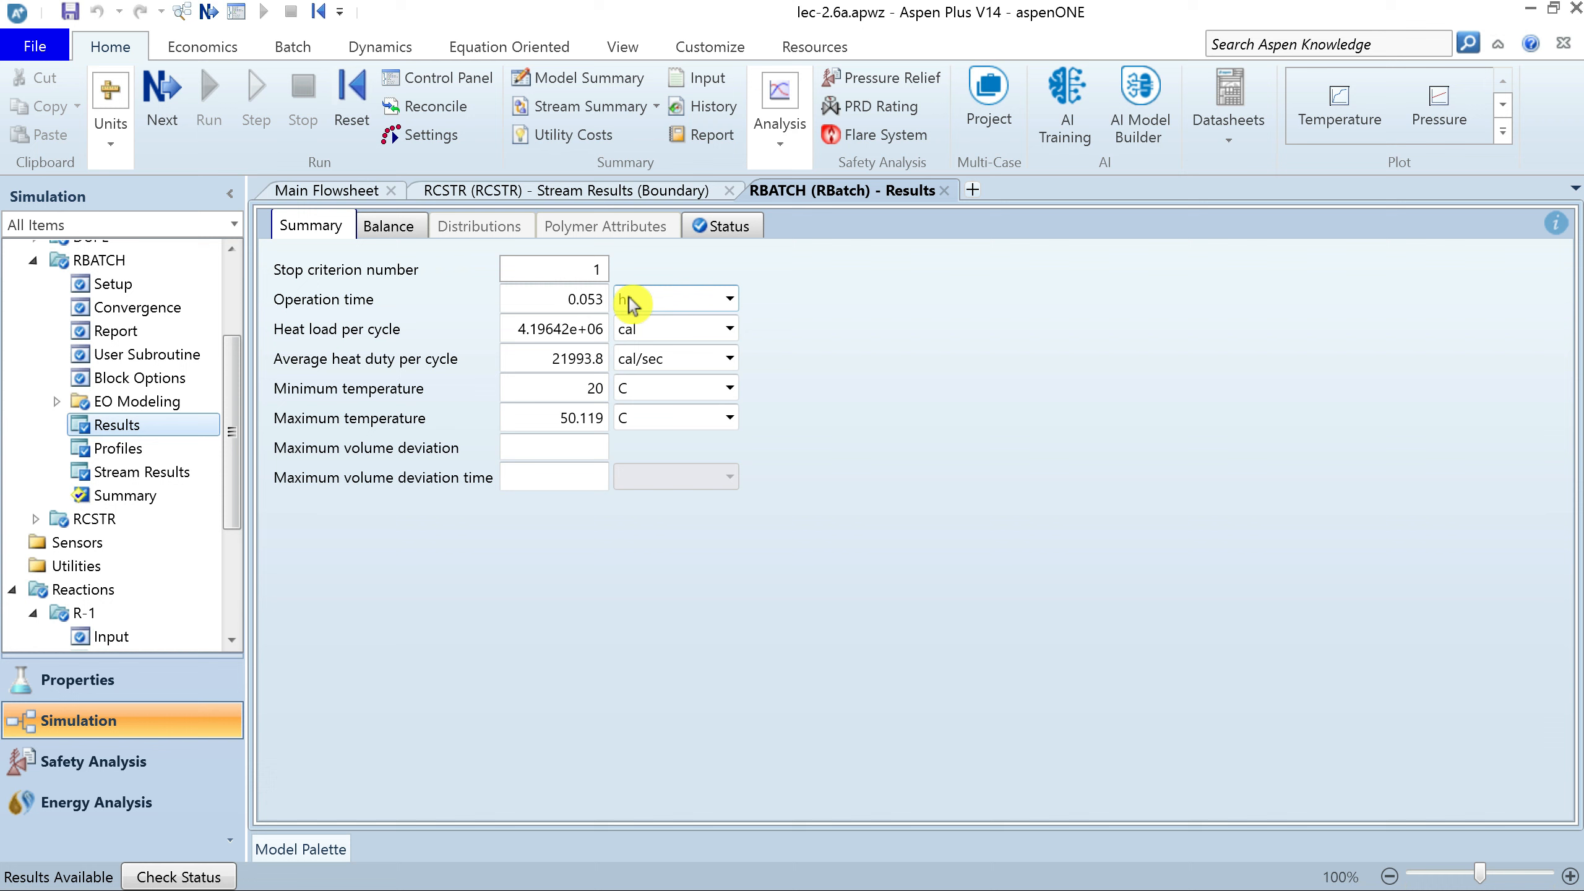
{"action": "left_click", "coordinate": [674, 354]}
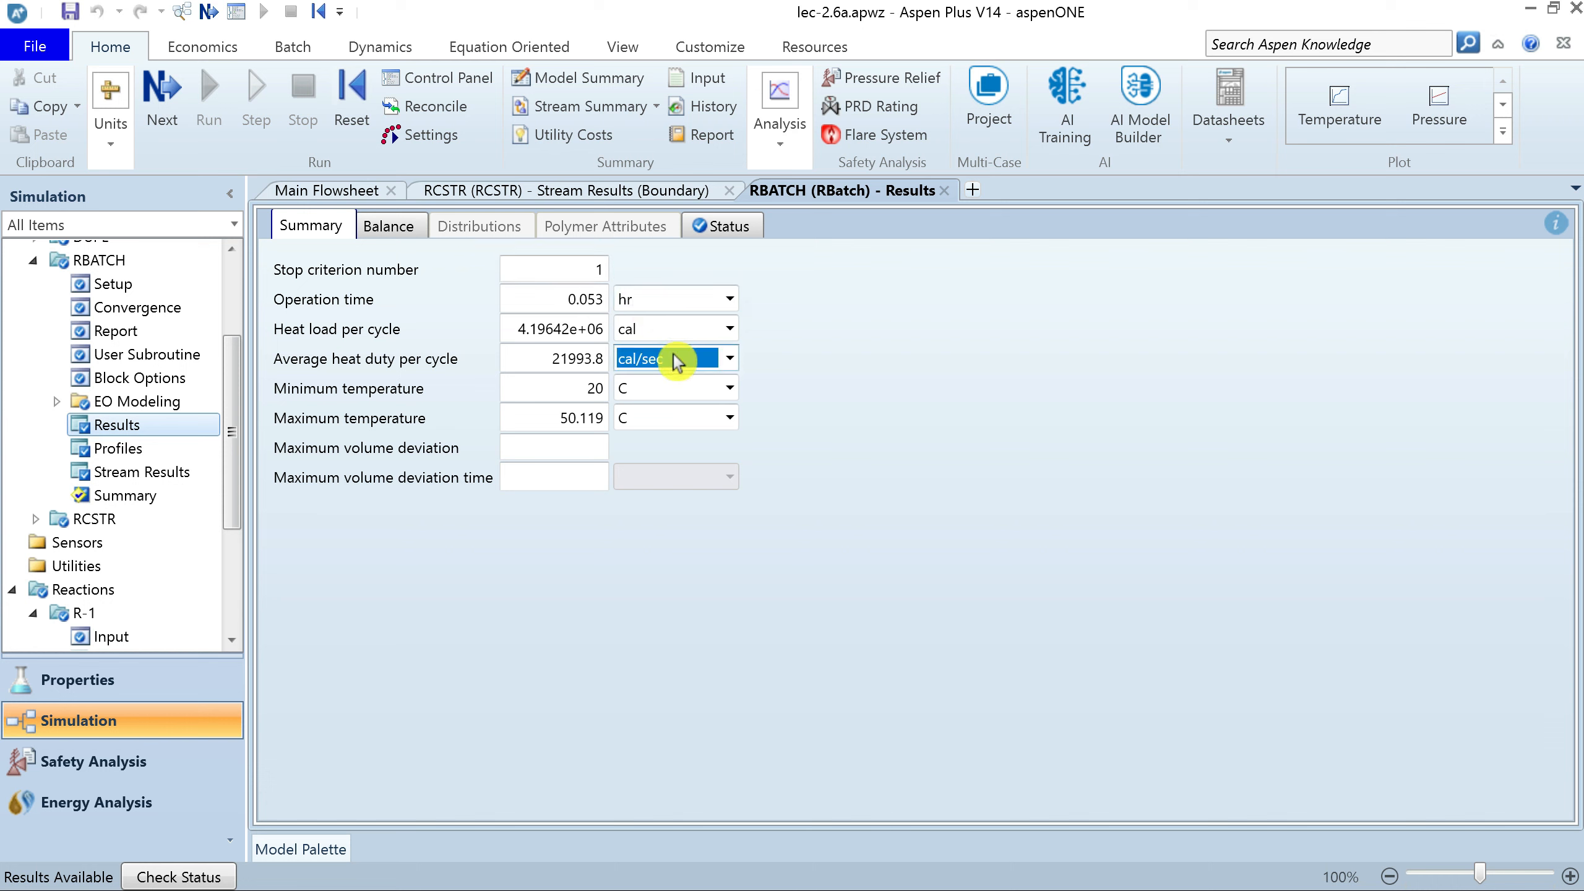
{"action": "type", "text": "kw"}
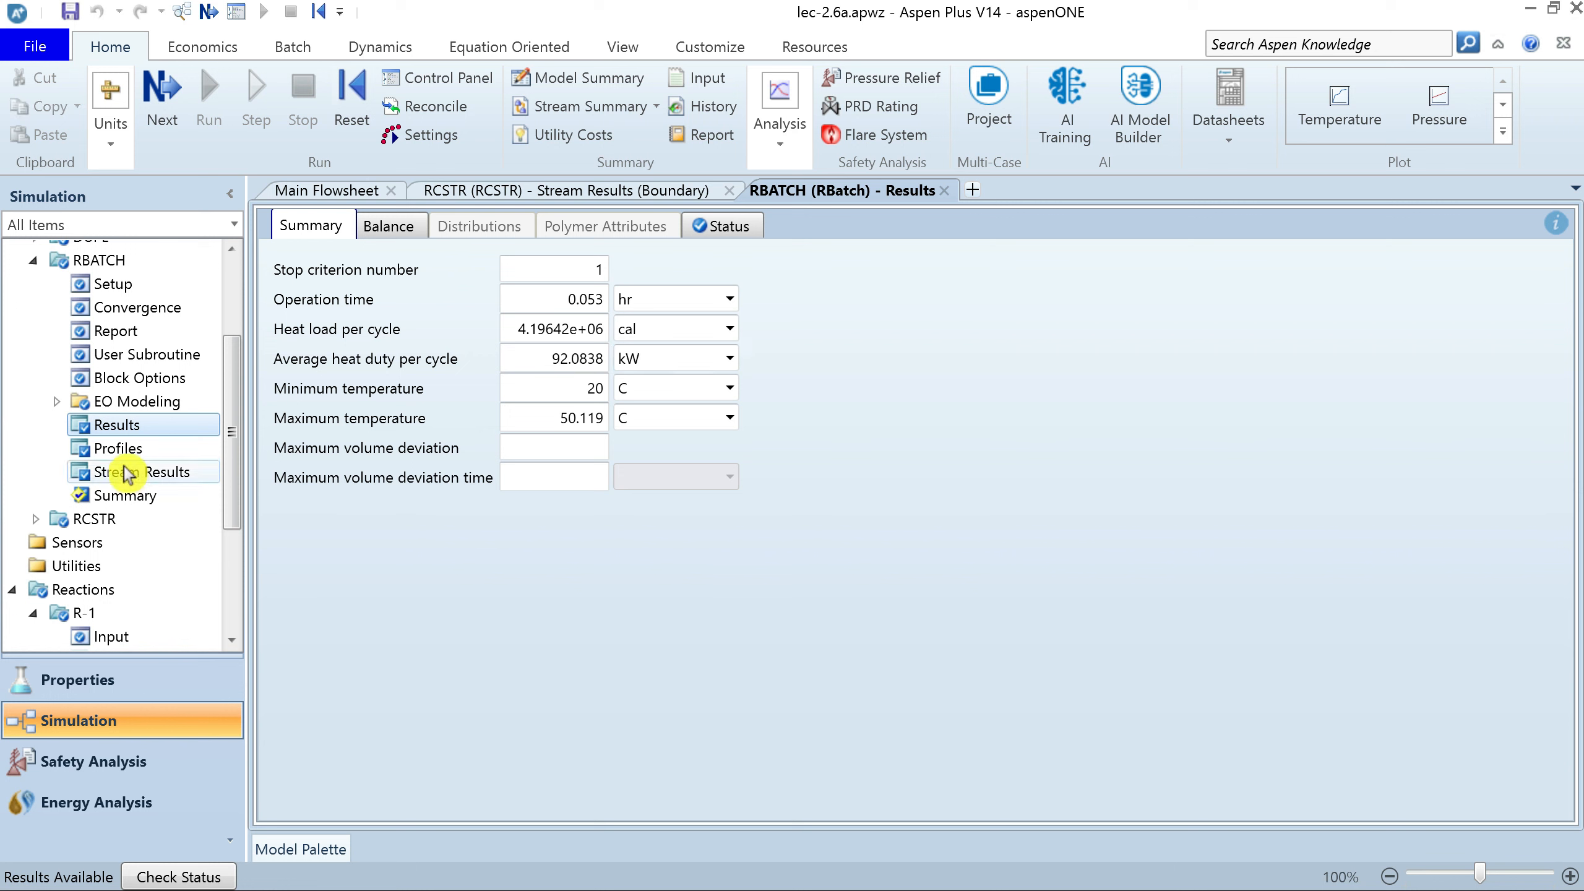
Review the RBATCH overall profiles, then display the Reactor molar composition profiles with time in min
{"action": "left_click", "coordinate": [121, 450]}
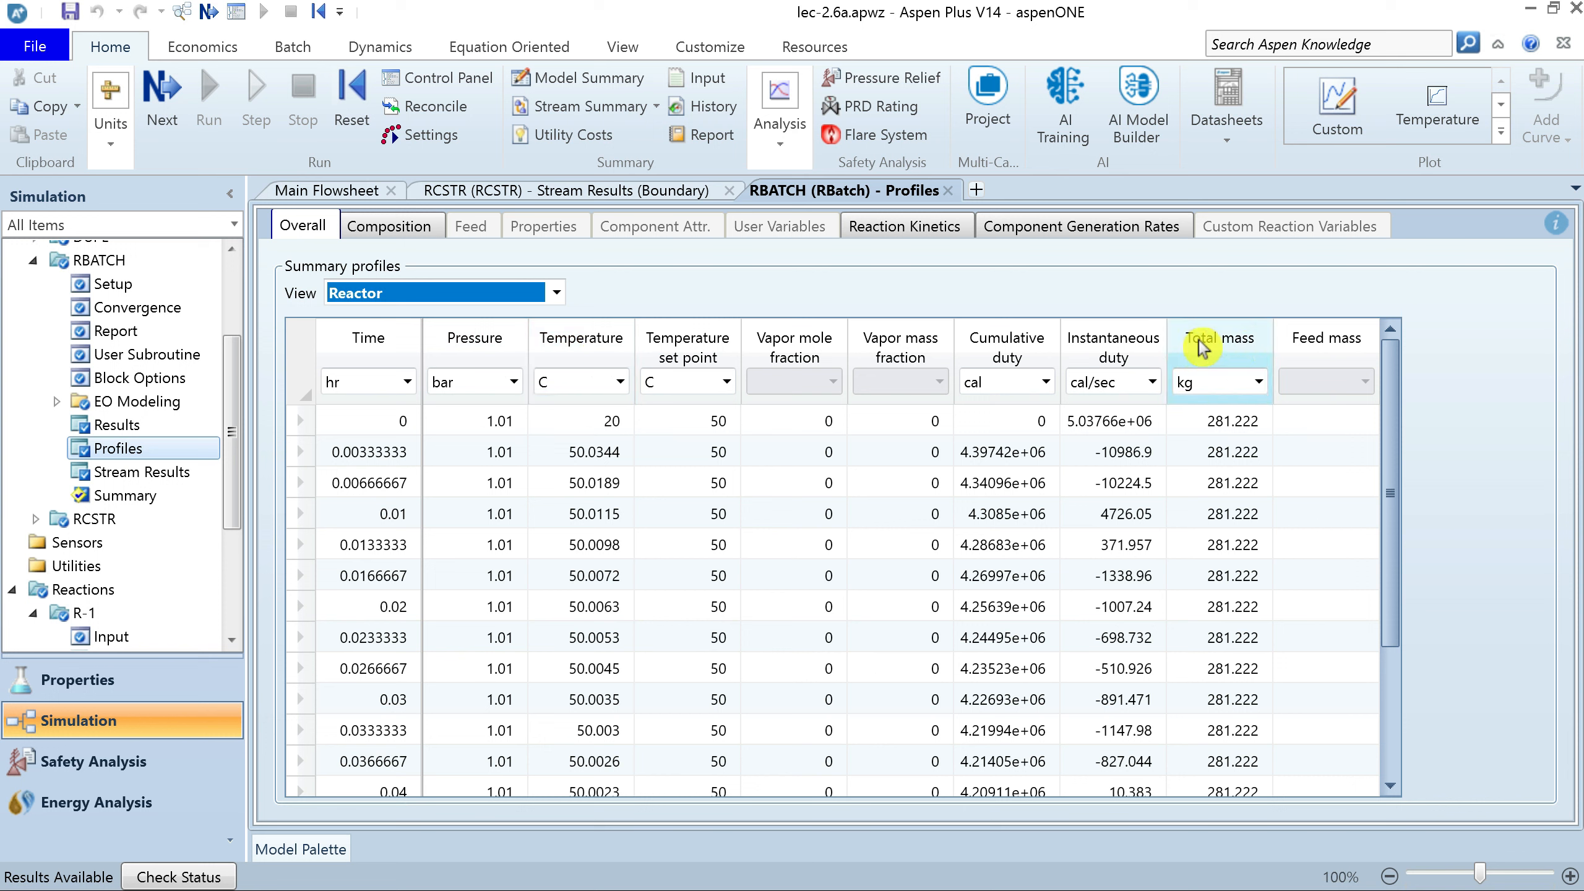
{"action": "left_click", "coordinate": [1216, 347]}
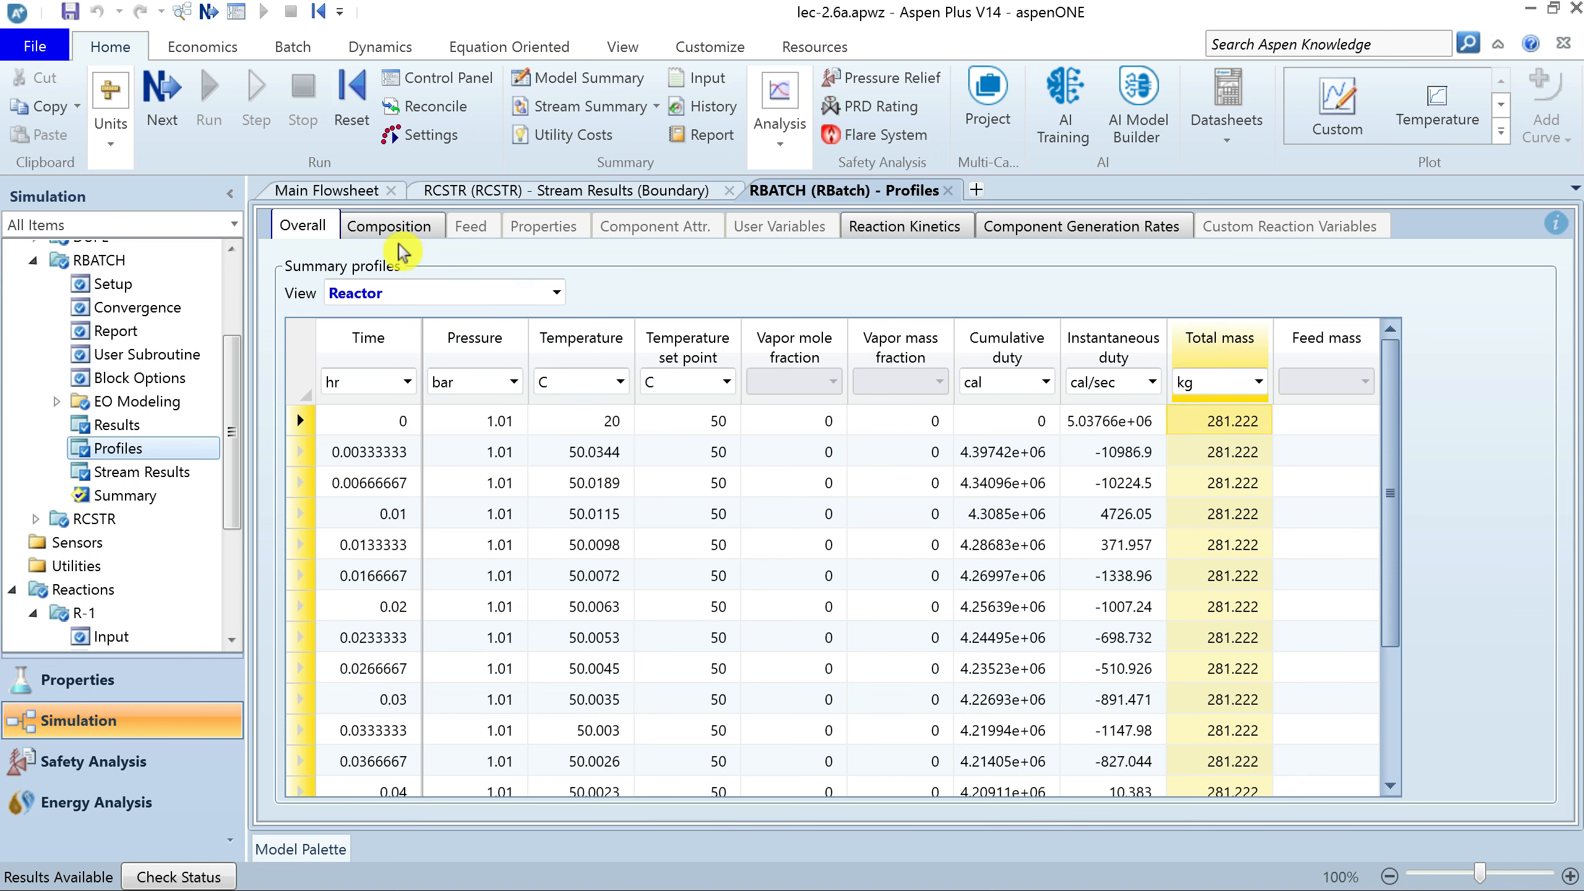
{"action": "left_click", "coordinate": [389, 229]}
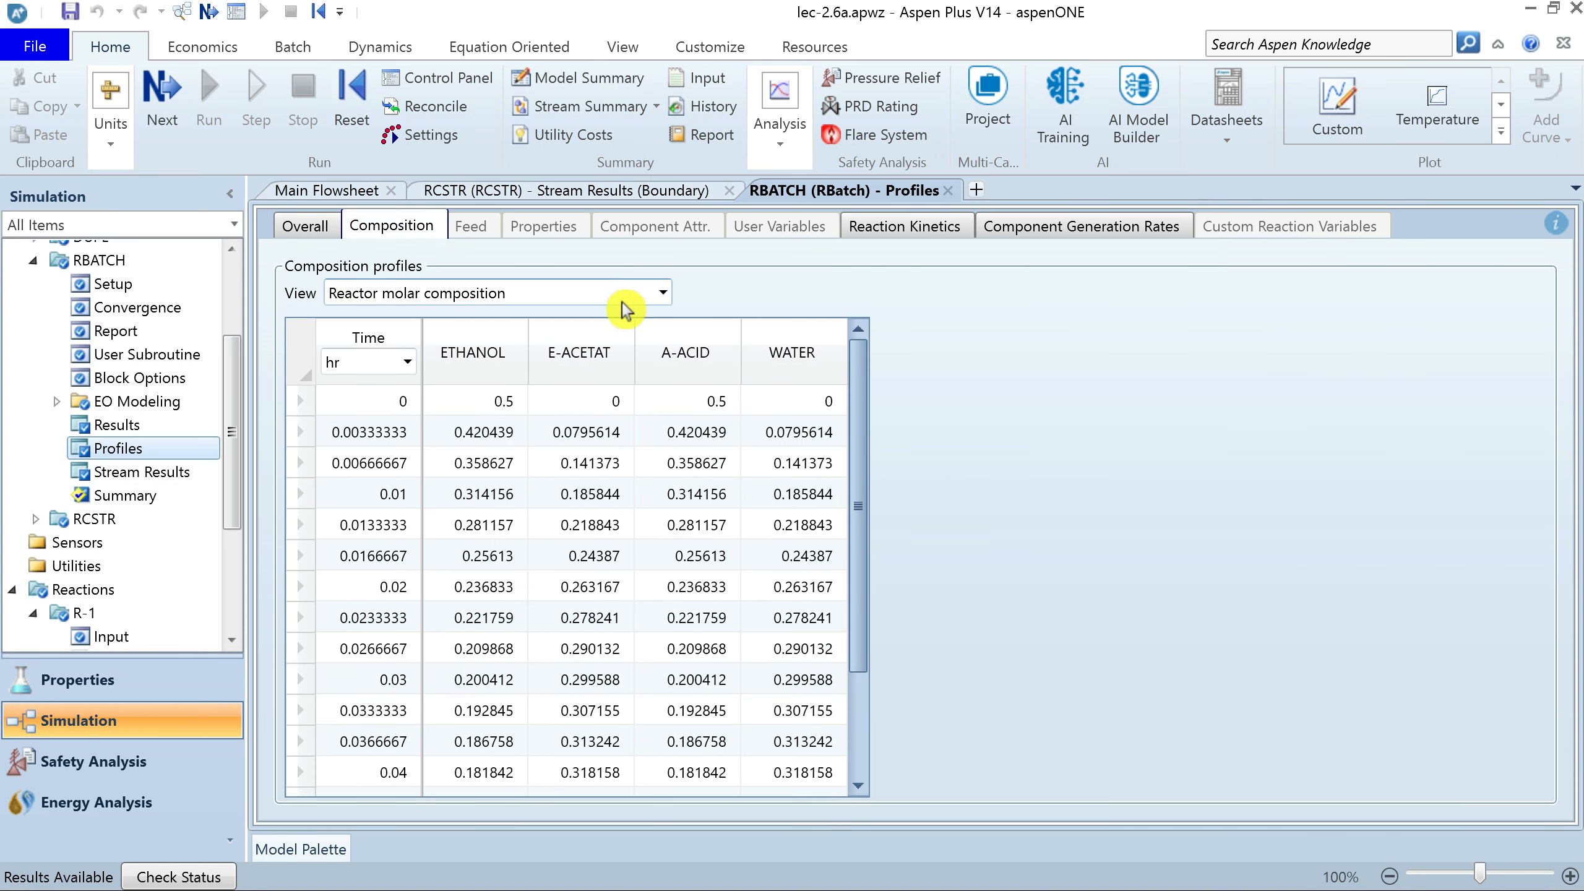
{"action": "left_click", "coordinate": [663, 301]}
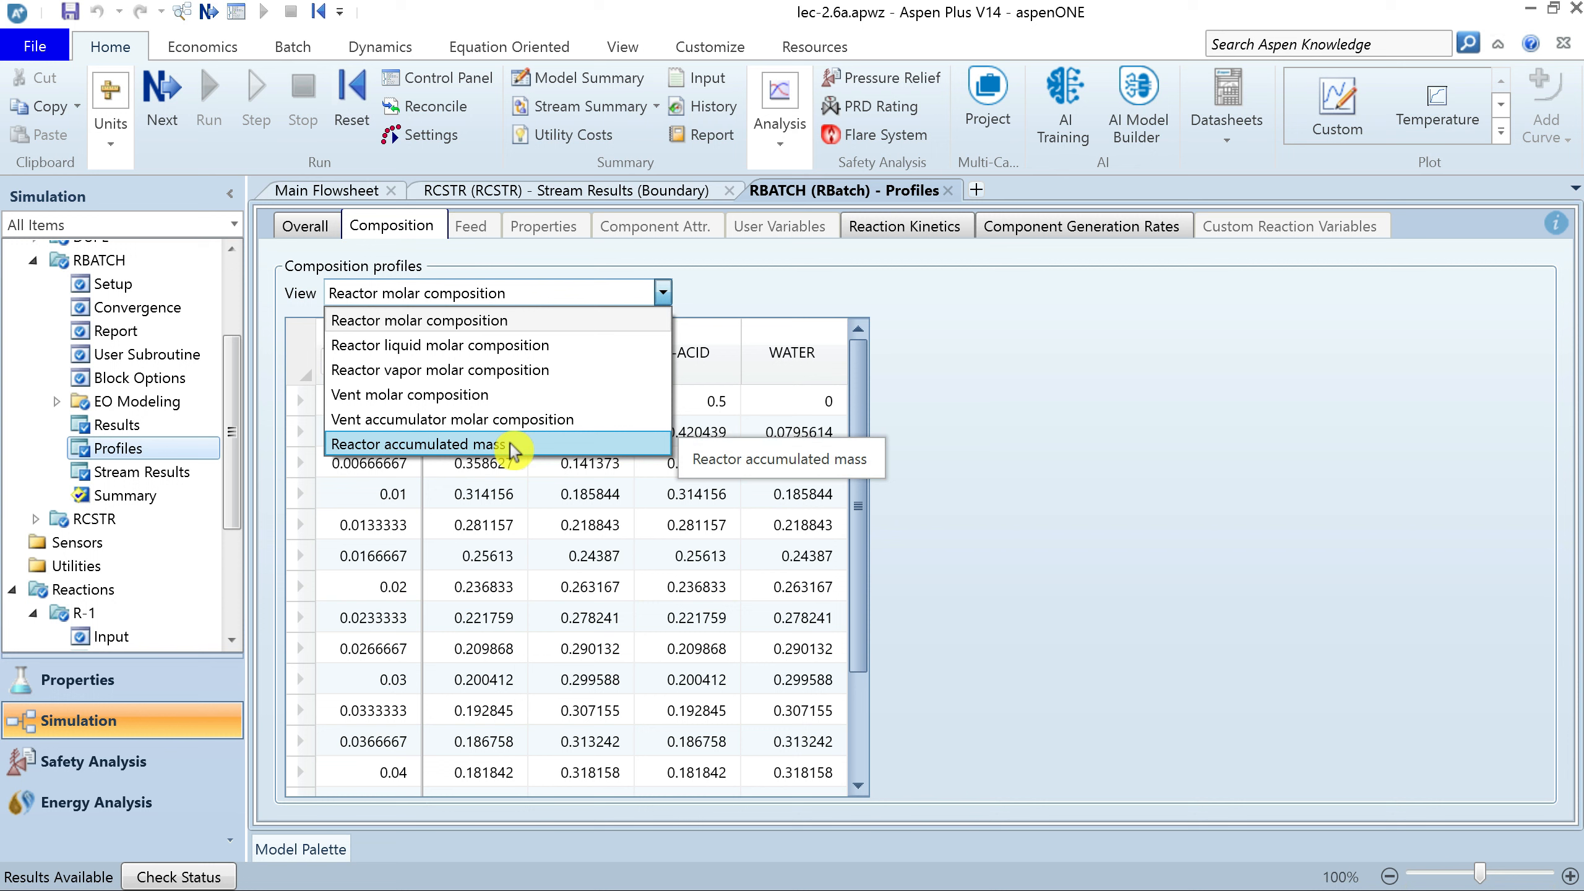
{"action": "left_click", "coordinate": [513, 323]}
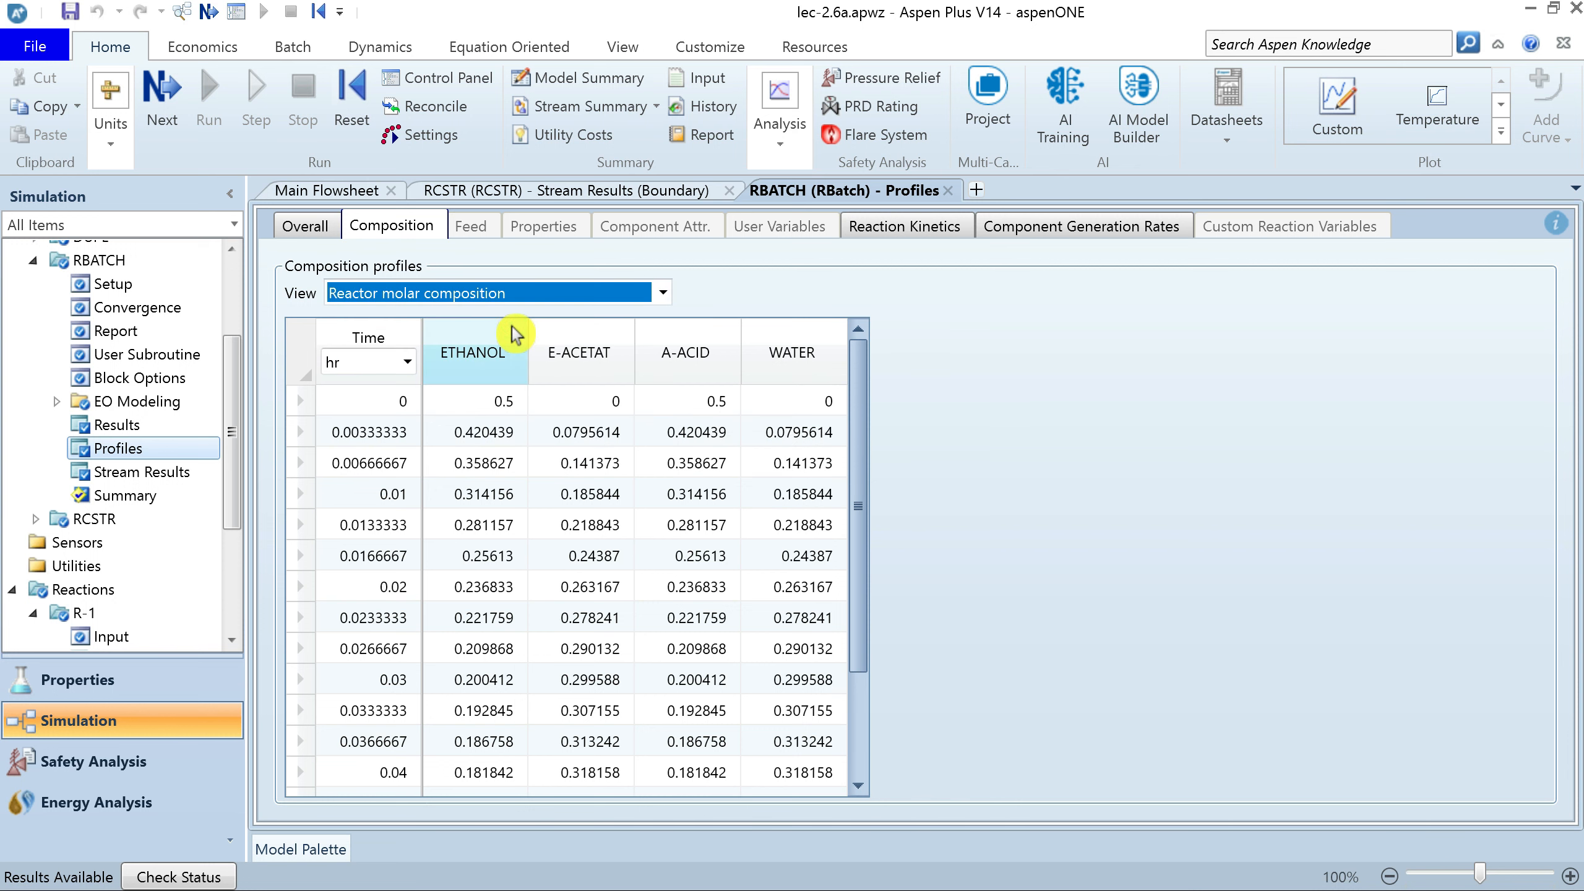
{"action": "left_click", "coordinate": [385, 365]}
{"action": "scroll", "coordinate": [385, 367], "scroll_direction": "down", "scroll_amount": 1}
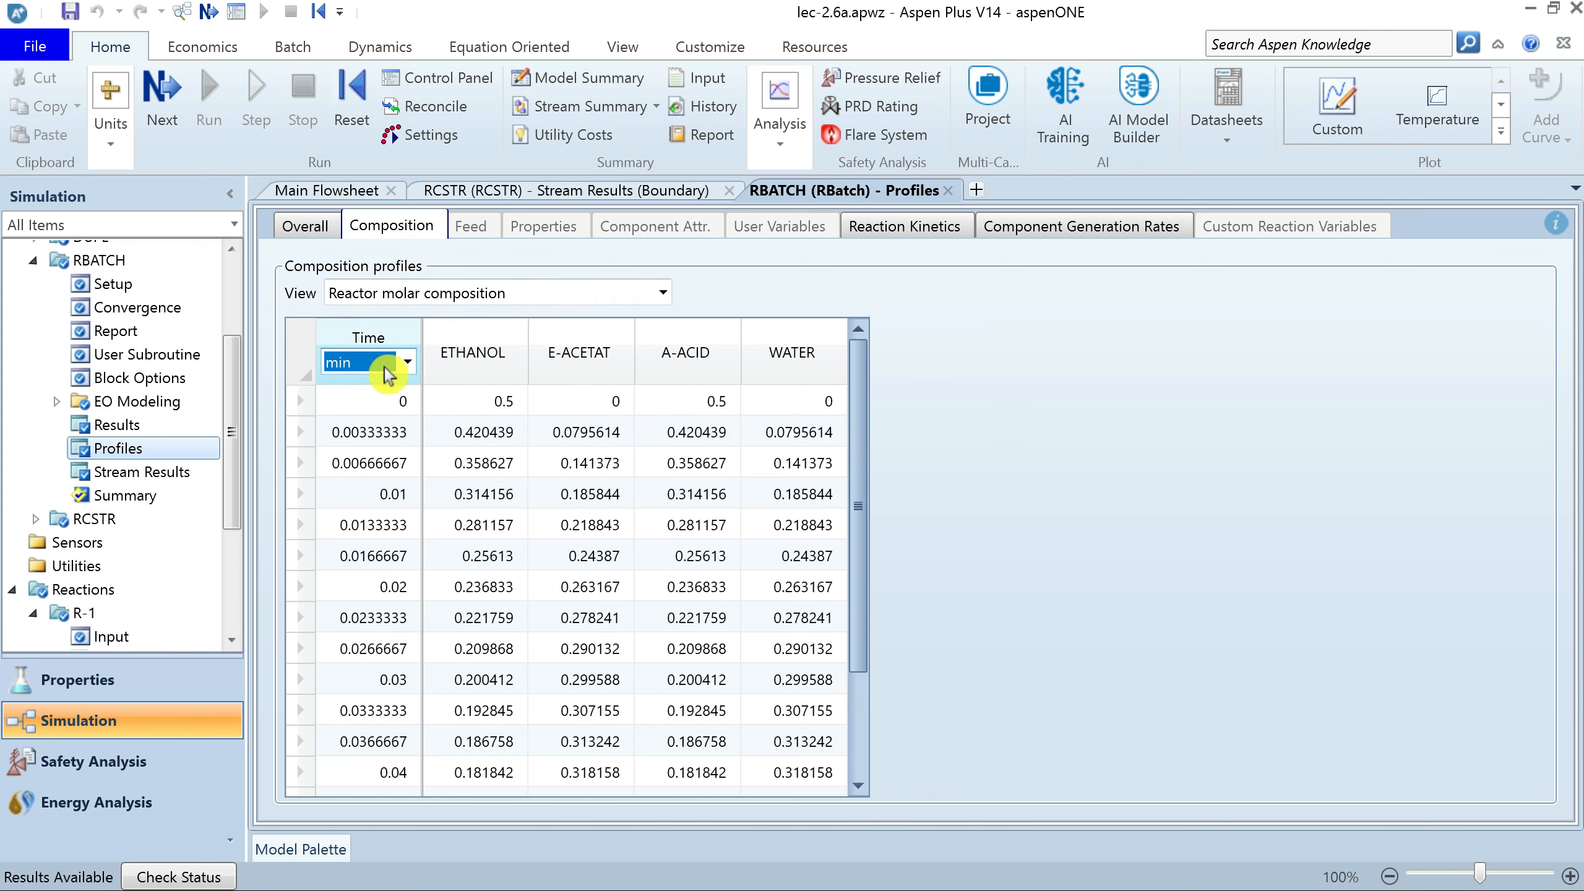
Plot the mole fractions of all four components against time in min from the RBATCH composition profiles, then close the plot
{"action": "left_click", "coordinate": [304, 340]}
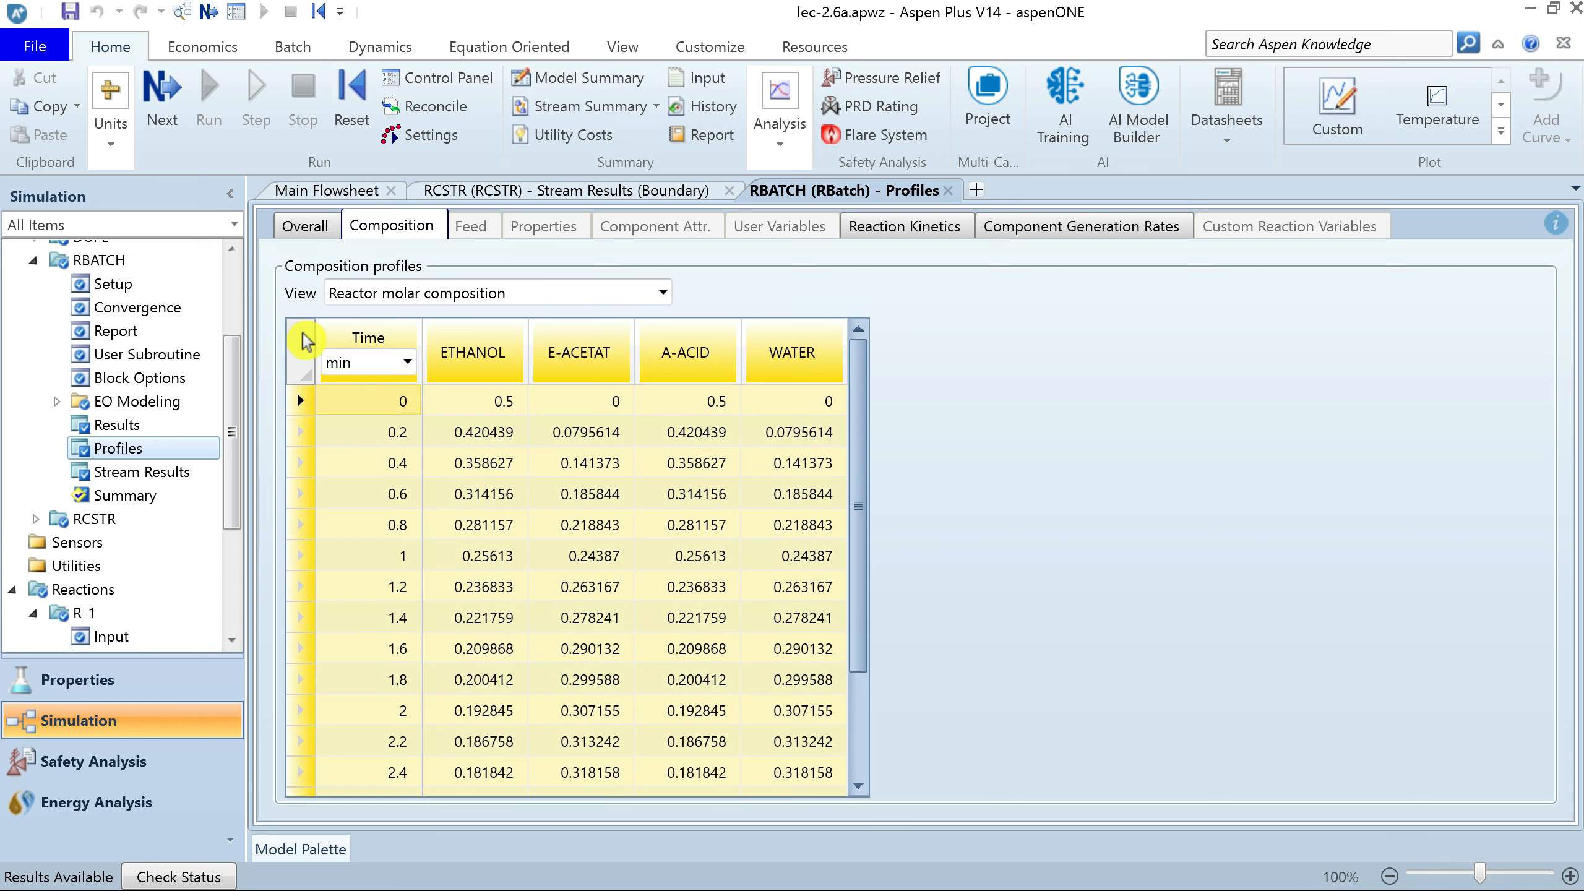
{"action": "left_click", "coordinate": [1321, 115]}
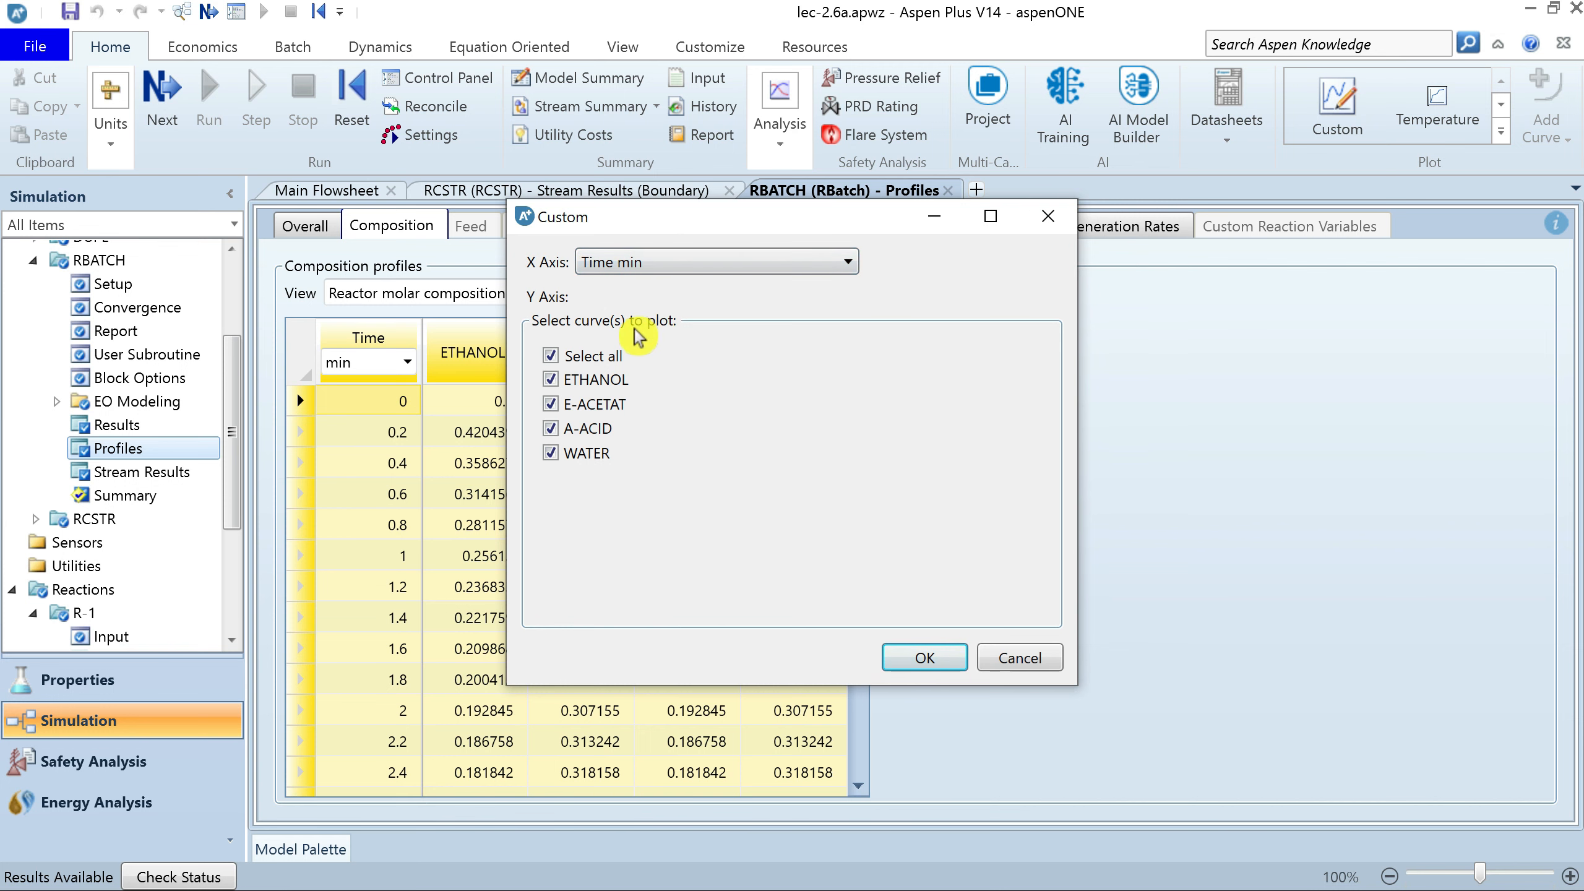
{"action": "left_click", "coordinate": [925, 658]}
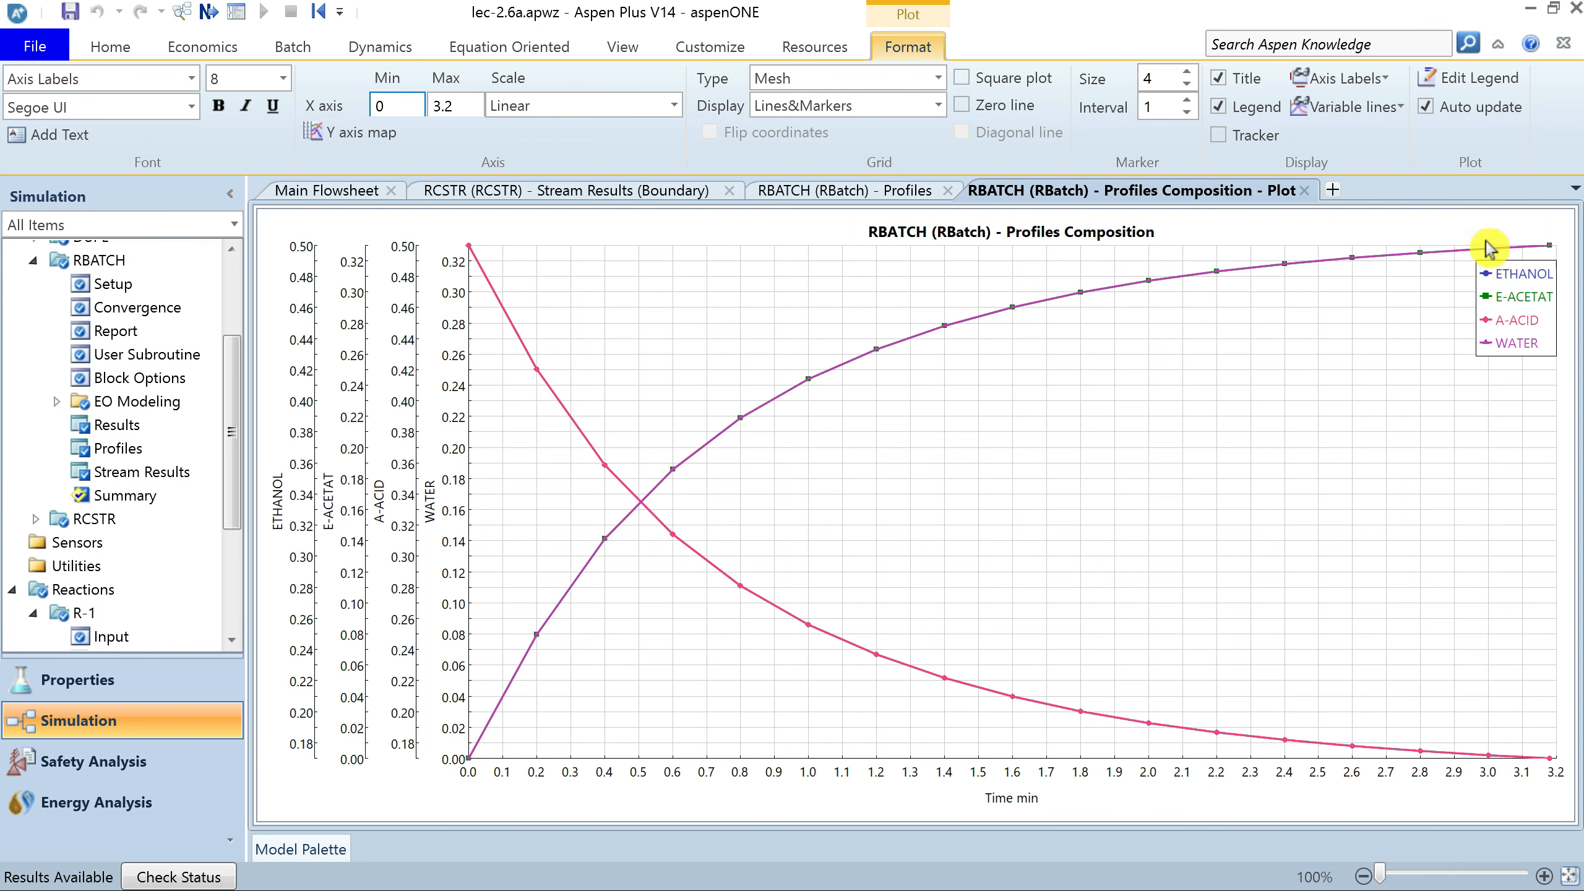
{"action": "left_click", "coordinate": [1304, 191]}
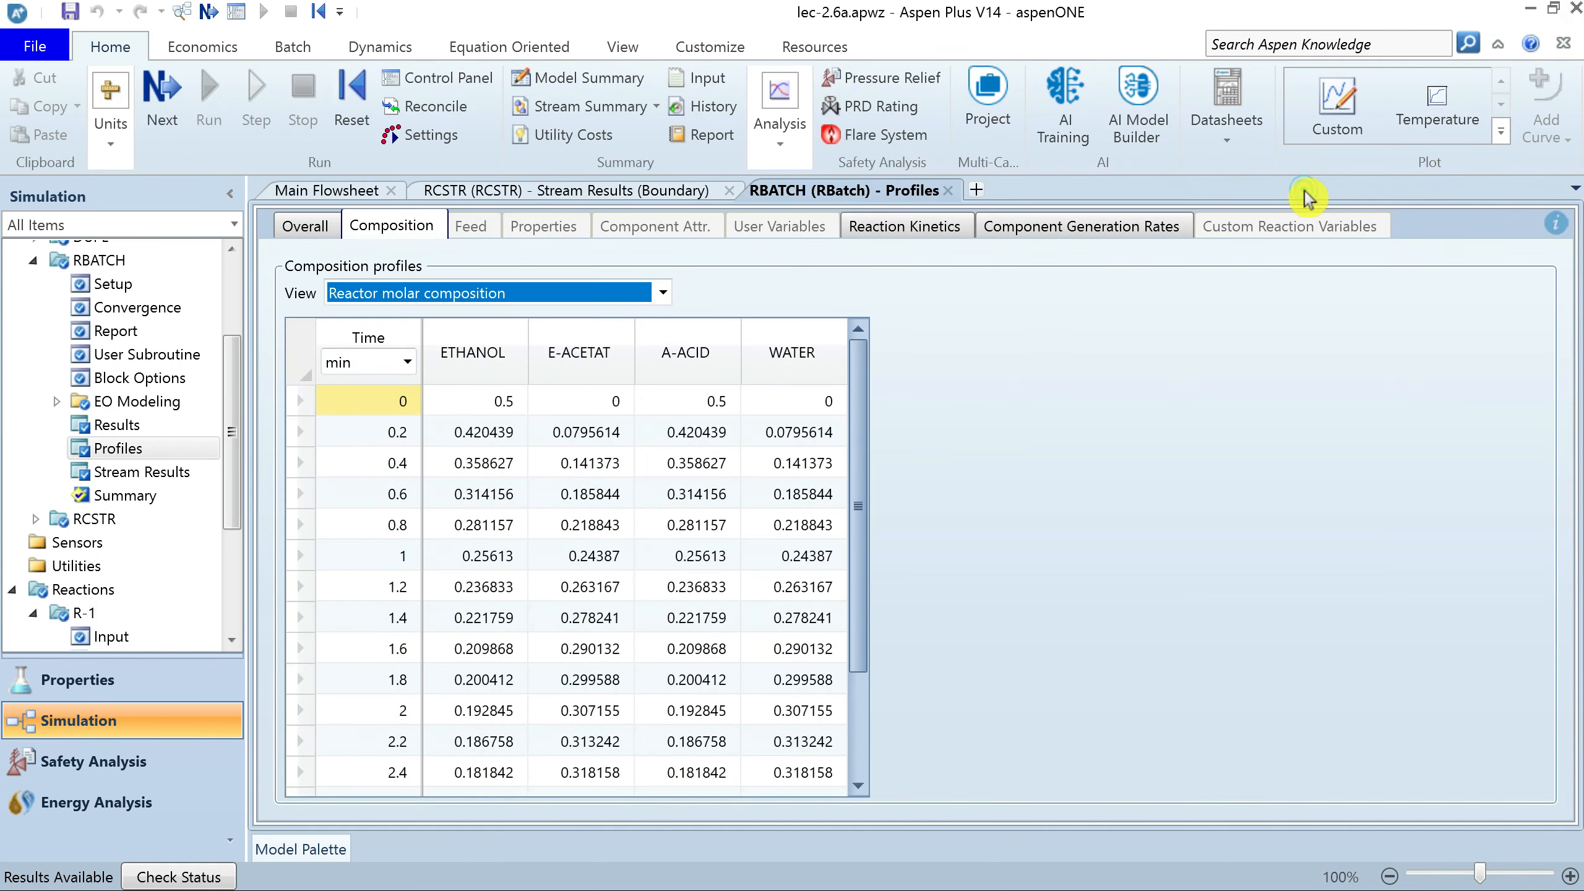
Display the Reactor accumulated mass composition profiles for RBATCH and examine the component masses through the end of the cycle
{"action": "left_click", "coordinate": [661, 293]}
{"action": "left_click", "coordinate": [430, 444]}
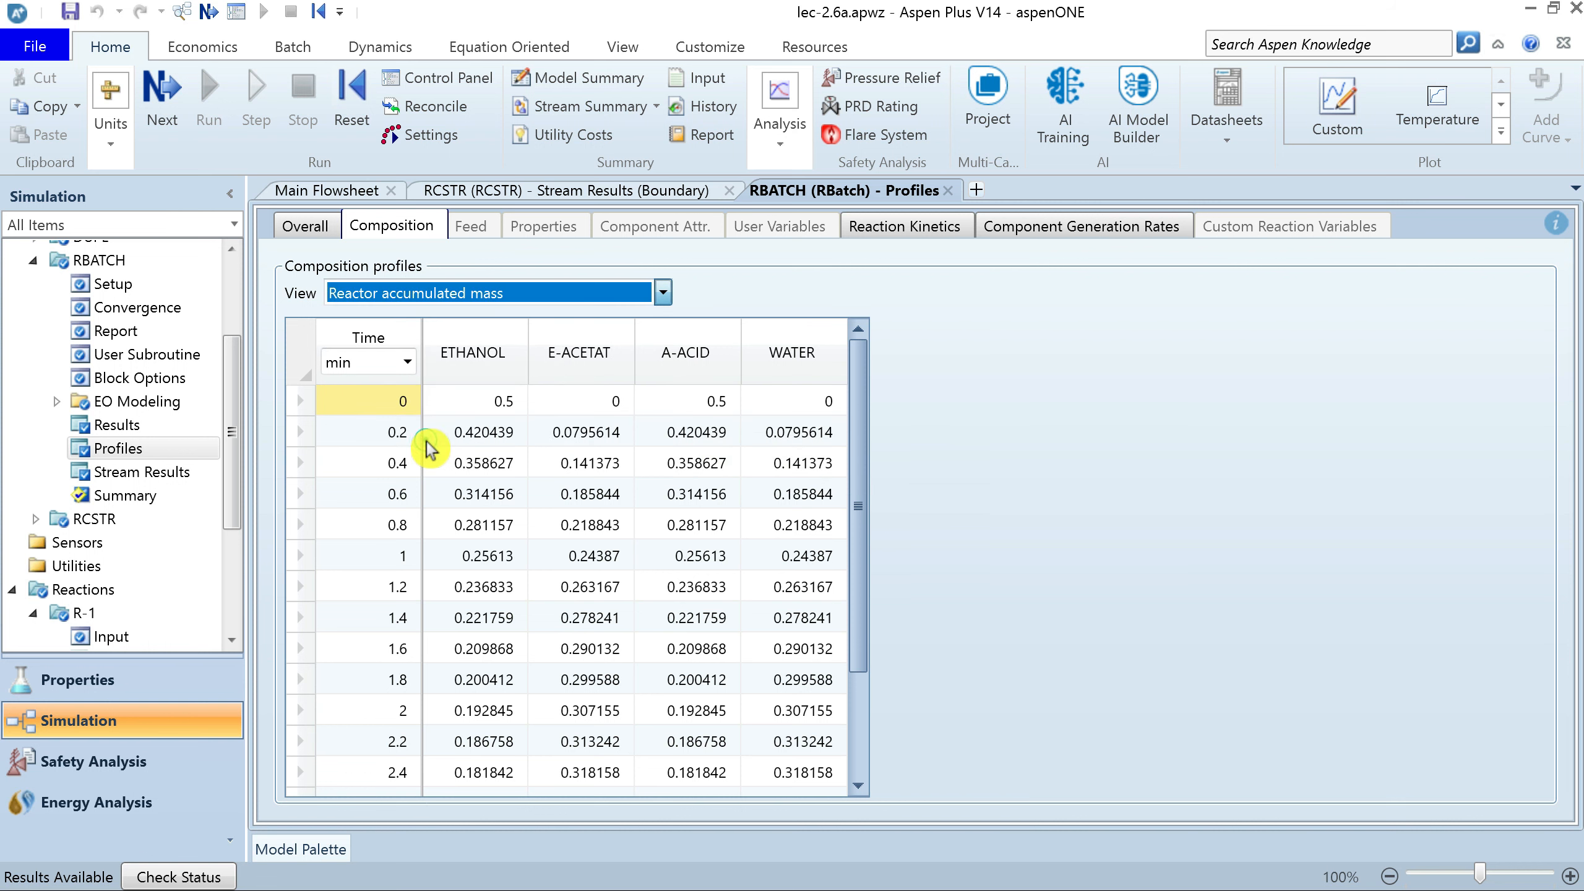
{"action": "left_click", "coordinate": [296, 353]}
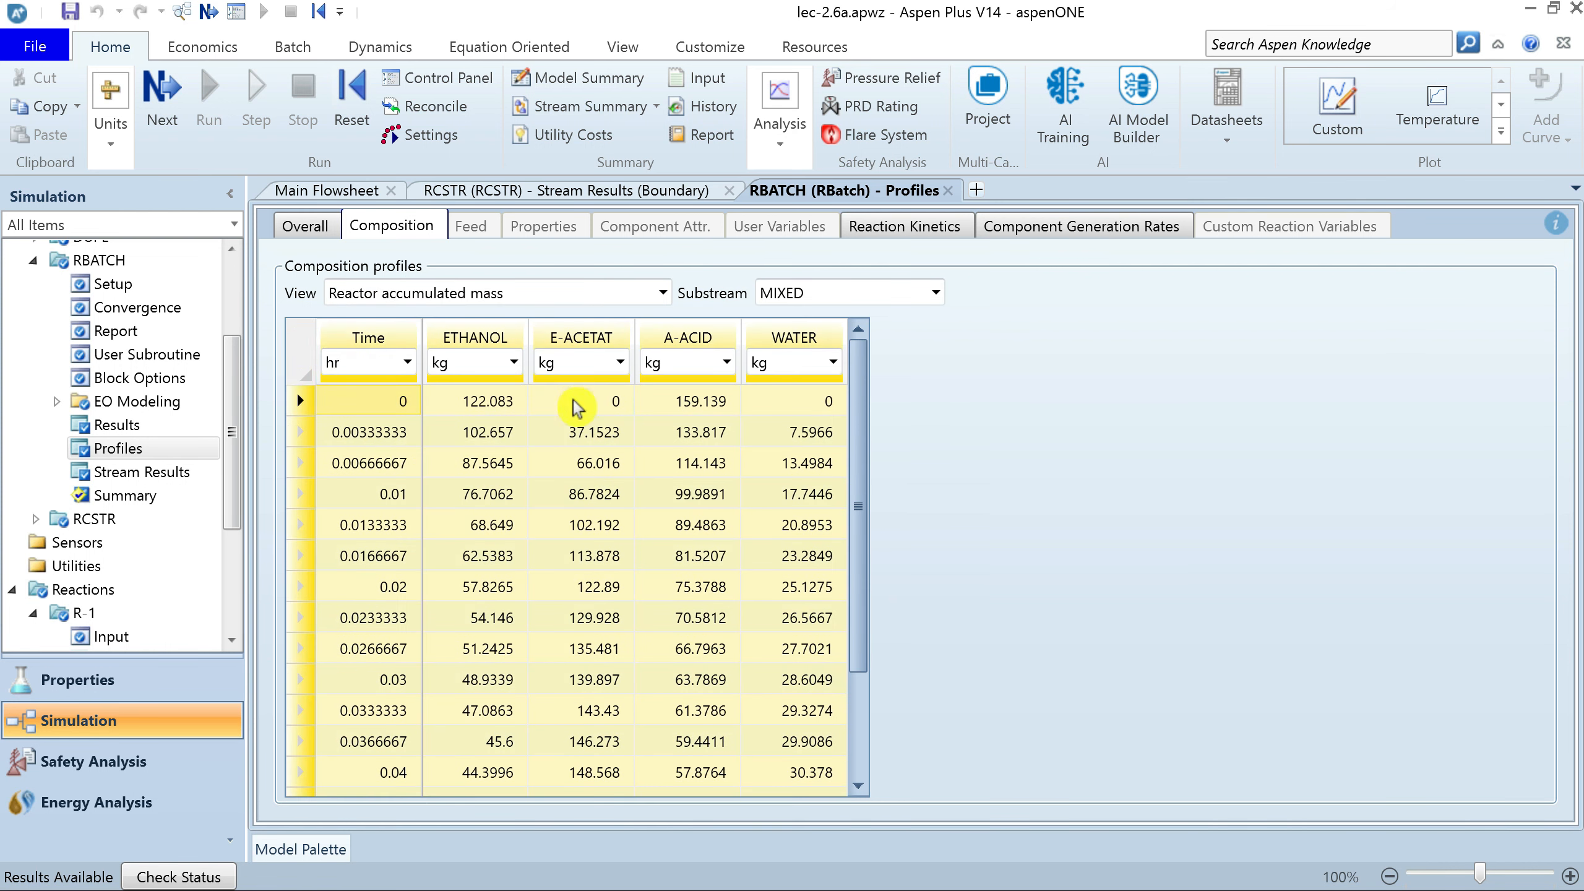
{"action": "left_click_drag", "start_coordinate": [864, 425], "coordinate": [865, 551]}
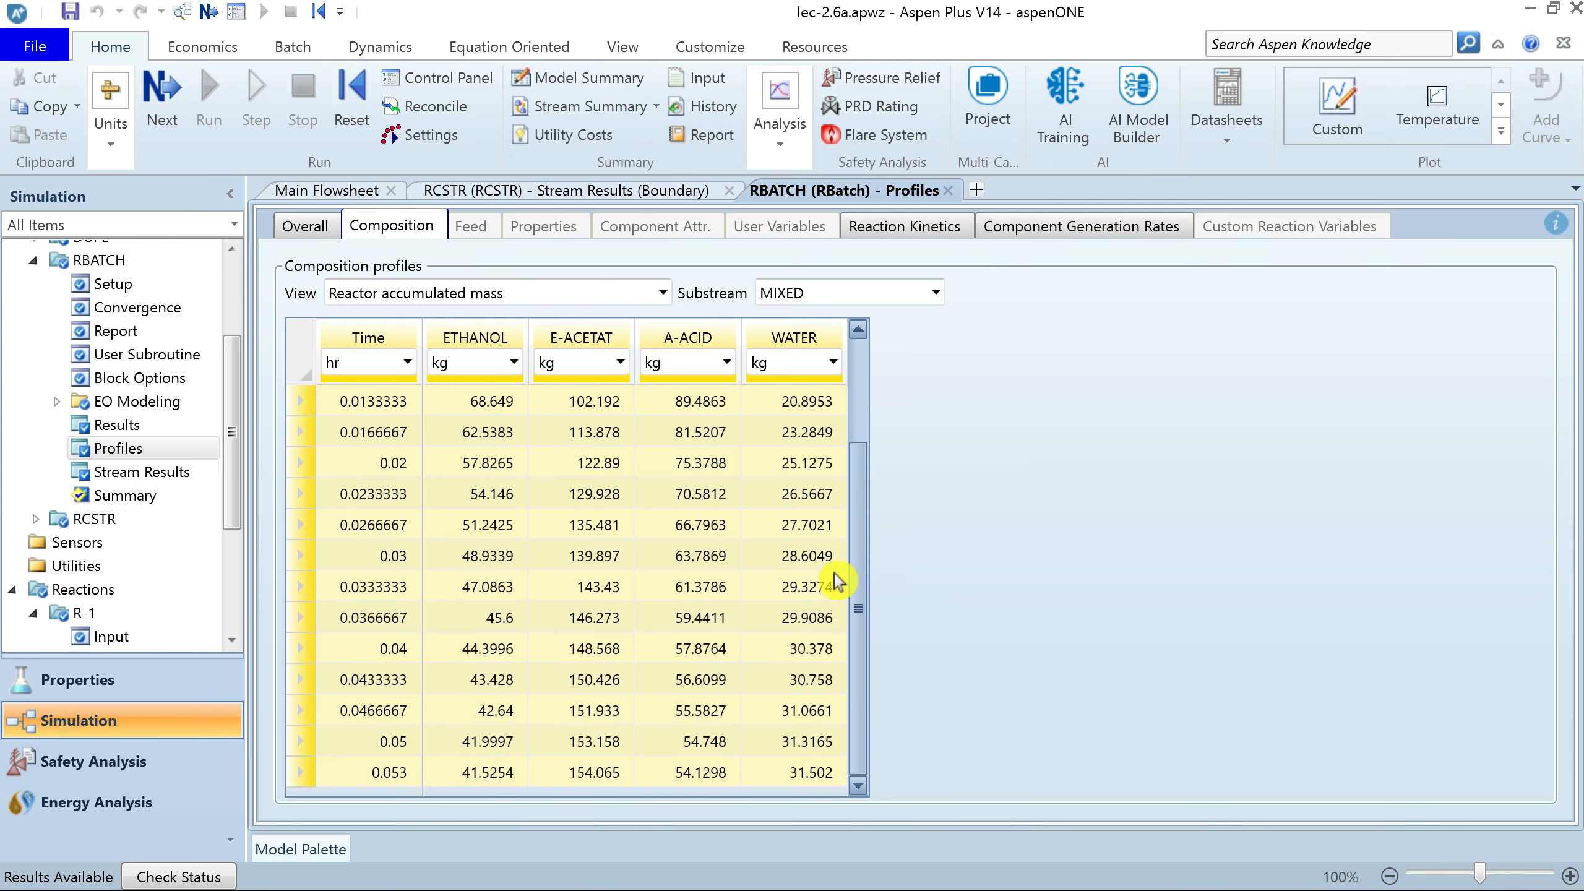
{"action": "left_click", "coordinate": [374, 590]}
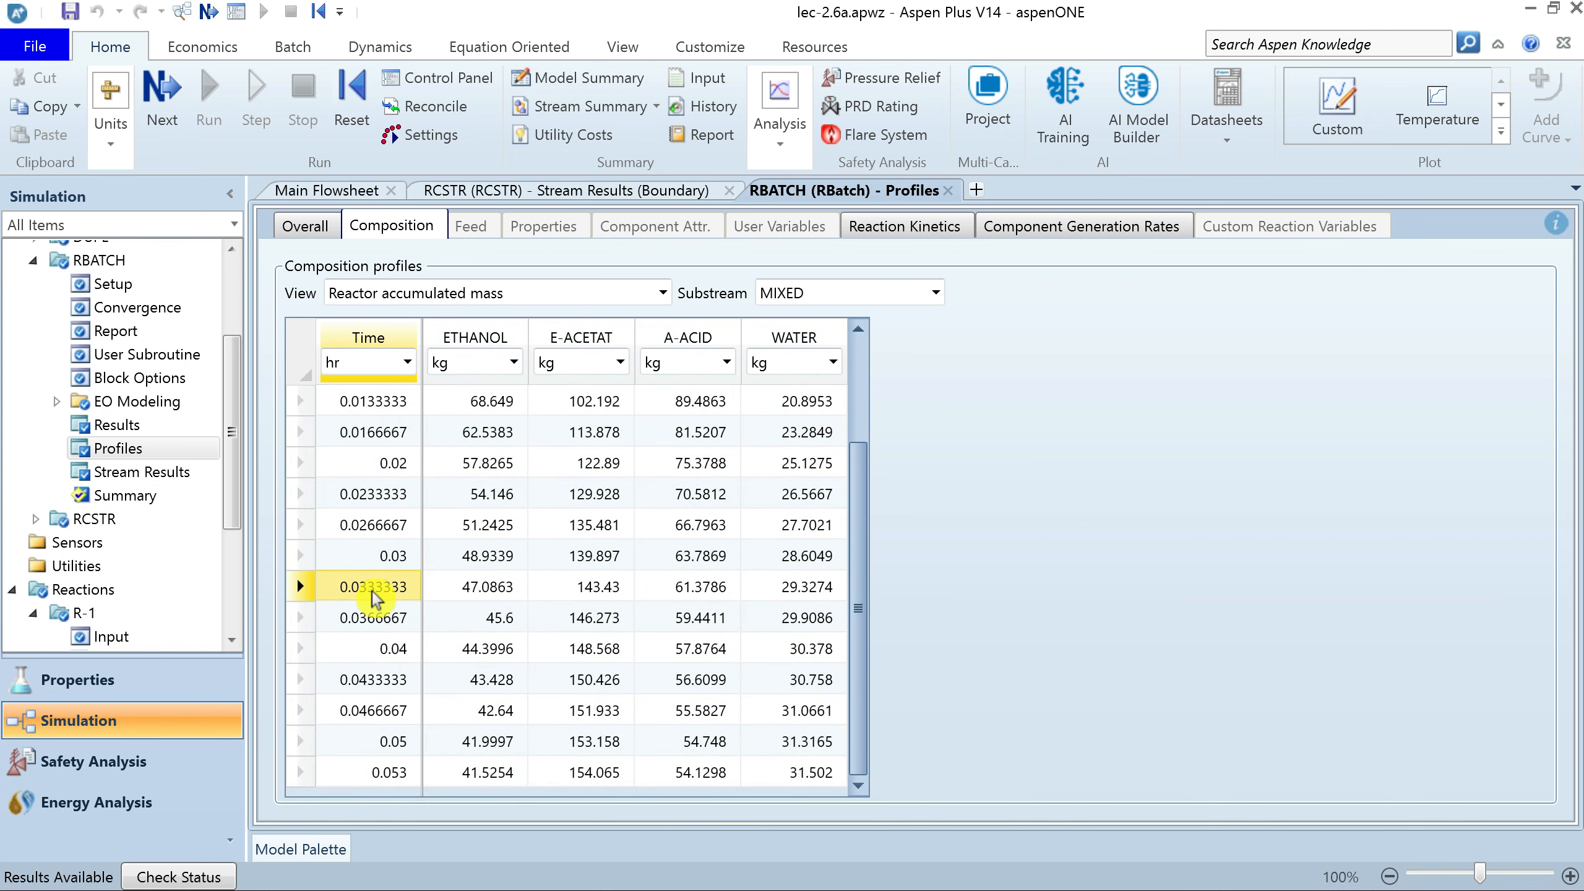
Review the net rate, kinetic factor, driving force and reaction volume profiles for reaction R1, plus the component generation rates
{"action": "left_click", "coordinate": [926, 237]}
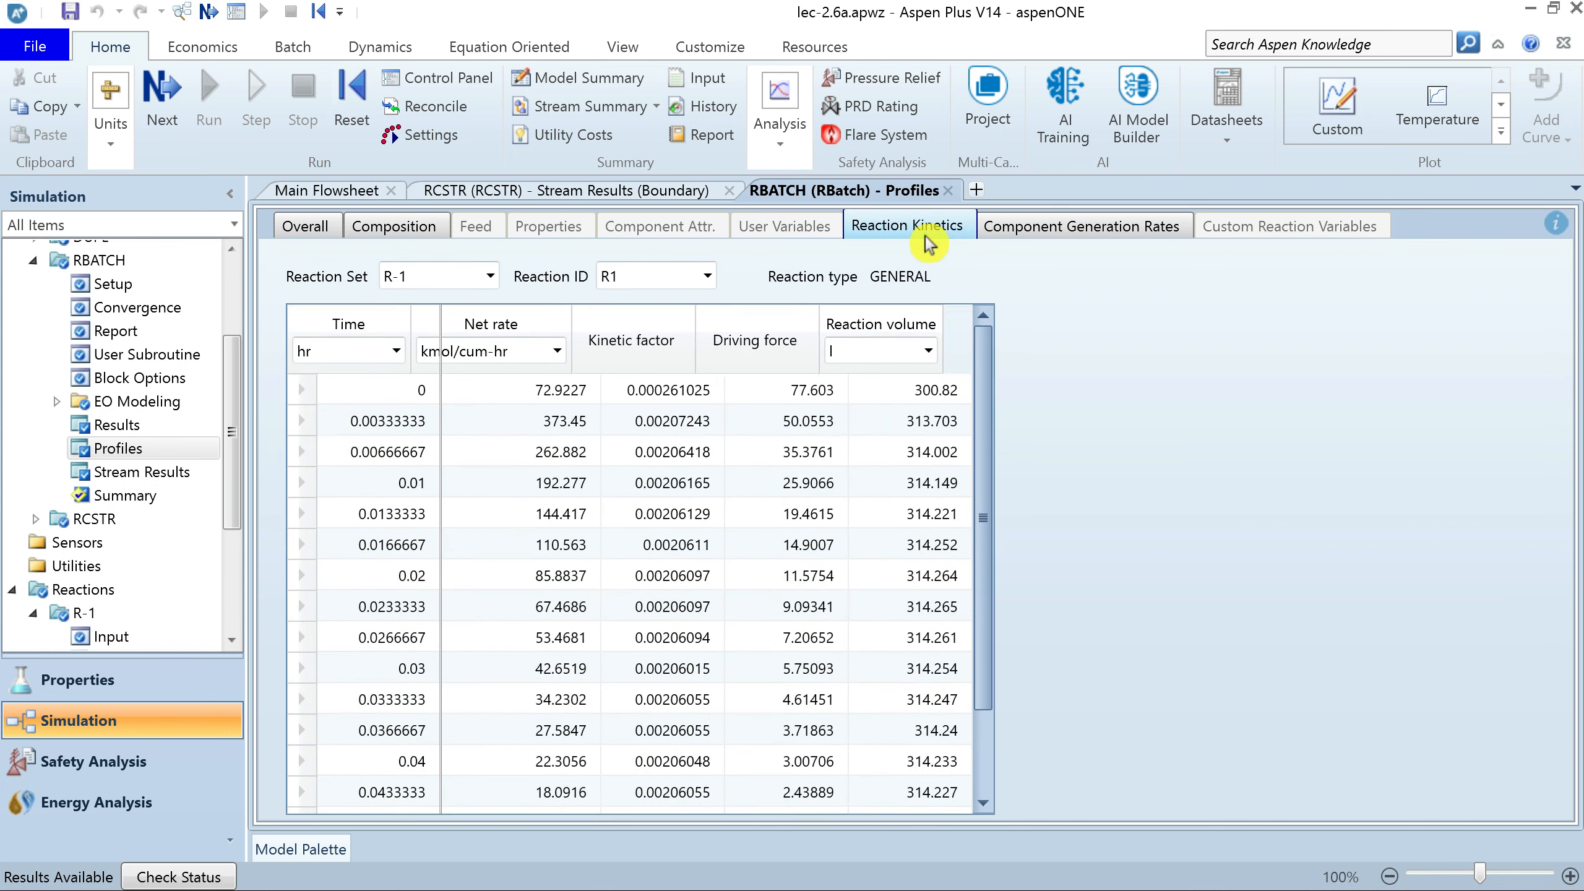
{"action": "left_click", "coordinate": [571, 336]}
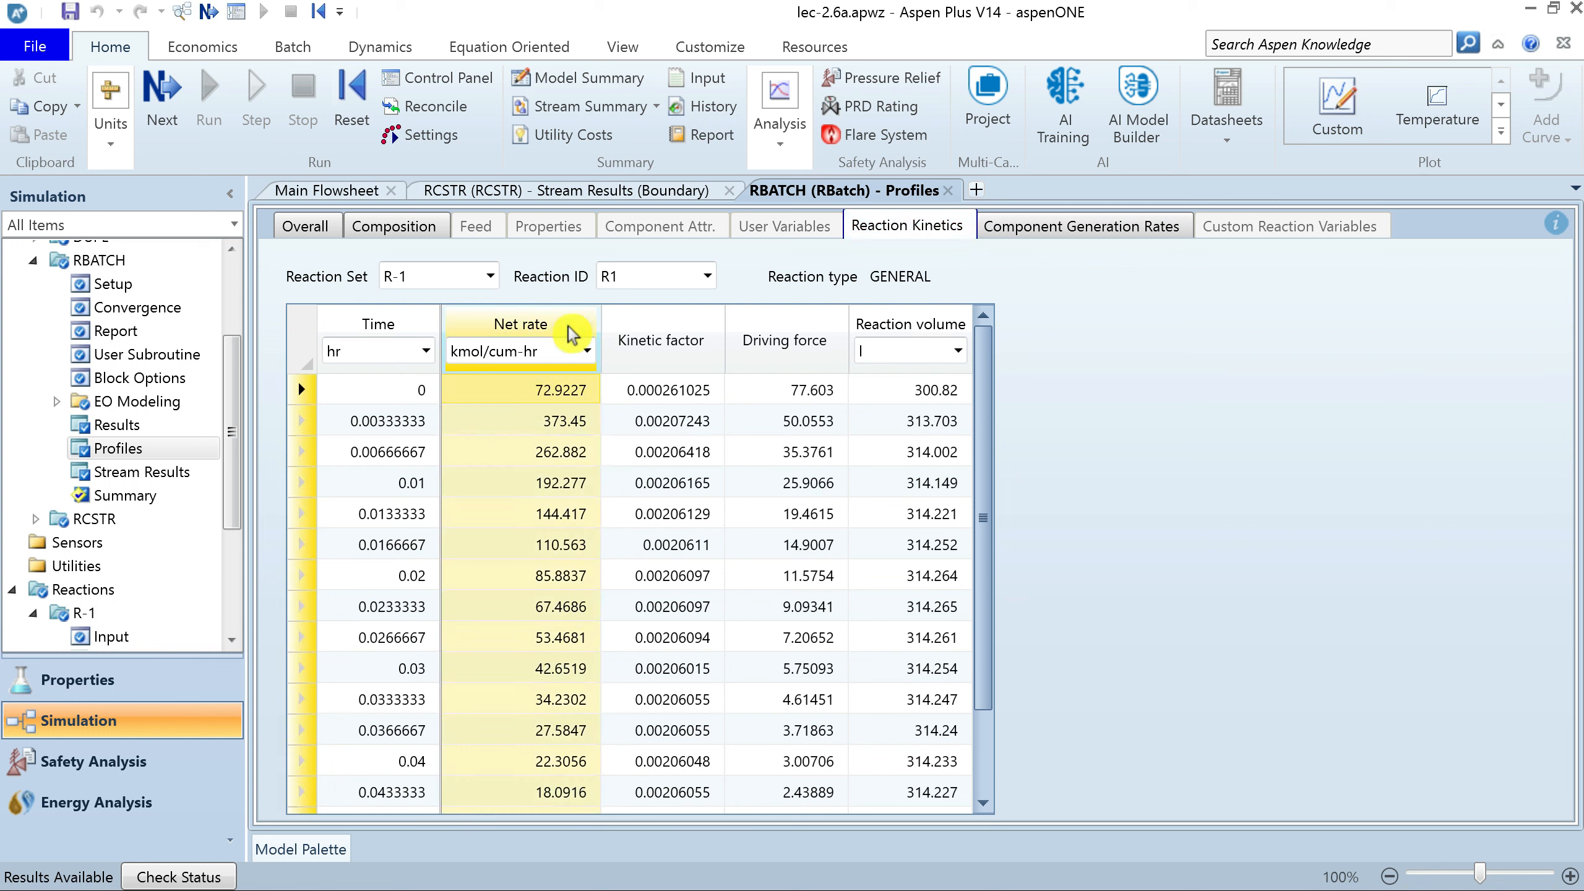
{"action": "left_click", "coordinate": [667, 347]}
{"action": "left_click", "coordinate": [791, 355]}
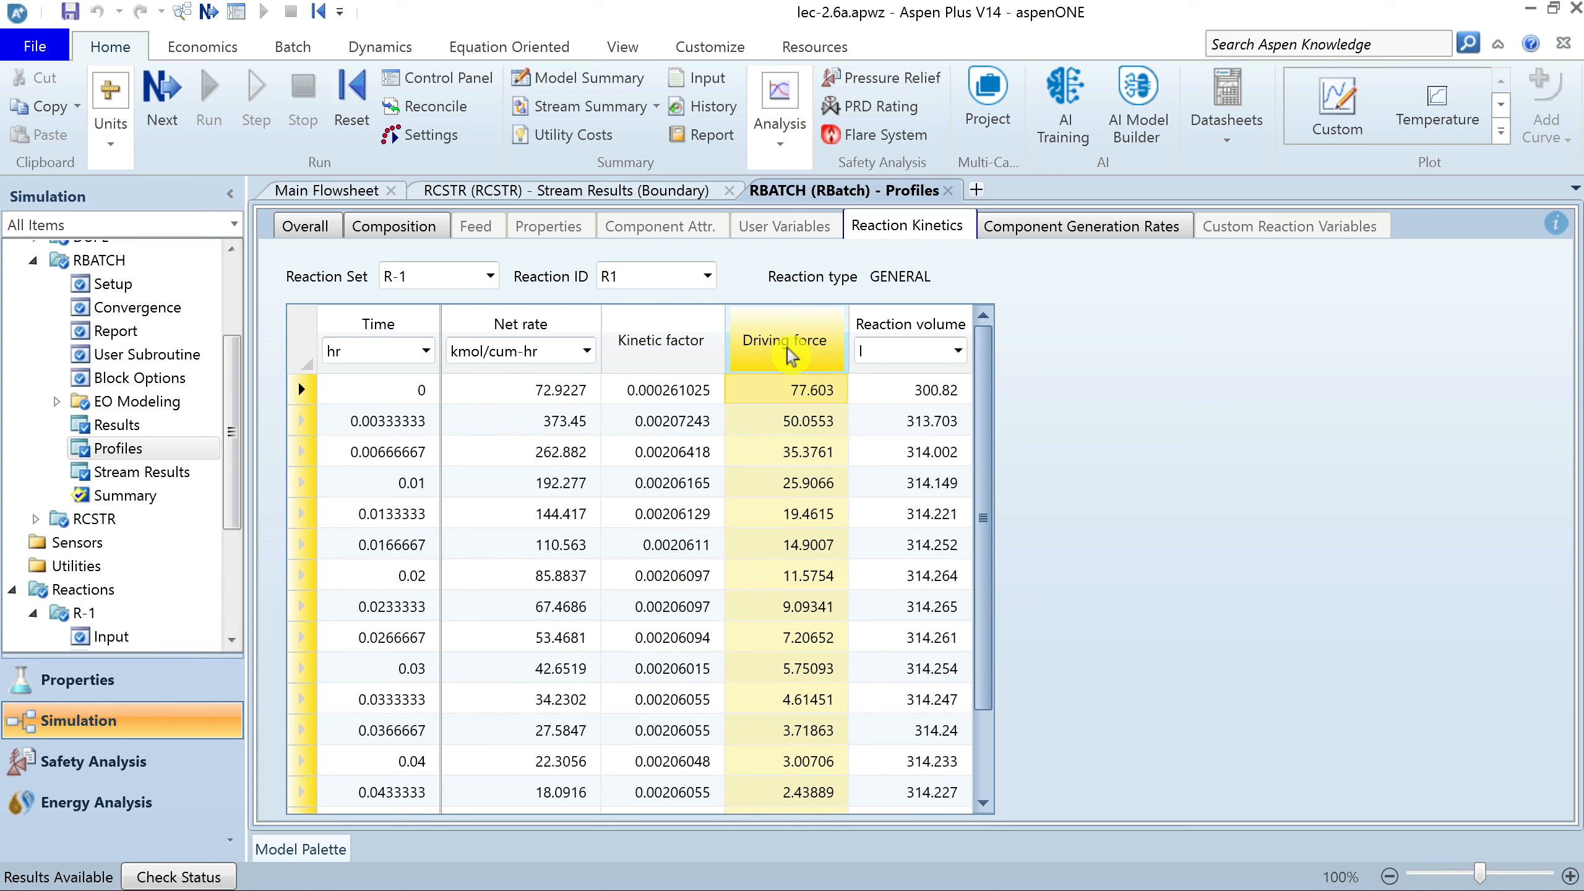
{"action": "left_click", "coordinate": [932, 333]}
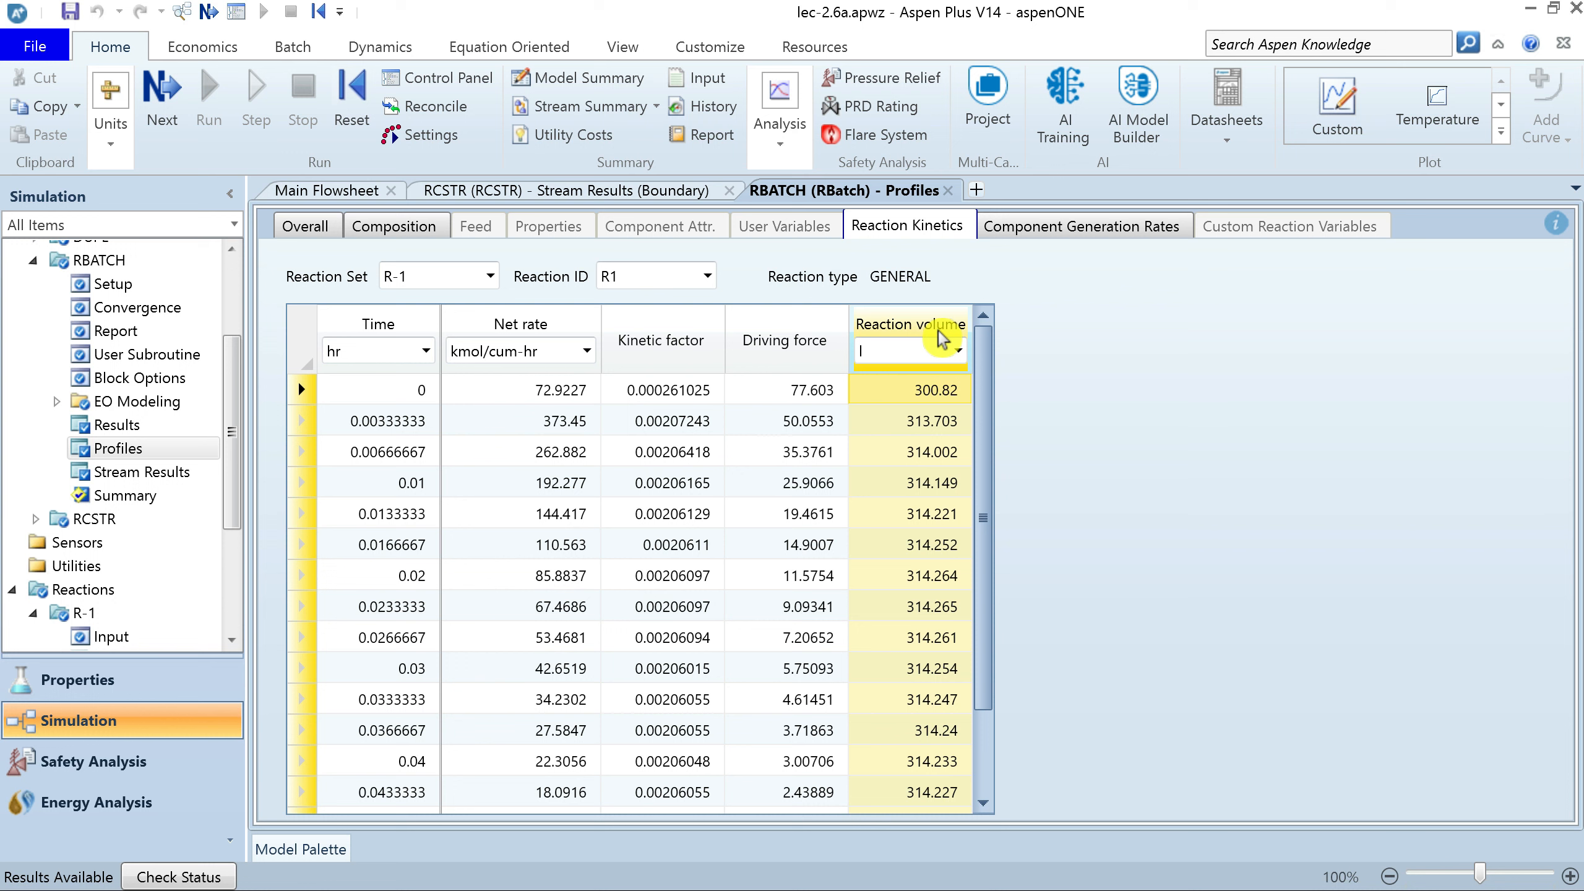
{"action": "left_click", "coordinate": [1123, 226]}
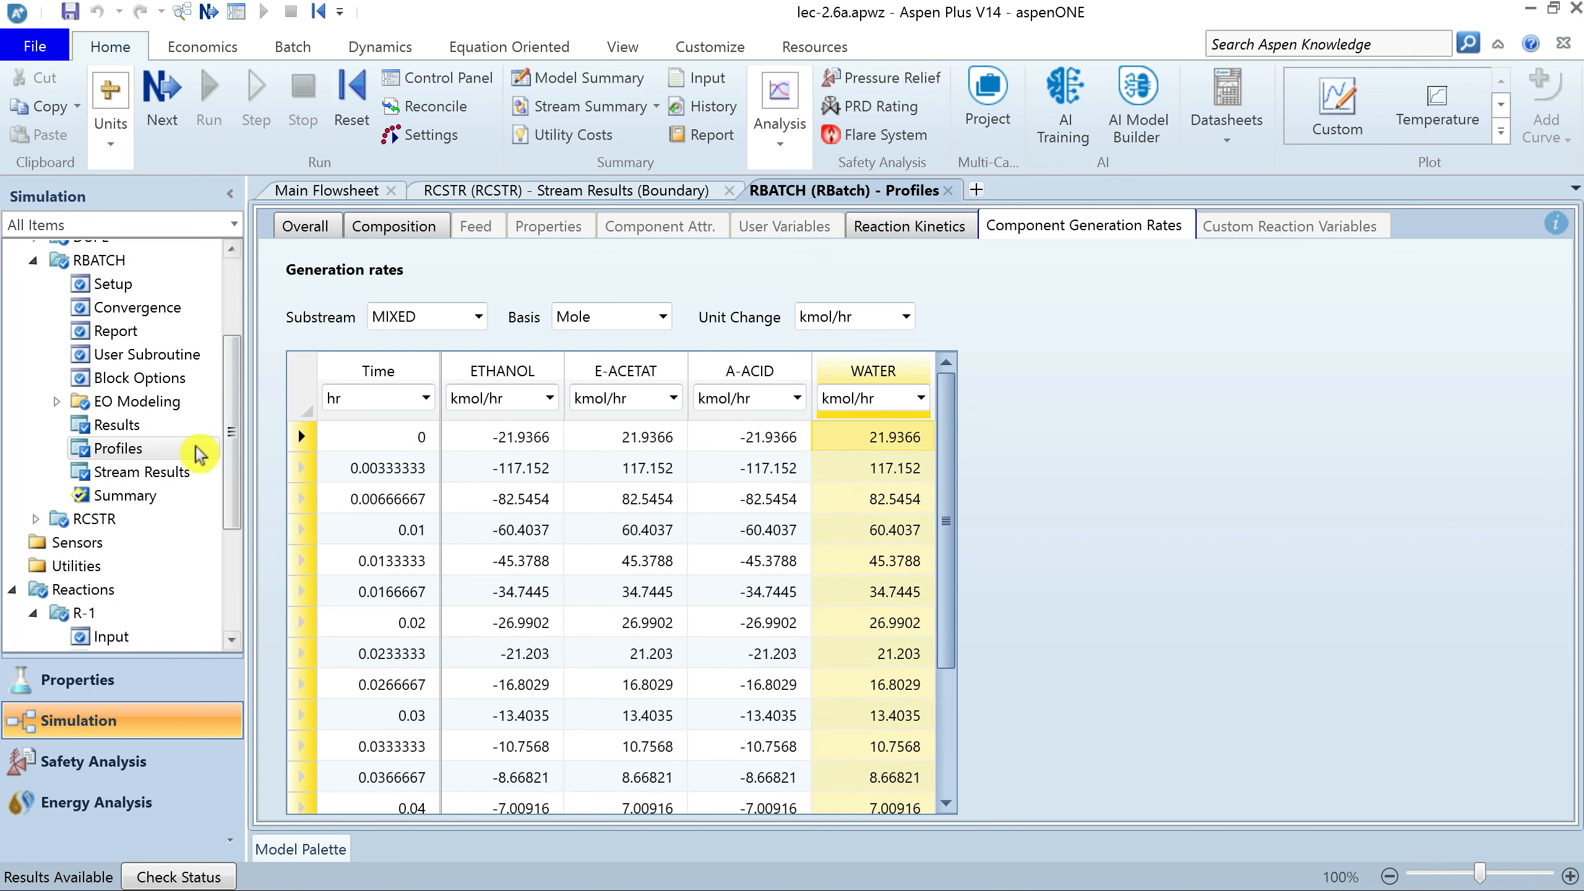
Examine the temperature, pressure, liquid fraction and component mole flows of F-RBATCH and P-RBATCH in the RBATCH stream results
{"action": "left_click", "coordinate": [142, 472]}
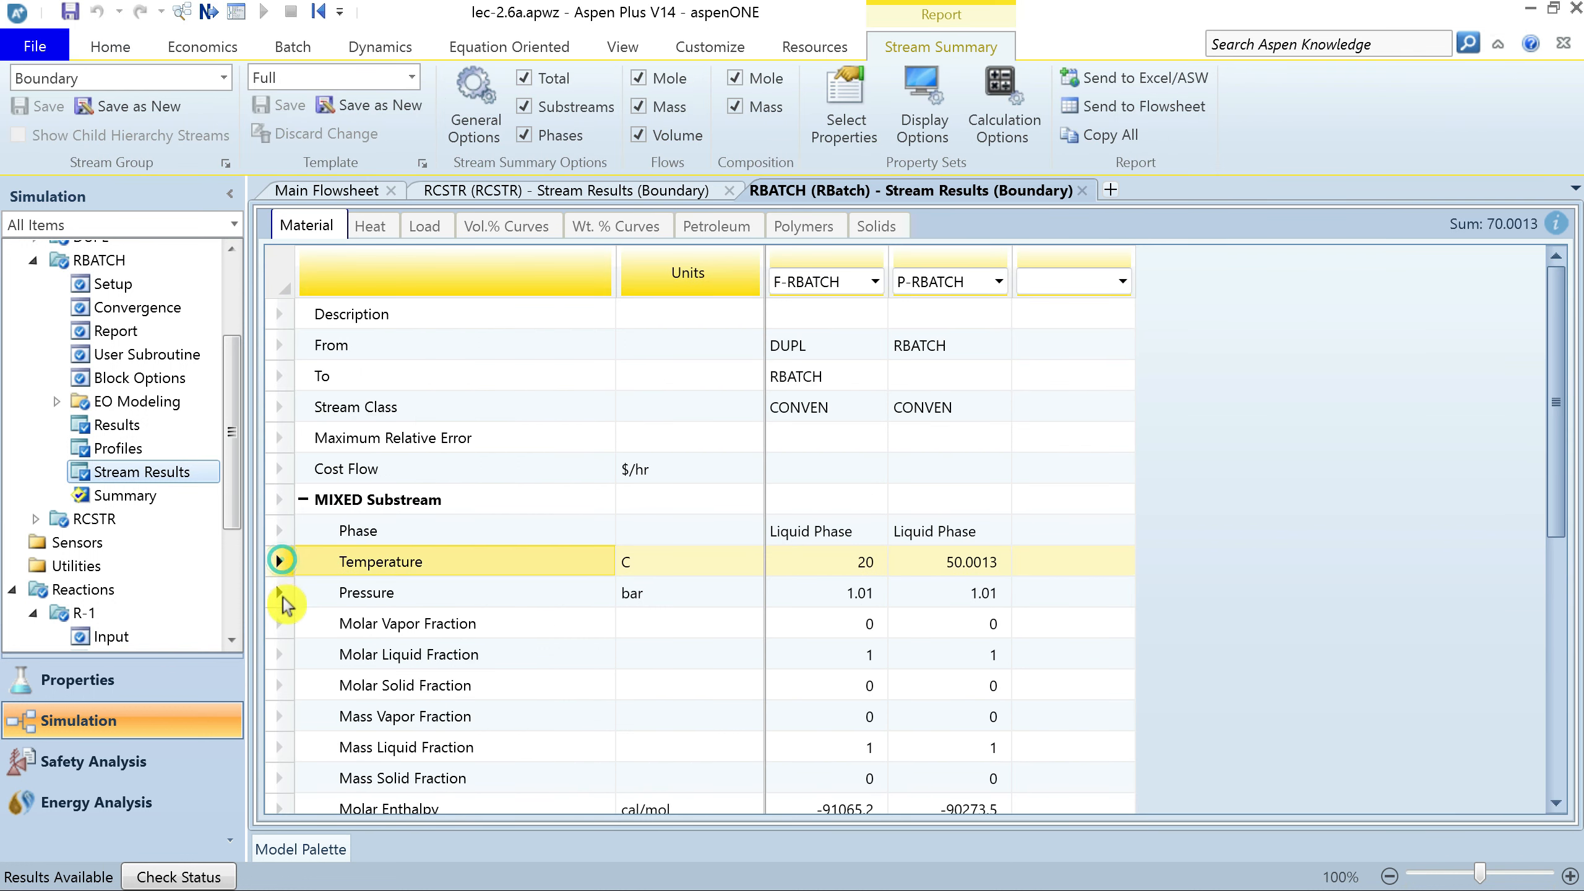
{"action": "left_click", "coordinate": [283, 597]}
{"action": "left_click", "coordinate": [281, 654]}
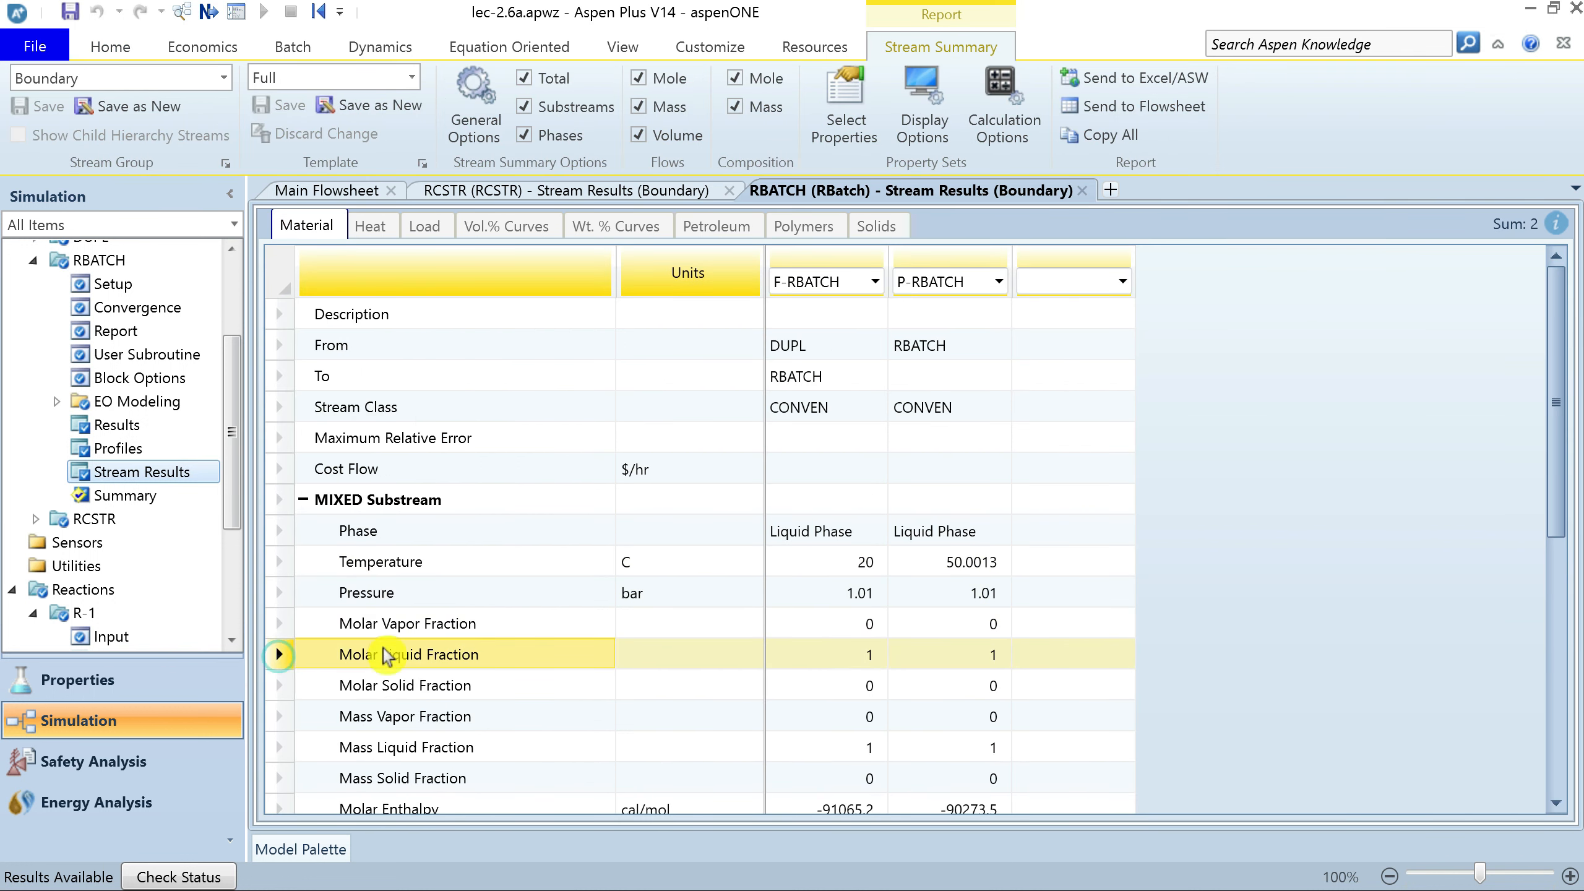
{"action": "scroll", "coordinate": [326, 593], "scroll_direction": "down", "scroll_amount": 5}
{"action": "left_click", "coordinate": [327, 593]}
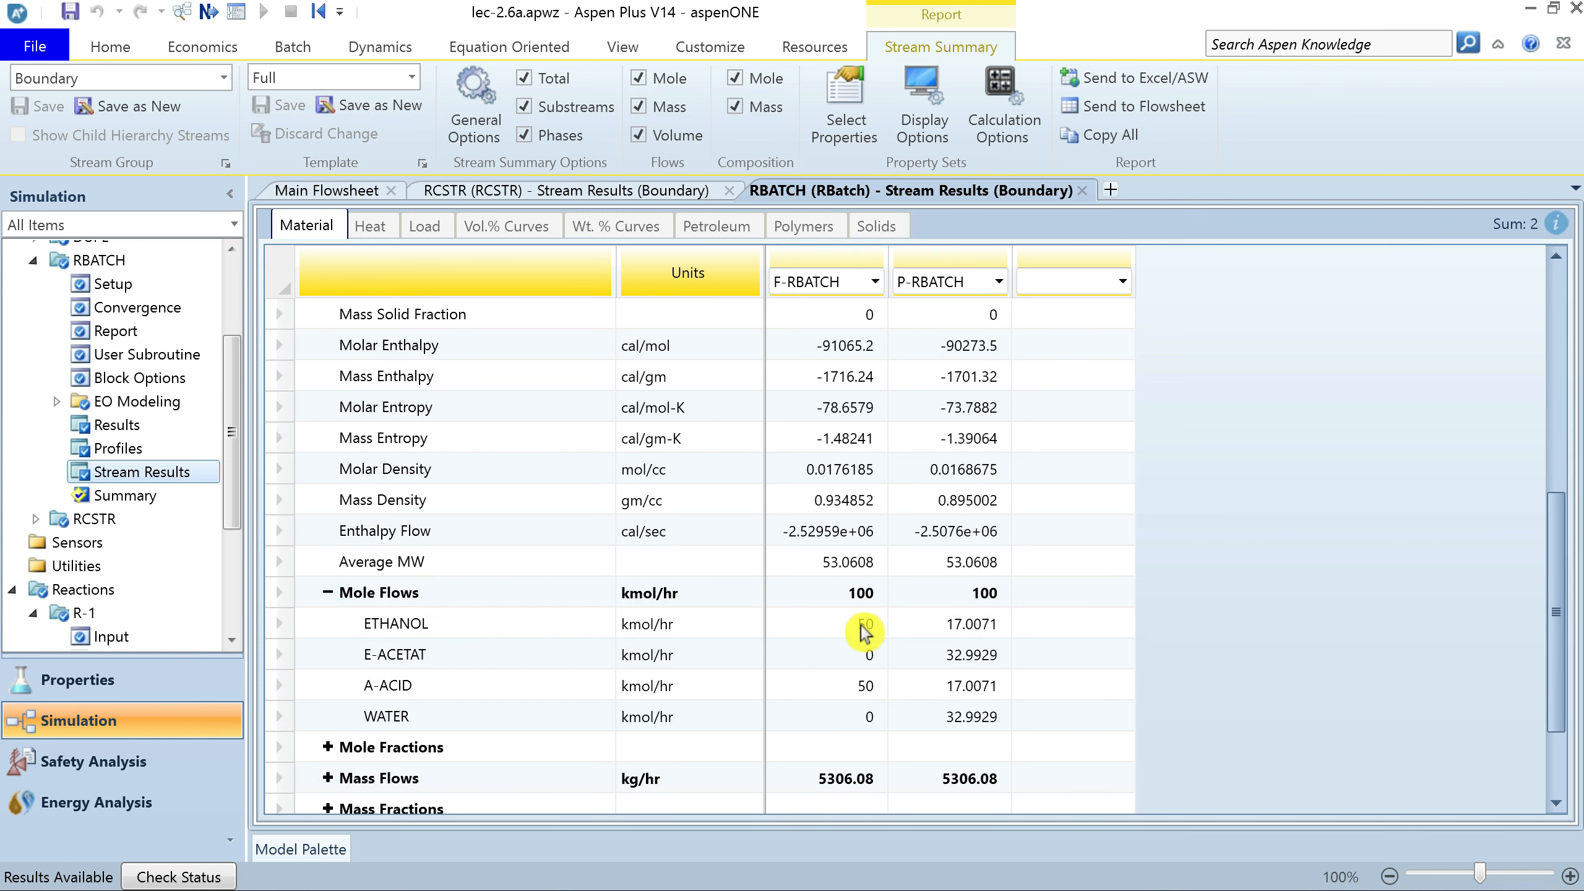
{"action": "left_click", "coordinate": [829, 627]}
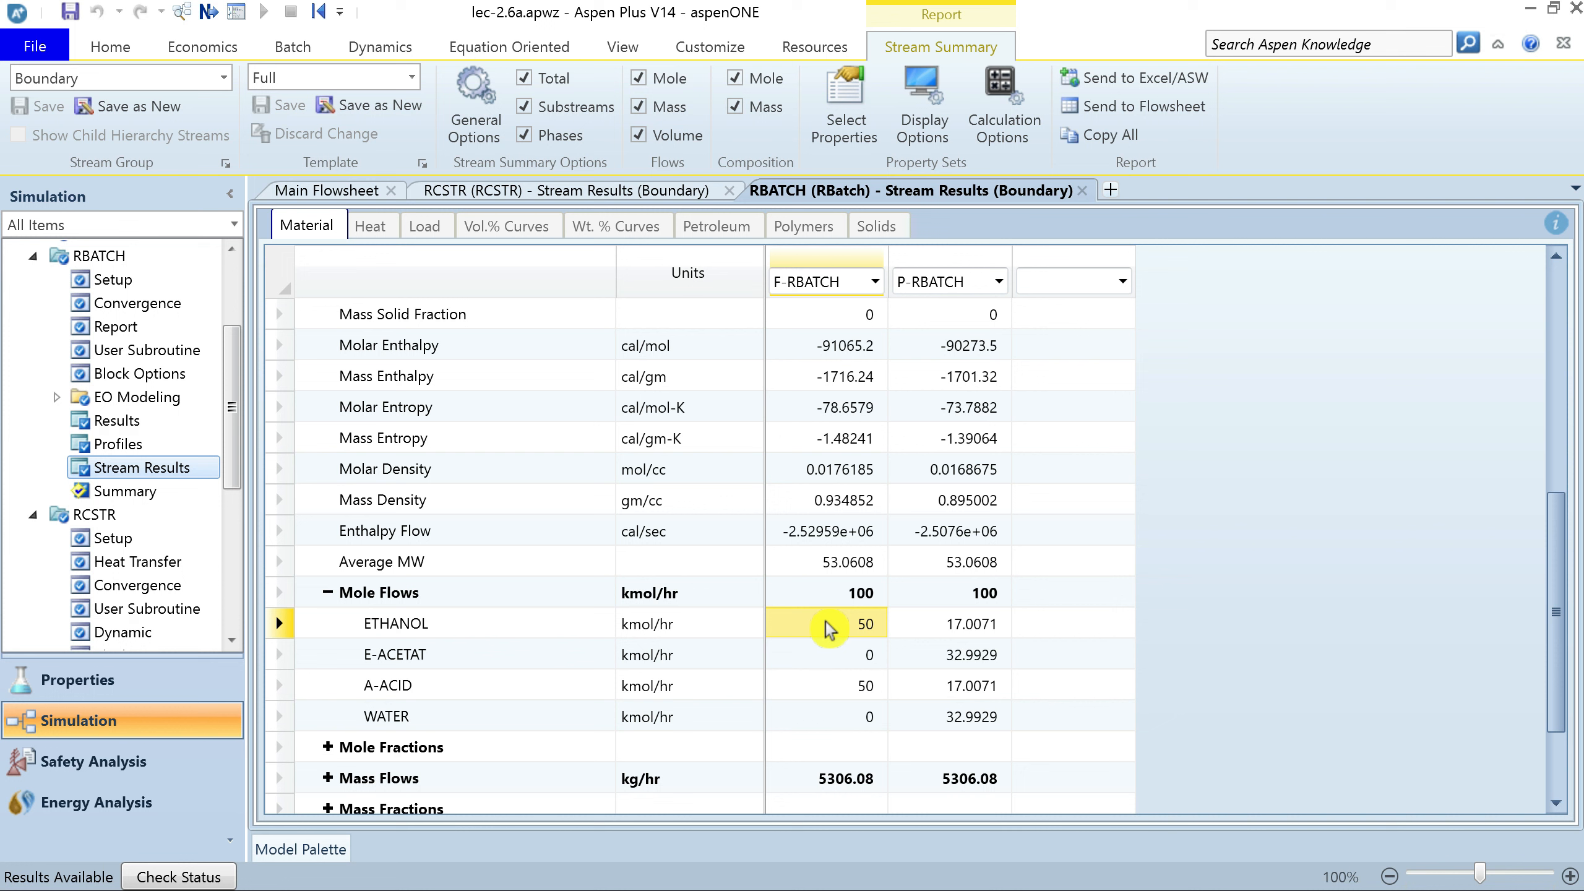
Add the P-CSTR stream to the RBATCH stream results table and compare its ethanol mole flow with the batch streams
{"action": "left_click", "coordinate": [1122, 282]}
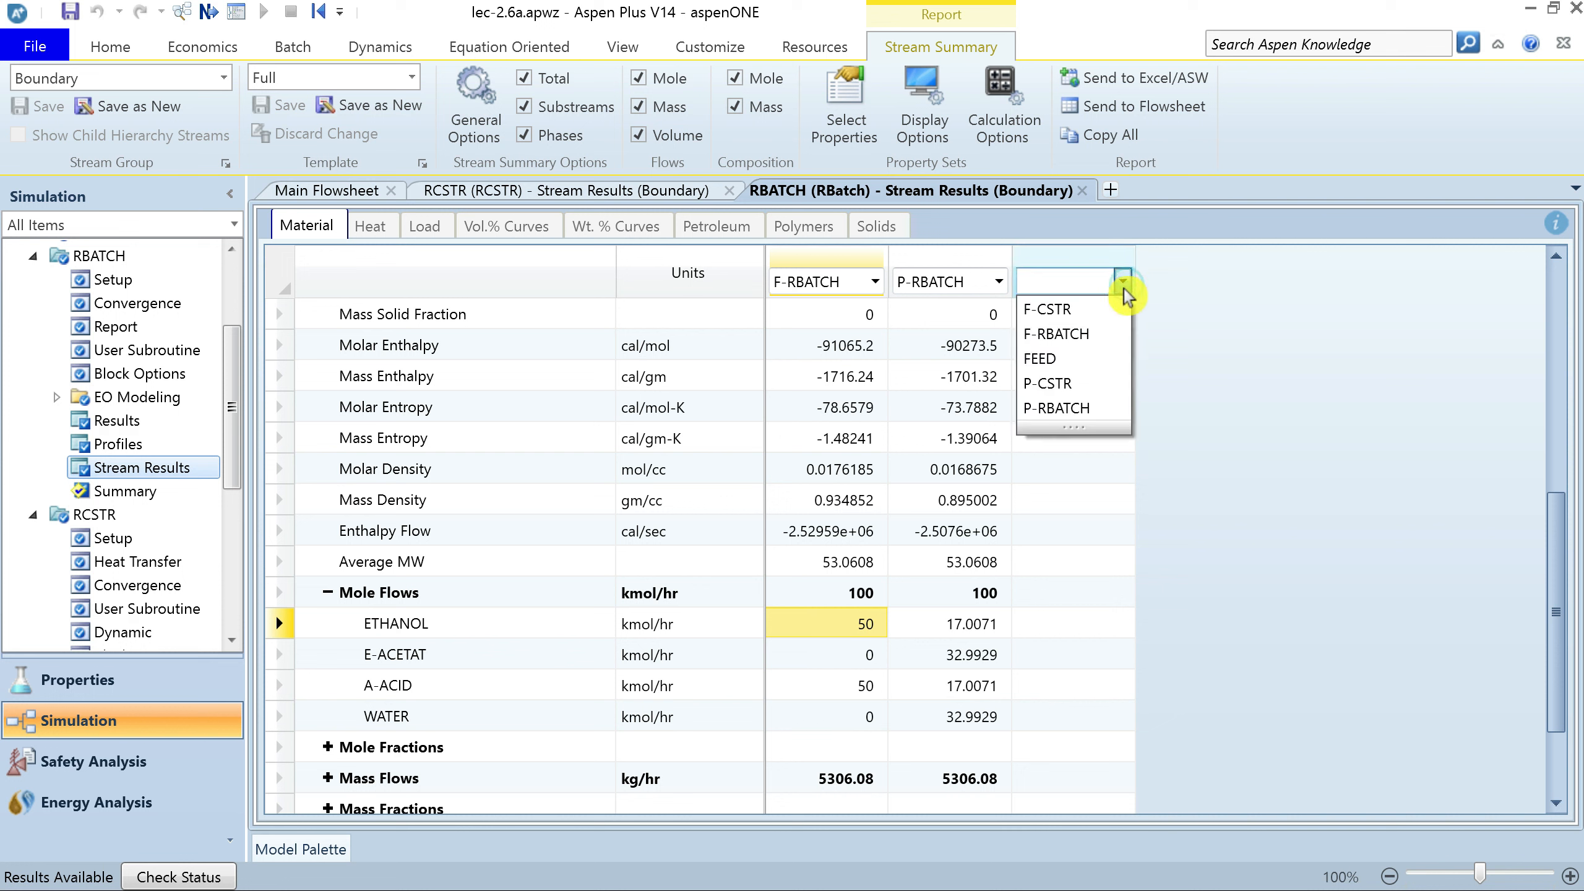
{"action": "left_click", "coordinate": [1068, 383]}
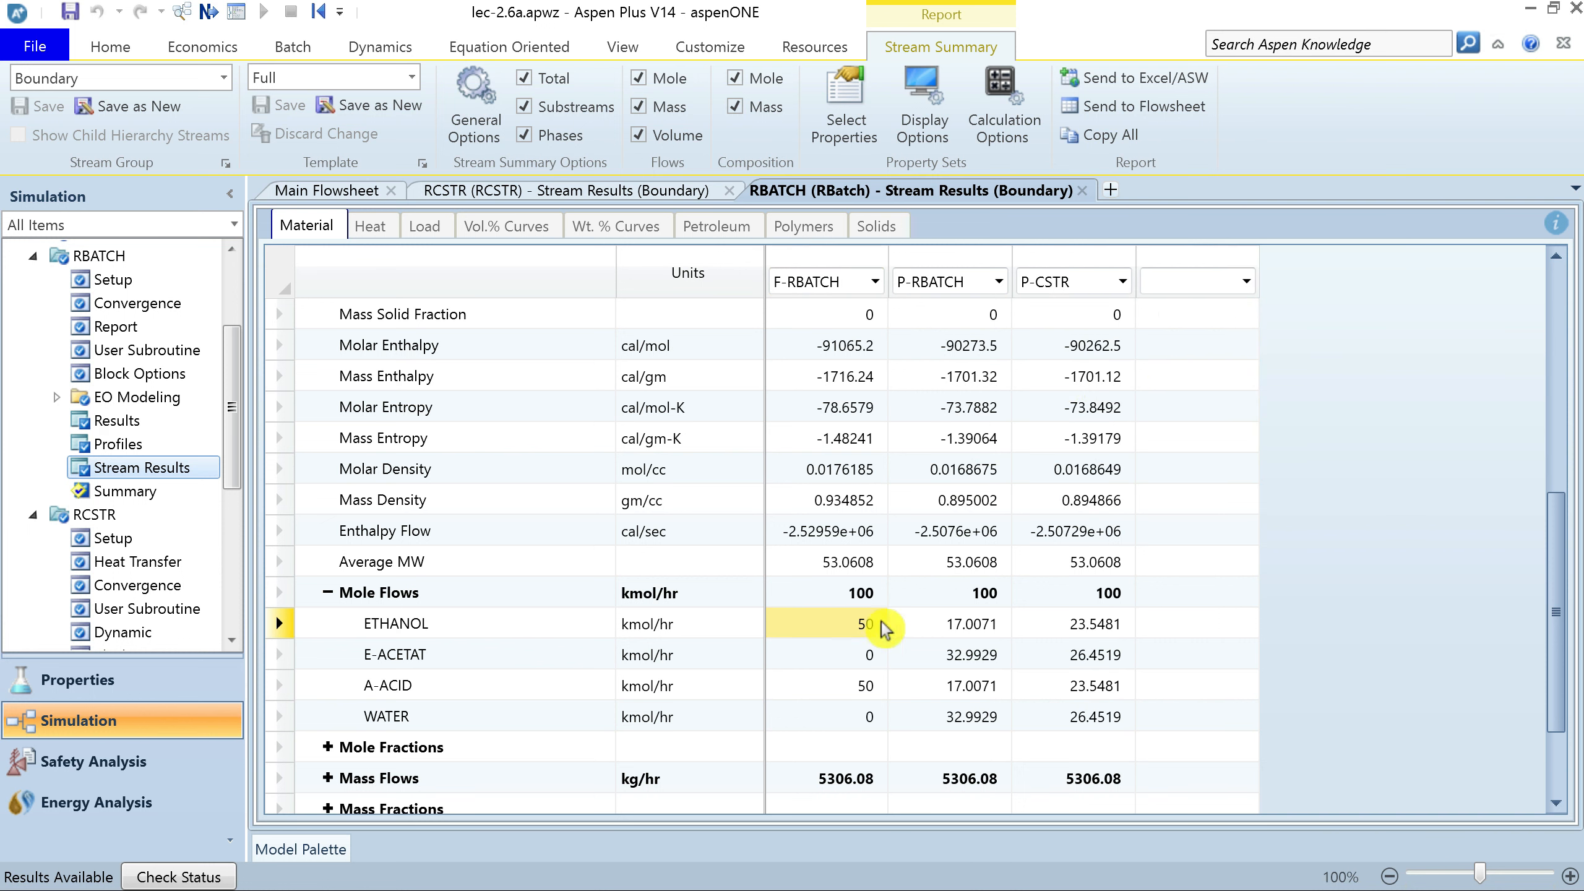
{"action": "left_click", "coordinate": [1077, 626]}
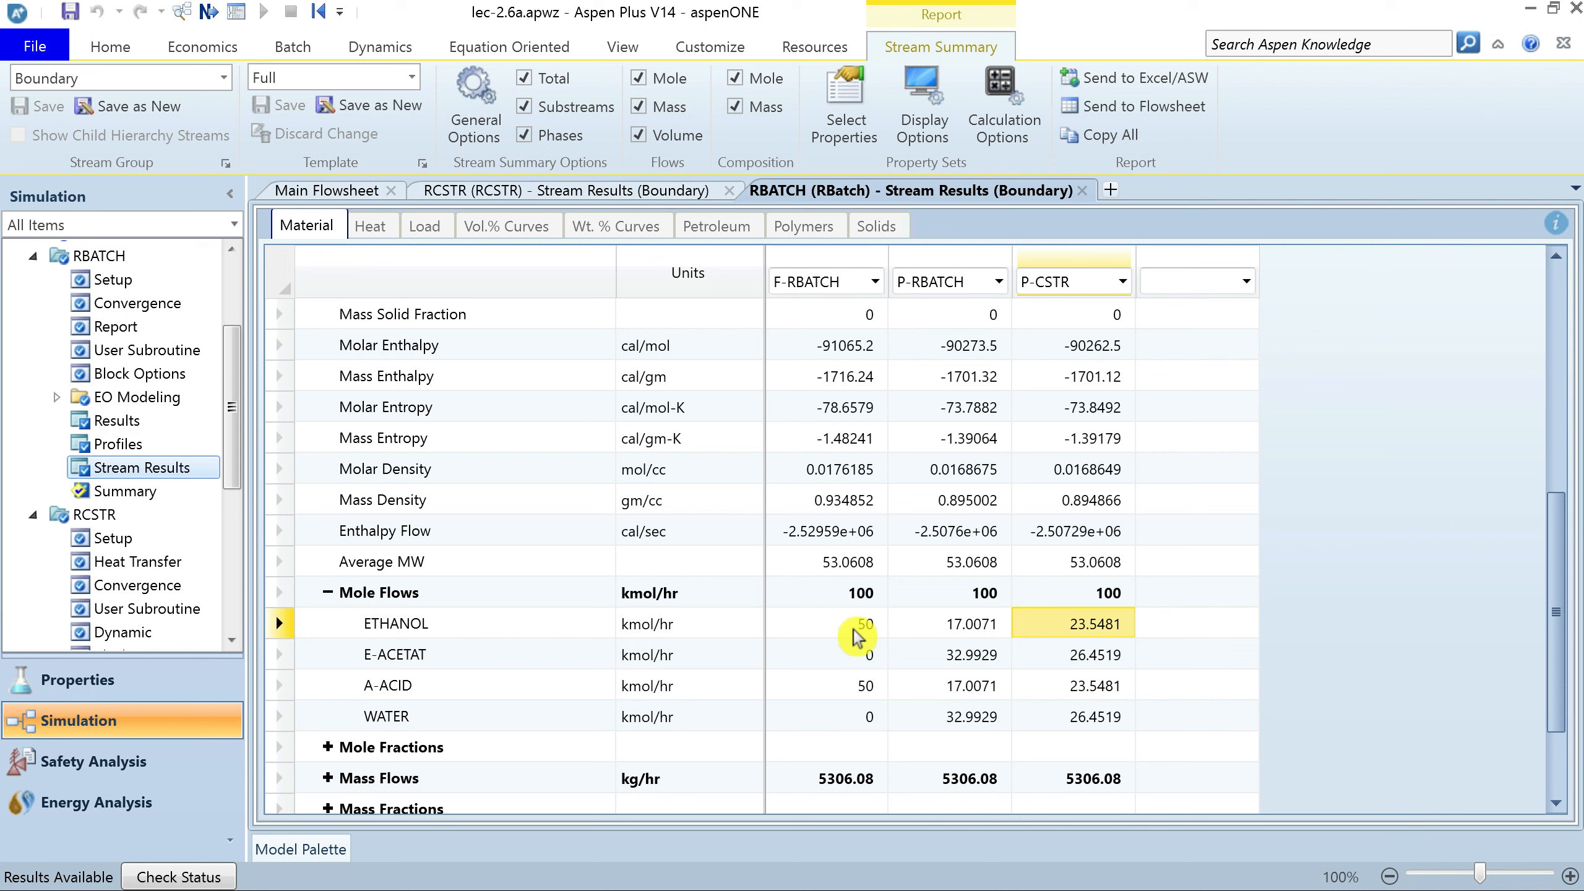
{"action": "left_click", "coordinate": [1042, 634]}
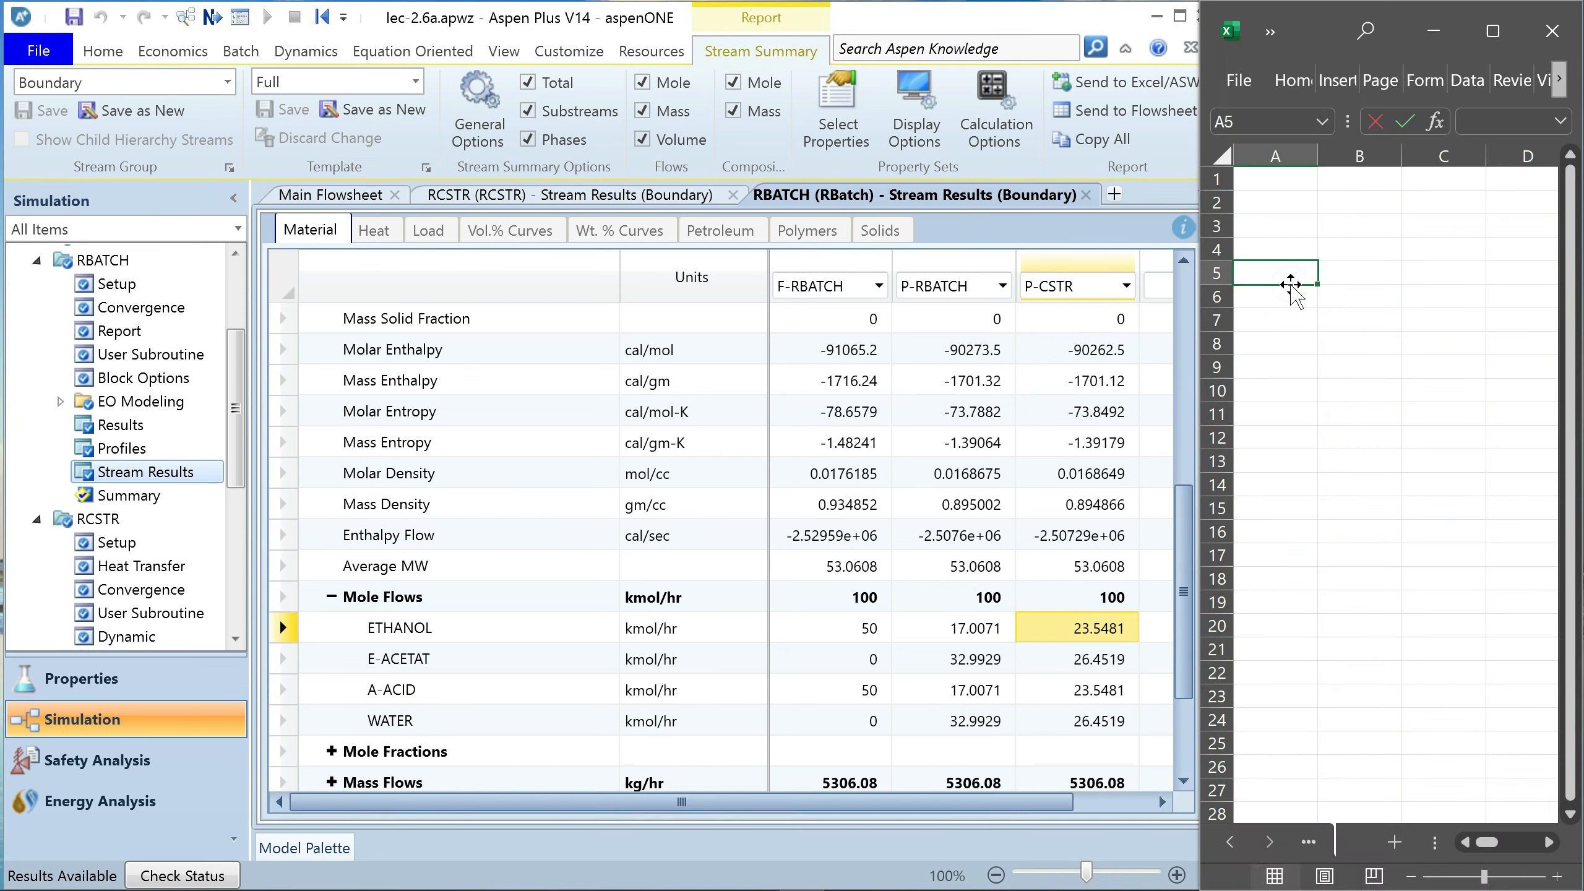
In Excel, label cell A5 X_batch and calculate the batch ethanol conversion in B5 as =(50-17)/50
{"action": "type", "text": "X_"}
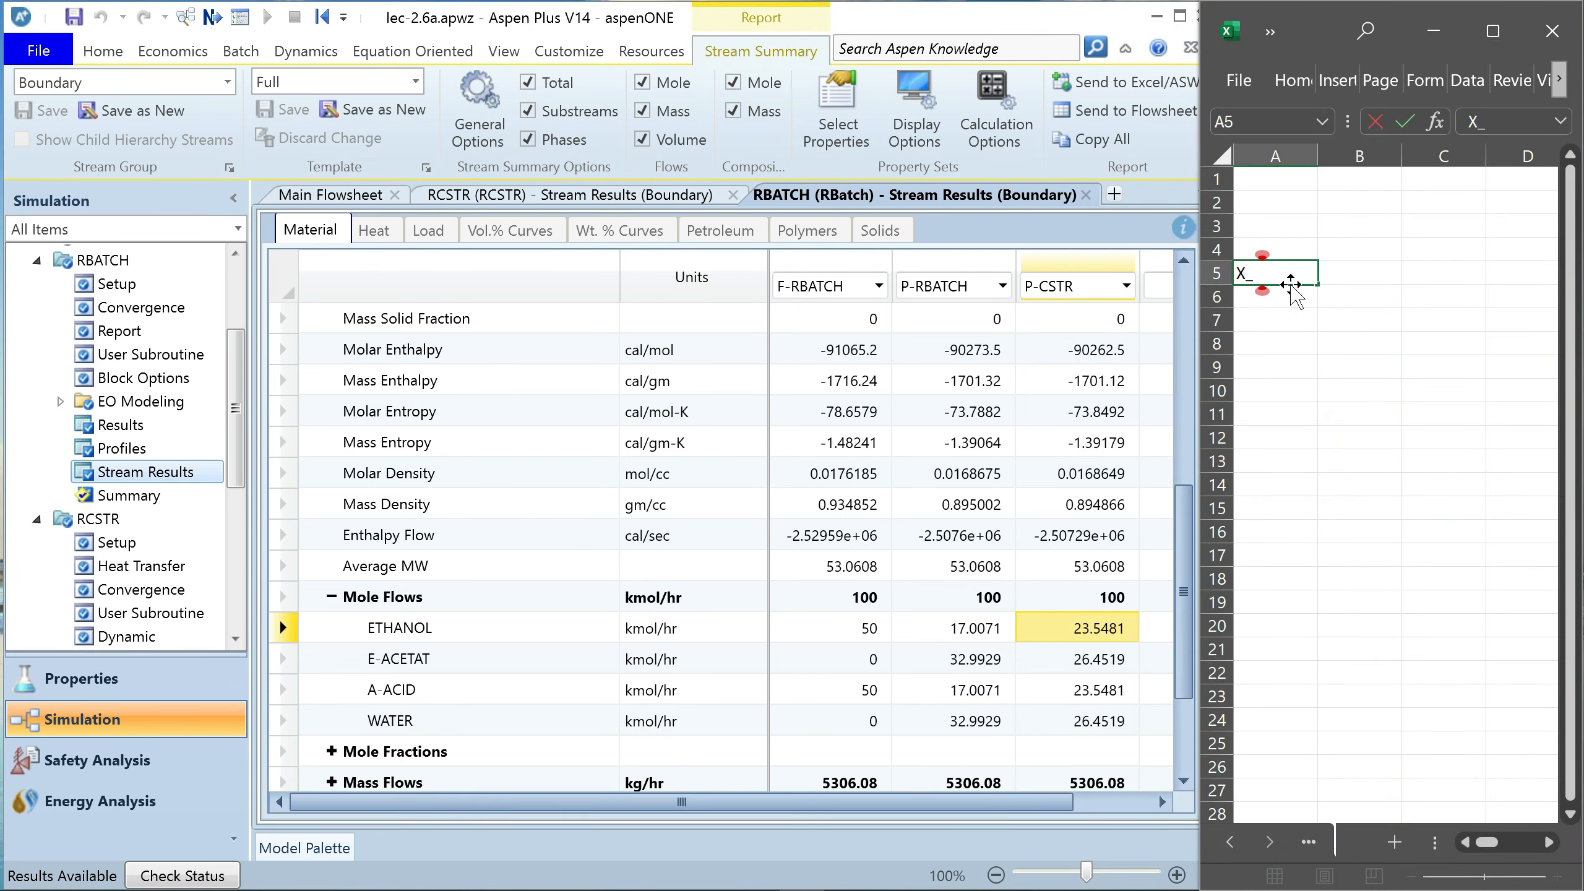
{"action": "type", "text": "batch"}
{"action": "key", "text": "Tab"}
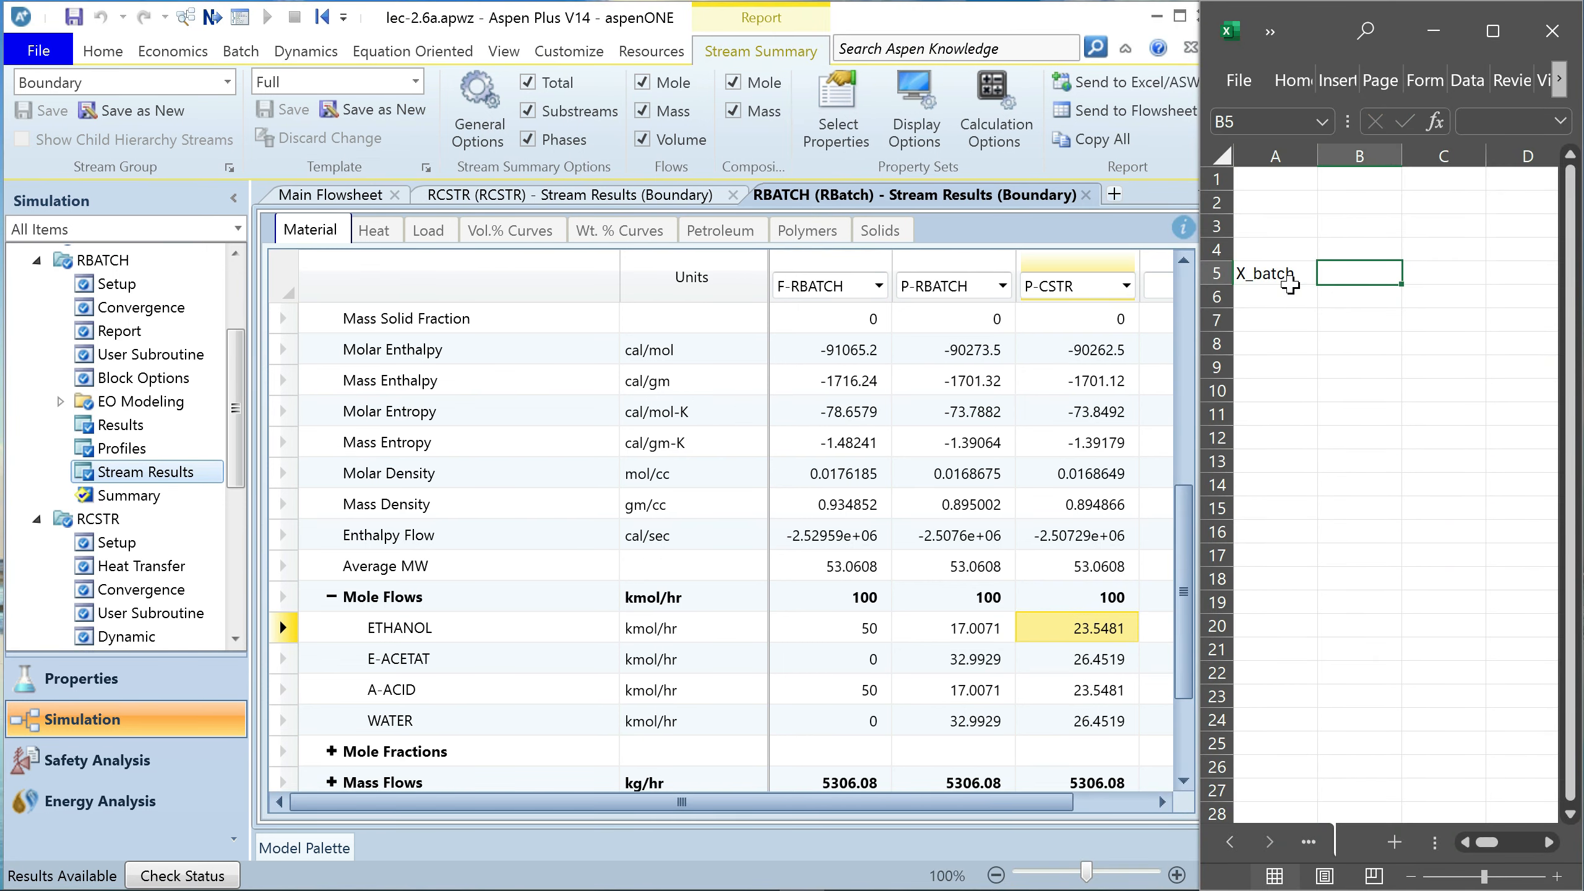
{"action": "type", "text": "=(50"}
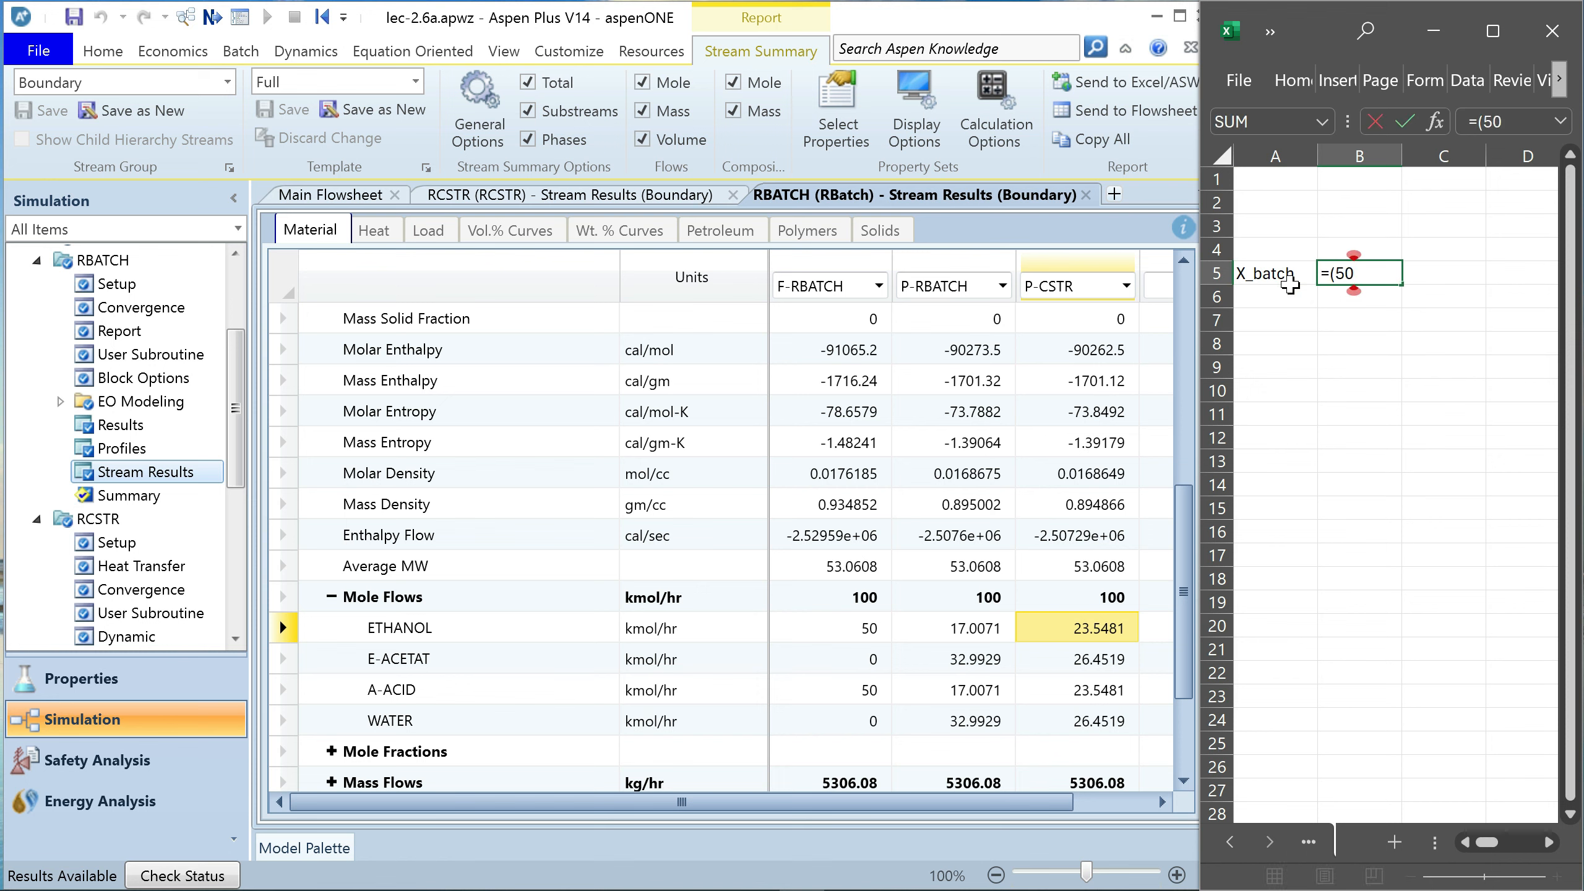
{"action": "type", "text": "-17)/50"}
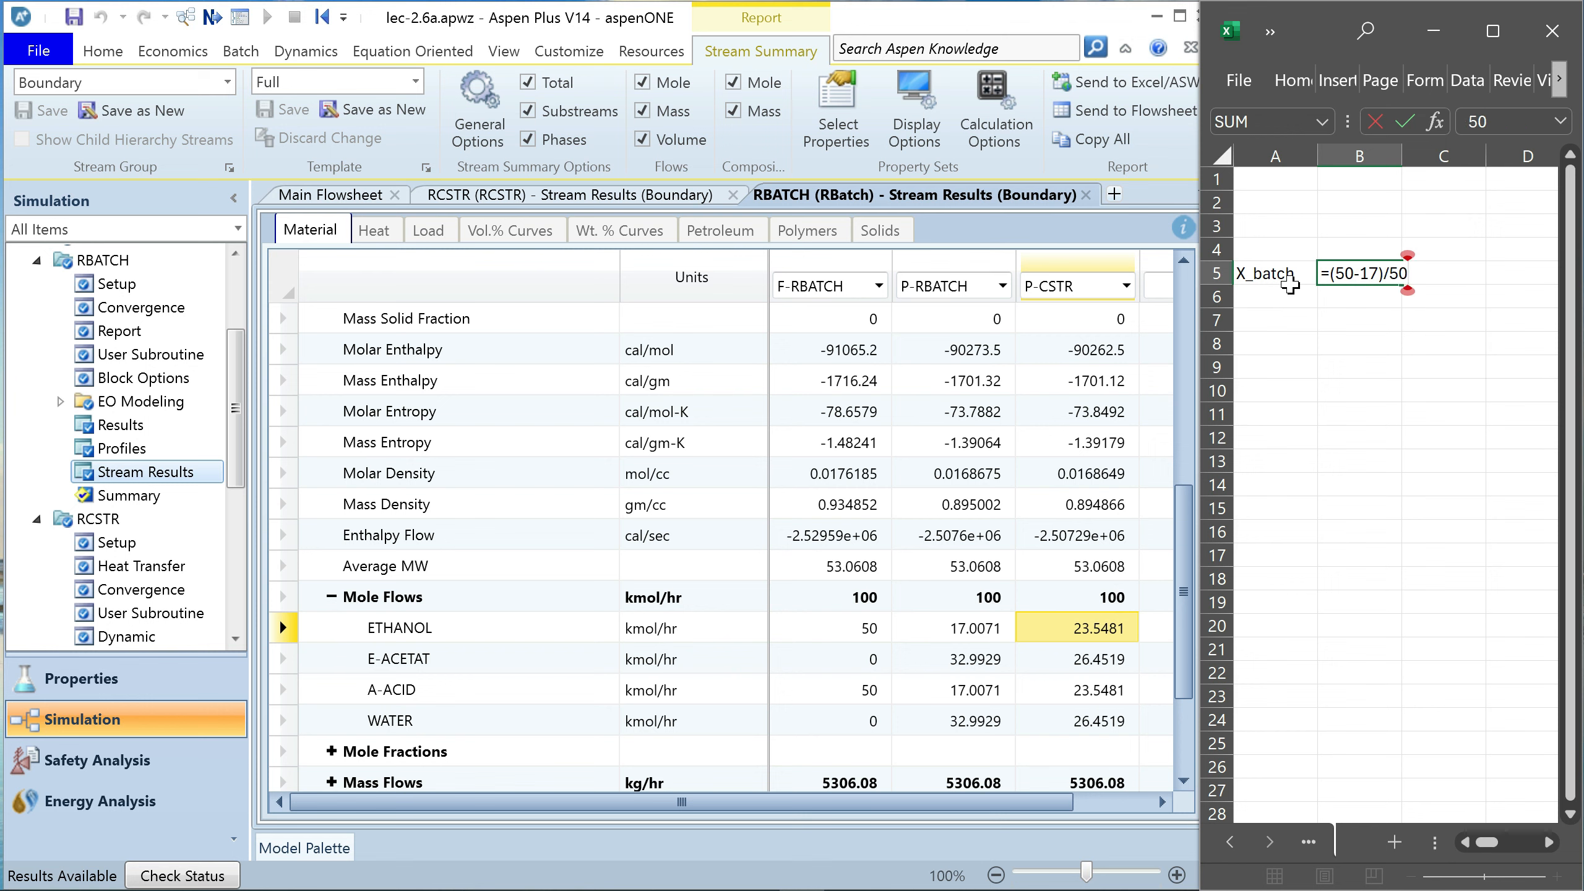
{"action": "left_click", "coordinate": [1294, 294]}
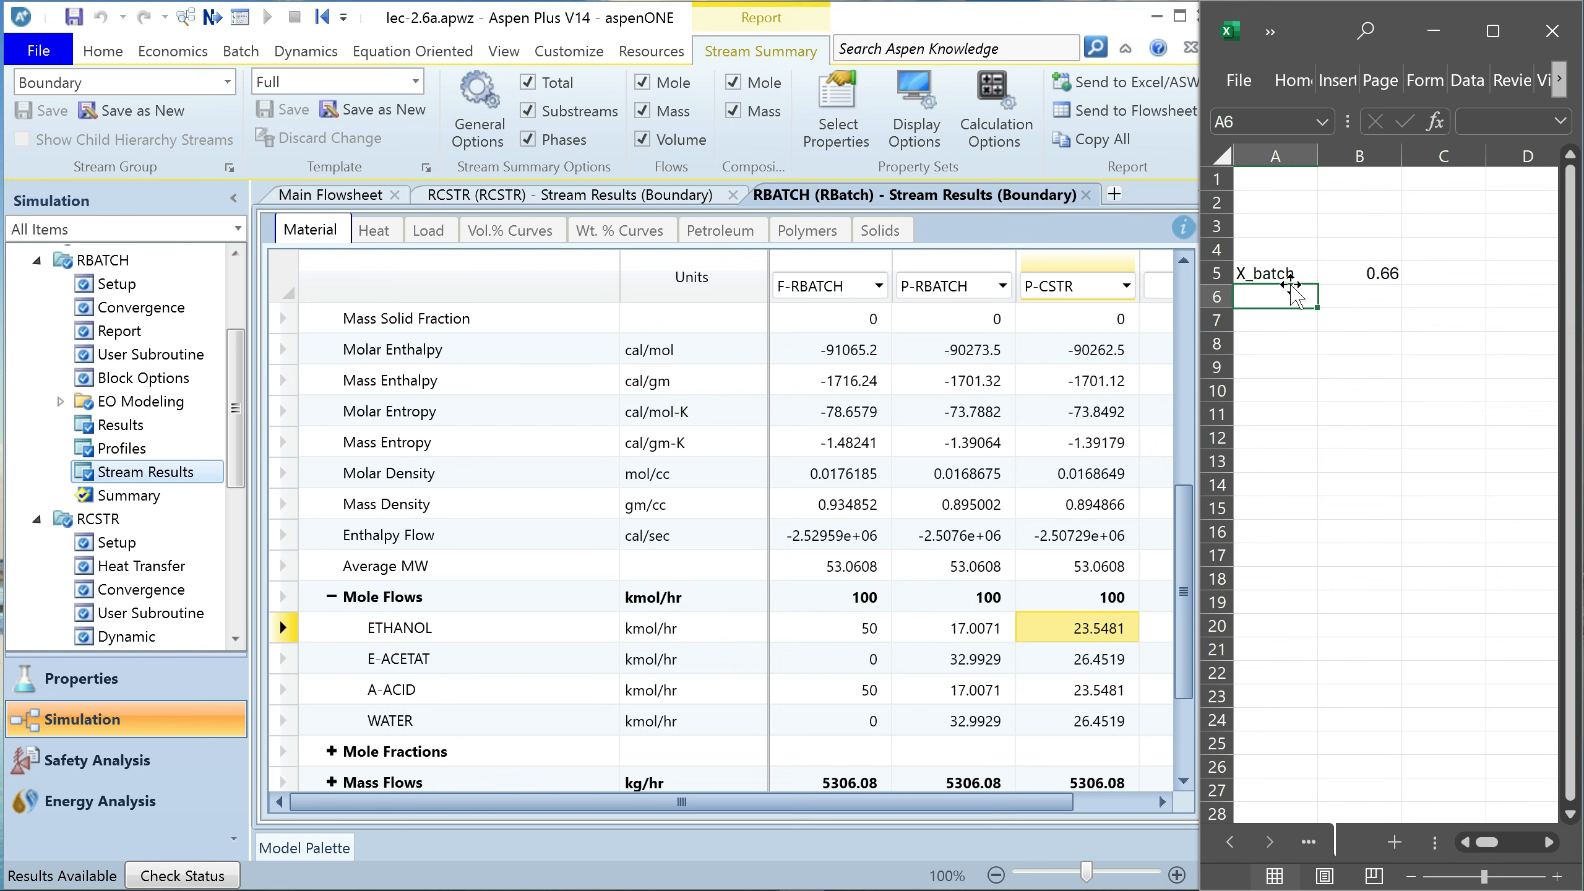
Label cell A6 X_cstr and calculate the CSTR ethanol conversion in B6 as =(50-23.54)/50
{"action": "type", "text": "X_cstr"}
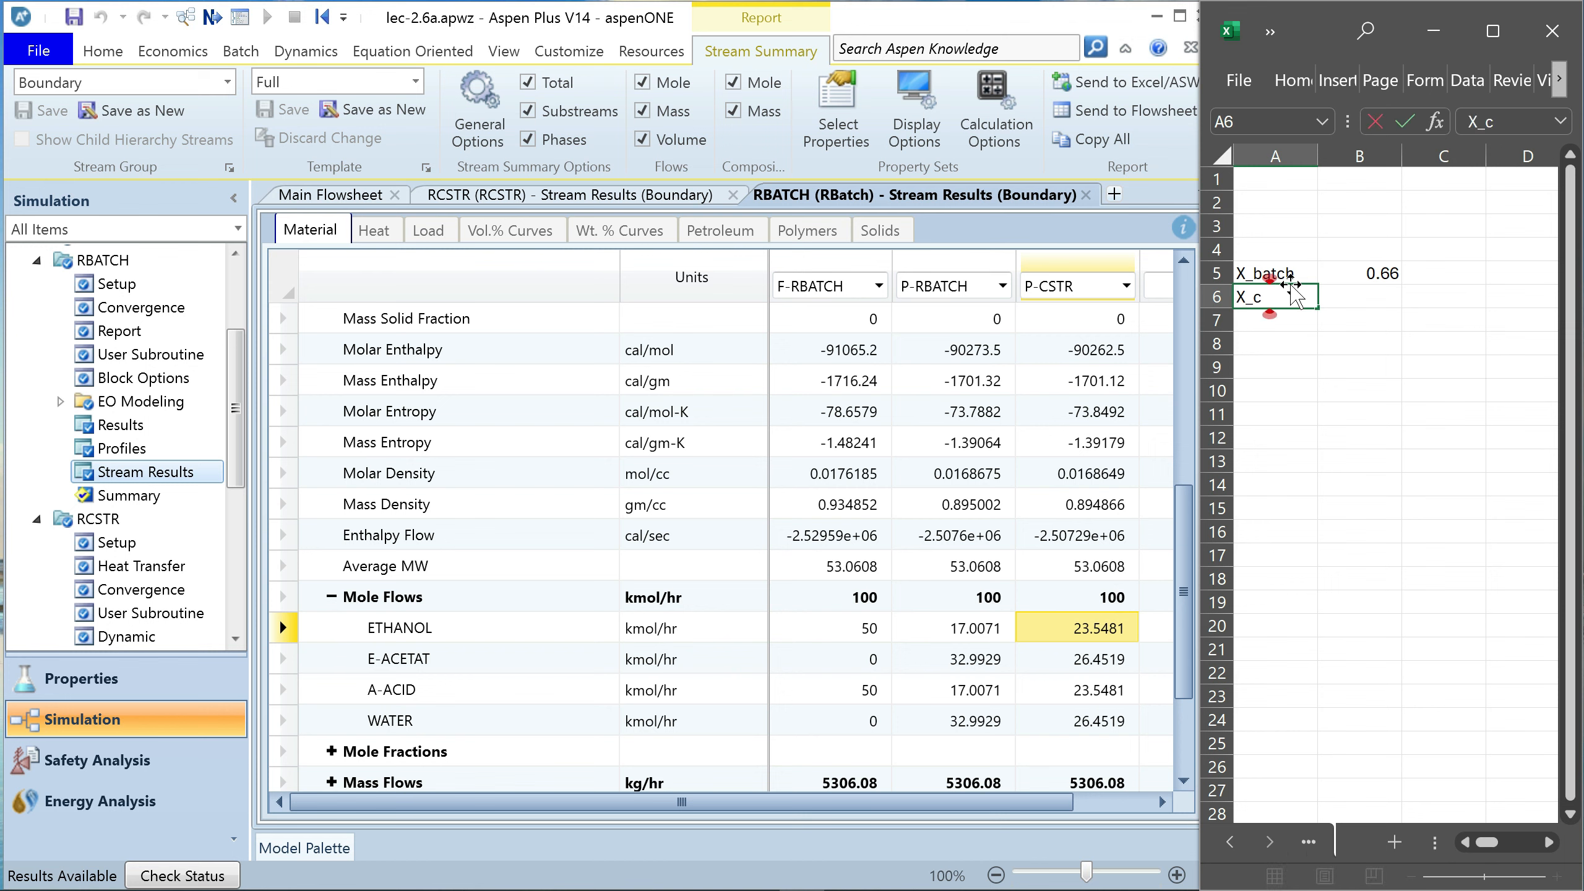
{"action": "key", "text": "Tab"}
{"action": "type", "text": "=(5"}
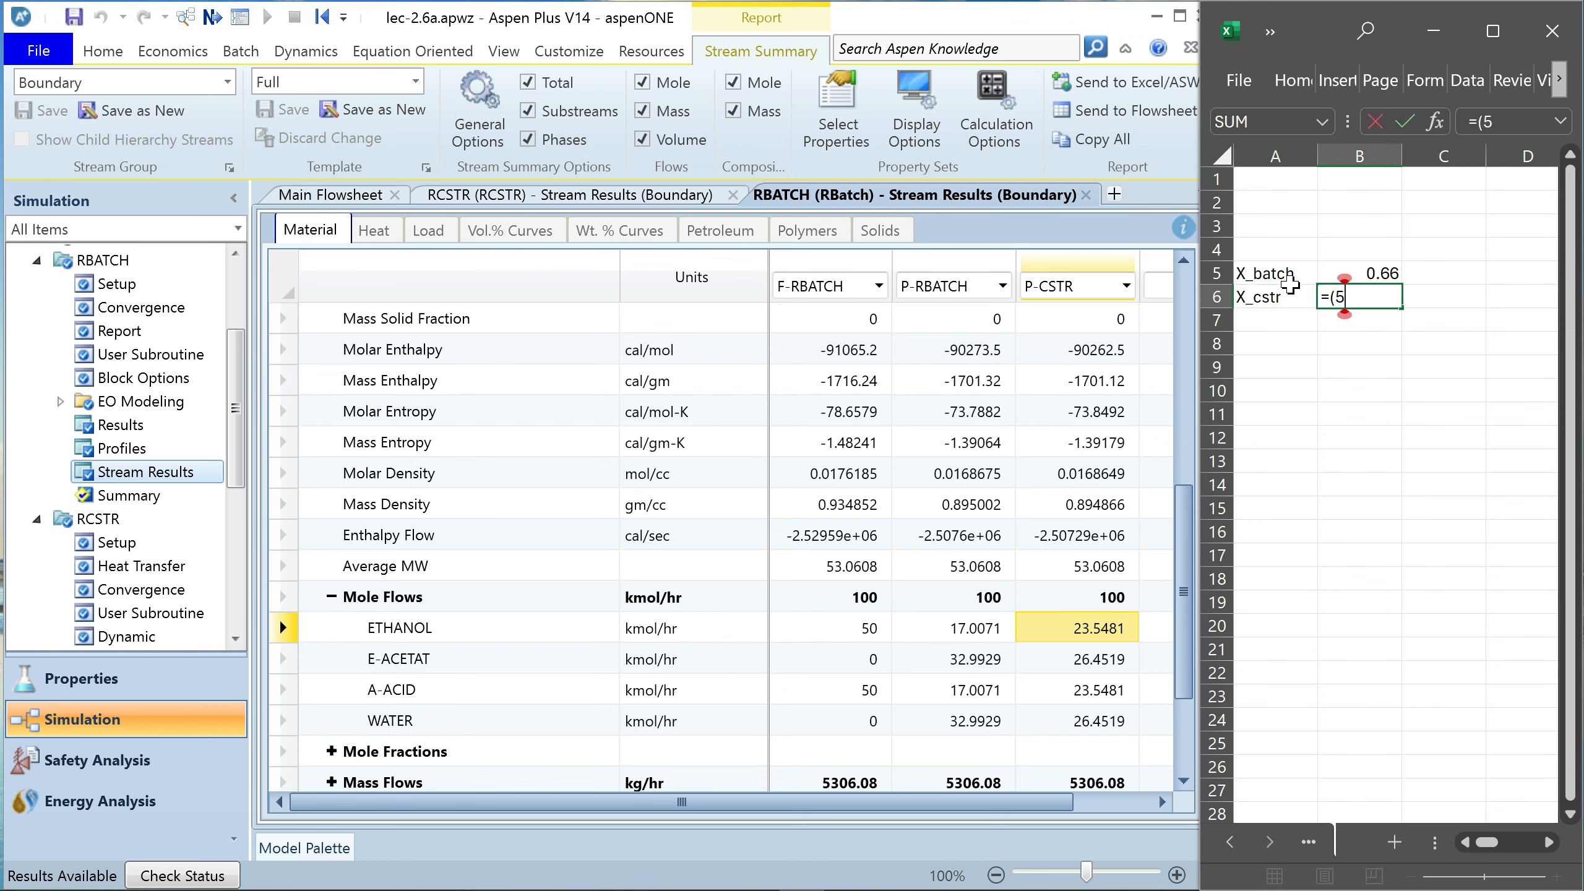
{"action": "type", "text": "0-23.54)/50"}
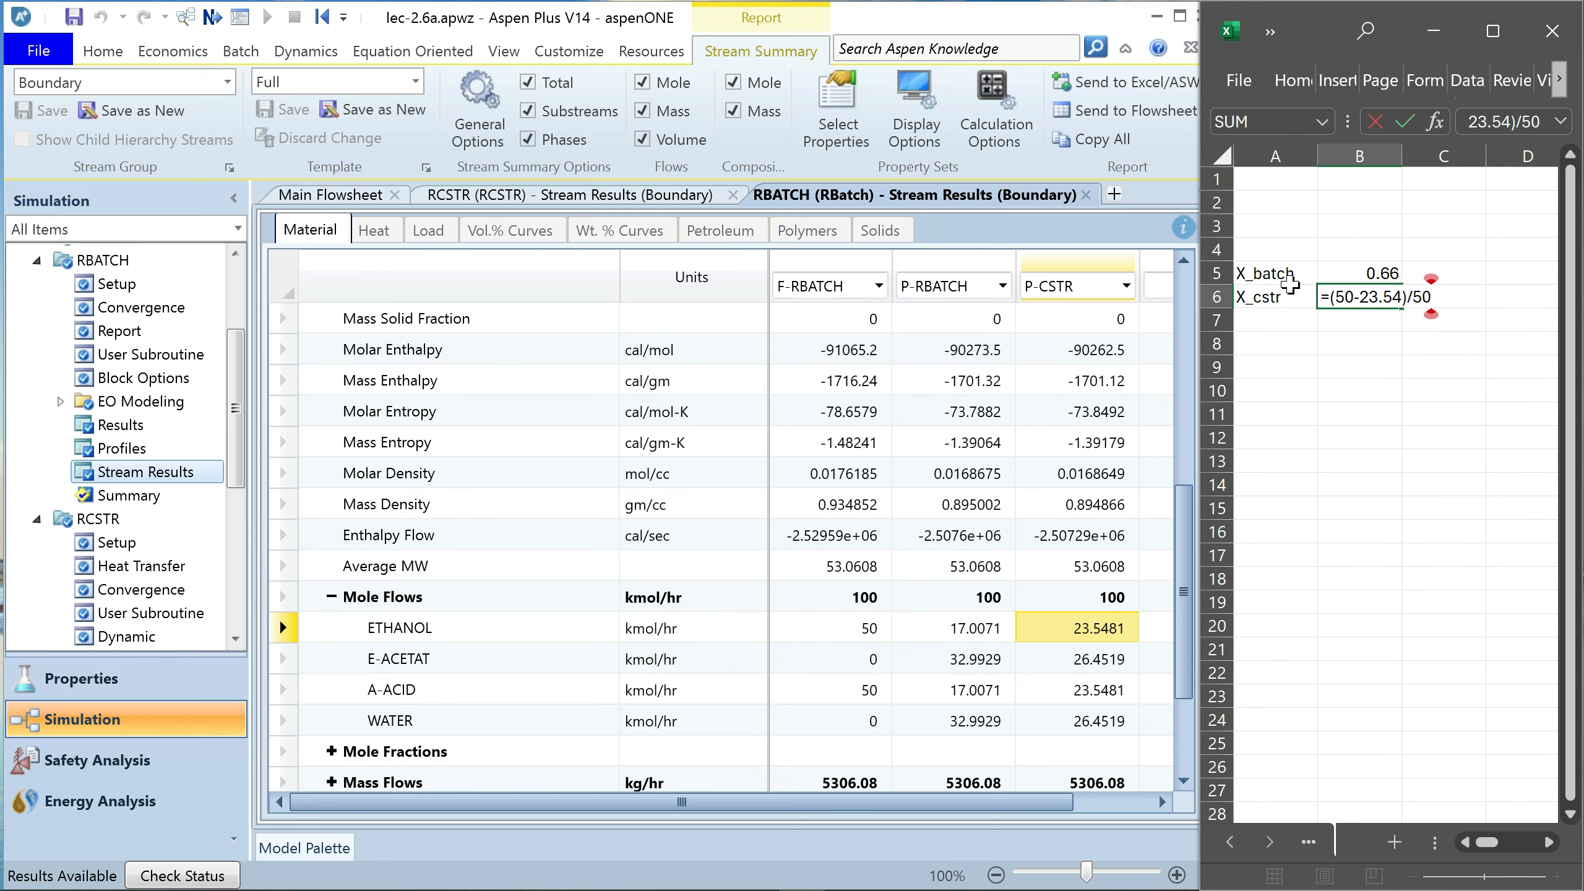
{"action": "key", "text": "Return"}
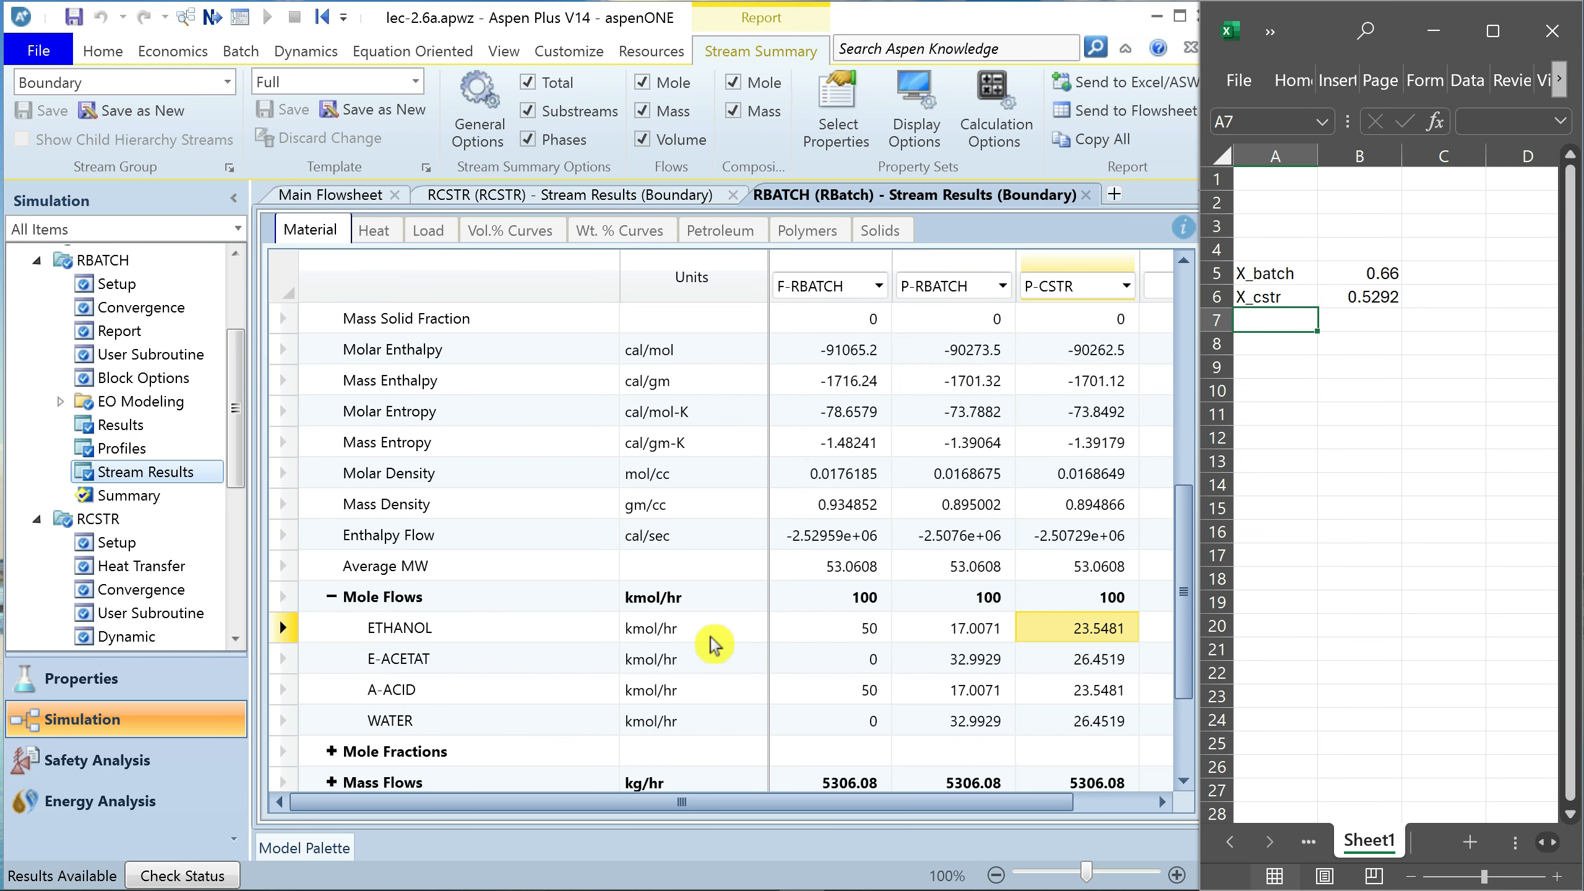
Back in Aspen Plus, examine the ethanol column of the RBATCH Reactor molar composition profiles through the last time point
{"action": "left_click", "coordinate": [133, 455]}
{"action": "left_click", "coordinate": [394, 242]}
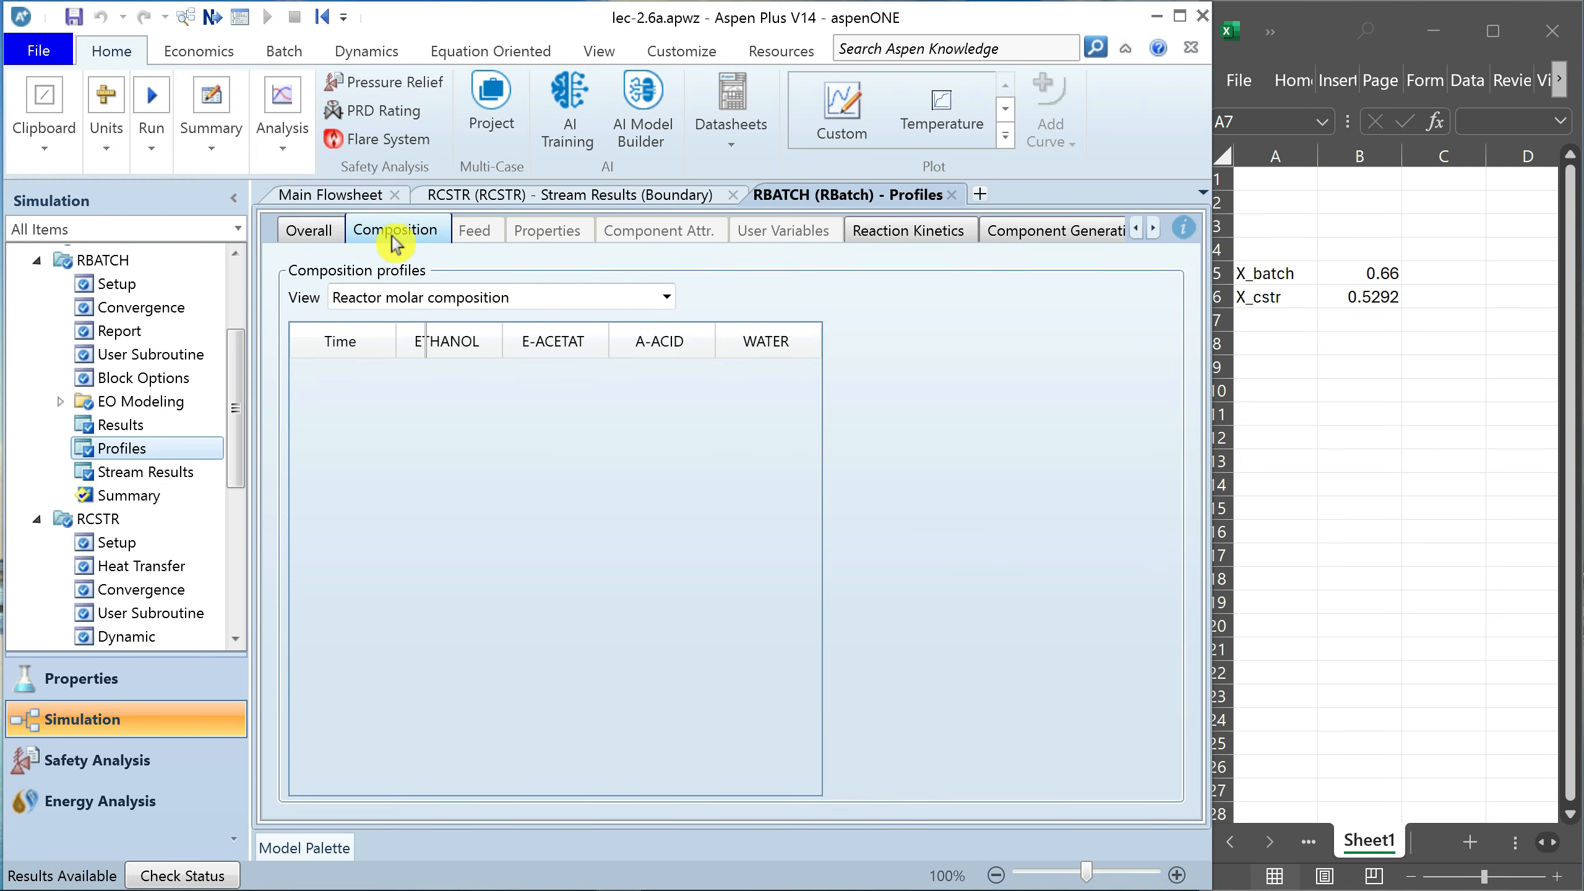
{"action": "left_click", "coordinate": [305, 361]}
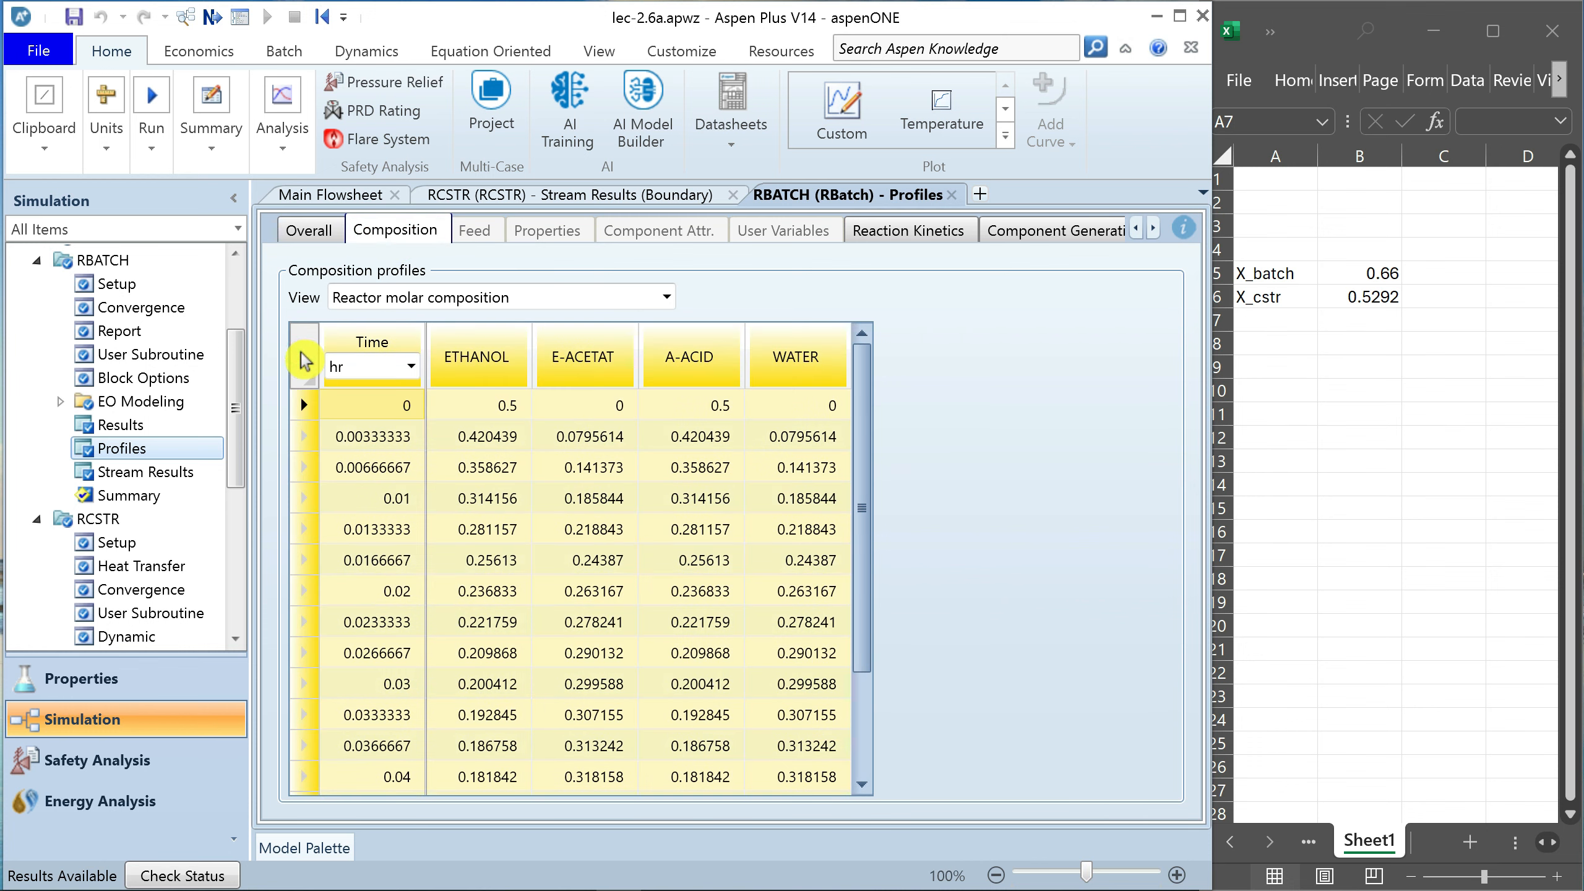
{"action": "mouse_move", "coordinate": [859, 440]}
{"action": "left_mouse_down"}
{"action": "mouse_move", "coordinate": [870, 641]}
{"action": "mouse_move", "coordinate": [863, 413]}
{"action": "left_mouse_up"}
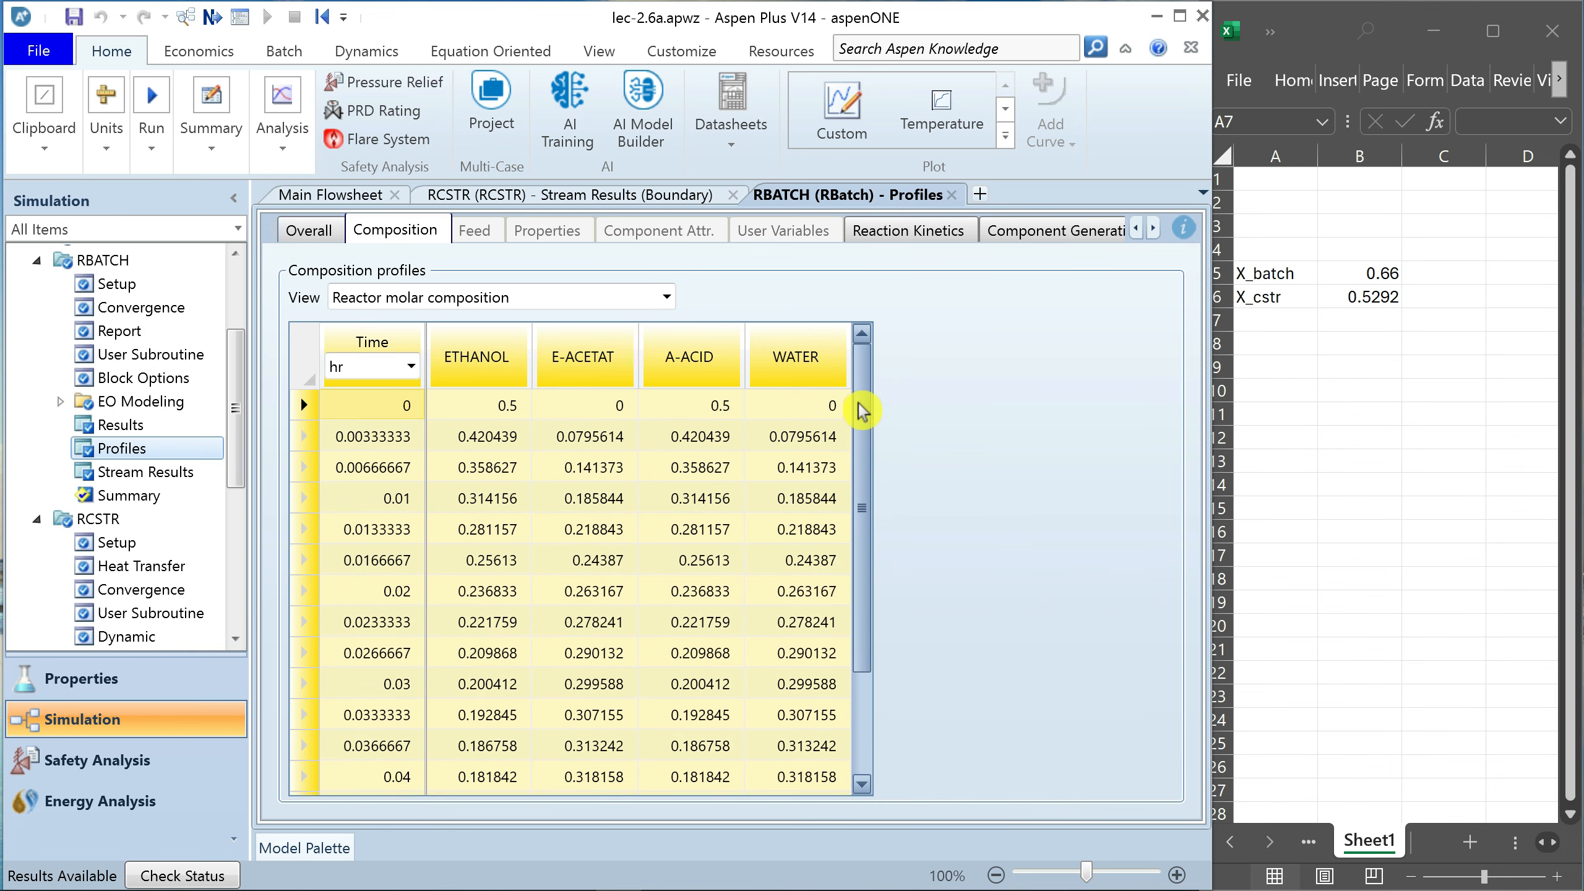
{"action": "left_click", "coordinate": [481, 351]}
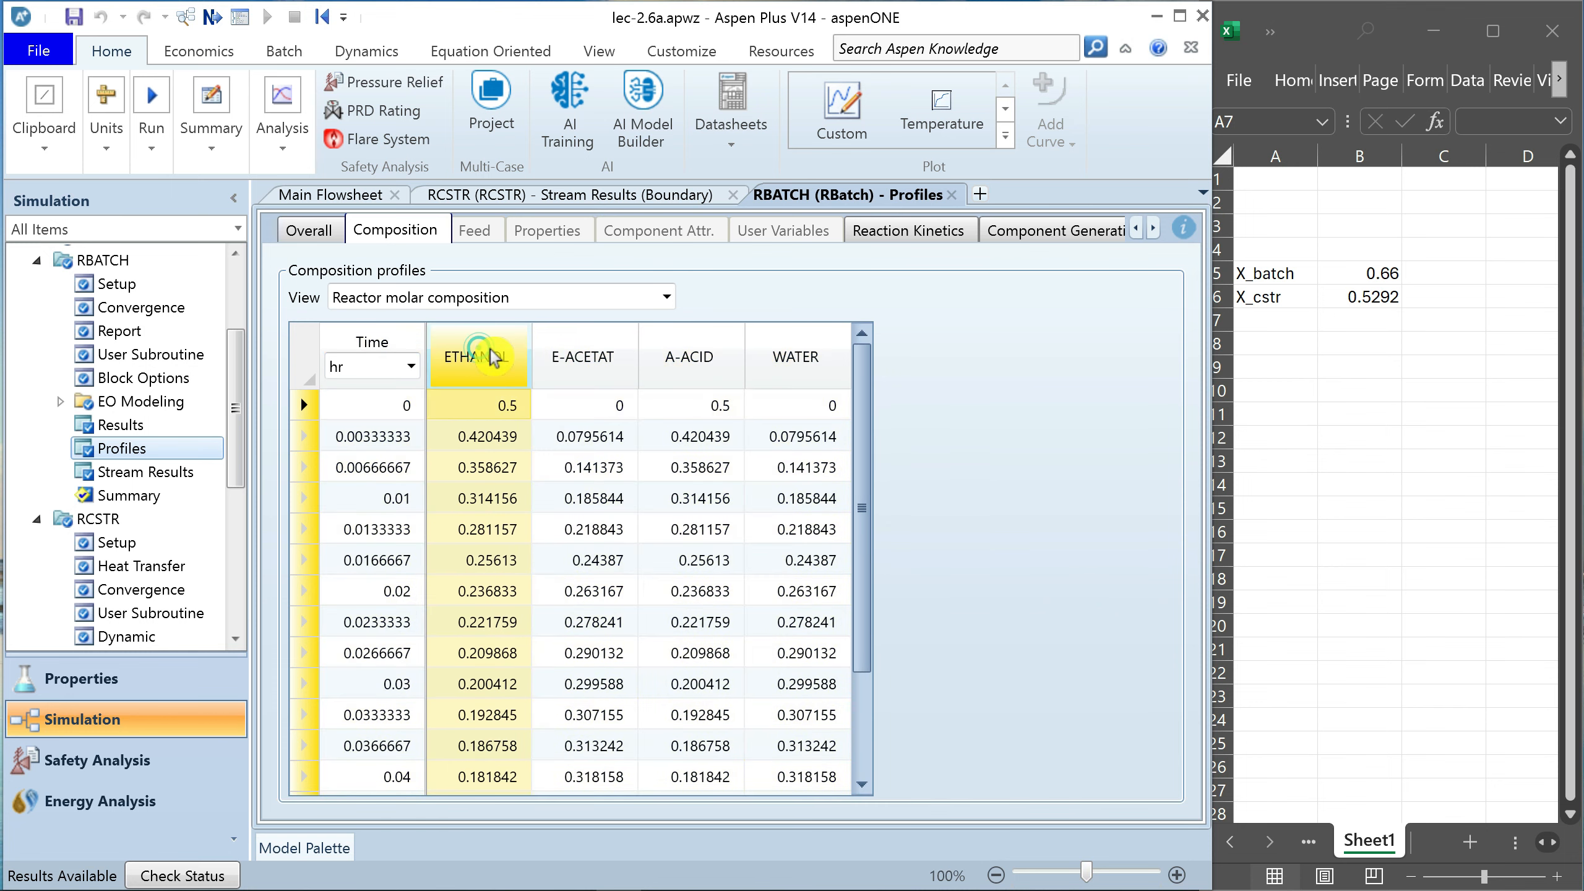
{"action": "left_click_drag", "start_coordinate": [860, 425], "coordinate": [872, 610]}
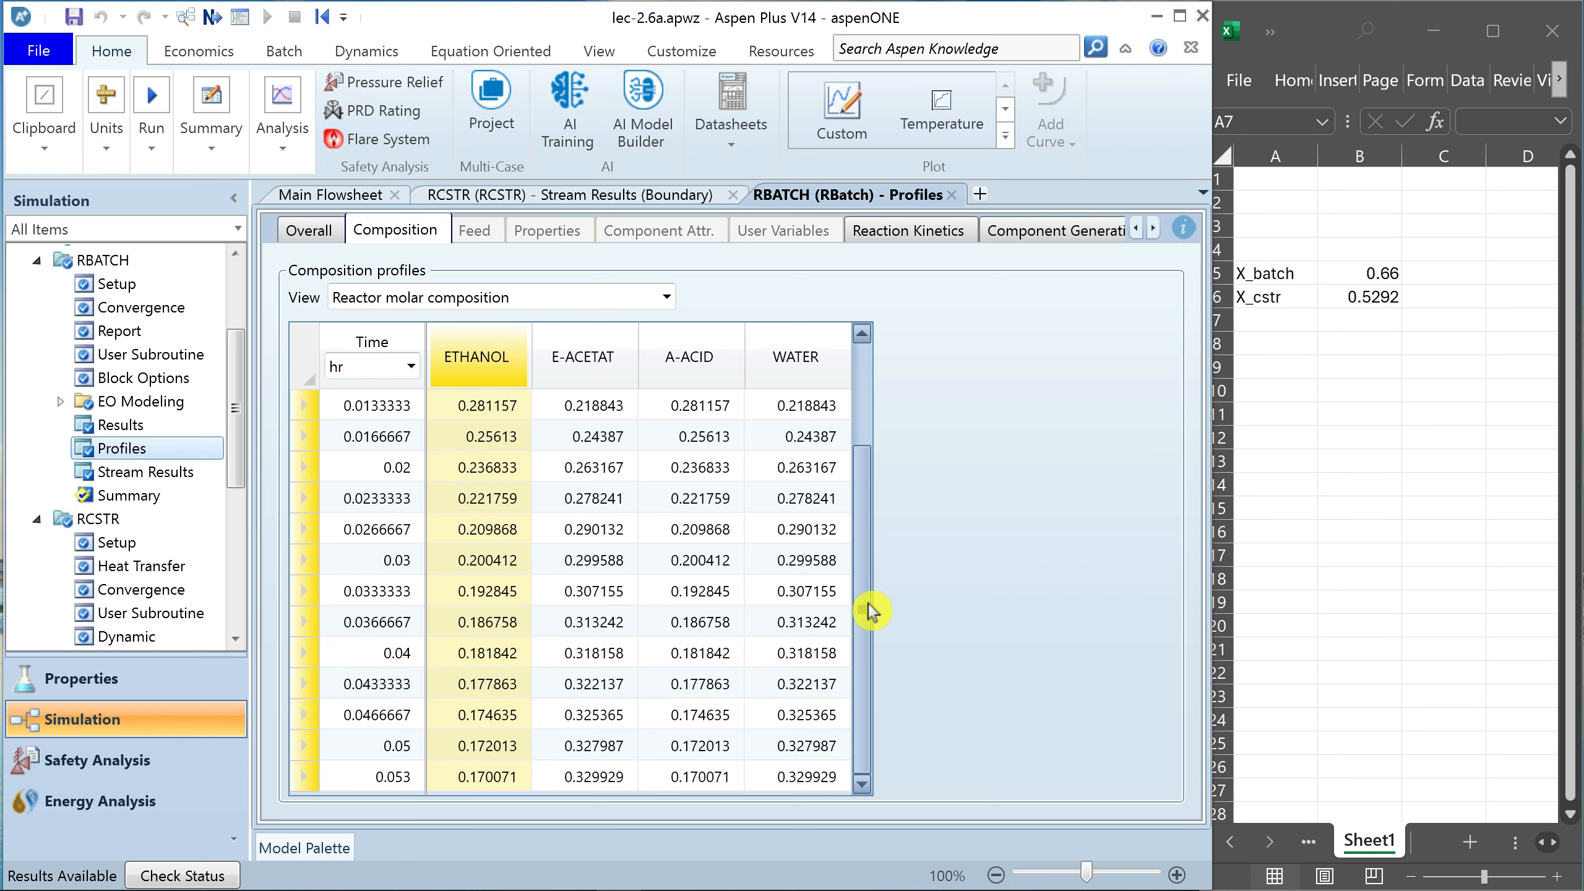
Open the stop criteria in the RBATCH setup and close the RCSTR stream results form
{"action": "left_click", "coordinate": [112, 280]}
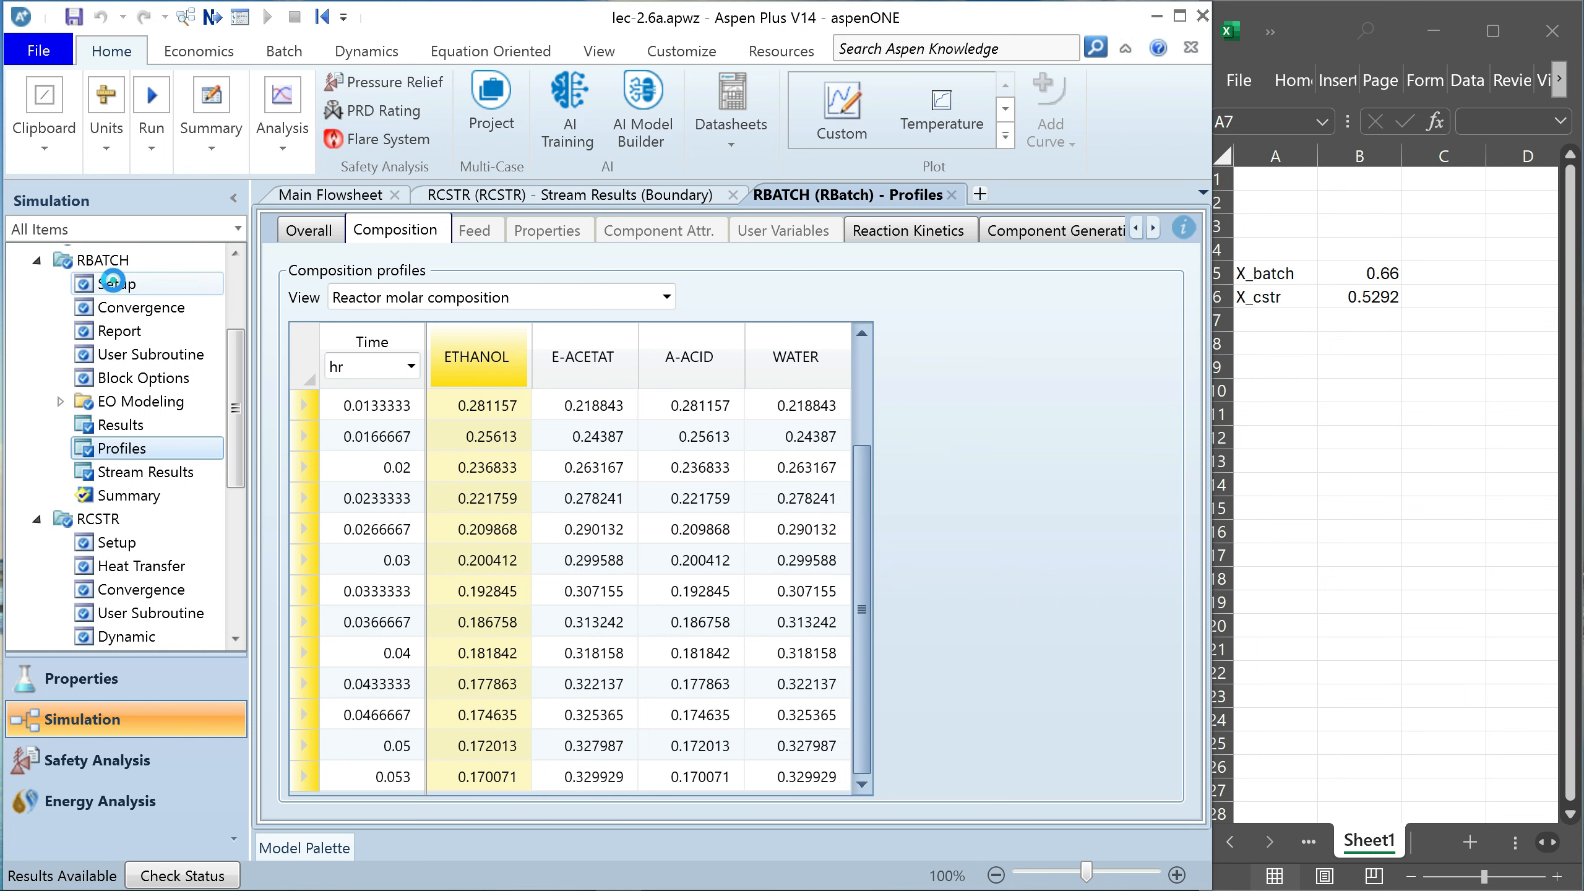
{"action": "left_click", "coordinate": [588, 238]}
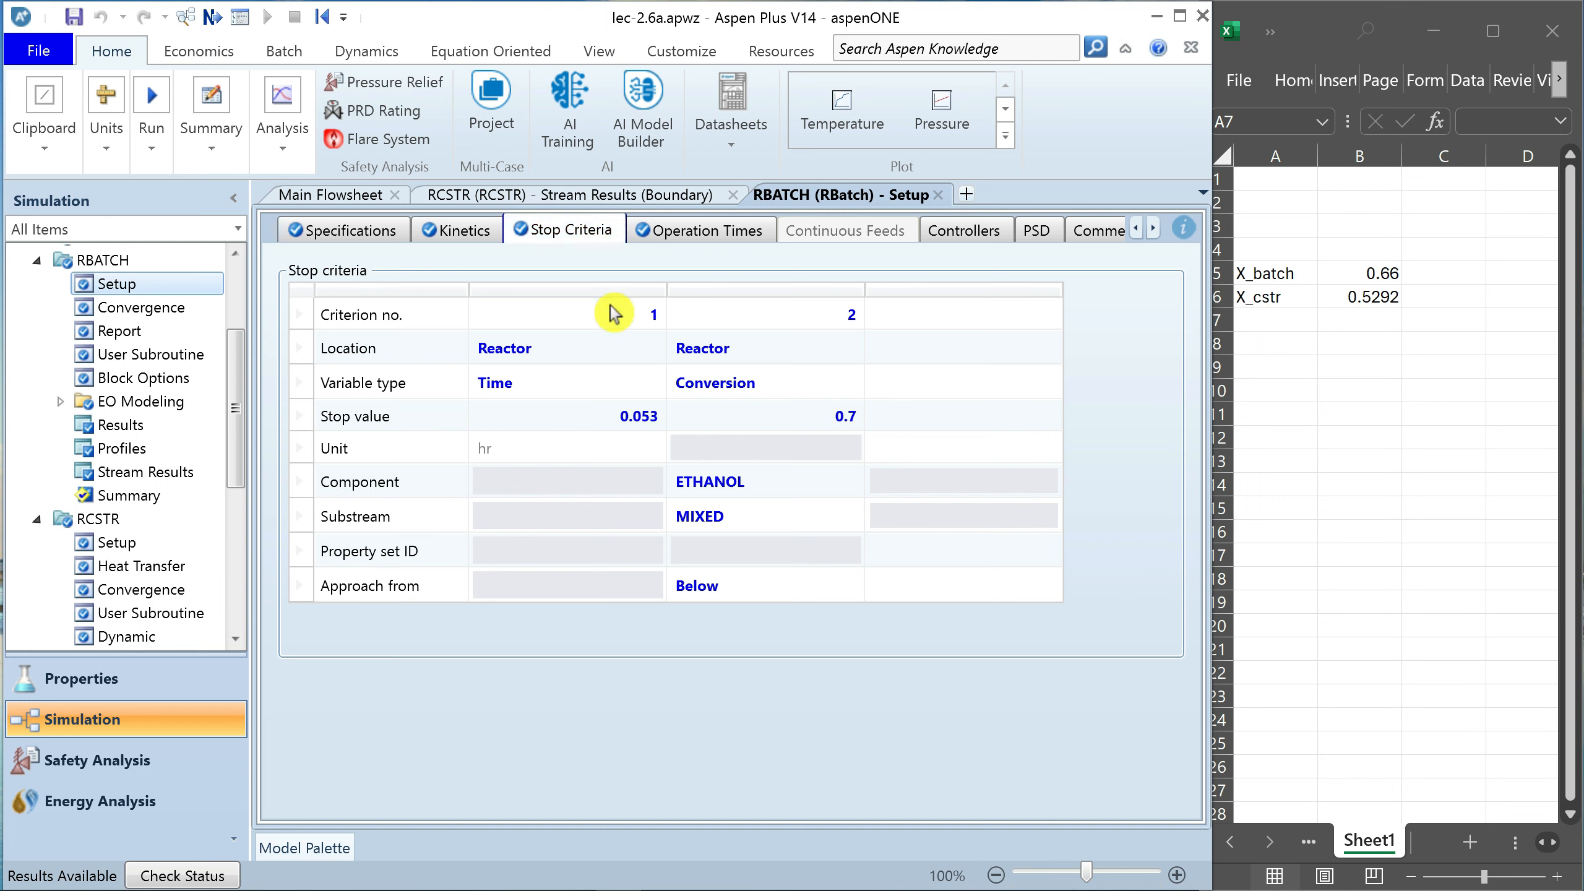
{"action": "left_click", "coordinate": [633, 422]}
{"action": "left_click", "coordinate": [734, 195]}
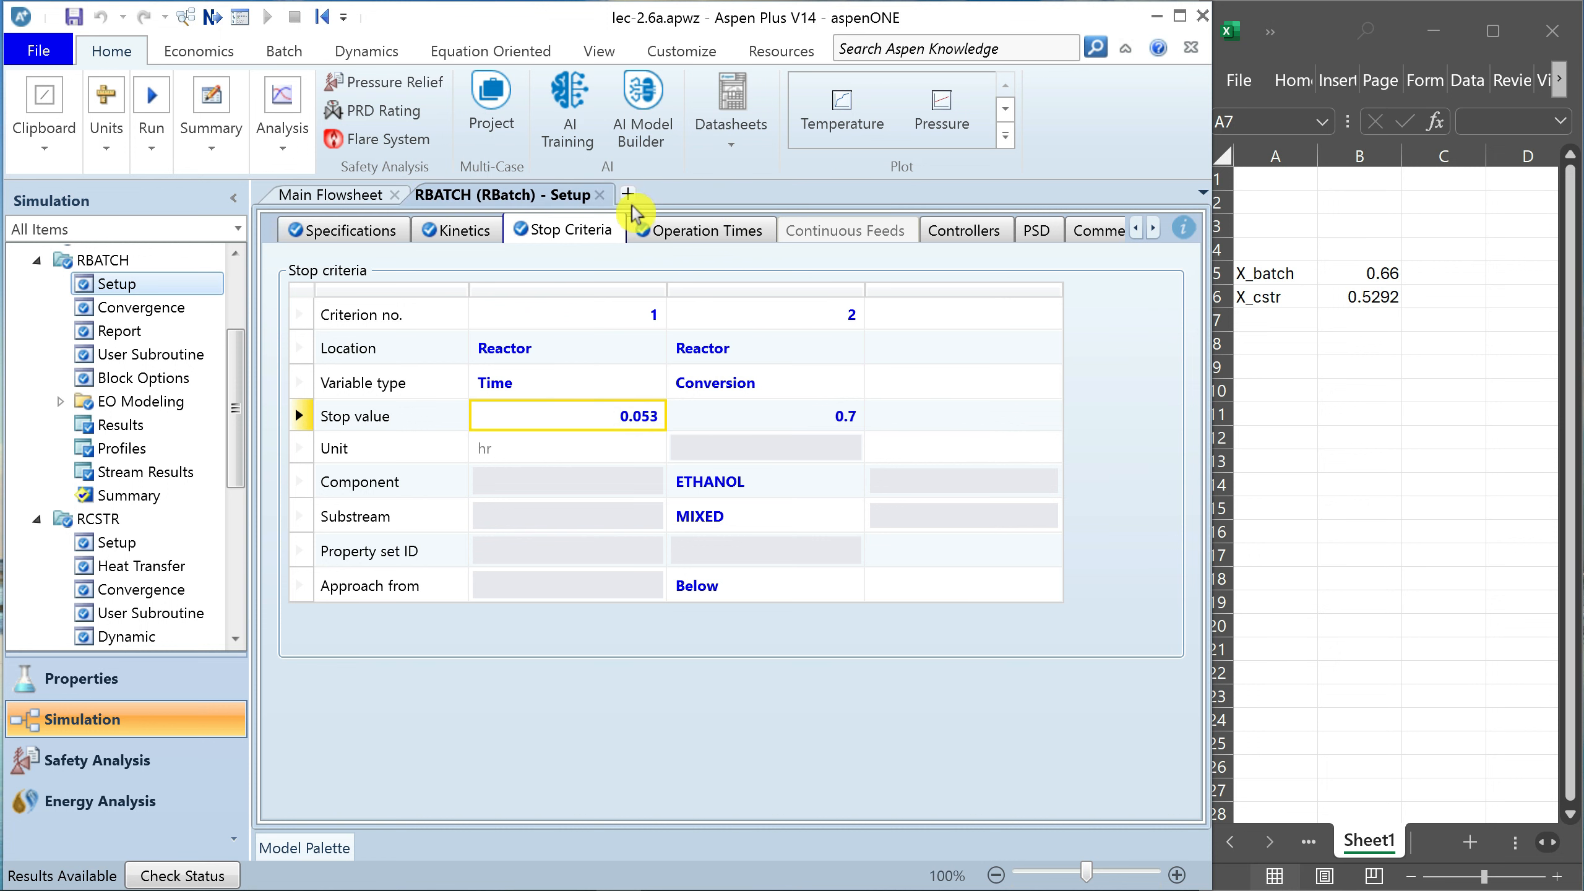
Open the RBATCH profiles and stream results in separate additional tabs and expand the mole flows in the stream results
{"action": "left_click", "coordinate": [630, 194]}
{"action": "left_click", "coordinate": [177, 449]}
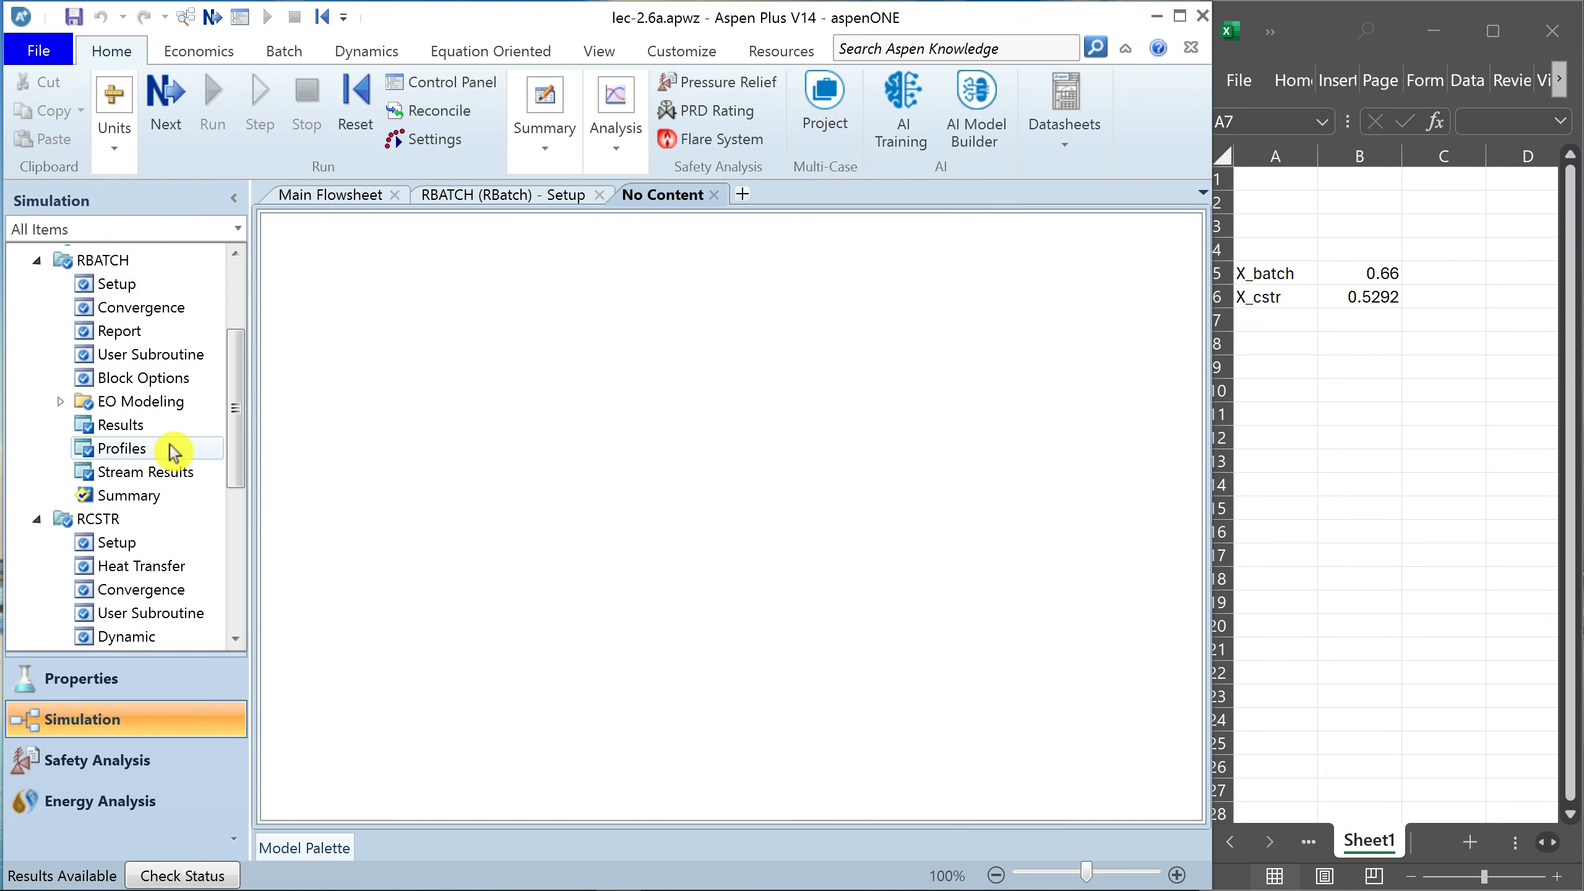
{"action": "left_click", "coordinate": [847, 195]}
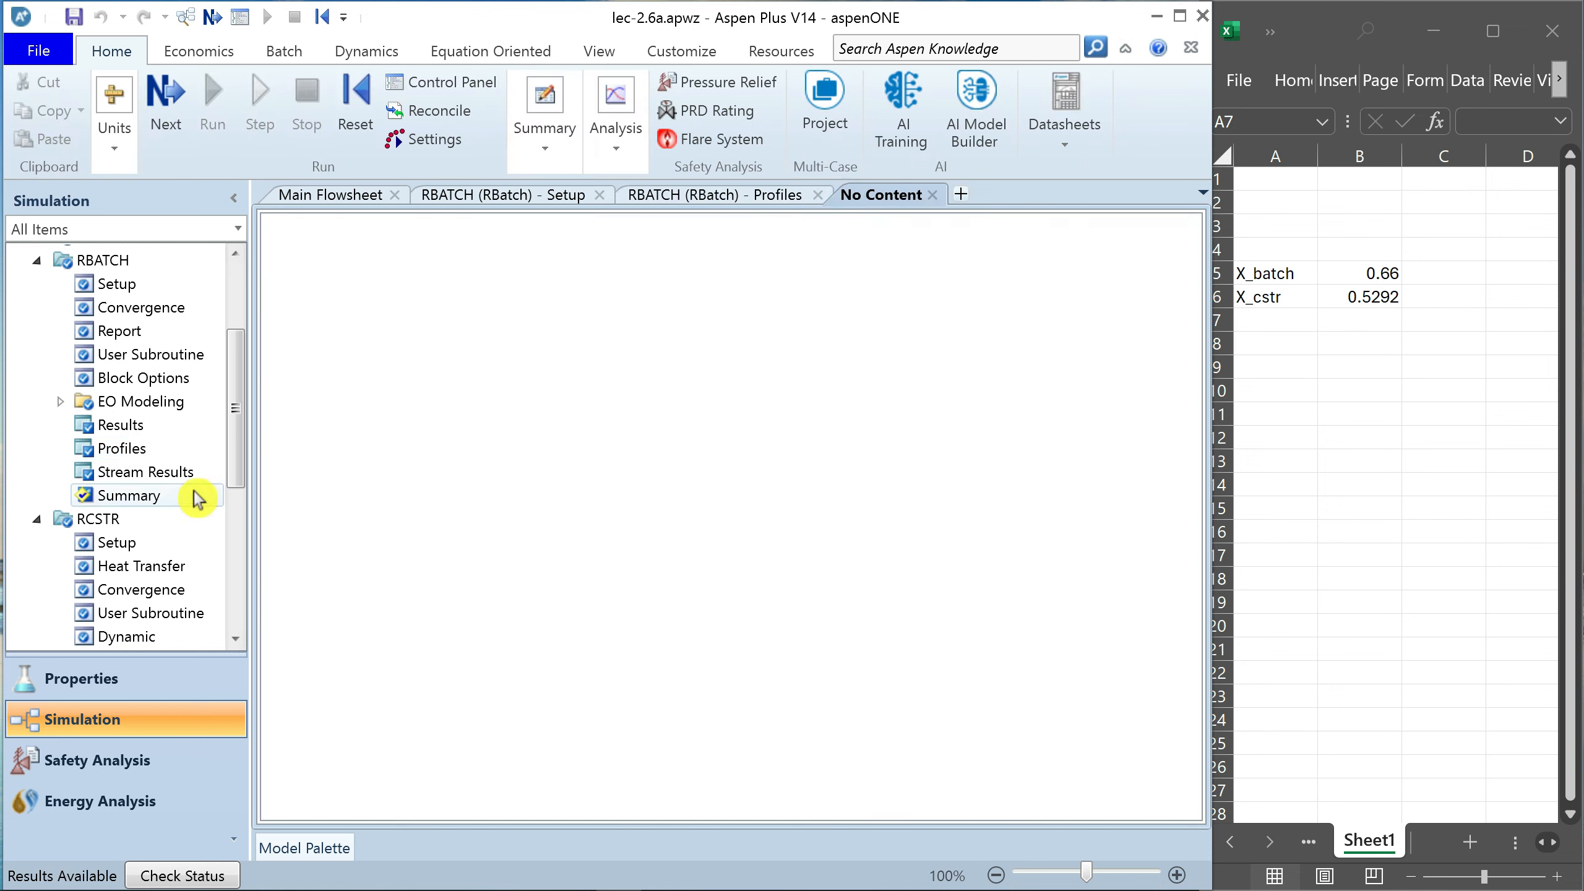
{"action": "left_click", "coordinate": [165, 469]}
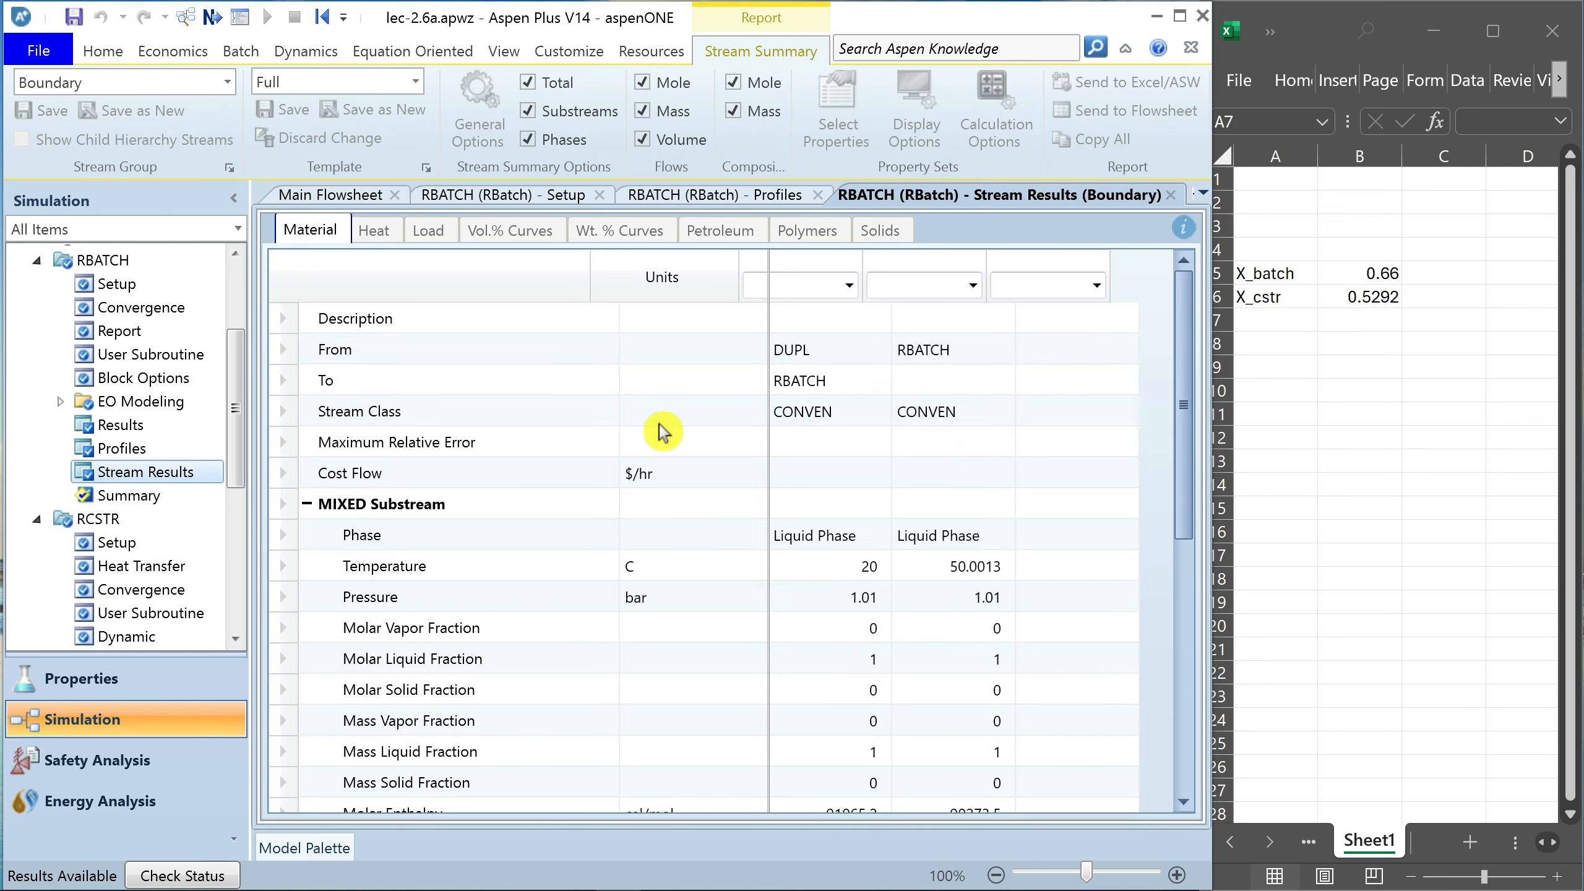
{"action": "scroll", "coordinate": [755, 542], "scroll_direction": "down", "scroll_amount": 4}
{"action": "scroll", "coordinate": [760, 547], "scroll_direction": "down", "scroll_amount": 2}
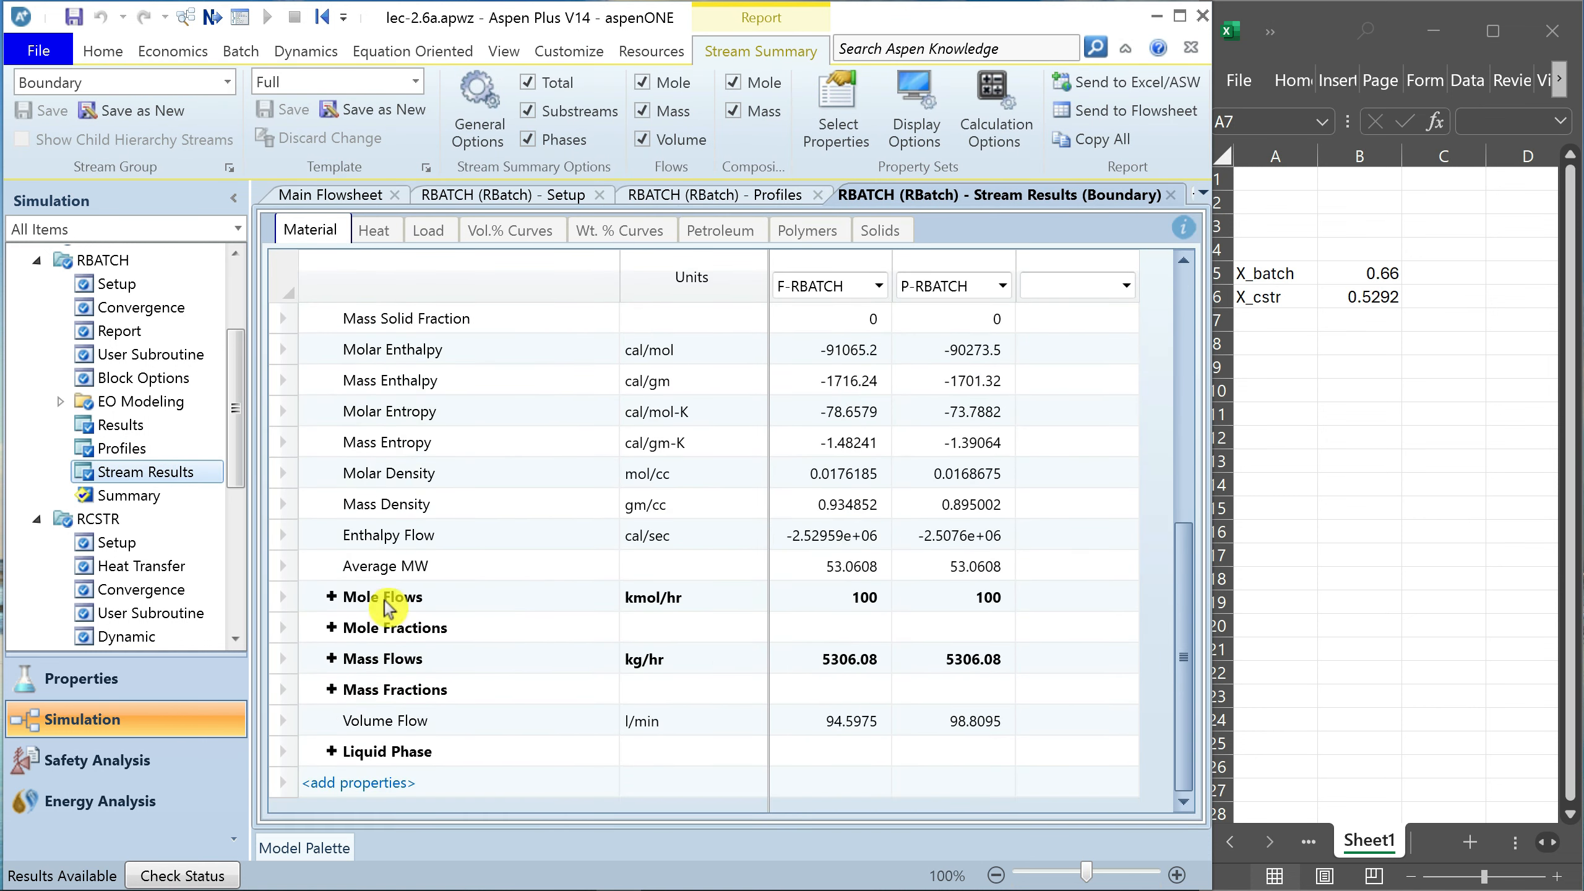
{"action": "left_click", "coordinate": [333, 593]}
{"action": "left_click", "coordinate": [661, 195]}
{"action": "scroll", "coordinate": [817, 627], "scroll_direction": "down", "scroll_amount": 1}
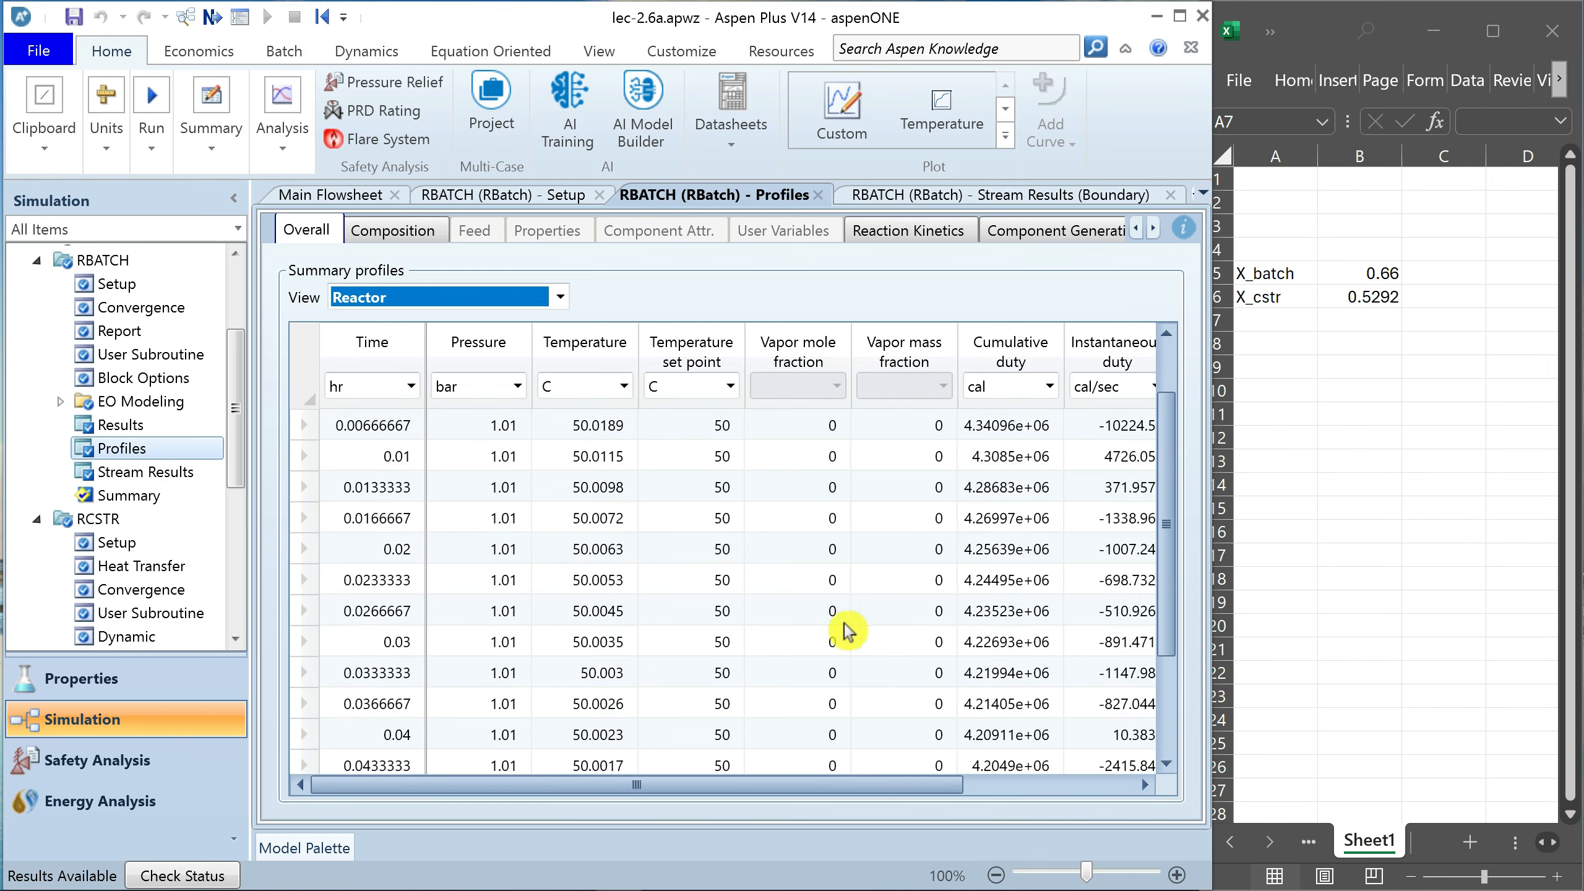
Set the RBATCH time stop criterion to 0.0265 hr and rerun the simulation
{"action": "left_click", "coordinate": [233, 198]}
{"action": "left_click", "coordinate": [293, 194]}
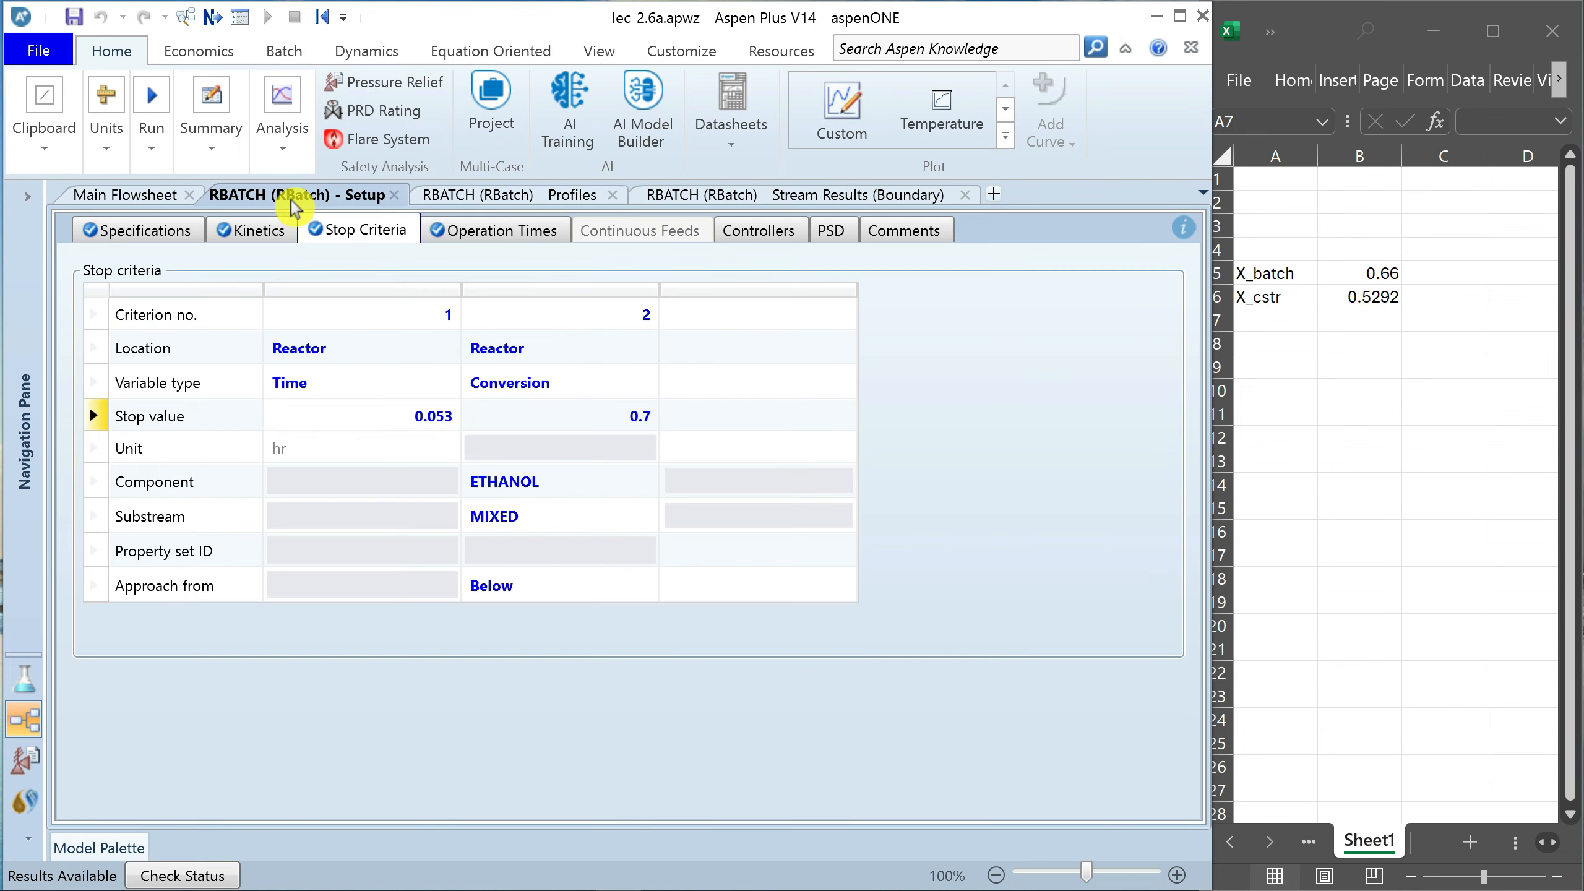
{"action": "double_click", "coordinate": [437, 417]}
{"action": "left_click_drag", "start_coordinate": [450, 417], "coordinate": [434, 417]}
{"action": "type", "text": "265"}
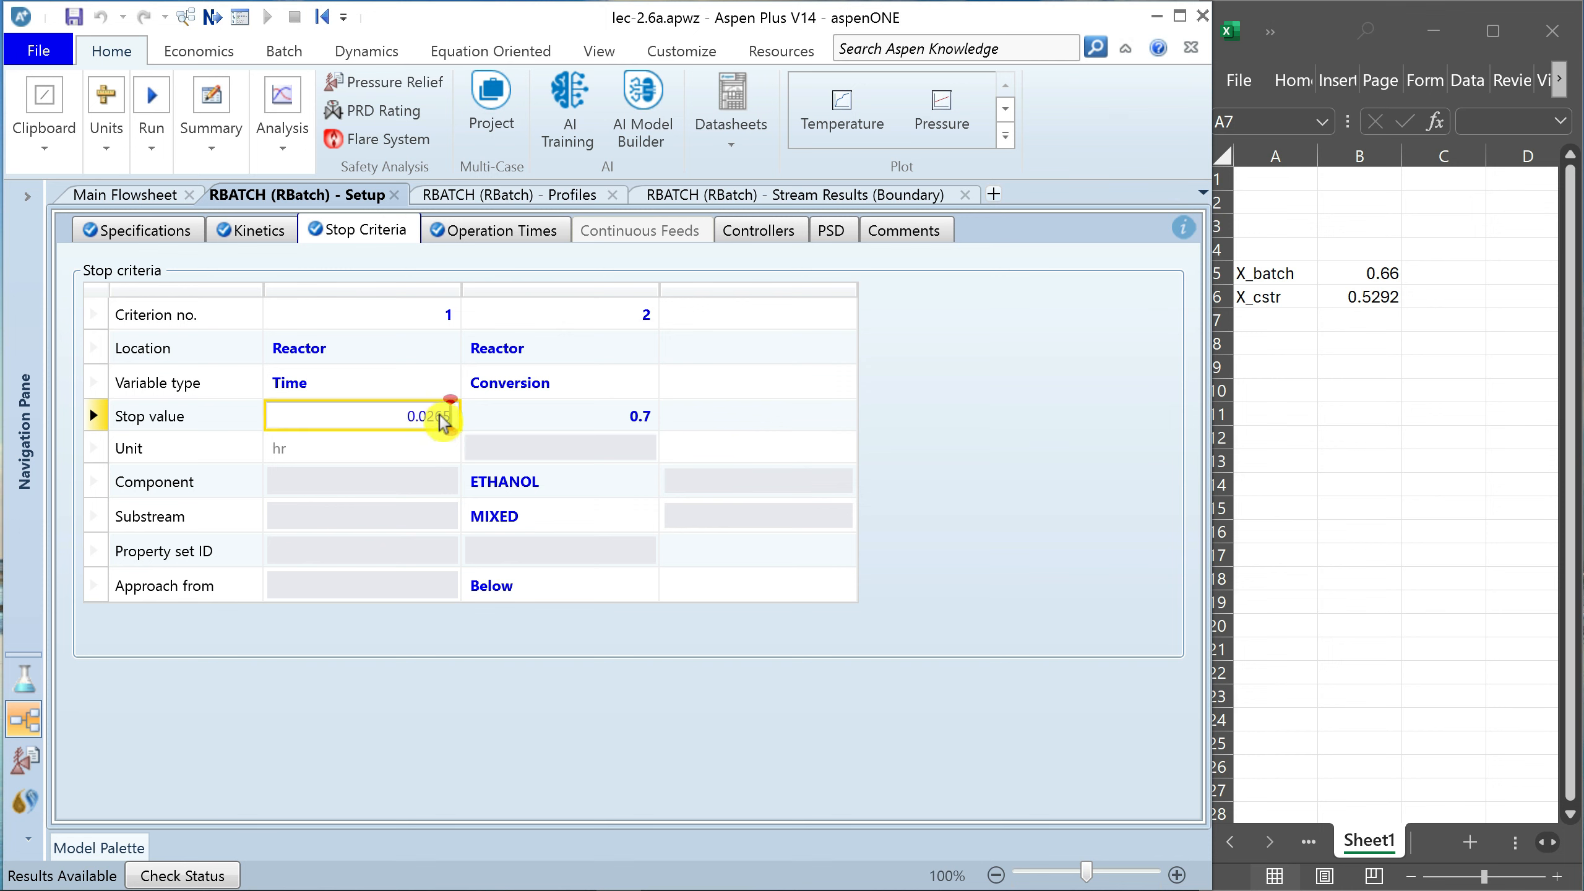
{"action": "key", "text": "Return"}
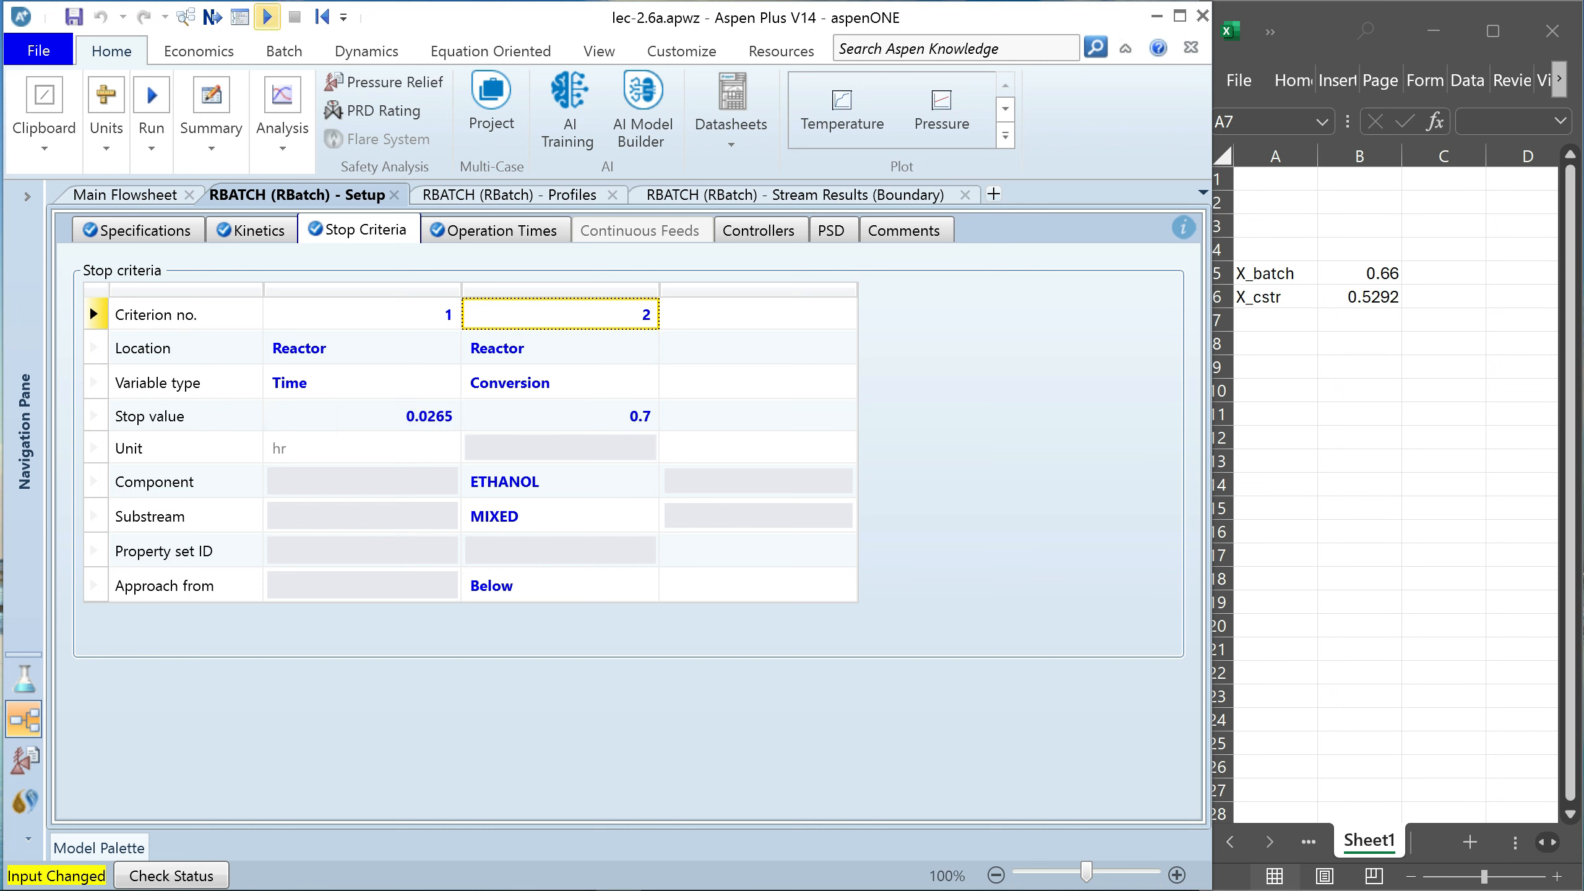
{"action": "left_click", "coordinate": [268, 18]}
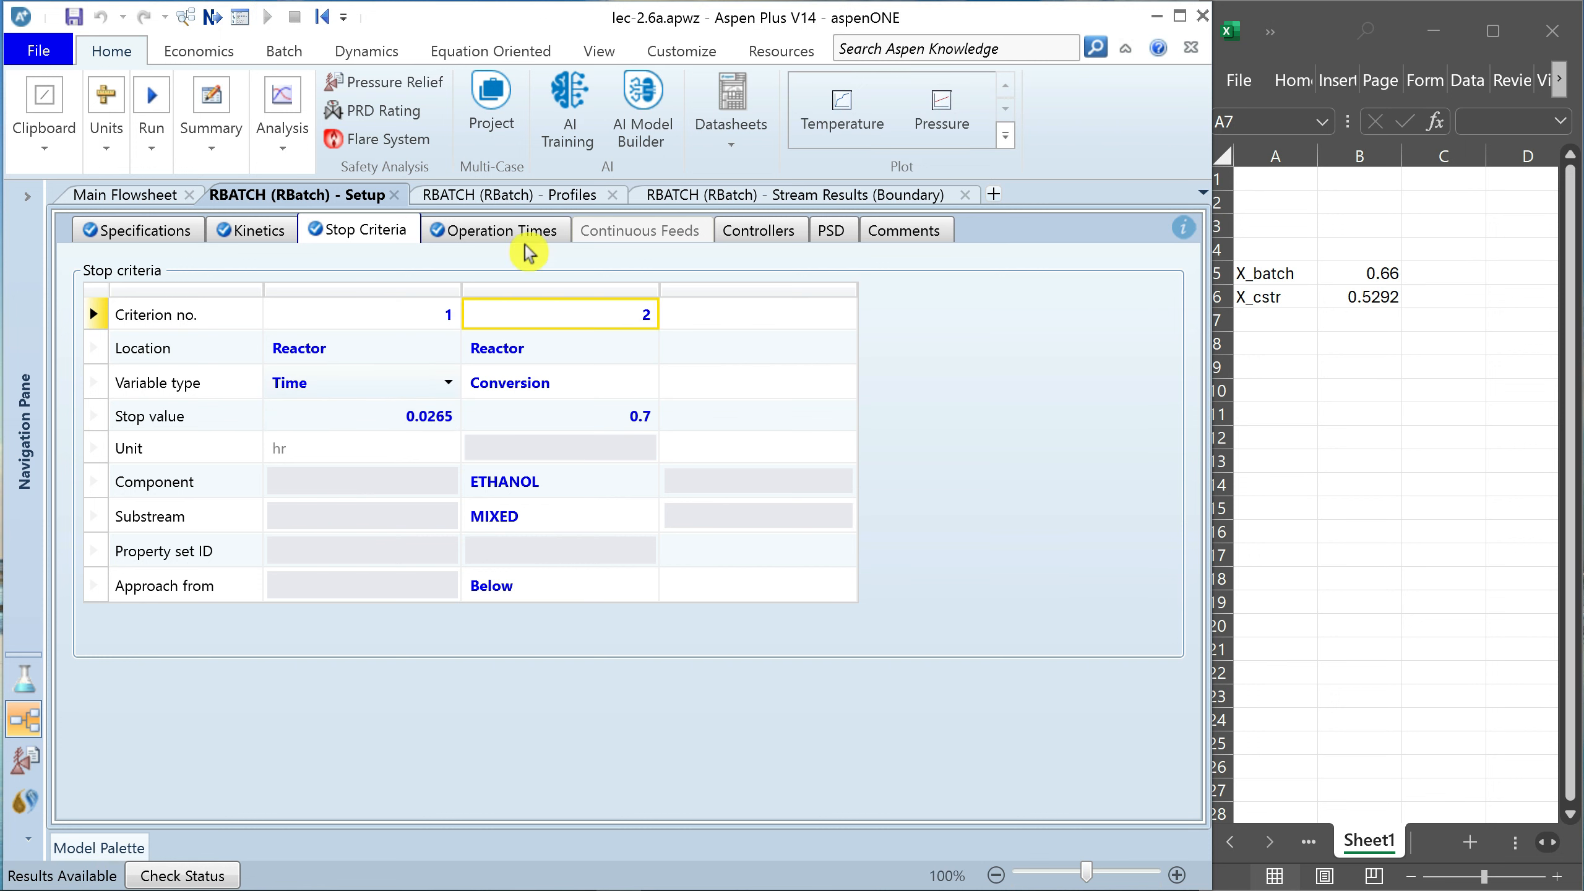
Examine the RBATCH total mass profile and compare the ethanol mole flows of F-RBATCH and P-RBATCH
{"action": "left_click", "coordinate": [549, 196]}
{"action": "left_click", "coordinate": [1017, 350]}
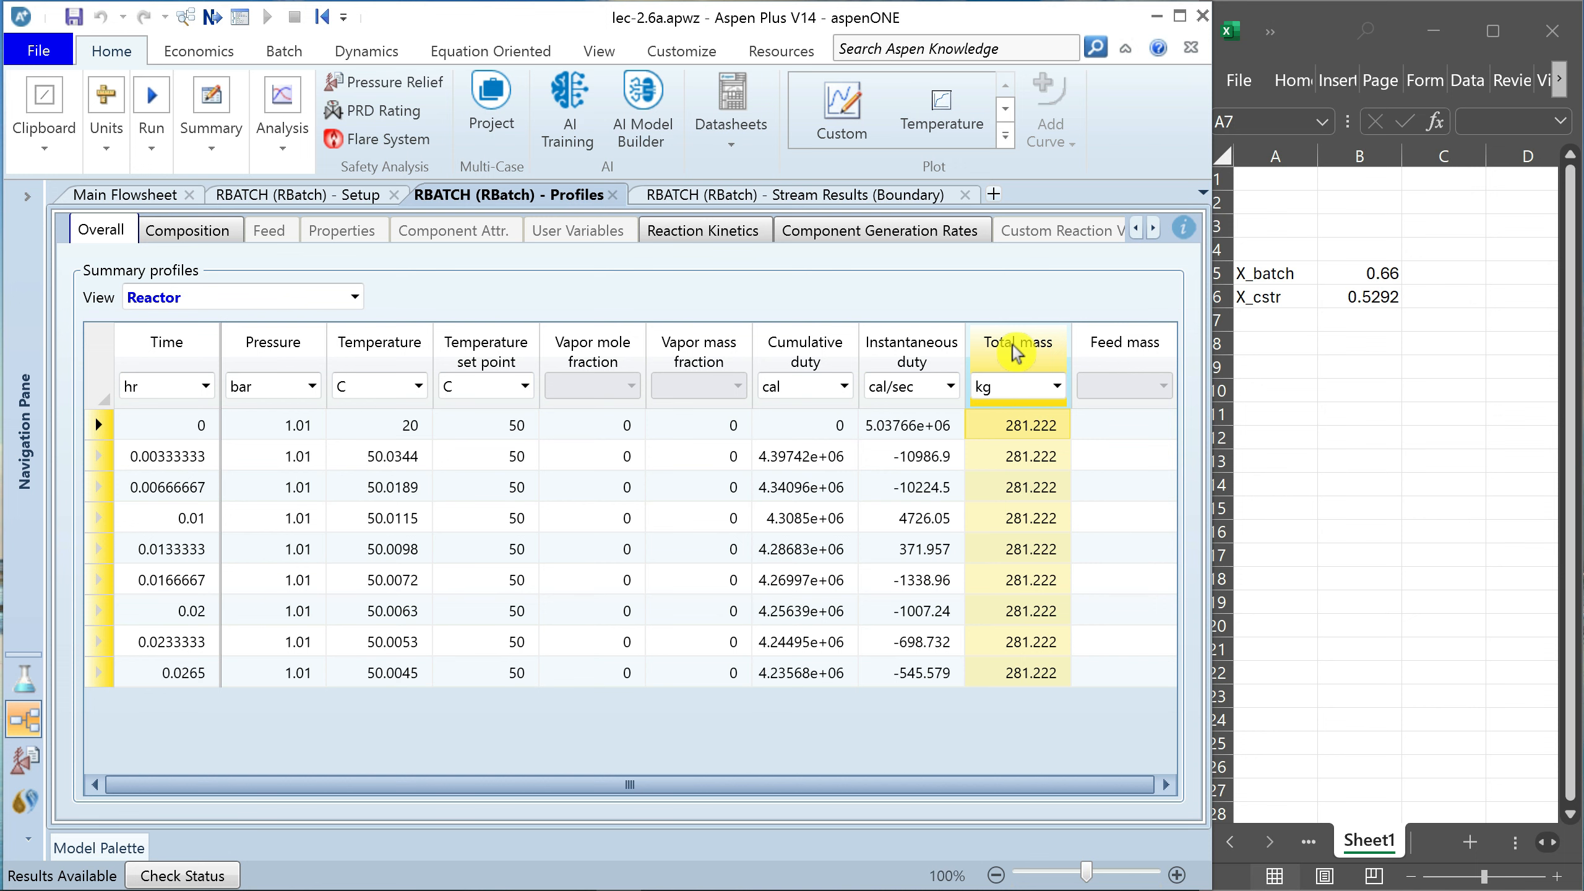
{"action": "left_click", "coordinate": [886, 194]}
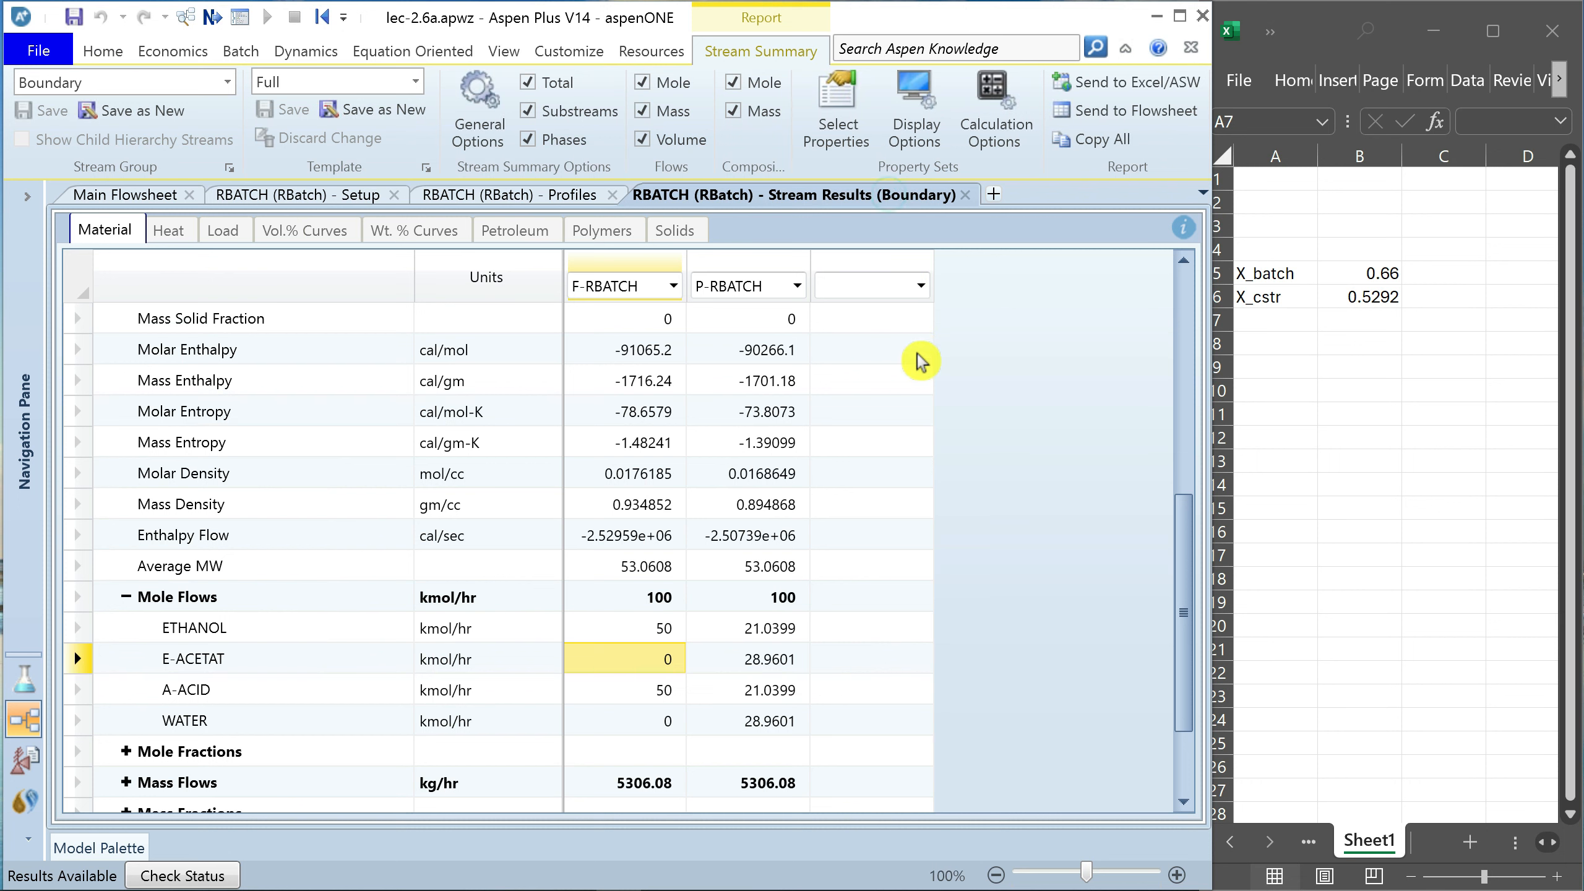
{"action": "left_click", "coordinate": [635, 635]}
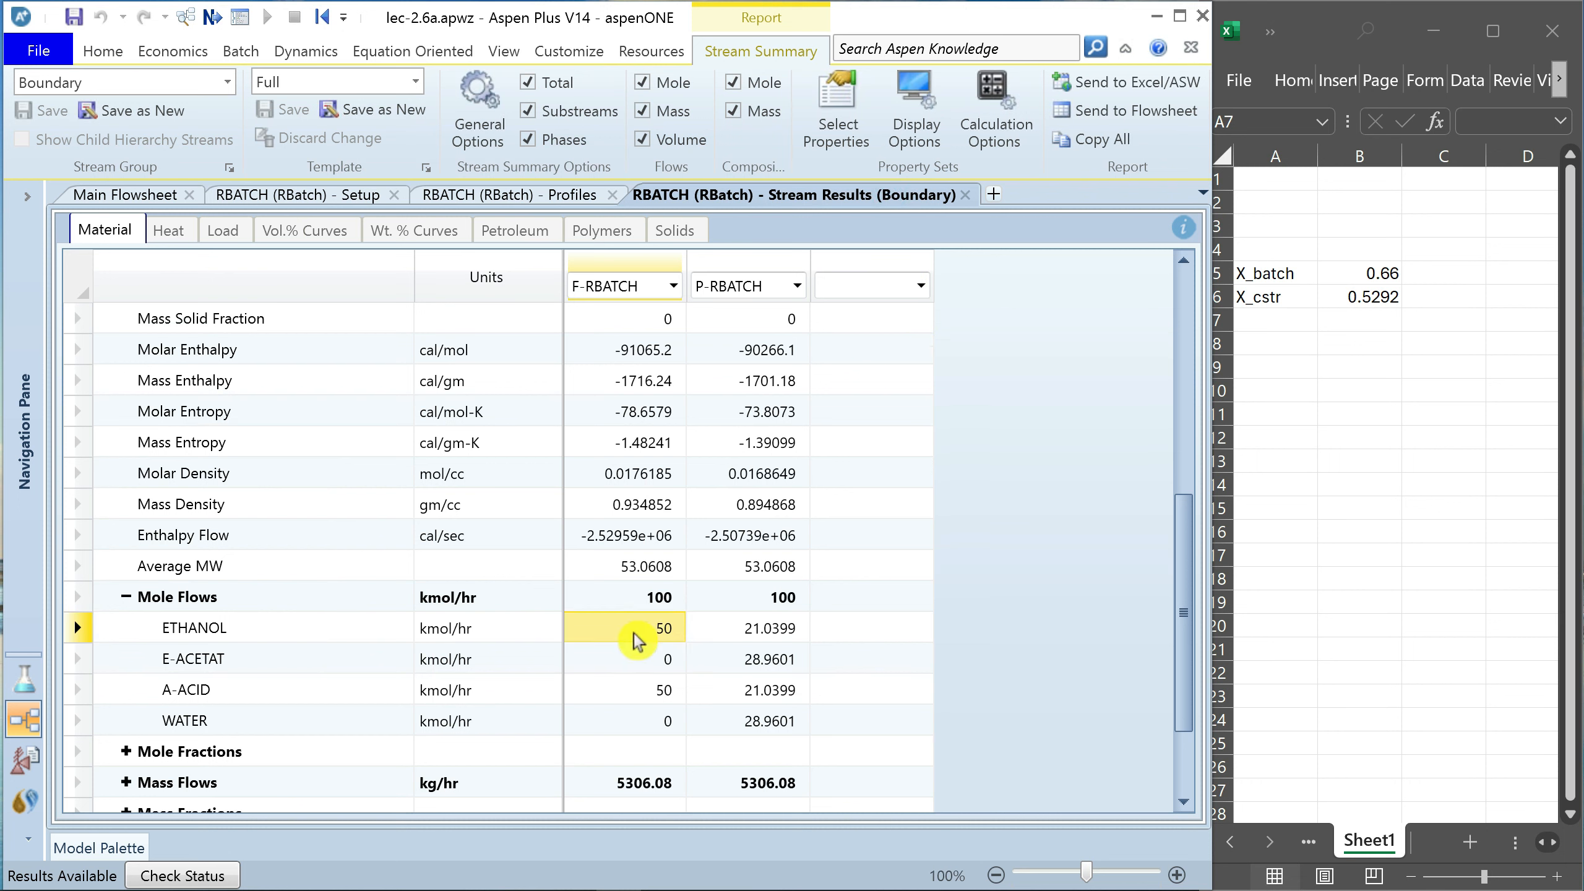
{"action": "left_click", "coordinate": [794, 630]}
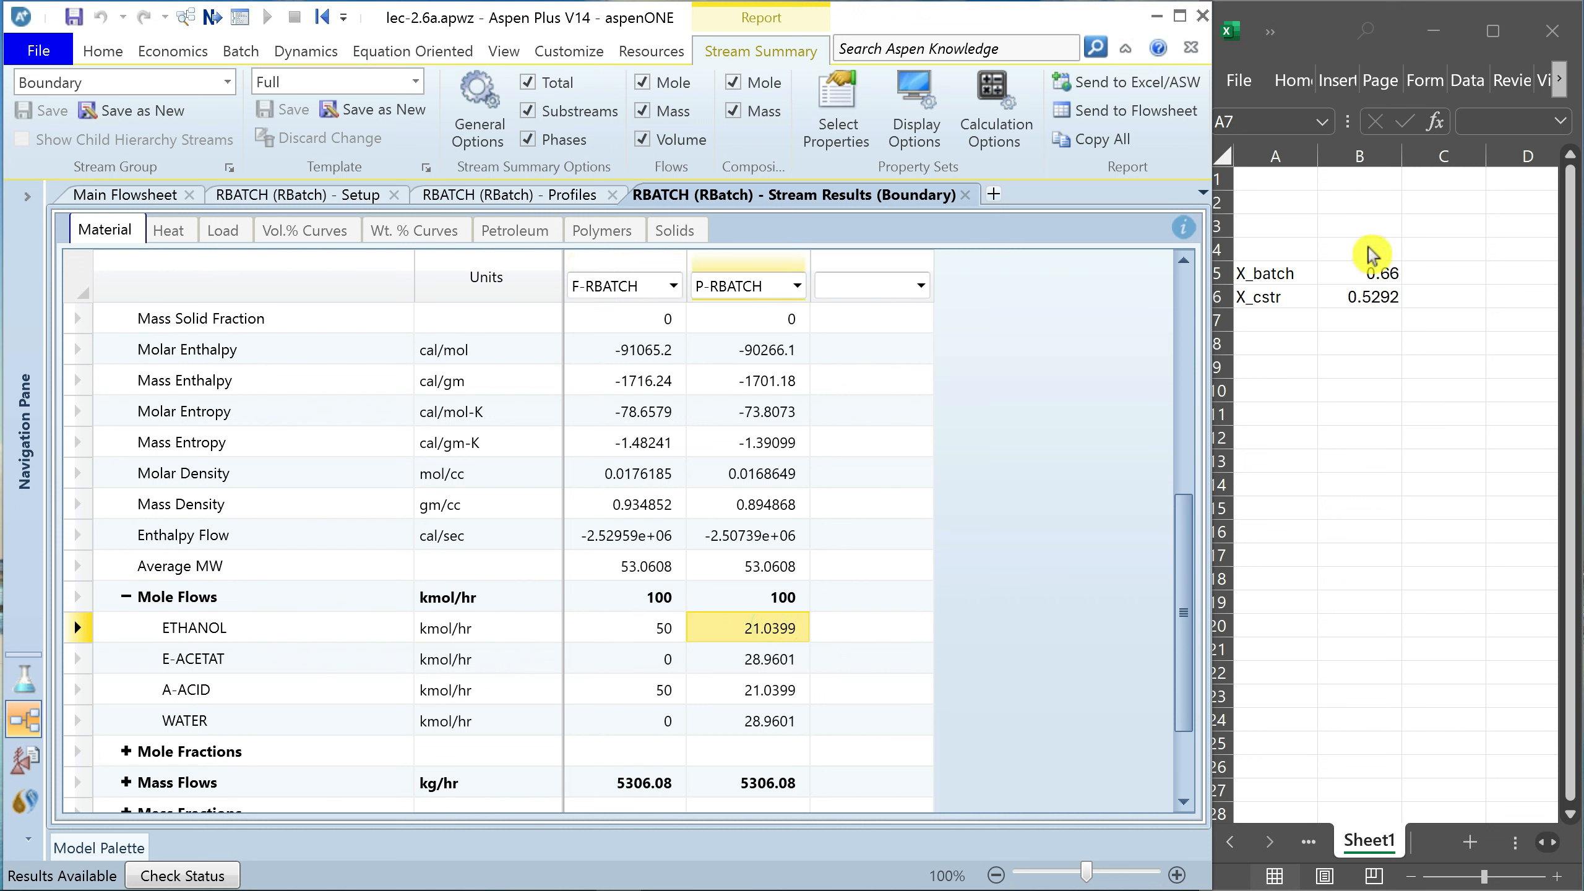
In Excel, update the batch ethanol conversion in B5 to =(50-21.03)/50
{"action": "left_click", "coordinate": [1378, 275]}
{"action": "double_click", "coordinate": [1379, 274]}
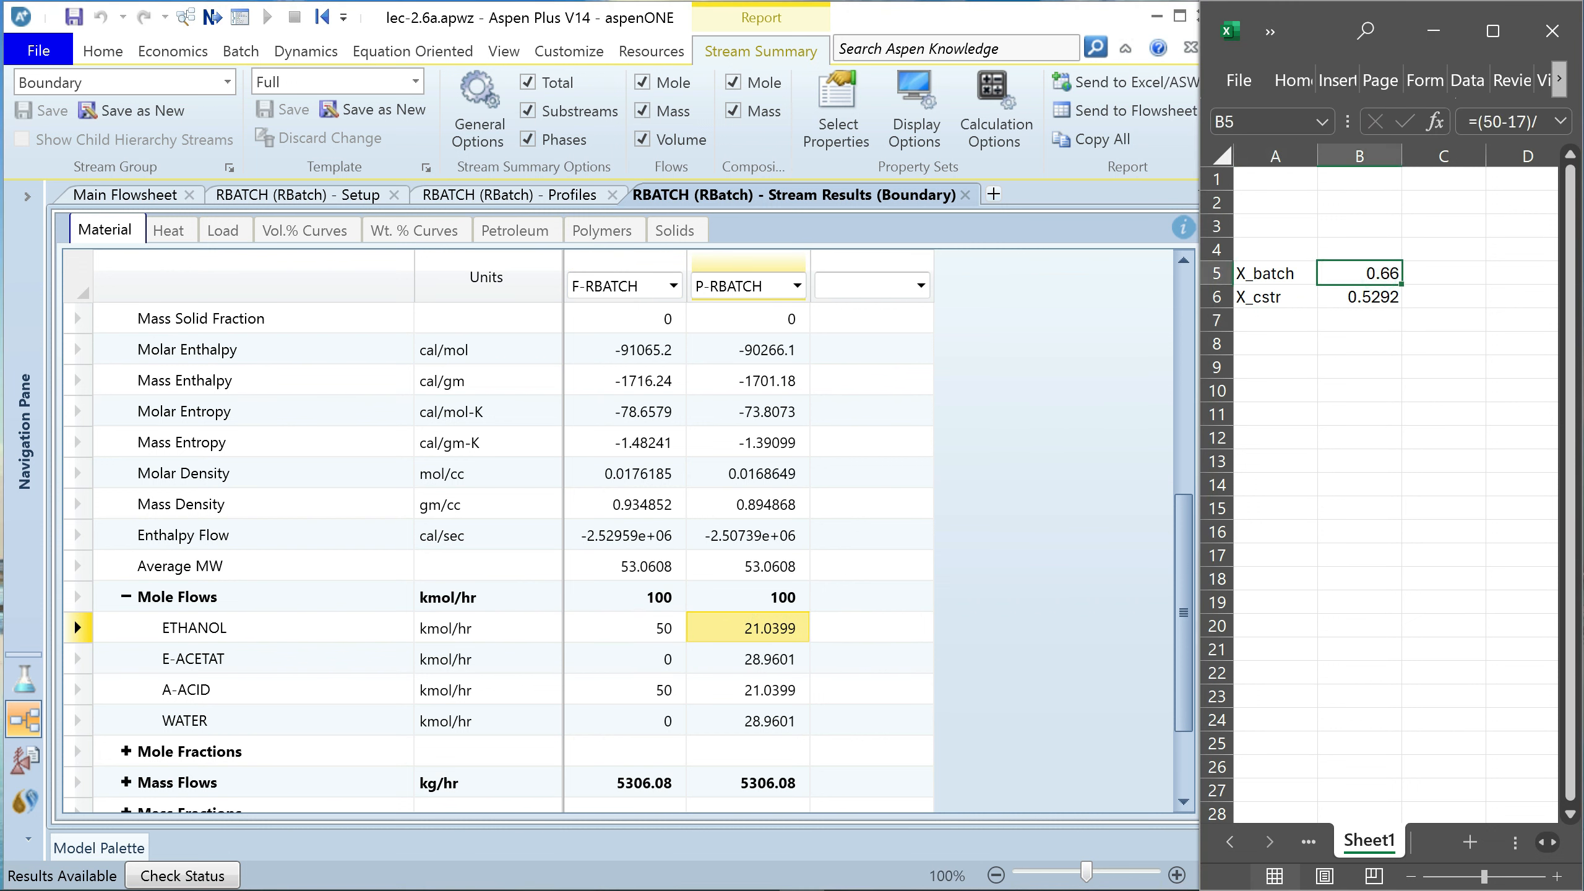
{"action": "key", "text": "BackSpace"}
{"action": "key", "text": "BackSpace"}
{"action": "key", "text": "BackSpace"}
{"action": "key", "text": "BackSpace"}
{"action": "type", "text": "21.03)/50"}
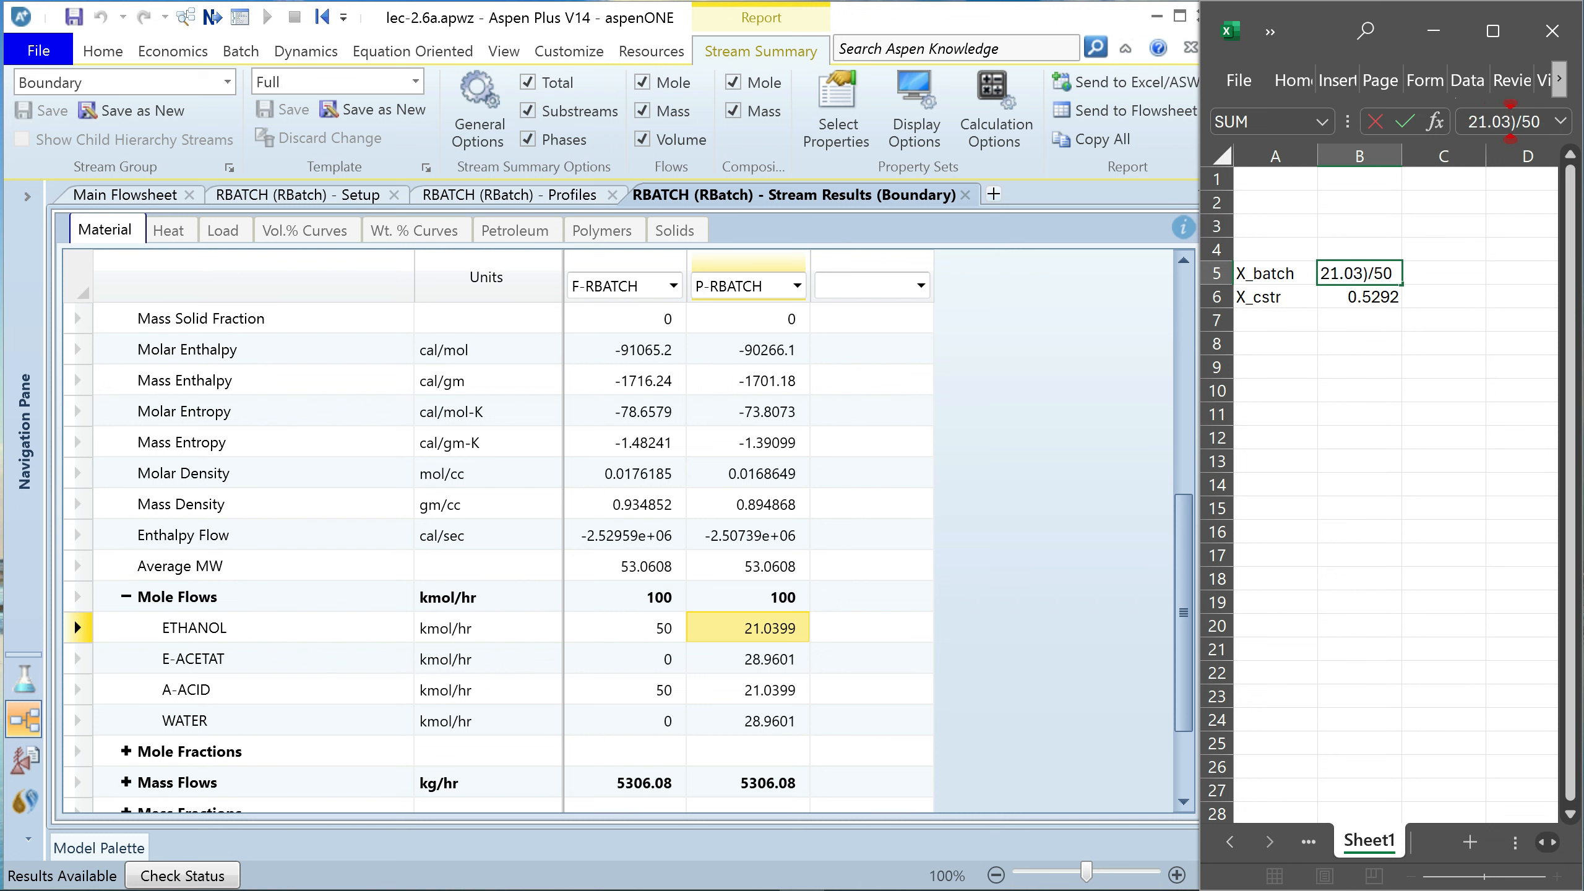
{"action": "key", "text": "Return"}
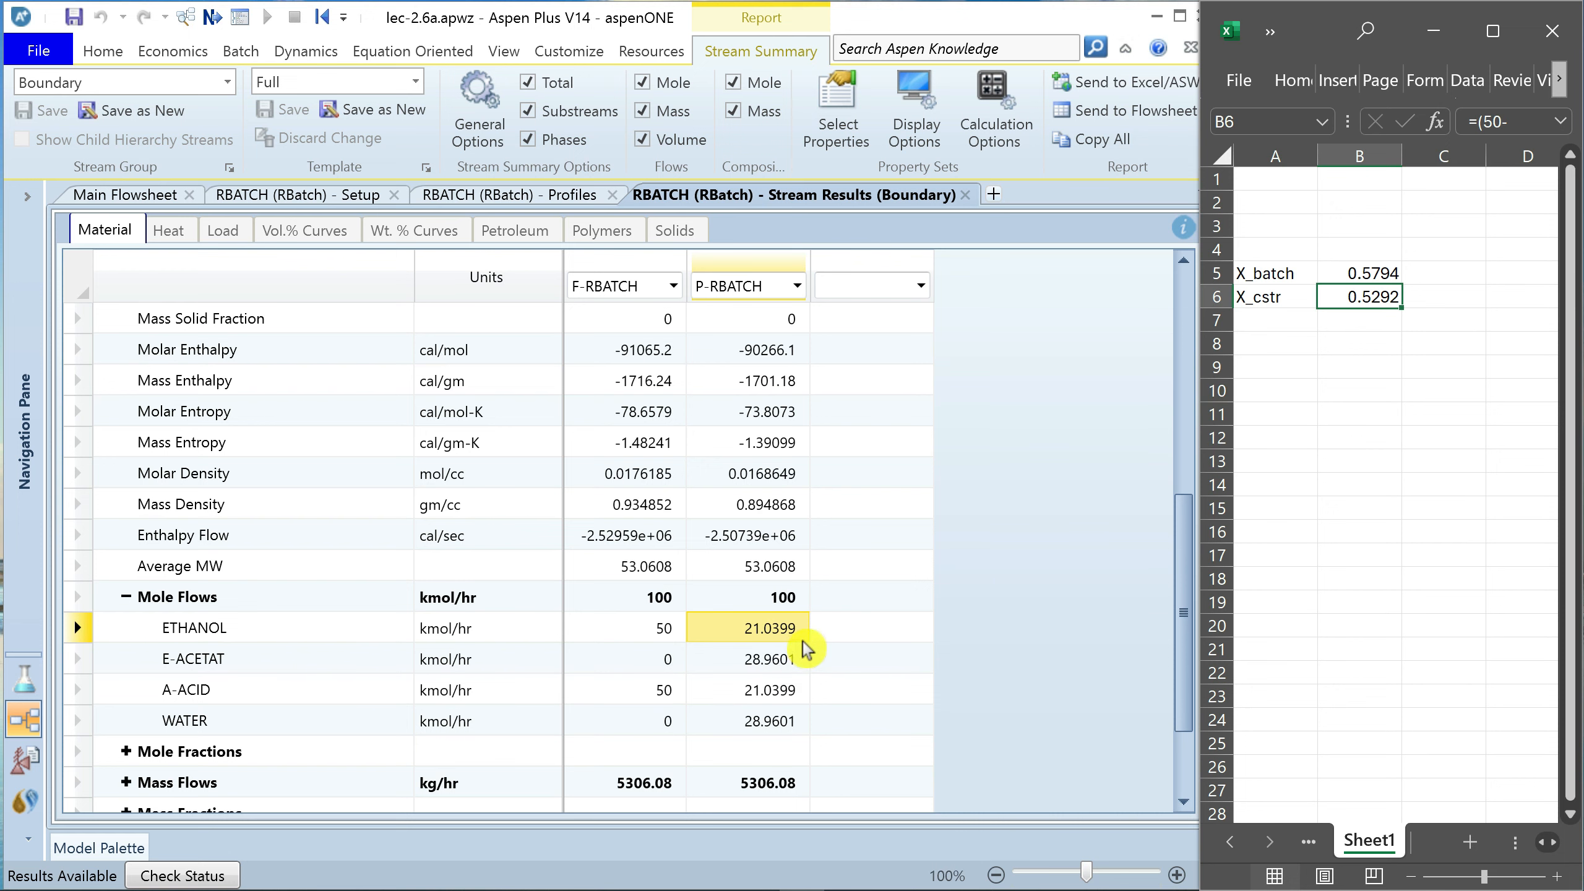
Back in Aspen Plus, compare the first and last ethanol mole fractions in the RBATCH composition profile with the P-RBATCH ethanol mole flow
{"action": "left_click", "coordinate": [501, 195]}
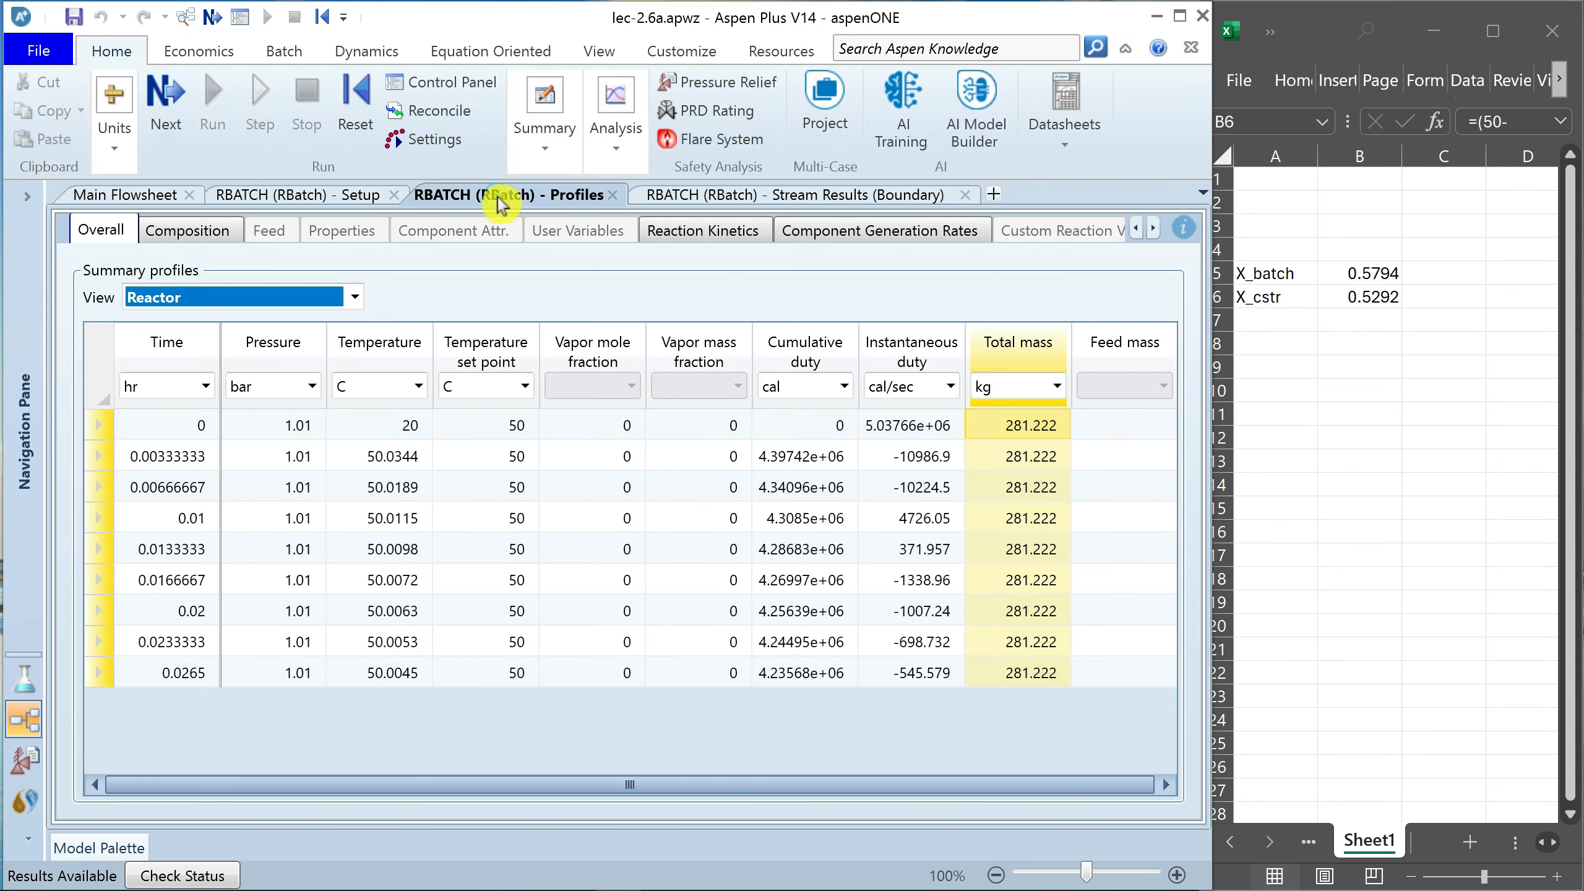
{"action": "left_click", "coordinate": [209, 230]}
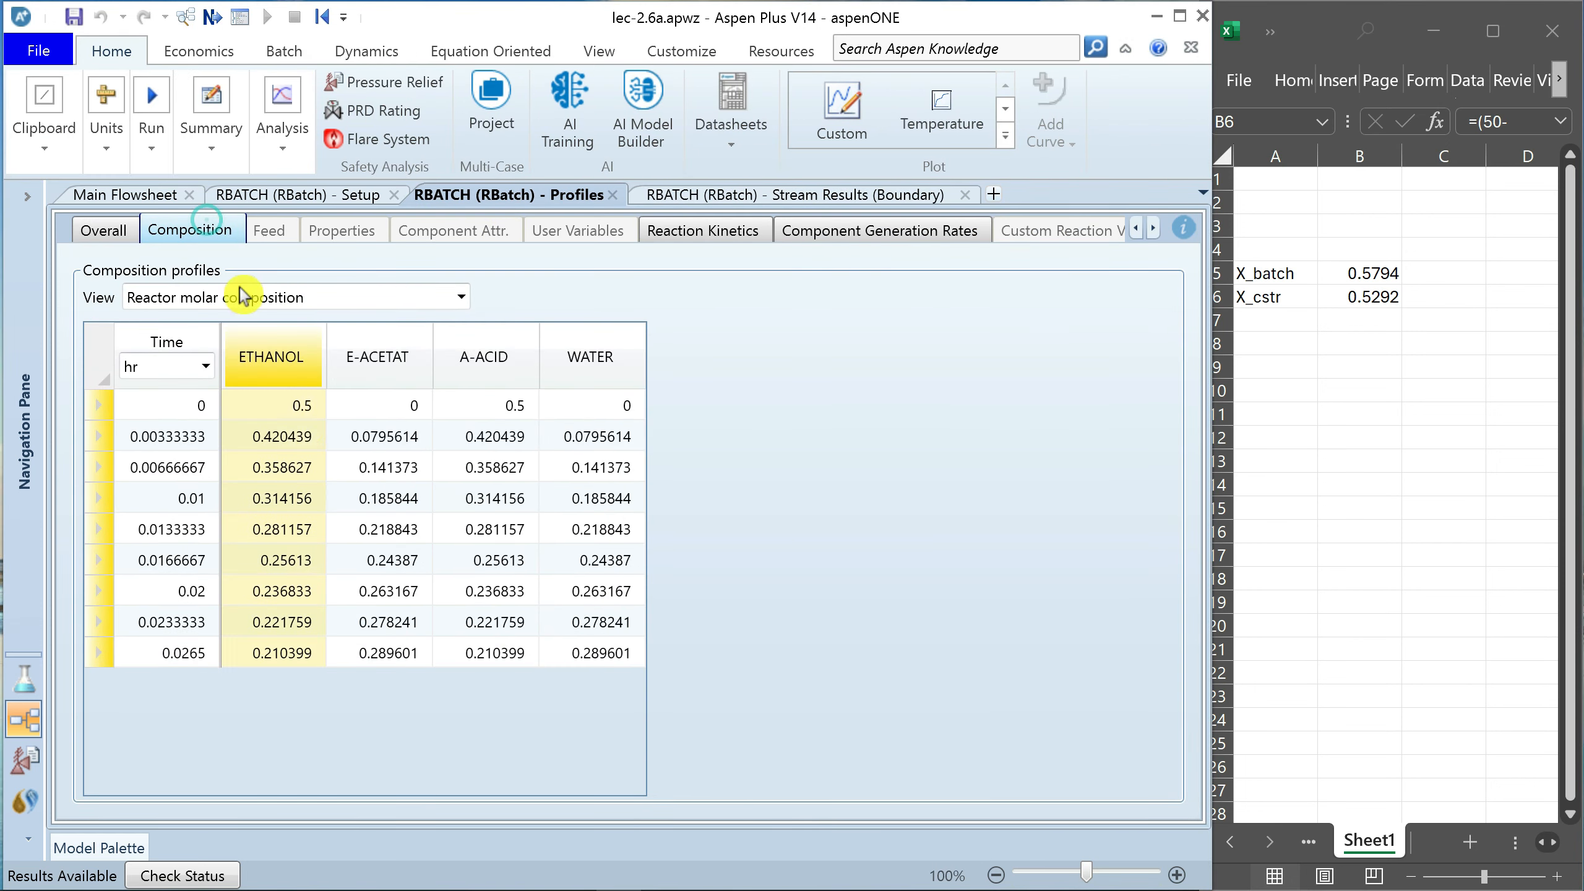
{"action": "left_click", "coordinate": [300, 412]}
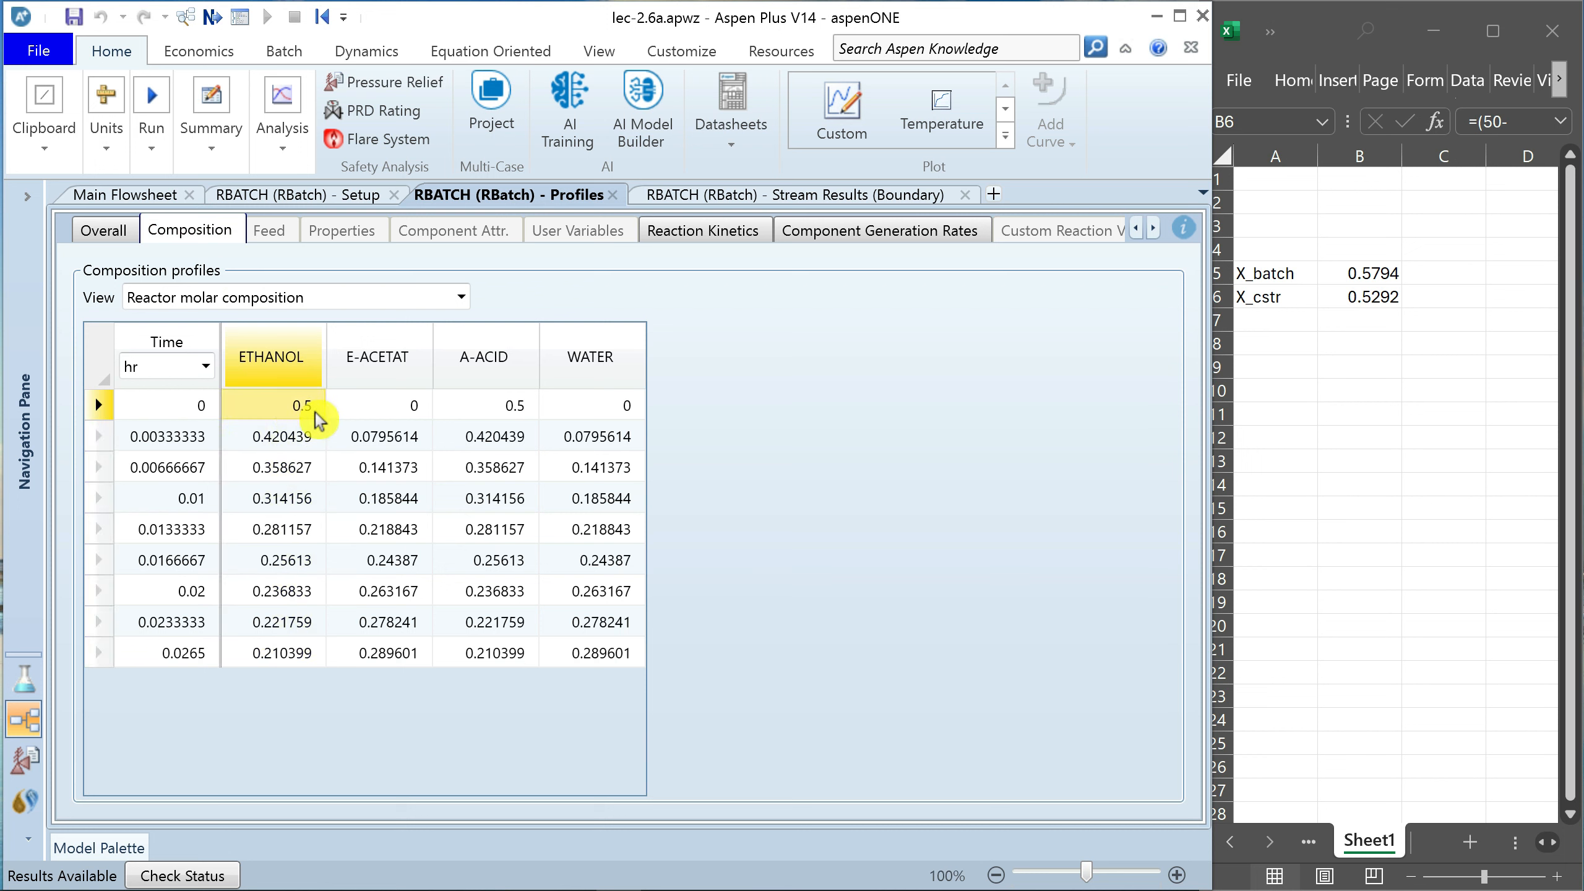
{"action": "left_click", "coordinate": [265, 655]}
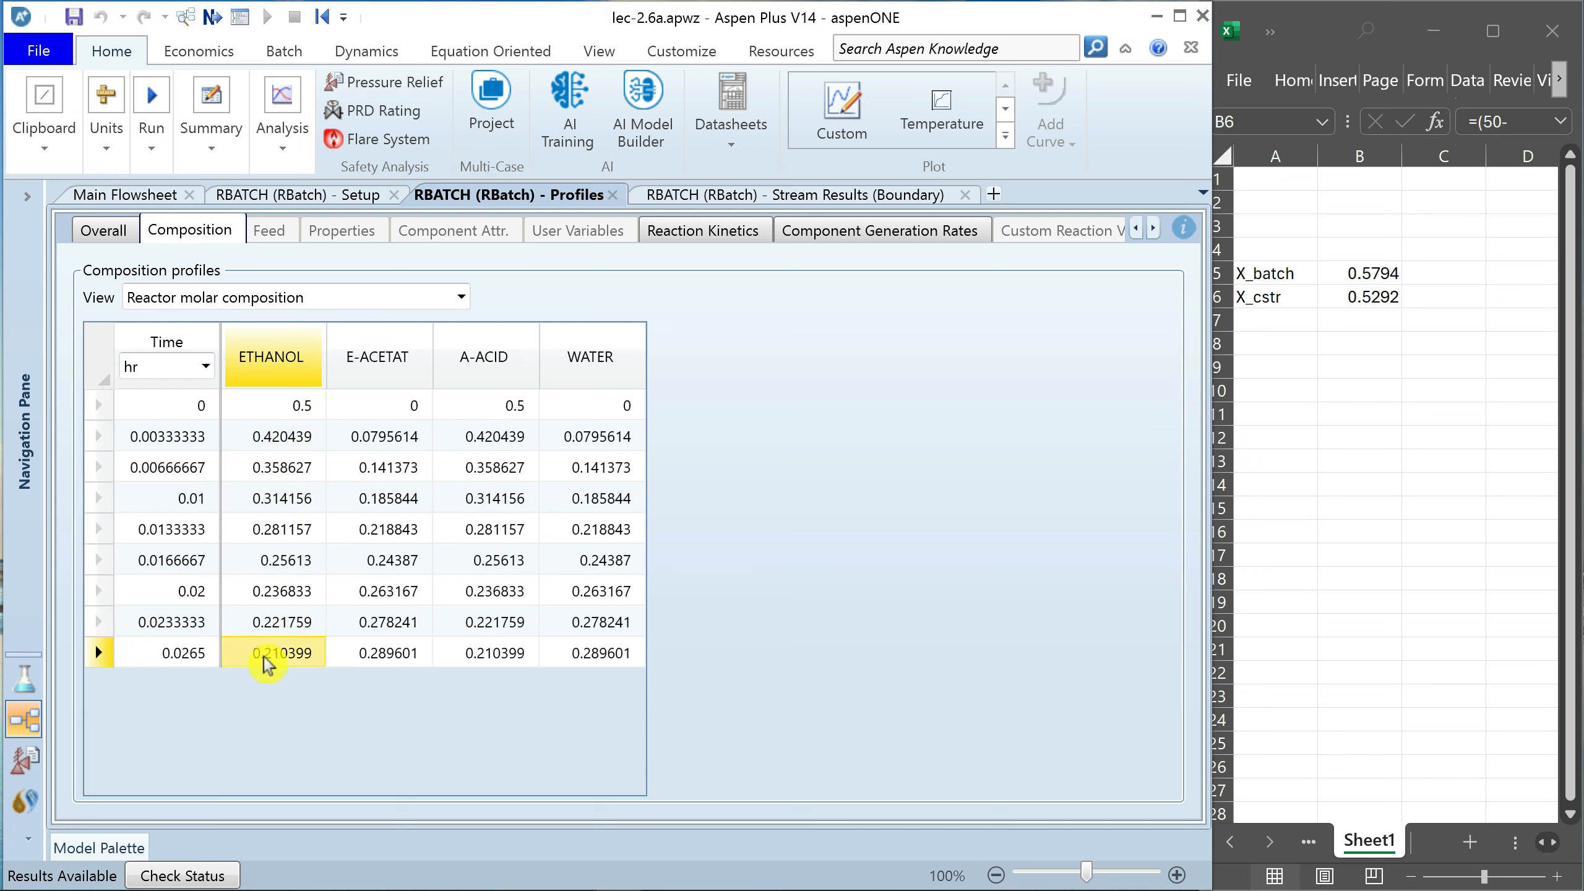
{"action": "left_click", "coordinate": [730, 195]}
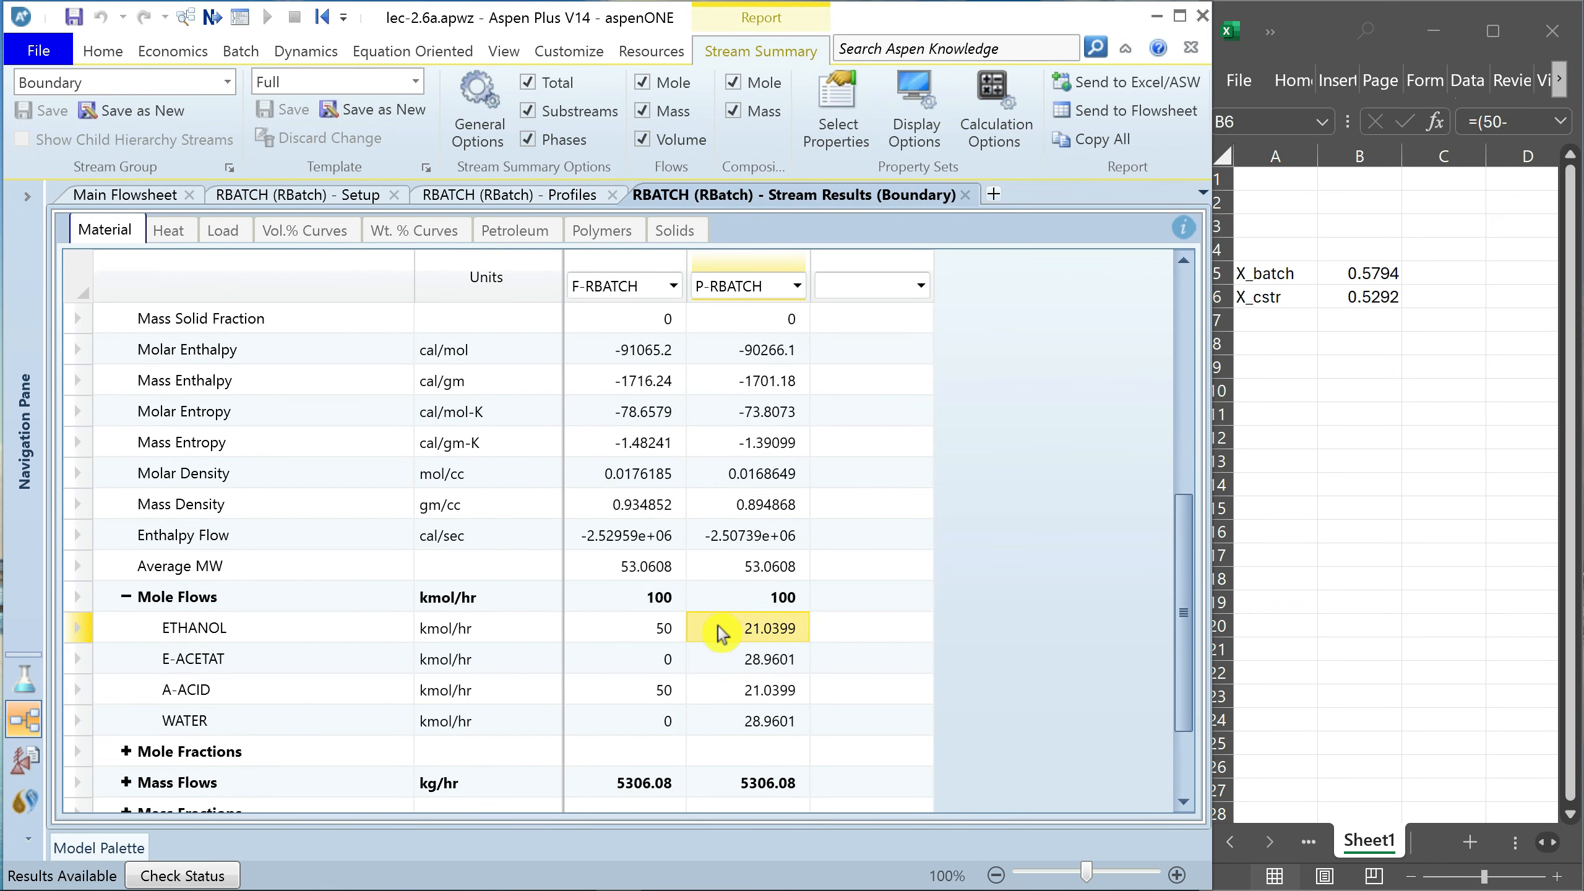
Set the stop value of the RBATCH time criterion to 0.053 hr
{"action": "left_click", "coordinate": [455, 195]}
{"action": "left_click", "coordinate": [330, 200]}
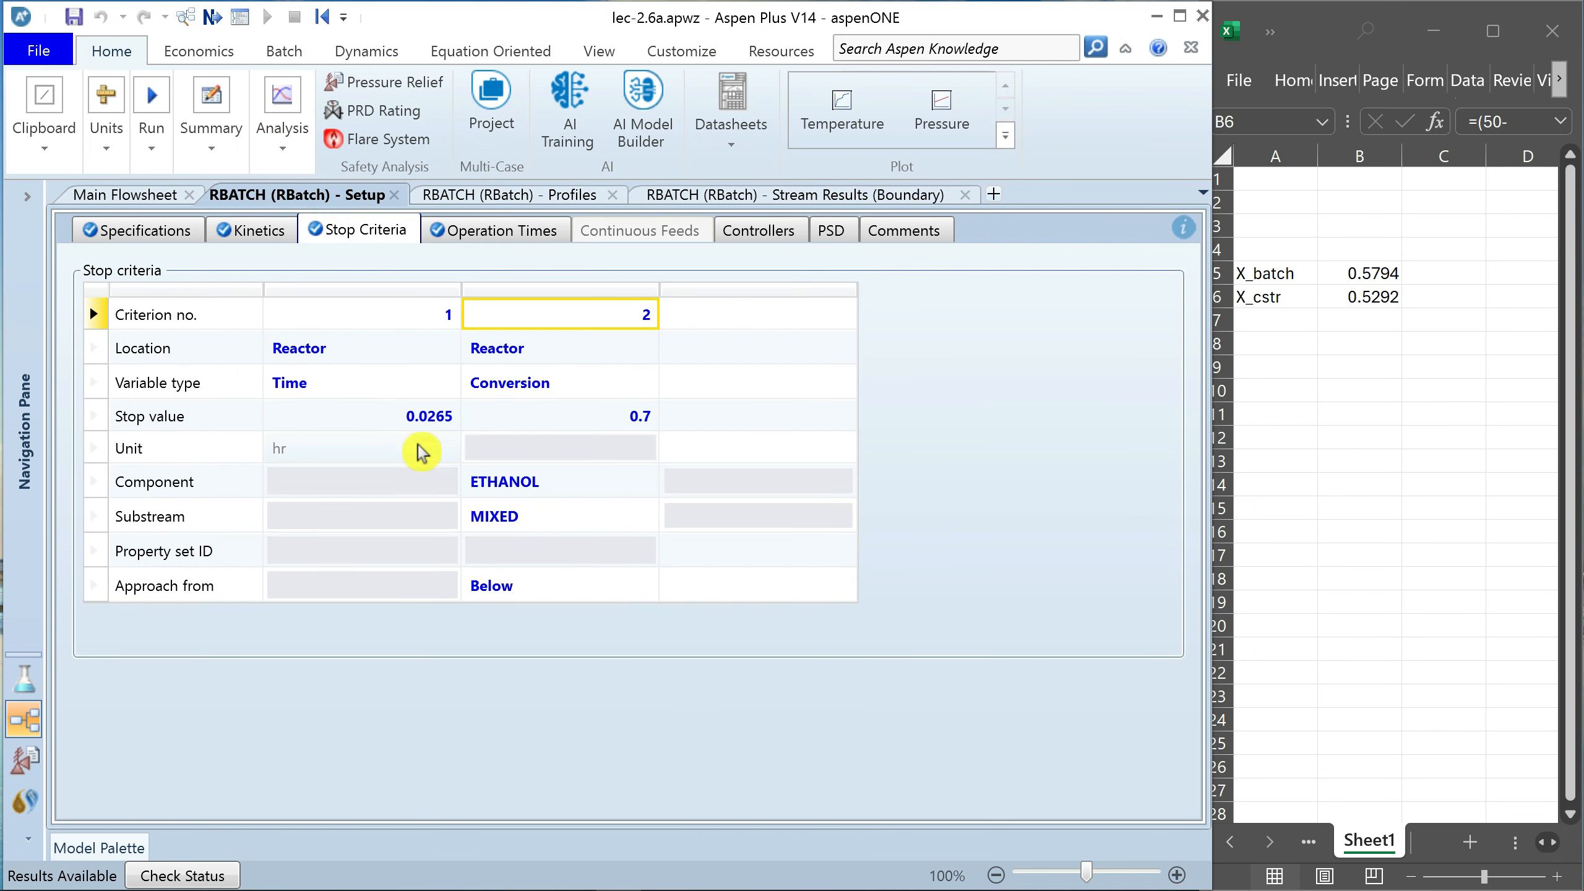
{"action": "left_click", "coordinate": [409, 430]}
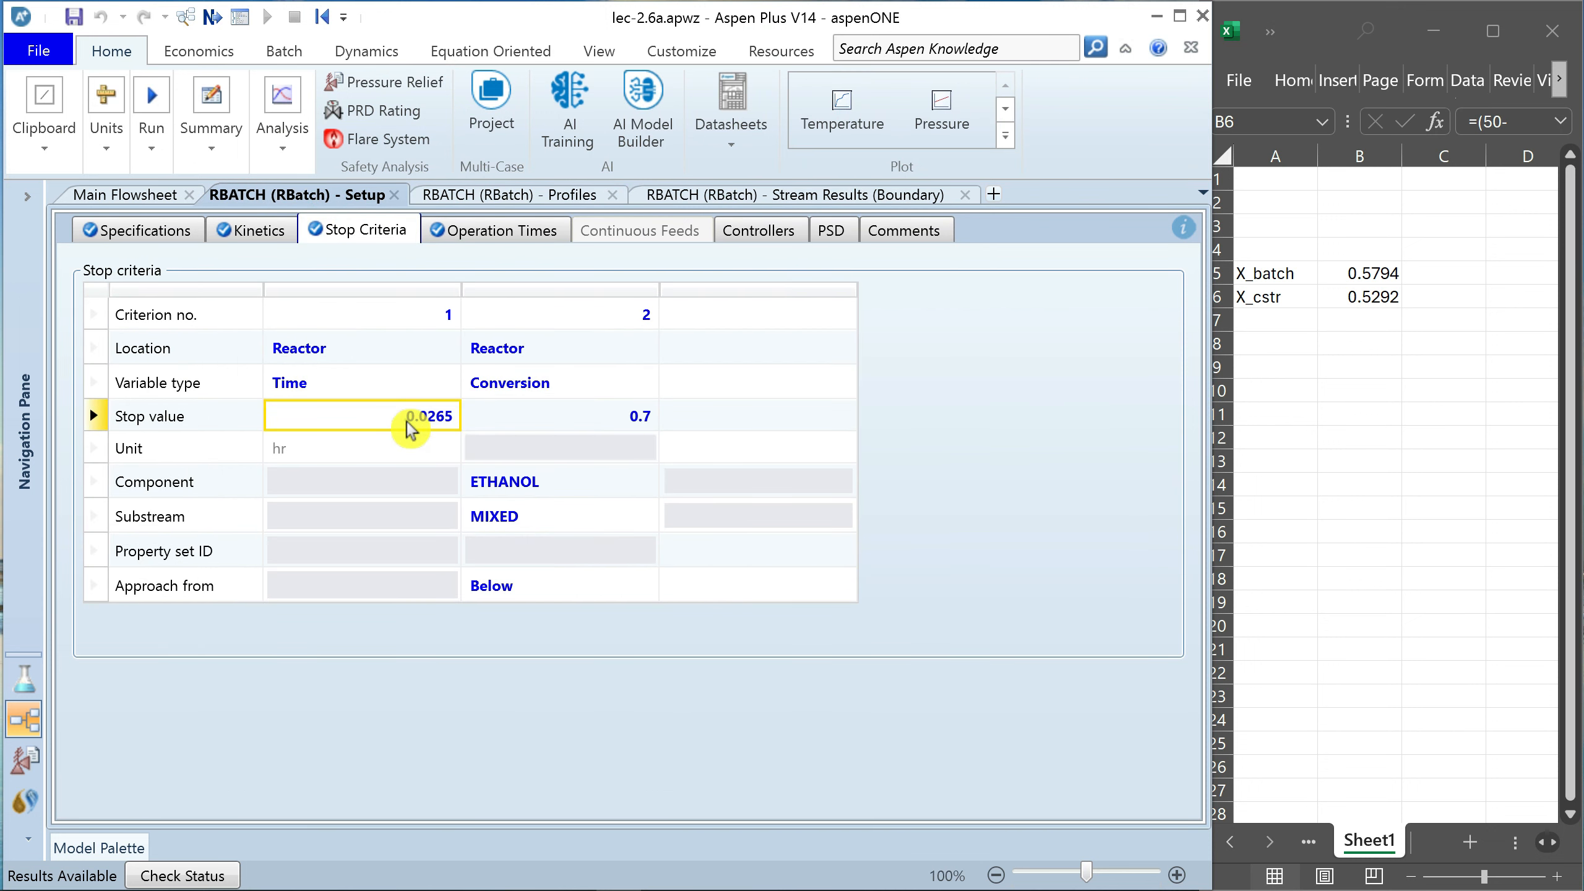
{"action": "left_click", "coordinate": [428, 416]}
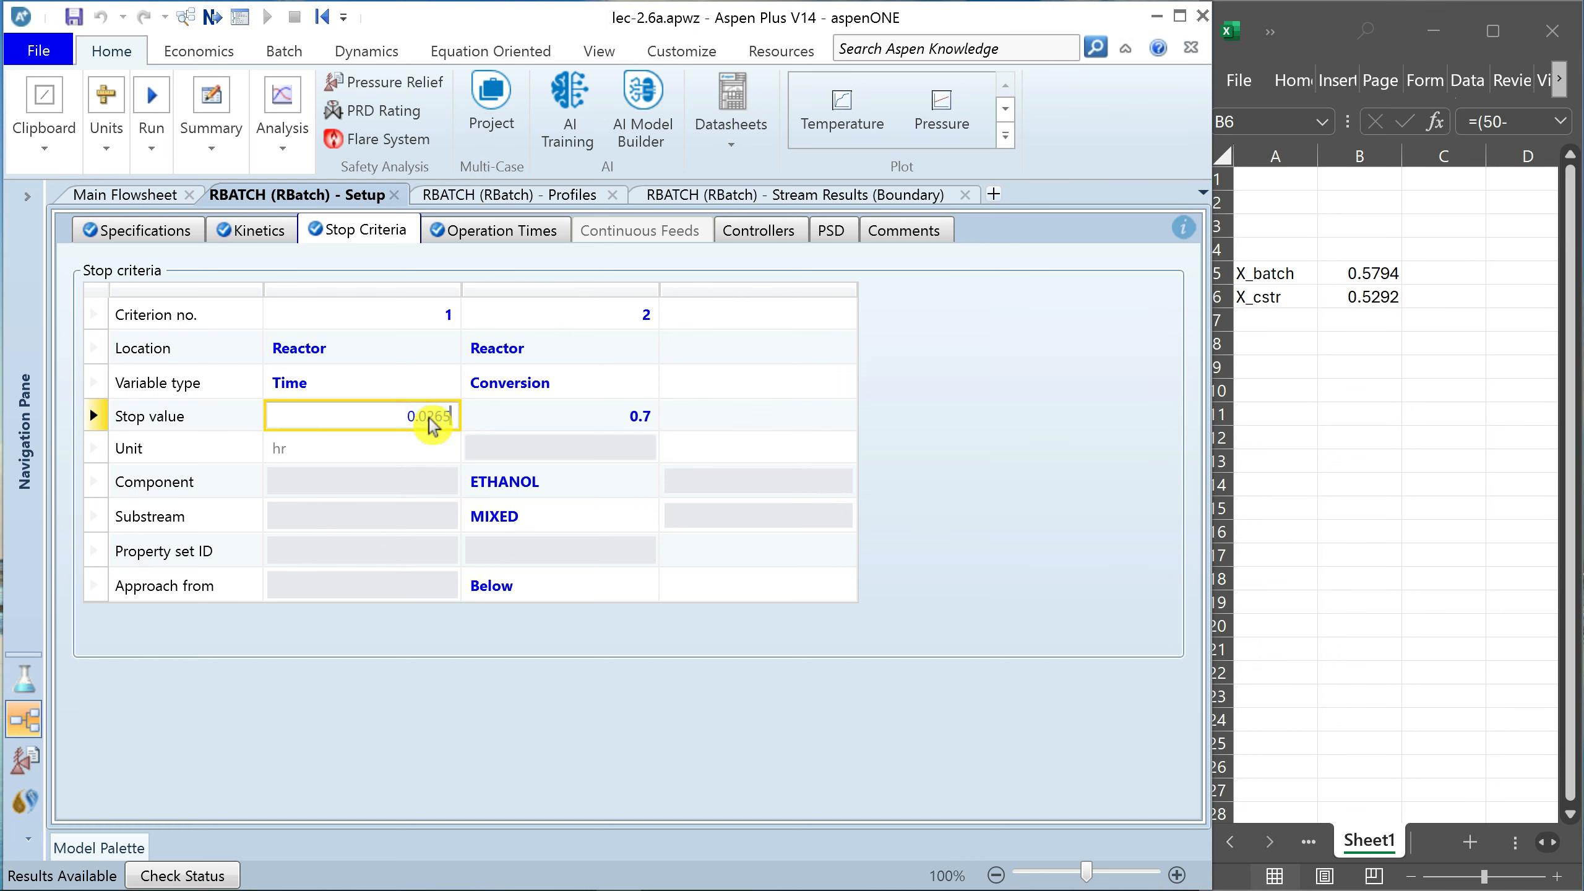
{"action": "type", "text": "053"}
{"action": "left_click", "coordinate": [387, 453]}
Set the RBATCH total cycle time to 6.36 min and rerun the simulation
{"action": "left_click", "coordinate": [503, 234]}
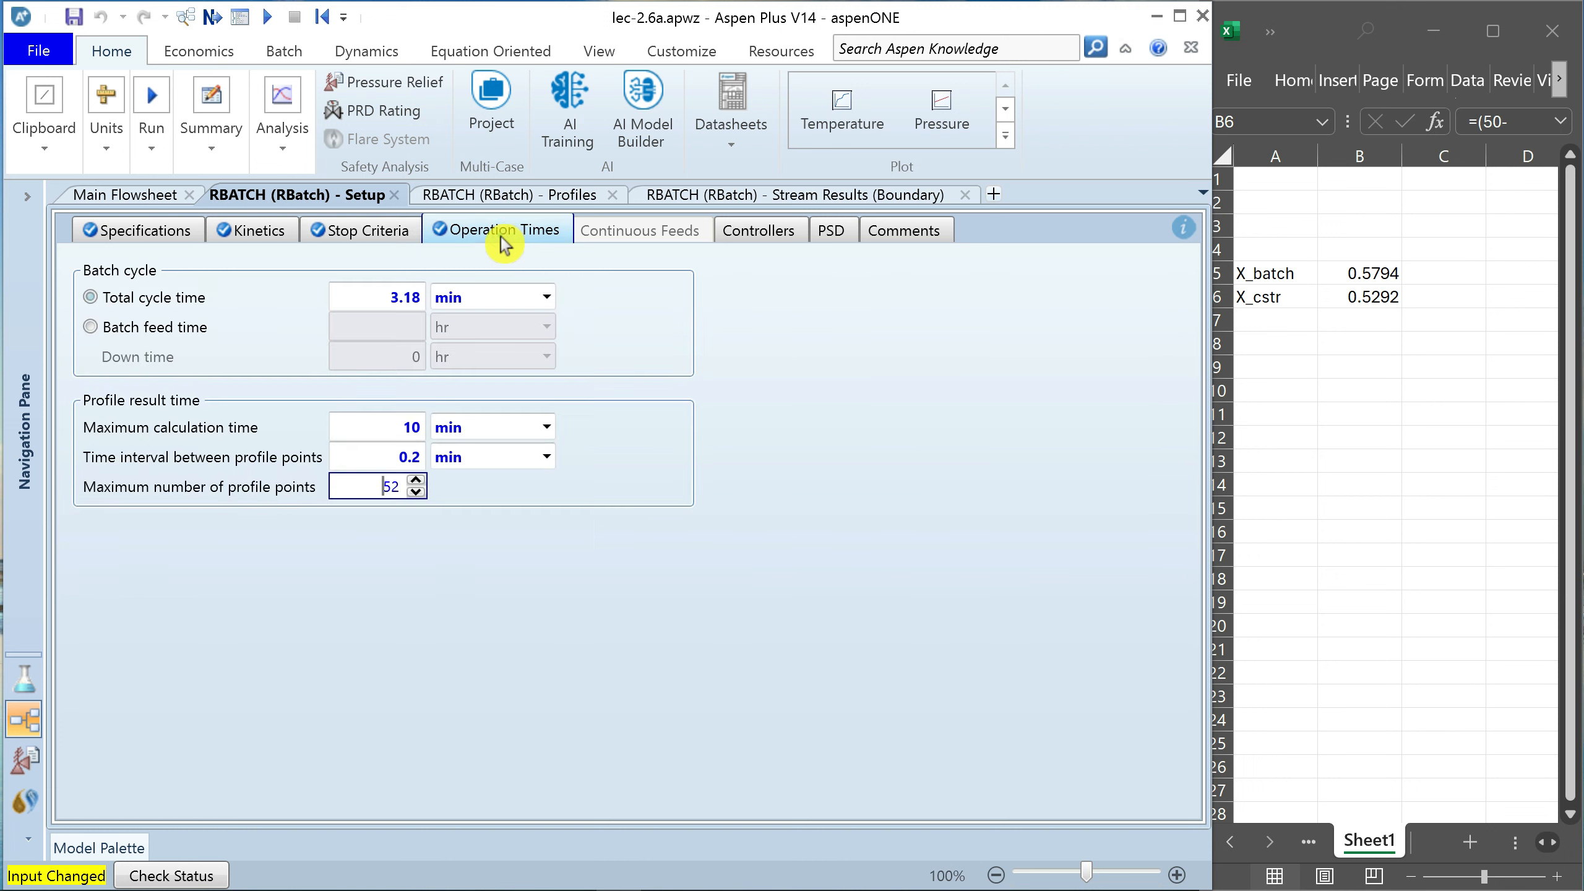
{"action": "left_click", "coordinate": [389, 297]}
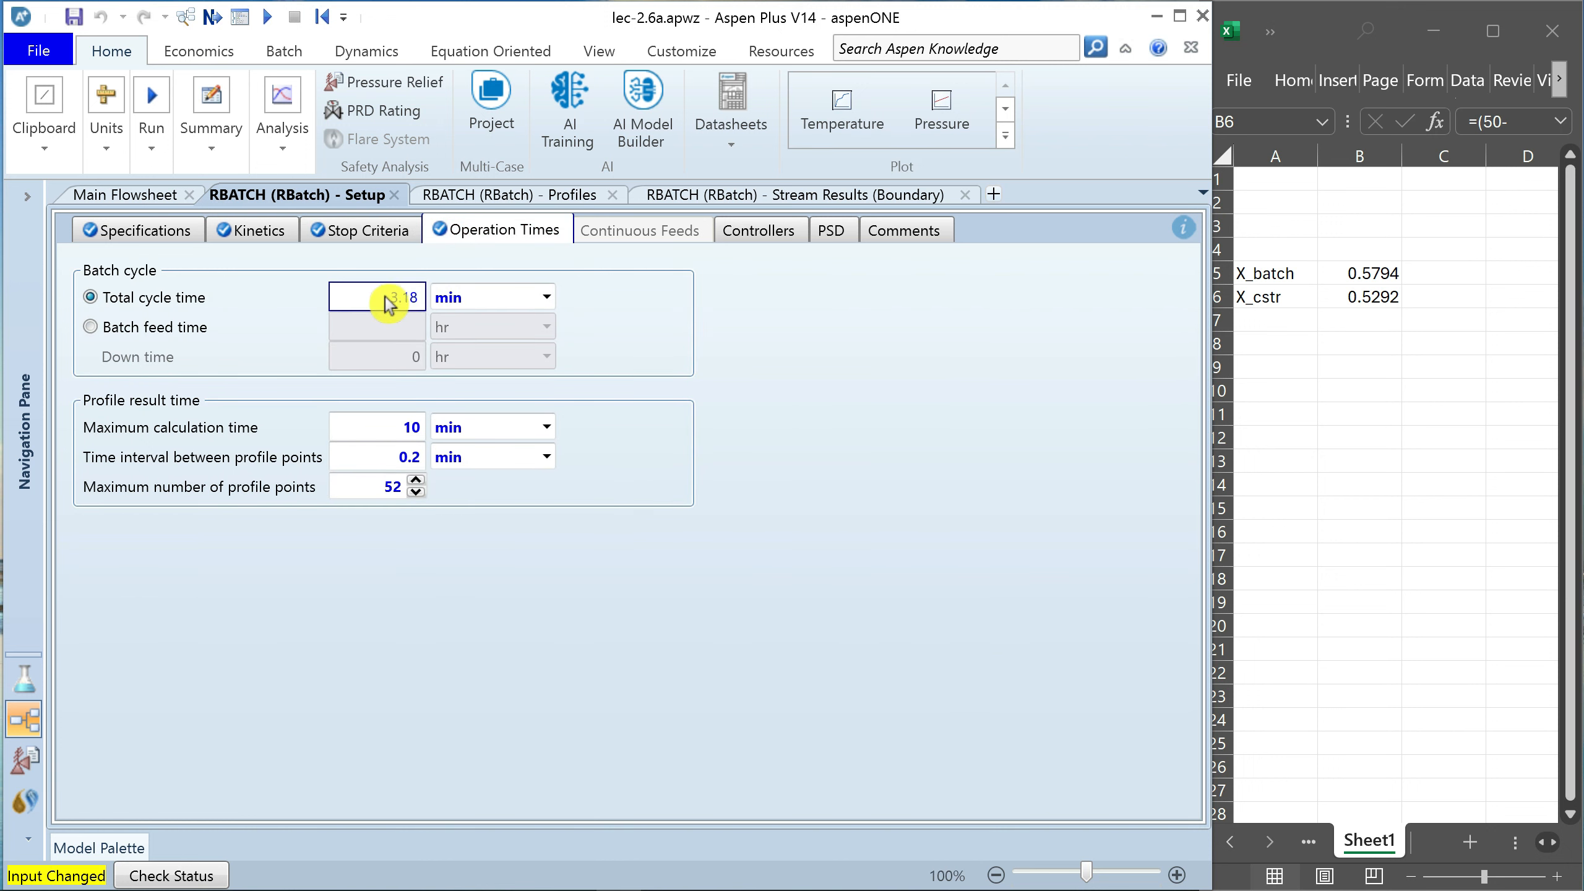
{"action": "type", "text": "6"}
{"action": "key", "text": "Right"}
{"action": "key", "text": "Right"}
{"action": "key", "text": "Left"}
{"action": "key", "text": "shift+Right"}
{"action": "key", "text": "shift+Right"}
{"action": "type", "text": "36"}
{"action": "left_click", "coordinate": [635, 368]}
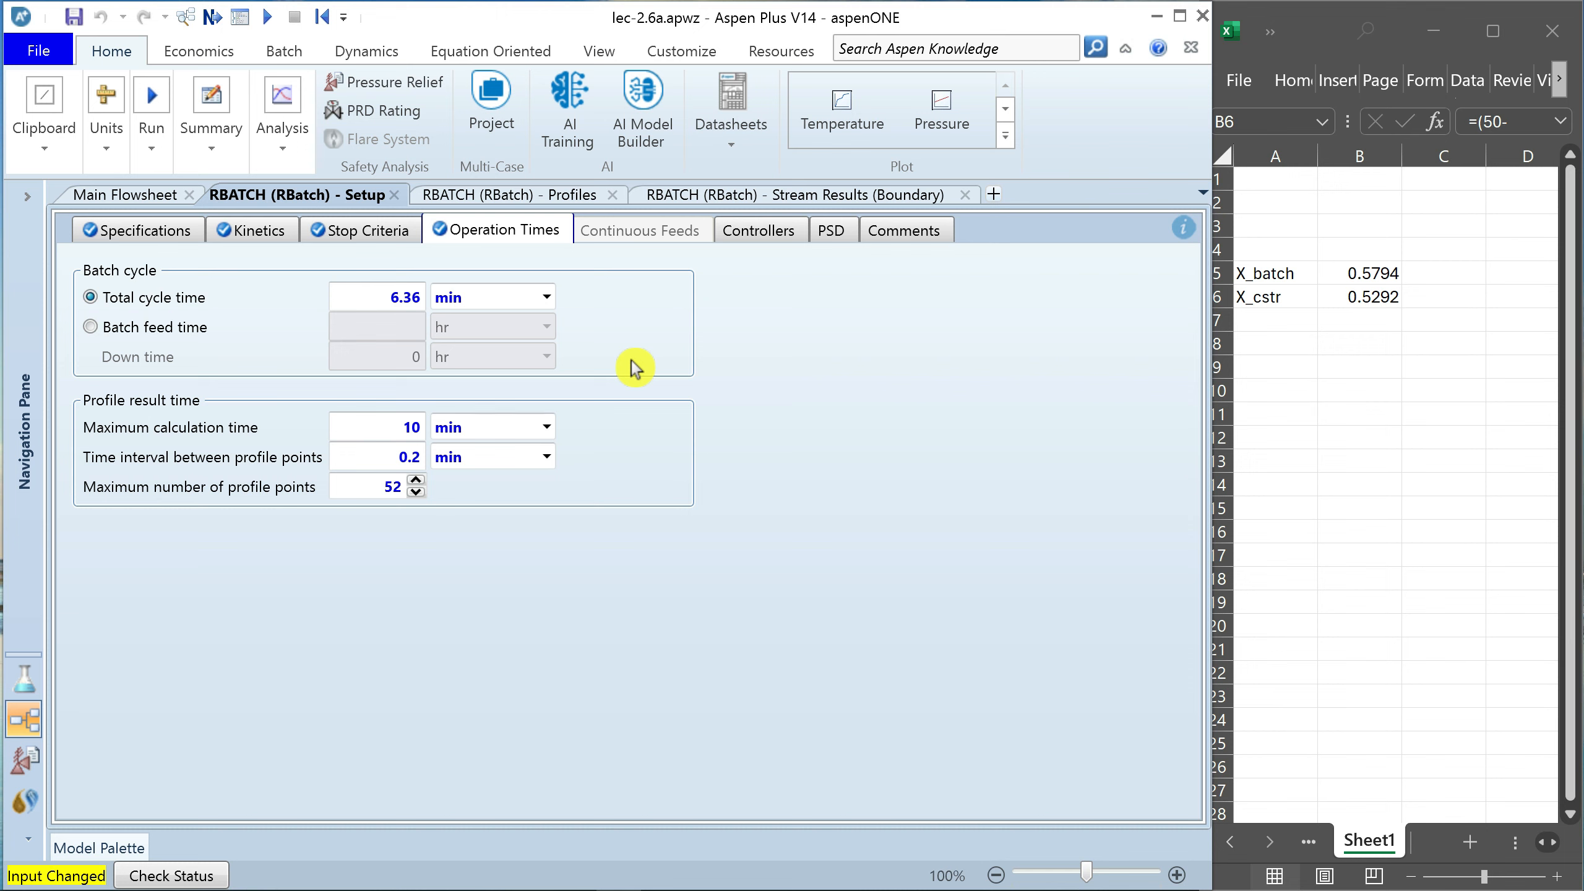
{"action": "left_click", "coordinate": [268, 17]}
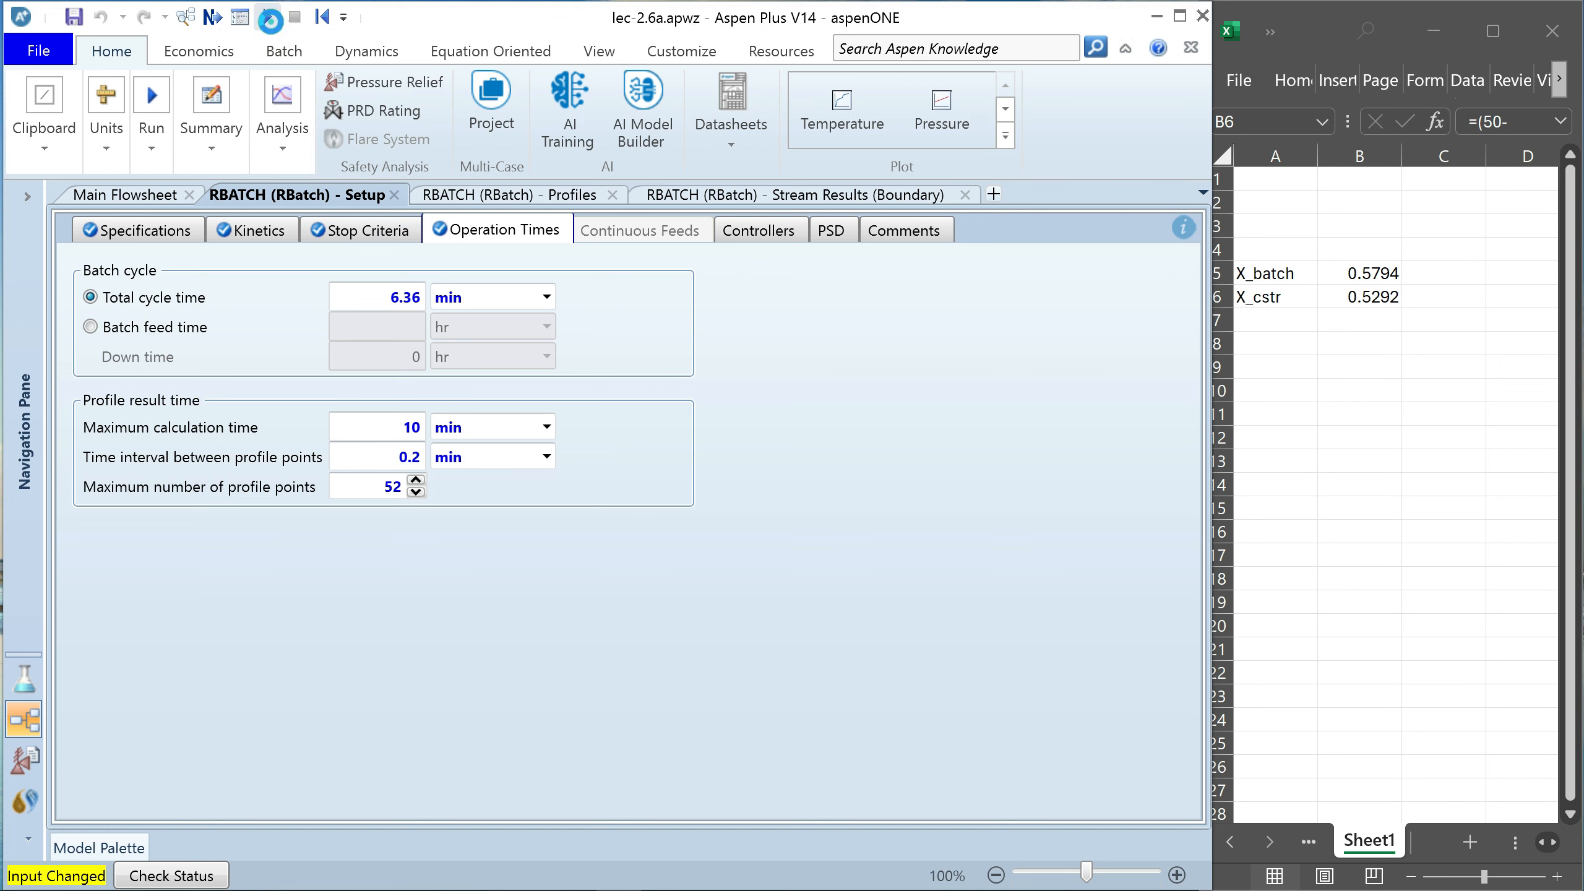
Examine the RBATCH composition, total mass and reaction volume profiles, plus the ethanol mole flows in the stream results
{"action": "left_click", "coordinate": [535, 199]}
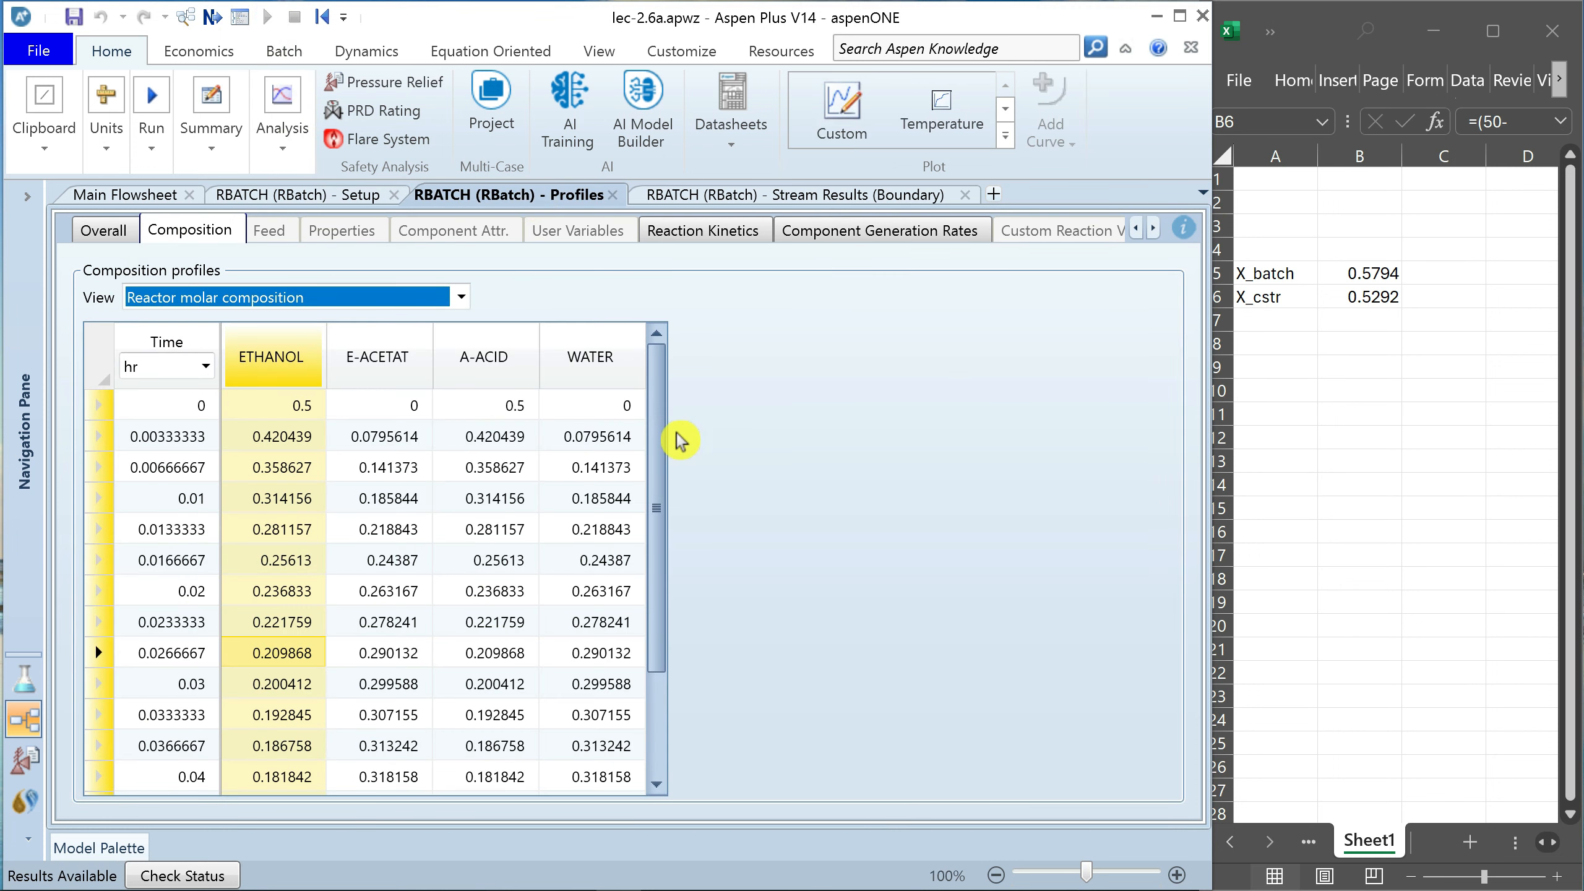
{"action": "left_click", "coordinate": [112, 243]}
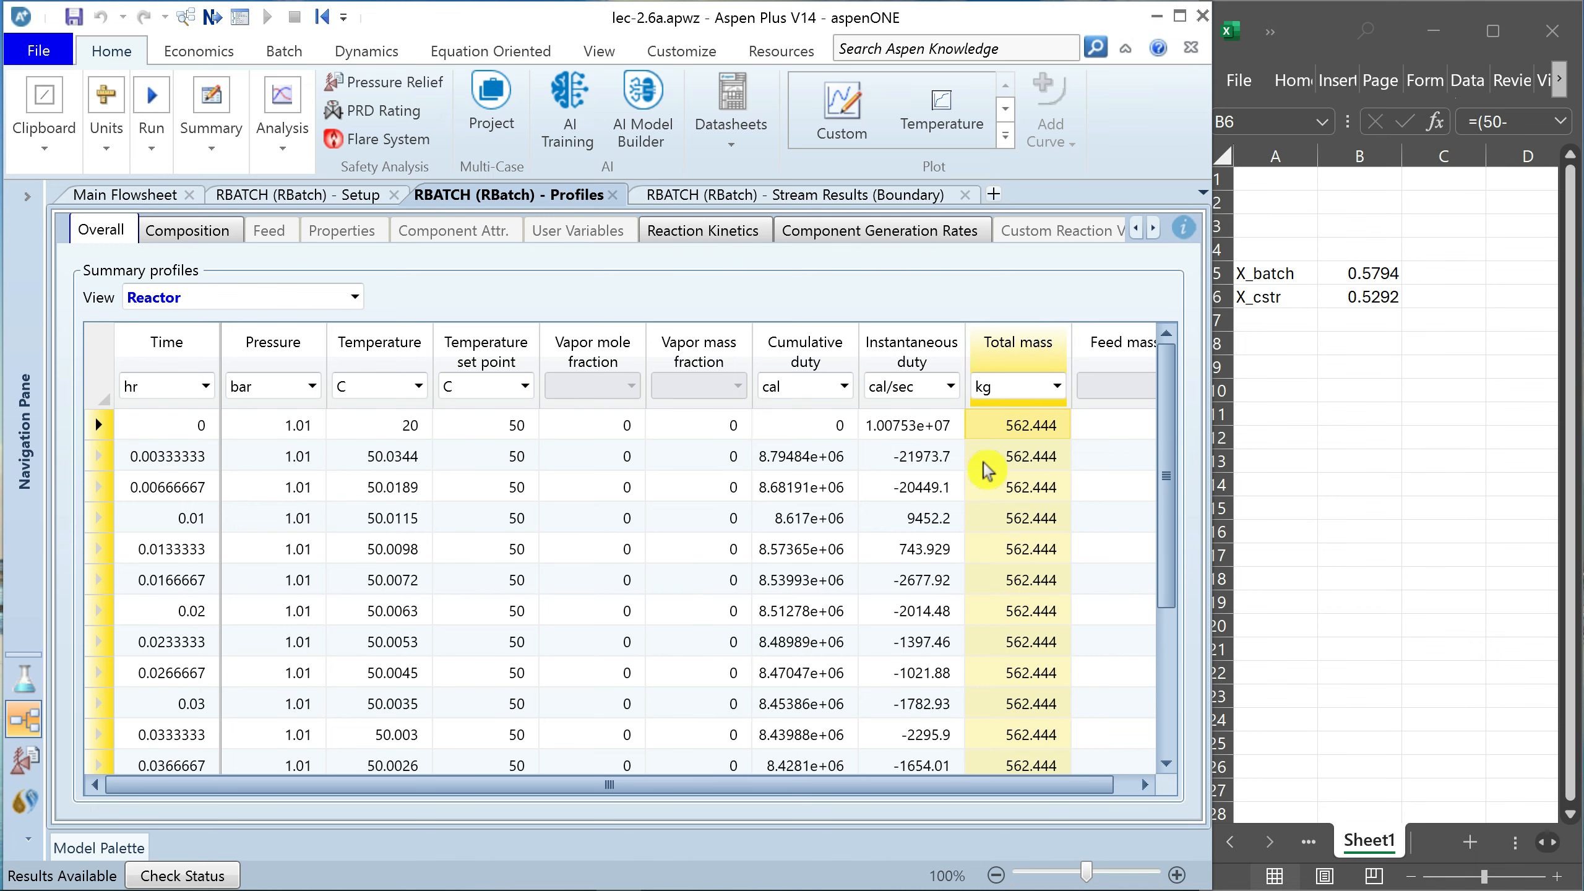
{"action": "left_click", "coordinate": [723, 235]}
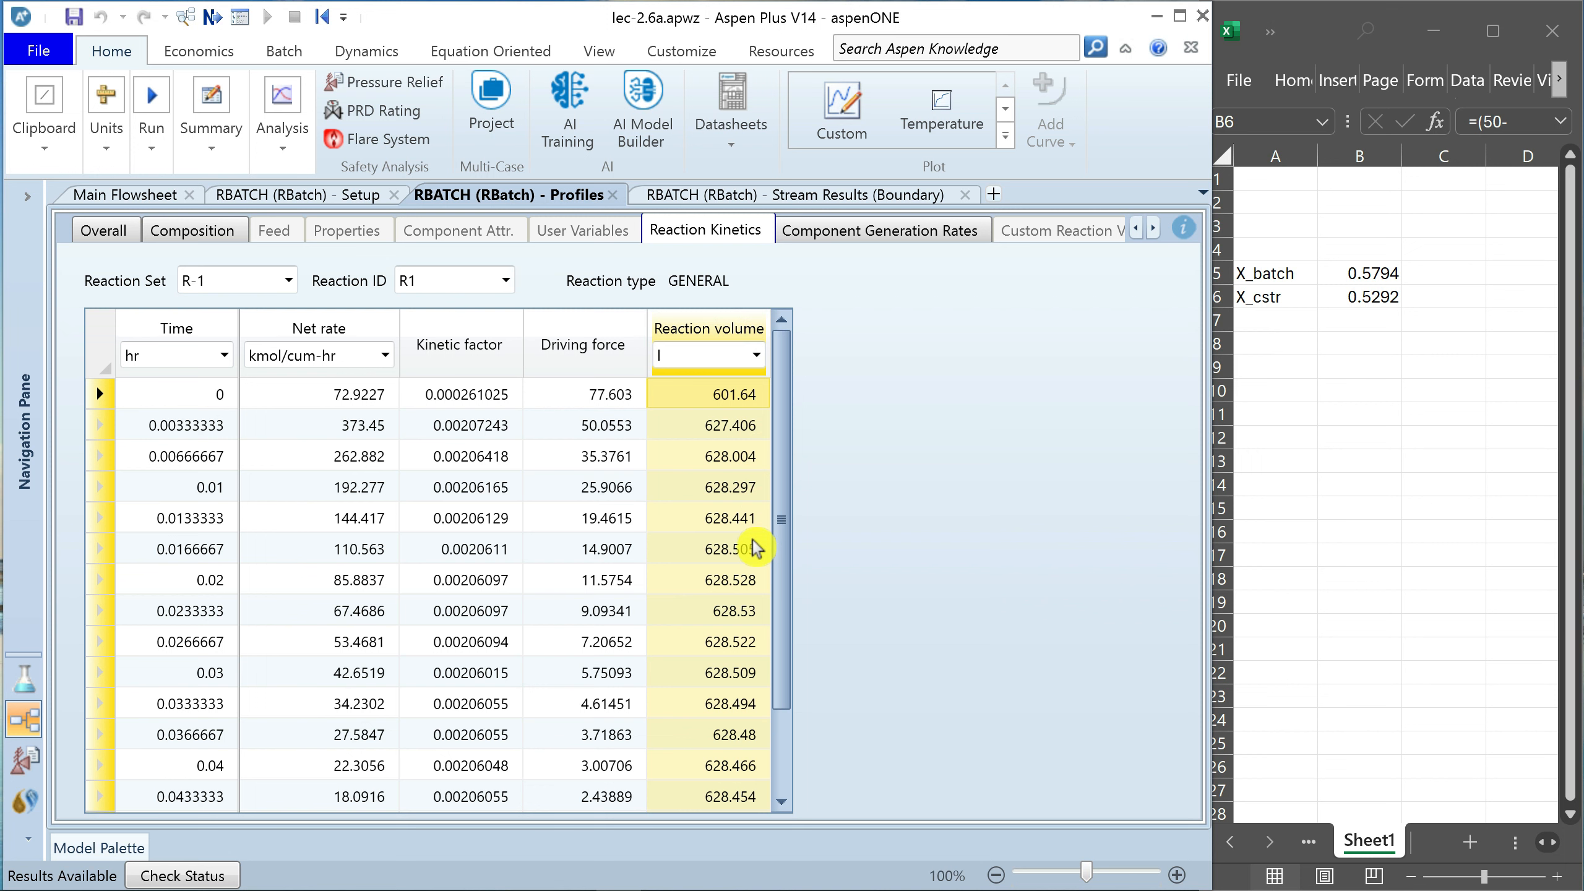
{"action": "left_click", "coordinate": [724, 201]}
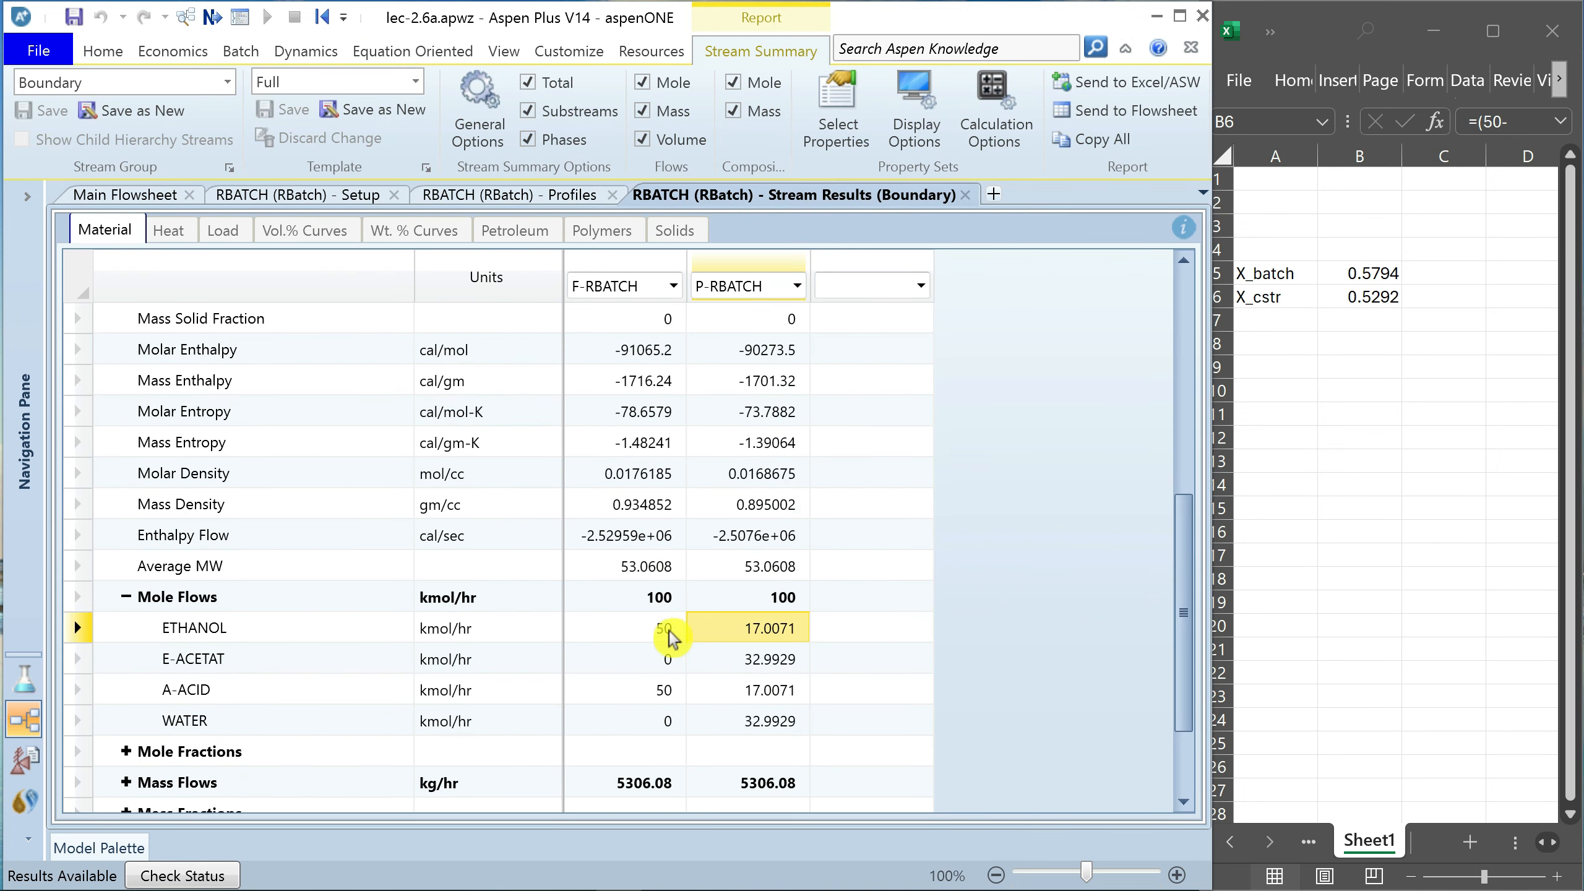
Compare the ethanol mole flows of F-RBATCH and P-RBATCH in the stream results
{"action": "left_click", "coordinate": [651, 629]}
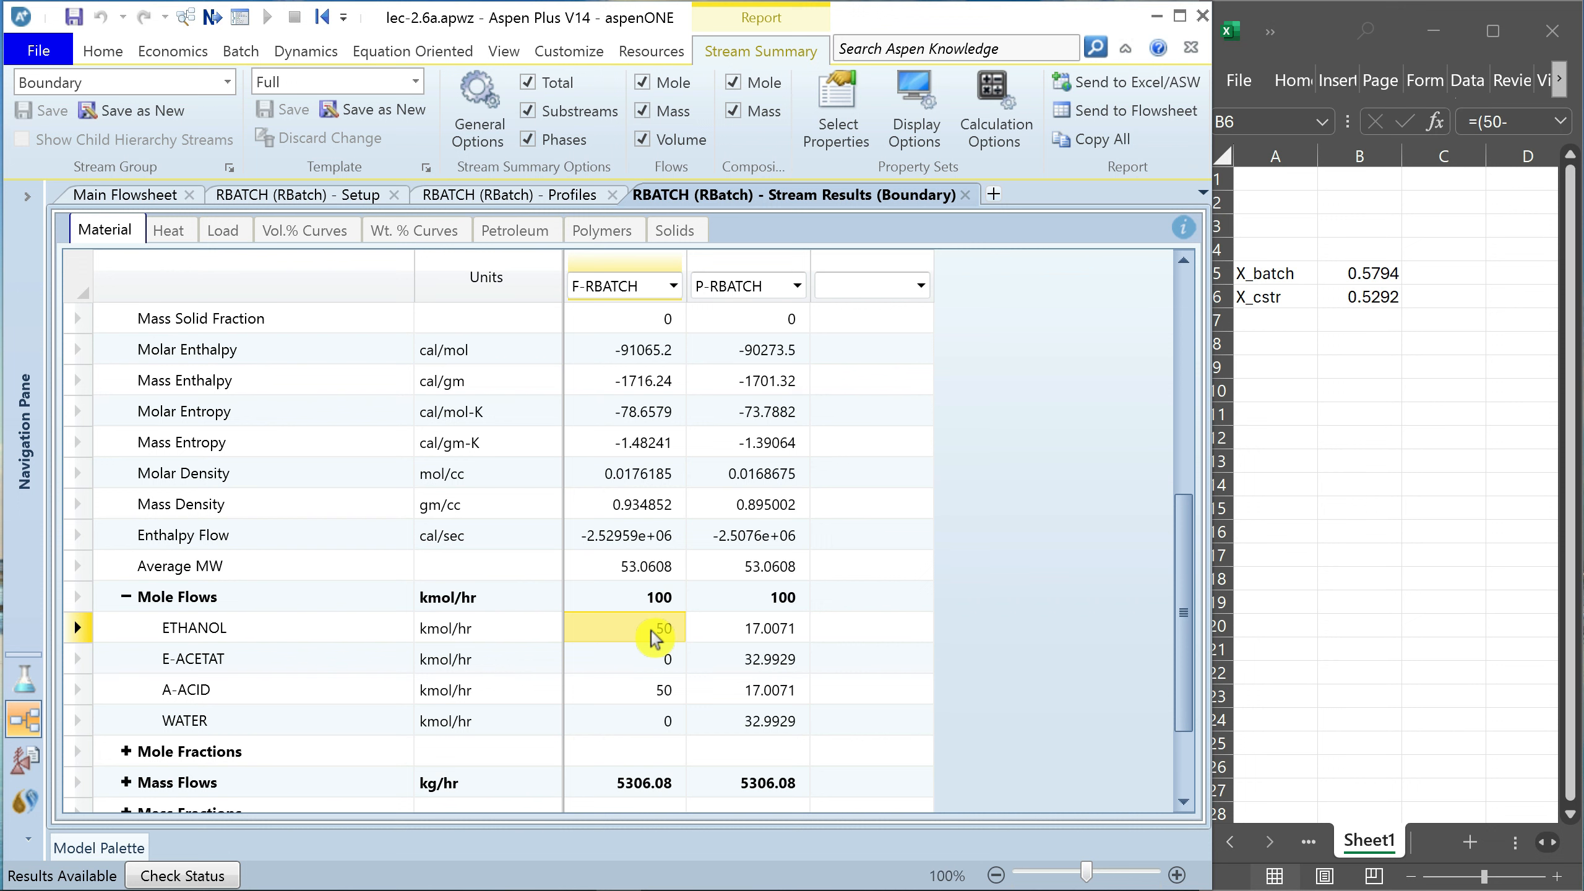
{"action": "left_click", "coordinate": [717, 632]}
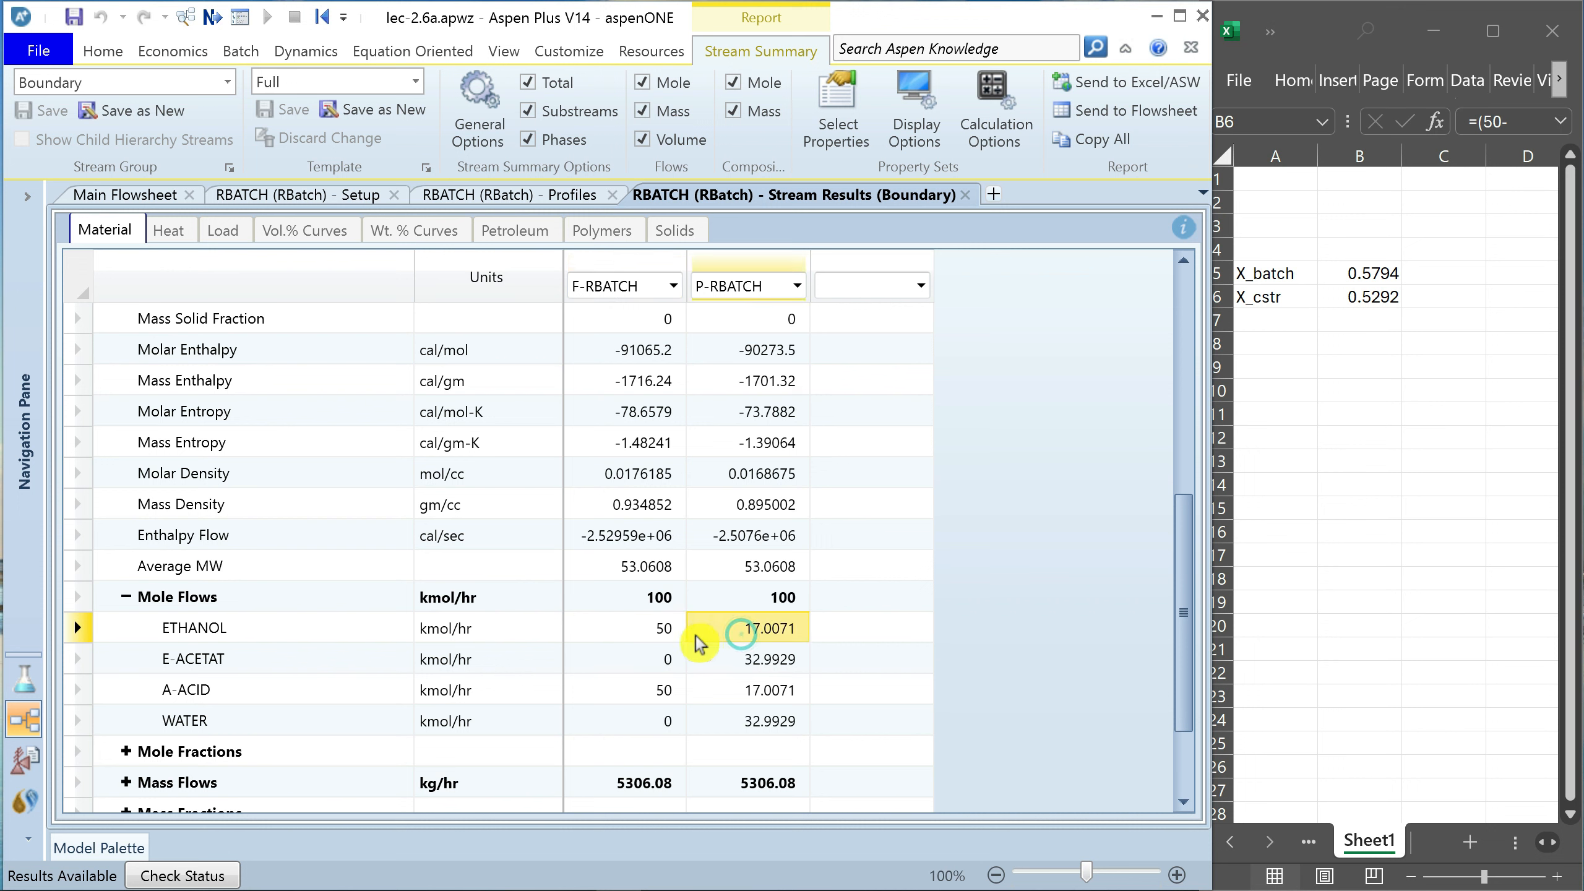
{"action": "left_click", "coordinate": [659, 632]}
{"action": "left_click", "coordinate": [708, 630]}
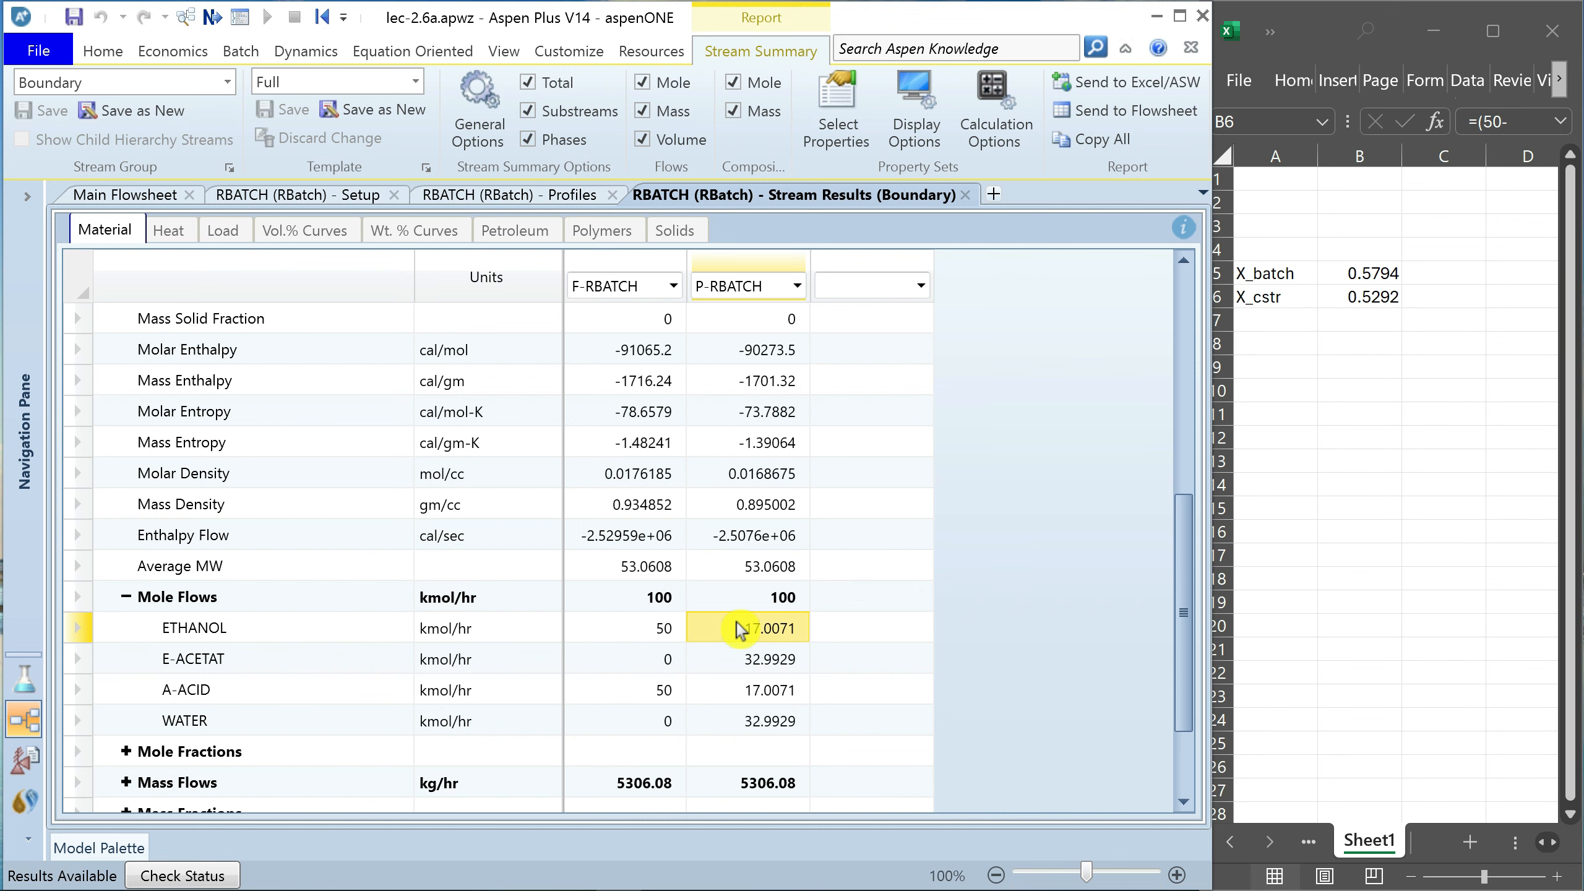
Switch the RBATCH batch cycle to a batch feed time of 3.18 min and rerun the simulation
{"action": "left_click", "coordinate": [294, 192]}
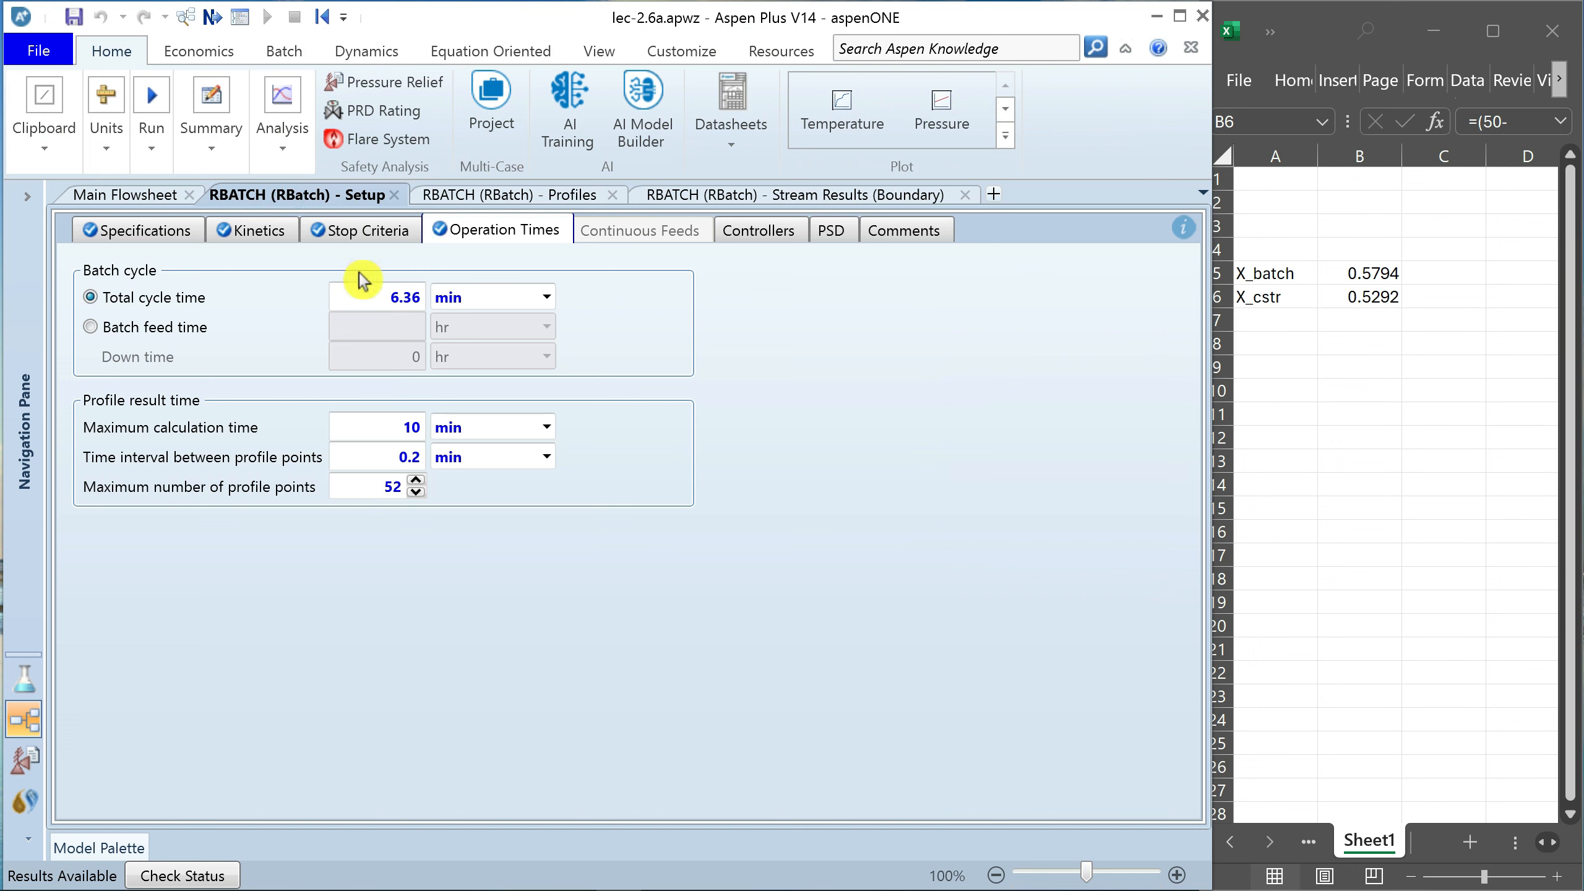
{"action": "left_click", "coordinate": [91, 327]}
{"action": "left_click", "coordinate": [380, 328]}
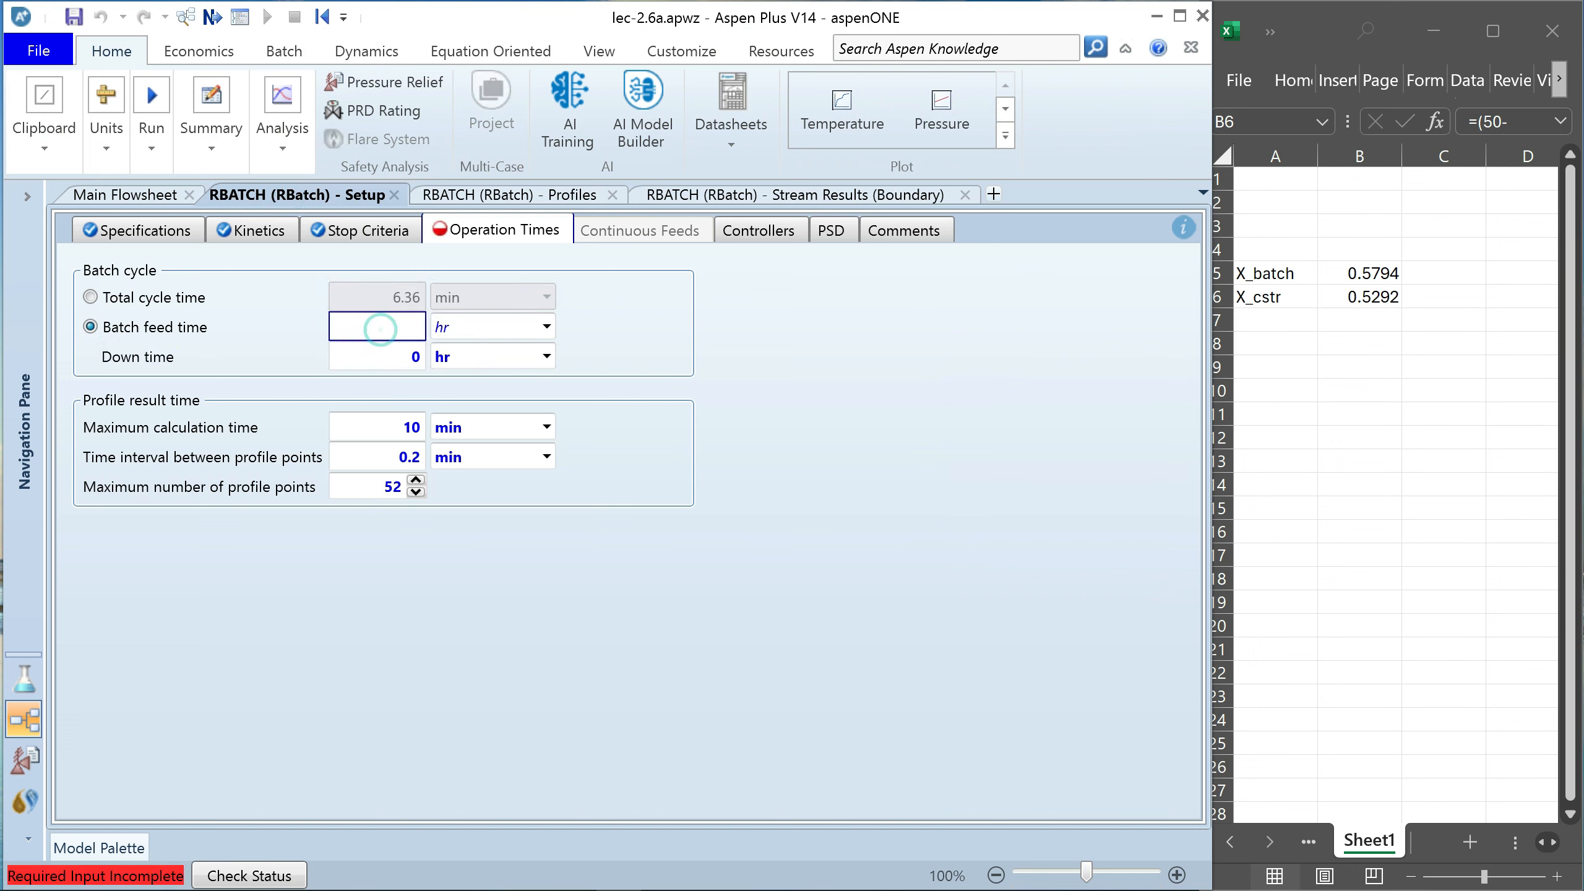
{"action": "type", "text": "3.18"}
{"action": "left_click", "coordinate": [491, 329]}
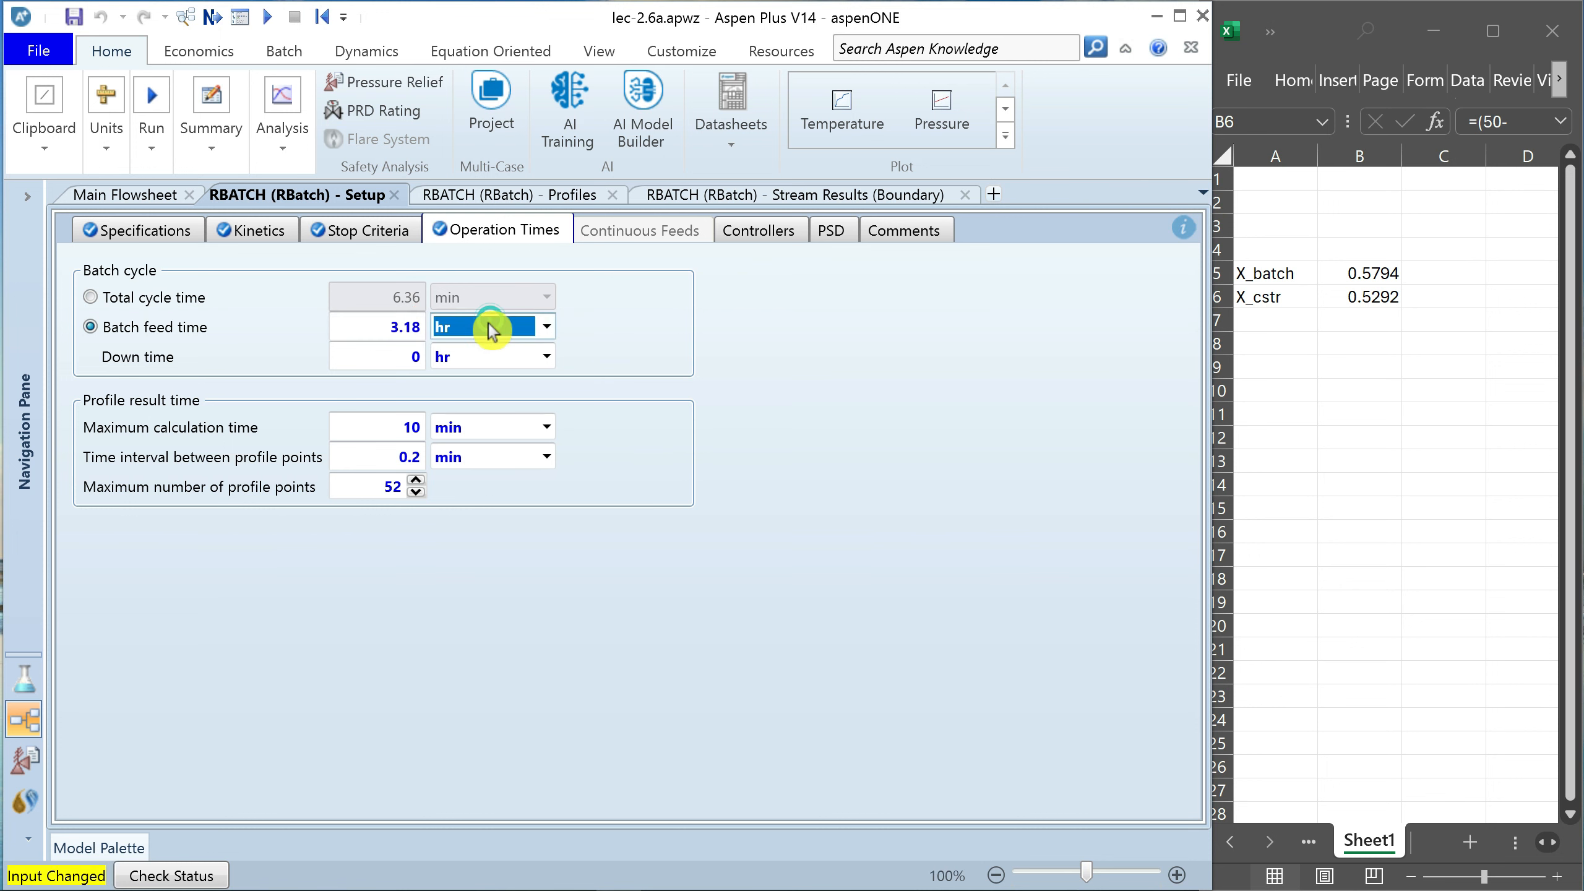
{"action": "type", "text": "min"}
{"action": "left_click", "coordinate": [263, 20]}
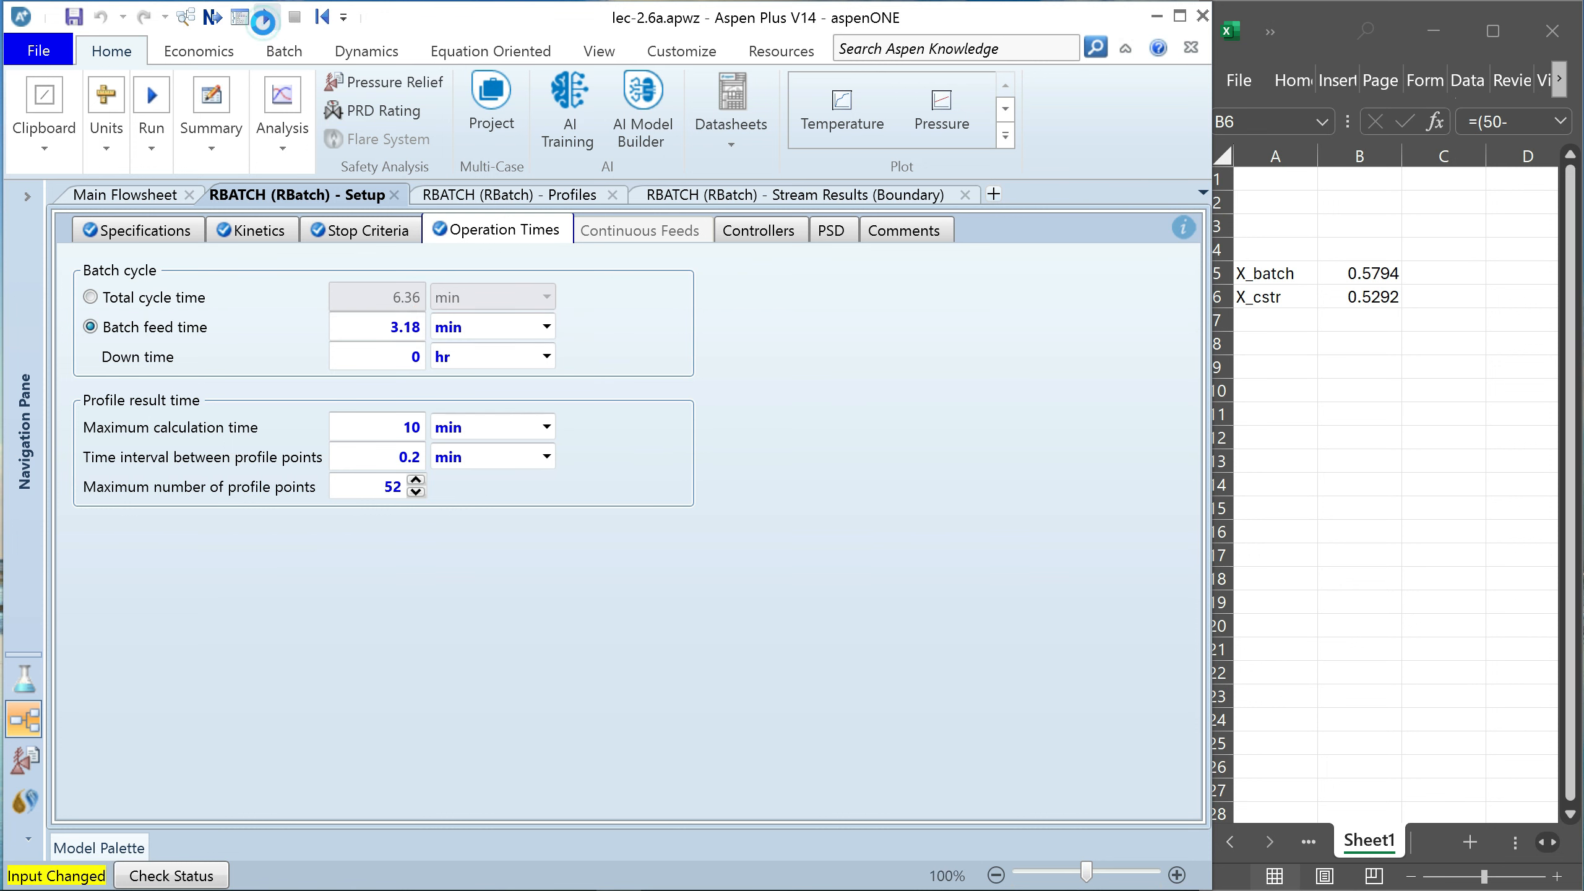
Check the RBATCH composition and total mass profiles and the ethanol mole flows in the stream results
{"action": "left_click", "coordinate": [500, 189]}
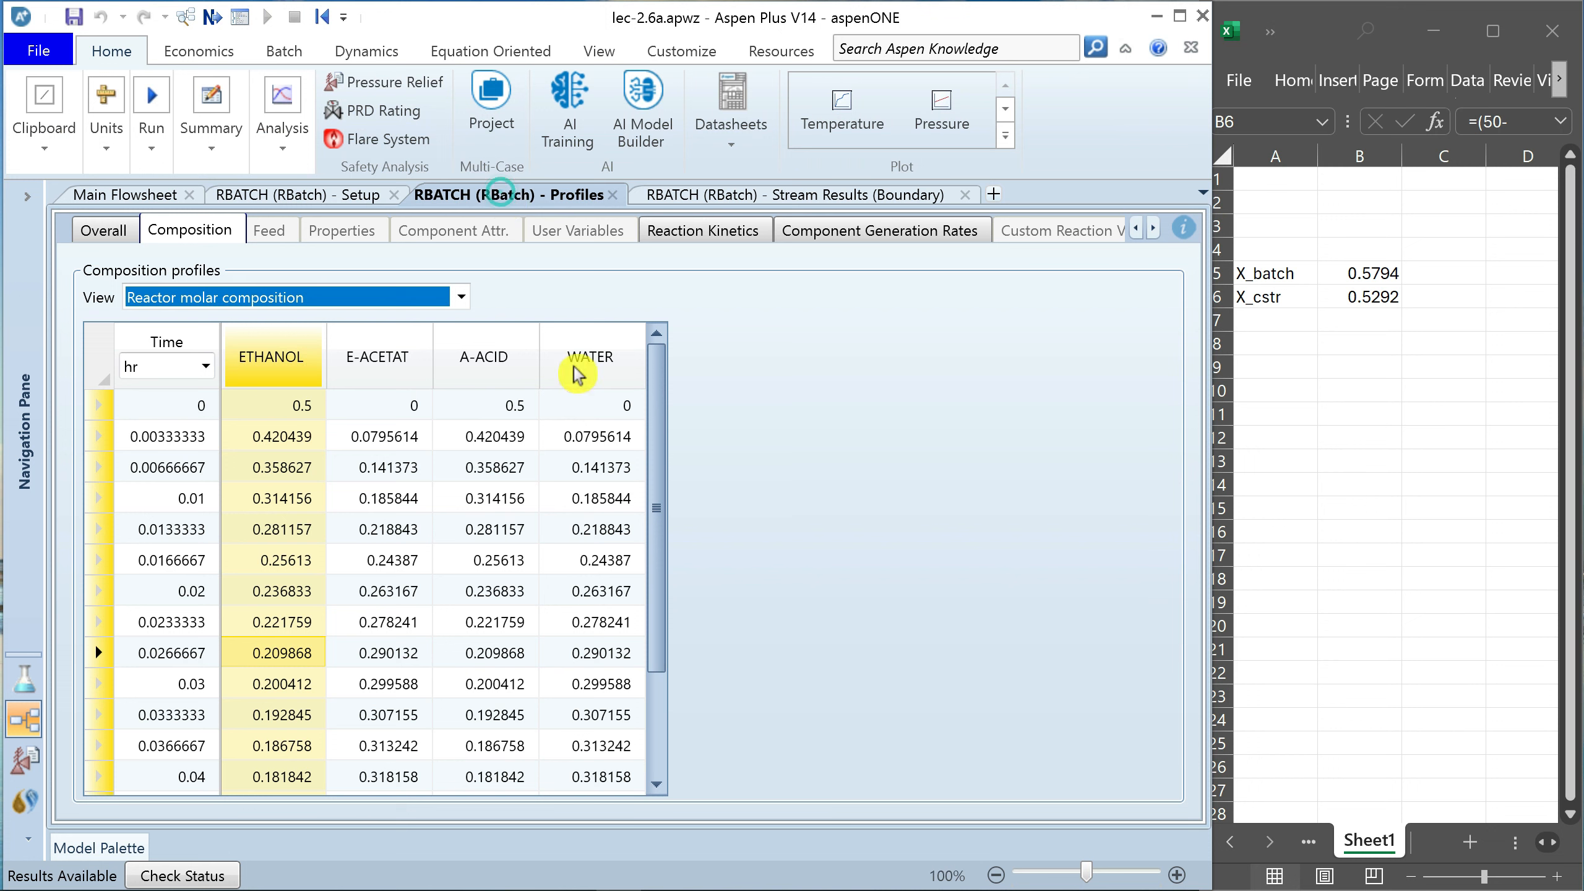
{"action": "left_click", "coordinate": [104, 236]}
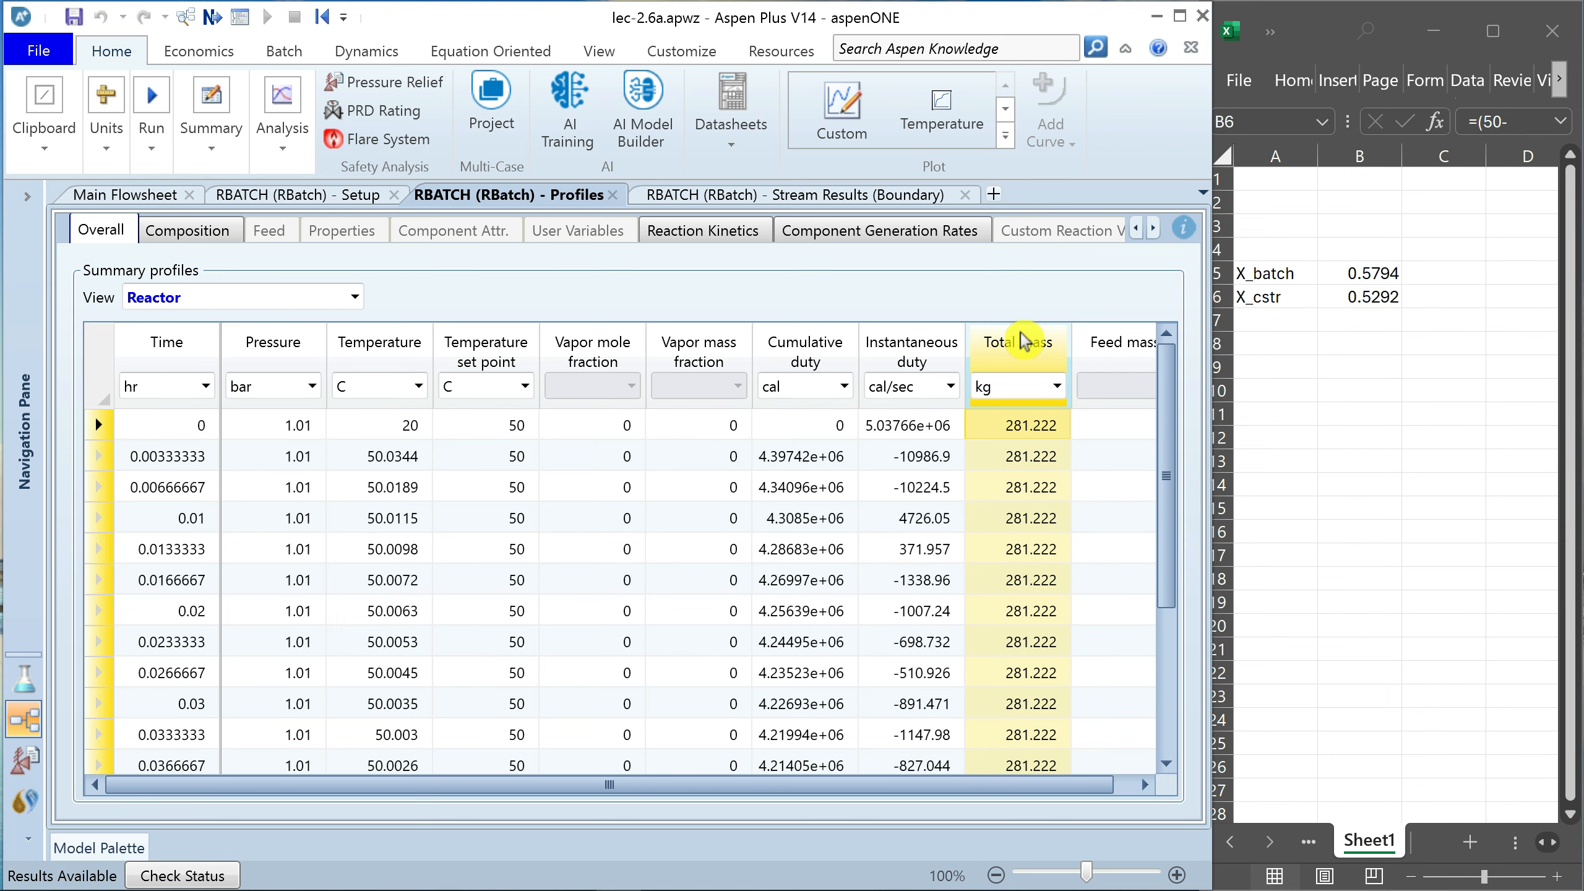
{"action": "left_click", "coordinate": [864, 195]}
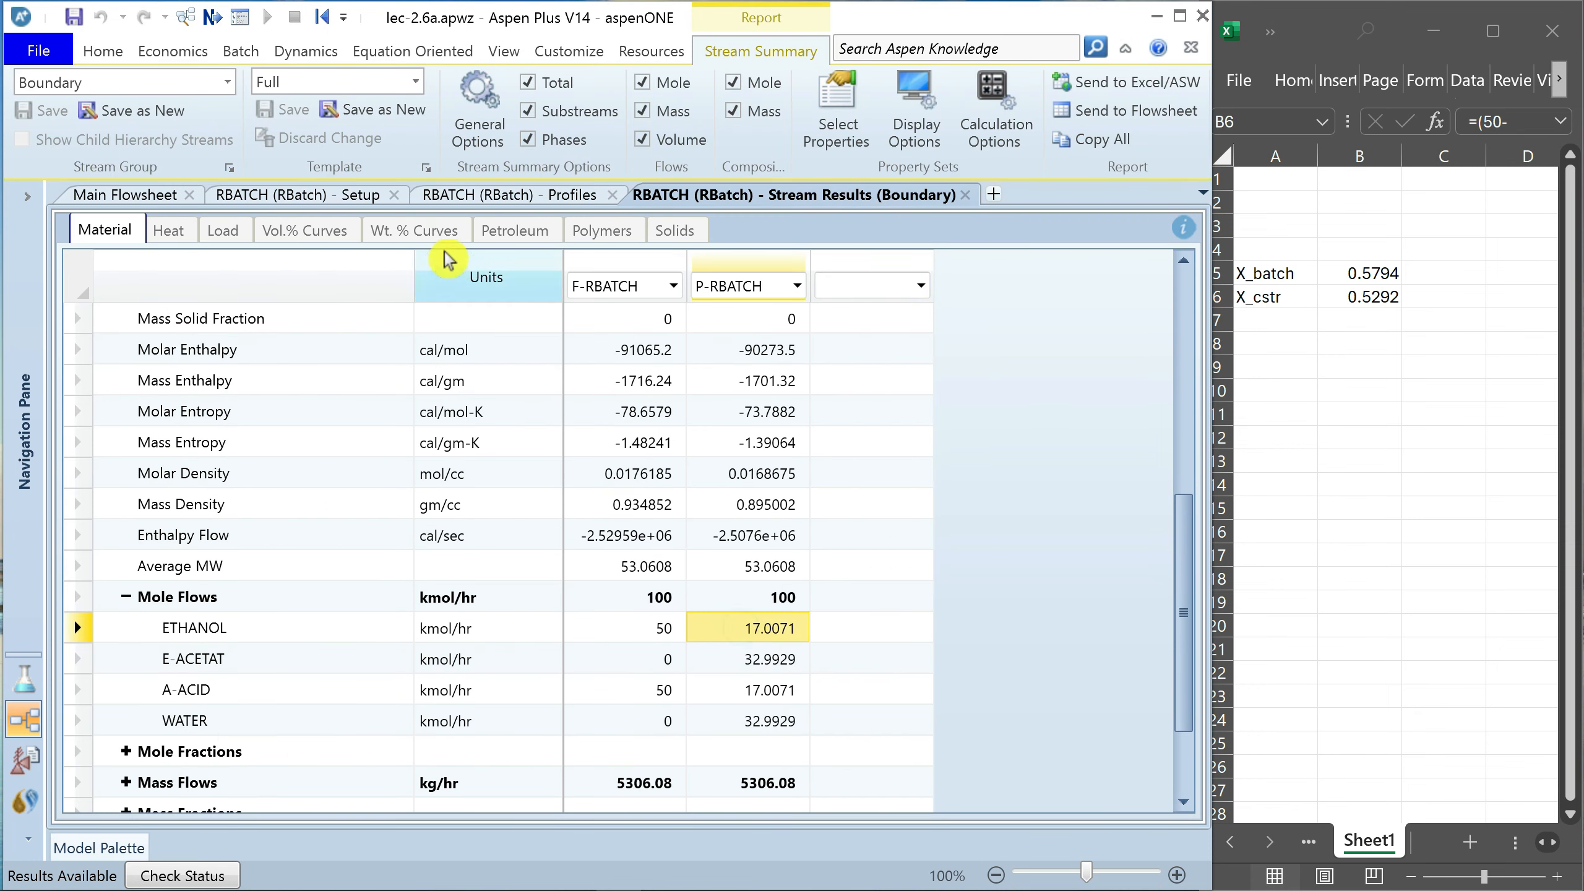
Set the RBATCH down time to 1 min and rerun the simulation
{"action": "left_click", "coordinate": [344, 196]}
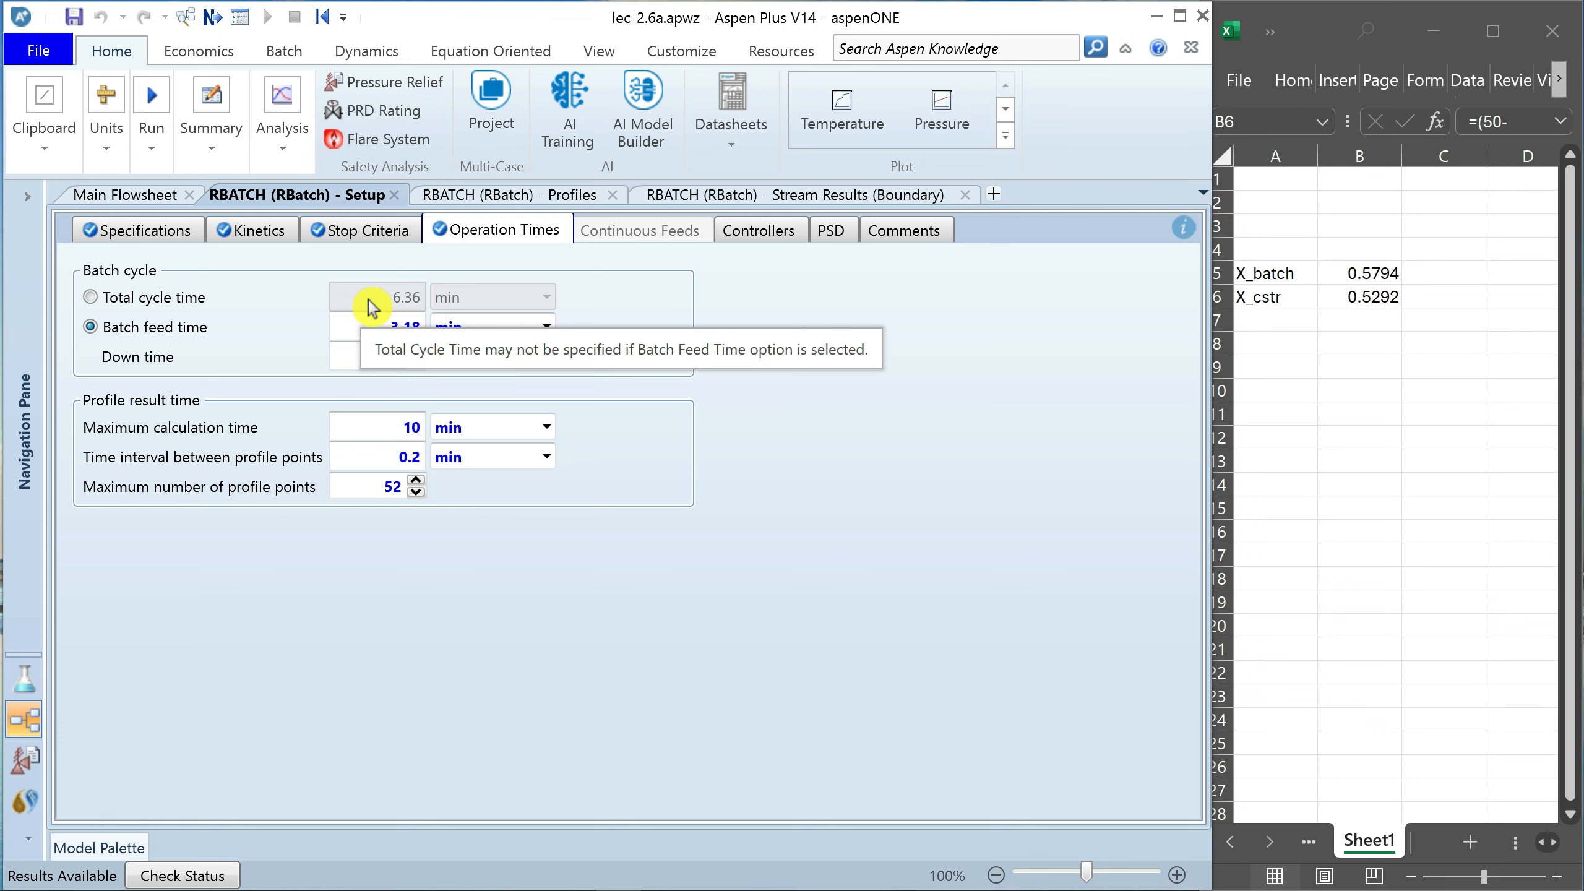
{"action": "left_click", "coordinate": [350, 356]}
{"action": "type", "text": "1"}
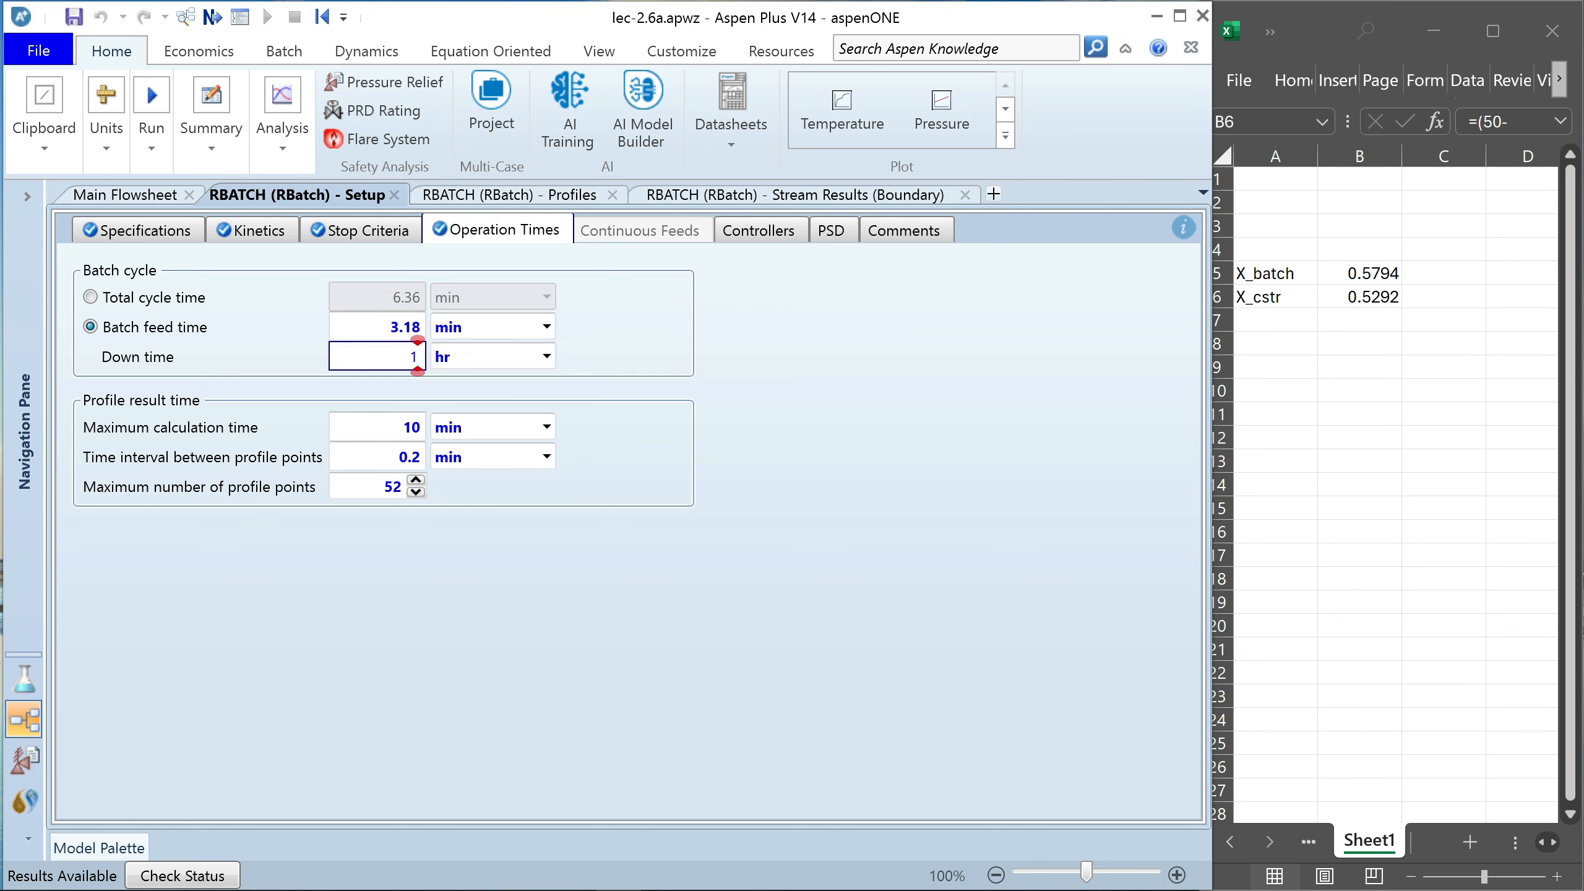
{"action": "key", "text": "Tab"}
{"action": "key", "text": "m"}
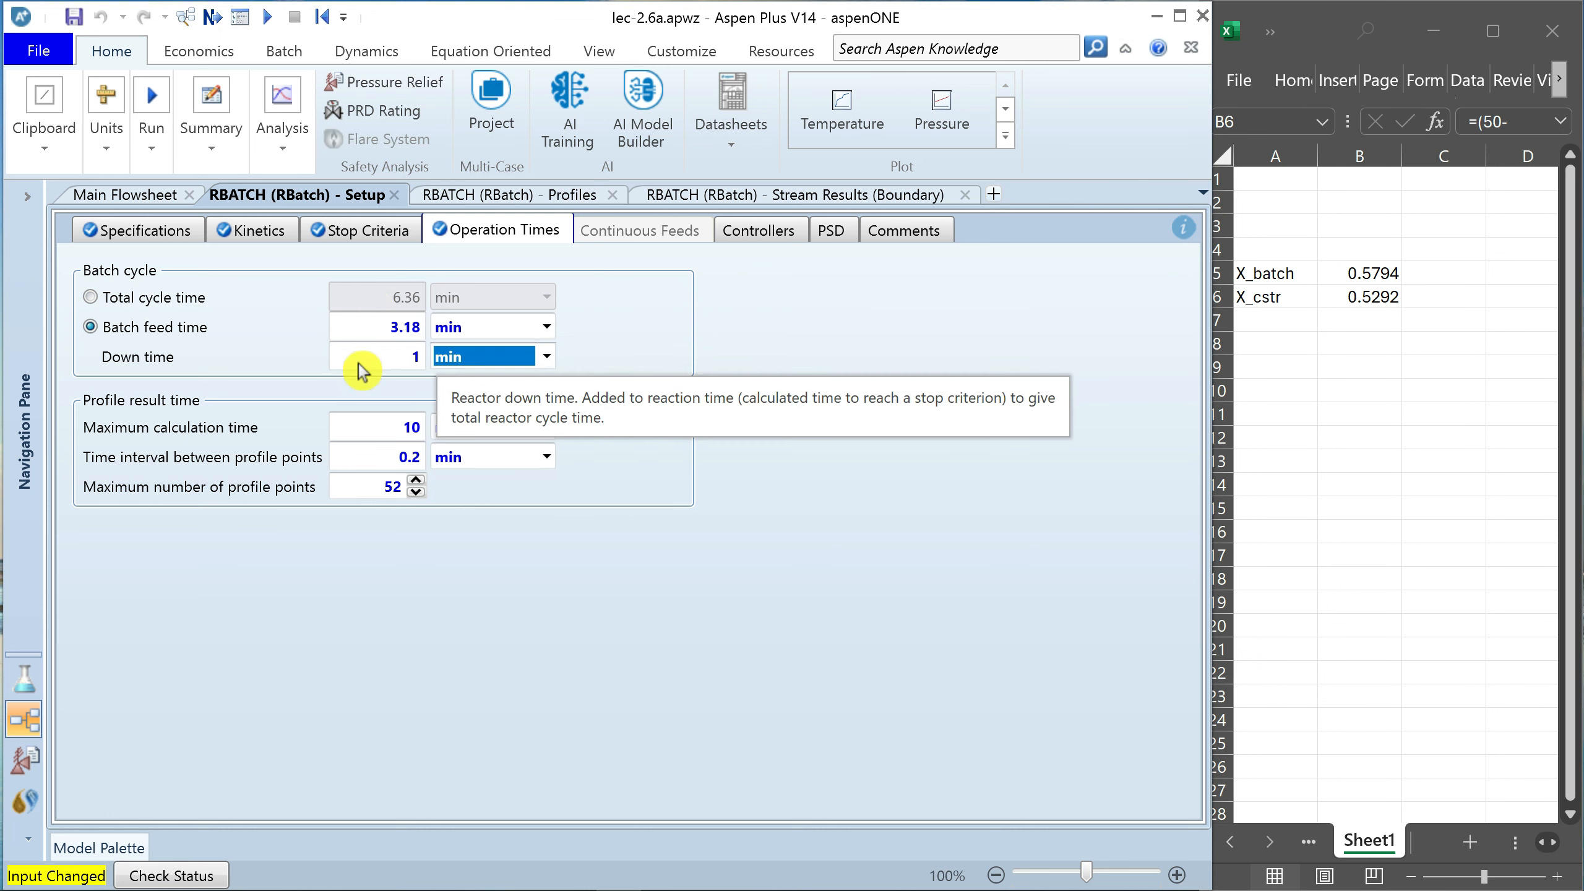
{"action": "left_click", "coordinate": [652, 343]}
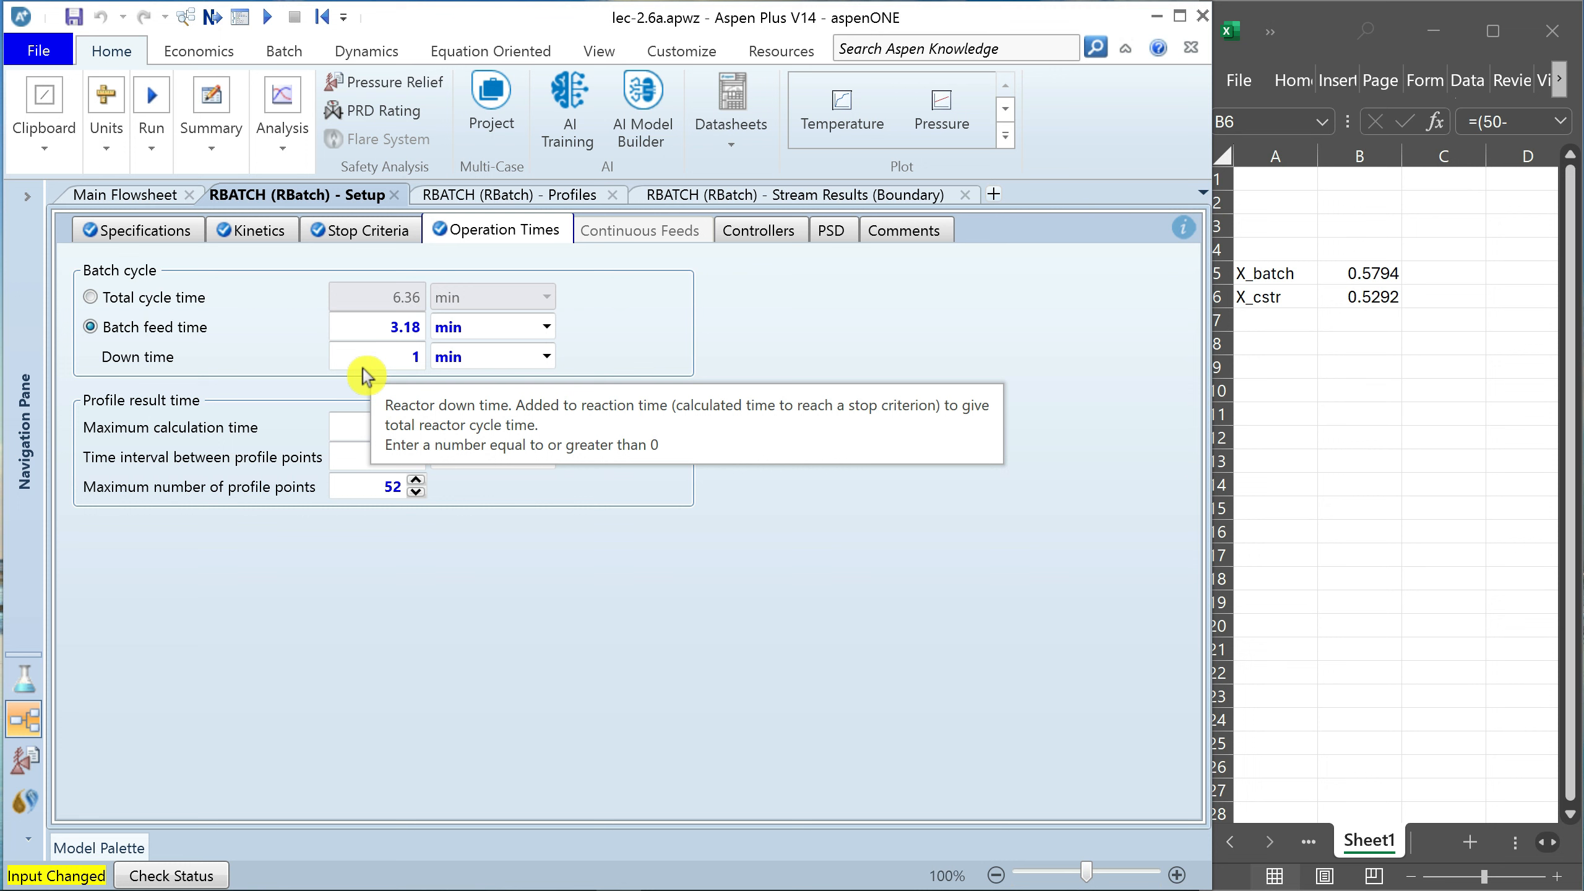
{"action": "left_click", "coordinate": [270, 23]}
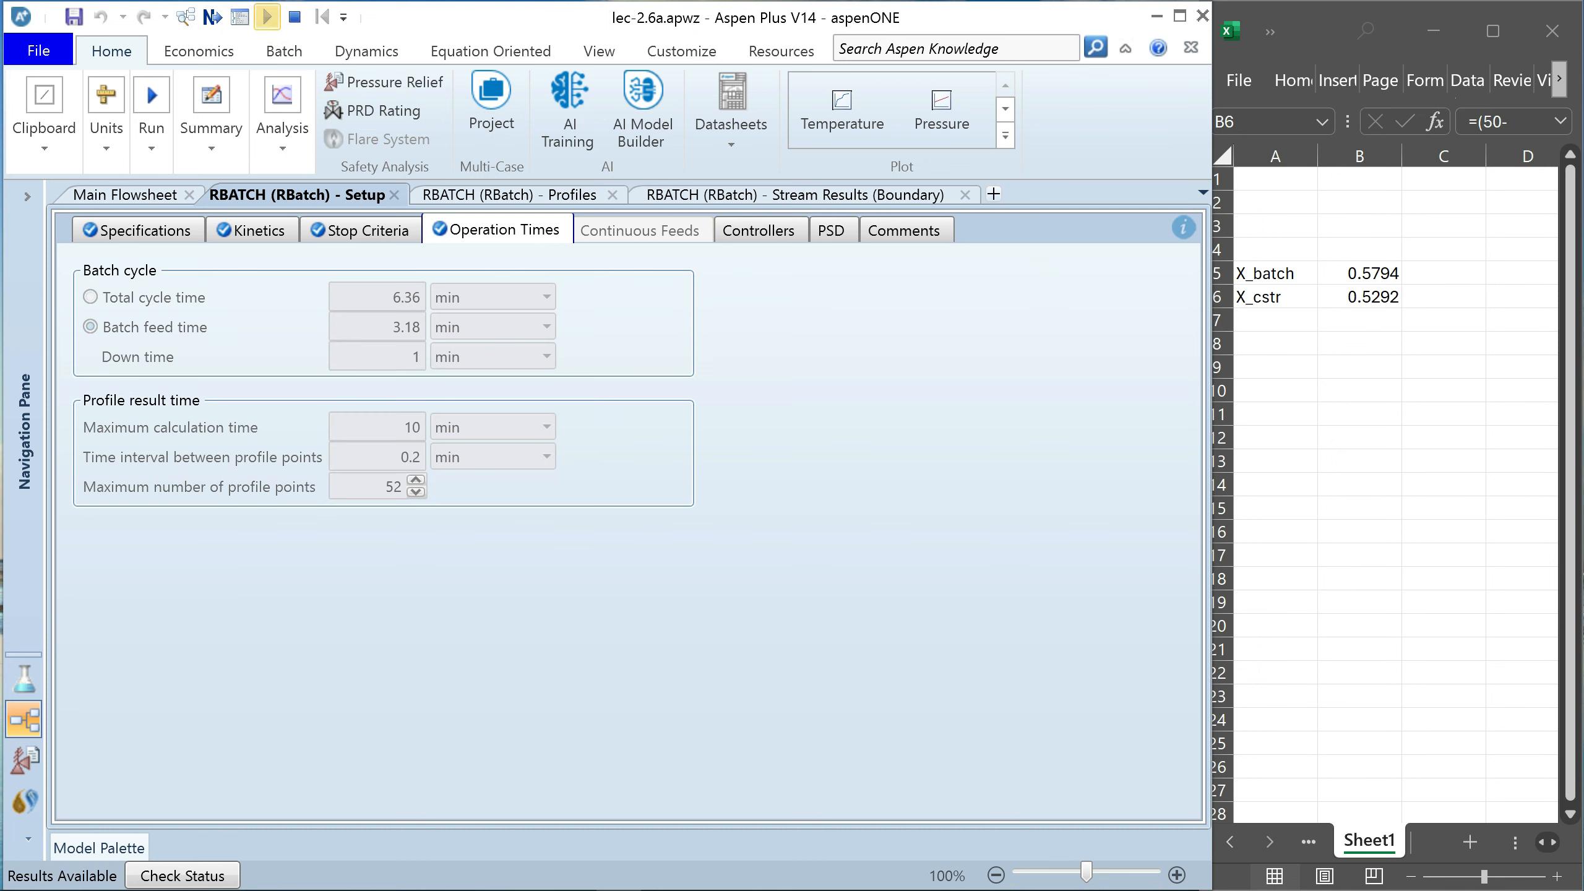
Examine the reactor total mass and final ethanol fraction, and compare the feed and product mole and mass flows in the stream results
{"action": "left_click", "coordinate": [495, 199]}
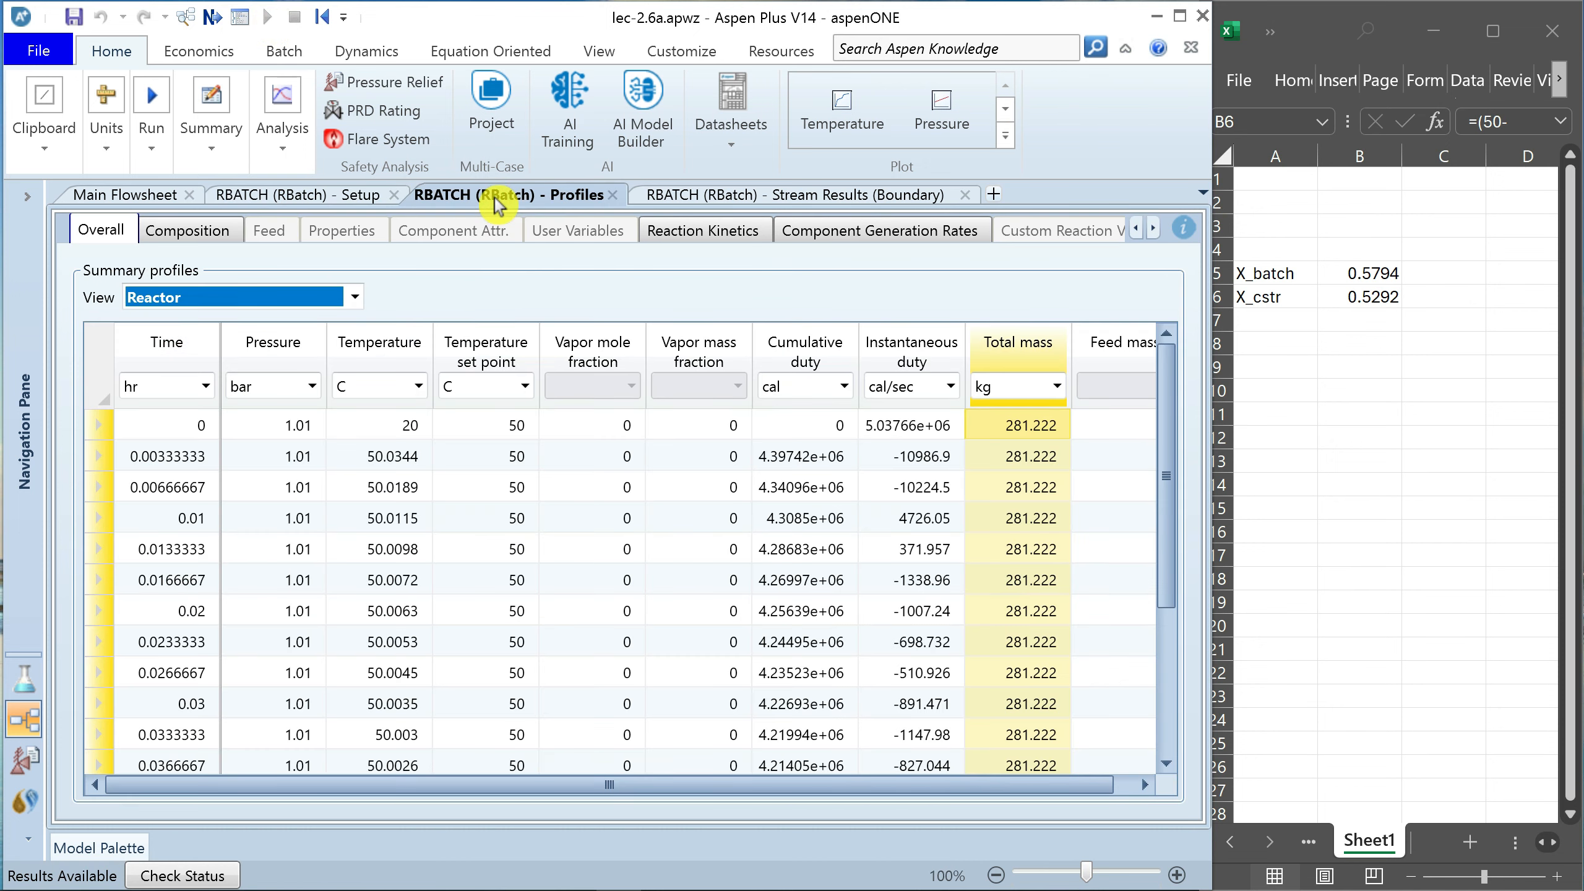
{"action": "left_click", "coordinate": [1026, 348]}
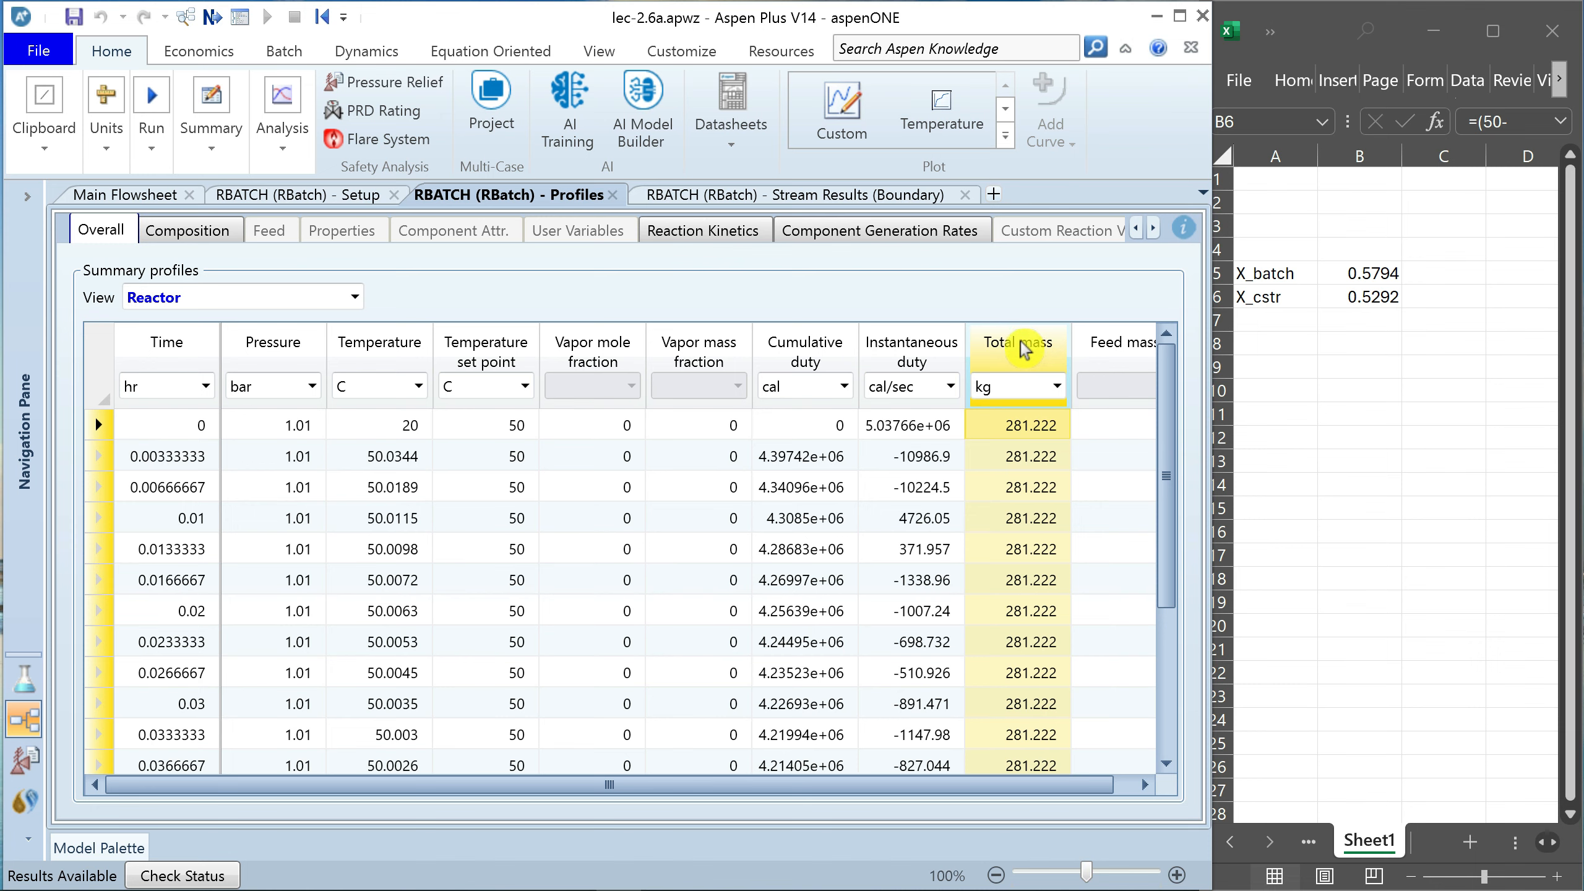
{"action": "left_click", "coordinate": [190, 229]}
{"action": "scroll", "coordinate": [287, 780], "scroll_direction": "down", "scroll_amount": 1}
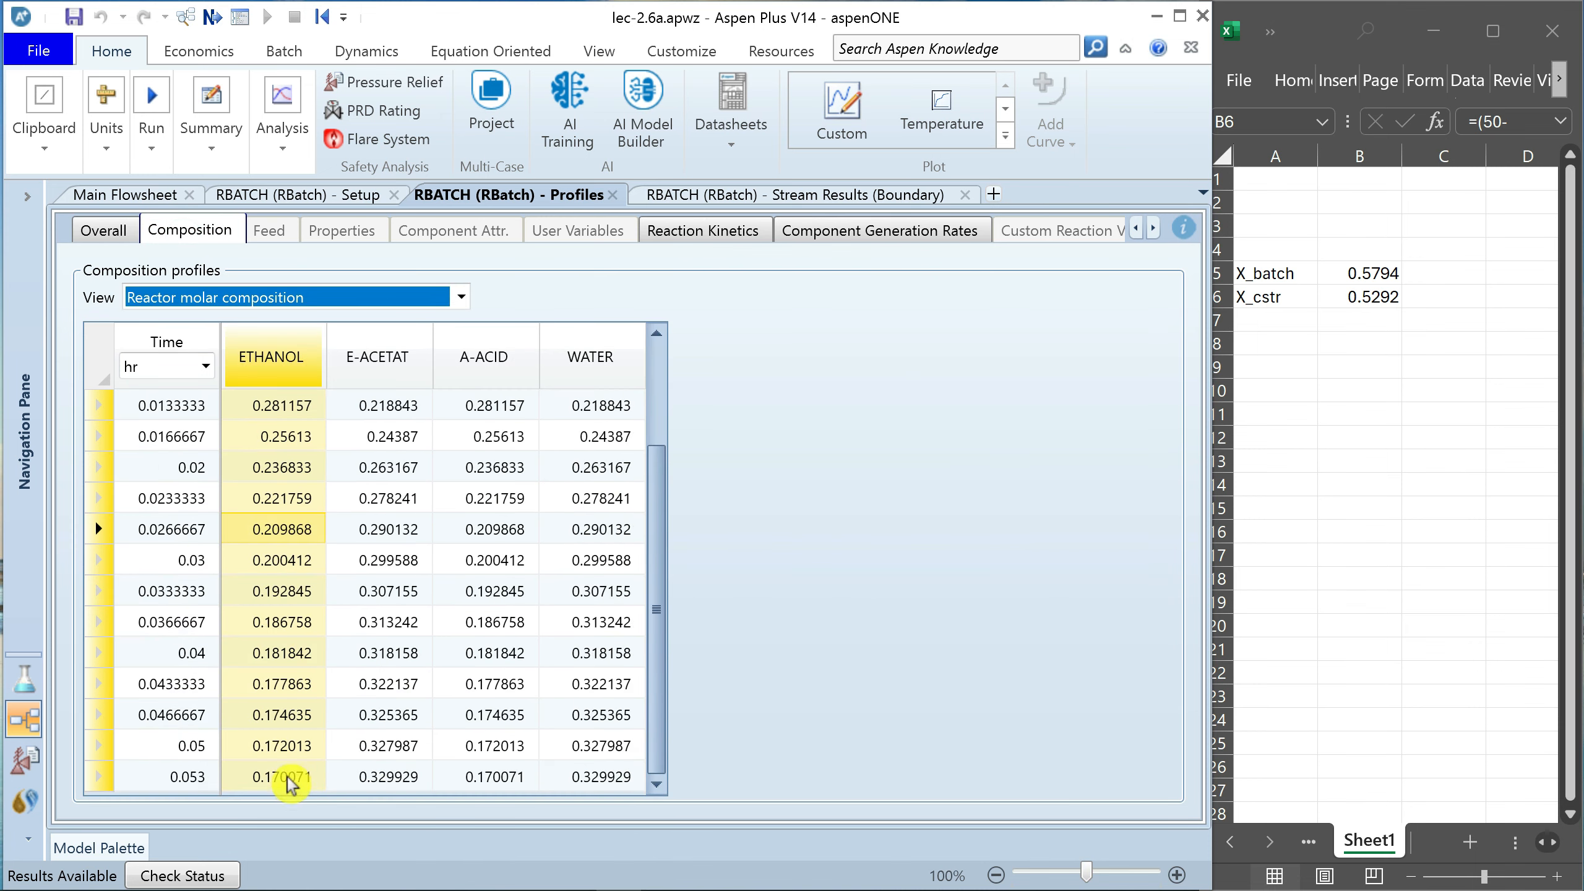
{"action": "left_click", "coordinate": [807, 196]}
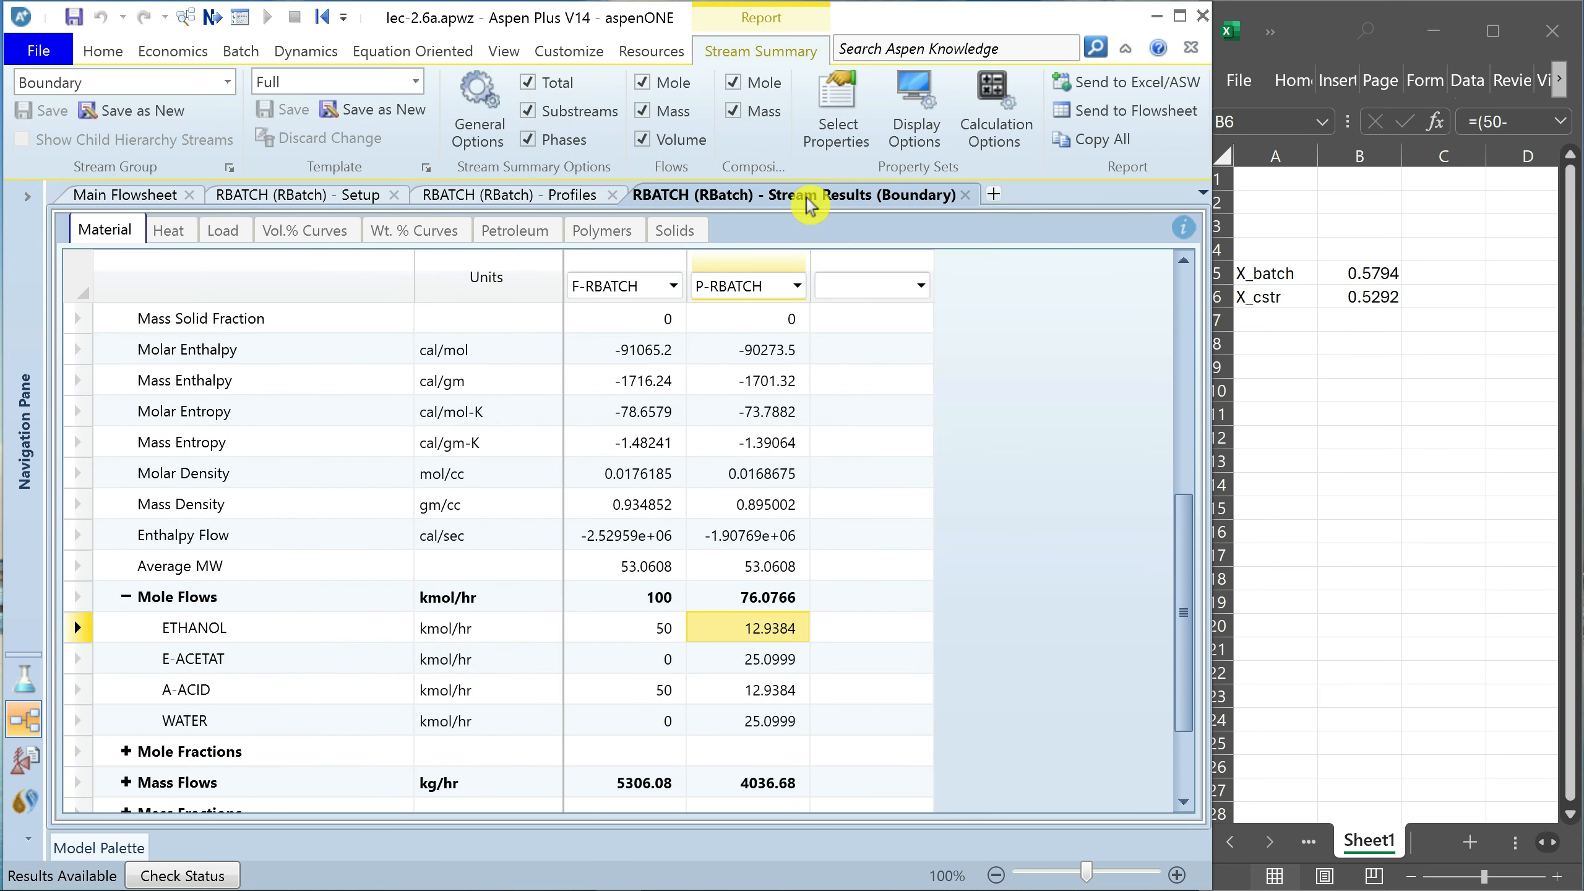
{"action": "left_click", "coordinate": [705, 609]}
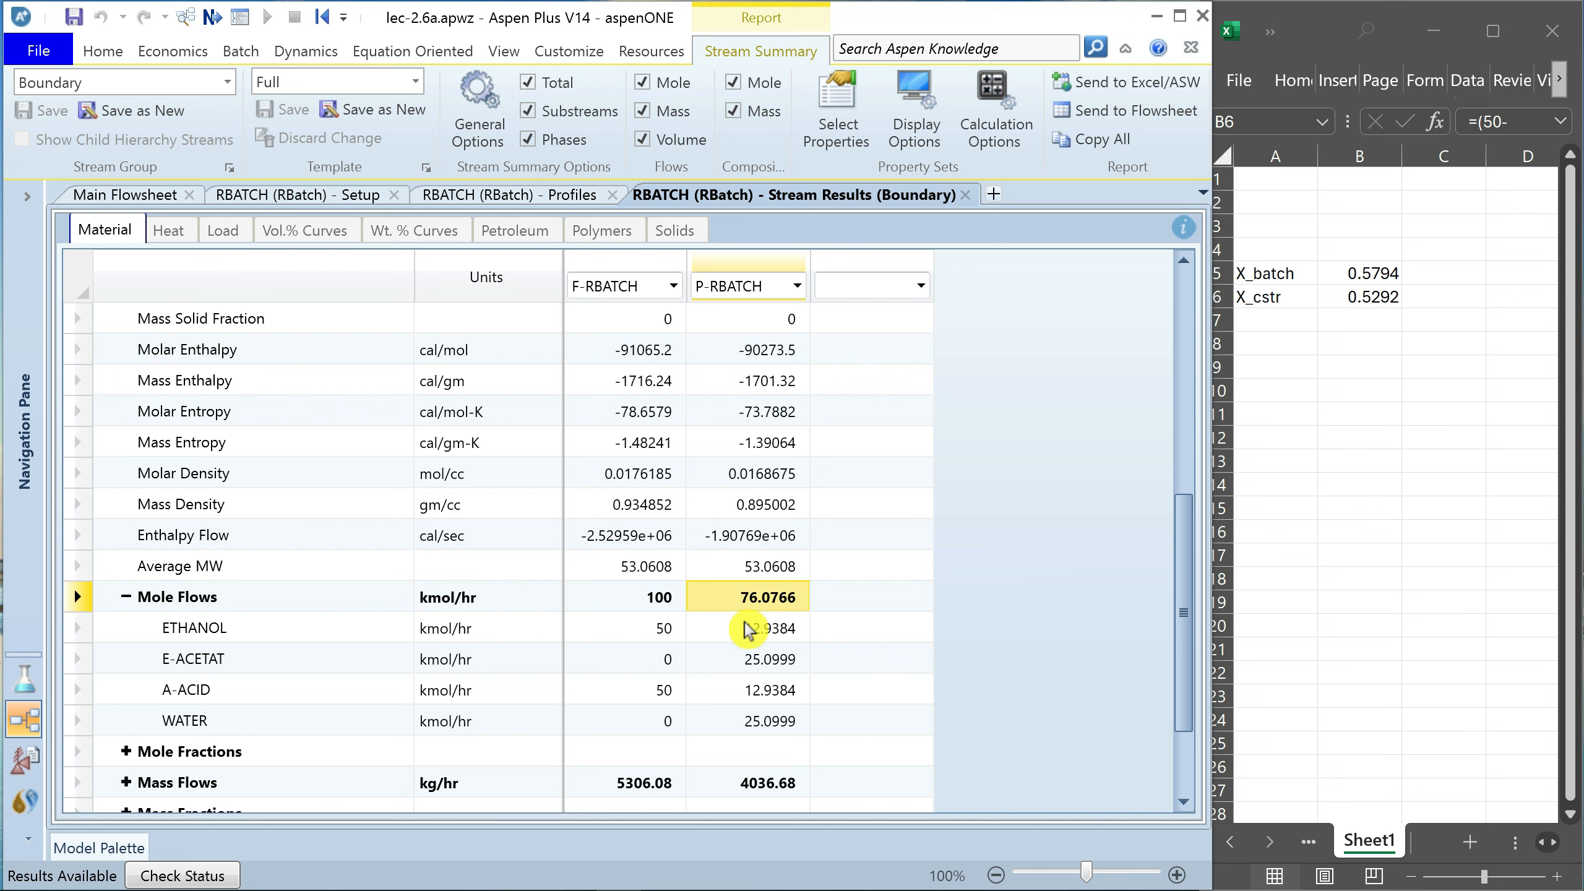
{"action": "left_click", "coordinate": [649, 785]}
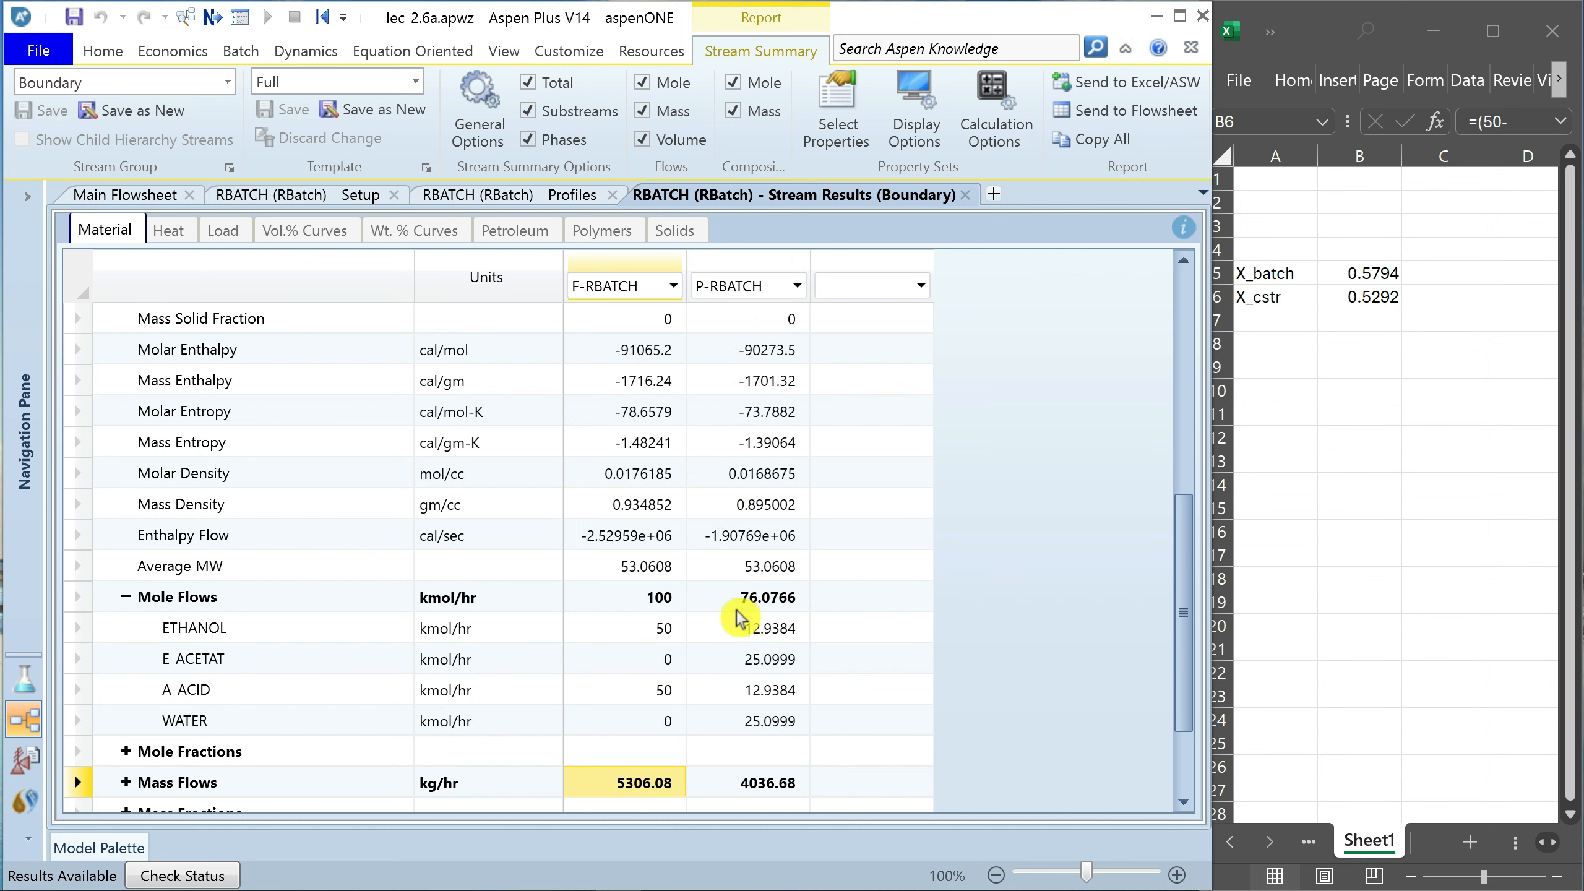
Review the reactor molar composition over time and the ethanol component generation rates in the RBATCH profiles
{"action": "left_click", "coordinate": [554, 209]}
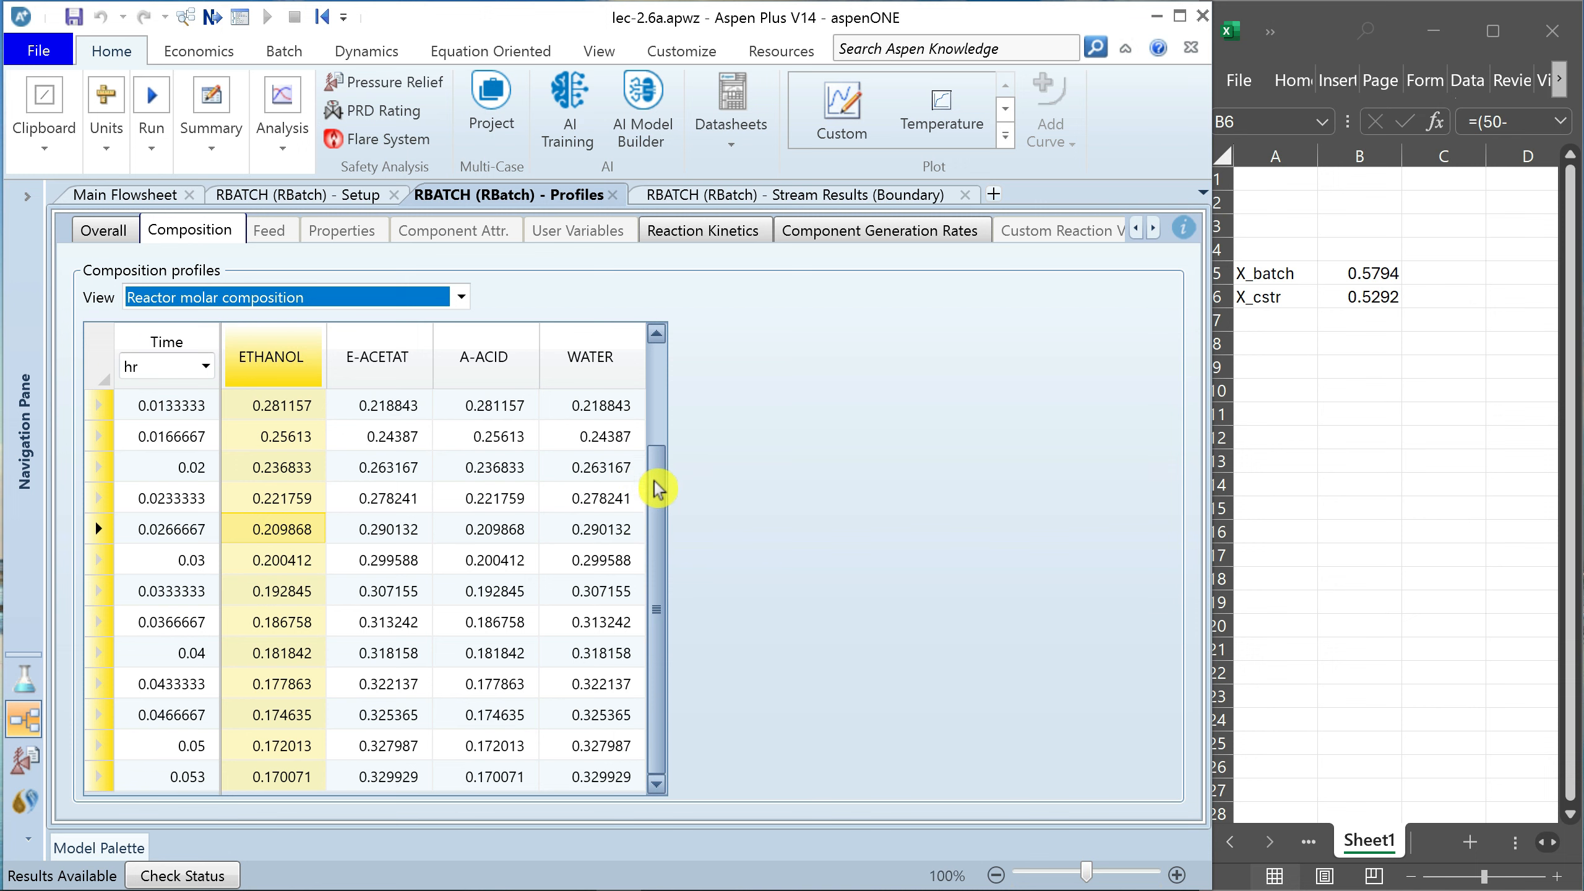
{"action": "left_click_drag", "start_coordinate": [652, 477], "coordinate": [629, 361]}
{"action": "left_click_drag", "start_coordinate": [649, 417], "coordinate": [647, 594]}
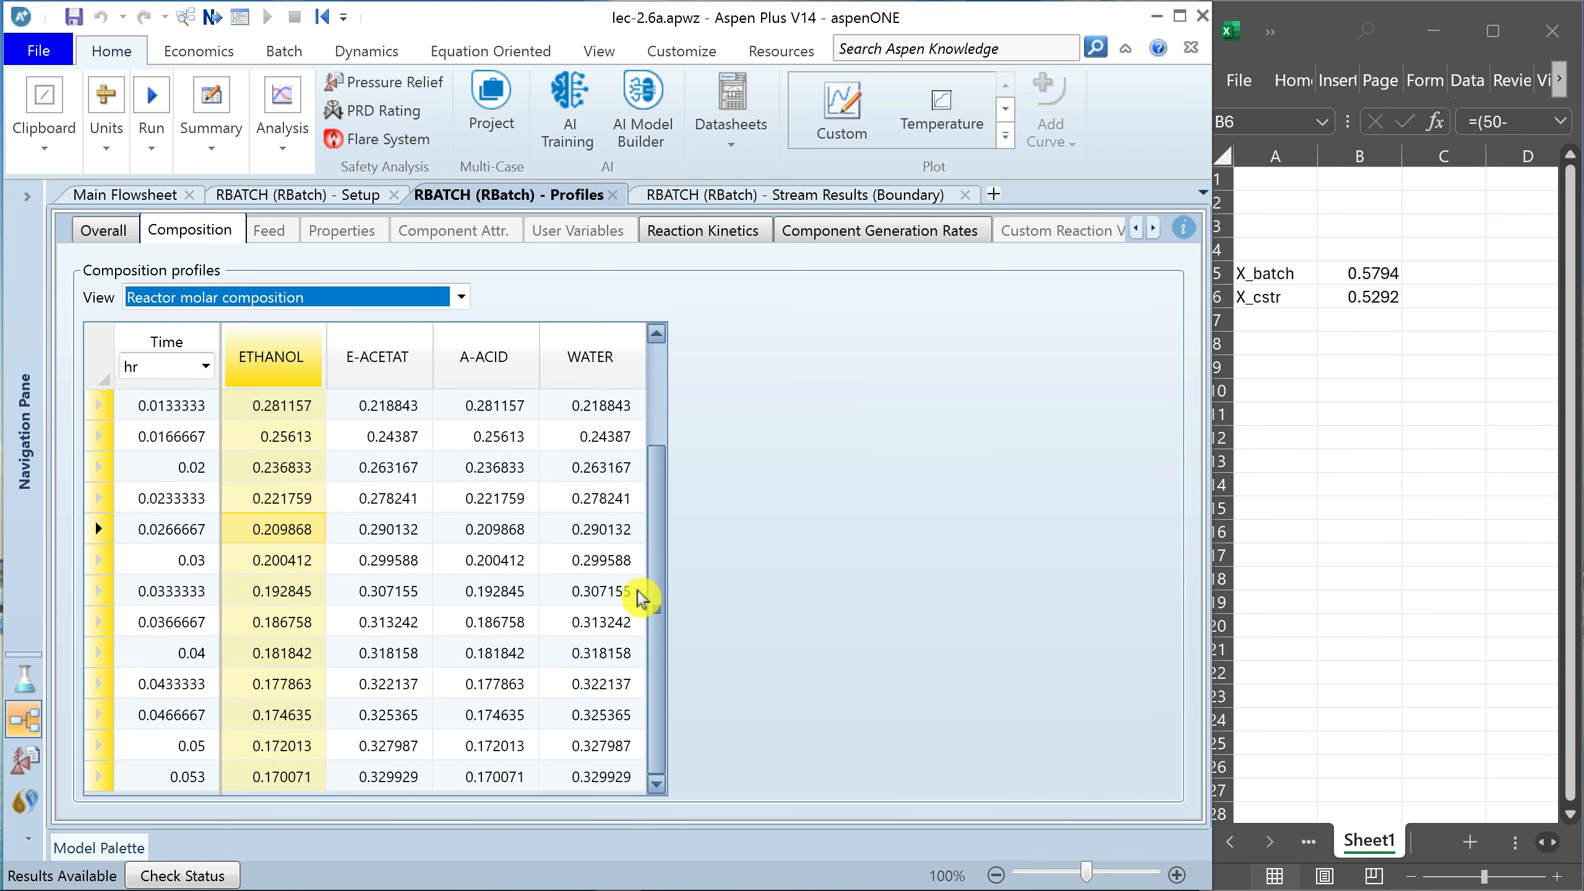
{"action": "left_click", "coordinate": [479, 500]}
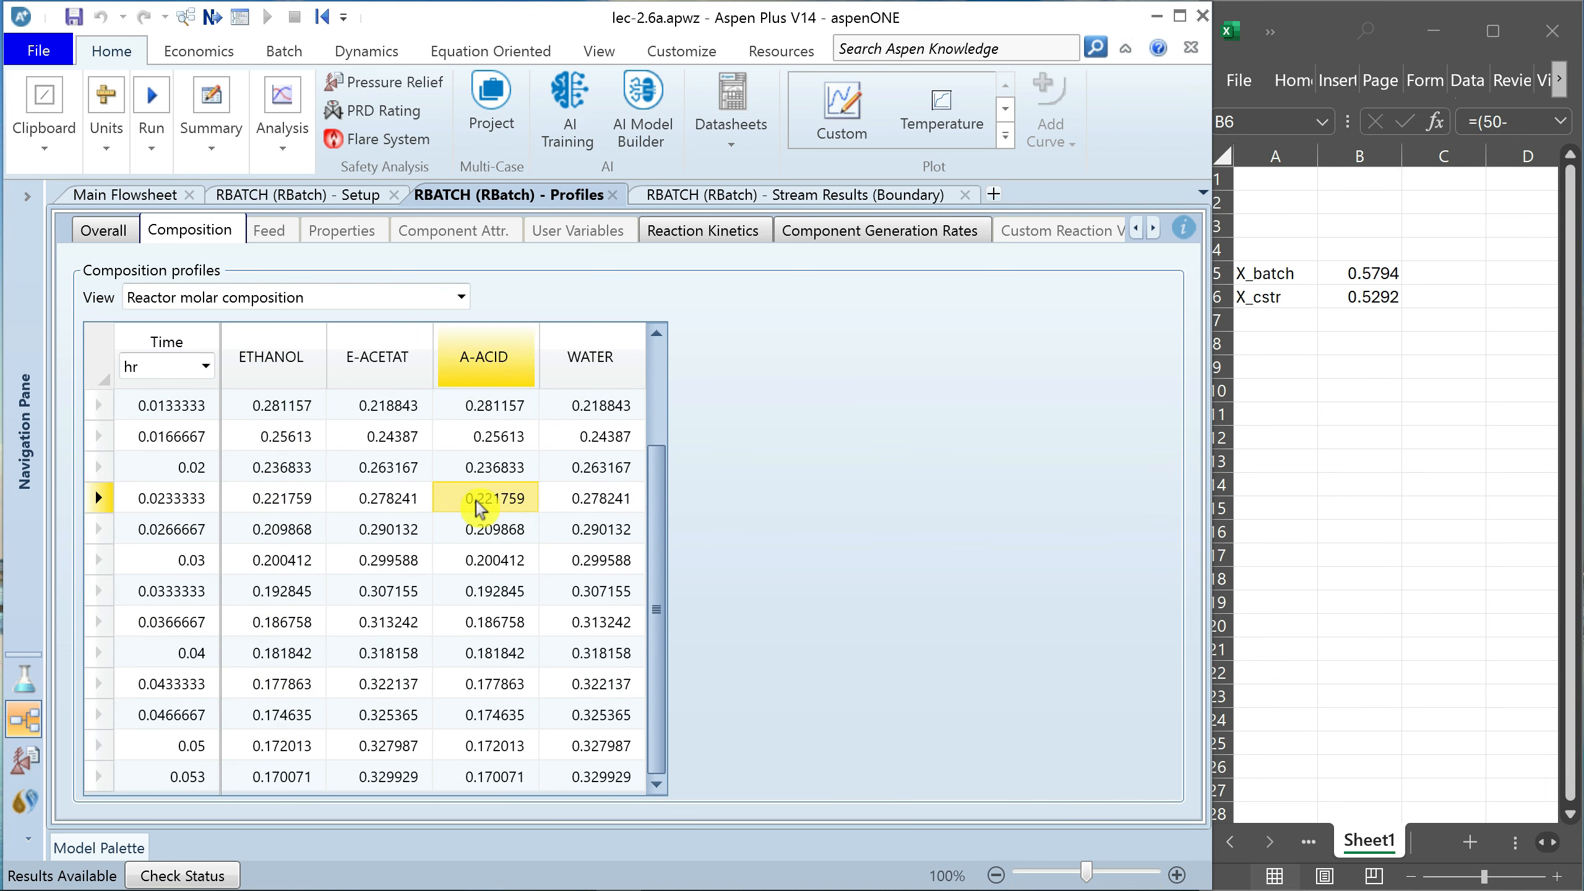
{"action": "left_click", "coordinate": [99, 371]}
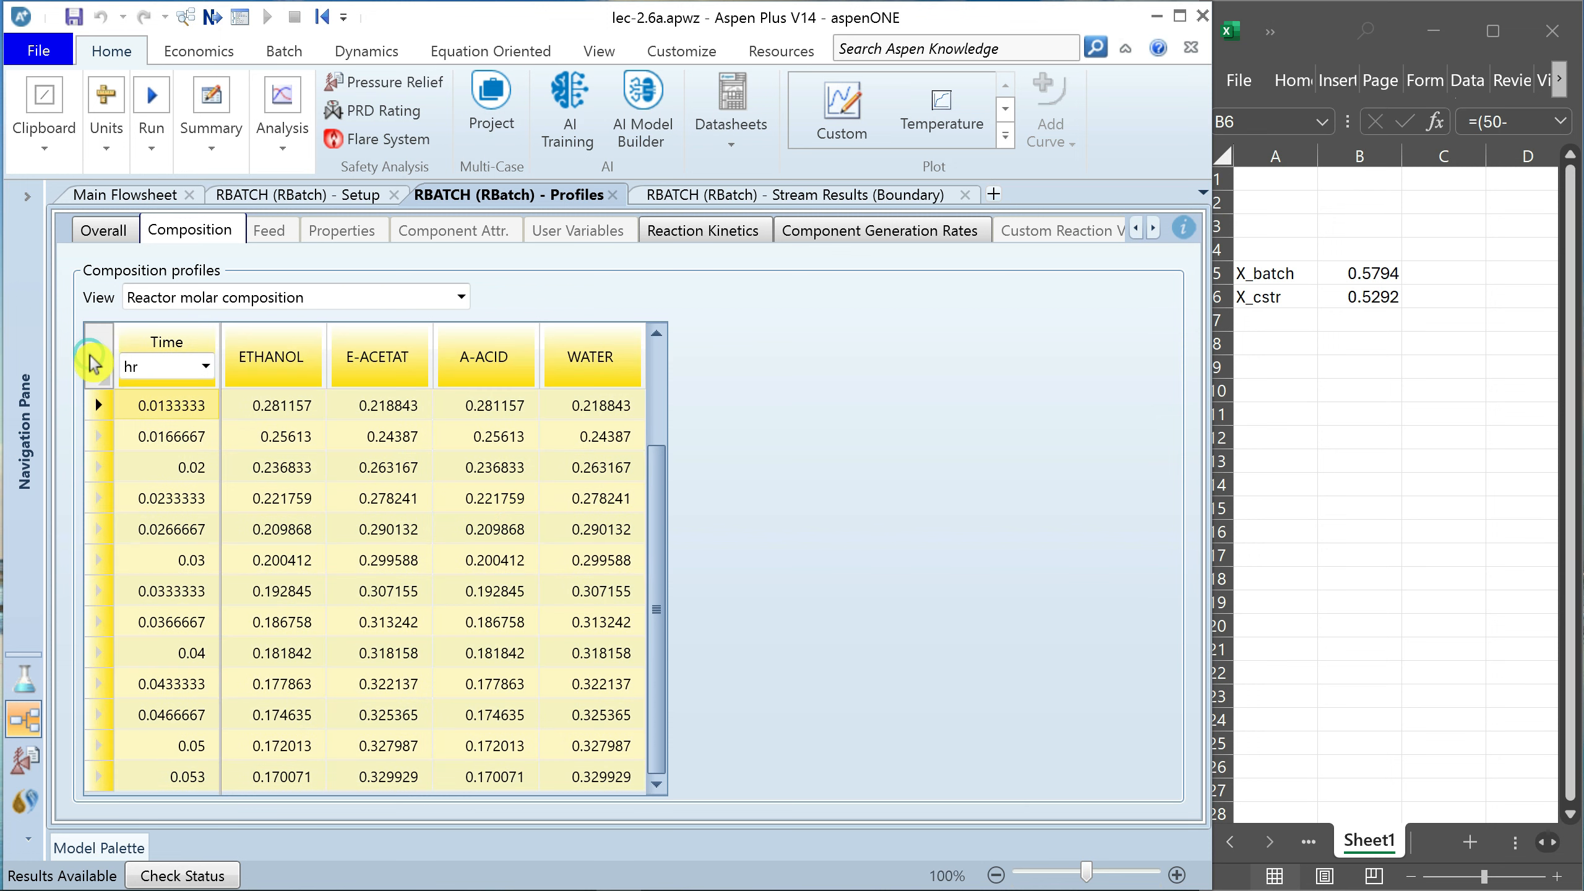
{"action": "left_click", "coordinate": [879, 230]}
{"action": "left_click", "coordinate": [101, 390]}
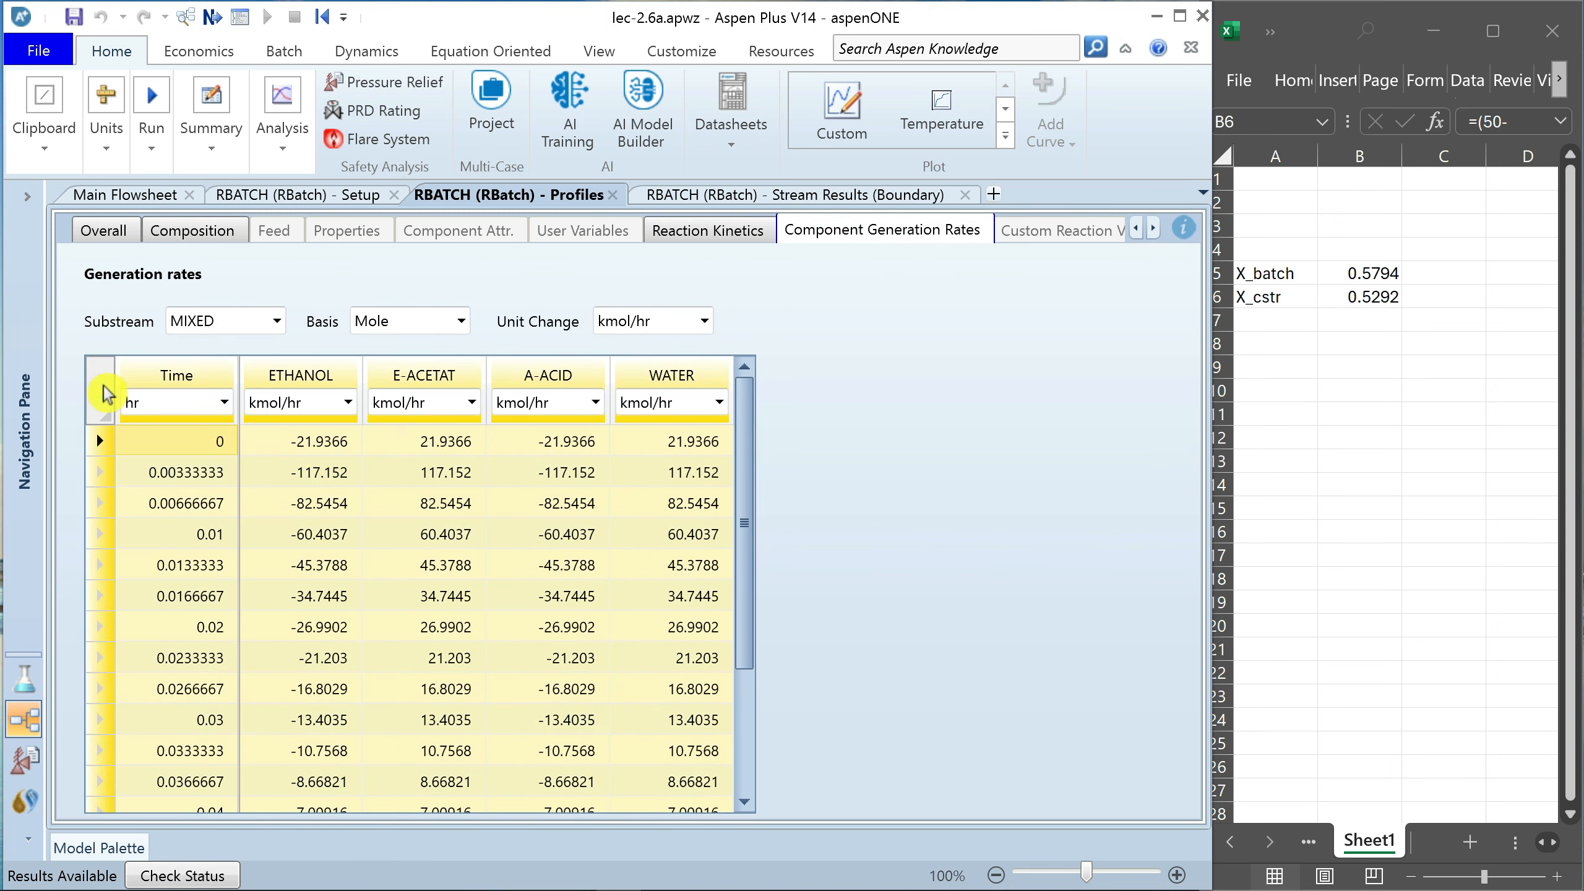
{"action": "left_click", "coordinate": [323, 377]}
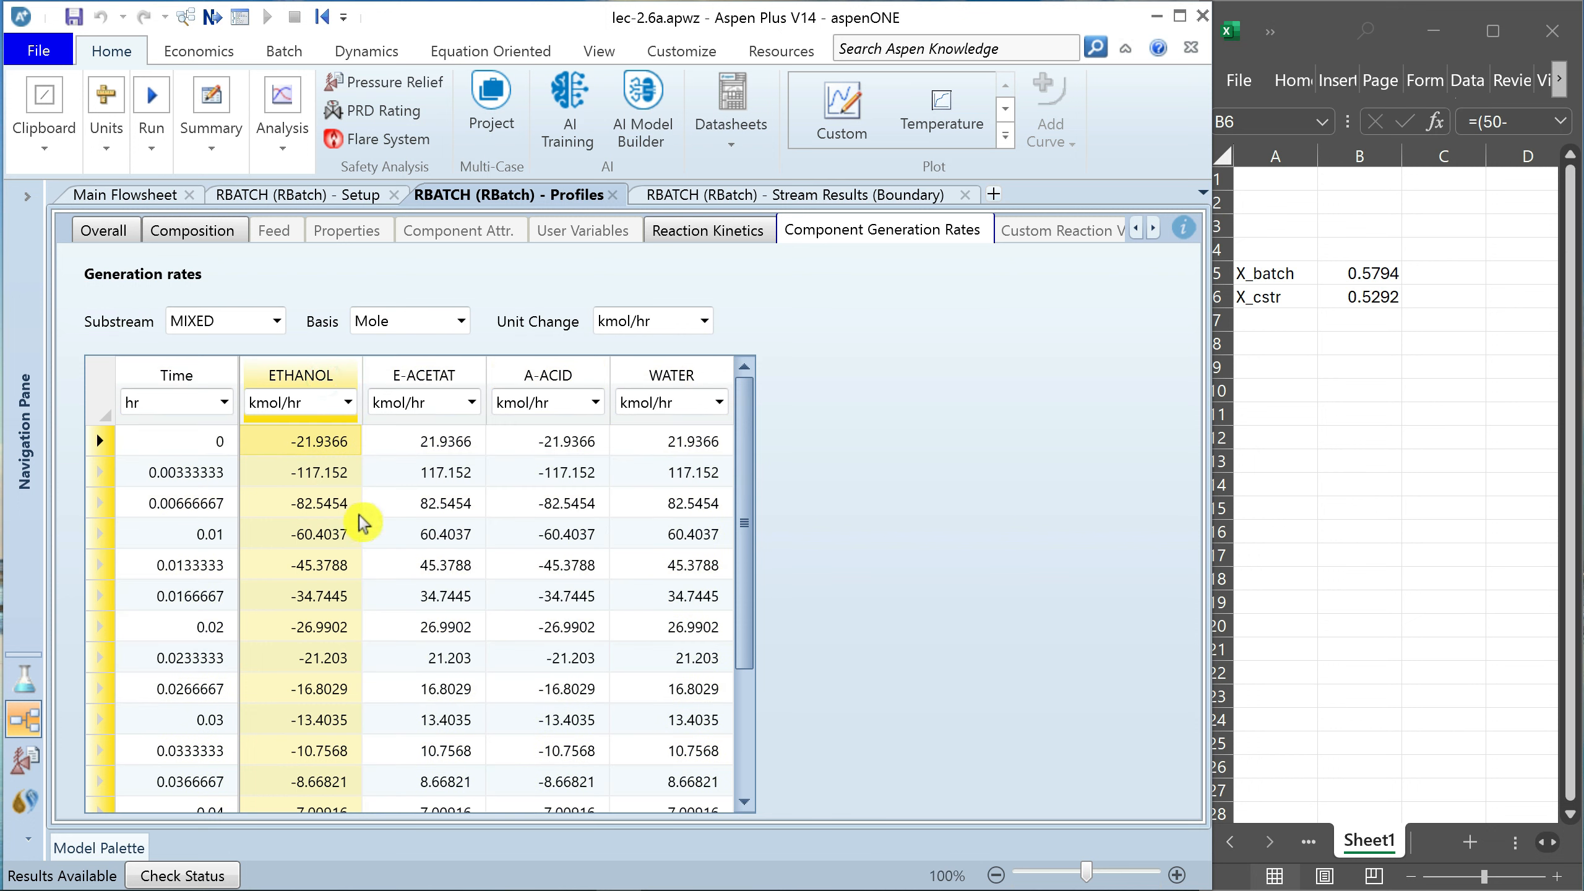
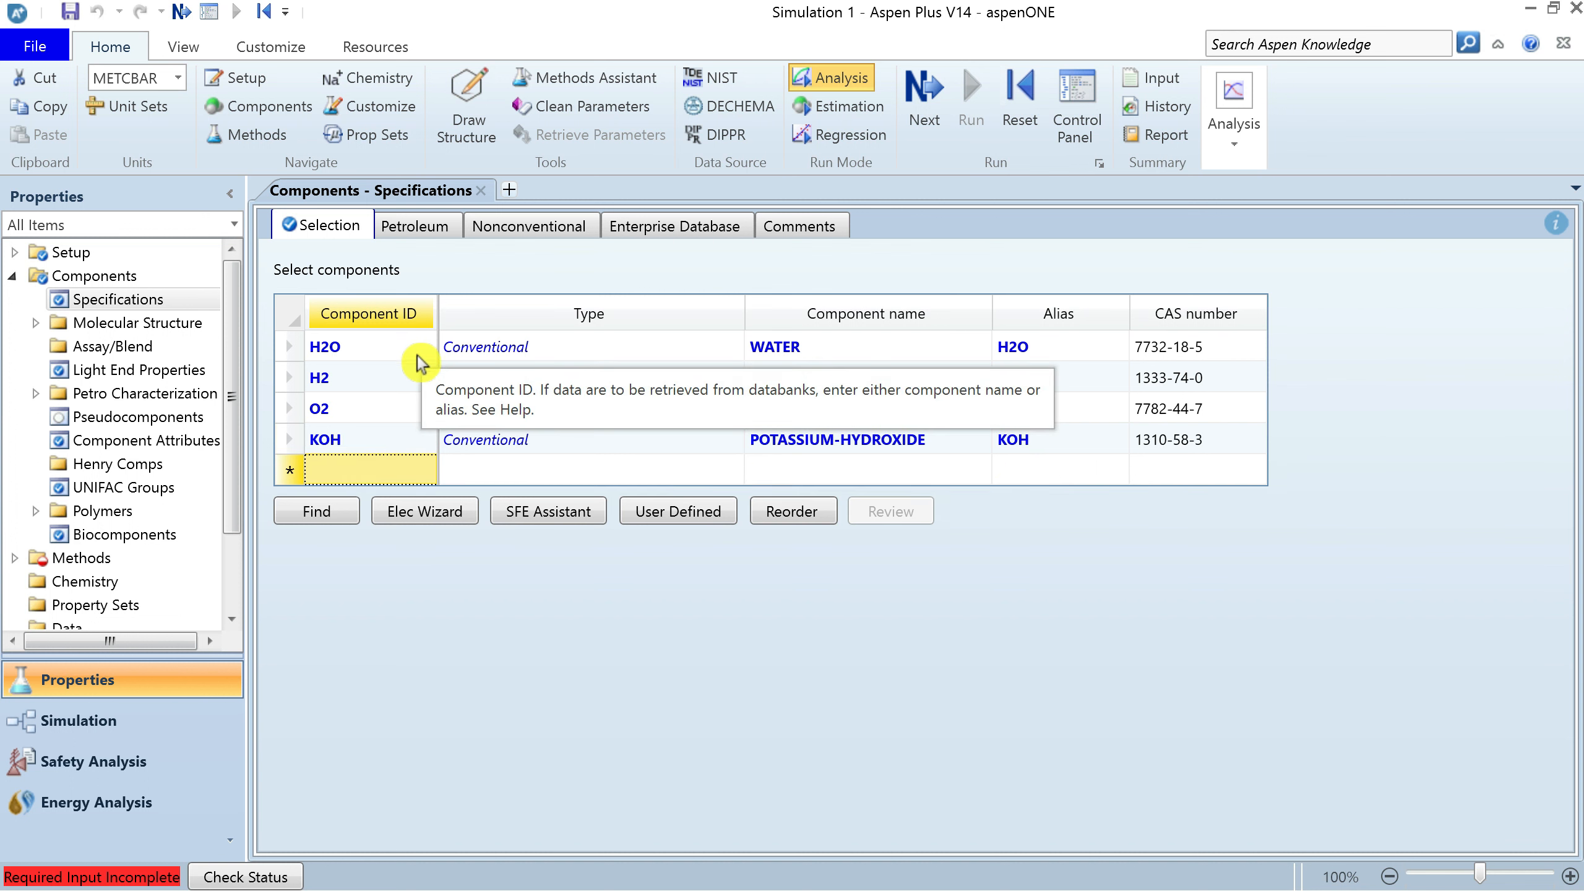
In the H2O, H2, O2 and KOH simulation, start the Electrolyte Wizard with APV140 REACTIONS and Unsymmetric reference state, adding KOH as a base component
{"action": "left_click", "coordinate": [395, 442]}
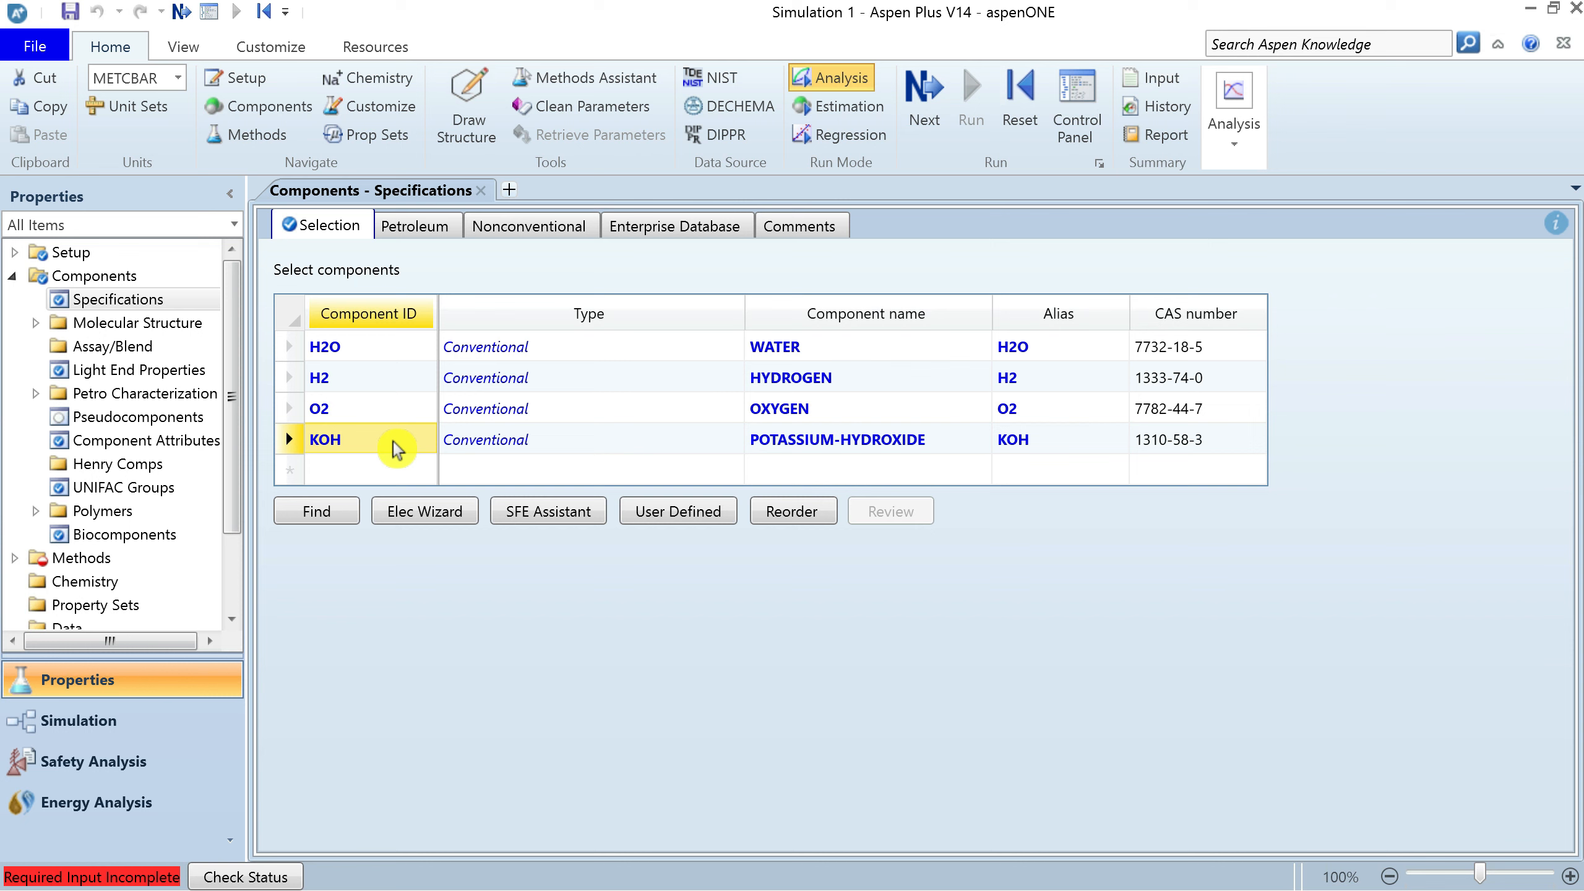
{"action": "left_click", "coordinate": [443, 519]}
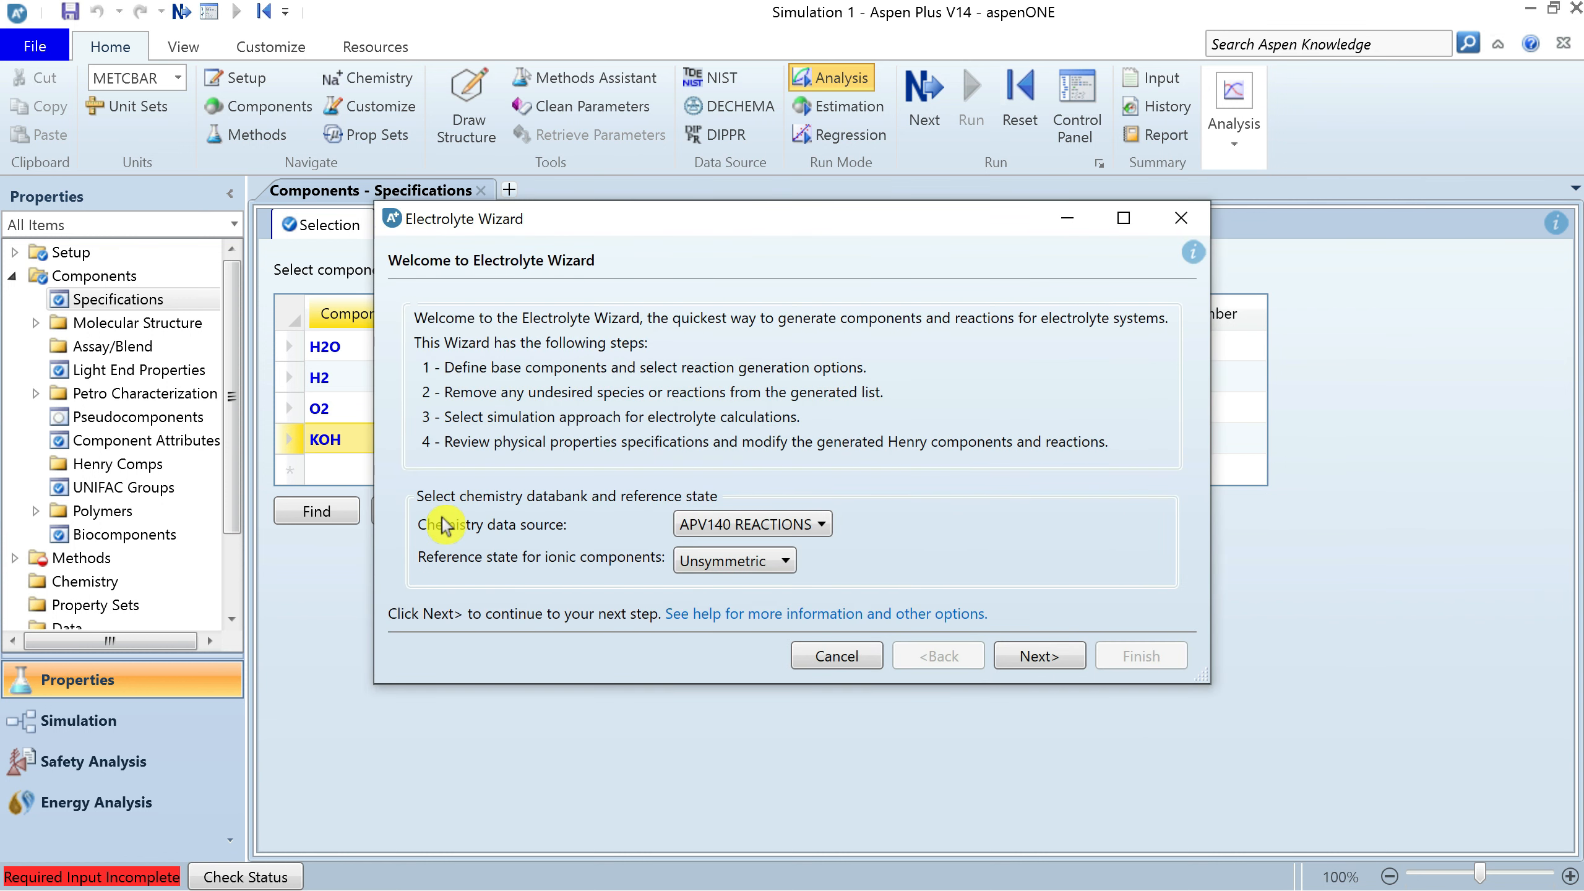
{"action": "left_click", "coordinate": [1039, 656]}
{"action": "left_click", "coordinate": [459, 371]}
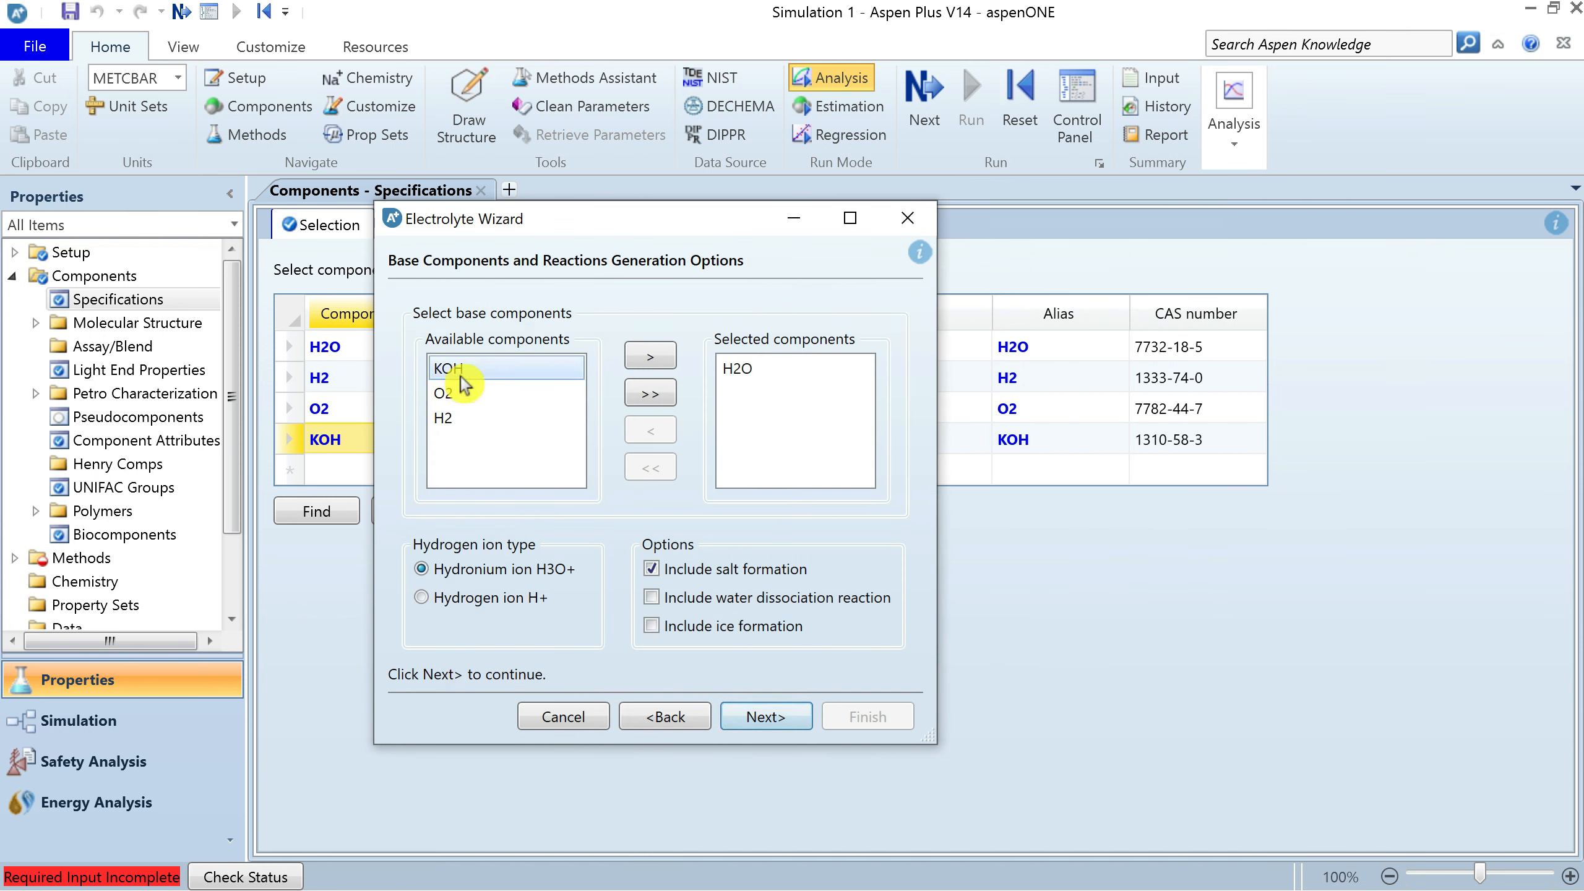
{"action": "left_click", "coordinate": [636, 362]}
Exclude salt formation, include the water dissociation reaction, and generate the electrolyte species and reactions
{"action": "left_click", "coordinate": [652, 569]}
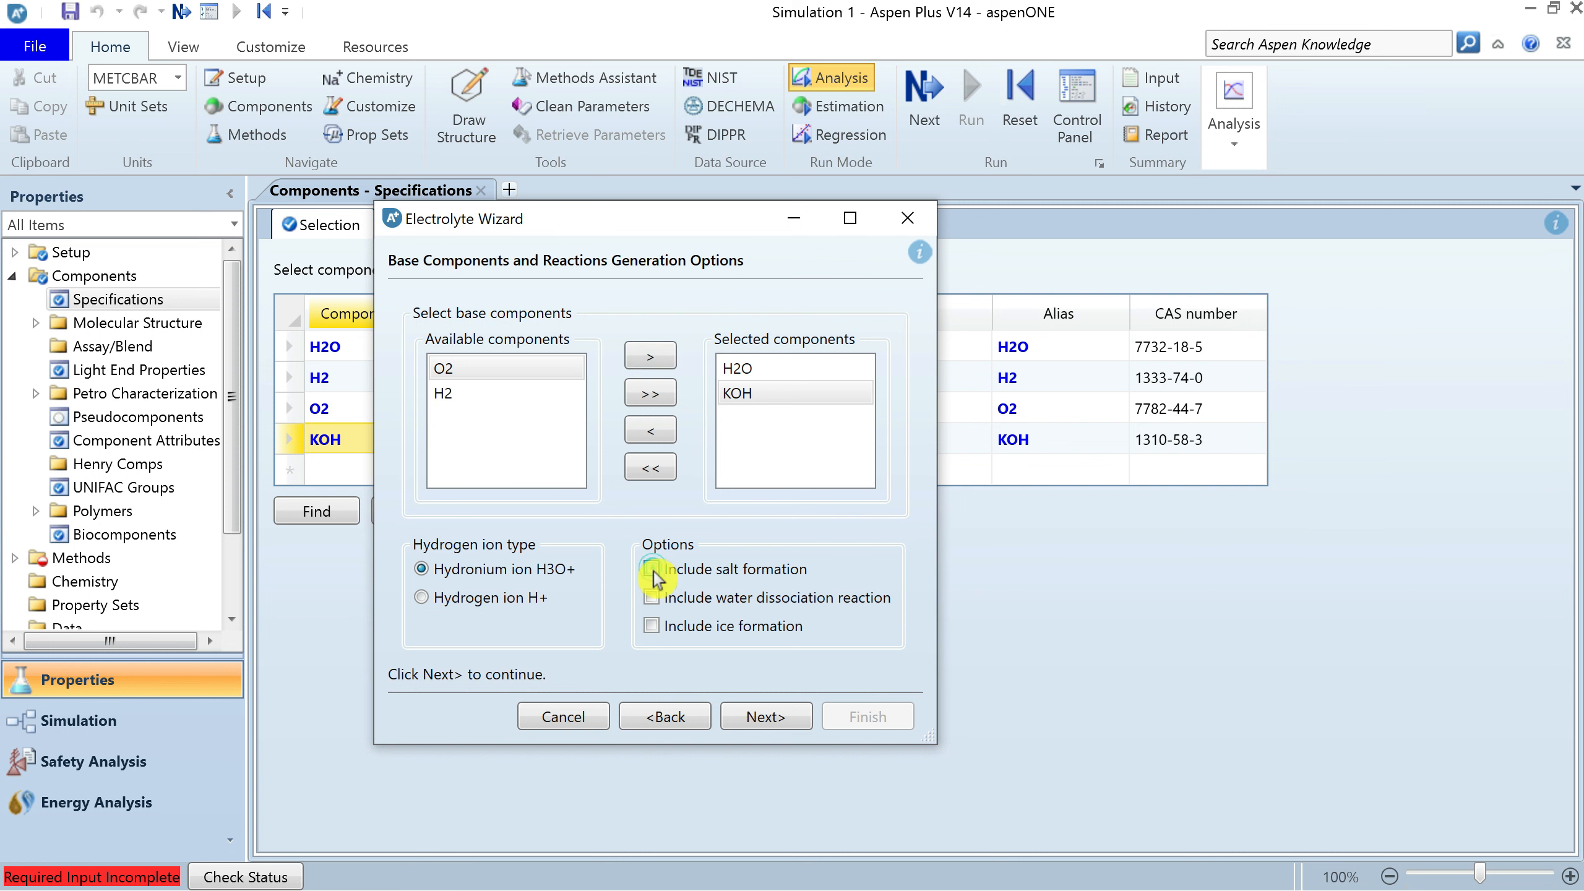
{"action": "left_click", "coordinate": [652, 598]}
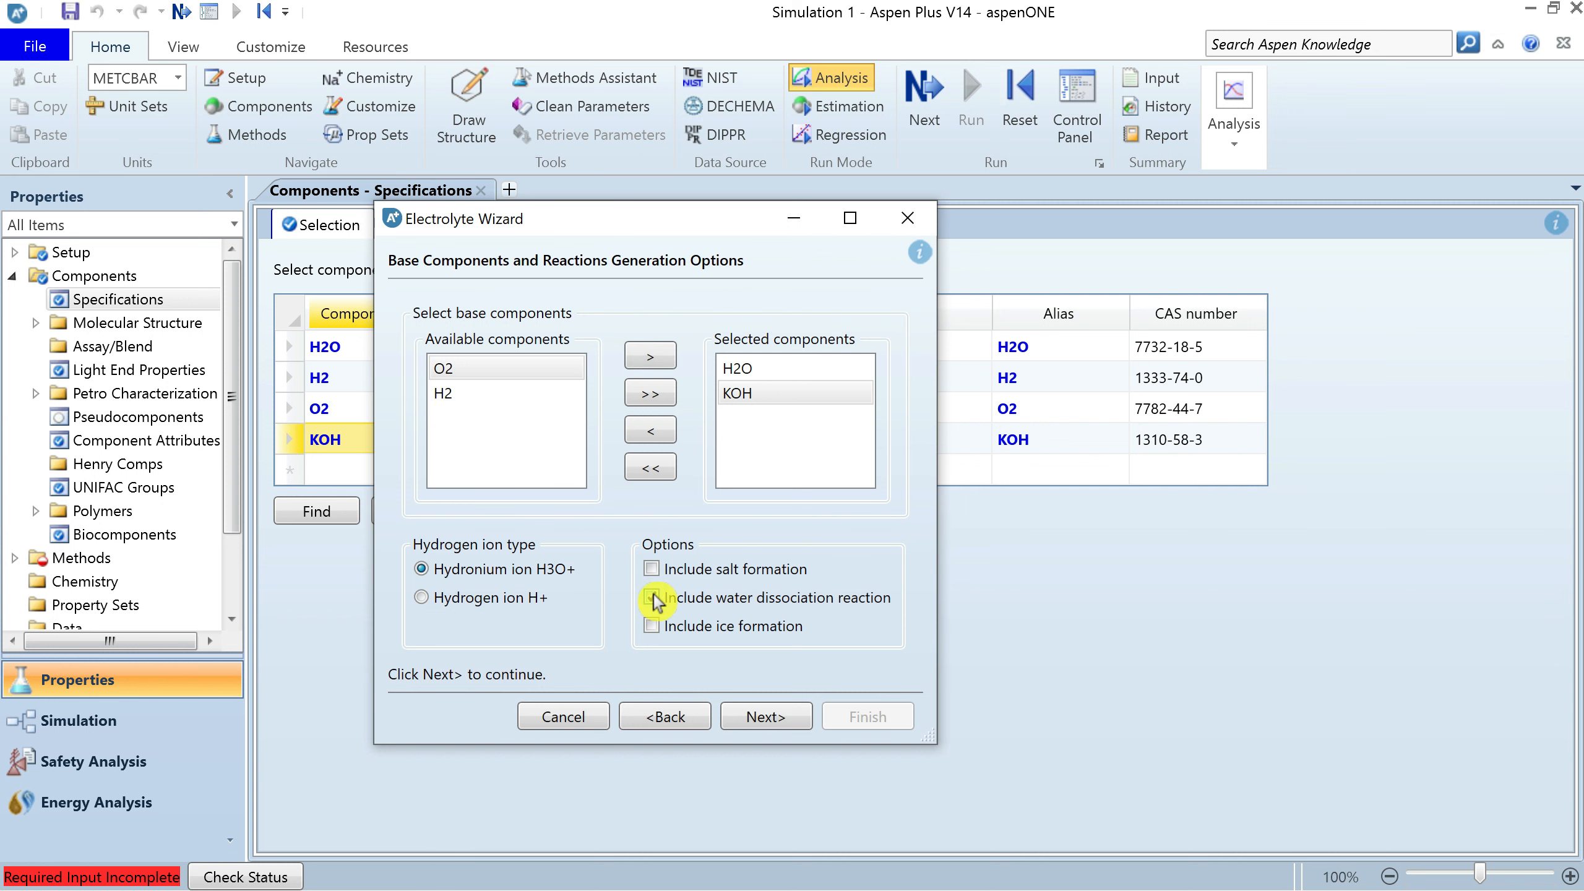
{"action": "left_click", "coordinate": [766, 717]}
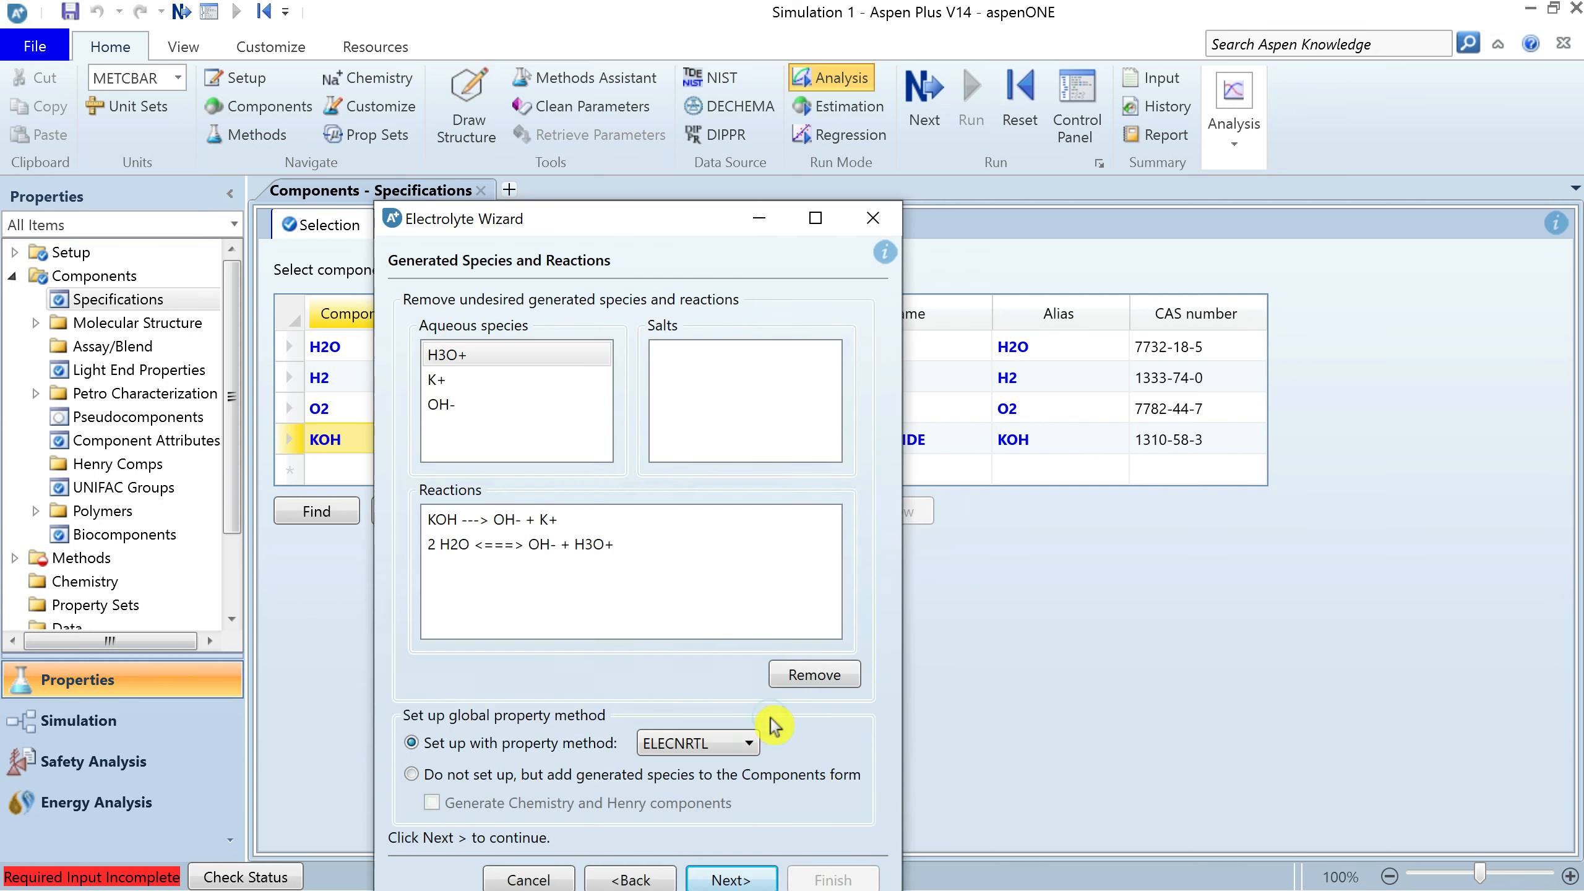
{"action": "left_click_drag", "start_coordinate": [630, 231], "coordinate": [648, 31]}
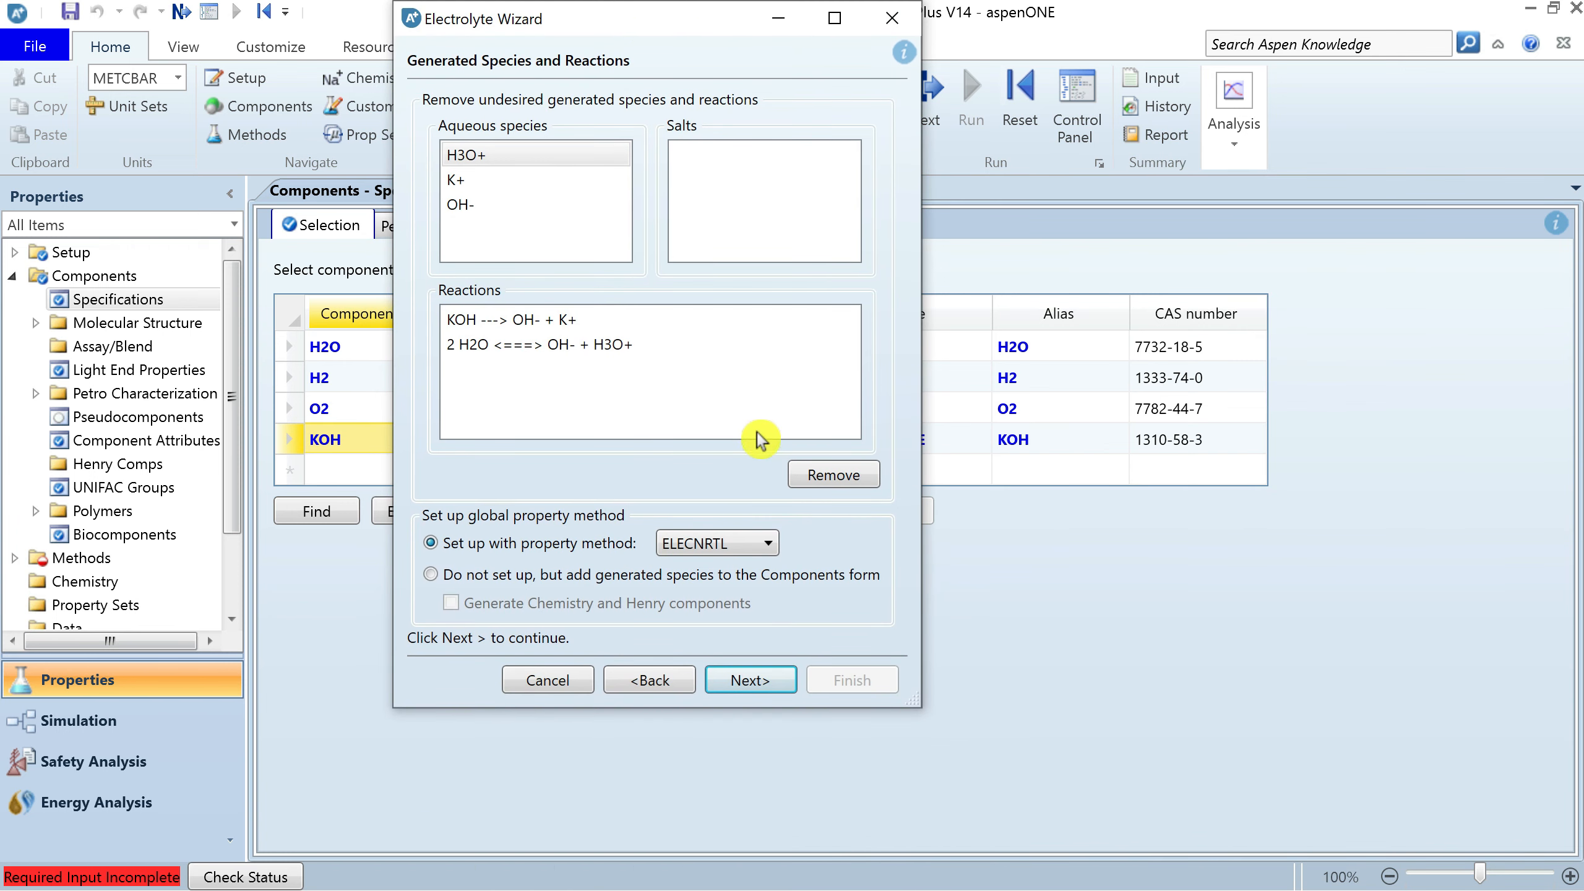
Keep the ELECNRTL property method, select the apparent component approach, and finish the Electrolyte Wizard to add the generated ions to the components
{"action": "left_click", "coordinate": [770, 542]}
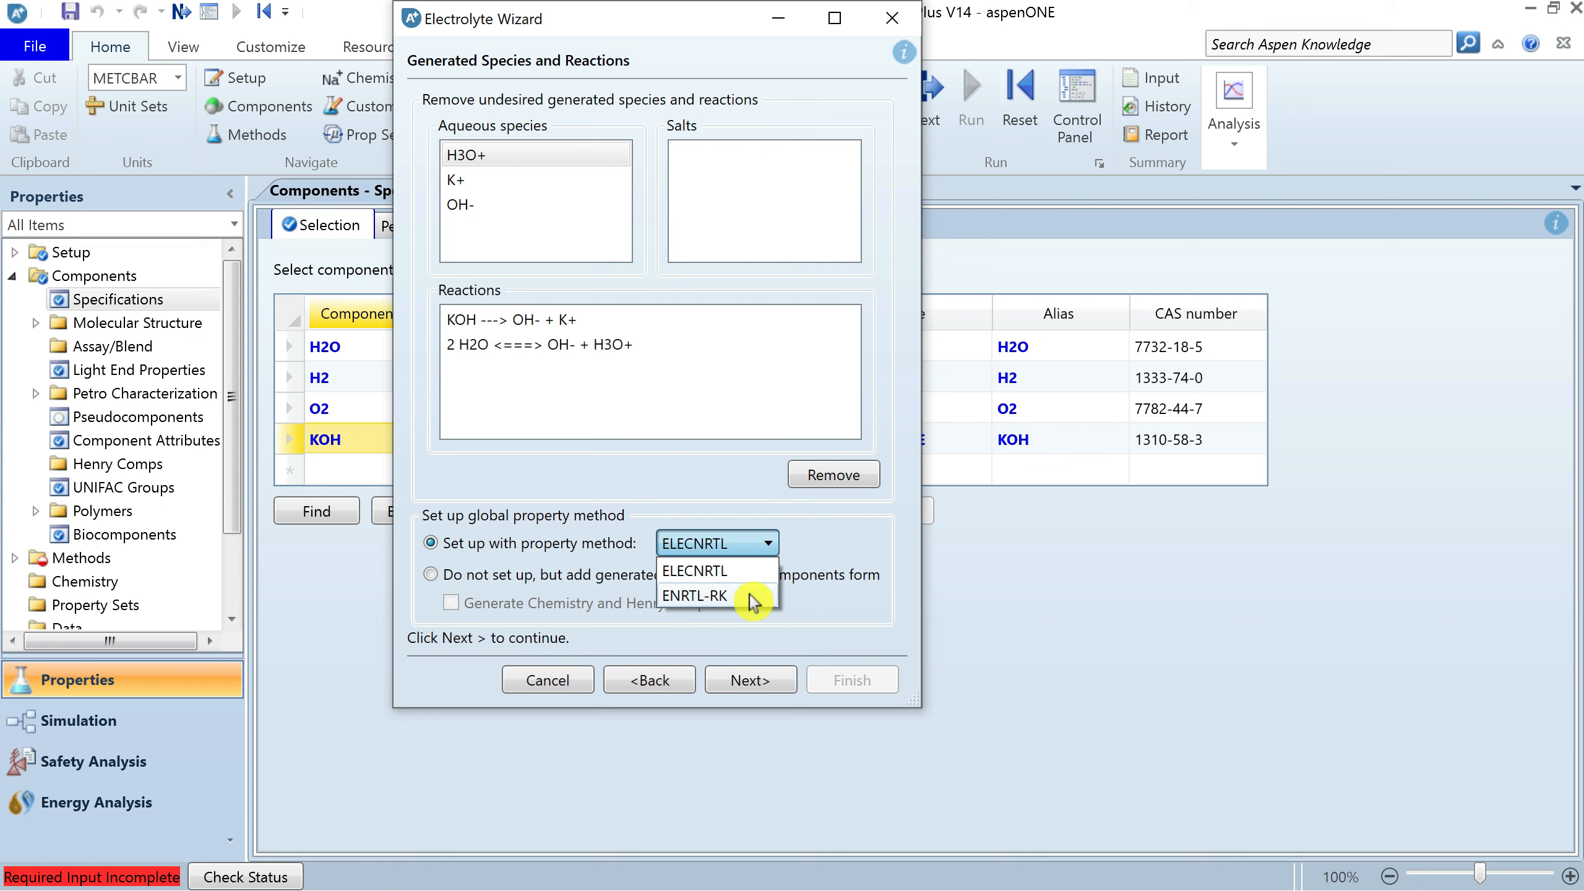
{"action": "left_click", "coordinate": [771, 548]}
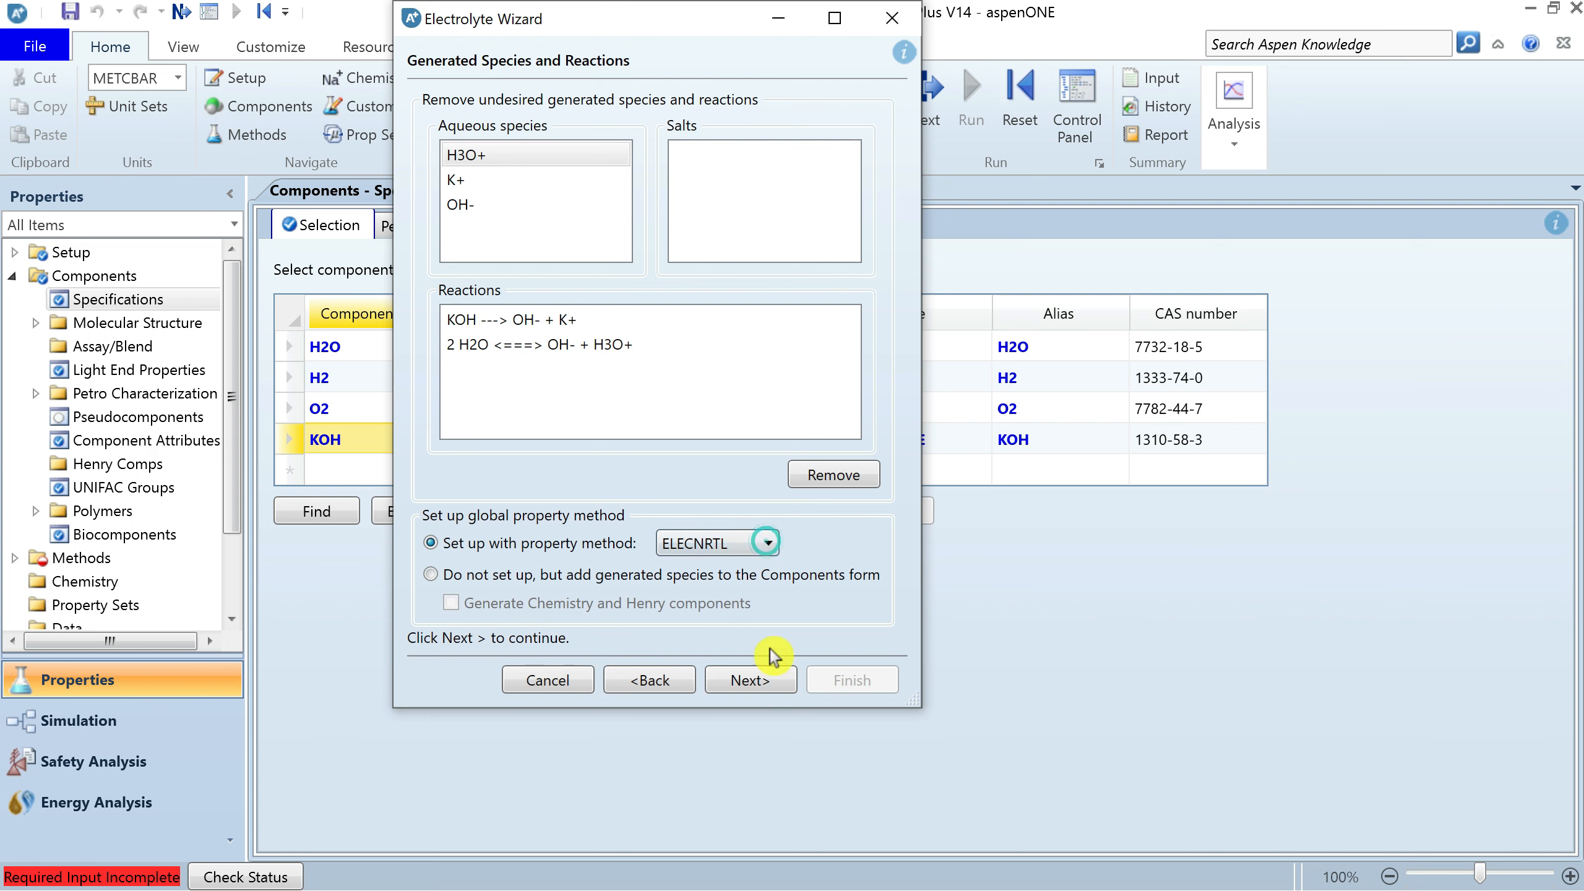
{"action": "left_click", "coordinate": [758, 681]}
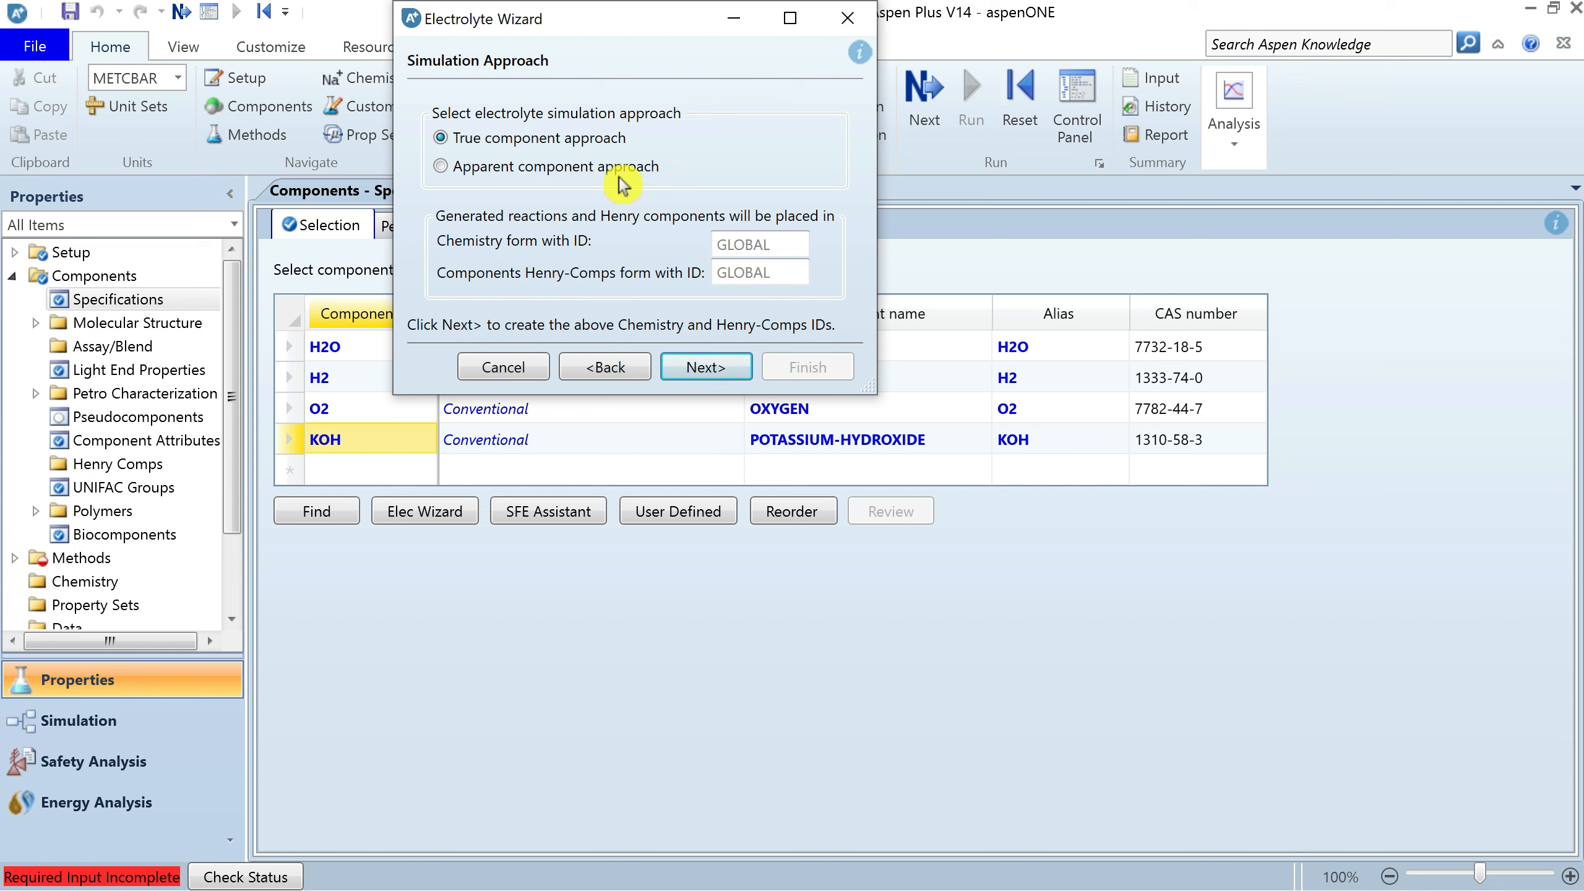
{"action": "left_click", "coordinate": [444, 166]}
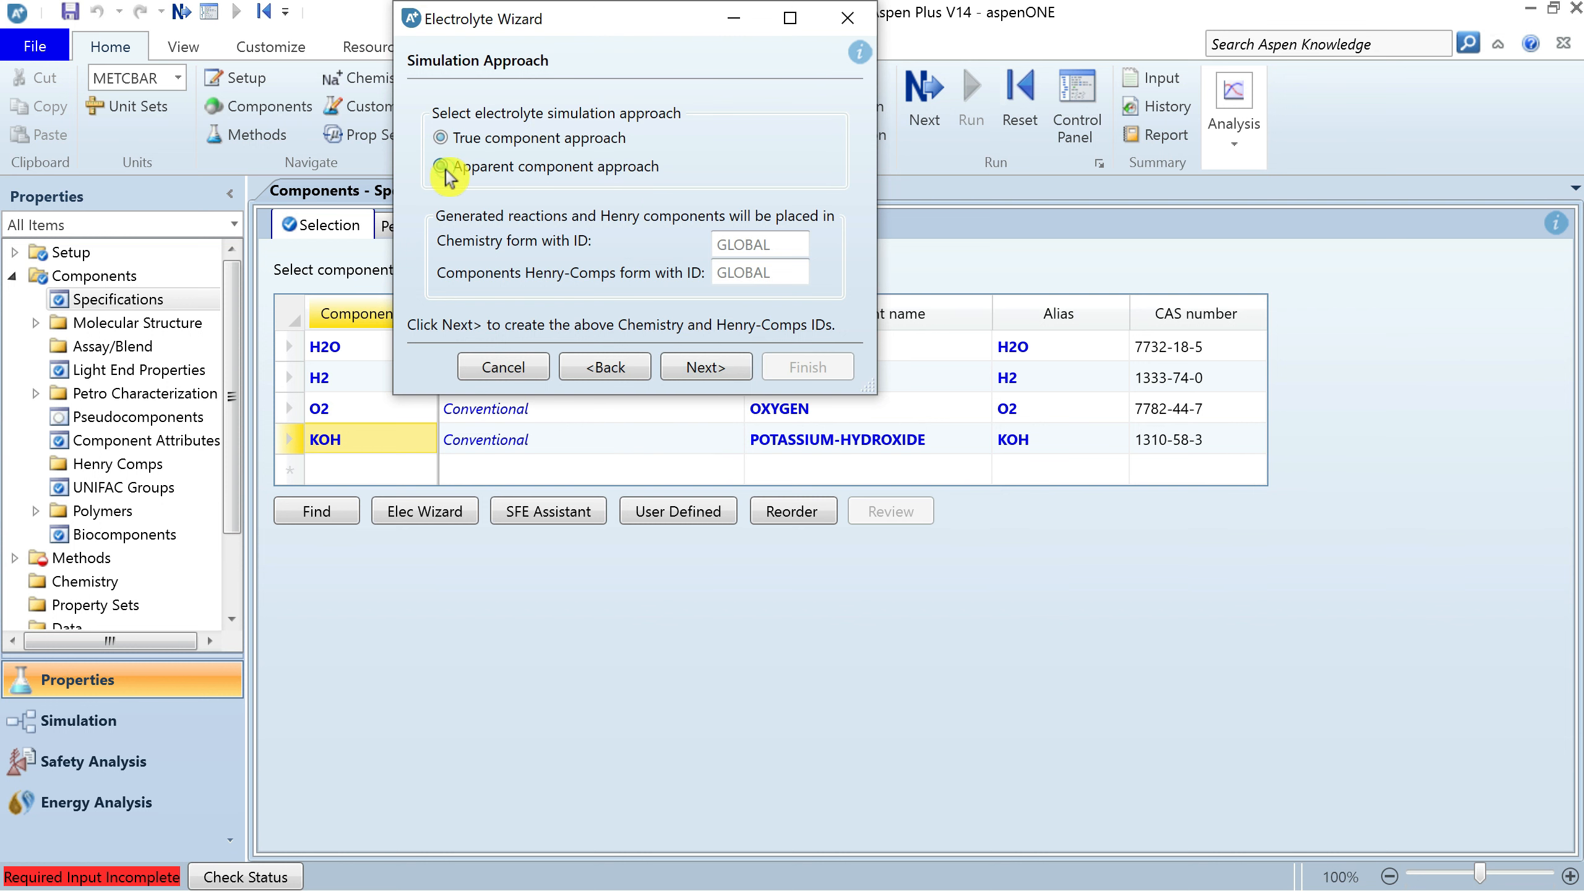
{"action": "left_click", "coordinate": [717, 368]}
{"action": "left_click", "coordinate": [1245, 499]}
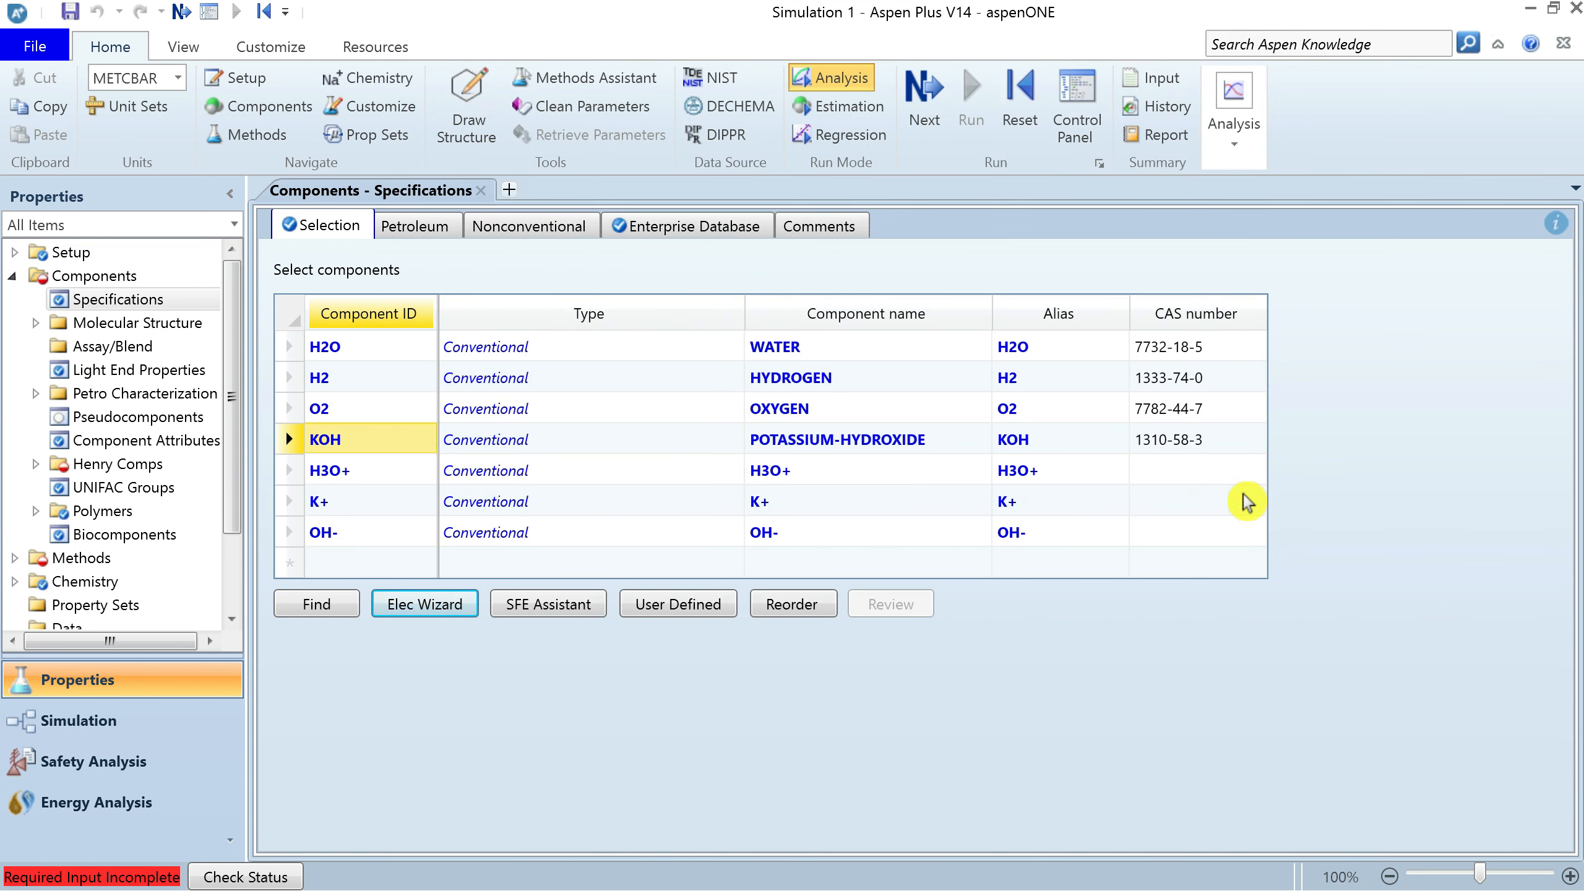
Review which components are assigned as Henry components in the GLOBAL set
{"action": "left_click", "coordinate": [139, 467]}
{"action": "double_click", "coordinate": [152, 474]}
{"action": "left_click", "coordinate": [146, 489]}
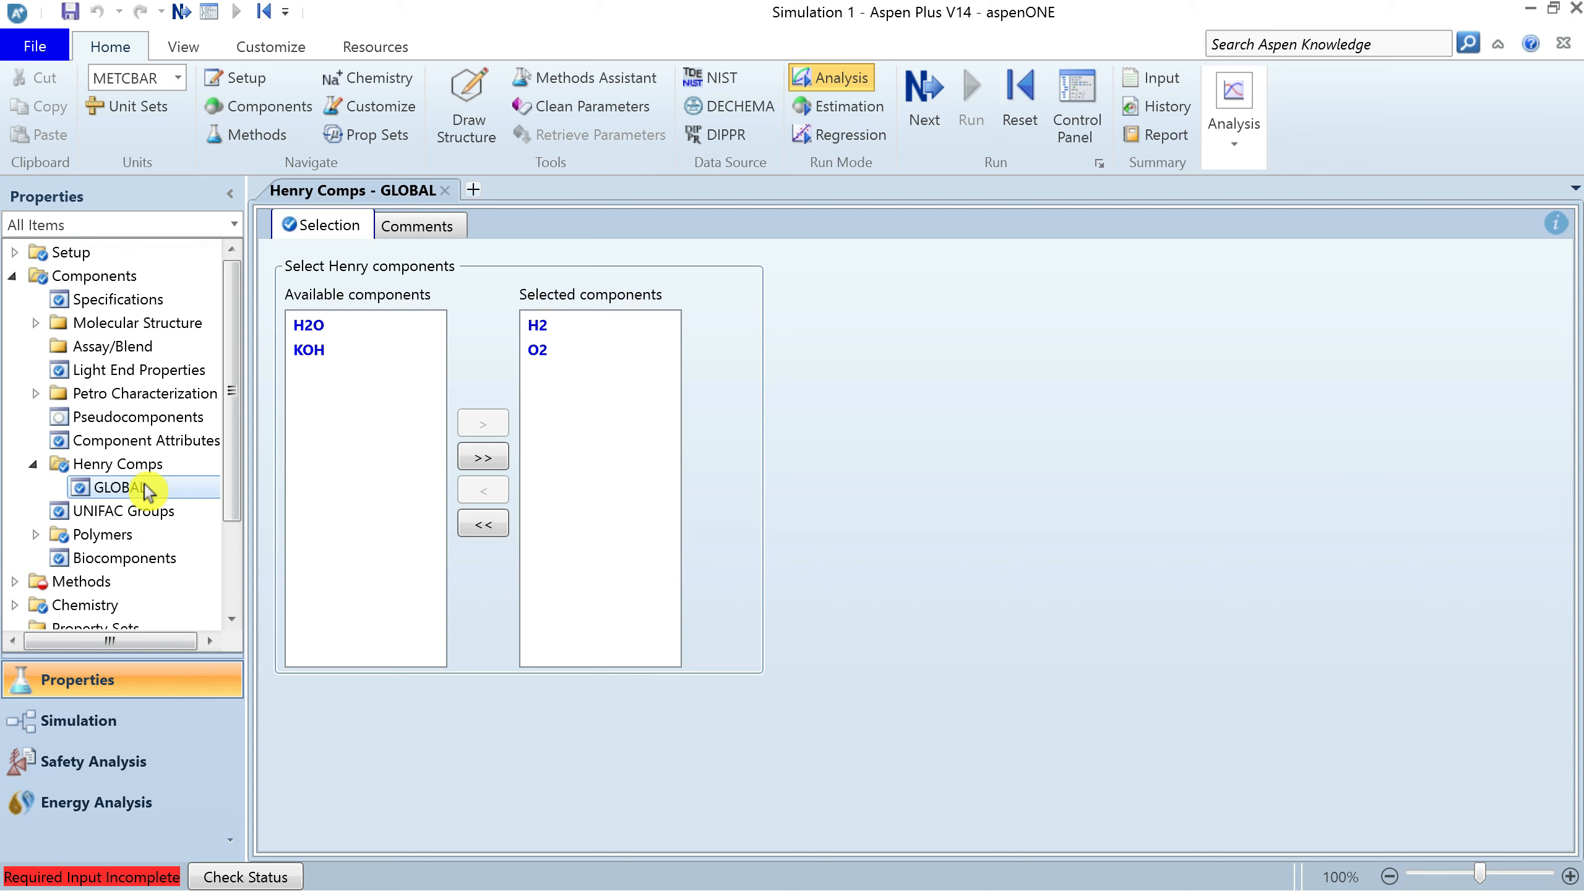
Open the binary interaction and electrolyte pair parameters of the property method to complete the required properties input
{"action": "scroll", "coordinate": [237, 439], "scroll_direction": "down", "scroll_amount": 2}
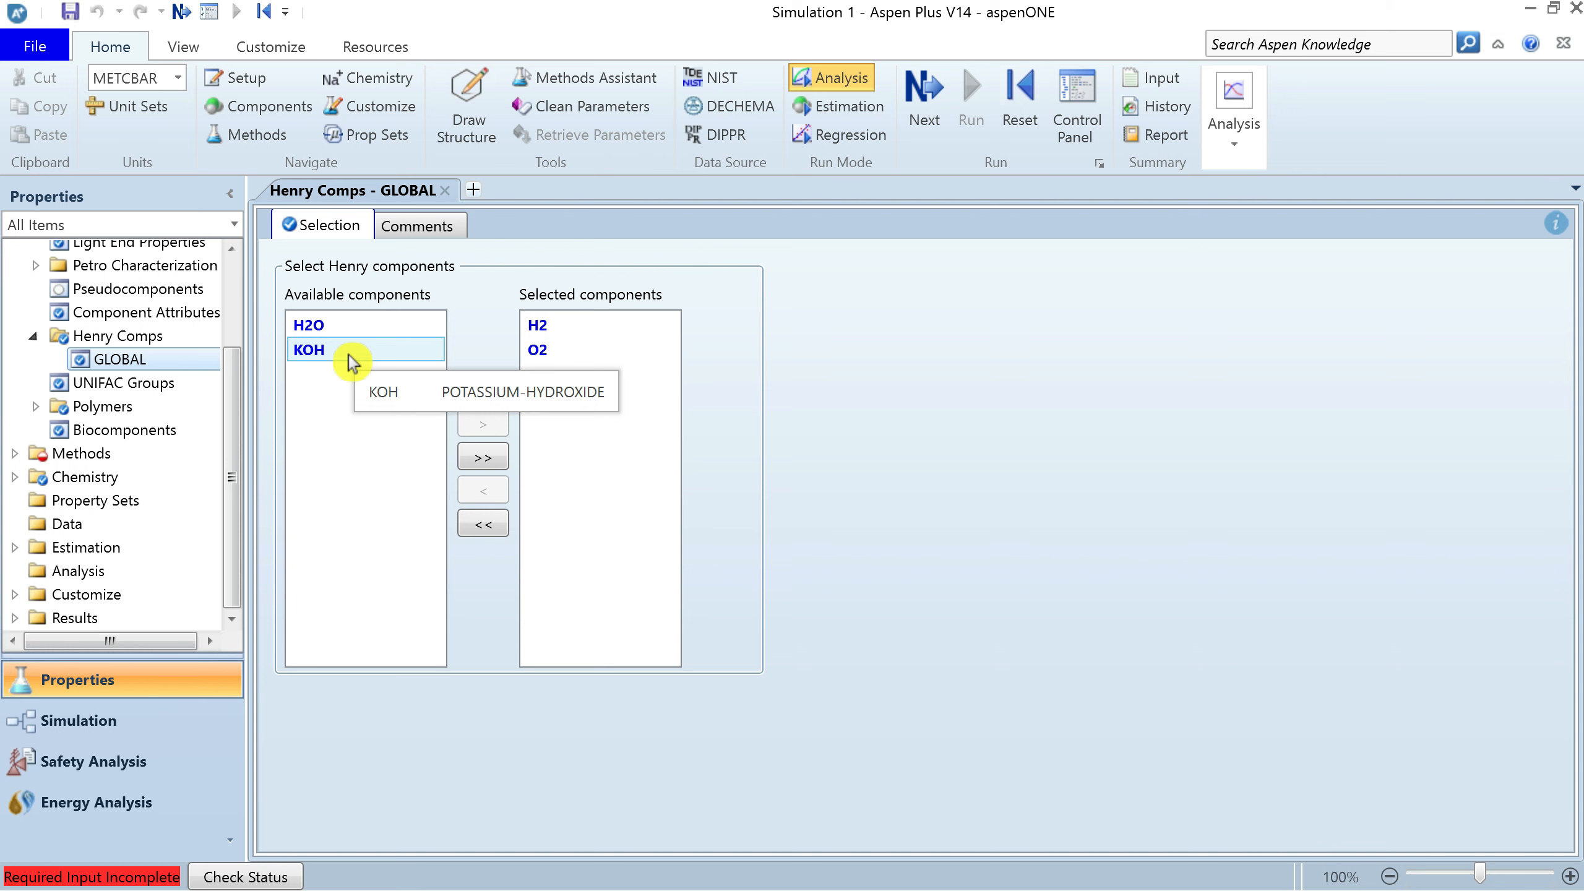
{"action": "double_click", "coordinate": [38, 453]}
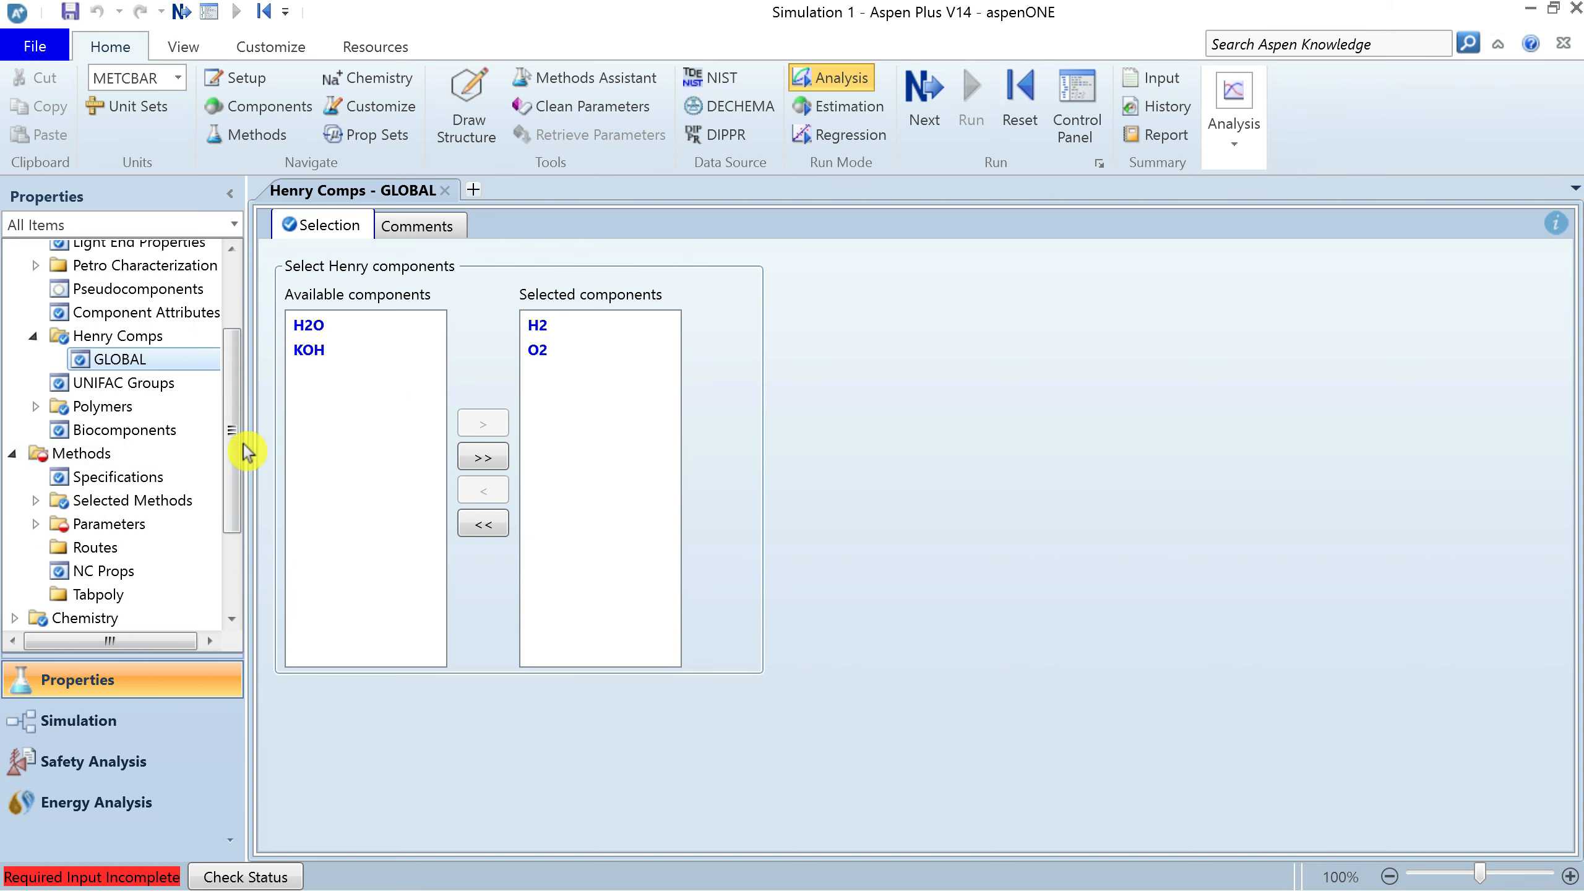
{"action": "scroll", "coordinate": [237, 450], "scroll_direction": "down", "scroll_amount": 1}
{"action": "left_click", "coordinate": [36, 440]}
{"action": "left_click", "coordinate": [127, 489]}
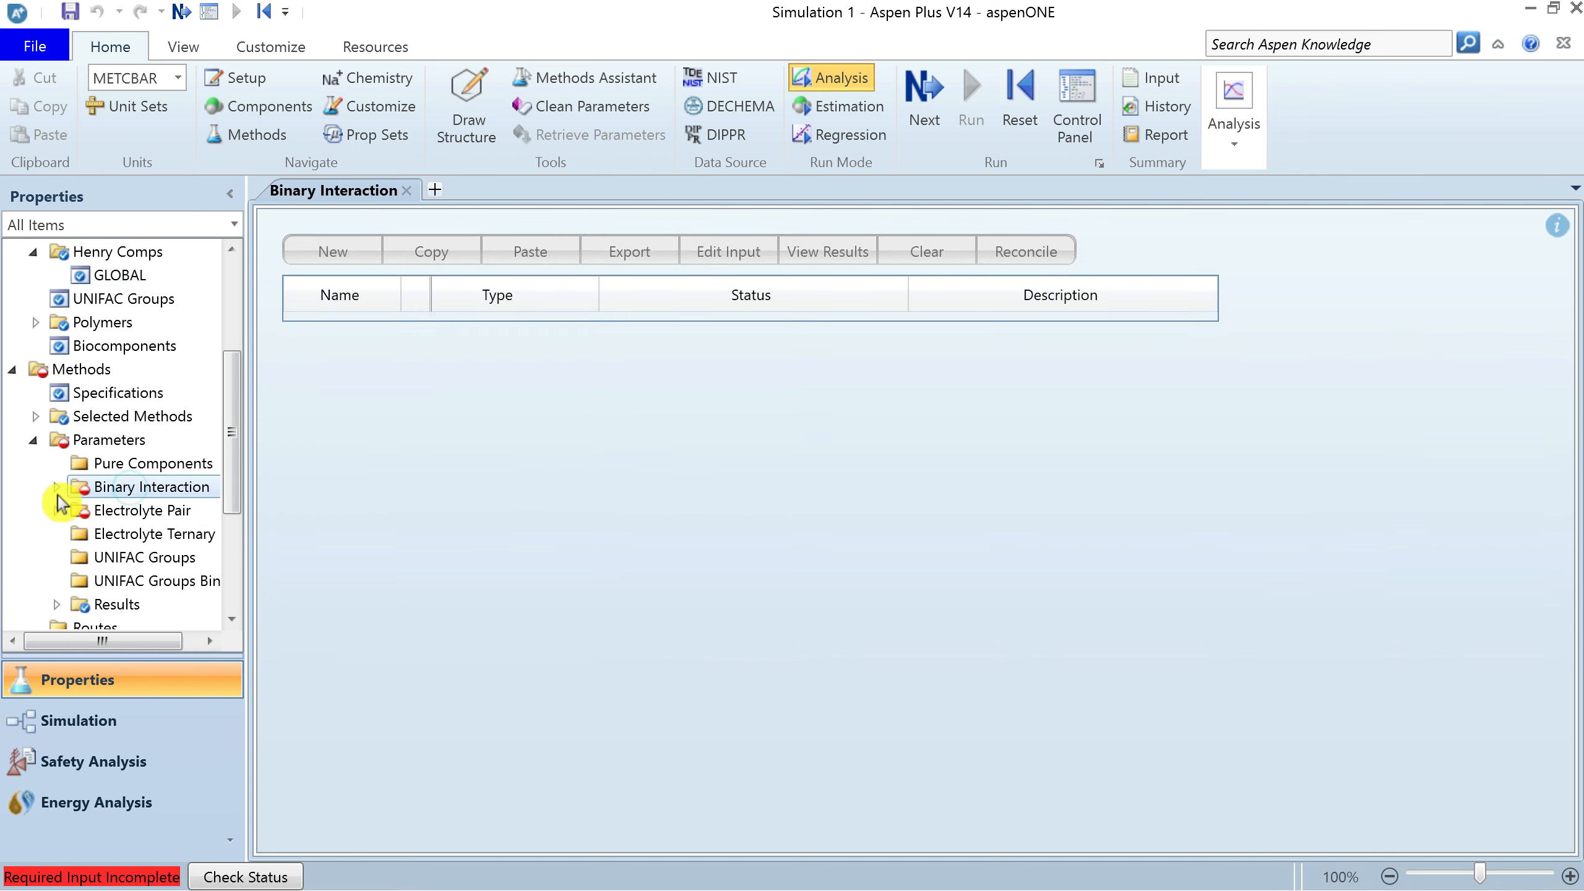
{"action": "left_click", "coordinate": [57, 487]}
{"action": "scroll", "coordinate": [236, 412], "scroll_direction": "down", "scroll_amount": 4}
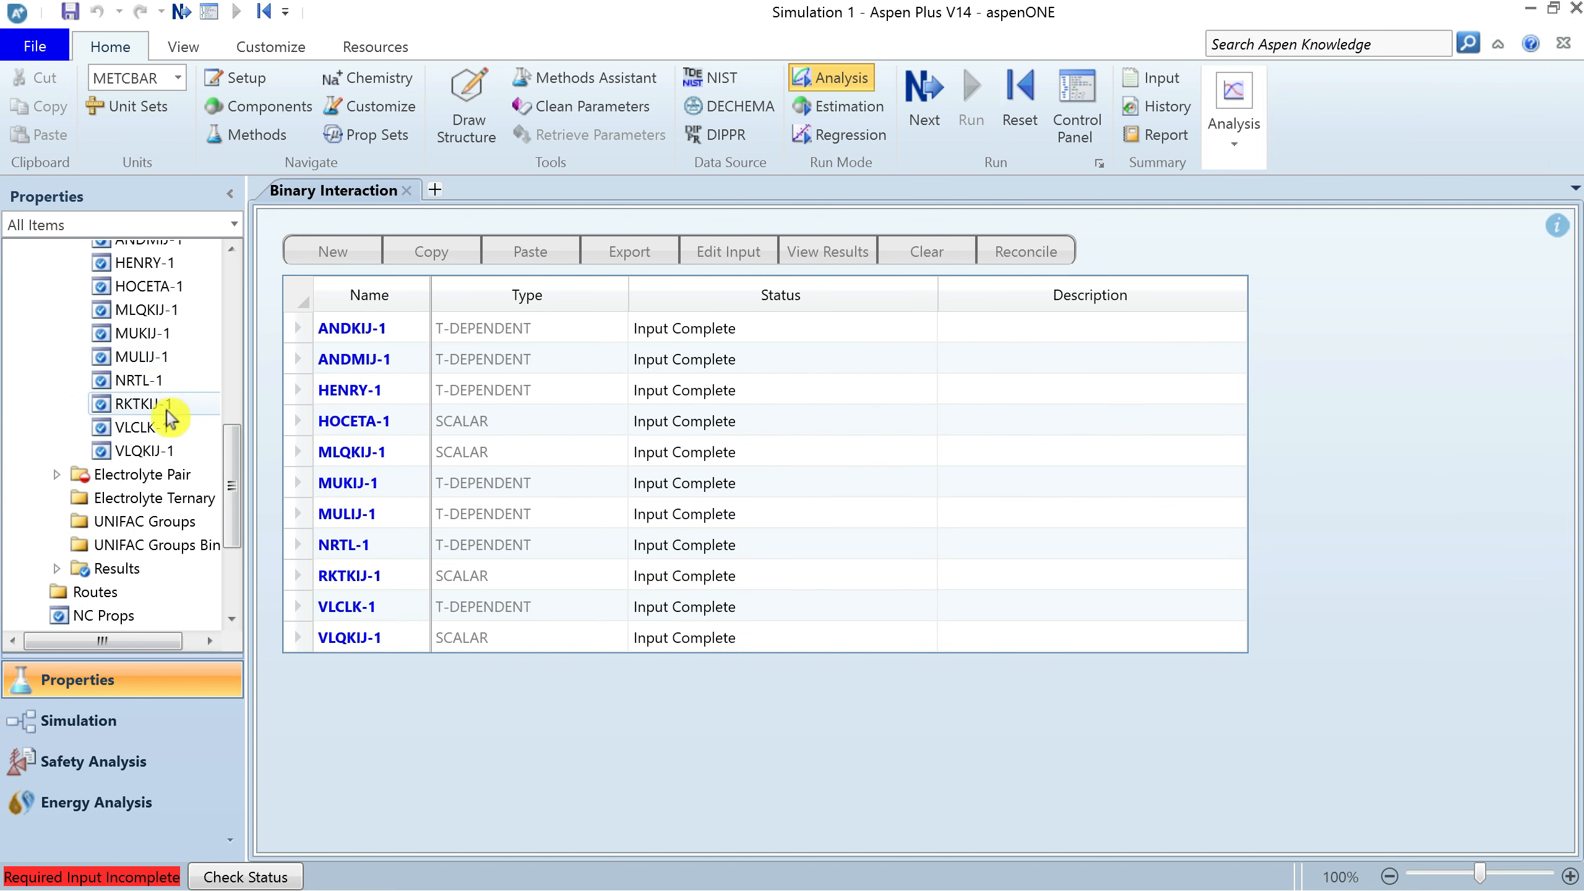
{"action": "left_click", "coordinate": [167, 475]}
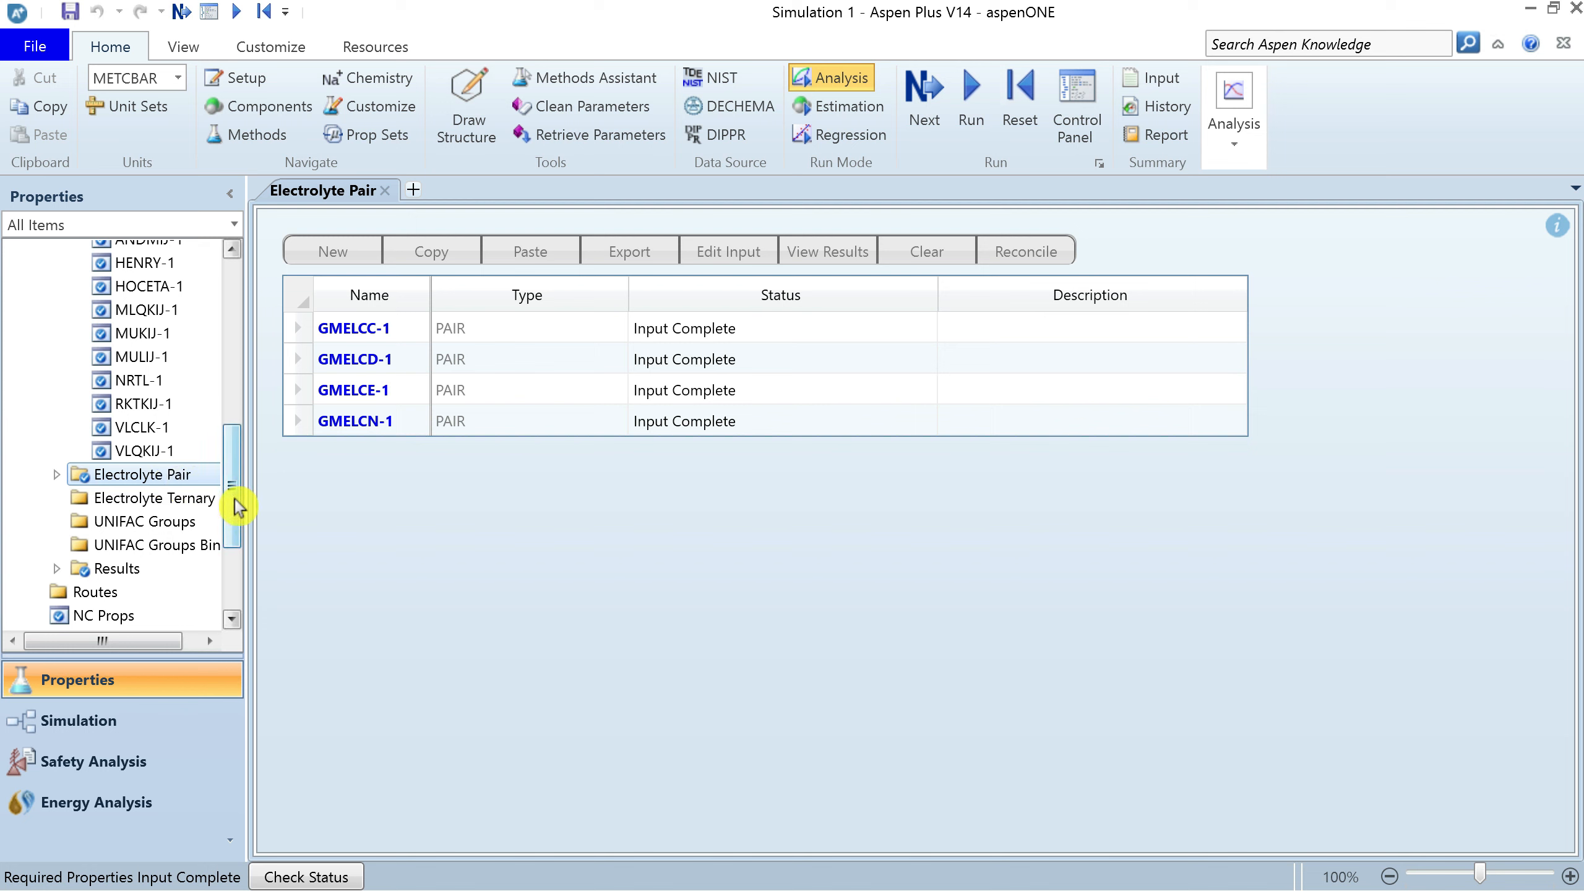
Run the properties calculation and save the simulation as lec-2.6b
{"action": "left_click", "coordinate": [974, 109]}
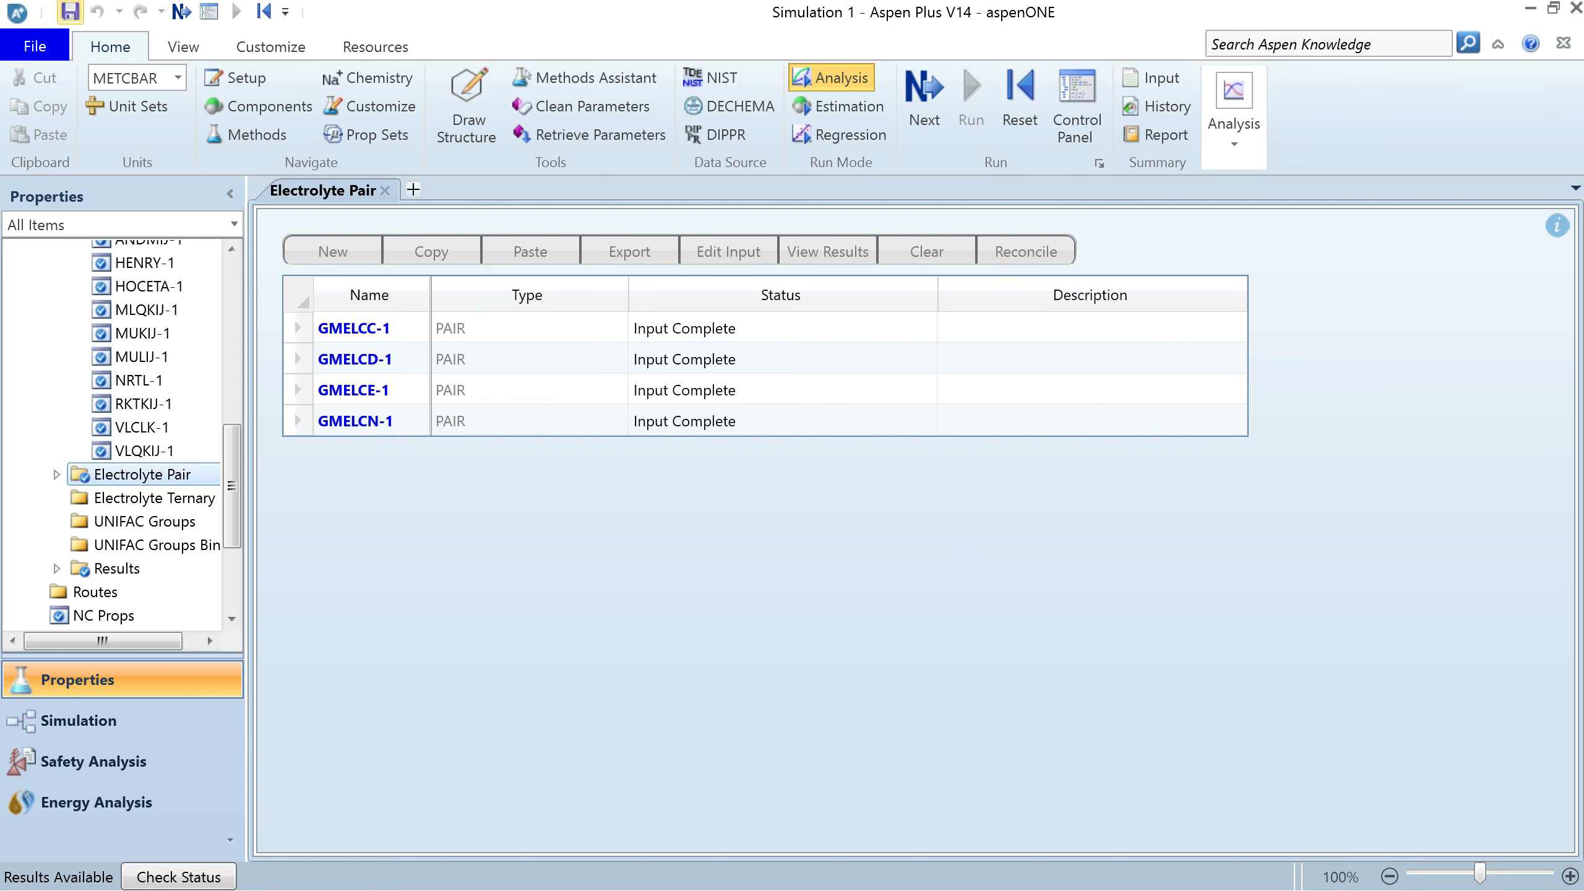
{"action": "left_click", "coordinate": [69, 12]}
{"action": "left_click", "coordinate": [357, 247]}
{"action": "left_click", "coordinate": [215, 629]}
{"action": "key", "text": "BackSpace"}
{"action": "type", "text": "b"}
{"action": "key", "text": "Return"}
Switch to the simulation environment and place an FSplit splitter and an Electrolyzer above and beyond it on the flowsheet
{"action": "left_click", "coordinate": [97, 718]}
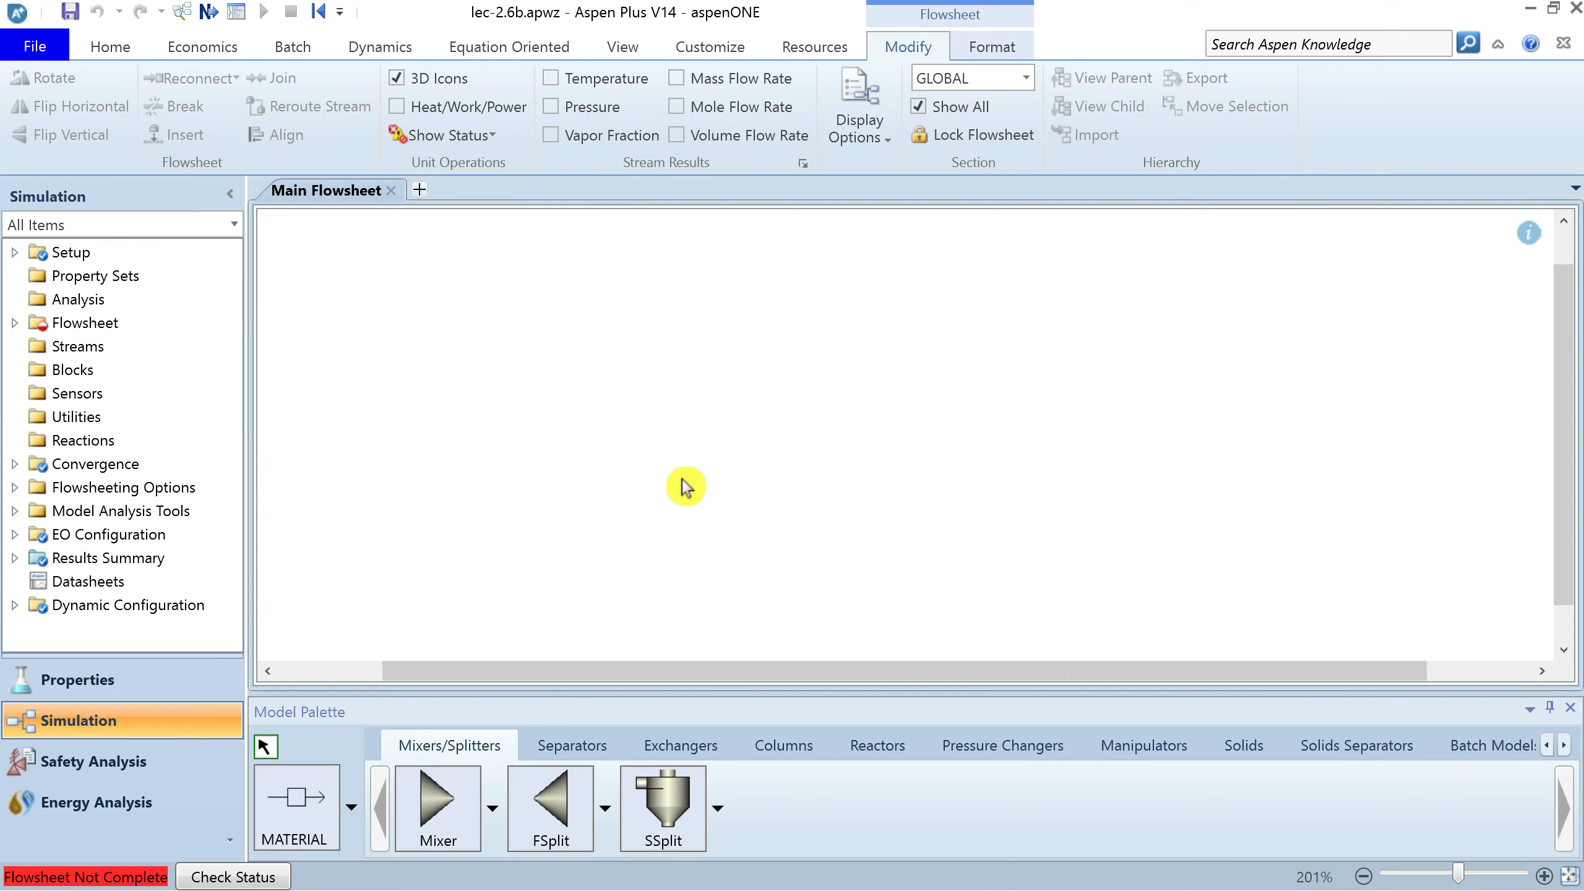
{"action": "left_click", "coordinate": [551, 815]}
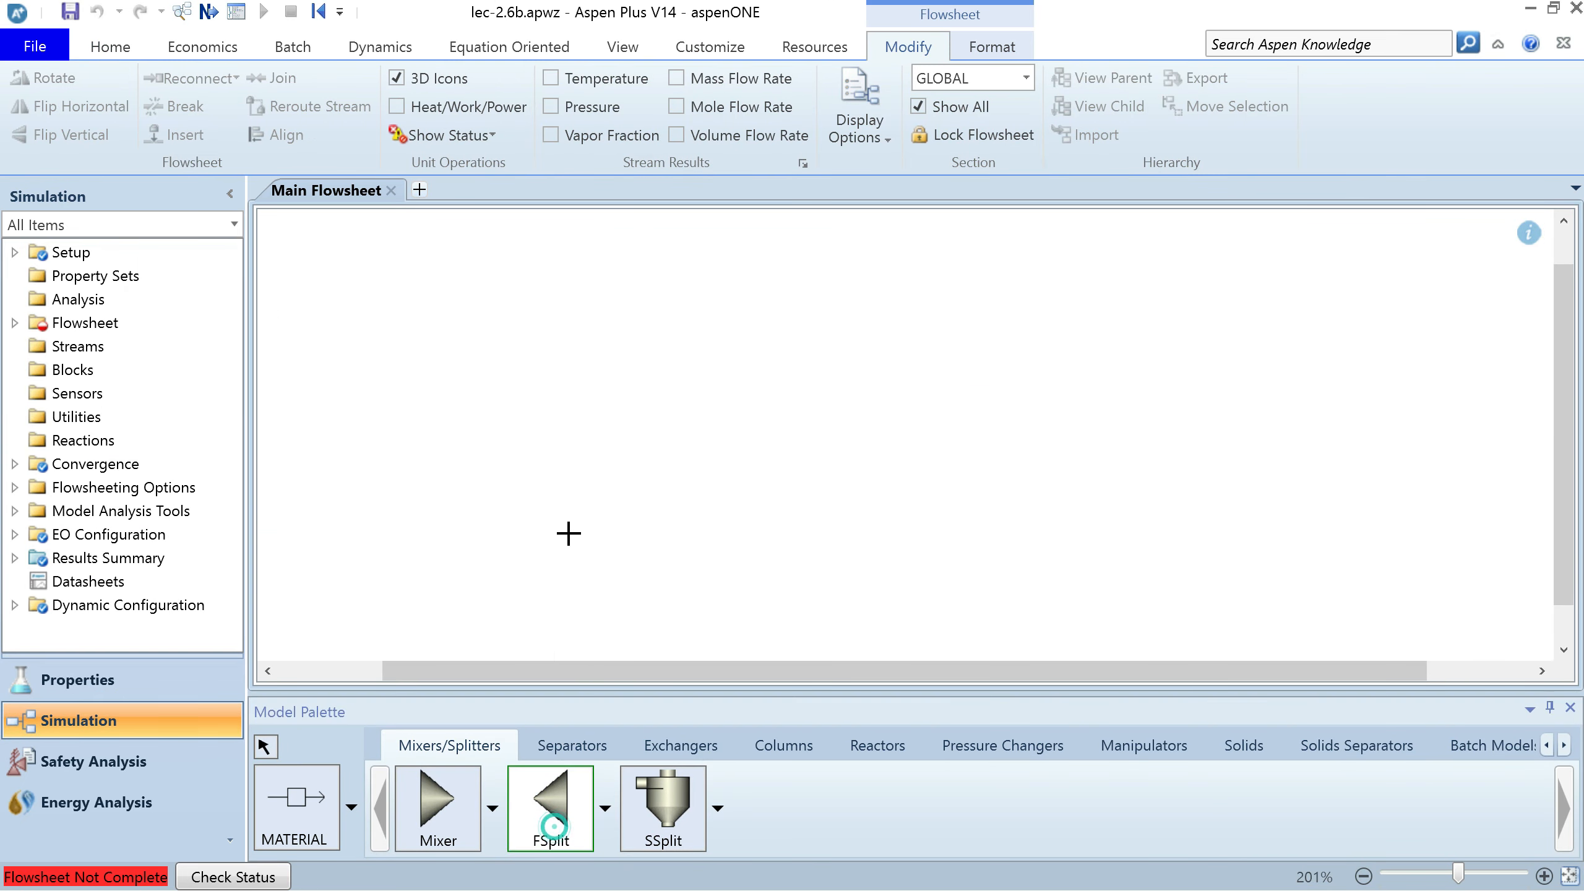
{"action": "left_click", "coordinate": [582, 490]}
{"action": "left_click", "coordinate": [885, 745]}
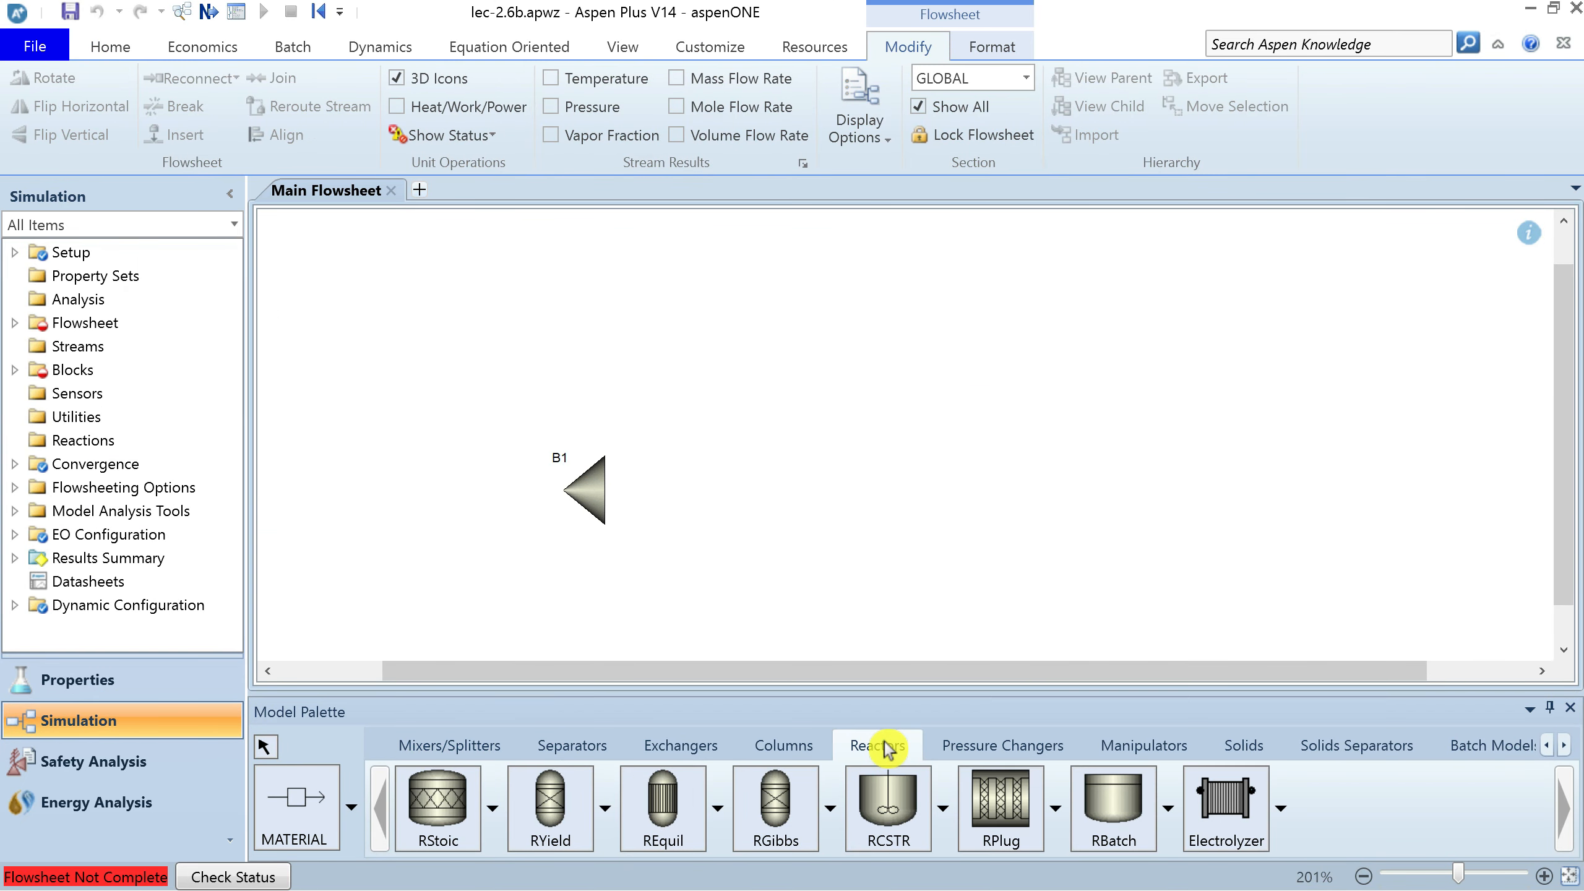
{"action": "left_click", "coordinate": [1224, 804]}
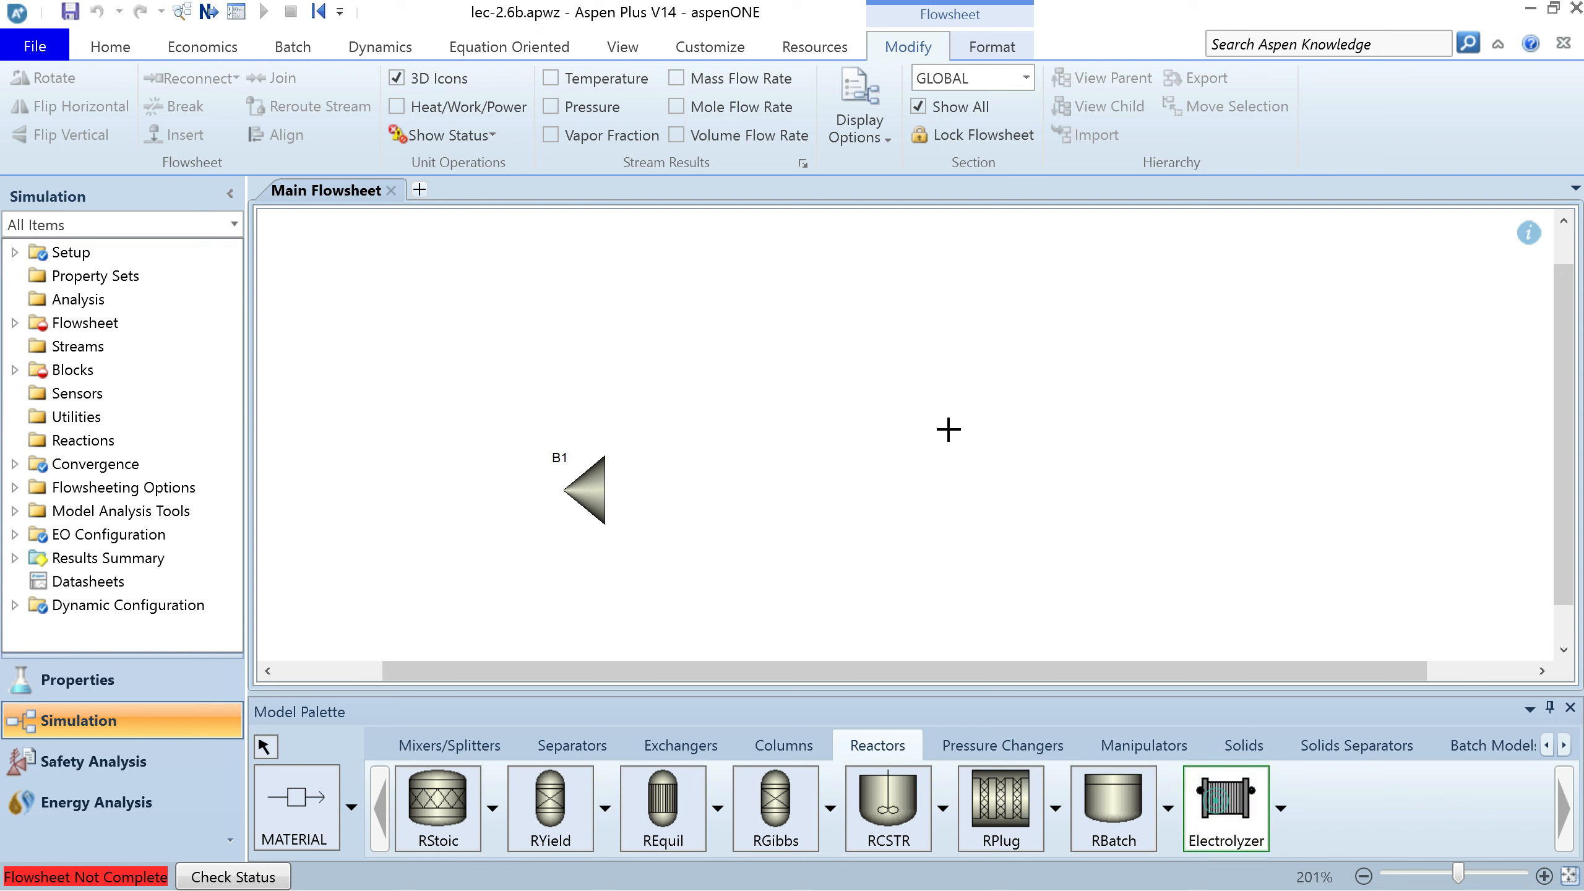
{"action": "left_click", "coordinate": [820, 337]}
Draw a material feed stream into the splitter and connect two splitter outlets to the electrolyzer's anode and cathode inlets
{"action": "left_click", "coordinate": [306, 805]}
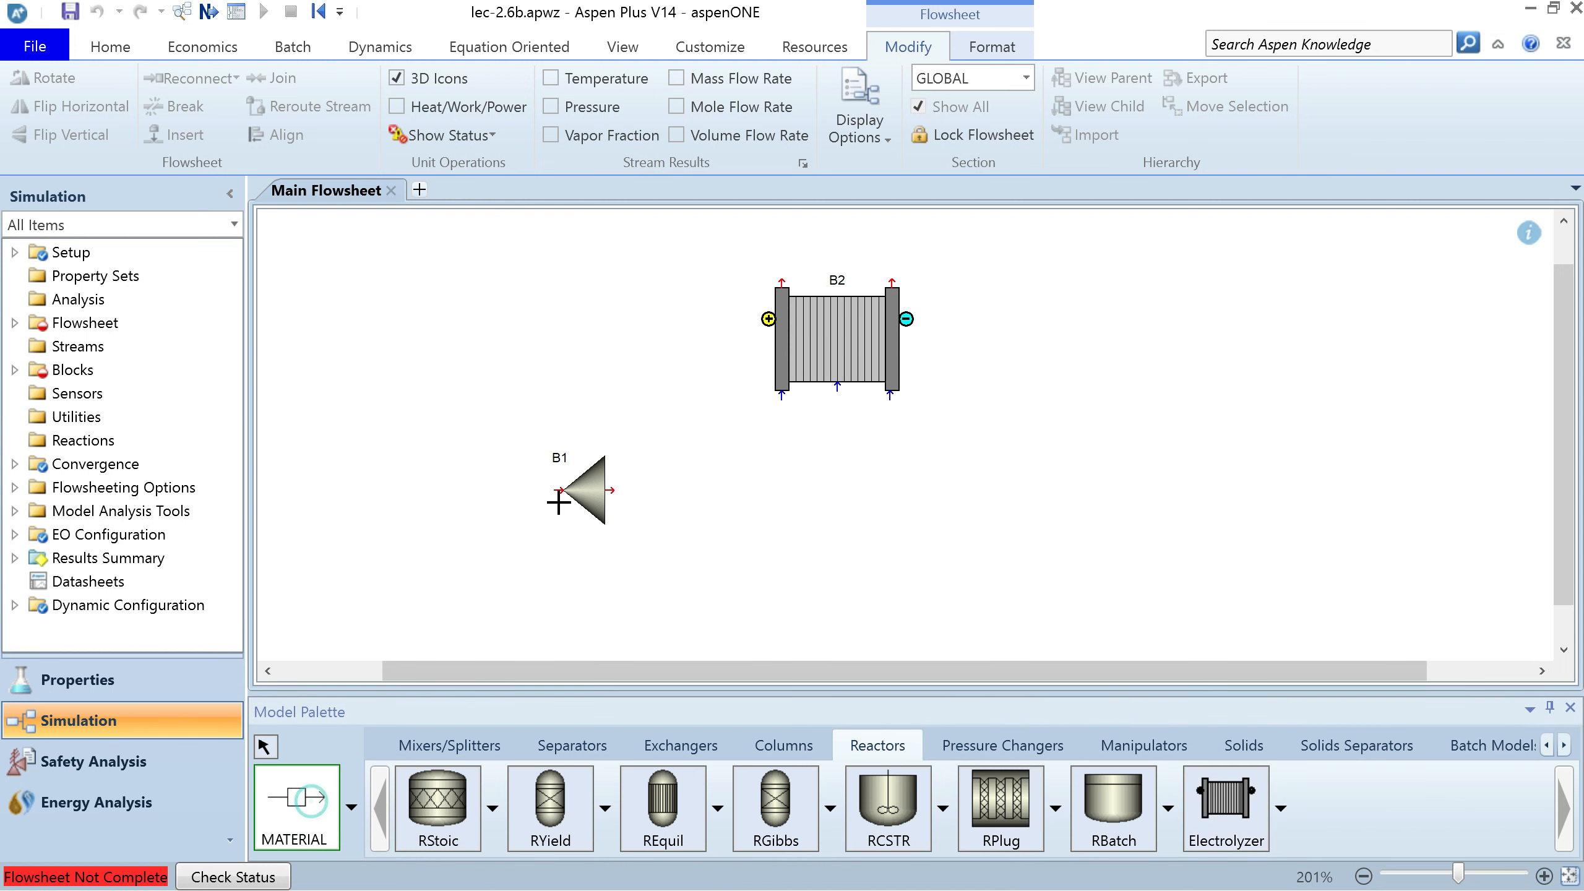
{"action": "left_click", "coordinate": [557, 489]}
{"action": "left_click", "coordinate": [353, 490]}
{"action": "left_click", "coordinate": [610, 491]}
{"action": "left_click", "coordinate": [779, 393]}
{"action": "left_click", "coordinate": [610, 491]}
{"action": "left_click", "coordinate": [890, 393]}
Draw material product streams from the electrolyzer's cathode and anode outlets
{"action": "left_click", "coordinate": [891, 283]}
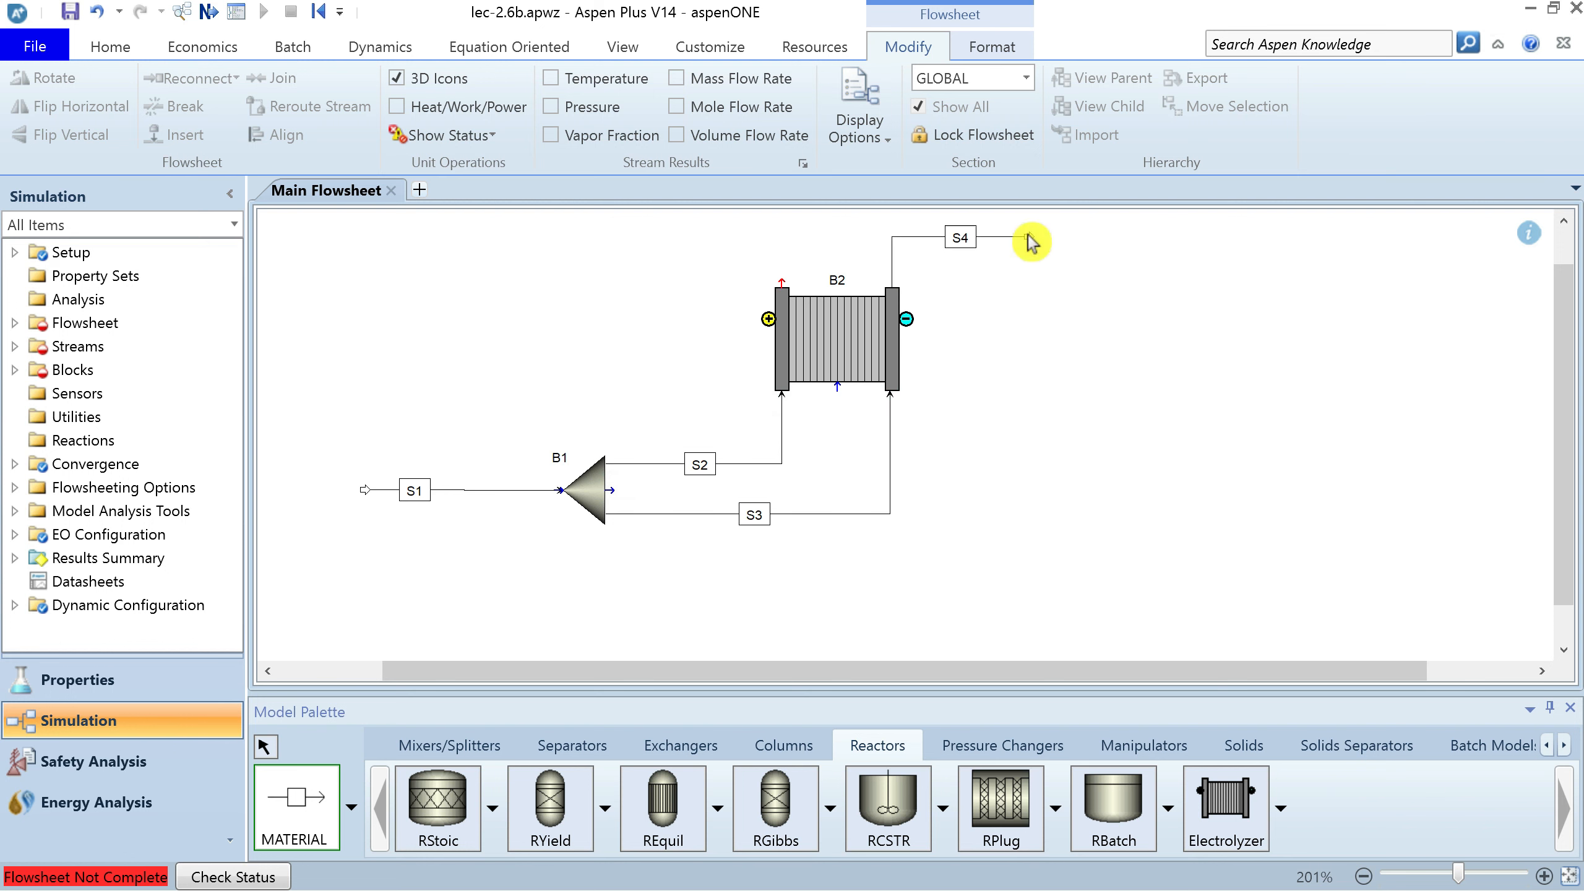
{"action": "left_click", "coordinate": [1029, 236]}
{"action": "left_click", "coordinate": [780, 280]}
{"action": "left_click", "coordinate": [639, 237]}
{"action": "right_click", "coordinate": [643, 237]}
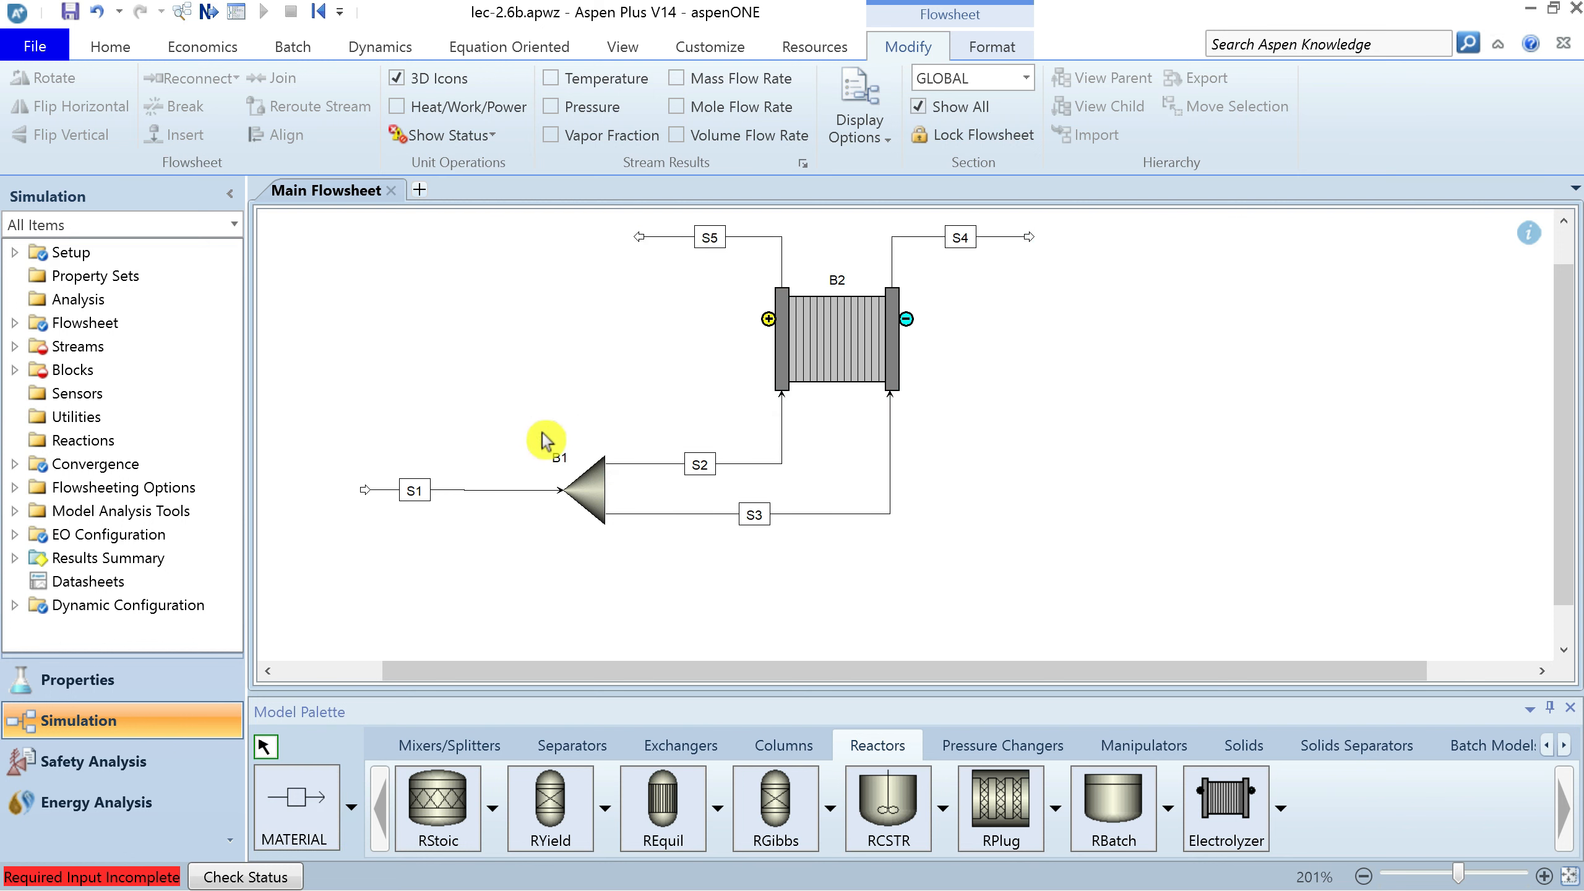
Rename the inlet stream FEED, the splitter FSPLIT, and the streams entering the electrolyzer AN-IN and CA-IN
{"action": "double_click", "coordinate": [416, 493]}
{"action": "type", "text": "FEED"}
{"action": "key", "text": "Return"}
{"action": "double_click", "coordinate": [560, 459]}
{"action": "type", "text": "FSPLIT"}
{"action": "key", "text": "Return"}
{"action": "double_click", "coordinate": [698, 468]}
{"action": "type", "text": "AN-IN"}
{"action": "key", "text": "Return"}
{"action": "double_click", "coordinate": [754, 515]}
{"action": "type", "text": "CA-IN"}
{"action": "key", "text": "Return"}
Rename the electrolyzer's outlet streams CA-OUT and AN-OUT, and the electrolyzer block STACK
{"action": "double_click", "coordinate": [960, 237]}
{"action": "type", "text": "CA-OUT"}
{"action": "key", "text": "Return"}
{"action": "double_click", "coordinate": [710, 237]}
{"action": "type", "text": "AN-OUT"}
{"action": "key", "text": "Return"}
{"action": "double_click", "coordinate": [837, 280]}
{"action": "type", "text": "STACK"}
{"action": "key", "text": "Return"}
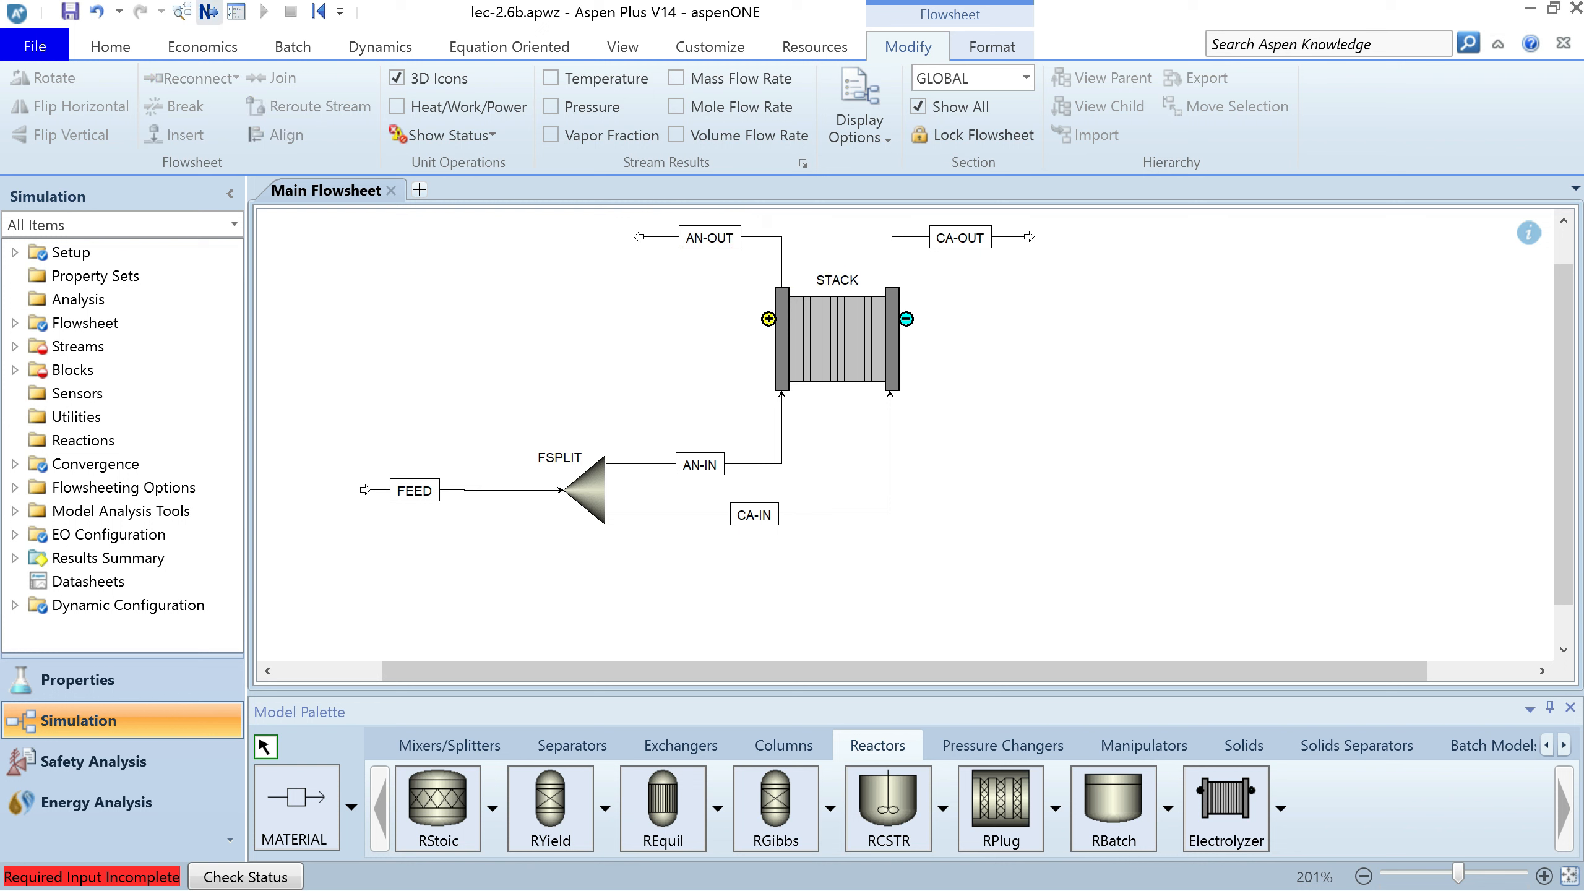
Set the FEED stream's temperature to 72 C, its pressure to 7 bar and its total flow rate to 445
{"action": "left_click", "coordinate": [209, 11]}
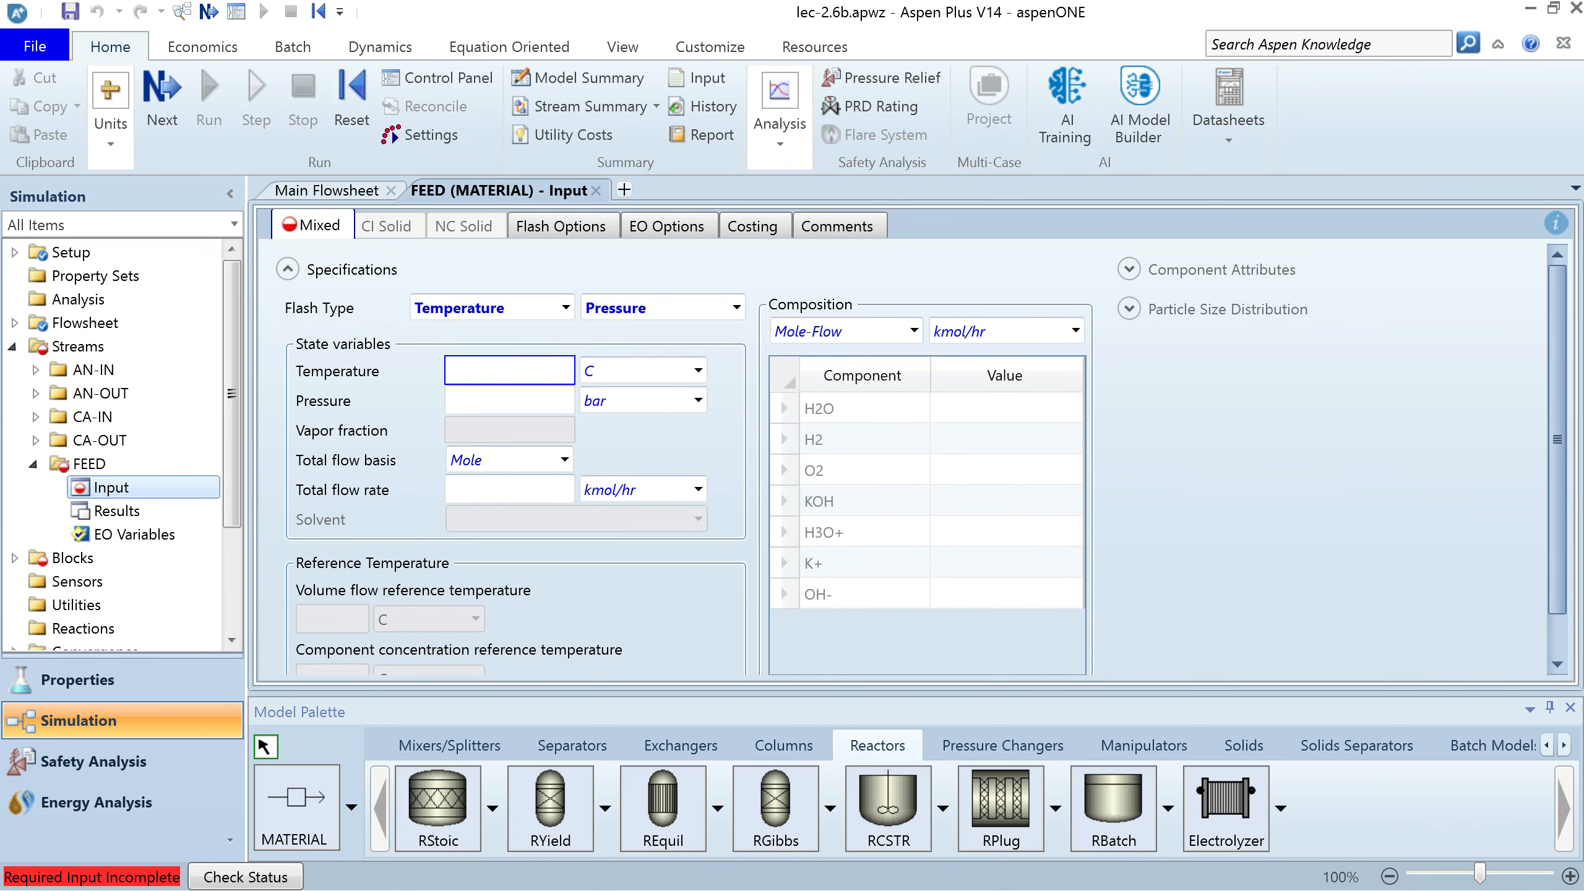
{"action": "type", "text": "72"}
{"action": "left_click", "coordinate": [530, 399]}
{"action": "type", "text": "7"}
{"action": "left_click", "coordinate": [536, 491]}
{"action": "type", "text": "445"}
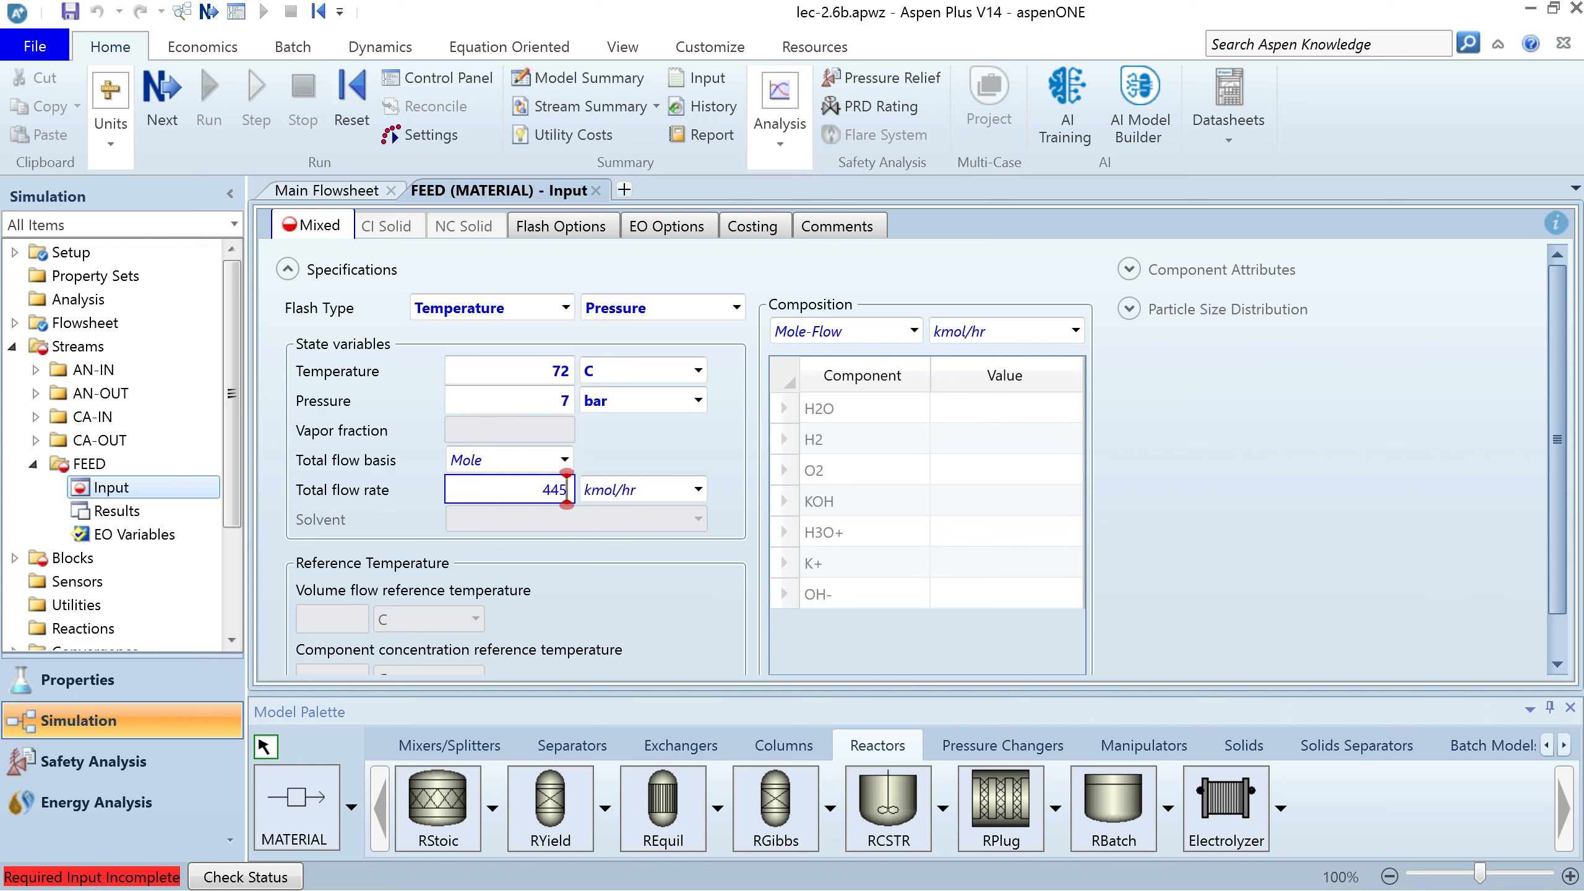
Change the FEED stream's total flow basis to Mass with kg/sec as the flow unit
{"action": "left_click", "coordinate": [533, 462]}
{"action": "scroll", "coordinate": [534, 463], "scroll_direction": "down", "scroll_amount": 1}
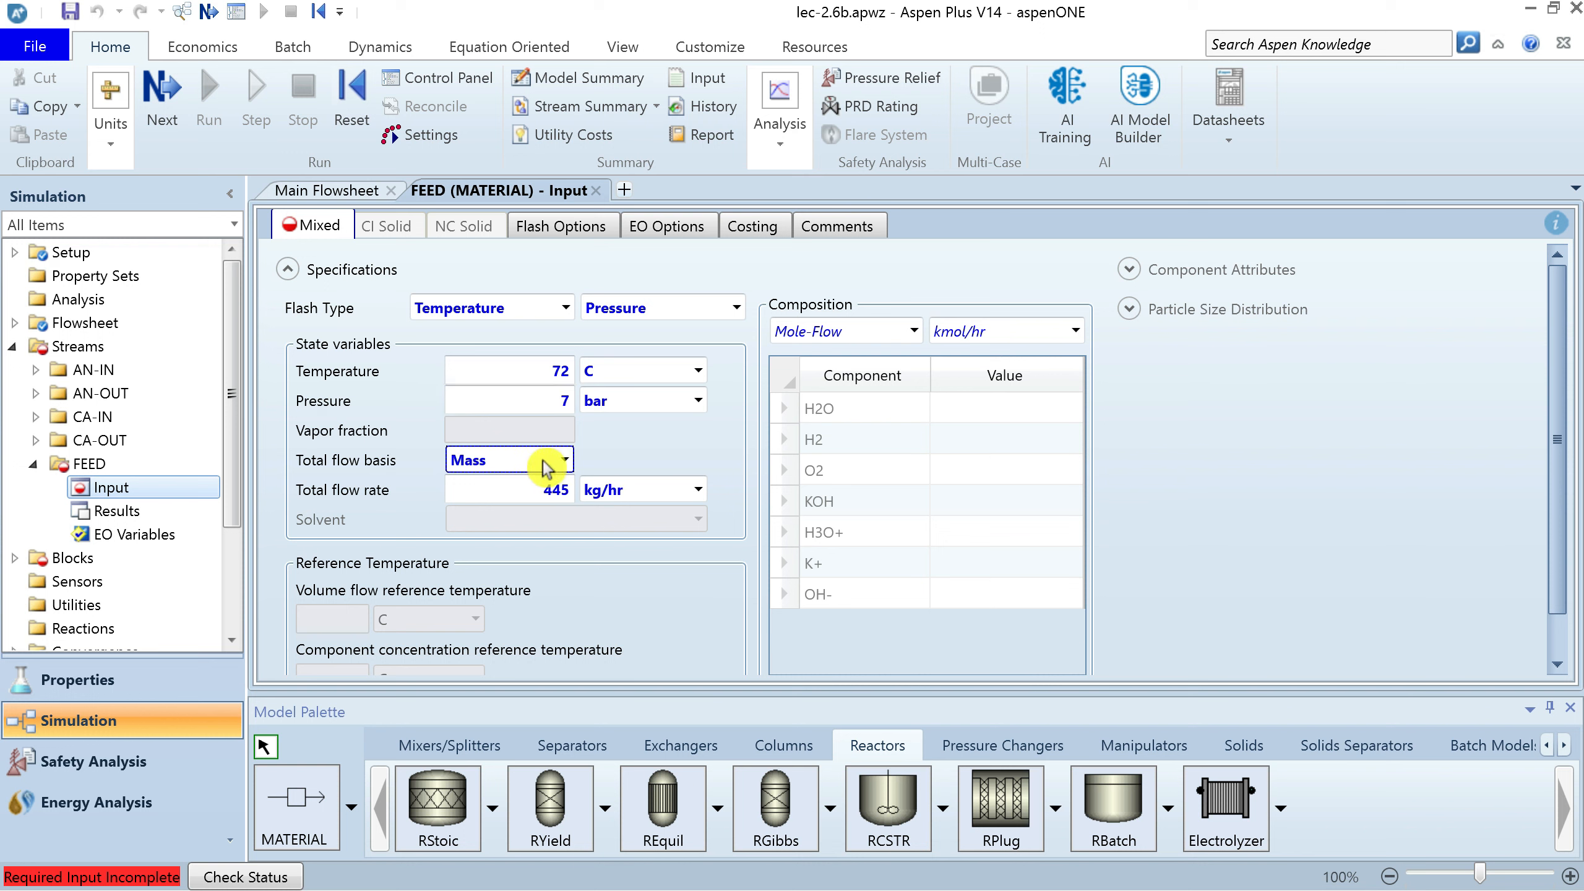
{"action": "left_click", "coordinate": [698, 499]}
{"action": "left_click", "coordinate": [645, 172]}
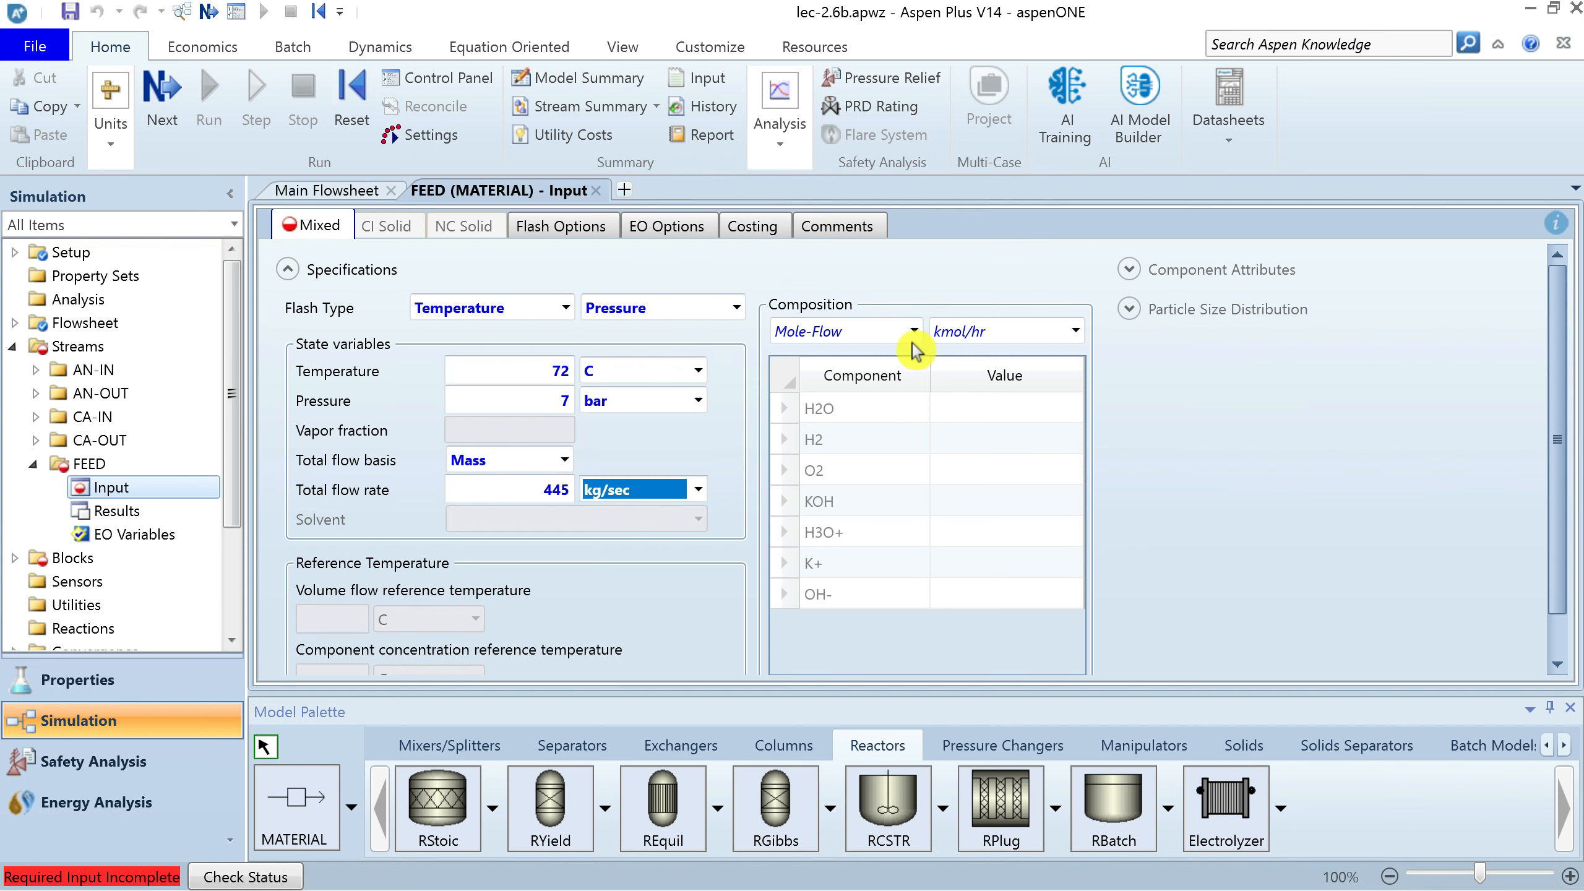
Specify the FEED composition by mass fraction with 0.75 H2O and 0.25 KOH
{"action": "left_click", "coordinate": [914, 331]}
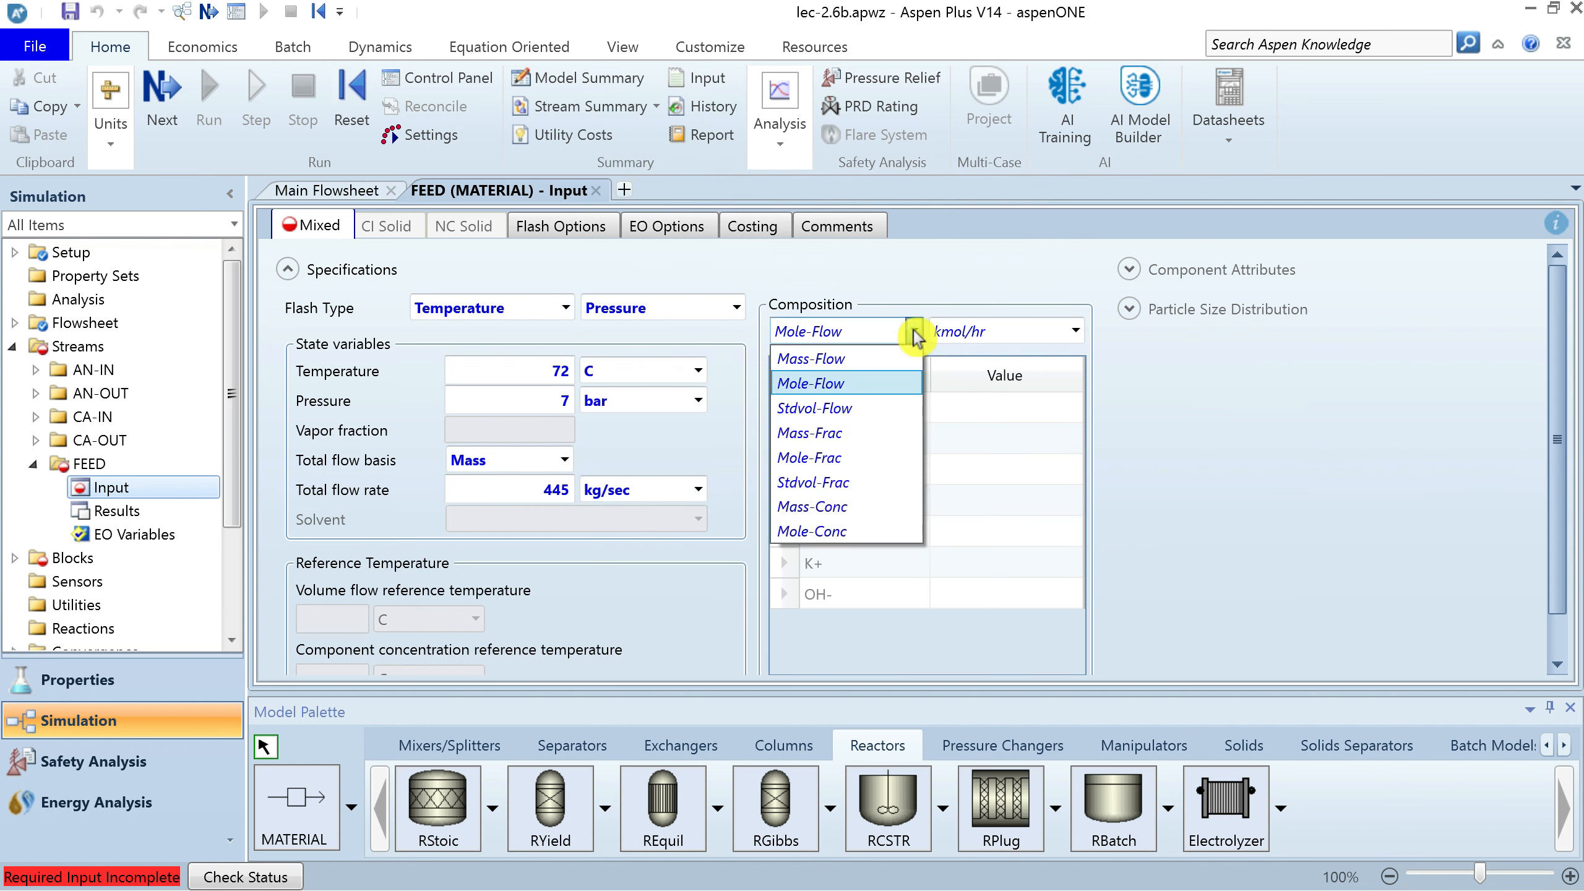
{"action": "left_click", "coordinate": [828, 434]}
{"action": "left_click", "coordinate": [969, 410]}
{"action": "type", "text": "0.75"}
{"action": "left_click", "coordinate": [998, 501]}
{"action": "type", "text": "0.25"}
{"action": "key", "text": "Return"}
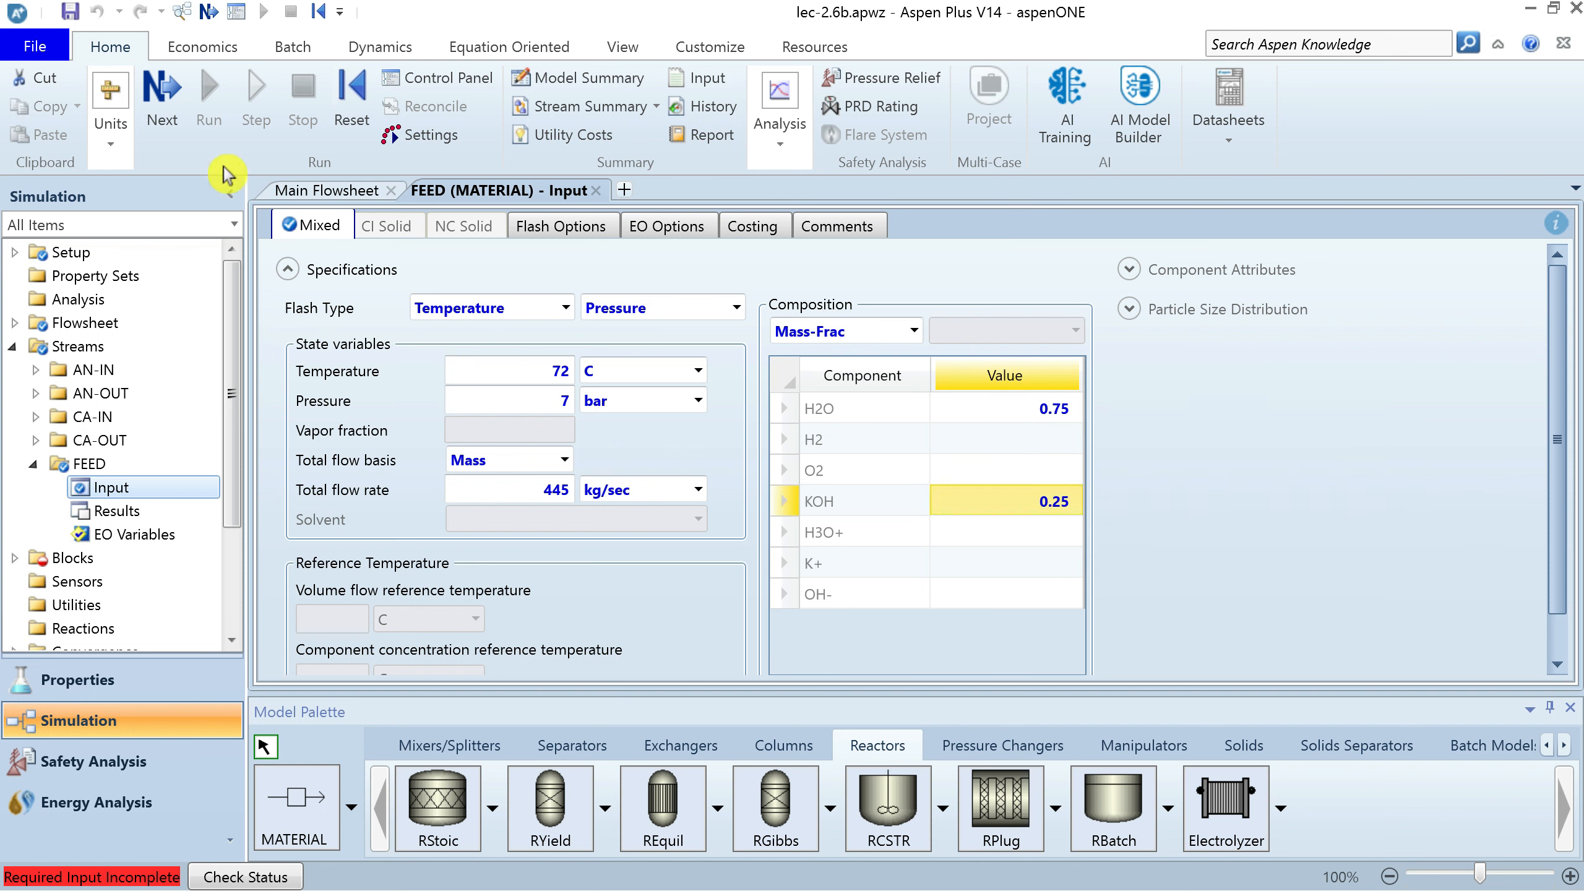
Set the split fraction of the AN-IN outlet stream to 0.75 in the FSPLIT block
{"action": "left_click", "coordinate": [158, 95]}
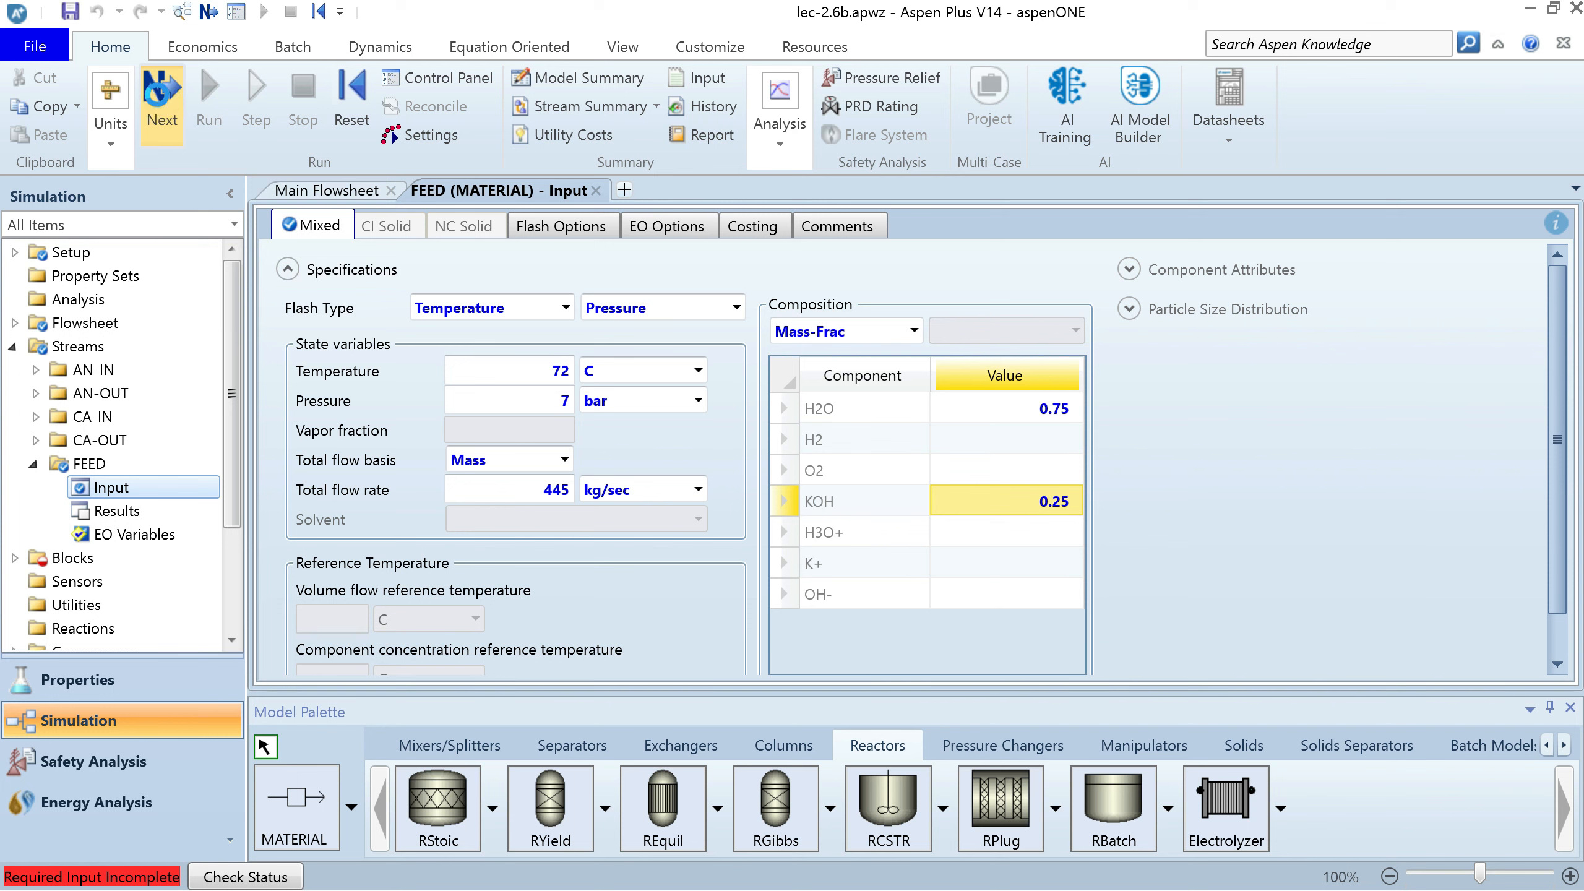
{"action": "left_click", "coordinate": [826, 337]}
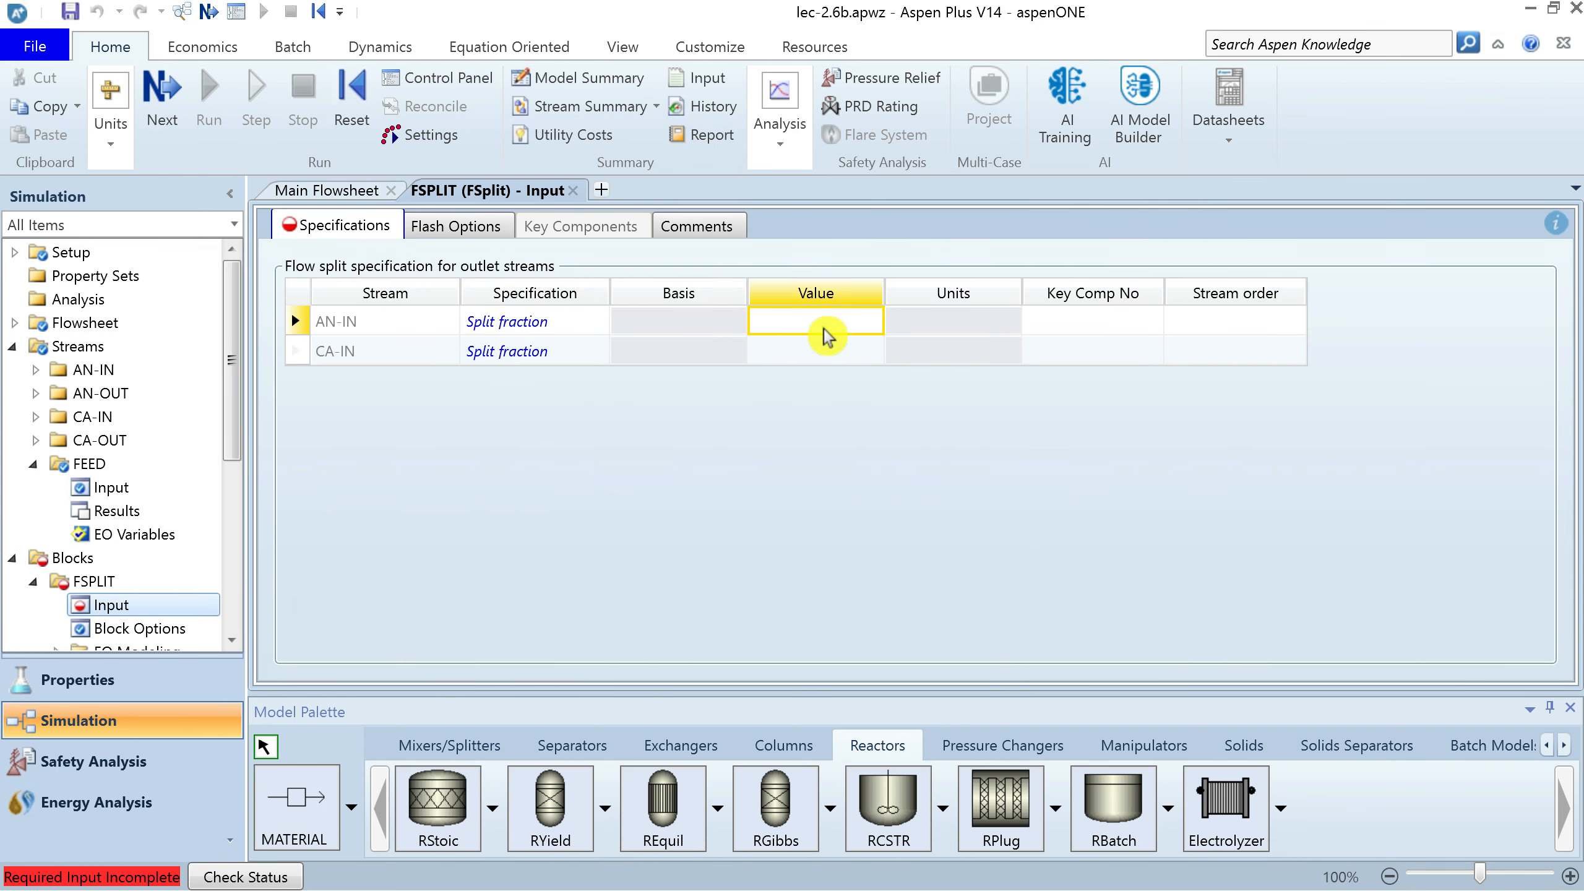
{"action": "type", "text": "0.75"}
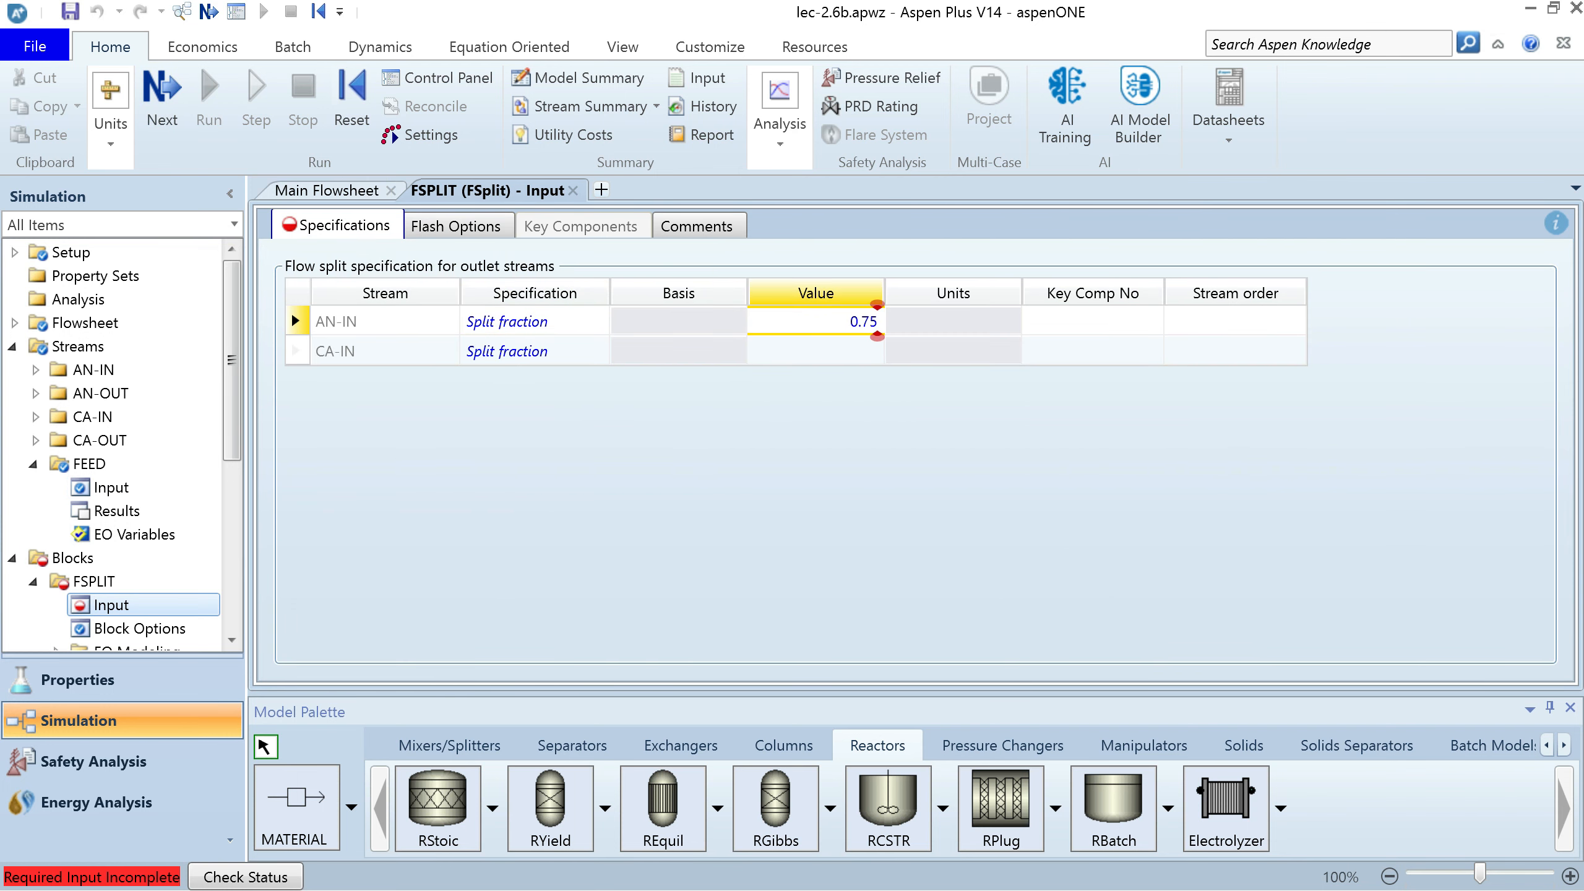
{"action": "left_click", "coordinate": [725, 485]}
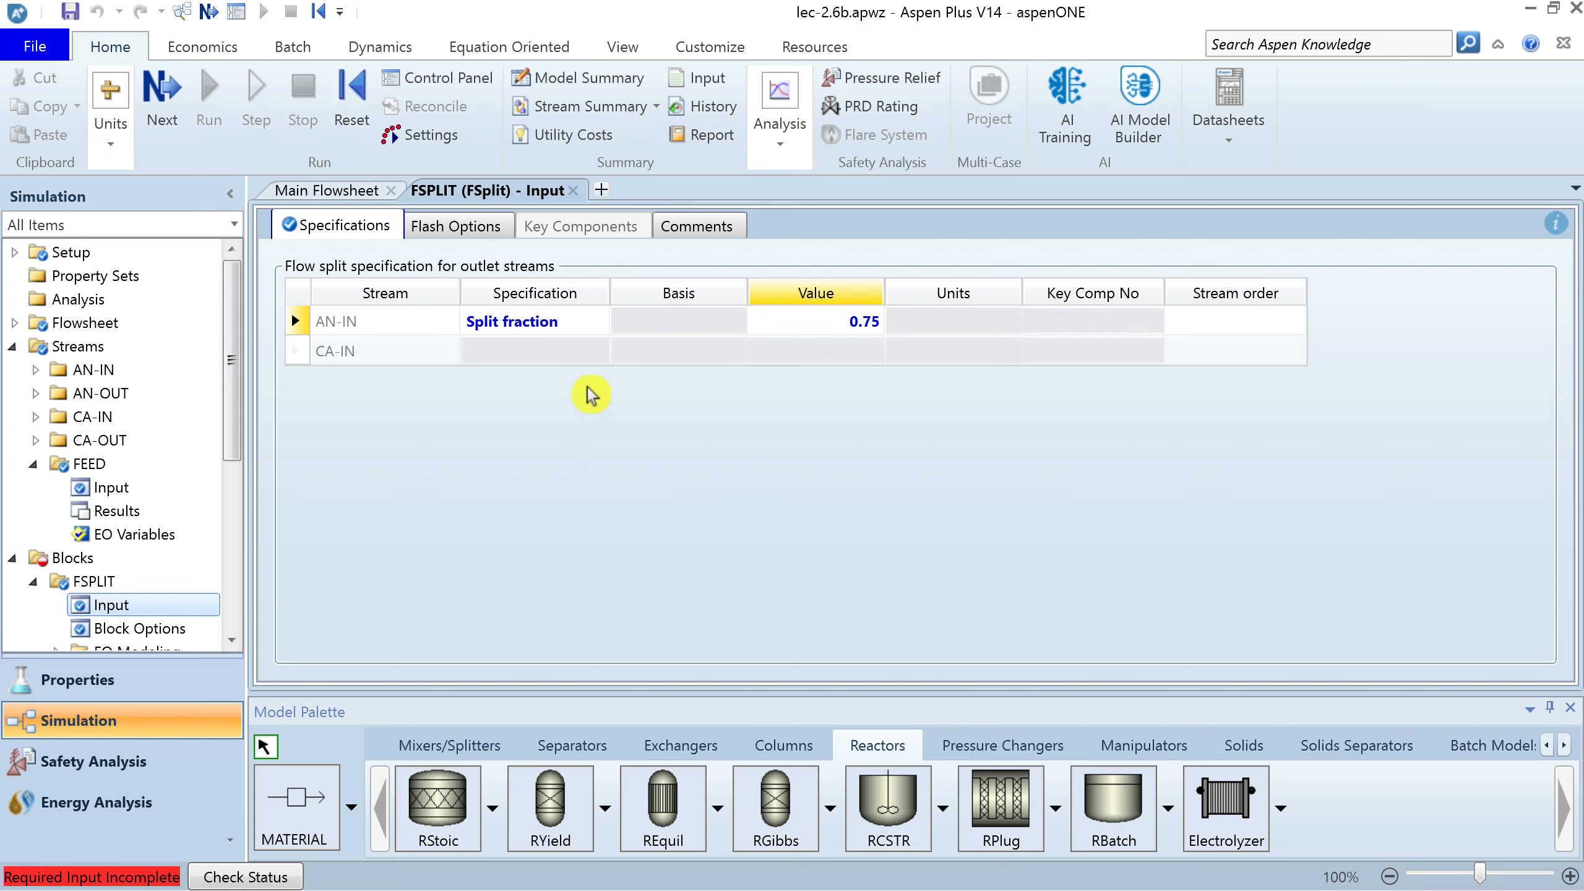
{"action": "mouse_move", "coordinate": [549, 363]}
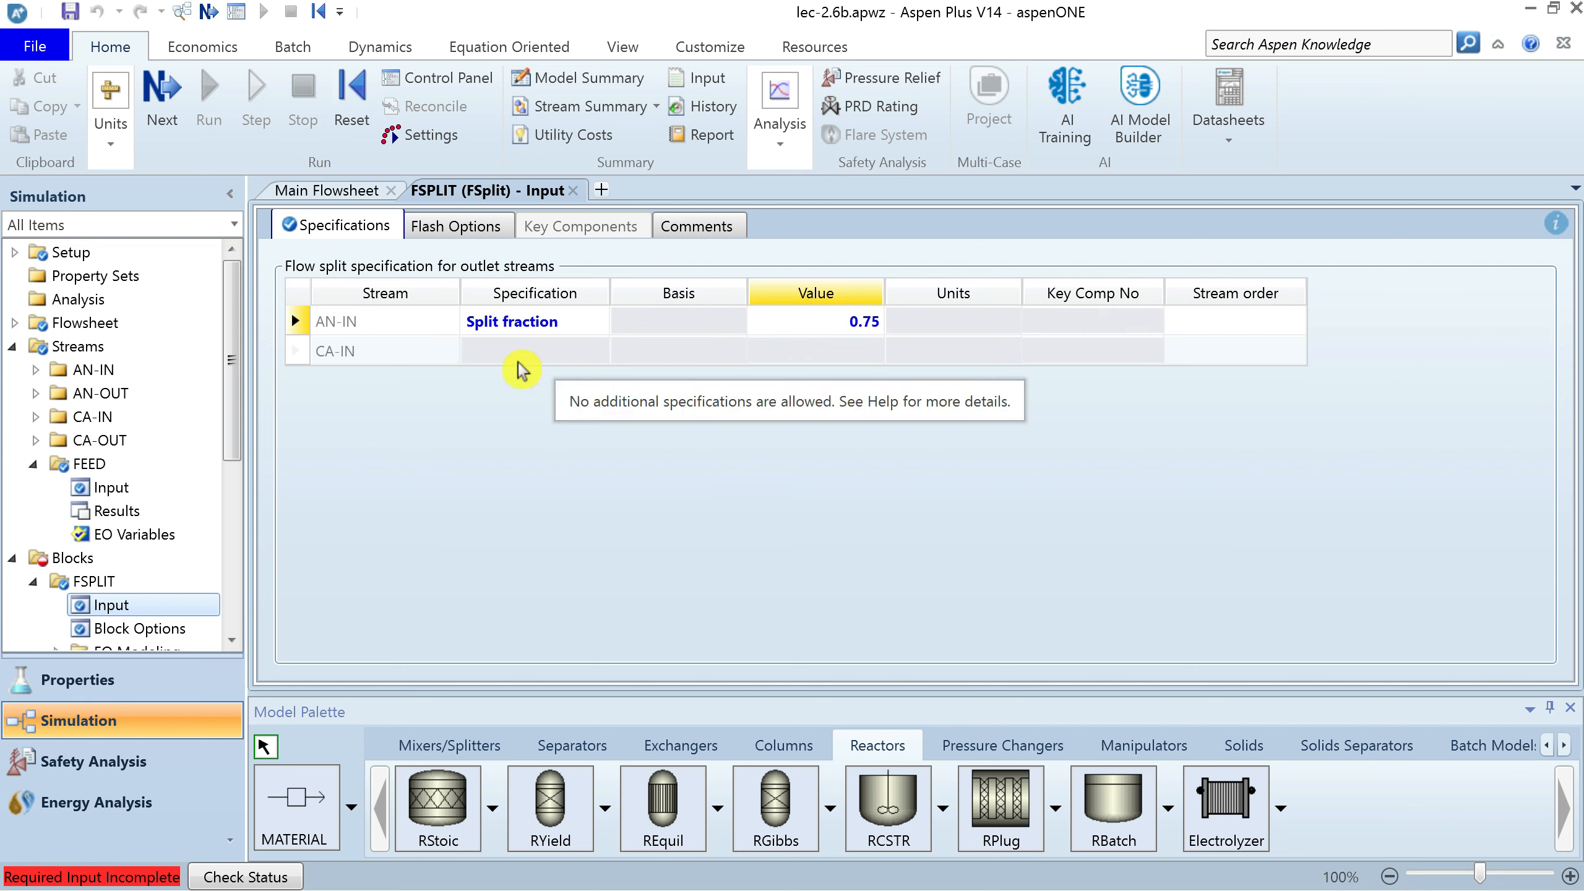
Open the setup form of the STACK electrolyzer block
{"action": "left_click", "coordinate": [161, 99]}
{"action": "left_click_drag", "start_coordinate": [243, 371], "coordinate": [241, 507]}
{"action": "left_click", "coordinate": [125, 462]}
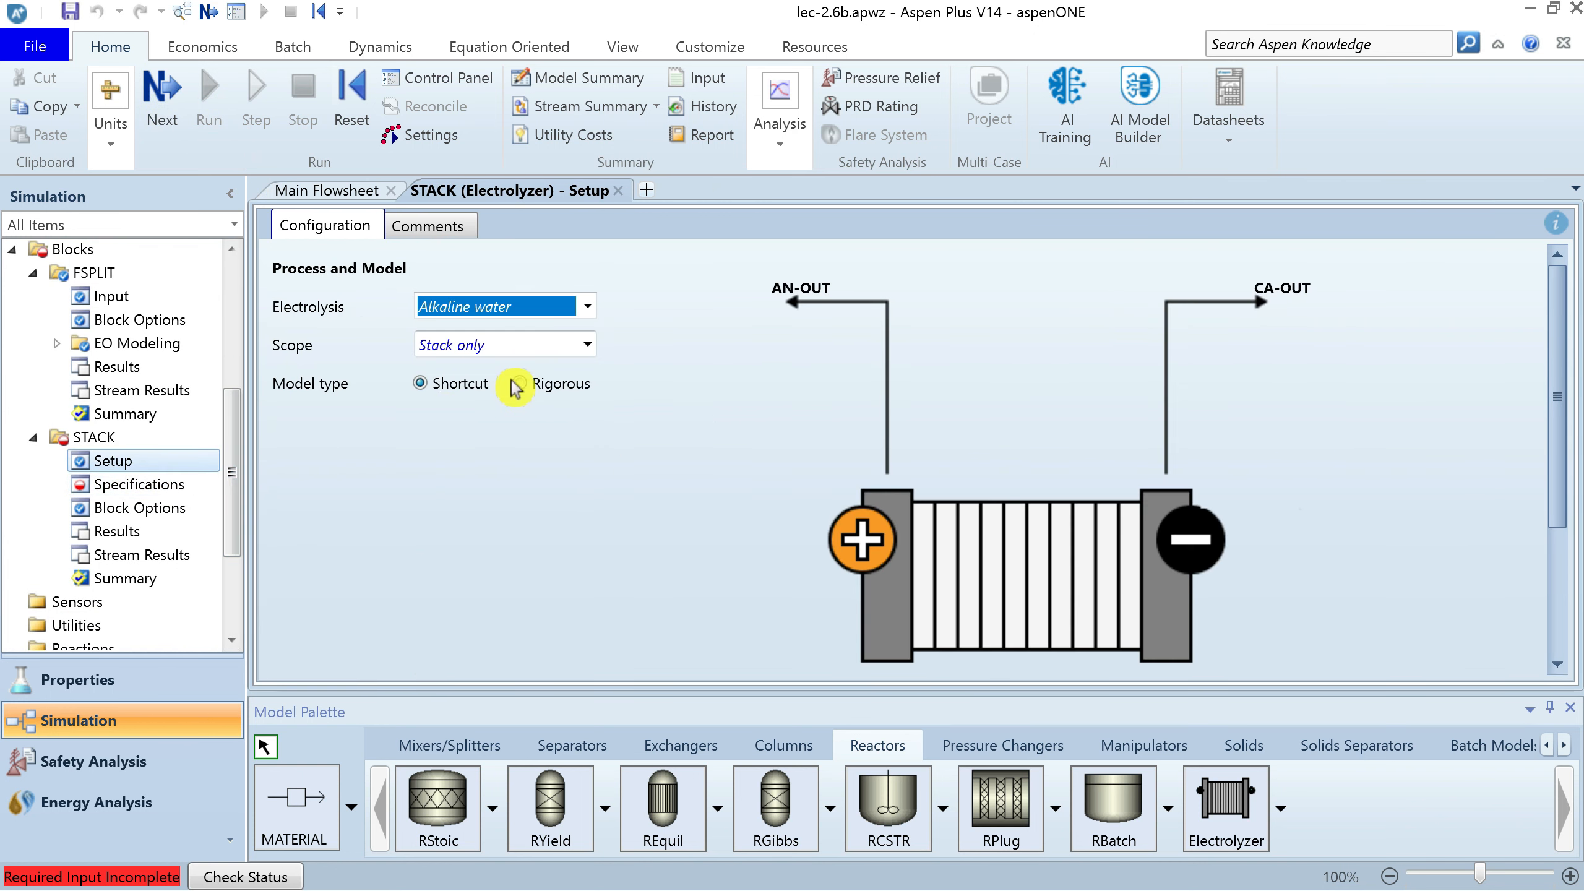
Try the Module scope for the STACK electrolyzer and return the scope to Stack only
{"action": "left_click", "coordinate": [586, 348]}
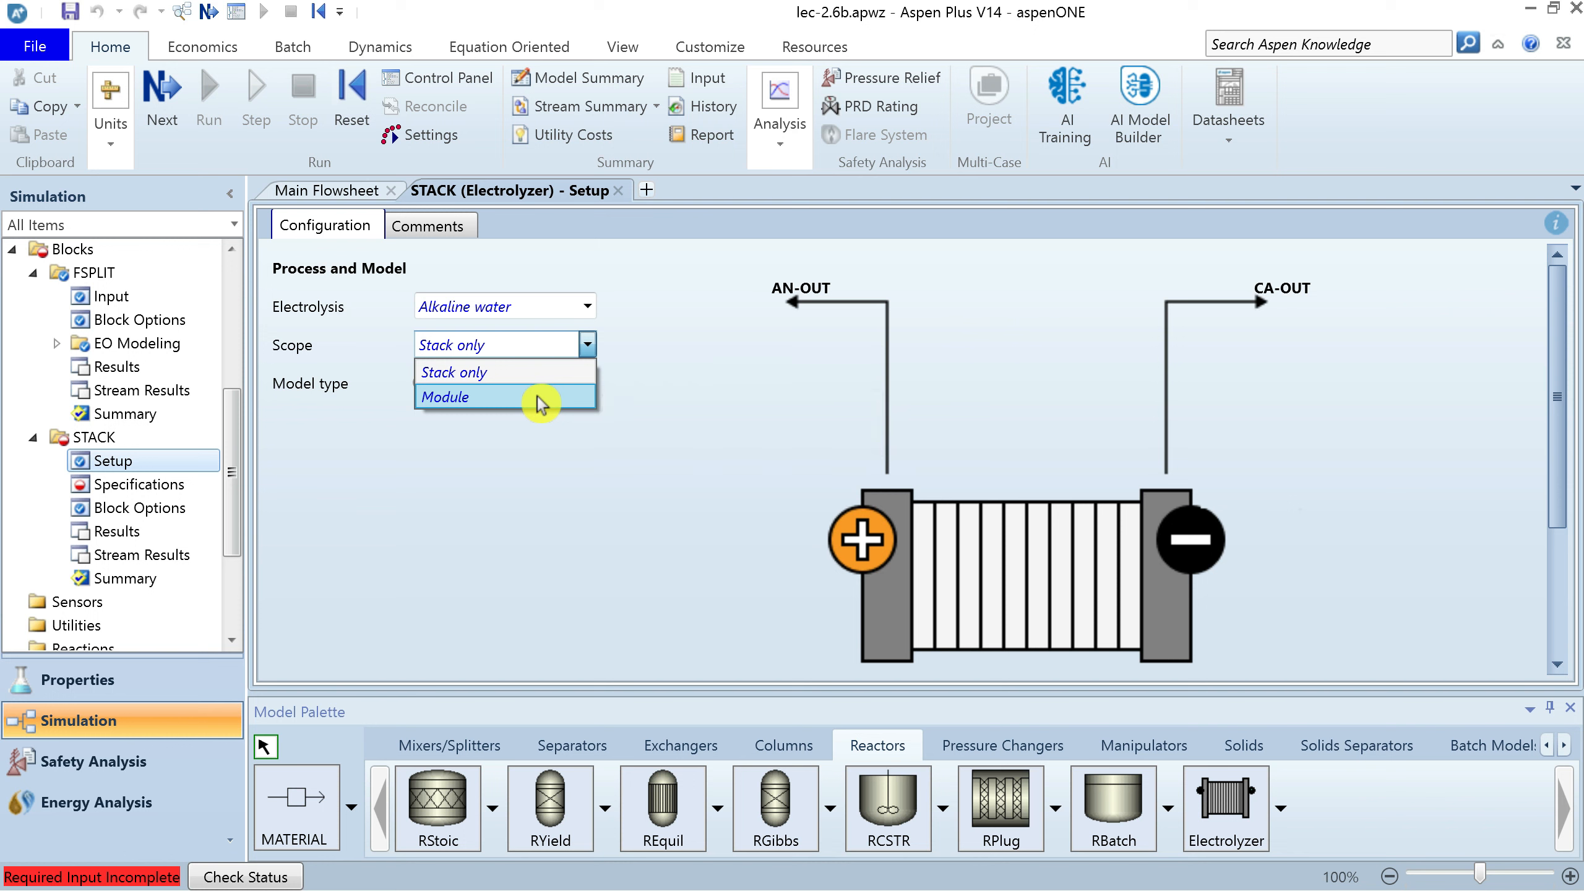
{"action": "left_click", "coordinate": [656, 377]}
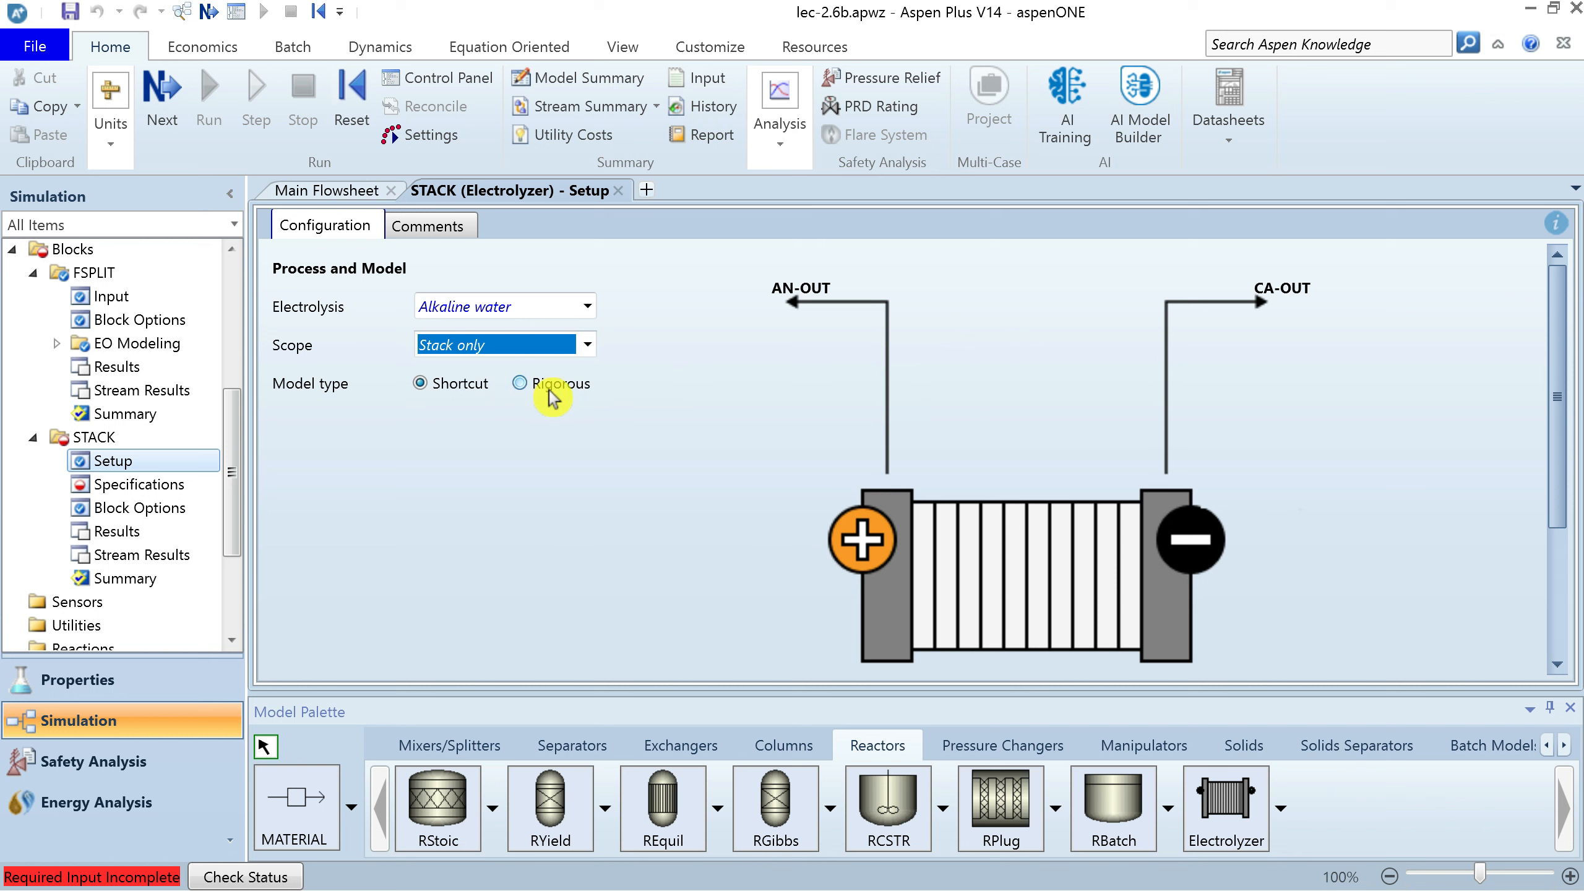
{"action": "left_click", "coordinate": [585, 344]}
{"action": "left_click", "coordinate": [519, 396]}
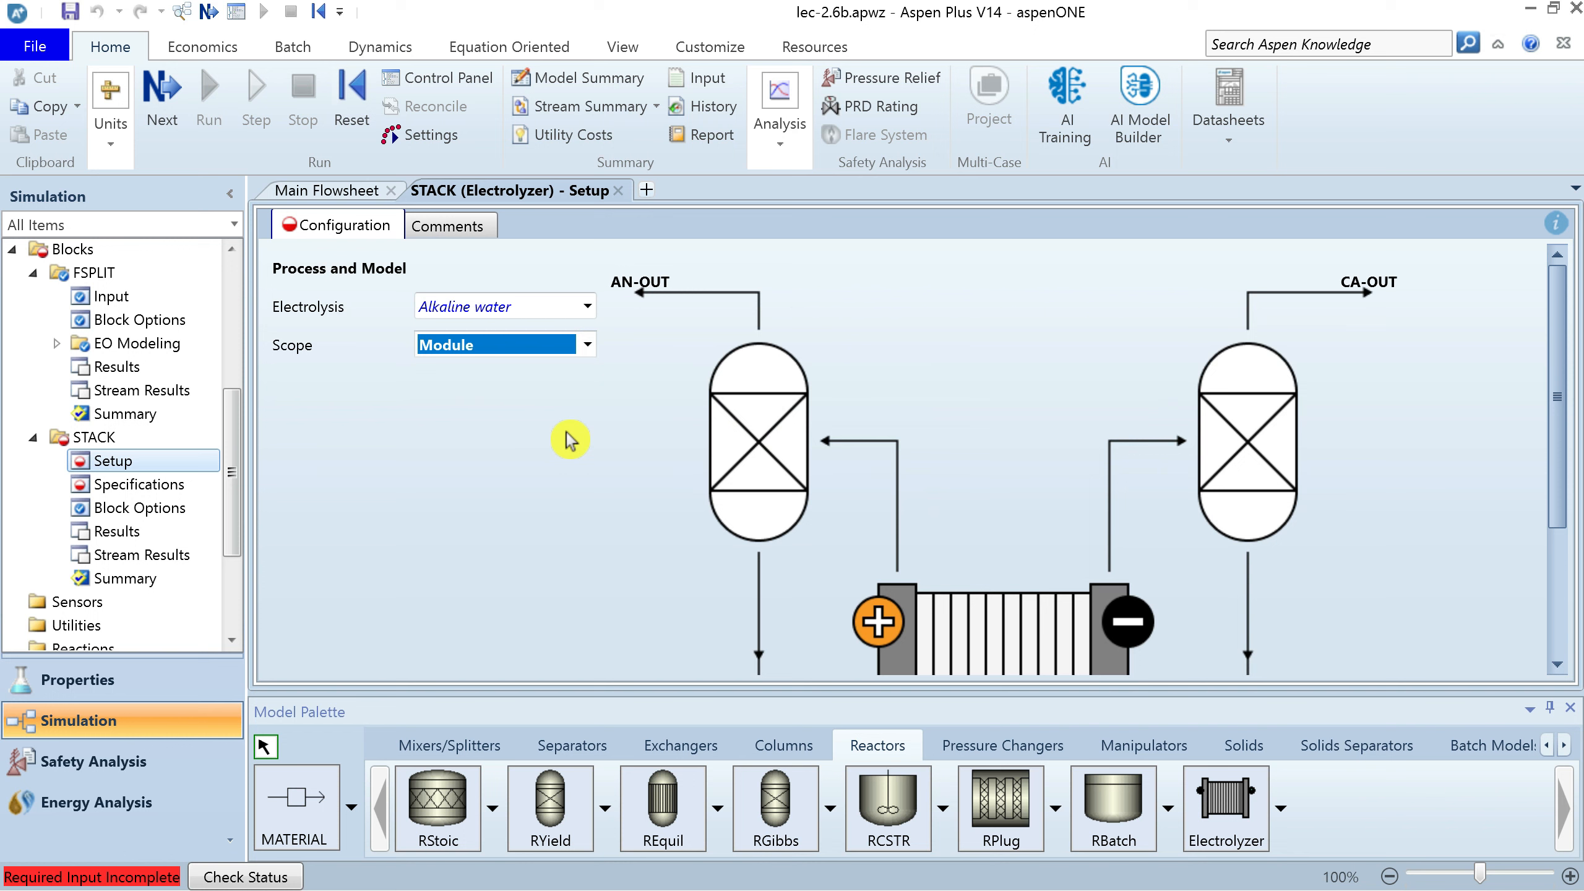
{"action": "left_click", "coordinate": [586, 344]}
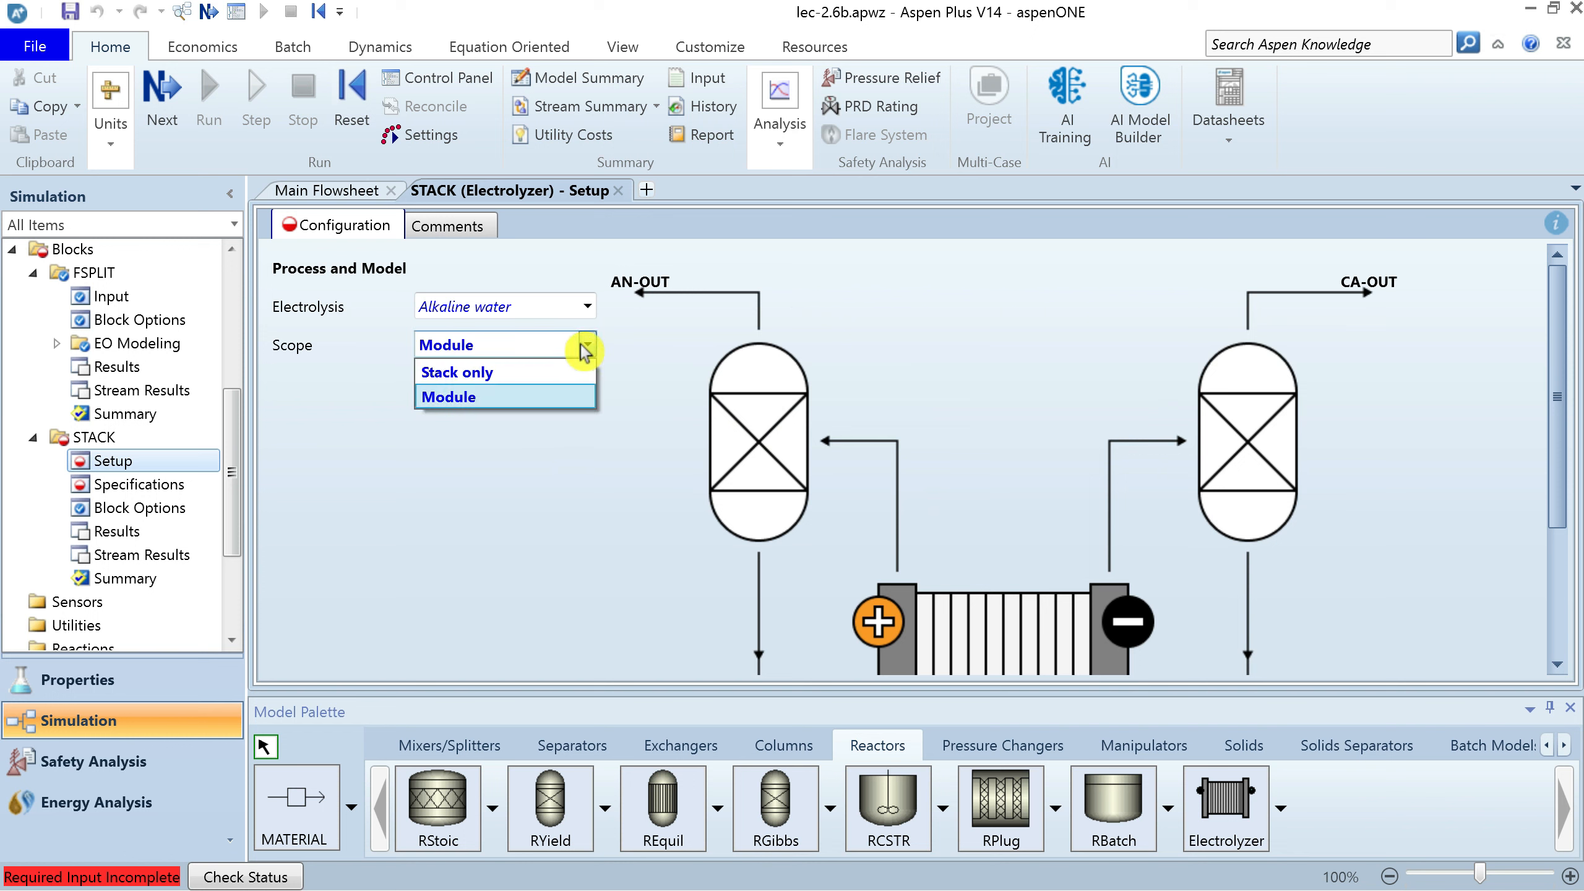
{"action": "left_click", "coordinate": [525, 369]}
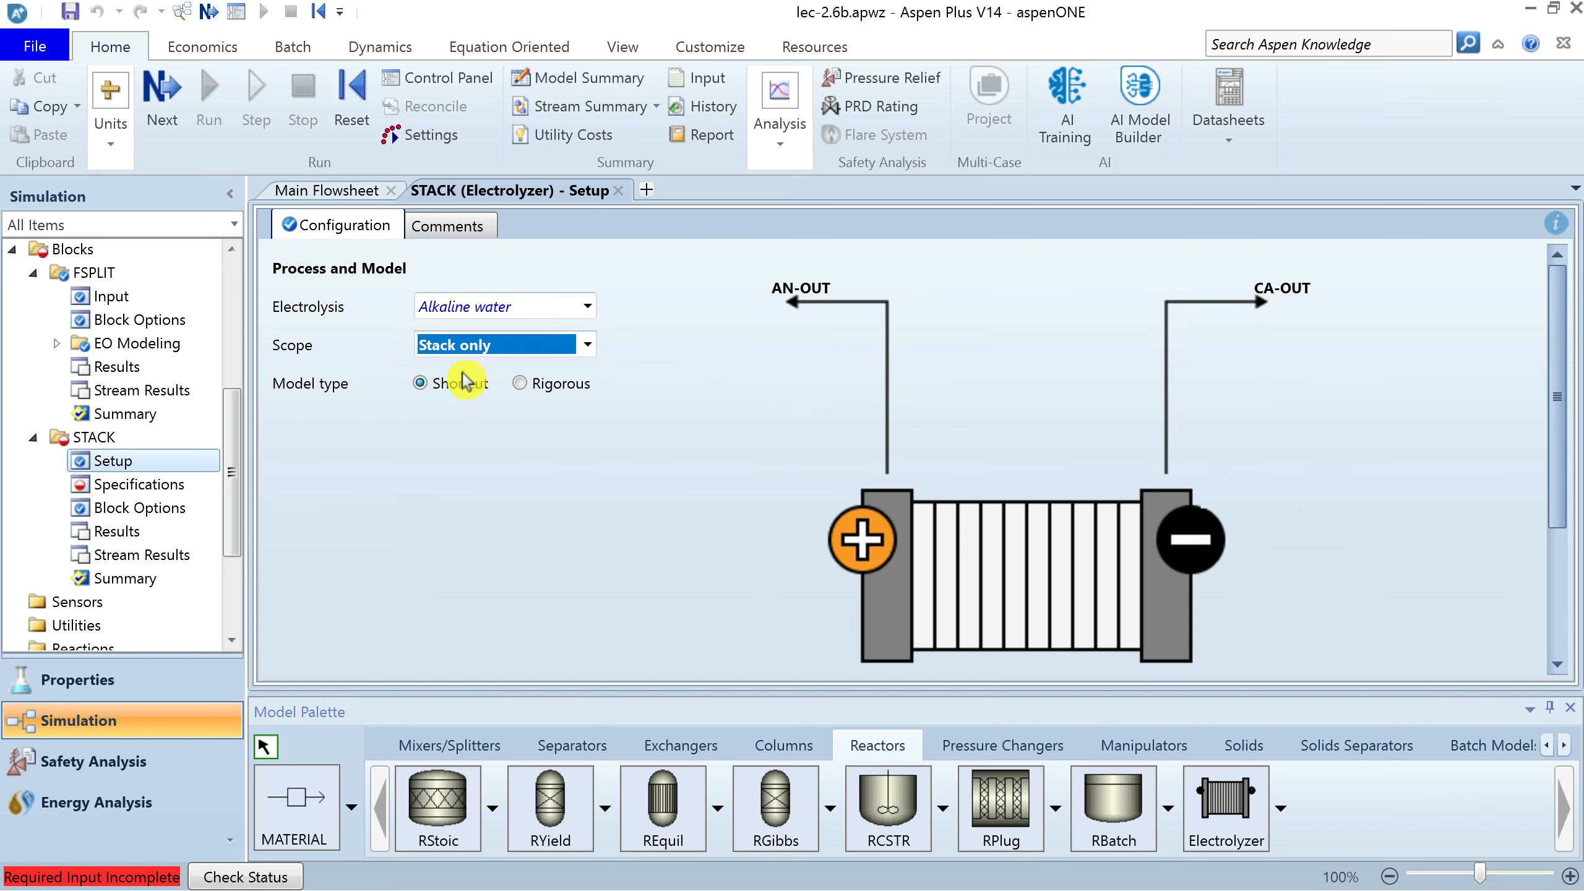
Open the STACK electrolyzer's specifications and auto-hide the Model Palette to make room for the form
{"action": "left_click", "coordinate": [175, 463]}
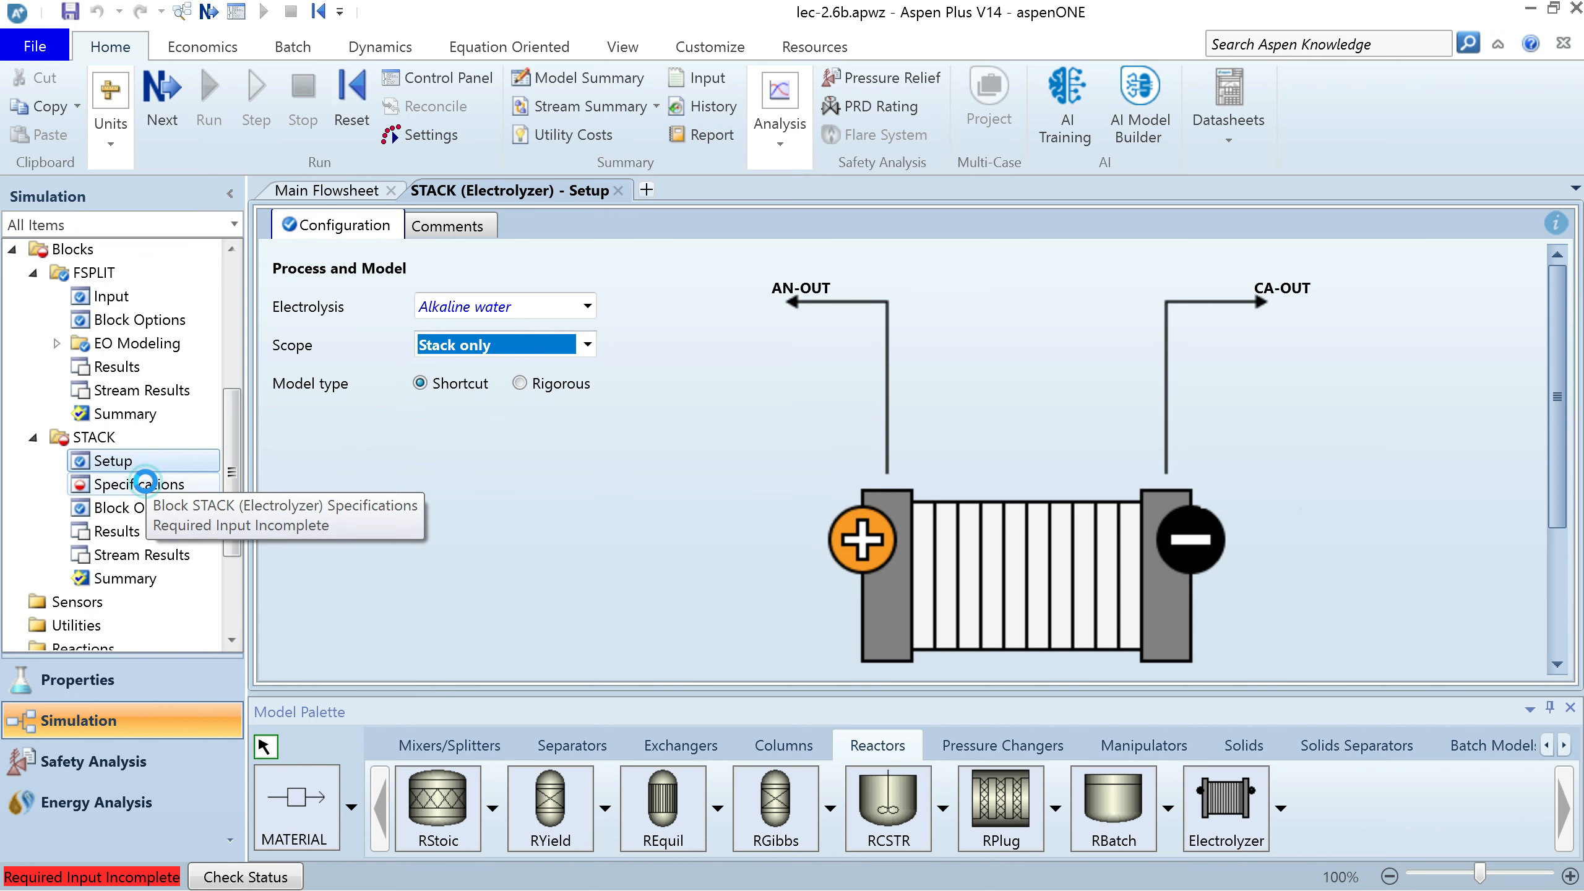
{"action": "left_click", "coordinate": [149, 490]}
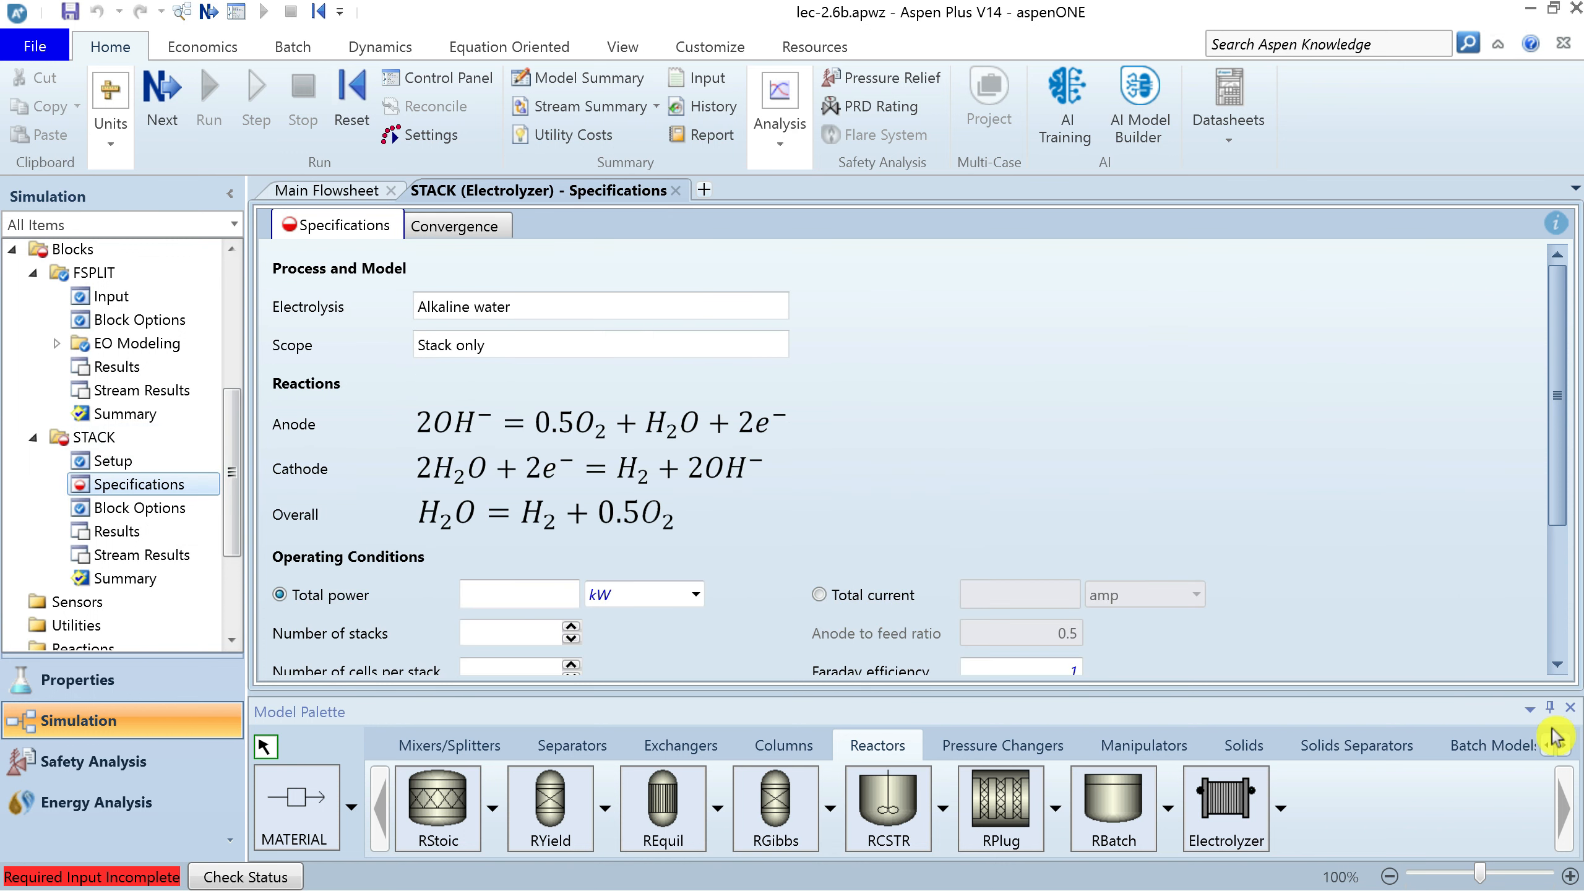
{"action": "left_click", "coordinate": [1530, 712]}
{"action": "left_click", "coordinate": [1452, 790]}
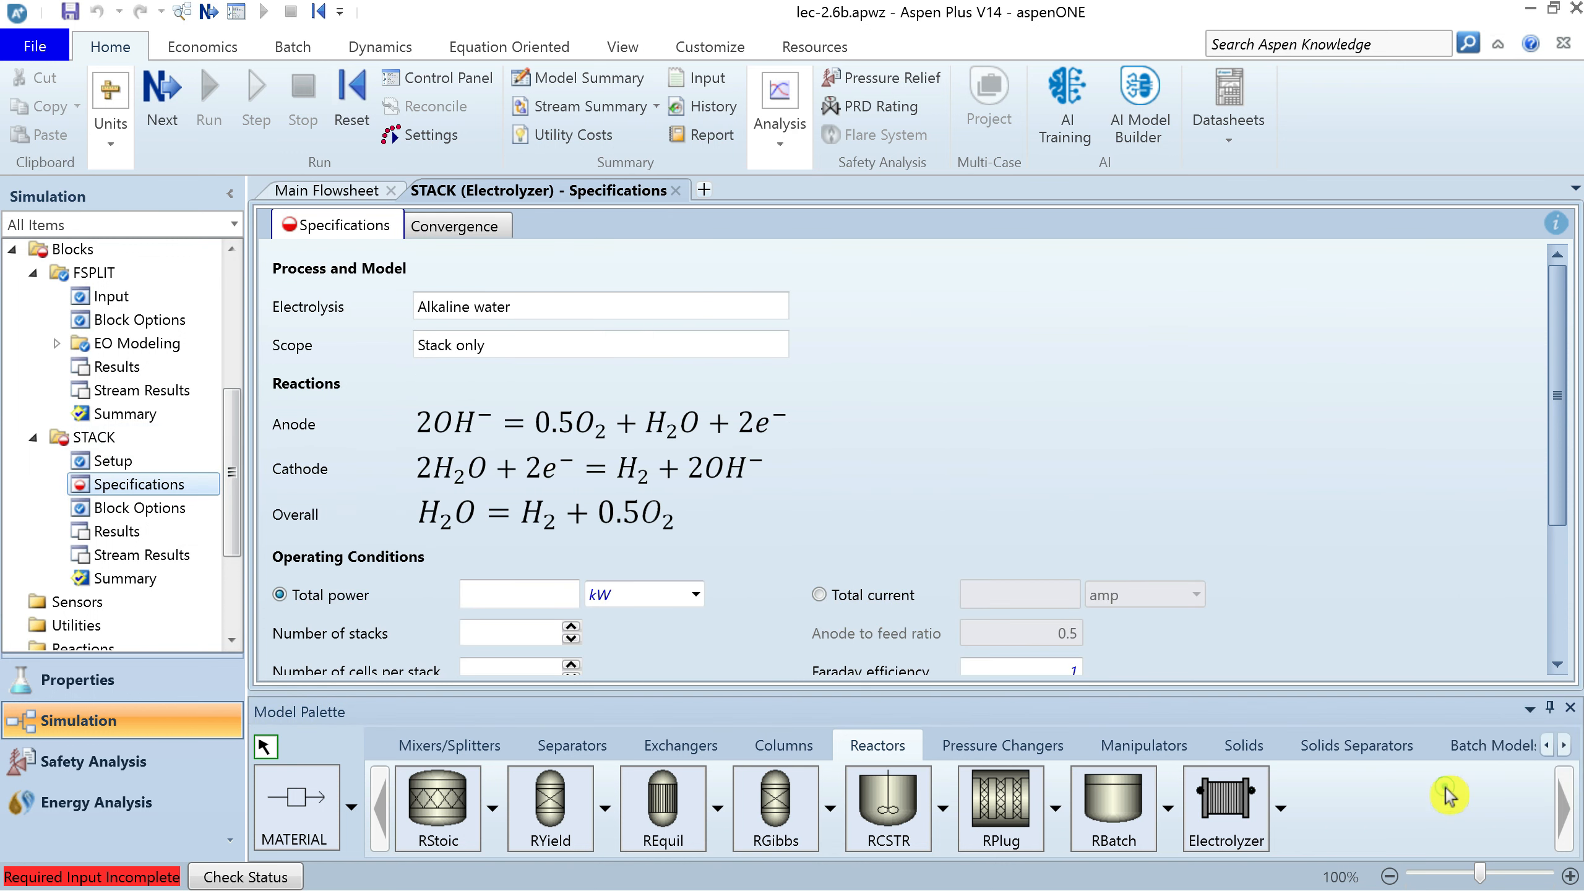
Set the electrolyzer's total power to 20 MW, with 8 stacks and 230 cells per stack
{"action": "left_click", "coordinate": [533, 594]}
{"action": "type", "text": "20"}
{"action": "key", "text": "Tab"}
{"action": "type", "text": "MW"}
{"action": "left_click", "coordinate": [489, 634]}
{"action": "type", "text": "8"}
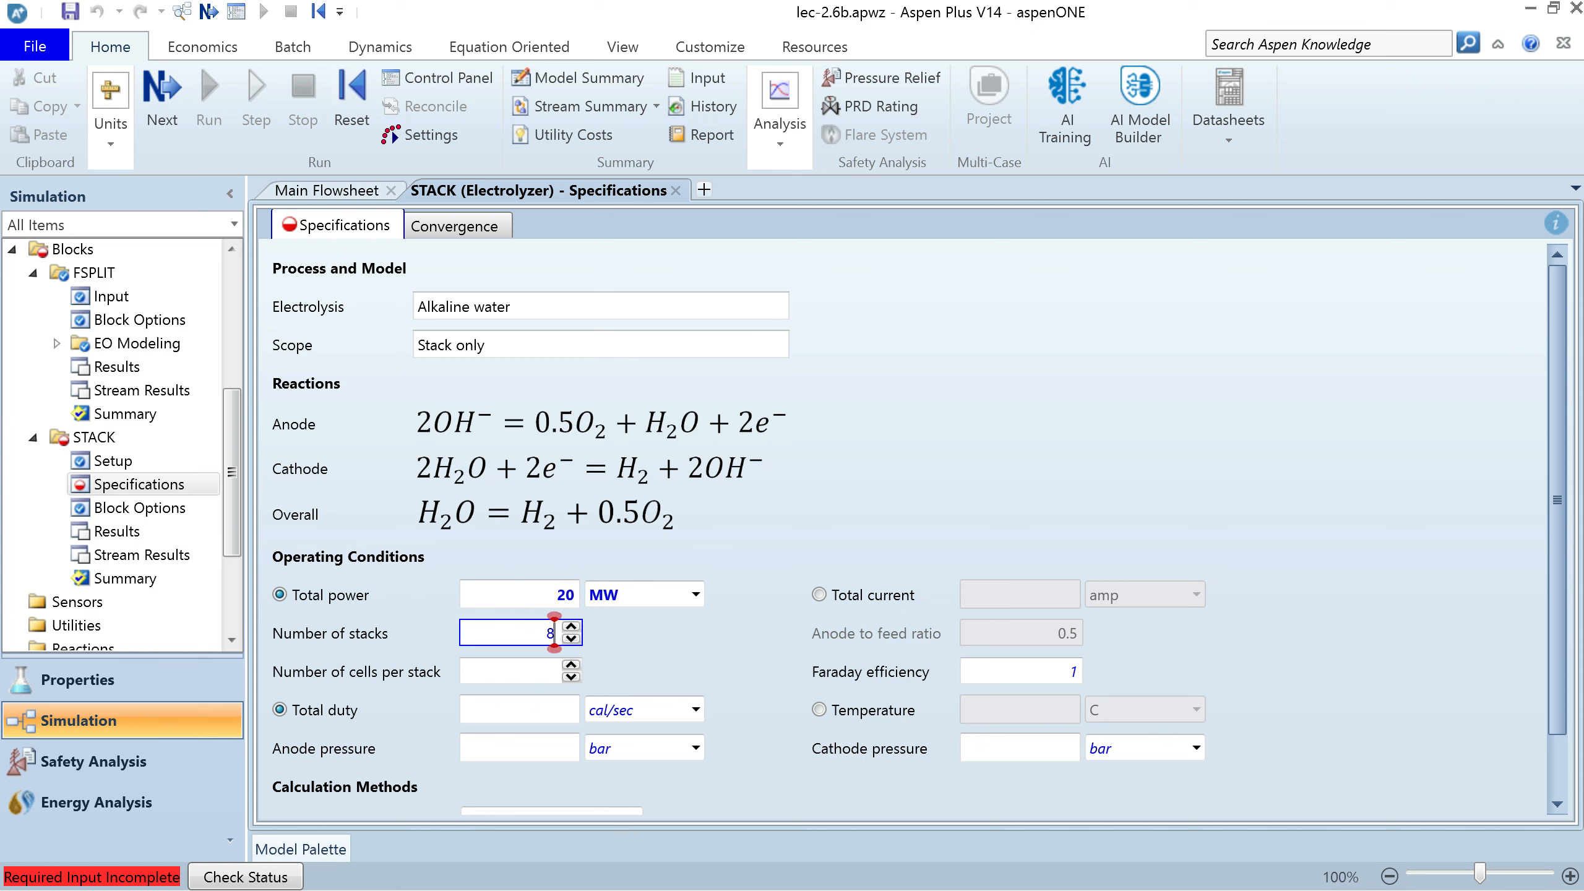
{"action": "left_click", "coordinate": [506, 682]}
{"action": "type", "text": "230"}
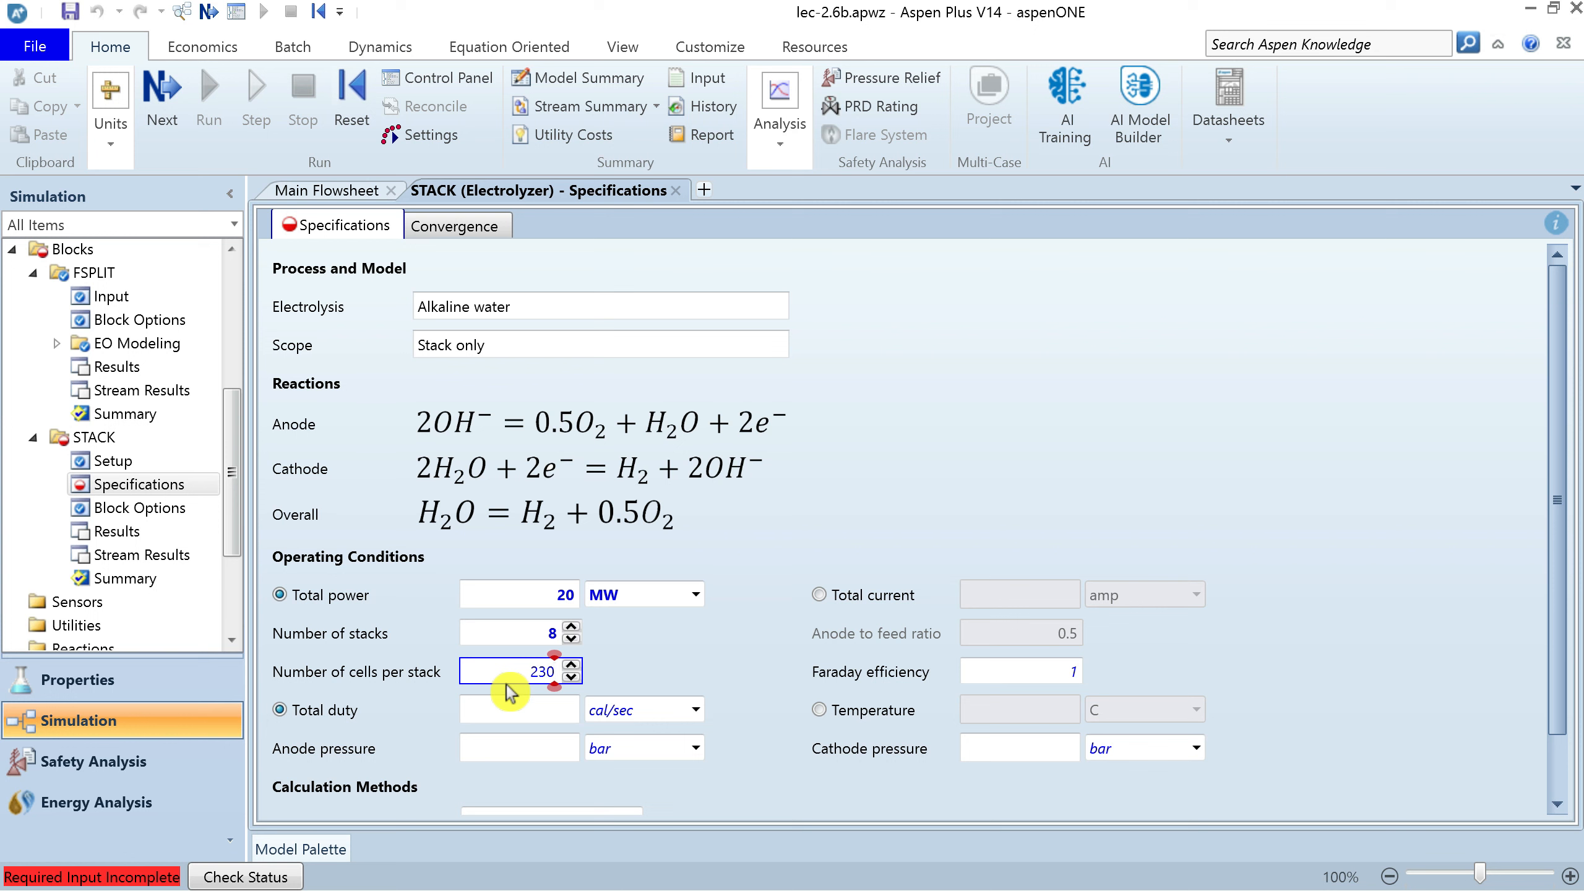
{"action": "left_click", "coordinate": [663, 674]}
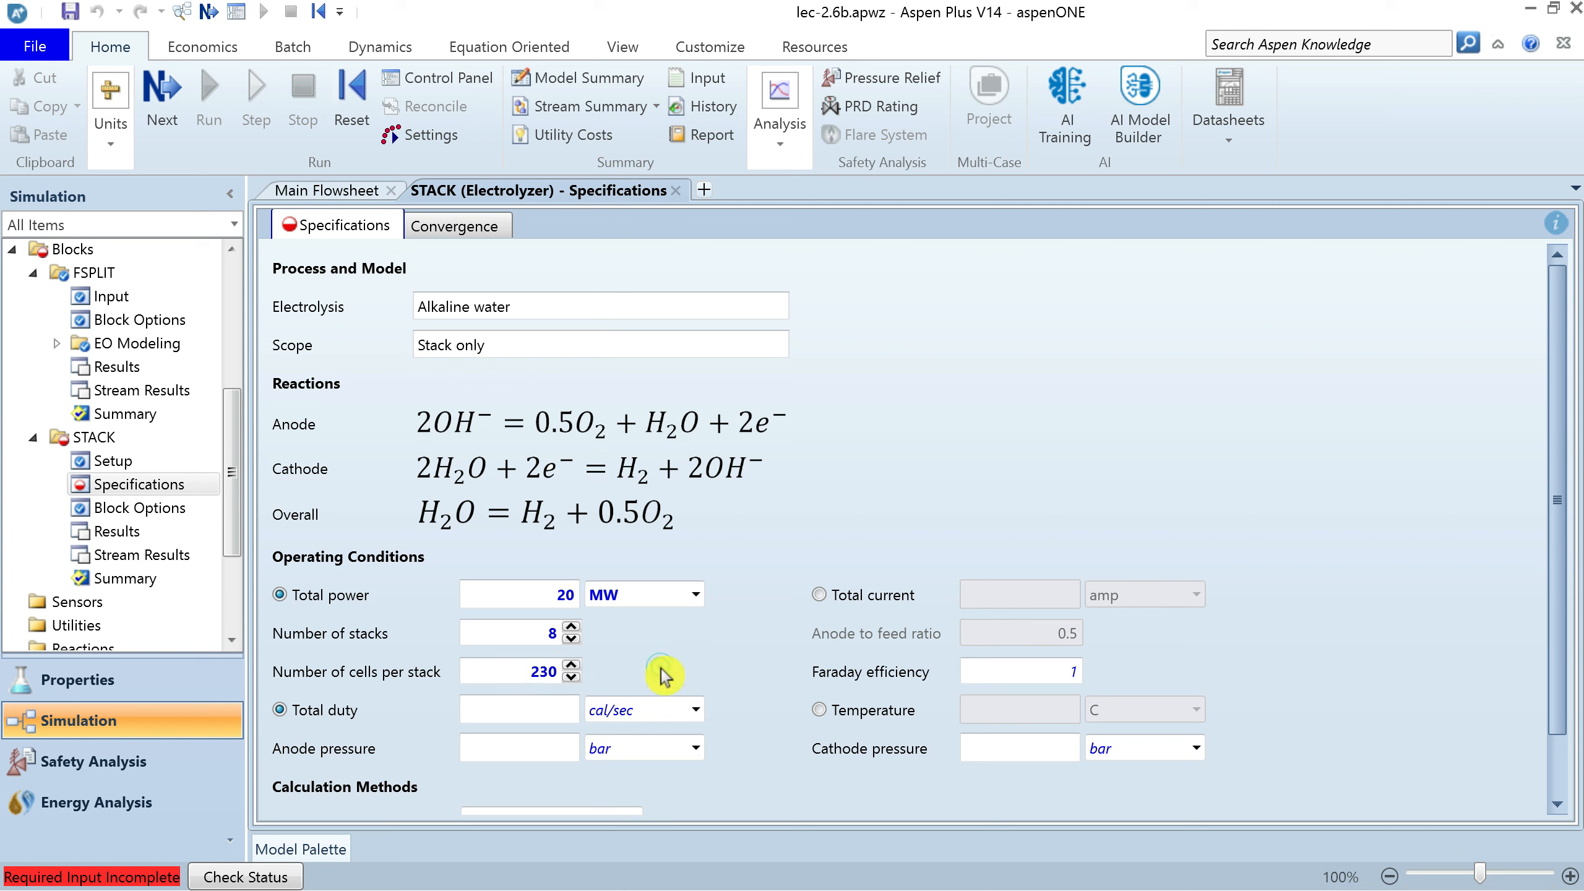
Specify the electrolyzer's temperature instead of its total duty and set it to 75 C
{"action": "left_click", "coordinate": [821, 711]}
{"action": "left_click", "coordinate": [1054, 710]}
{"action": "type", "text": "75"}
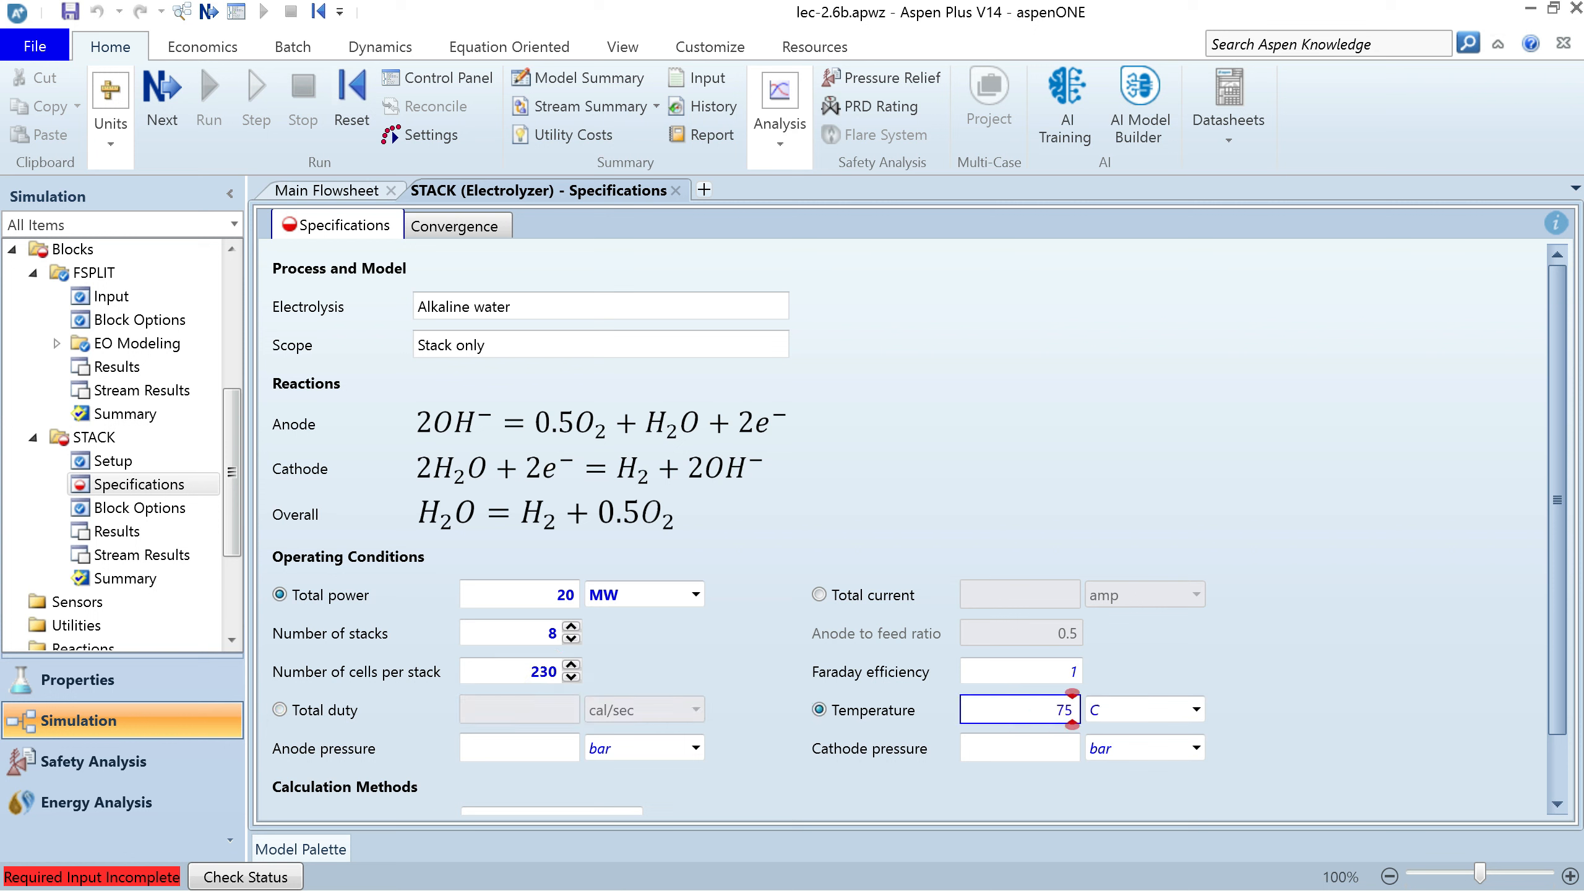
{"action": "left_click", "coordinate": [817, 730]}
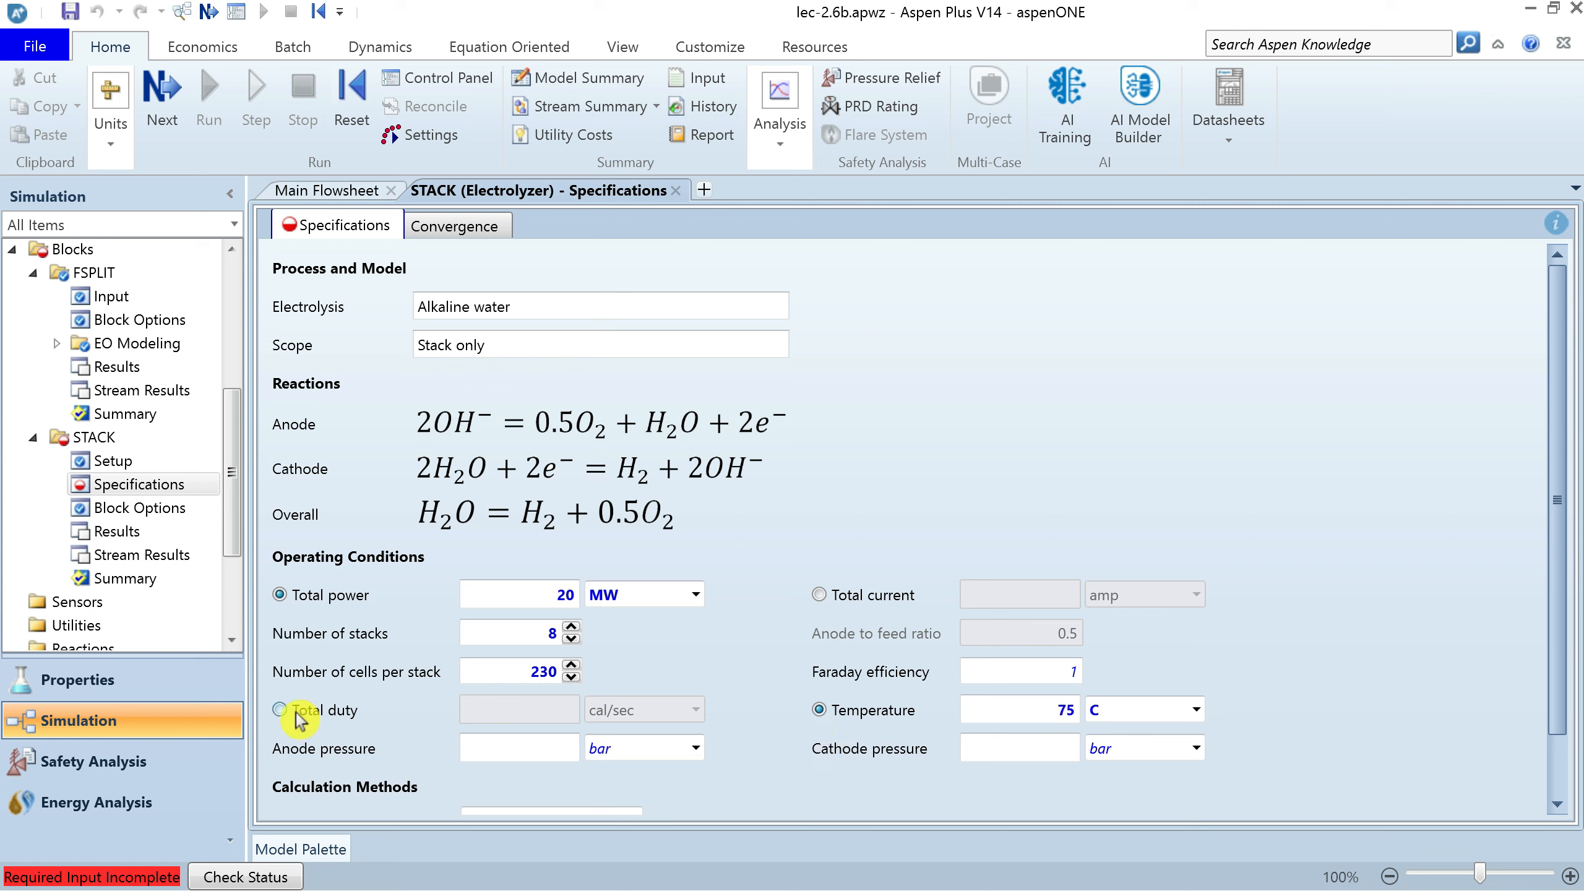
Set both the anode pressure and the cathode pressure of the electrolyzer to -0.2 bar
{"action": "left_click", "coordinate": [530, 747]}
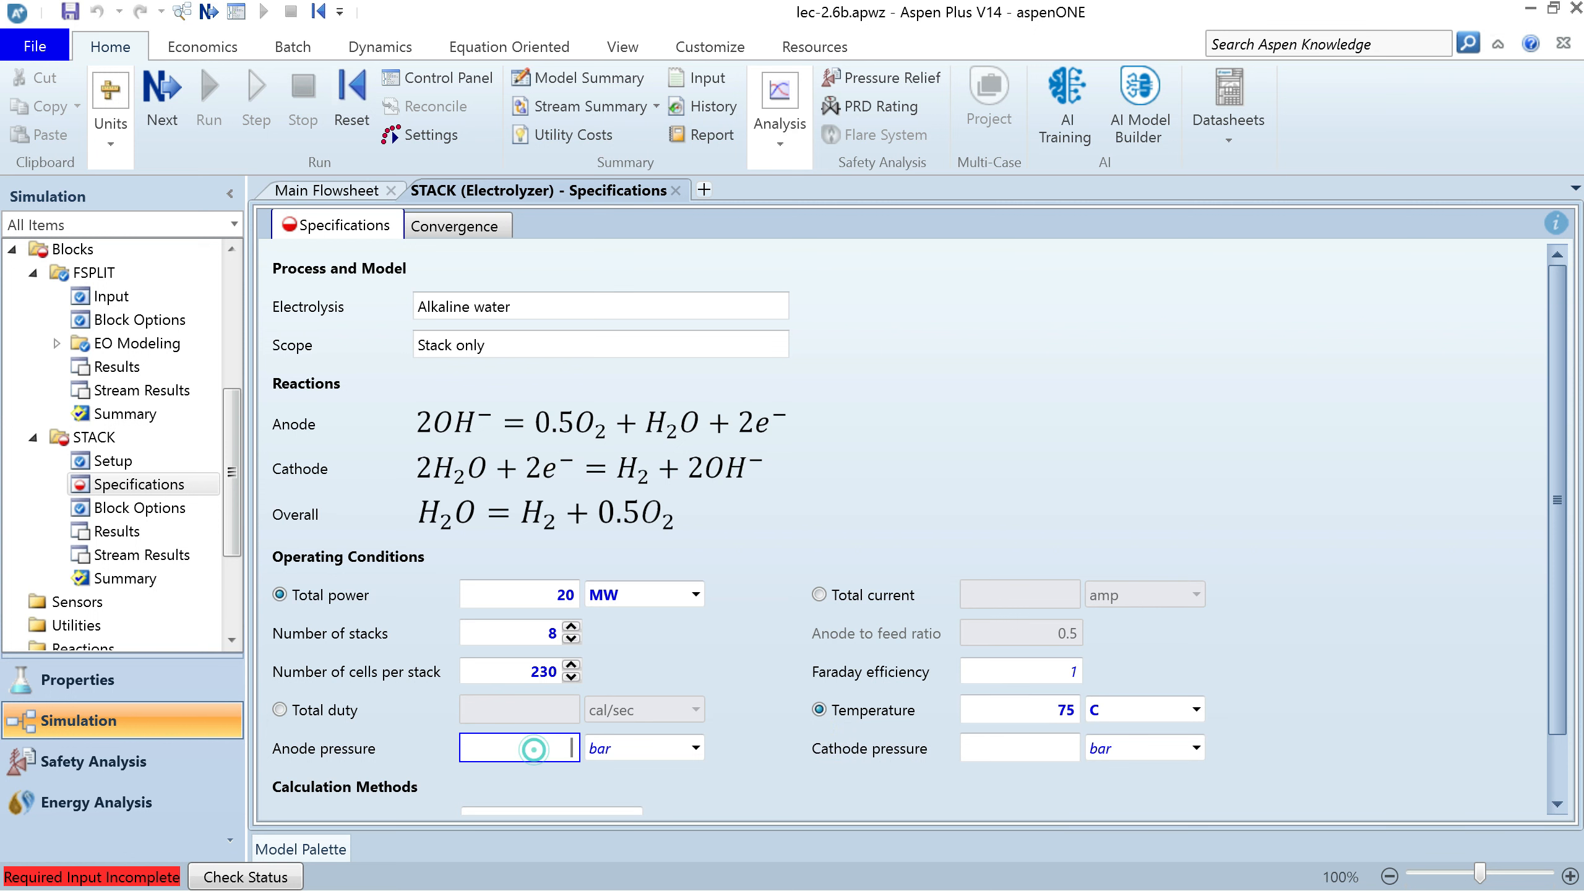
{"action": "type", "text": "-0.2"}
{"action": "left_click", "coordinate": [1015, 749]}
{"action": "type", "text": "-0.2"}
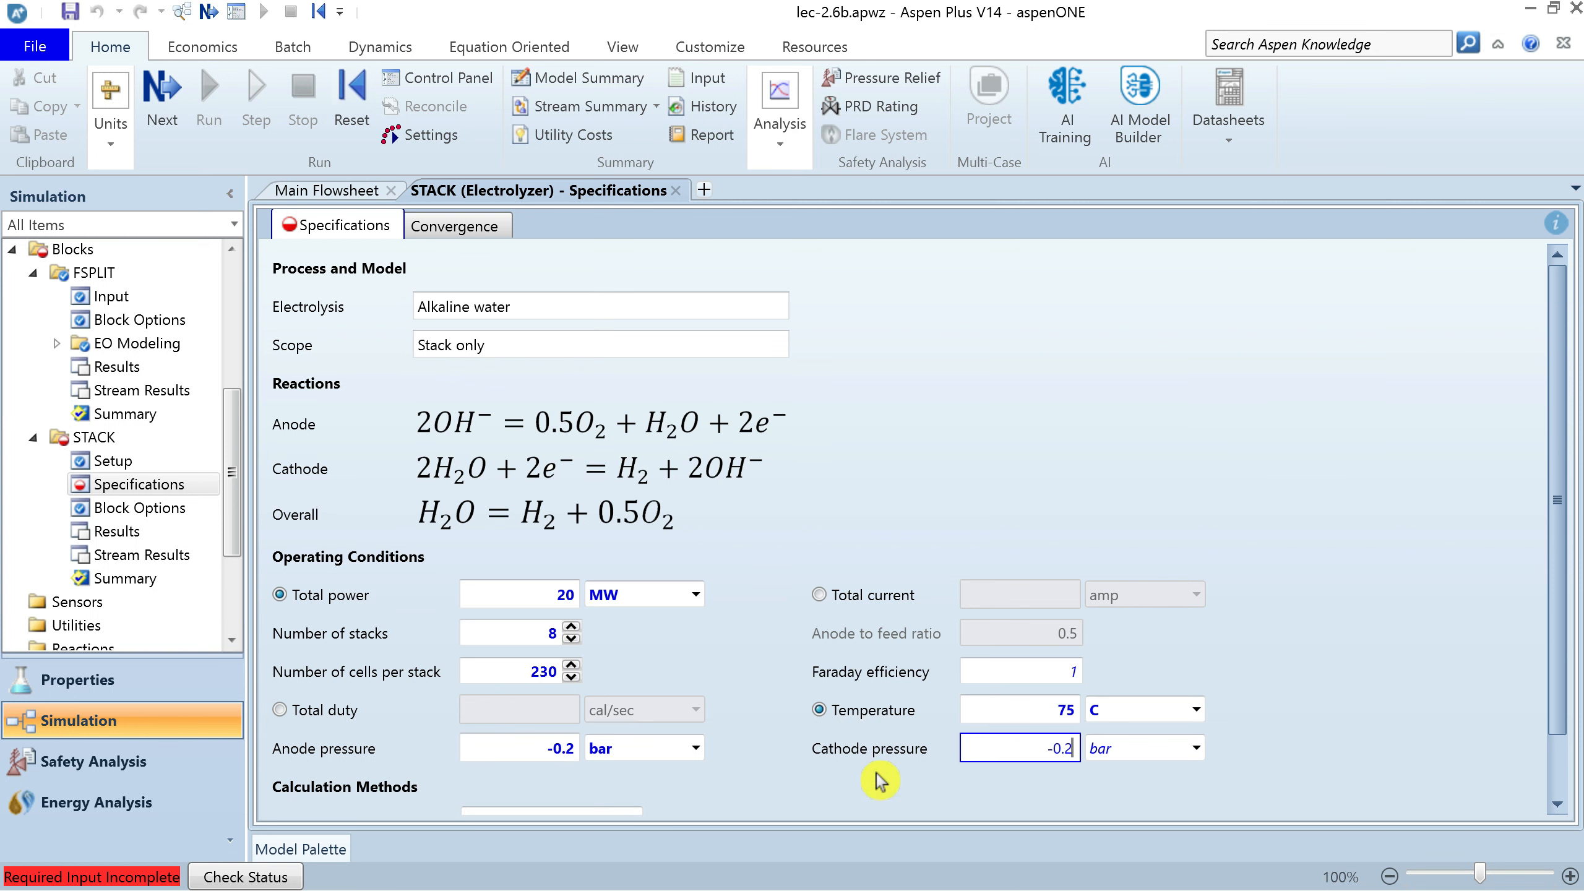
{"action": "key", "text": "Return"}
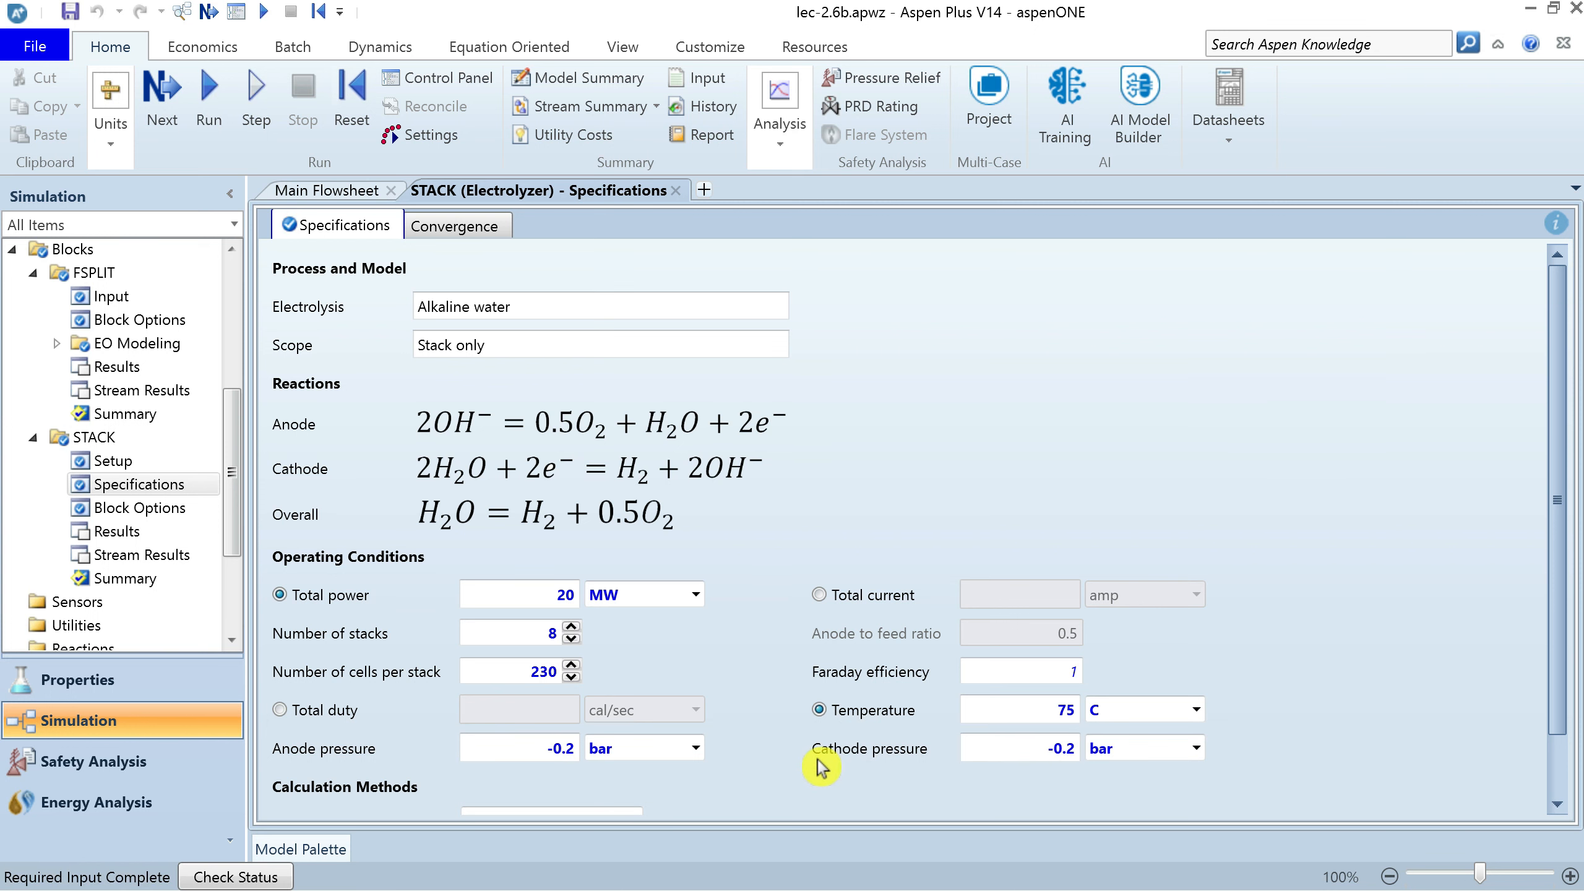
Set the HHV-based efficiency in the electrolyzer's calculation methods to 0.8
{"action": "scroll", "coordinate": [820, 768], "scroll_direction": "down", "scroll_amount": 2}
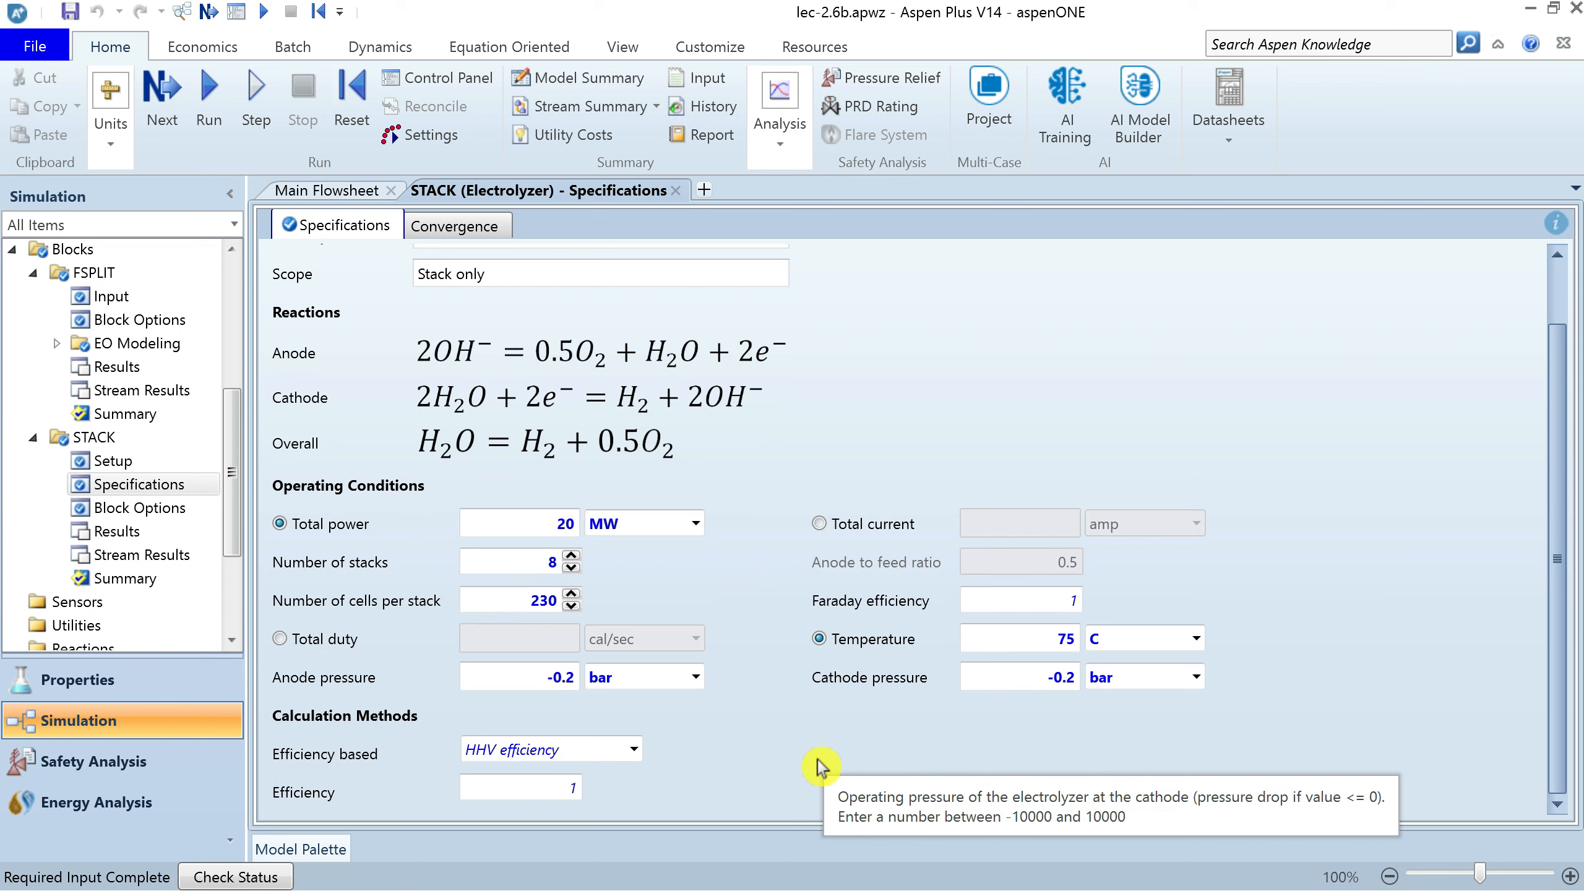
{"action": "left_click", "coordinate": [553, 790]}
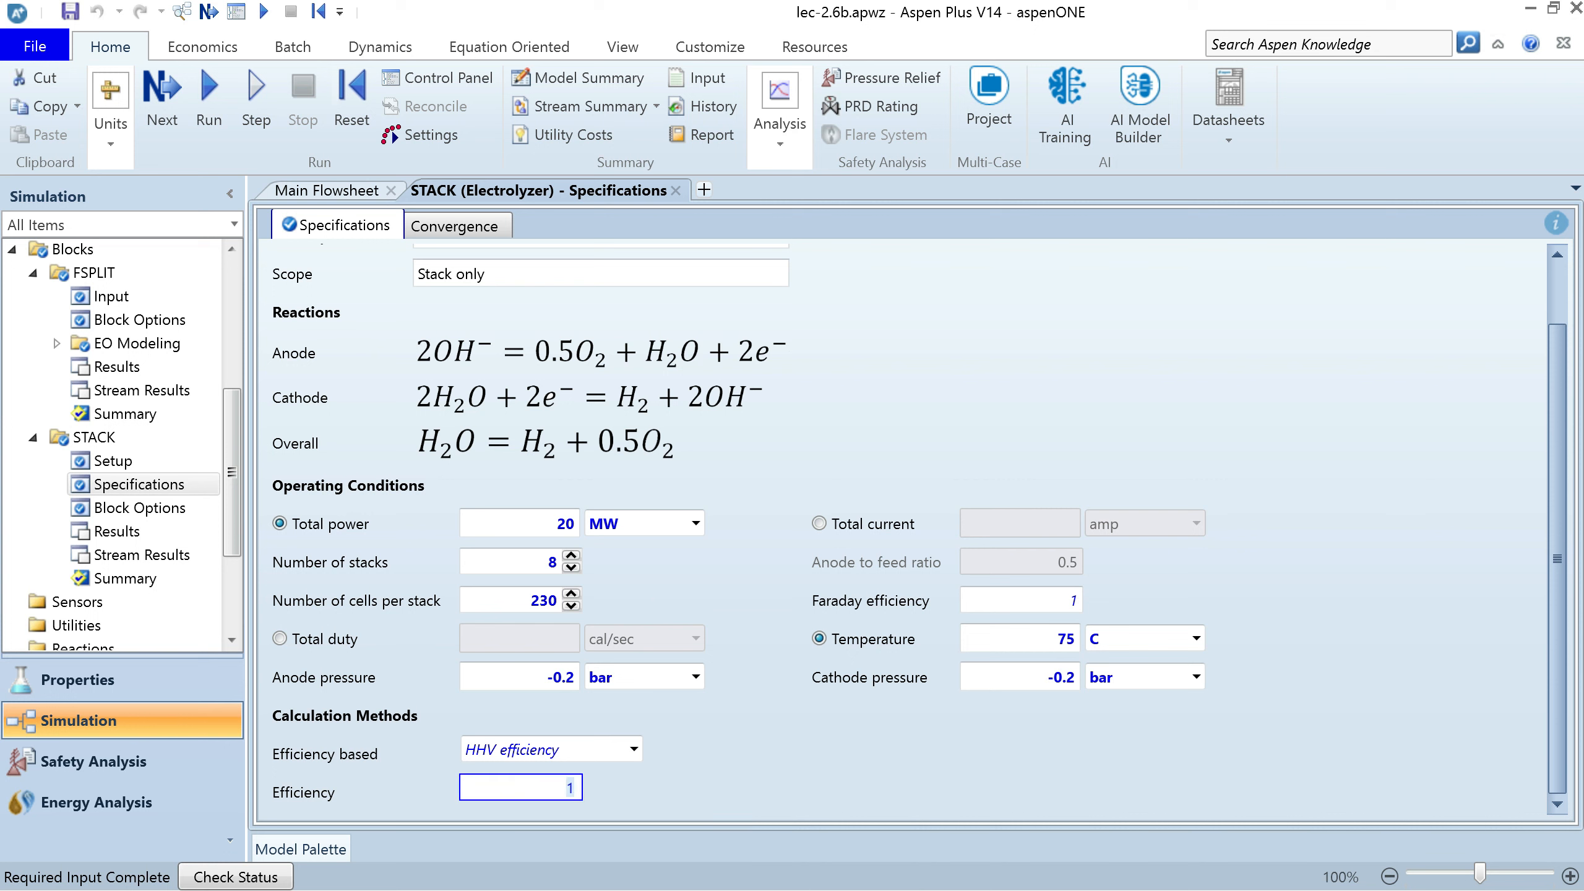
{"action": "type", "text": "0.8"}
{"action": "left_click", "coordinate": [765, 794]}
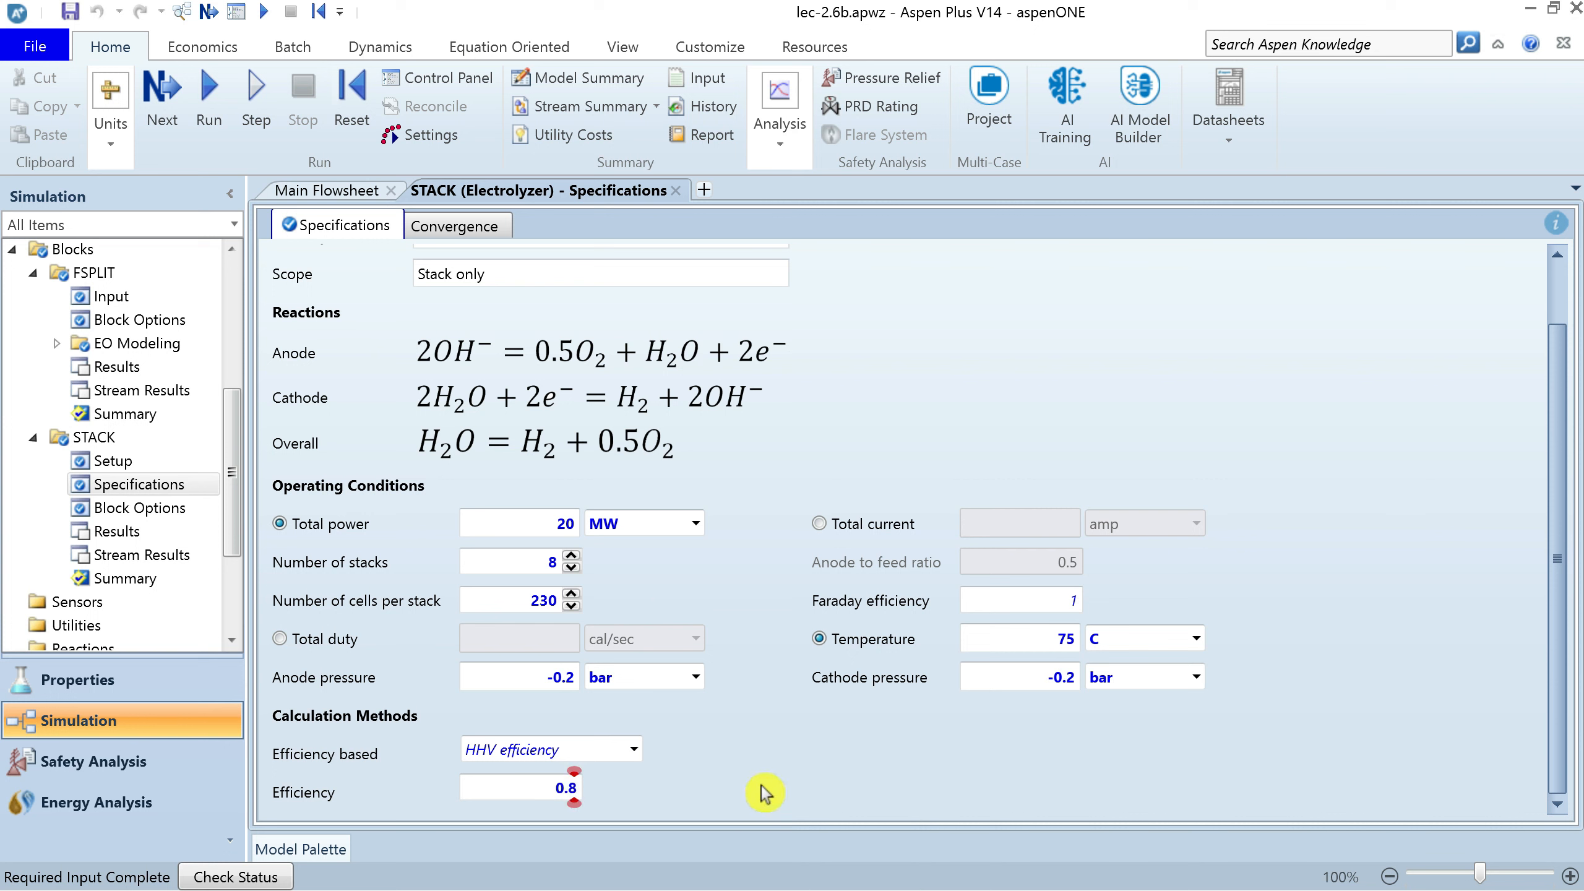
Base the electrolyzer's calculation on voltage efficiency and set the efficiency to 0.8
{"action": "left_click", "coordinate": [634, 749]}
{"action": "left_click", "coordinate": [553, 829]}
{"action": "left_click", "coordinate": [571, 790]}
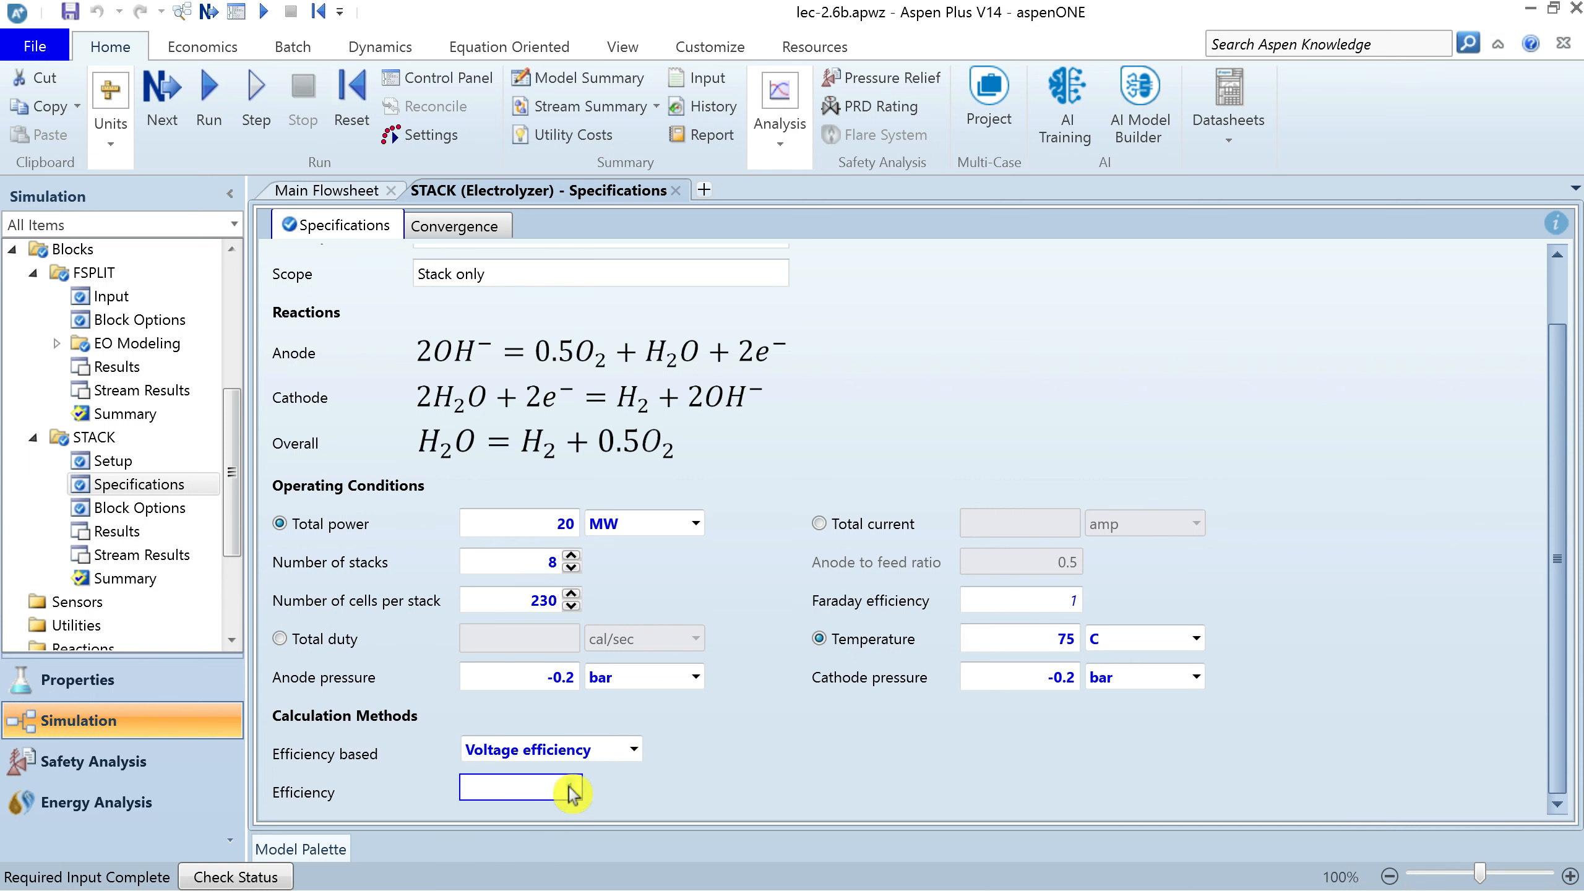
{"action": "type", "text": "0.8"}
{"action": "left_click", "coordinate": [633, 749]}
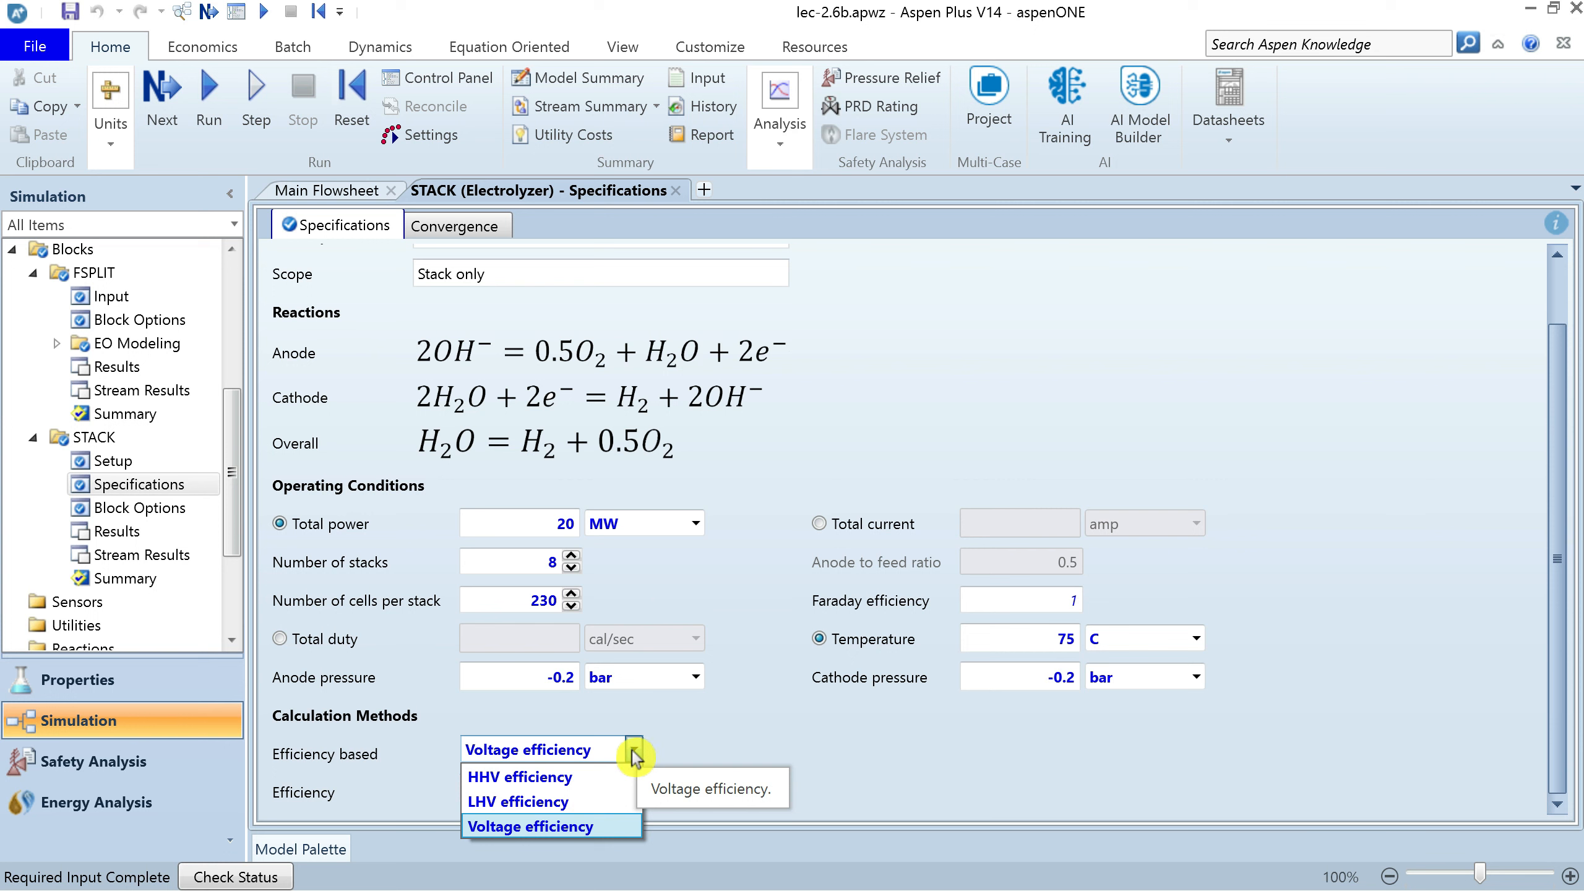
{"action": "left_click", "coordinate": [633, 749]}
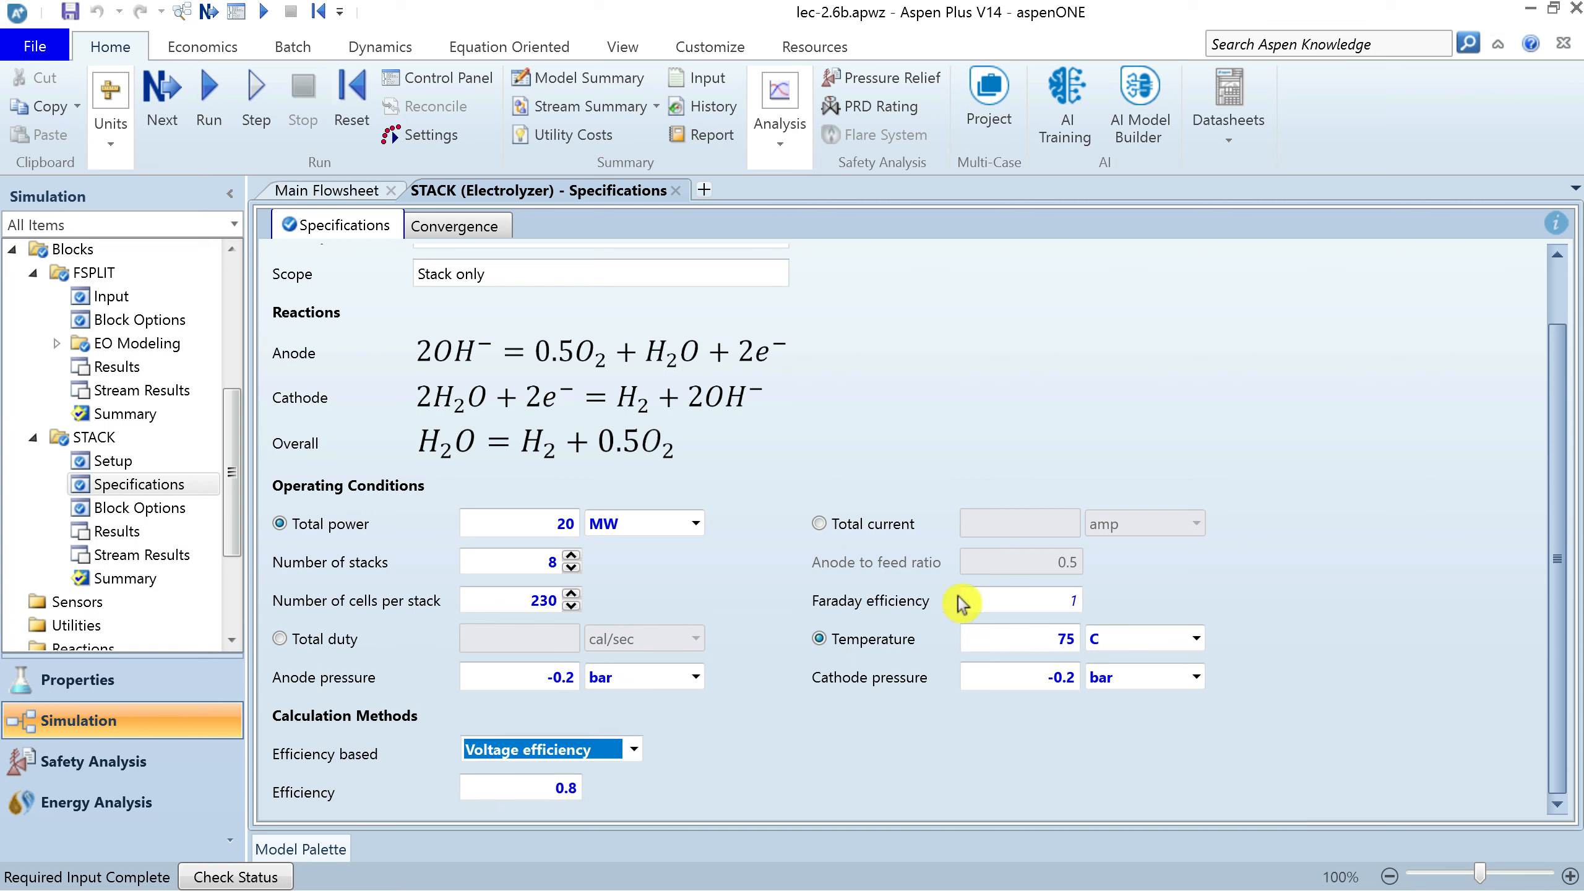
{"action": "left_click", "coordinate": [983, 604]}
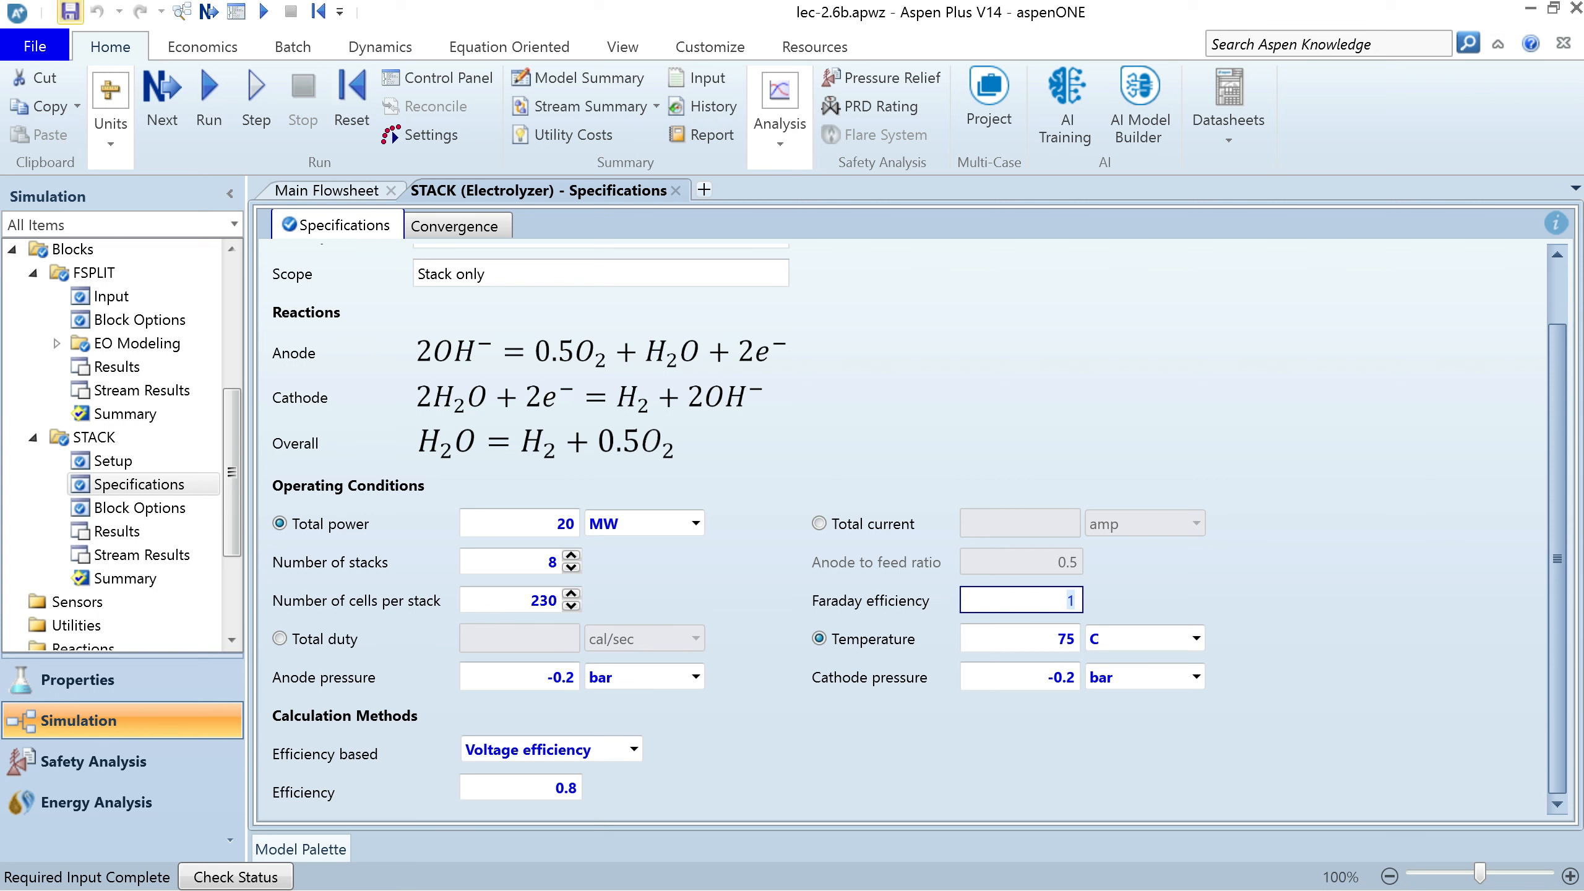
Run the simulation and show the STACK electrolyzer's results summary with the All view
{"action": "left_click", "coordinate": [174, 81]}
{"action": "left_click", "coordinate": [210, 93]}
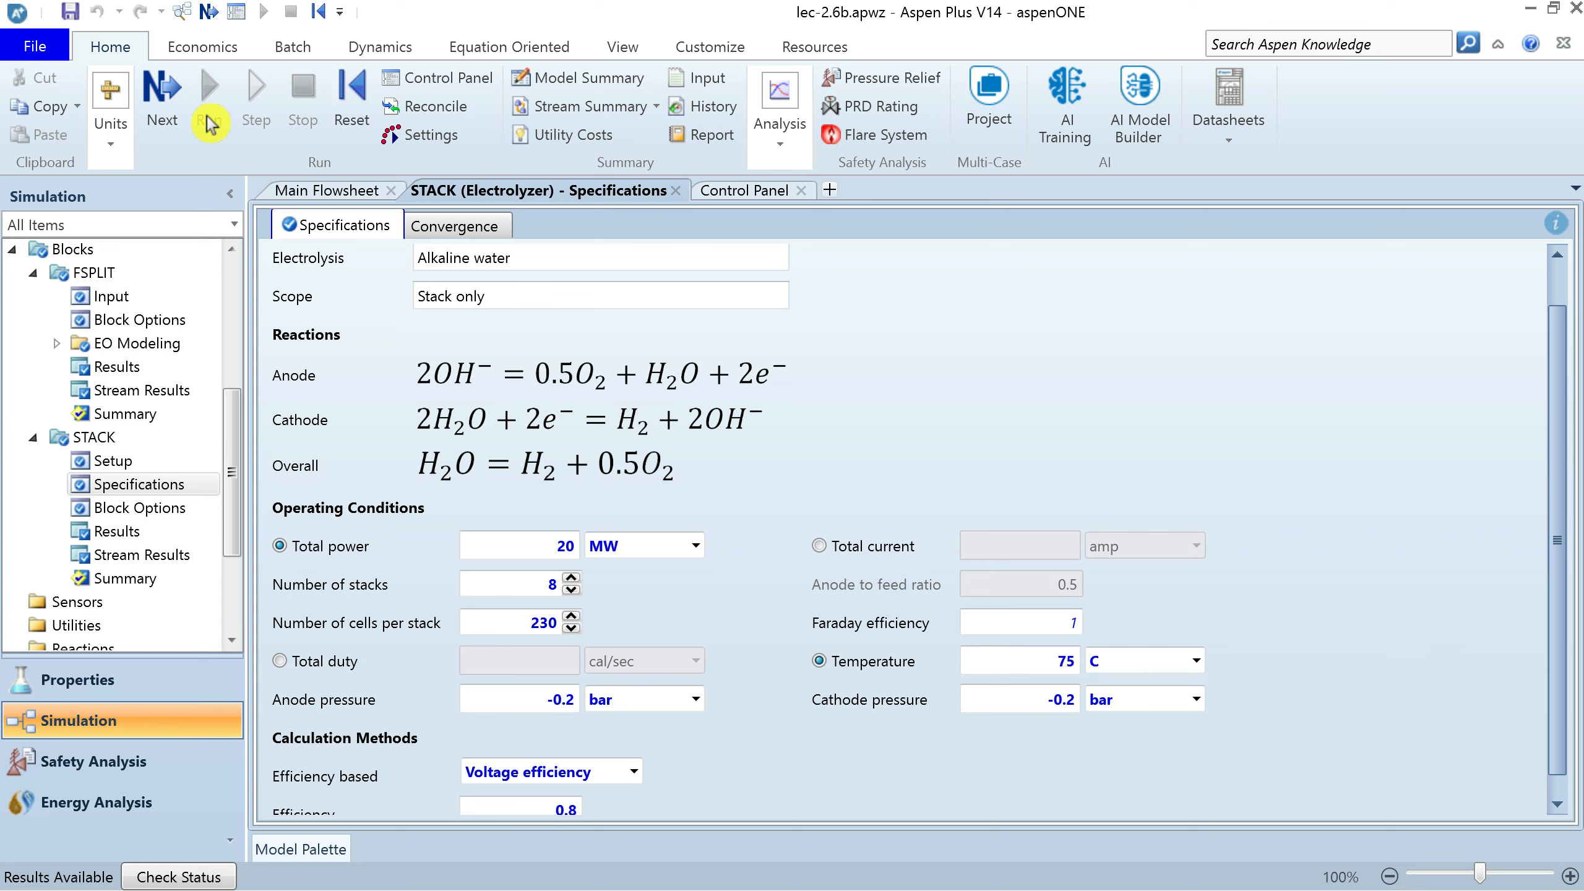
{"action": "left_click", "coordinate": [135, 534]}
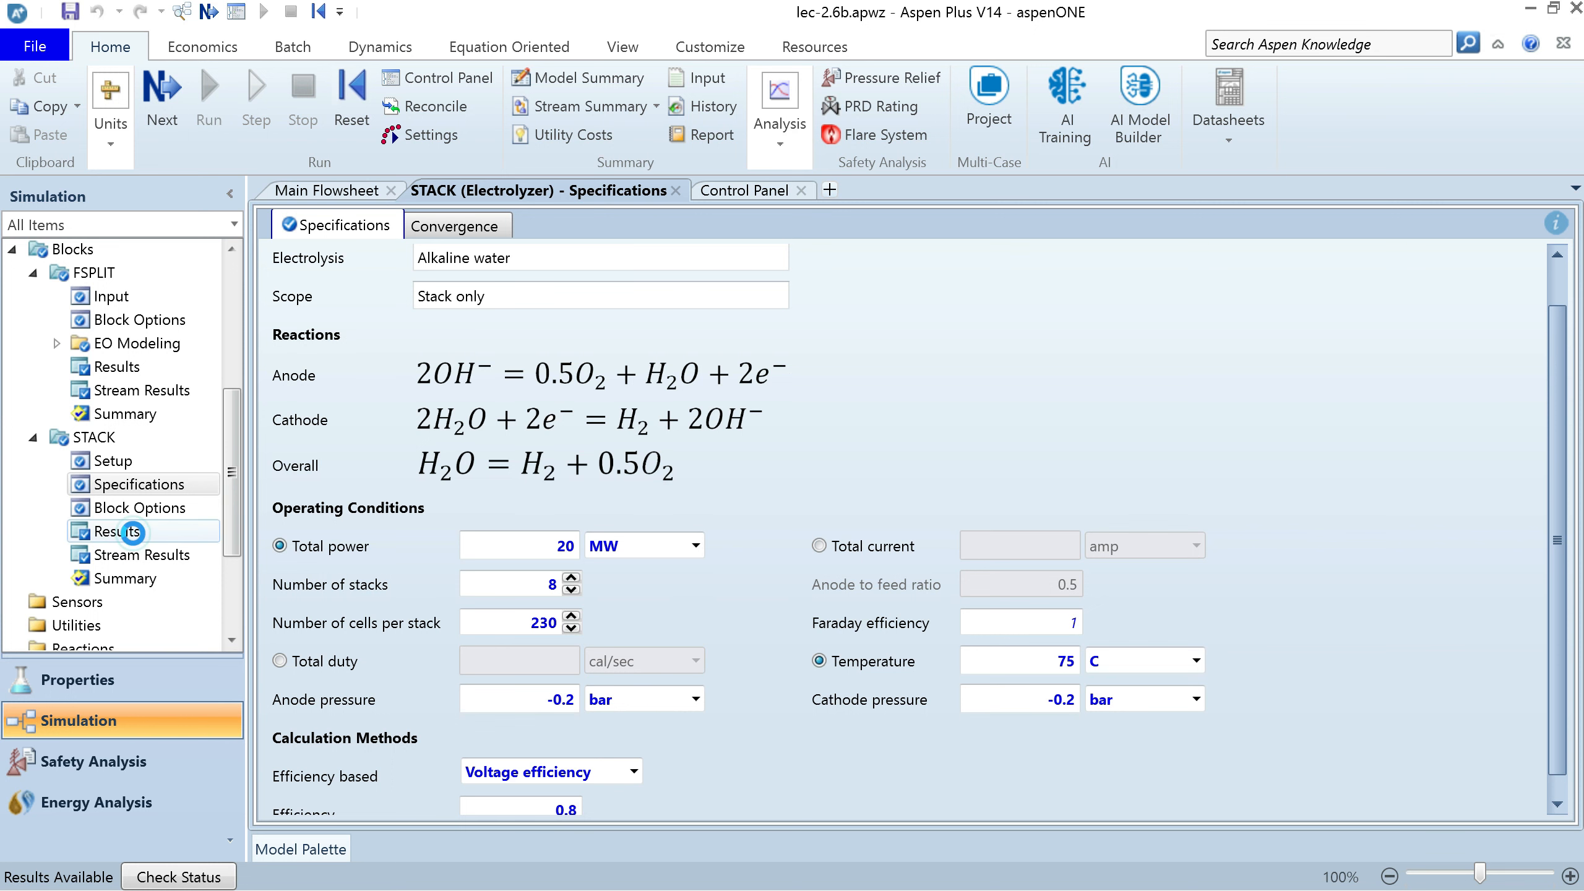
{"action": "left_click", "coordinate": [498, 270]}
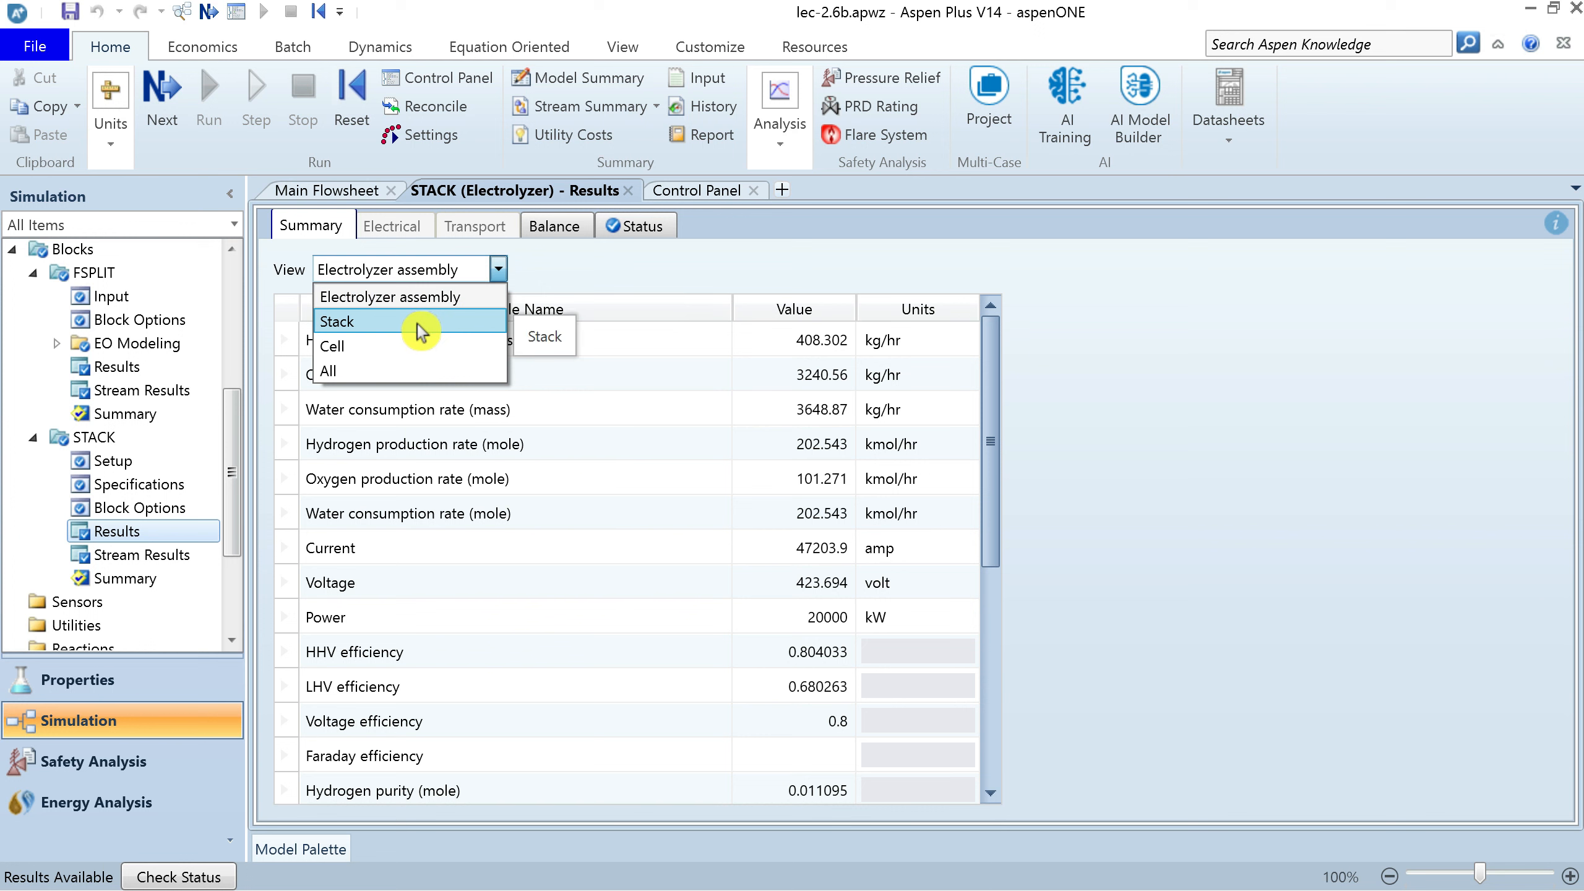
{"action": "left_click", "coordinate": [376, 374]}
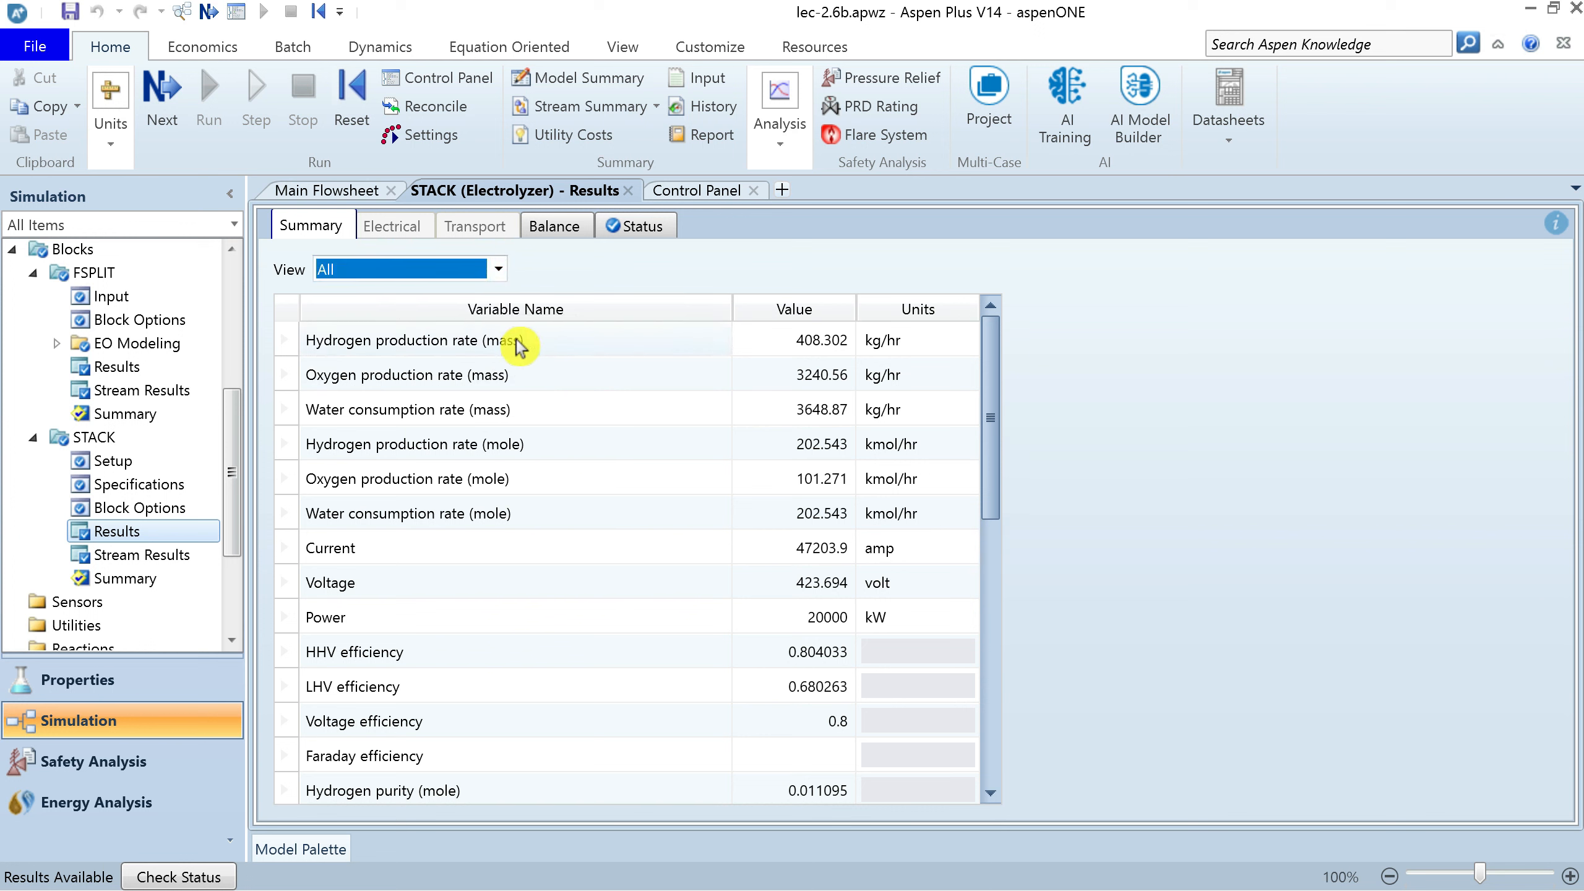
Display the electrolyzer's Power in MW and its Current in kamp in the STACK results summary
{"action": "left_click", "coordinate": [288, 314]}
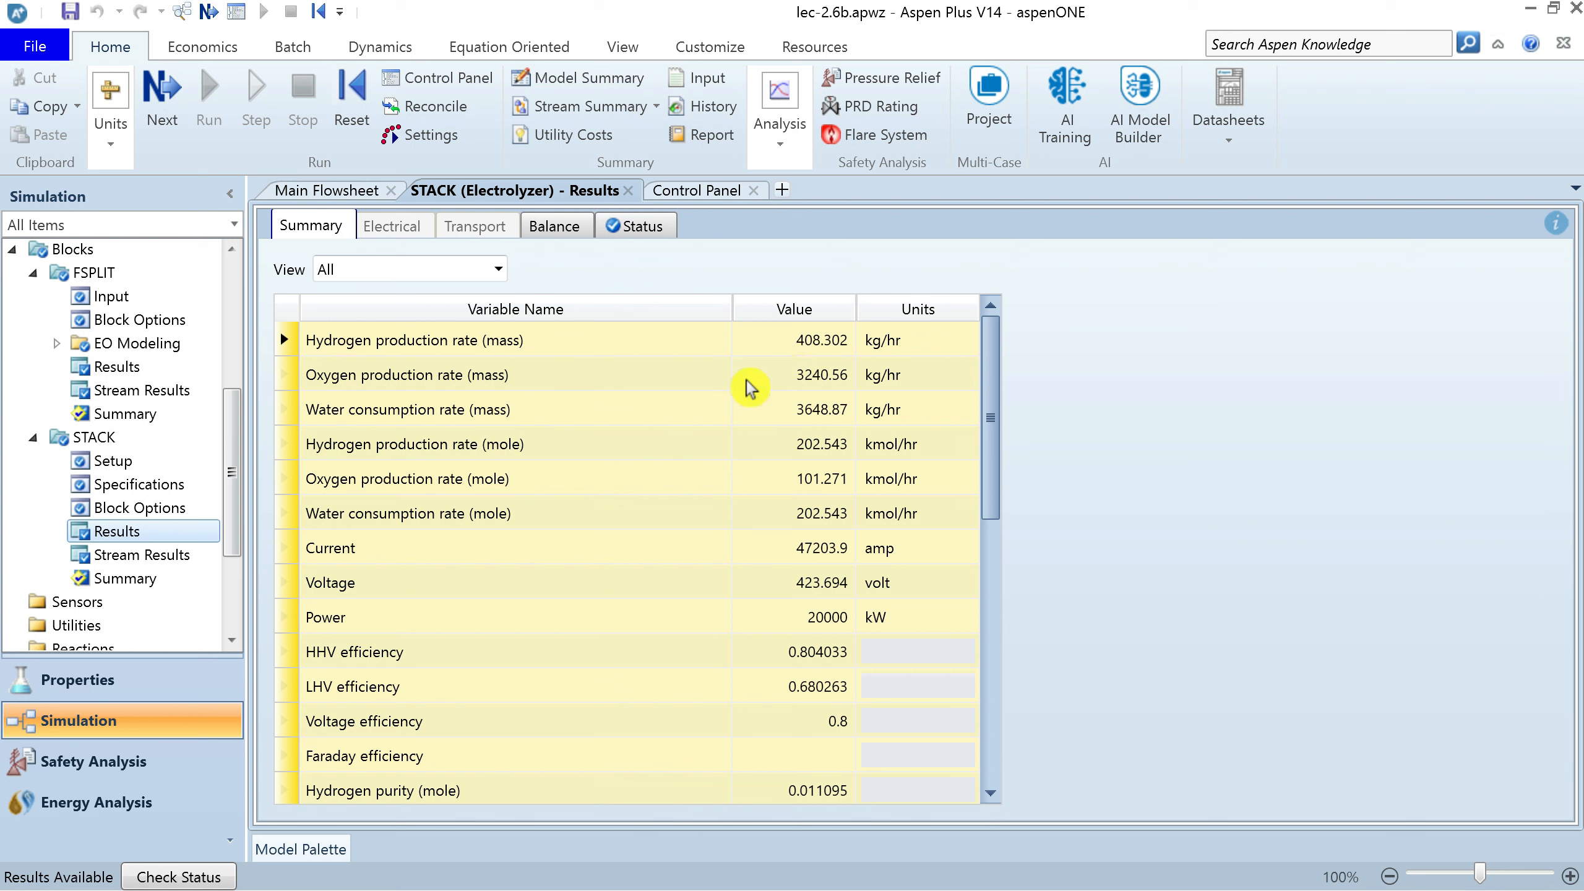
{"action": "left_click", "coordinate": [654, 421]}
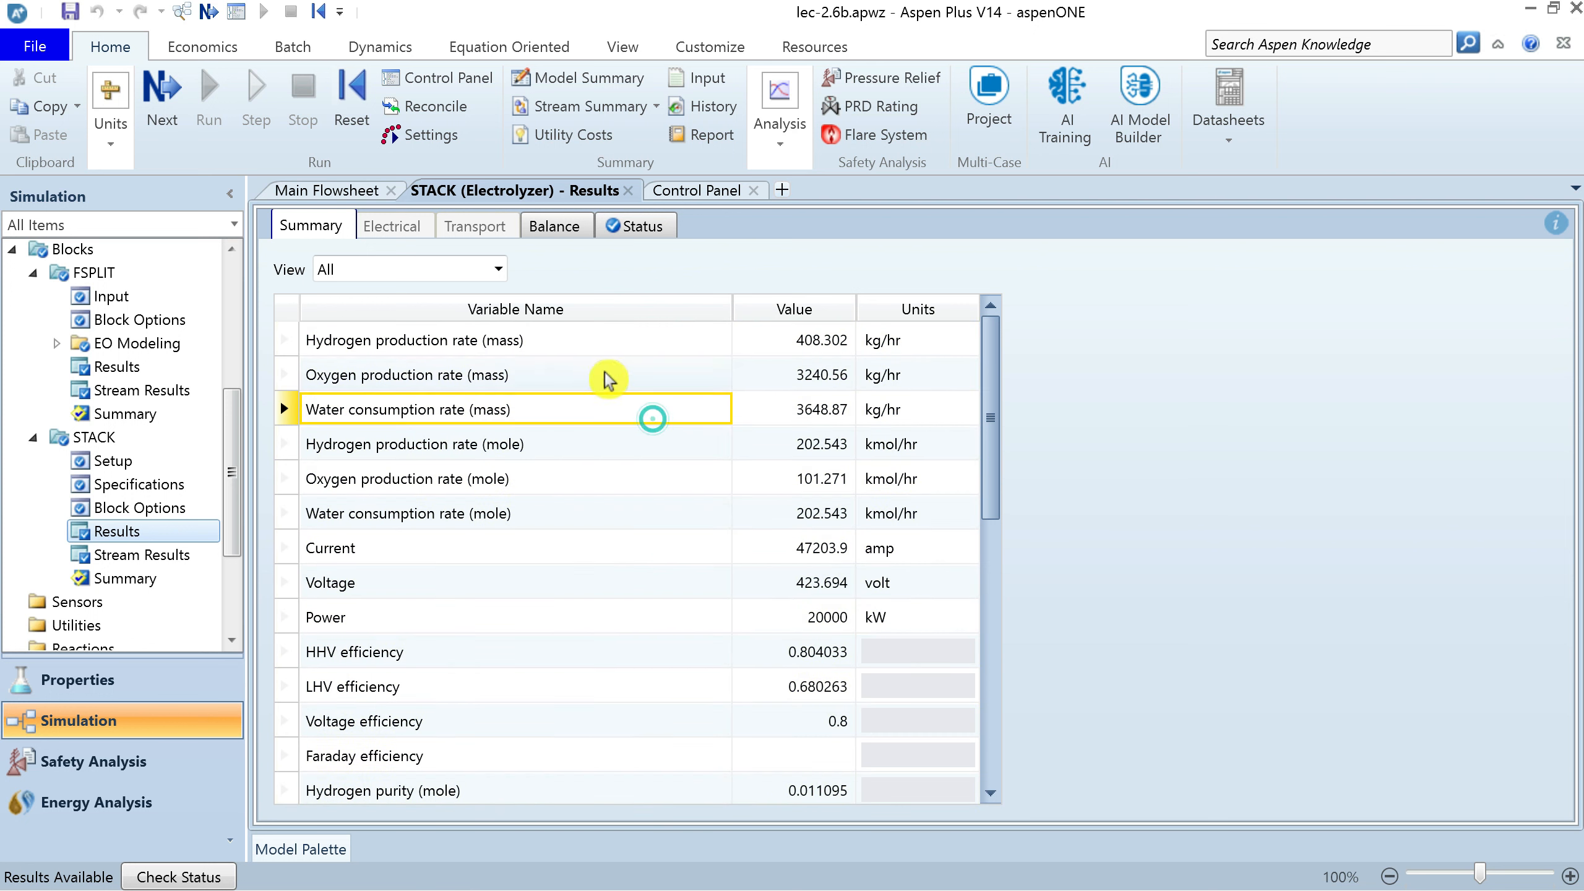
{"action": "left_click", "coordinate": [642, 444]}
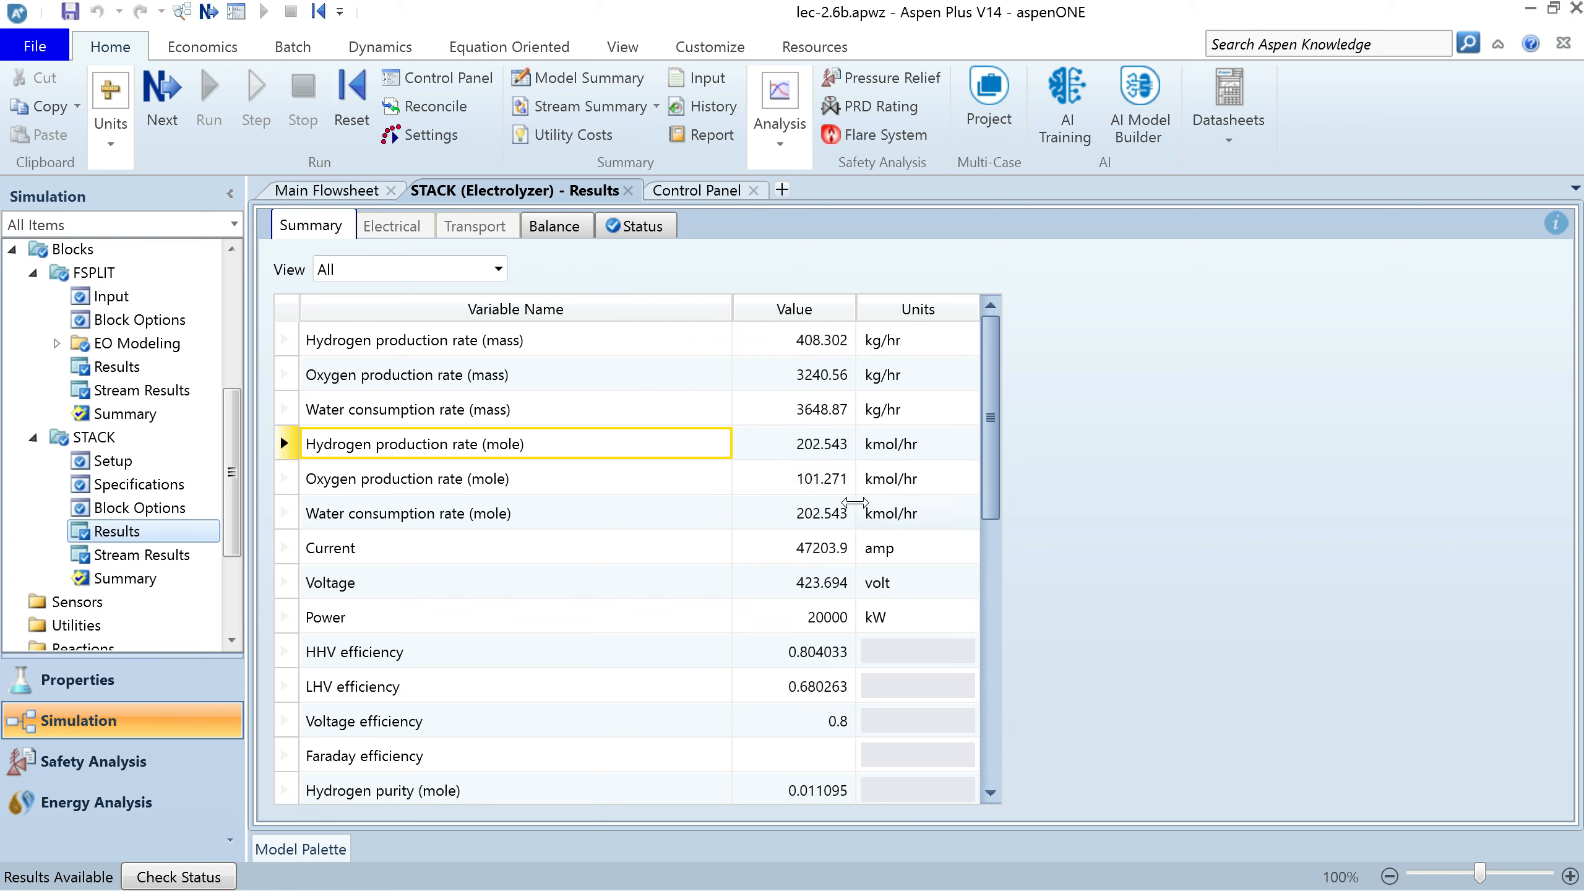
{"action": "left_click", "coordinate": [901, 619]}
{"action": "scroll", "coordinate": [901, 619], "scroll_direction": "down", "scroll_amount": 1}
{"action": "left_click", "coordinate": [783, 619]}
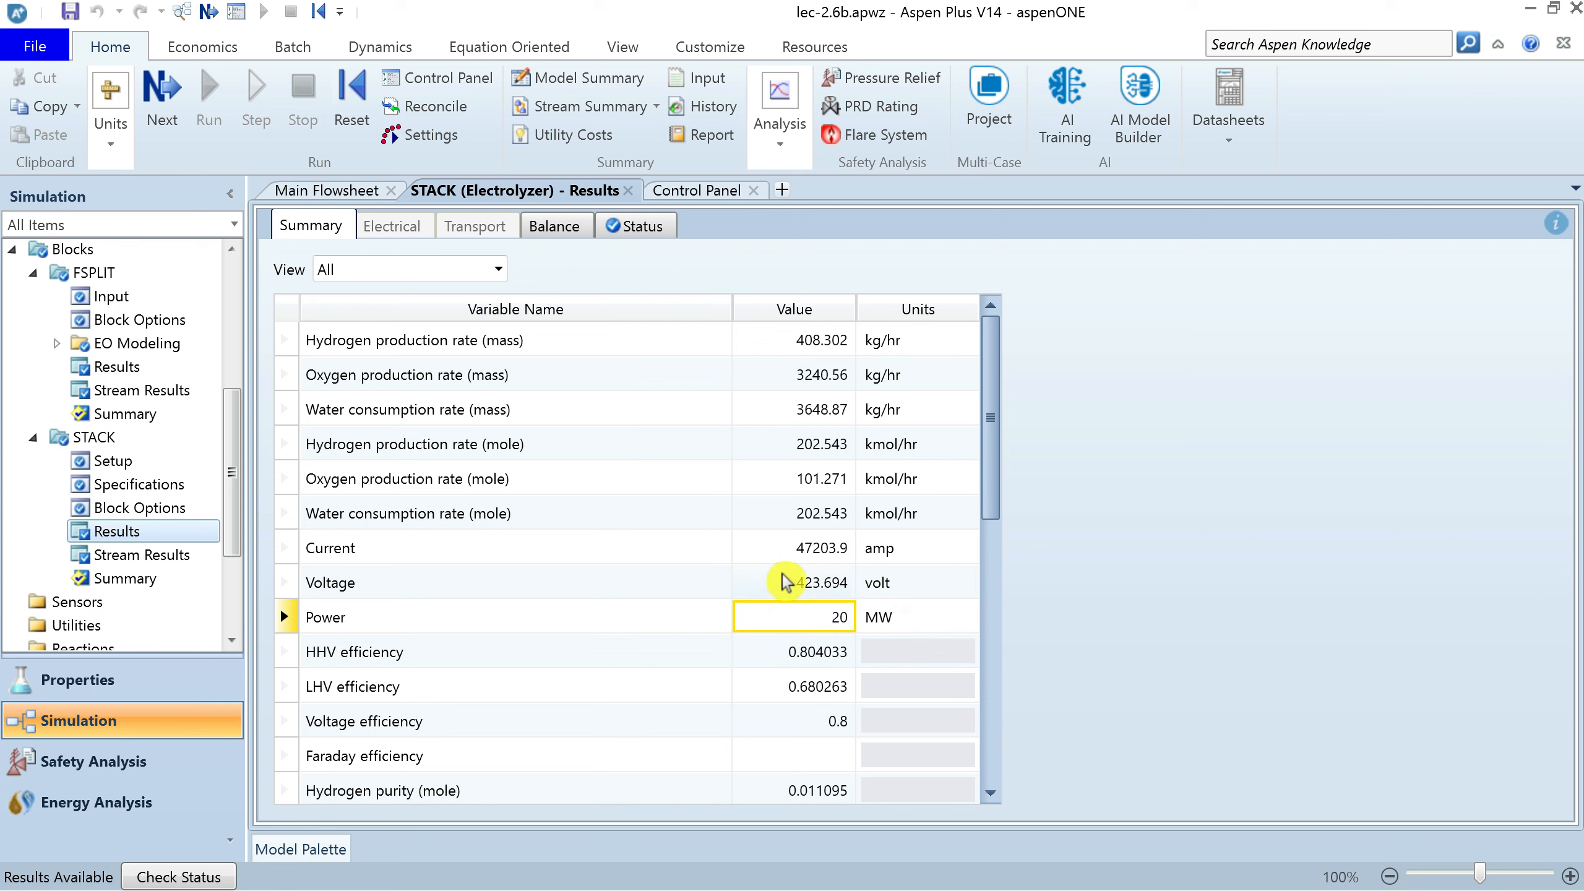
{"action": "left_click", "coordinate": [901, 547]}
{"action": "scroll", "coordinate": [901, 548], "scroll_direction": "down", "scroll_amount": 1}
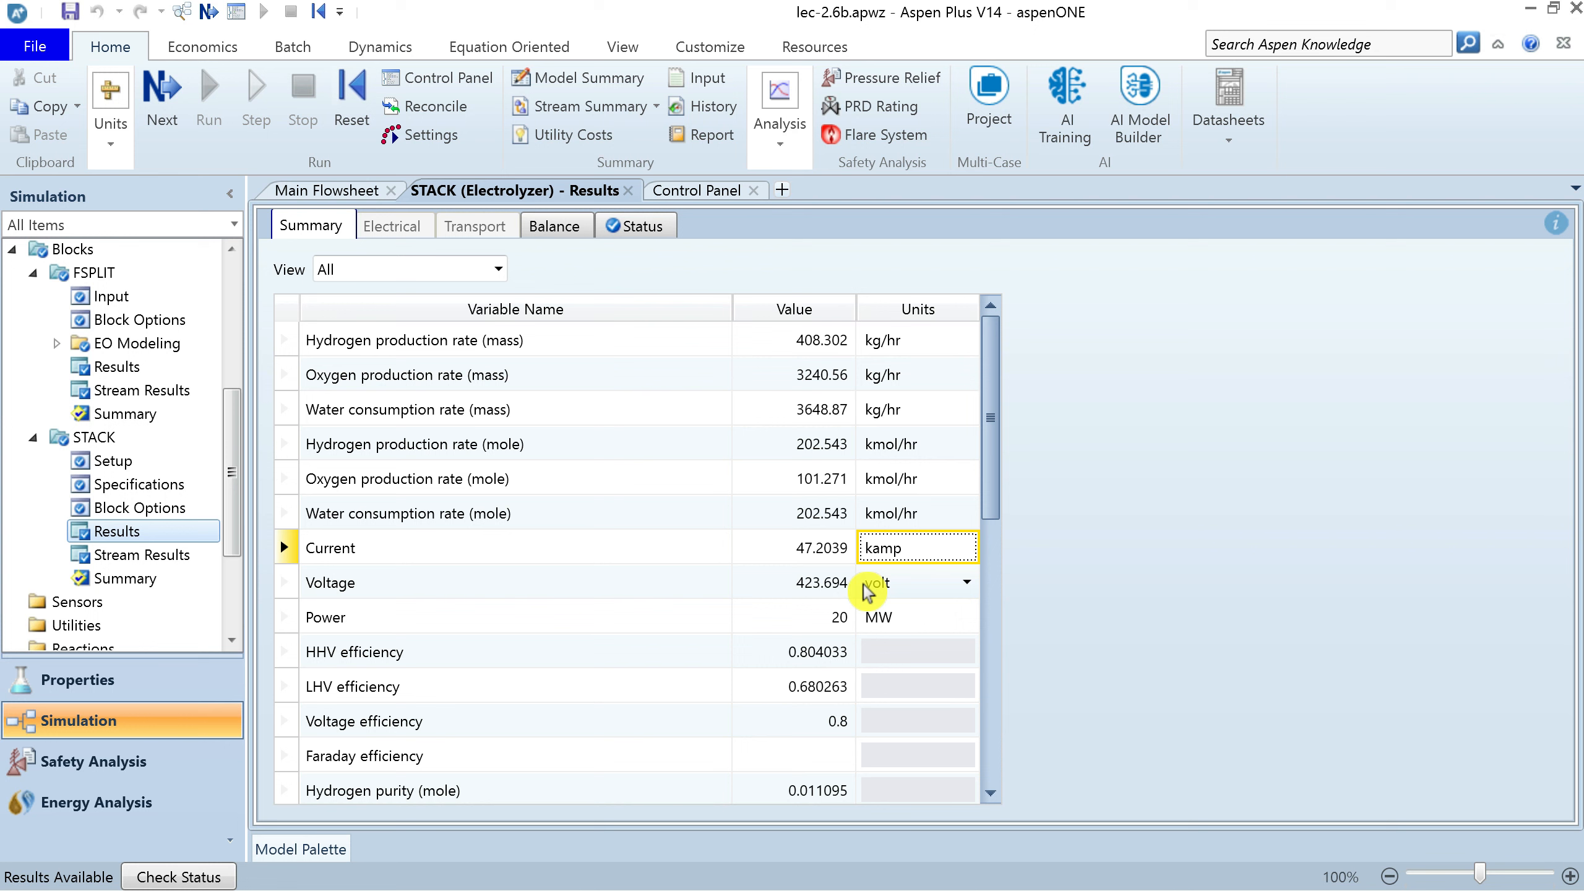
Examine the LHV efficiency, hydrogen and oxygen purity, and anode and cathode vapor mole fractions in the STACK results
{"action": "left_click", "coordinate": [820, 687]}
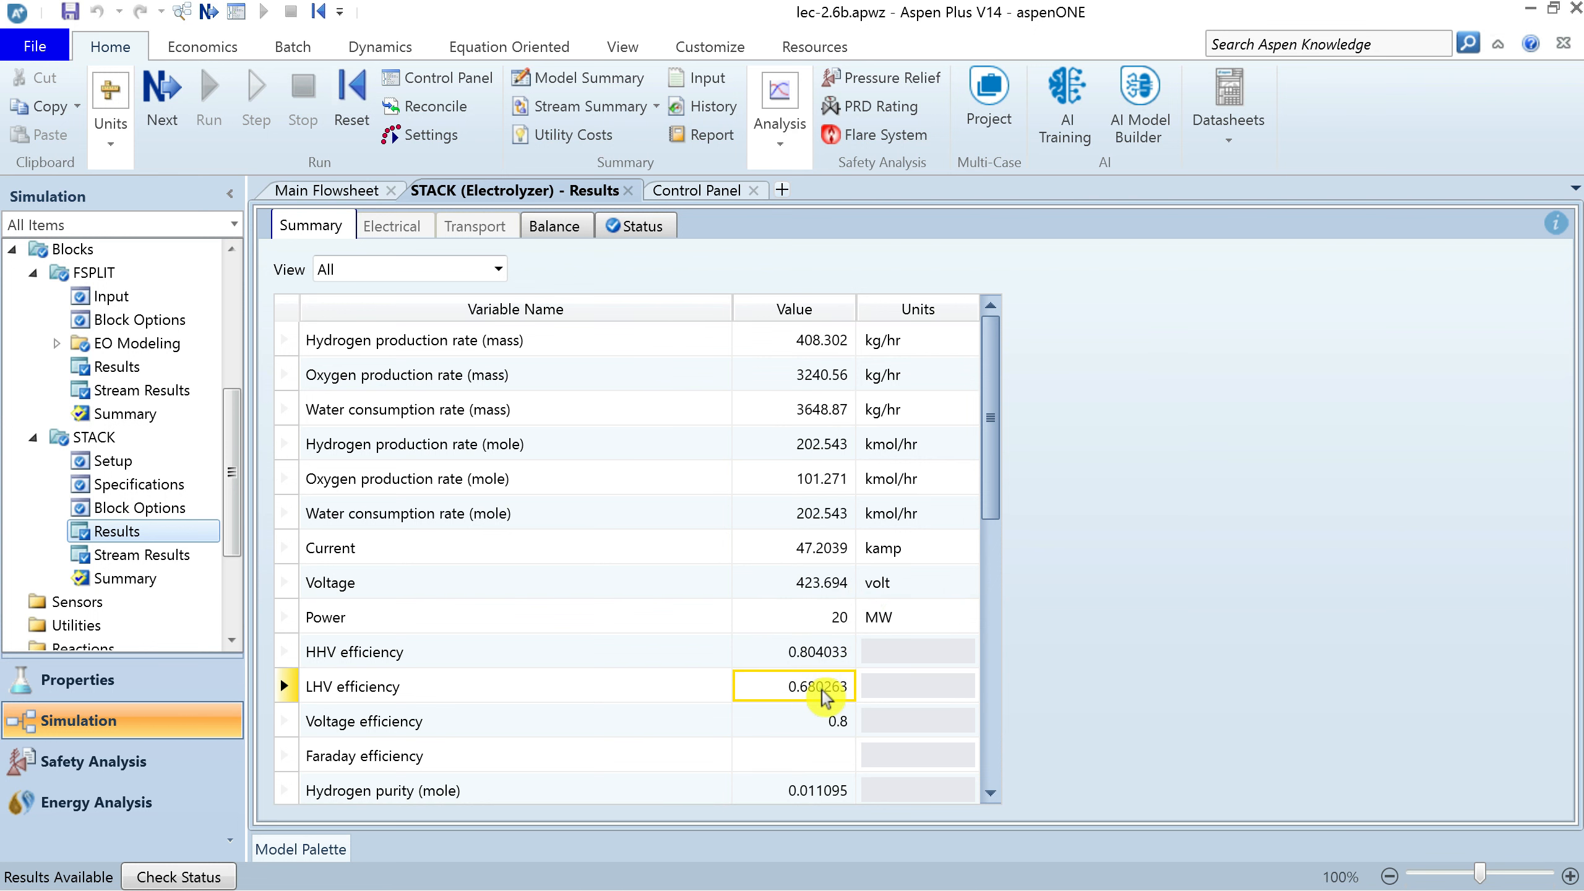
{"action": "left_click", "coordinate": [990, 799]}
{"action": "left_click", "coordinate": [991, 799]}
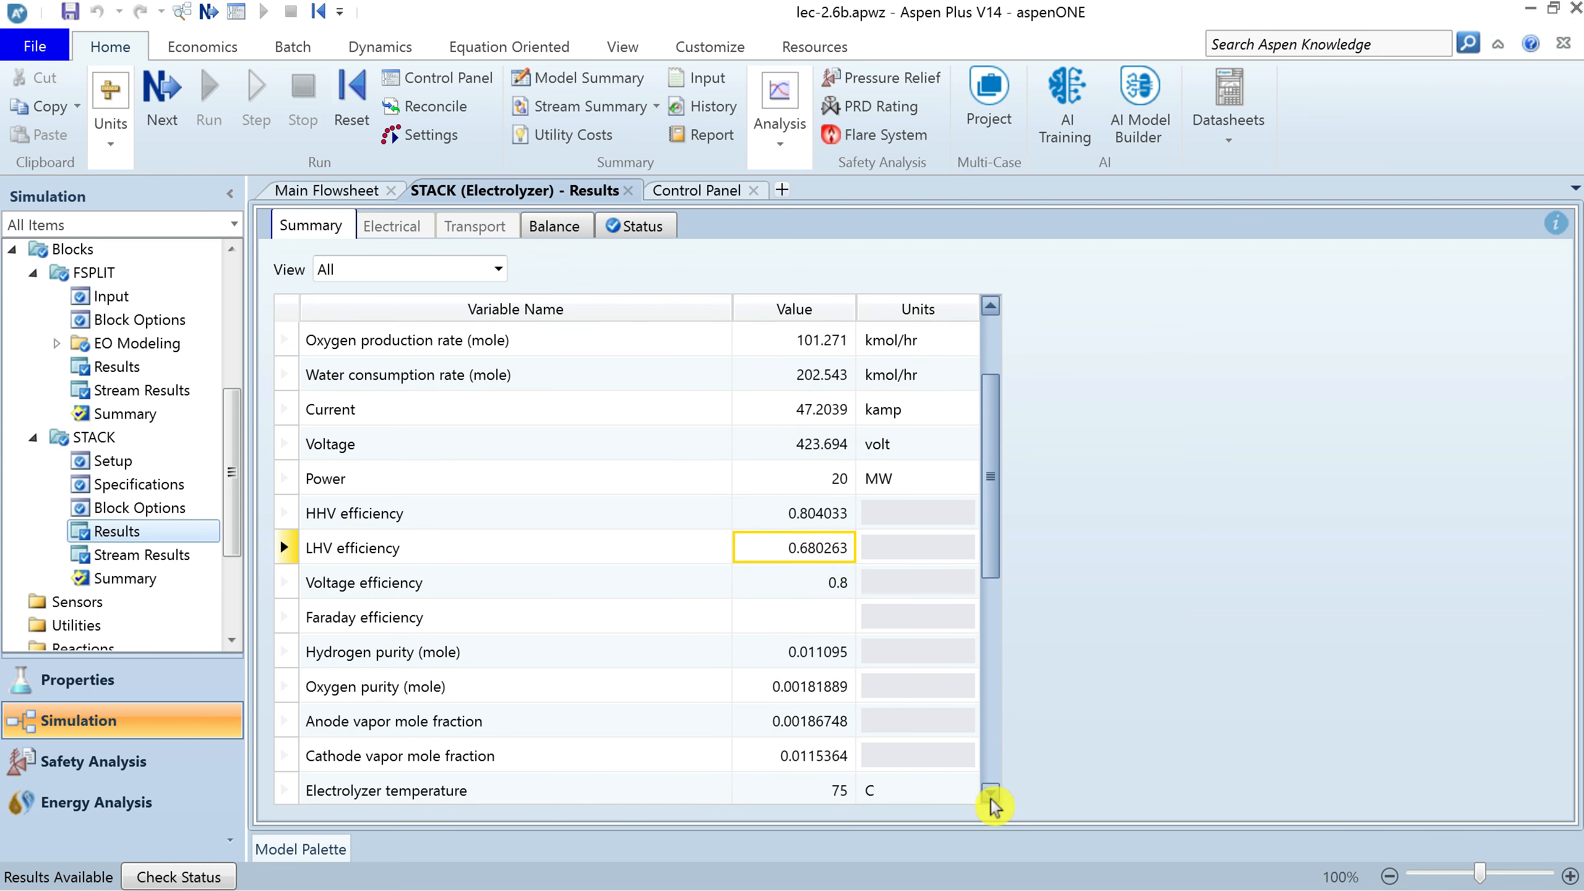
{"action": "left_click", "coordinate": [991, 799]}
{"action": "left_click", "coordinate": [991, 798]}
{"action": "left_click", "coordinate": [754, 493]}
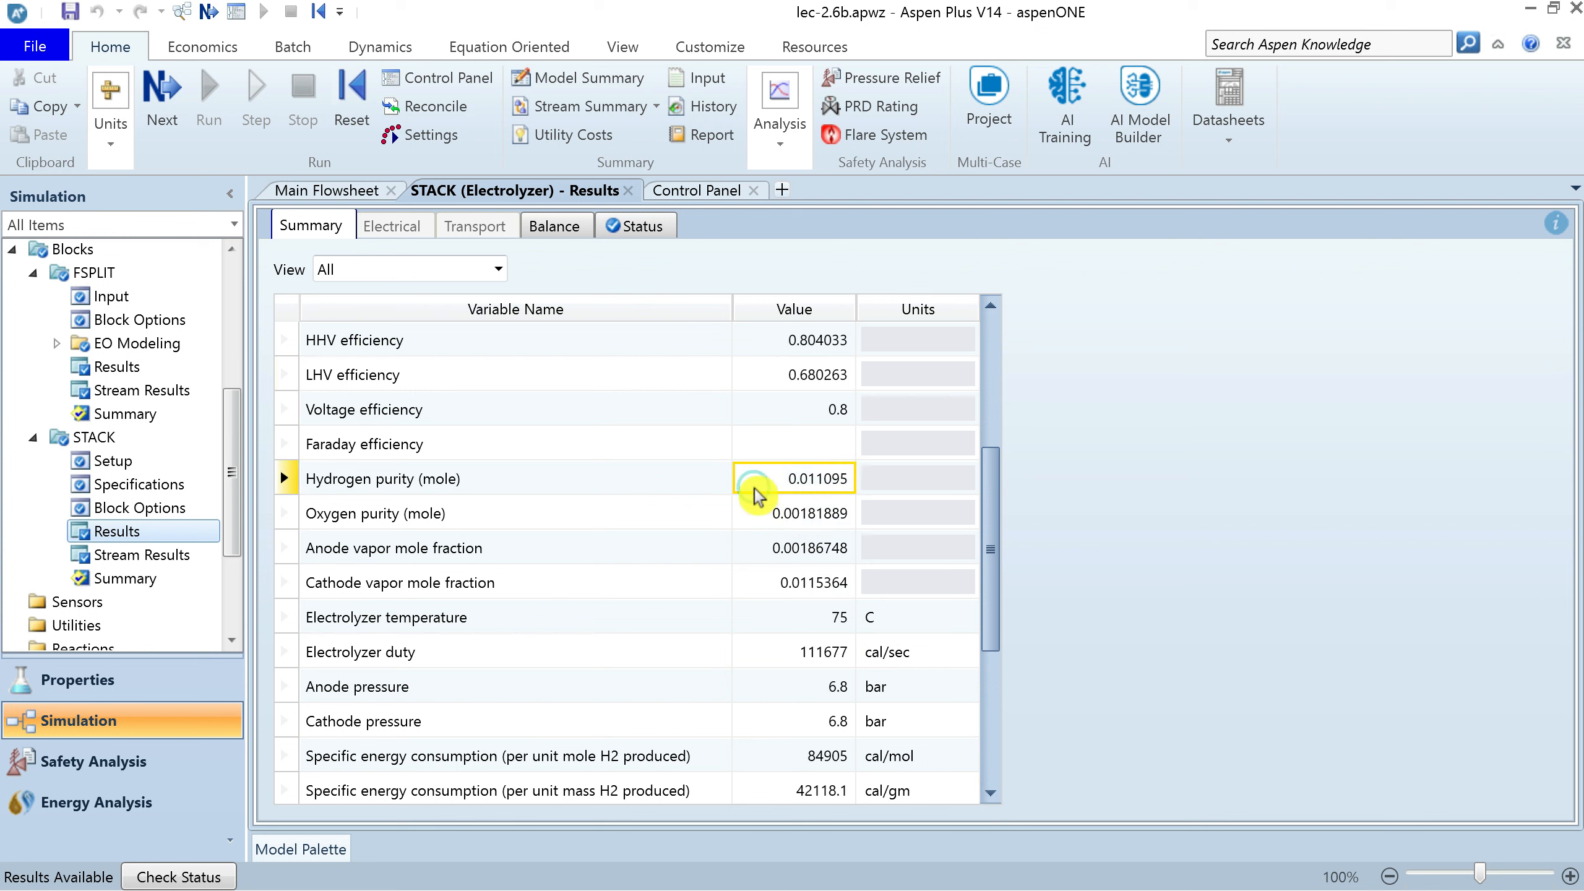
{"action": "left_click", "coordinate": [759, 515]}
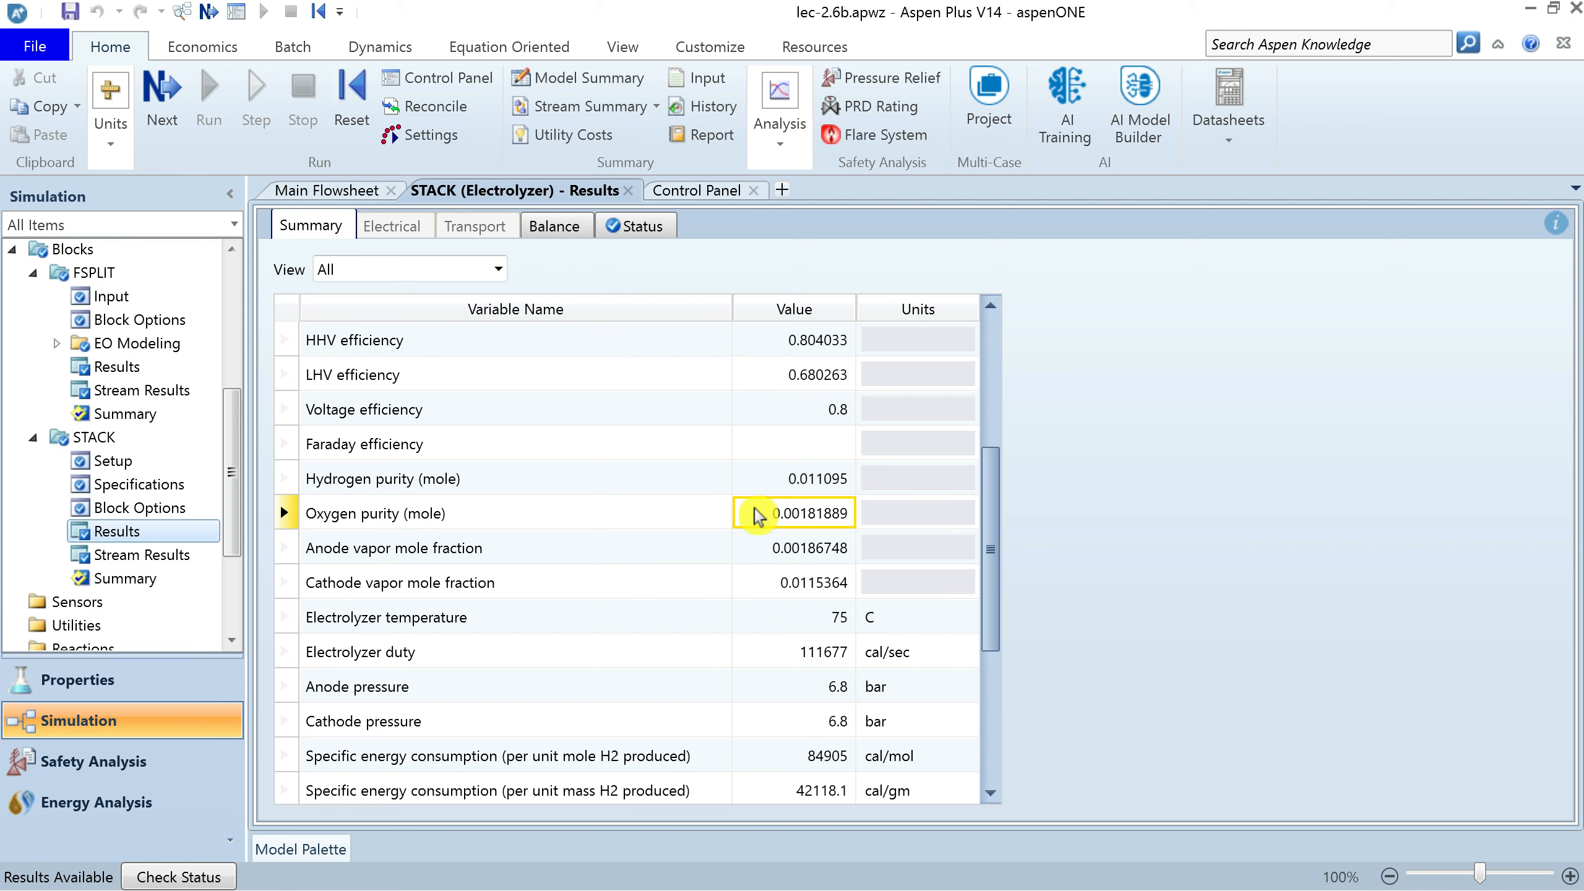
{"action": "left_click", "coordinate": [772, 552]}
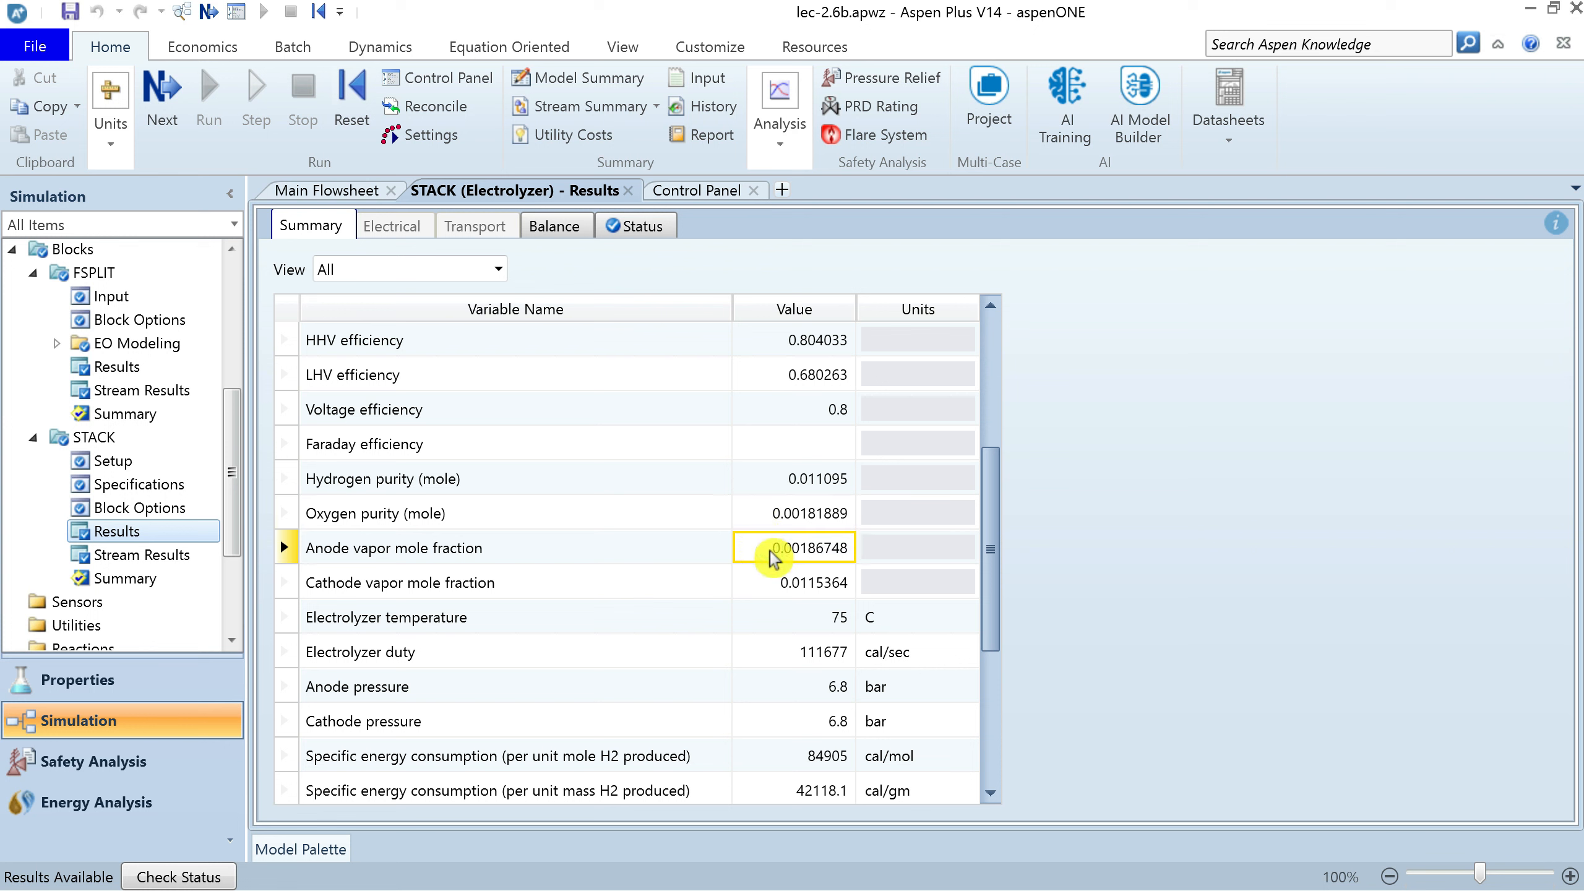
{"action": "left_click", "coordinate": [776, 583]}
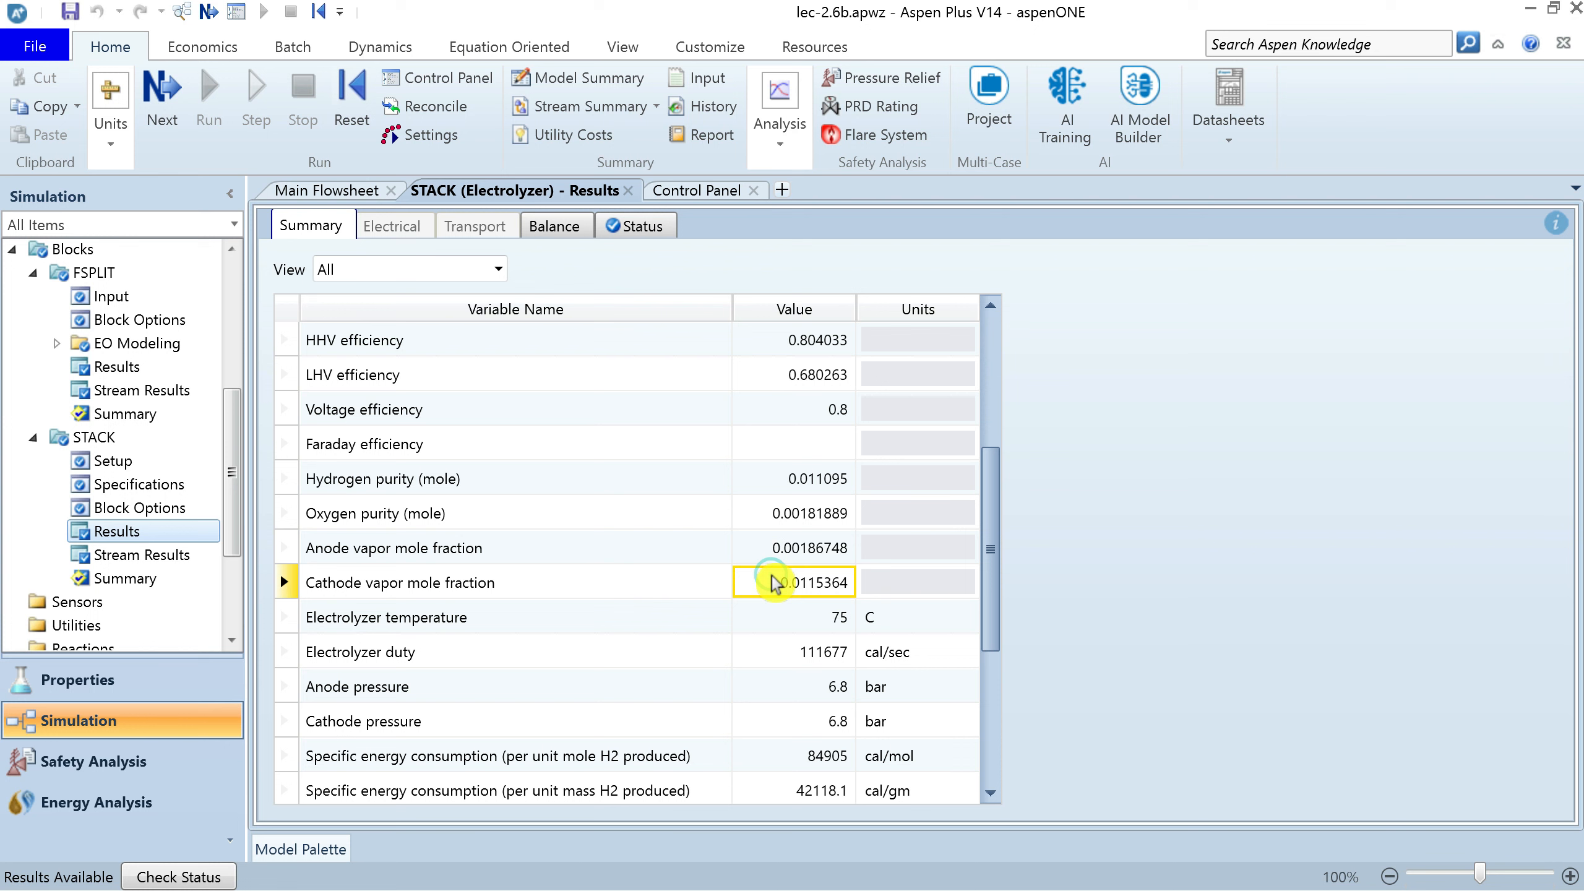
Display the Electrolyzer duty in kW
{"action": "left_click", "coordinate": [805, 655]}
{"action": "left_click", "coordinate": [898, 656]}
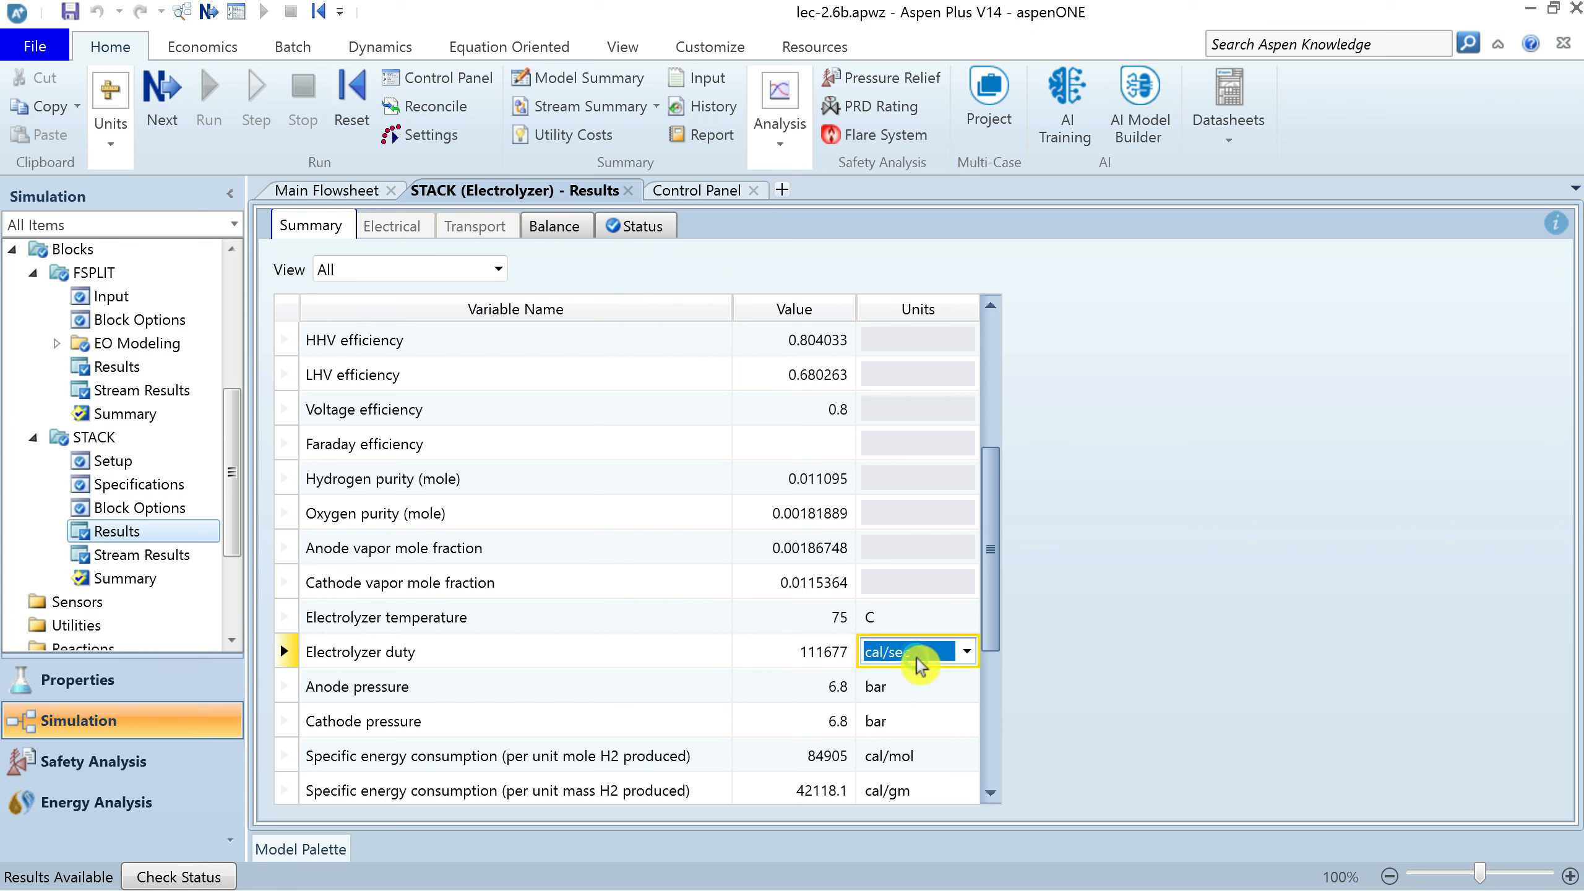
{"action": "key", "text": "k"}
{"action": "key", "text": "k"}
{"action": "left_click", "coordinate": [766, 668]}
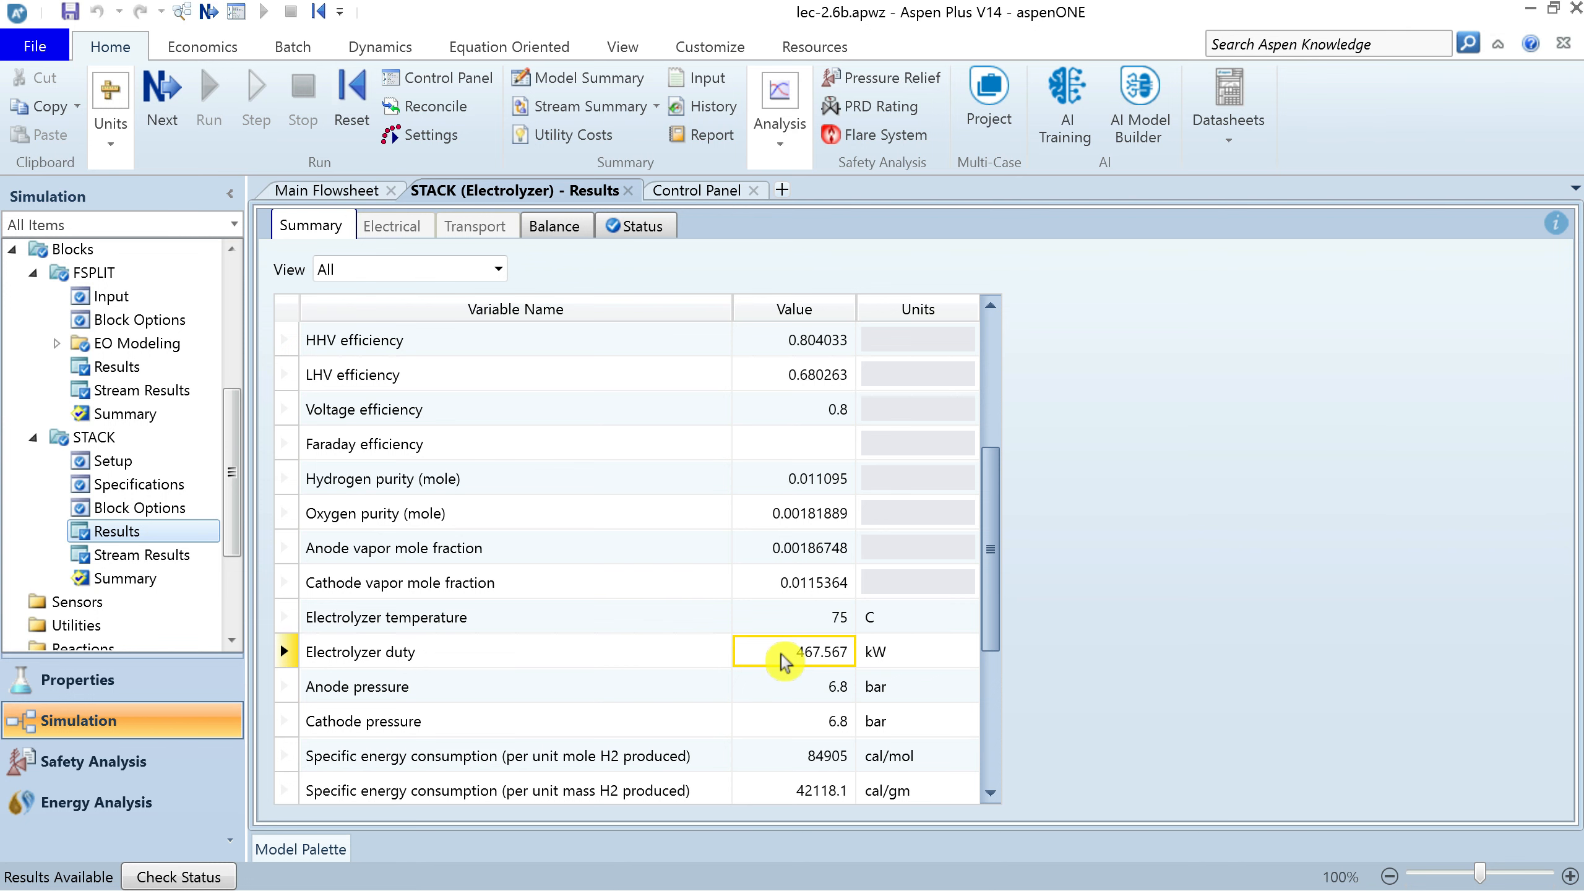
Display the specific energy consumption per unit mole of H2 produced in kJ/mol
{"action": "left_click", "coordinate": [788, 686]}
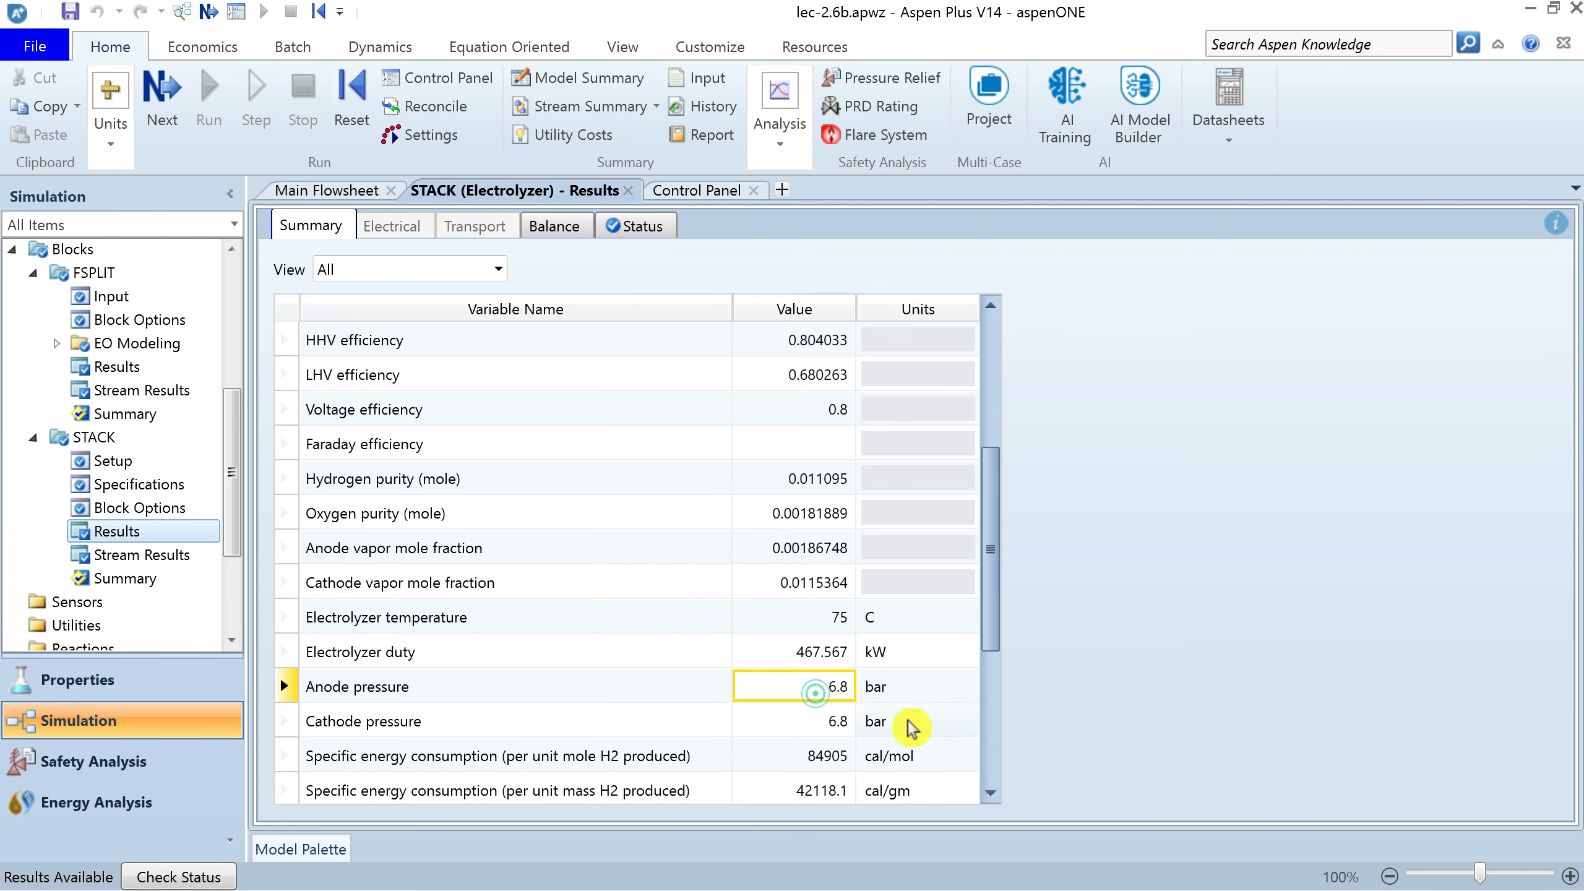
{"action": "left_click", "coordinate": [991, 794]}
{"action": "left_click", "coordinate": [989, 794]}
{"action": "left_click", "coordinate": [989, 793]}
{"action": "left_click", "coordinate": [989, 793]}
{"action": "left_click", "coordinate": [989, 793]}
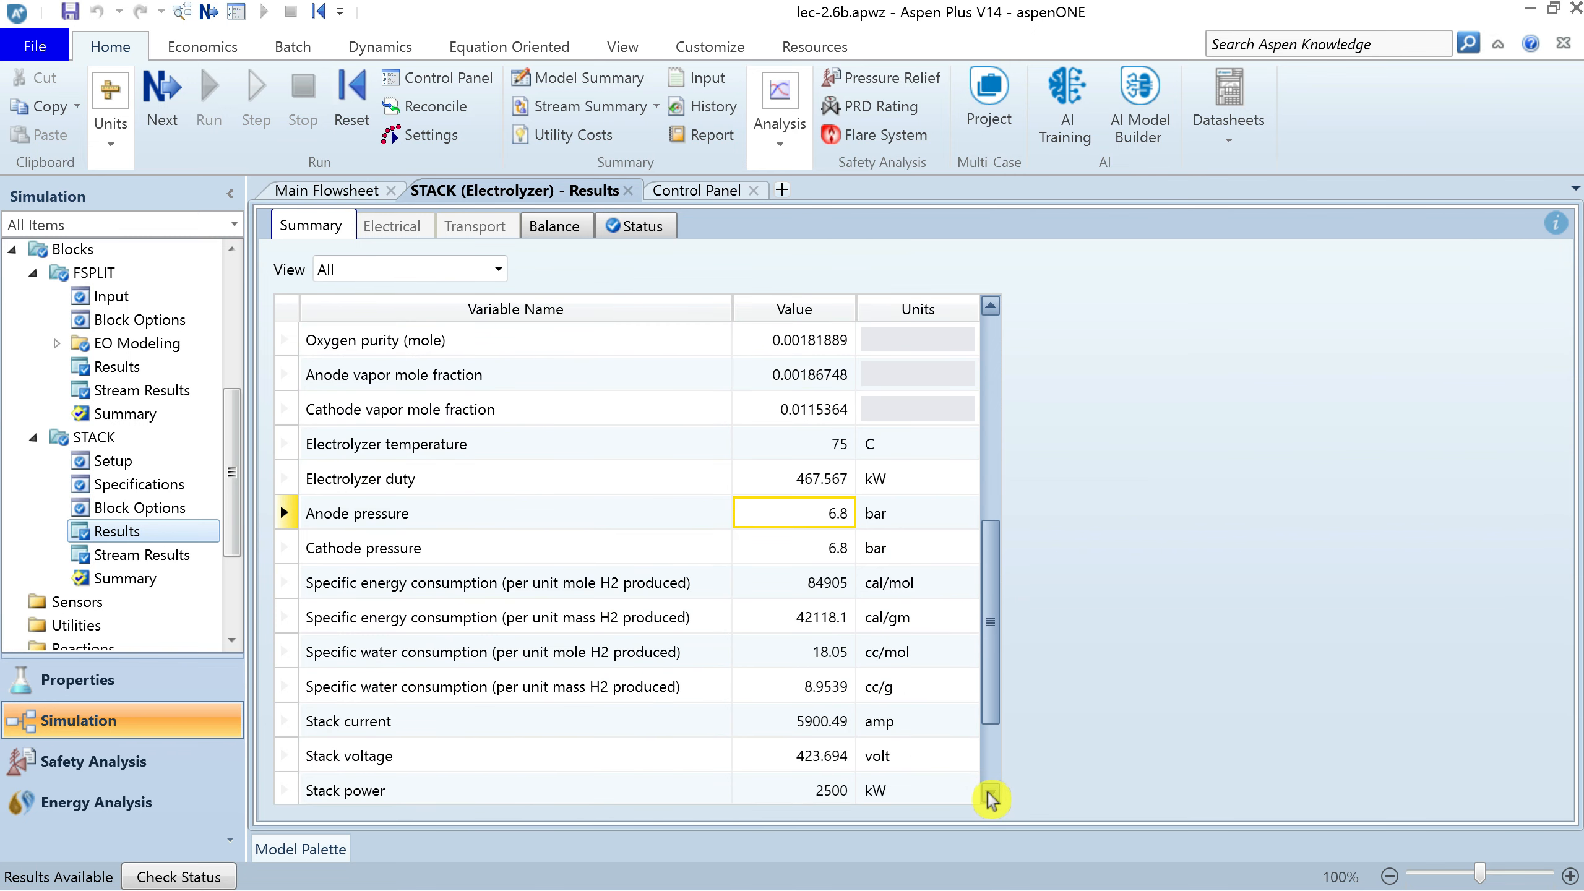
{"action": "left_click", "coordinate": [989, 794]}
{"action": "left_click", "coordinate": [989, 793]}
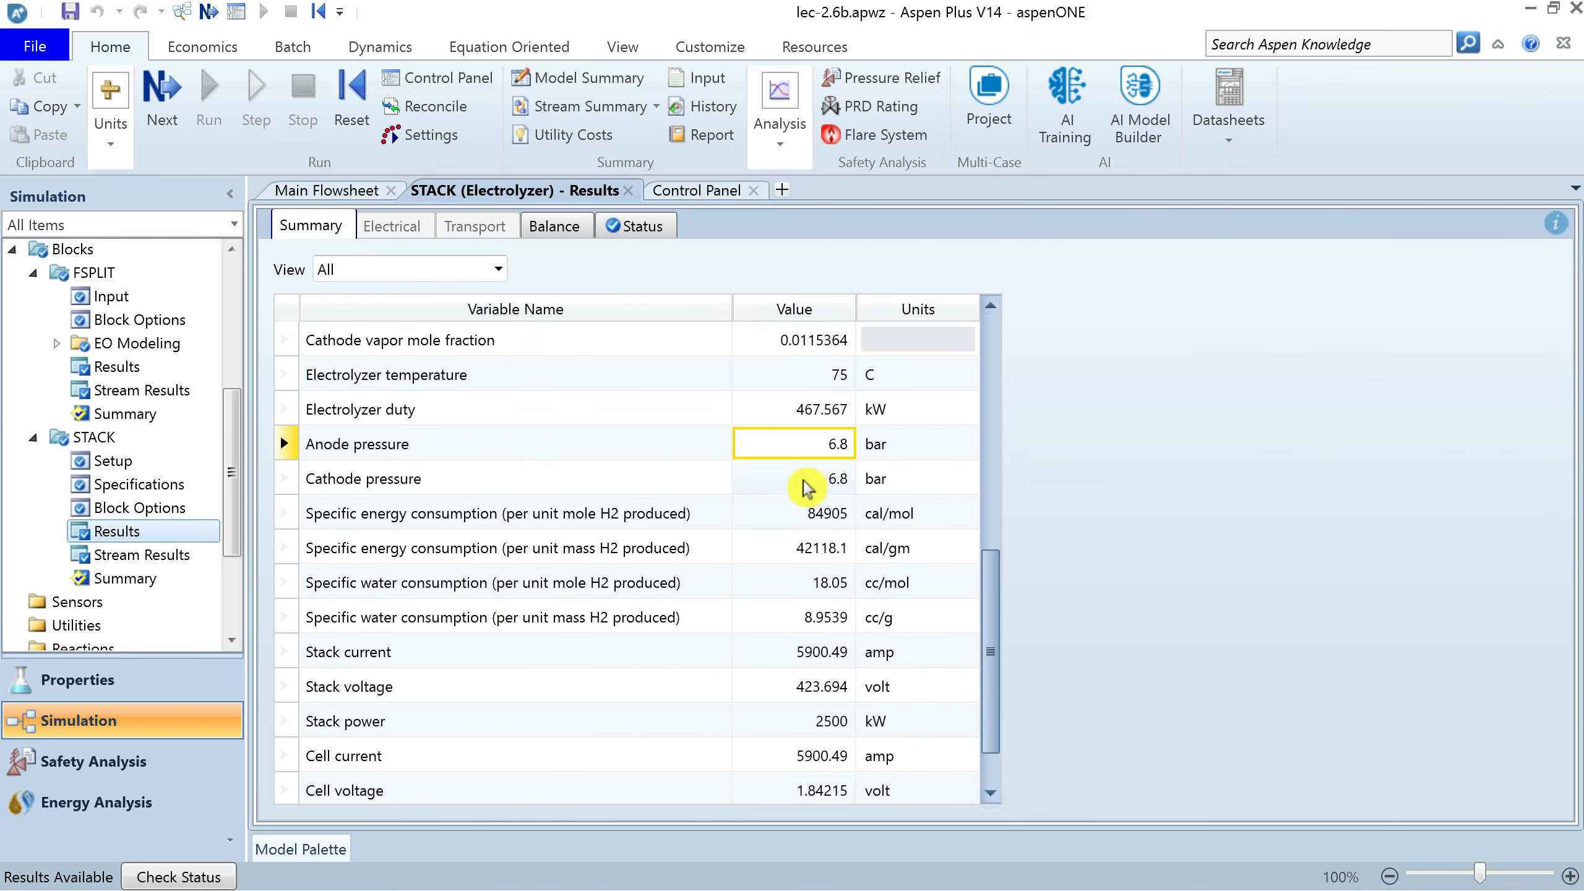
{"action": "left_click", "coordinate": [780, 514]}
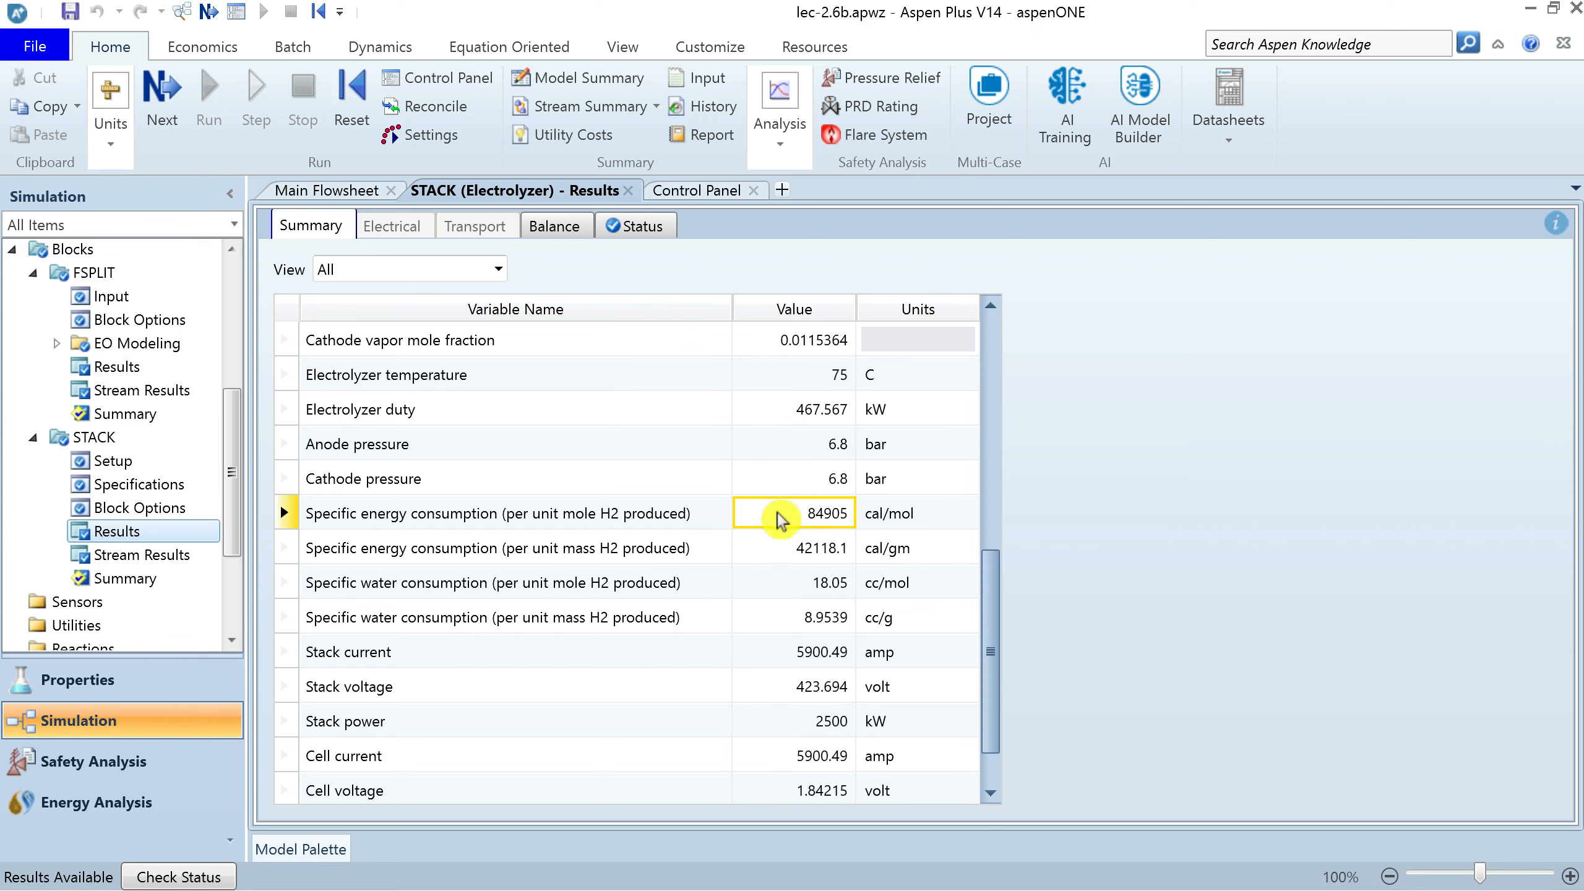
{"action": "left_click", "coordinate": [779, 548]}
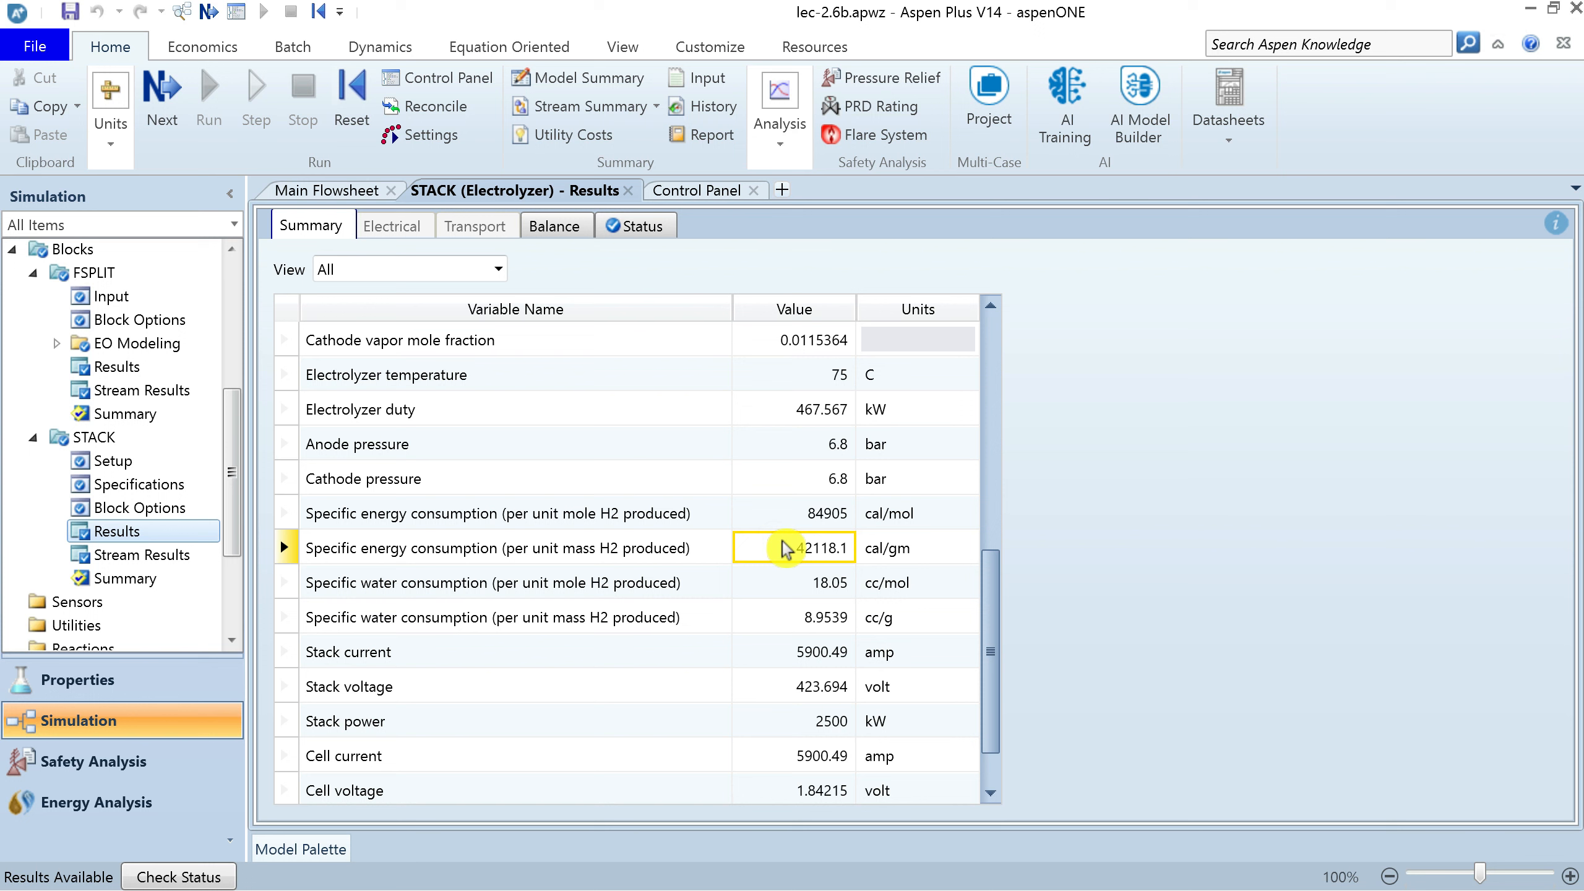
{"action": "left_click", "coordinate": [966, 513]}
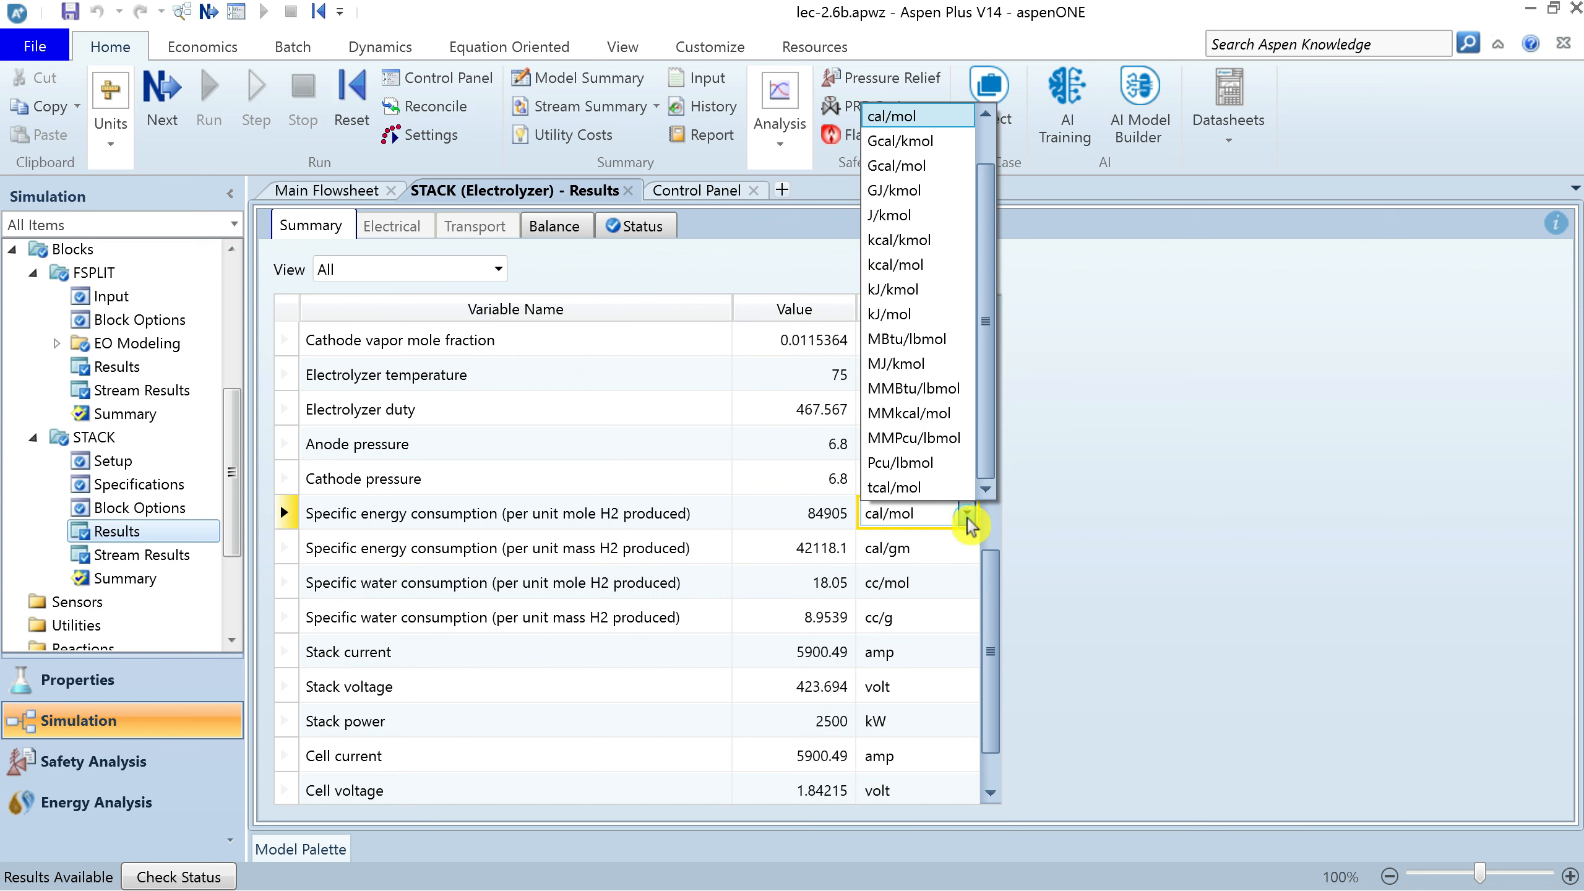
{"action": "left_click", "coordinate": [936, 325]}
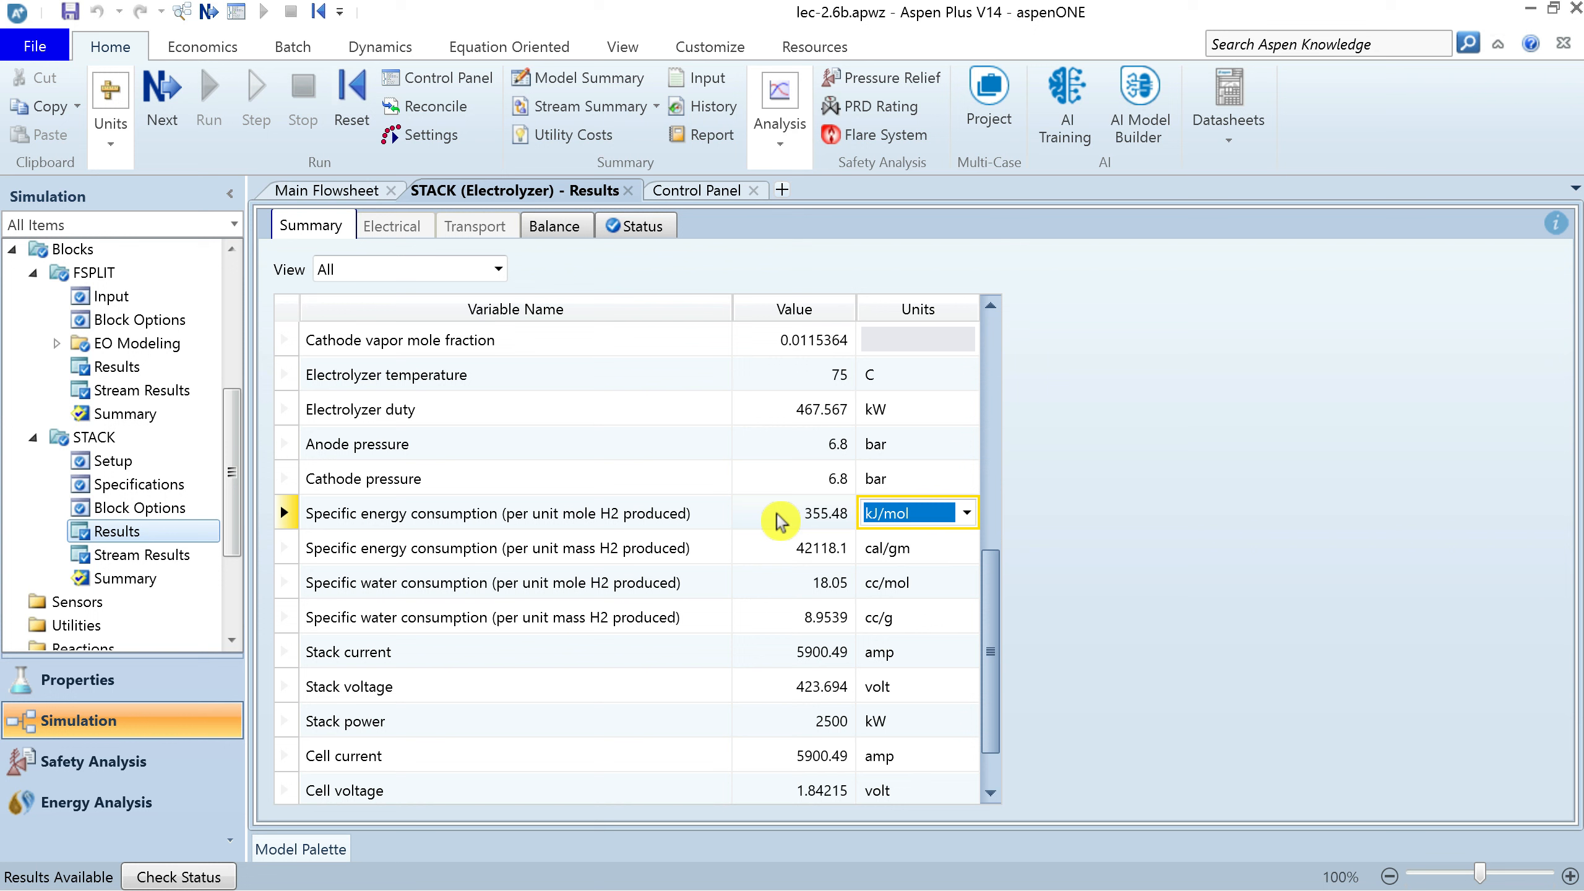
{"action": "left_click", "coordinate": [780, 519]}
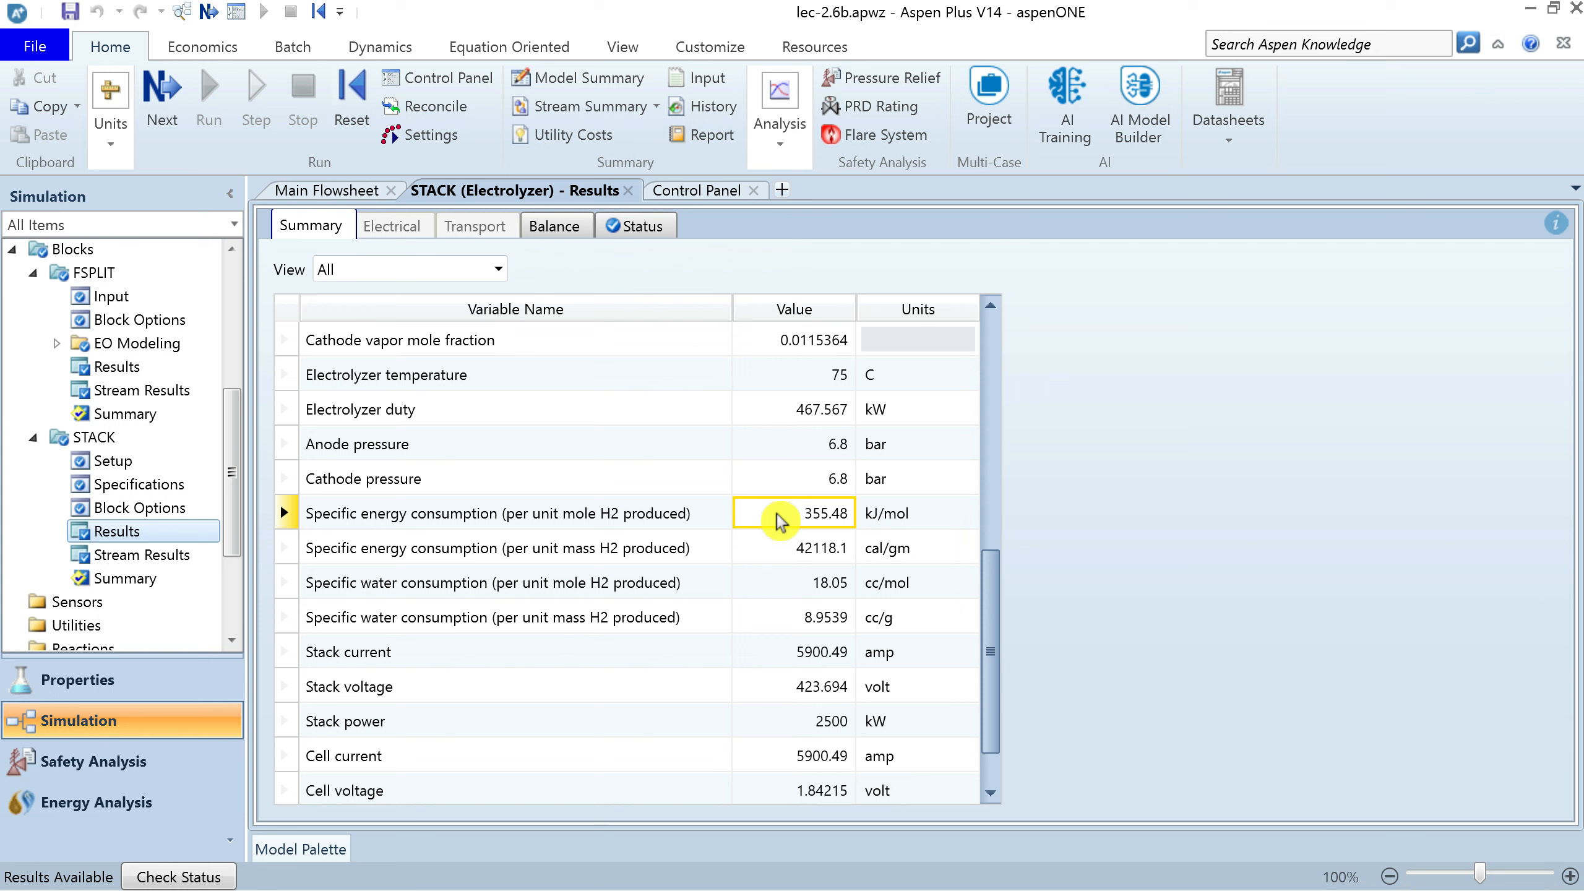
Check the specific water consumption rows and display the Stack power in MW
{"action": "left_click", "coordinate": [786, 591]}
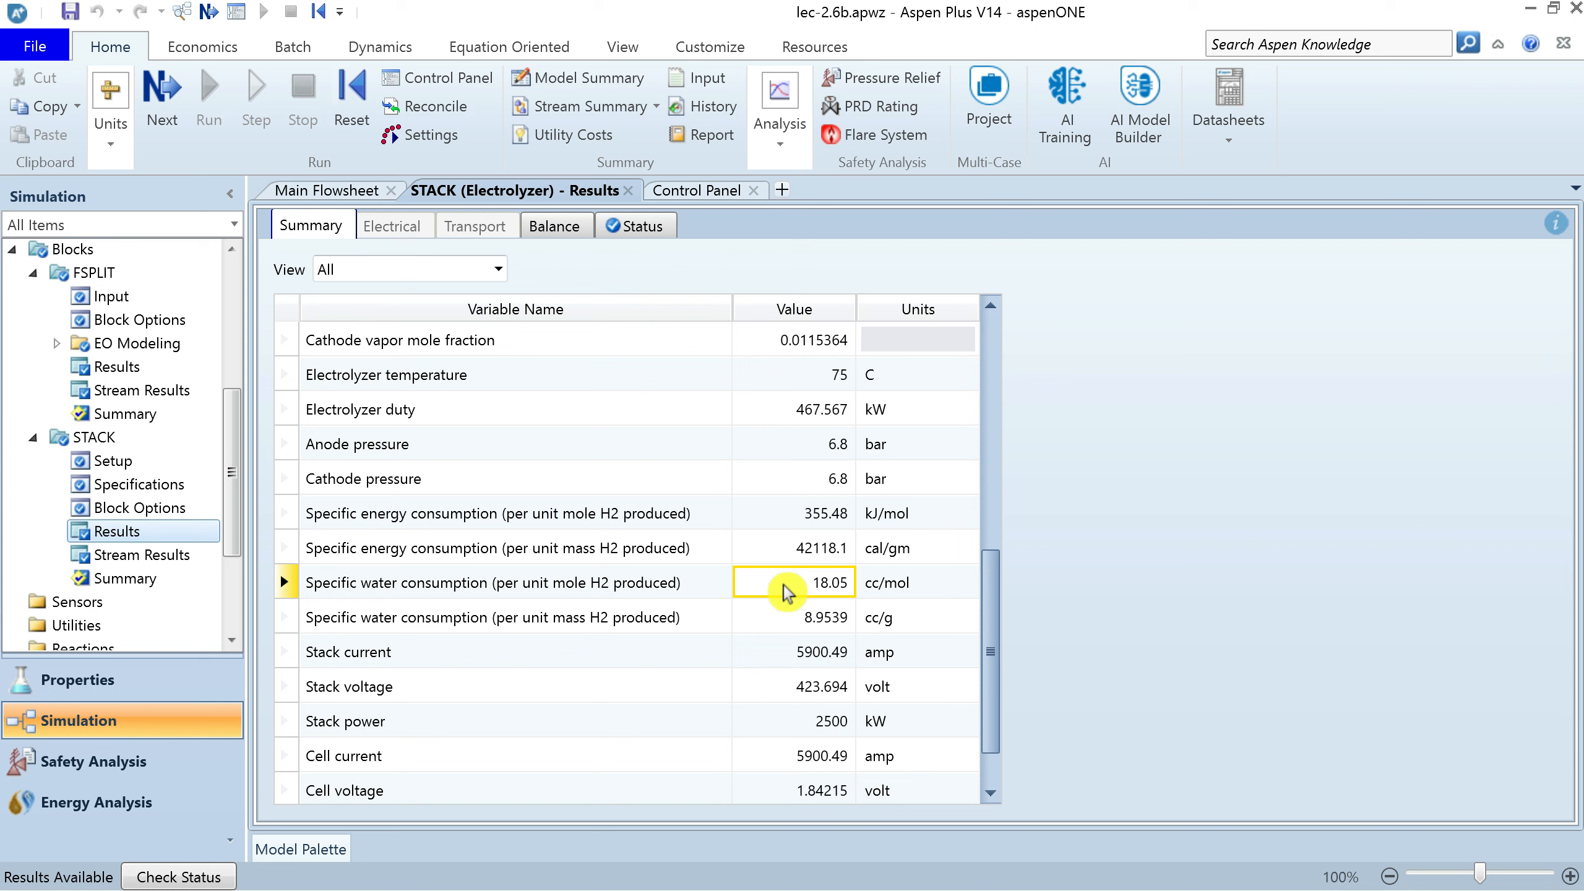
{"action": "left_click", "coordinate": [788, 619]}
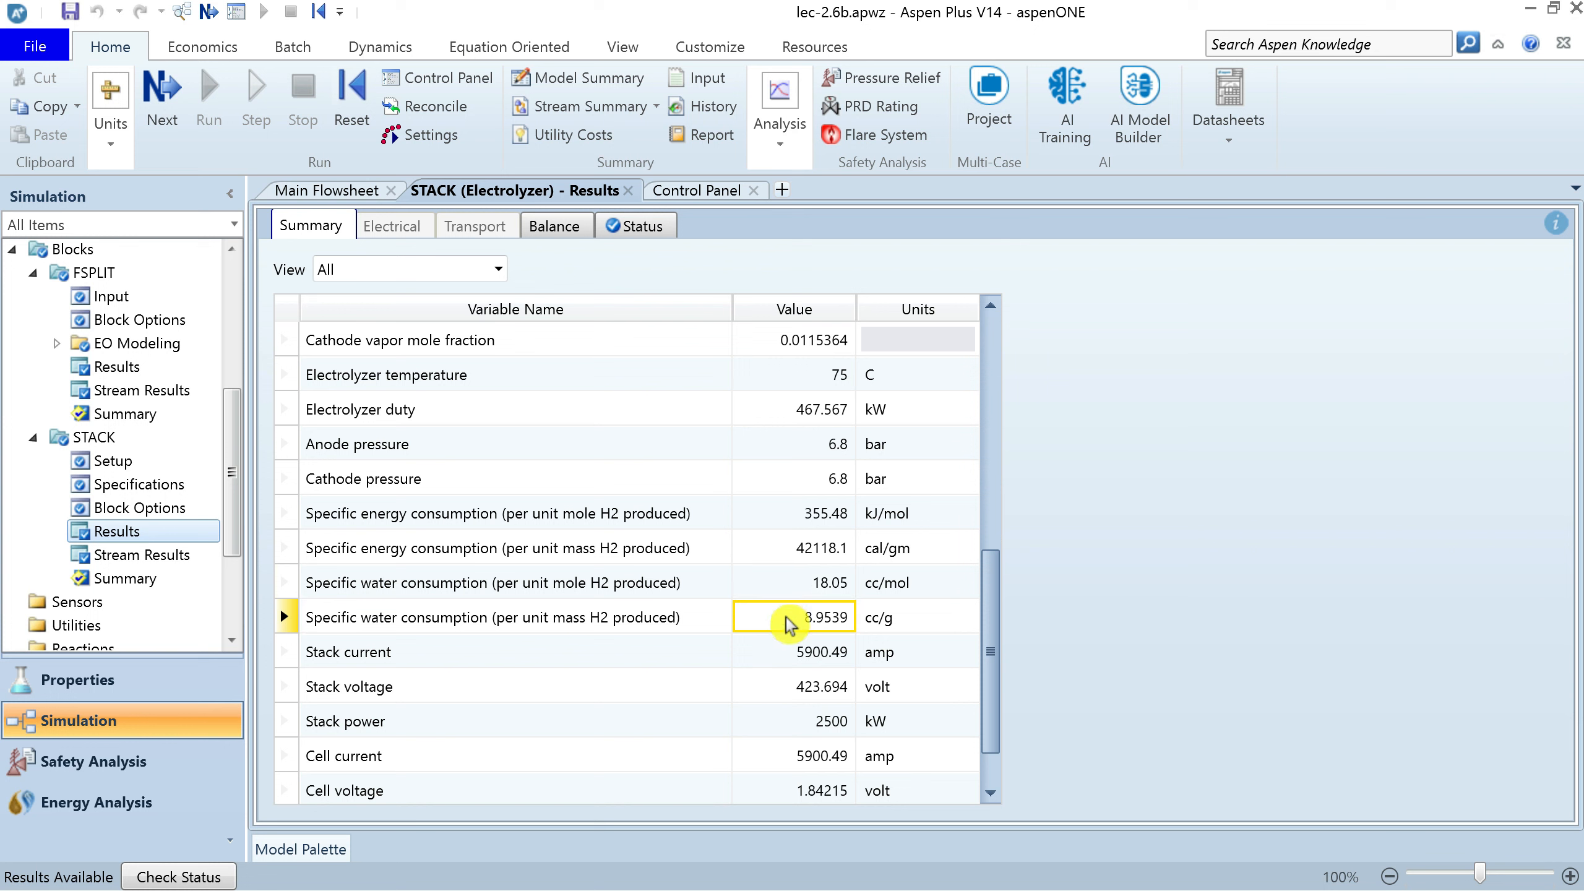
{"action": "left_click", "coordinate": [791, 653]}
{"action": "left_click", "coordinate": [991, 793]}
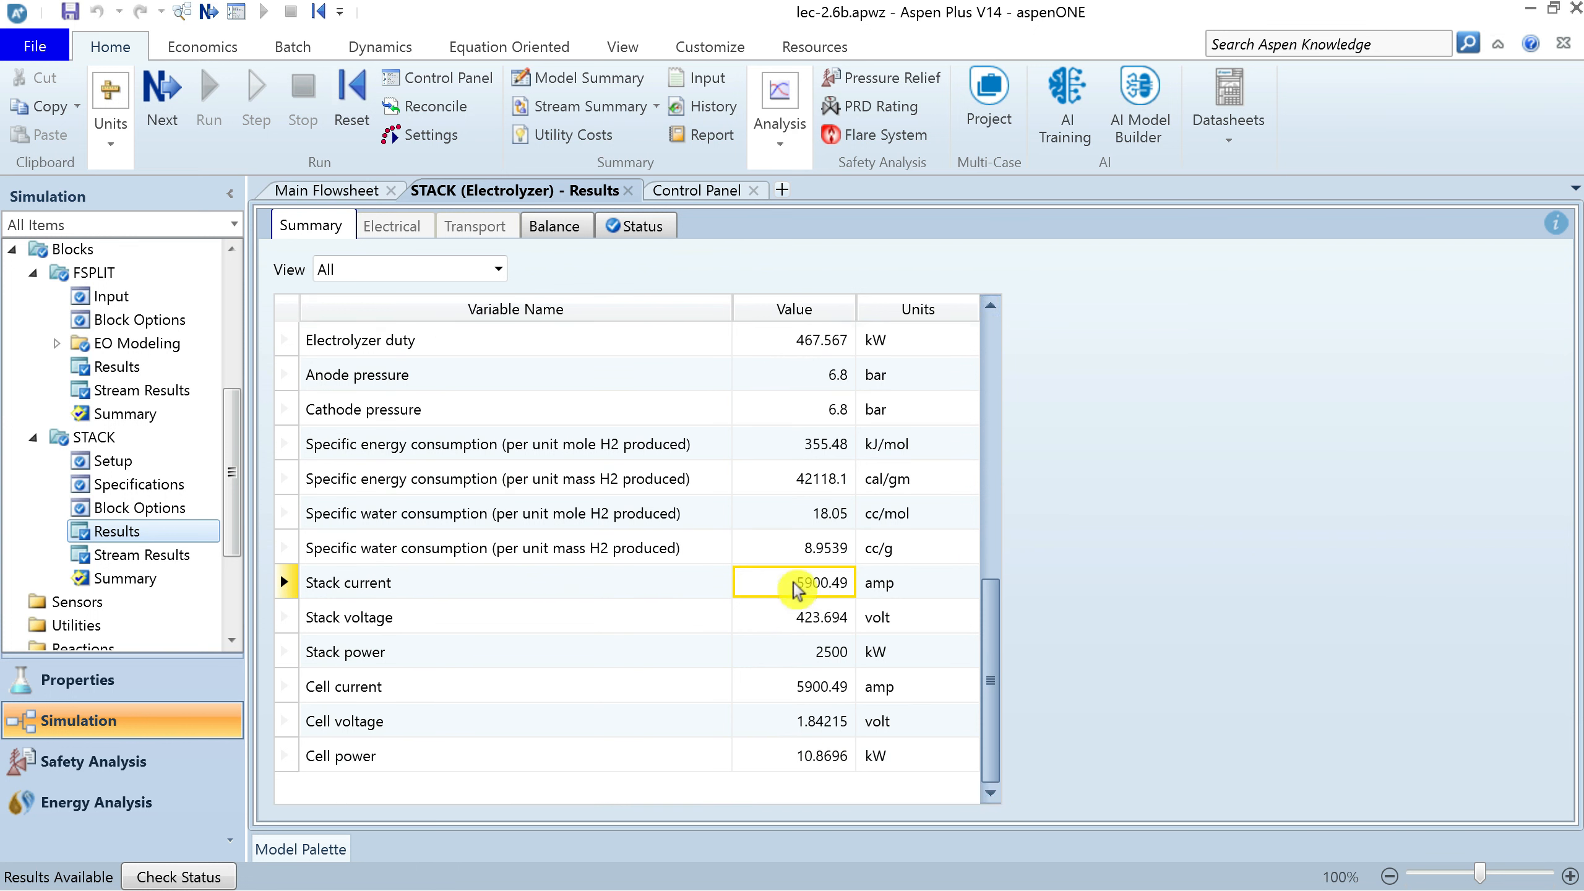
{"action": "left_click", "coordinate": [796, 654]}
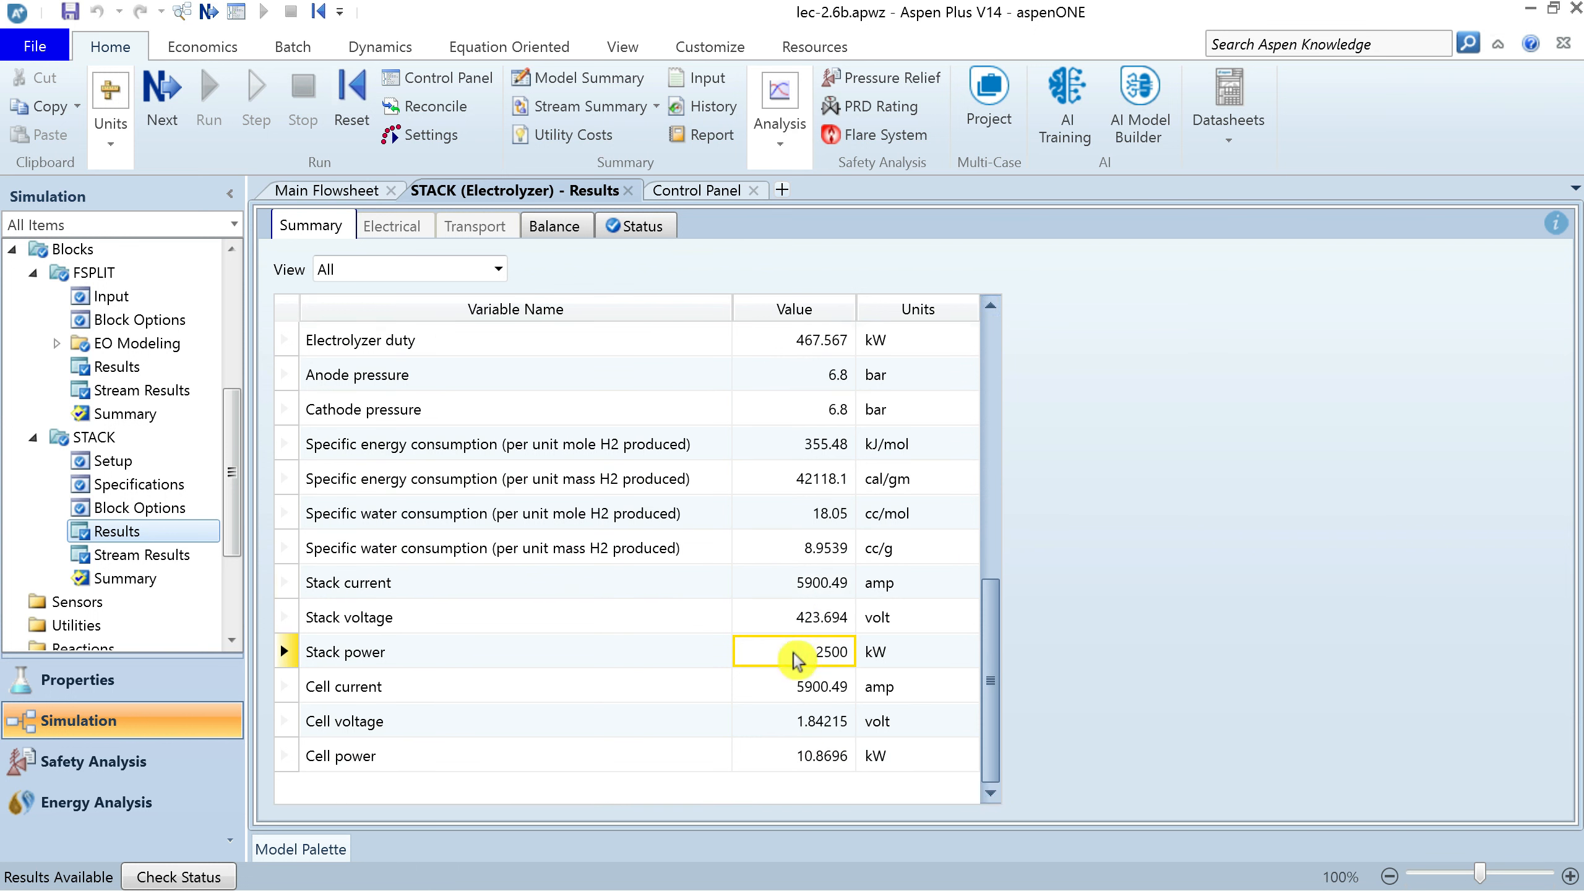
{"action": "left_click", "coordinate": [910, 653]}
{"action": "left_click", "coordinate": [922, 653]}
{"action": "key", "text": "m"}
{"action": "key", "text": "Return"}
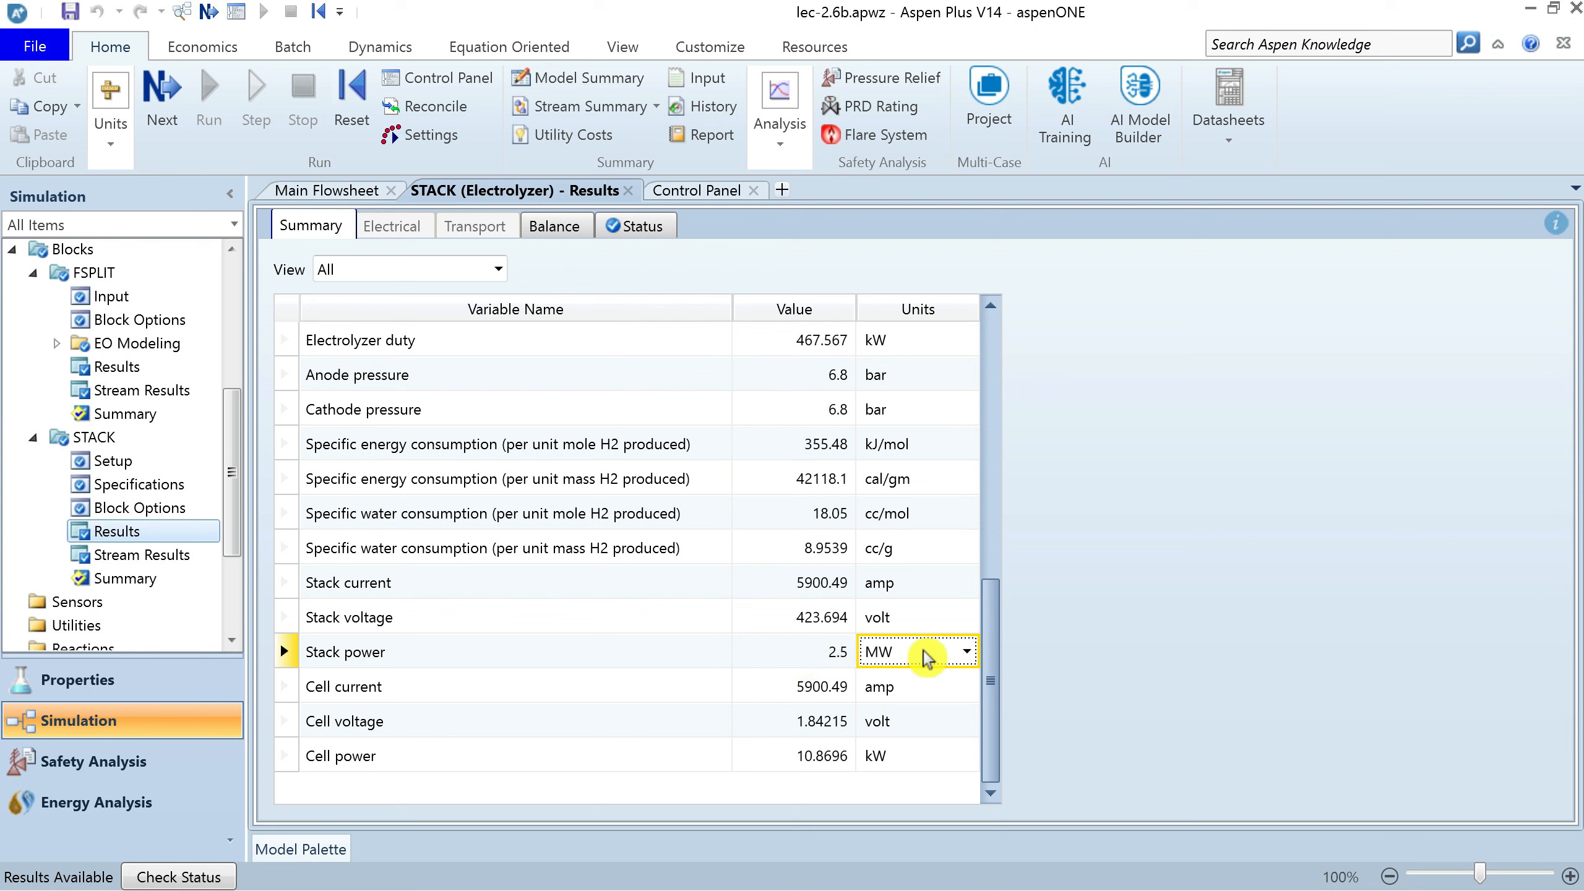
{"action": "left_click", "coordinate": [783, 655]}
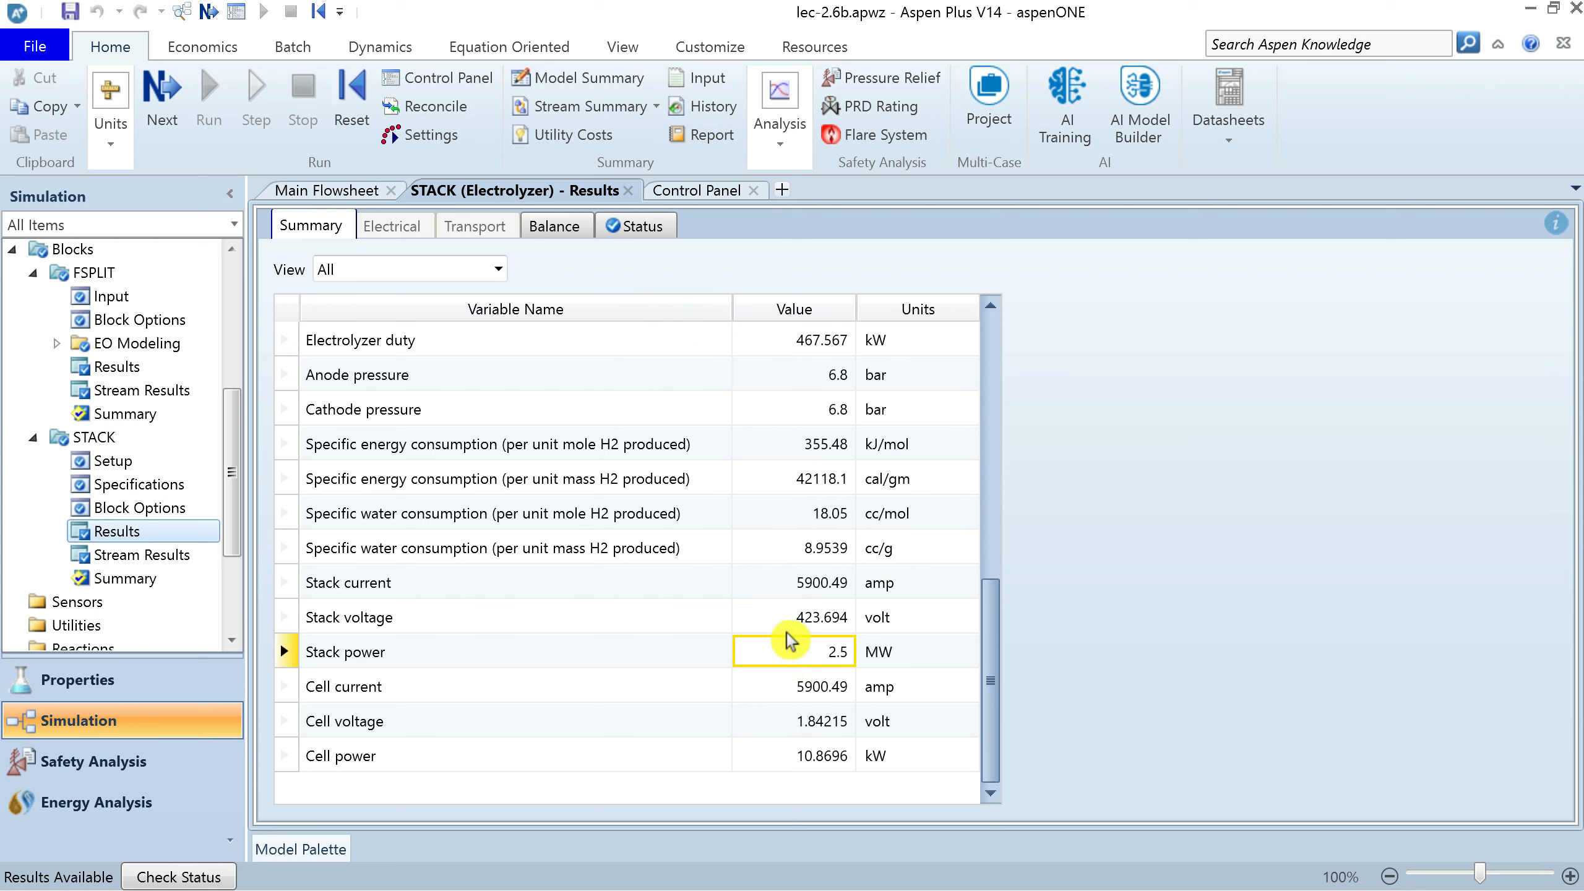
Check the Stack voltage and display the Stack current in kamp
{"action": "left_click", "coordinate": [794, 625]}
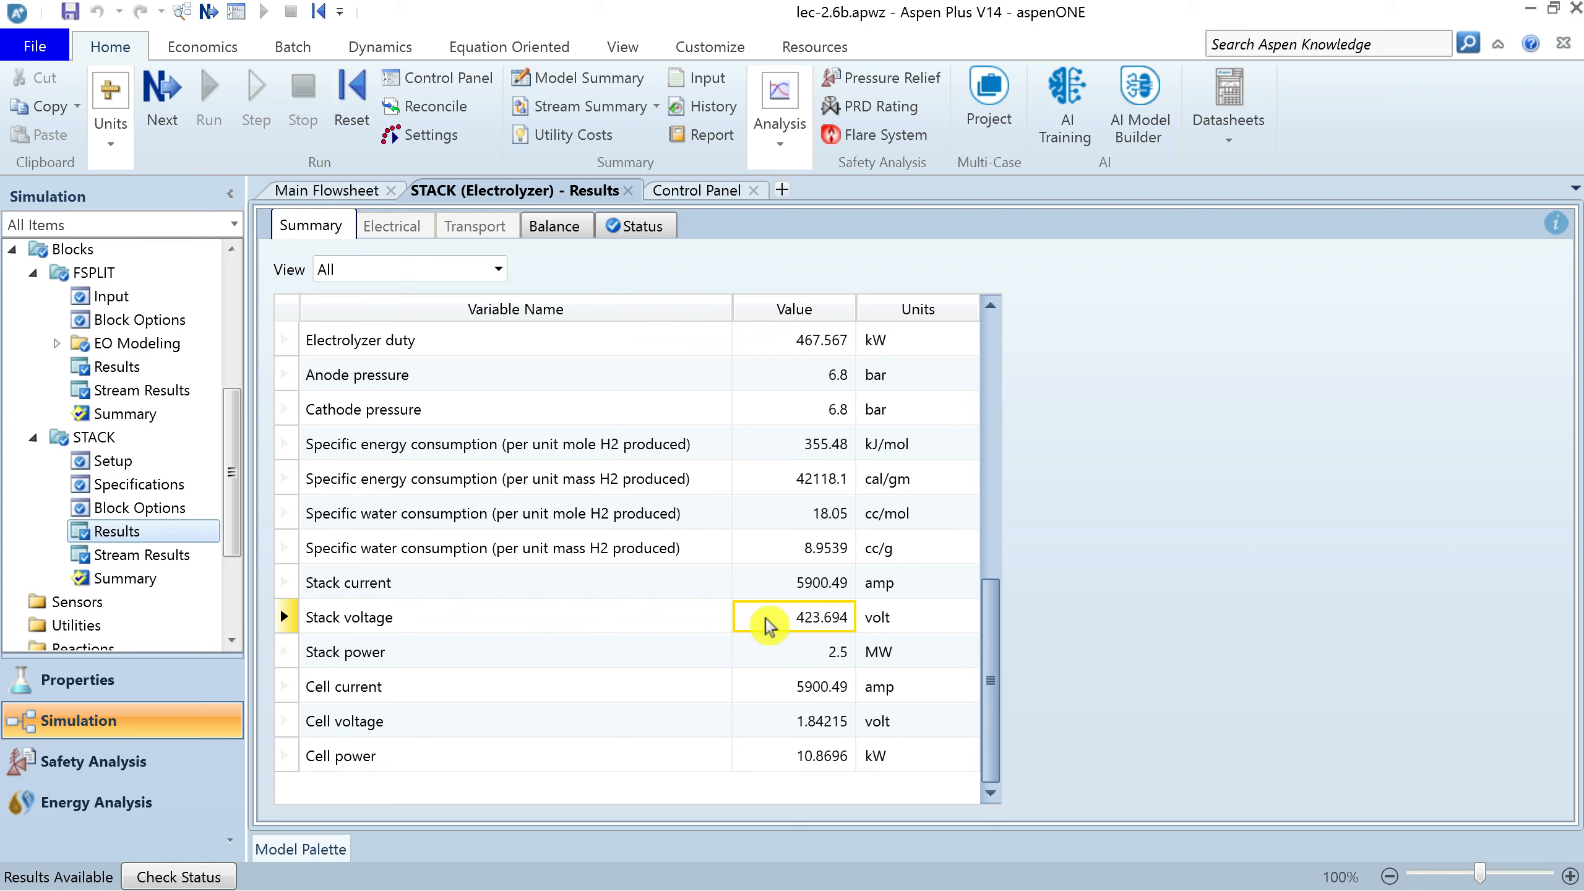
{"action": "left_click", "coordinate": [907, 589]}
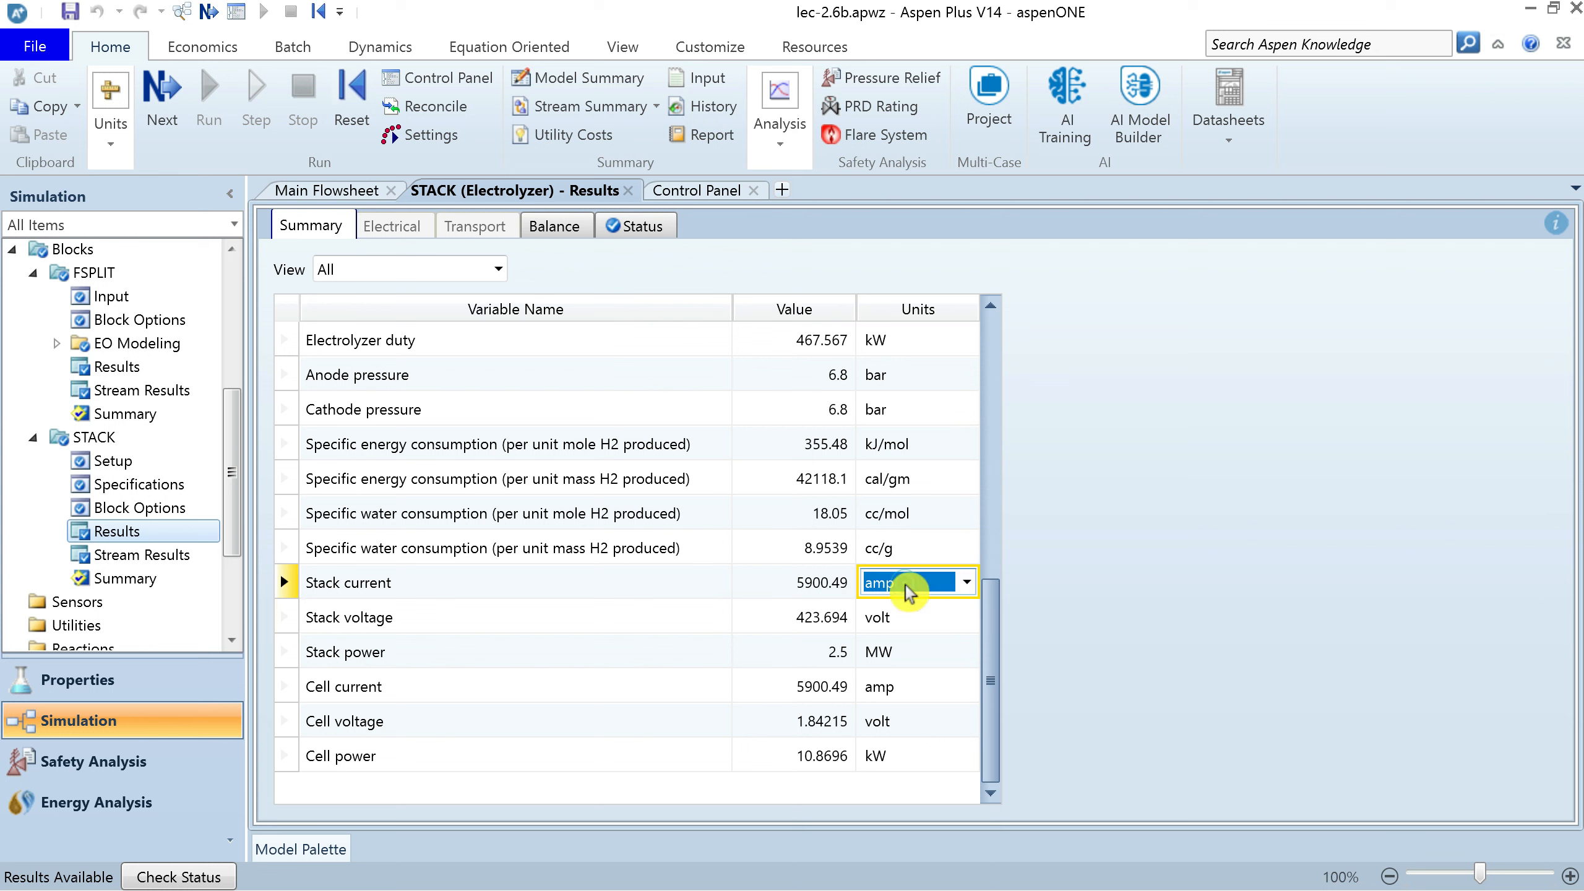
{"action": "left_click", "coordinate": [906, 586]}
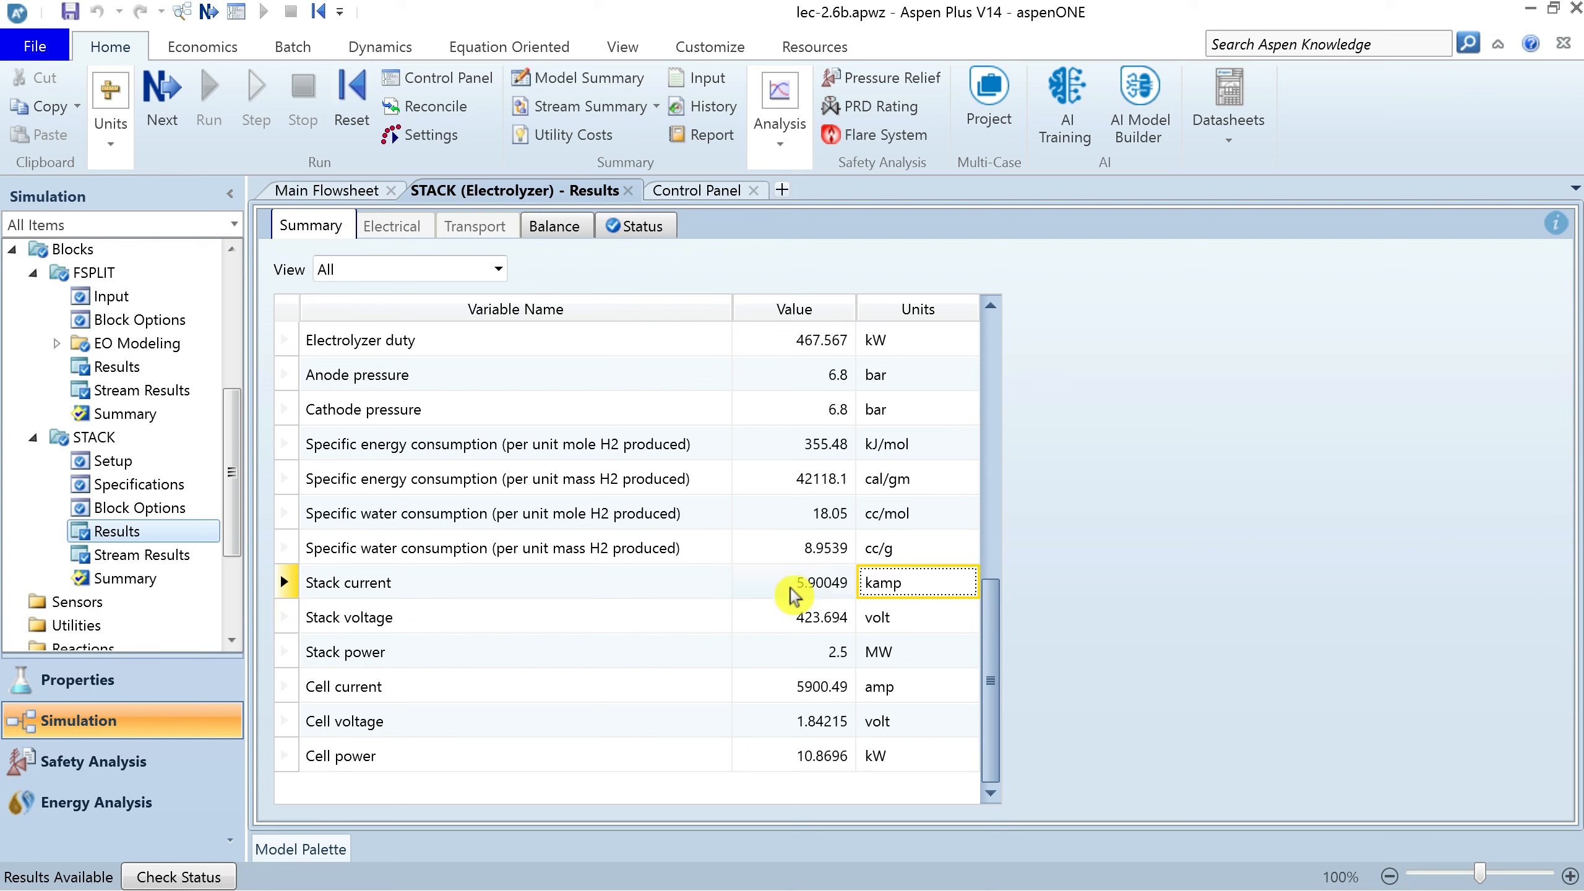
{"action": "left_click", "coordinate": [742, 590]}
Examine the cell current, cell voltage and cell power in the STACK results summary
{"action": "left_click", "coordinate": [770, 690]}
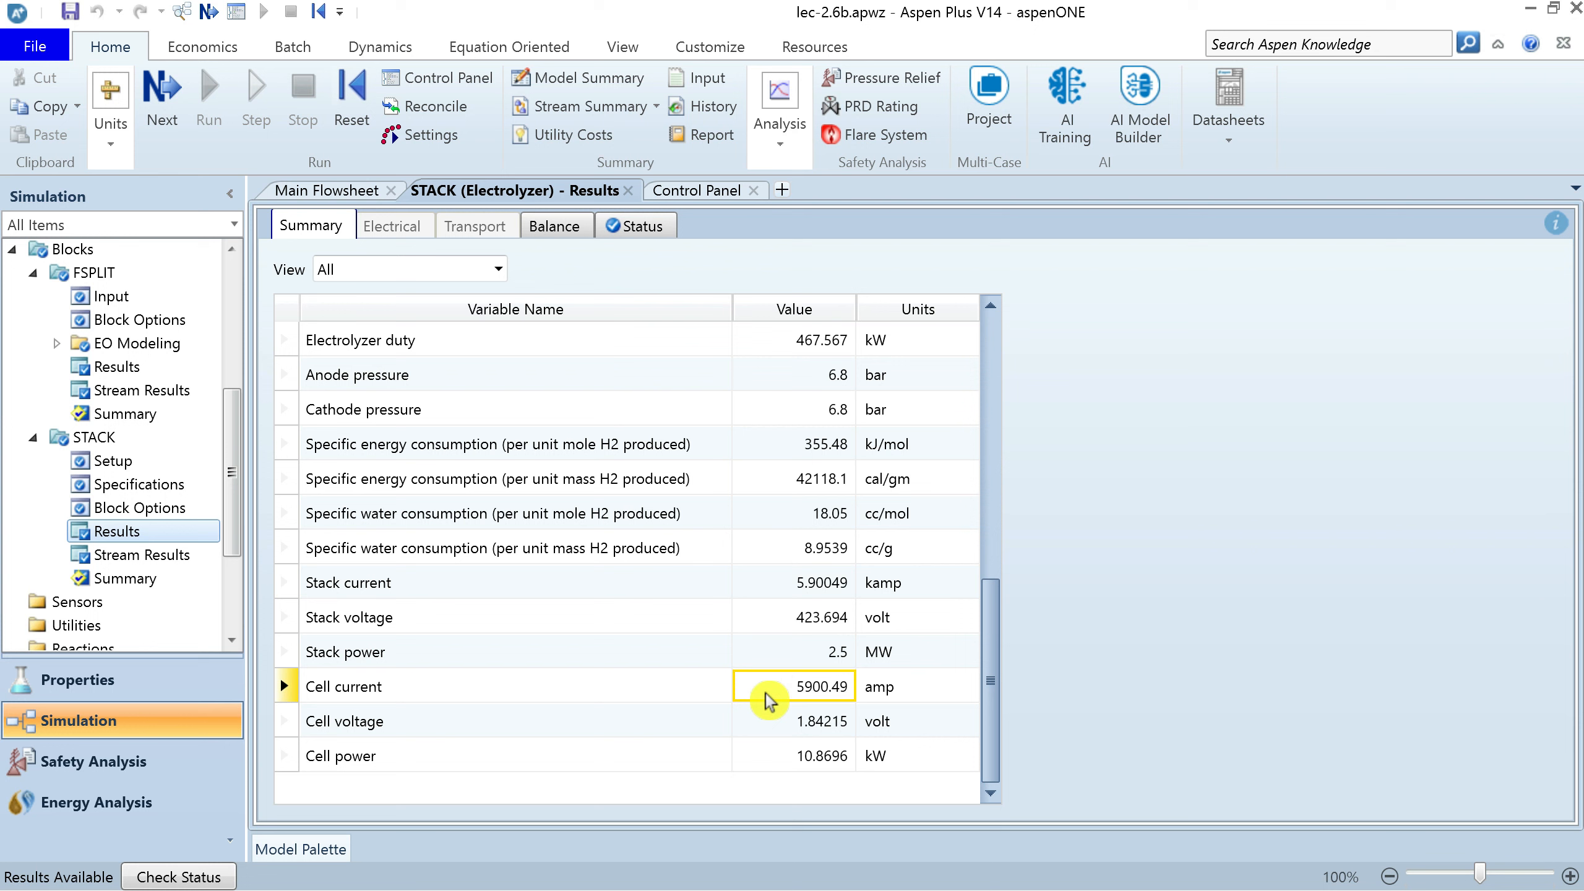
{"action": "left_click", "coordinate": [778, 726]}
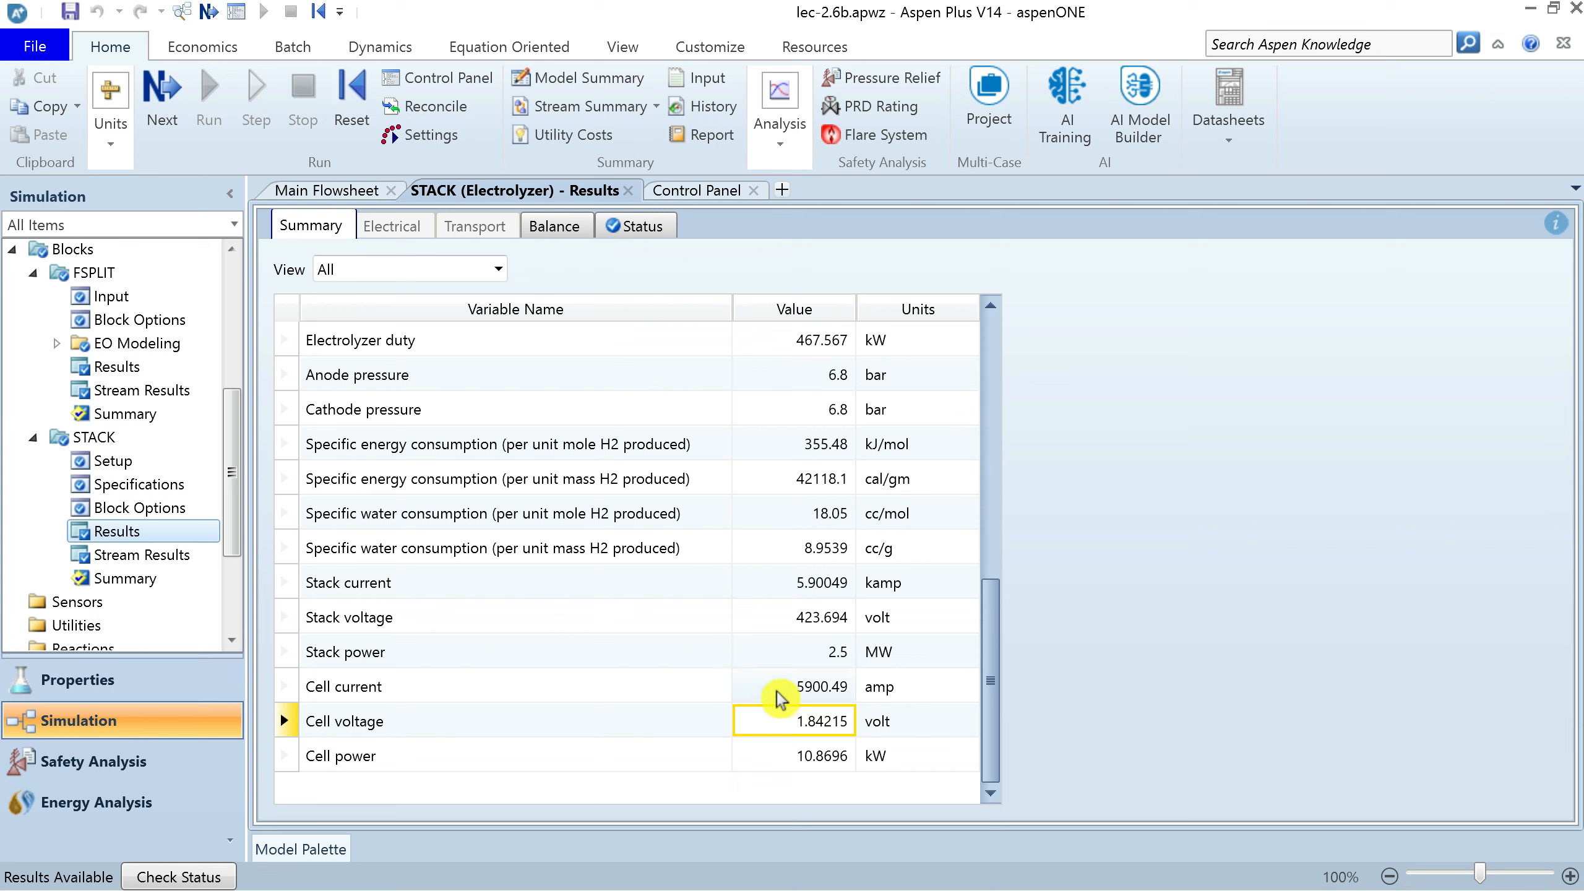
{"action": "left_click", "coordinate": [786, 692]}
{"action": "left_click", "coordinate": [917, 755]}
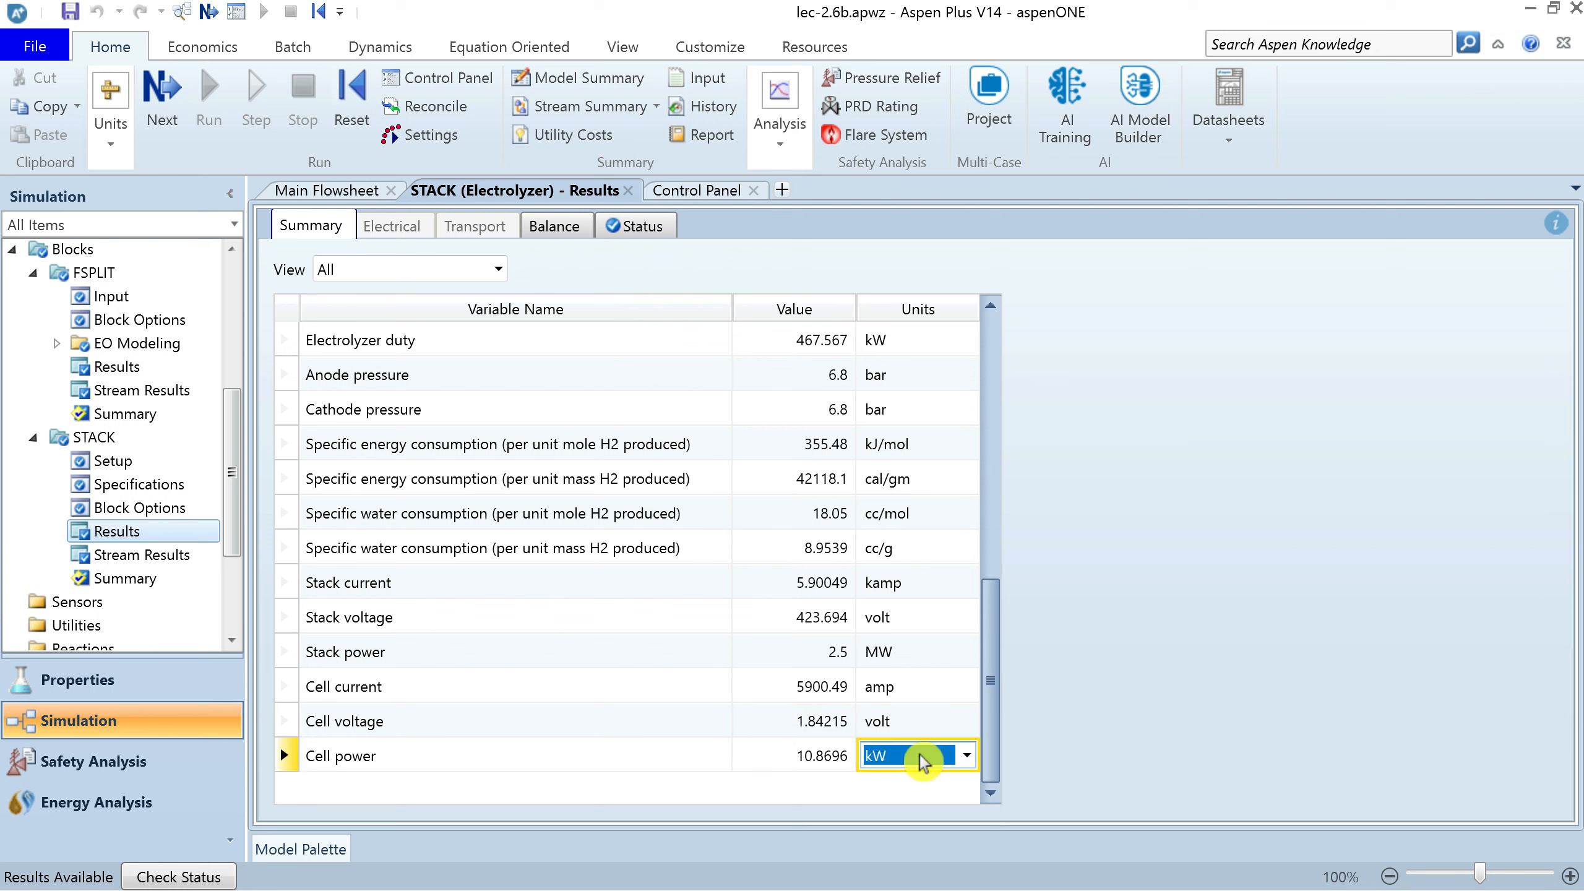
{"action": "left_click", "coordinate": [772, 758]}
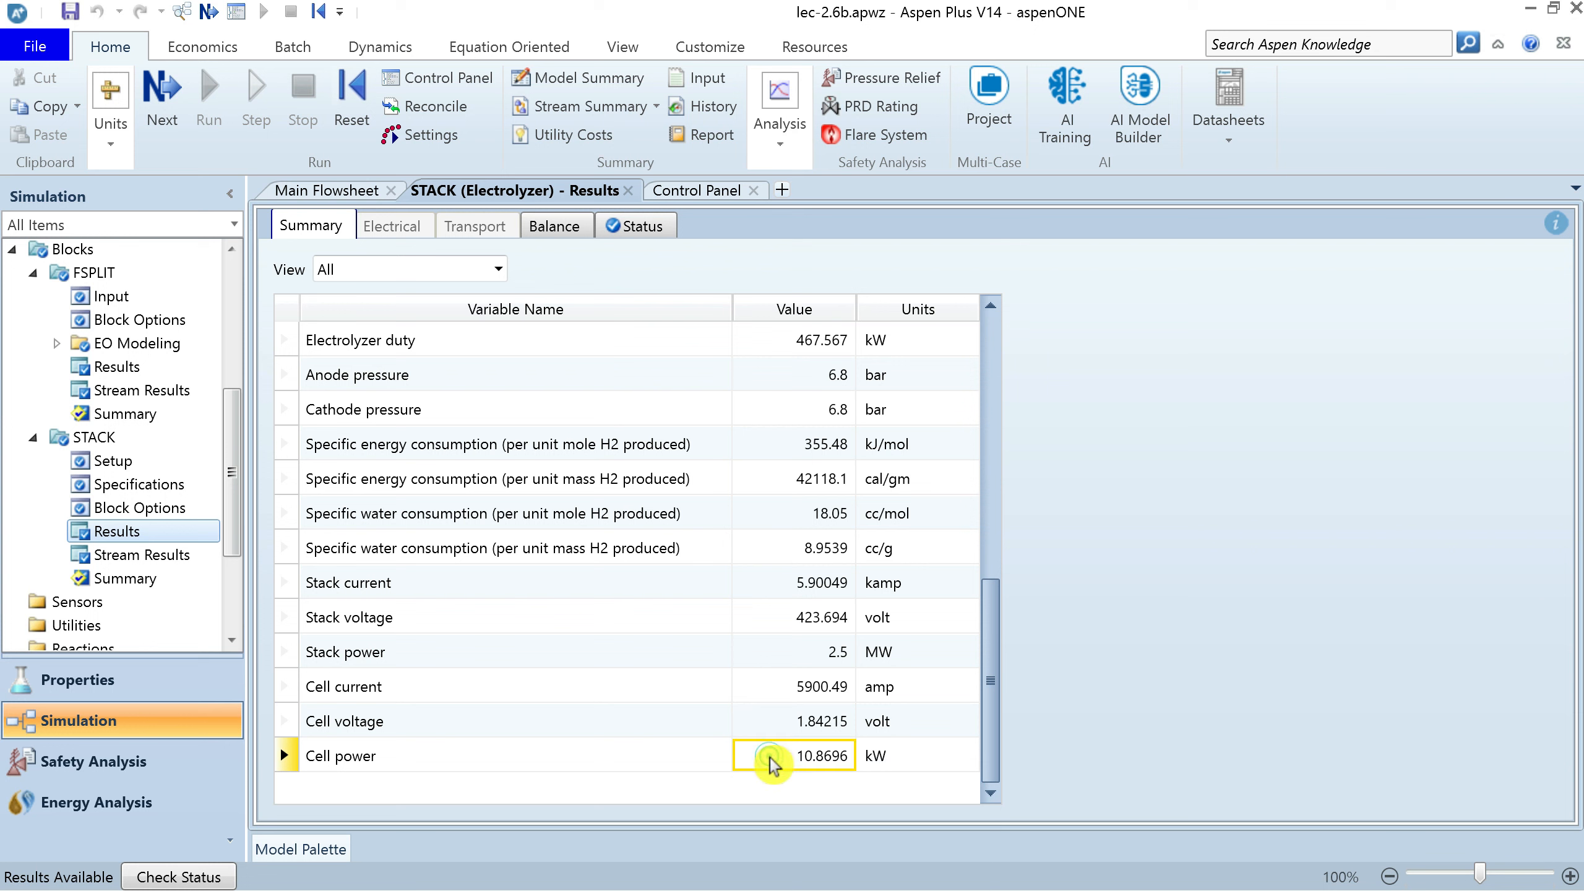
Open the STACK block's stream results and check the temperature, pressure and molar liquid fraction rows
{"action": "left_click", "coordinate": [133, 553]}
{"action": "left_click", "coordinate": [281, 561]}
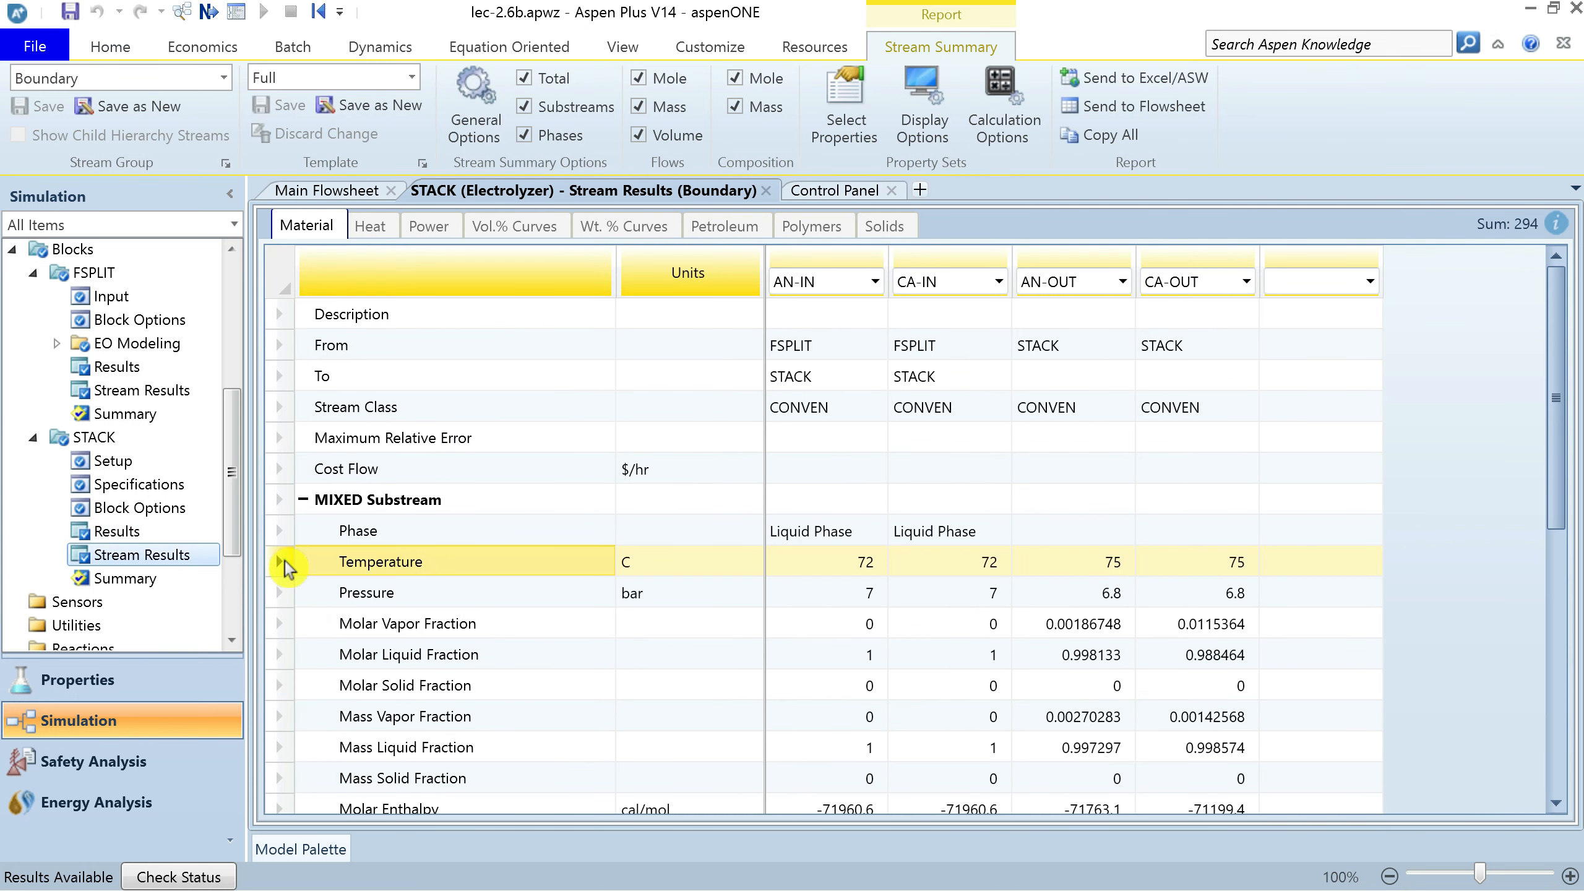
{"action": "left_click", "coordinate": [276, 596]}
{"action": "left_click", "coordinate": [277, 653]}
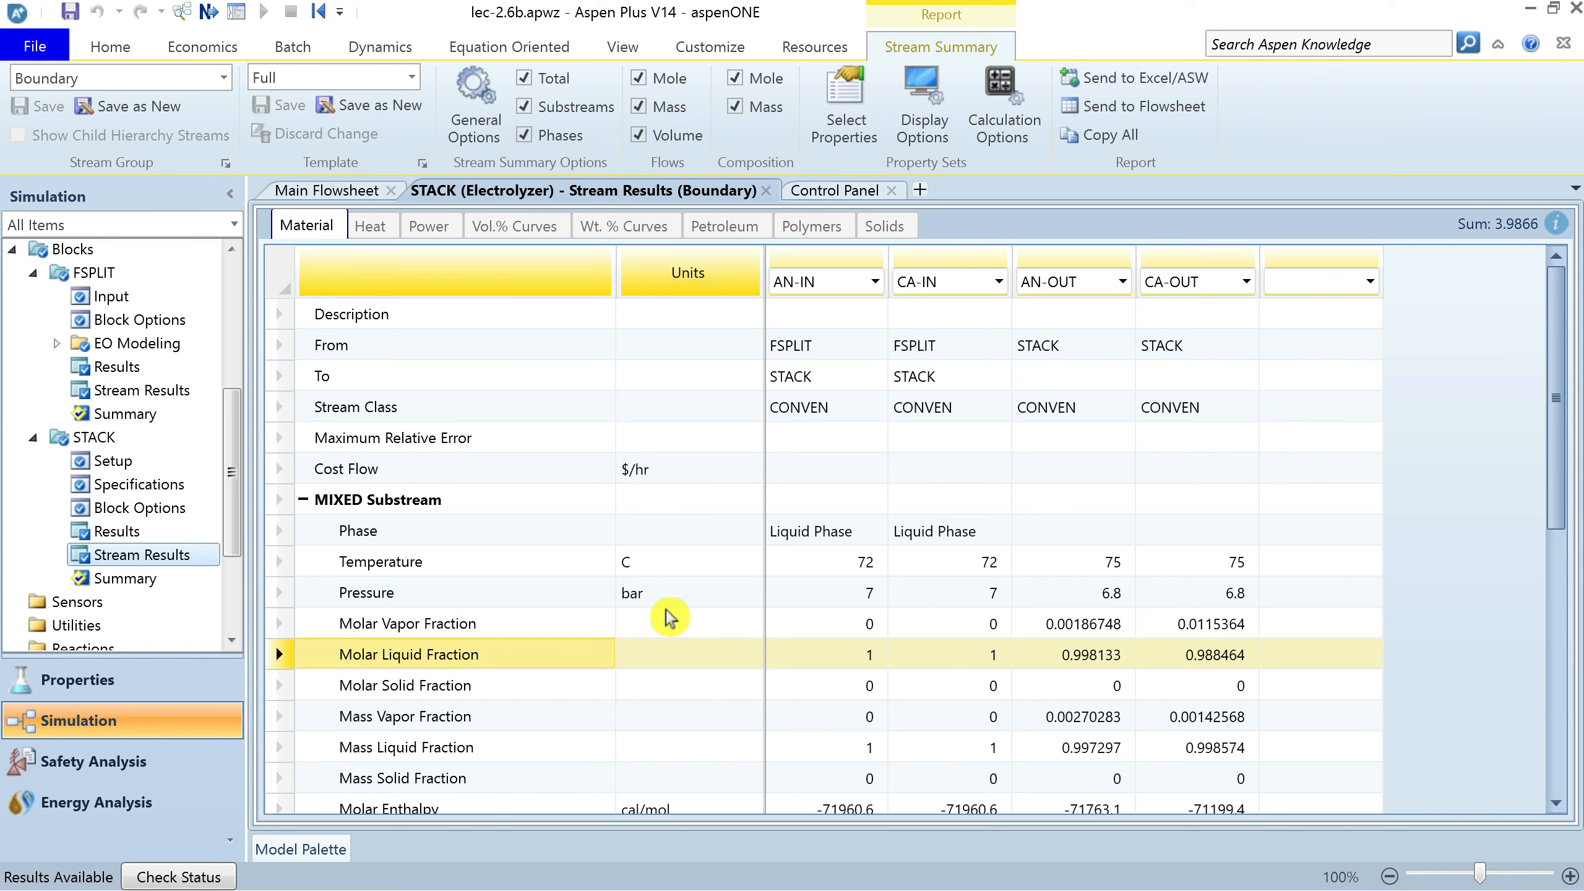
Expand the mole fractions and examine KOH in AN-IN, H2 in CA-OUT and O2 in AN-OUT
{"action": "scroll", "coordinate": [667, 617], "scroll_direction": "down", "scroll_amount": 5}
{"action": "left_click", "coordinate": [327, 595]}
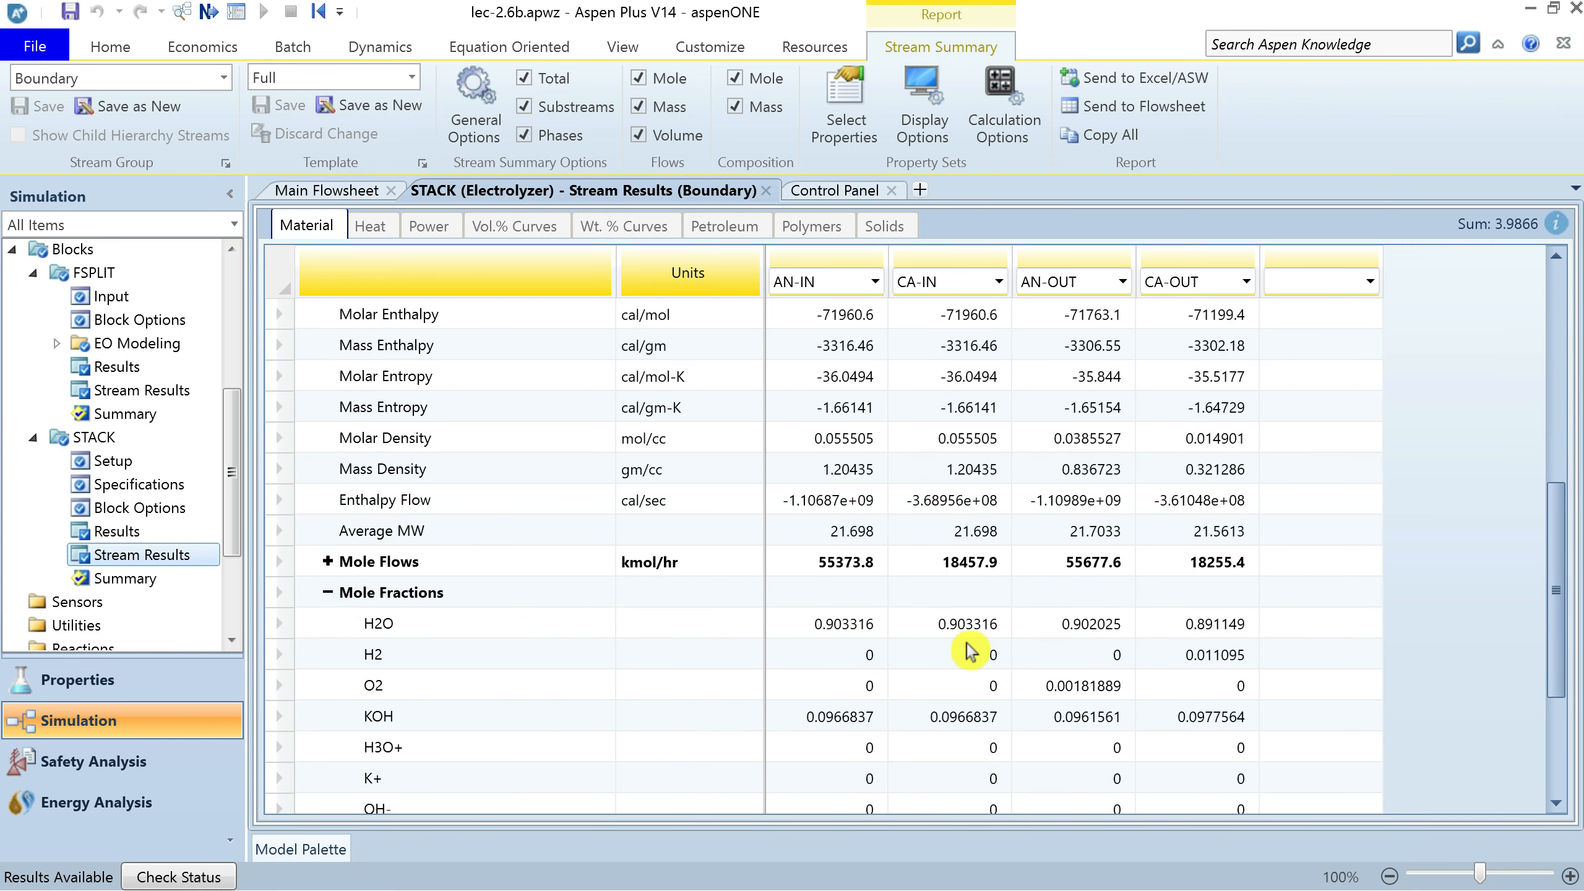
{"action": "scroll", "coordinate": [1102, 672], "scroll_direction": "down", "scroll_amount": 3}
{"action": "scroll", "coordinate": [1106, 672], "scroll_direction": "up", "scroll_amount": 2}
{"action": "left_click", "coordinate": [839, 630]}
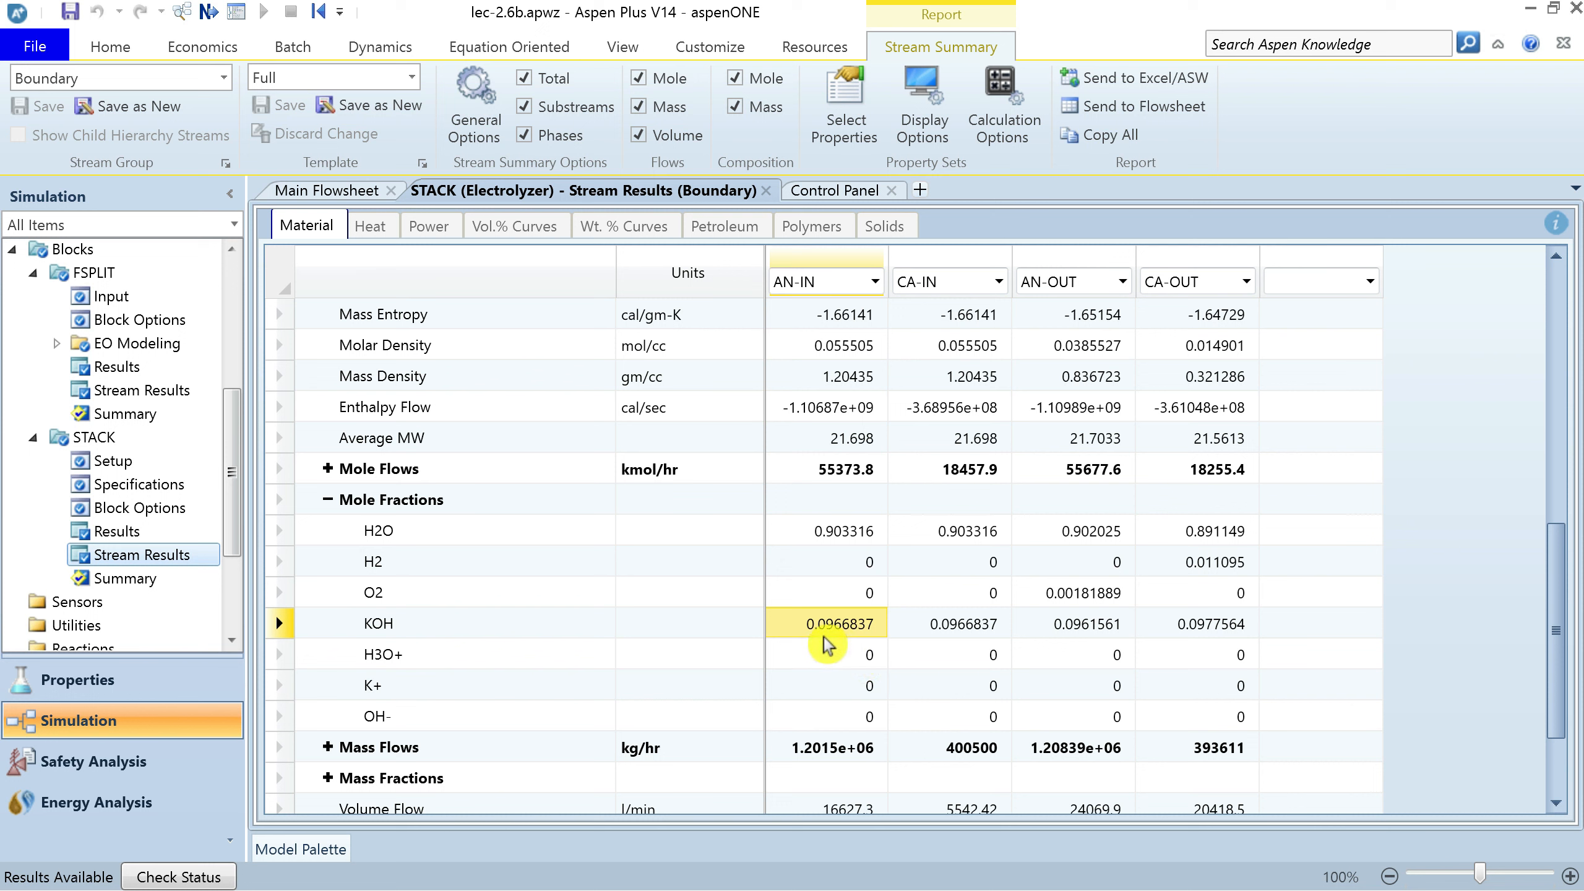
{"action": "left_click", "coordinate": [1226, 563]}
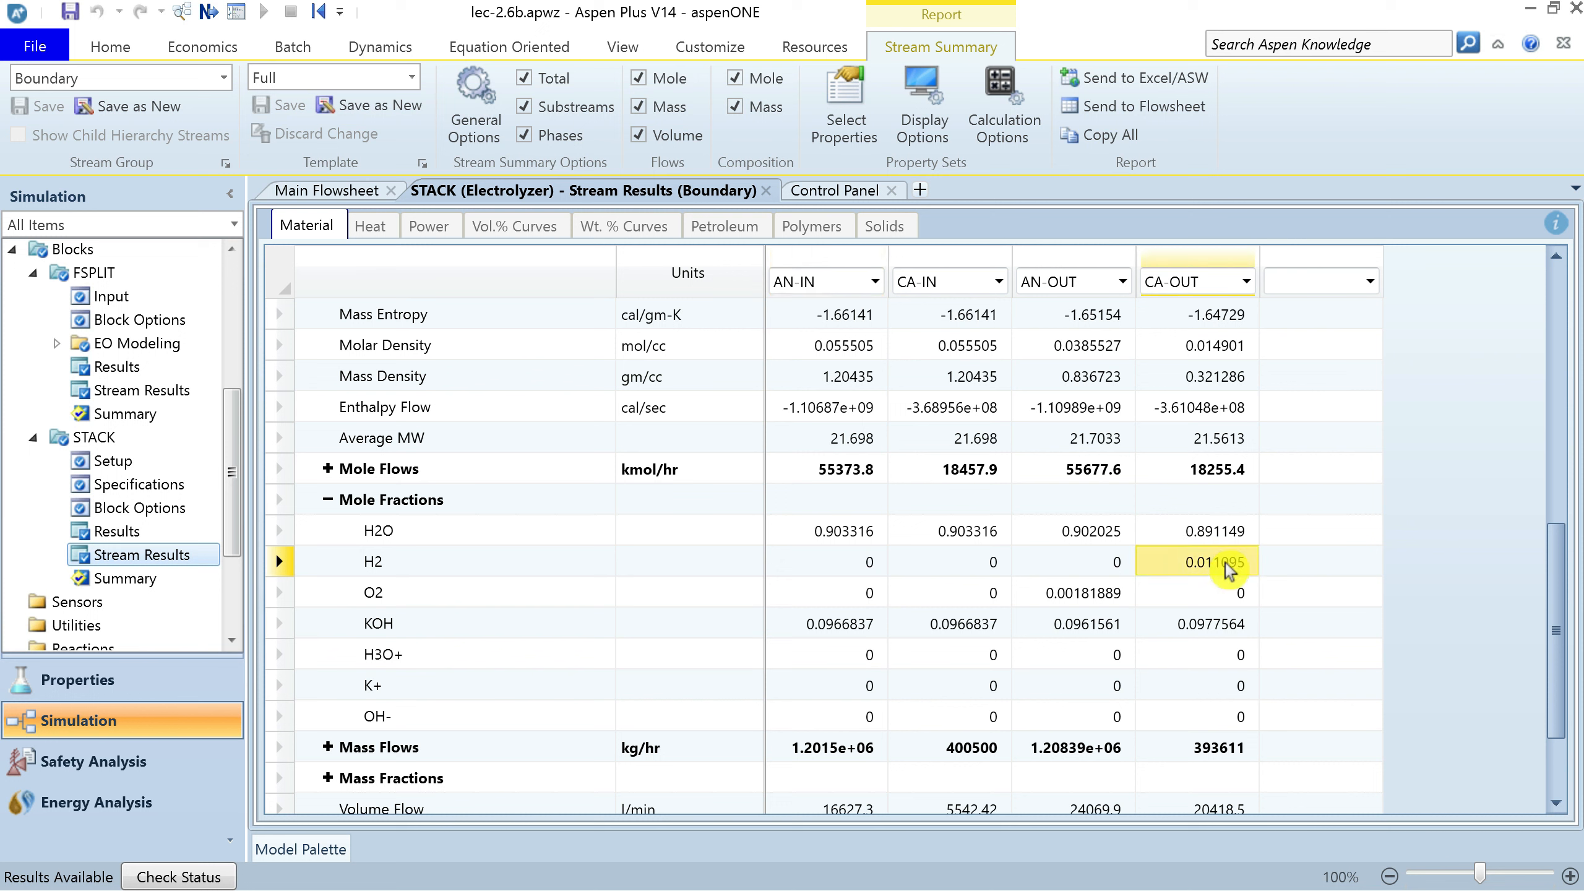
{"action": "left_click", "coordinate": [1051, 596]}
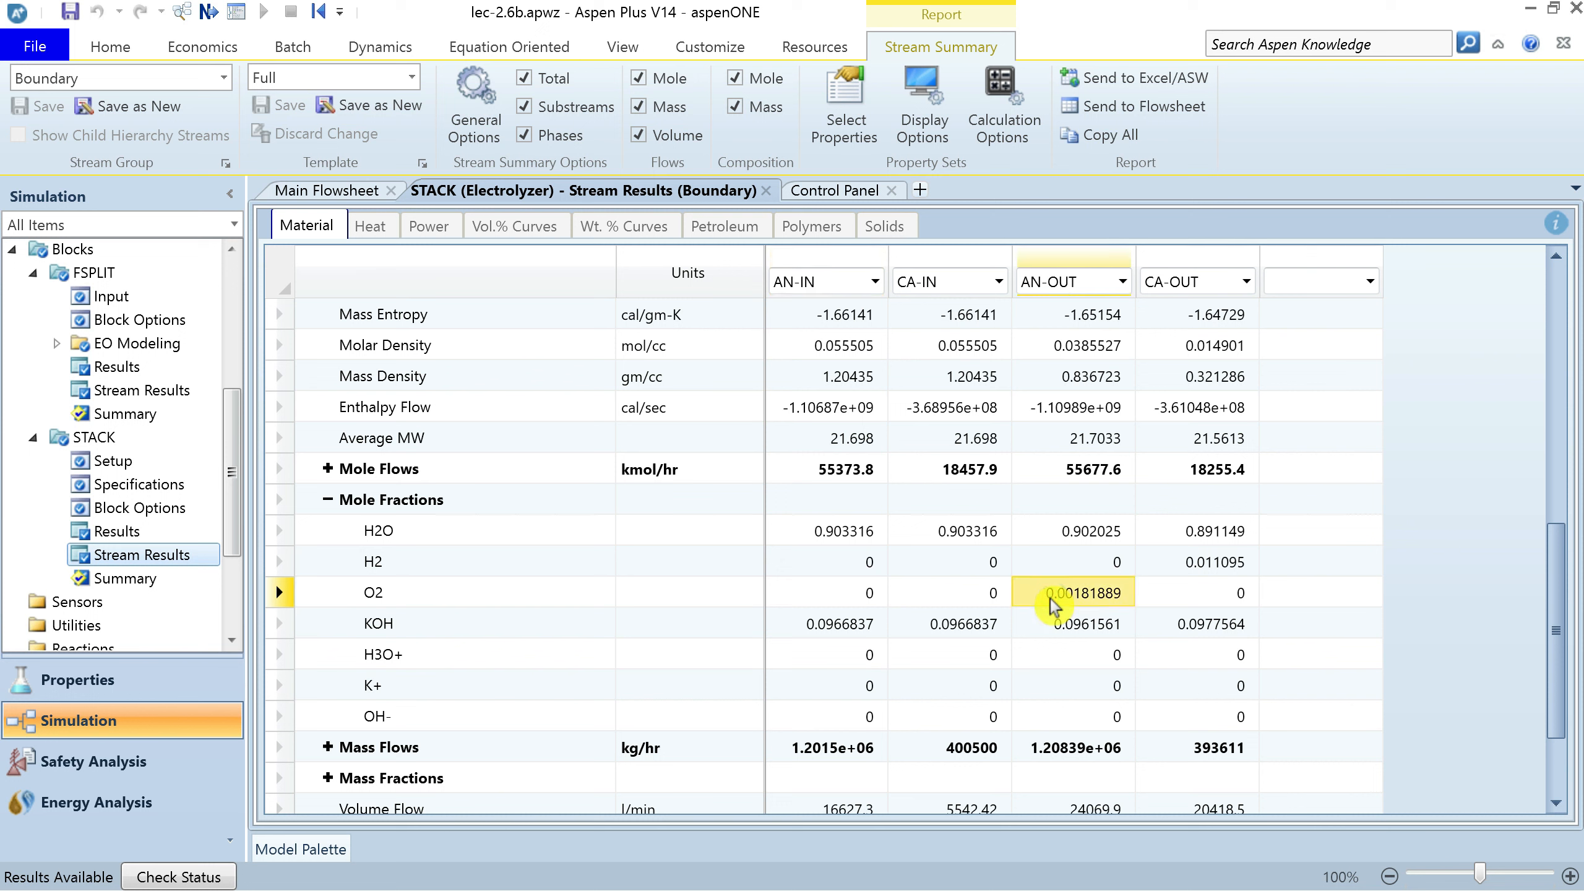
Check the mass flow and volume flow of the AN-OUT stream
{"action": "scroll", "coordinate": [1051, 605], "scroll_direction": "down", "scroll_amount": 2}
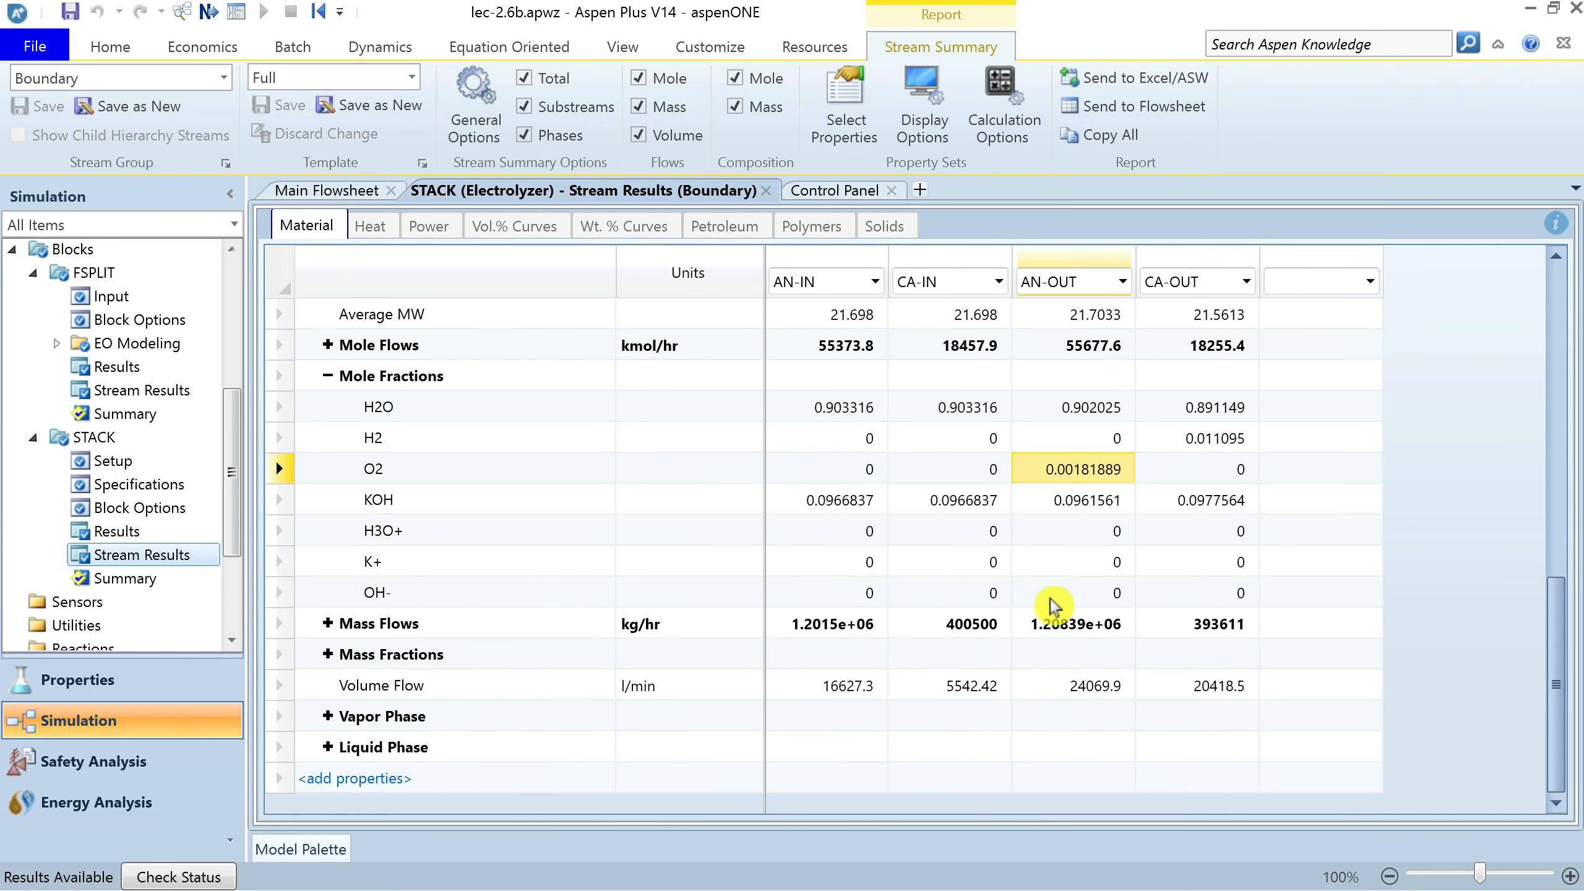
{"action": "left_click", "coordinate": [1115, 627]}
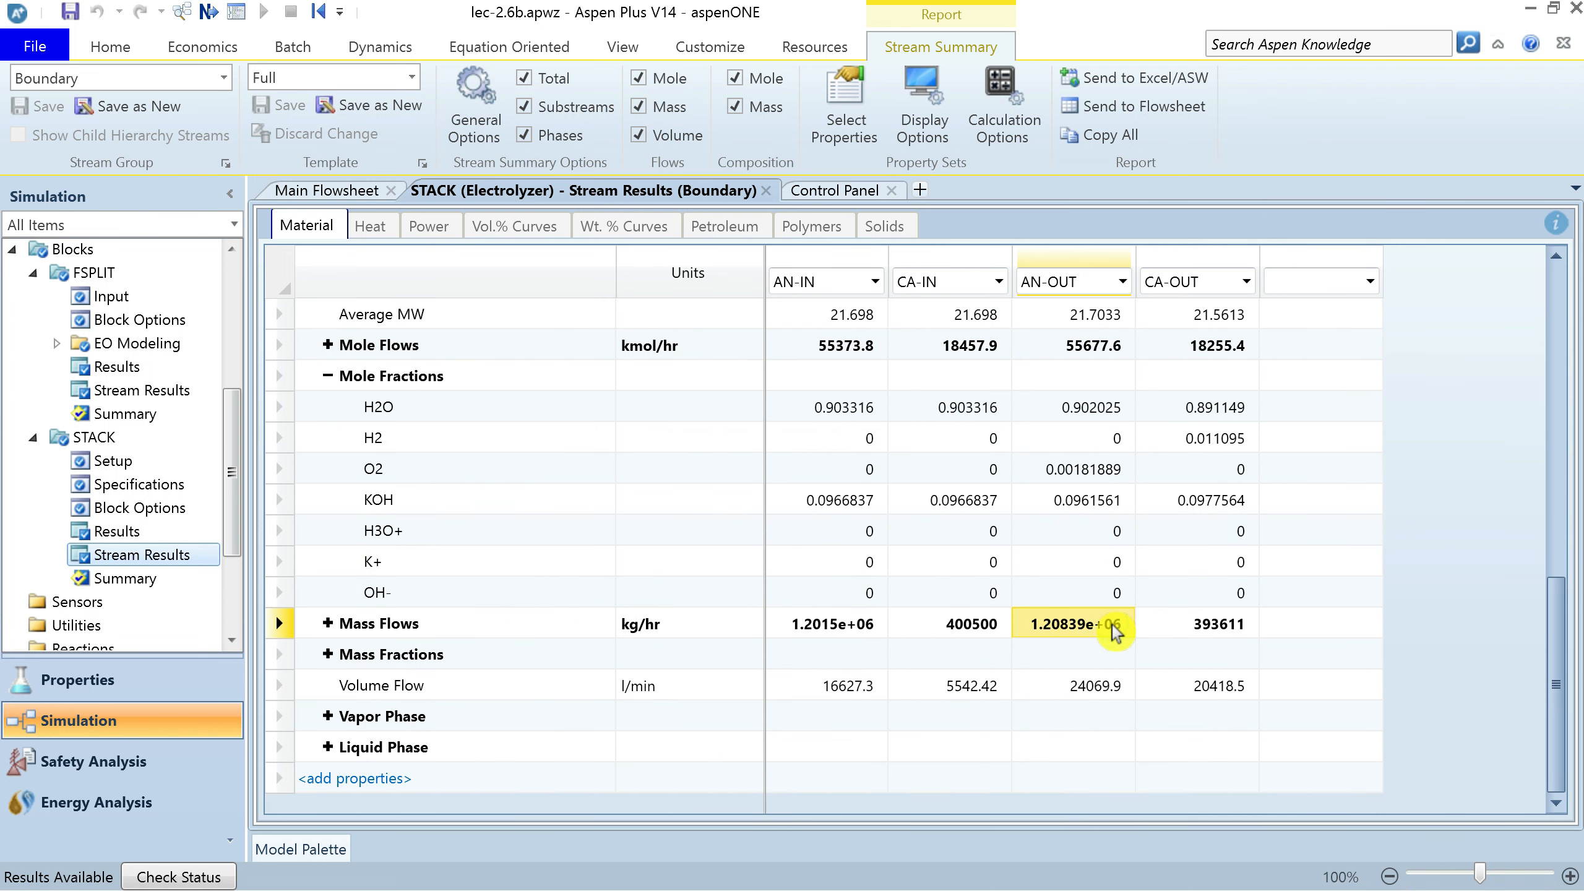
{"action": "left_click", "coordinate": [1053, 691]}
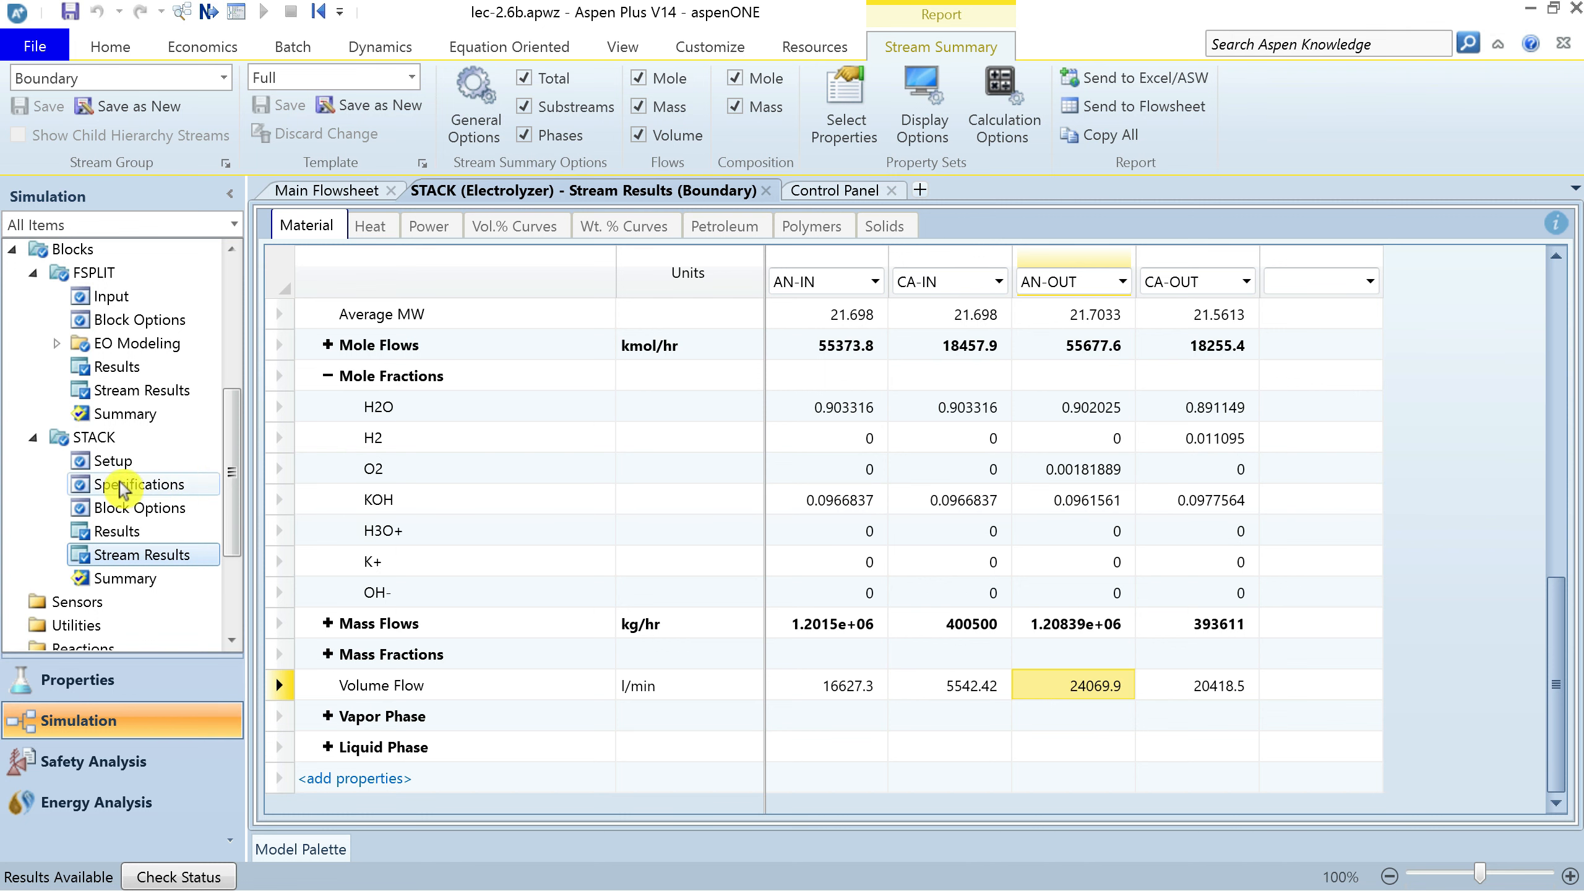
Change the STACK electrolyzer's model type to Rigorous and open its geometry specifications
{"action": "left_click", "coordinate": [115, 461]}
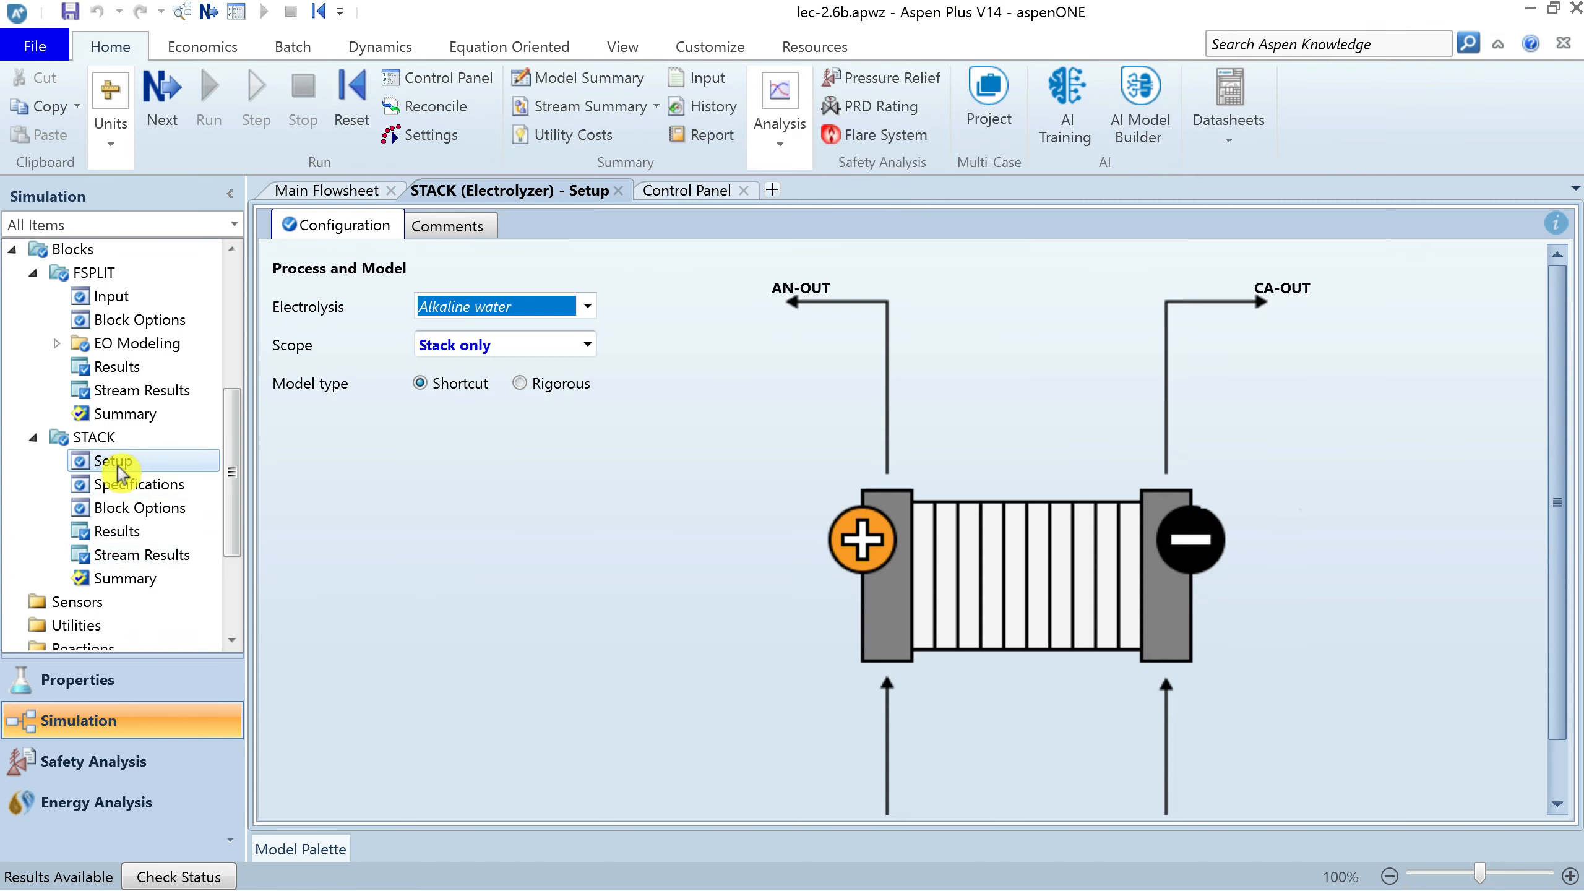
{"action": "left_click", "coordinate": [523, 384]}
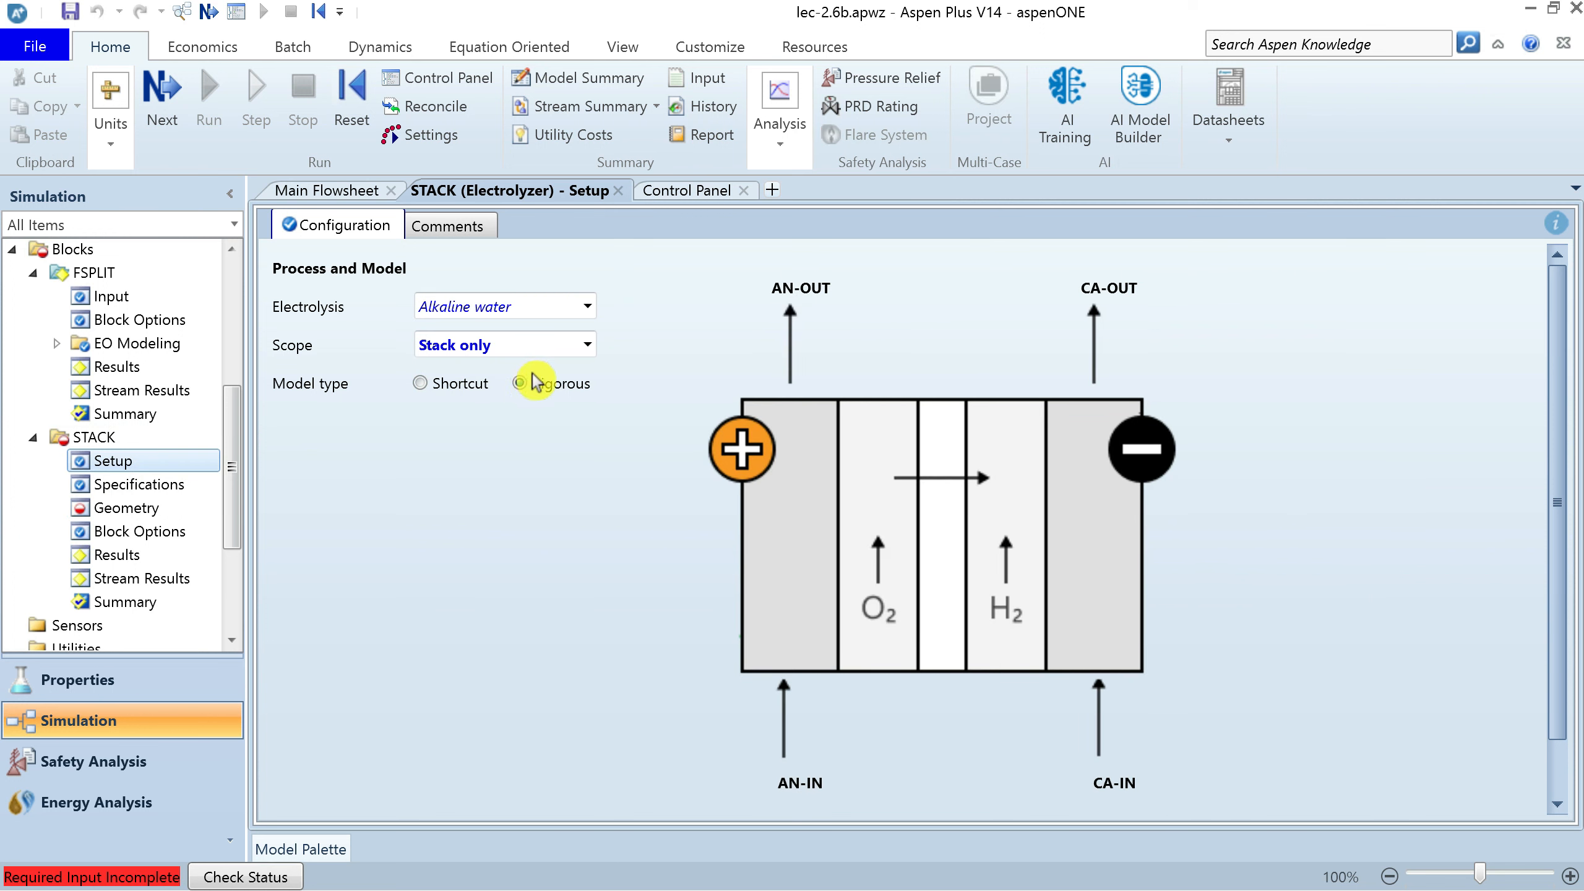
{"action": "left_click", "coordinate": [138, 509]}
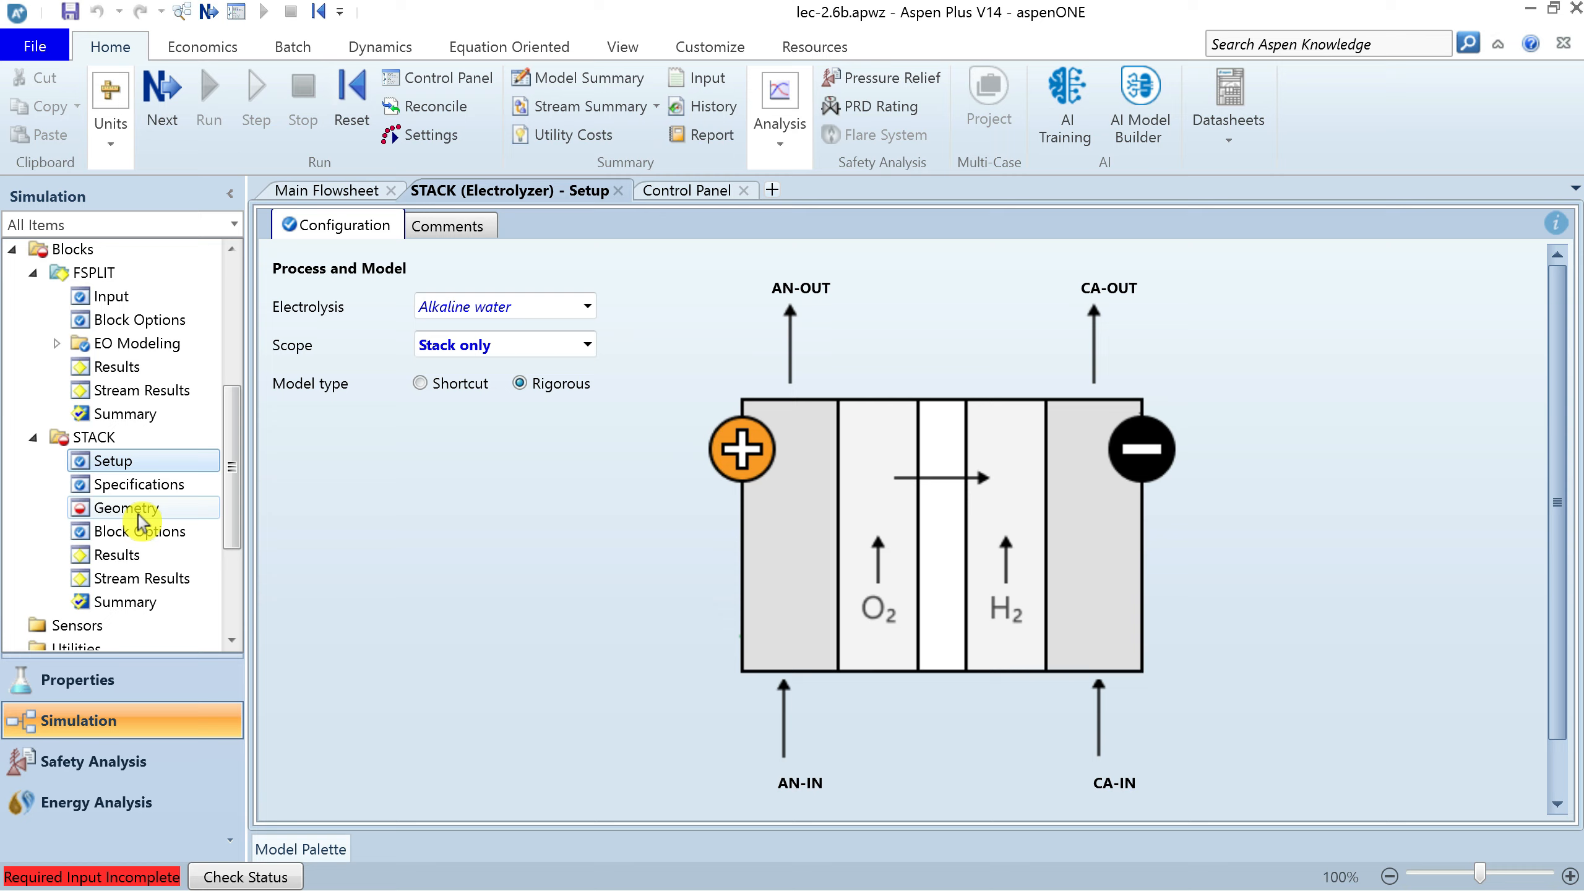
{"action": "left_click", "coordinate": [139, 521]}
Arrange the Aspen Plus window beside the Word document and read the electrode parameters for the rigorous simulation
{"action": "left_click_drag", "start_coordinate": [1247, 23], "coordinate": [828, 36]}
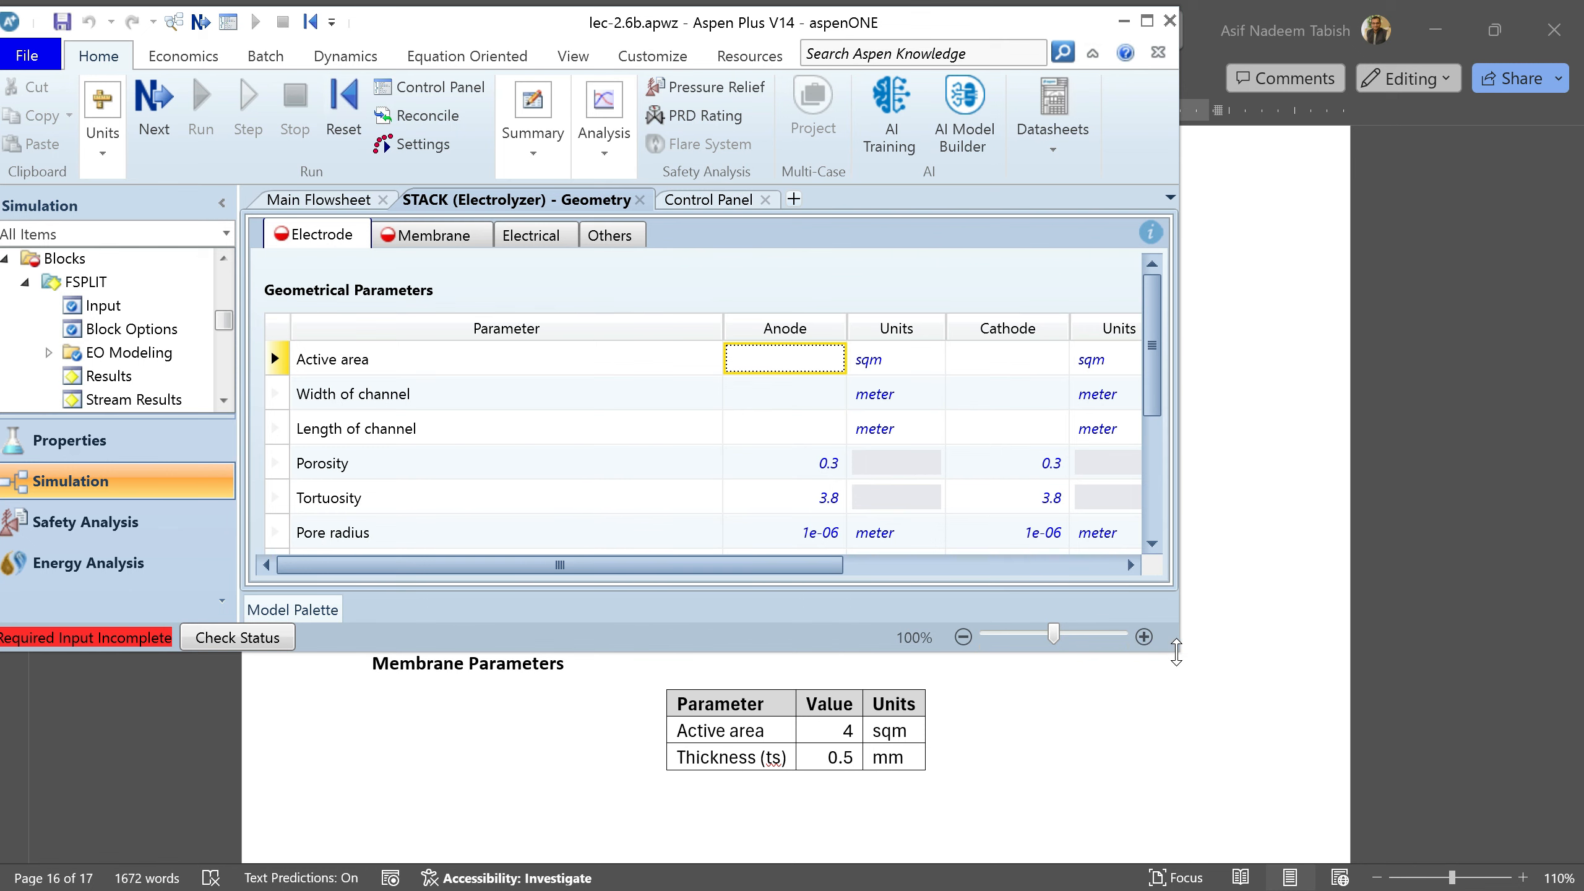
{"action": "double_click", "coordinate": [1176, 652]}
{"action": "left_click", "coordinate": [1495, 29]}
{"action": "left_click_drag", "start_coordinate": [397, 617], "coordinate": [497, 890]}
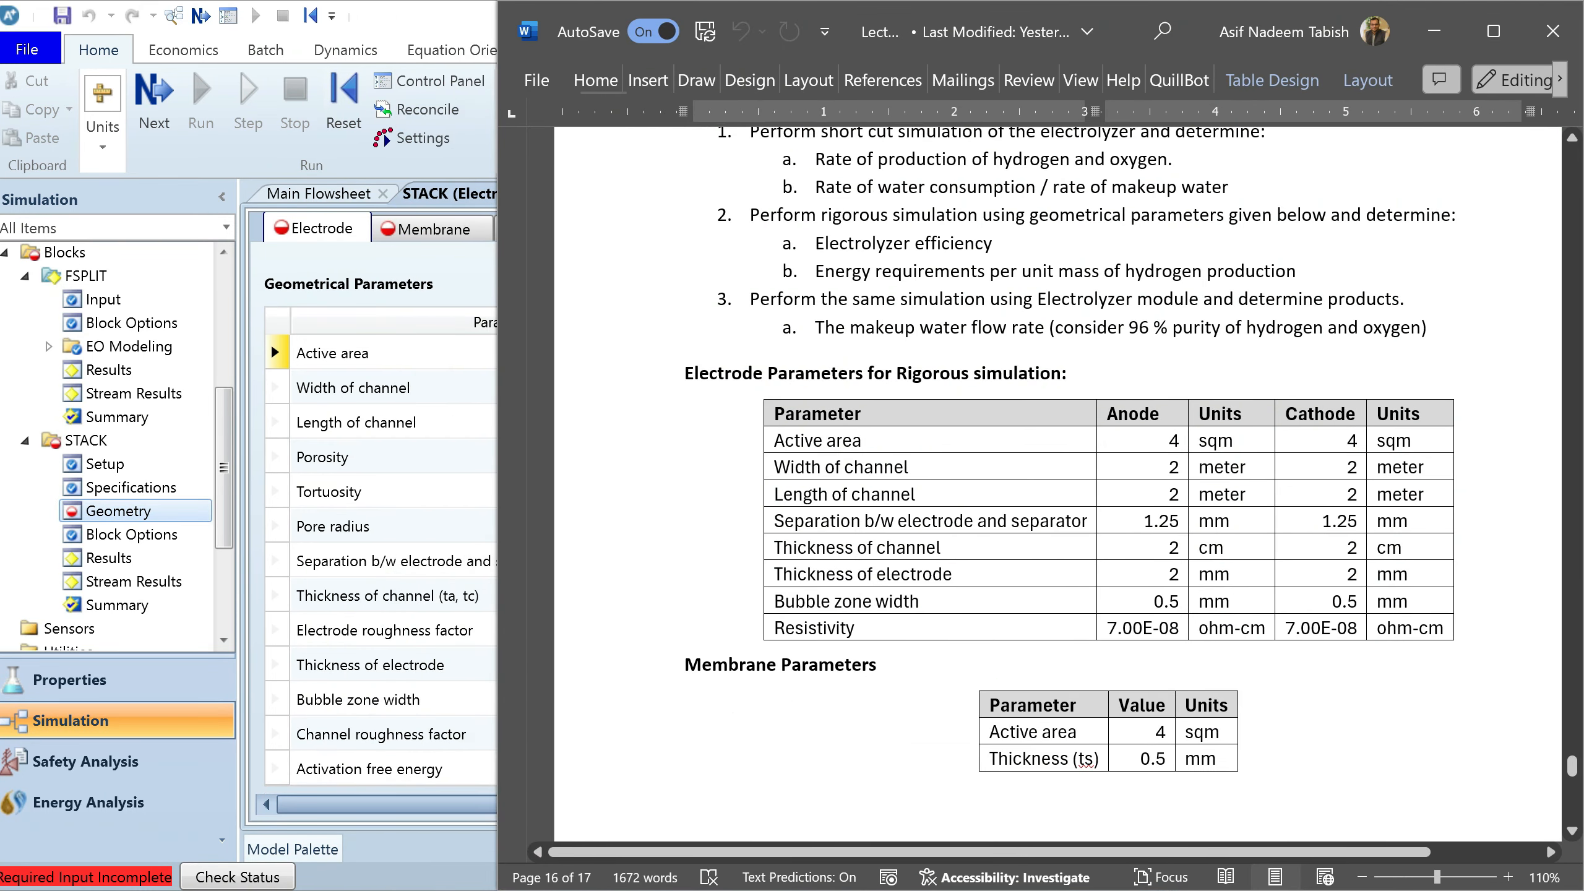
{"action": "left_click", "coordinate": [1155, 443]}
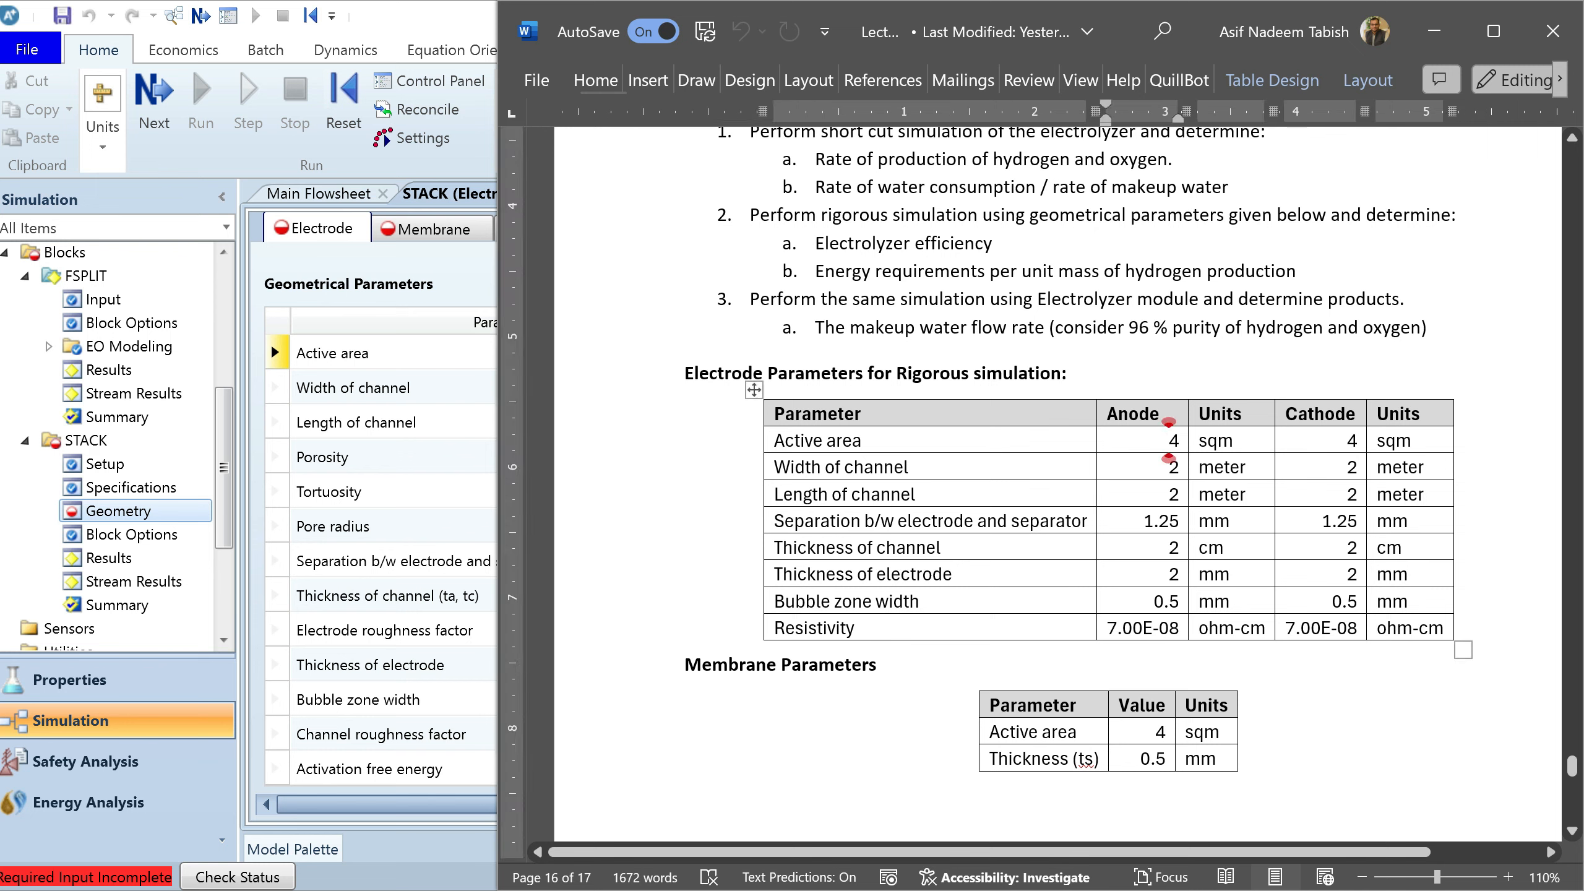
{"action": "key", "text": "Down"}
{"action": "key", "text": "Down"}
Return to Aspen Plus and set the electrode active area to 4 sqm for both anode and cathode
{"action": "left_click", "coordinate": [480, 449]}
{"action": "left_click", "coordinate": [785, 354]}
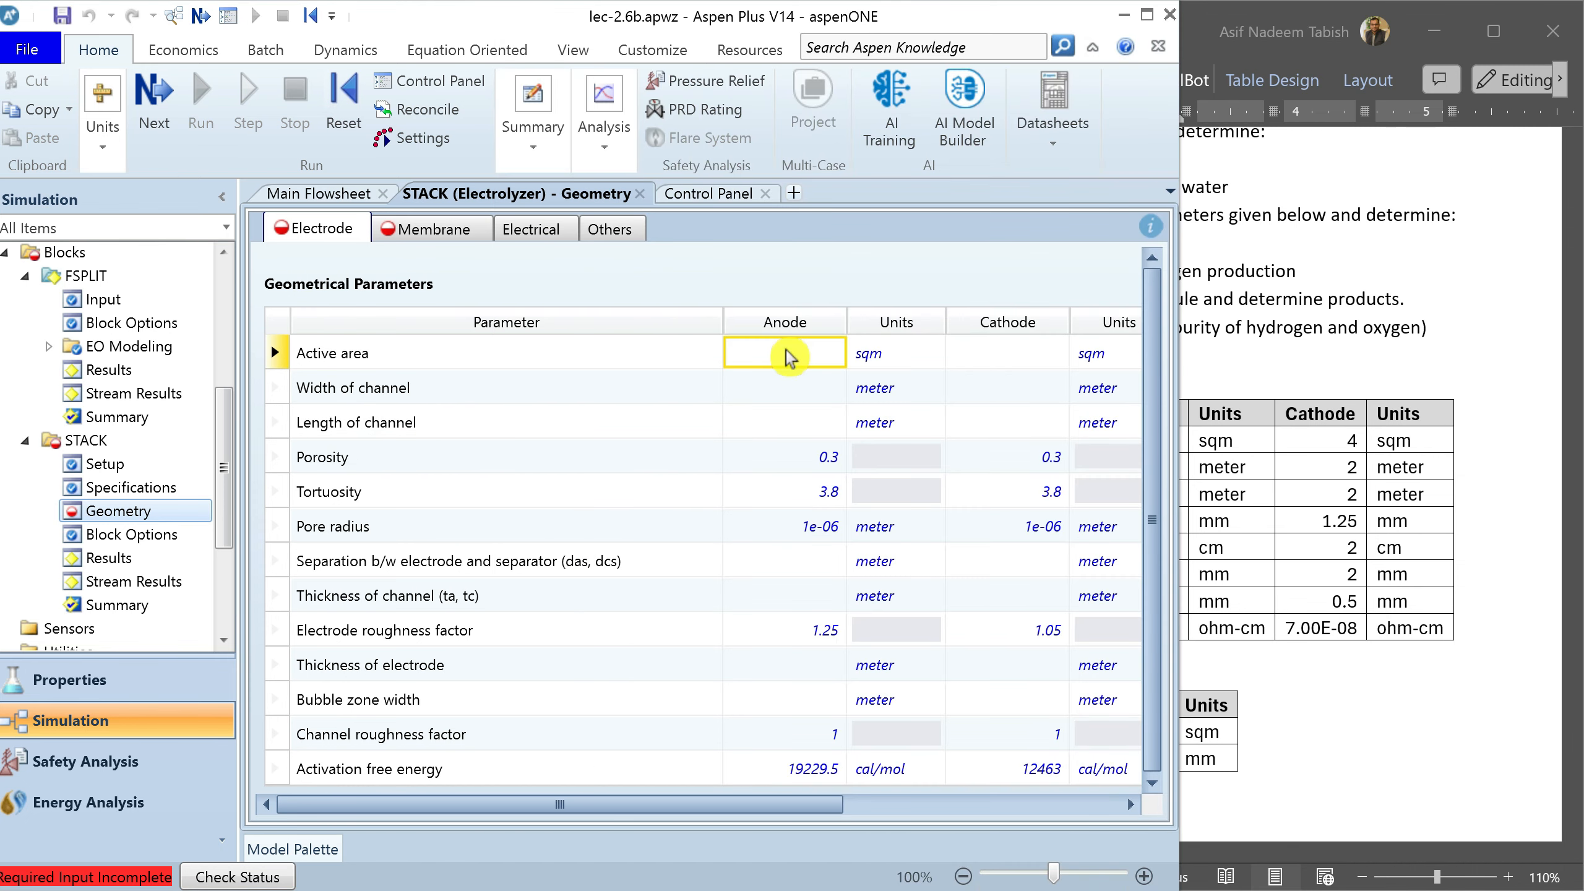
{"action": "type", "text": "4"}
{"action": "key", "text": "Return"}
{"action": "left_click", "coordinate": [1022, 354]}
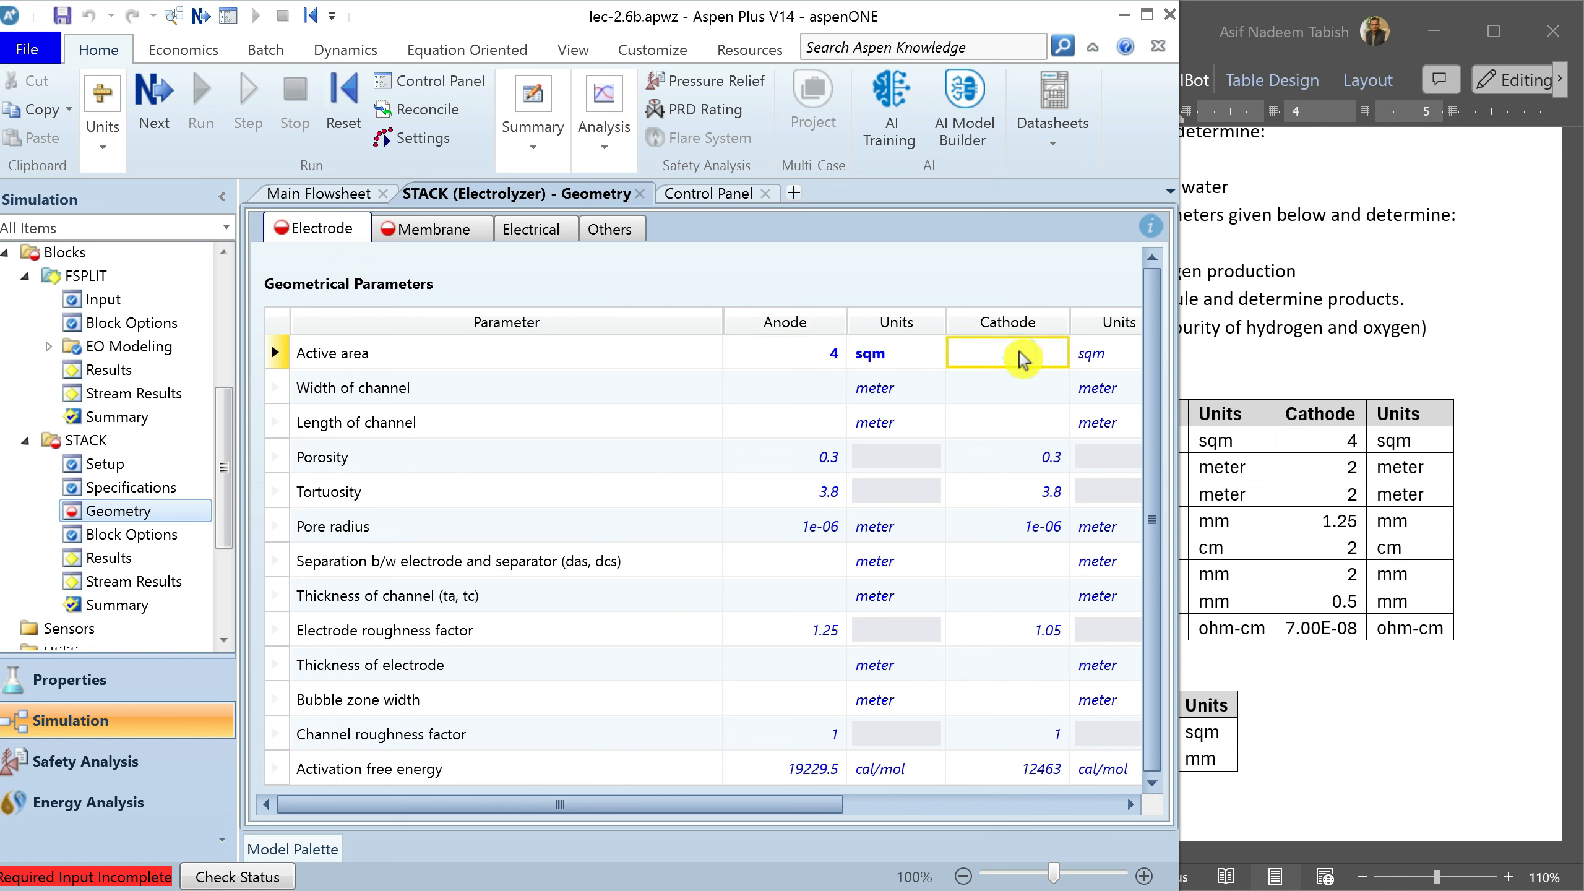
{"action": "type", "text": "4"}
Set the channel width and channel length to 2 meter for both anode and cathode
{"action": "left_click", "coordinate": [787, 389]}
{"action": "type", "text": "2"}
{"action": "left_click", "coordinate": [1026, 391]}
{"action": "type", "text": "2"}
{"action": "left_click", "coordinate": [839, 423]}
{"action": "type", "text": "2"}
{"action": "left_click", "coordinate": [1018, 424]}
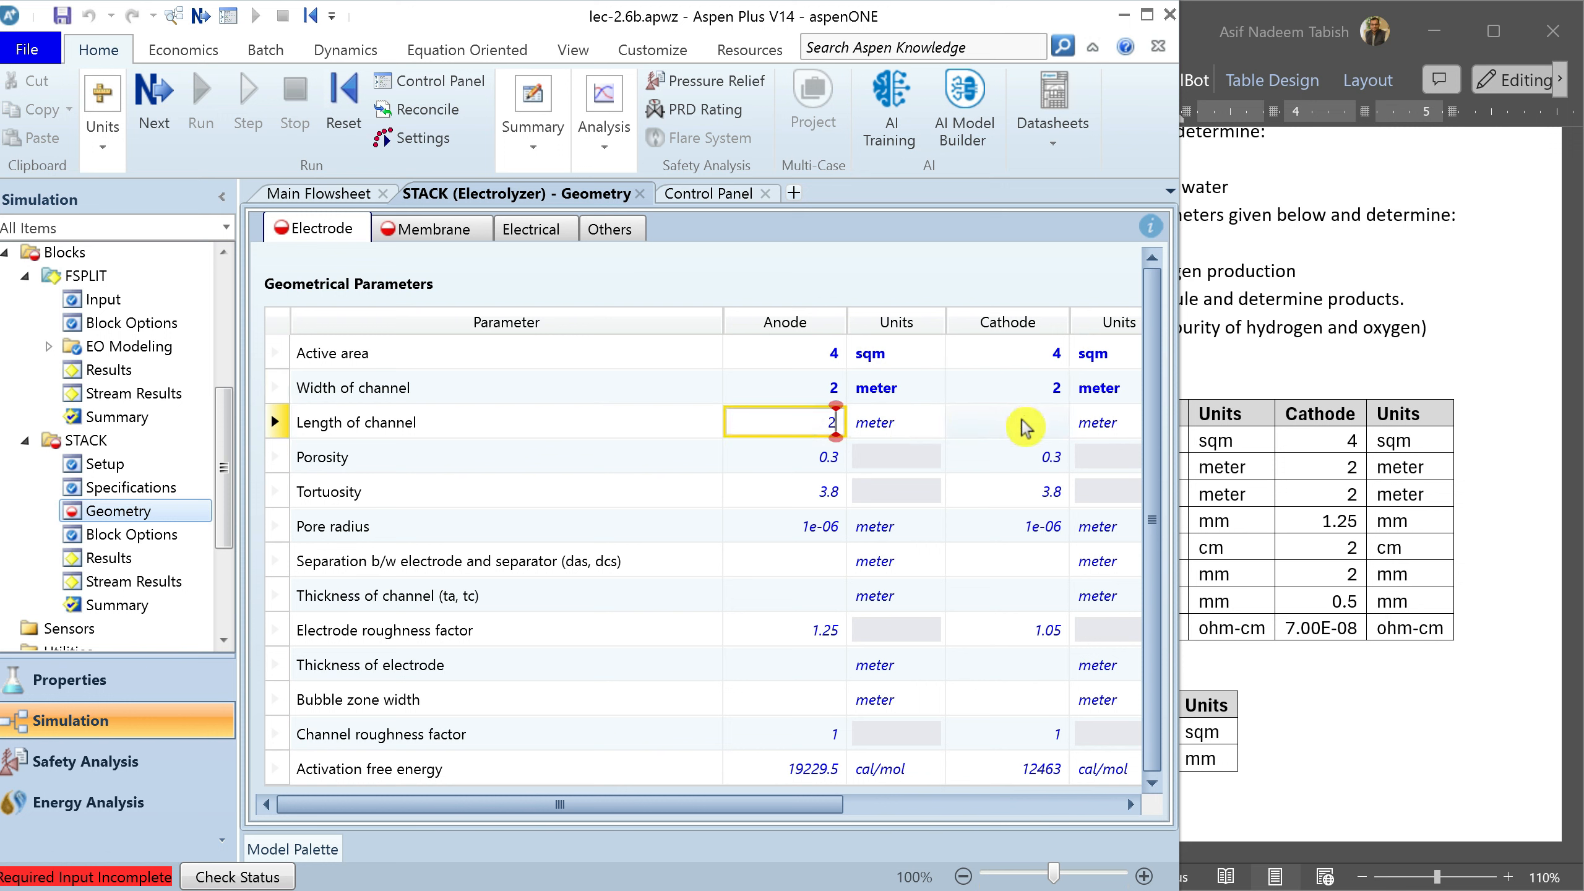
{"action": "type", "text": "2"}
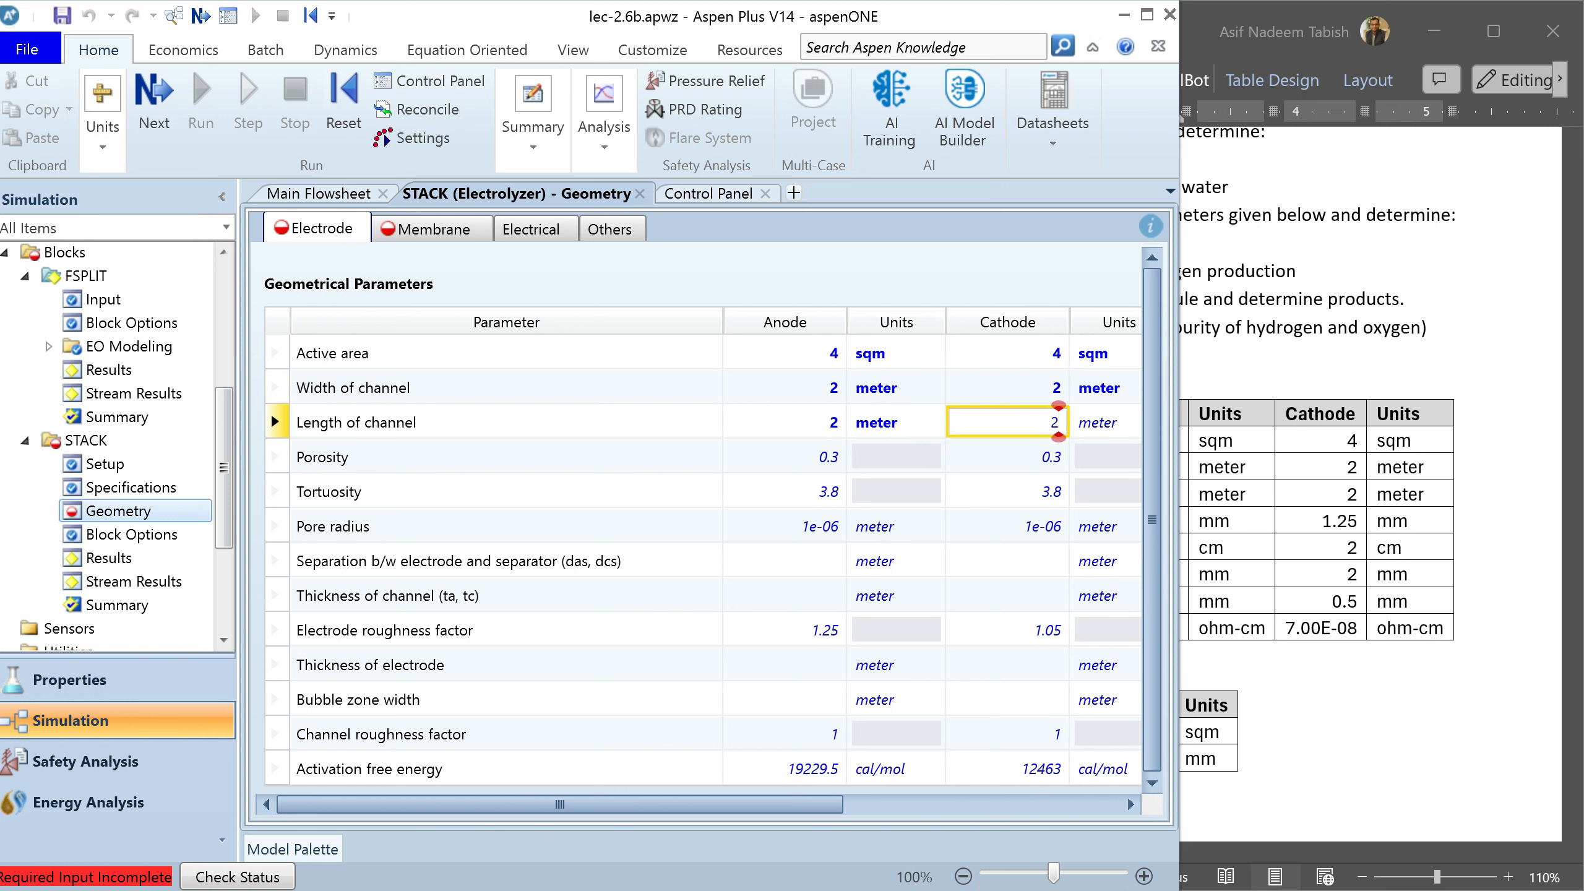
Look up the separation between electrode and separator in the Word table and set it to 1.25 mm for anode and cathode
{"action": "left_click", "coordinate": [798, 550]}
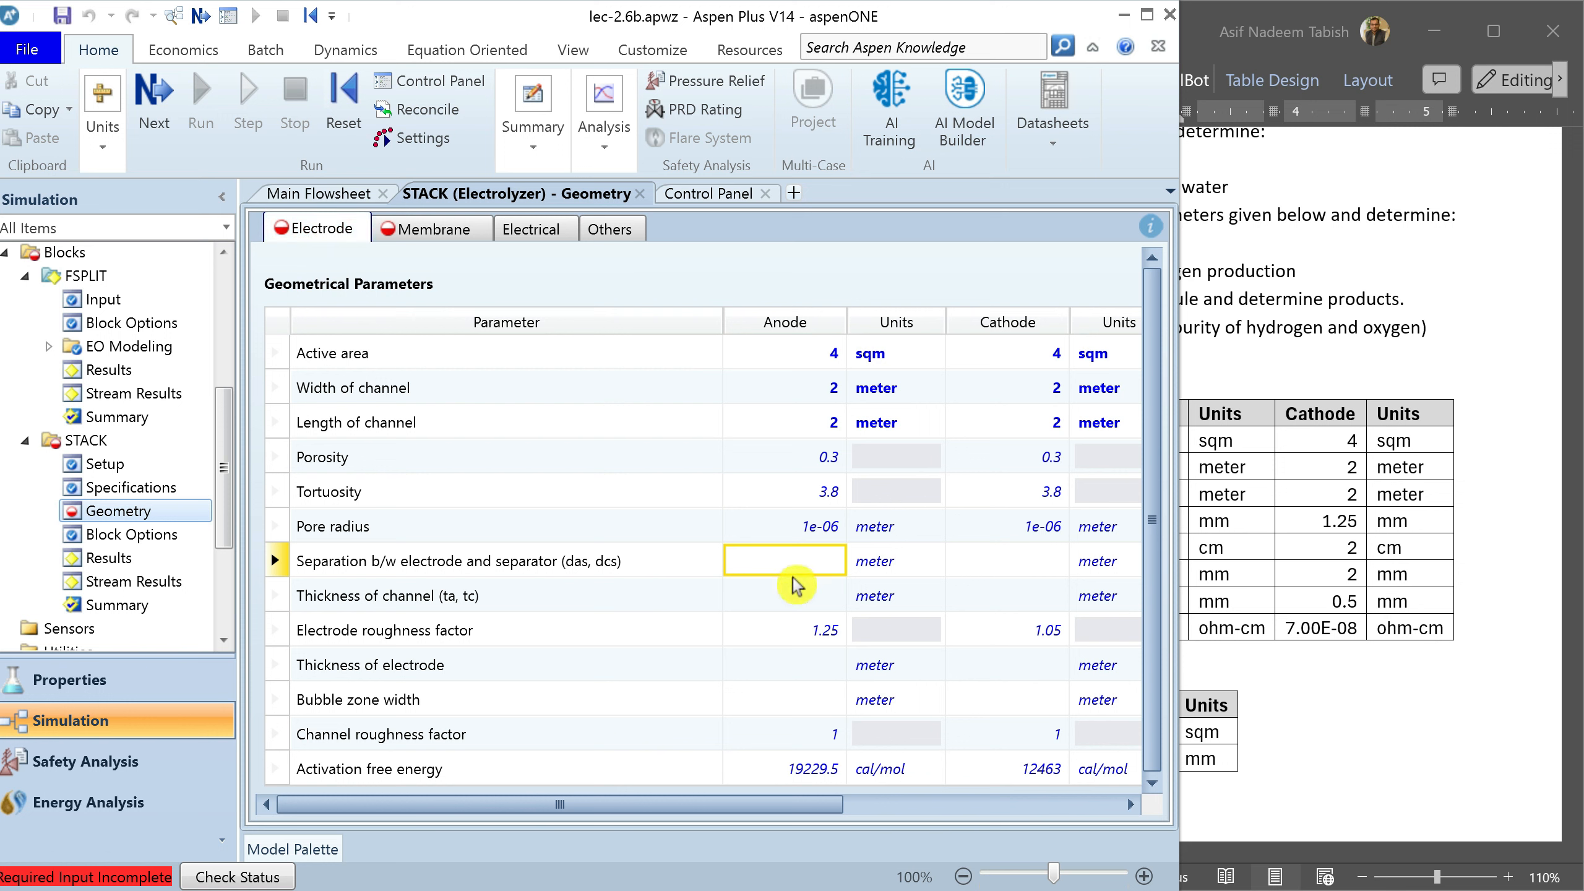
{"action": "left_click", "coordinate": [1294, 570]}
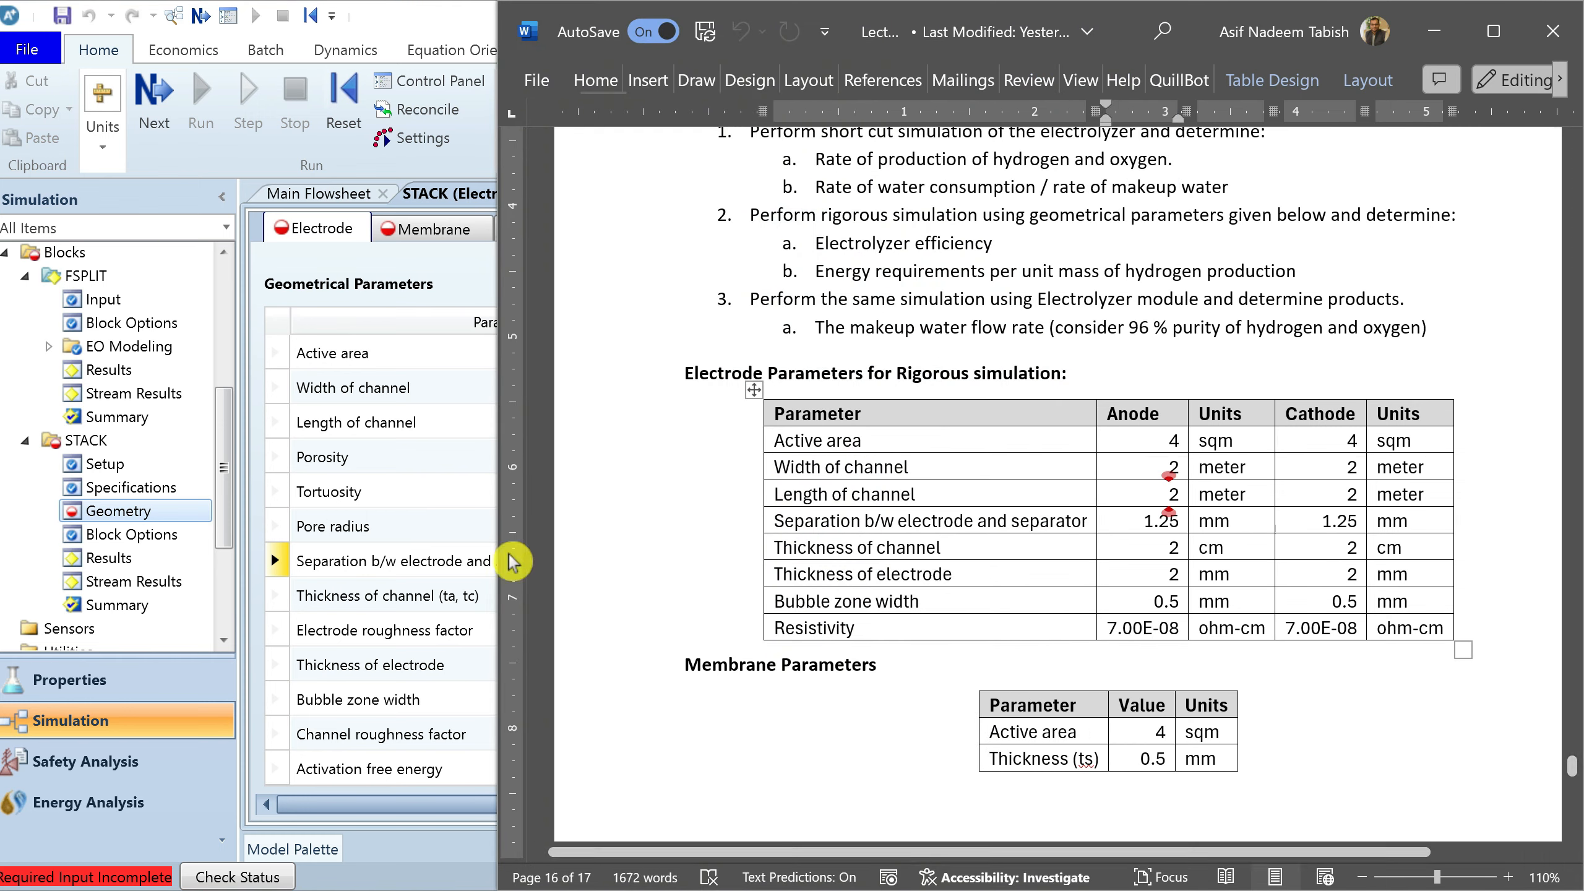
{"action": "left_click", "coordinate": [437, 562]}
{"action": "left_click", "coordinate": [781, 565]}
{"action": "type", "text": "1.25"}
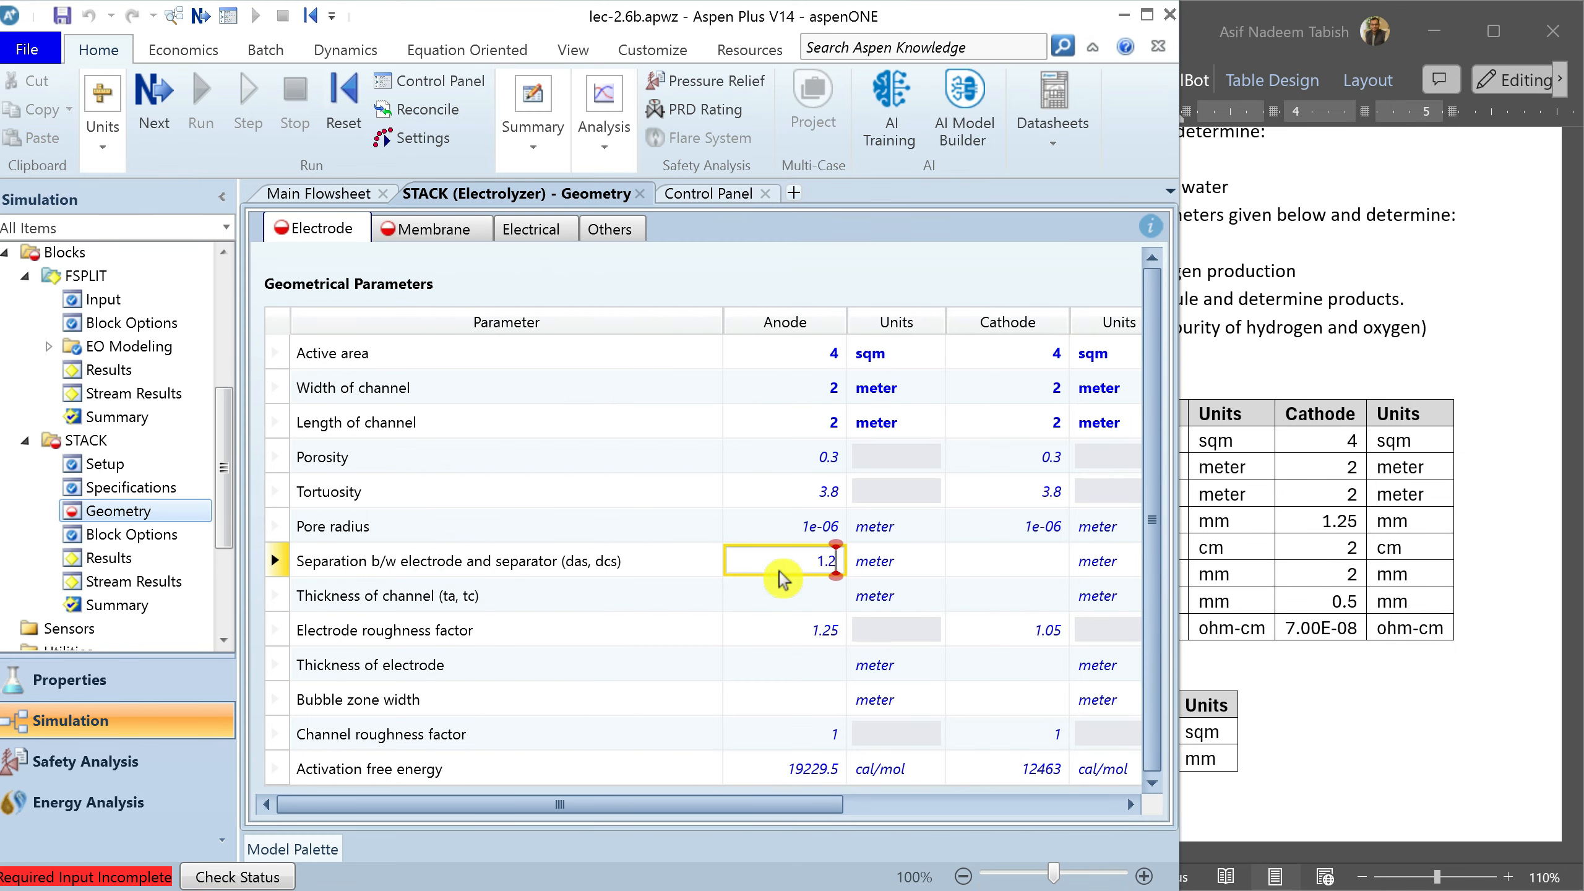
{"action": "key", "text": "Tab"}
{"action": "key", "text": "Tab"}
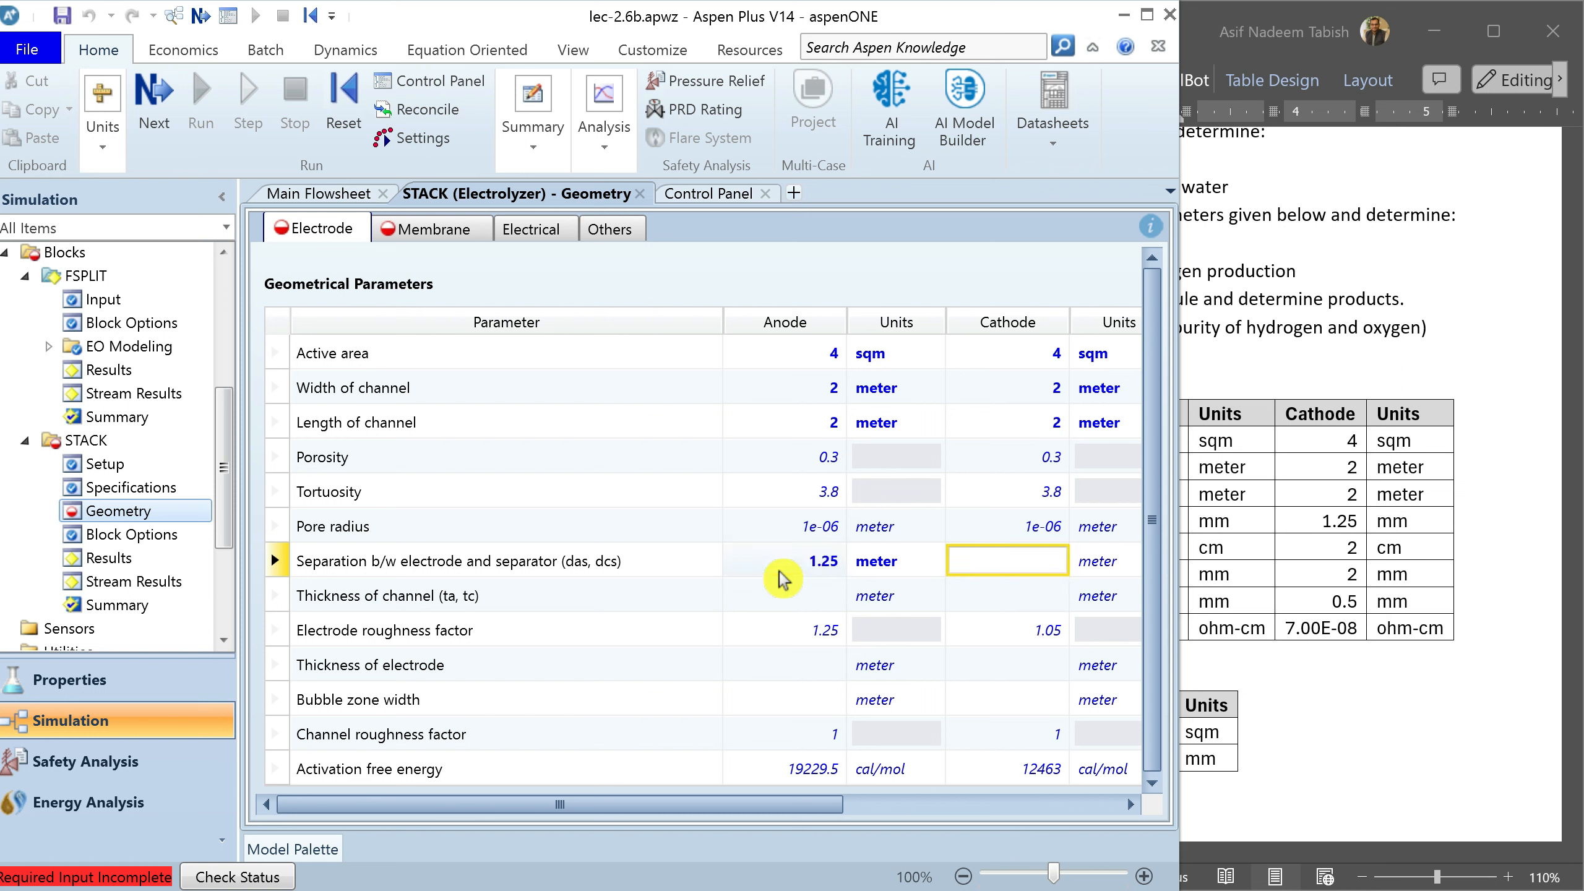
{"action": "left_click", "coordinate": [870, 569]}
{"action": "type", "text": "mm"}
{"action": "key", "text": "Tab"}
{"action": "type", "text": "1.25"}
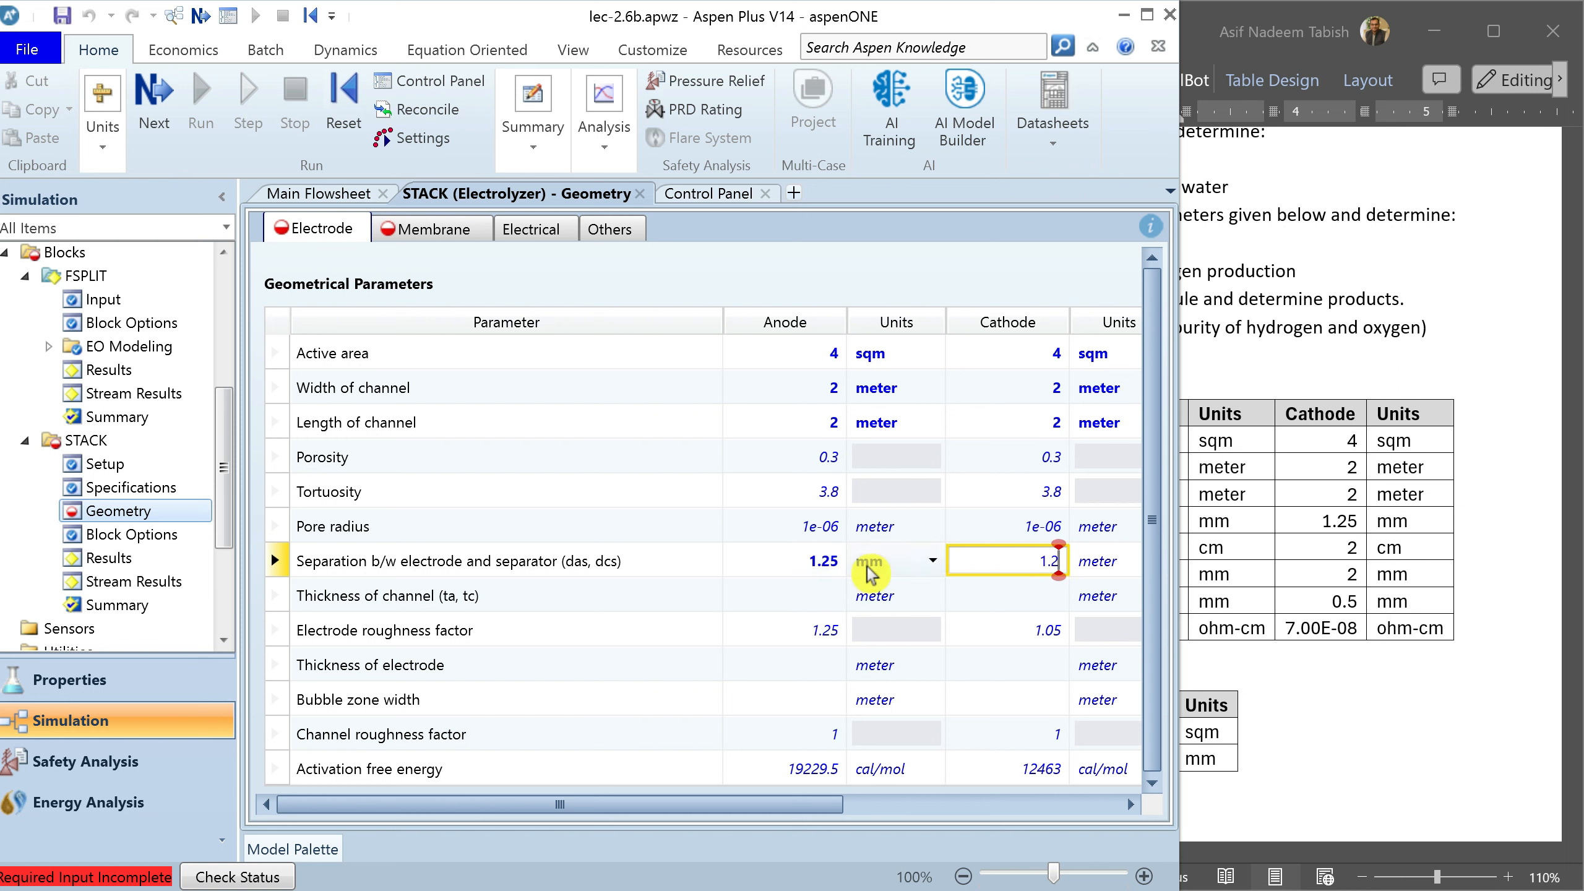
{"action": "key", "text": "Tab"}
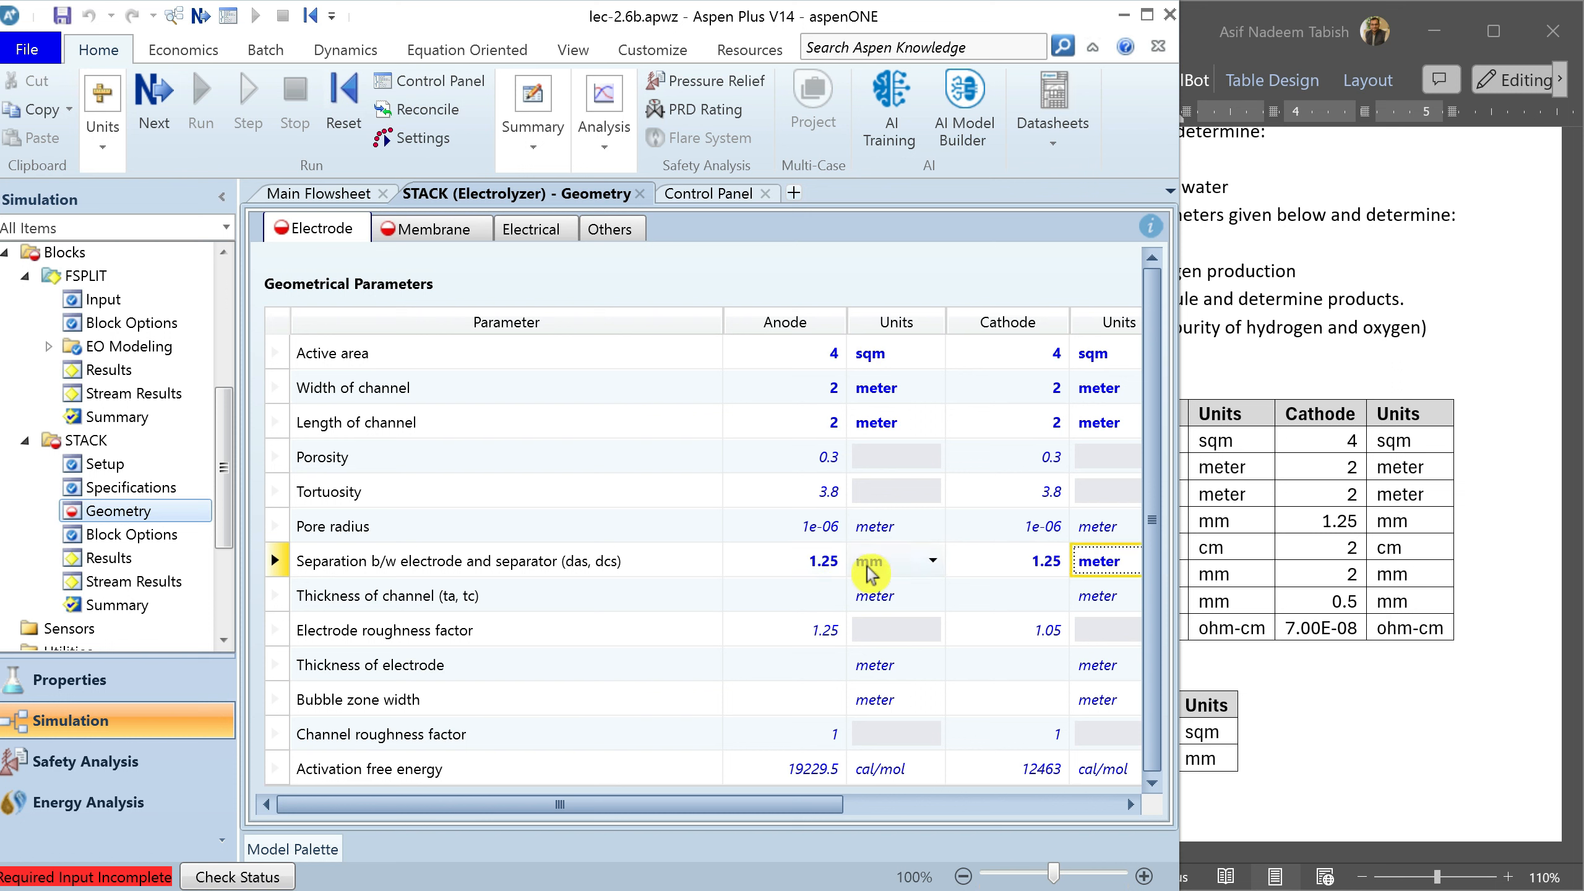
Look up the channel thickness in the Word table and set it to 2 cm for both anode and cathode
{"action": "left_click", "coordinate": [1275, 548]}
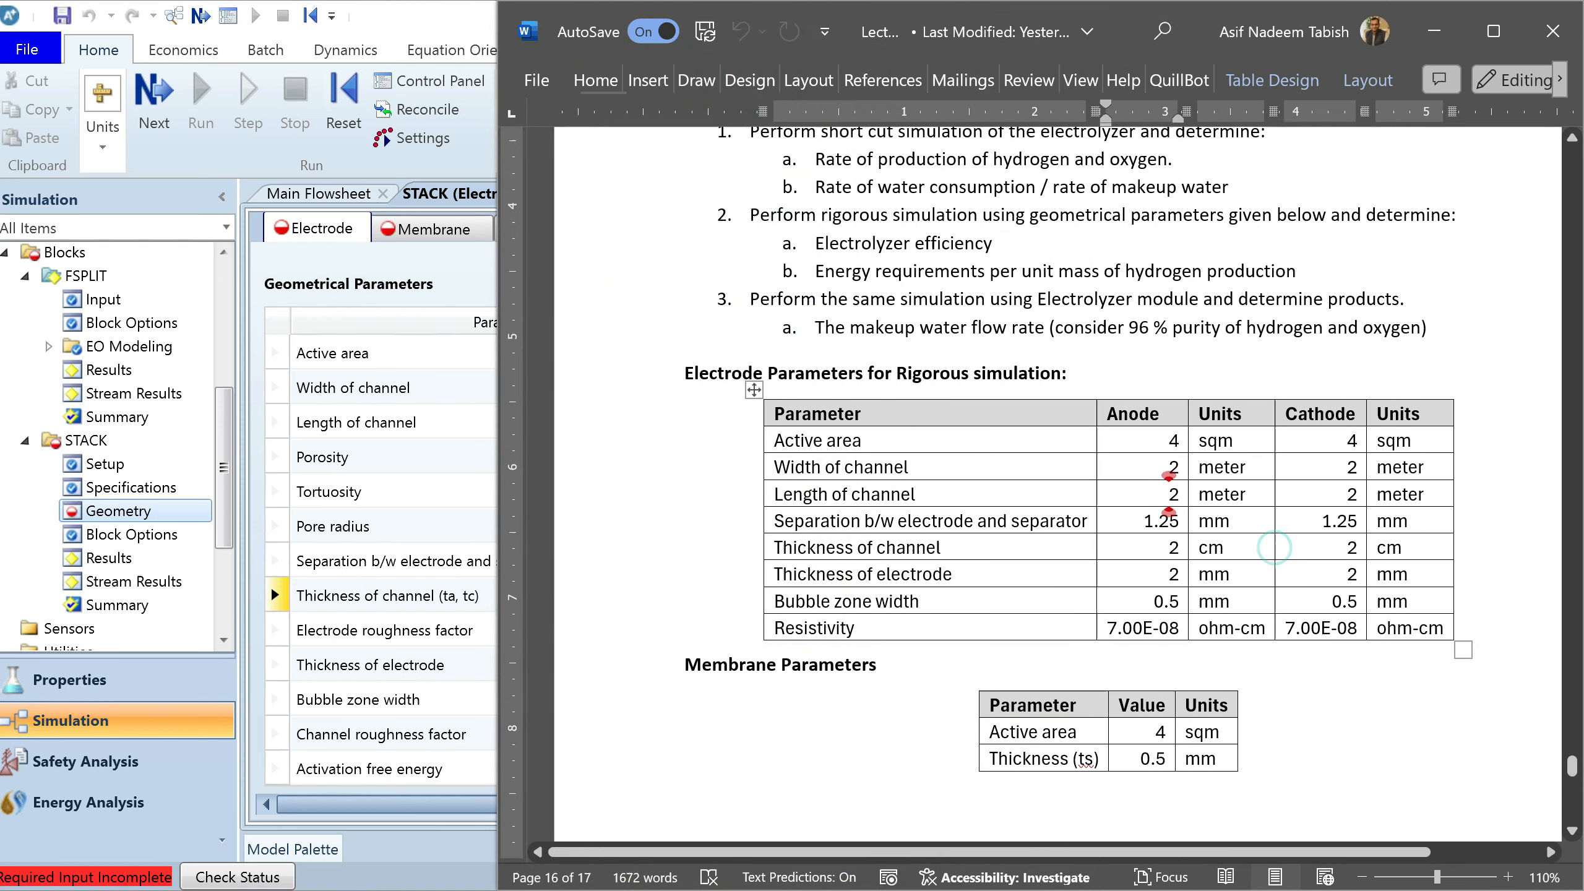
{"action": "left_click", "coordinate": [999, 555]}
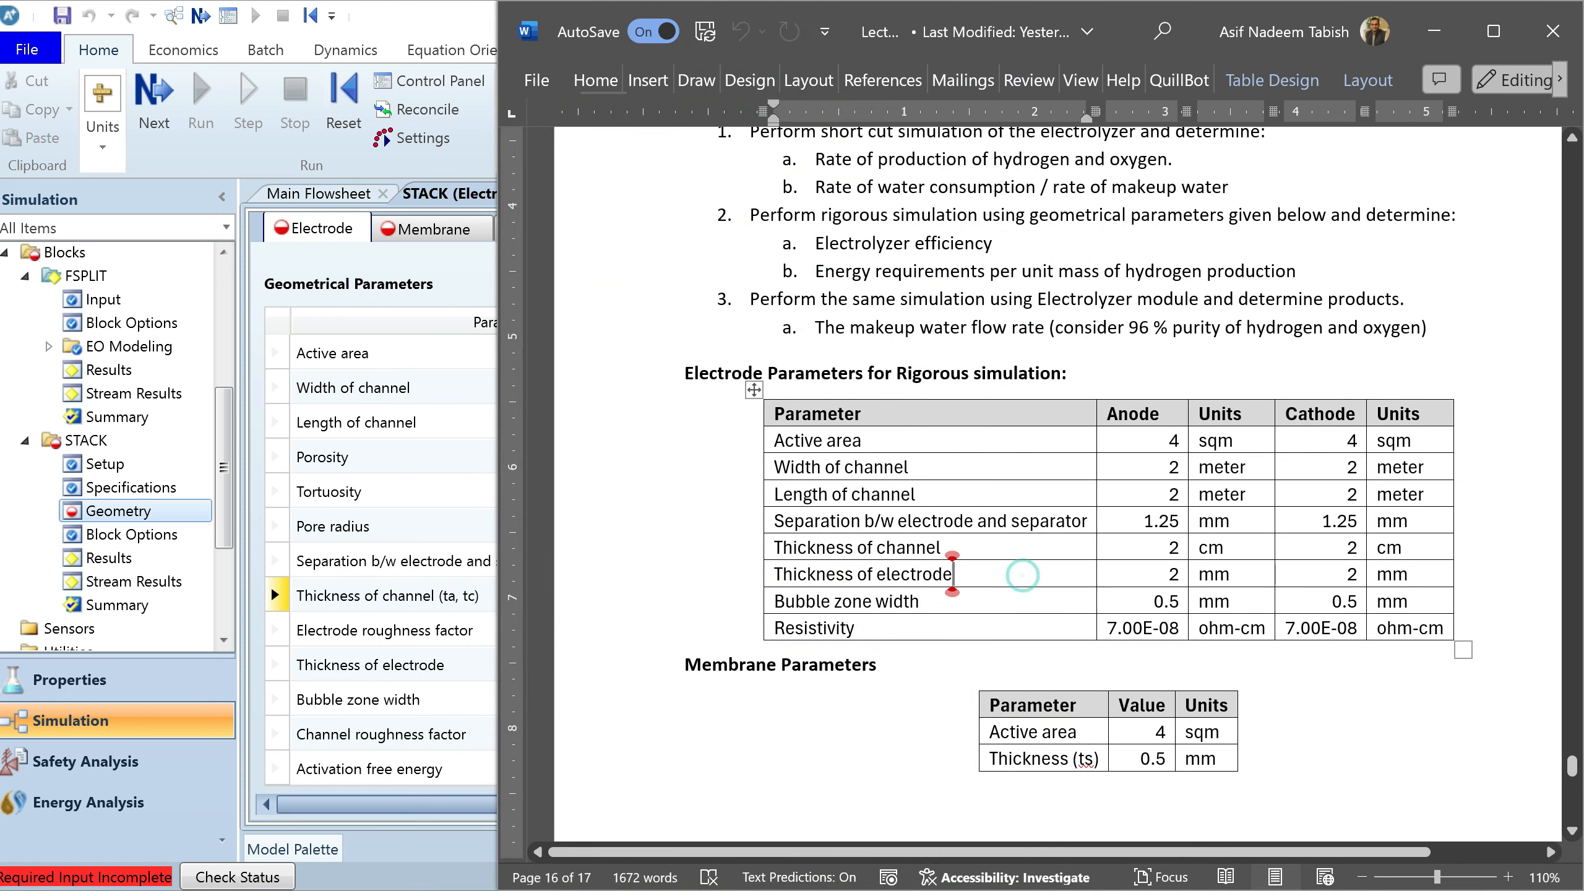
{"action": "left_click", "coordinate": [436, 637]}
{"action": "left_click", "coordinate": [814, 600]}
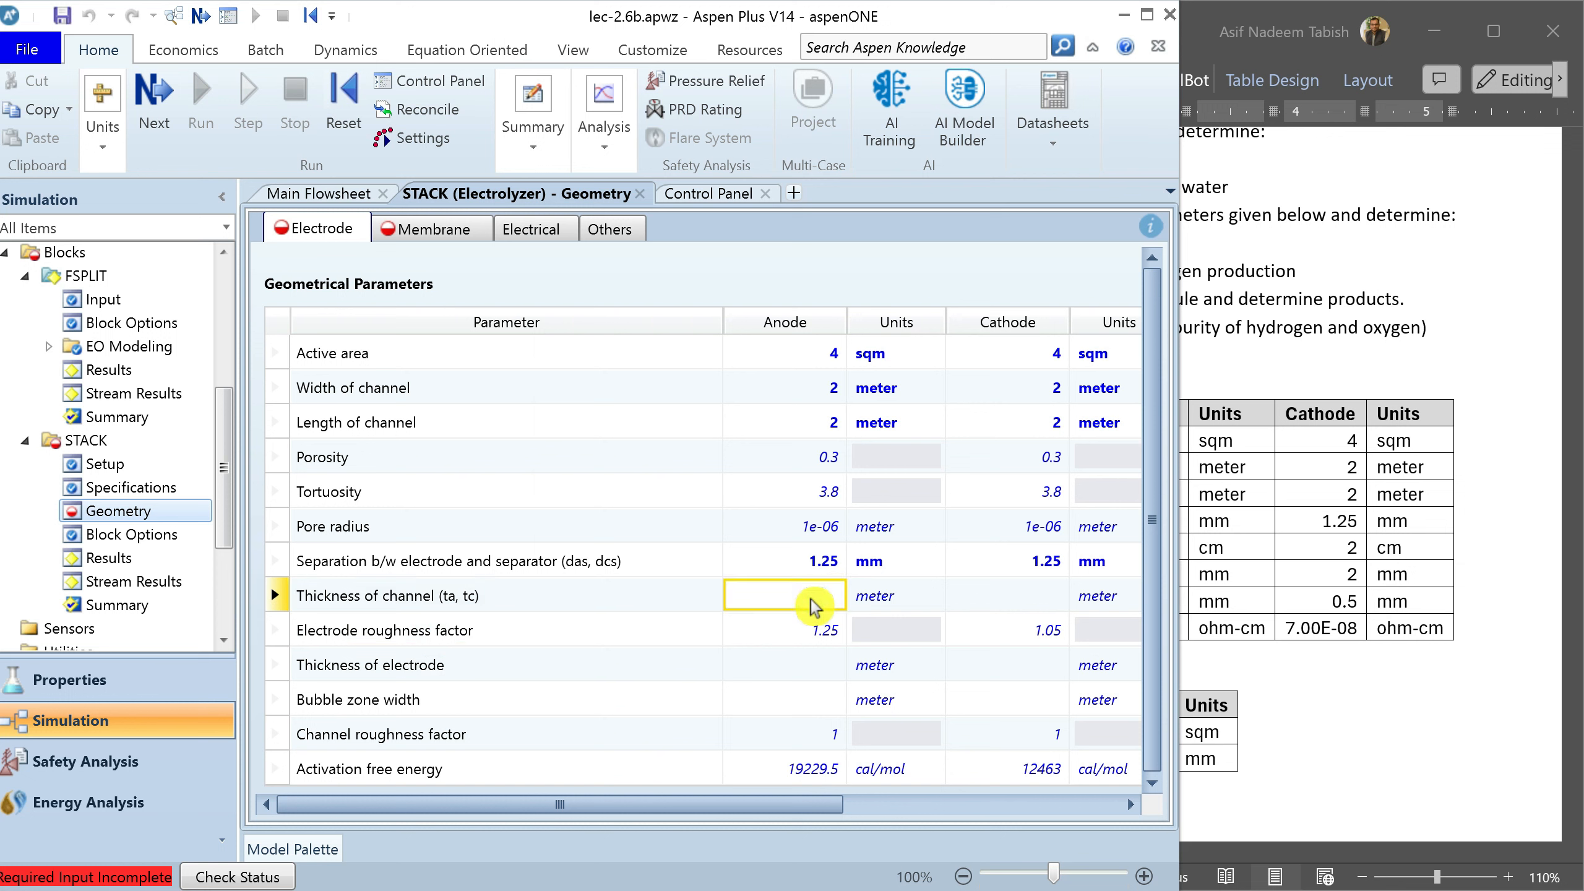
{"action": "type", "text": "2"}
{"action": "key", "text": "Tab"}
{"action": "type", "text": "cm"}
{"action": "key", "text": "Tab"}
{"action": "key", "text": "Tab"}
{"action": "left_click", "coordinate": [1026, 600]}
{"action": "type", "text": "2"}
{"action": "key", "text": "Tab"}
{"action": "type", "text": "cm"}
{"action": "left_click", "coordinate": [906, 599]}
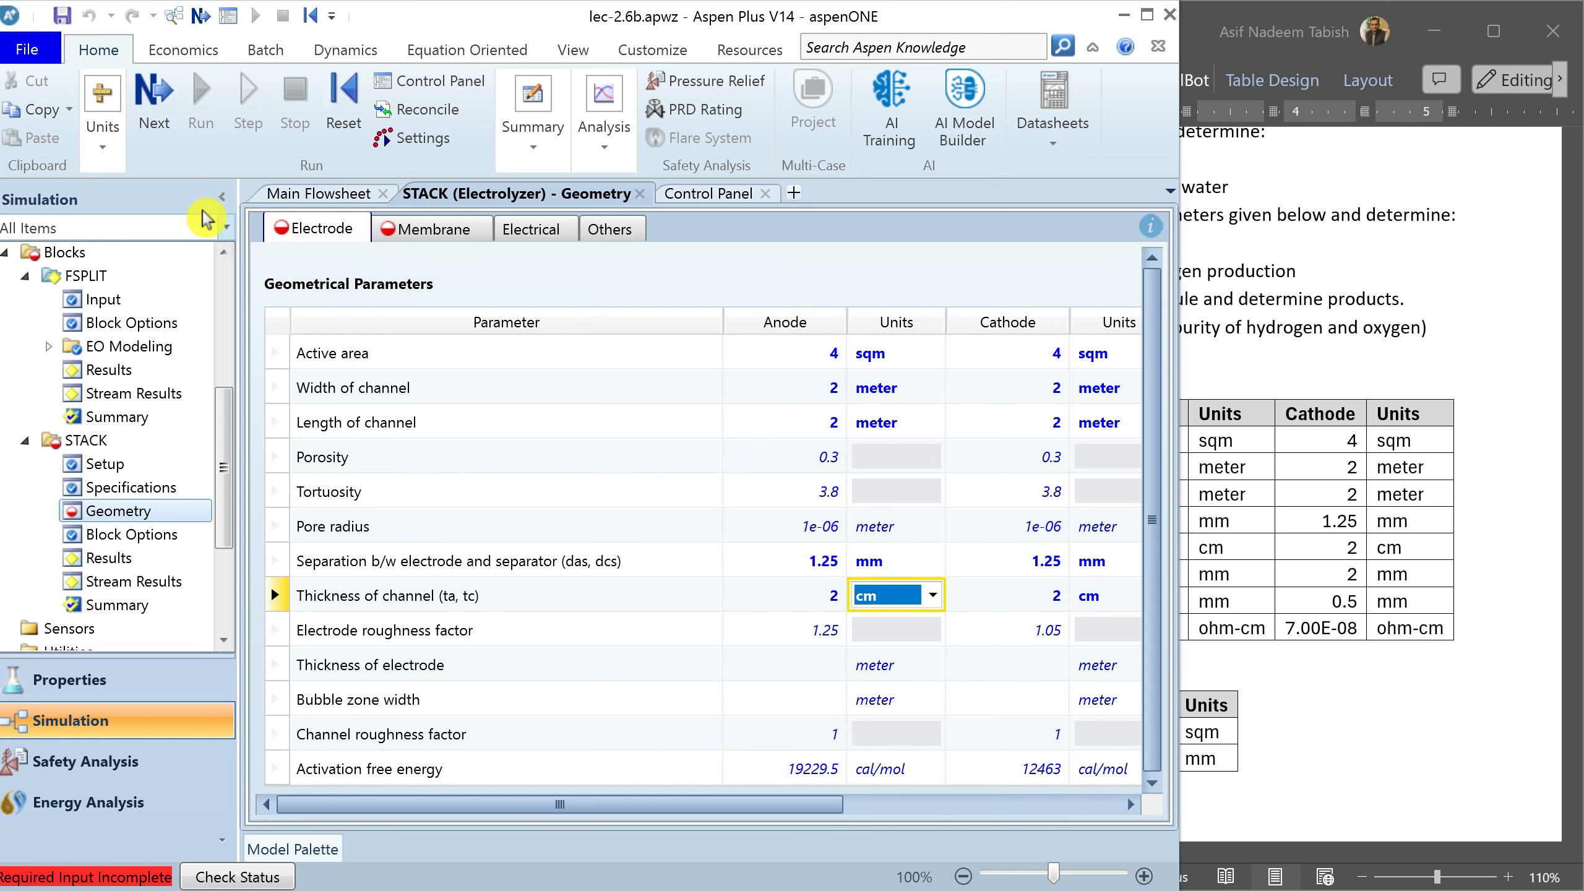
Collapse the navigation pane and view the cell diagram that illustrates the electrode and membrane dimensions
{"action": "left_click", "coordinate": [222, 197]}
{"action": "left_click_drag", "start_coordinate": [735, 803], "coordinate": [927, 801]}
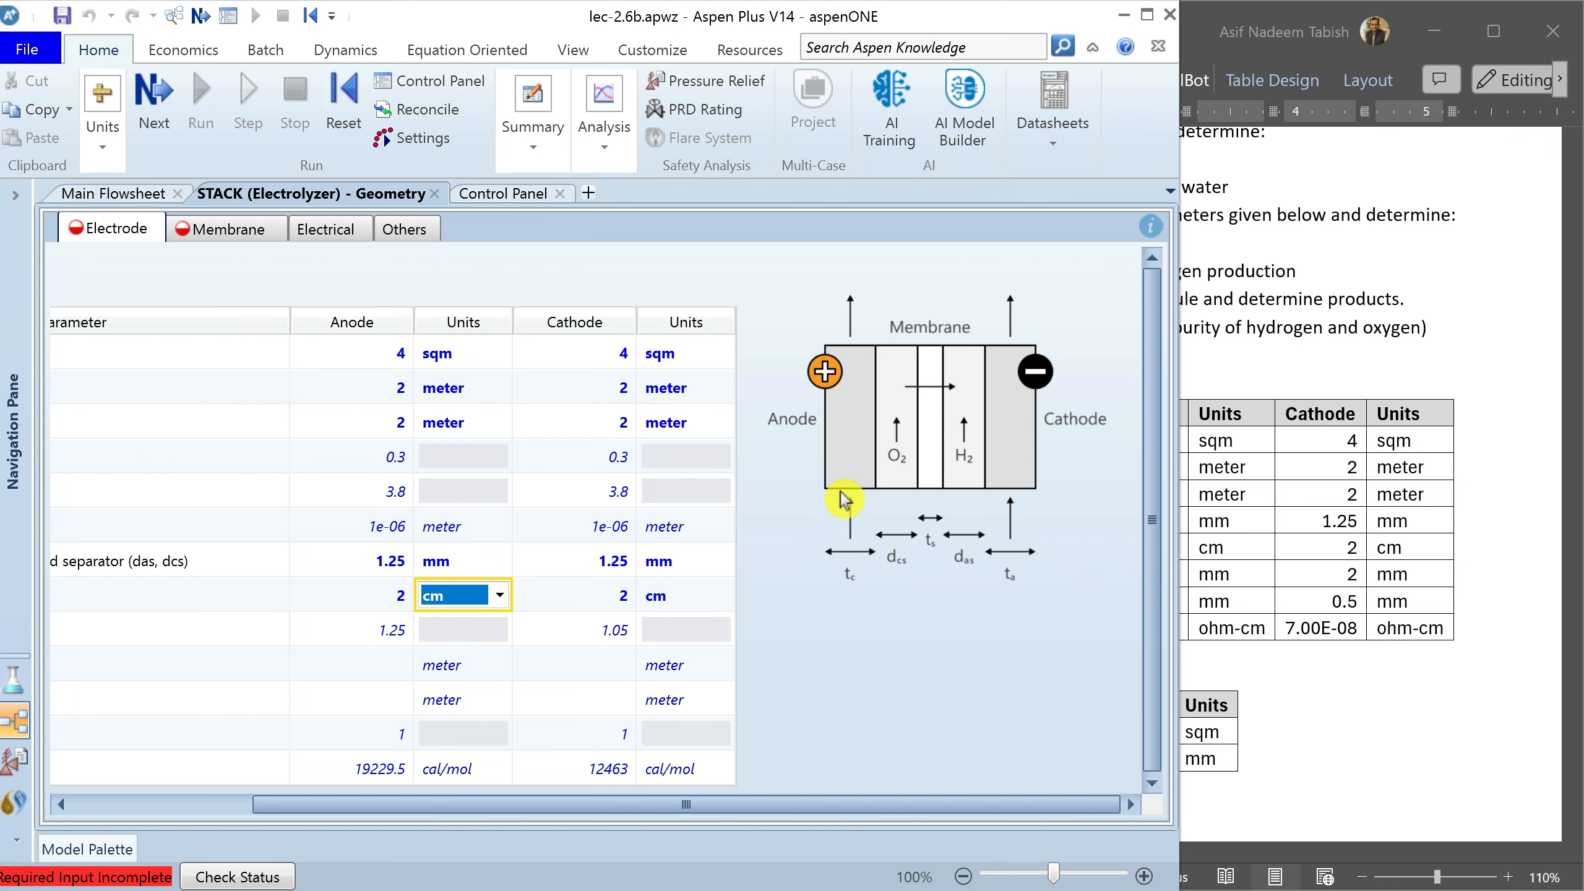
{"action": "scroll", "coordinate": [819, 445], "scroll_direction": "left", "scroll_amount": 3}
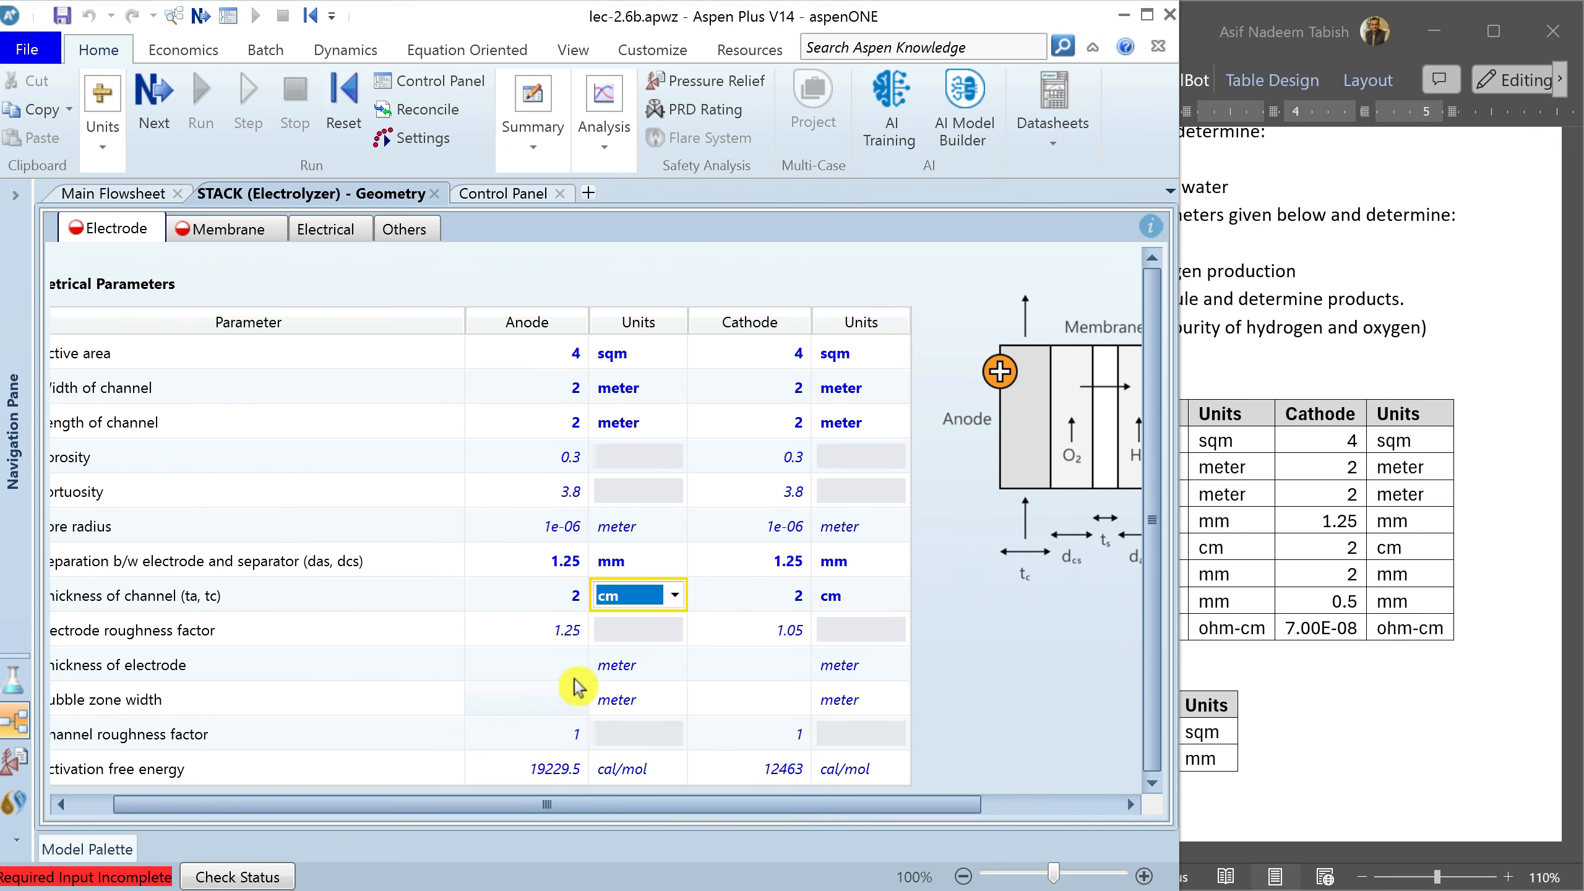
Set the thickness of electrode to 2 mm for both anode and cathode
{"action": "left_click", "coordinate": [573, 664]}
{"action": "key", "text": "Tab"}
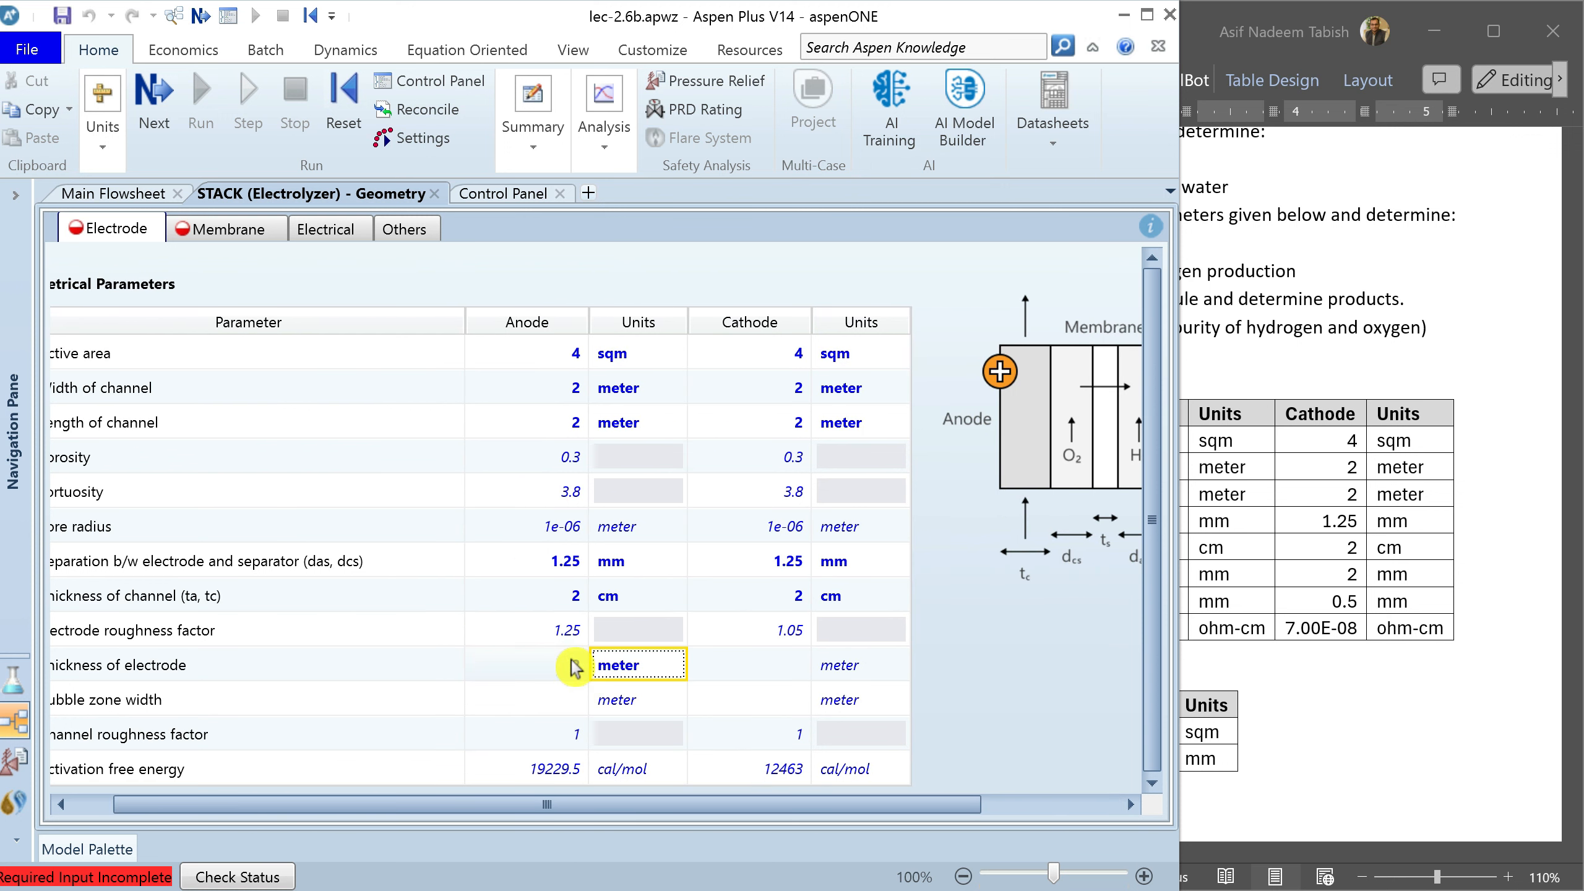
{"action": "type", "text": "mm"}
{"action": "key", "text": "Tab"}
{"action": "type", "text": "2"}
{"action": "key", "text": "Tab"}
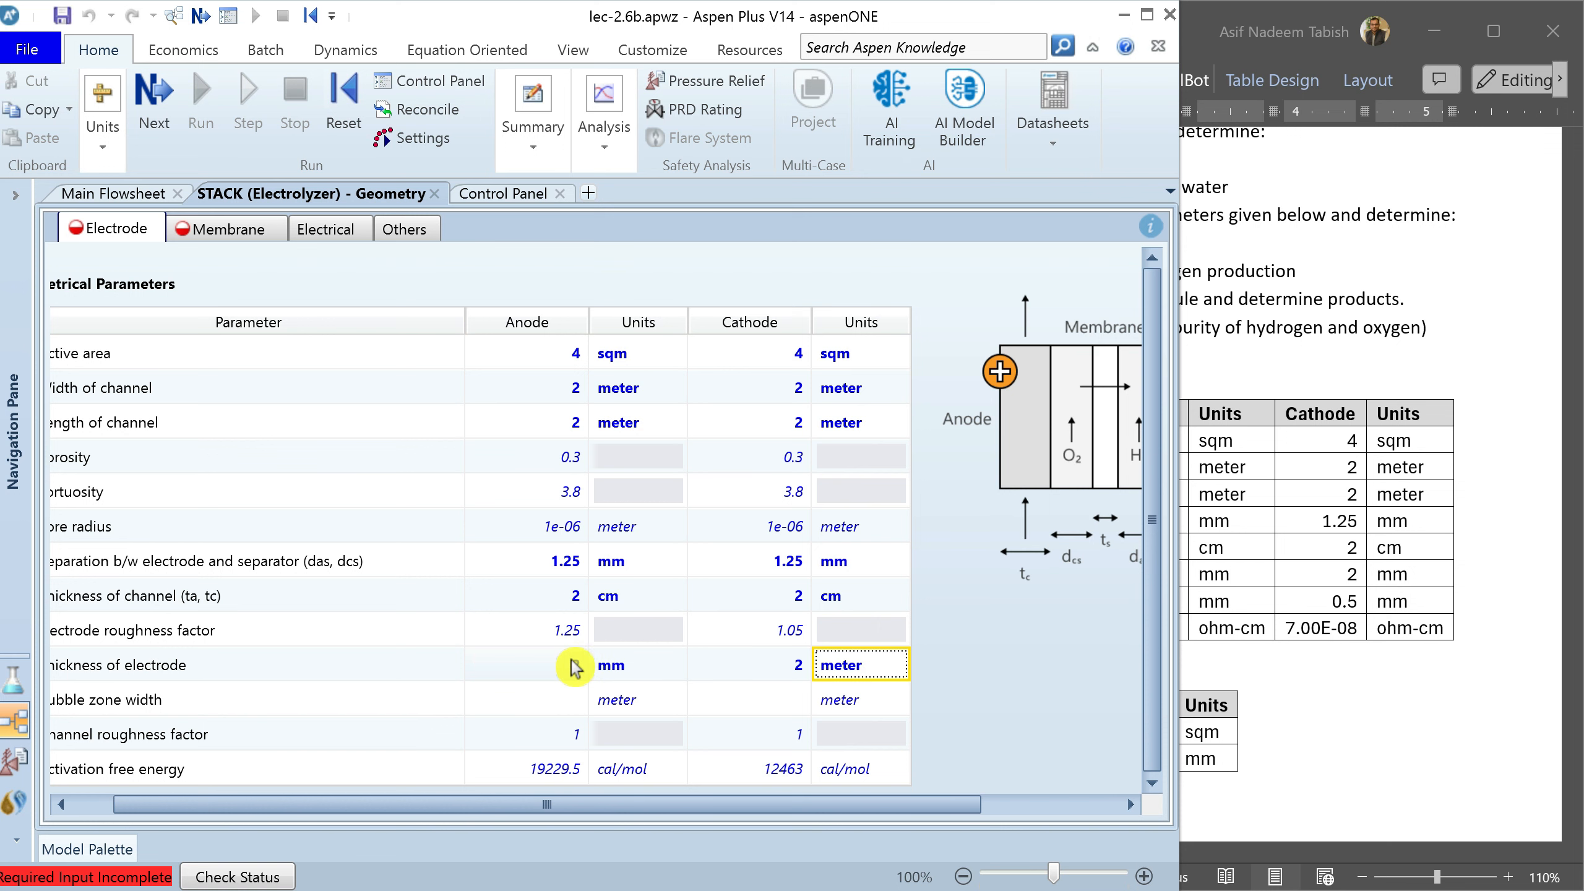
{"action": "type", "text": "mm"}
{"action": "key", "text": "Tab"}
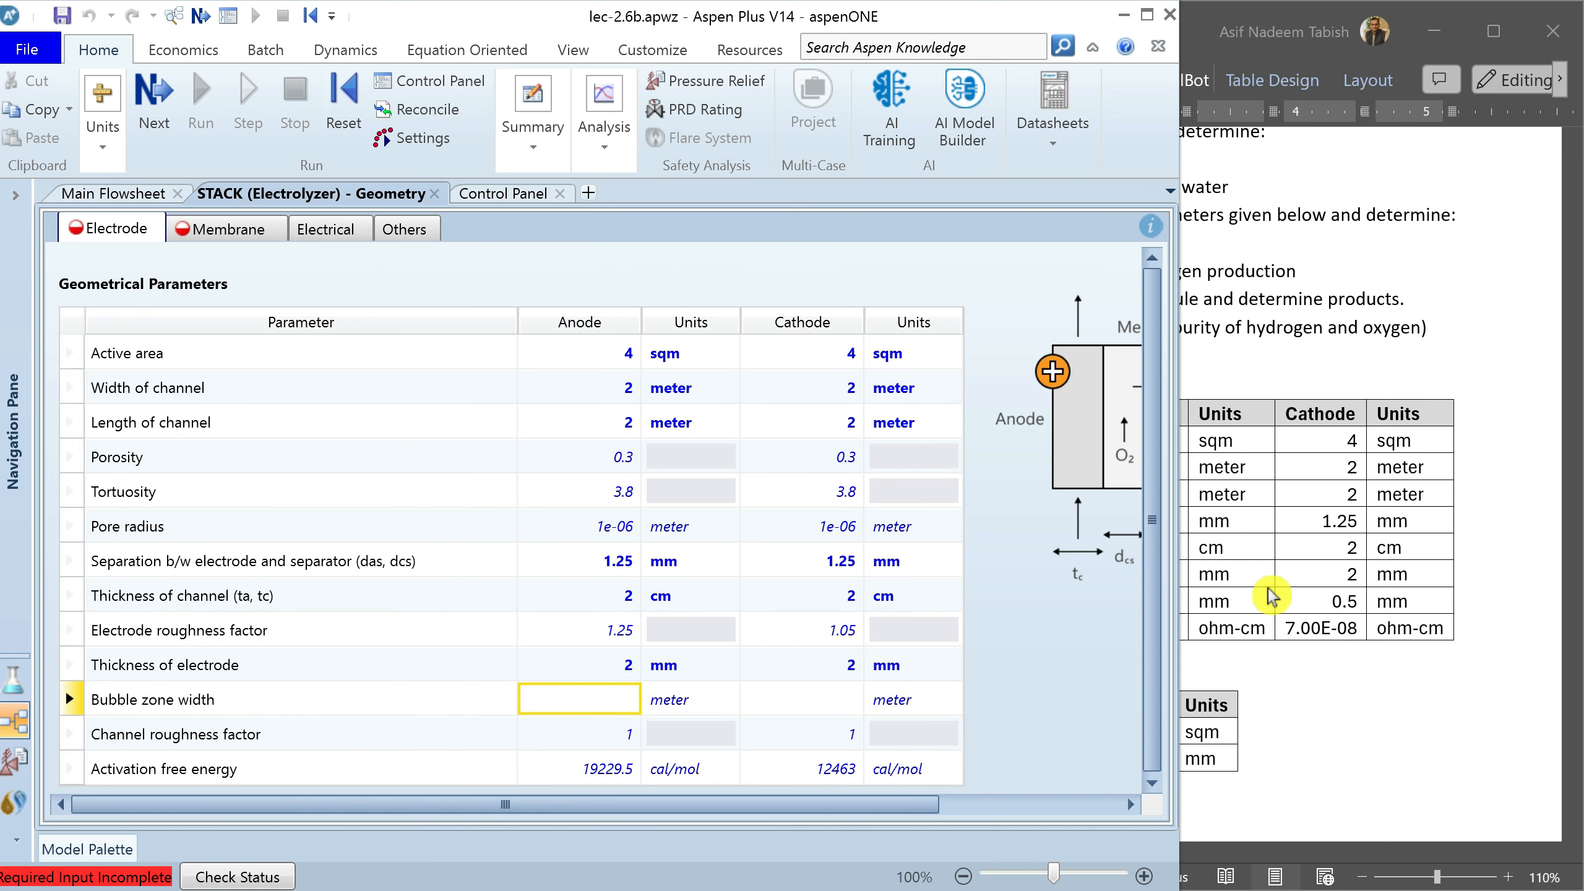
Set the bubble zone width to 0.5 mm for both anode and cathode
{"action": "left_click", "coordinate": [953, 575]}
{"action": "left_click", "coordinate": [337, 732]}
{"action": "left_click", "coordinate": [624, 699]}
{"action": "type", "text": "0.5"}
{"action": "key", "text": "Tab"}
{"action": "type", "text": "mm"}
{"action": "key", "text": "Tab"}
{"action": "type", "text": "0.5"}
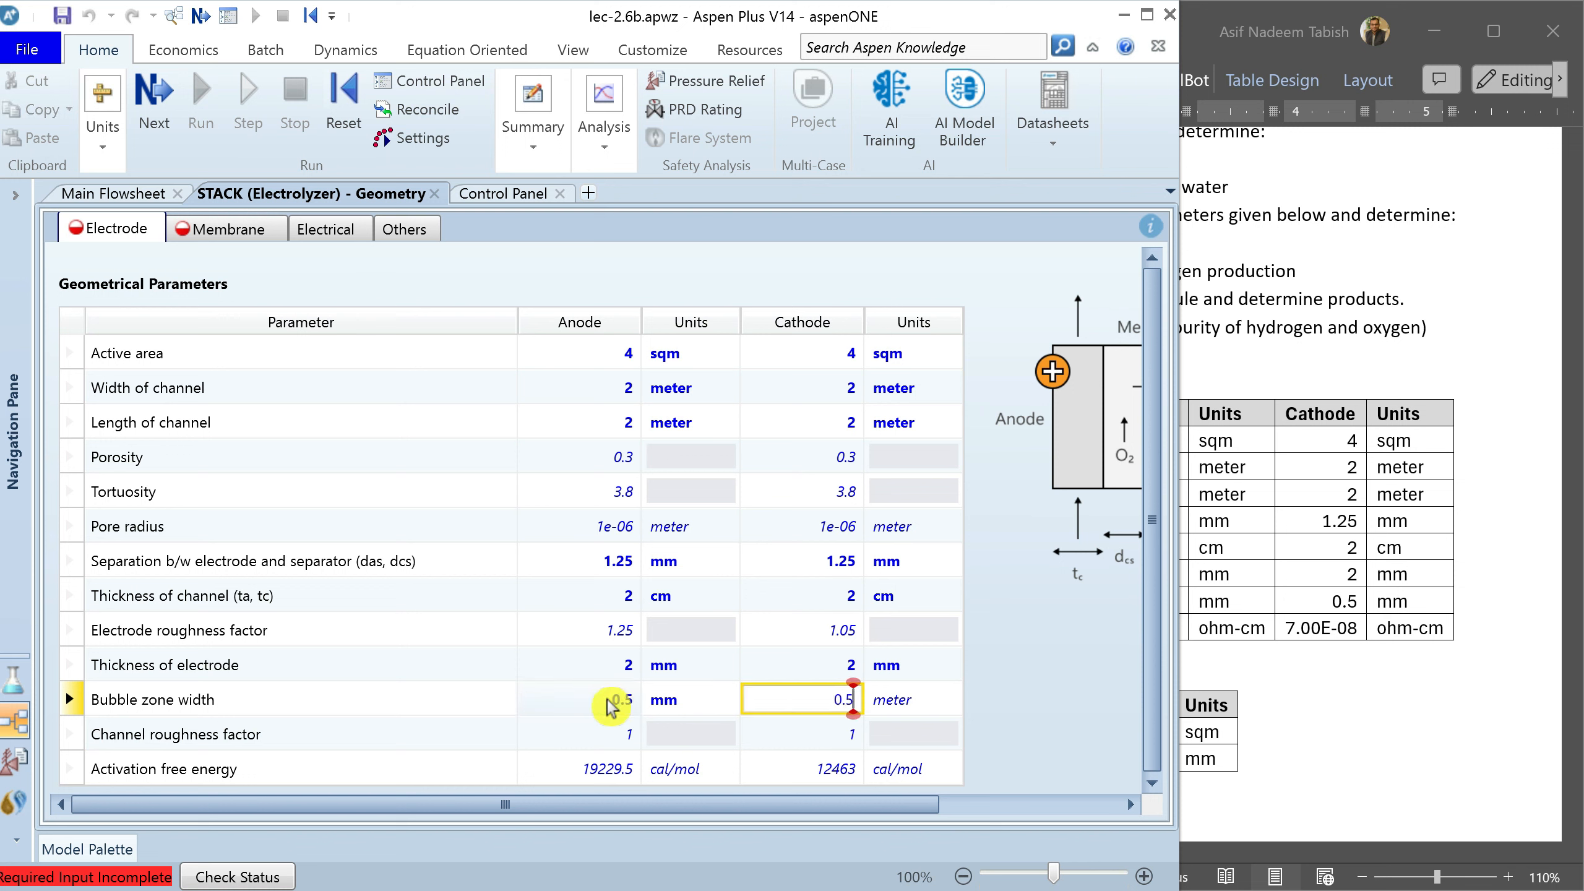
{"action": "key", "text": "Tab"}
{"action": "type", "text": "mm"}
{"action": "left_click", "coordinate": [548, 734]}
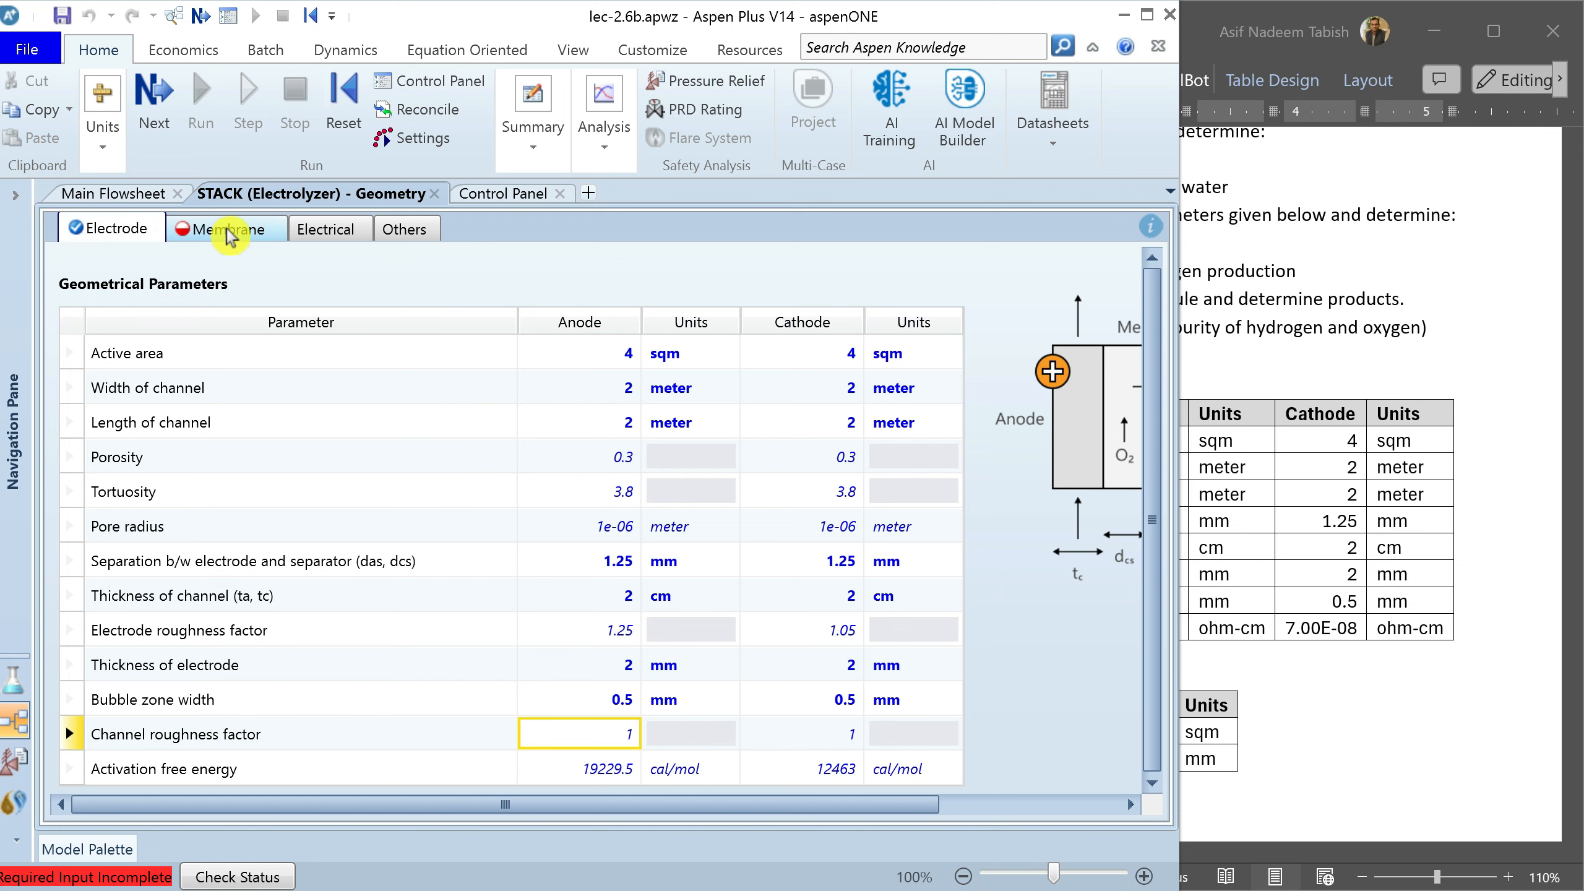
Look up the membrane parameters in the Word table and set the active area to 4 sqm and thickness to 0.5 mm
{"action": "left_click", "coordinate": [276, 227]}
{"action": "left_click", "coordinate": [413, 339]}
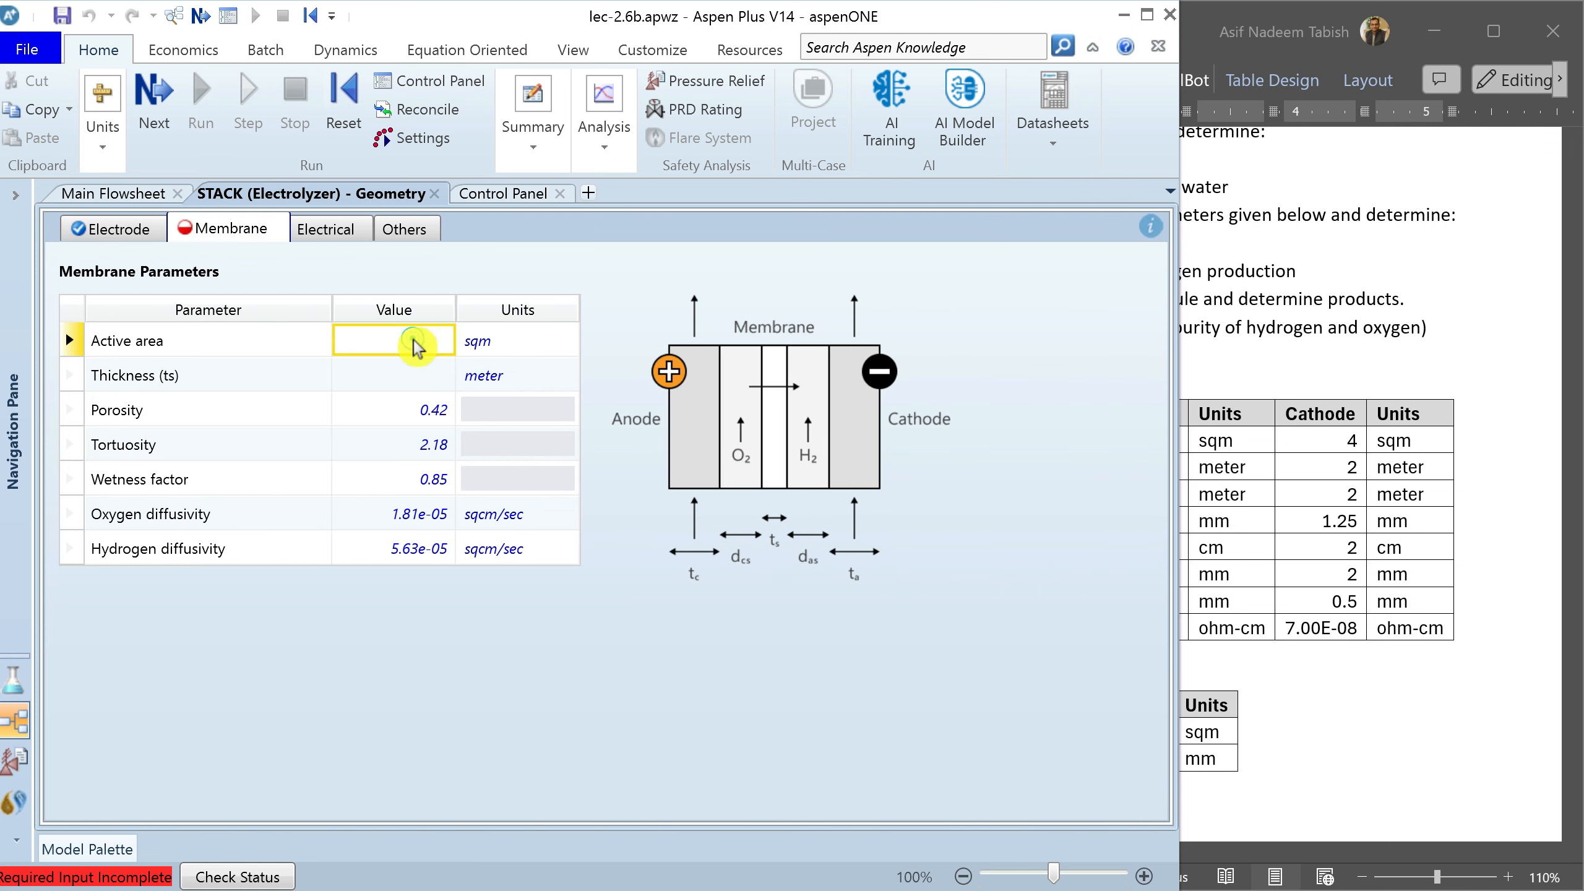
{"action": "key", "text": "alt+Tab"}
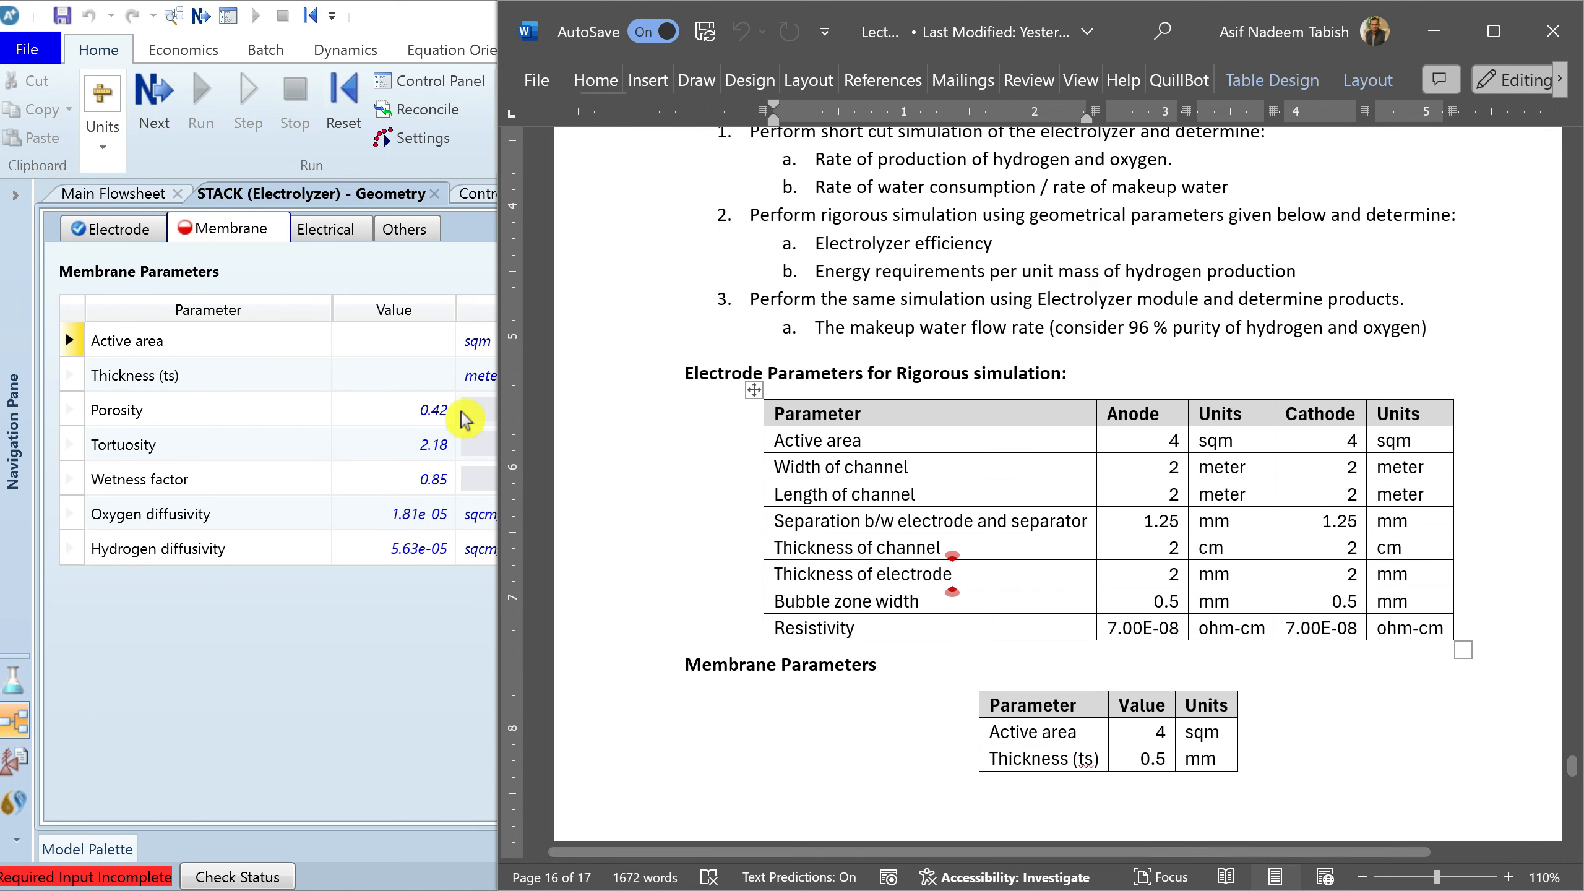
{"action": "left_click", "coordinate": [399, 343]}
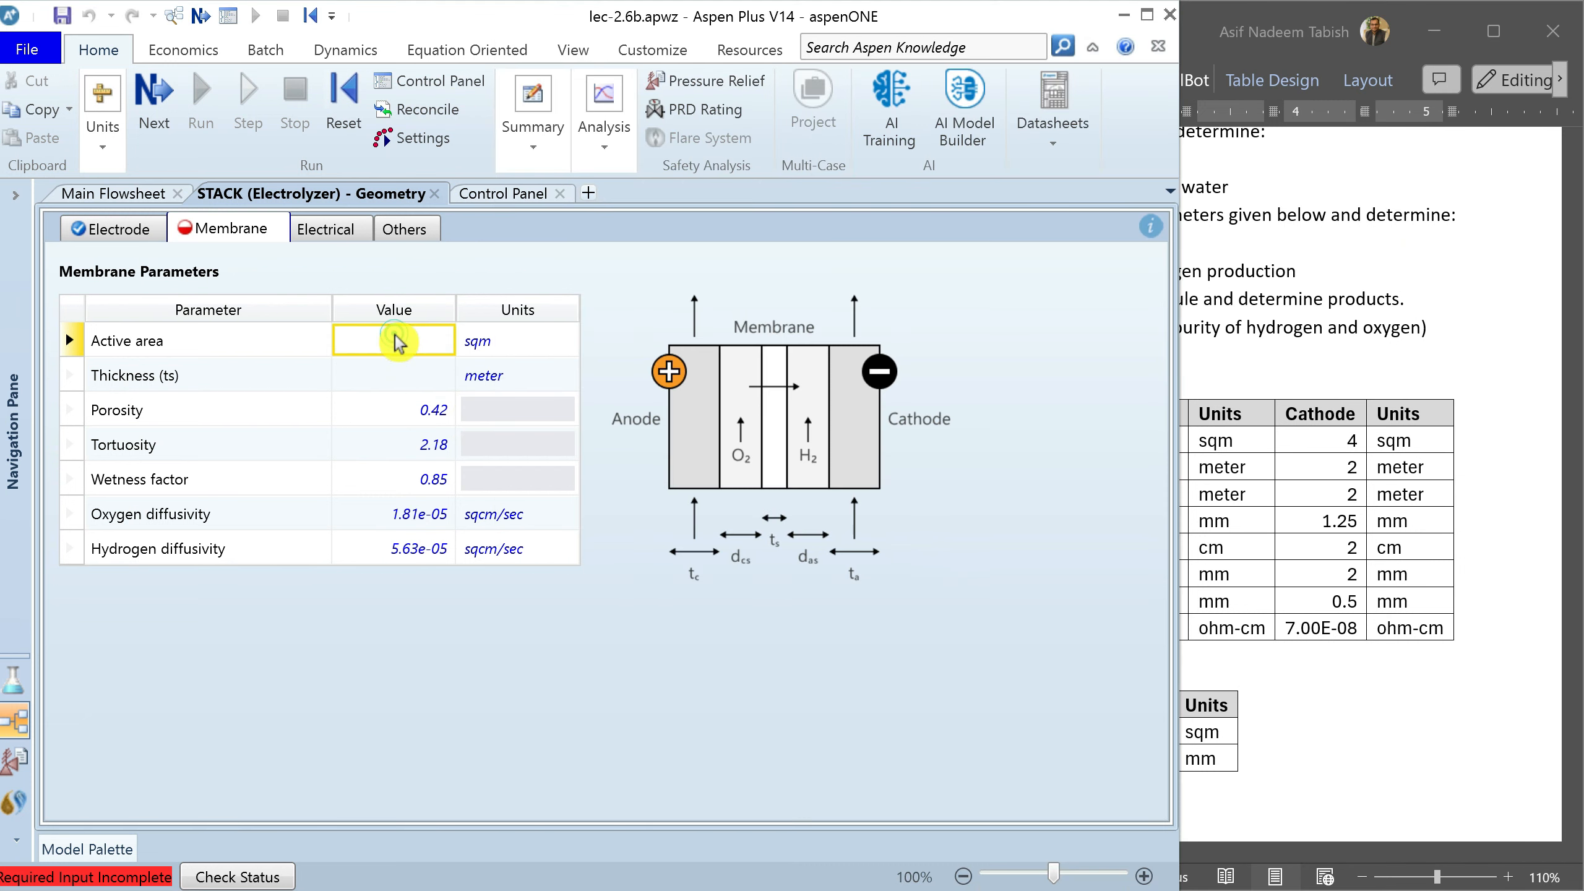
{"action": "type", "text": "4"}
{"action": "key", "text": "Return"}
{"action": "type", "text": "0.5"}
{"action": "key", "text": "Tab"}
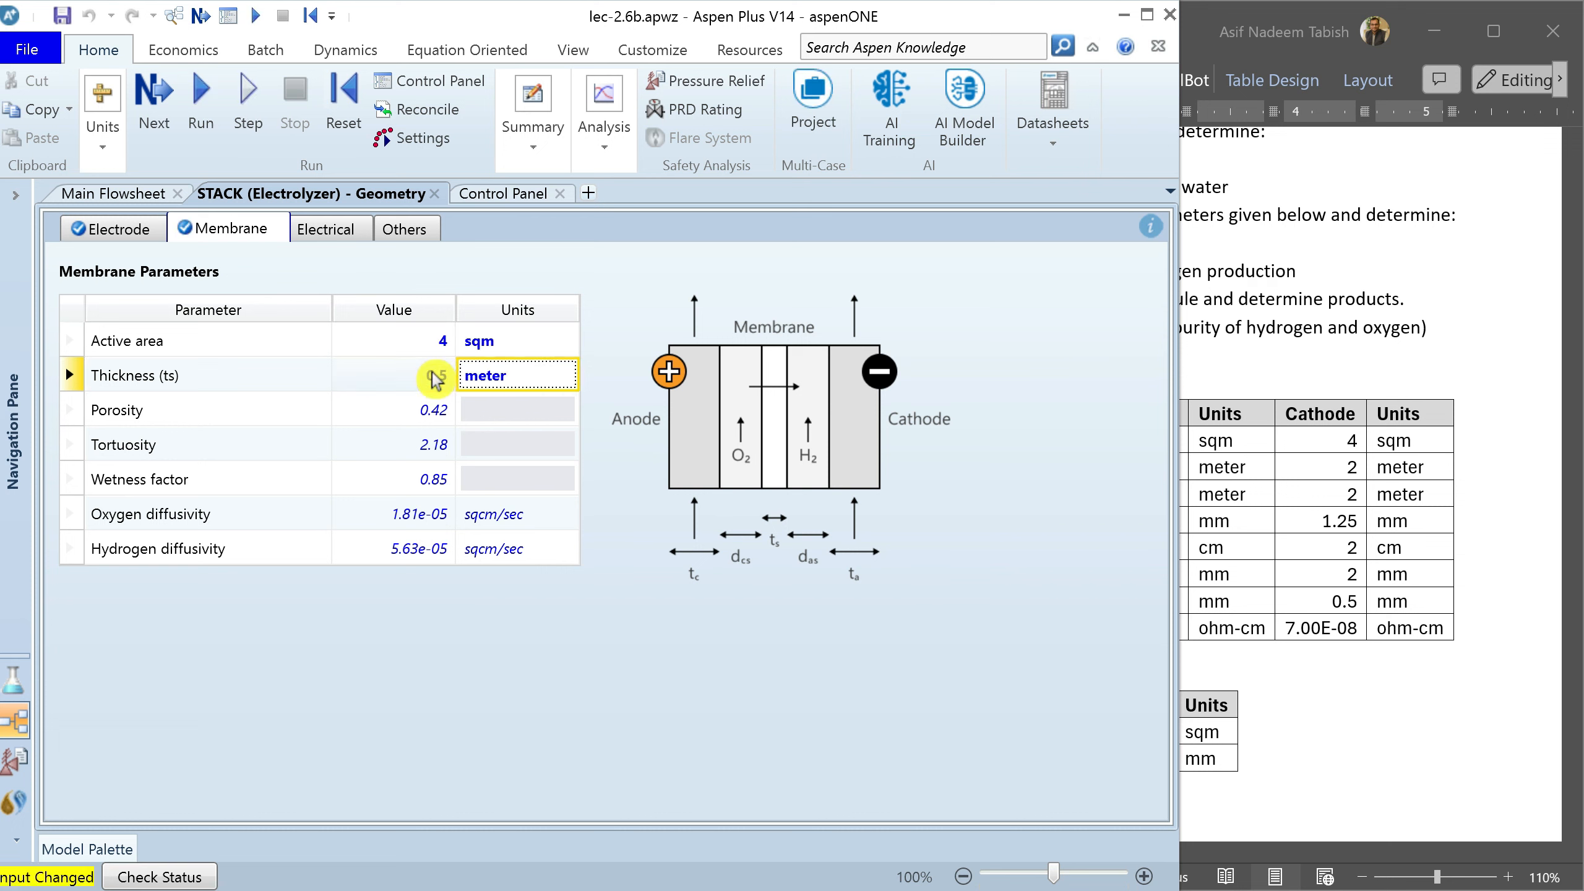
{"action": "type", "text": "mm"}
{"action": "key", "text": "Return"}
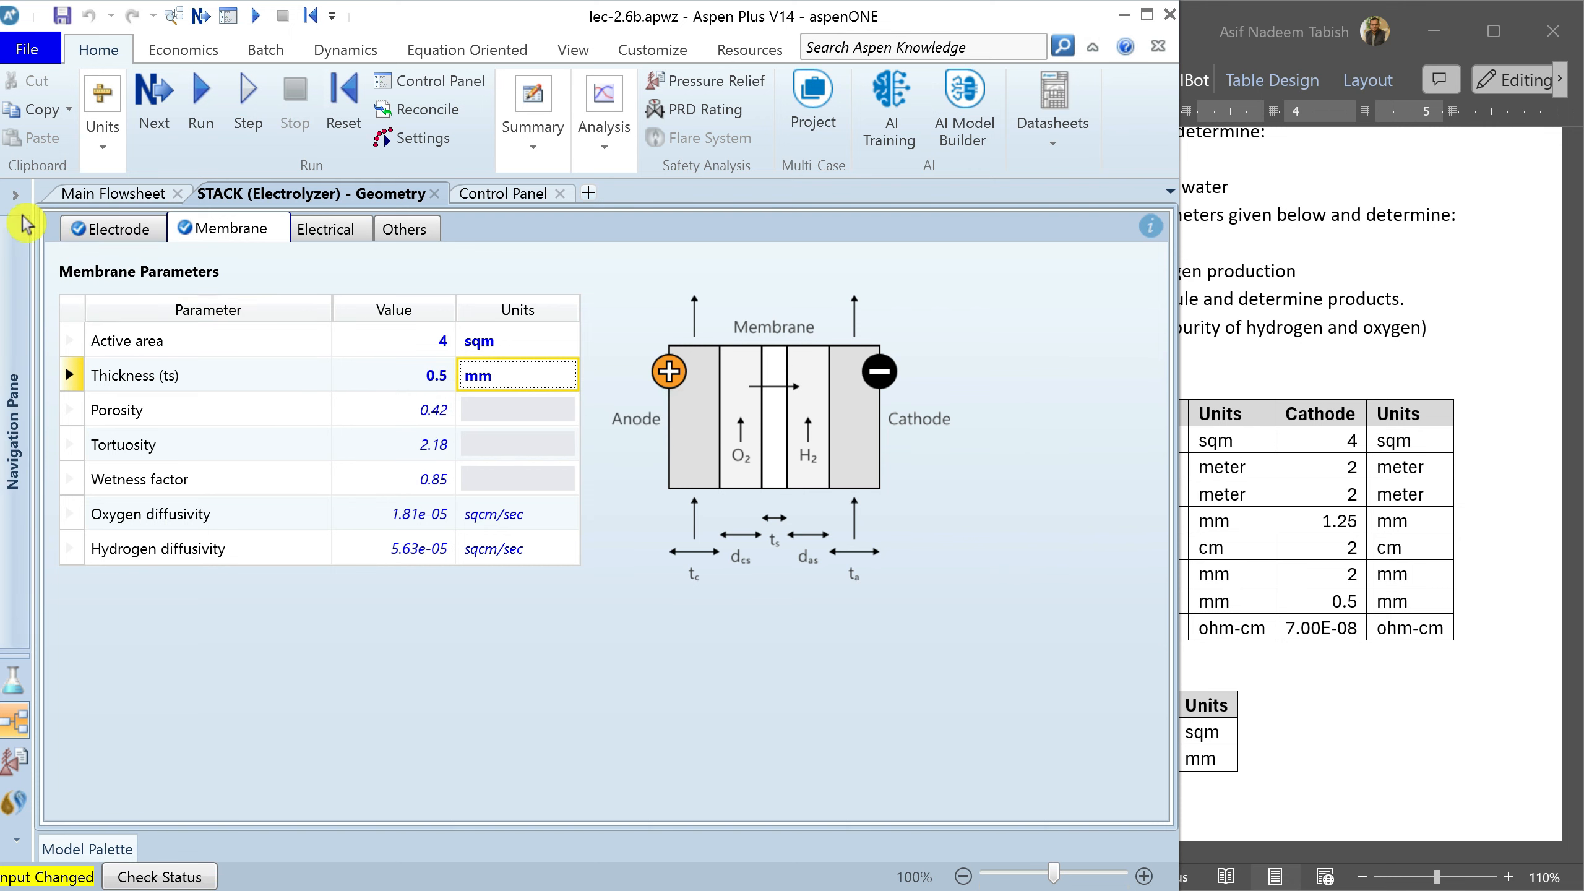
Maximize the window with the navigation pane expanded and run the rigorous electrolyzer simulation
{"action": "left_click", "coordinate": [16, 195]}
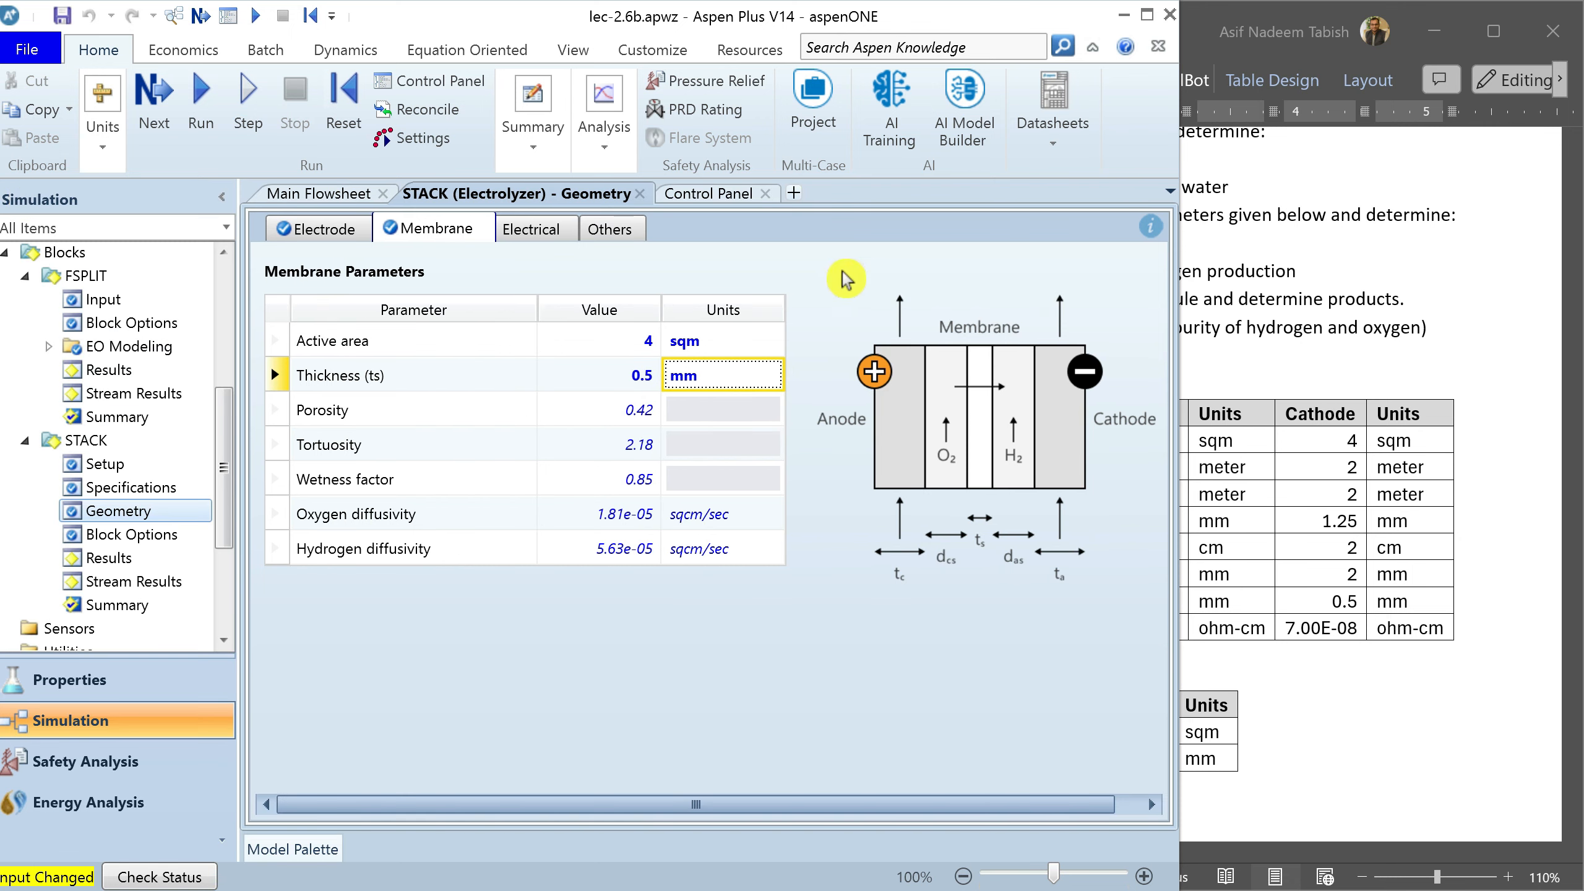
{"action": "left_click", "coordinate": [1146, 14]}
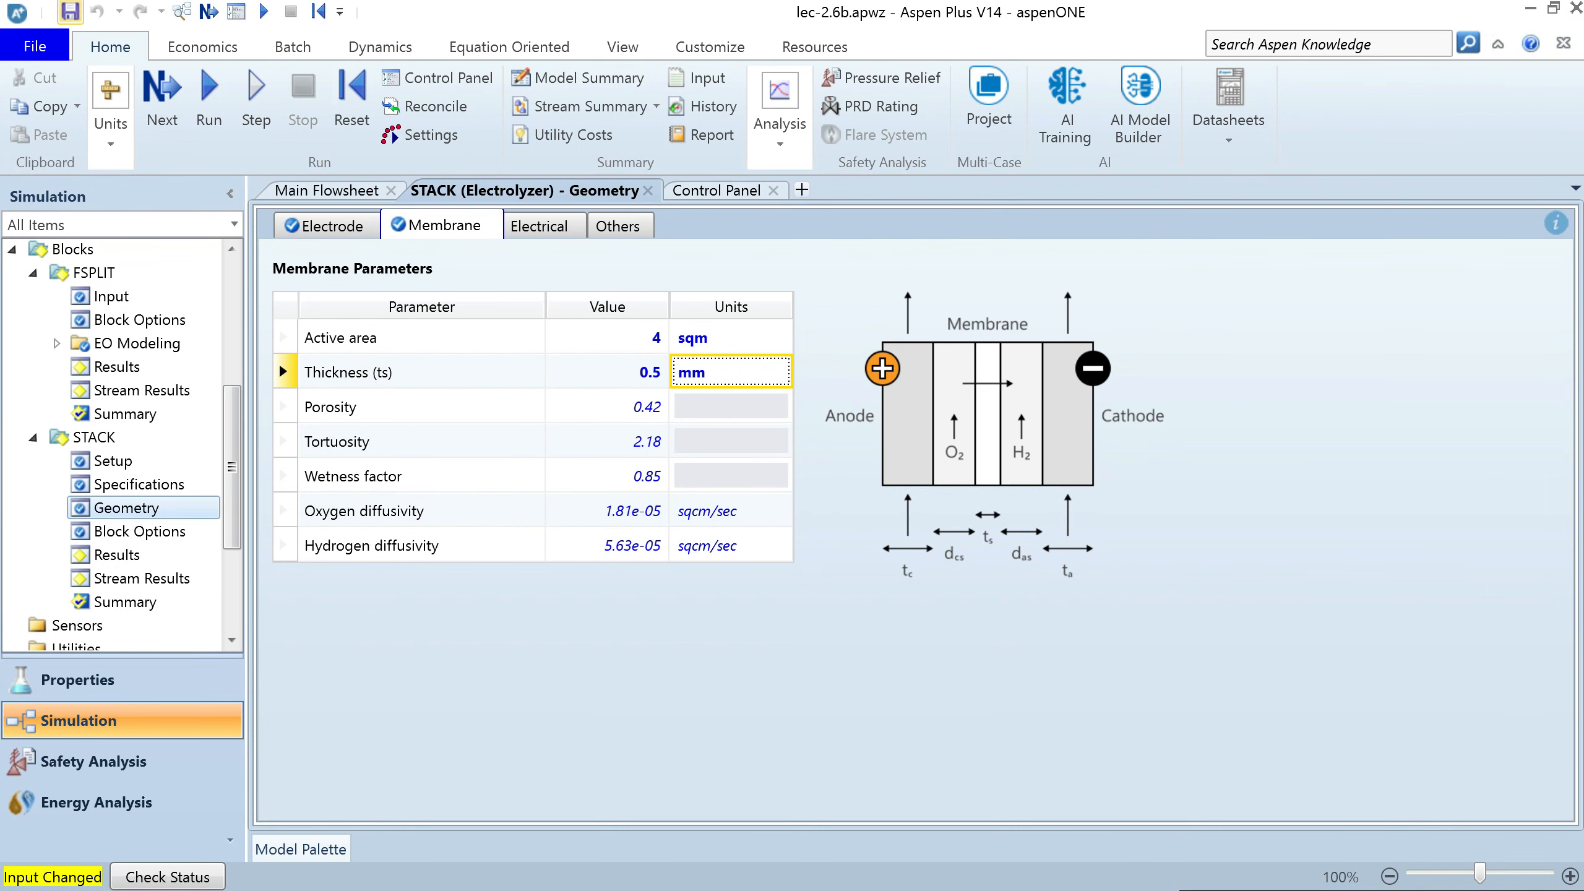
{"action": "left_click", "coordinate": [210, 94]}
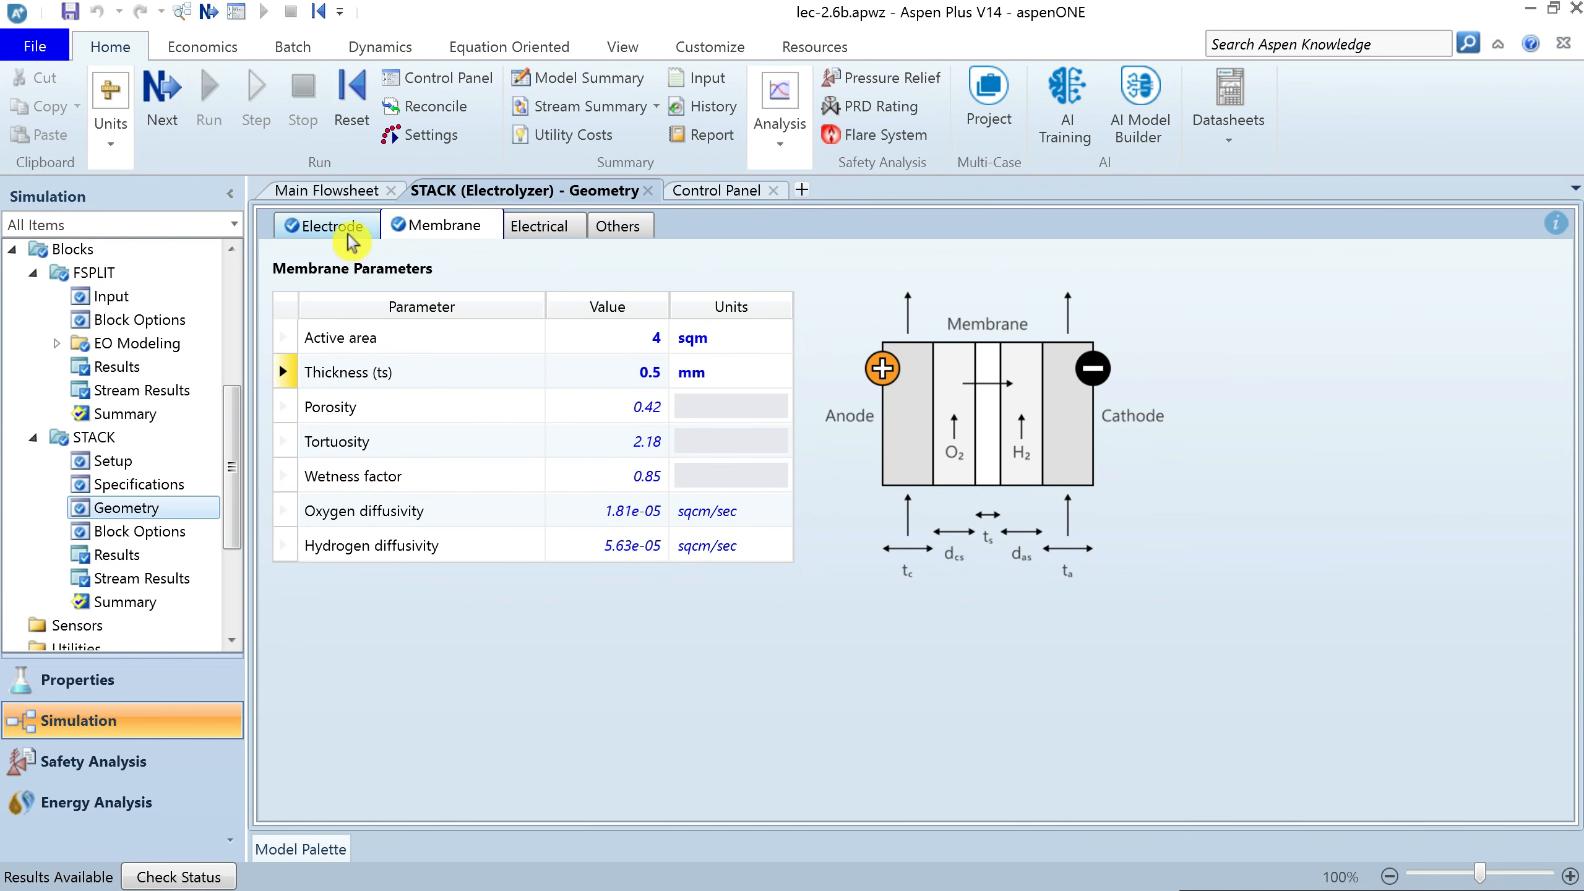
Review the electrode's default parameters, including activation free energy, porosity, tortuosity and pore radius
{"action": "left_click", "coordinate": [320, 224]}
{"action": "left_click", "coordinate": [580, 768]}
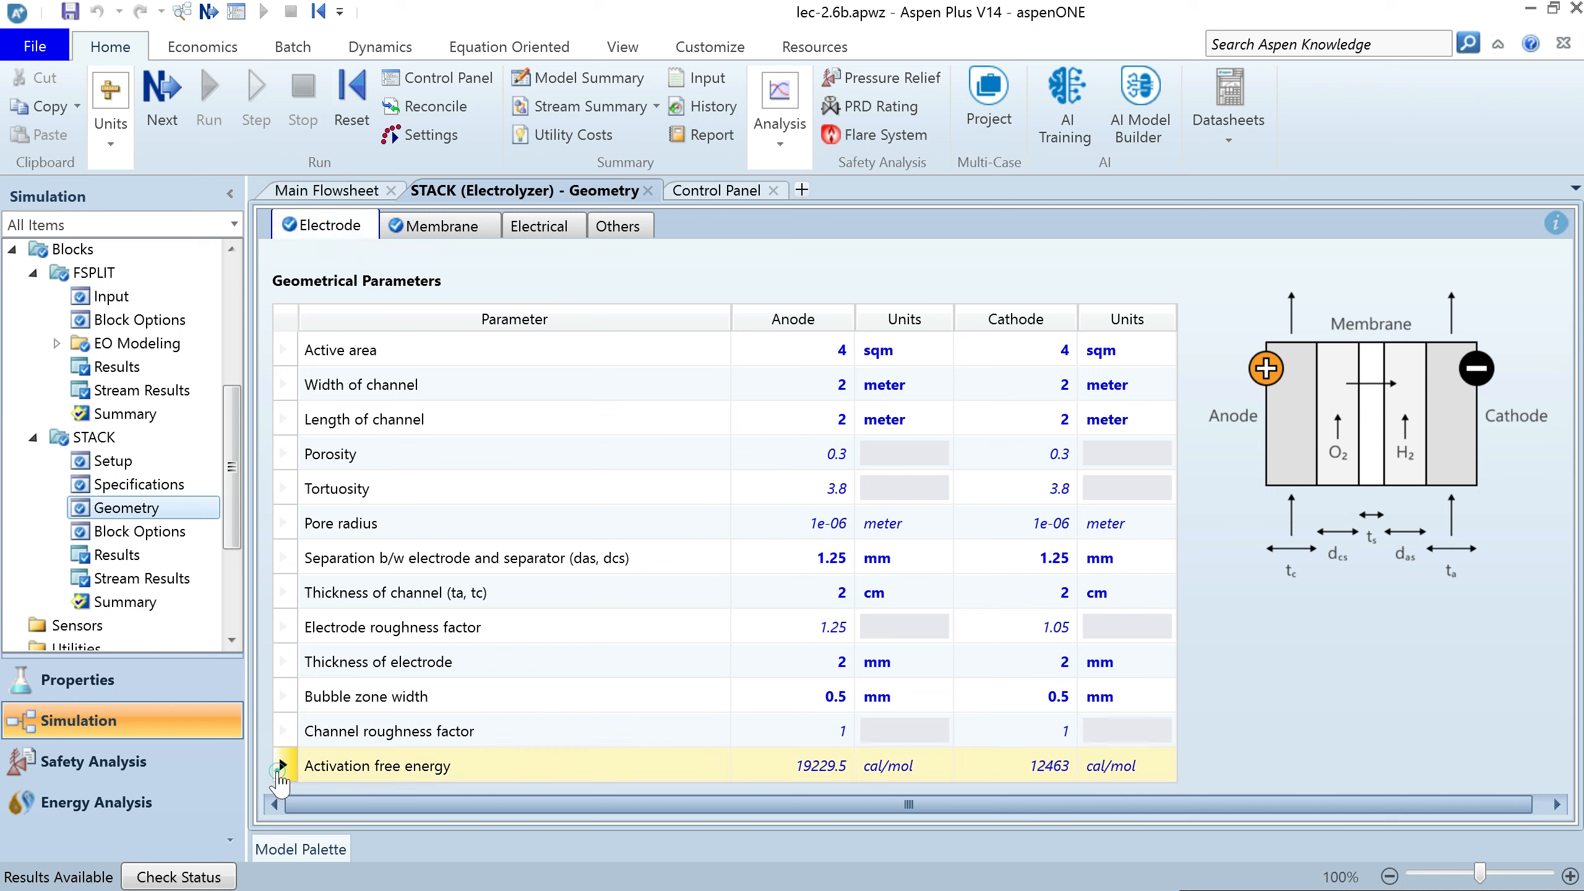
{"action": "left_click", "coordinate": [286, 453]}
{"action": "left_click", "coordinate": [284, 488]}
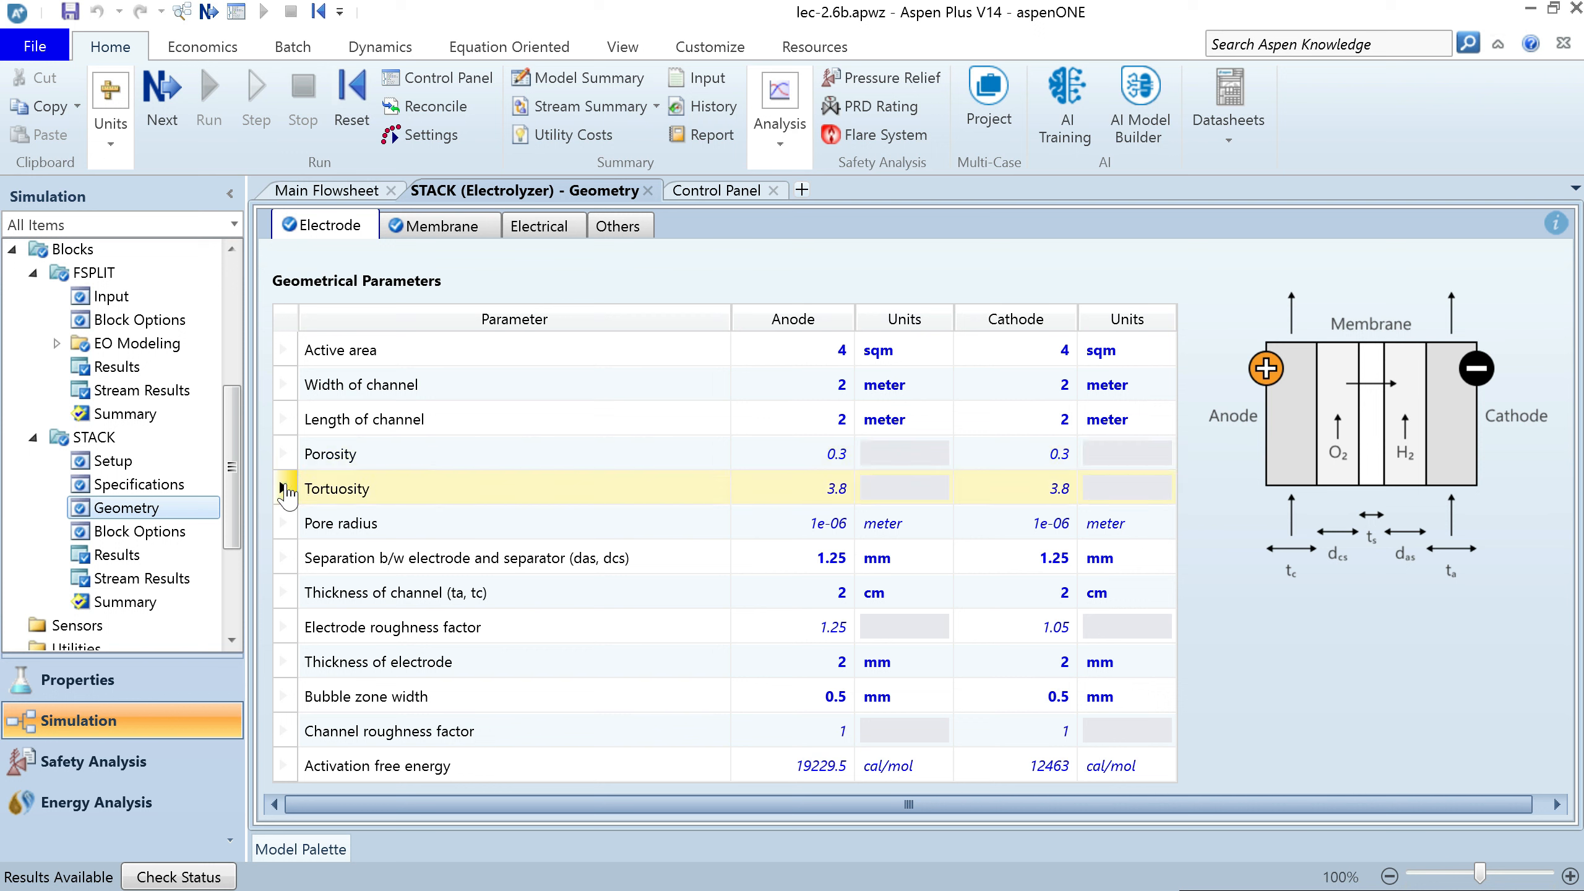
{"action": "left_click", "coordinate": [286, 523]}
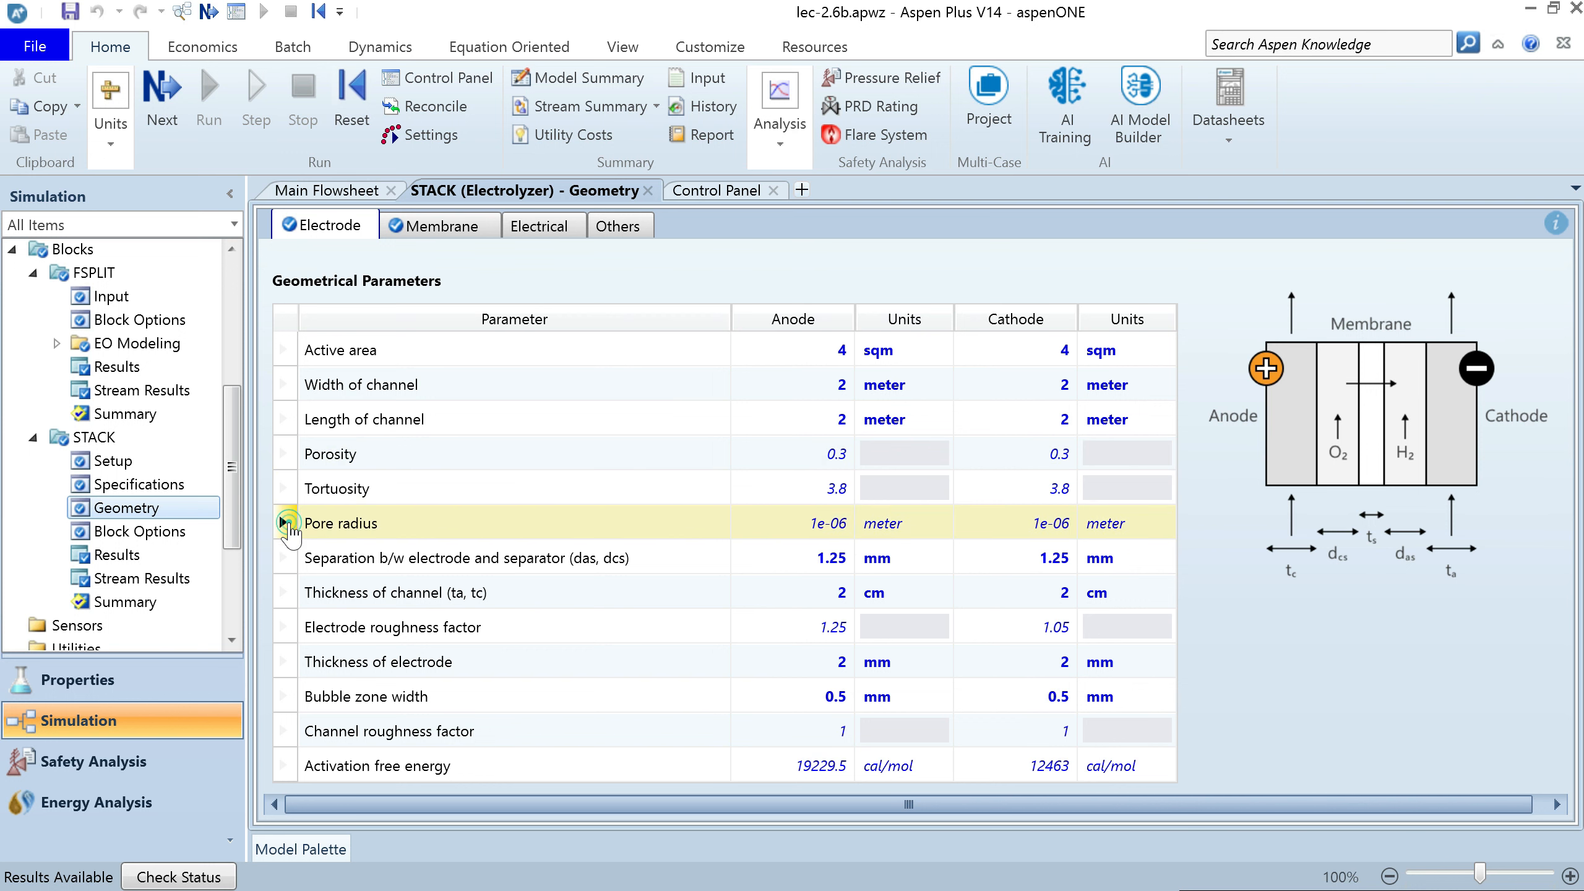
Review the membrane's default oxygen and hydrogen diffusivity, wetness factor, porosity and tortuosity
{"action": "left_click", "coordinate": [440, 224]}
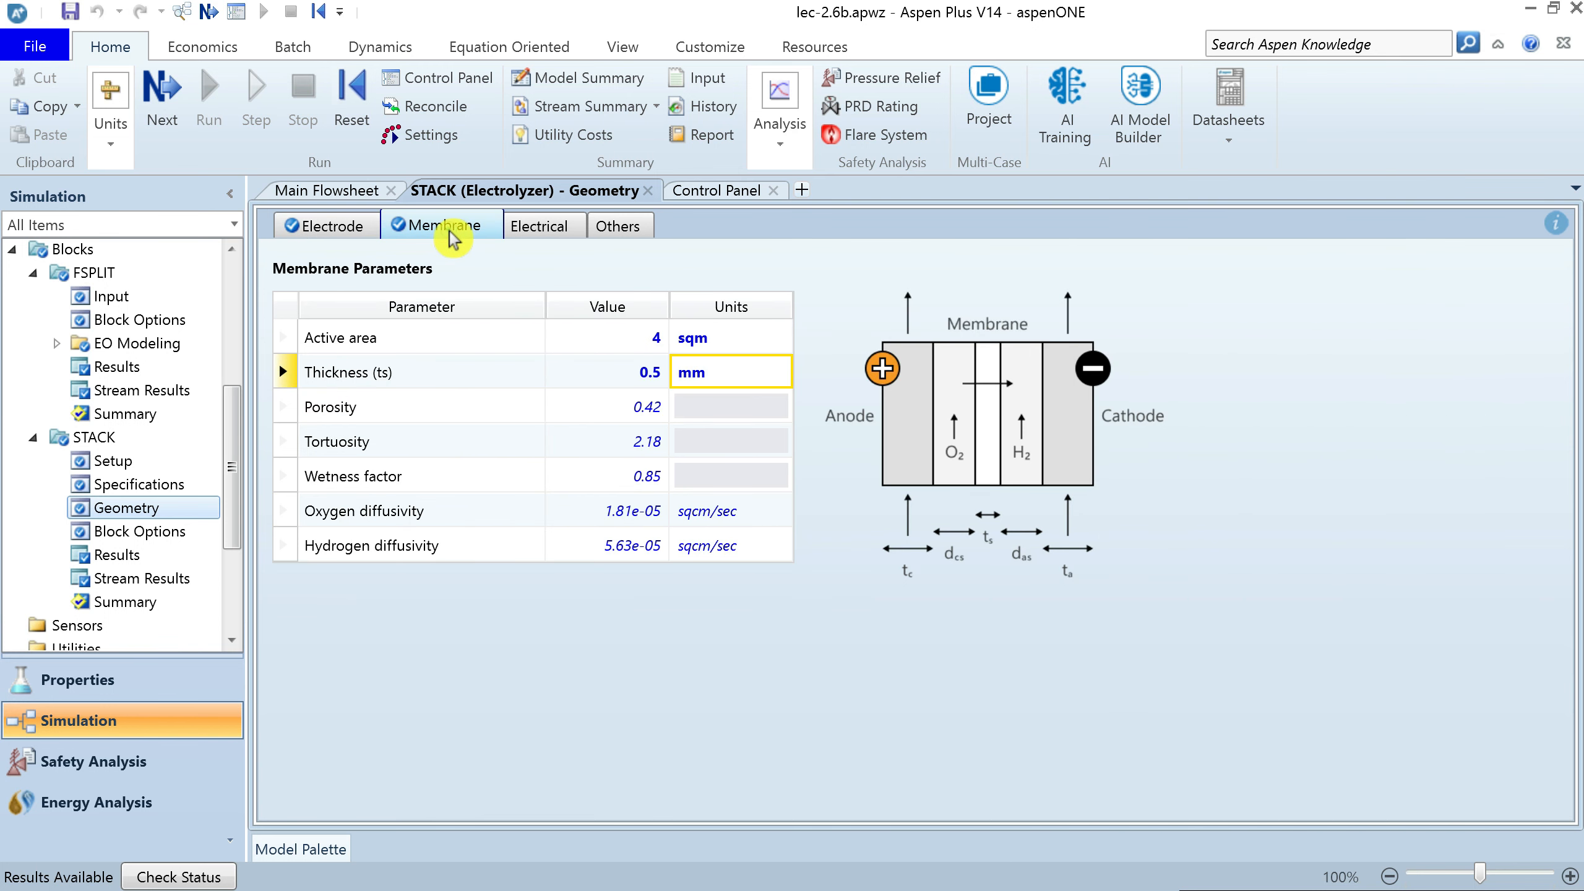
{"action": "left_click", "coordinate": [286, 514]}
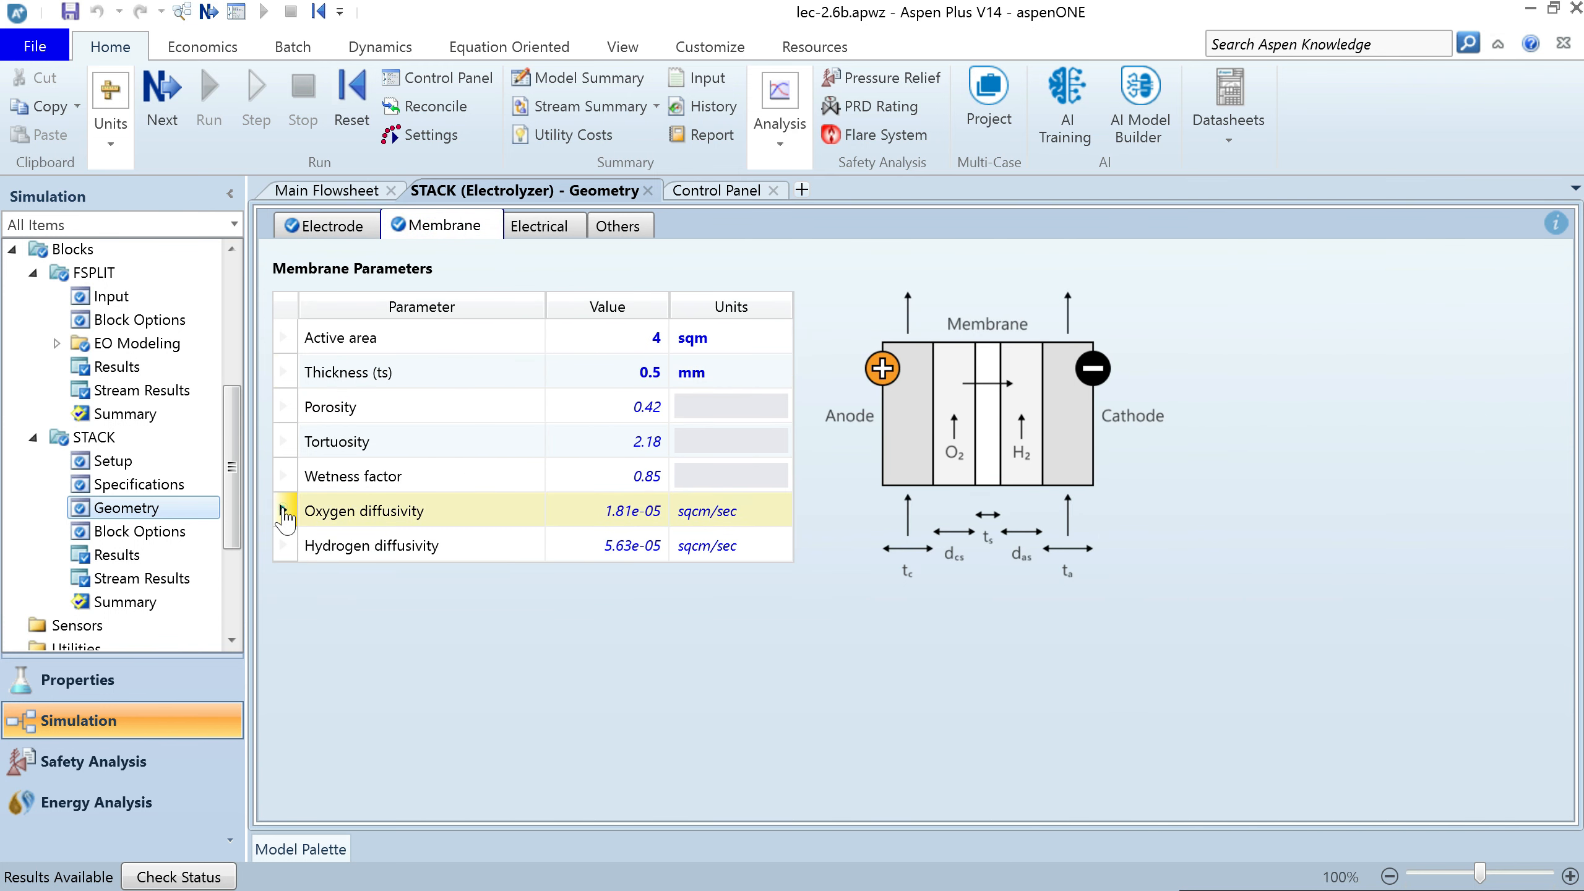
{"action": "left_click", "coordinate": [286, 546]}
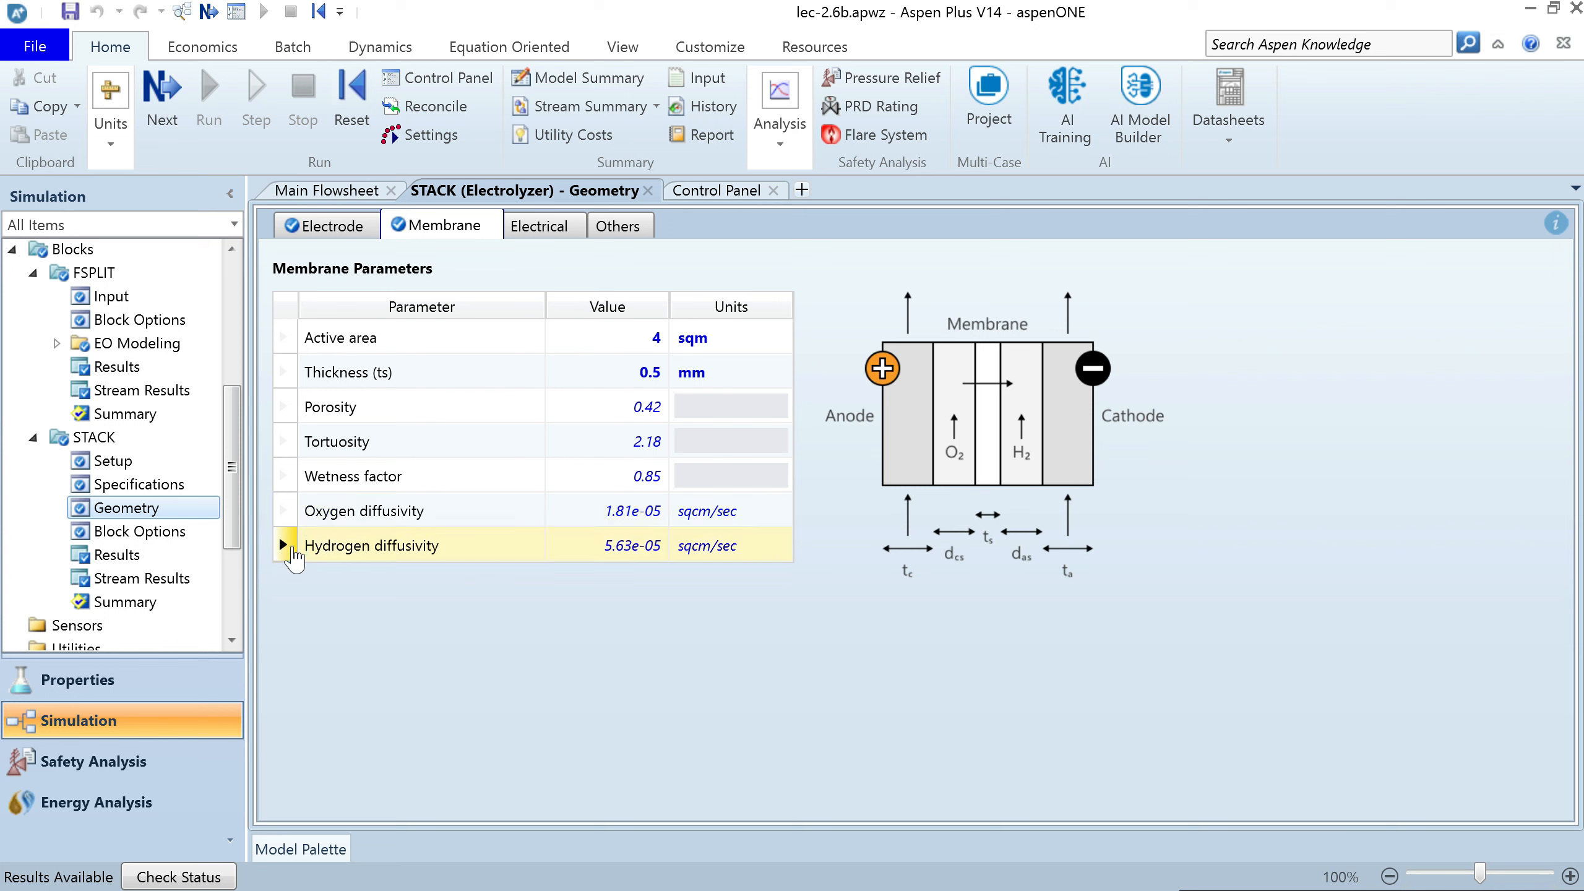
{"action": "left_click", "coordinate": [284, 477]}
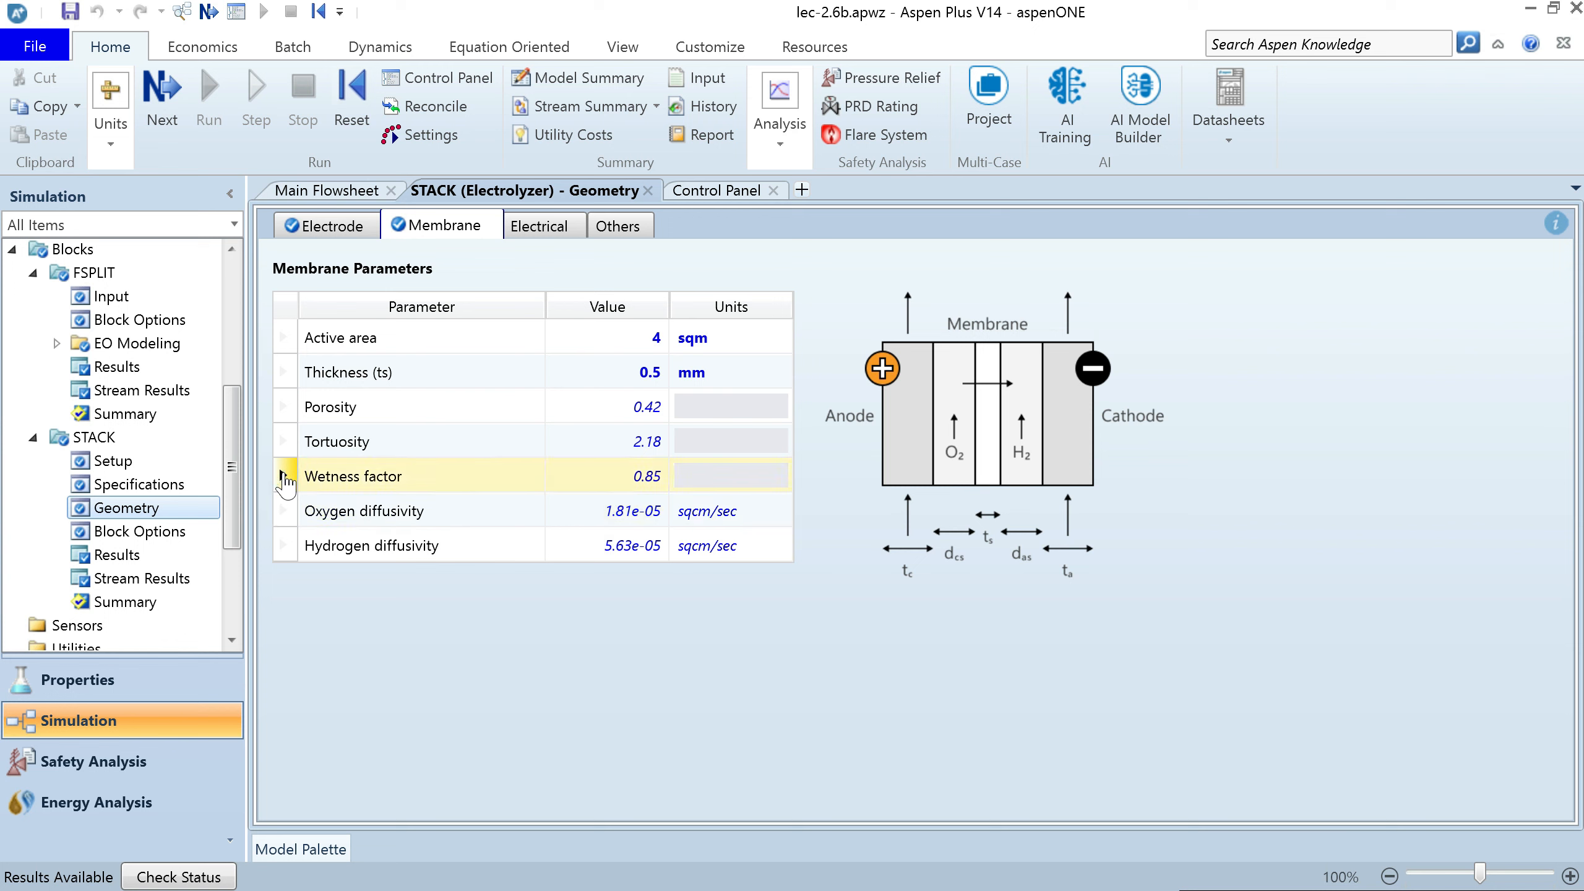
{"action": "left_click", "coordinate": [284, 407]}
{"action": "left_click", "coordinate": [285, 441]}
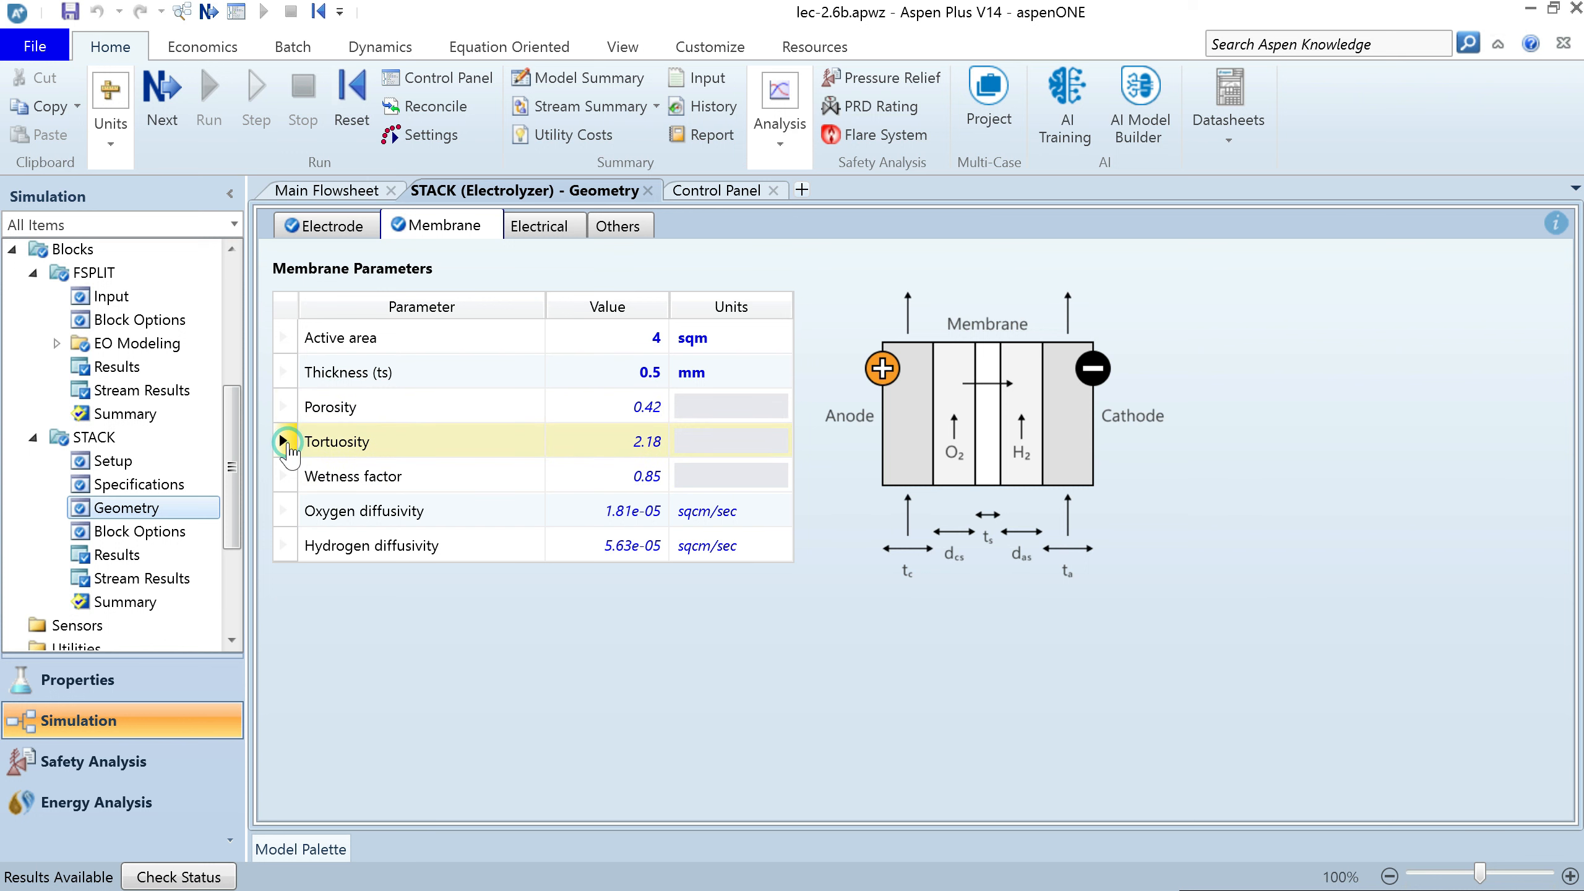
Examine the stack's electrical parameters for anode and cathode, plus the other parameters such as the recombination rate constant
{"action": "left_click", "coordinate": [540, 226]}
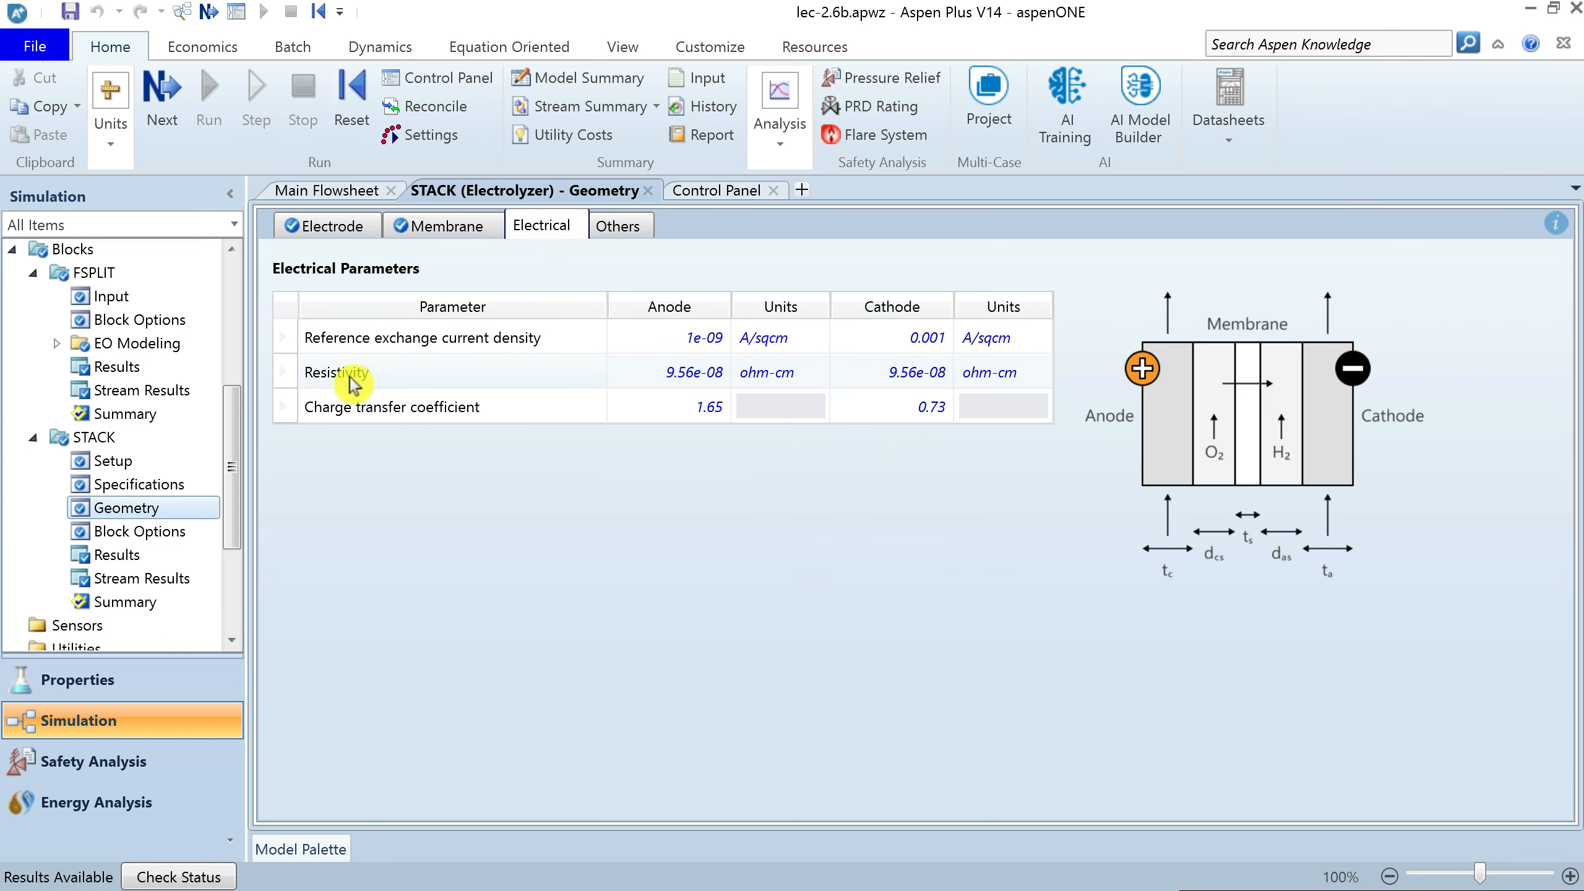
{"action": "left_click", "coordinate": [284, 338]}
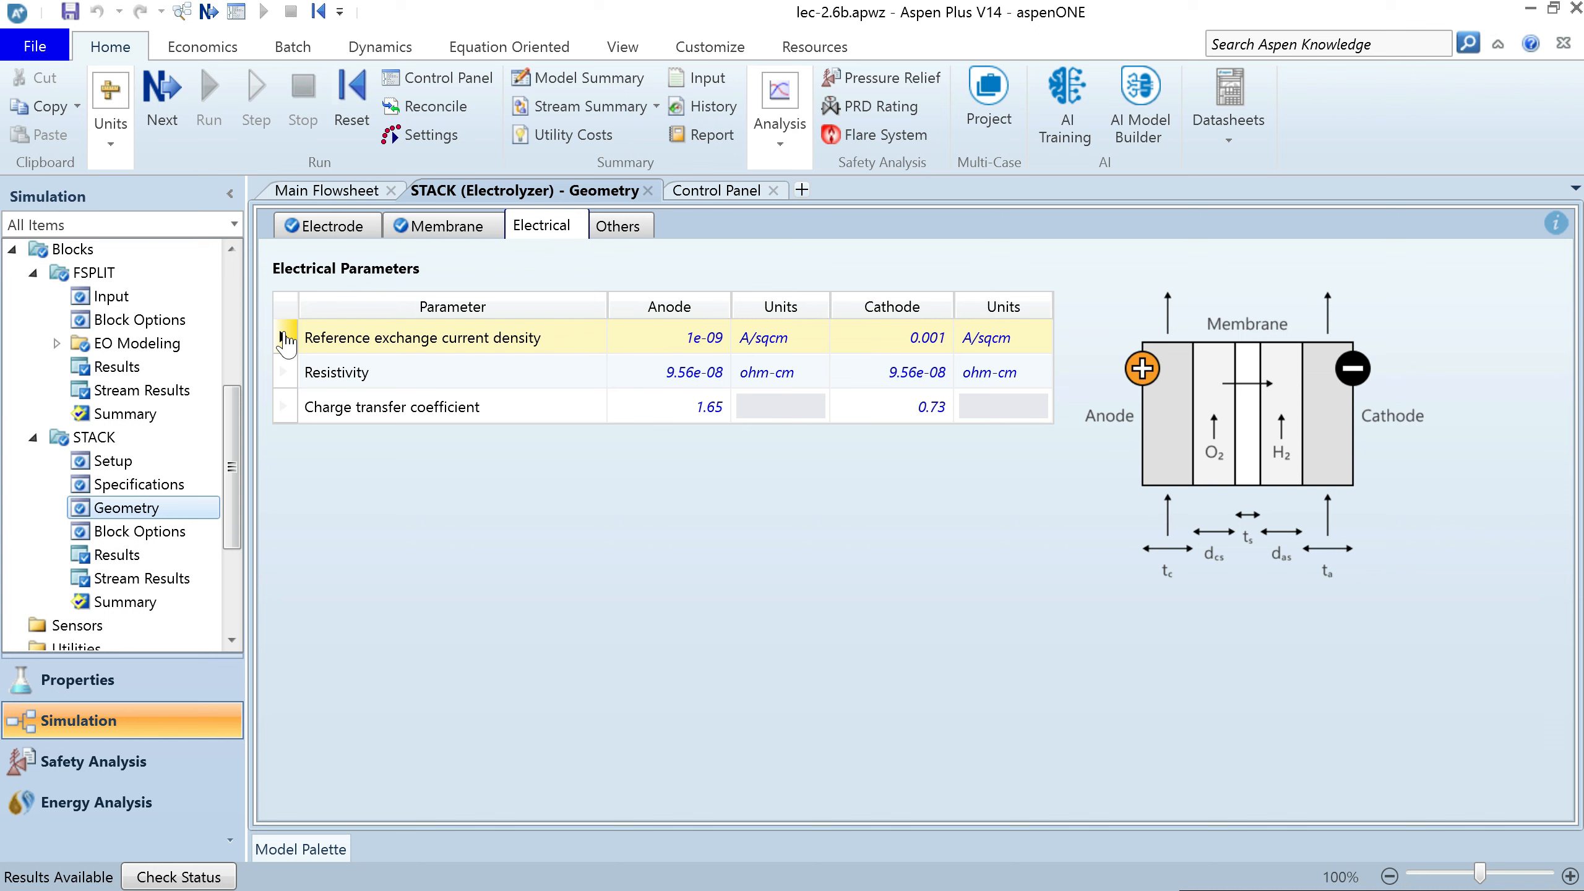
{"action": "left_click", "coordinate": [288, 373]}
{"action": "left_click", "coordinate": [284, 406]}
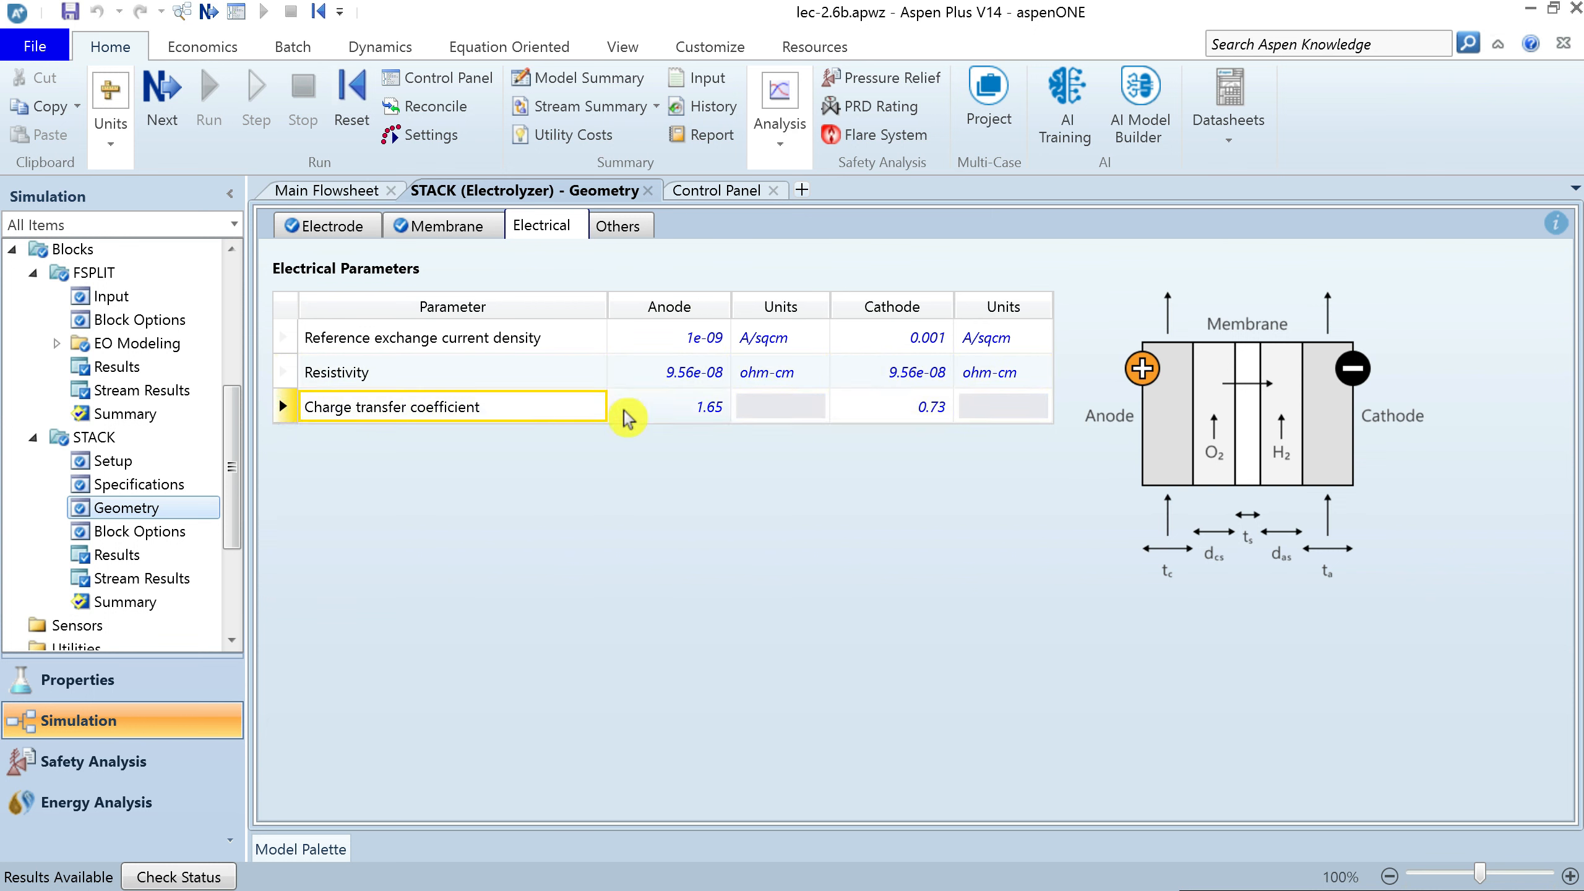
{"action": "left_click", "coordinate": [682, 421]}
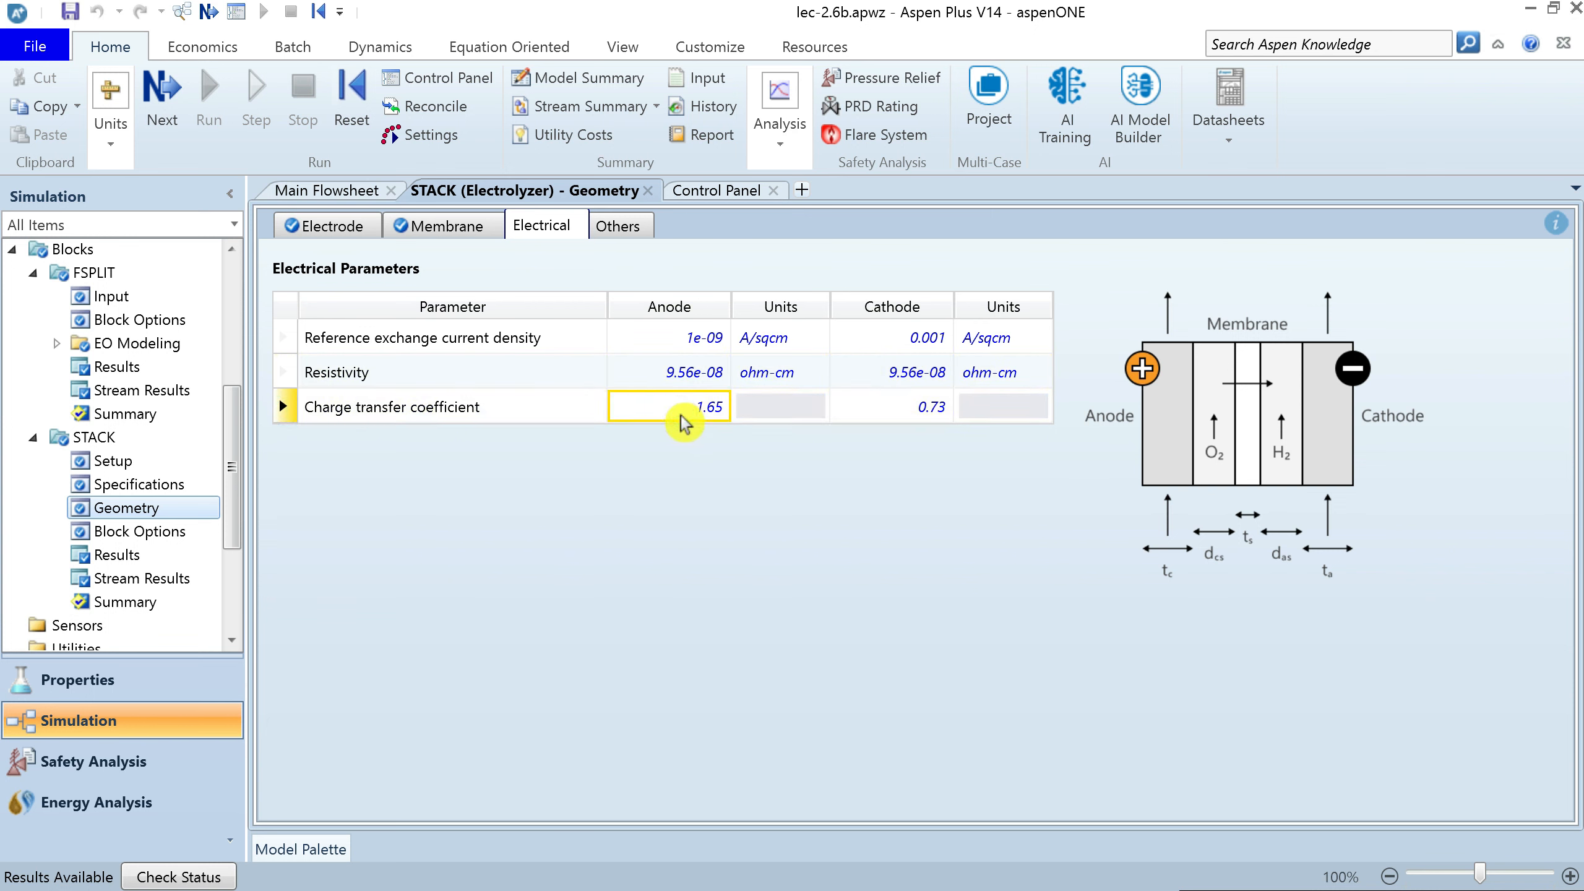
{"action": "left_click", "coordinate": [903, 417]}
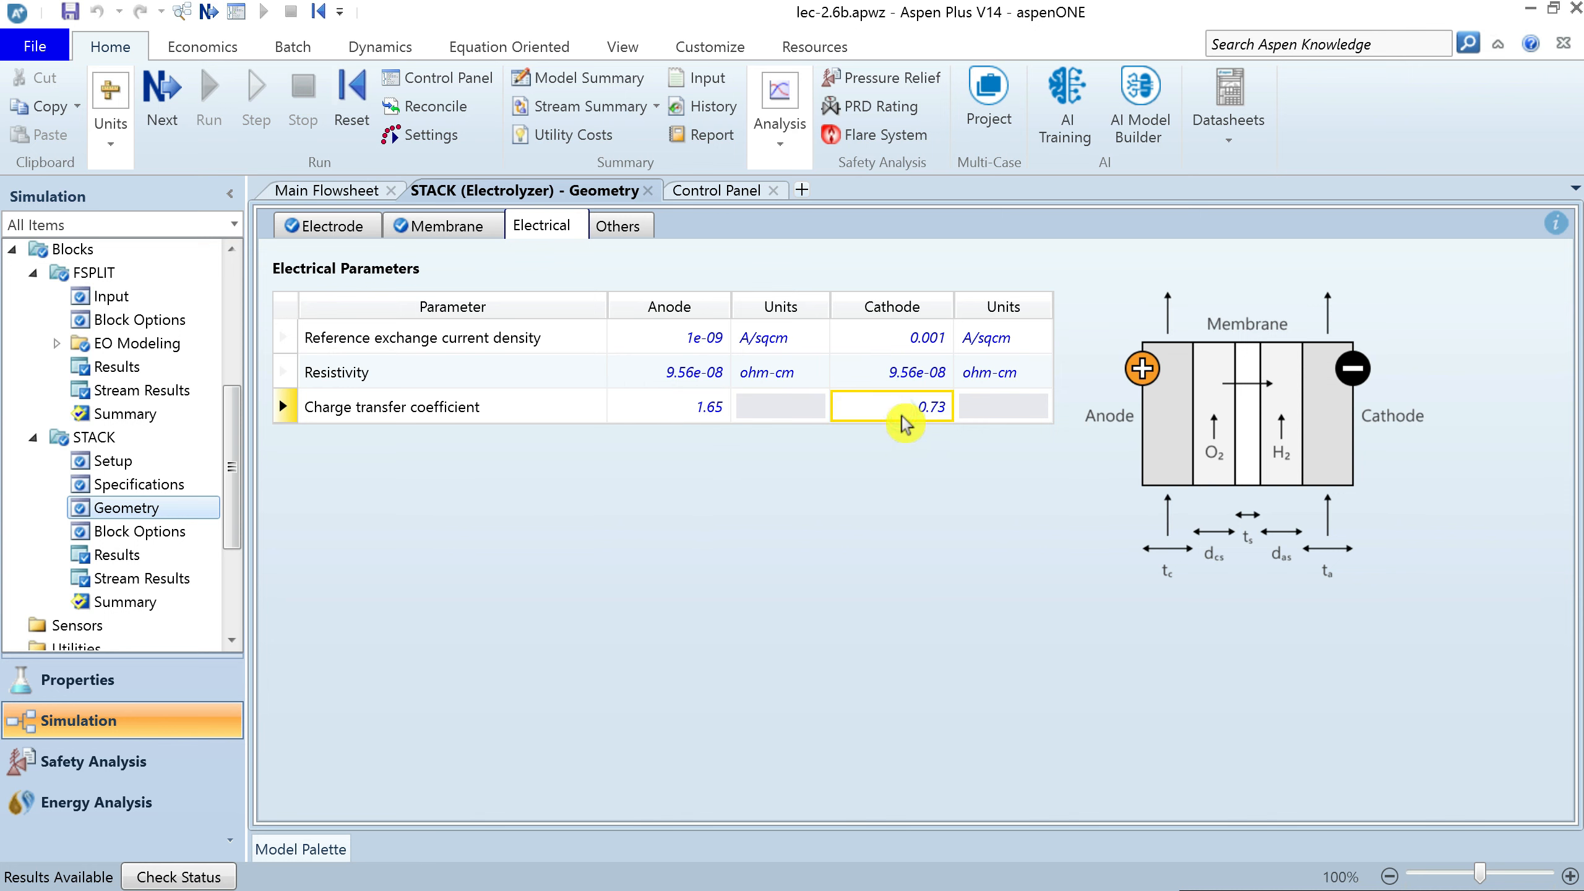
{"action": "left_click", "coordinate": [641, 423]}
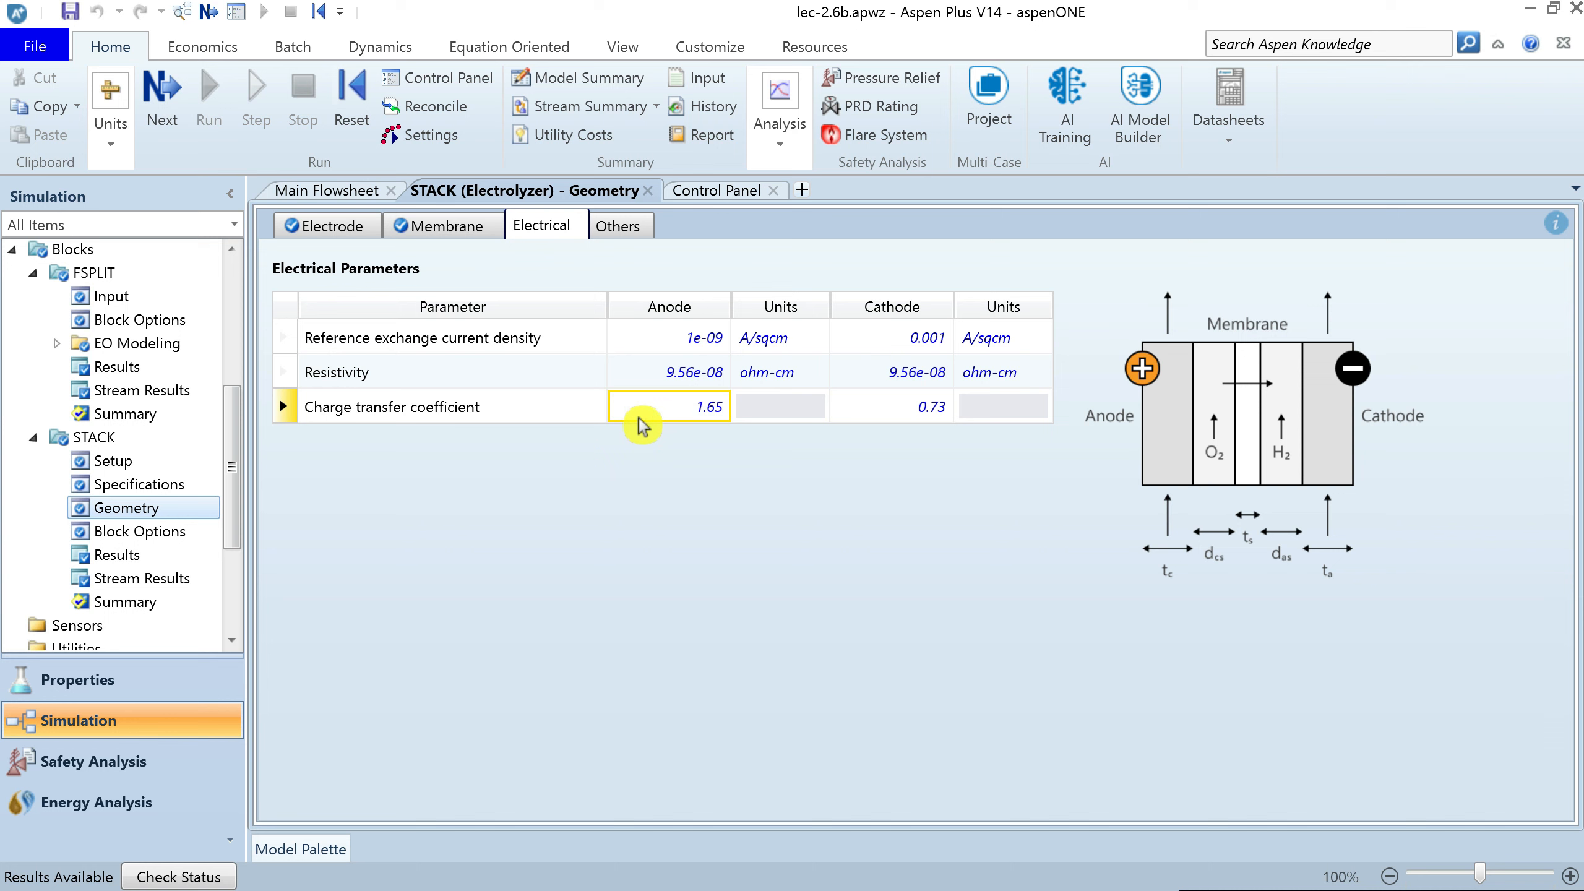
{"action": "left_click", "coordinate": [666, 341]}
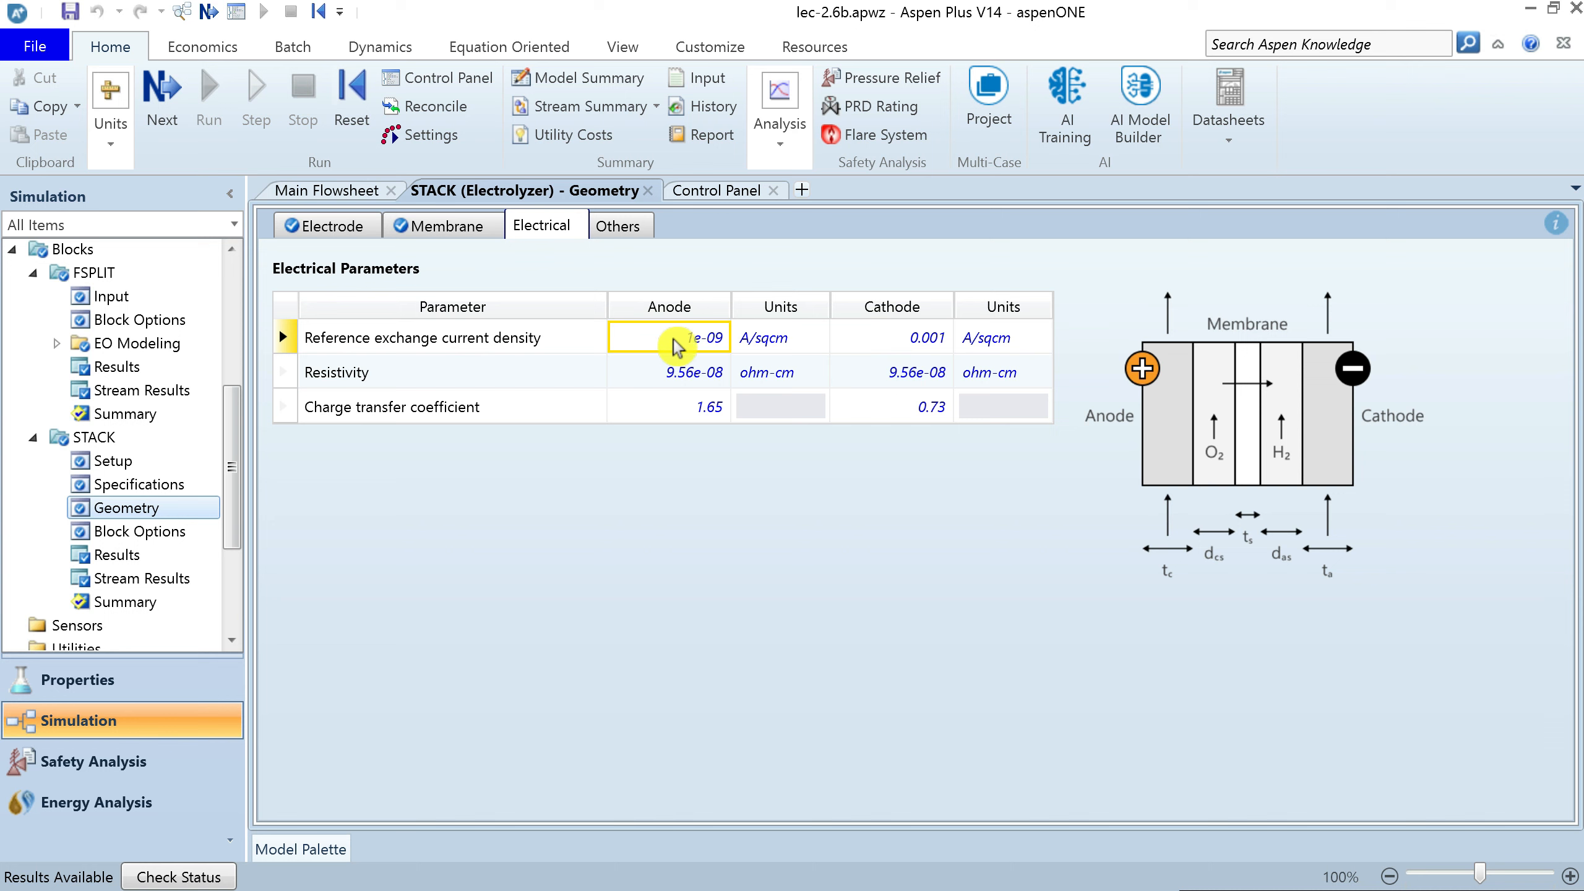
{"action": "left_click", "coordinate": [899, 342]}
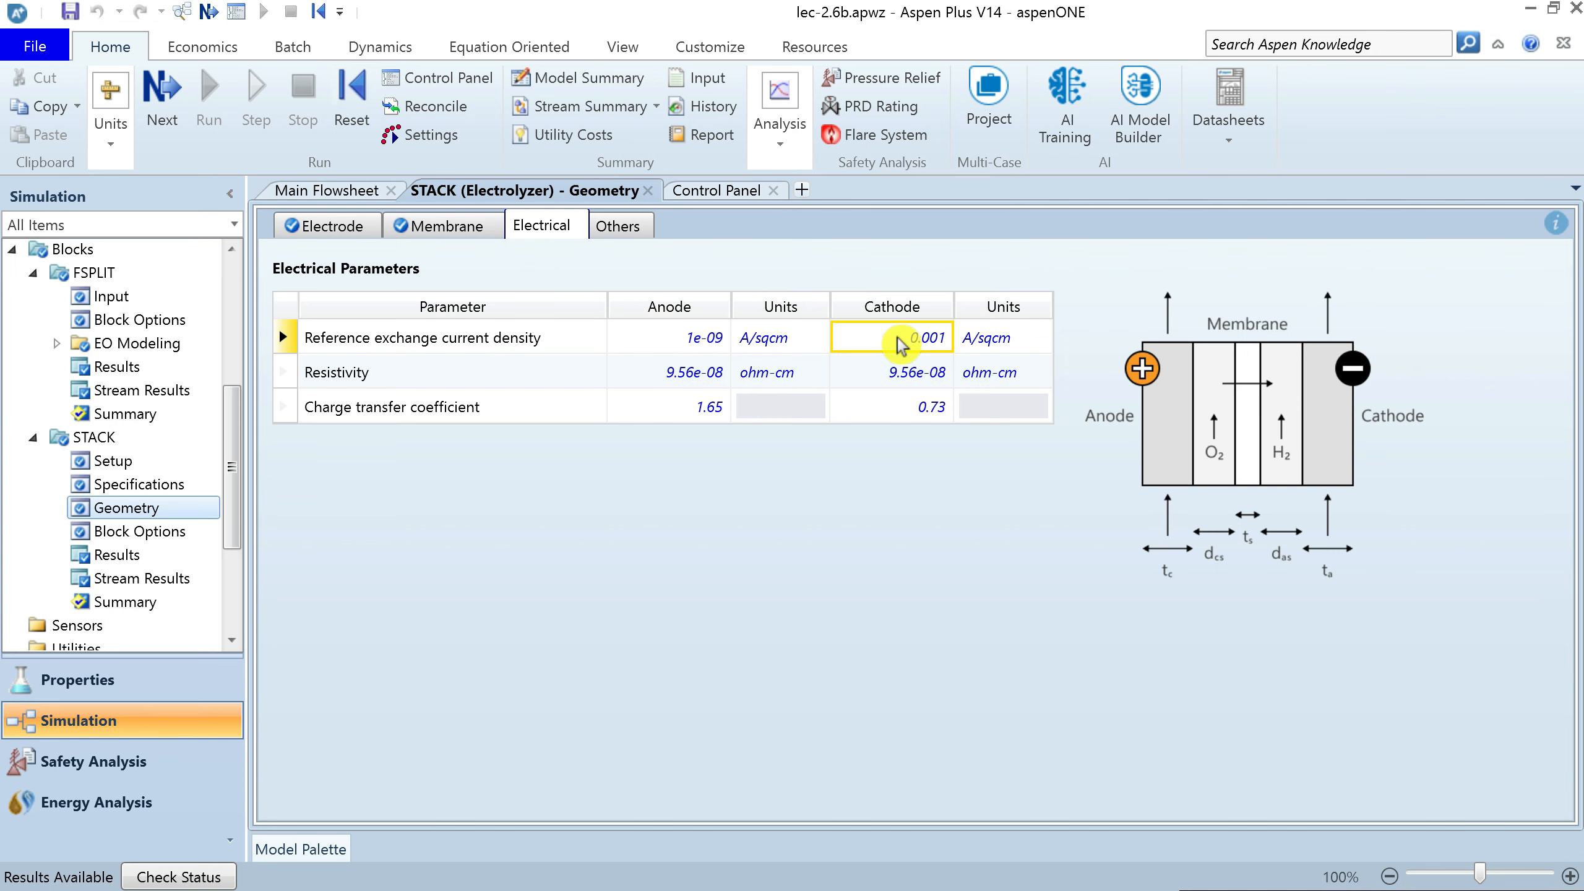
{"action": "left_click", "coordinate": [618, 226]}
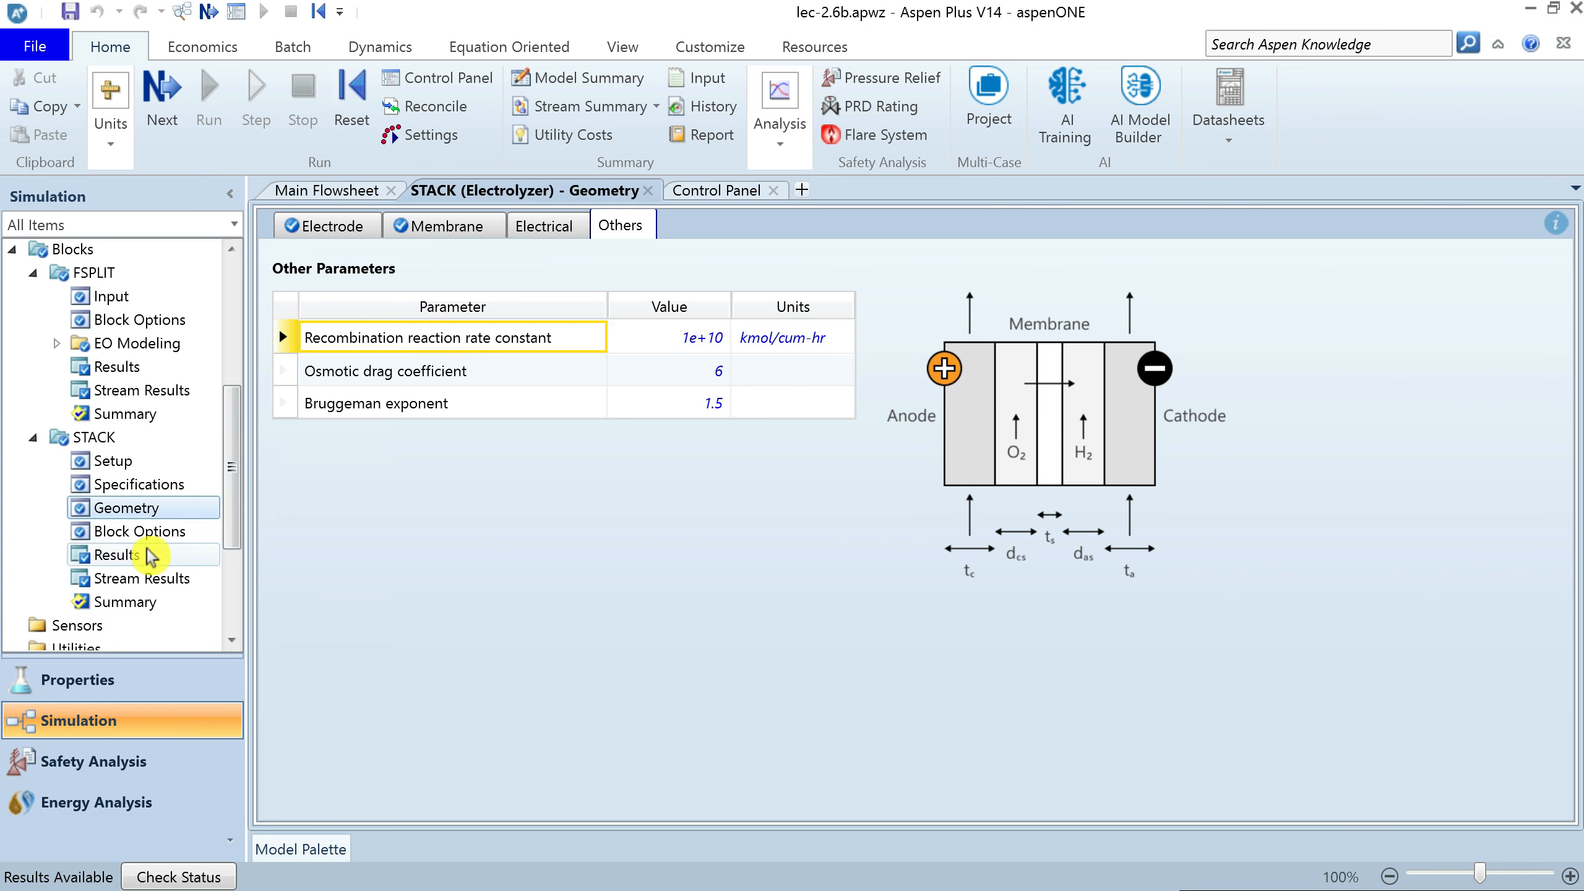
View the STACK block's results summary and examine the hydrogen and oxygen production and water consumption rates
{"action": "left_click", "coordinate": [135, 555]}
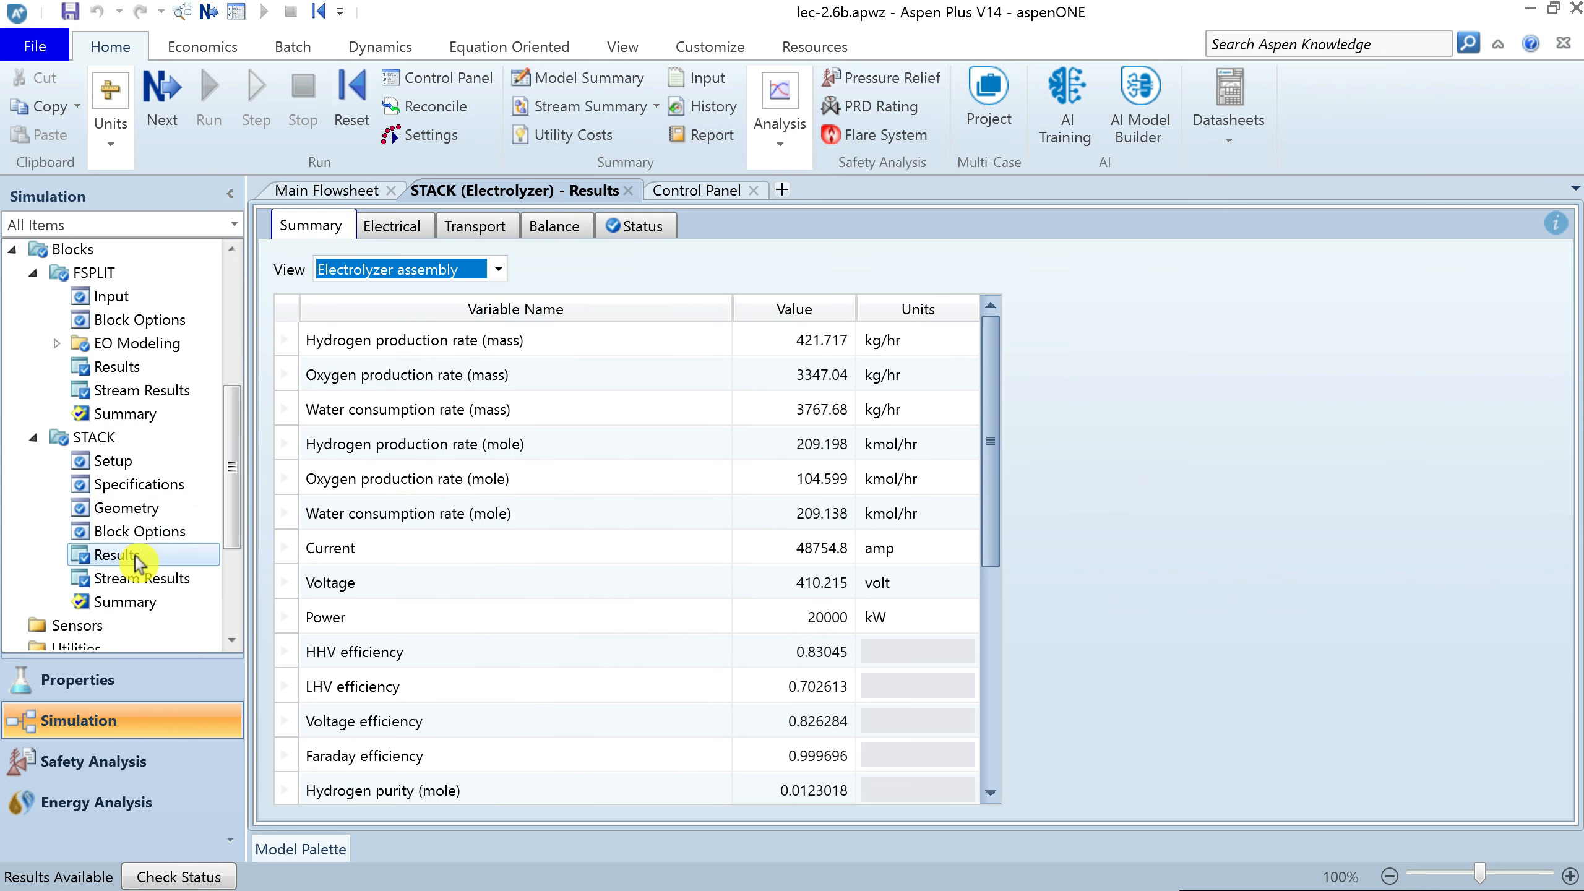
{"action": "left_click", "coordinate": [284, 325]}
{"action": "left_click", "coordinate": [539, 343]}
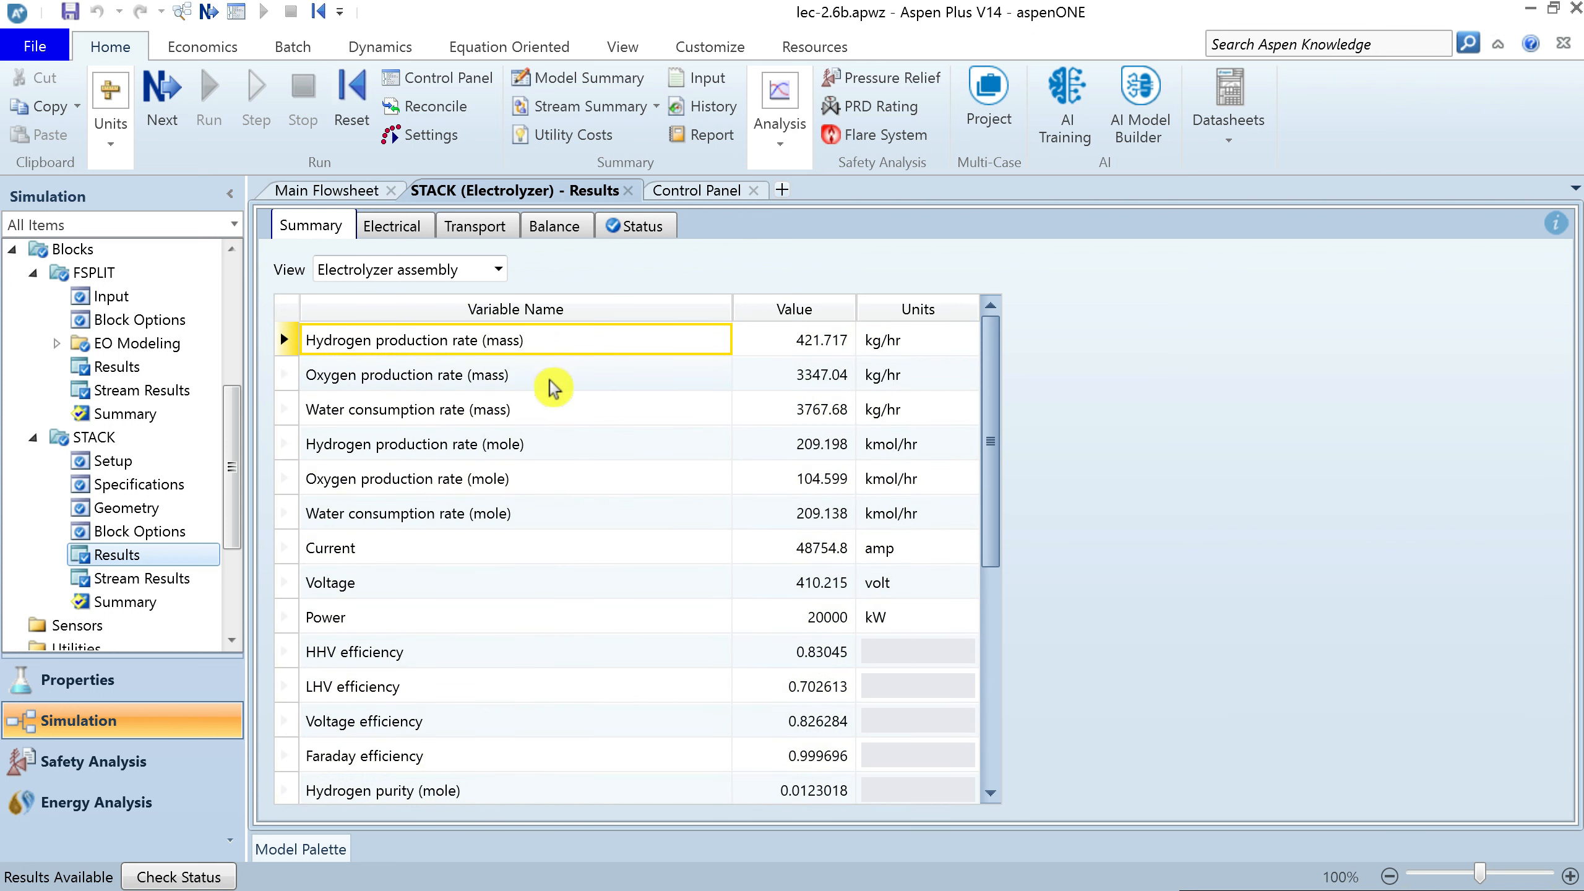
{"action": "left_click", "coordinate": [545, 378]}
{"action": "left_click", "coordinate": [554, 411]}
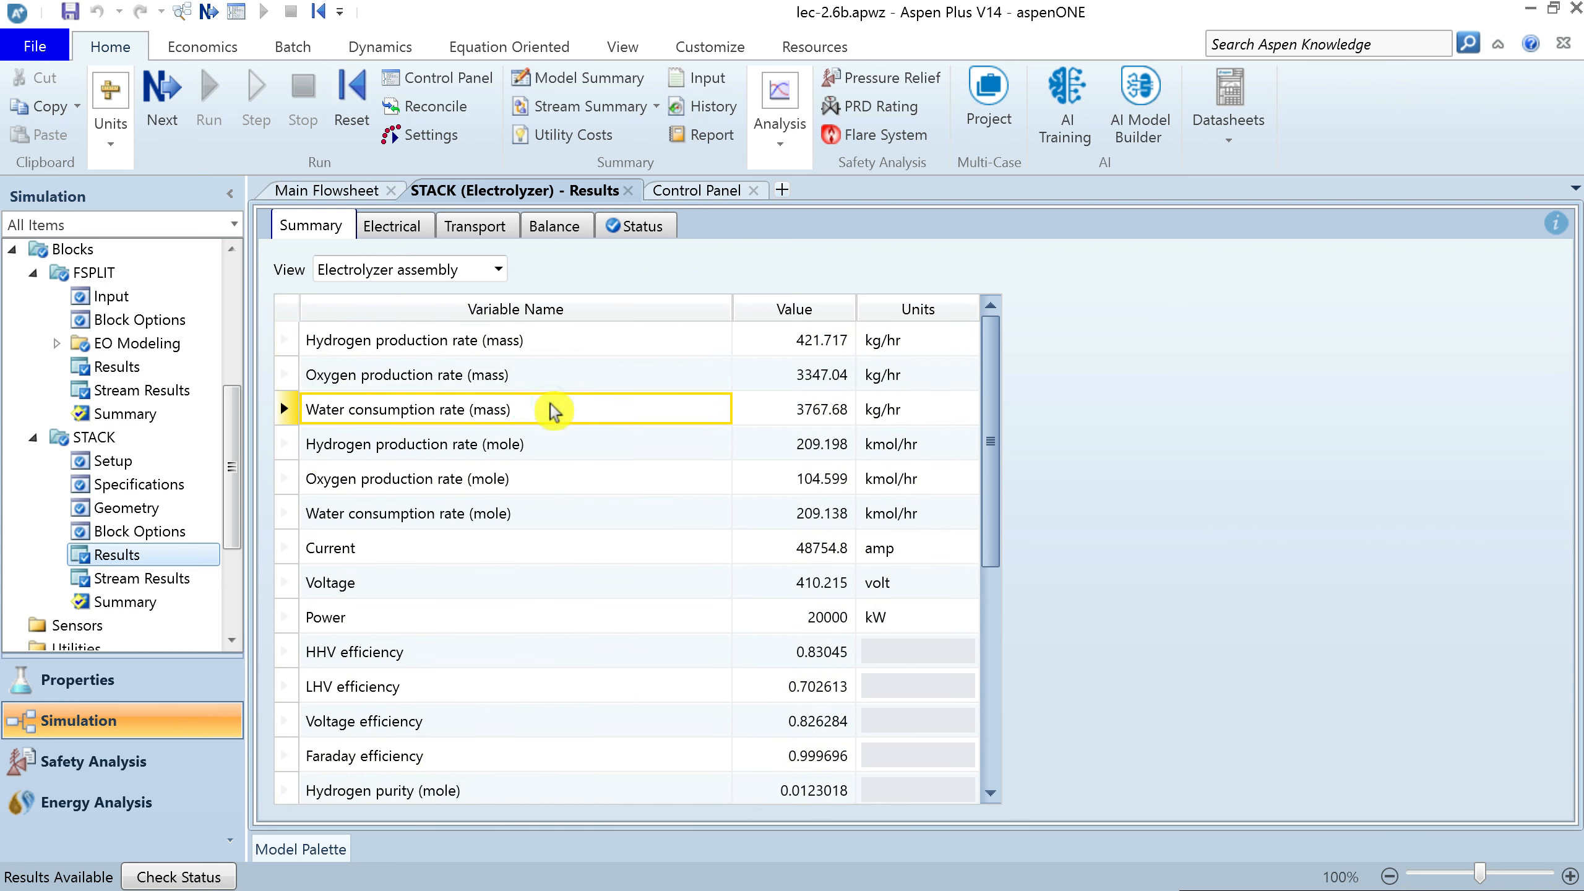
{"action": "left_click", "coordinate": [560, 514]}
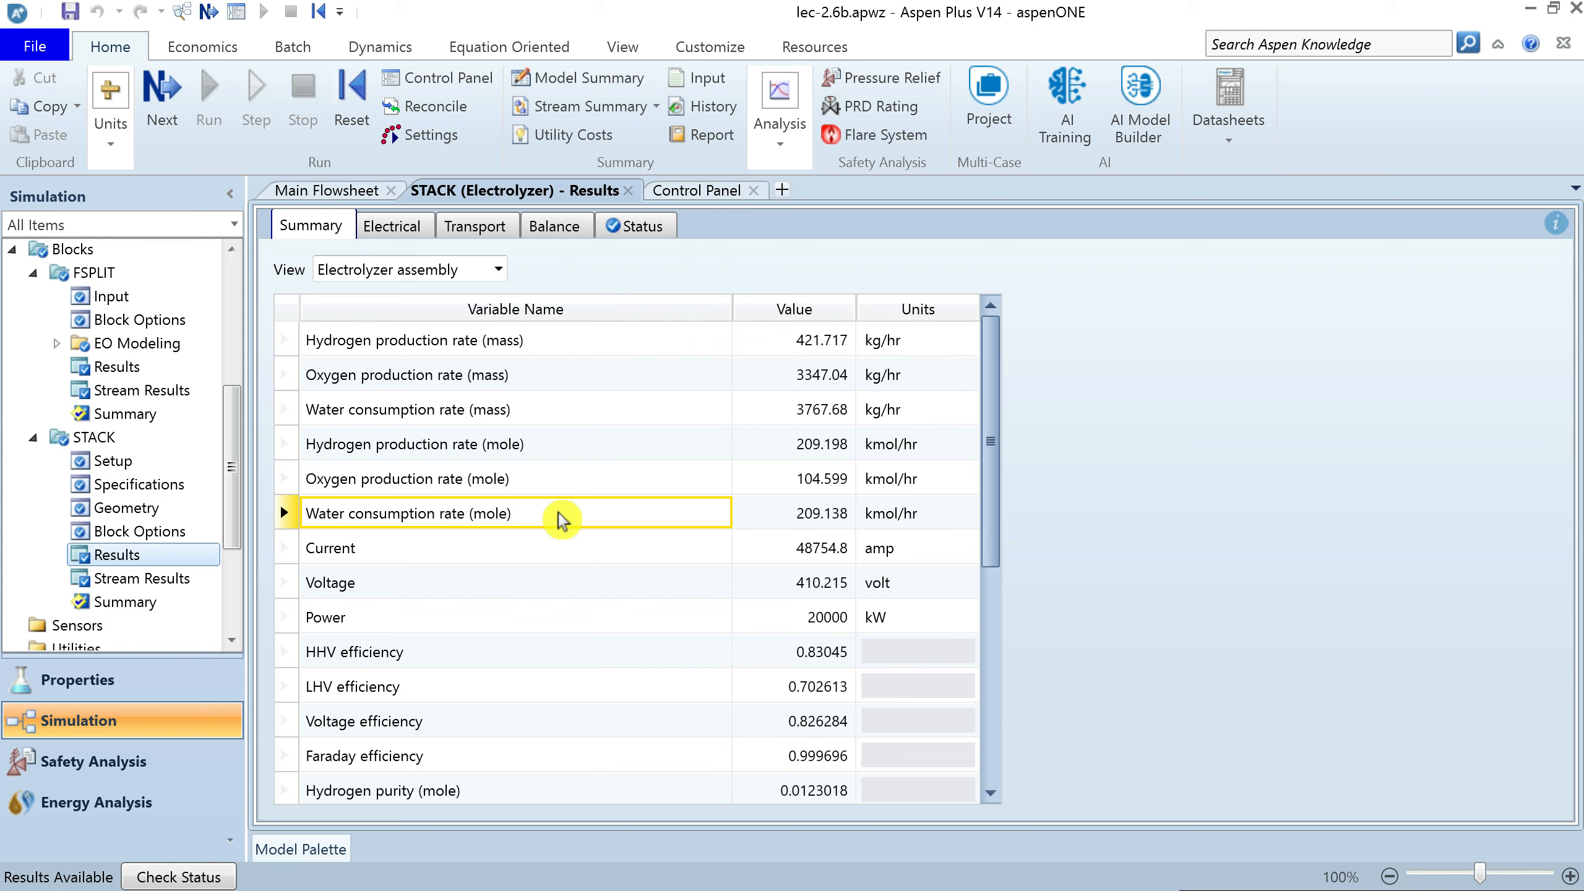
{"action": "left_click", "coordinate": [760, 523]}
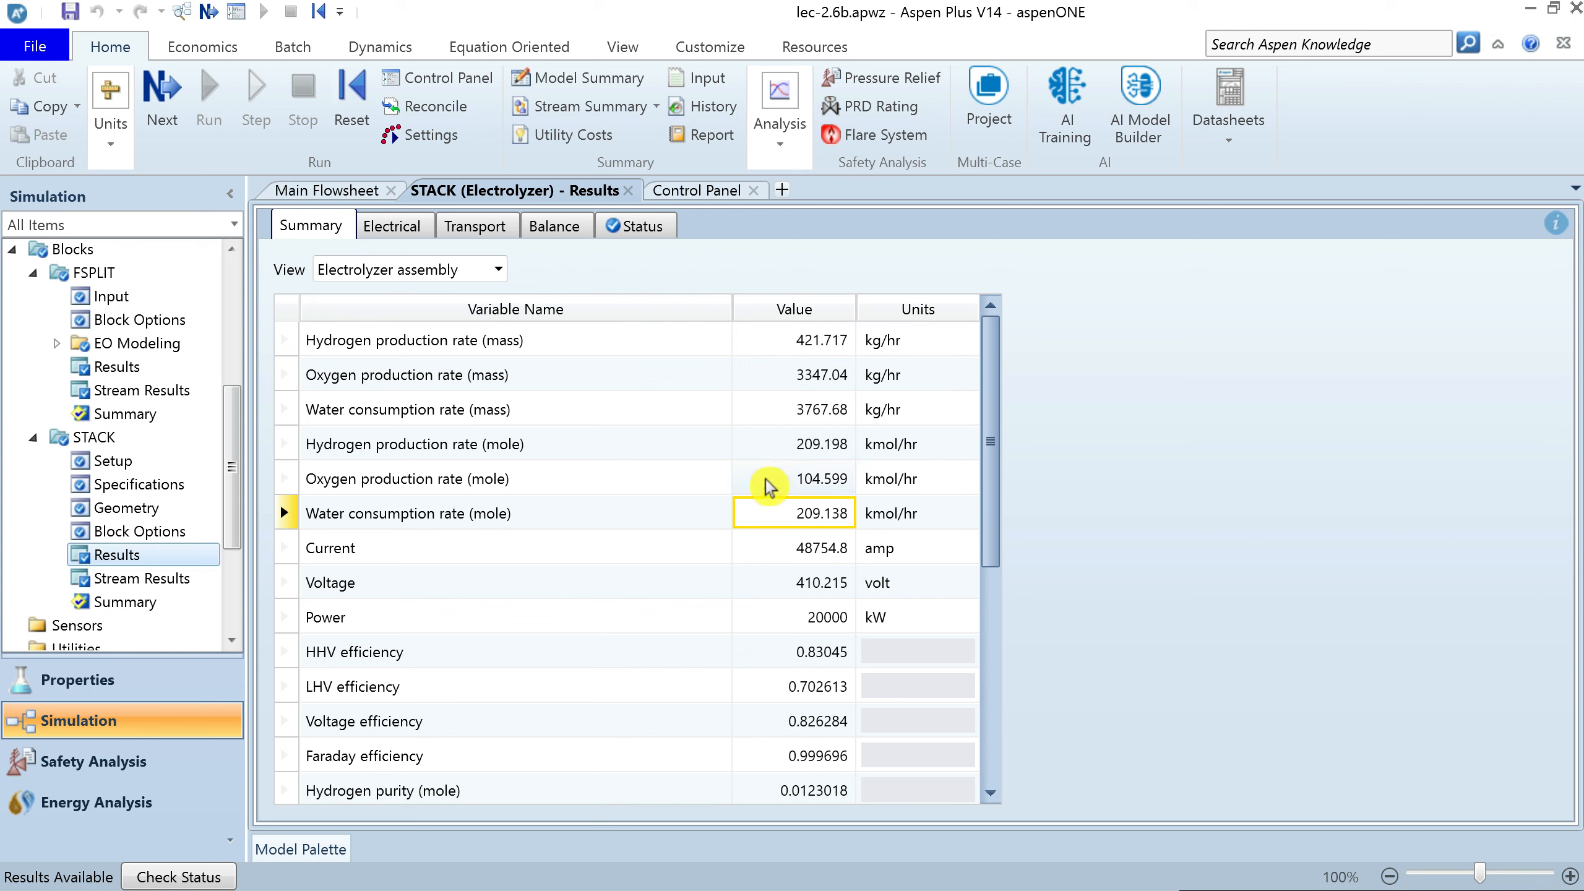
Check the electrolyzer assembly's current, voltage, power and HHV efficiency in the results summary
{"action": "left_click", "coordinate": [780, 548]}
{"action": "left_click", "coordinate": [789, 584]}
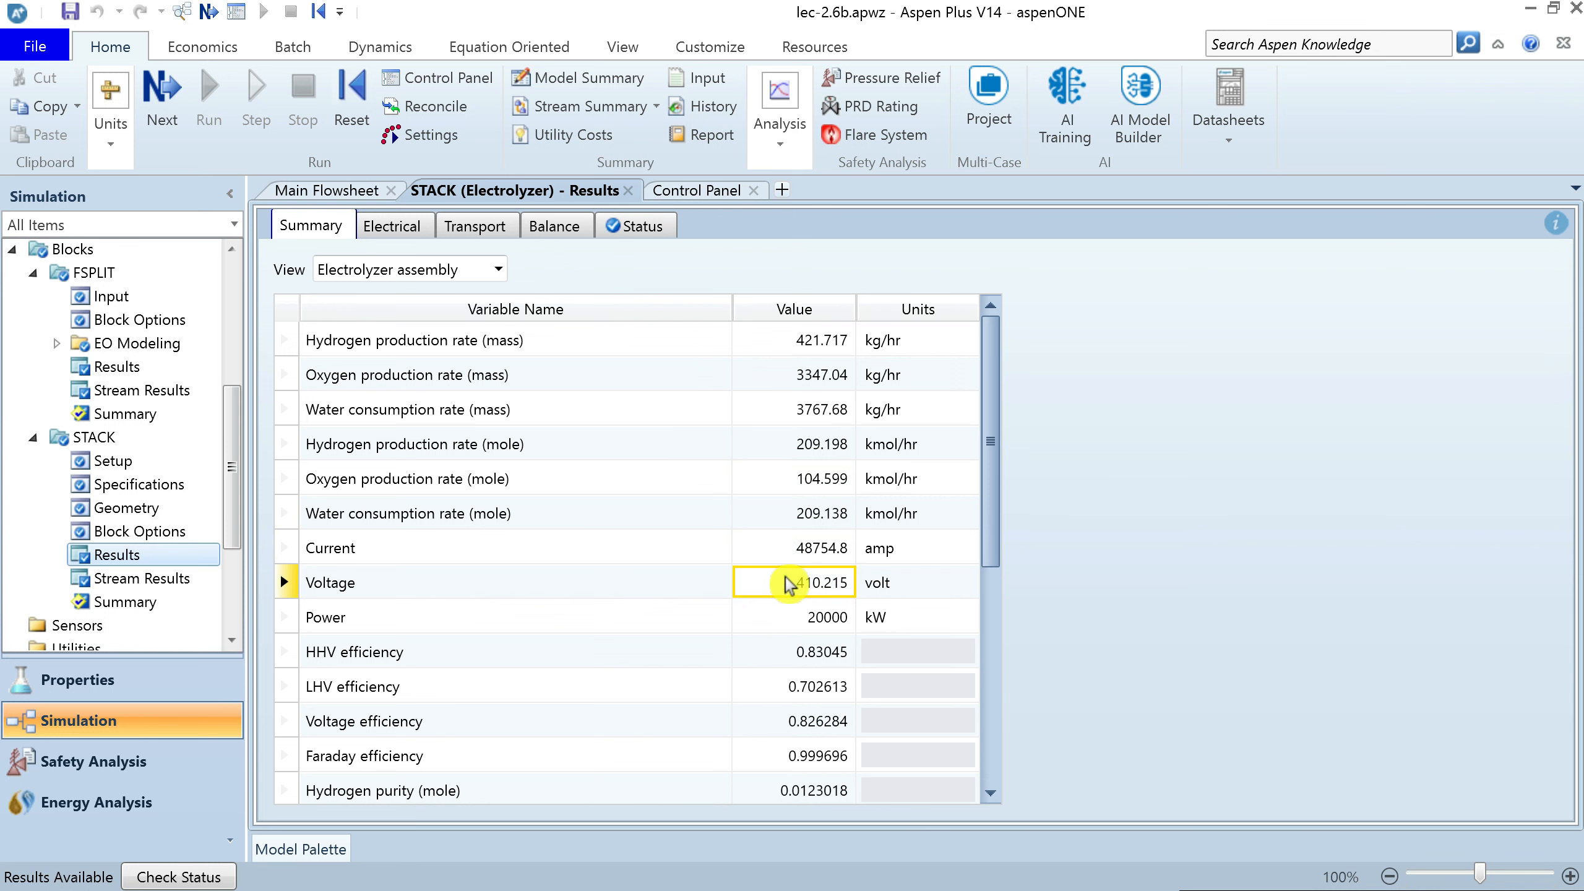
{"action": "left_click", "coordinate": [804, 618]}
{"action": "scroll", "coordinate": [817, 531], "scroll_direction": "down", "scroll_amount": 2}
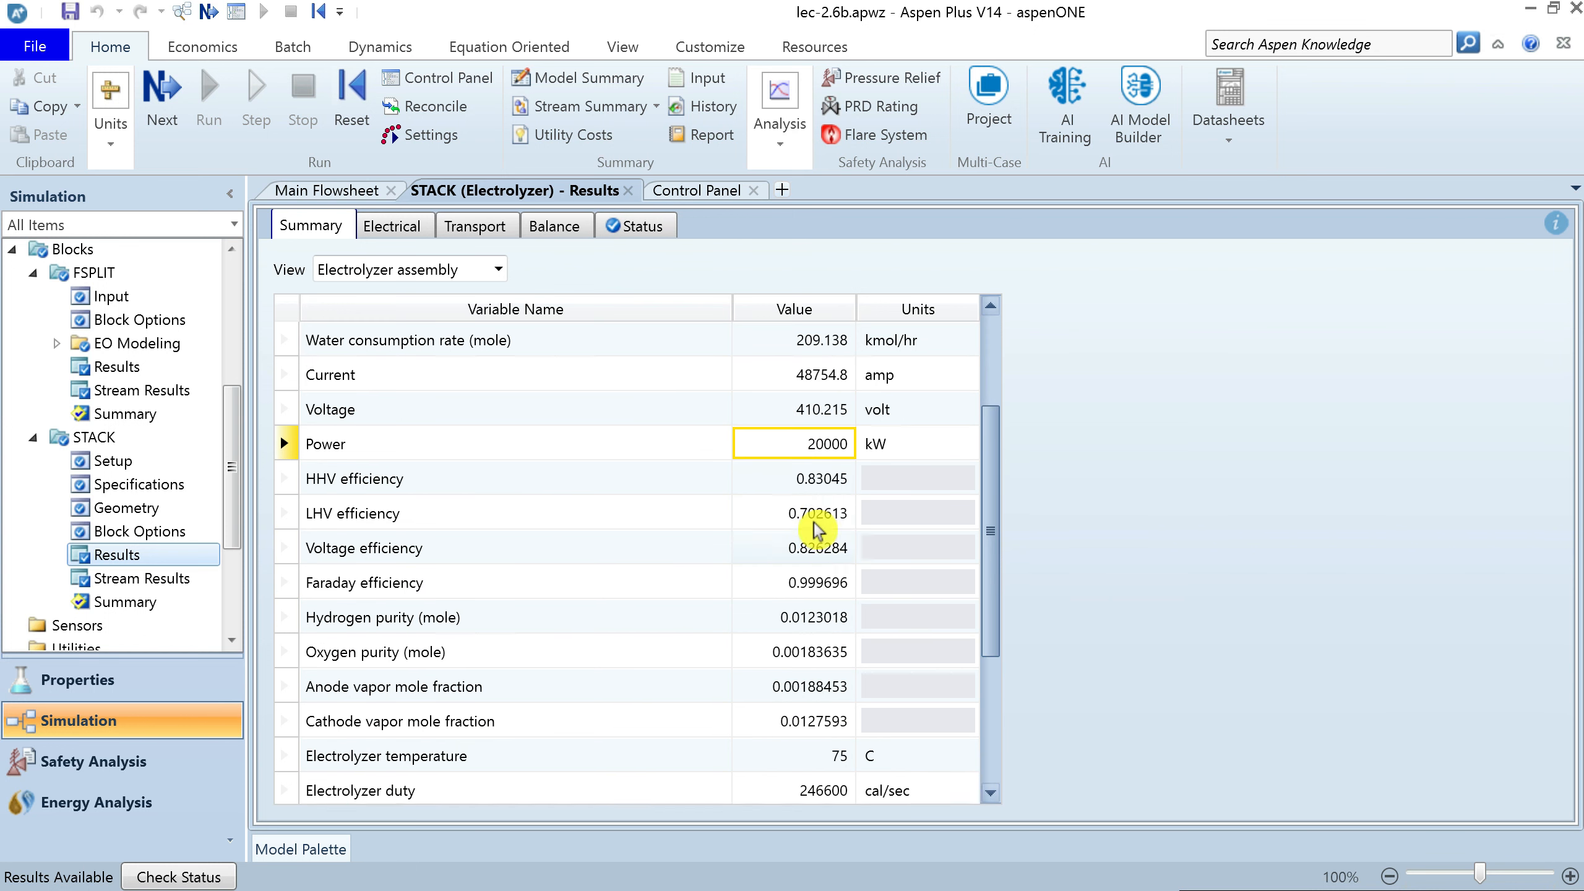
{"action": "left_click", "coordinate": [766, 479]}
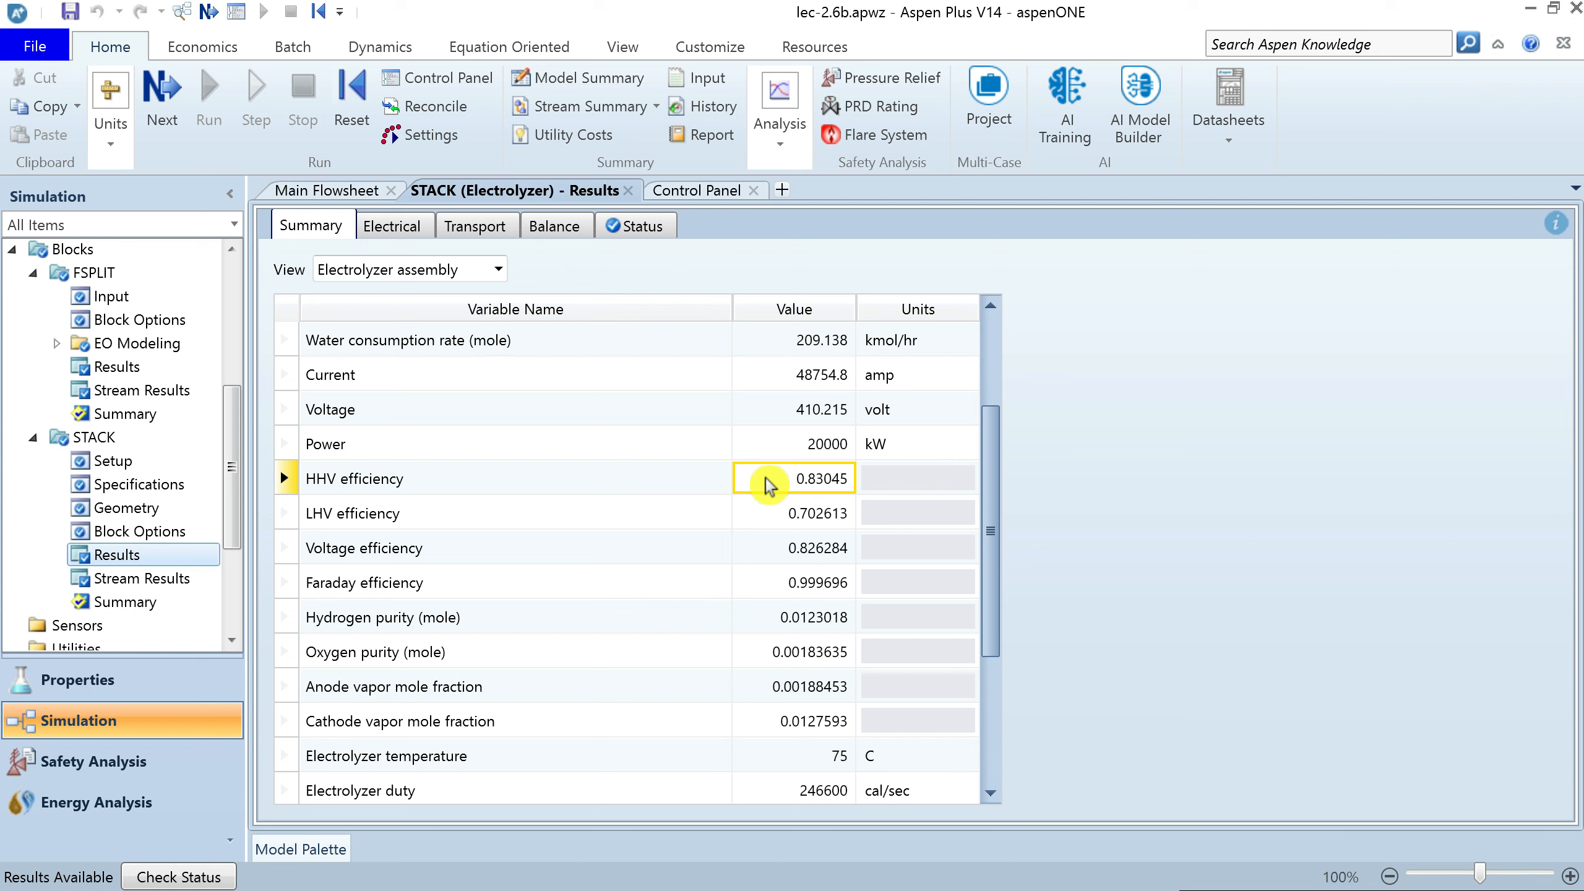
Compare the electrolyzer assembly's voltage, Faraday, LHV and HHV efficiencies, and check the oxygen purity in the results summary
{"action": "left_click", "coordinate": [765, 551]}
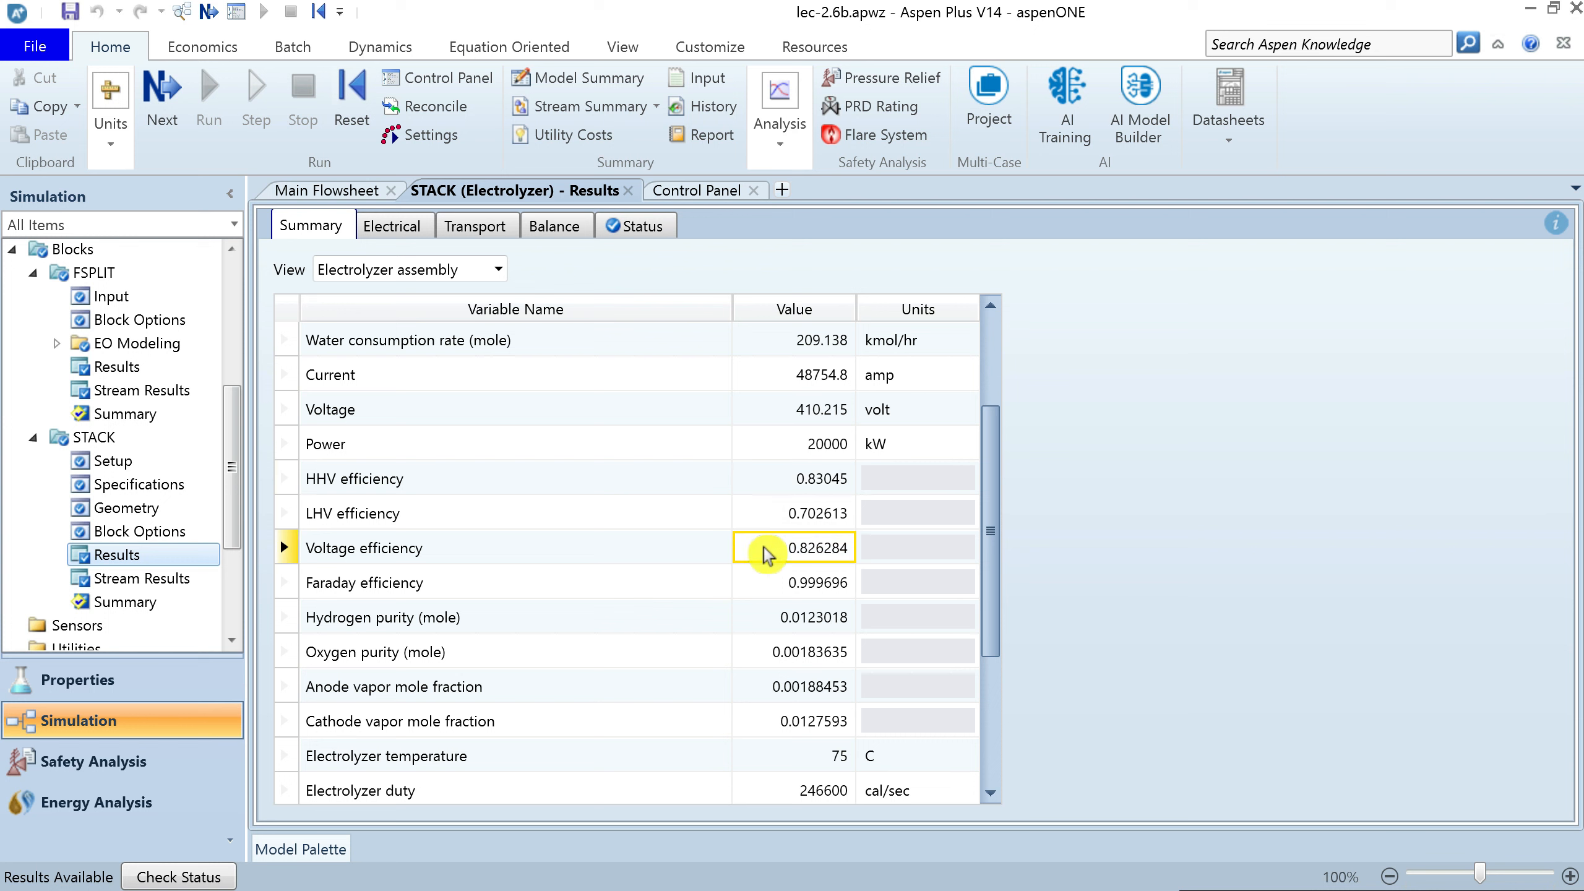
{"action": "left_click", "coordinate": [766, 591]}
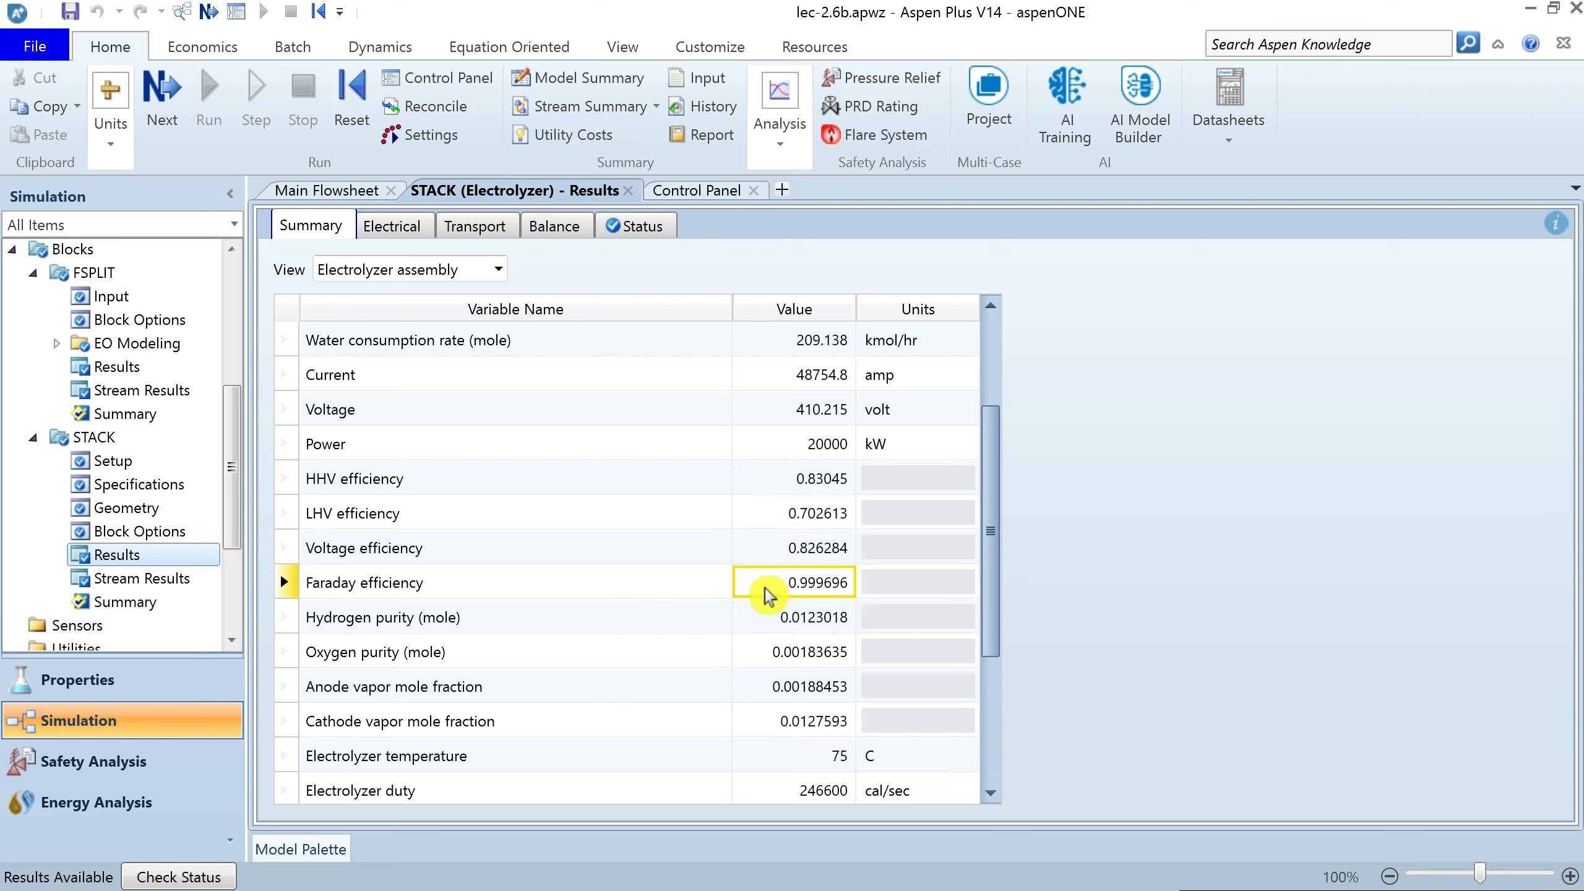
{"action": "left_click", "coordinate": [766, 560]}
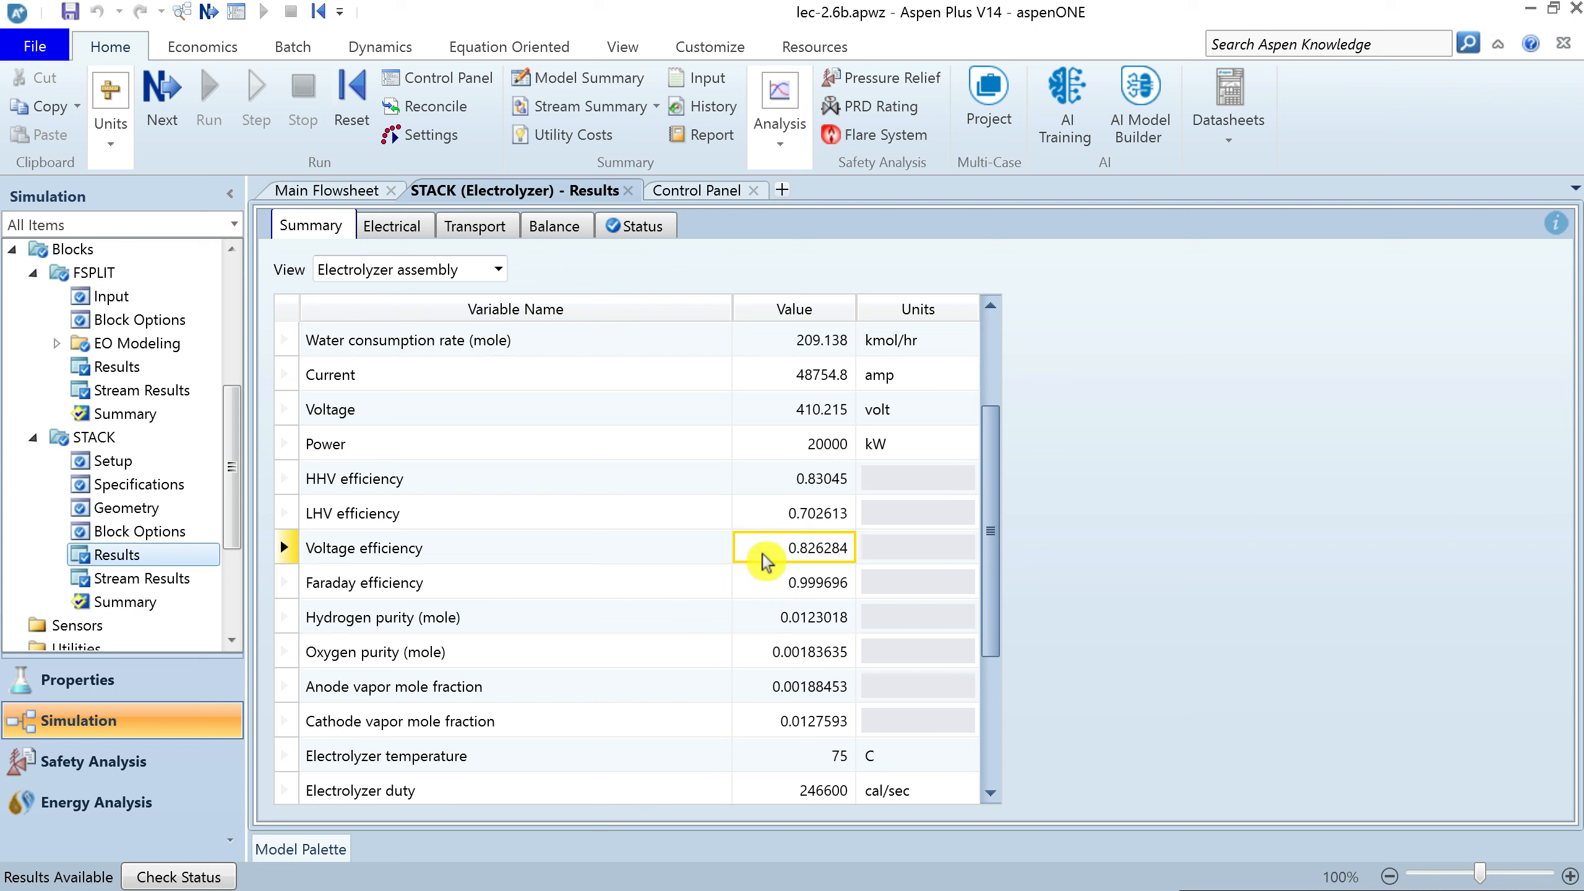
{"action": "left_click", "coordinate": [766, 510]}
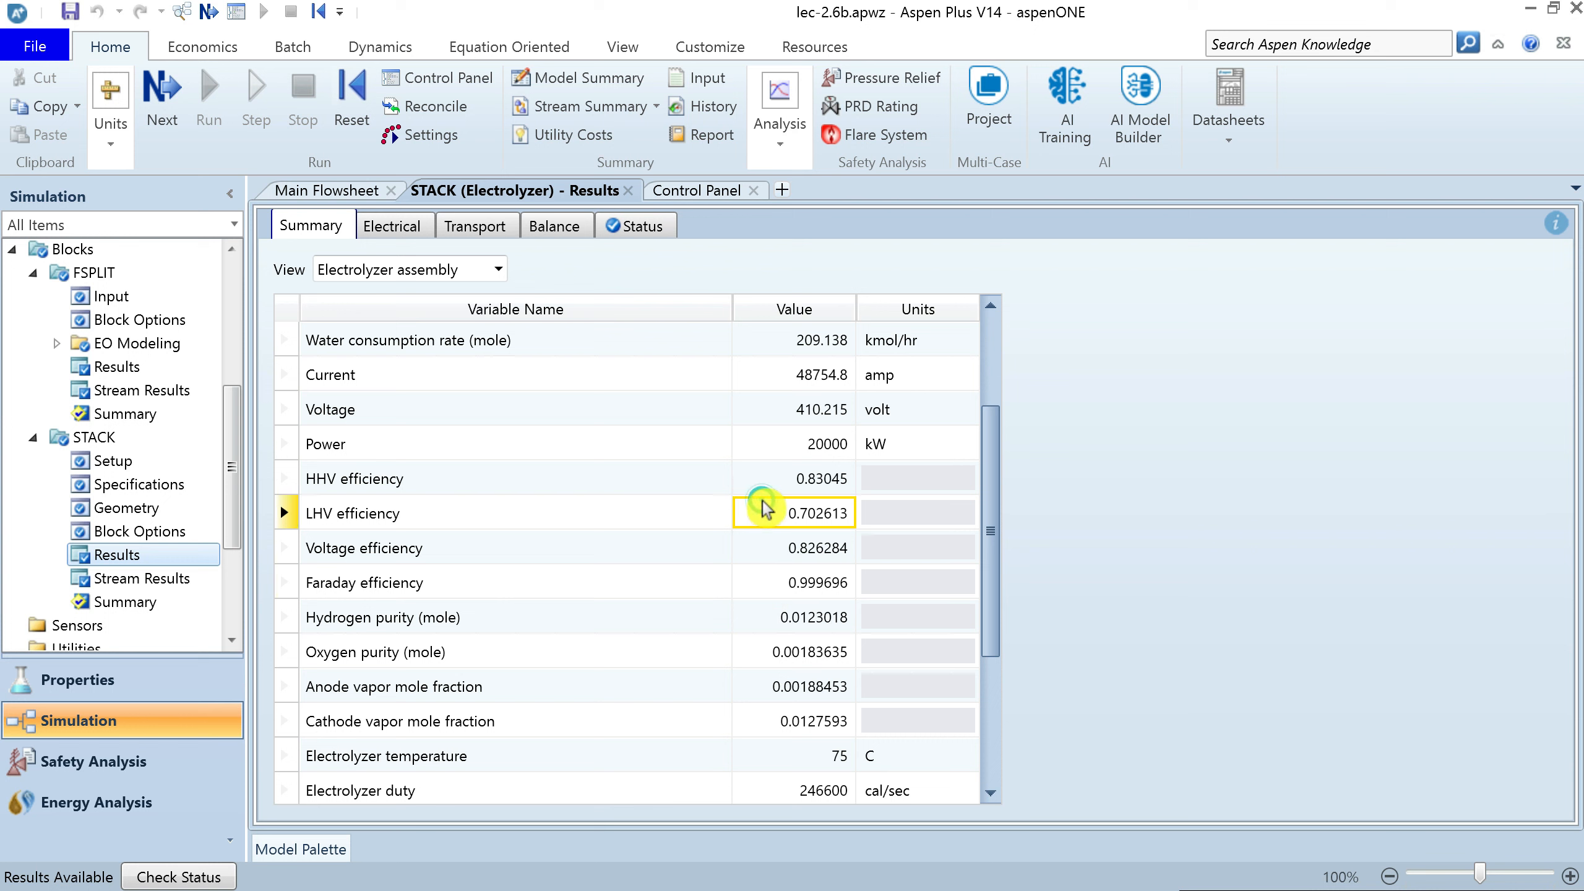
{"action": "left_click", "coordinate": [765, 480]}
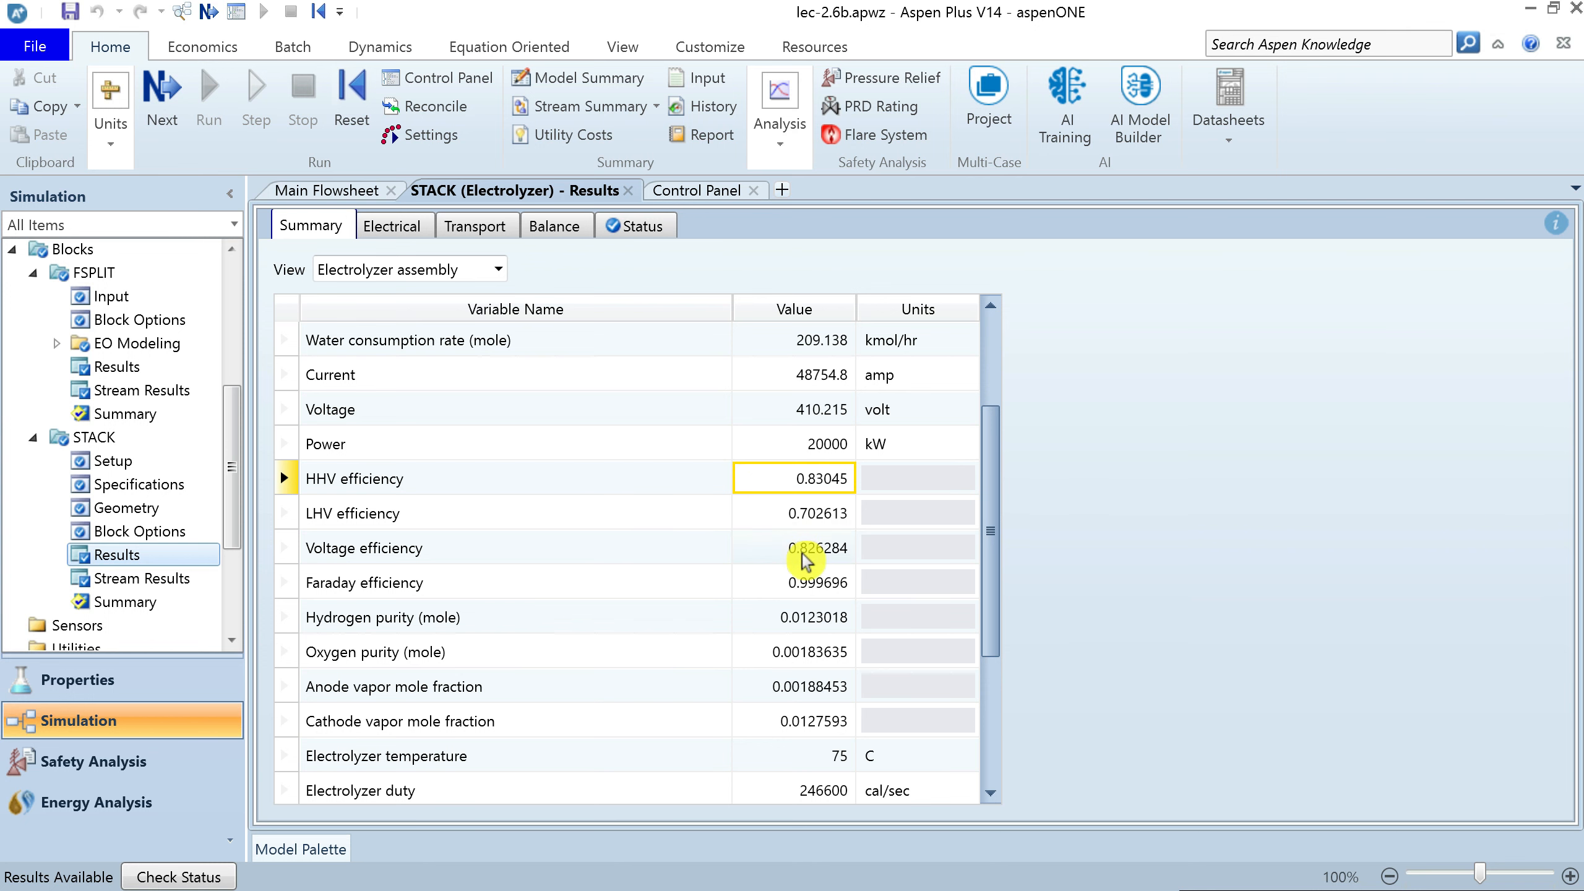
{"action": "left_click", "coordinate": [806, 653]}
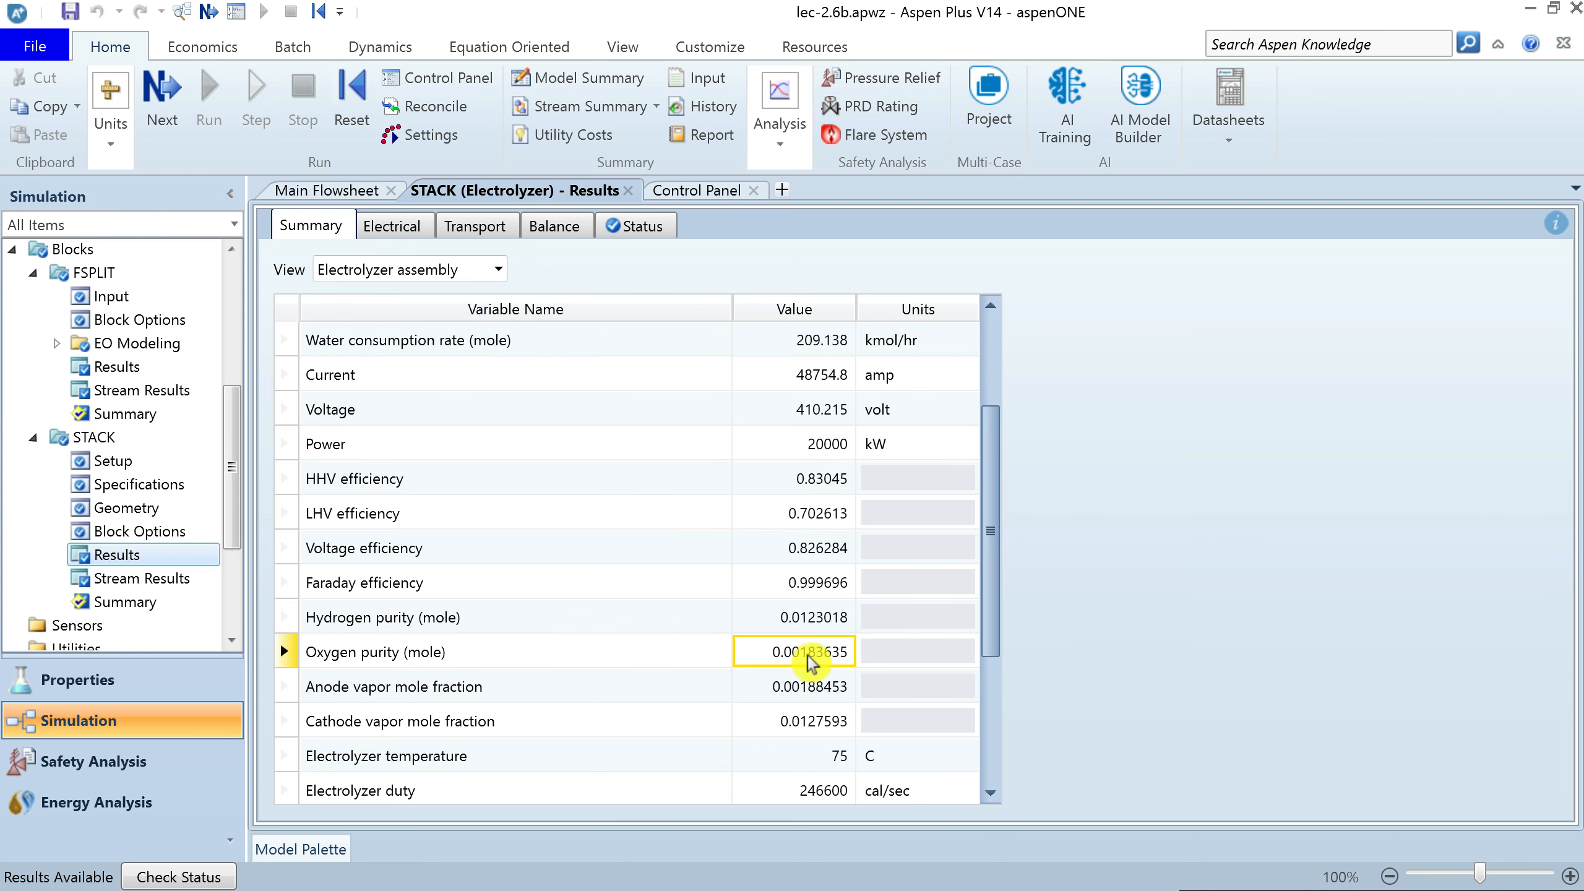
Examine the electrolyzer duty and the anode and cathode pressures further down the results summary
{"action": "left_click", "coordinate": [992, 796]}
{"action": "left_click", "coordinate": [992, 796]}
{"action": "left_click", "coordinate": [991, 796]}
{"action": "left_click", "coordinate": [991, 795]}
{"action": "left_click", "coordinate": [992, 795]}
{"action": "left_click", "coordinate": [991, 795]}
{"action": "left_click", "coordinate": [991, 795]}
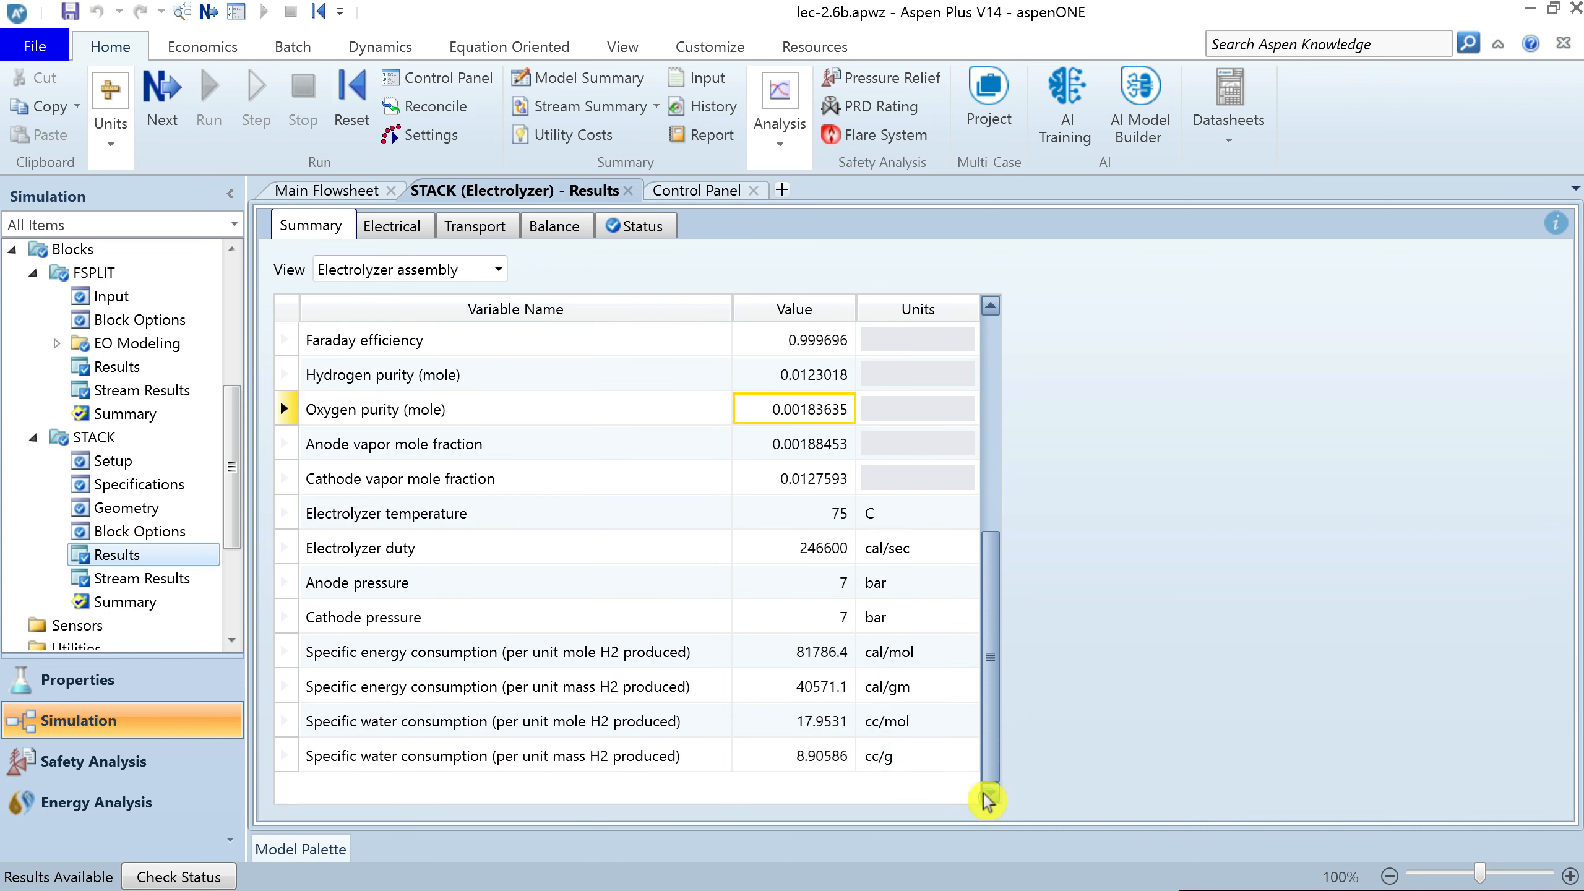
{"action": "left_click", "coordinate": [801, 548]}
{"action": "left_click", "coordinate": [811, 583]}
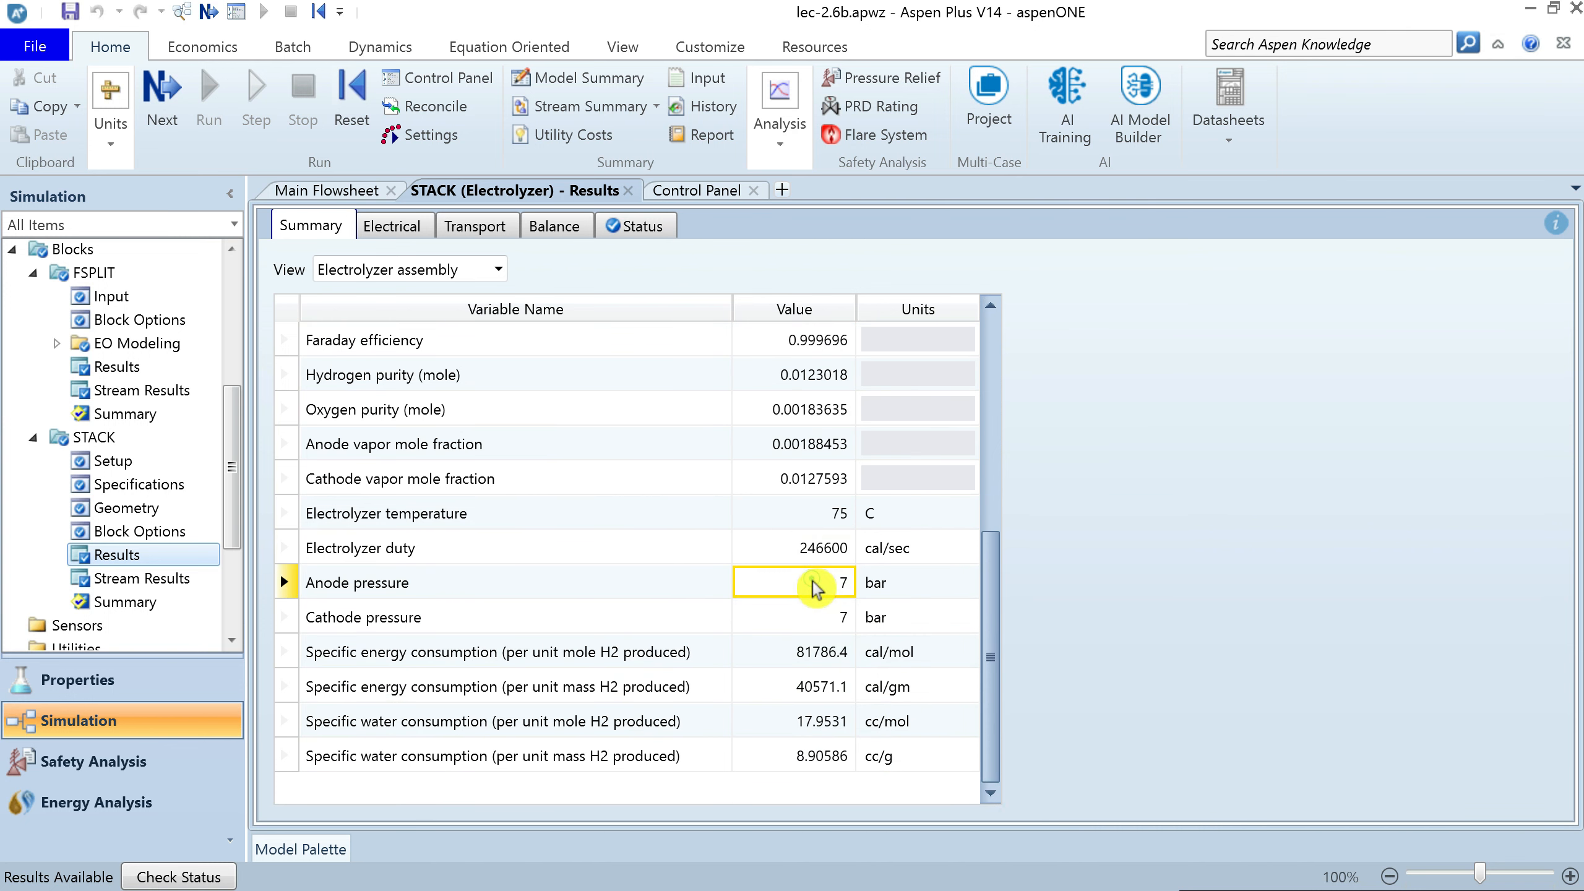
{"action": "left_click", "coordinate": [813, 624]}
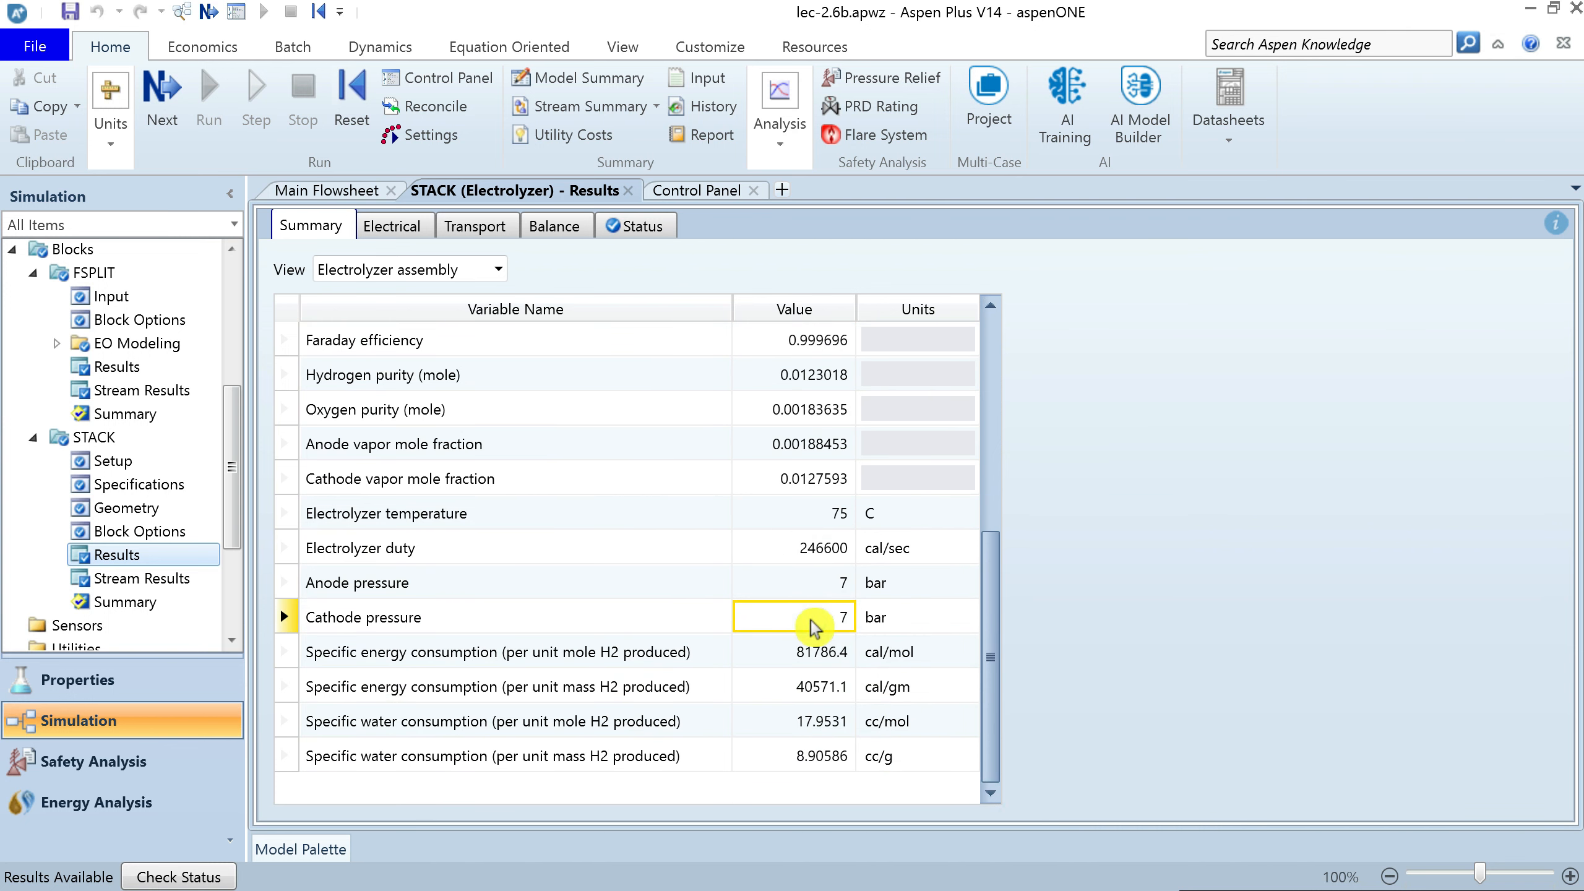
{"action": "left_click", "coordinate": [792, 584]}
Switch the STACK block's pressure drop calculation from fixed value to Correlation with liquid head included, and rerun the simulation
{"action": "left_click", "coordinate": [136, 462]}
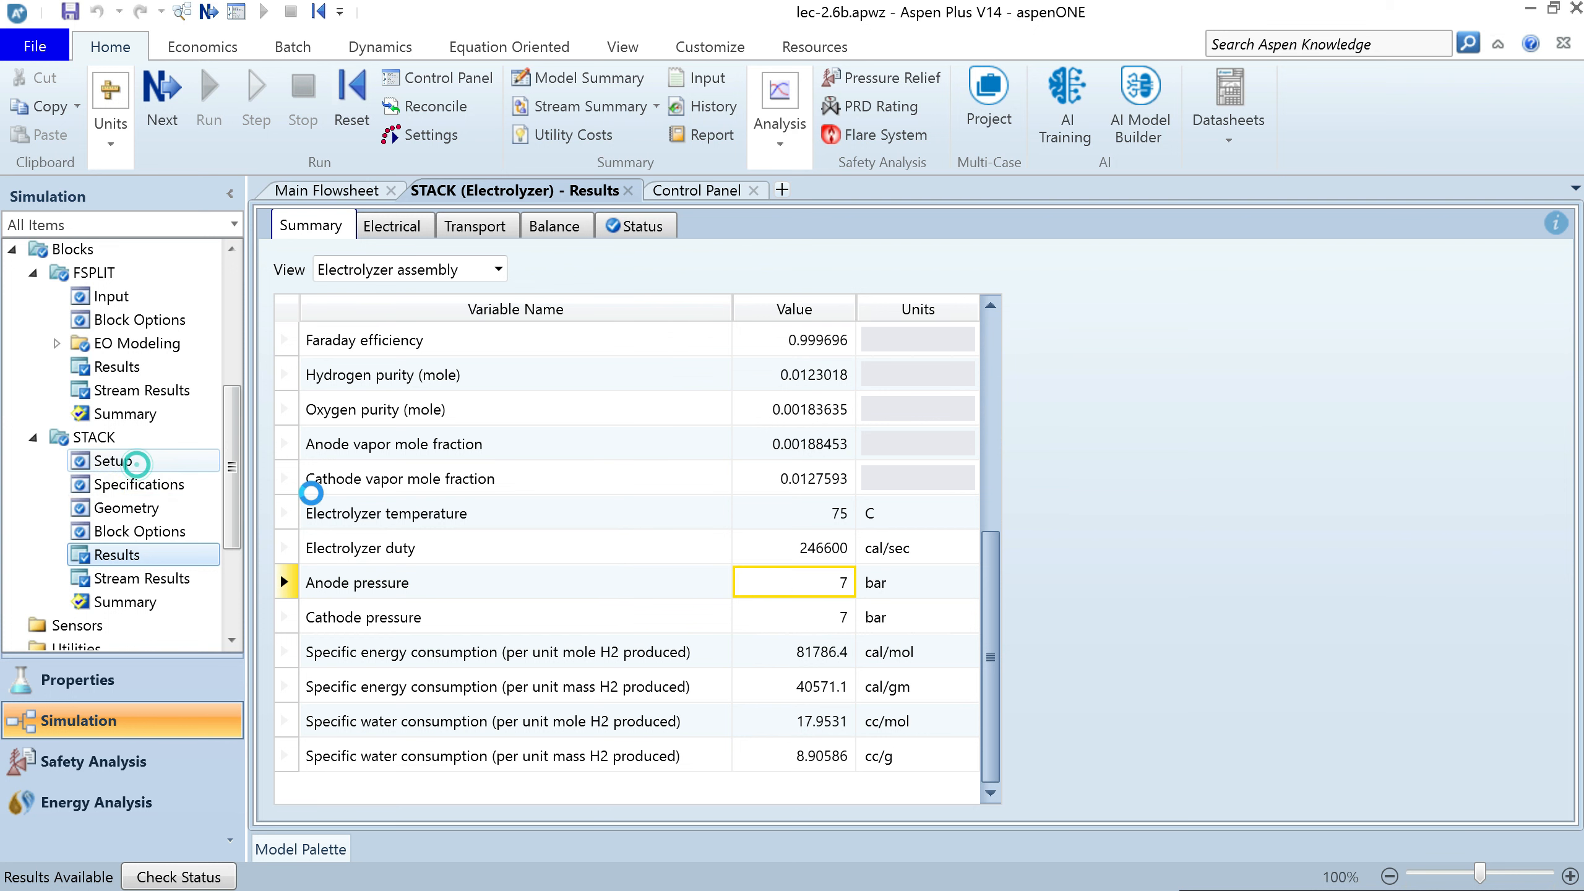
{"action": "left_click", "coordinate": [143, 480]}
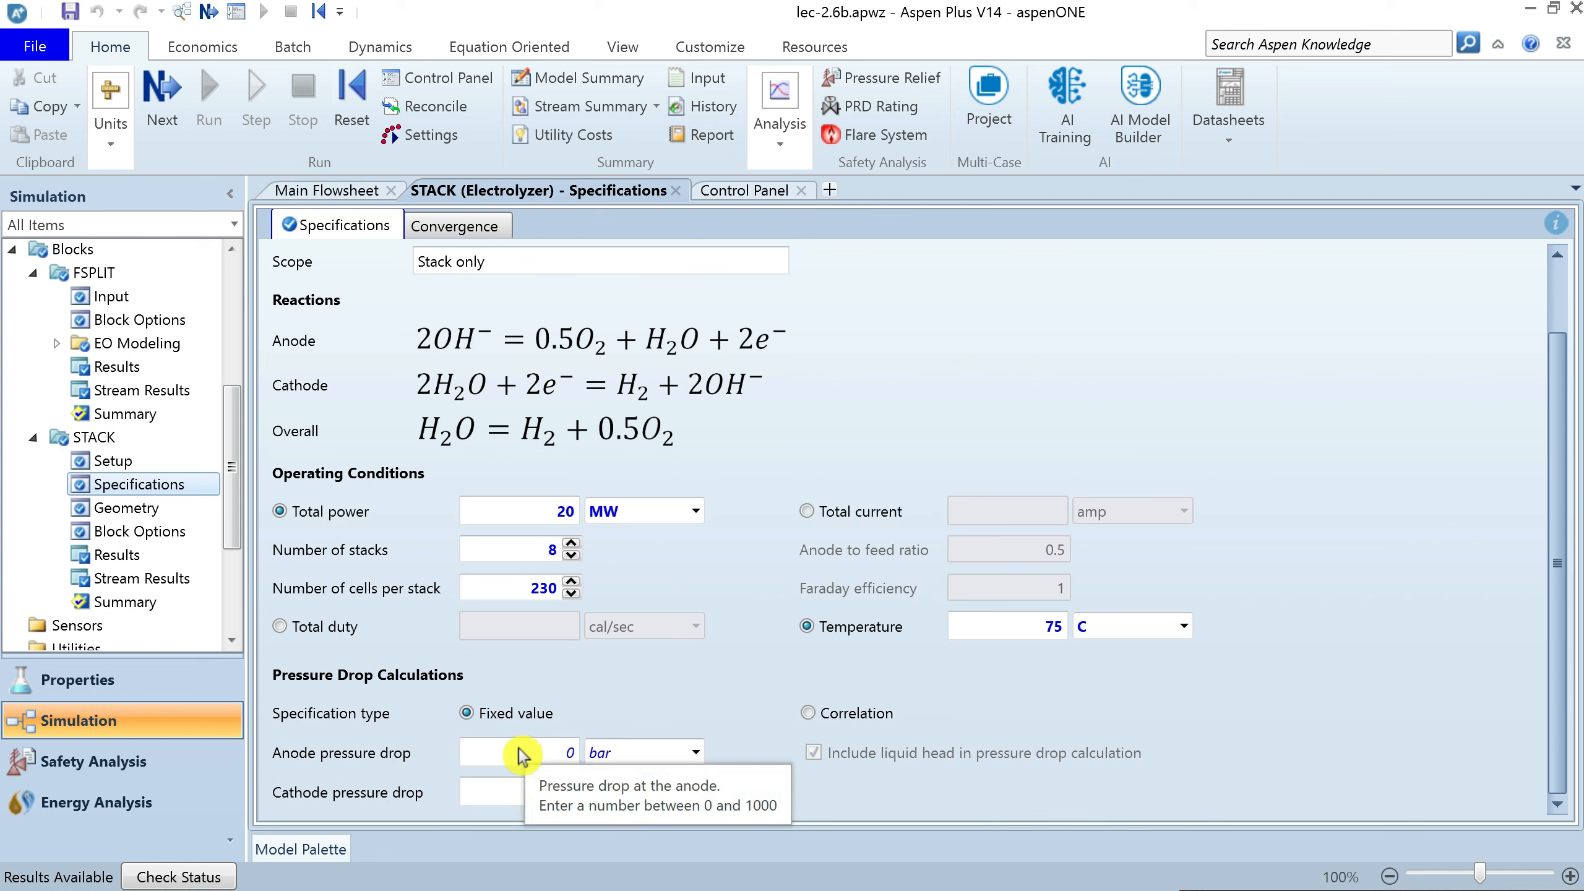
{"action": "left_click", "coordinate": [548, 756]}
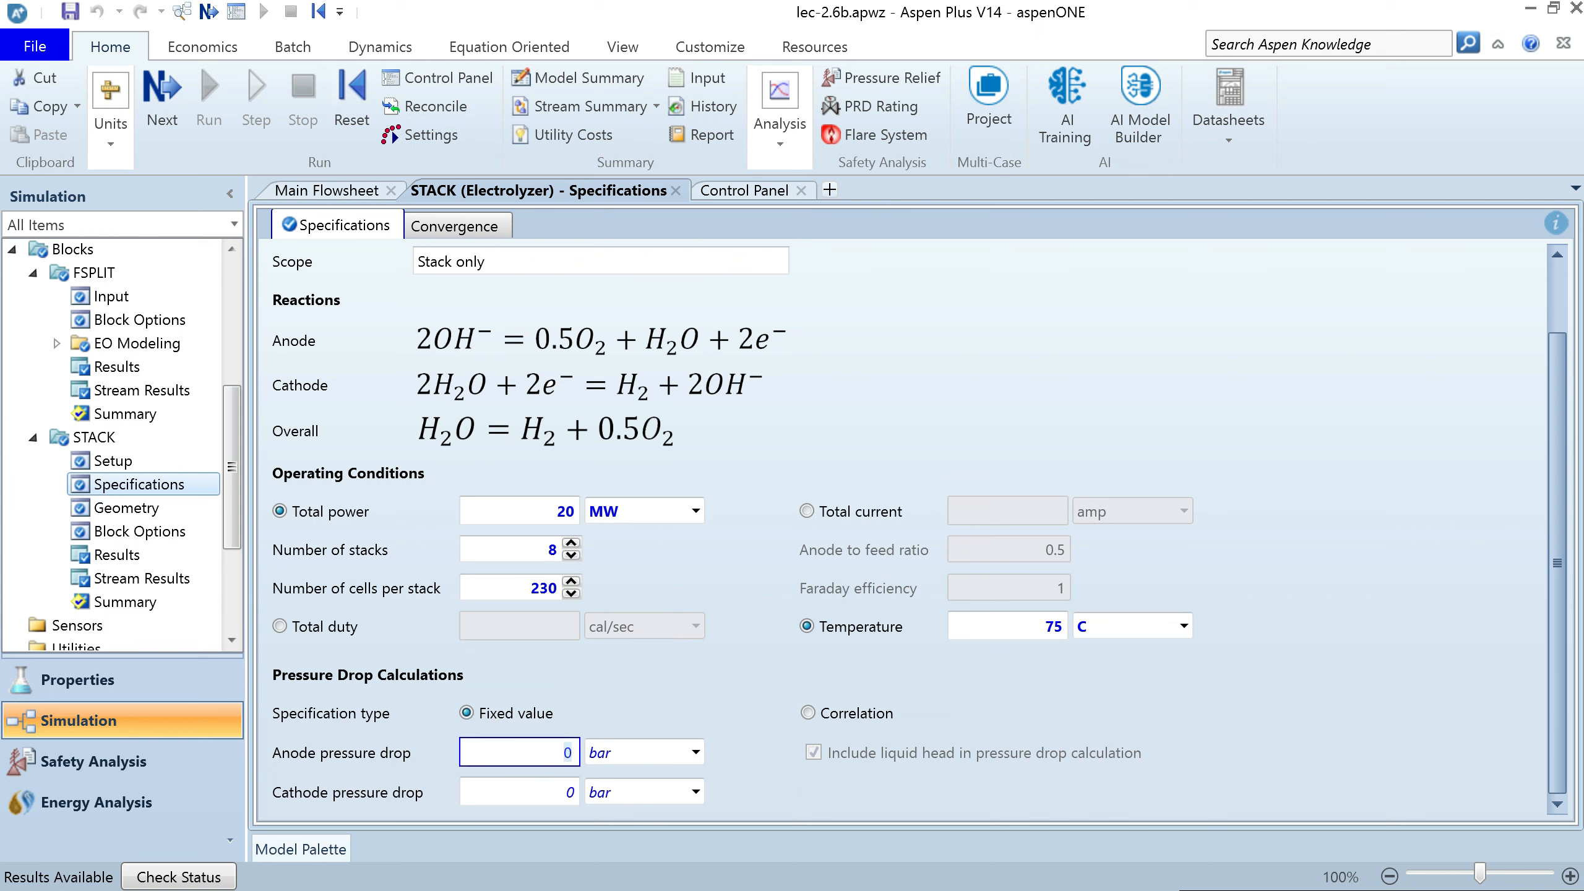
{"action": "left_click", "coordinate": [808, 716]}
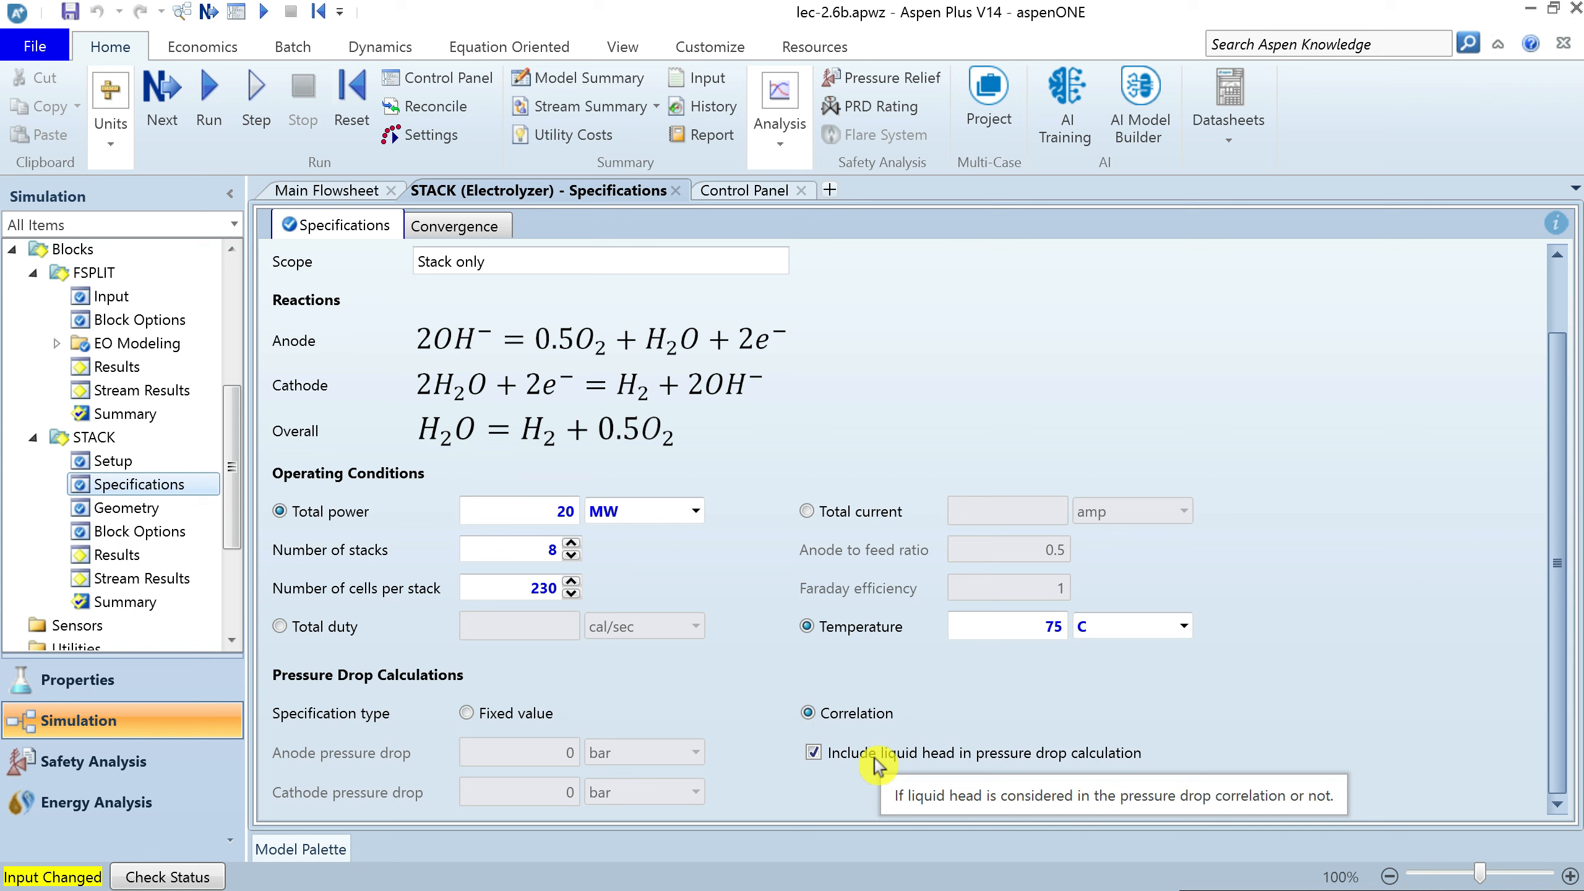
{"action": "left_click", "coordinate": [209, 94]}
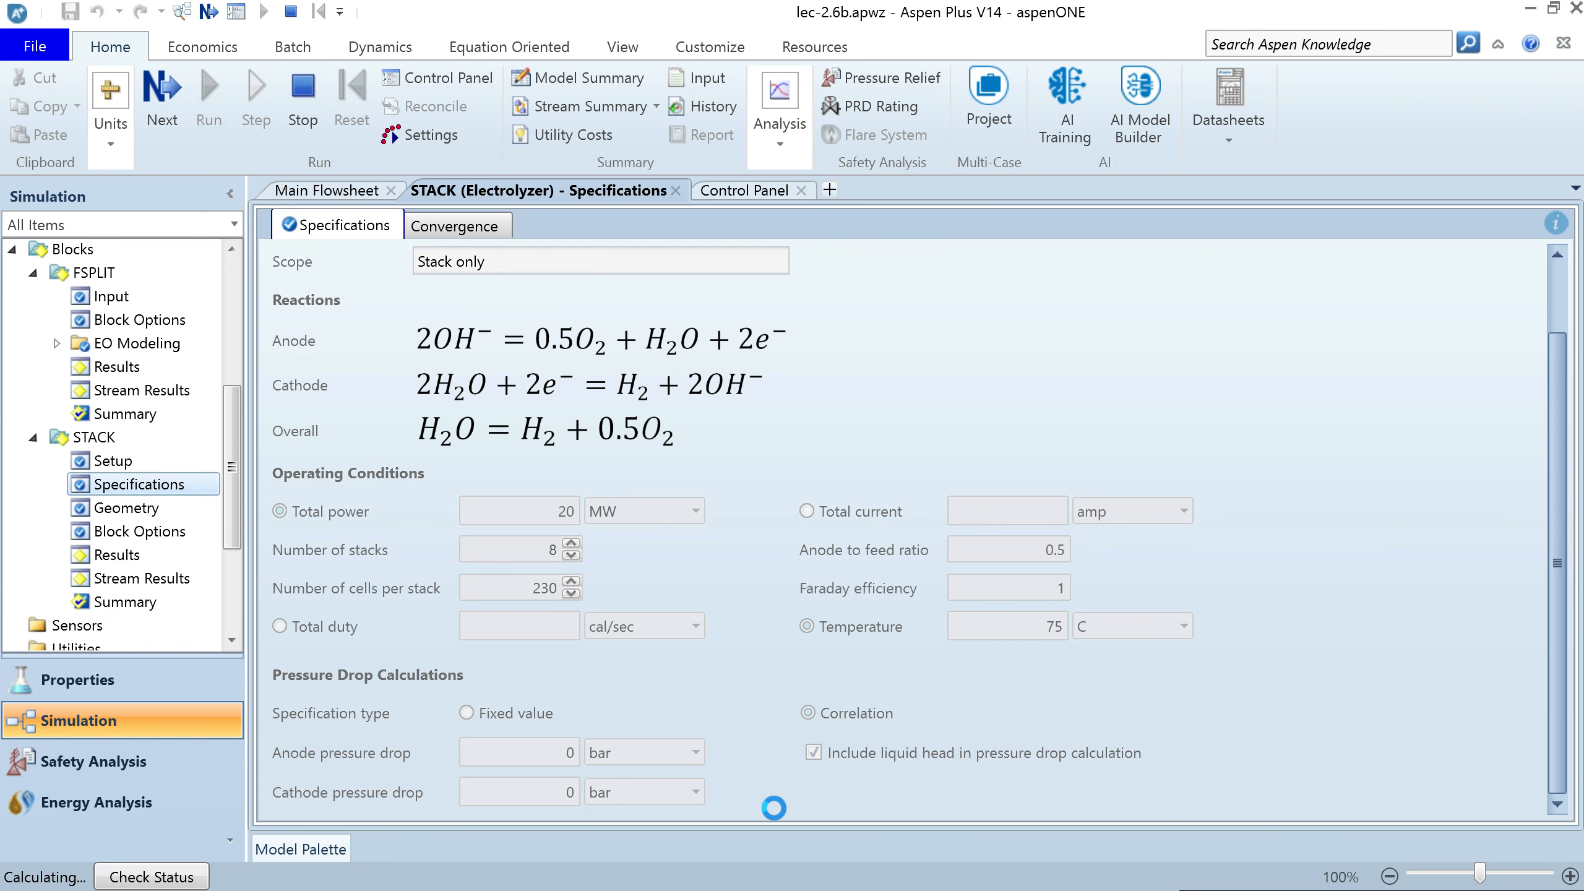
Check the recalculated anode and cathode pressures and the specific water consumption per unit mass of hydrogen in the STACK results
{"action": "left_click", "coordinate": [150, 556]}
{"action": "left_click", "coordinate": [780, 654]}
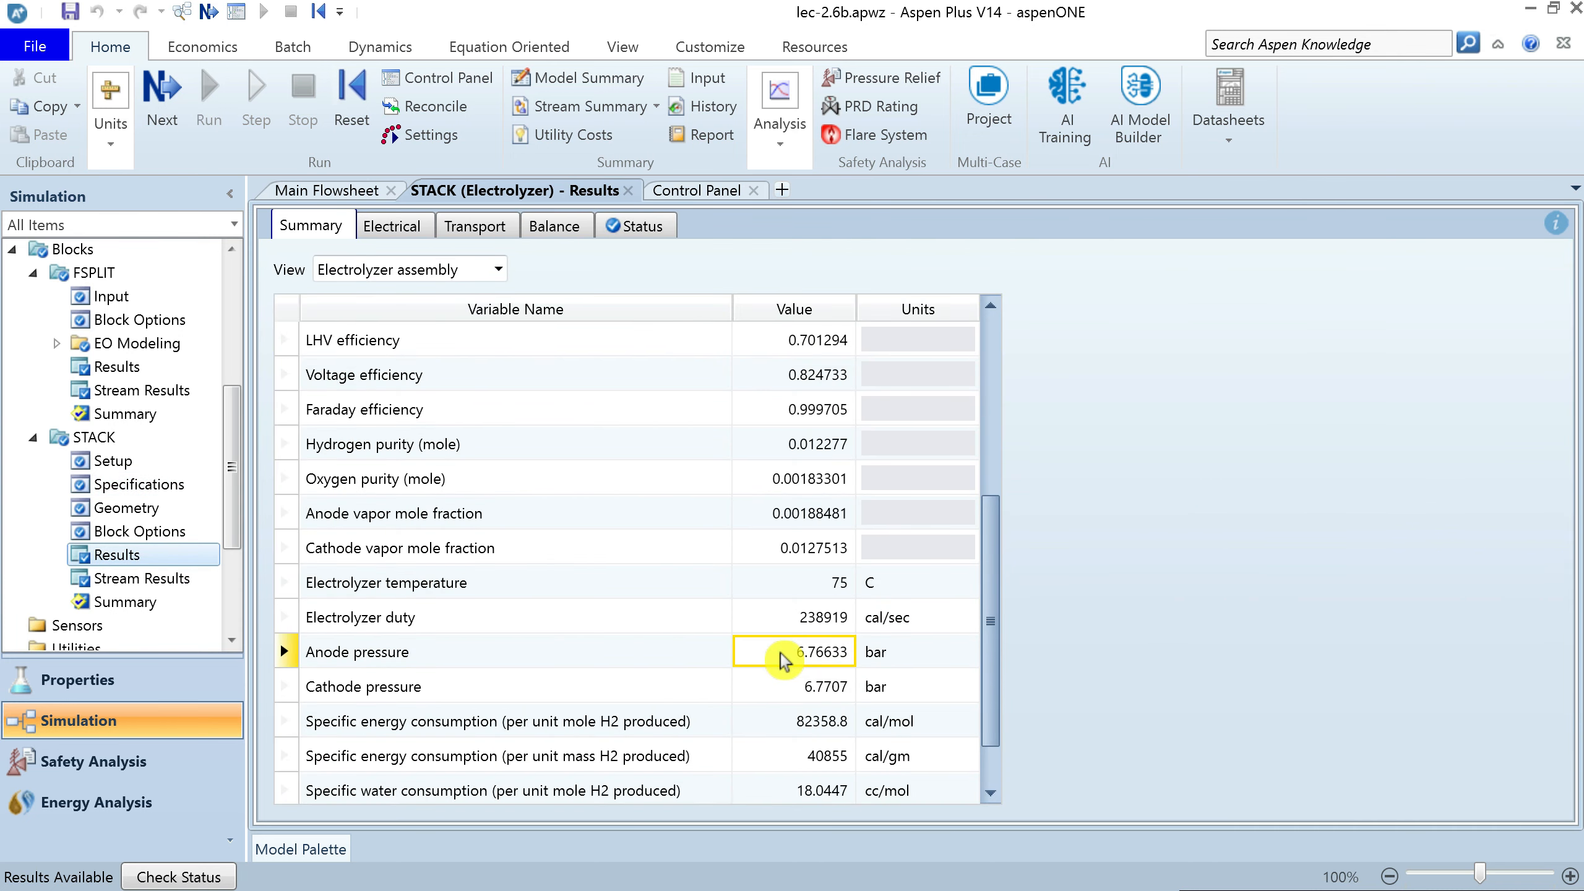
{"action": "left_click", "coordinate": [784, 687]}
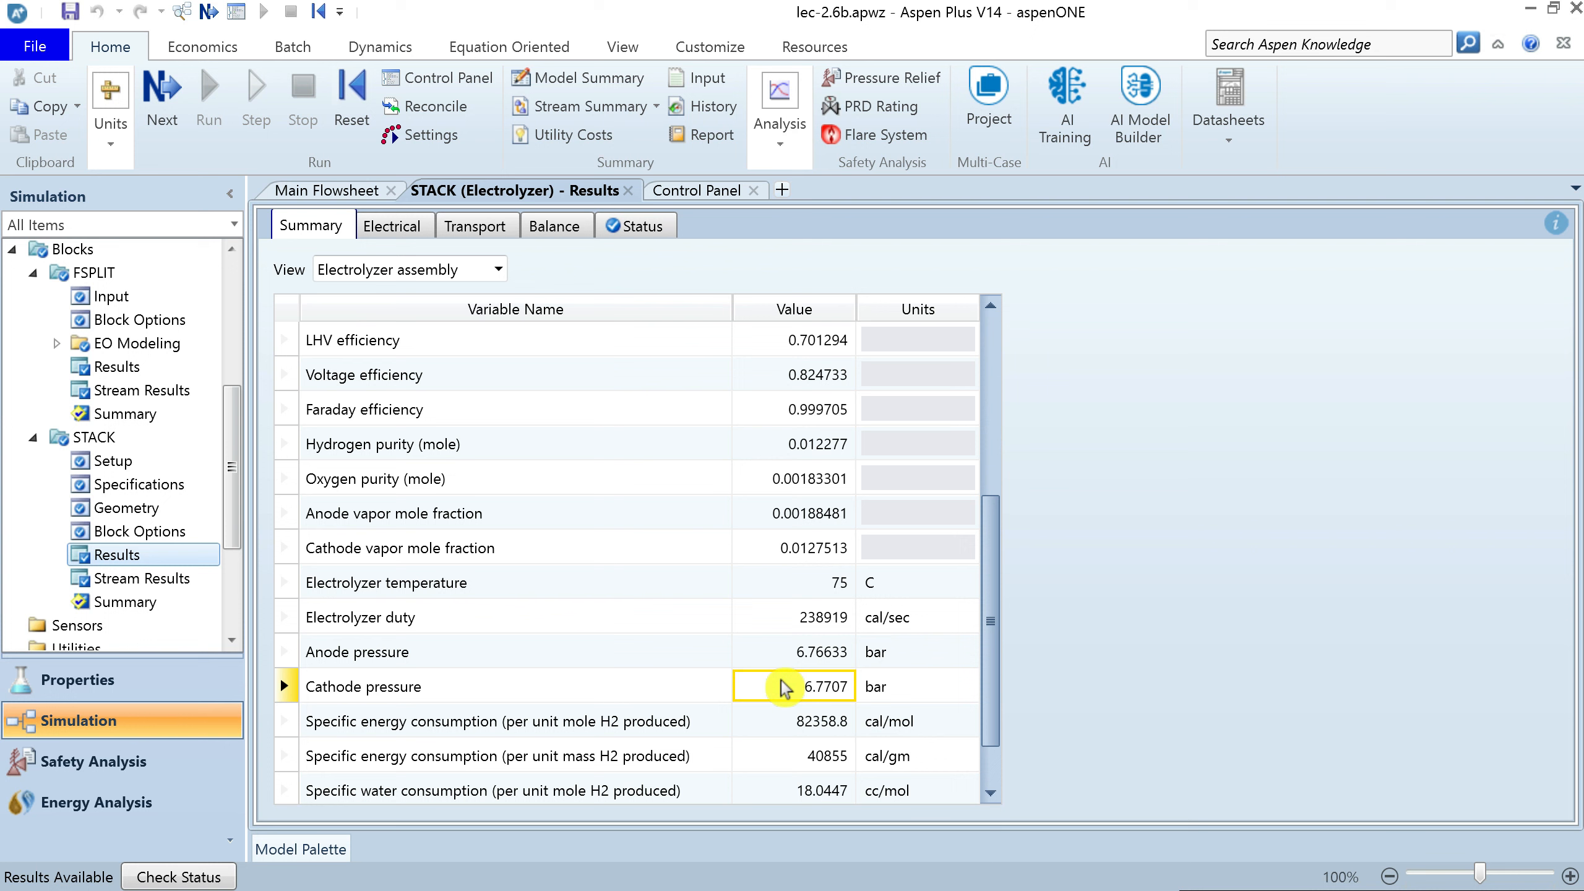
{"action": "scroll", "coordinate": [994, 655], "scroll_direction": "down", "scroll_amount": 2}
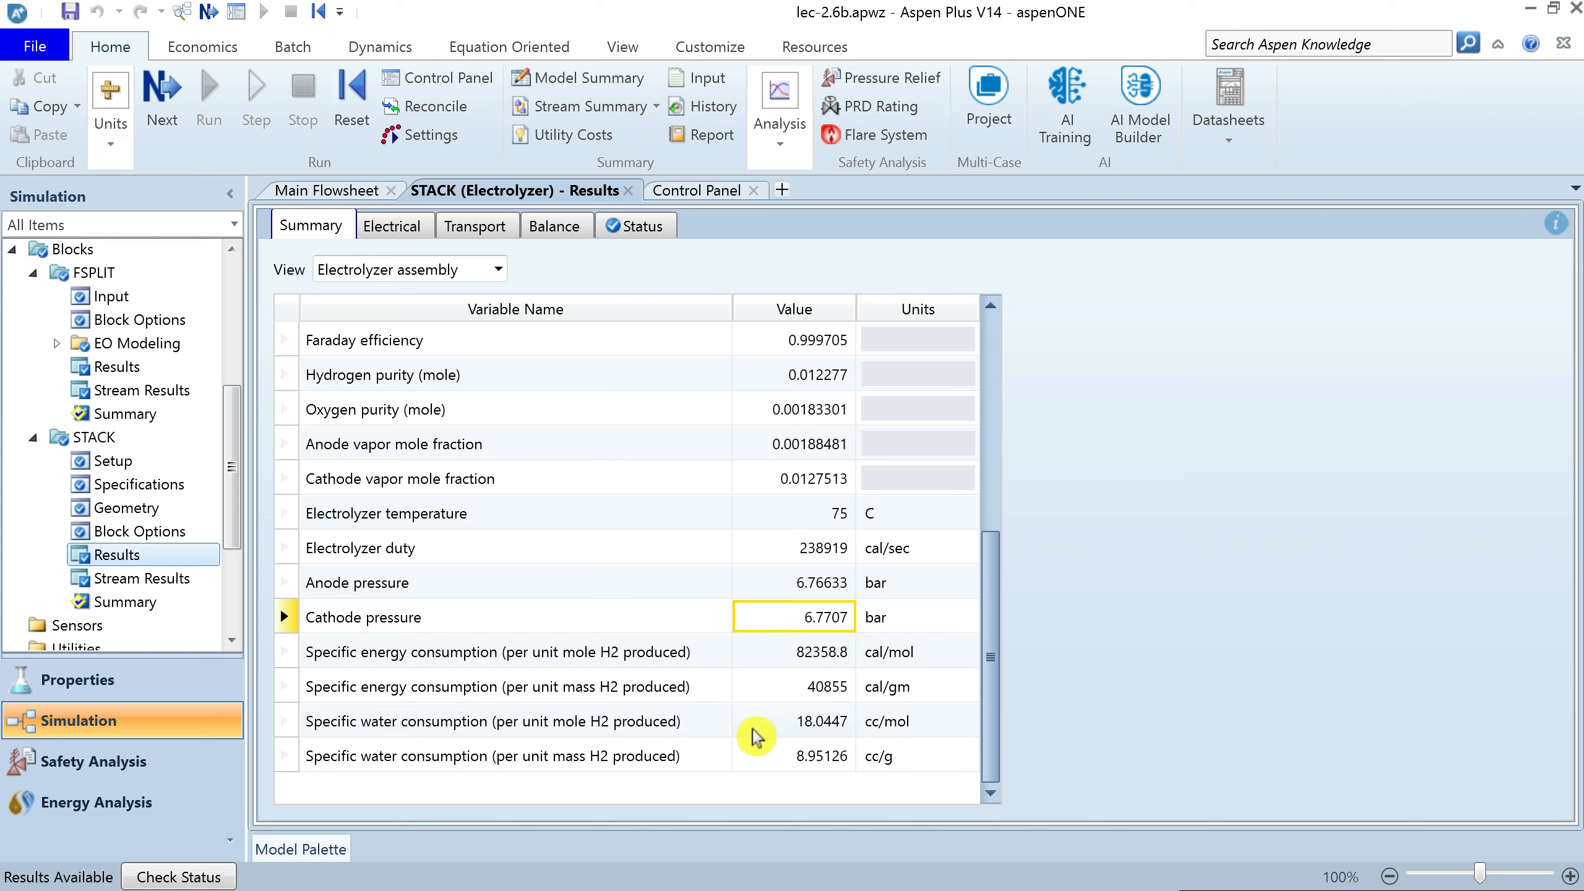
{"action": "left_click", "coordinate": [755, 753]}
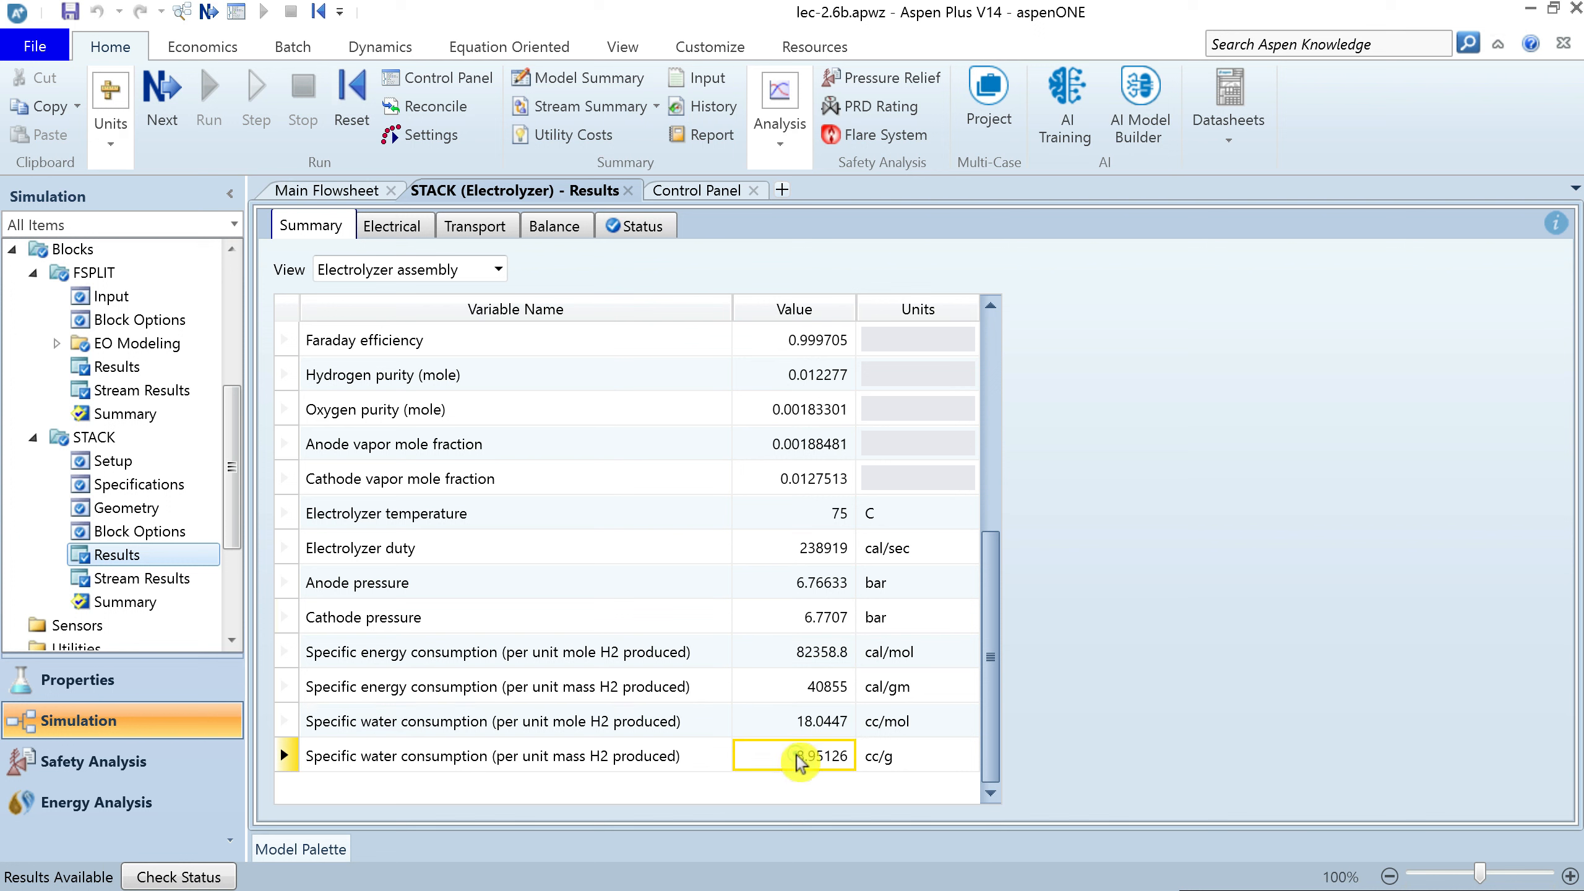
Check the reversible voltage in the stack's electrical results, and display all summary variables to read the cell voltage
{"action": "left_click", "coordinate": [398, 229]}
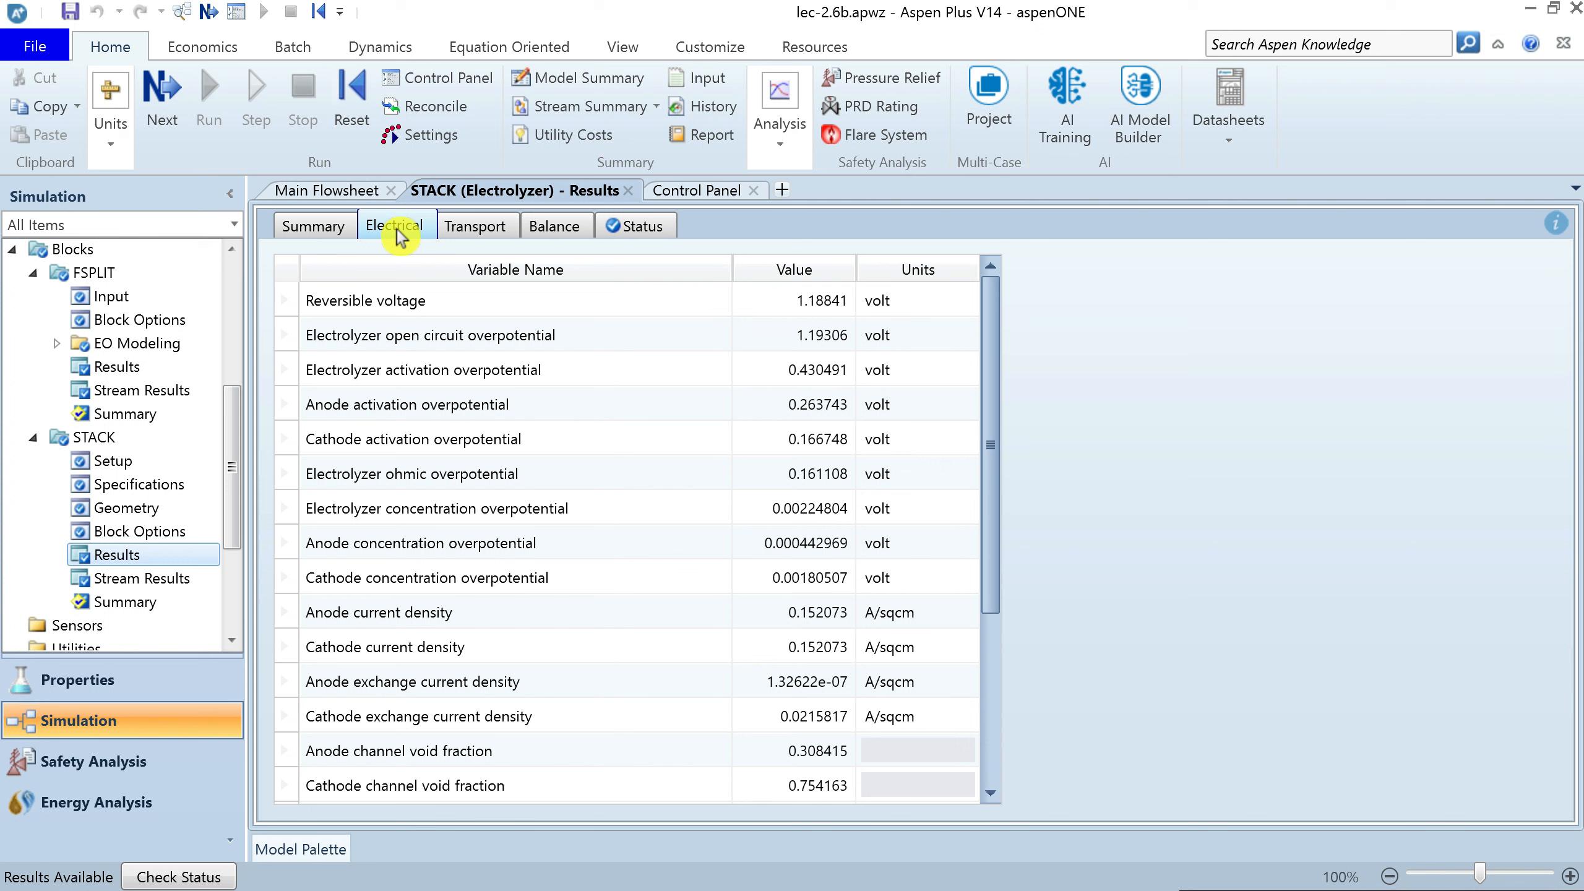
{"action": "left_click", "coordinate": [288, 300]}
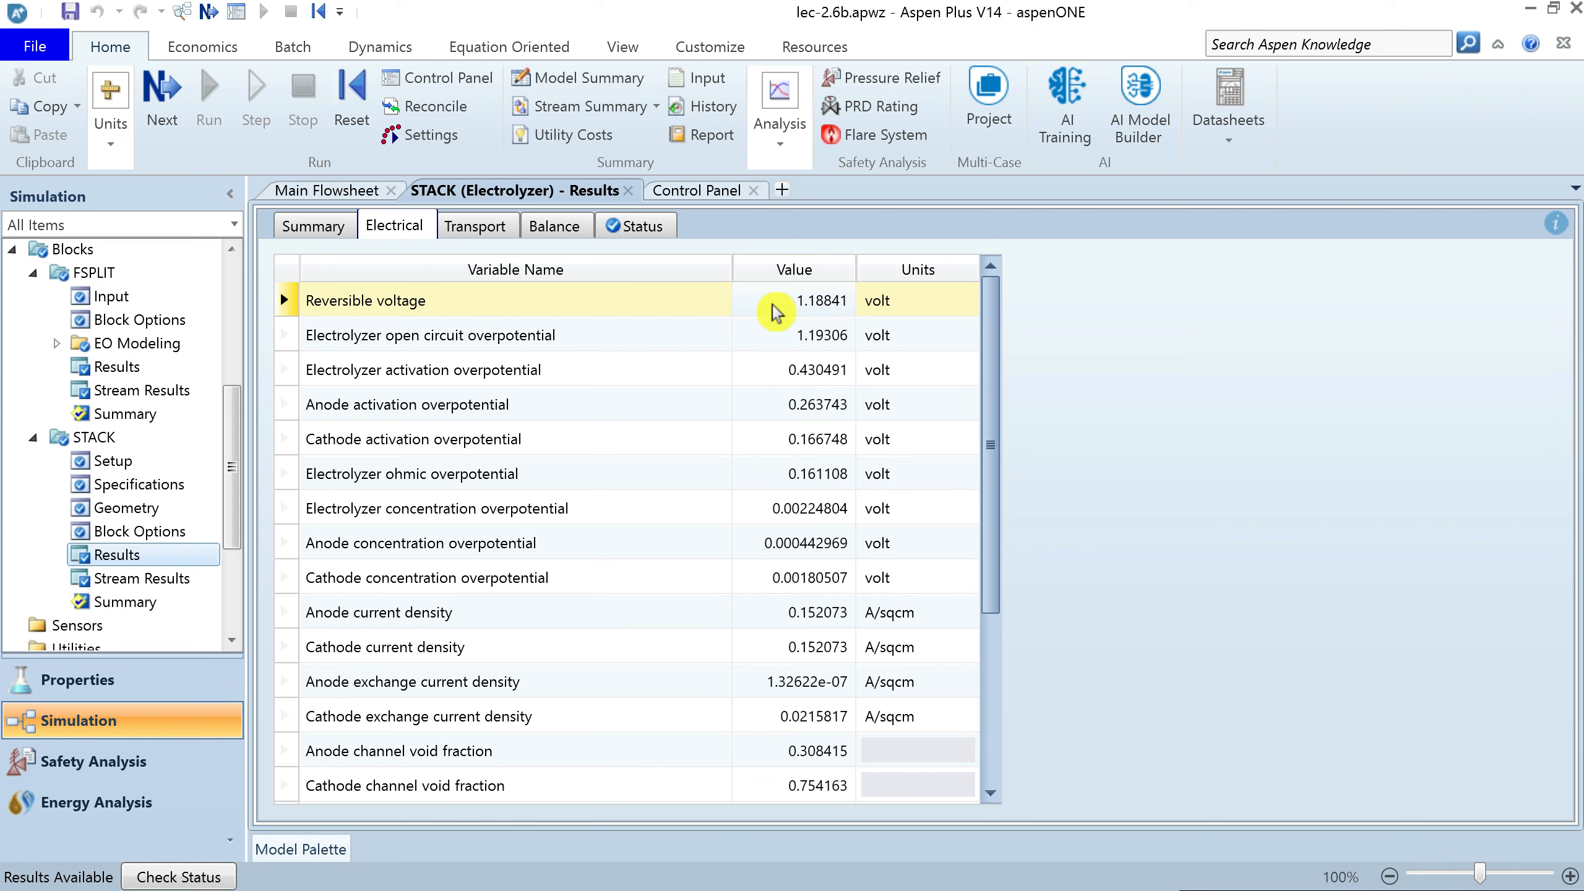
{"action": "left_click", "coordinate": [331, 226]}
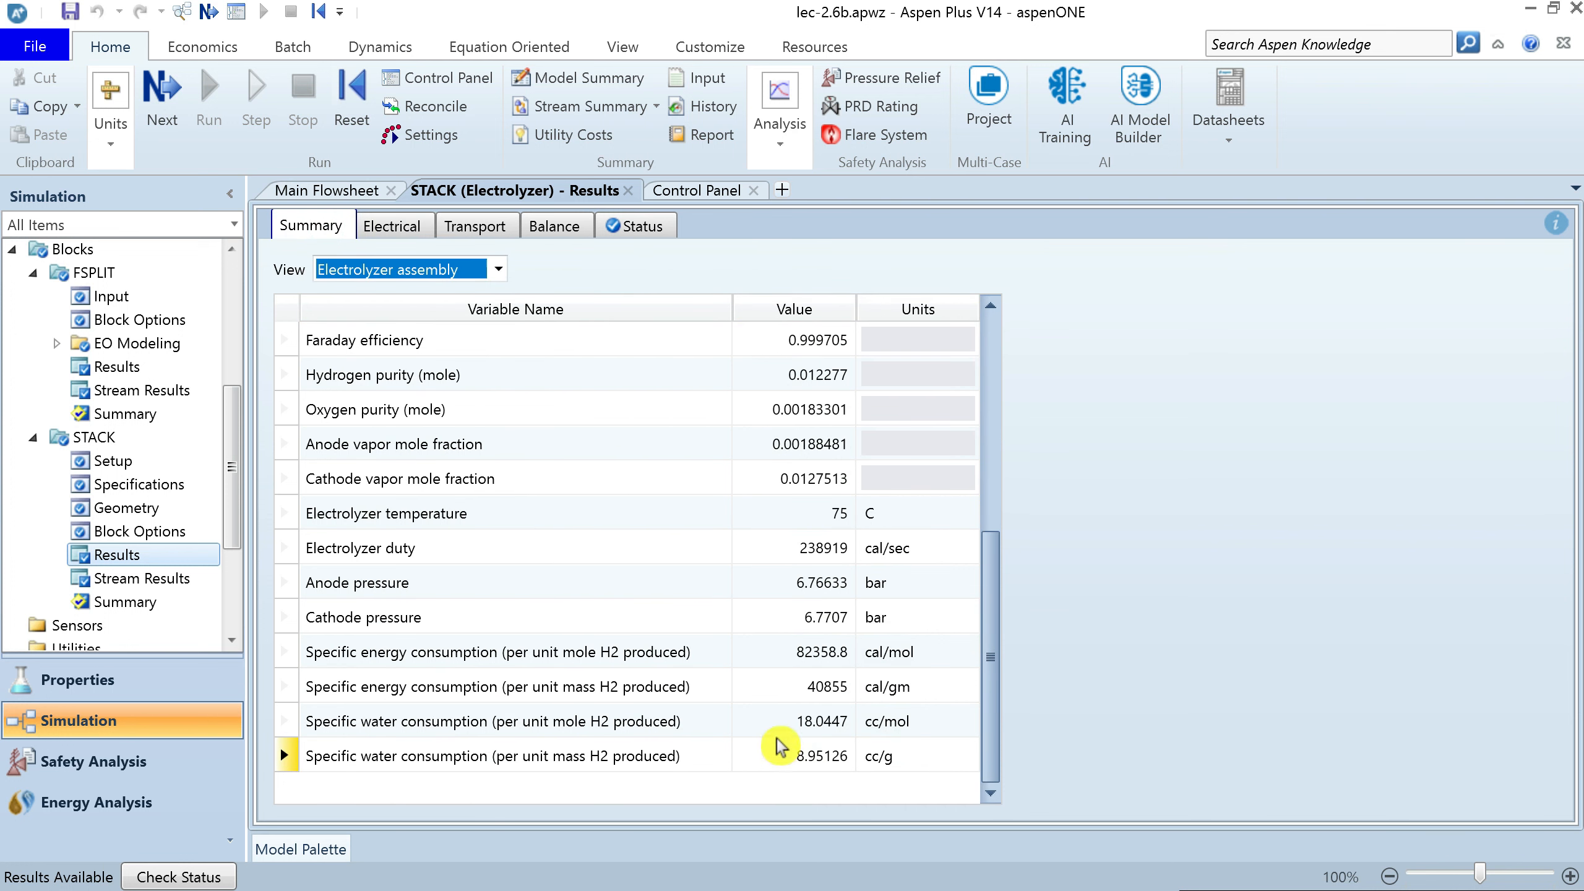
{"action": "left_click", "coordinate": [498, 269]}
{"action": "left_click", "coordinate": [426, 372]}
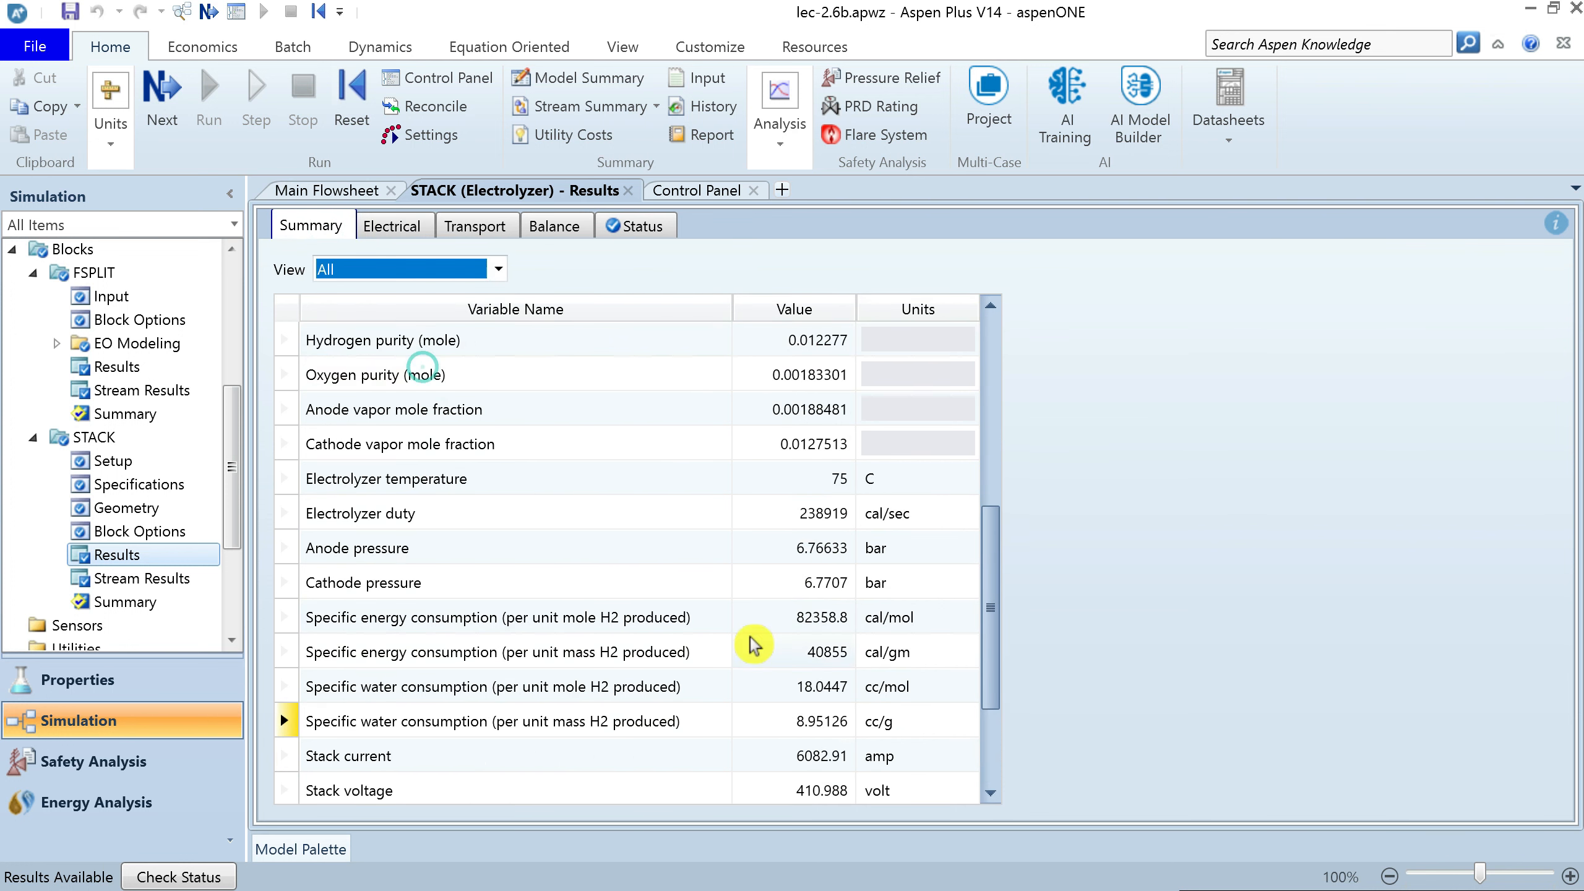
{"action": "left_click", "coordinate": [991, 567]}
{"action": "left_click", "coordinate": [765, 725]}
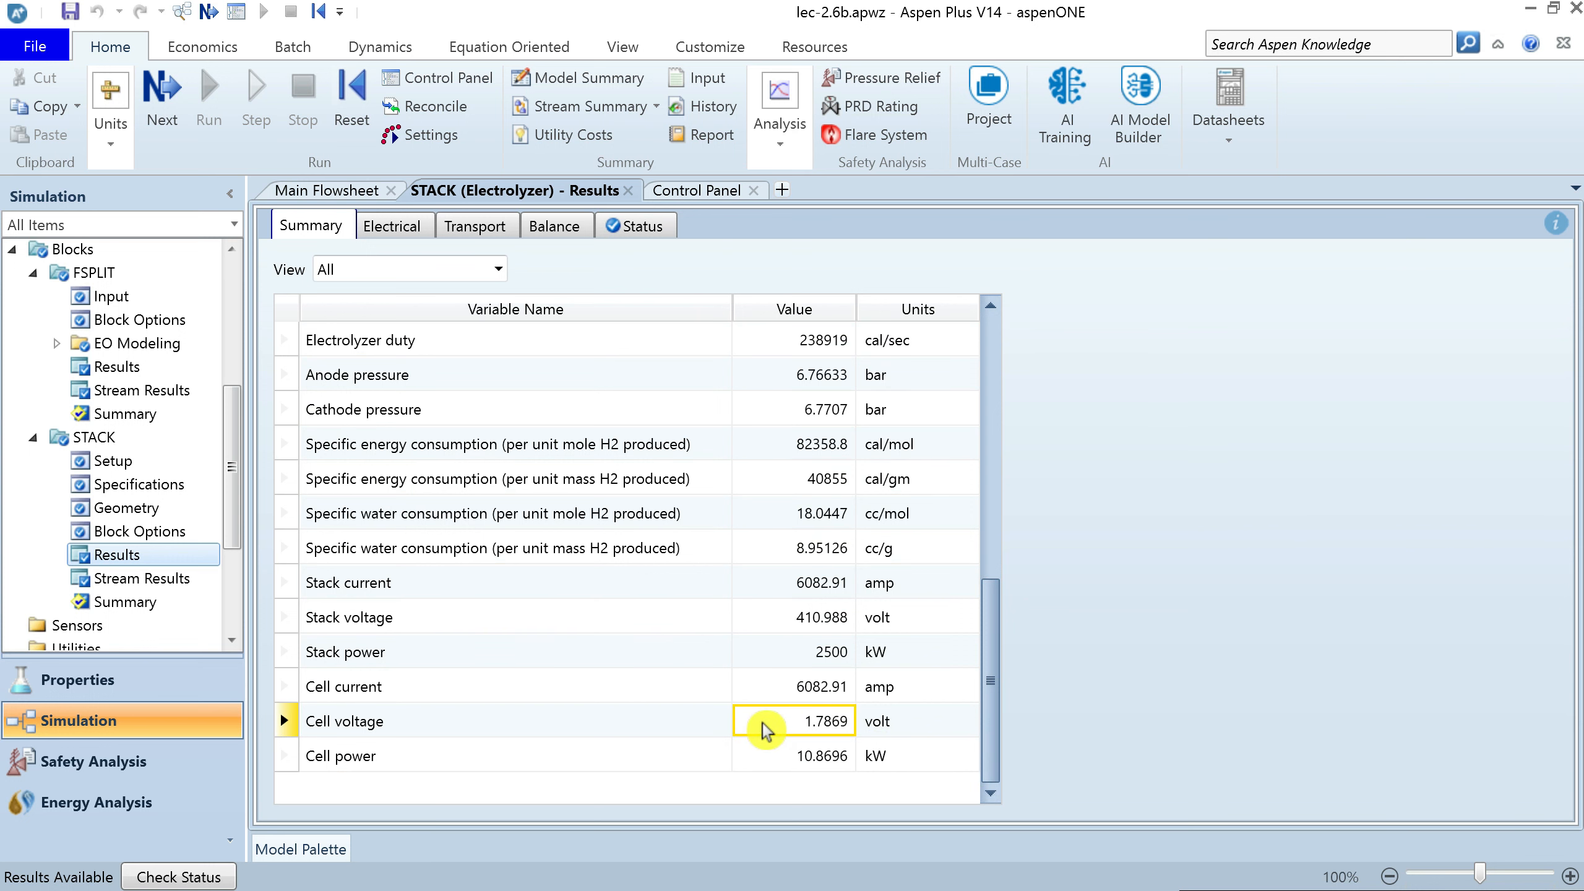
Examine the electrolyzer's open circuit, activation, ohmic and concentration overpotentials in the electrical results
{"action": "left_click", "coordinate": [385, 227]}
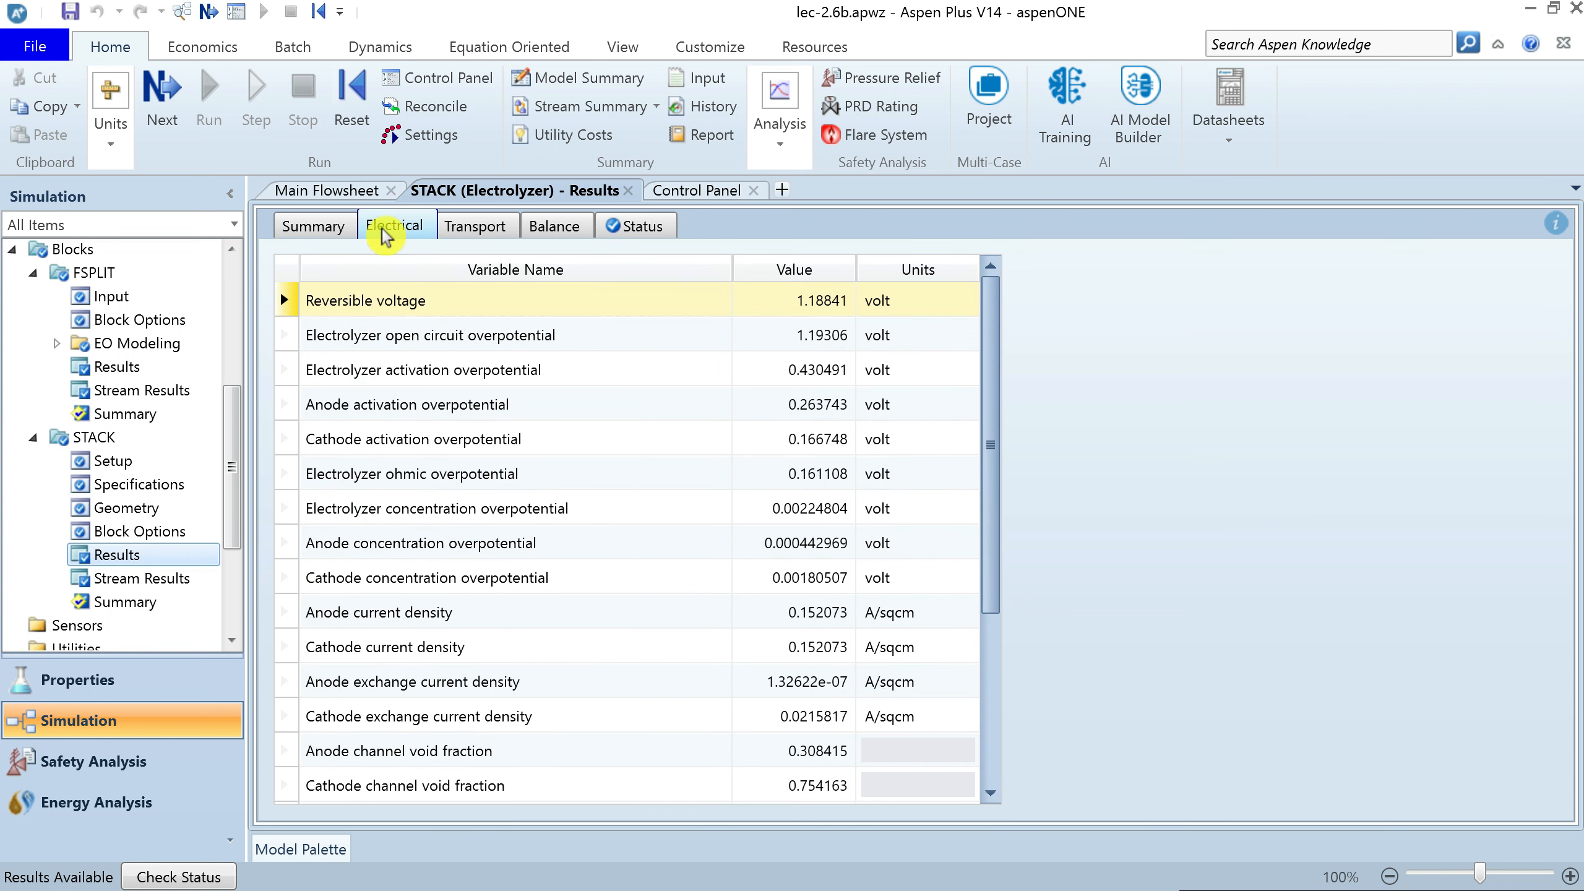
{"action": "left_click", "coordinate": [469, 341]}
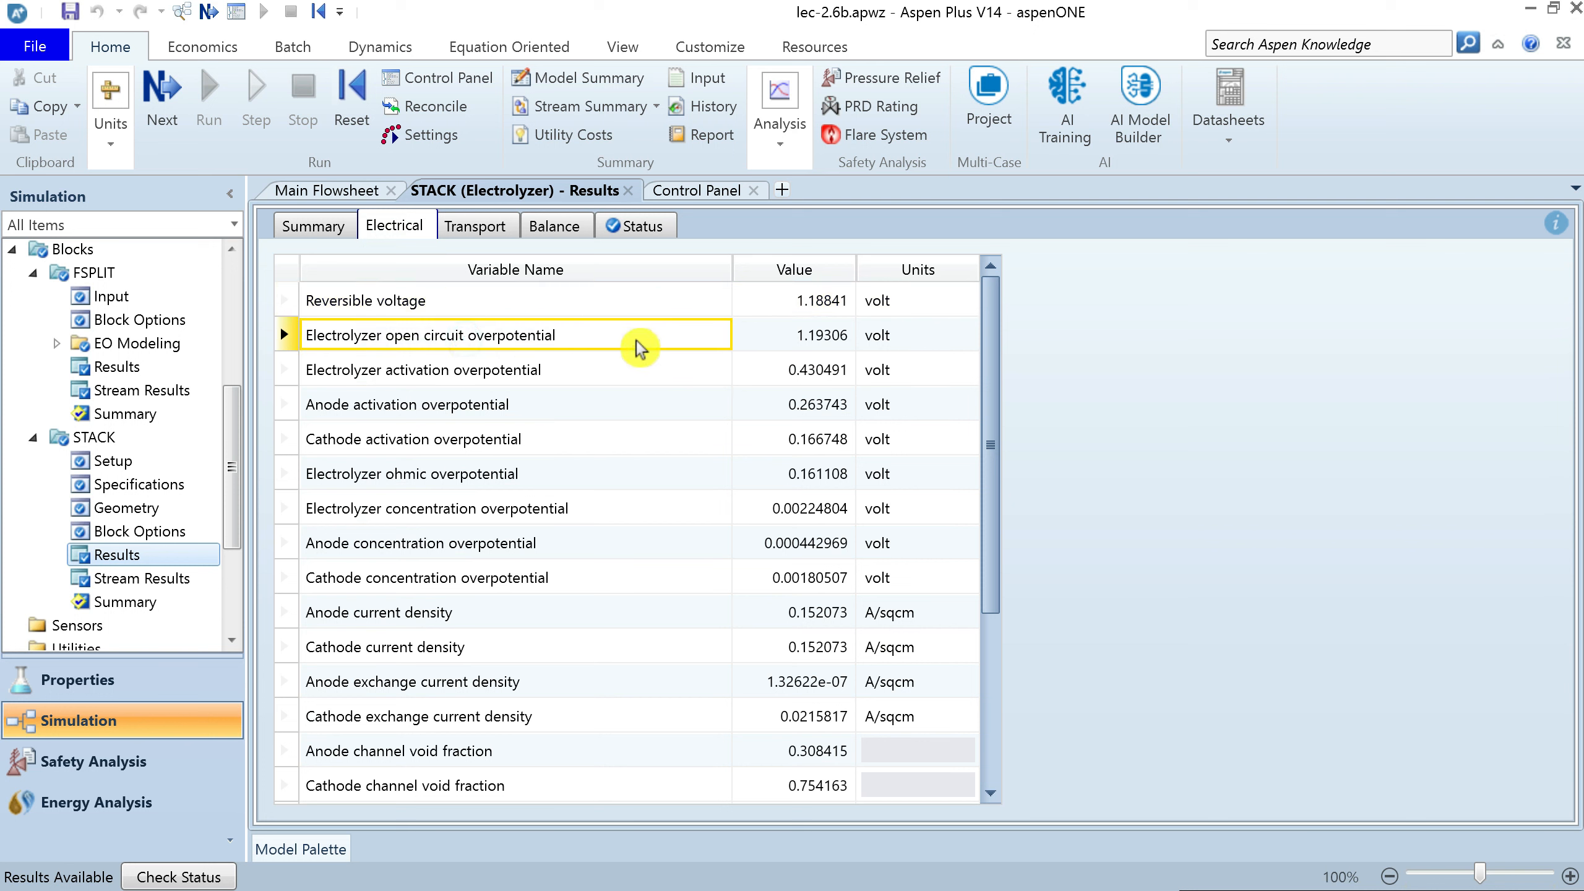
{"action": "left_click", "coordinate": [596, 369]}
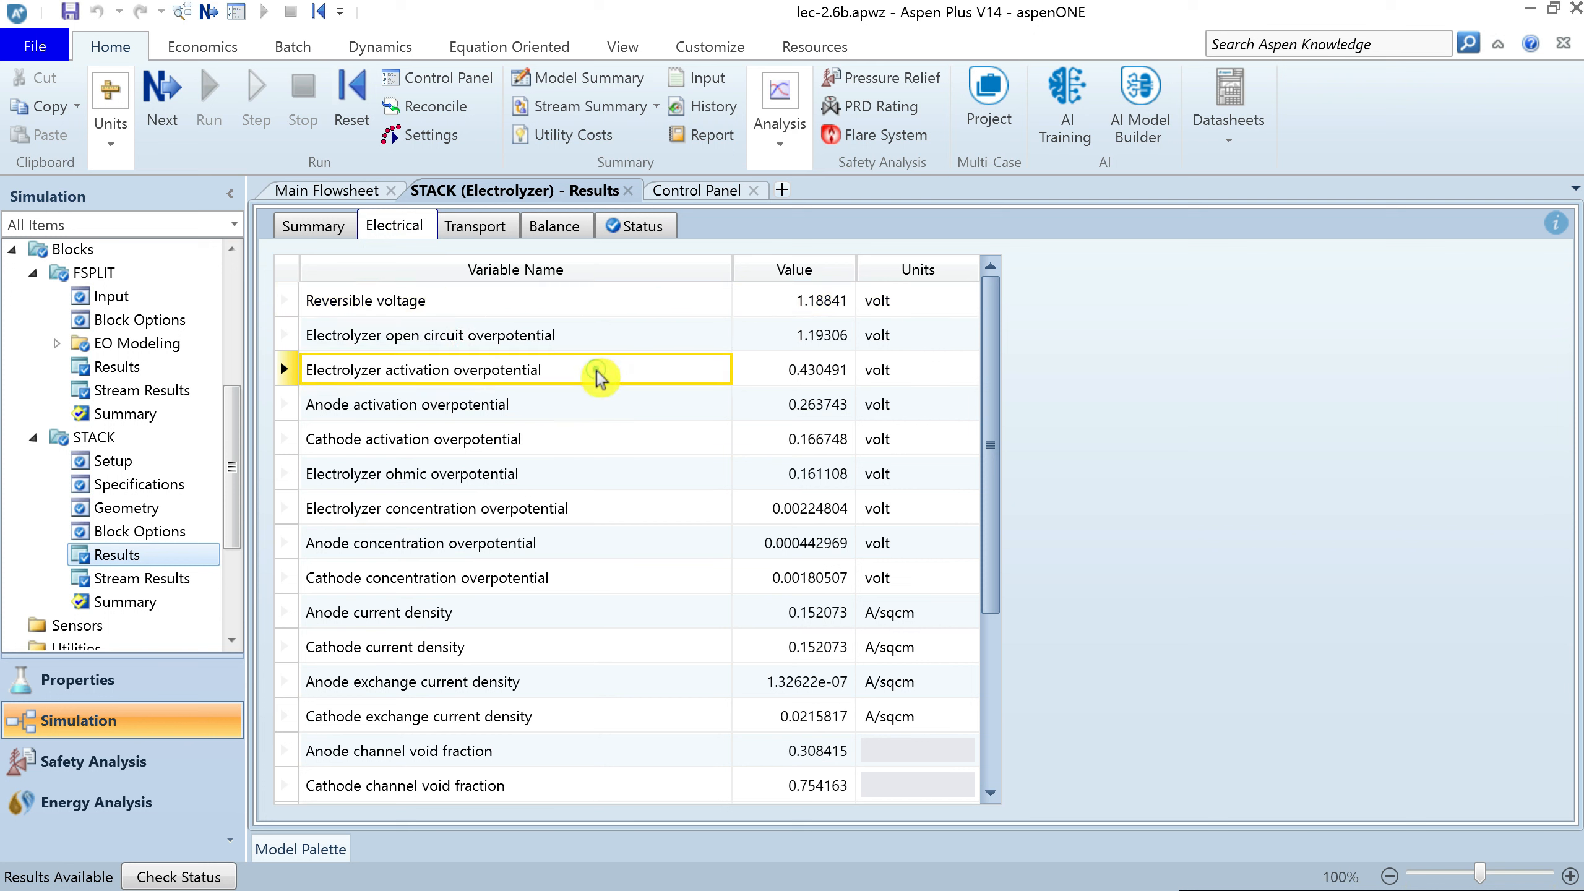
{"action": "left_click", "coordinate": [564, 473]}
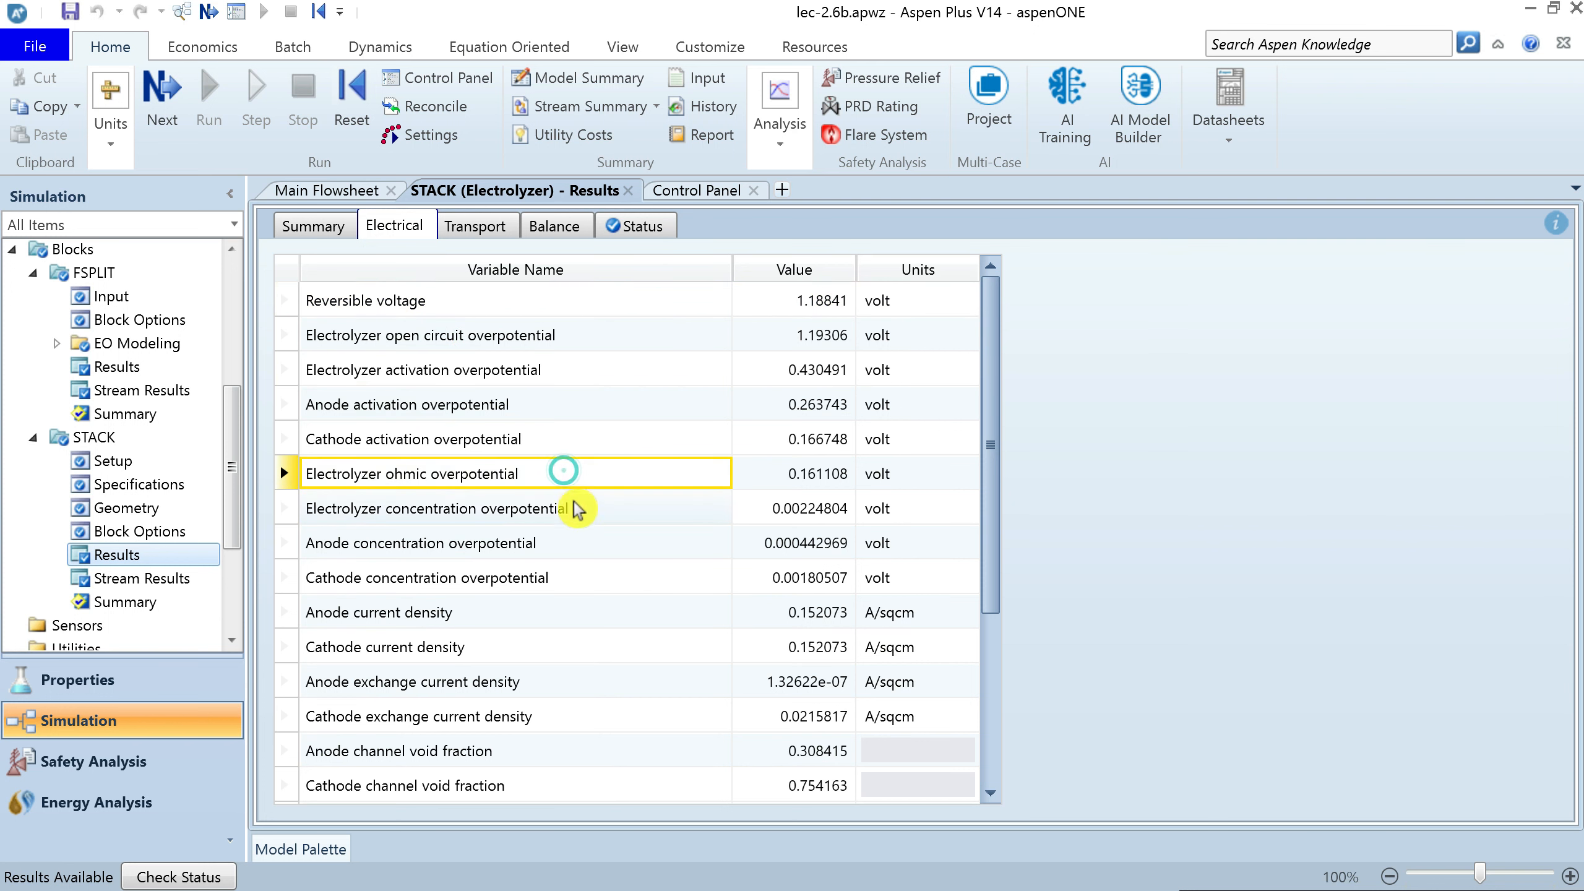
{"action": "left_click", "coordinate": [605, 511]}
{"action": "left_click", "coordinate": [797, 509]}
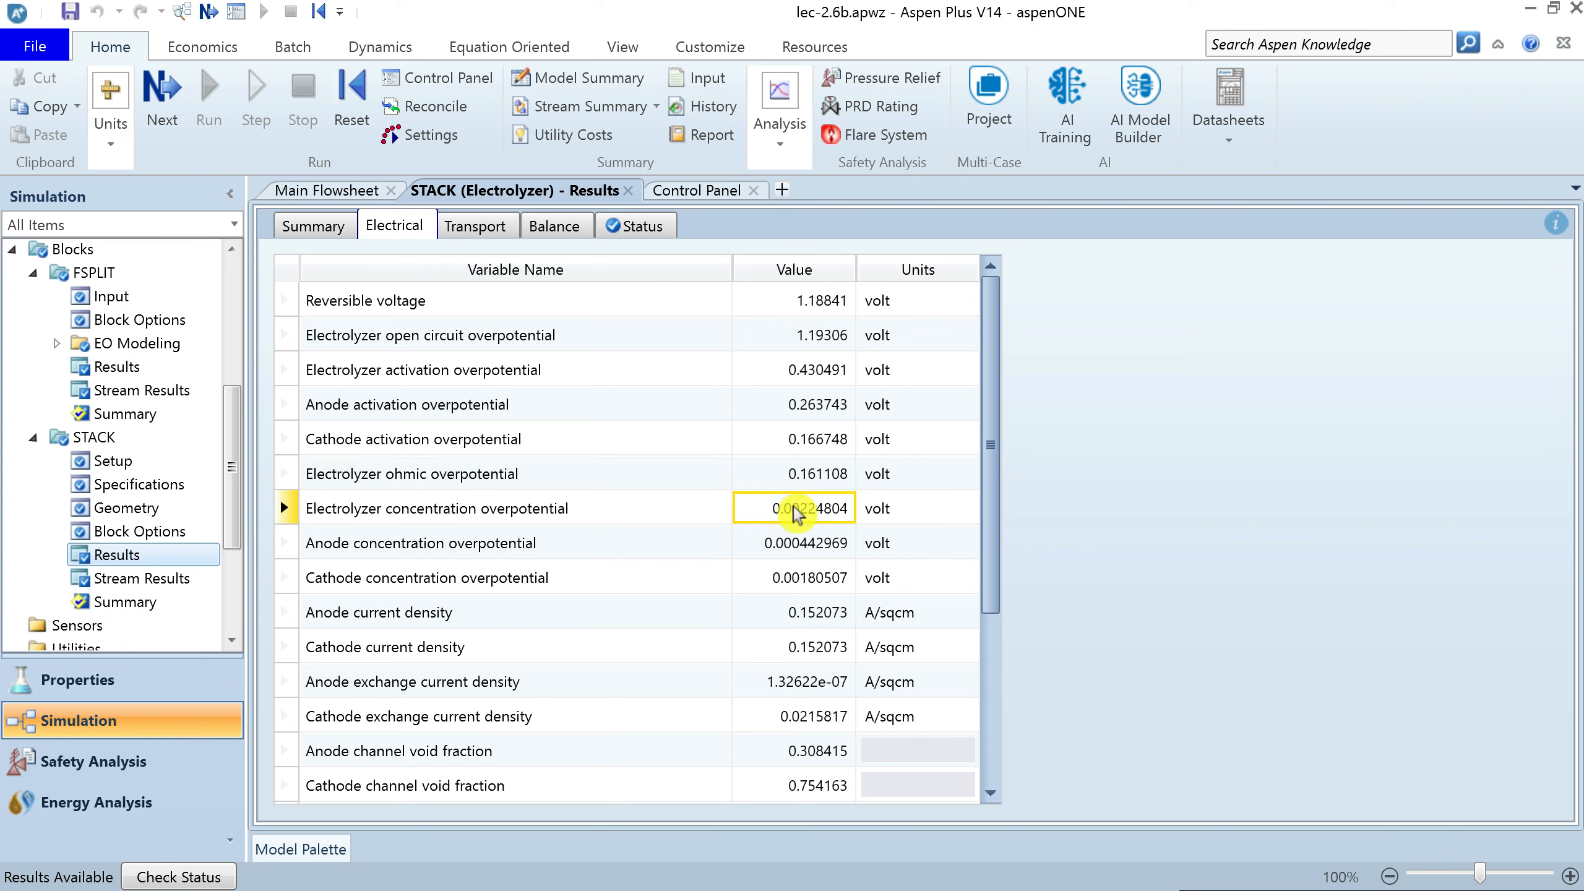
{"action": "left_click", "coordinate": [600, 376]}
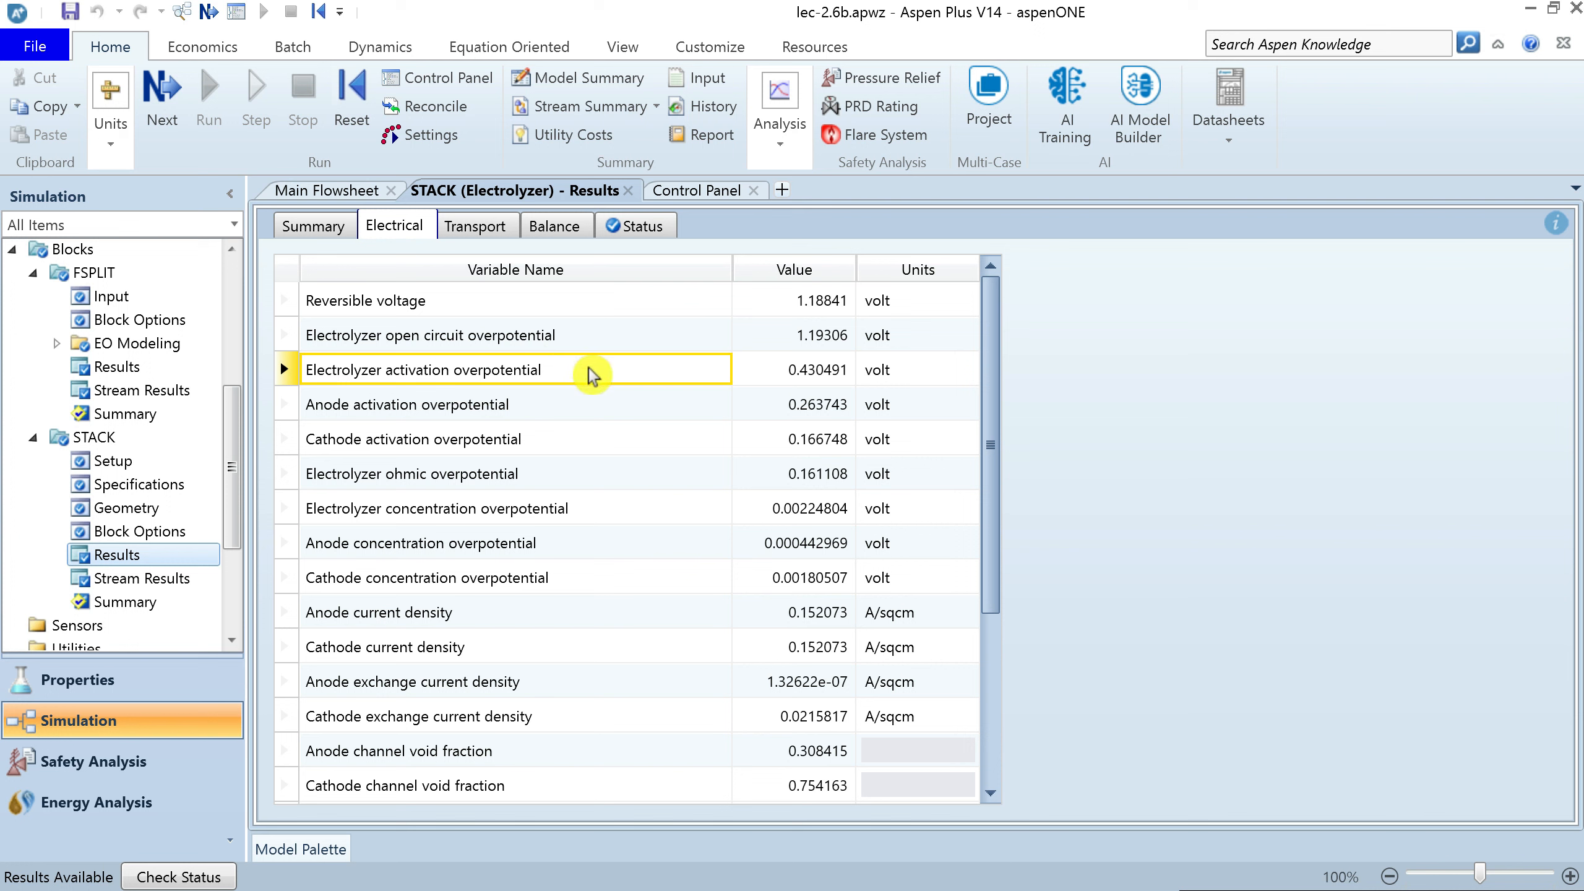
{"action": "left_click", "coordinate": [575, 475]}
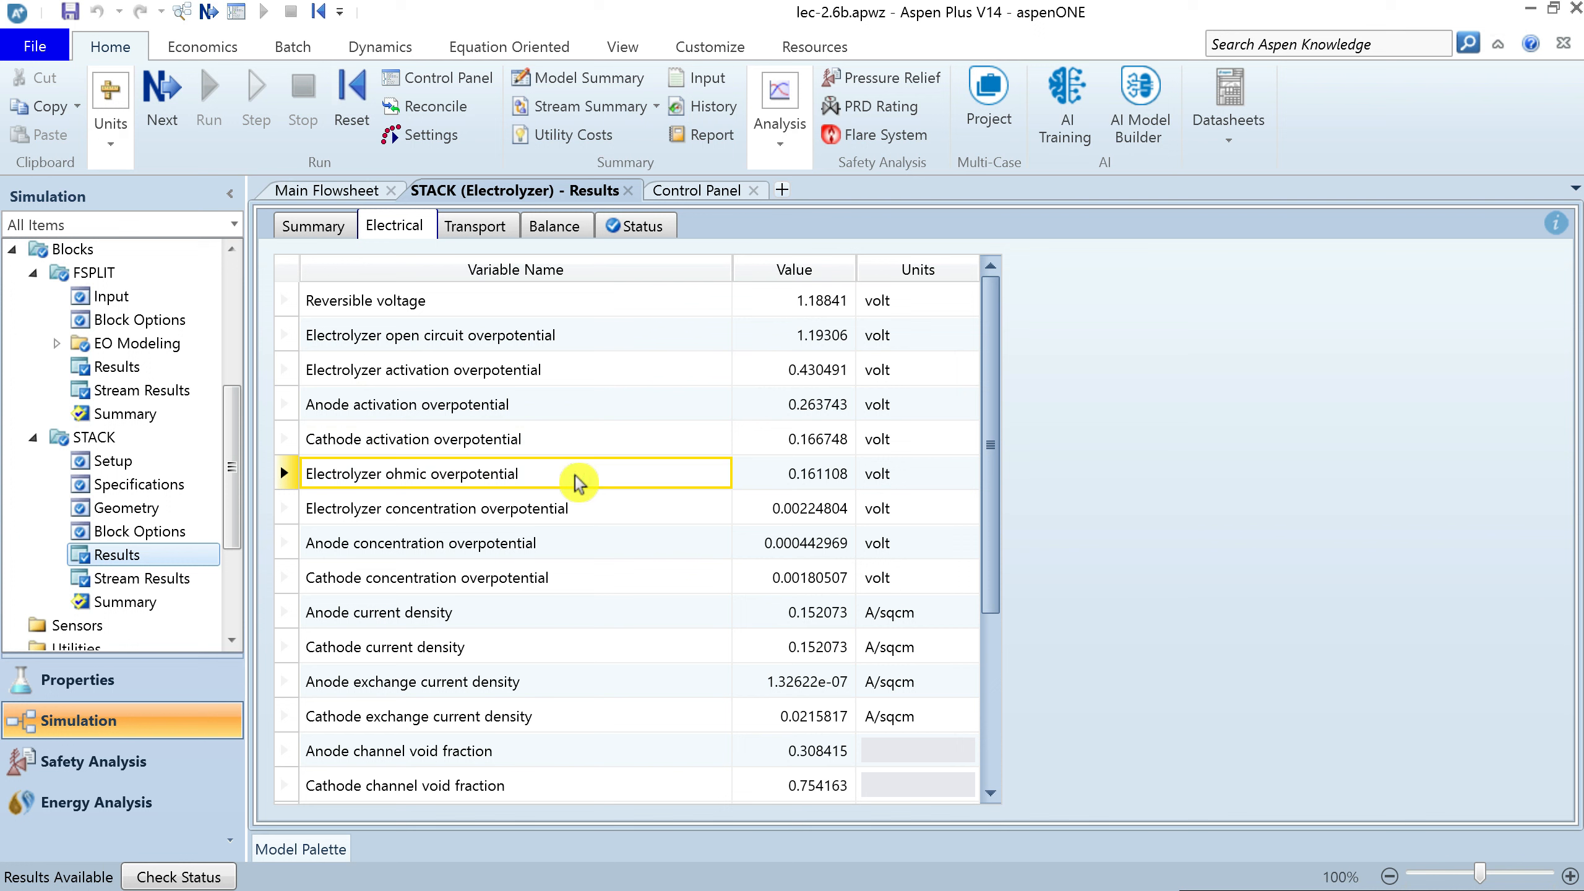
{"action": "left_click", "coordinate": [615, 520]}
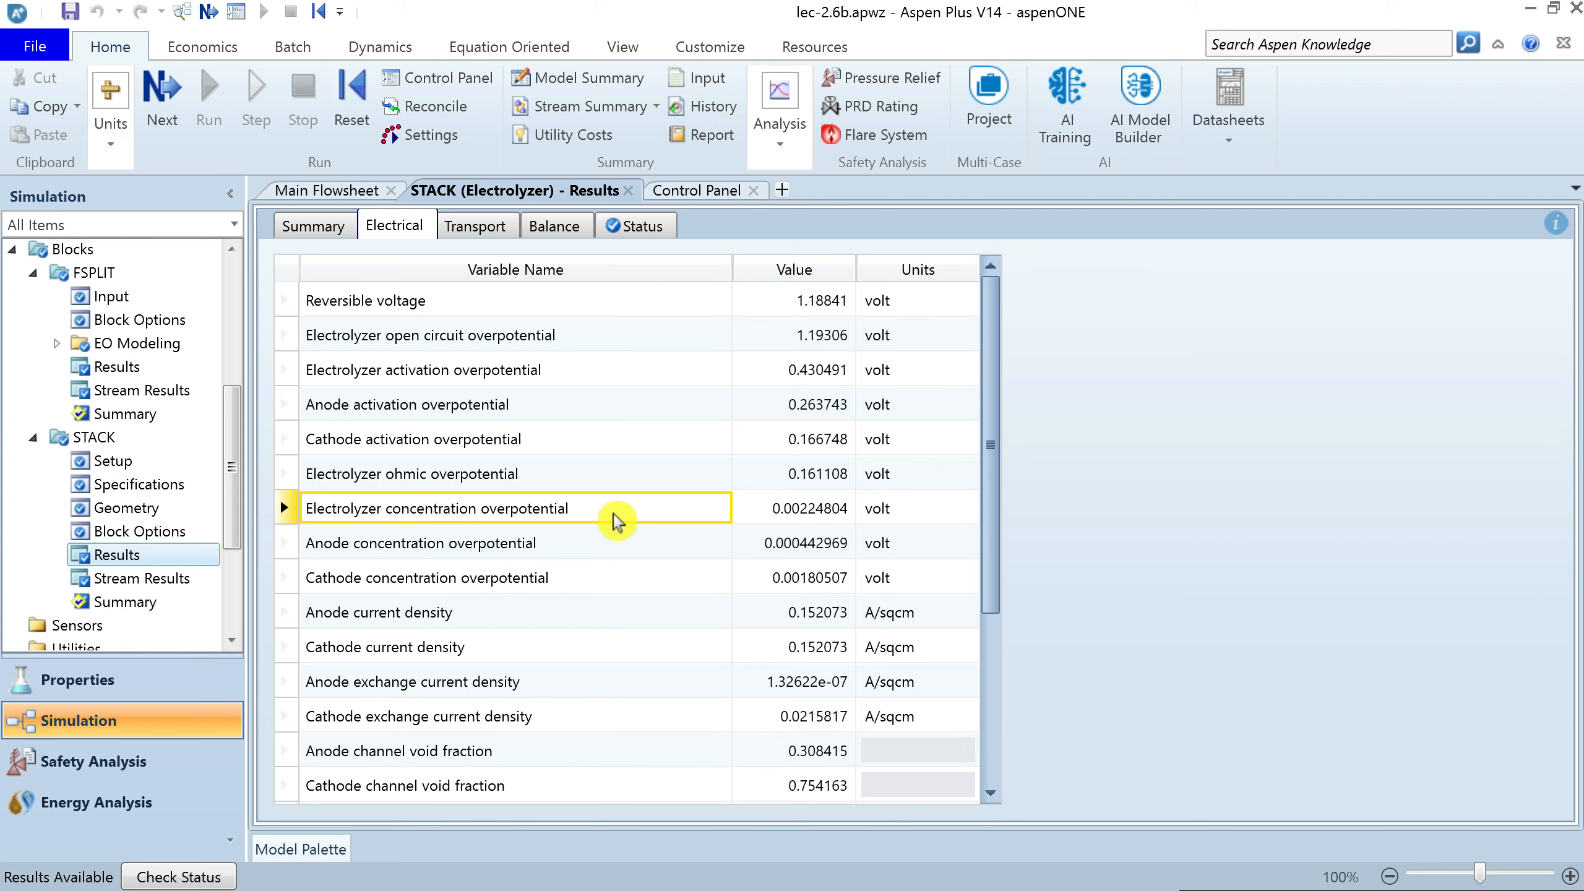
Compare the anode and cathode current densities, and display the anode current density in A/sqm
{"action": "left_click", "coordinate": [285, 612]}
{"action": "left_click", "coordinate": [286, 648]}
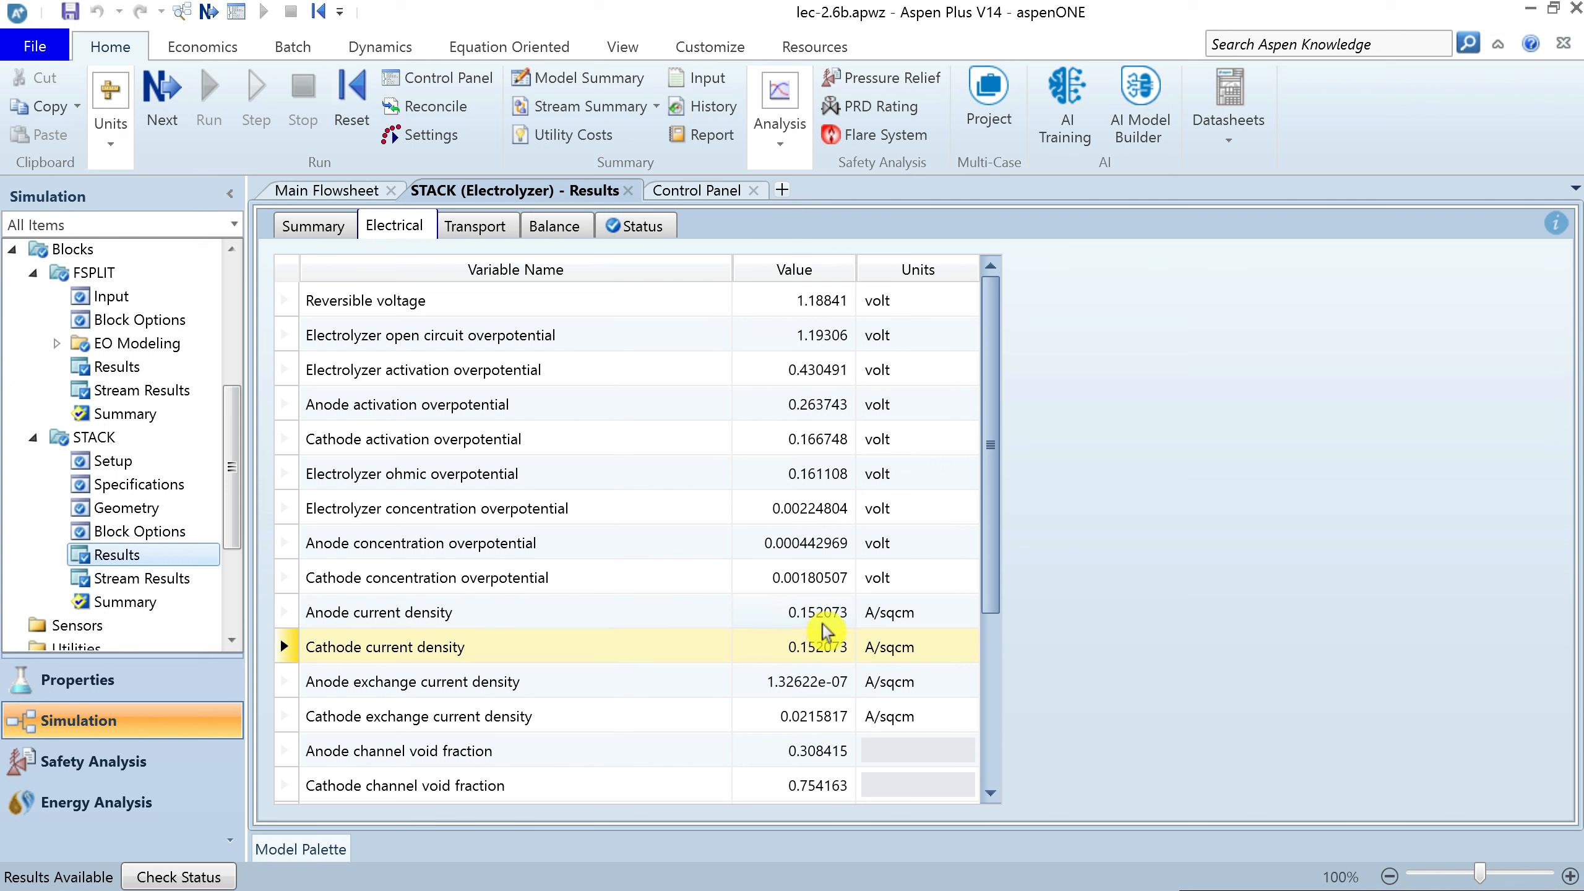
{"action": "left_click", "coordinate": [909, 615]}
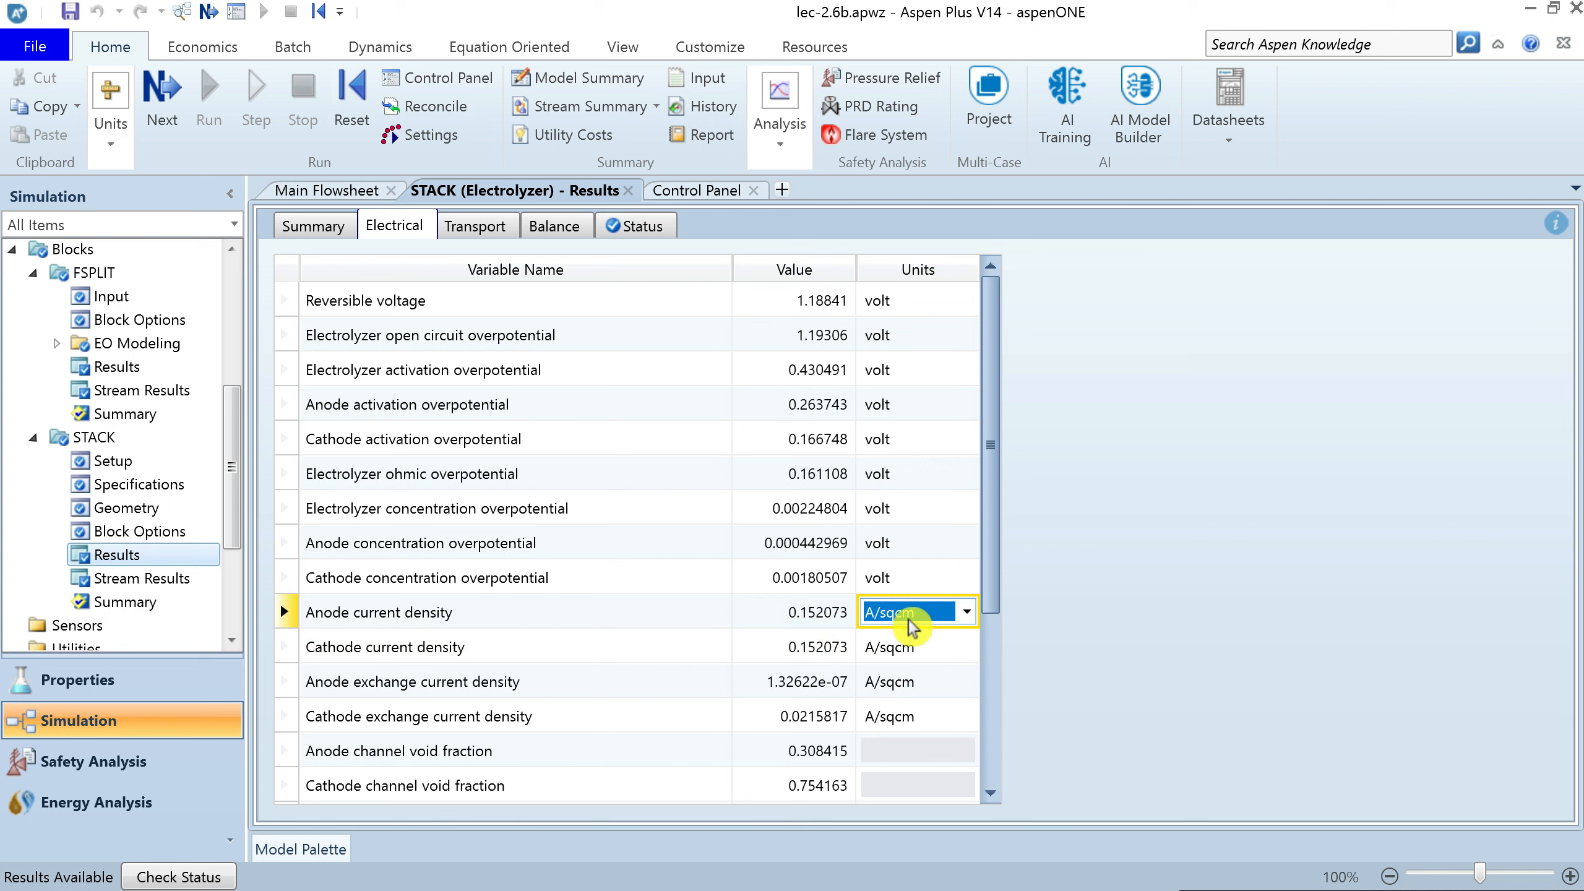
{"action": "left_click", "coordinate": [911, 624]}
{"action": "left_click", "coordinate": [898, 693]}
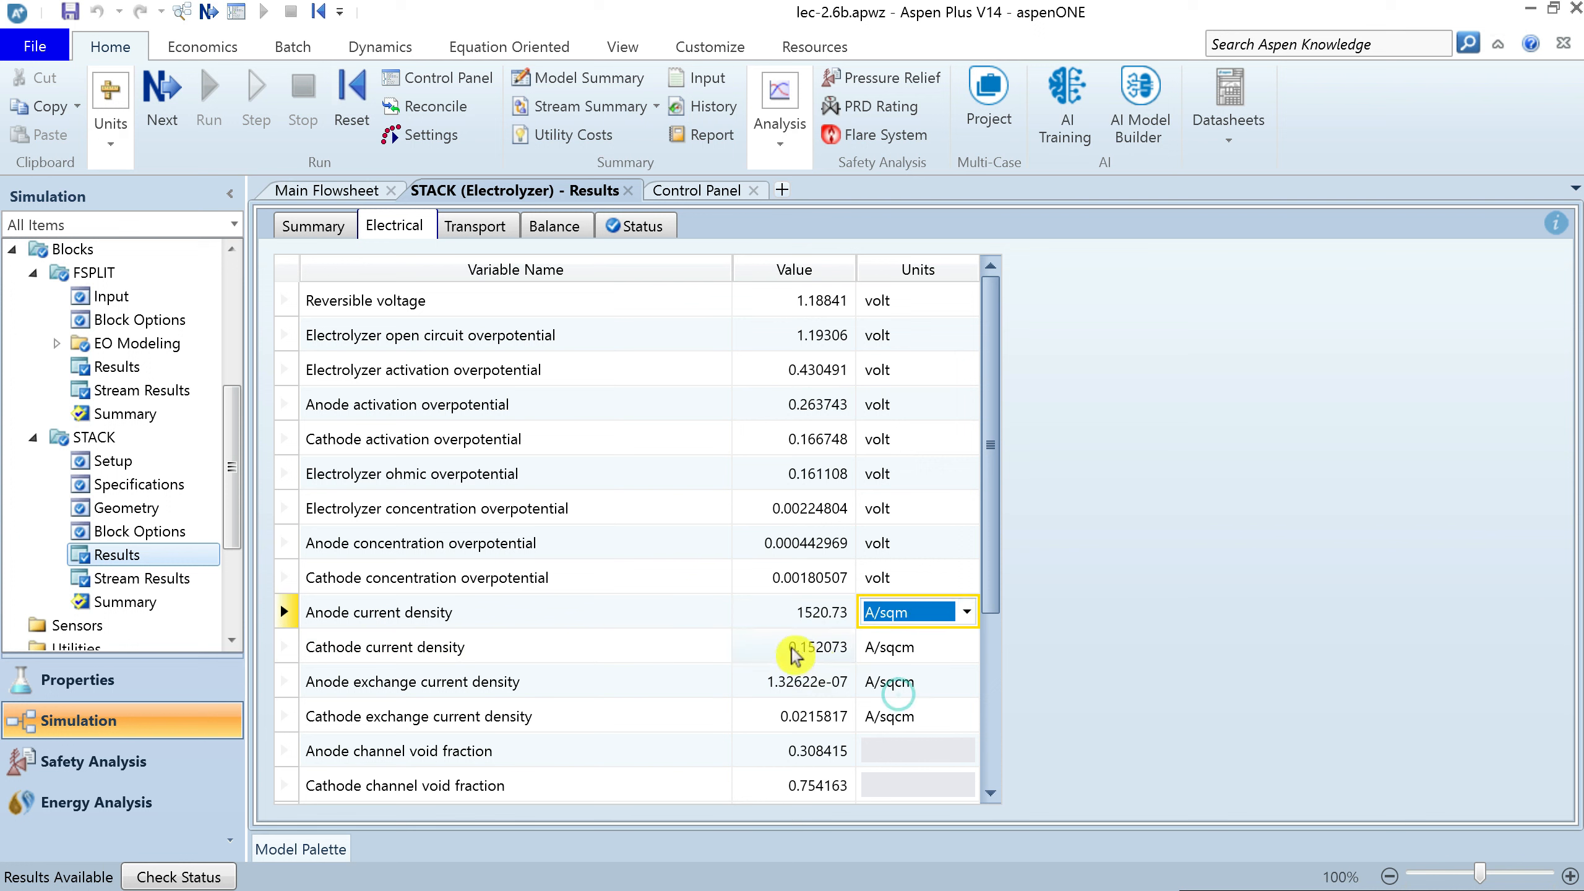
{"action": "left_click", "coordinate": [780, 616]}
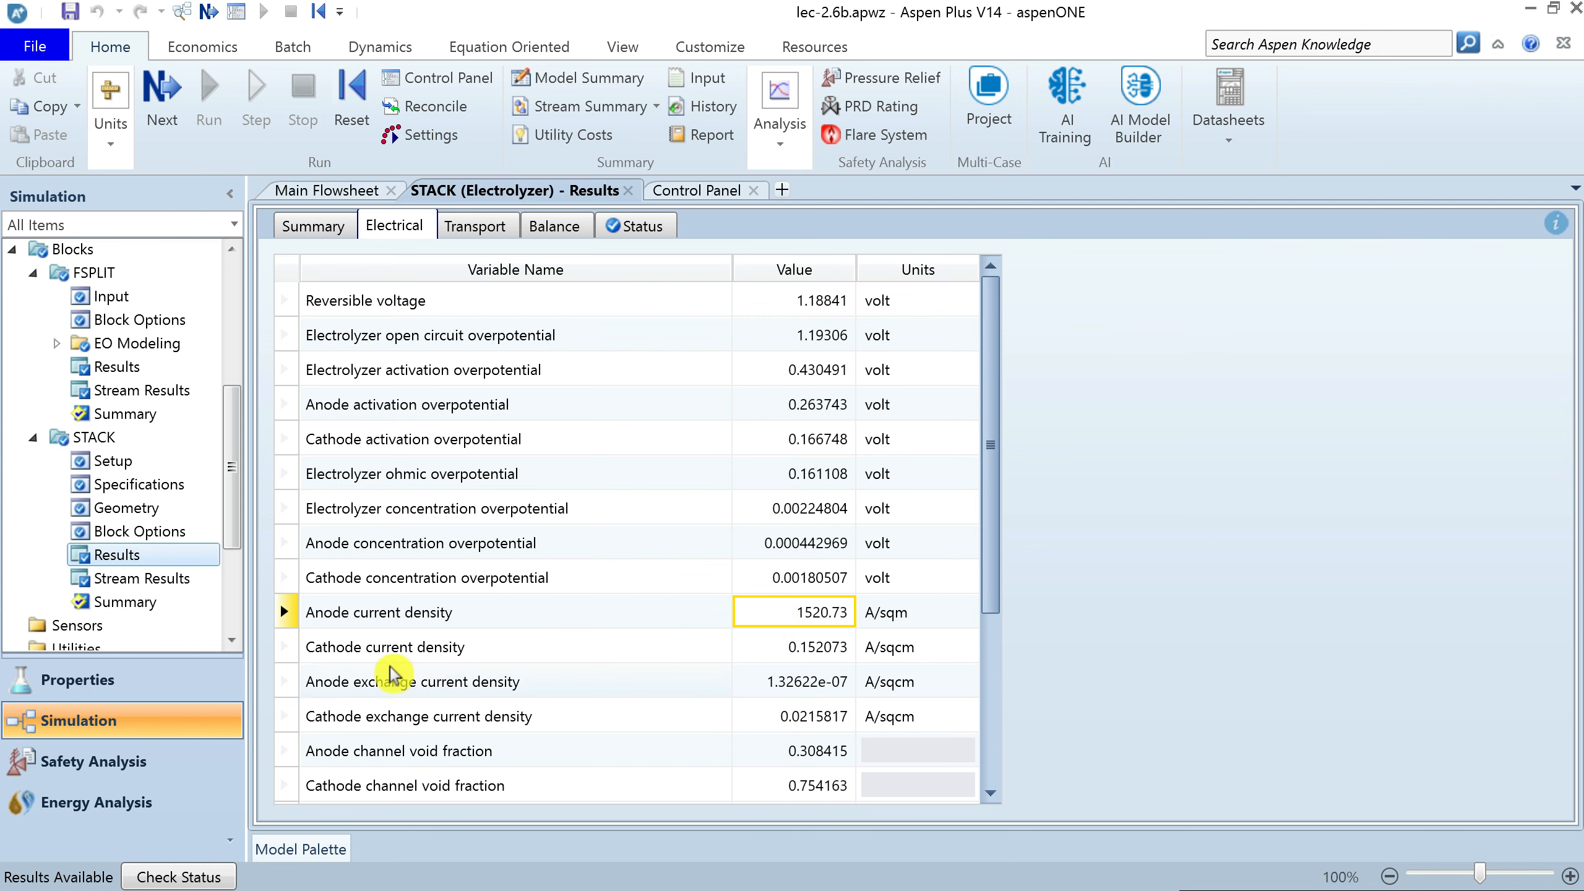
Check the anode and cathode exchange current densities and channel void fractions in the STACK electrical results
{"action": "left_click", "coordinate": [284, 683]}
{"action": "left_click_drag", "start_coordinate": [1001, 521], "coordinate": [993, 649]}
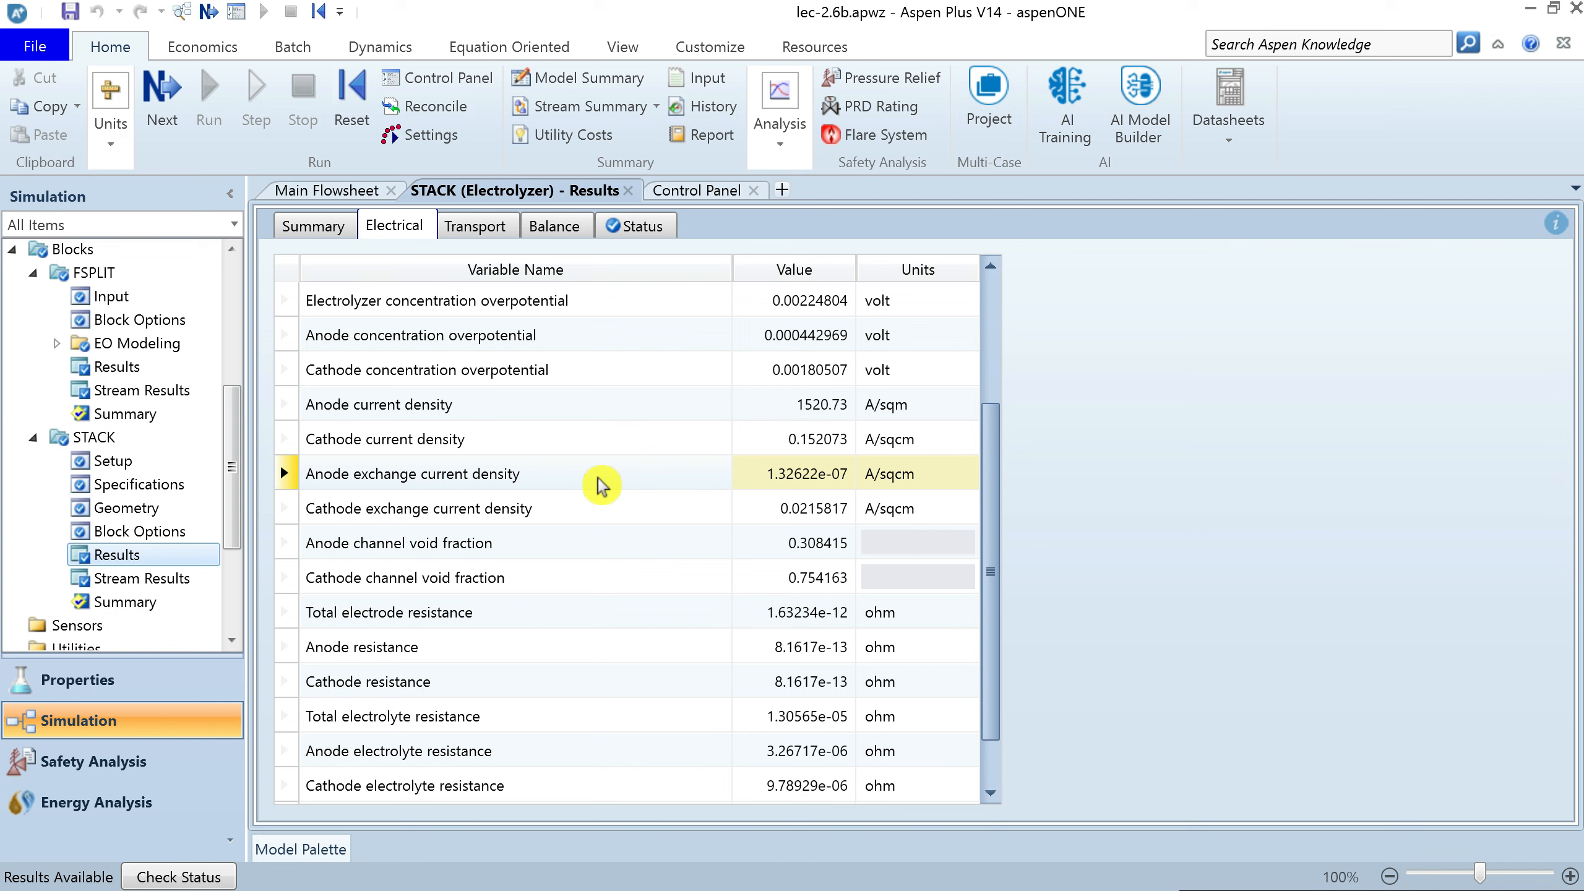
{"action": "left_click", "coordinate": [283, 543]}
{"action": "left_click", "coordinate": [286, 579]}
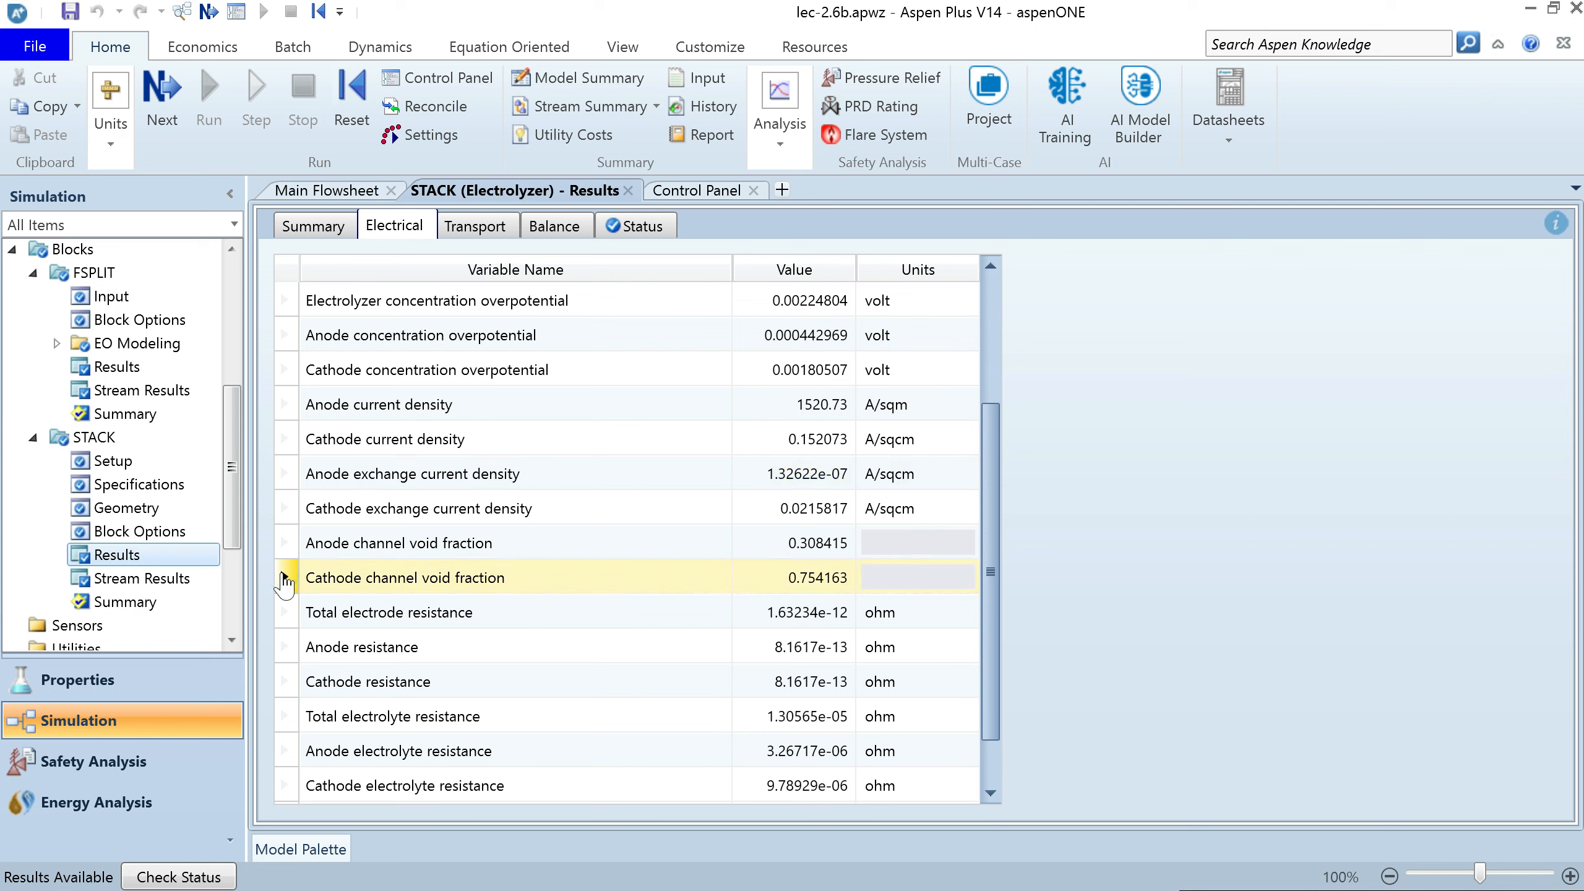
Examine the electrode, electrolyte and membrane resistances and the electrolyte solution conductivity in the STACK electrical results
{"action": "left_click", "coordinate": [284, 612]}
{"action": "left_click", "coordinate": [400, 648]}
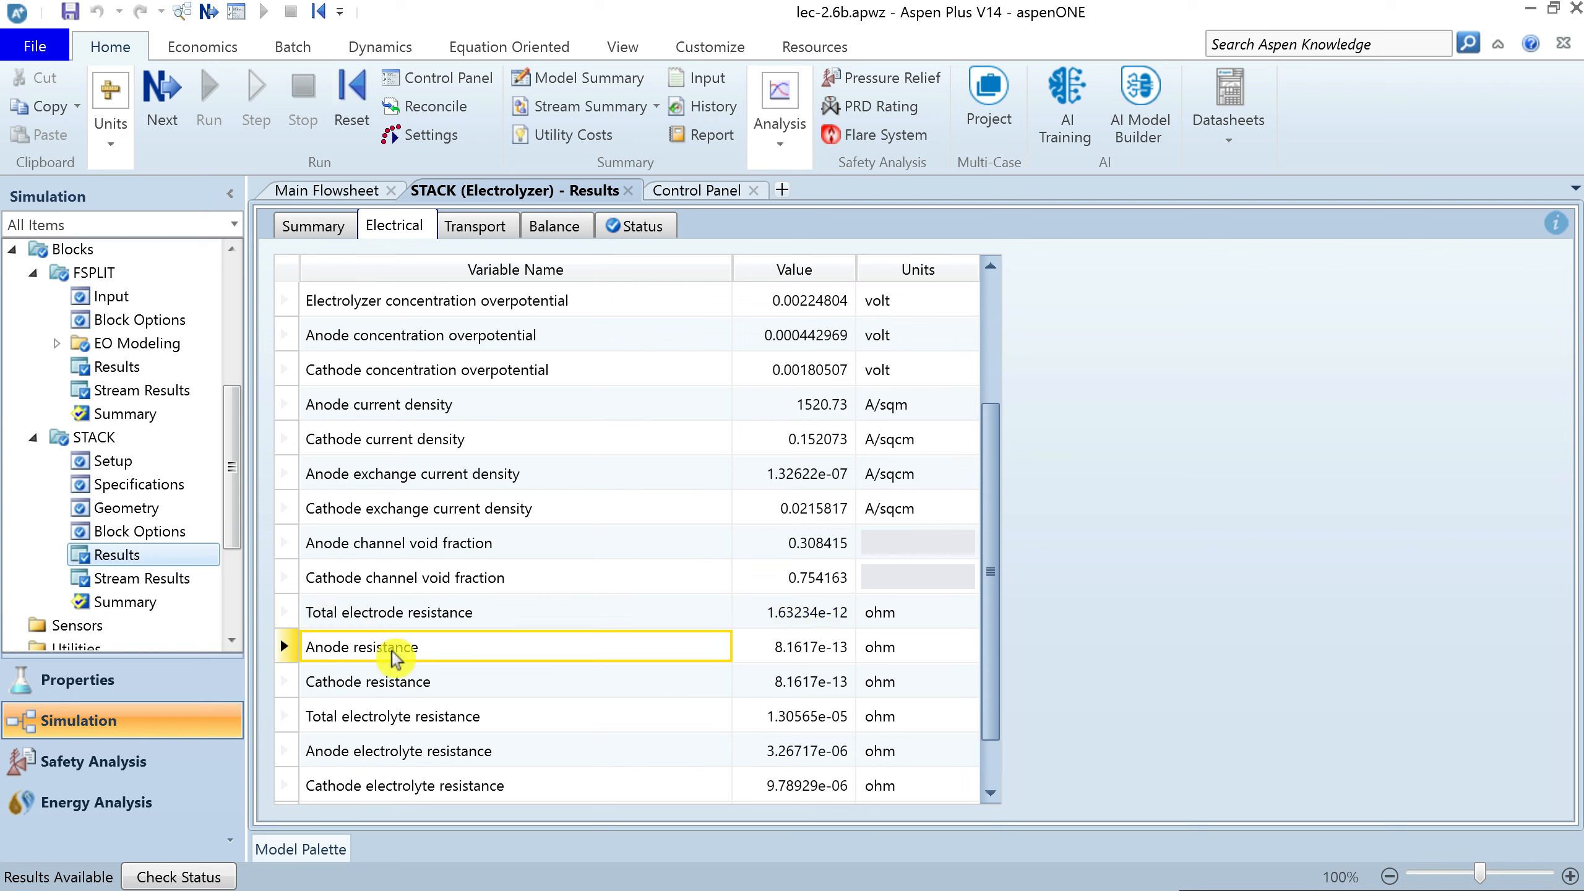
{"action": "left_click", "coordinate": [413, 682]}
{"action": "left_click", "coordinate": [475, 718]}
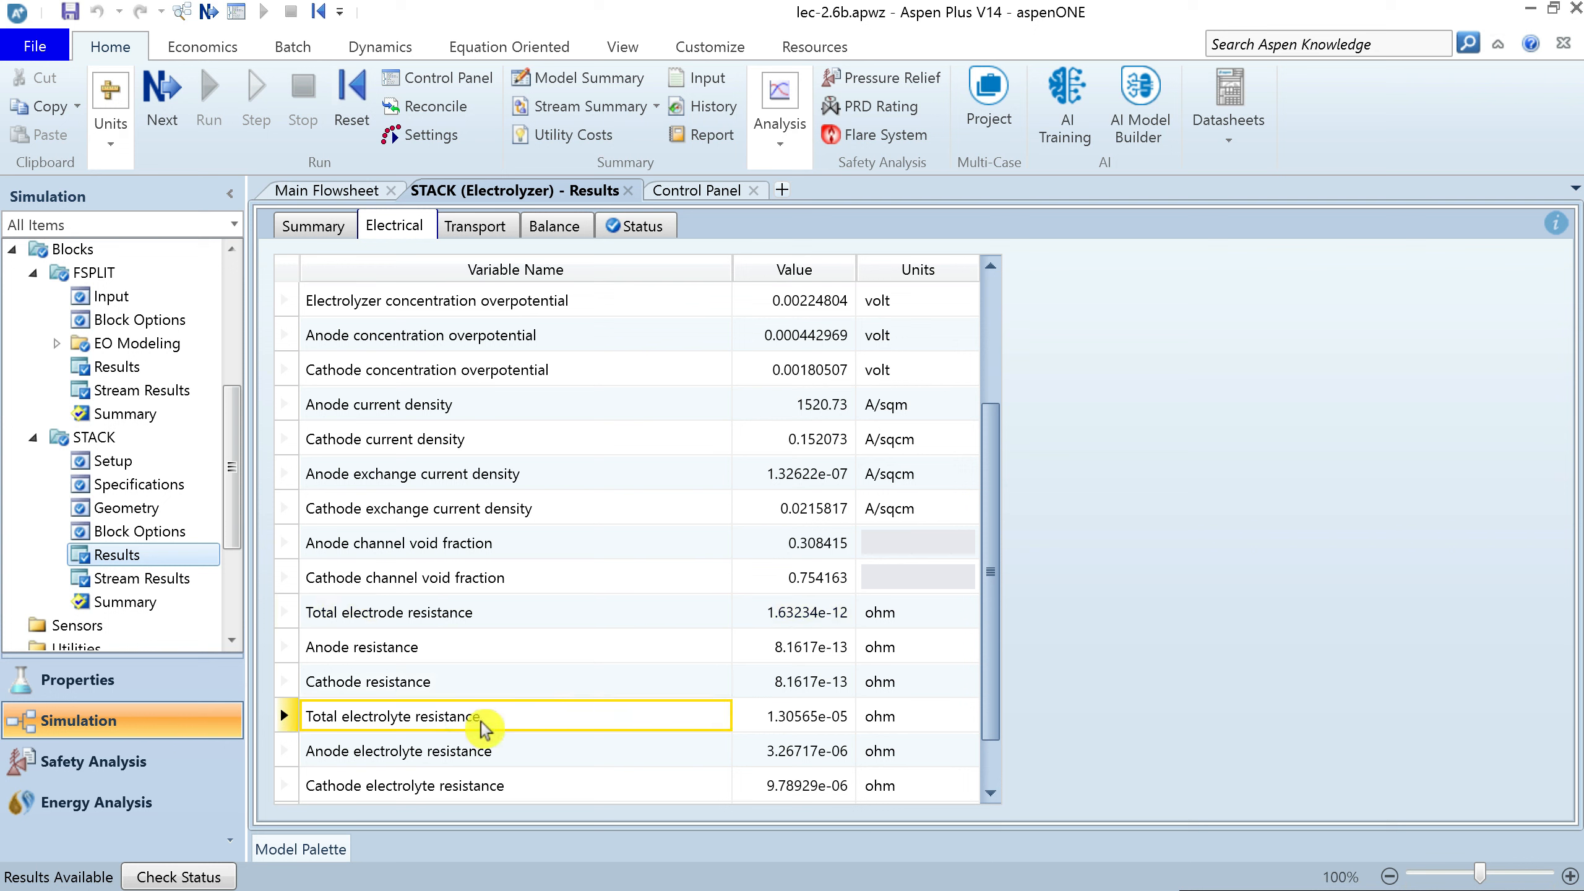
{"action": "key", "text": "Down"}
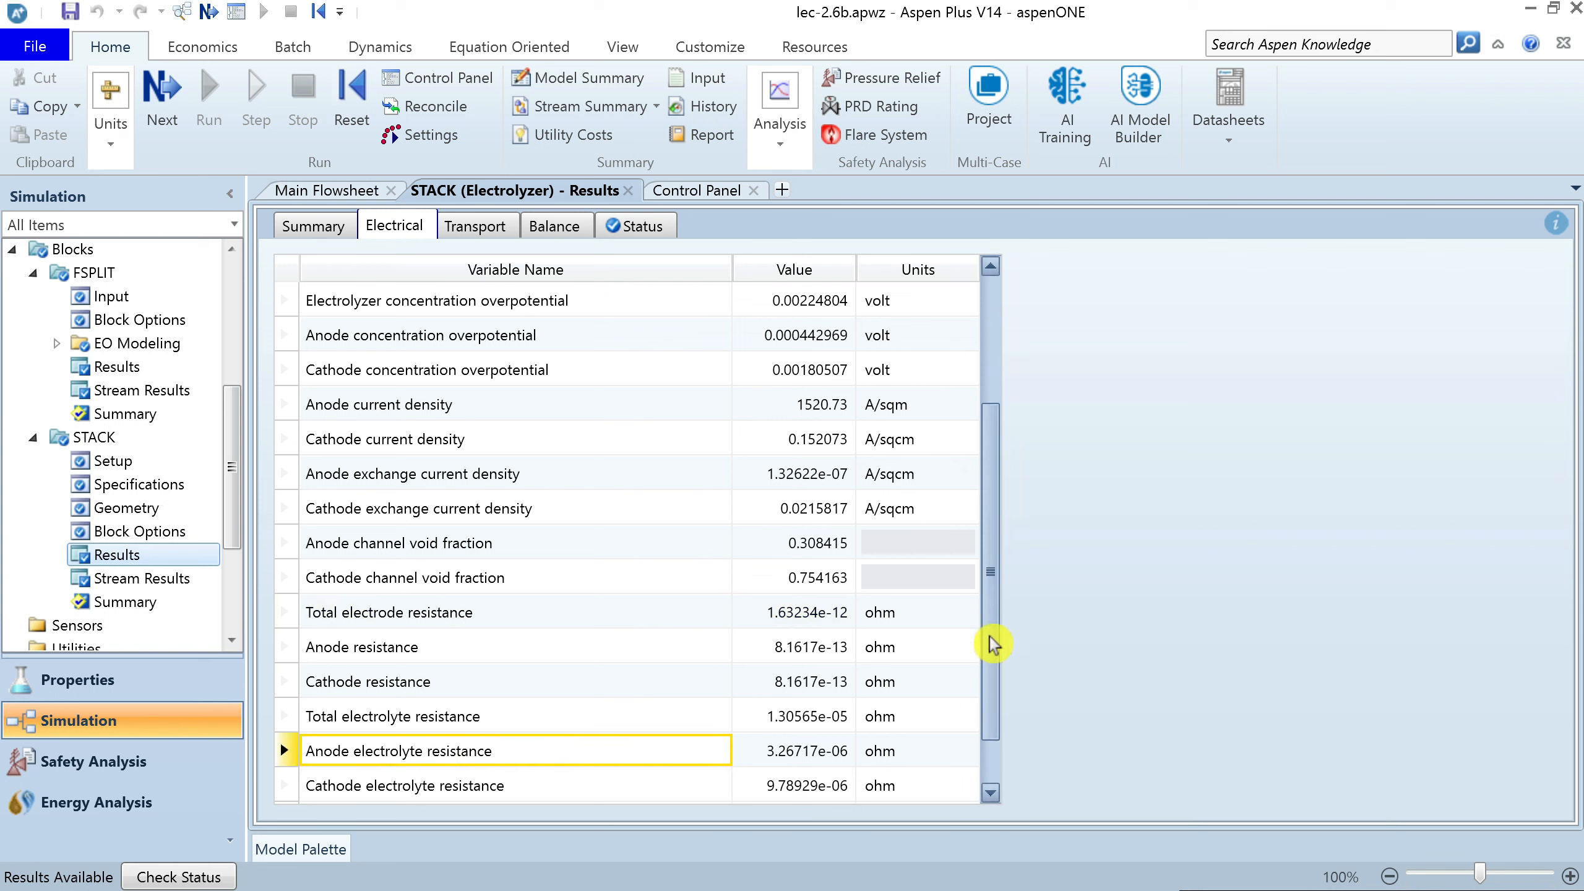
{"action": "scroll", "coordinate": [991, 749], "scroll_direction": "down", "scroll_amount": 2}
{"action": "left_click", "coordinate": [658, 783]}
{"action": "left_click", "coordinate": [911, 786]}
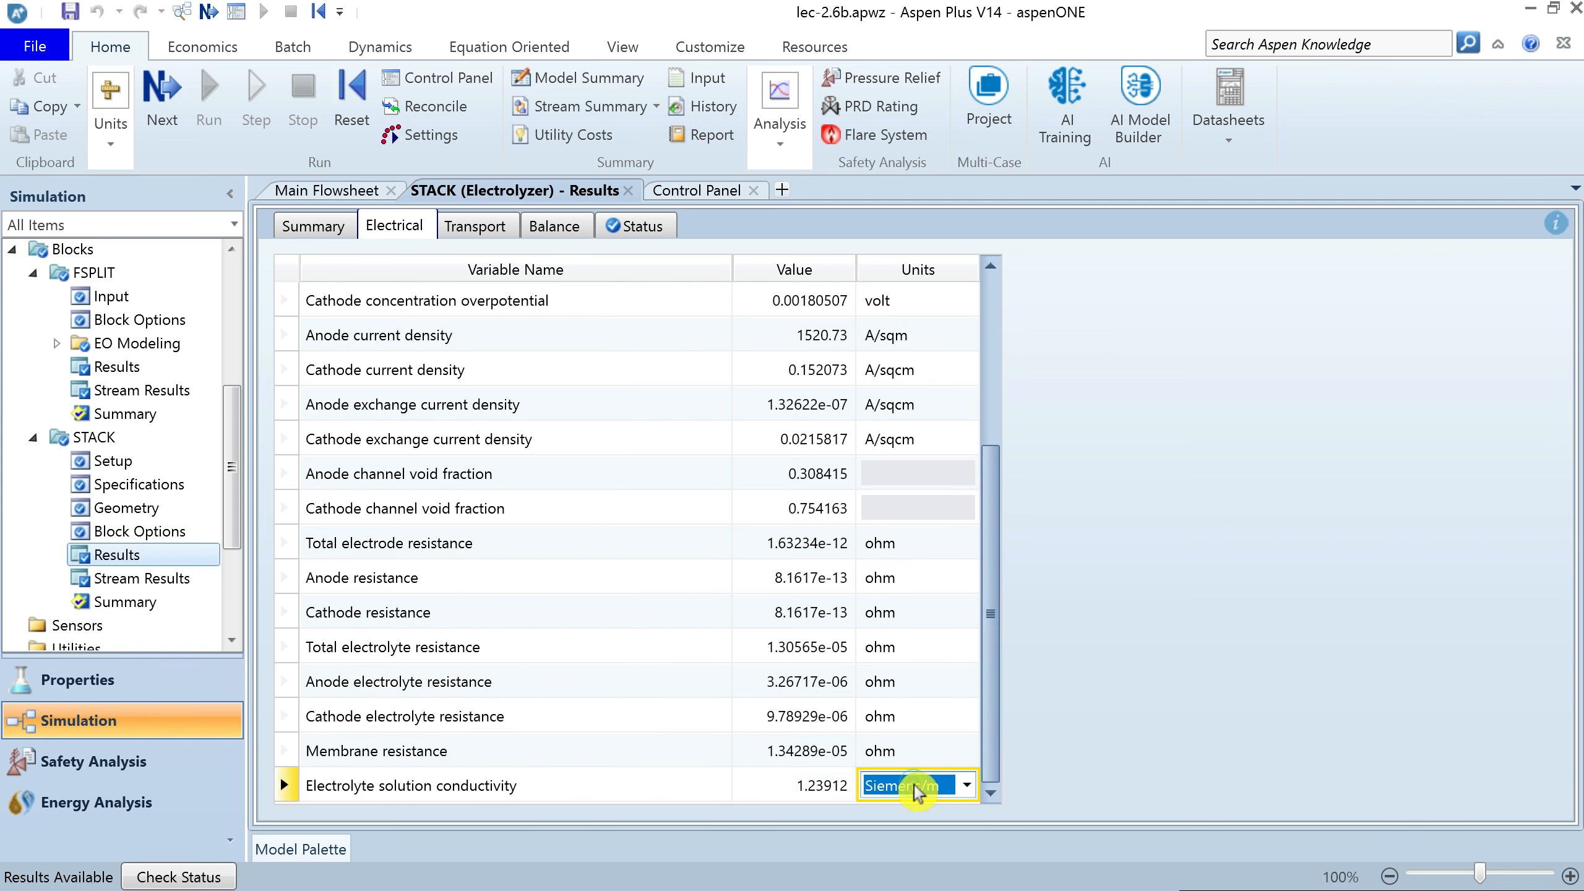
Review the STACK transport results, from the hydrogen and oxygen cross-membrane flows to the binary, Knudsen and effective diffusivities
{"action": "left_click", "coordinate": [478, 230]}
{"action": "left_click", "coordinate": [571, 335]}
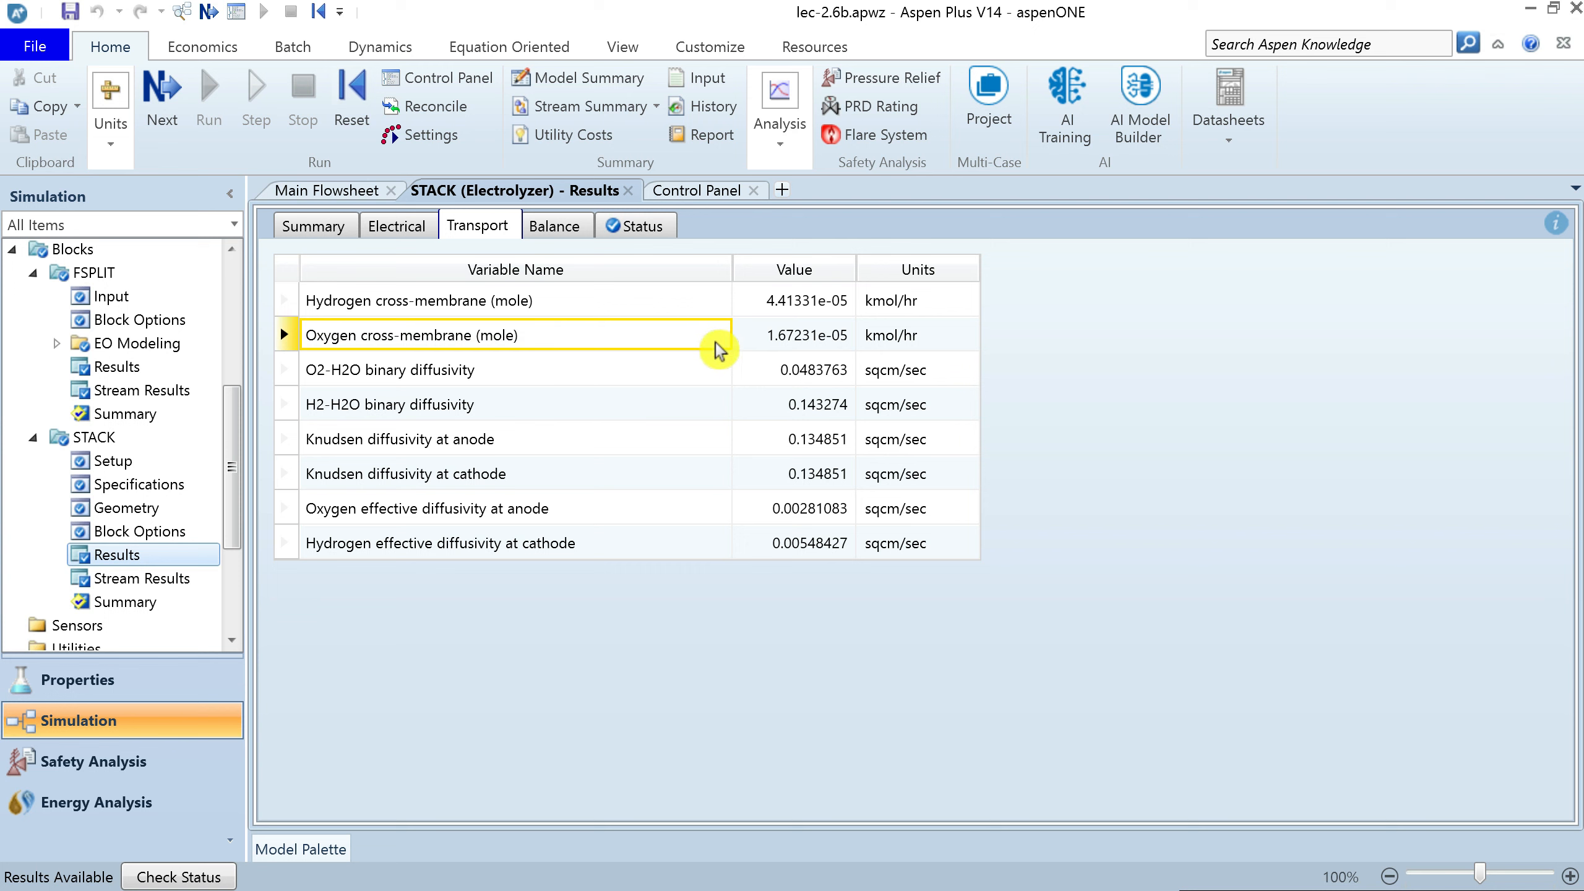
{"action": "left_click", "coordinate": [693, 369]}
{"action": "left_click", "coordinate": [693, 406]}
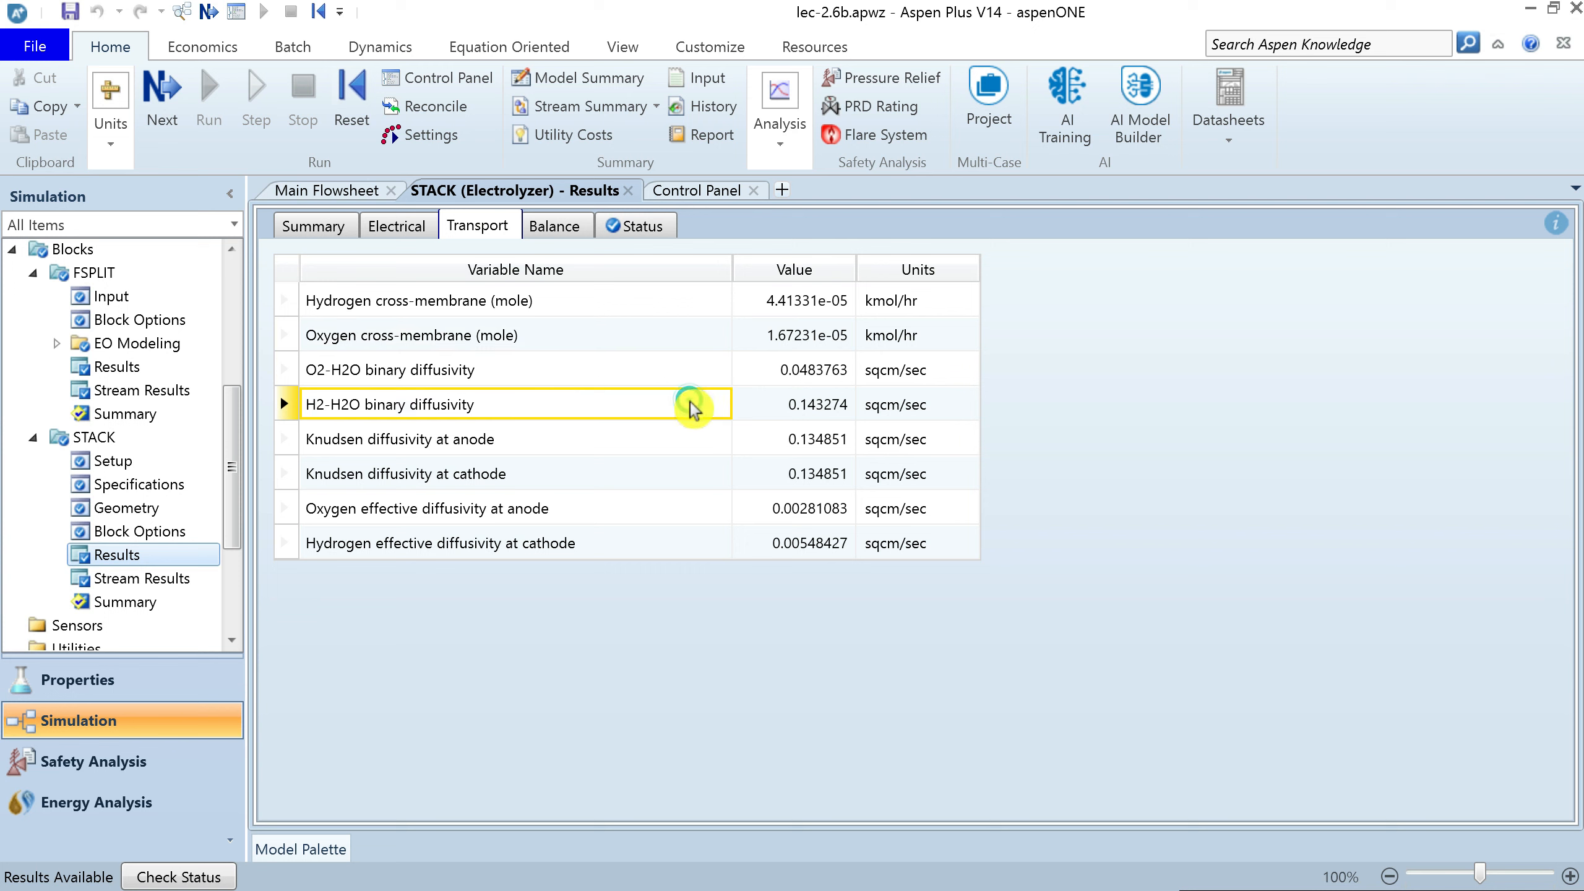
{"action": "left_click", "coordinate": [693, 439]}
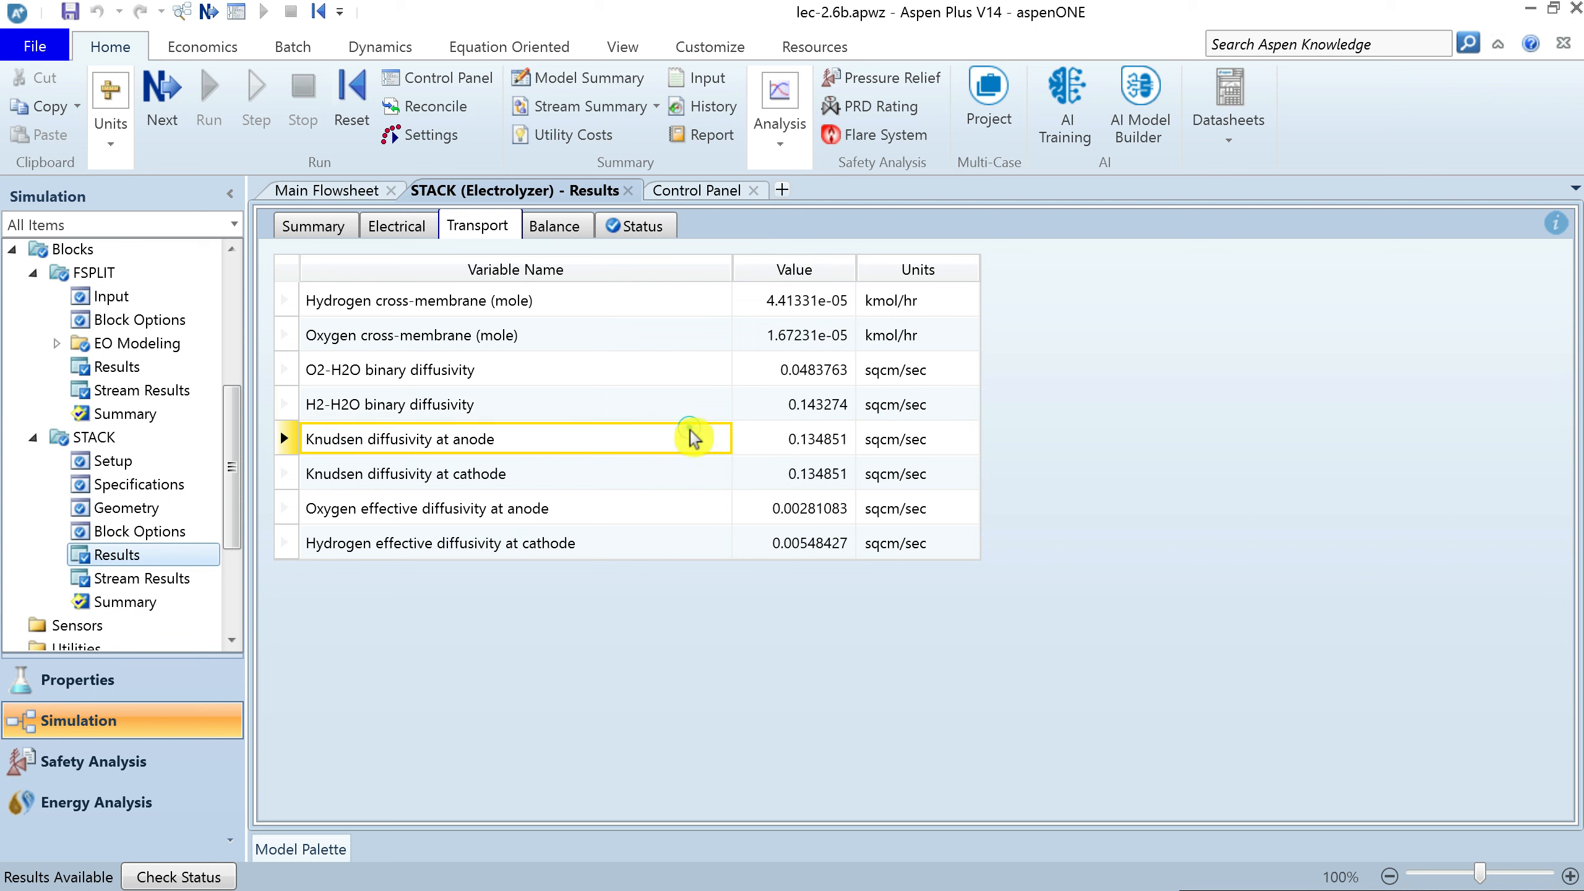
{"action": "left_click", "coordinate": [681, 472]}
{"action": "left_click", "coordinate": [687, 508]}
{"action": "left_click", "coordinate": [693, 541]}
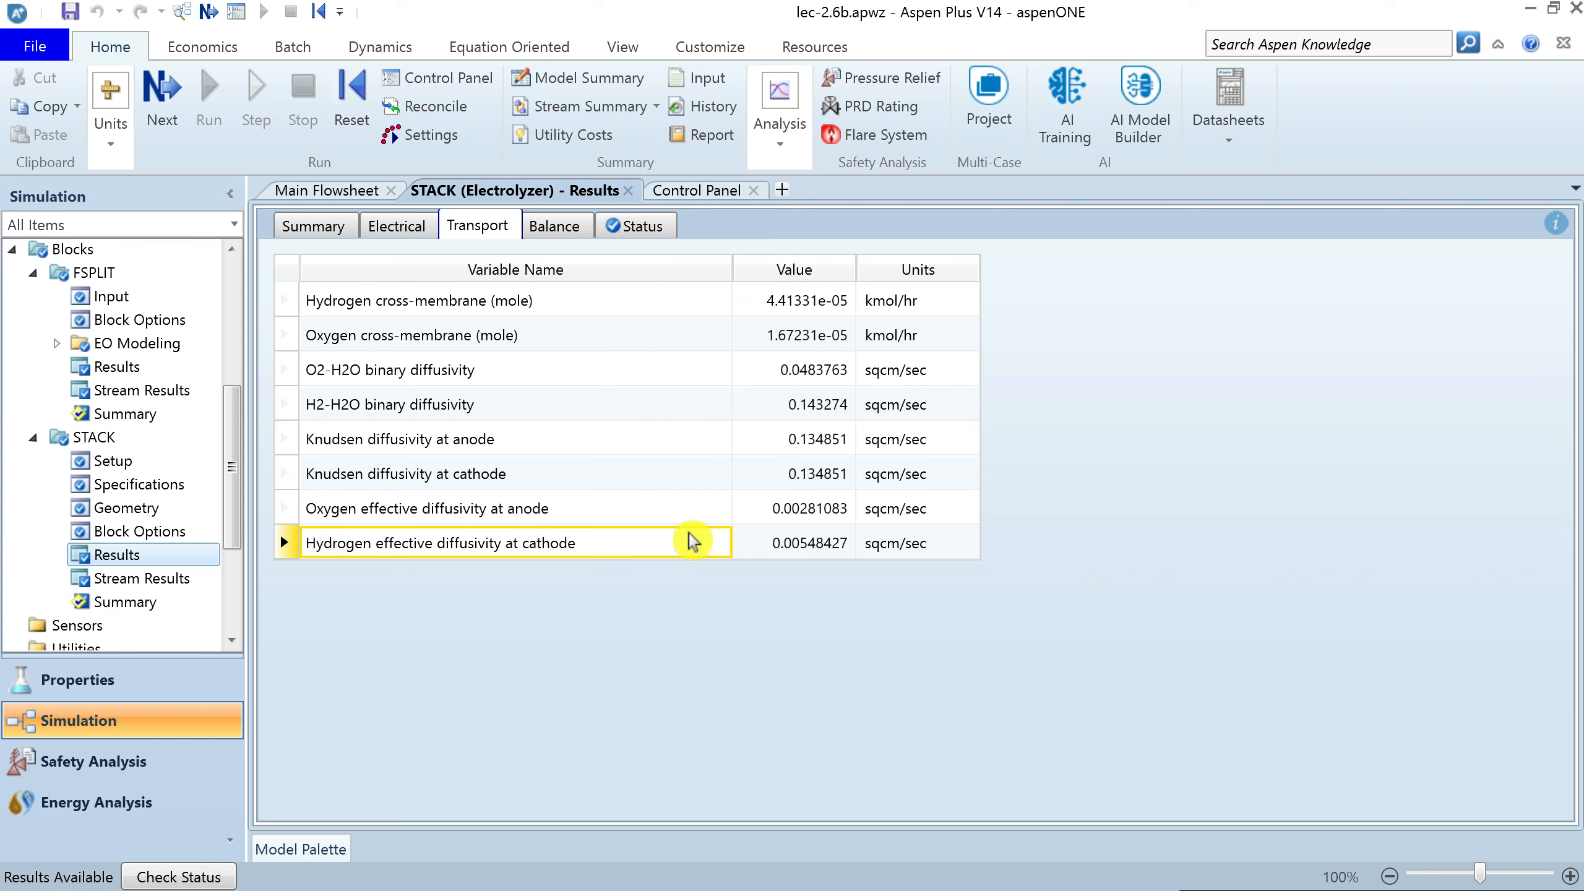
Compare temperature, pressure and molar vapor fraction of the inlet and outlet streams in the STACK stream results
{"action": "left_click", "coordinate": [167, 583]}
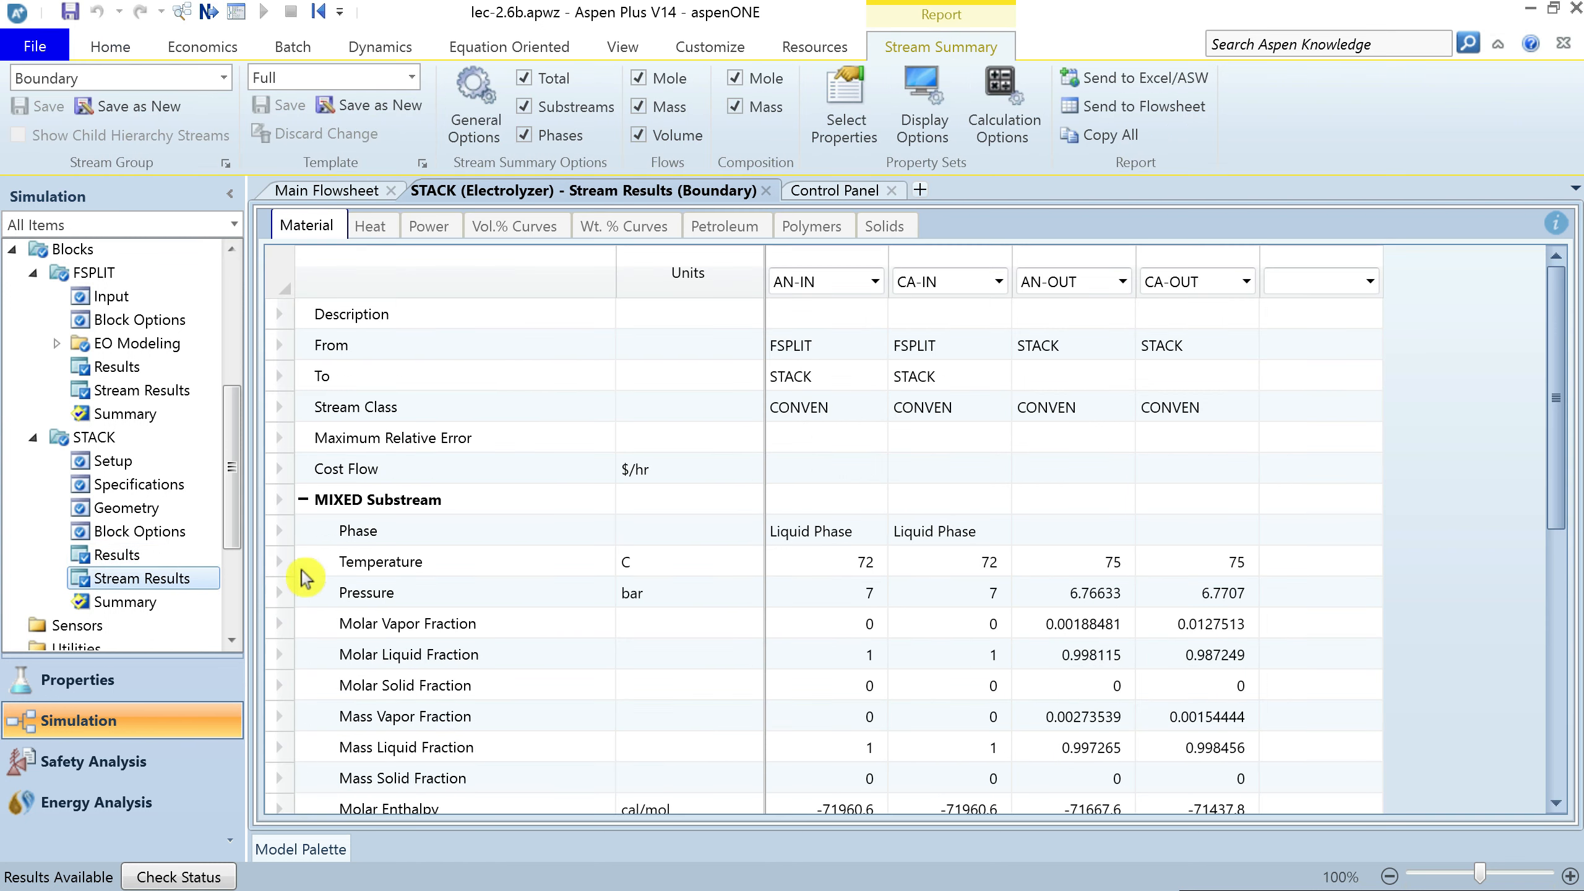
{"action": "left_click", "coordinate": [284, 562]}
{"action": "left_click_drag", "start_coordinate": [285, 595], "coordinate": [280, 627]}
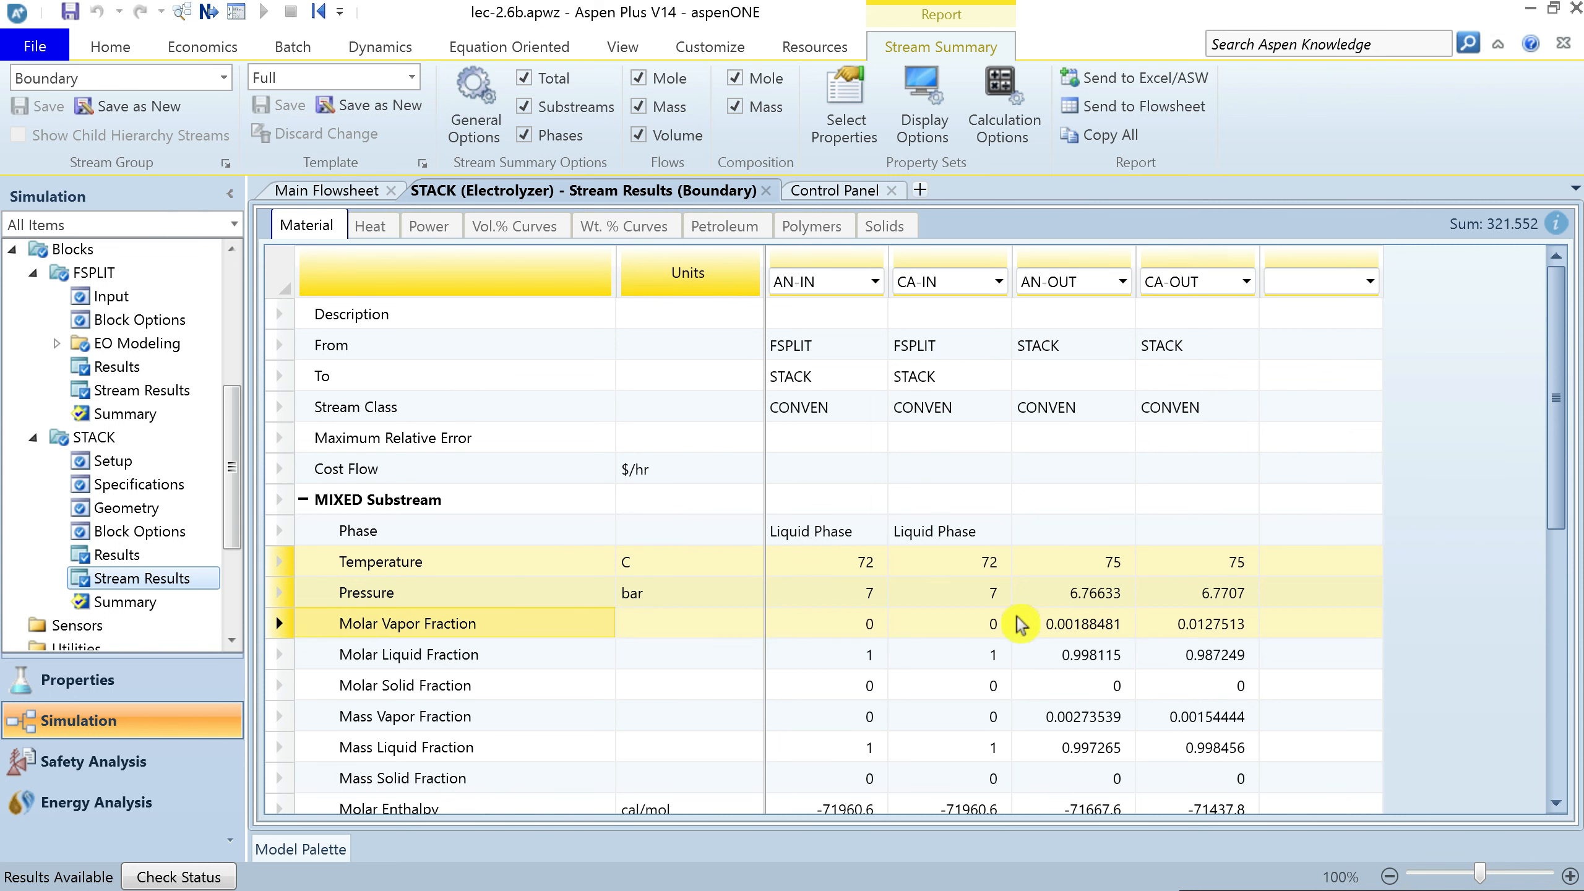
{"action": "scroll", "coordinate": [1259, 618], "scroll_direction": "down", "scroll_amount": 3}
{"action": "scroll", "coordinate": [1157, 608], "scroll_direction": "down", "scroll_amount": 3}
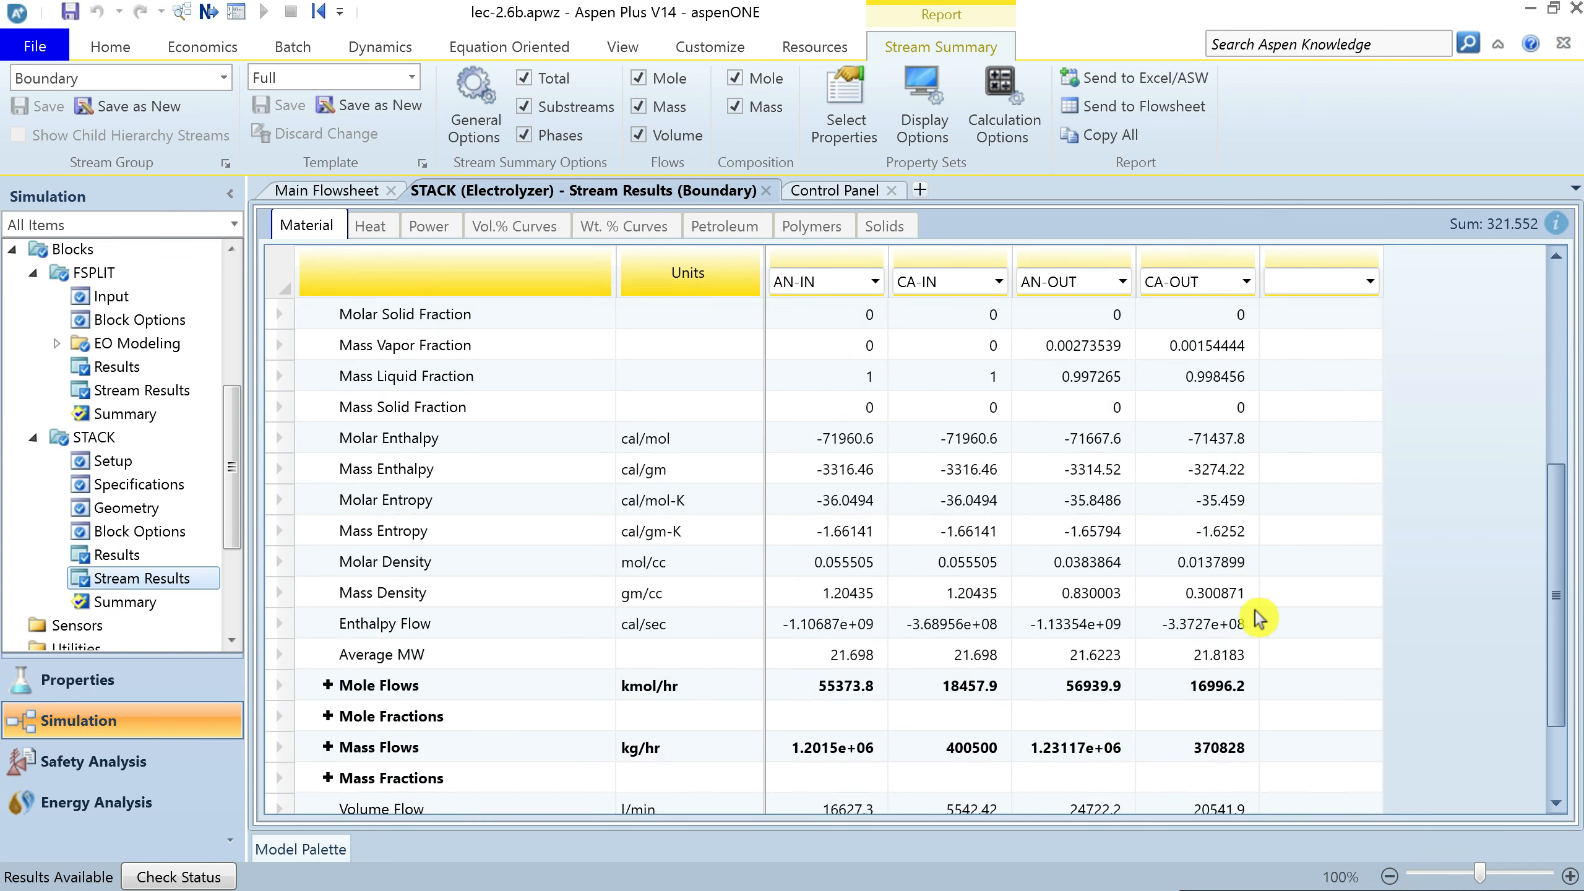
Expand the mole fractions in the stream results and check H2 in CA-OUT and KOH in AN-OUT
{"action": "left_click", "coordinate": [327, 593]}
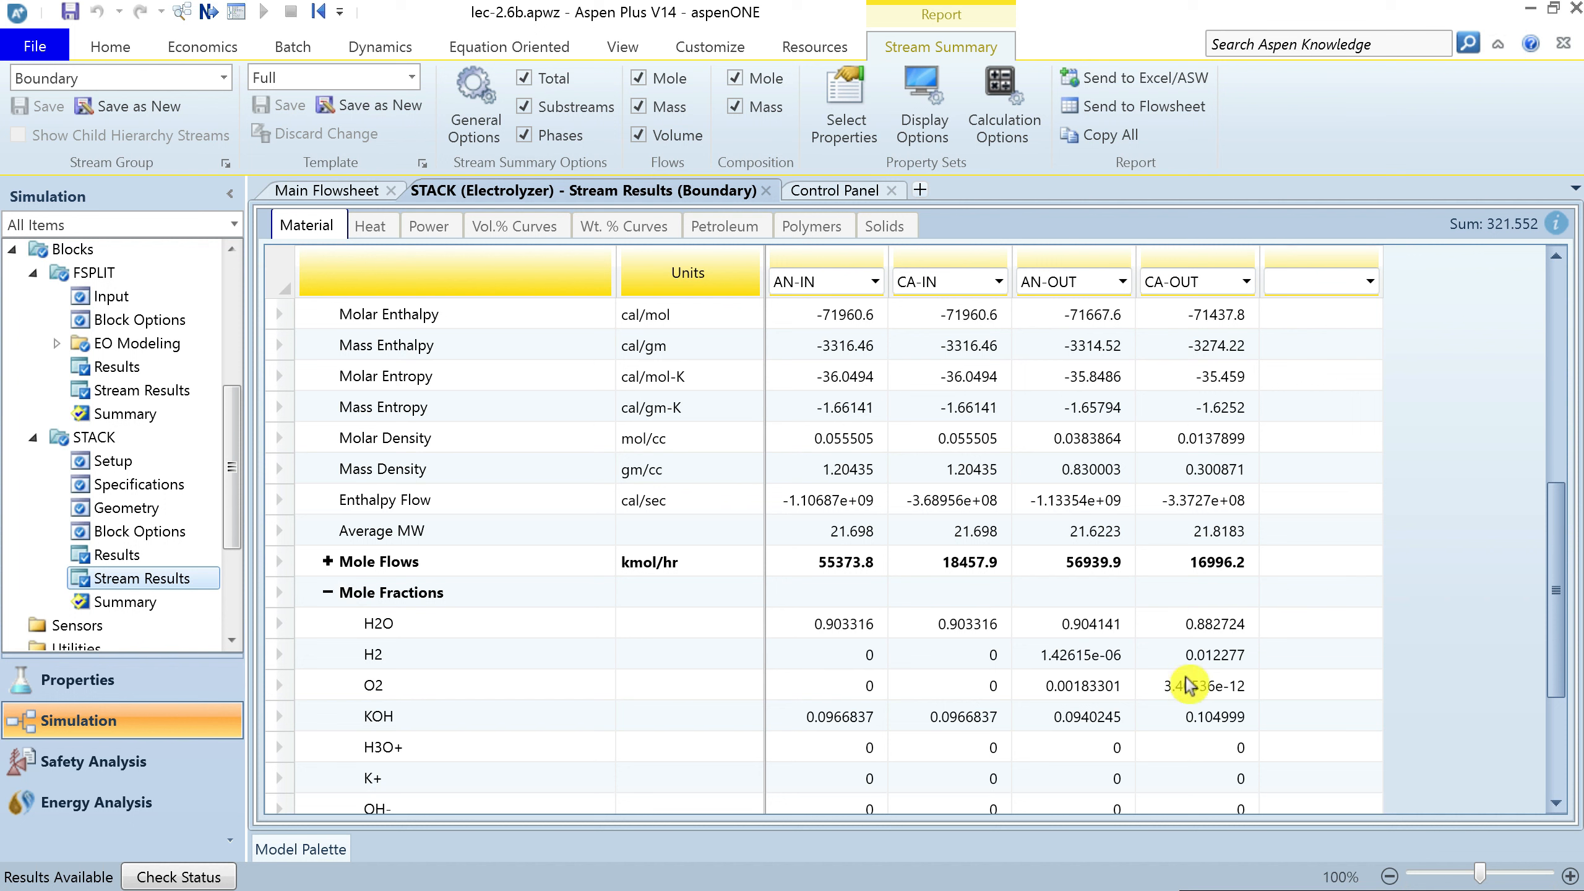
{"action": "left_click", "coordinate": [1201, 654]}
{"action": "left_click", "coordinate": [1086, 718]}
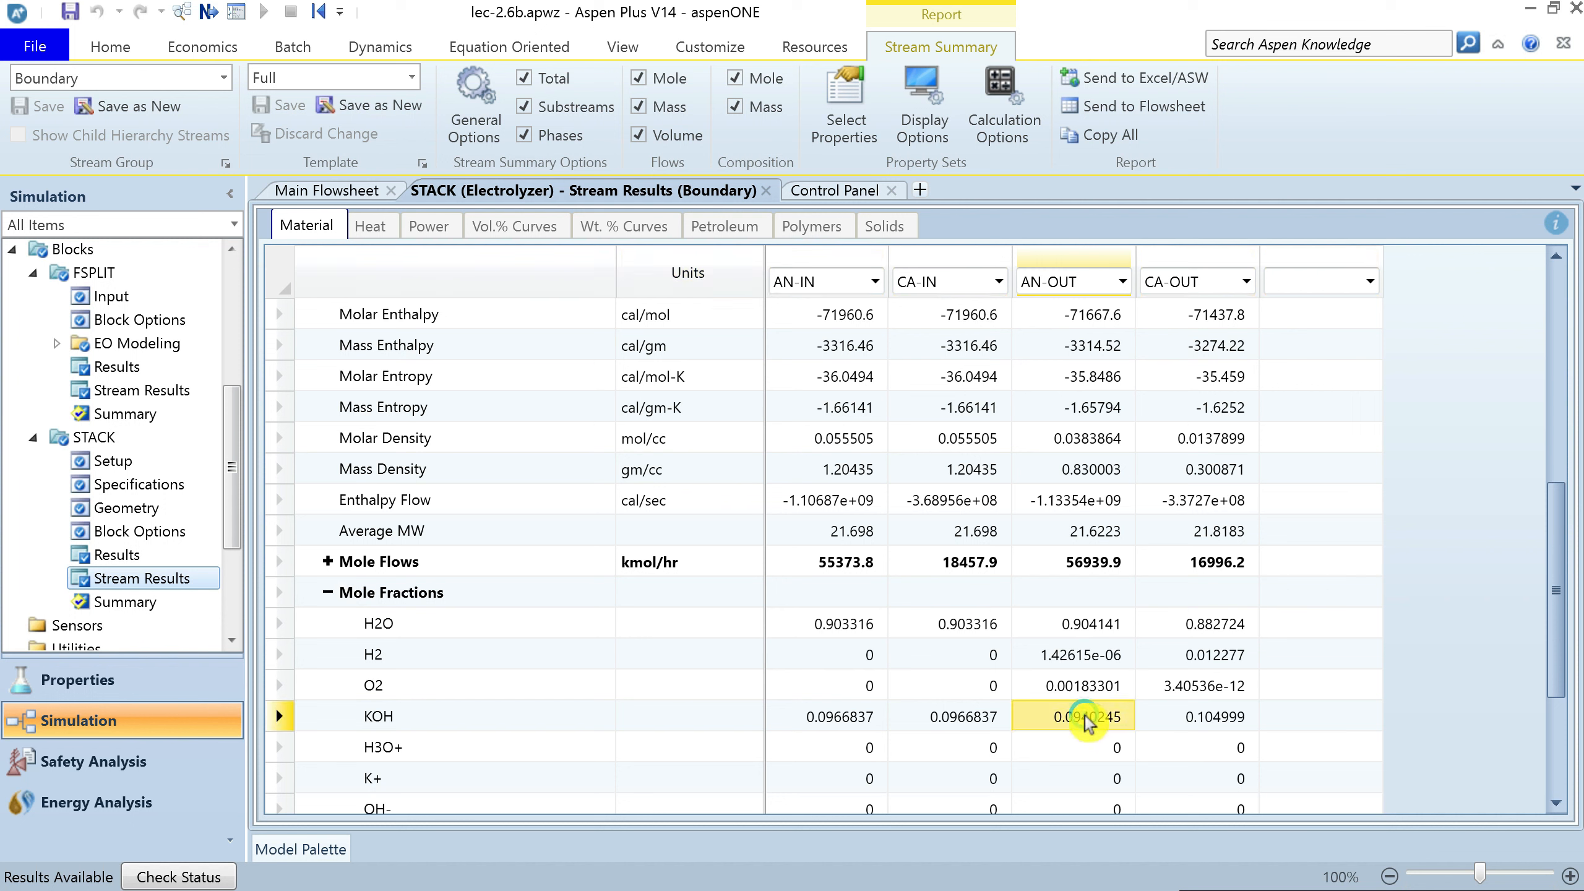
Expand the mole flows in the stream results and check the H2, H2O and KOH flows in CA-OUT
{"action": "left_click", "coordinate": [327, 562]}
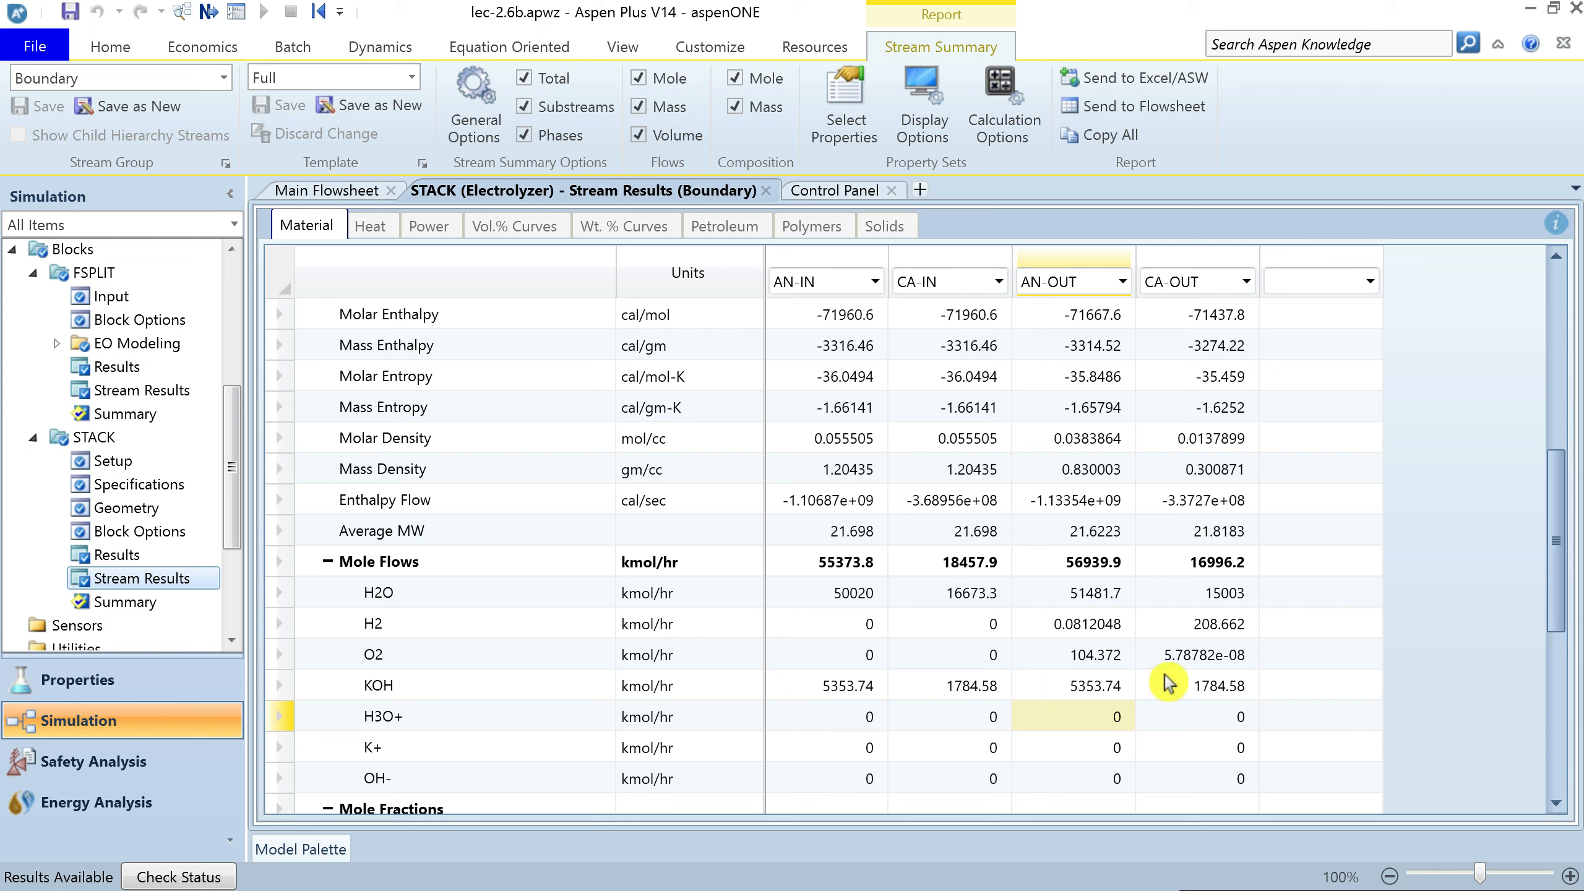
{"action": "left_click", "coordinate": [1203, 631]}
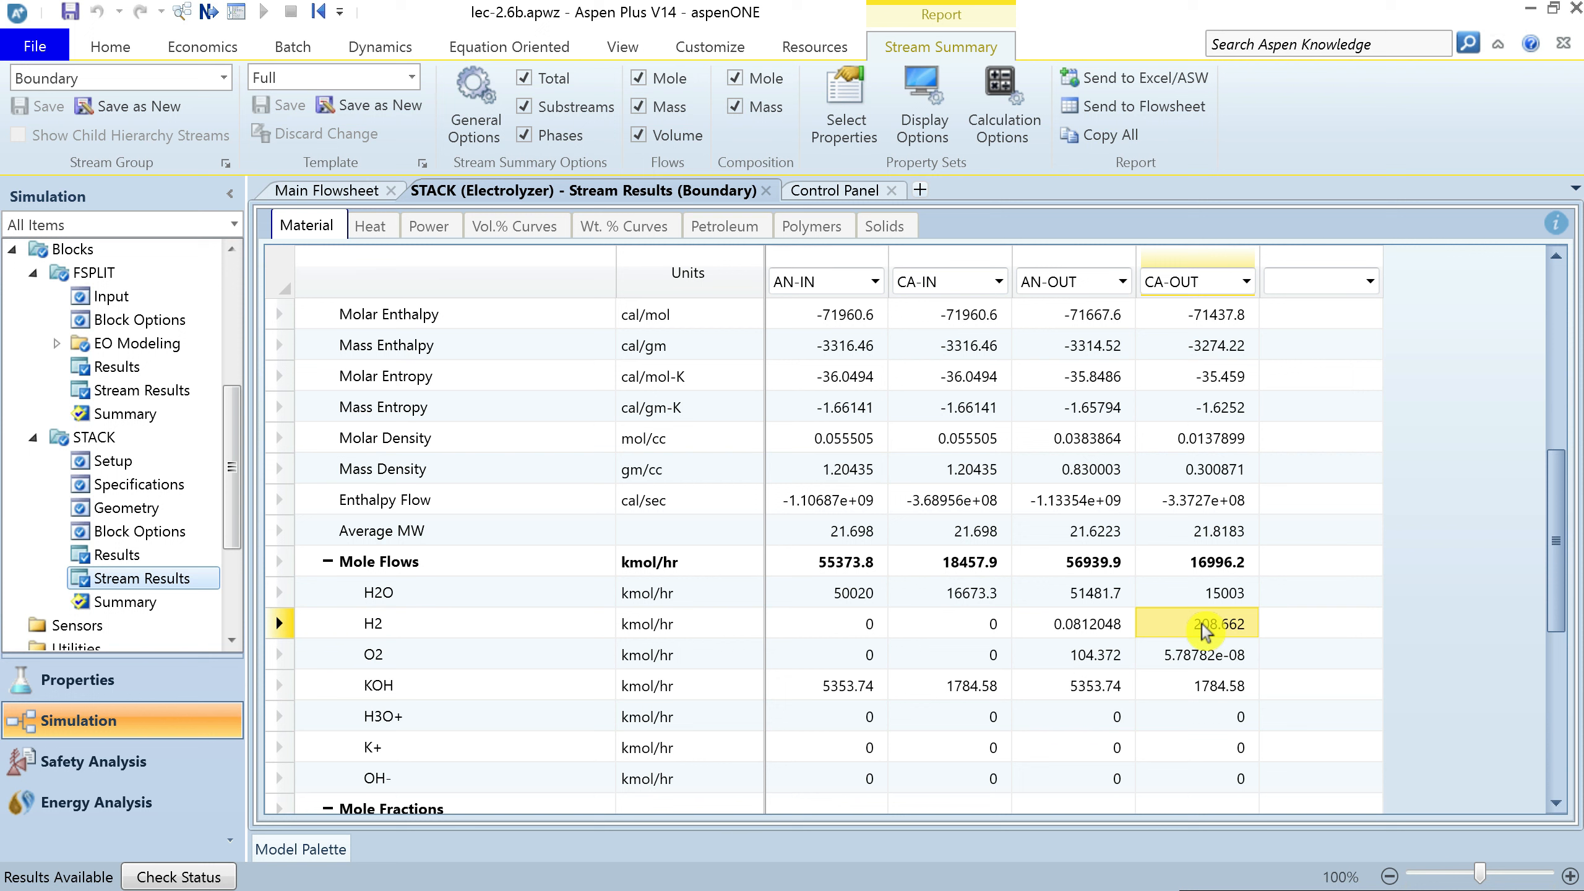
{"action": "left_click", "coordinate": [1186, 598]}
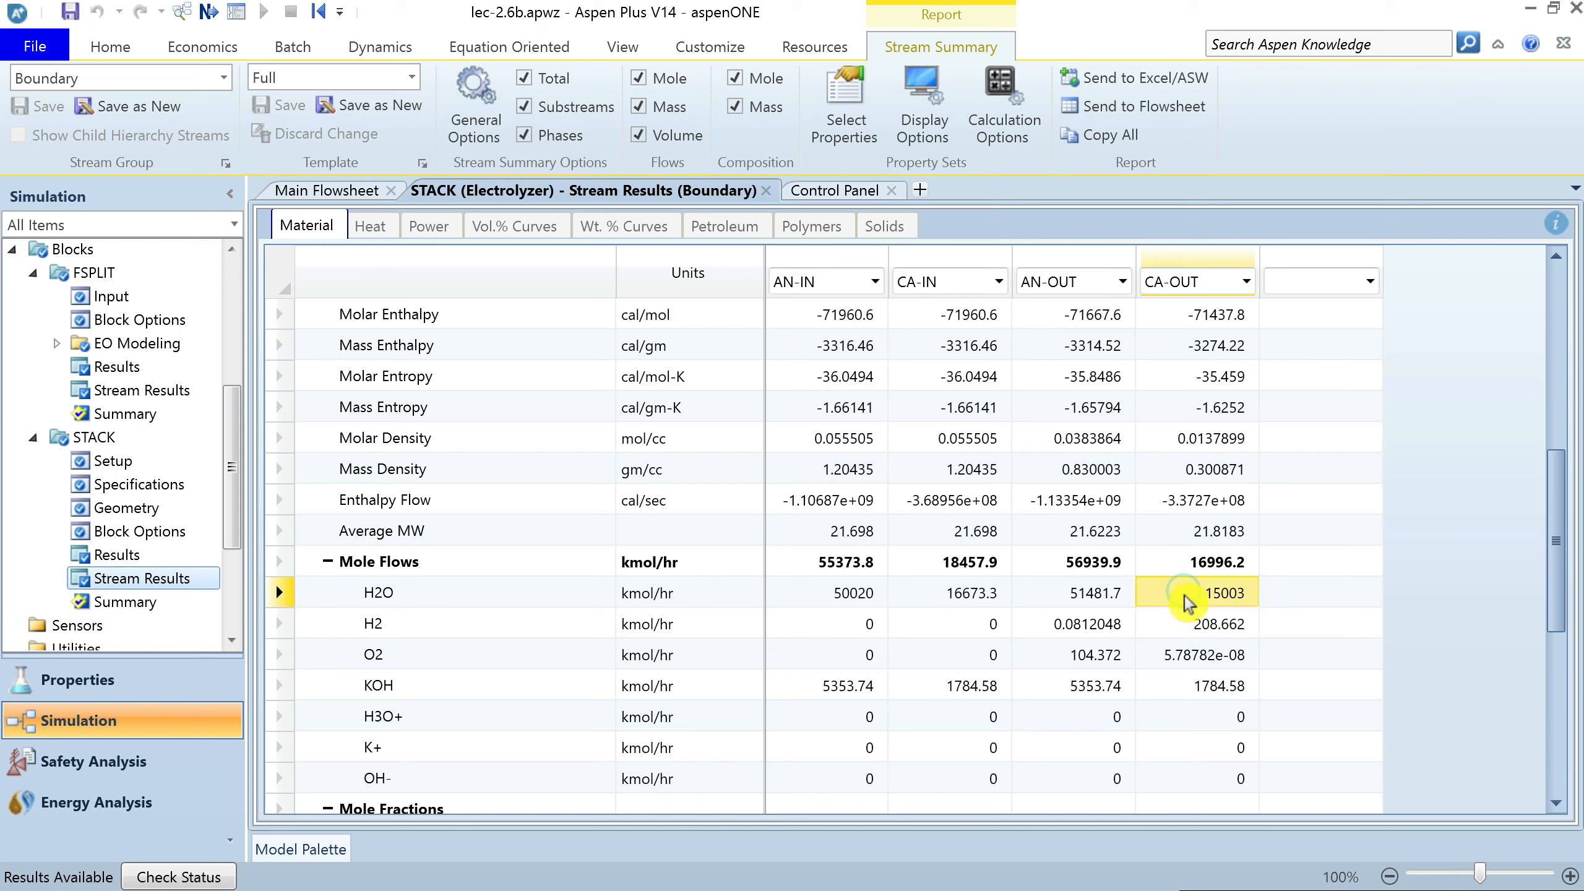
{"action": "left_click", "coordinate": [1196, 687]}
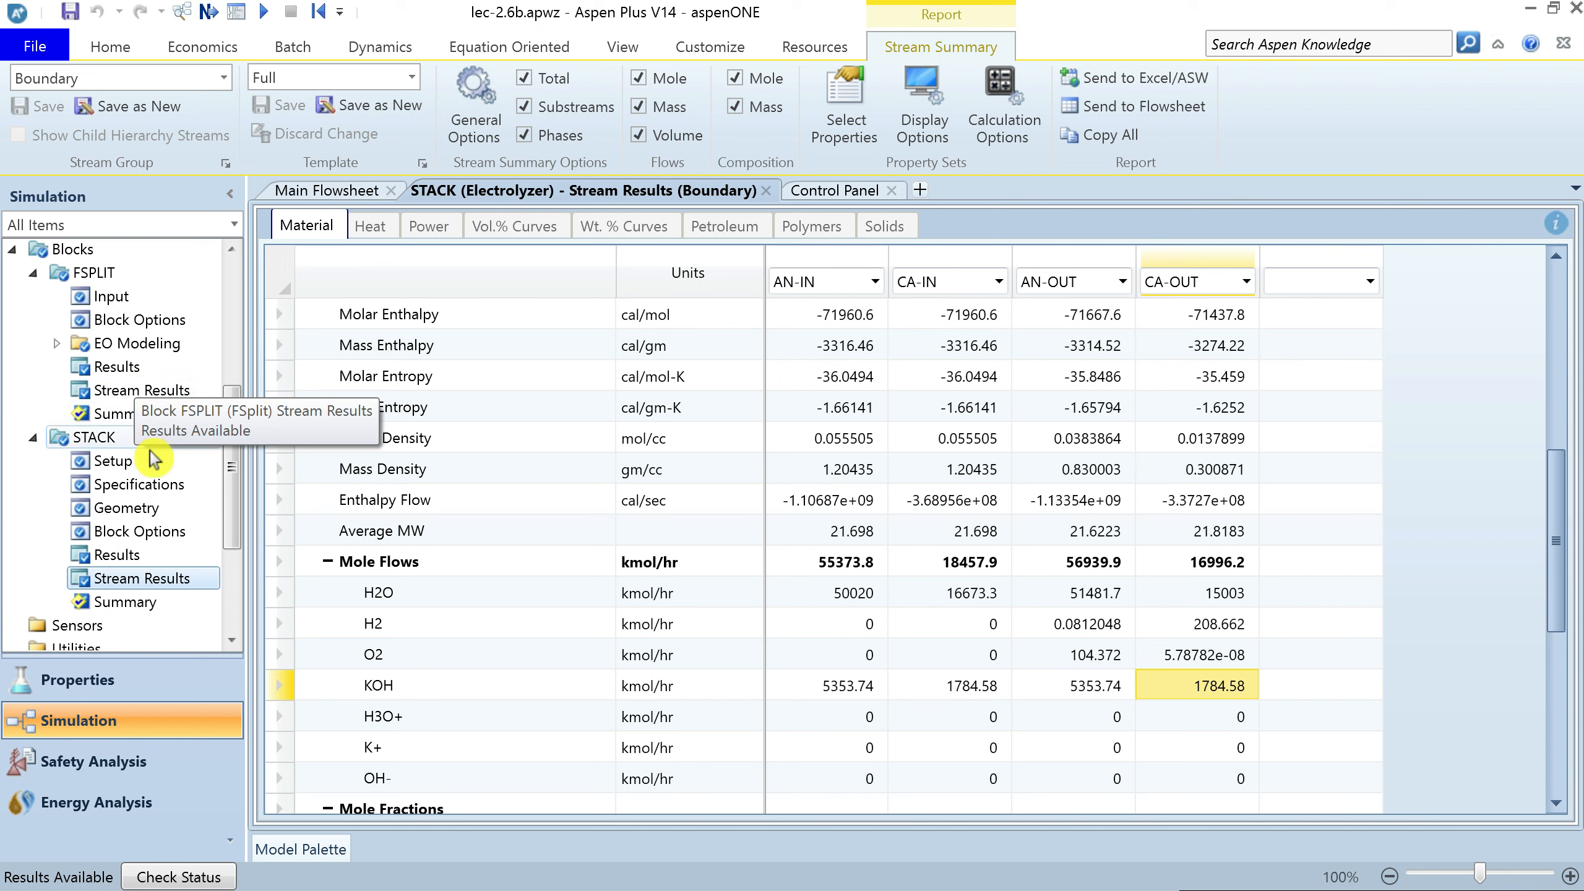
Try changing the STACK block's scope to Module in its setup
{"action": "left_click", "coordinate": [136, 465]}
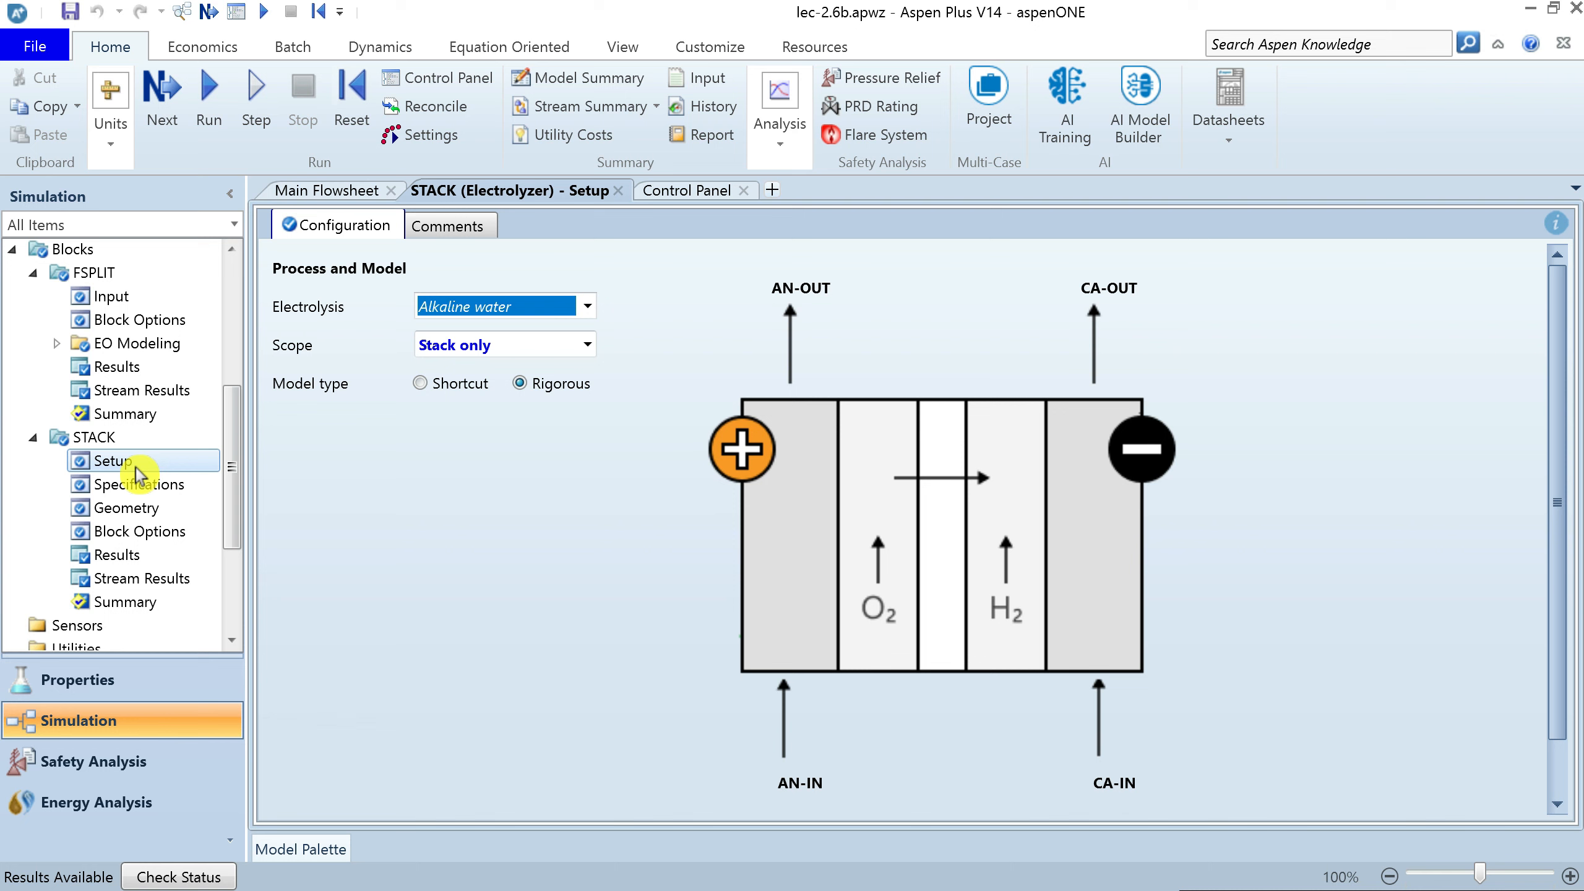
{"action": "left_click", "coordinate": [588, 348]}
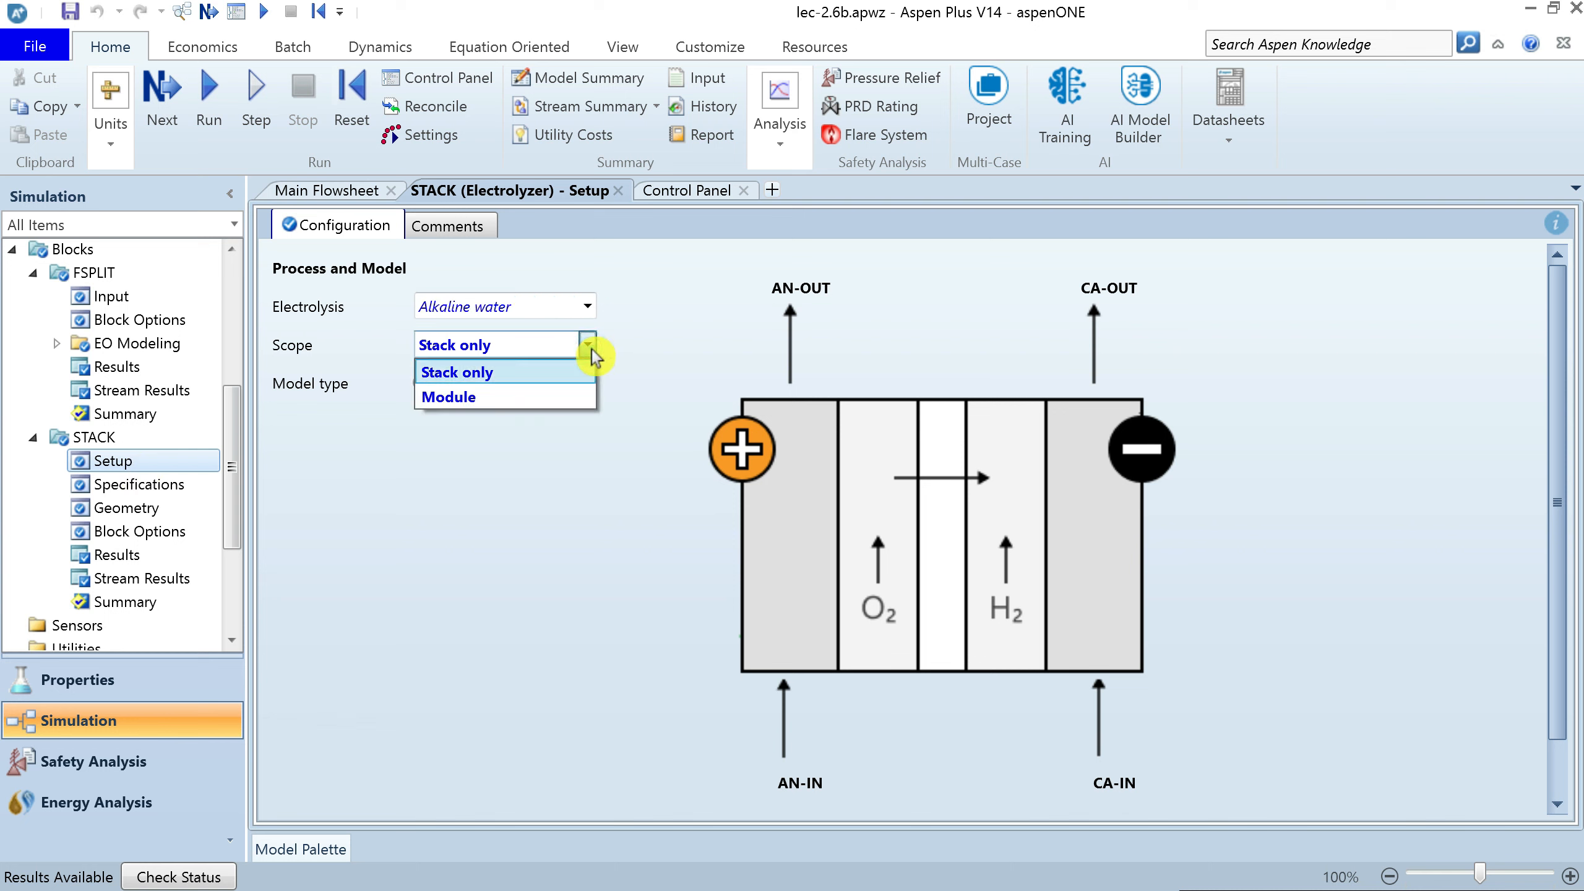
{"action": "left_click", "coordinate": [515, 396]}
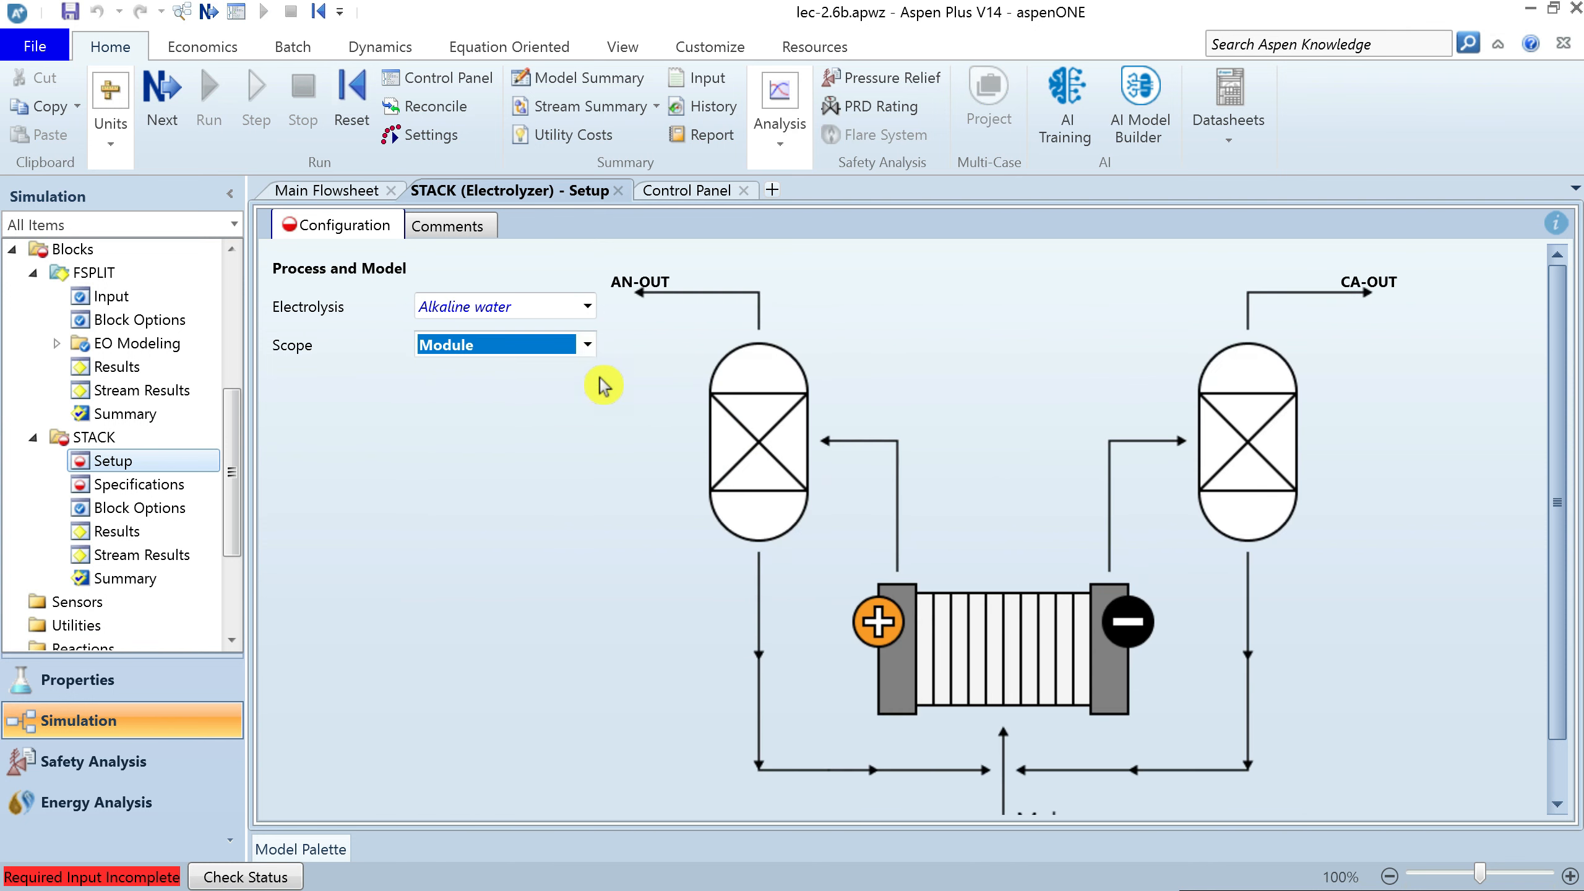
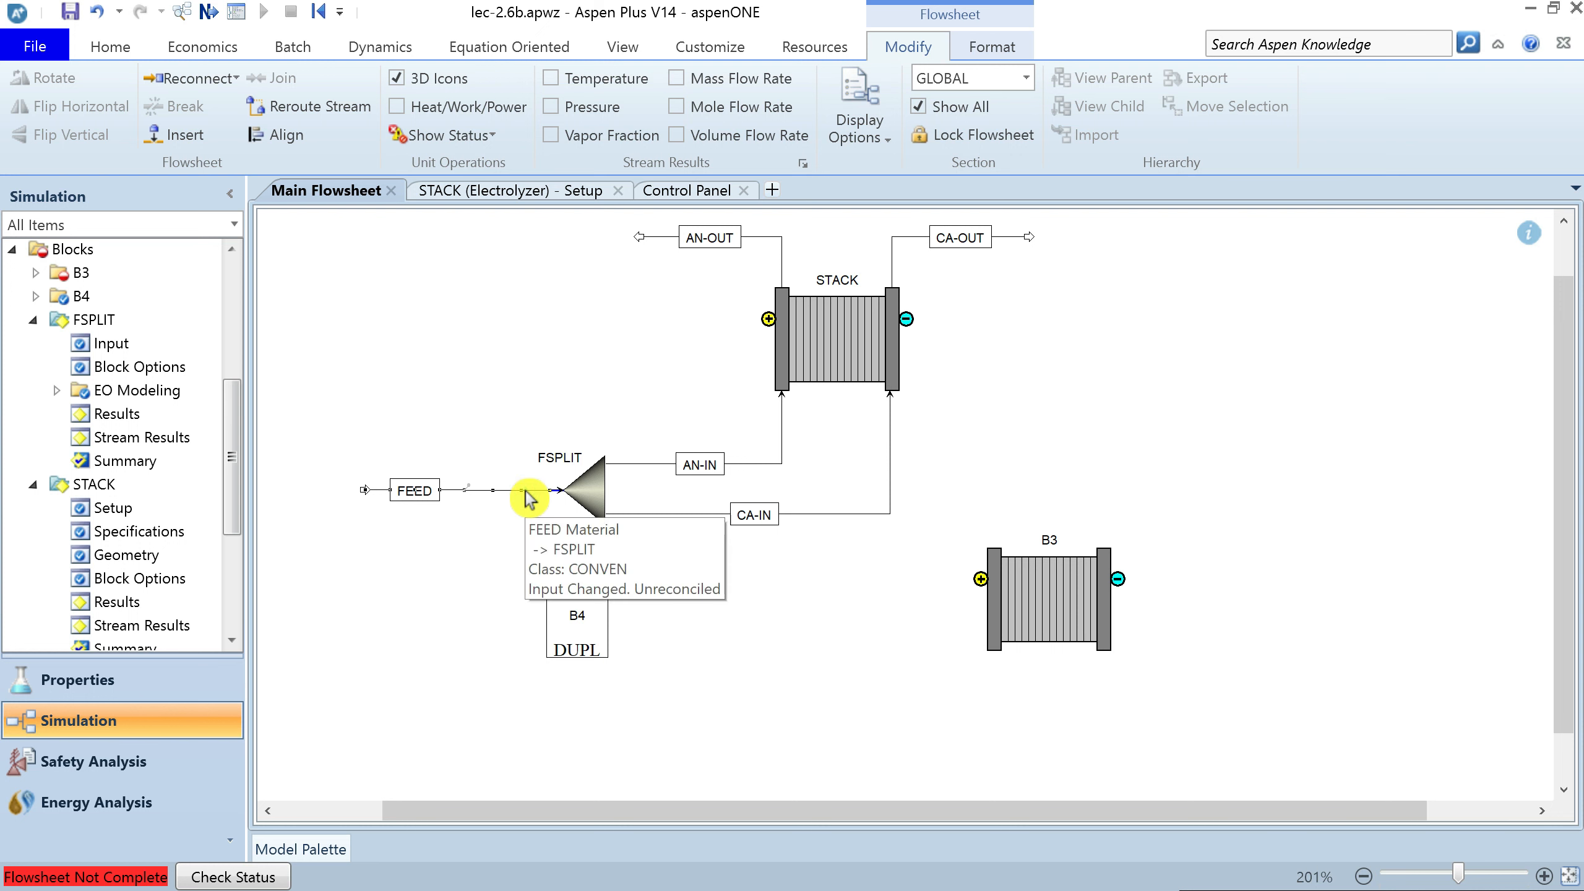
Reconnect the FEED stream's destination from FSPLIT to the duplicator block B4
{"action": "mouse_move", "coordinate": [675, 370]}
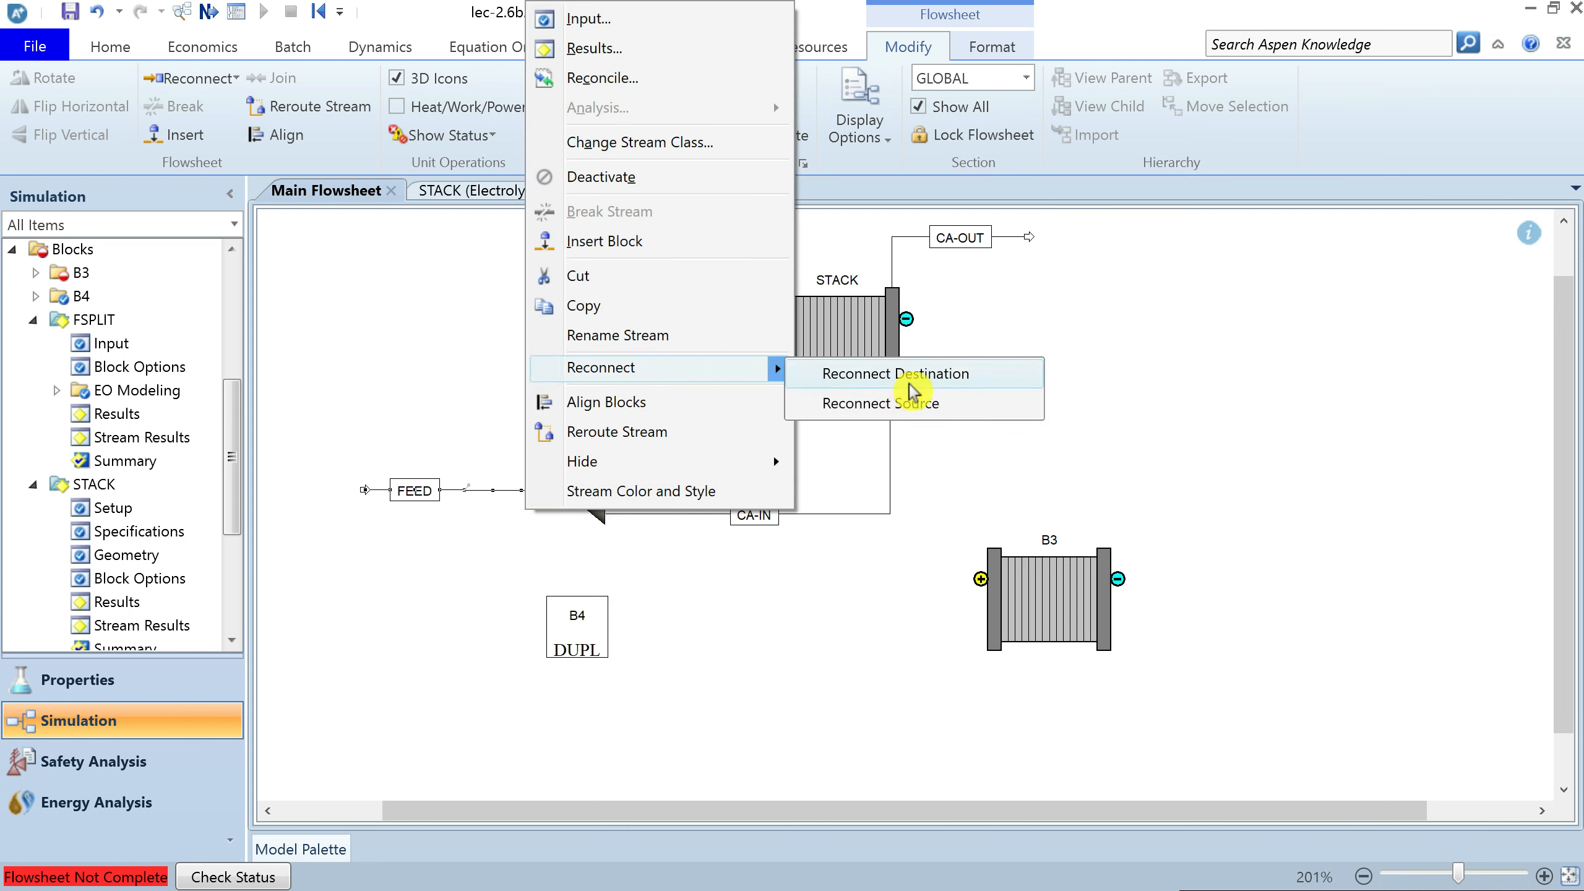
{"action": "left_click", "coordinate": [874, 374]}
{"action": "left_click", "coordinate": [538, 625]}
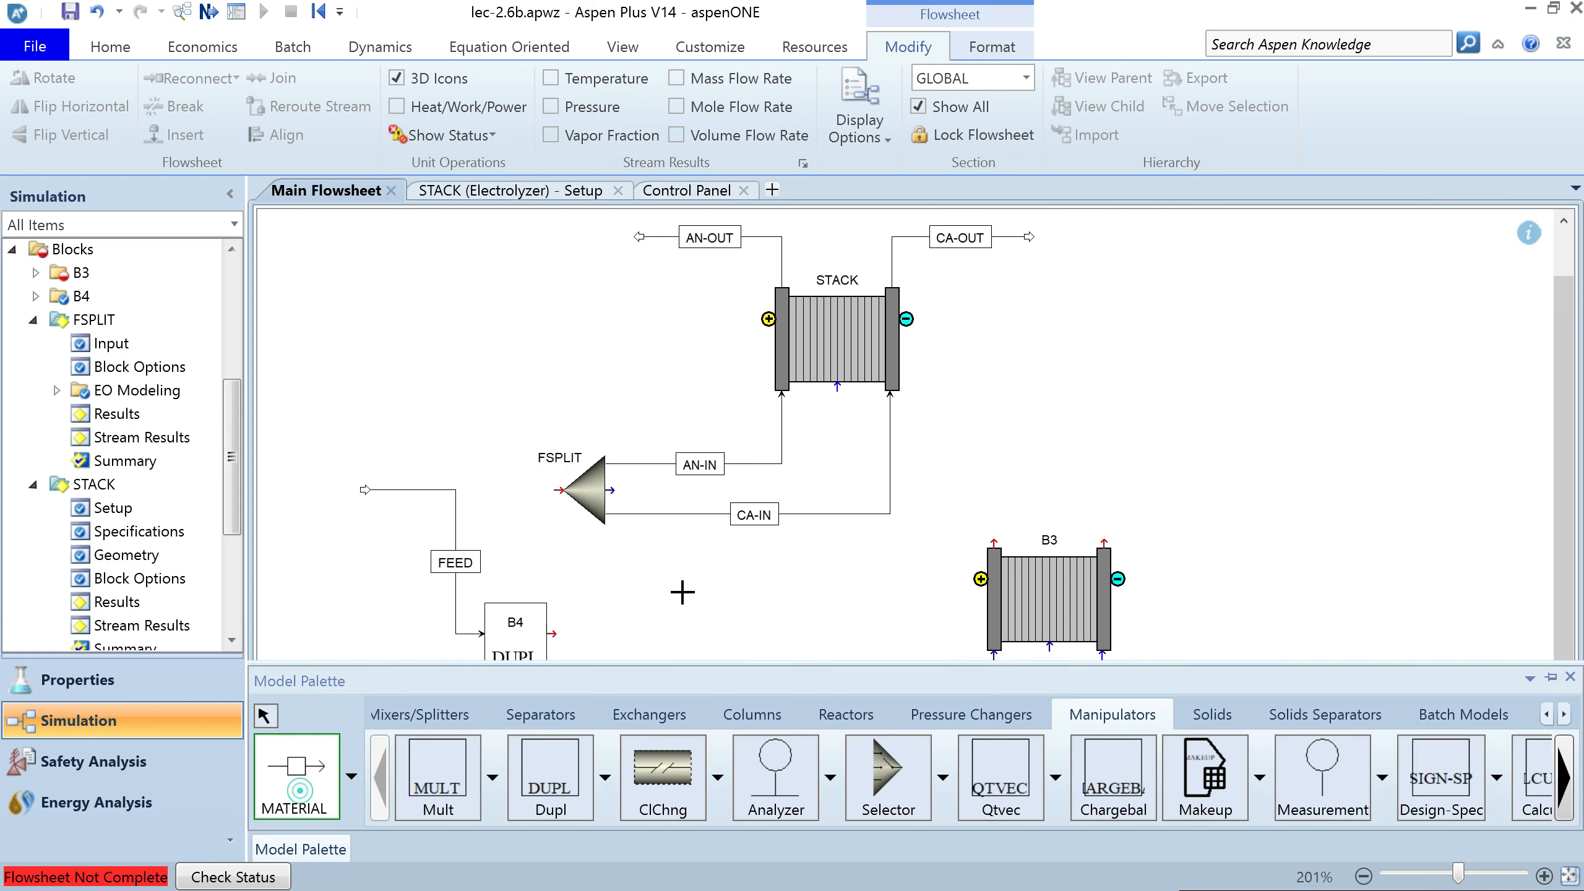
Draw two material streams from duplicator B4, one into FSPLIT and one to the bottom of electrolyzer B3
{"action": "left_click", "coordinate": [537, 604]}
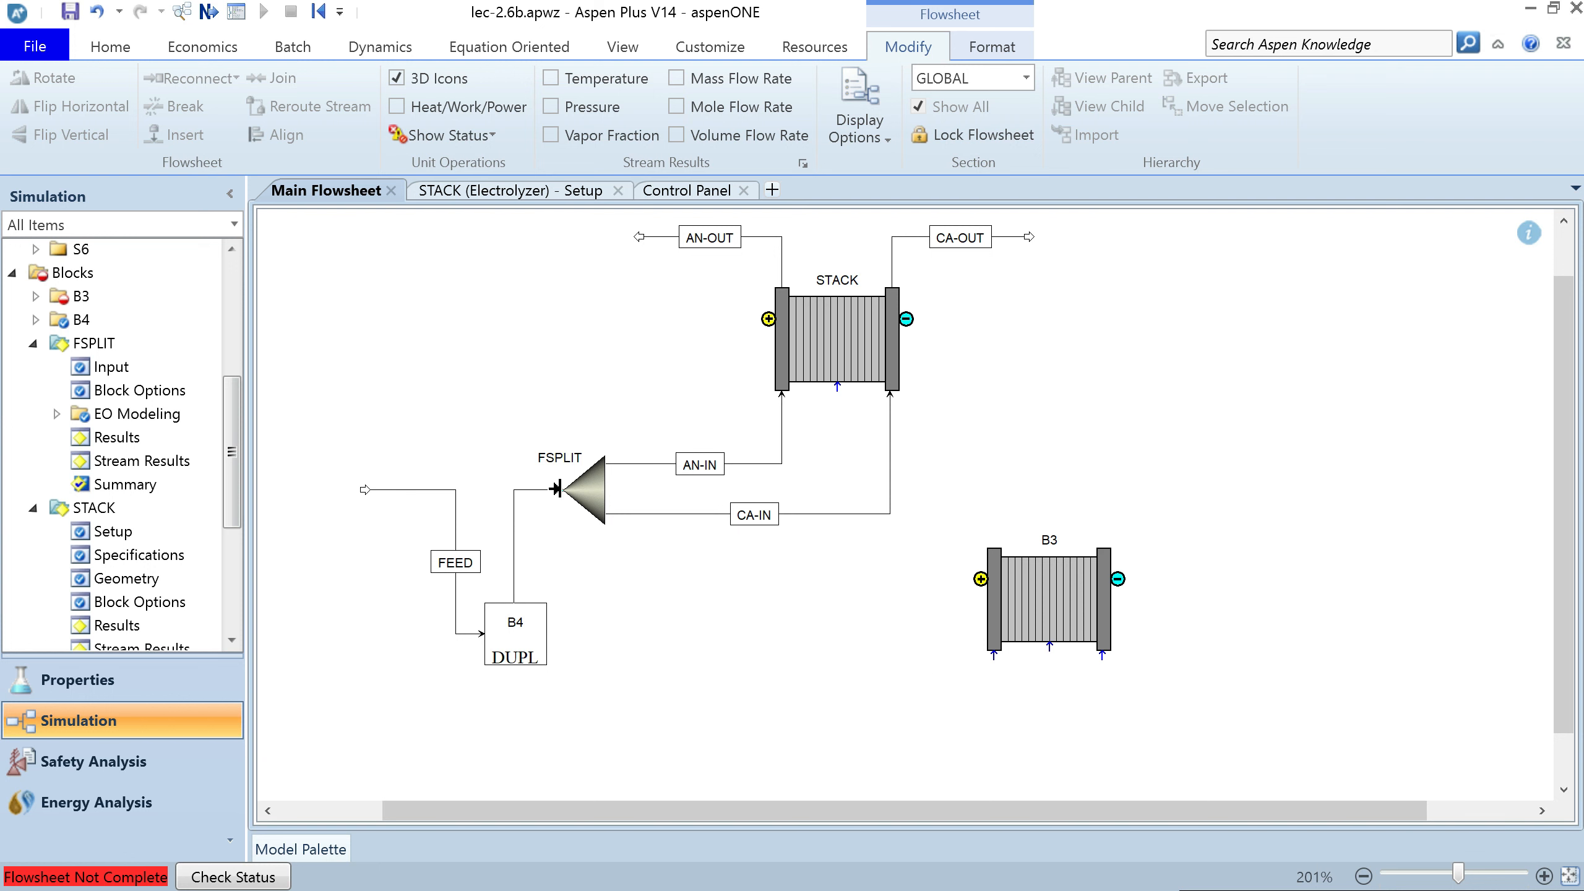
{"action": "left_click", "coordinate": [557, 490]}
{"action": "left_click", "coordinate": [296, 789]}
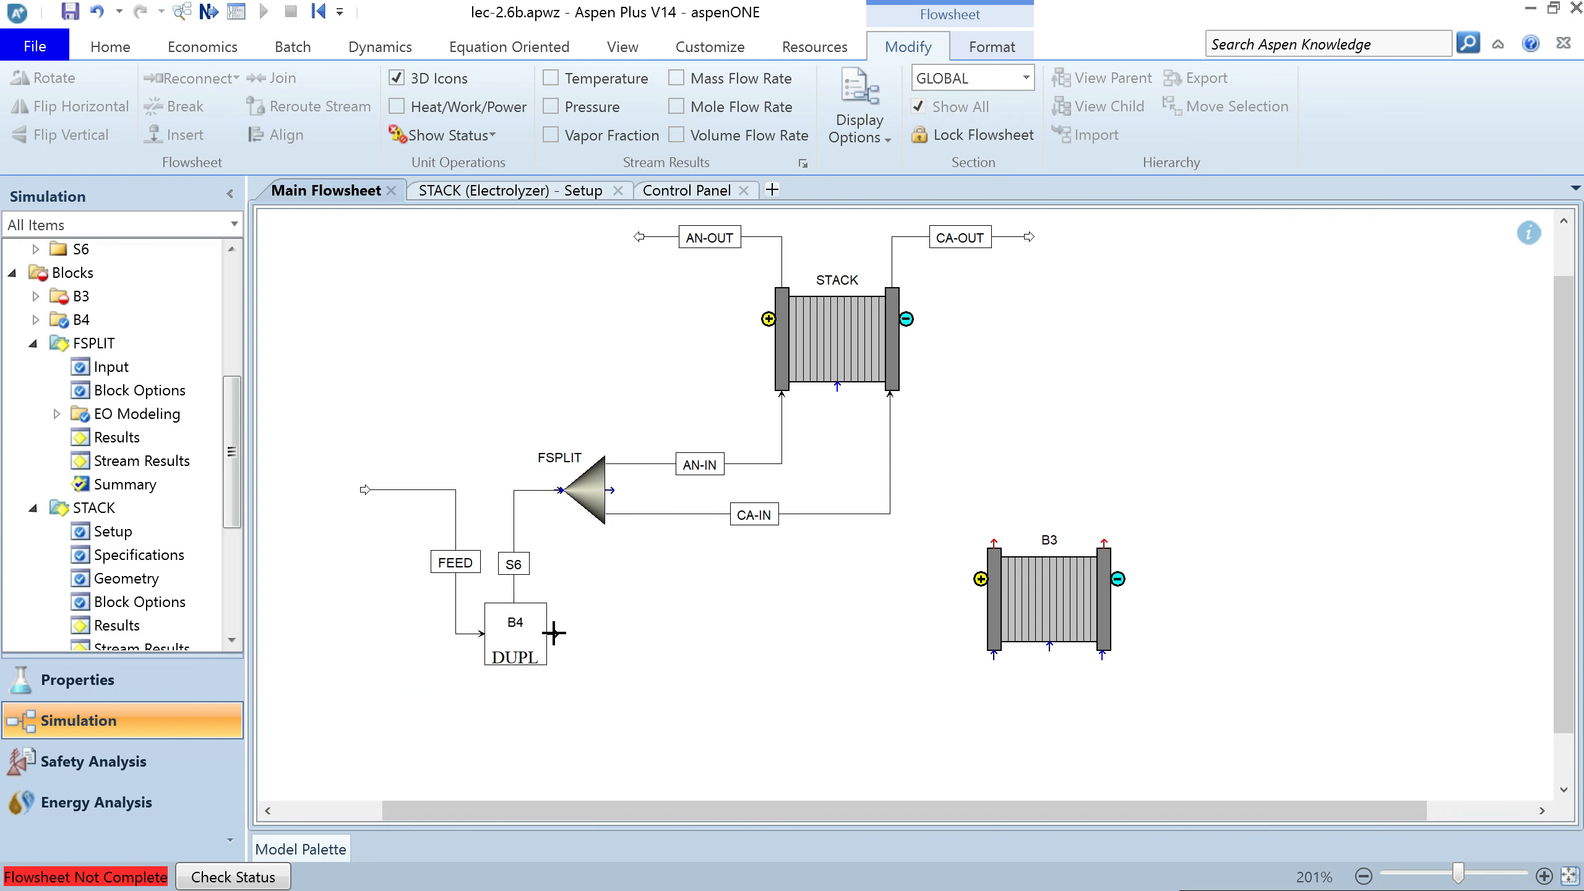
{"action": "left_click", "coordinate": [554, 633]}
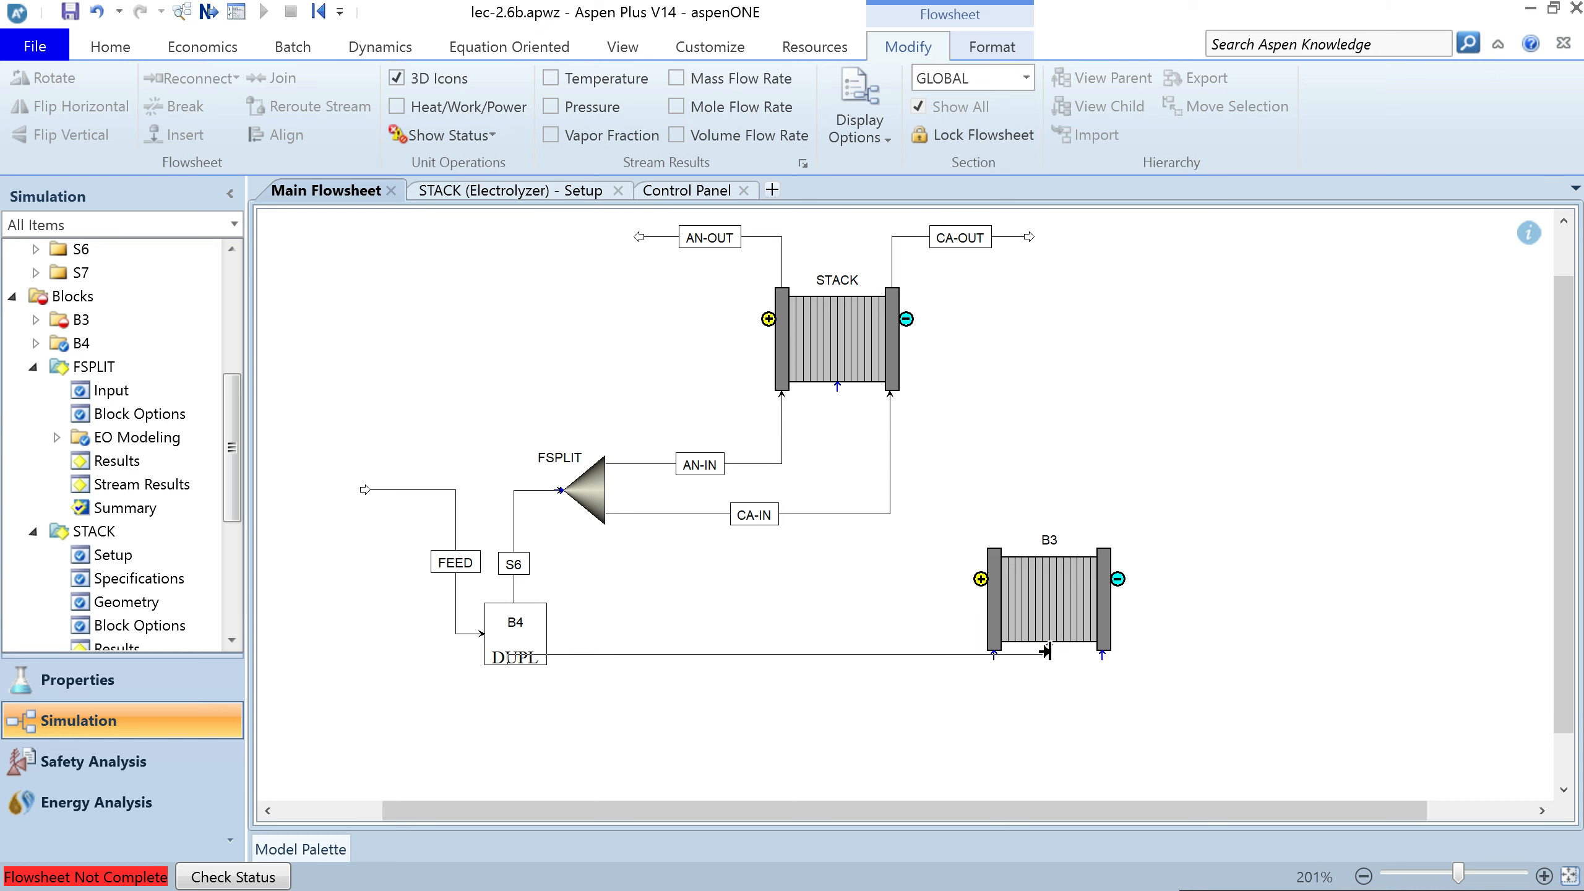
{"action": "left_click", "coordinate": [1049, 653]}
Add a cathode outlet and an anode outlet material stream to electrolyzer B3
{"action": "left_click", "coordinate": [1105, 539]}
{"action": "left_click", "coordinate": [1257, 462]}
{"action": "left_click", "coordinate": [995, 543]}
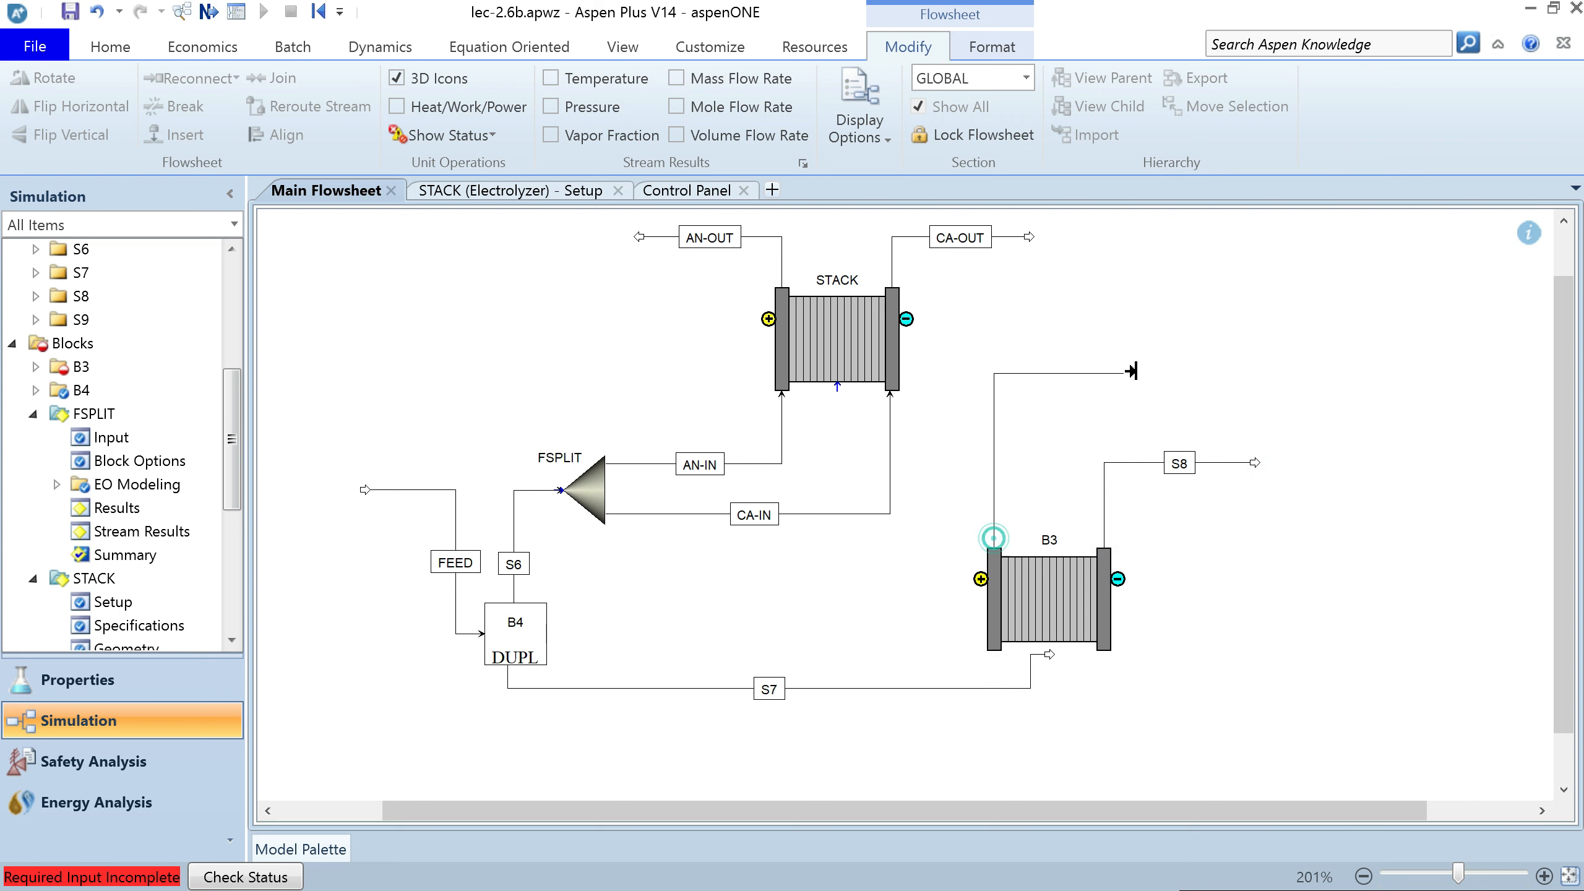
{"action": "left_click", "coordinate": [1225, 381]}
Reconnect the destination of stream S7 to the middle inlet of electrolyzer B3 and tidy its label position
{"action": "left_click", "coordinate": [1048, 655]}
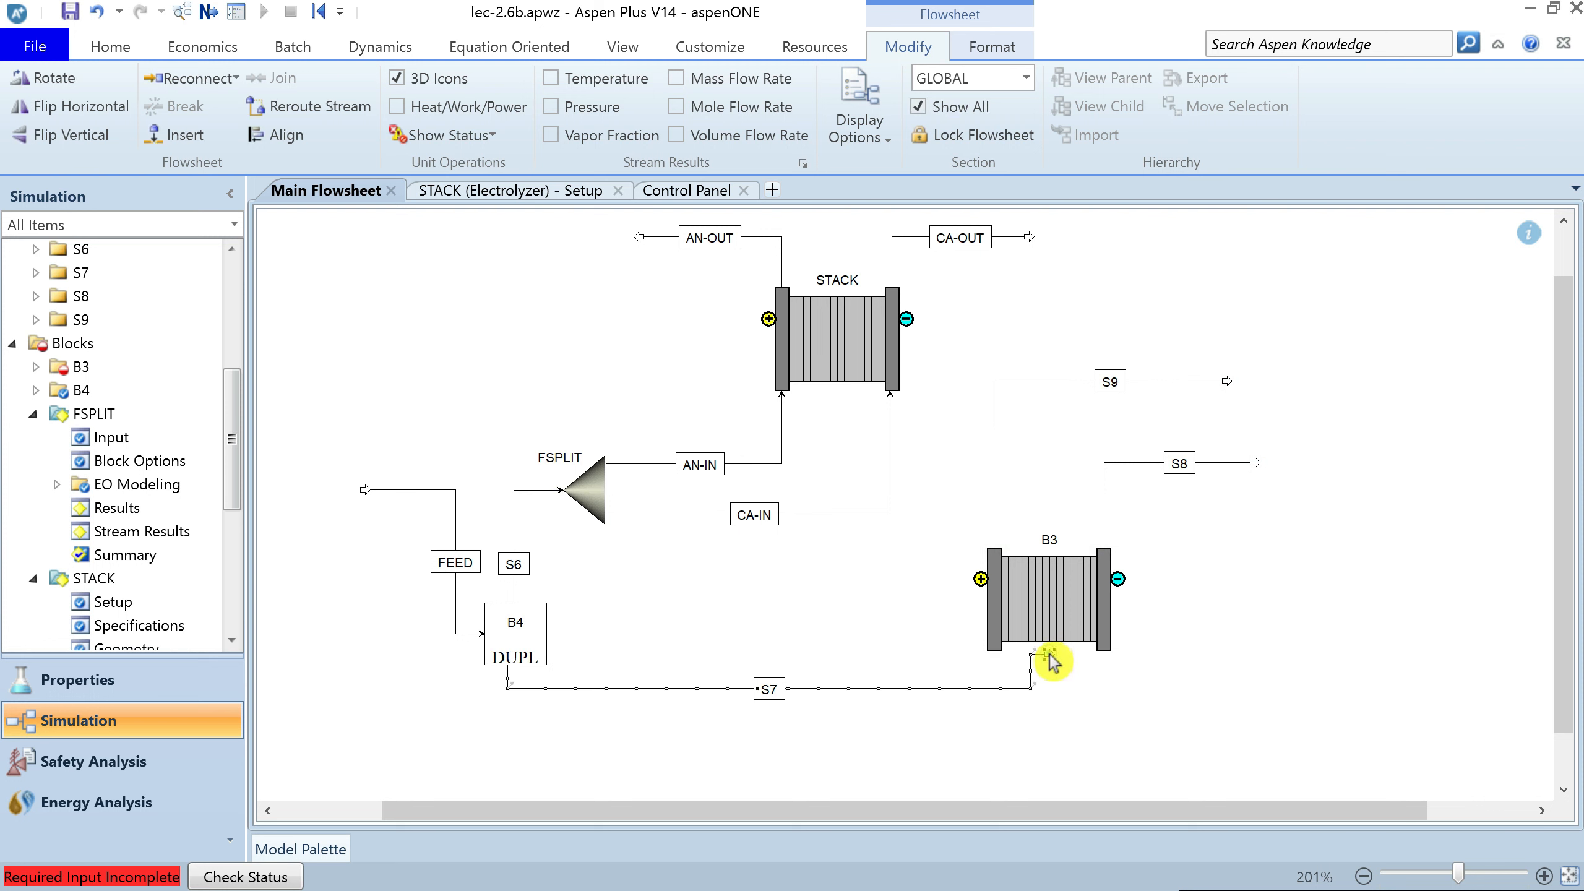
{"action": "right_click", "coordinate": [1049, 655]}
{"action": "mouse_move", "coordinate": [1189, 518]}
{"action": "left_click", "coordinate": [1316, 519]}
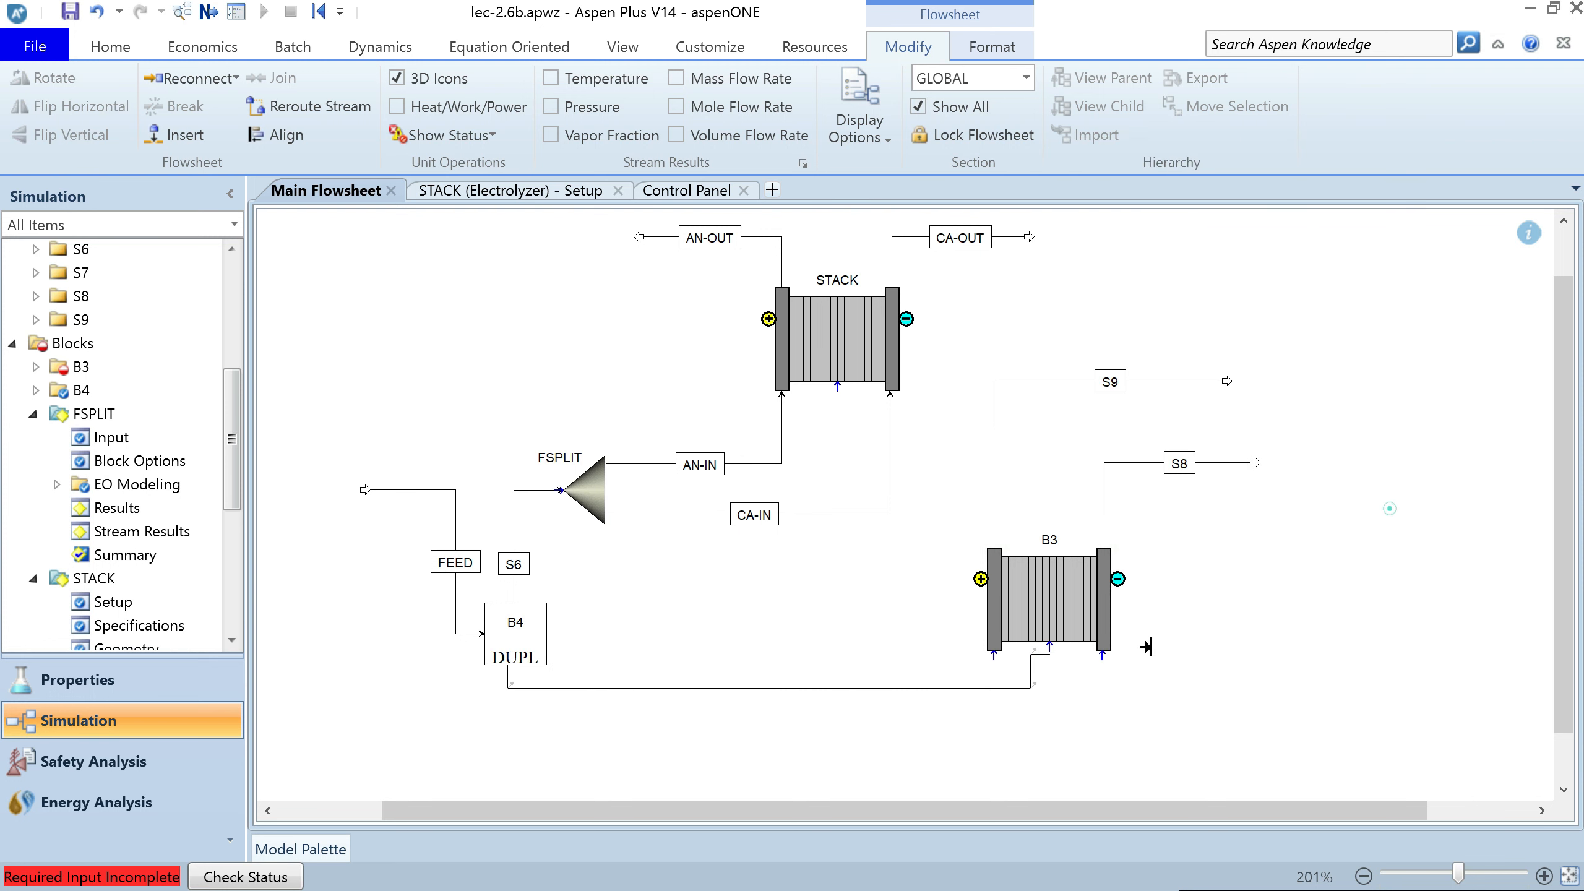
{"action": "left_click", "coordinate": [1050, 649]}
{"action": "left_click_drag", "start_coordinate": [510, 689], "coordinate": [747, 692]}
Rename stream S6 to F-STACK, duplicator block B4 to DUPL, and the electrolyzer B3 feed stream to F-MOD
{"action": "left_click", "coordinate": [513, 566]}
{"action": "type", "text": "F-STACK"}
{"action": "left_click", "coordinate": [518, 630]}
{"action": "type", "text": "DUPL"}
{"action": "left_click", "coordinate": [745, 687]}
{"action": "type", "text": "F-MOD"}
Rename electrolyzer B3's anode outlet stream to AN-OUT-M and its cathode outlet stream to CA-OUT-M
{"action": "left_click", "coordinate": [1111, 381]}
{"action": "type", "text": "AN-"}
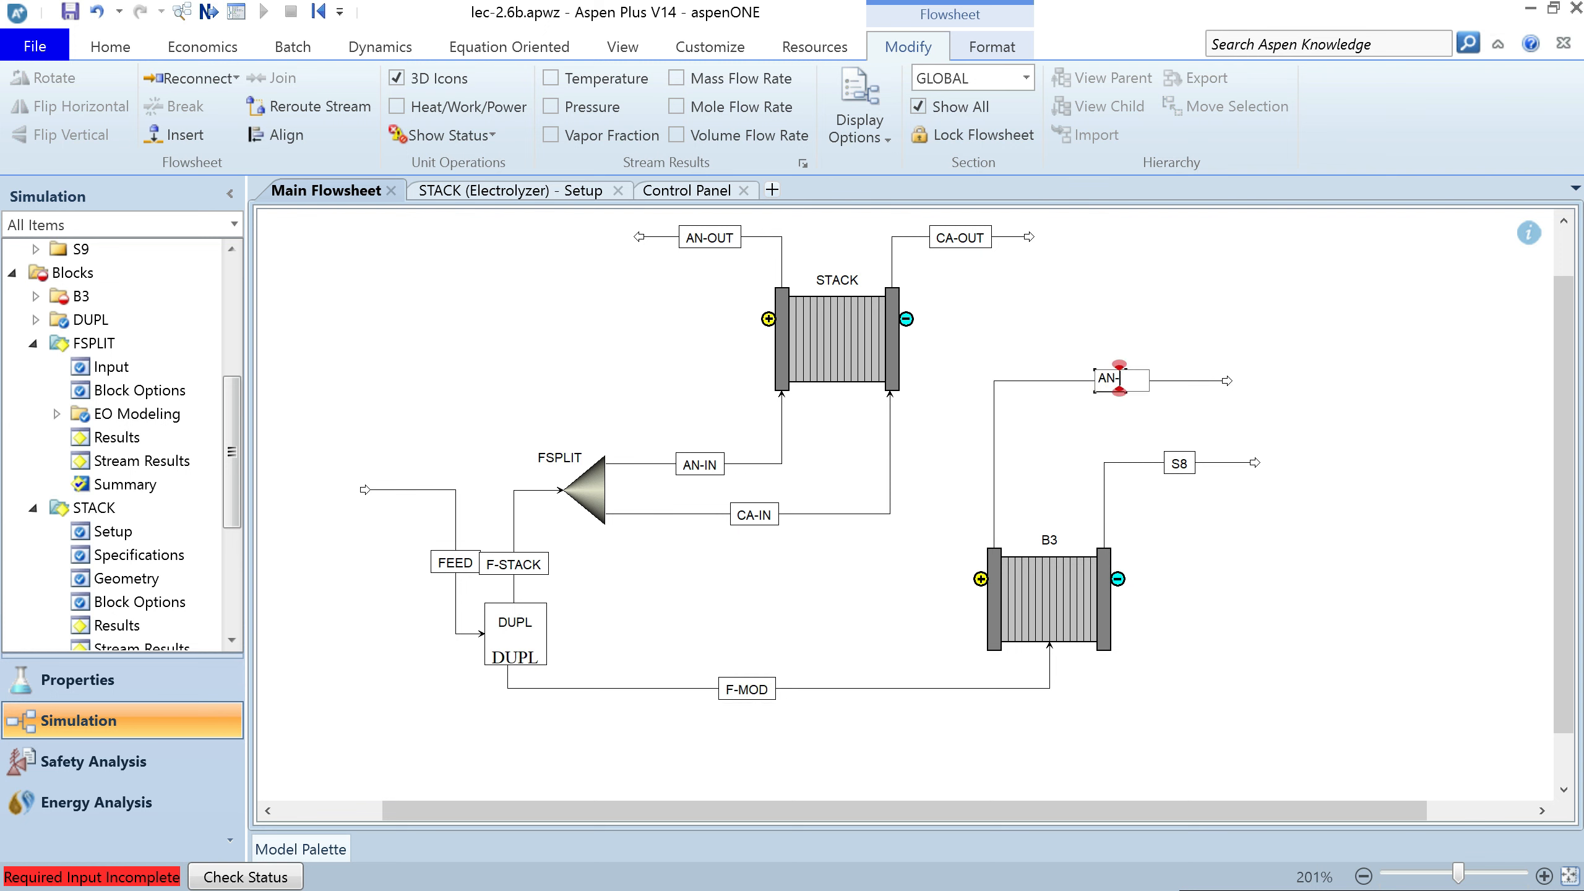
{"action": "type", "text": "OUT-M"}
{"action": "left_click", "coordinate": [1179, 462]}
{"action": "type", "text": "CA-OUT-M"}
{"action": "left_click", "coordinate": [1354, 638]}
Rename electrolyzer block B3 to MODULE
{"action": "double_click", "coordinate": [1050, 540]}
{"action": "type", "text": "MODULE"}
{"action": "left_click", "coordinate": [1323, 615]}
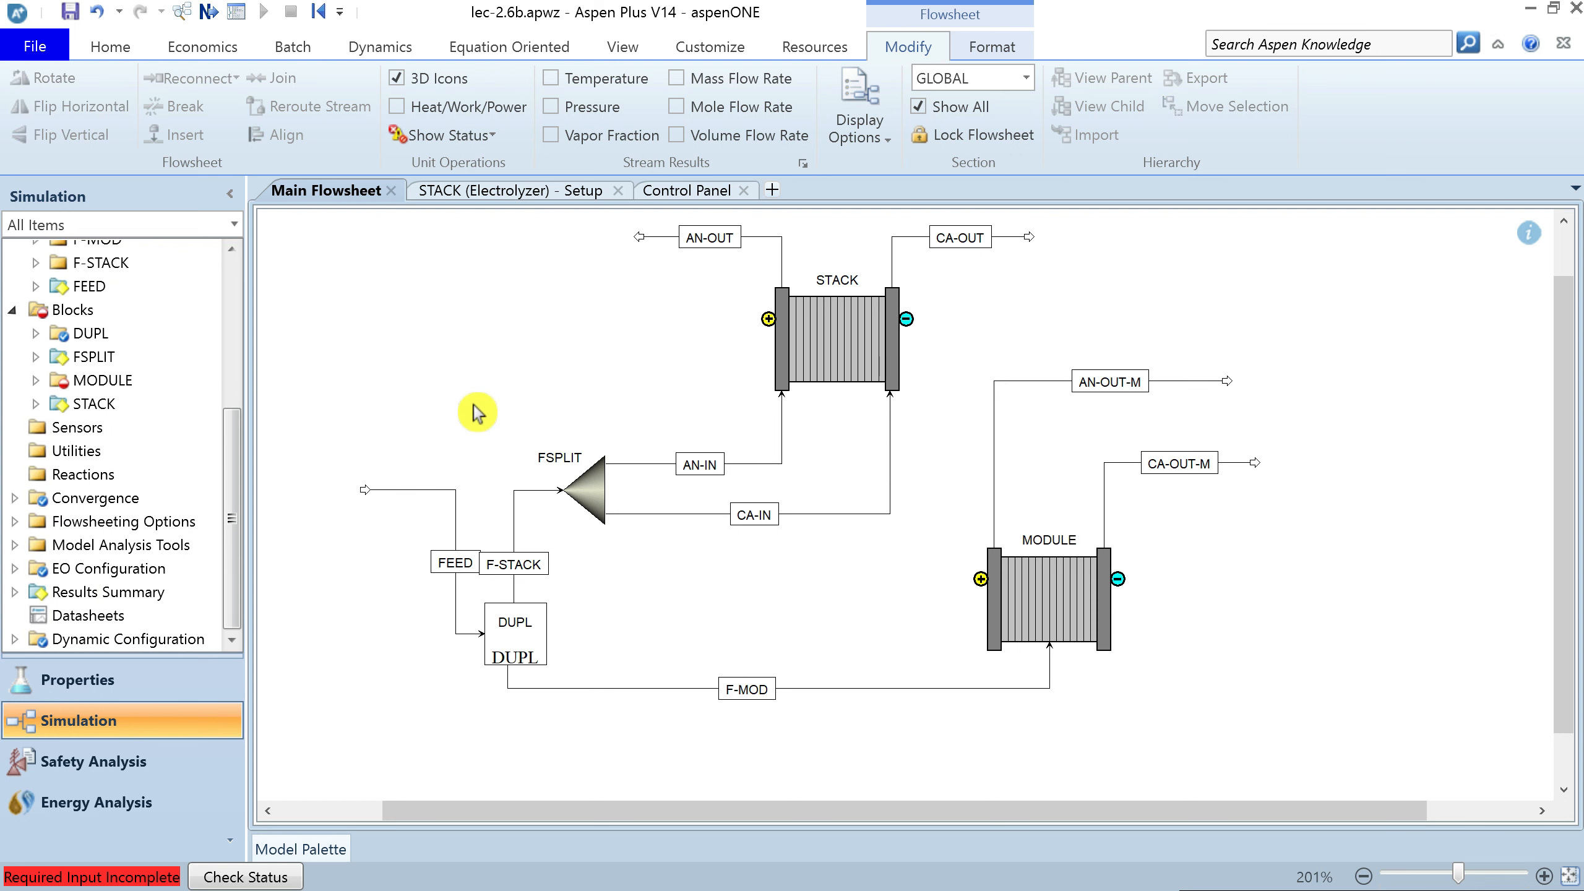
Open the MODULE block's setup and set its scope to Module for alkaline water electrolysis
{"action": "double_click", "coordinate": [111, 381]}
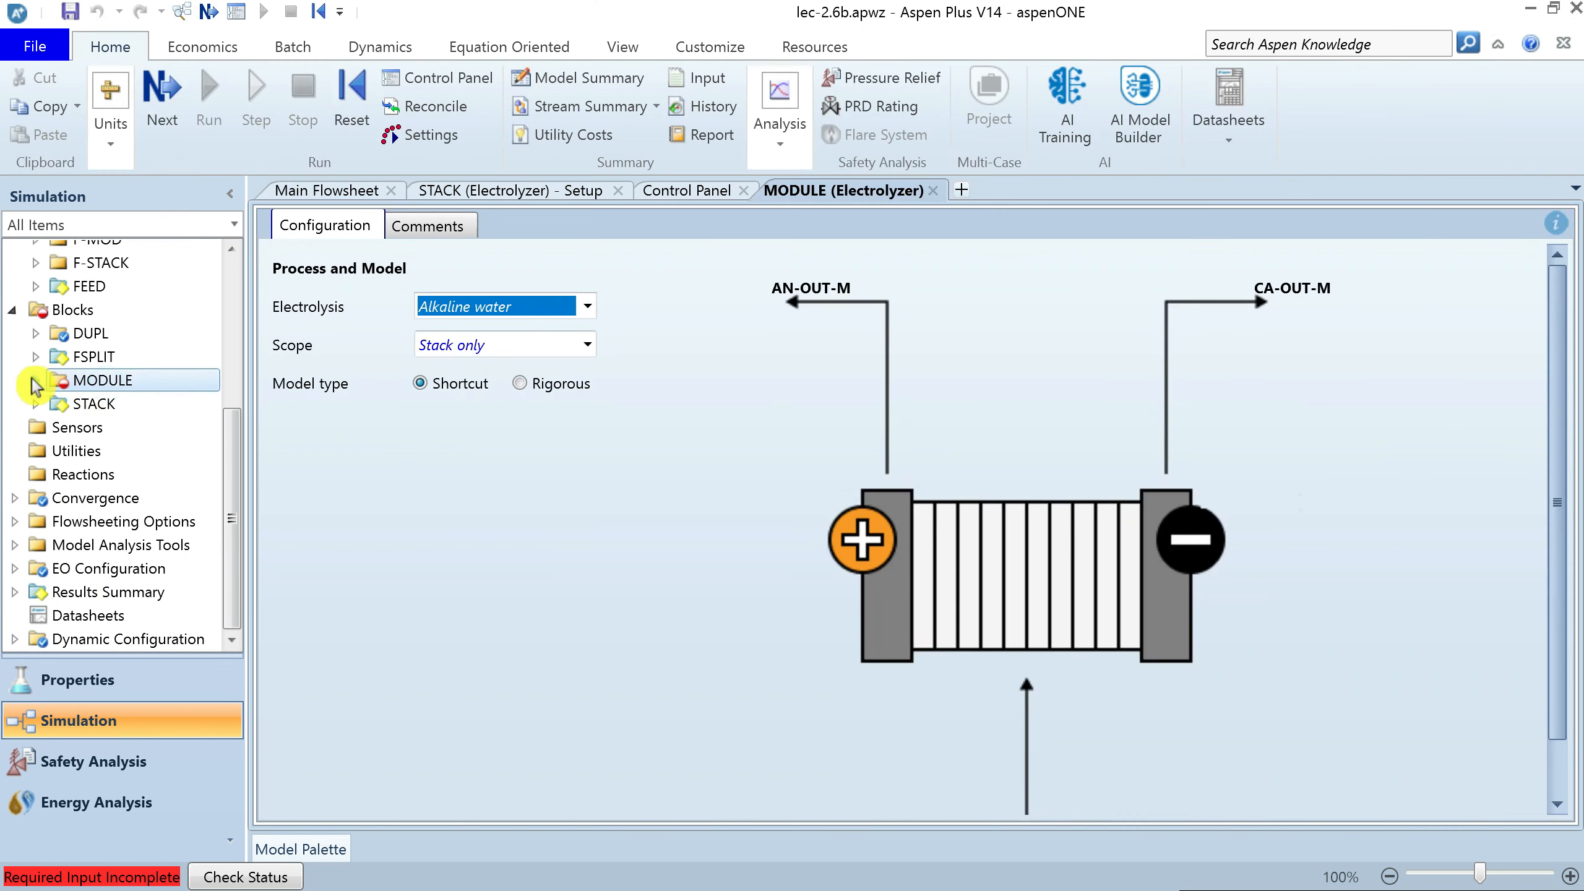
{"action": "left_click", "coordinate": [594, 349]}
{"action": "left_click", "coordinate": [587, 345]}
{"action": "left_click", "coordinate": [505, 397]}
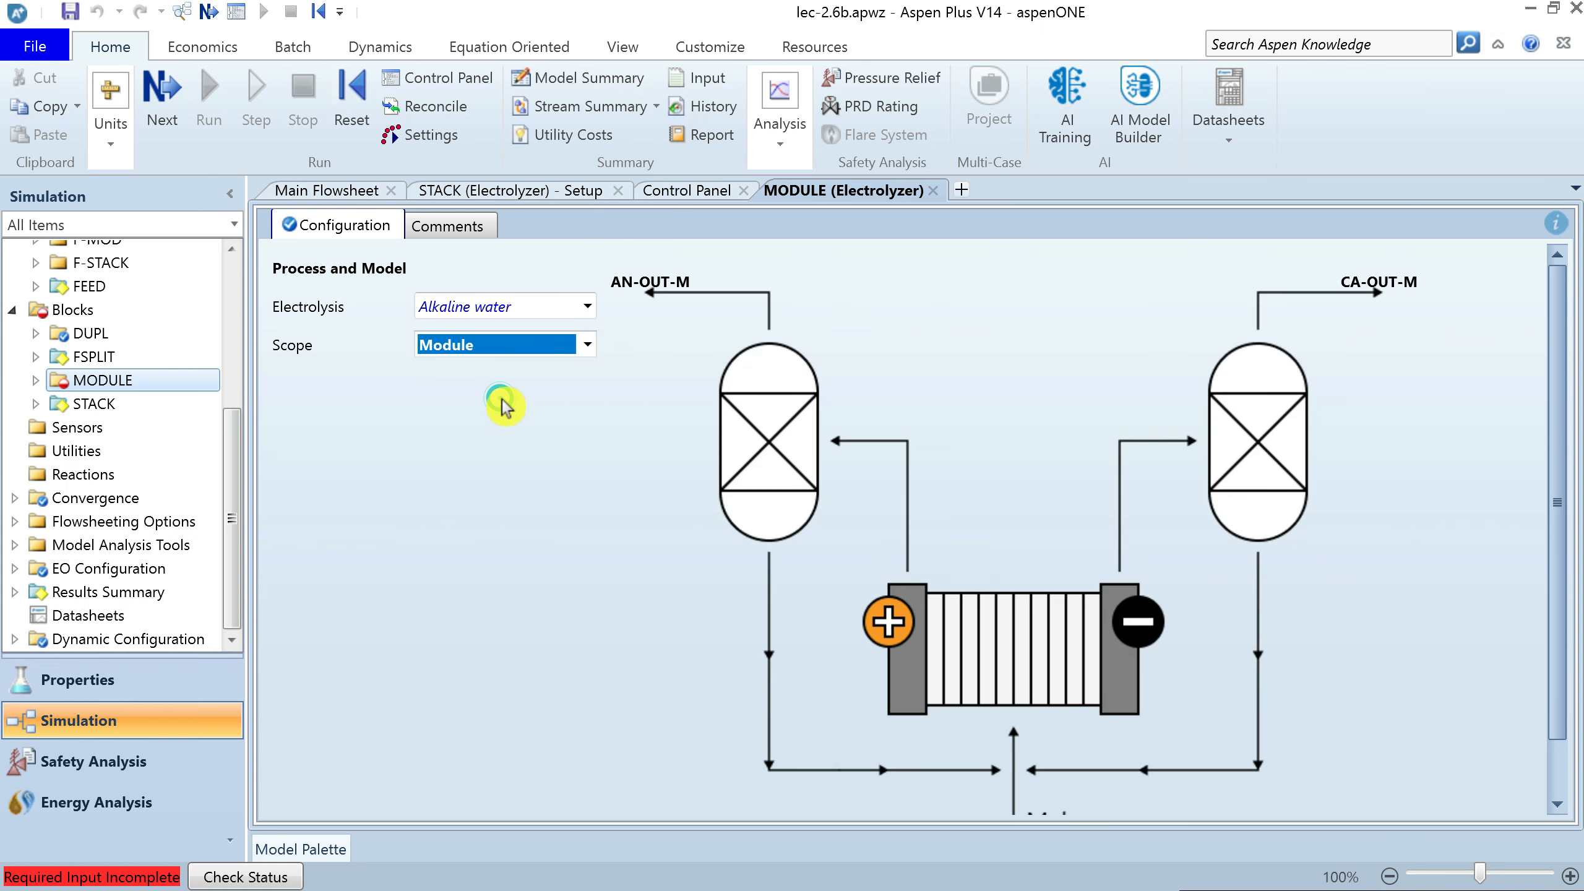
In the MODULE block's specifications, set the total power to 20 MW with 8 stacks and 230 cells per stack
{"action": "left_click", "coordinate": [35, 380]}
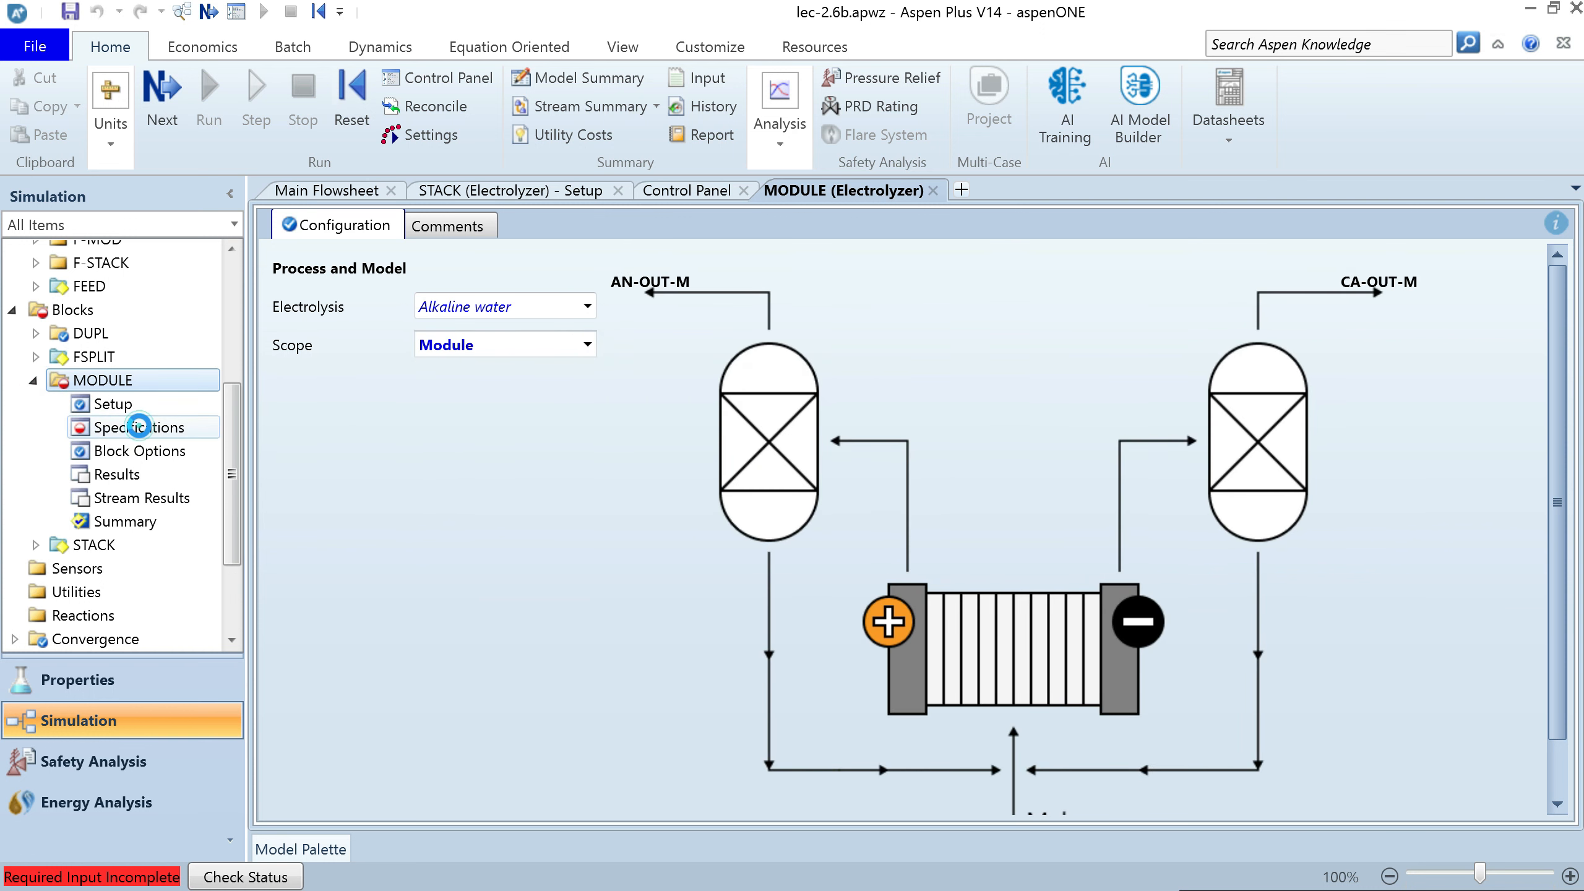
{"action": "left_click", "coordinate": [140, 428]}
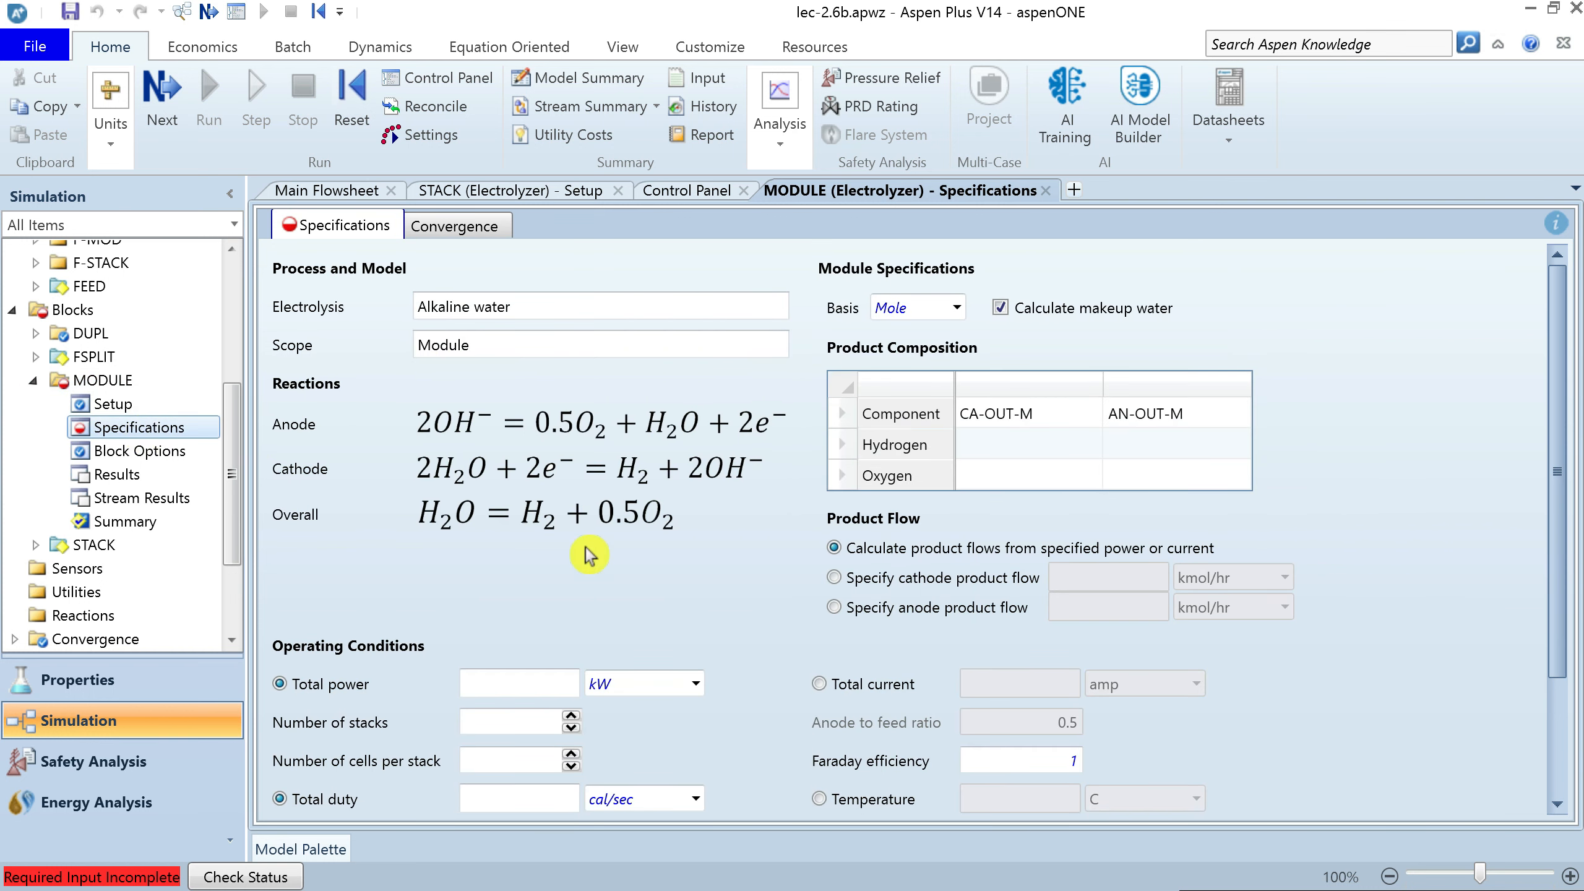
{"action": "scroll", "coordinate": [604, 562], "scroll_direction": "down", "scroll_amount": 3}
{"action": "scroll", "coordinate": [604, 562], "scroll_direction": "down", "scroll_amount": 1}
{"action": "left_click", "coordinate": [513, 523]}
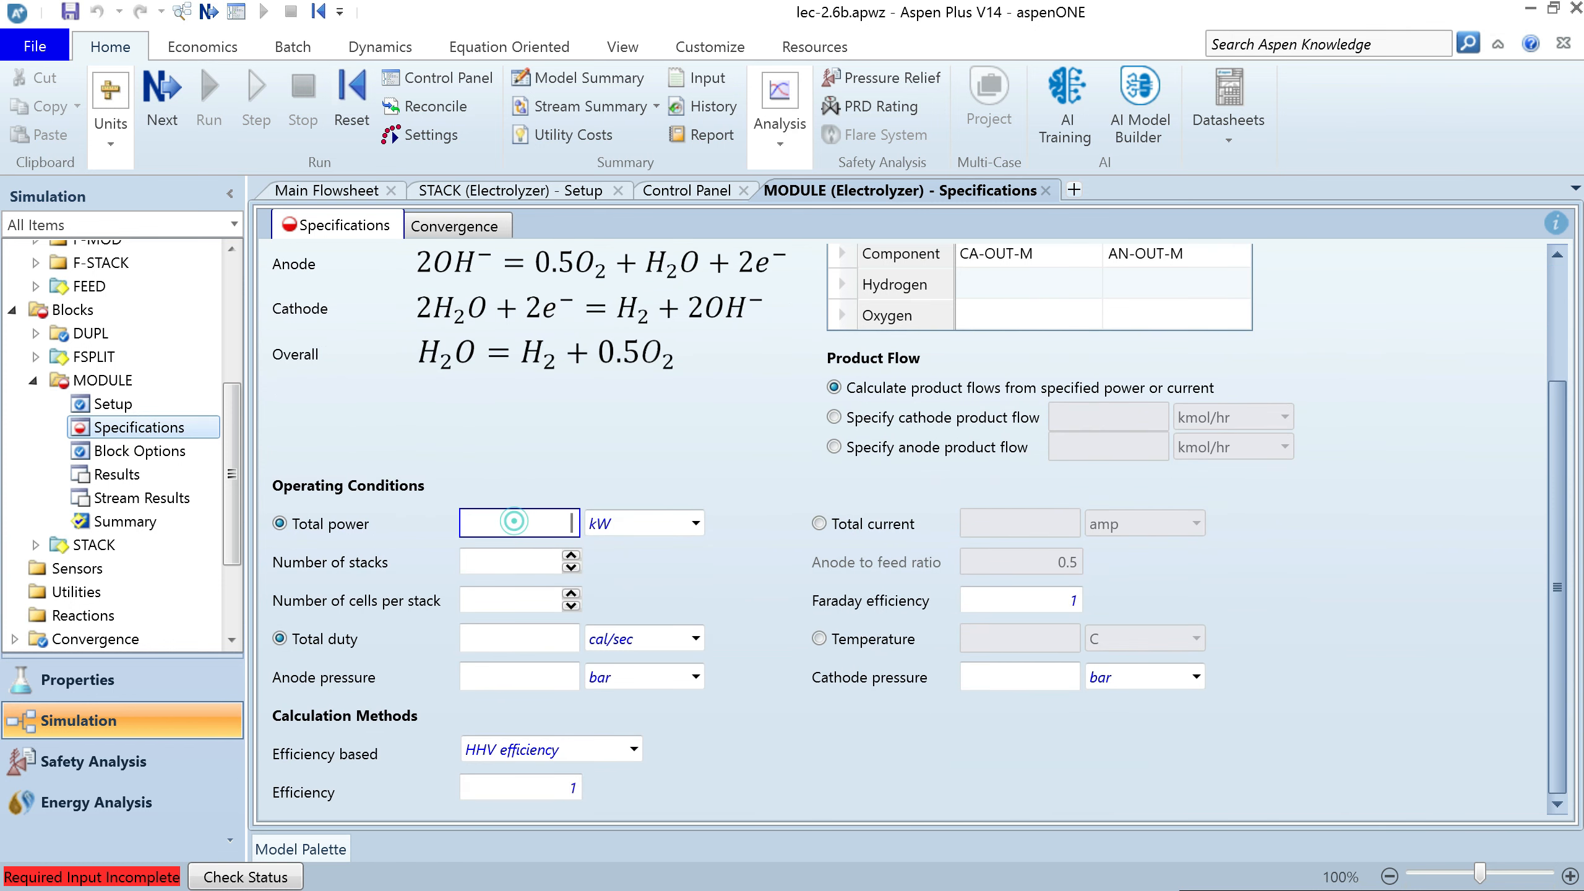
{"action": "type", "text": "20"}
{"action": "left_click", "coordinate": [655, 526]}
{"action": "type", "text": "MW"}
{"action": "left_click", "coordinate": [523, 562]}
{"action": "type", "text": "8"}
{"action": "left_click", "coordinate": [512, 599]}
{"action": "type", "text": "230"}
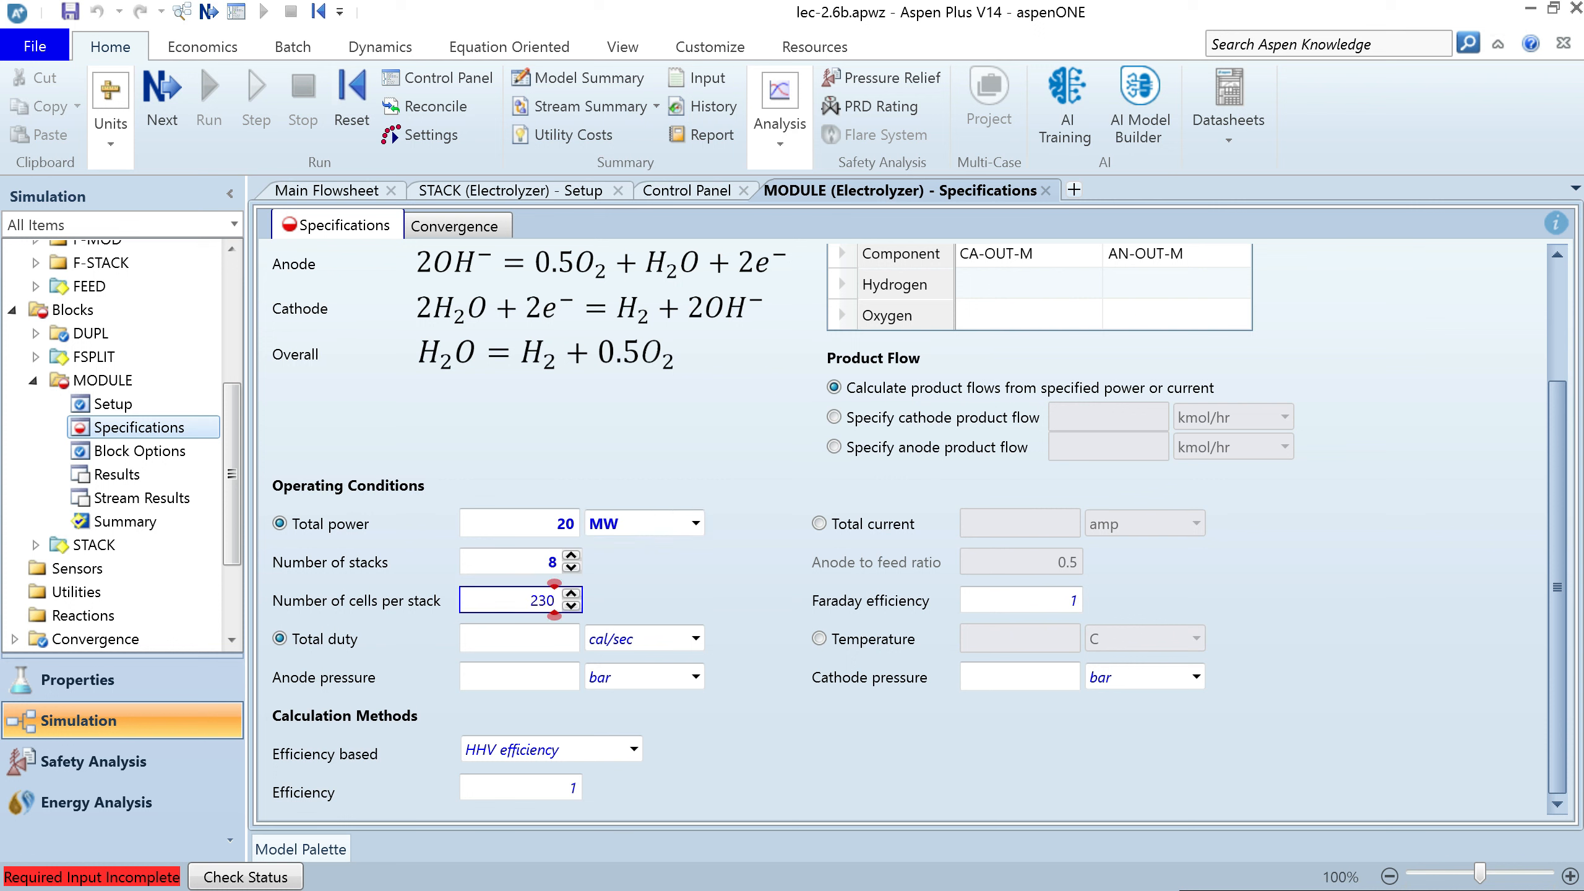
{"action": "left_click", "coordinate": [659, 619]}
Specify a module temperature of 75 C and set both the anode and cathode pressures to -0.2 bar
{"action": "left_click", "coordinate": [819, 638]}
{"action": "left_click", "coordinate": [1001, 635]}
{"action": "type", "text": "75"}
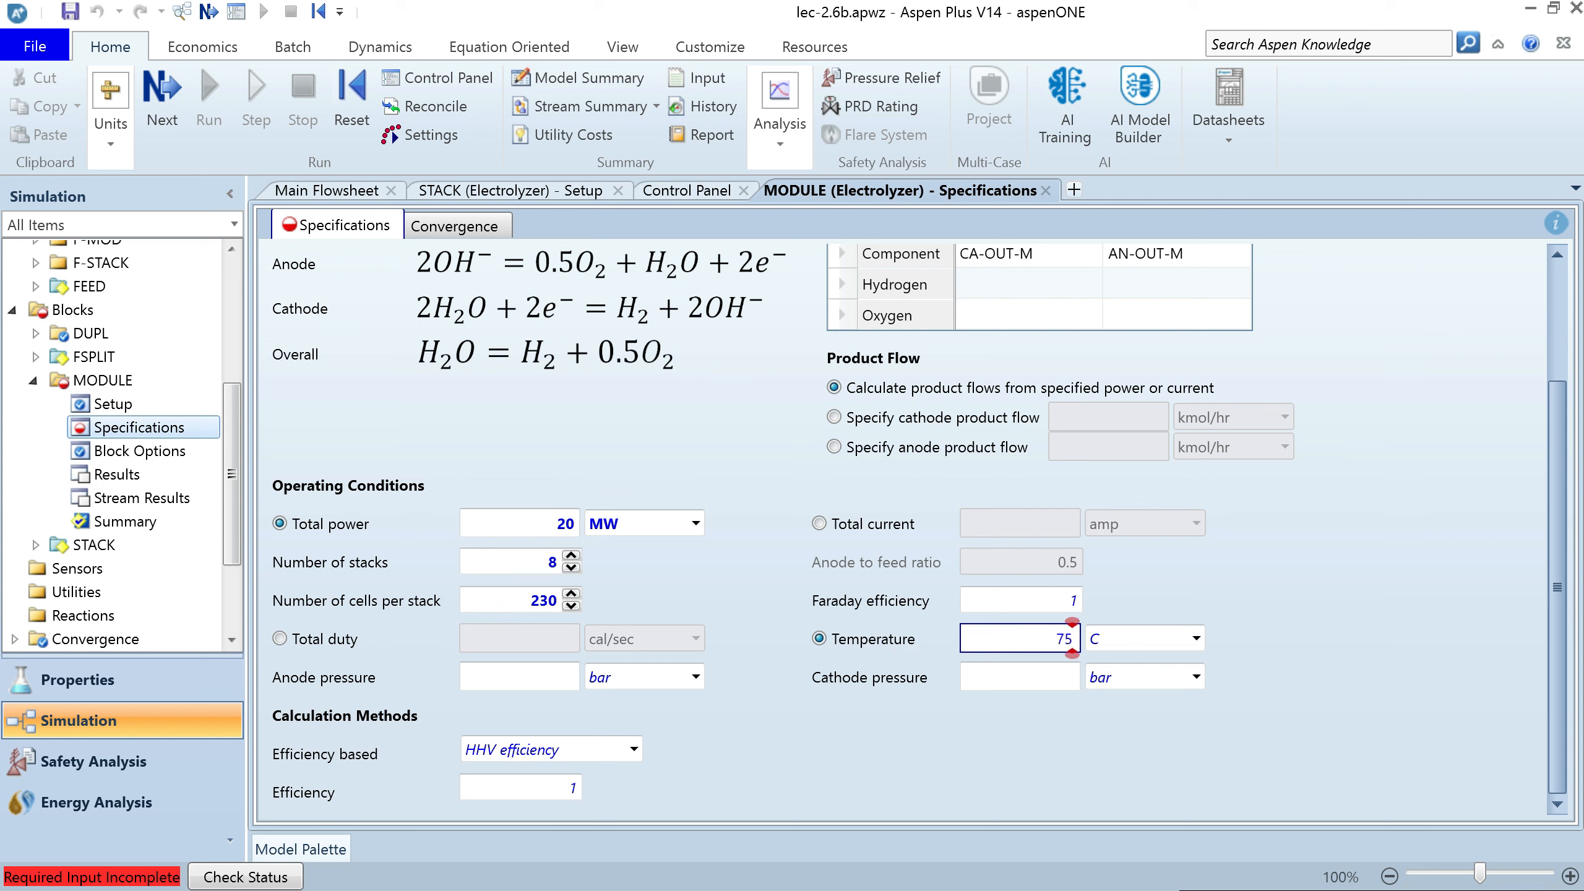
{"action": "left_click", "coordinate": [530, 677]}
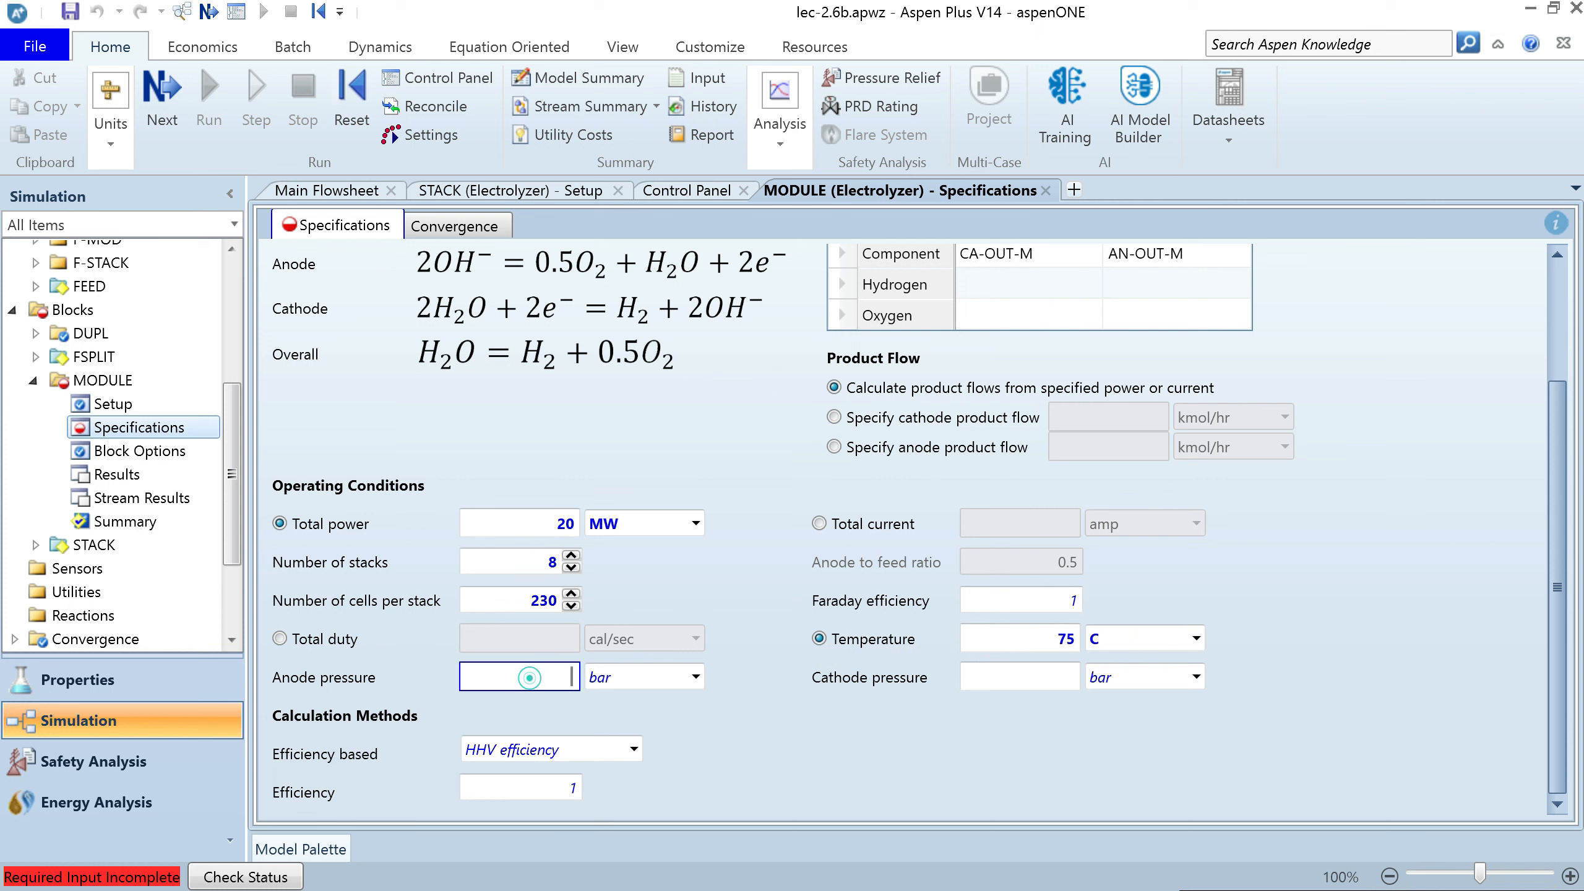
{"action": "type", "text": "0.2"}
{"action": "left_click", "coordinate": [512, 676]}
{"action": "type", "text": "-"}
{"action": "left_click", "coordinate": [1015, 664]}
{"action": "type", "text": "-0.2"}
{"action": "left_click", "coordinate": [788, 723]}
Base the module's efficiency calculation on Voltage efficiency with a value of 0.8
{"action": "left_click", "coordinate": [570, 796]}
{"action": "type", "text": "0.8"}
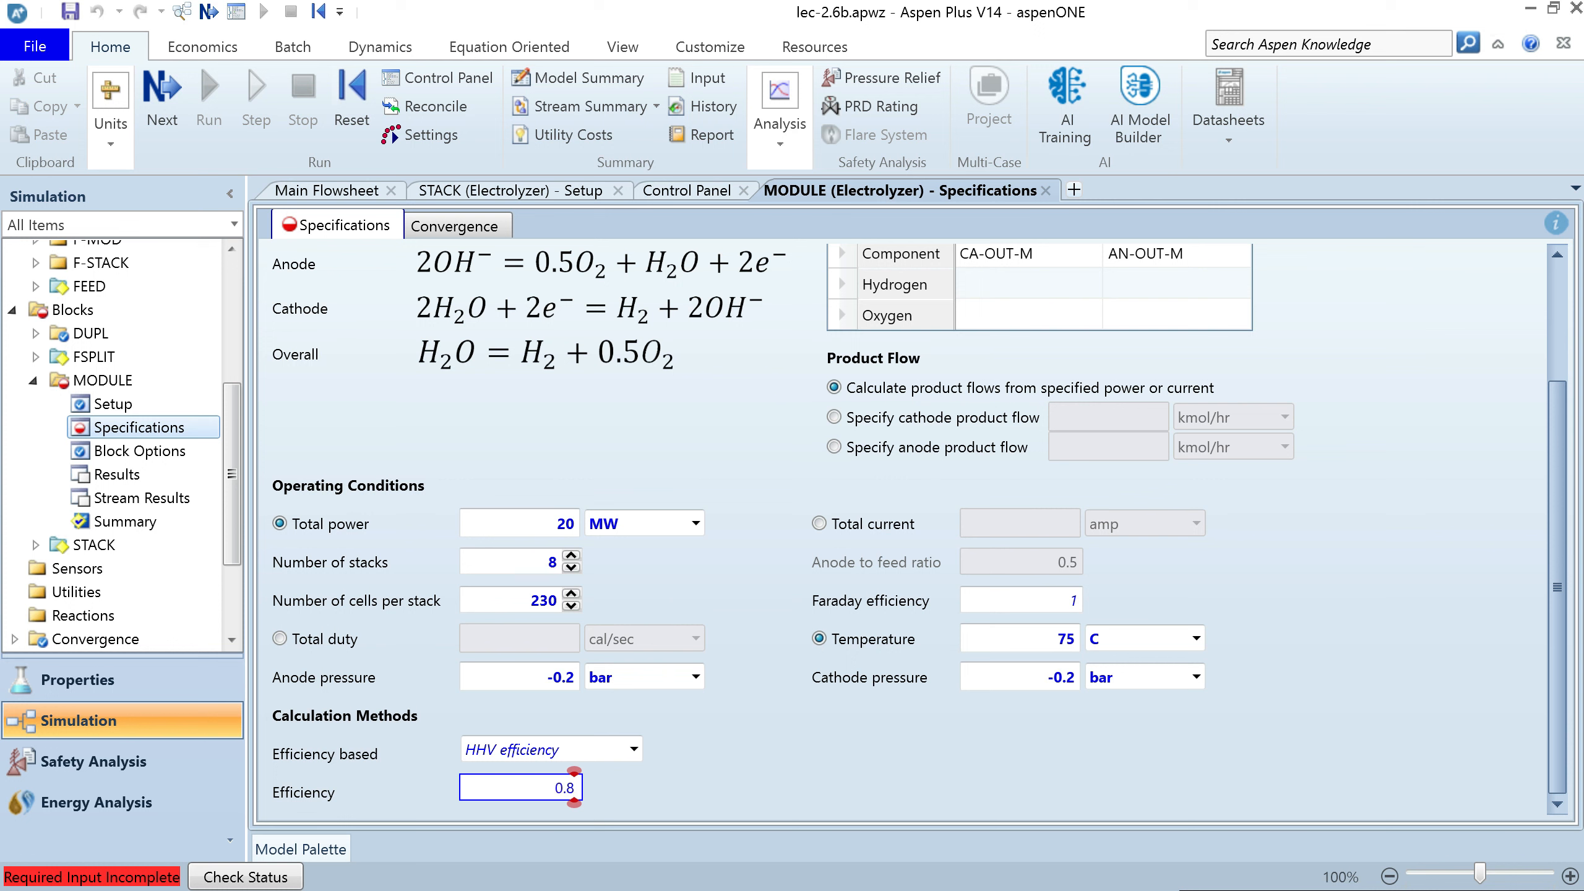
{"action": "left_click", "coordinate": [685, 744]}
{"action": "left_click", "coordinate": [634, 750]}
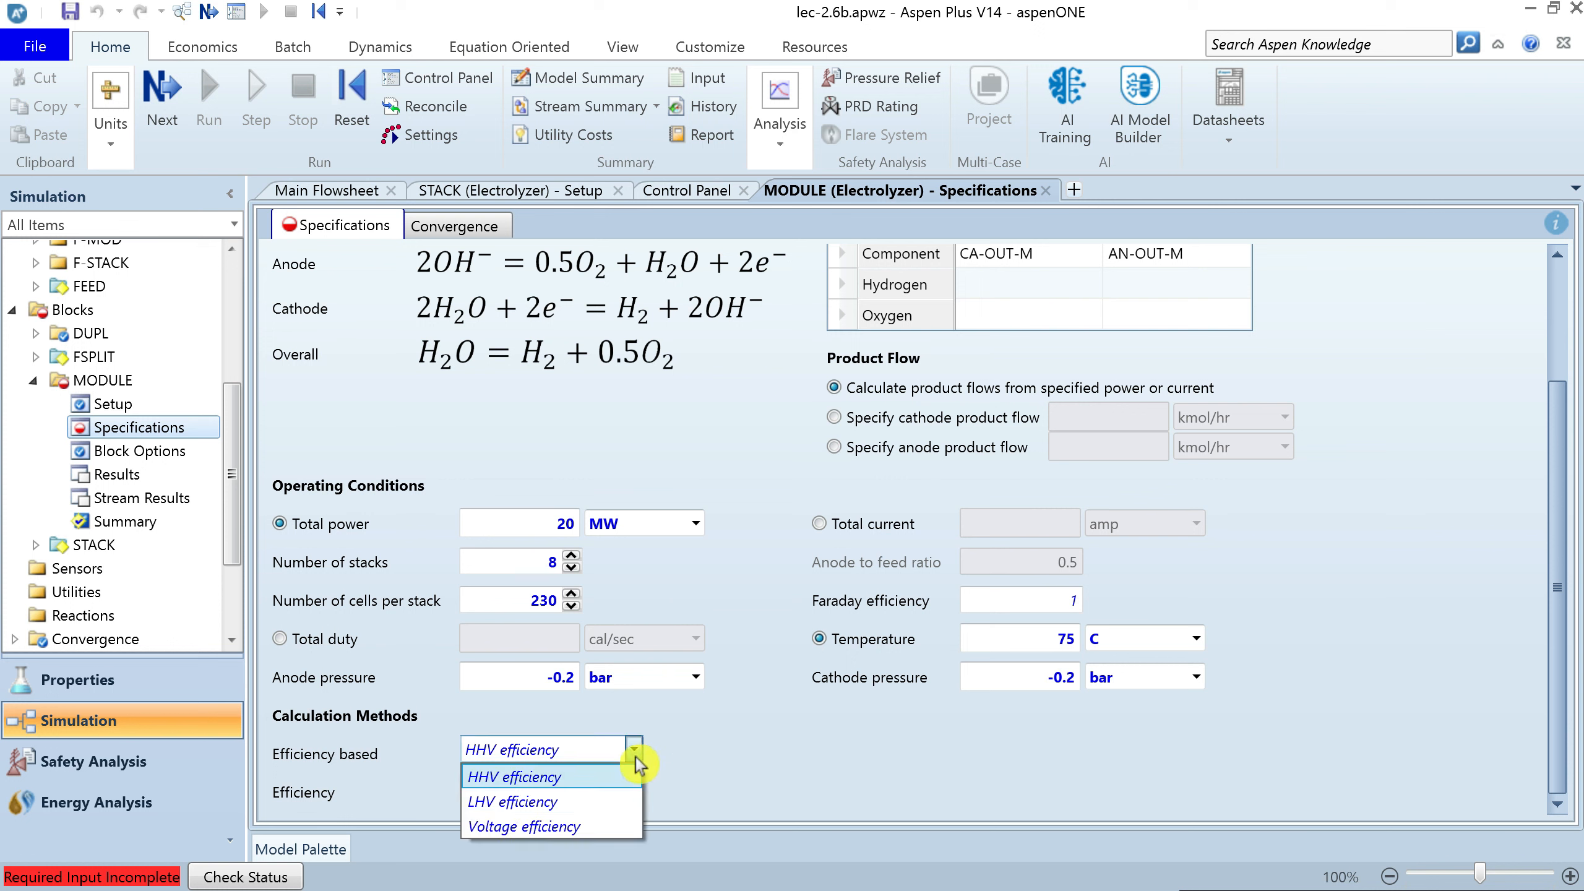
{"action": "left_click", "coordinate": [549, 827]}
{"action": "left_click", "coordinate": [549, 794]}
{"action": "type", "text": "0.8"}
{"action": "left_click", "coordinate": [795, 763]}
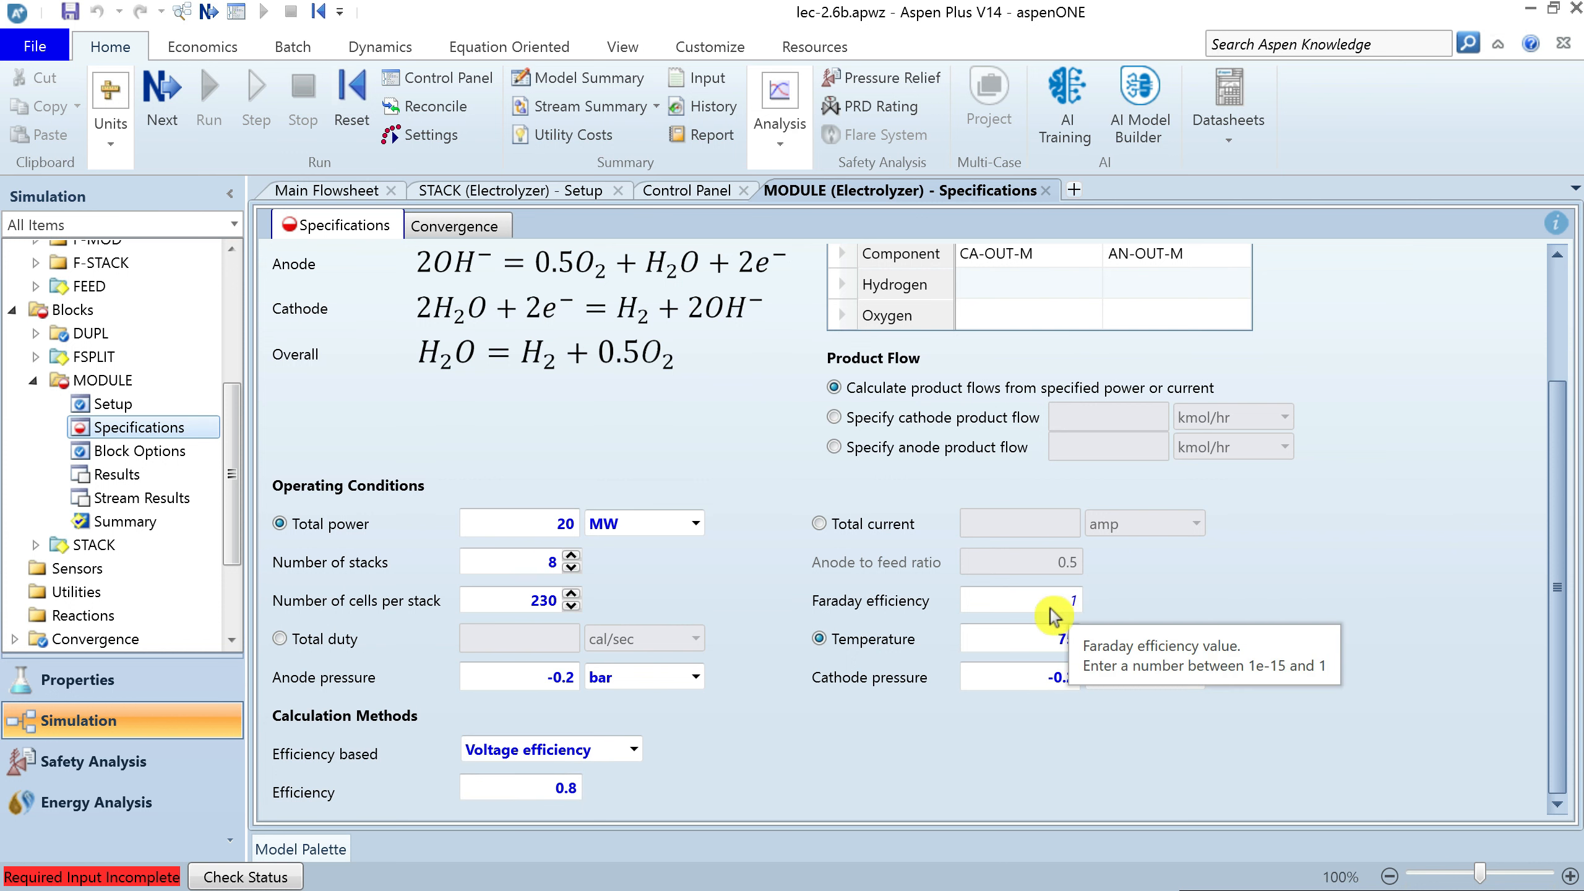
{"action": "scroll", "coordinate": [1052, 616], "scroll_direction": "up", "scroll_amount": 3}
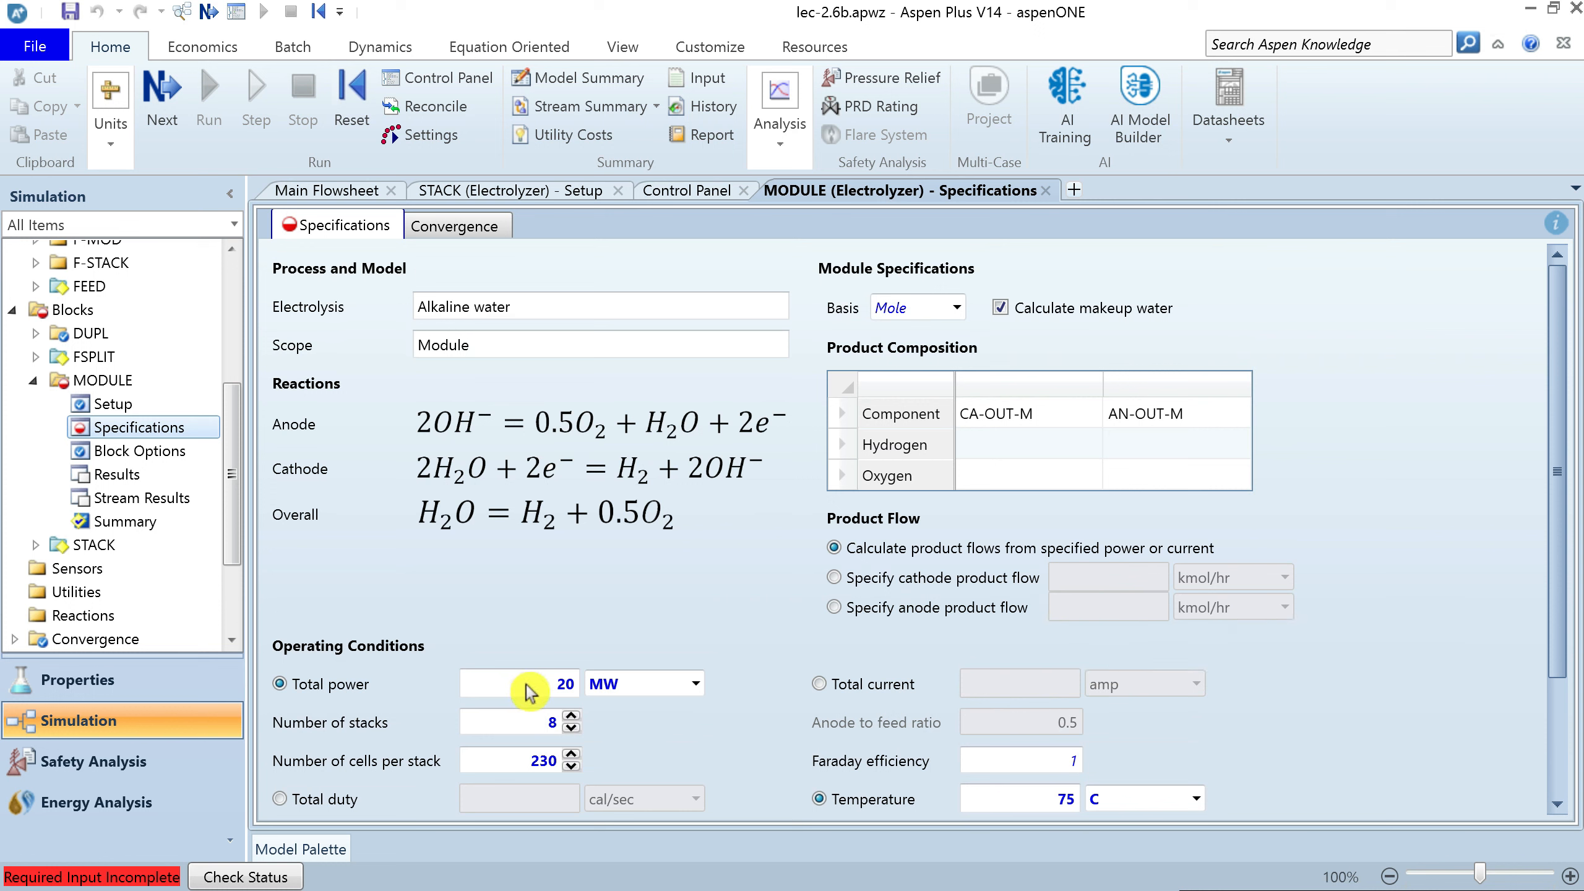
{"action": "left_click", "coordinate": [1000, 307]}
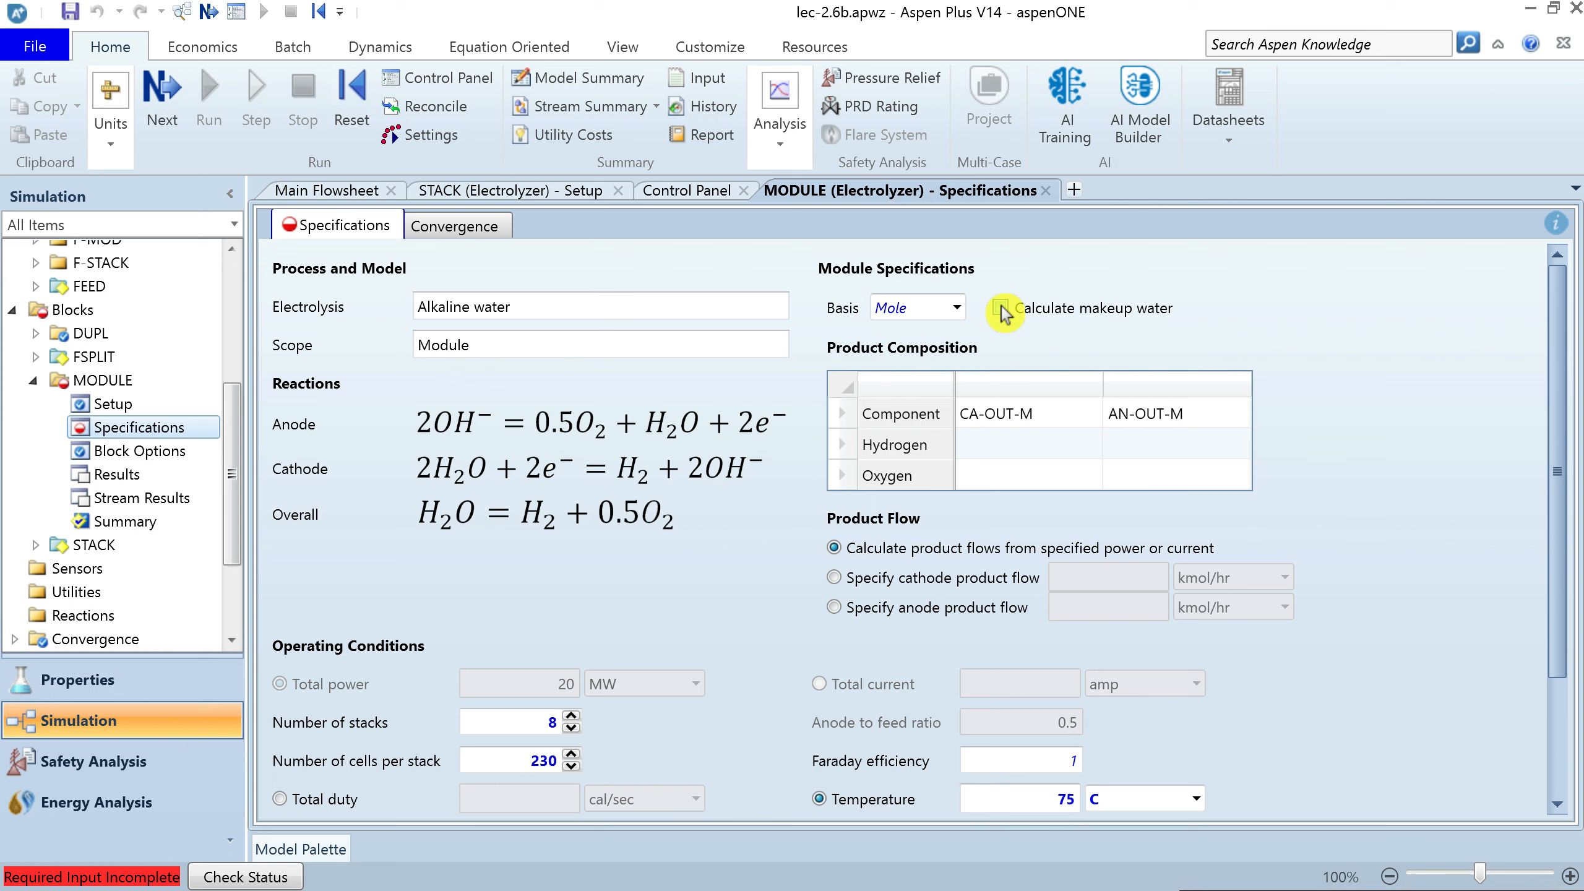
{"action": "left_click", "coordinate": [1002, 307]}
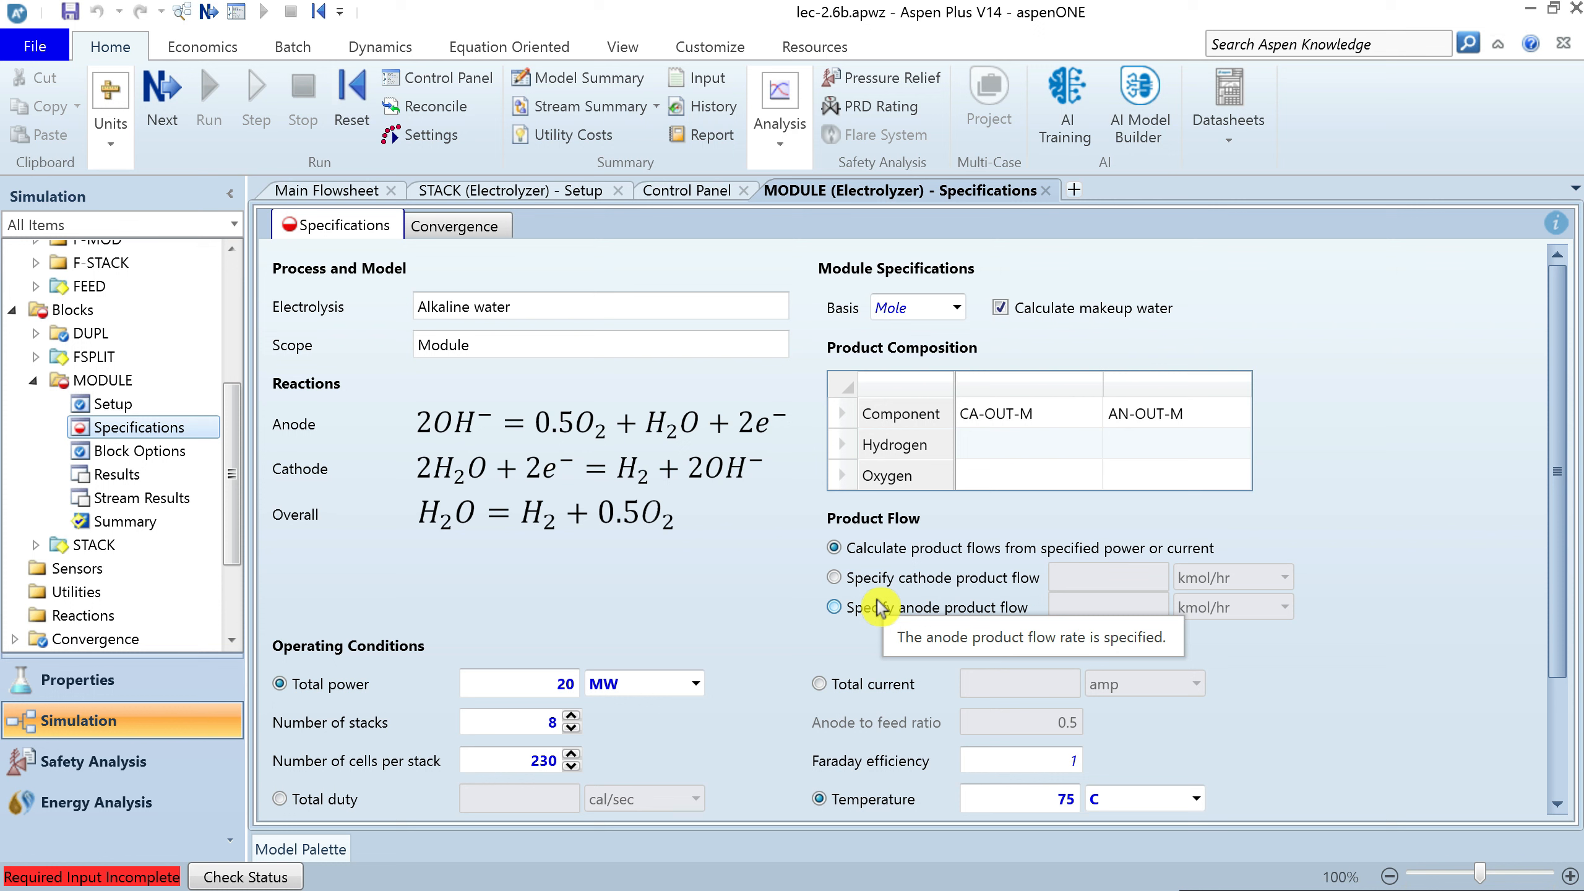
Set CA-OUT-M to 0.96 hydrogen and 0 oxygen and AN-OUT-M to 0 hydrogen and 0.96 oxygen by mole, and run the simulation
{"action": "left_click", "coordinate": [1019, 446]}
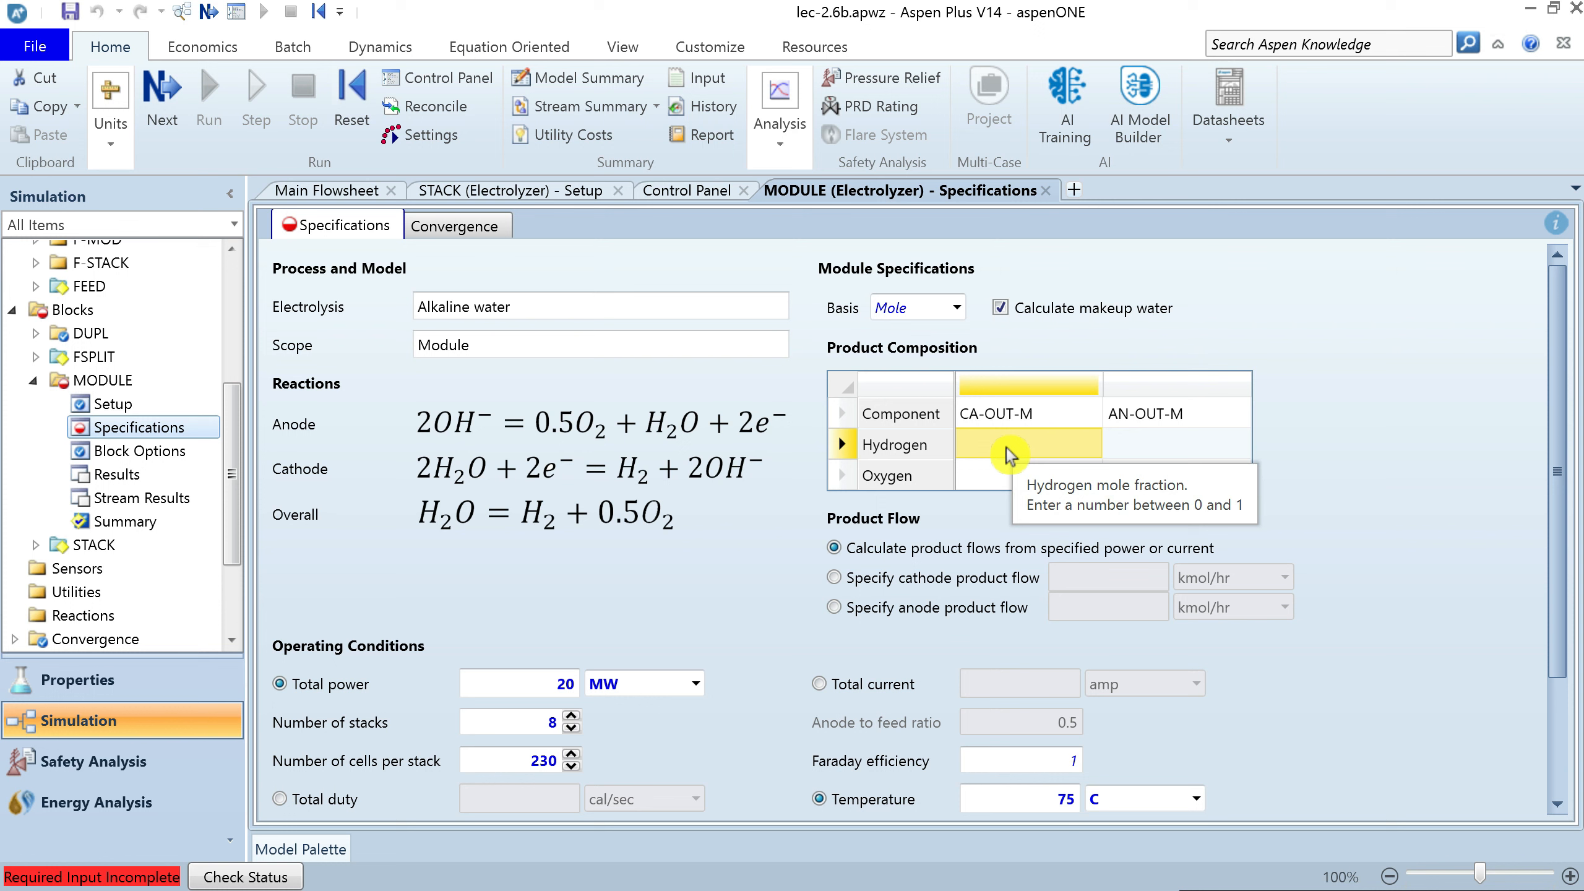
{"action": "type", "text": "0.96"}
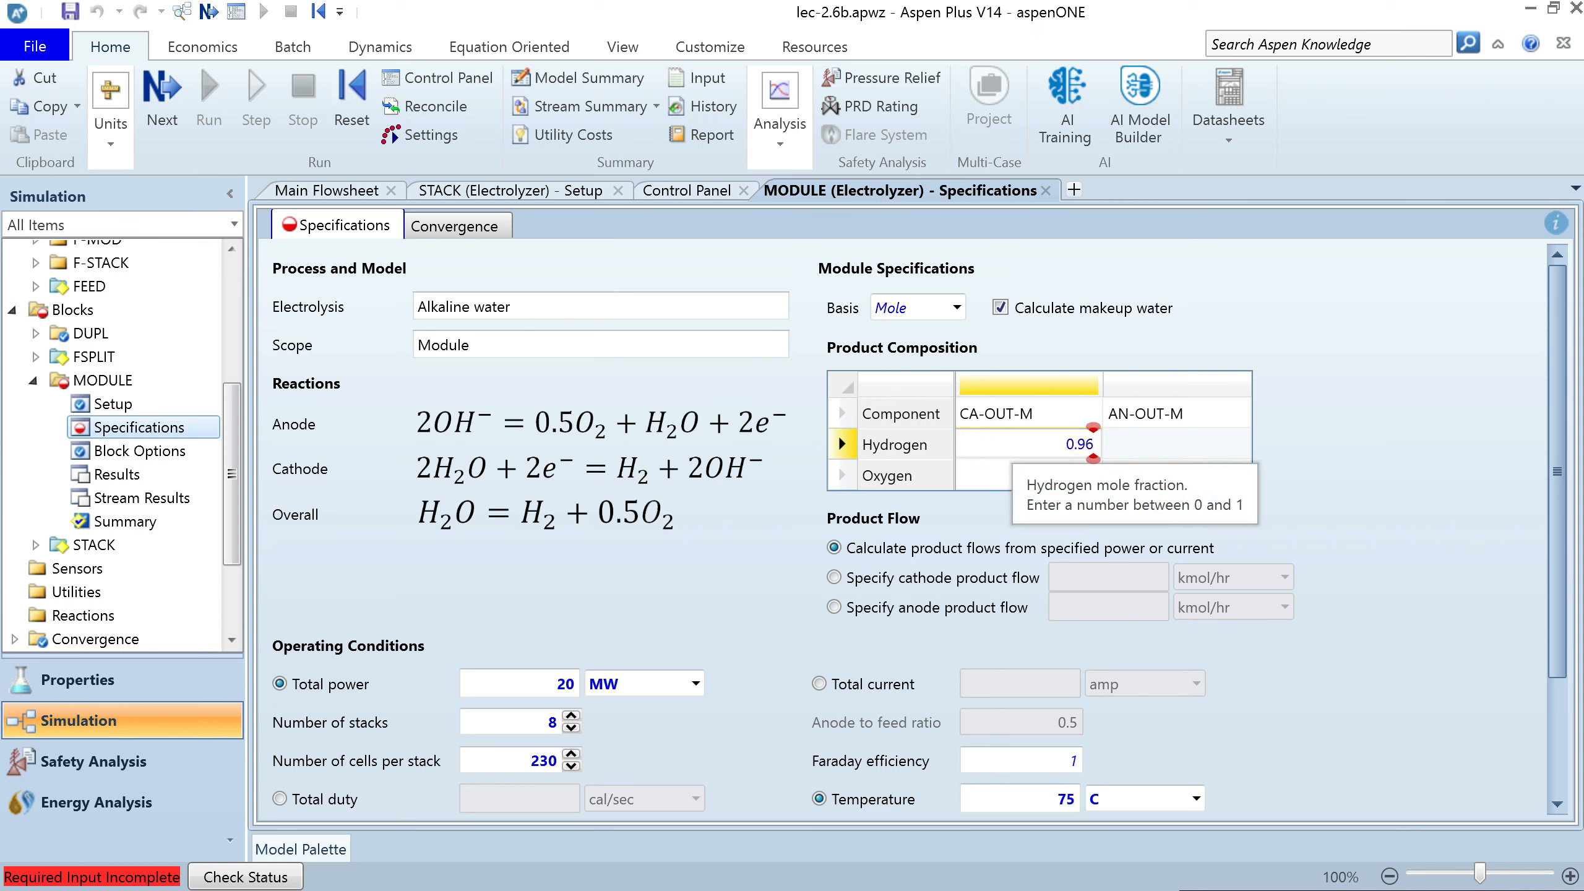
{"action": "left_click", "coordinate": [981, 473]}
{"action": "type", "text": "0"}
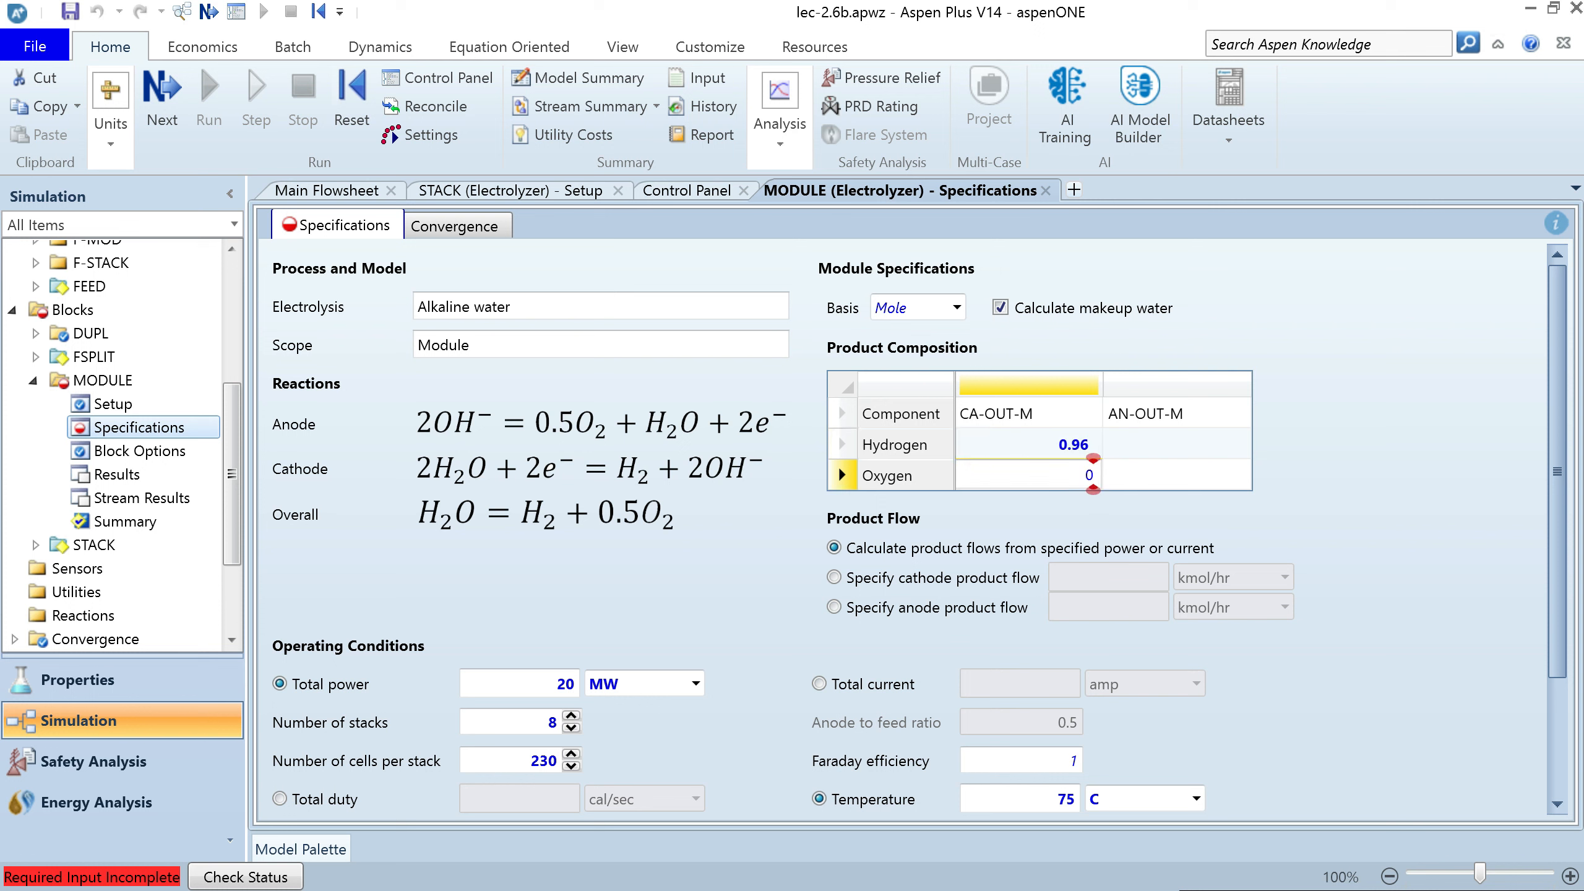
{"action": "left_click", "coordinate": [1168, 449]}
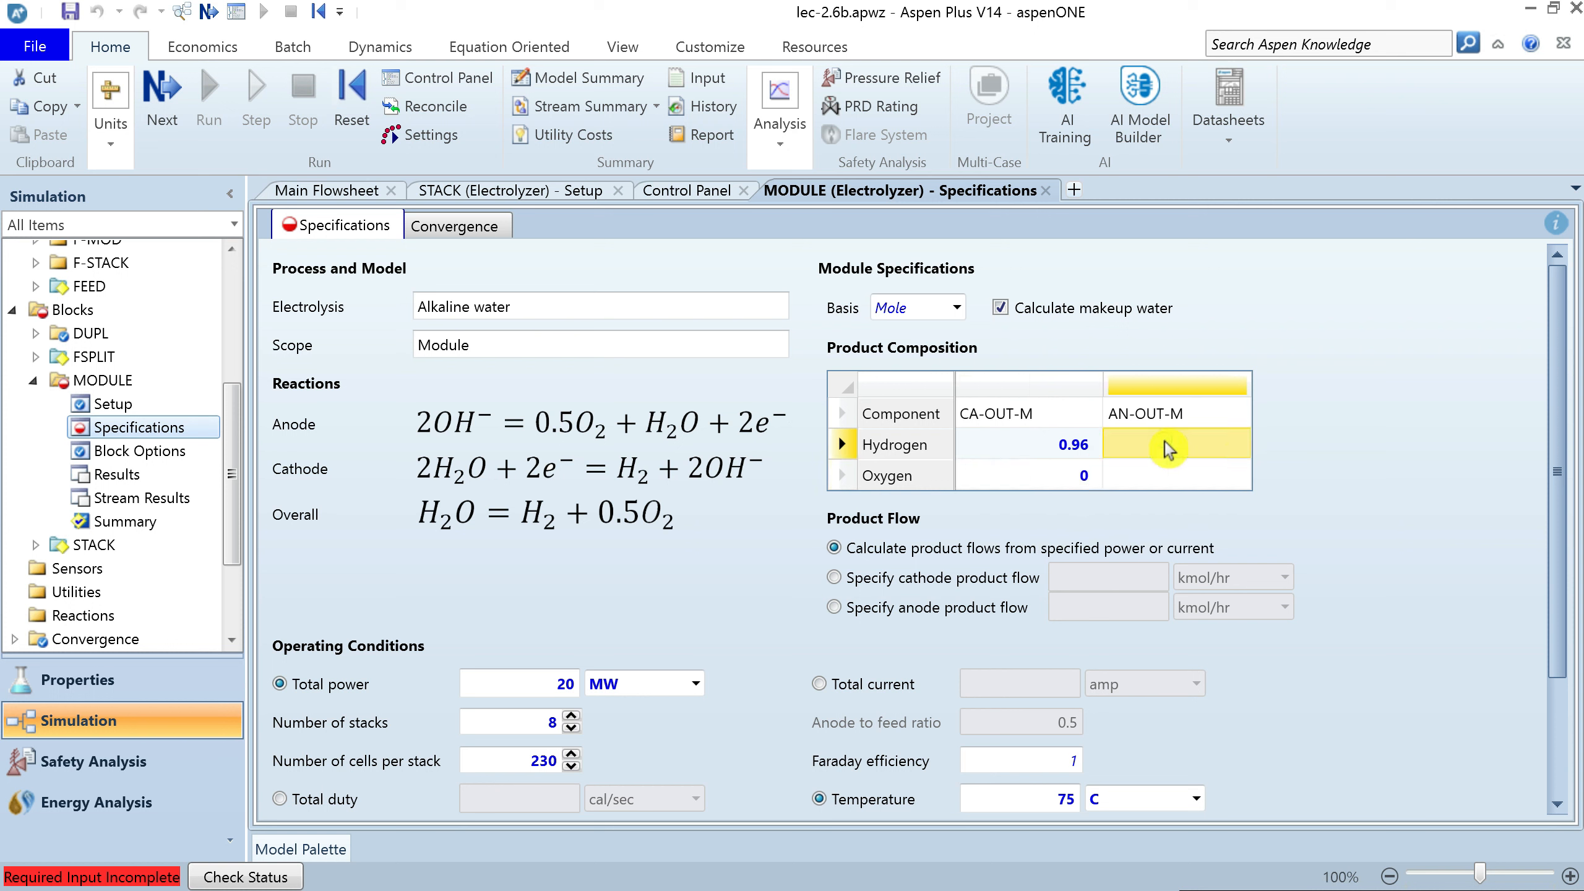
{"action": "type", "text": "0"}
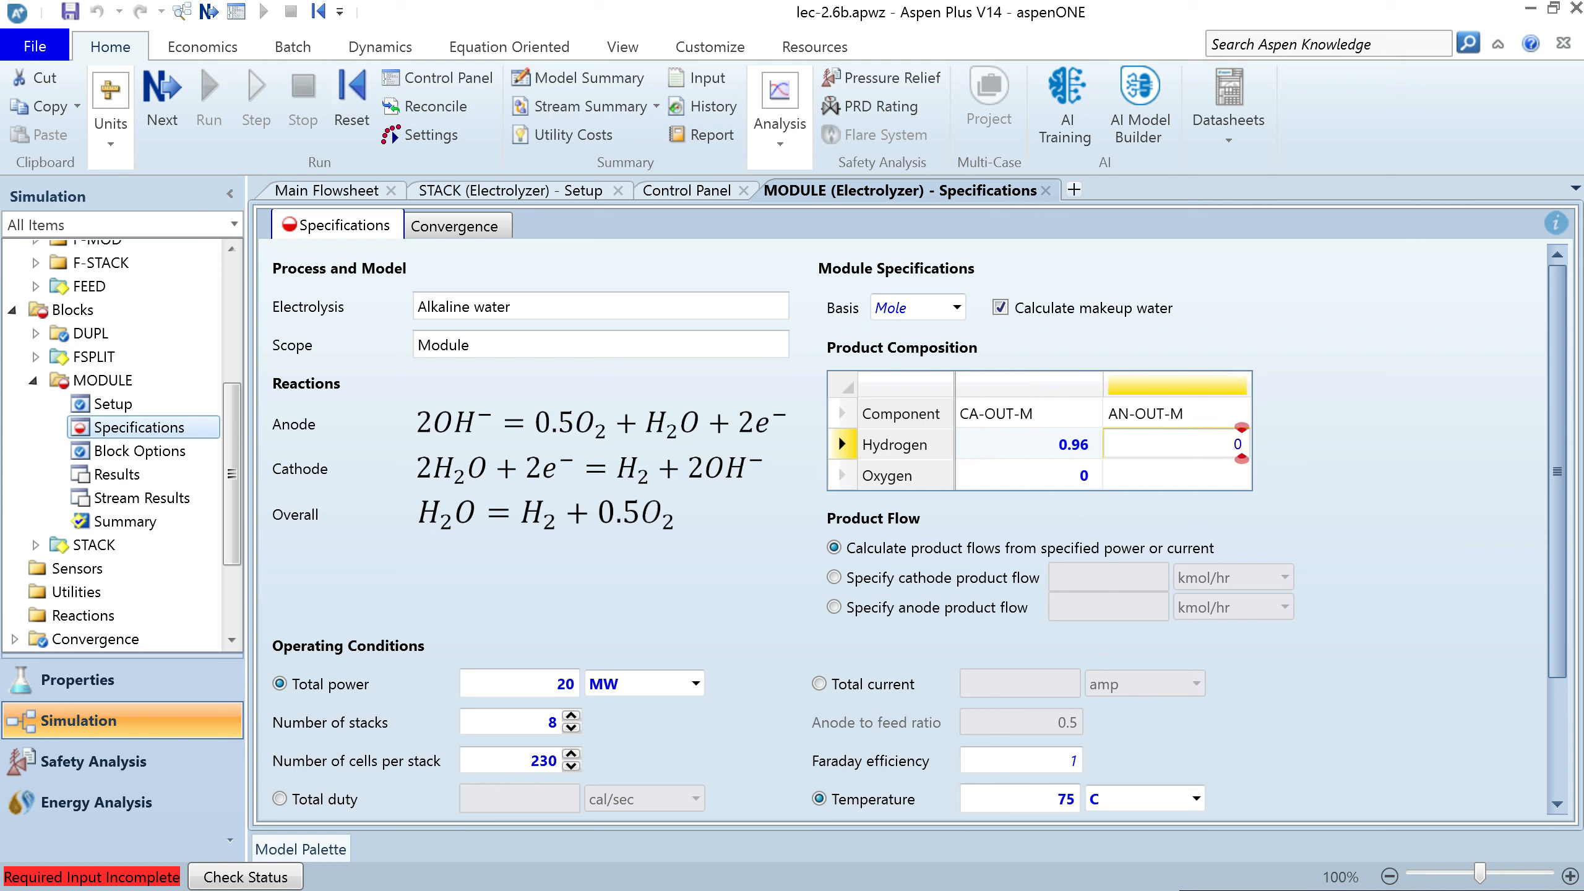
{"action": "left_click", "coordinate": [1205, 481]}
{"action": "left_click", "coordinate": [1205, 482]}
{"action": "type", "text": "0.96"}
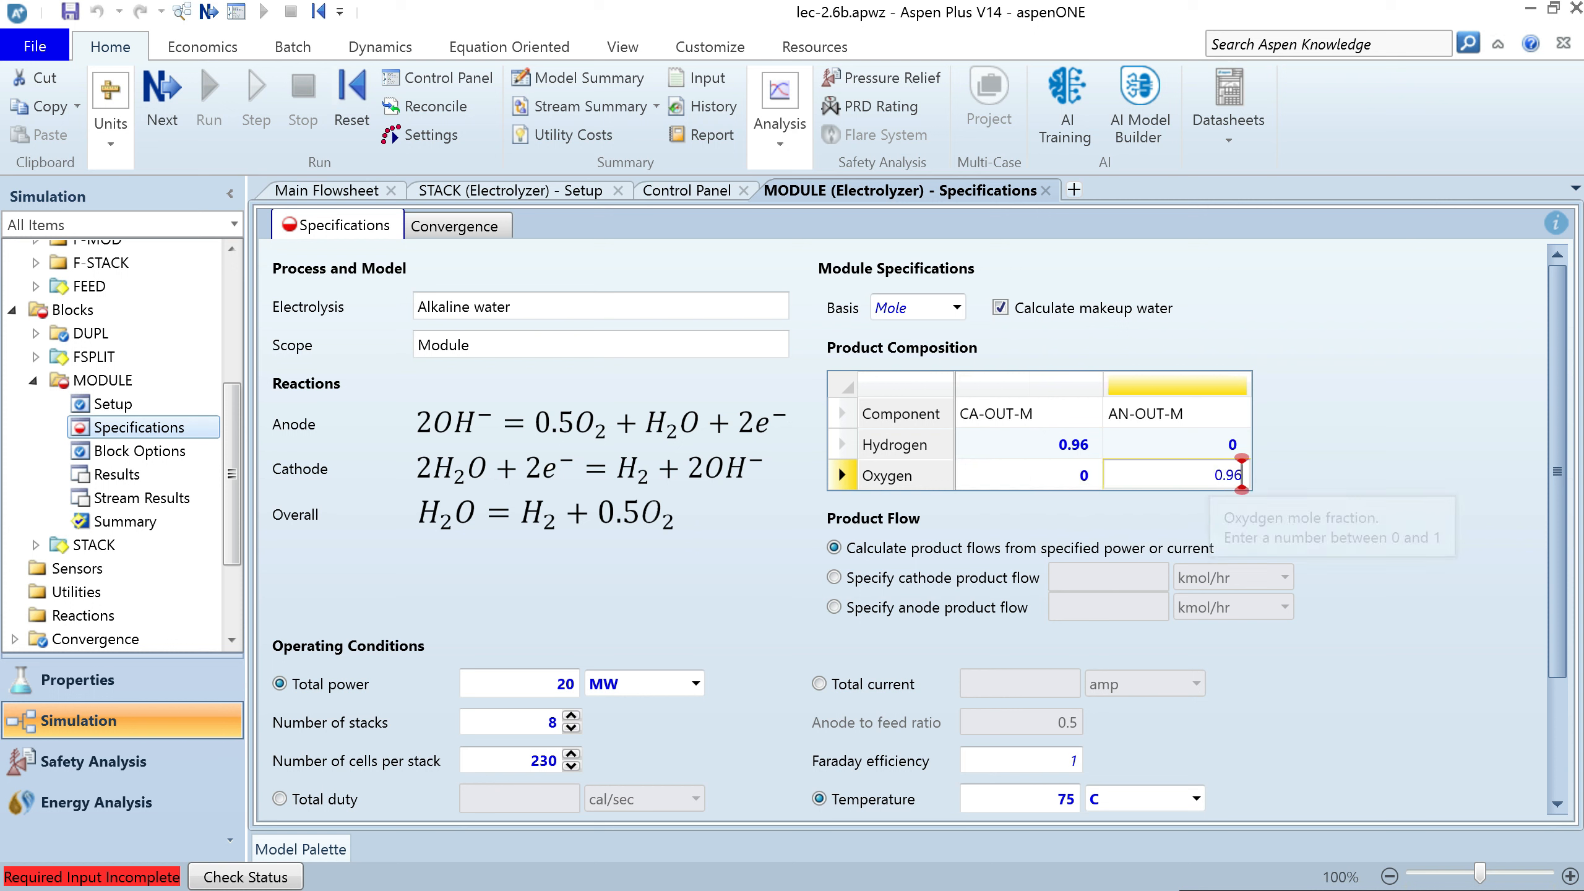
{"action": "left_click", "coordinate": [1317, 466]}
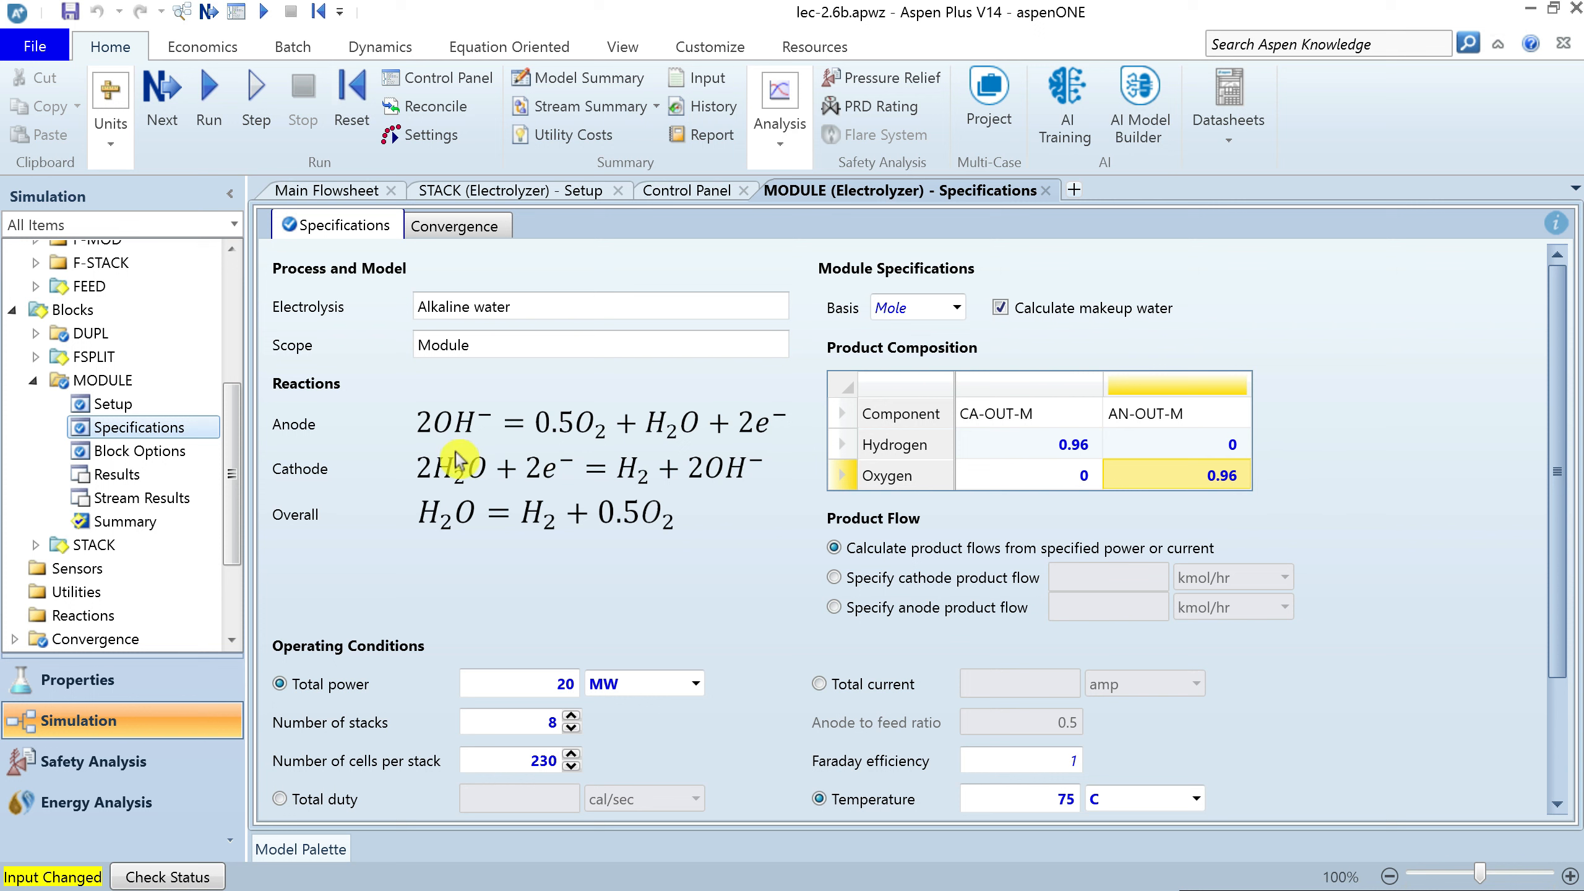
{"action": "left_click", "coordinate": [208, 96]}
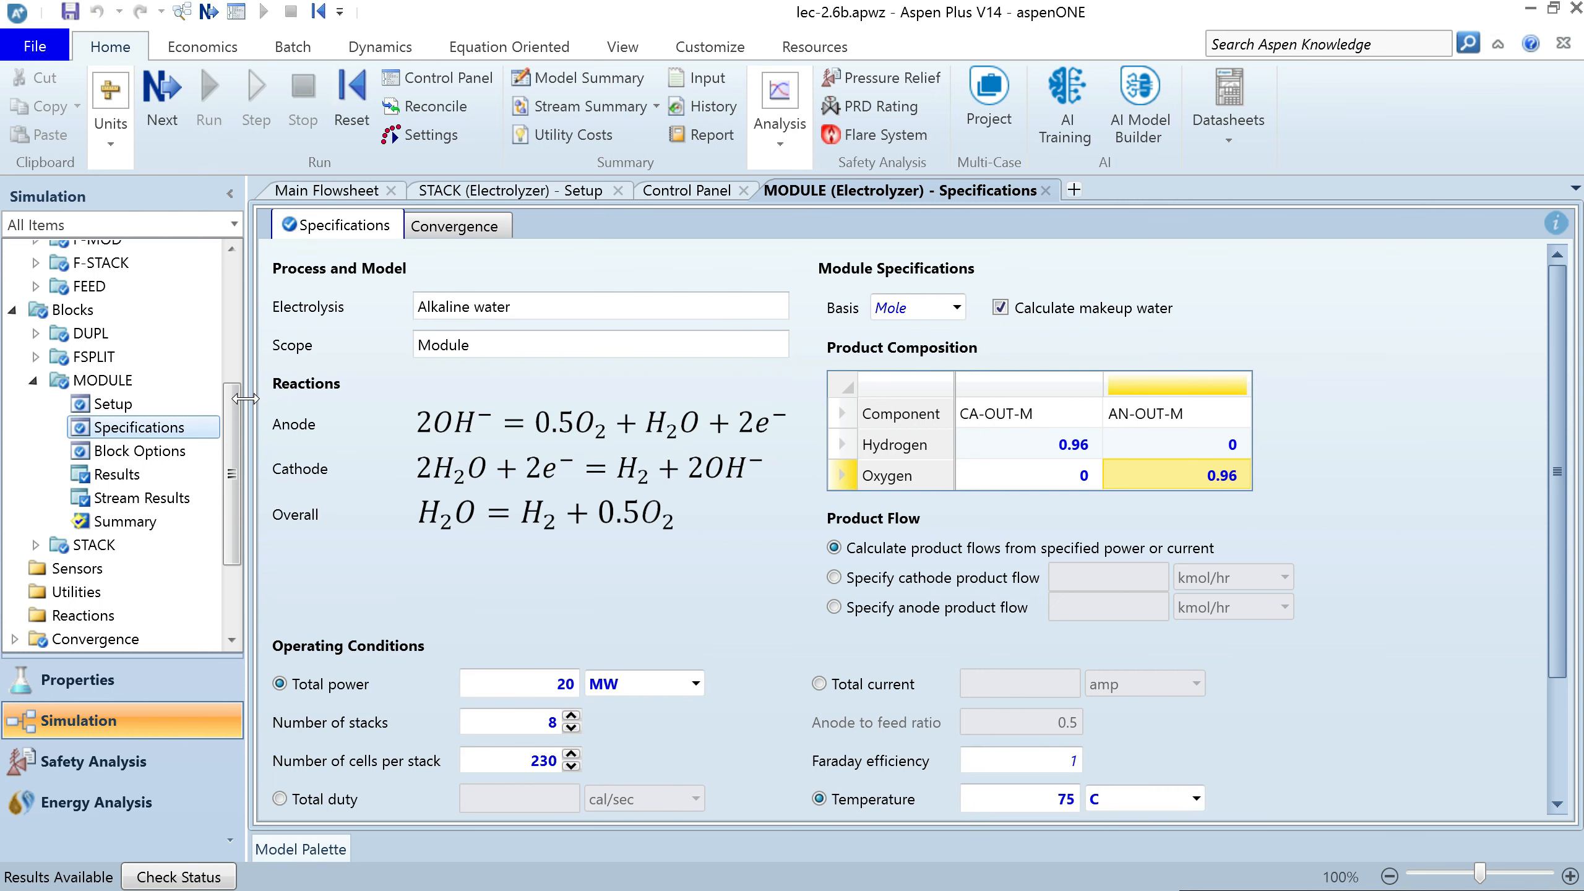
Check the property method and the electrolyte simulation approach in the STACK block's block options
{"action": "left_click", "coordinate": [584, 191]}
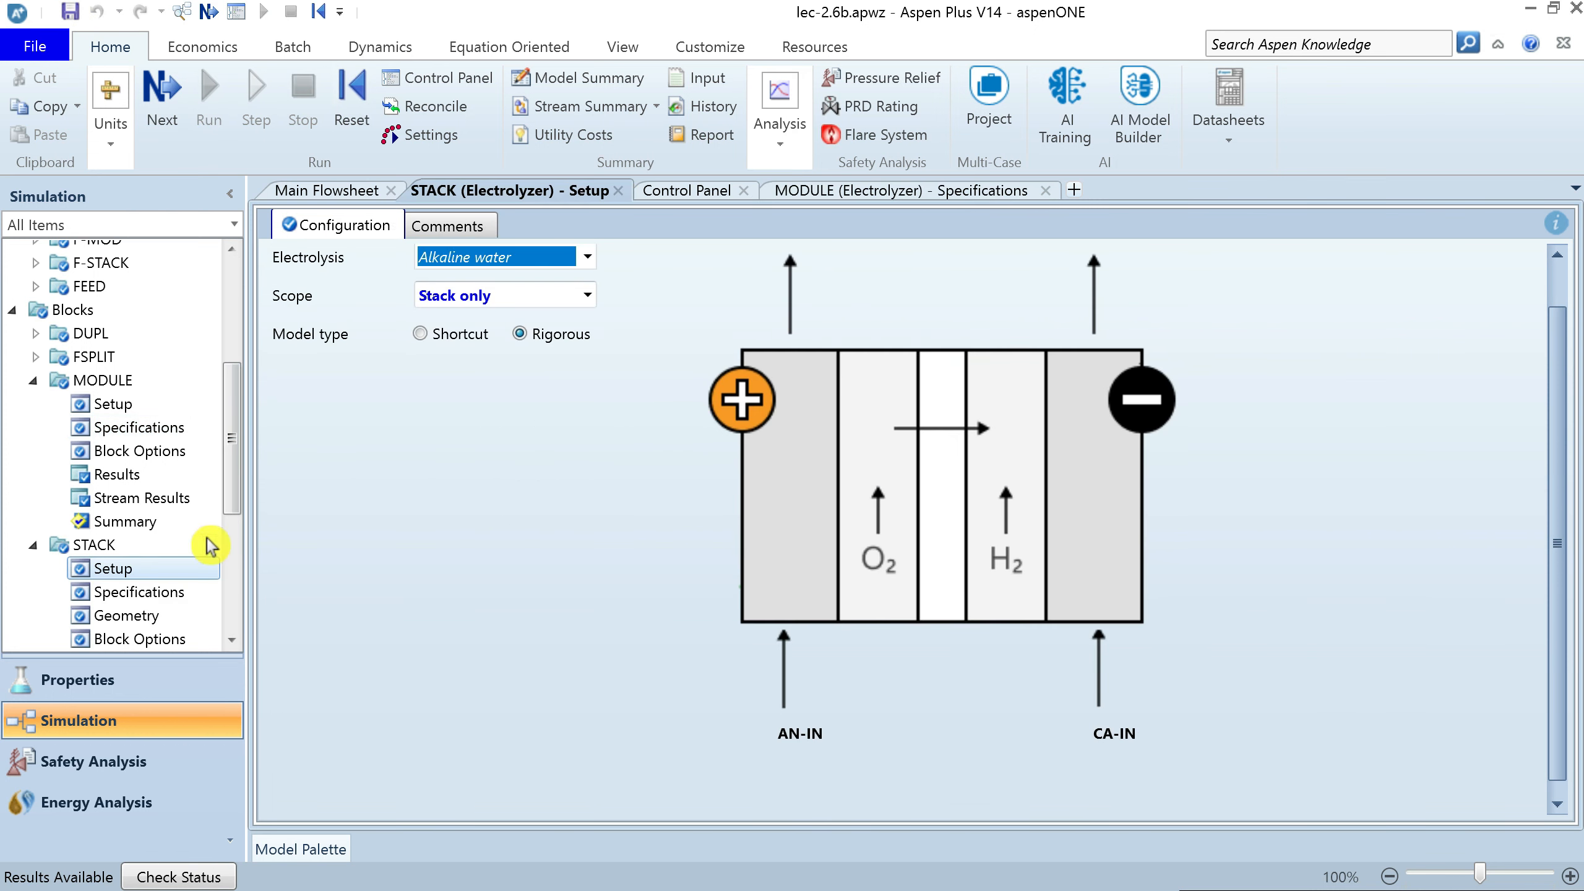
{"action": "left_click_drag", "start_coordinate": [235, 492], "coordinate": [235, 529]}
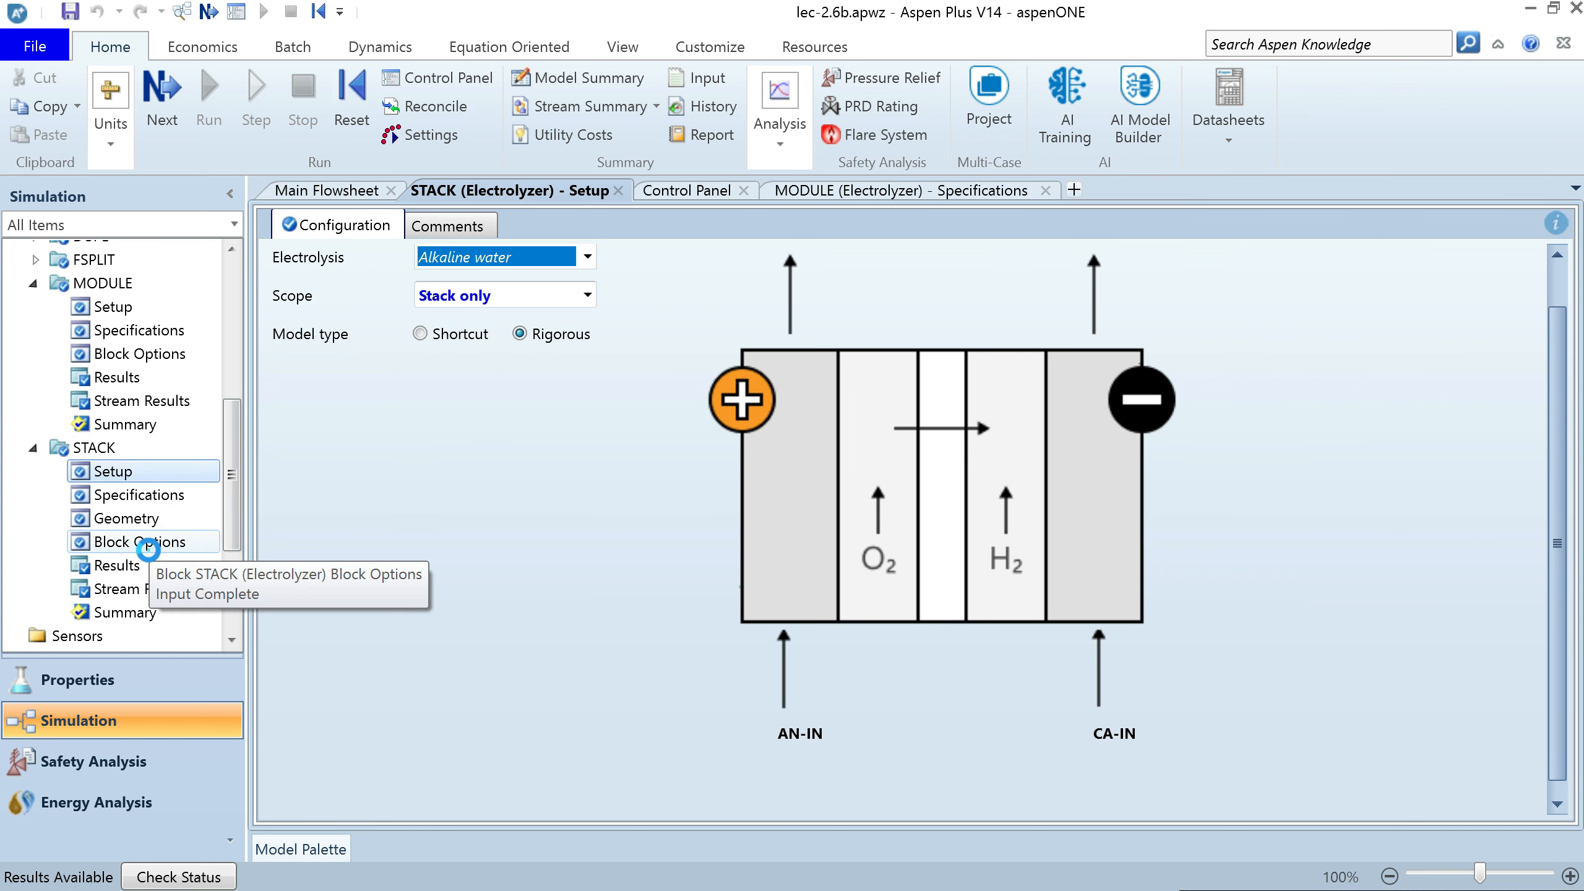
{"action": "left_click", "coordinate": [148, 547]}
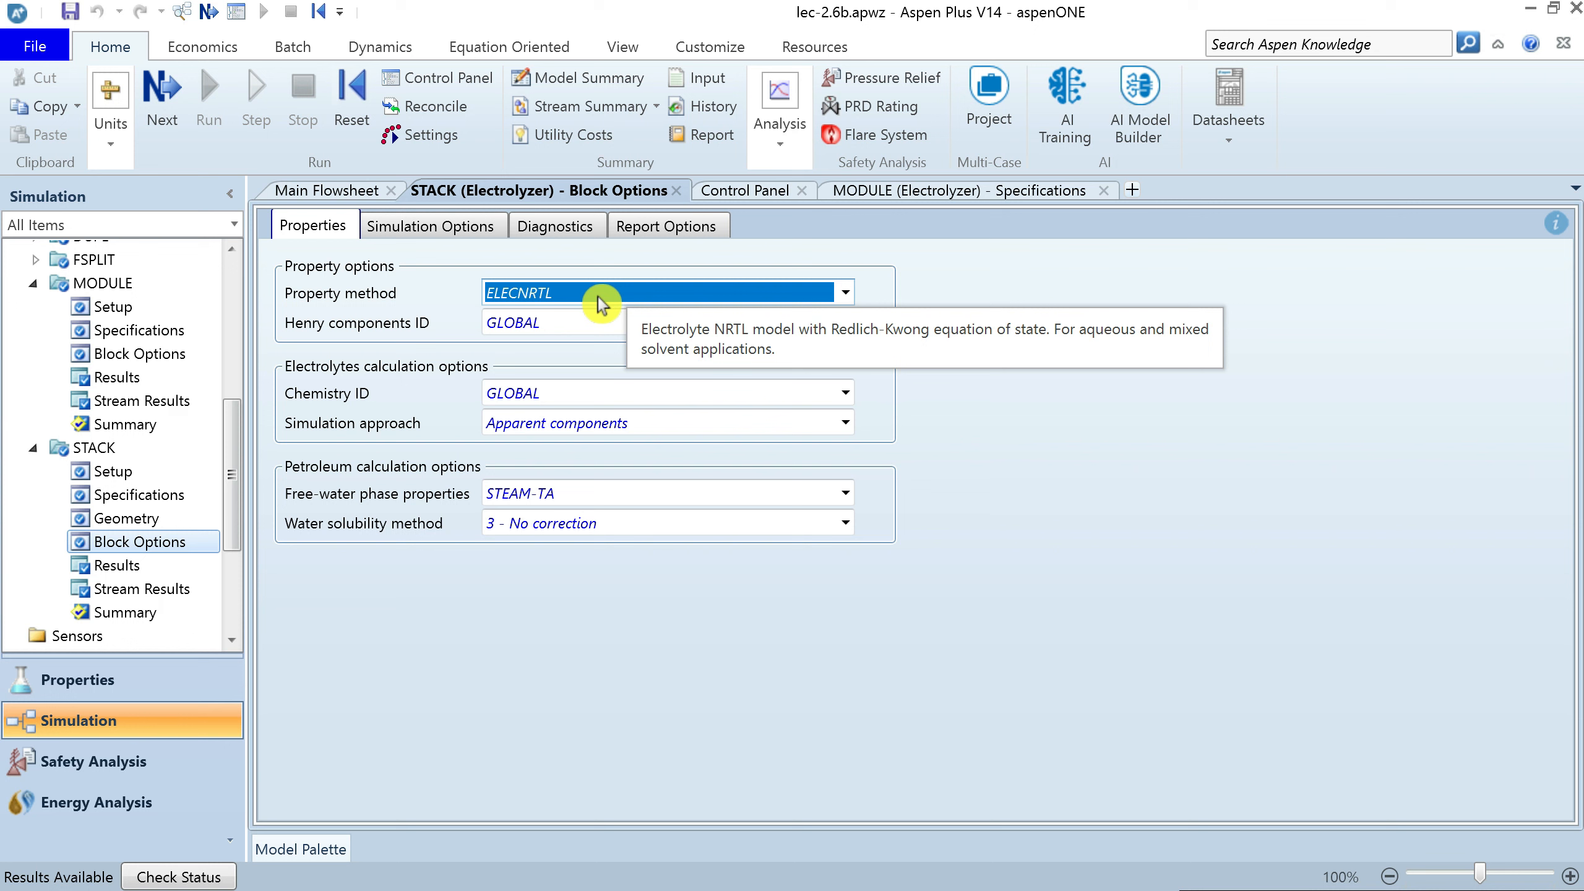
{"action": "left_click", "coordinate": [846, 424]}
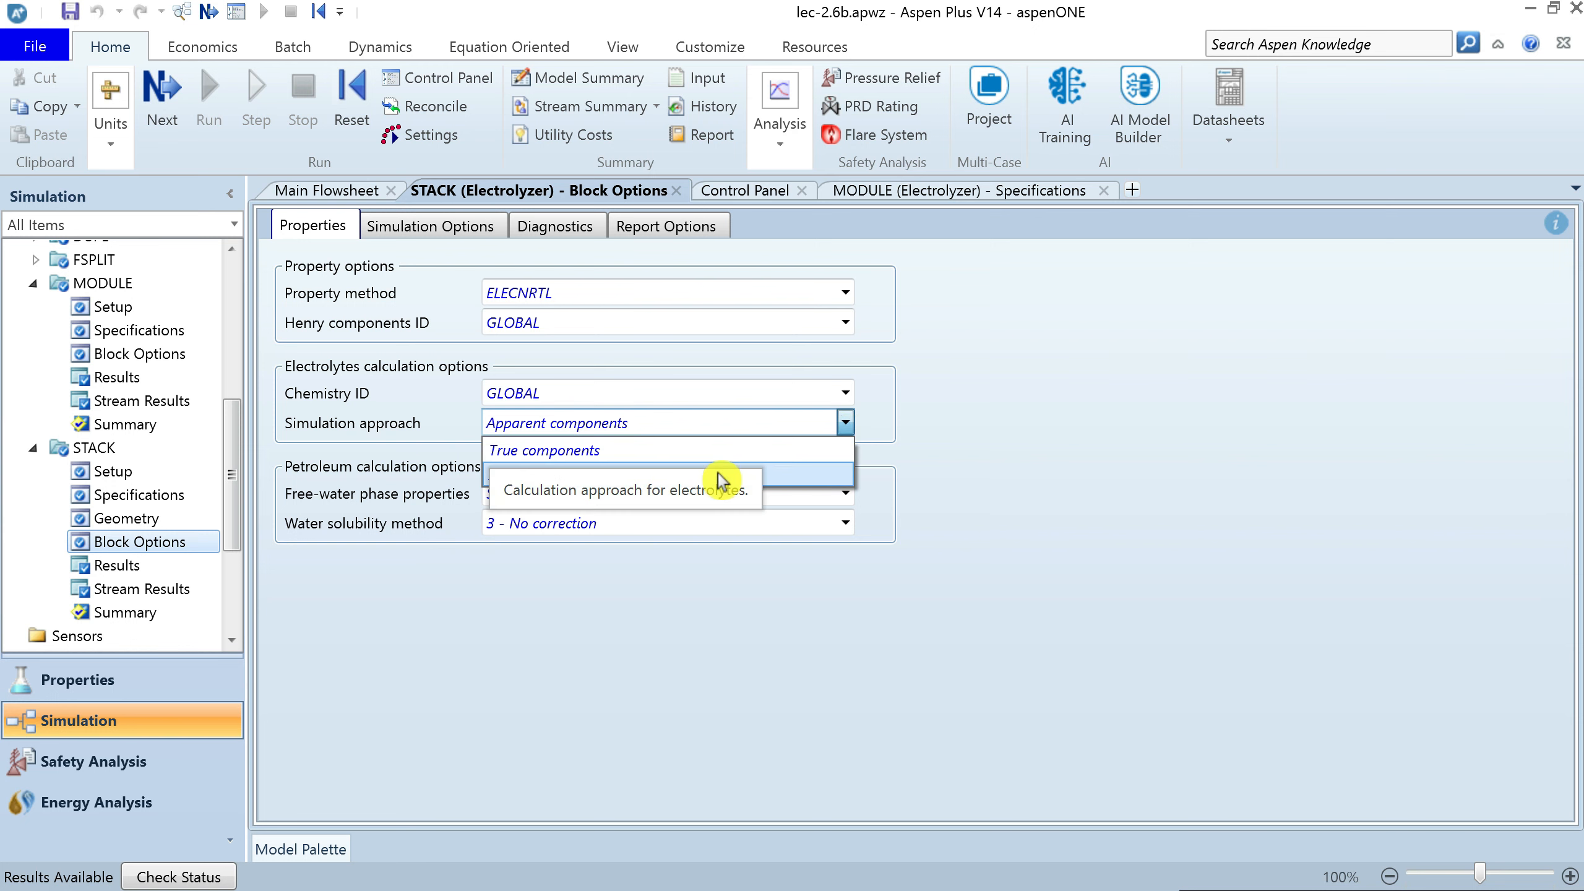
{"action": "left_click", "coordinate": [940, 452]}
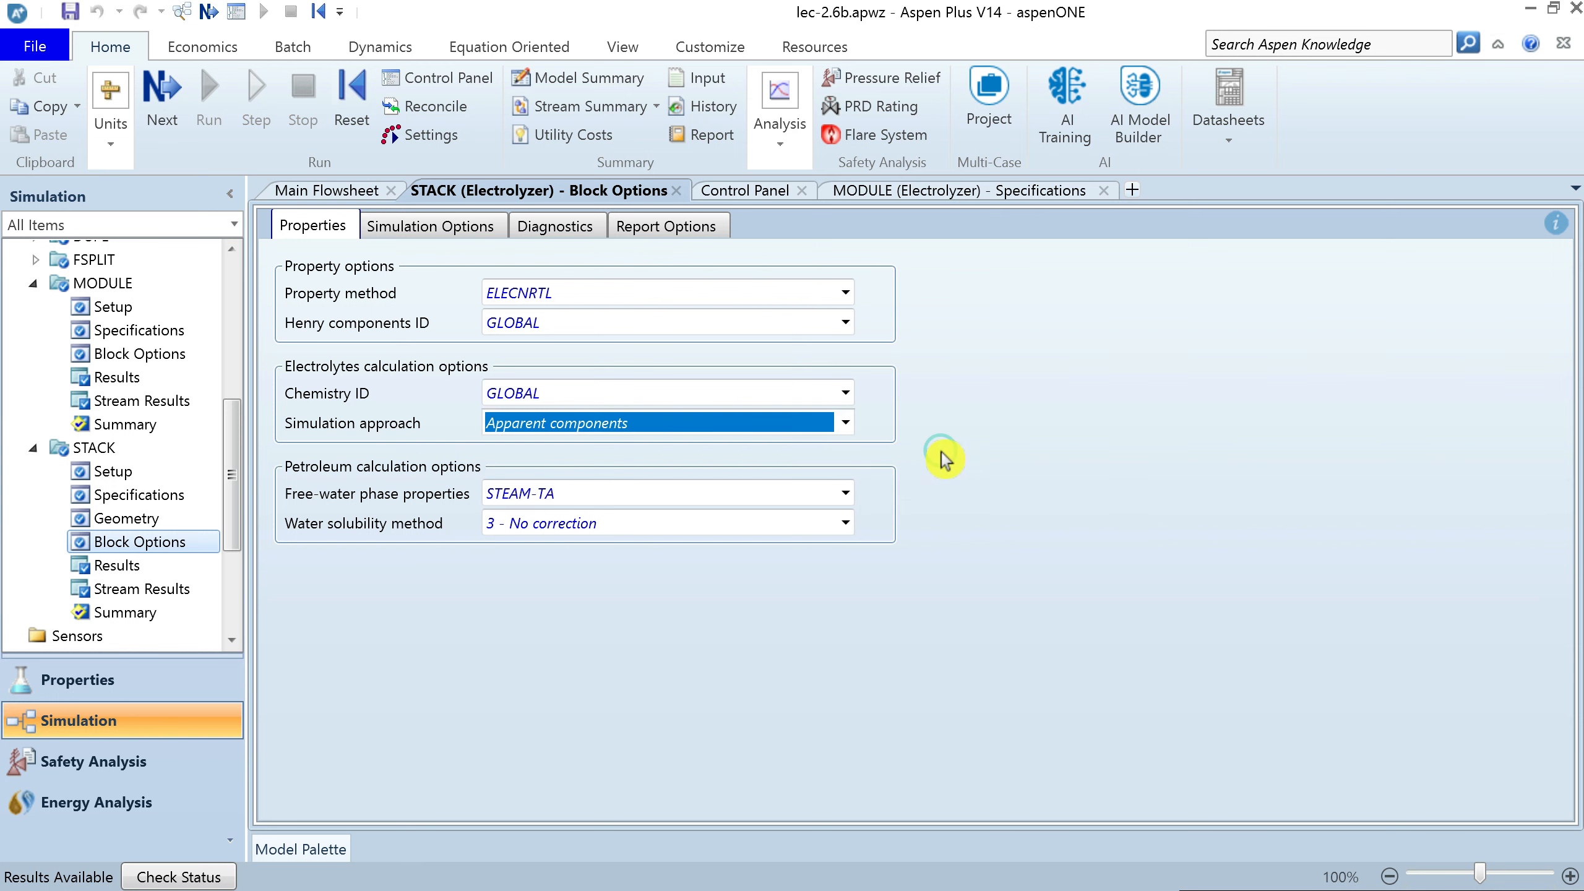
Show all summary results of the MODULE block and examine product purities, electrolyzer duty and specific energy consumption
{"action": "left_click", "coordinate": [936, 191]}
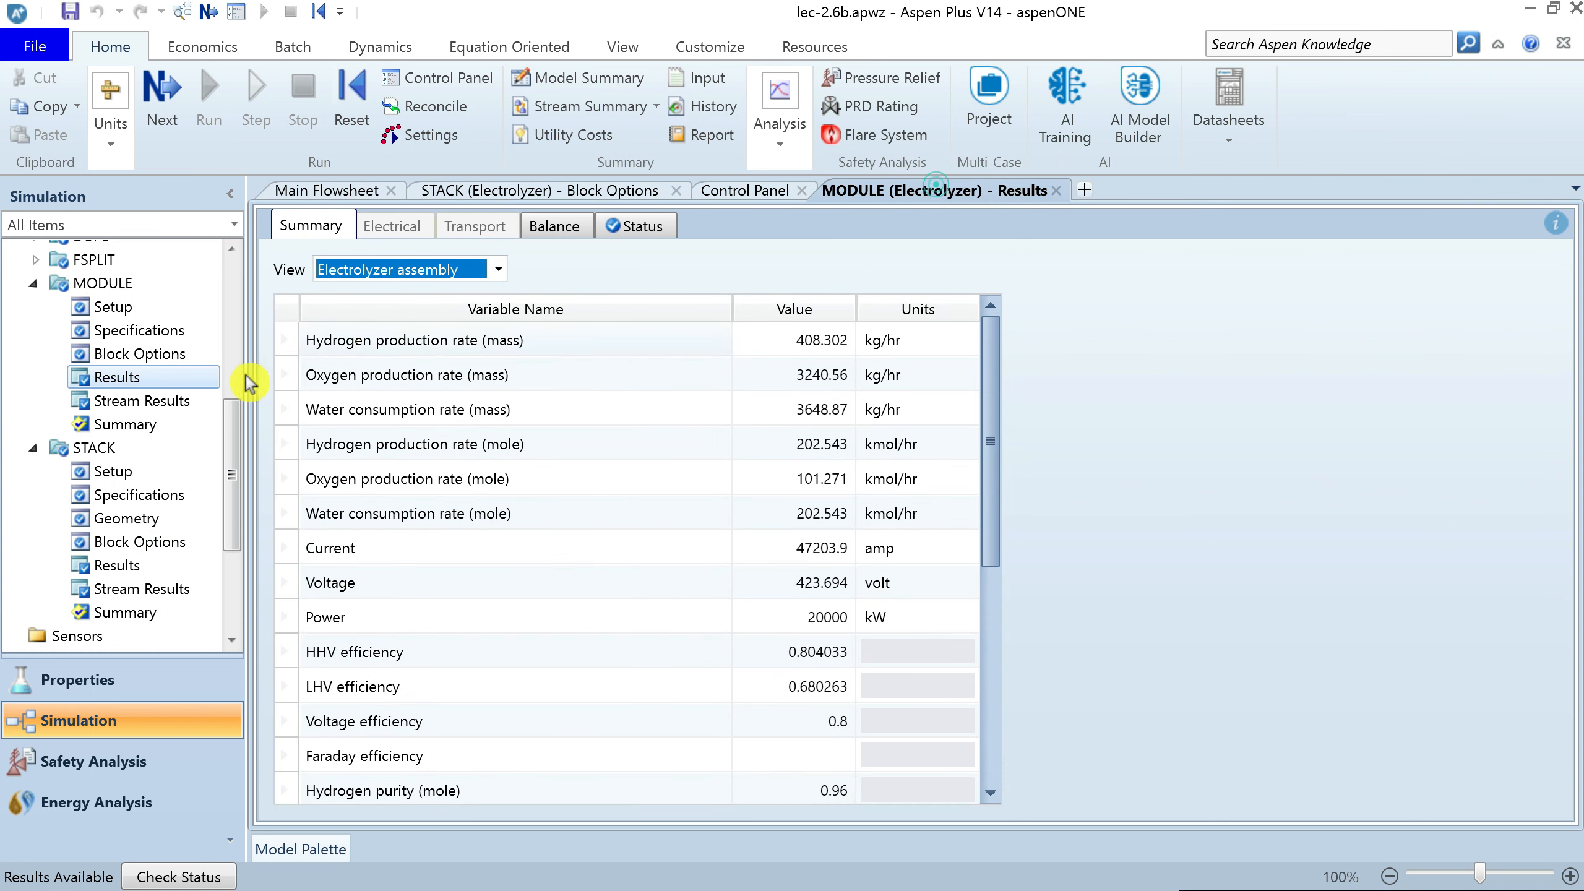
{"action": "left_click", "coordinate": [500, 269]}
{"action": "left_click", "coordinate": [373, 371]}
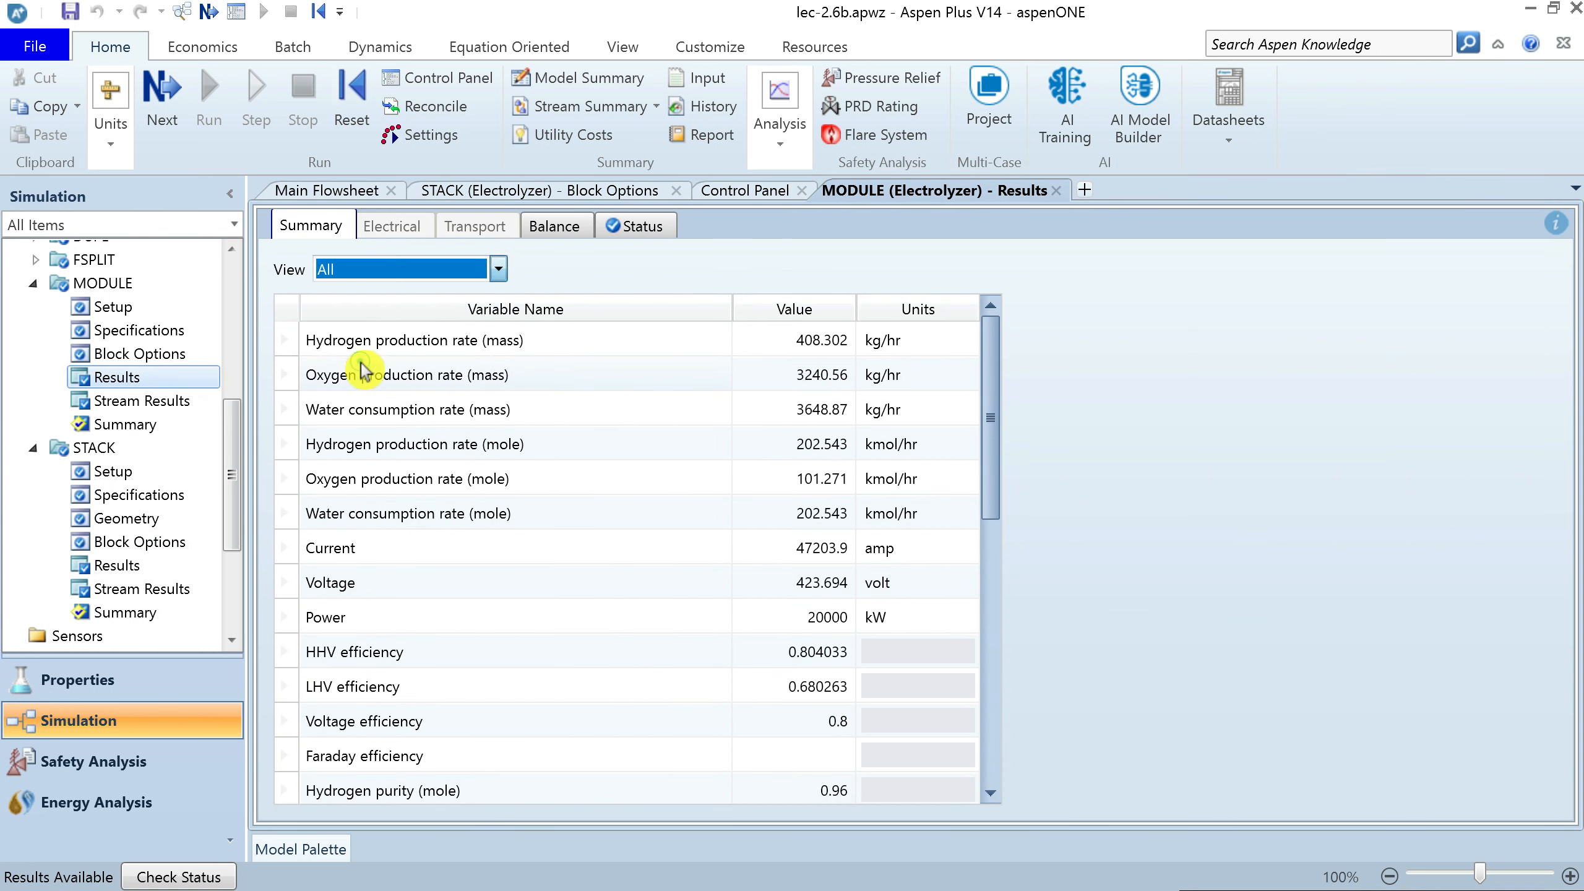
{"action": "left_click", "coordinate": [825, 791]}
{"action": "left_click", "coordinate": [991, 793]}
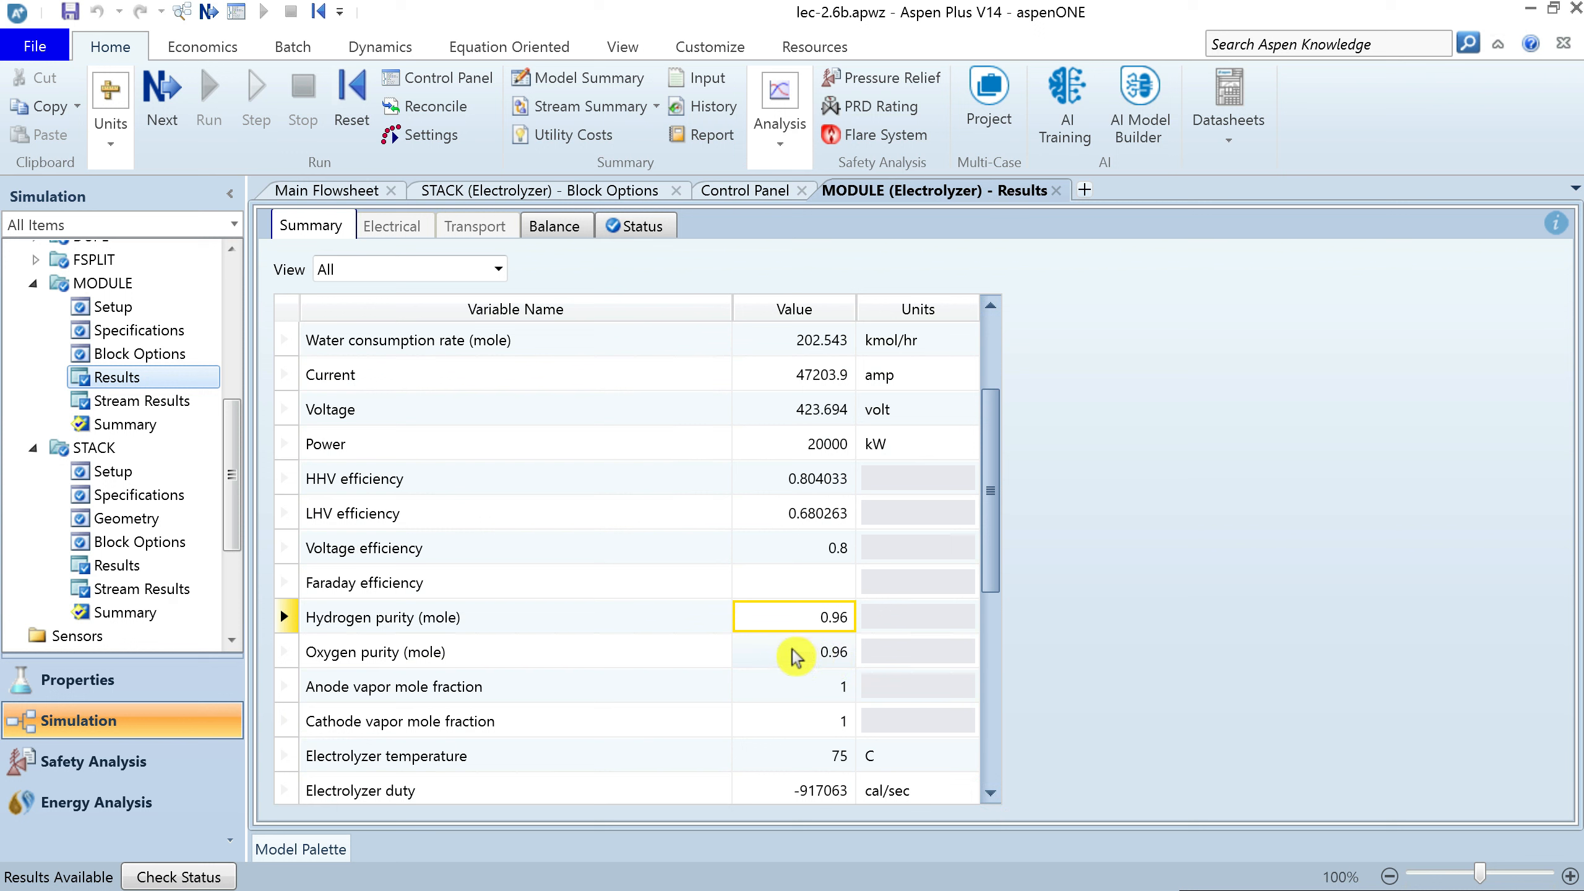
{"action": "left_click", "coordinate": [990, 793]}
{"action": "left_click", "coordinate": [991, 793]}
{"action": "left_click", "coordinate": [807, 655]}
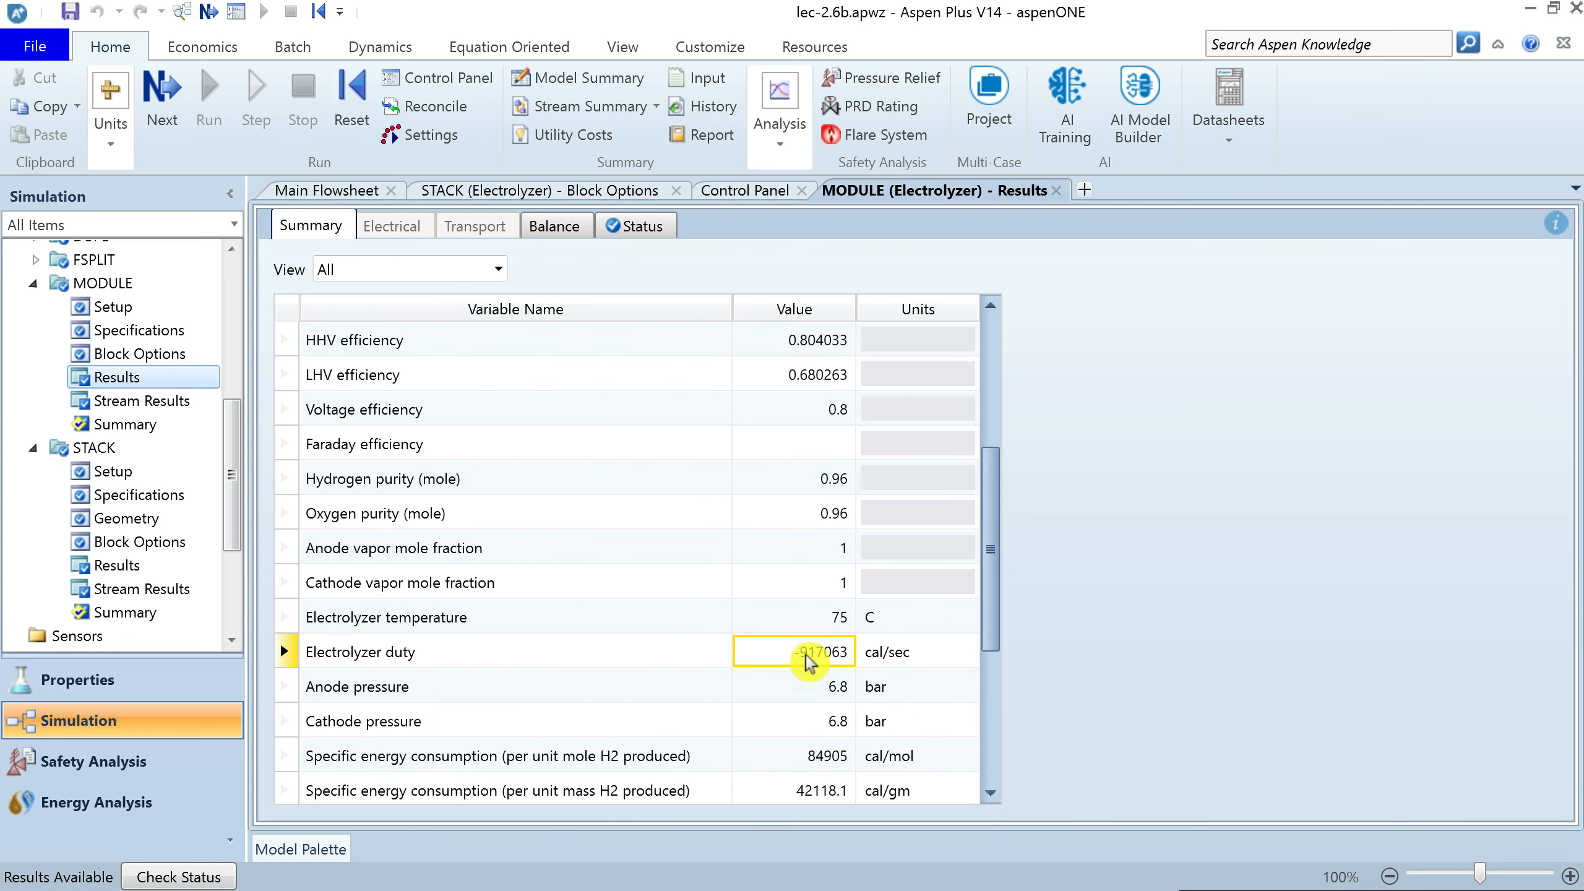
{"action": "left_click", "coordinate": [798, 760]}
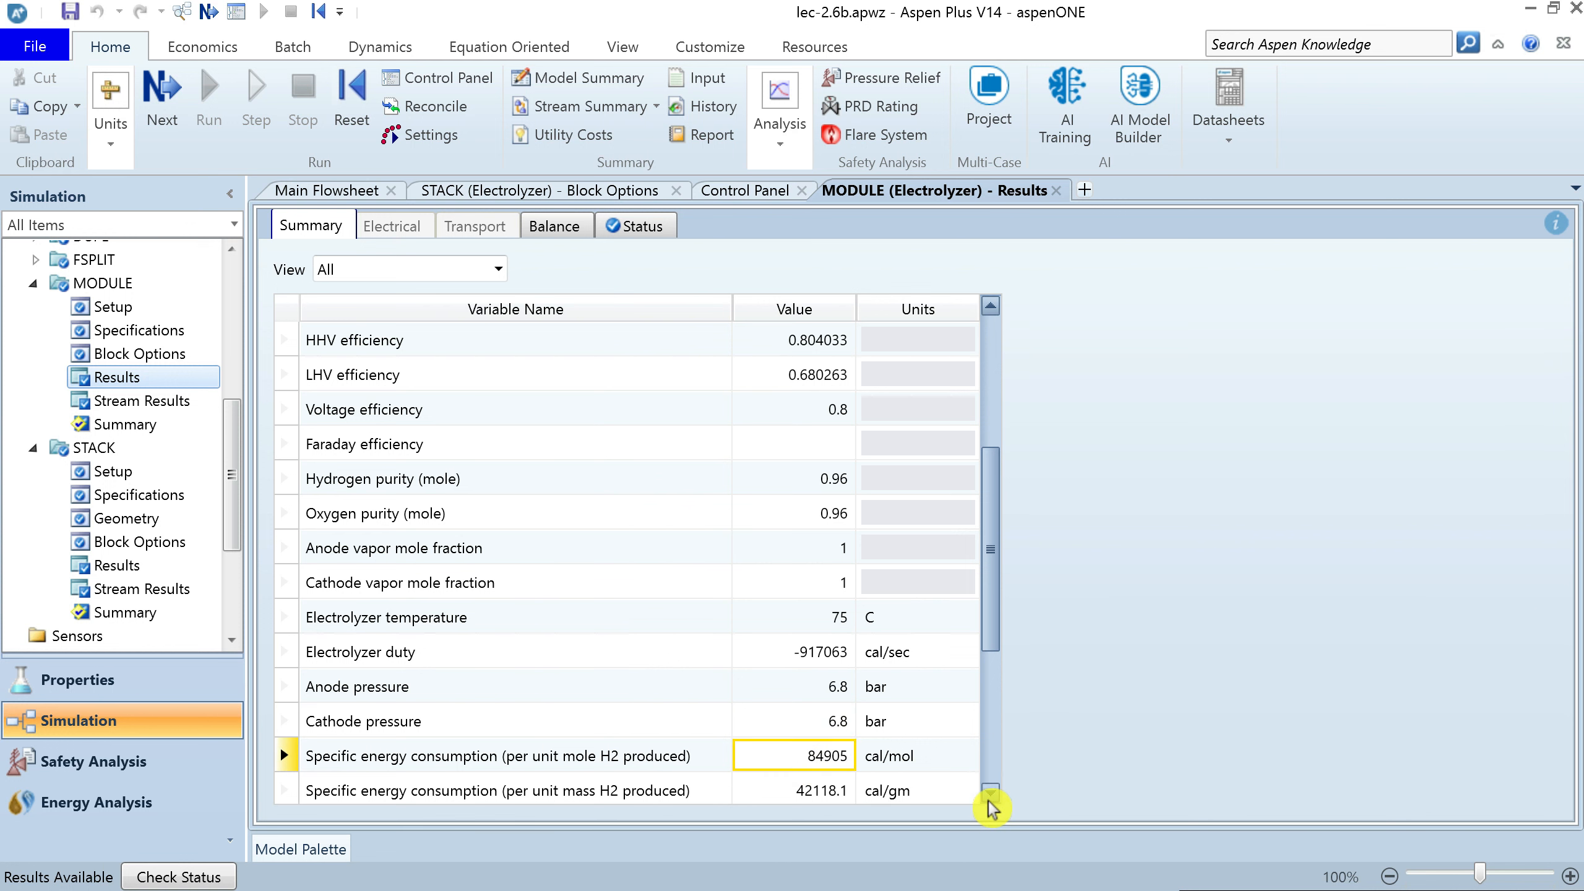
Examine the module's specific water consumption and its stack and cell current, voltage and power
{"action": "left_click", "coordinate": [991, 793]}
{"action": "left_click", "coordinate": [990, 798]}
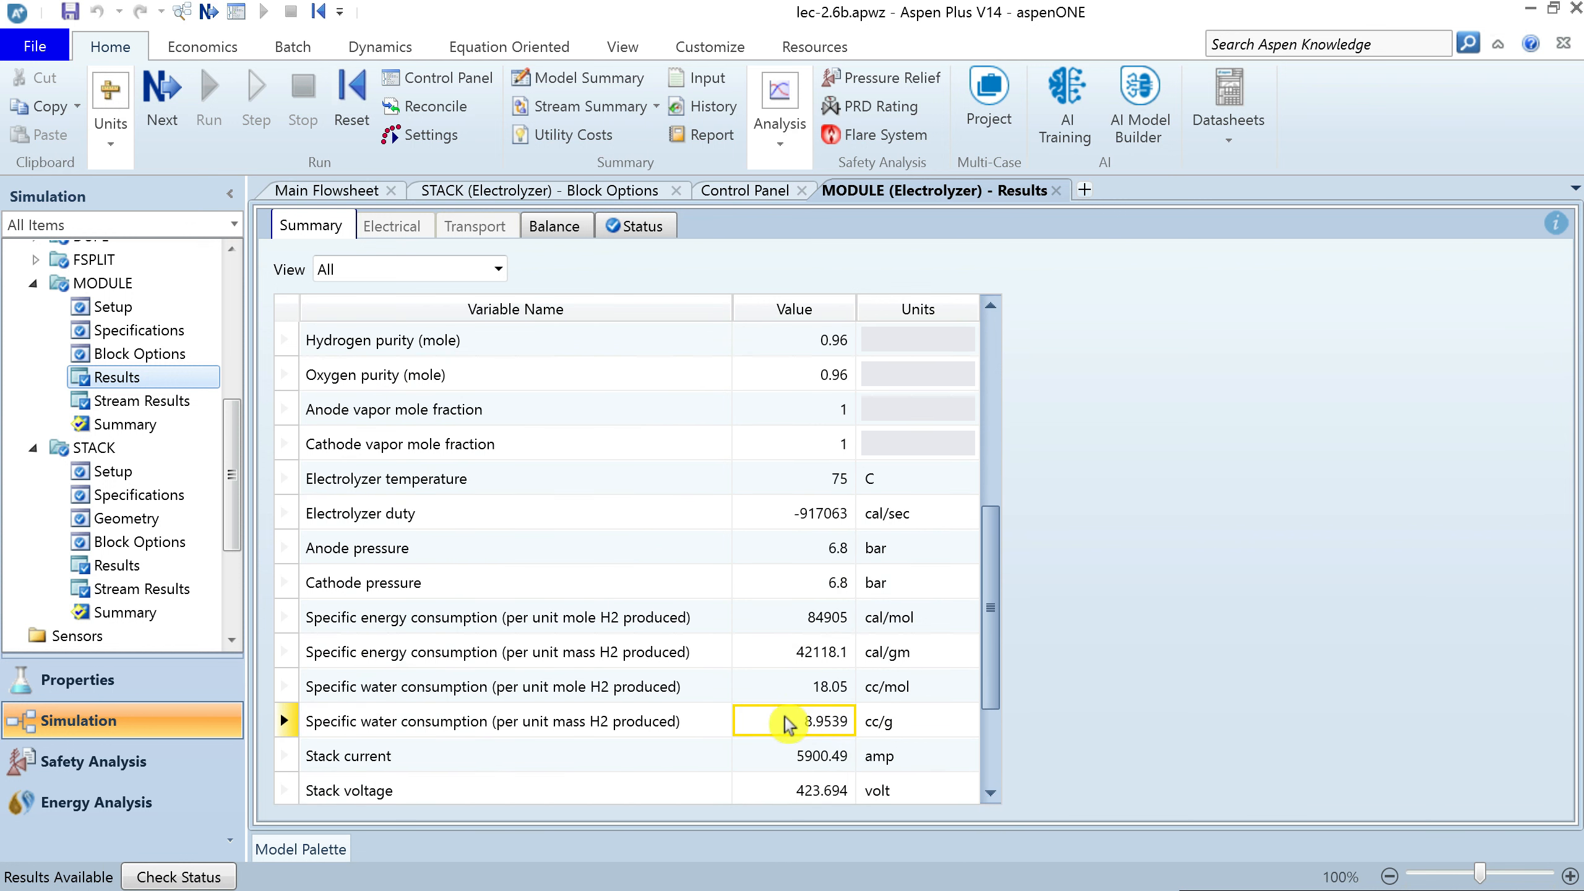
{"action": "left_click", "coordinate": [987, 793]}
{"action": "left_click", "coordinate": [987, 792]}
{"action": "left_click", "coordinate": [986, 792]}
{"action": "left_click", "coordinate": [987, 793]}
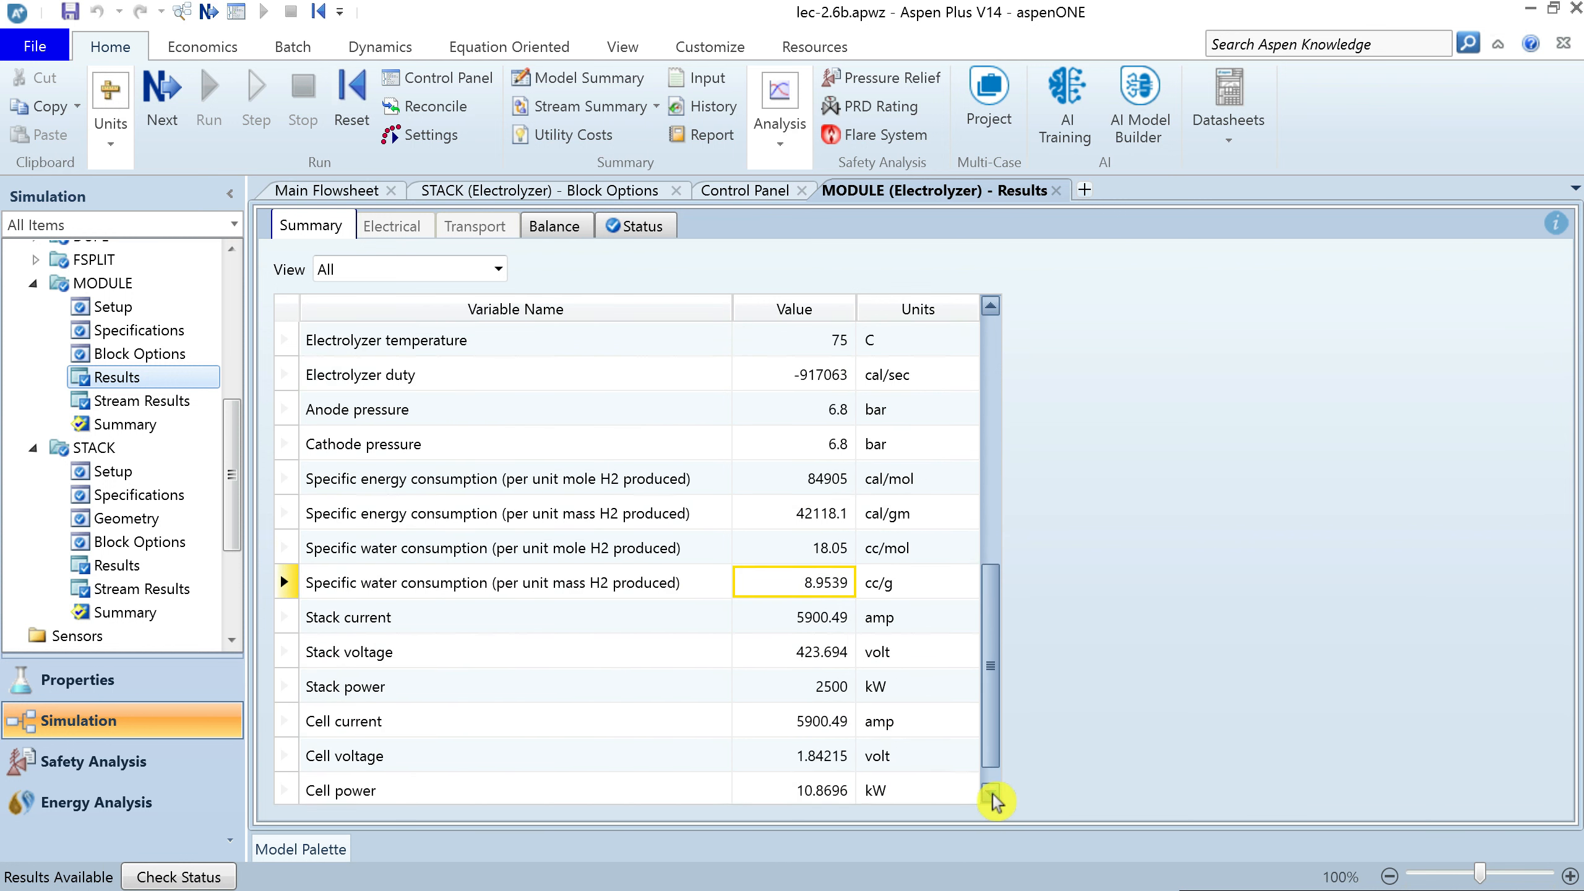
{"action": "left_click", "coordinate": [986, 793]}
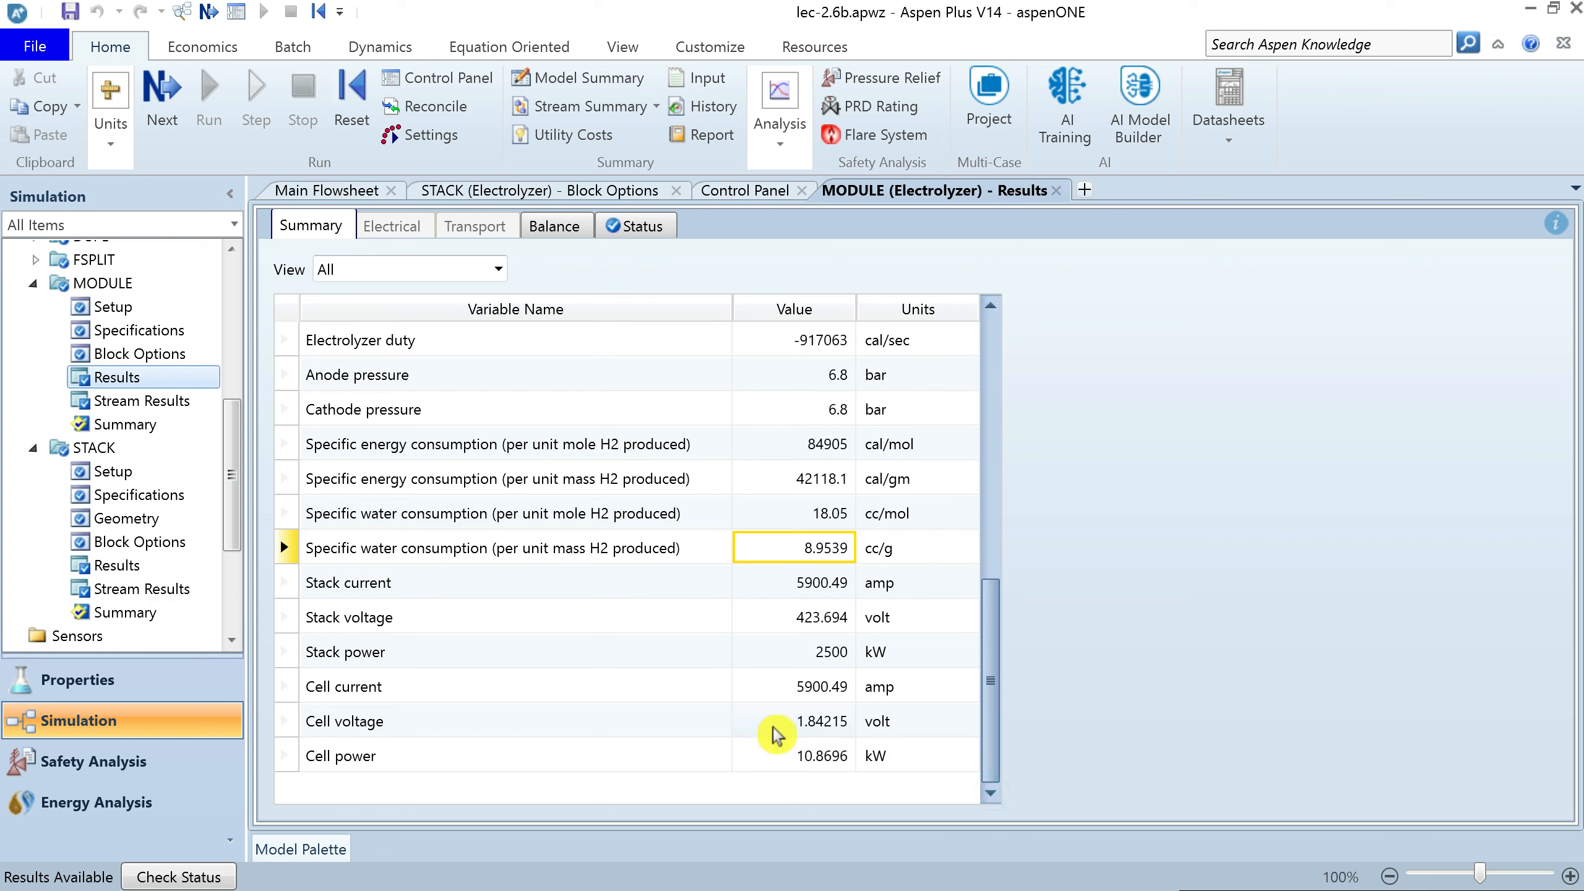
{"action": "left_click", "coordinate": [777, 757]}
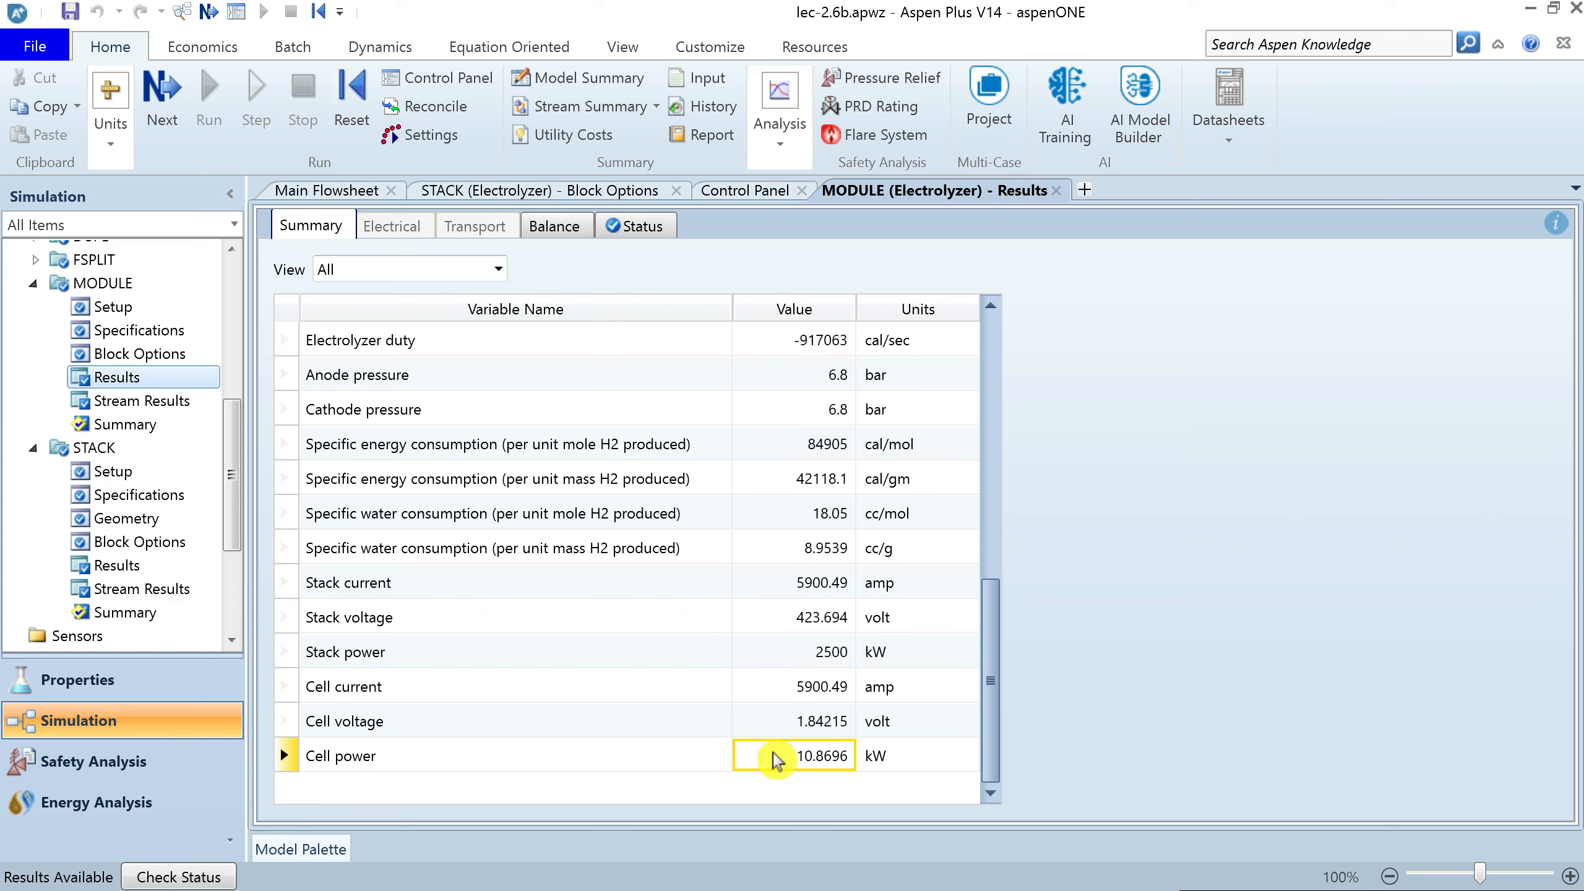
Open the MODULE block's stream results and check the temperature, pressure and molar vapor fraction of its feed and outlet streams
{"action": "left_click", "coordinate": [159, 399]}
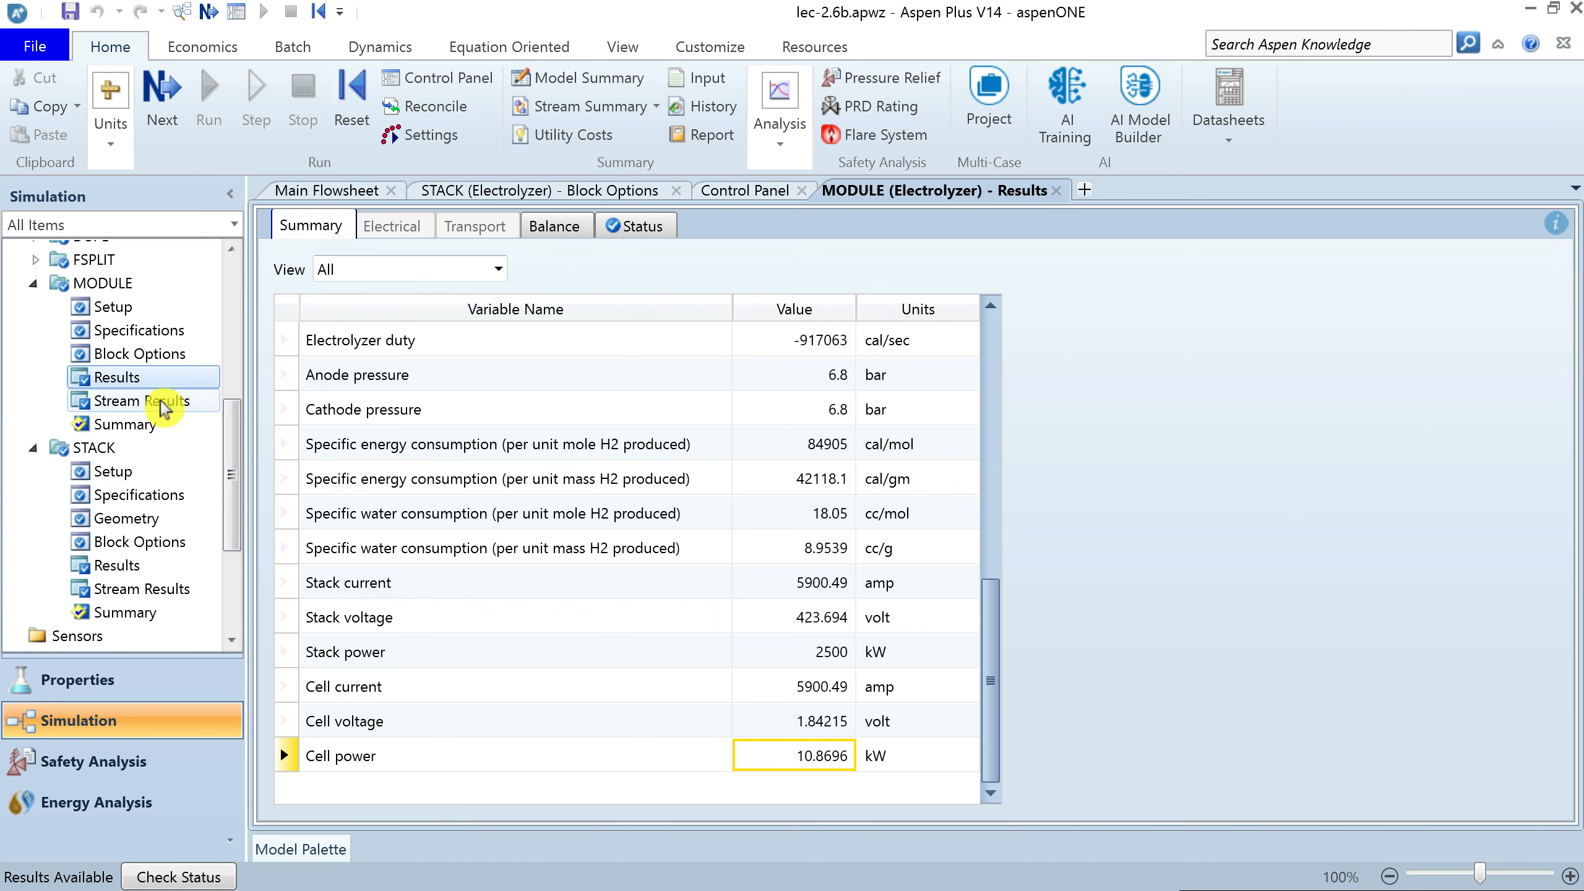
{"action": "left_click", "coordinate": [159, 399]}
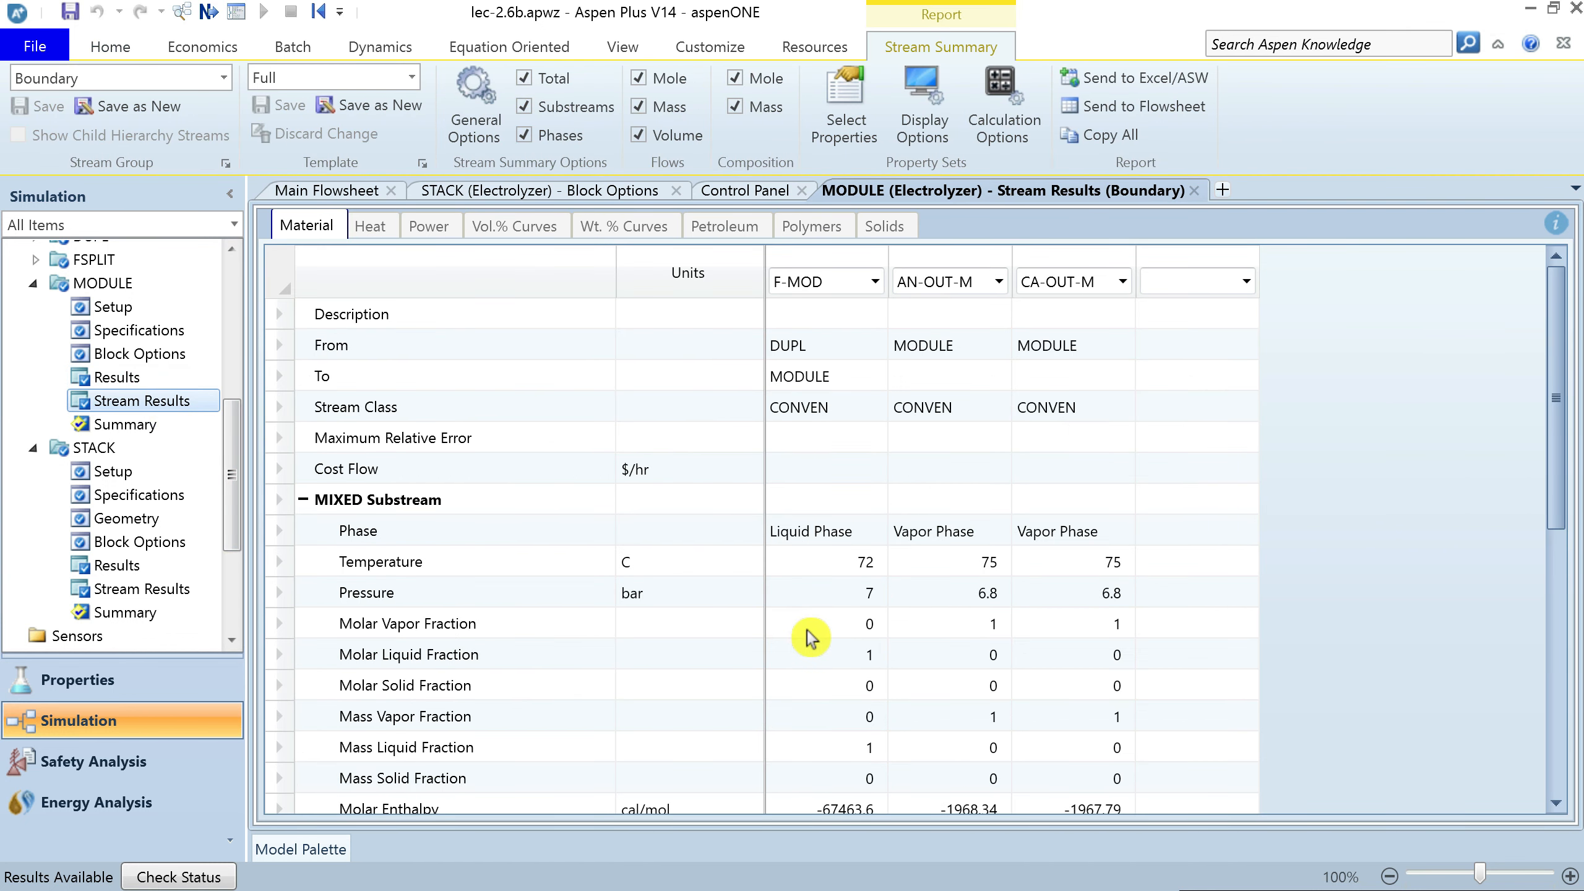
{"action": "left_click", "coordinate": [274, 561]}
{"action": "left_click", "coordinate": [276, 593]}
{"action": "left_click", "coordinate": [279, 623]}
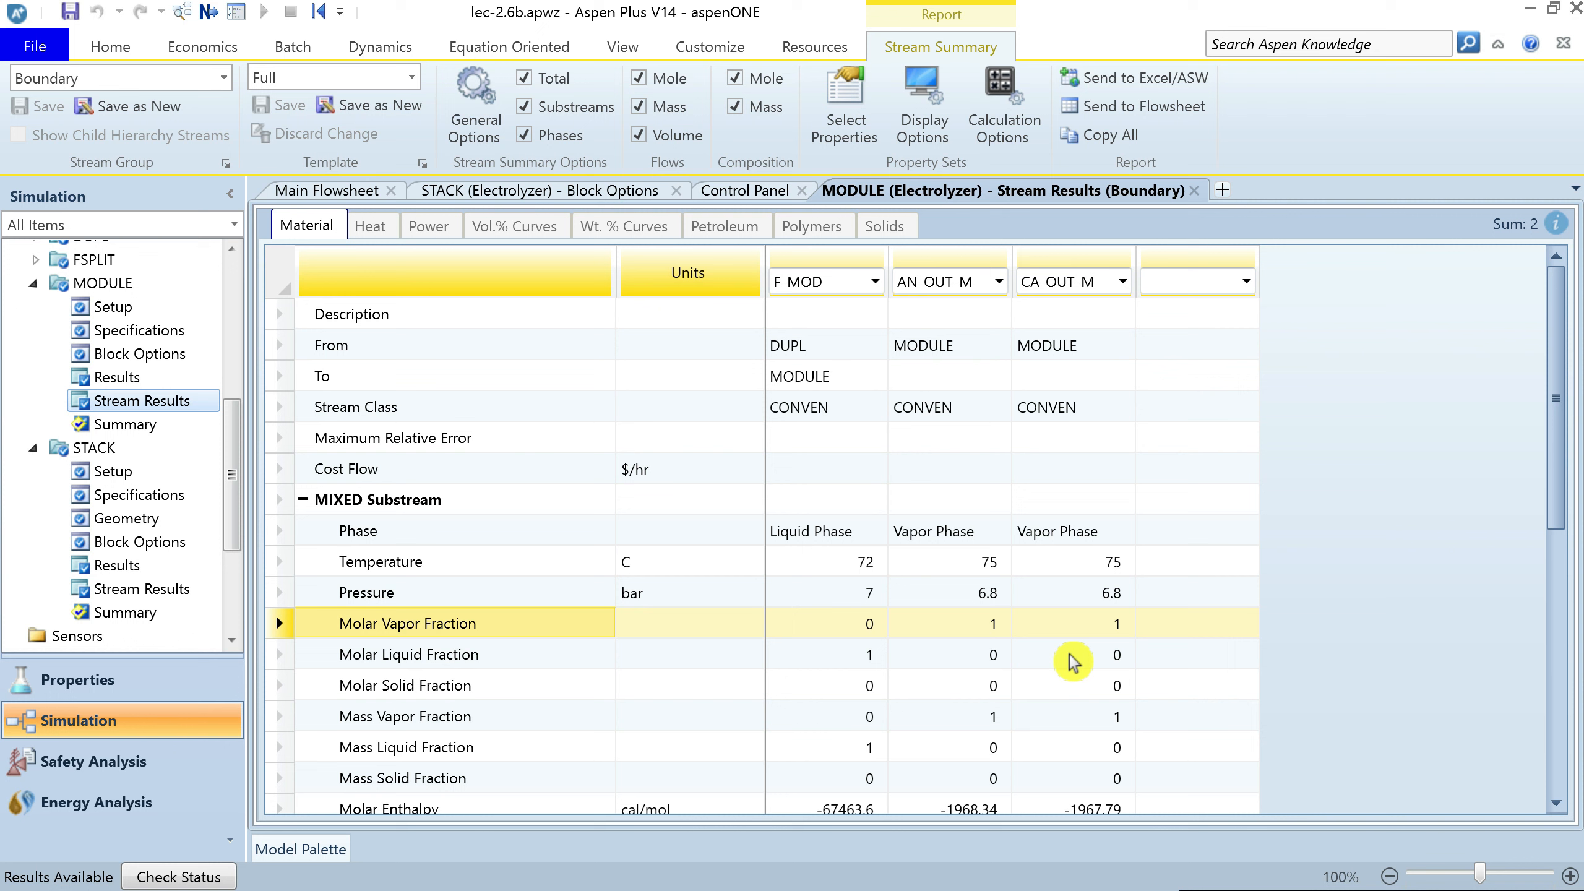
Expand the mole flows in the MODULE stream results and compare hydrogen in CA-OUT-M with oxygen in AN-OUT-M
{"action": "scroll", "coordinate": [1069, 656], "scroll_direction": "down", "scroll_amount": 4}
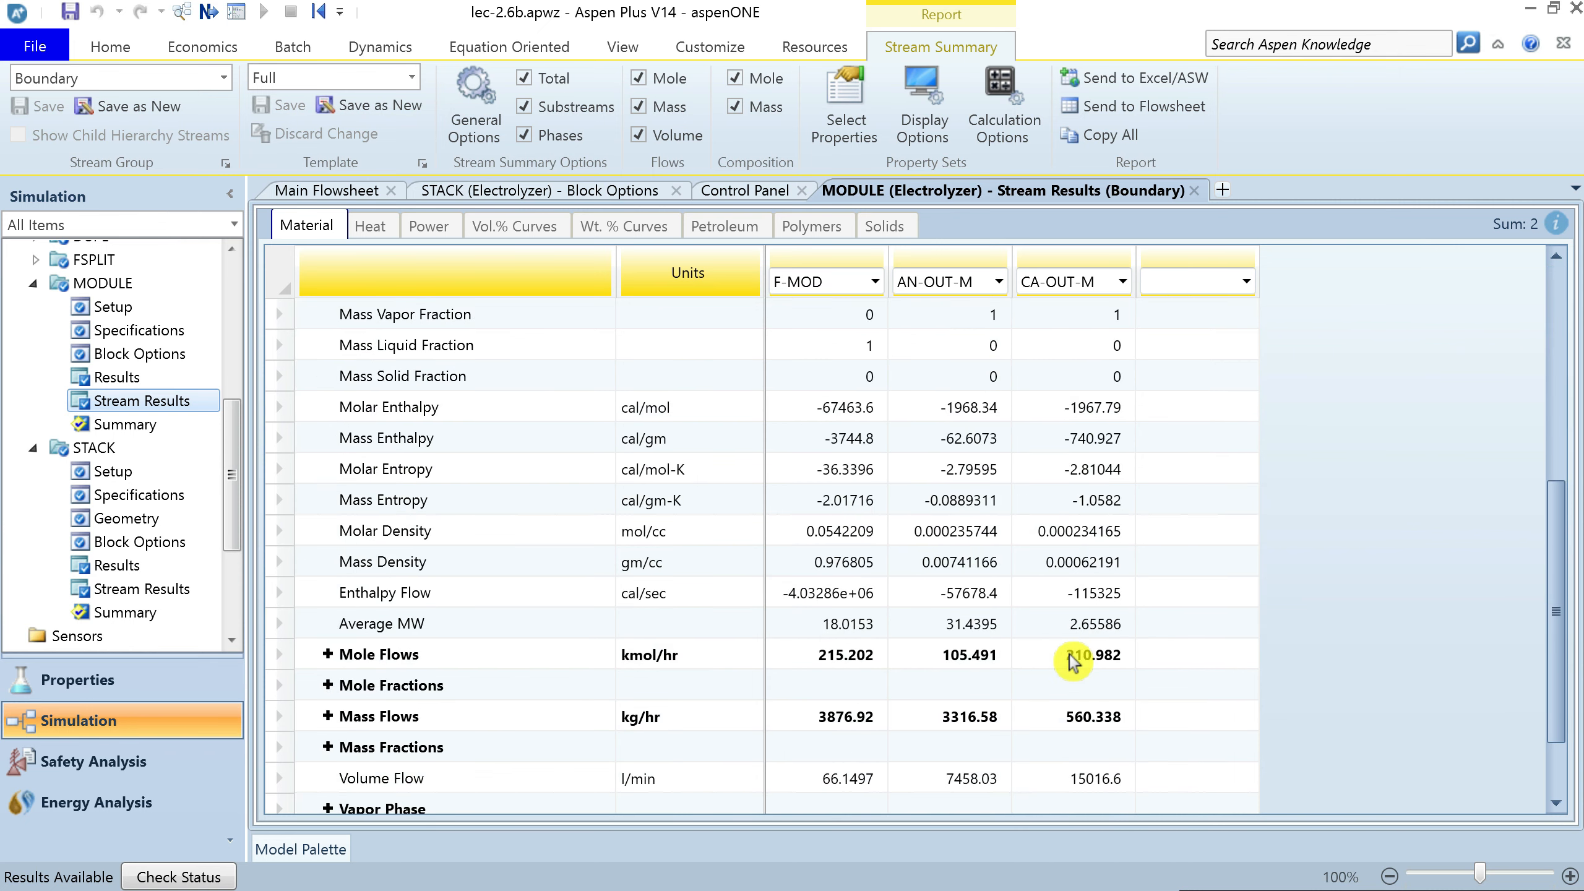
{"action": "left_click", "coordinate": [327, 655]}
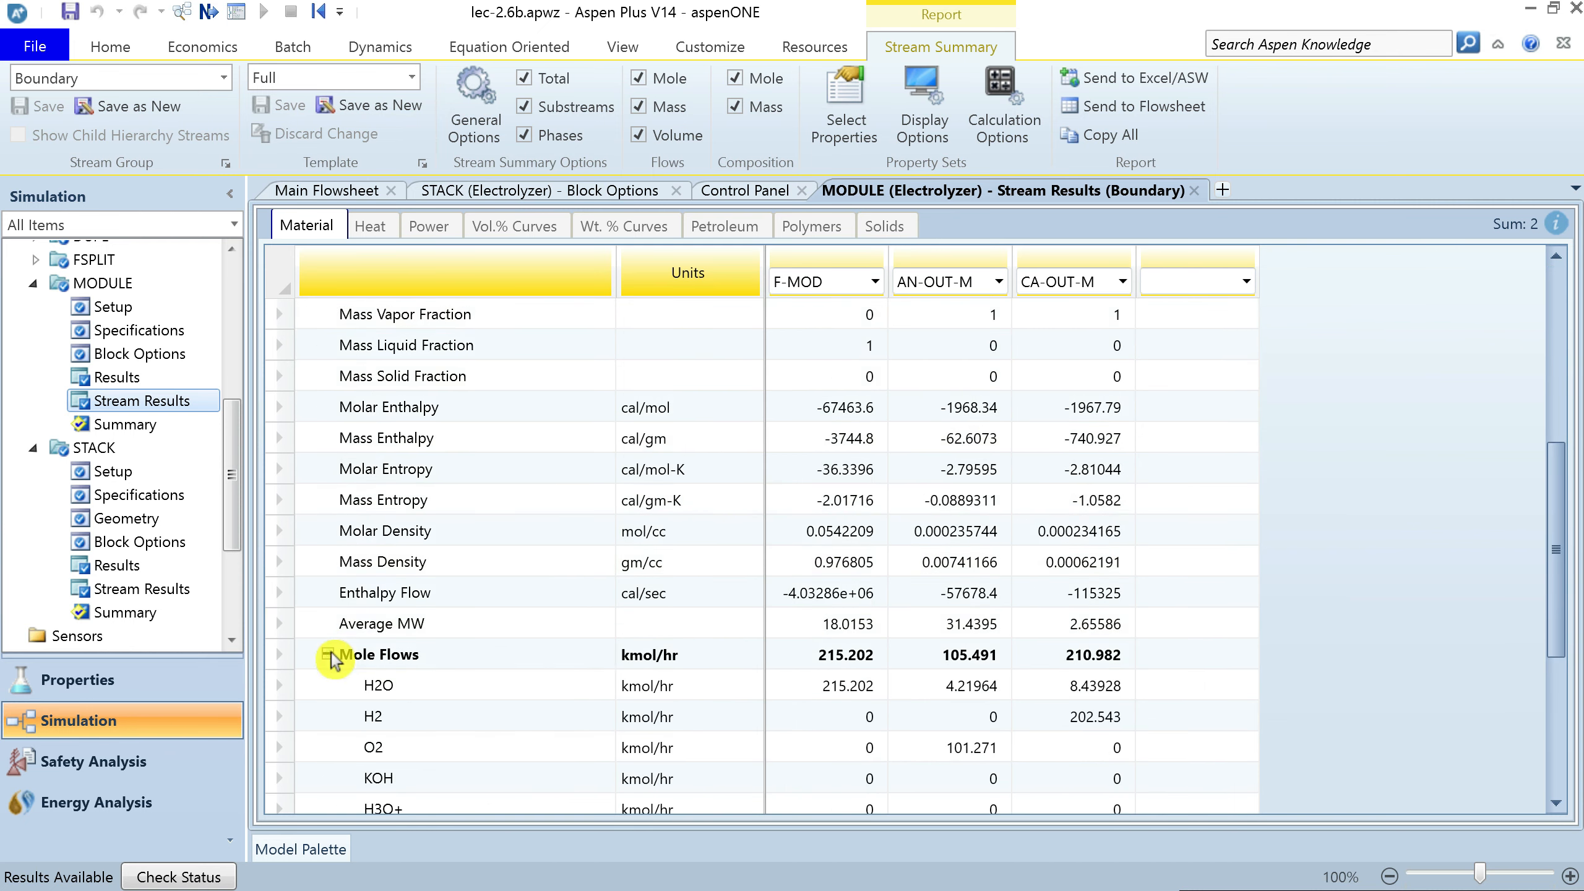
{"action": "scroll", "coordinate": [599, 690], "scroll_direction": "down", "scroll_amount": 3}
{"action": "left_click", "coordinate": [1084, 506]}
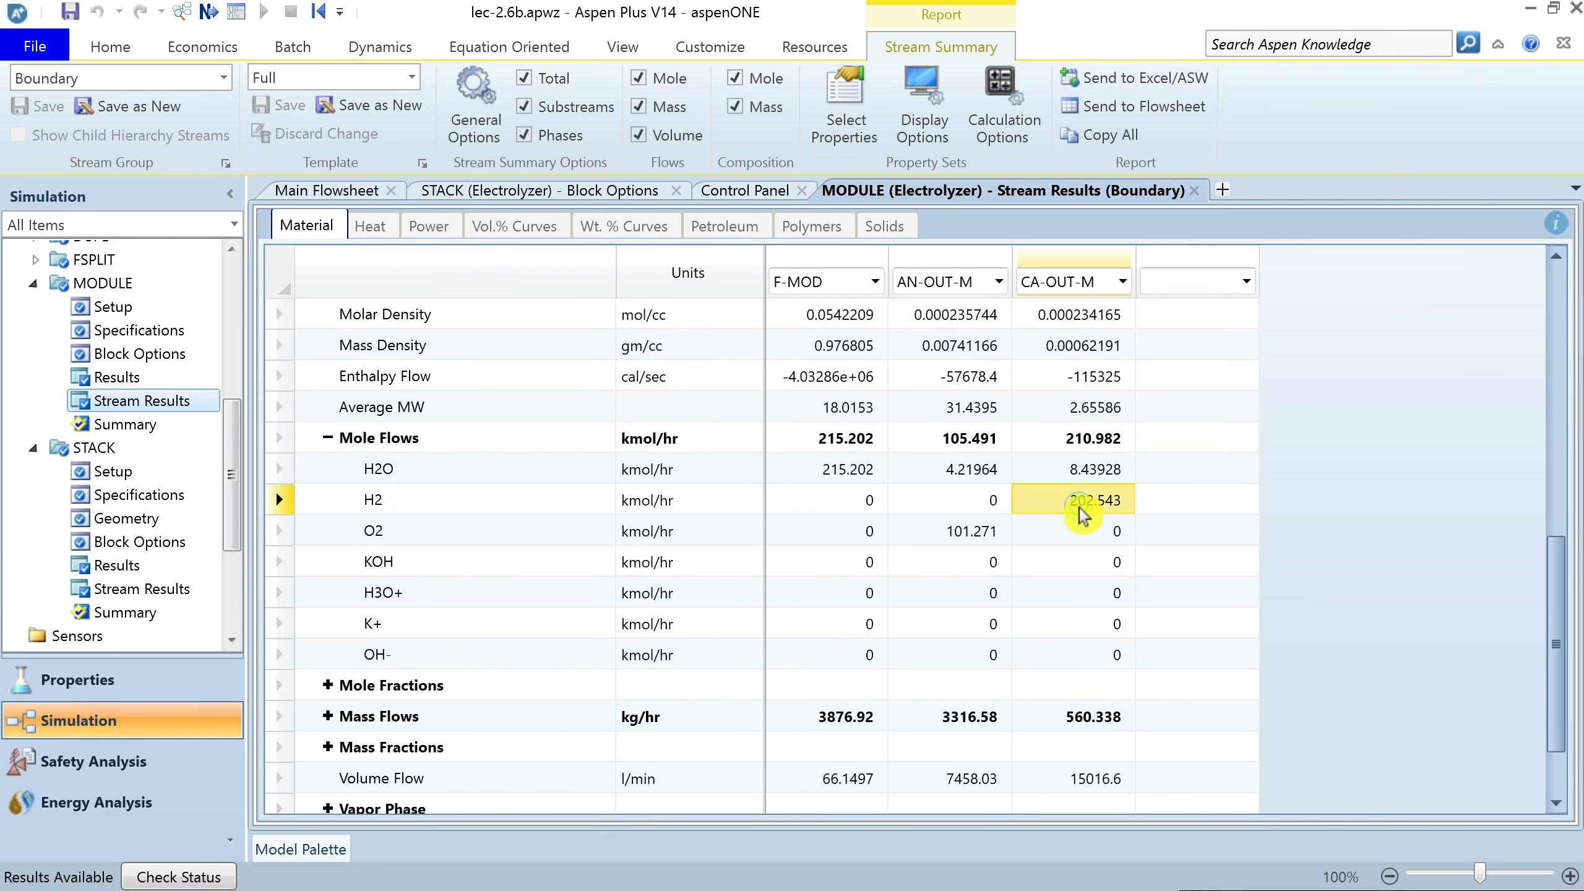
{"action": "left_click", "coordinate": [973, 535], "text": "ctrl"}
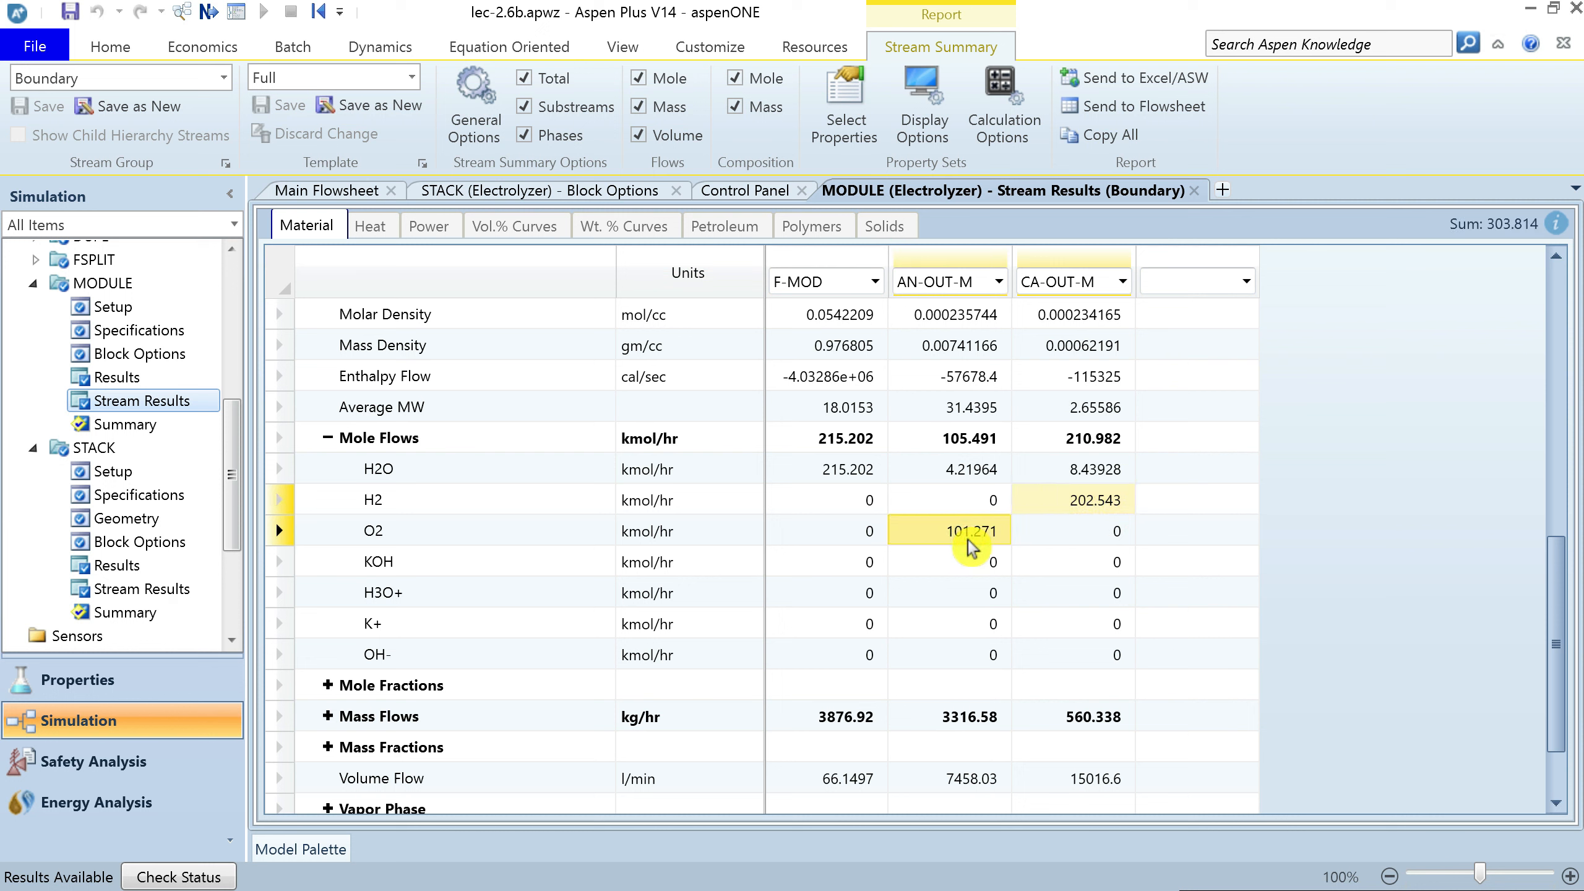
Examine the water mole flows in AN-OUT-M, CA-OUT-M and F-MOD, the KOH flows, and the total feed mole flow
{"action": "left_click", "coordinate": [968, 470]}
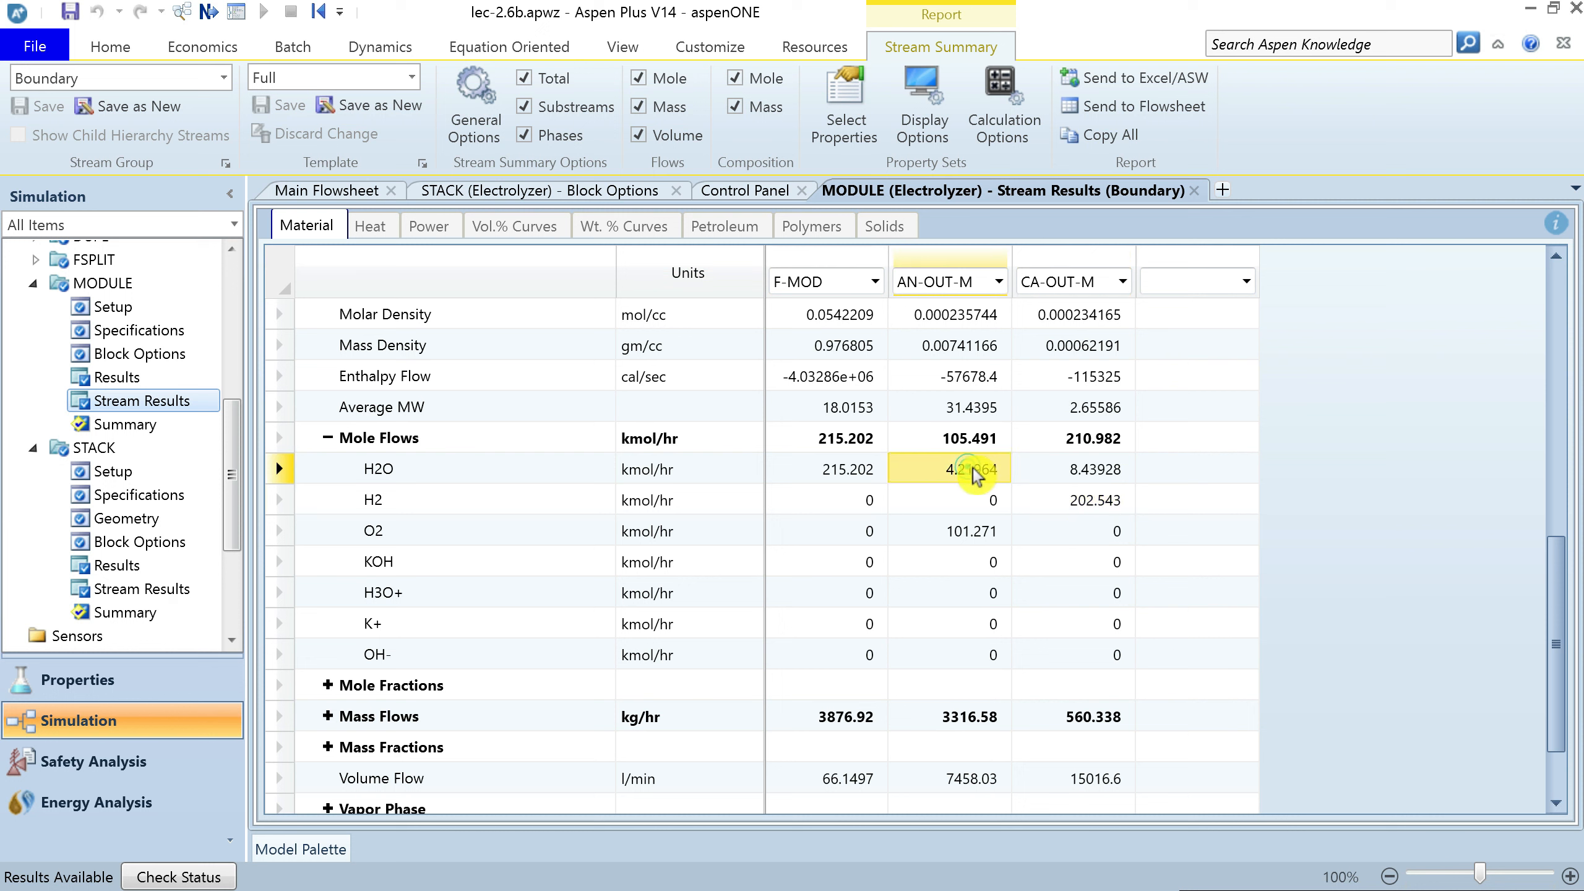
{"action": "left_click", "coordinate": [1085, 473]}
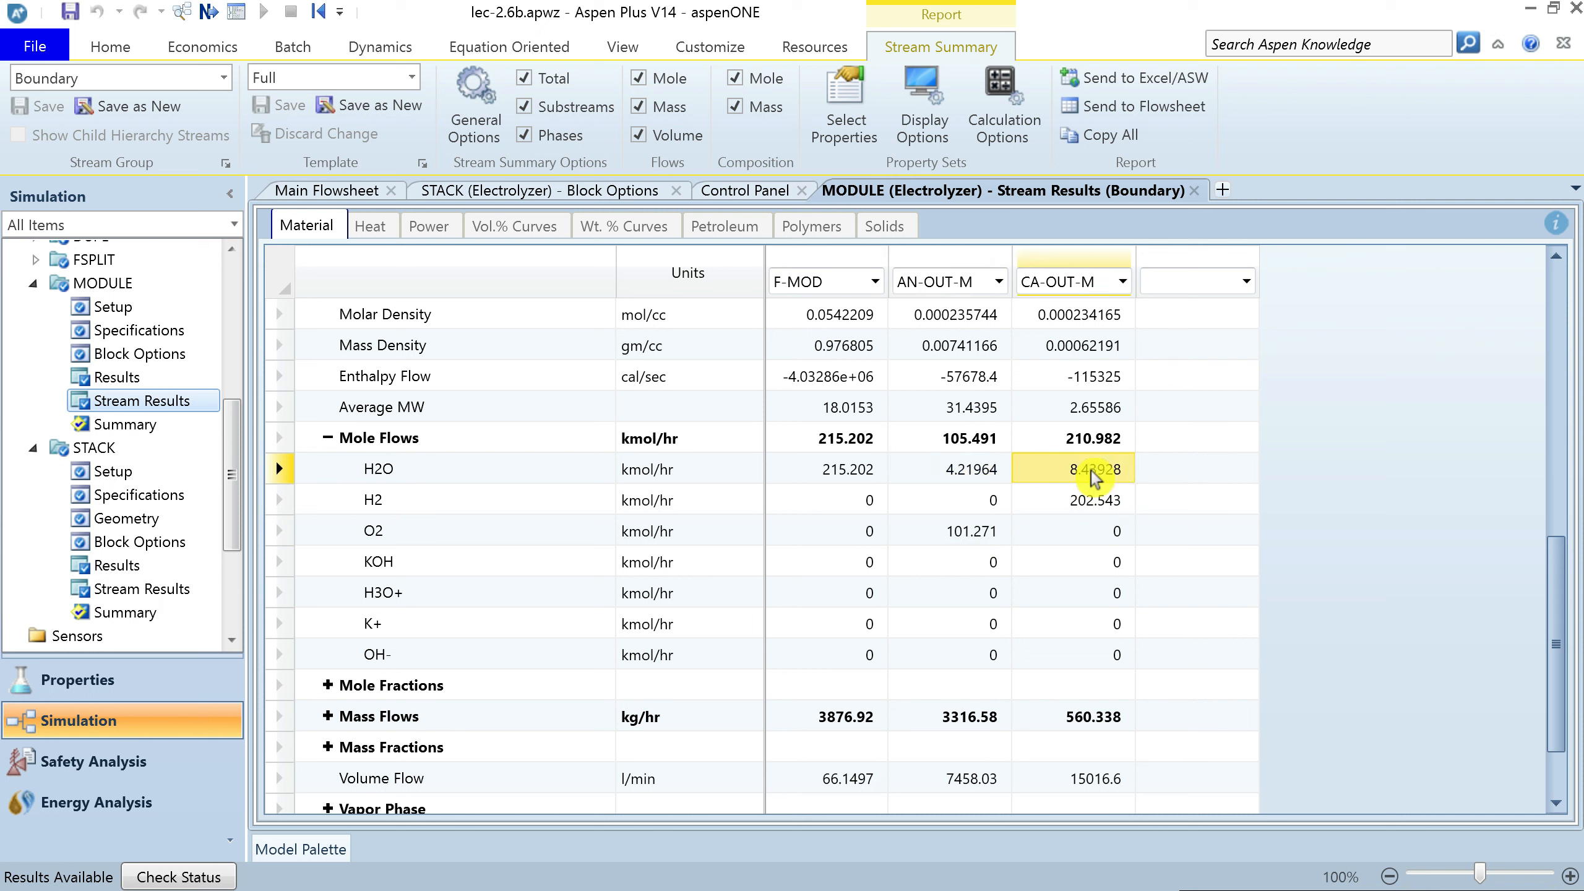
{"action": "left_click", "coordinate": [279, 562]}
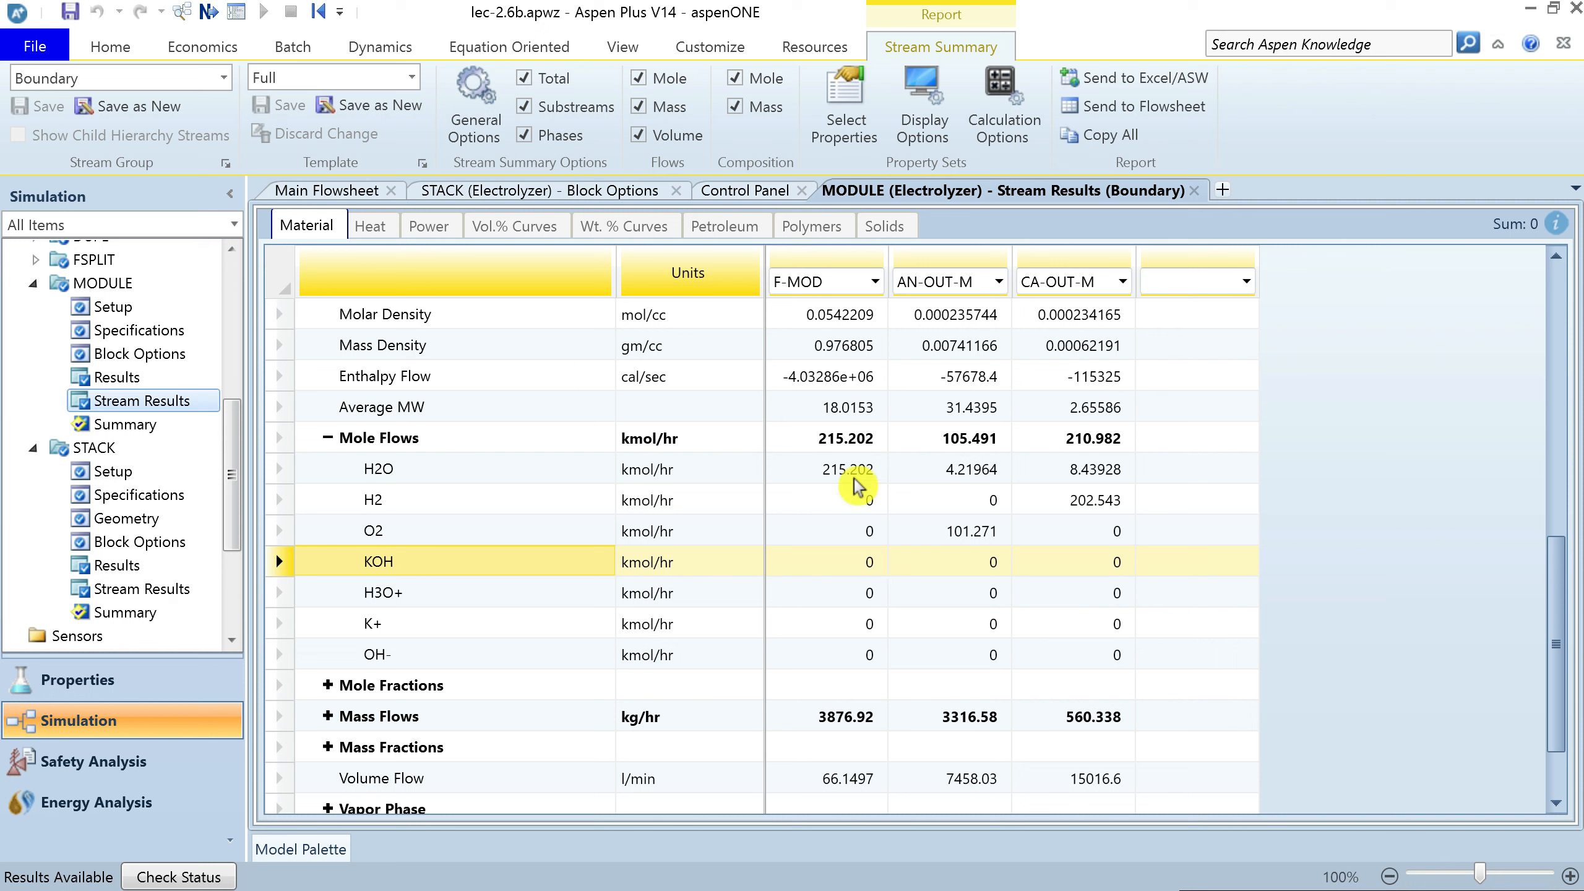
{"action": "left_click", "coordinate": [836, 469]}
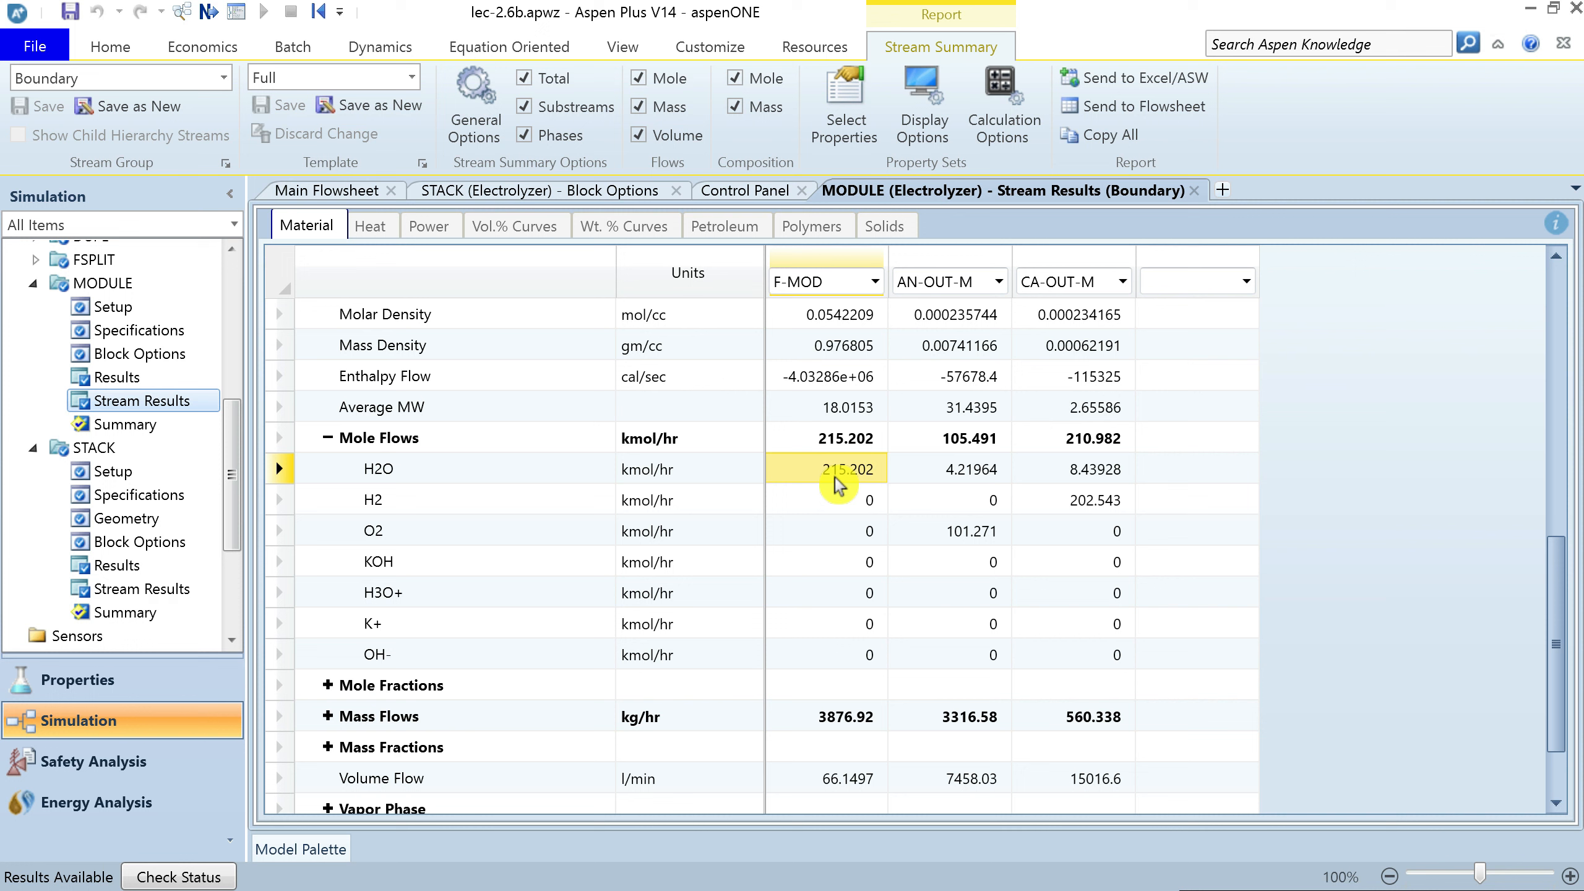
{"action": "left_click", "coordinate": [854, 448]}
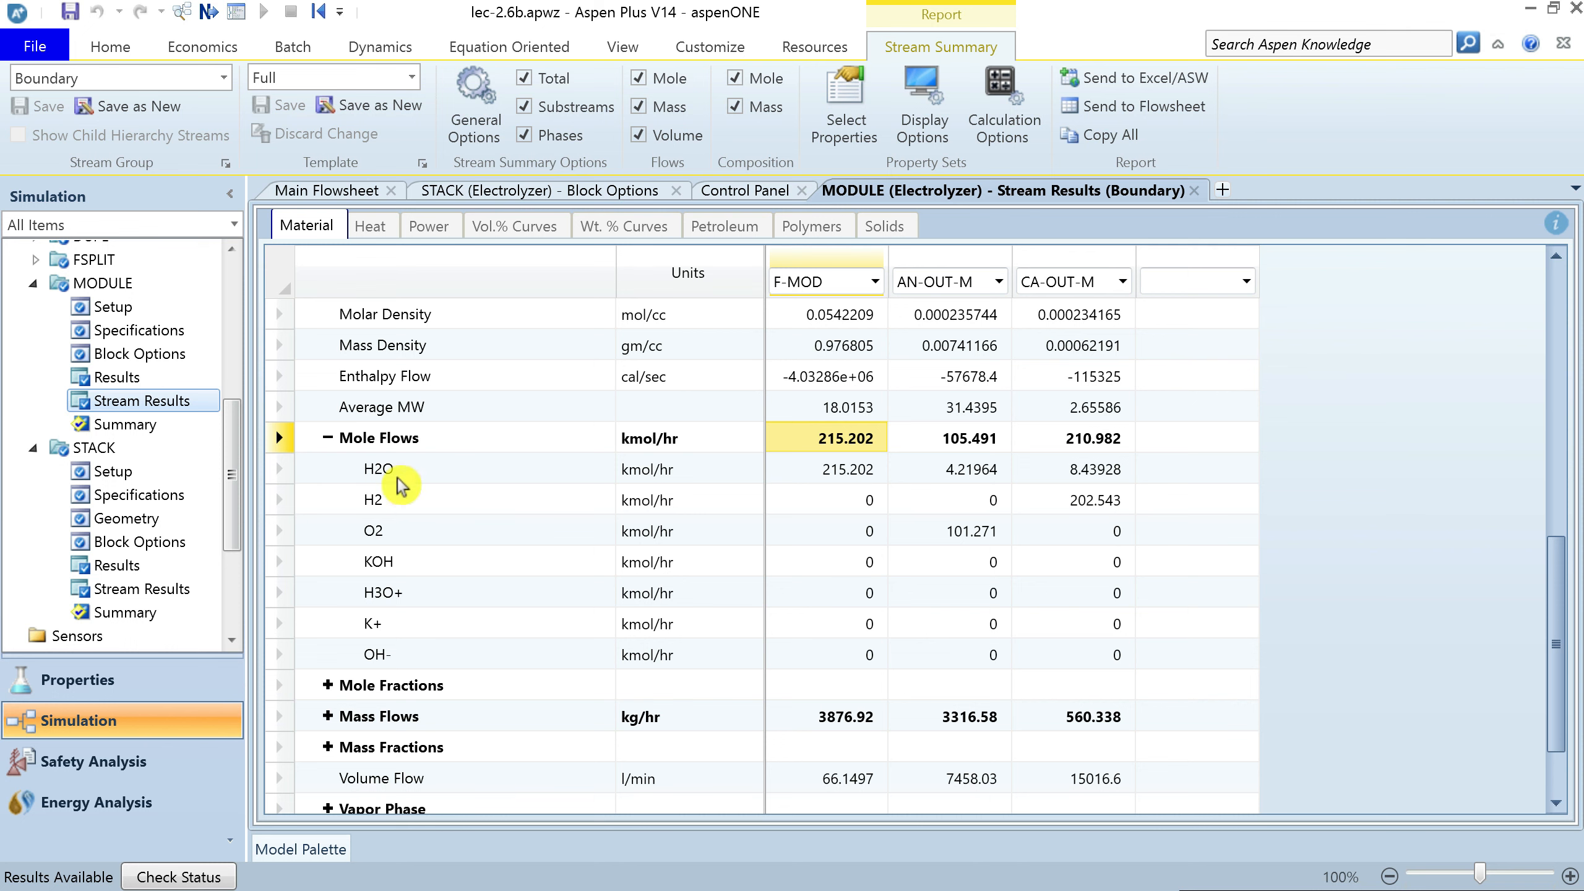
Return to the MODULE block's summary results and display the electrolyzer duty in kW
{"action": "left_click", "coordinate": [139, 378]}
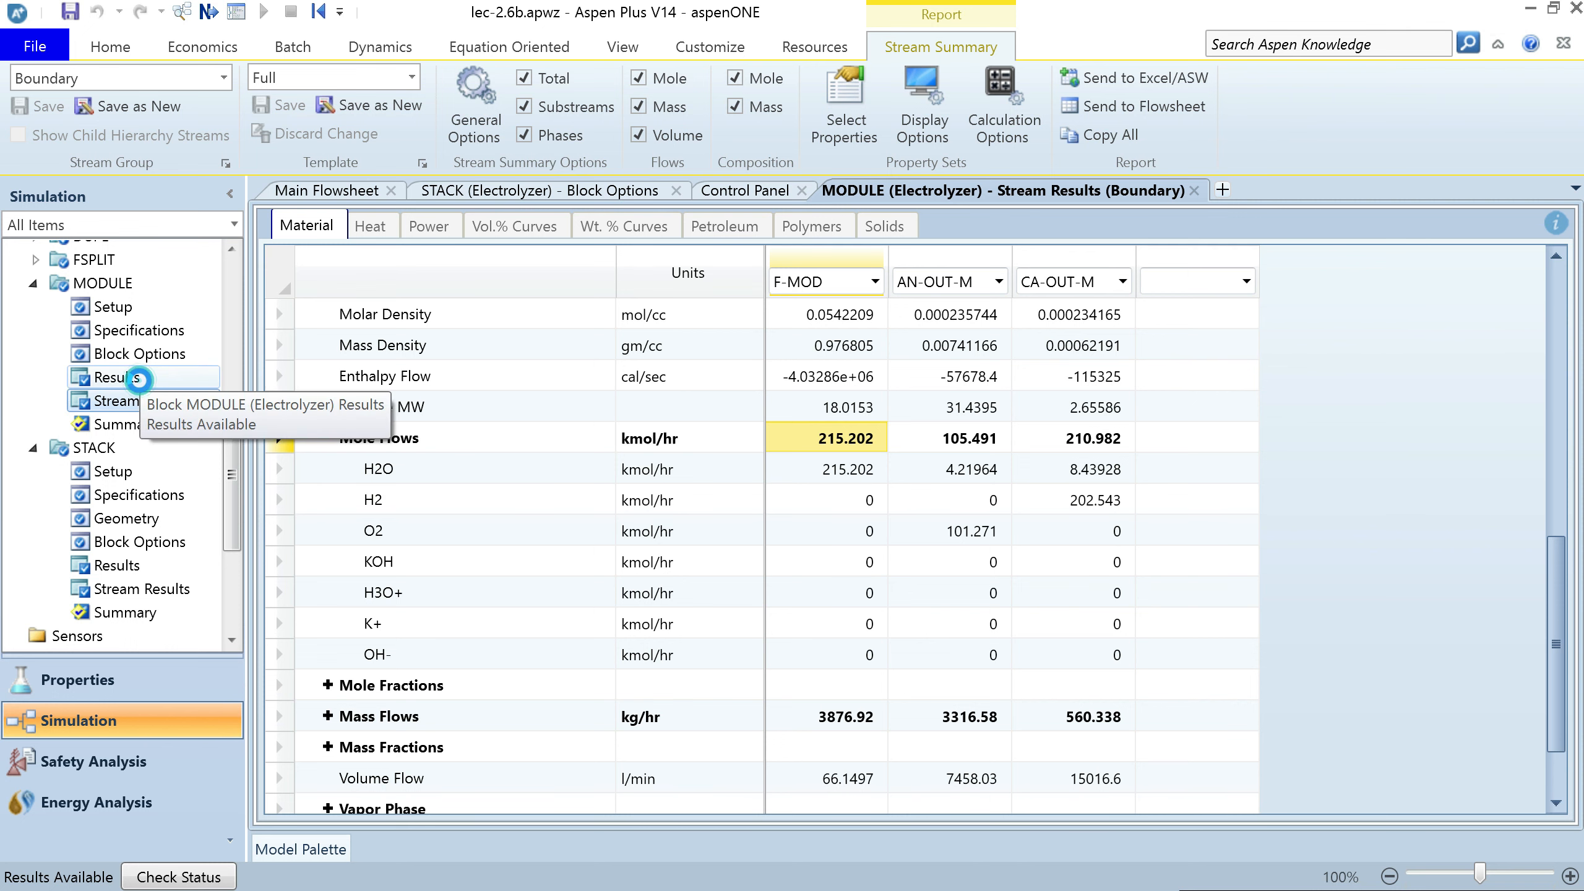
{"action": "left_click", "coordinate": [140, 381]}
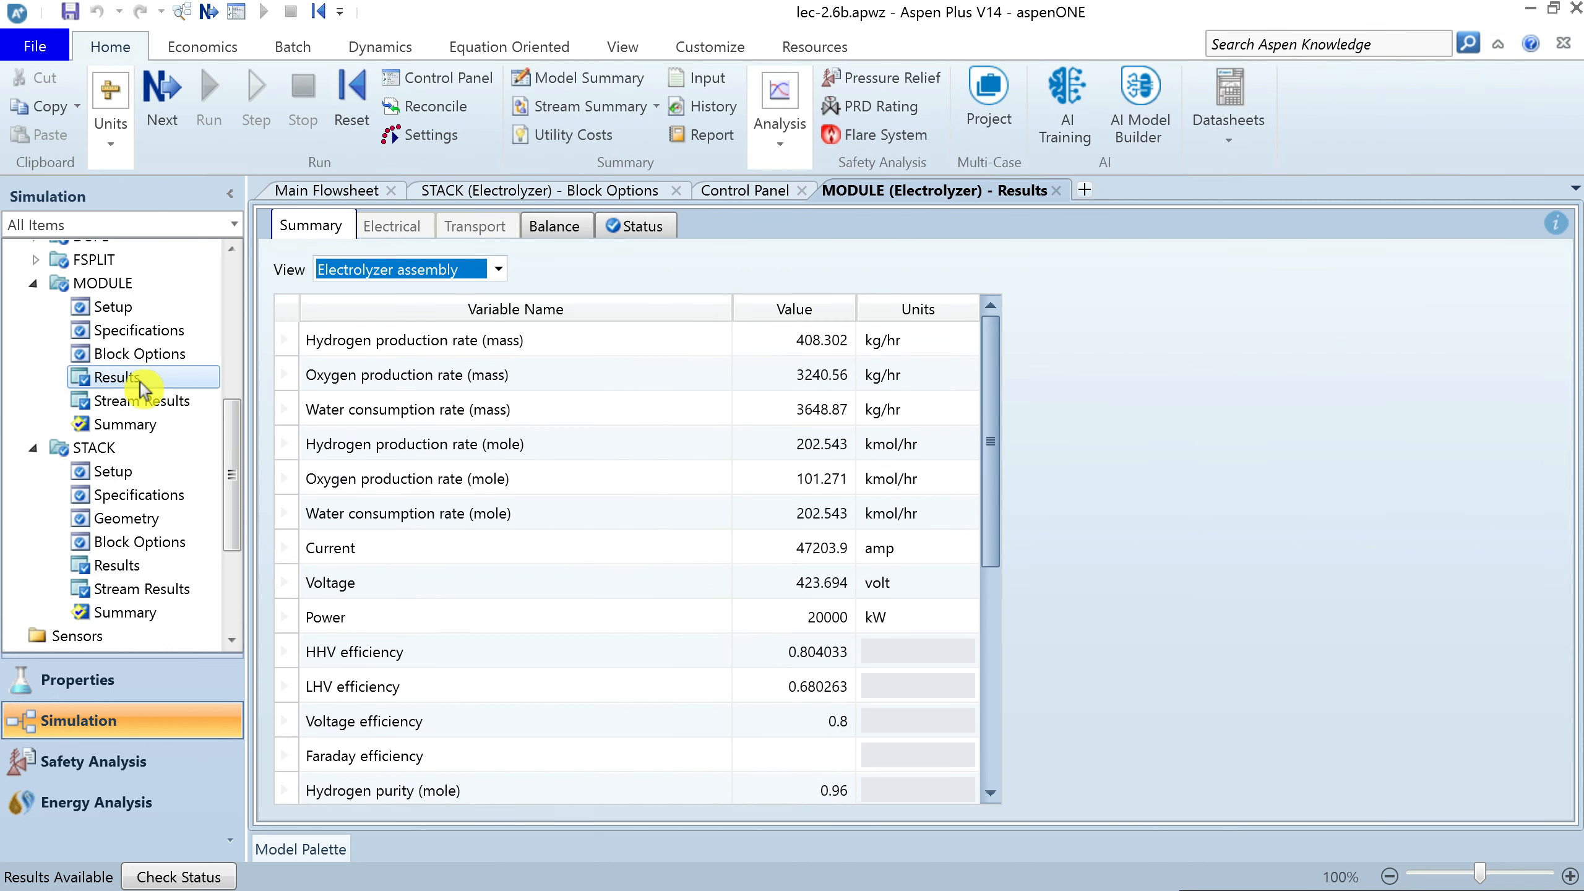
{"action": "left_click_drag", "start_coordinate": [991, 522], "coordinate": [976, 666]}
{"action": "left_click", "coordinate": [755, 690]}
{"action": "left_click", "coordinate": [752, 703]}
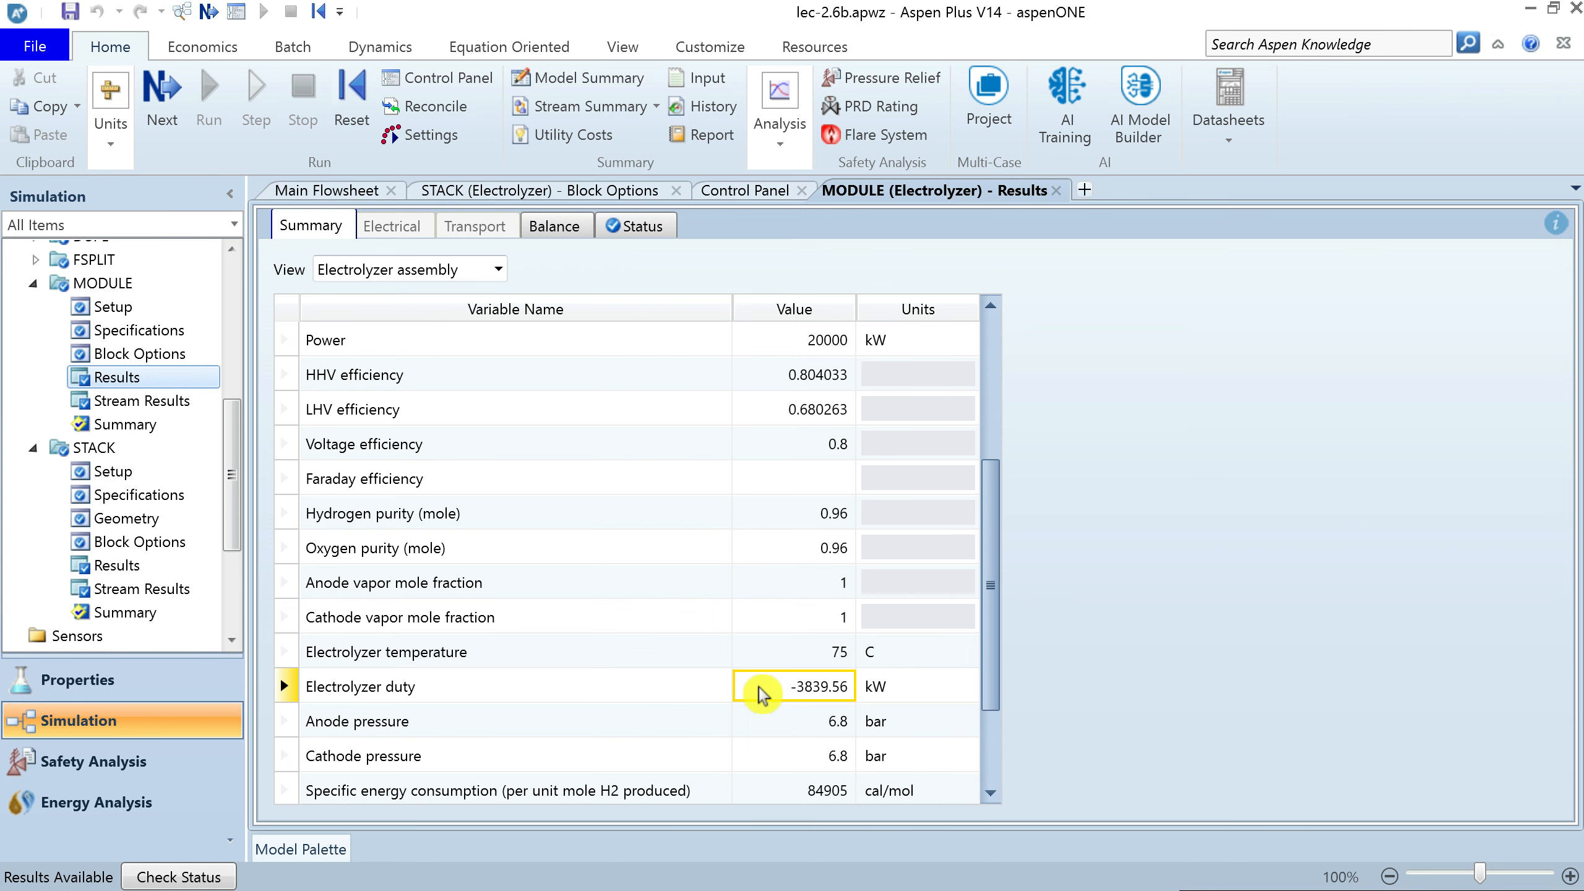
Open the STACK block's summary results and display its electrolyzer duty in kW to compare with the module
{"action": "left_click", "coordinate": [552, 194]}
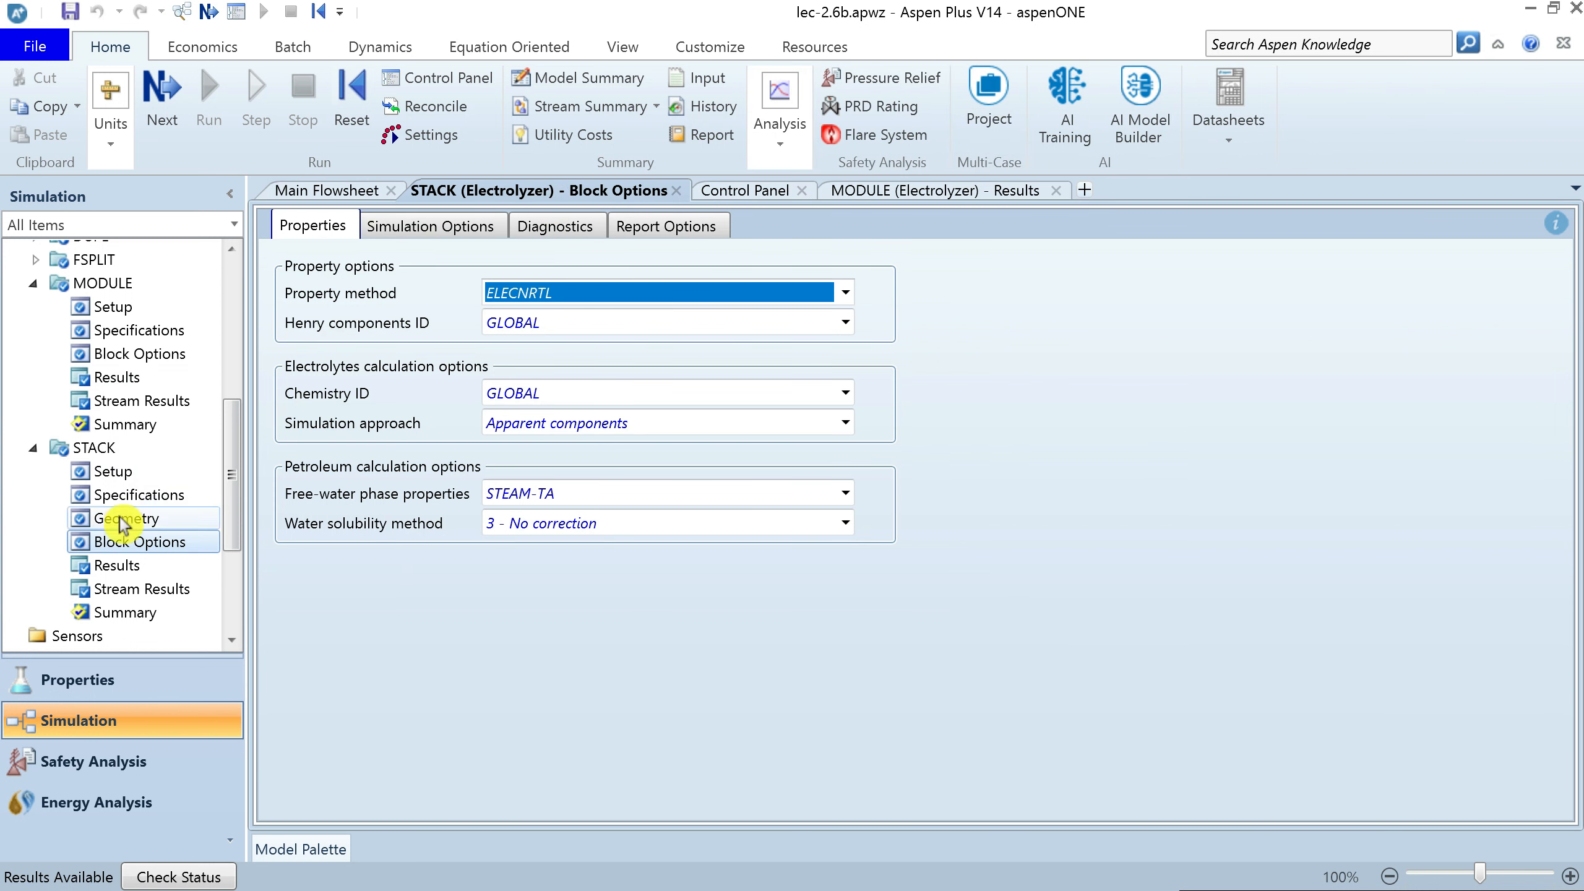
{"action": "left_click", "coordinate": [119, 567]}
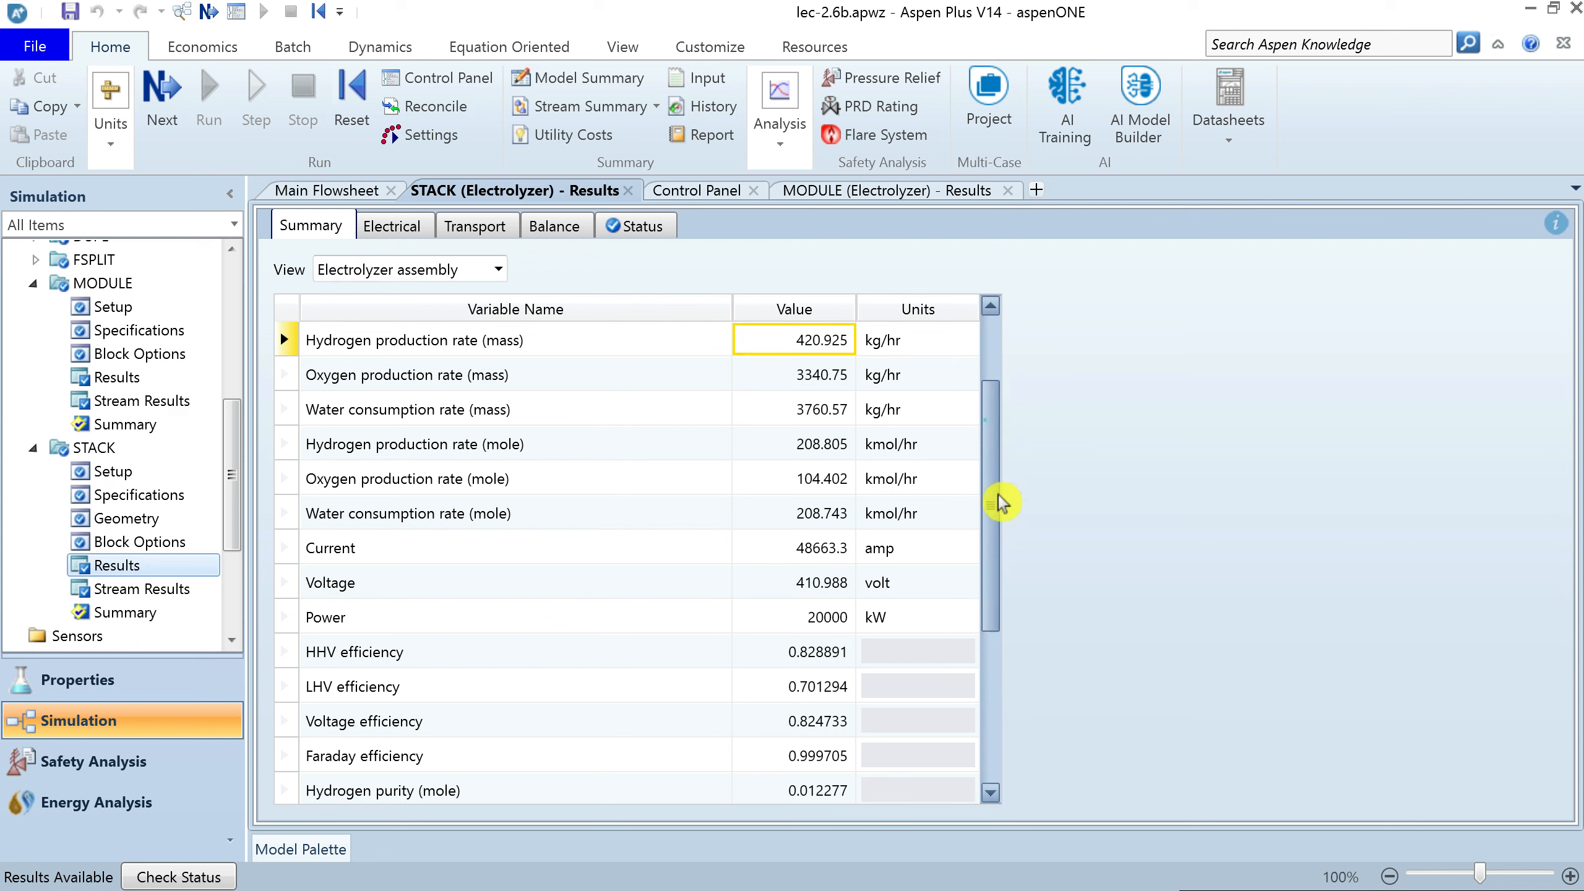
{"action": "left_click_drag", "start_coordinate": [996, 490], "coordinate": [1001, 540]}
{"action": "left_click", "coordinate": [898, 755]}
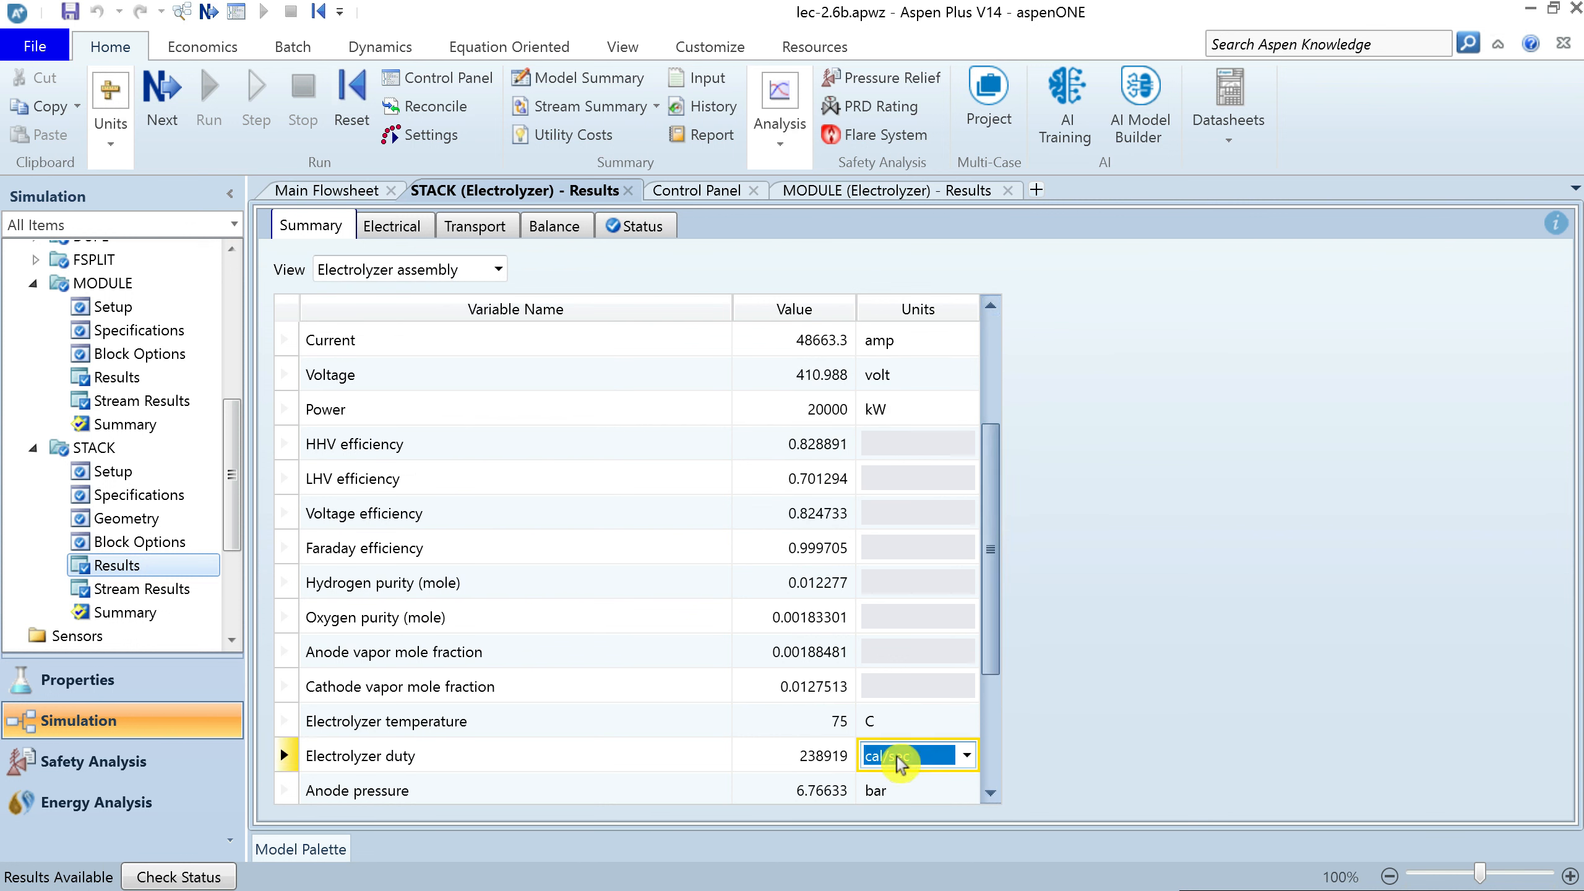
{"action": "type", "text": "kW"}
{"action": "key", "text": "Return"}
{"action": "left_click", "coordinate": [780, 765]}
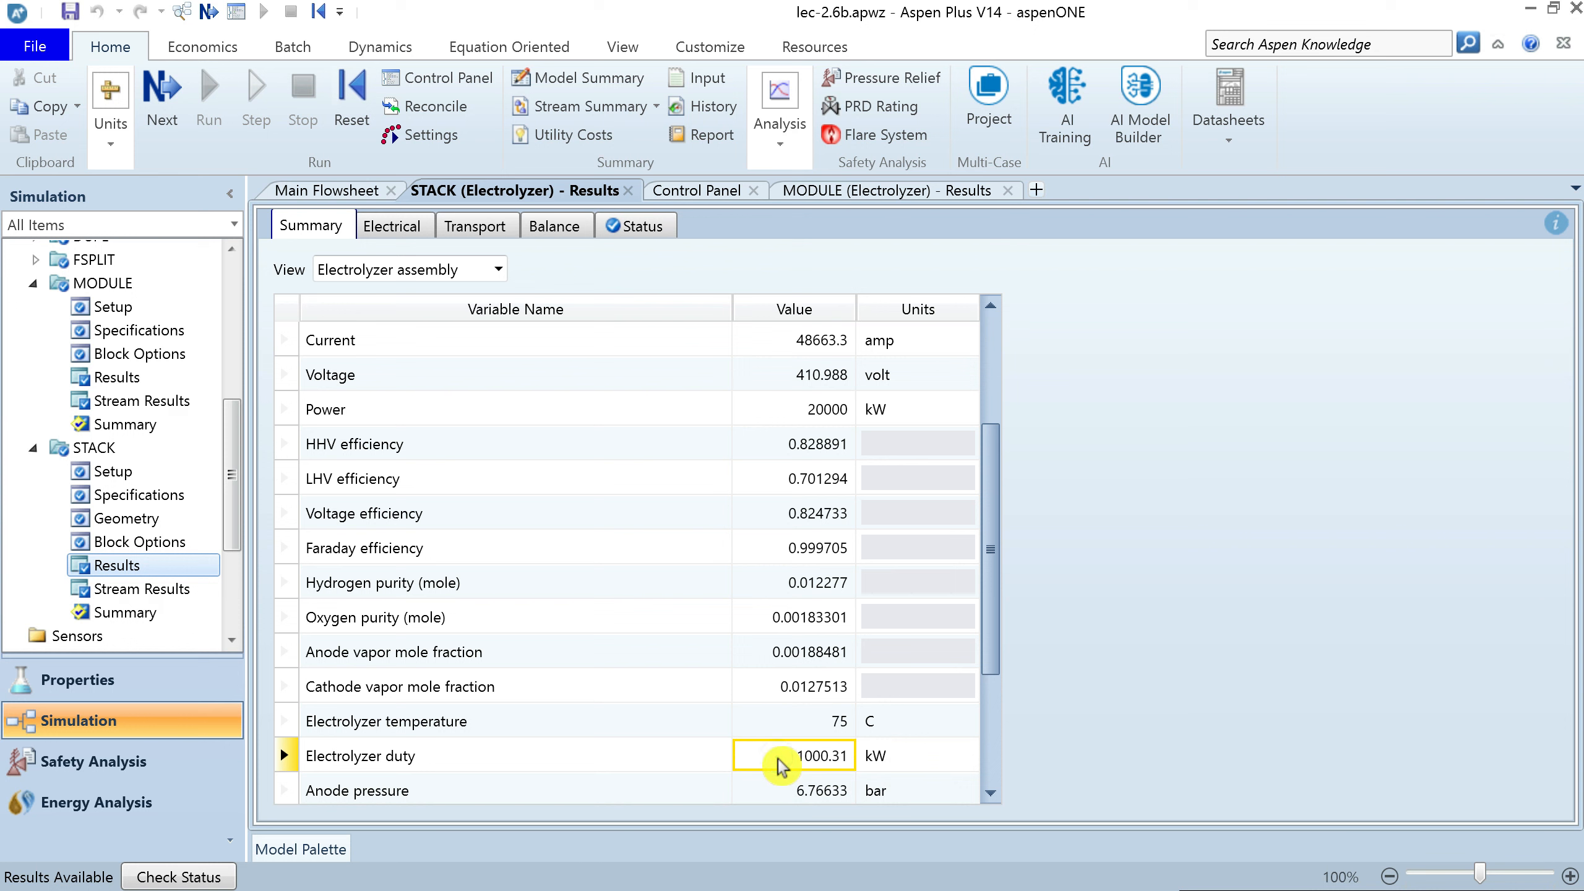